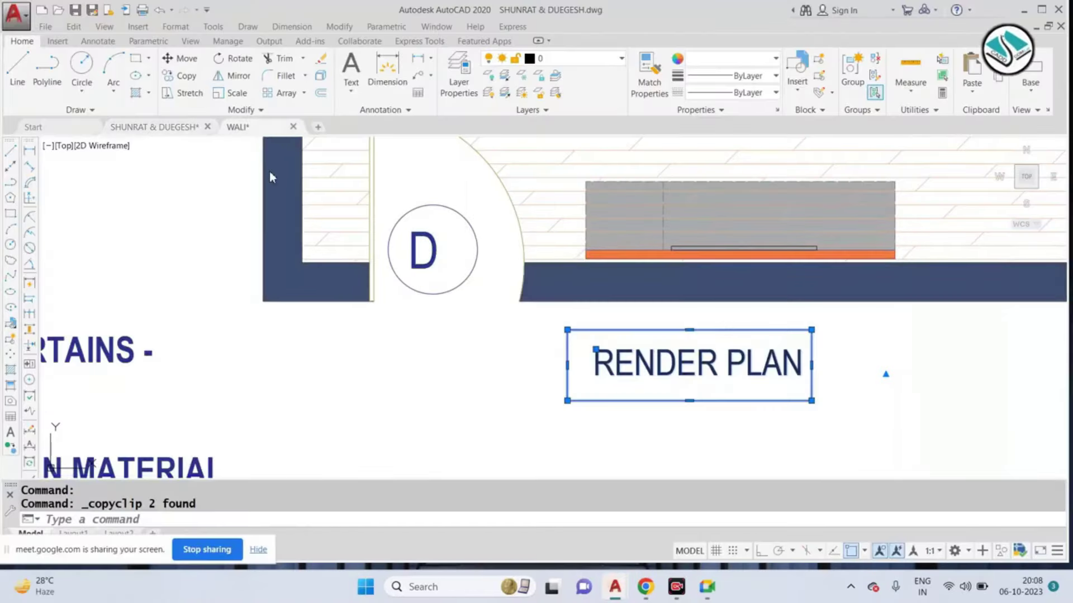
Step: Paste the RENDER PLAN label into WALI.dwg and edit its text to read PLAN
{"action": "left_click", "coordinate": [238, 127]}
{"action": "key", "text": "ctrl+v"}
{"action": "scroll", "coordinate": [559, 313], "scroll_direction": "up", "scroll_amount": 5}
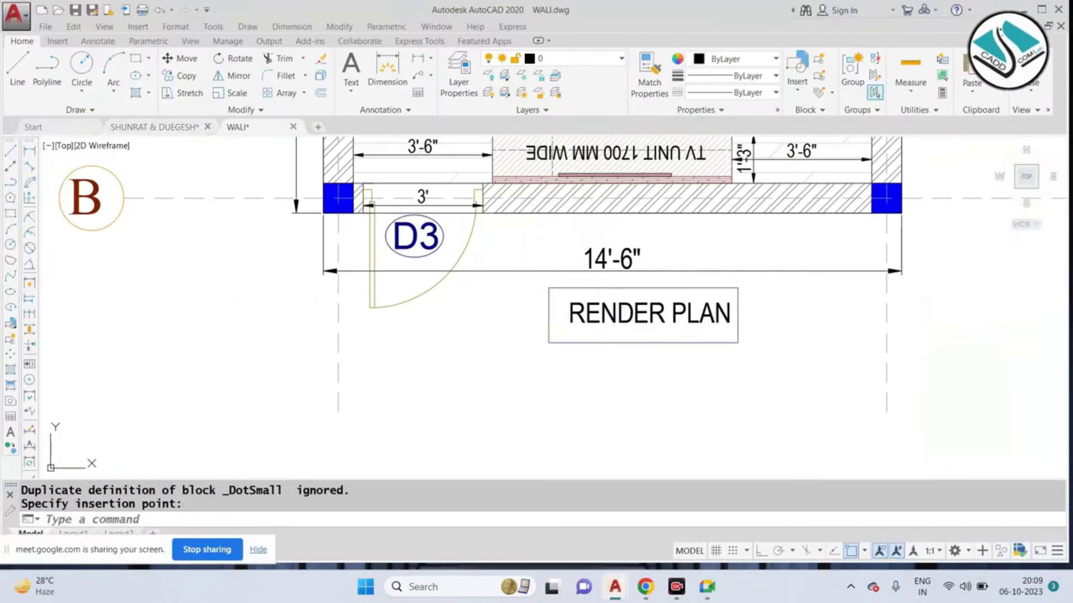
{"action": "double_click", "coordinate": [601, 318]}
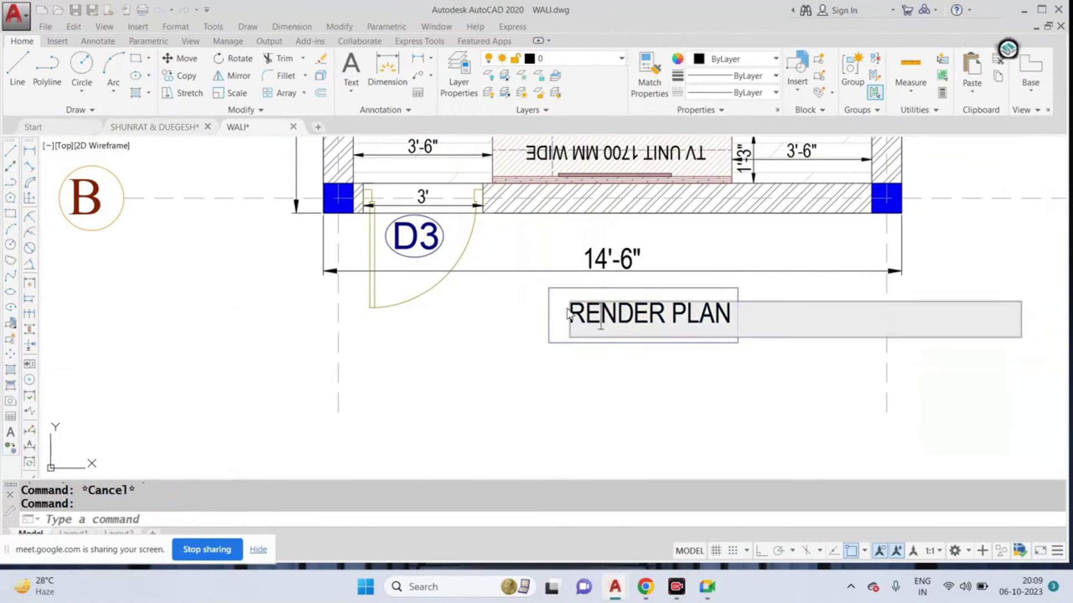
{"action": "key", "text": "Delete"}
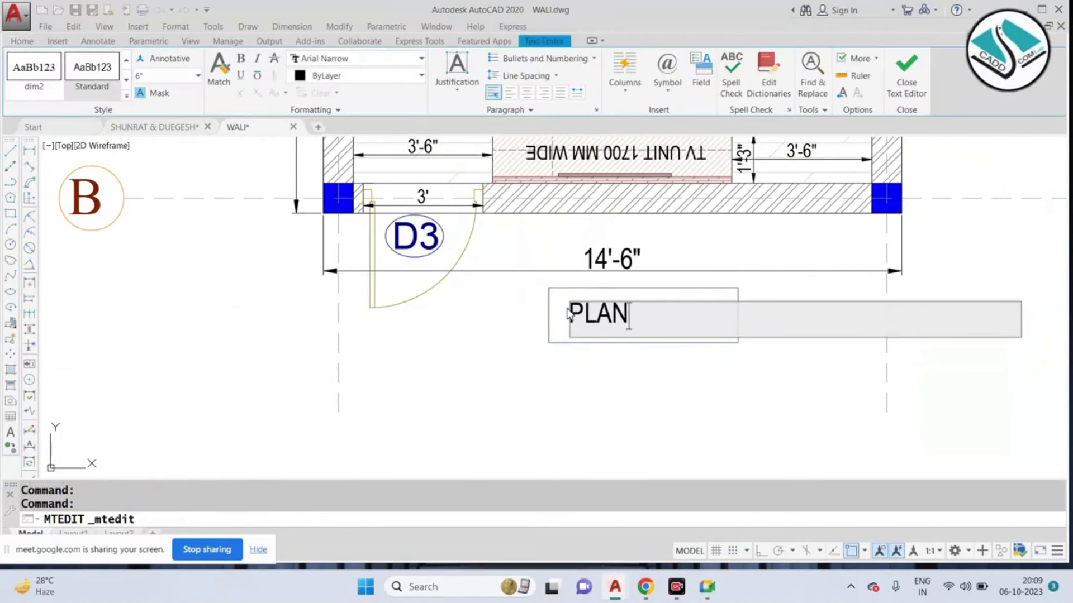
{"action": "left_click", "coordinate": [614, 384]}
{"action": "scroll", "coordinate": [782, 336], "scroll_direction": "down", "scroll_amount": 2}
Step: Erase the frame around the PLAN label
{"action": "left_click_drag", "start_coordinate": [819, 311], "coordinate": [625, 349]}
{"action": "type", "text": "e"}
{"action": "key", "text": "Return"}
{"action": "scroll", "coordinate": [608, 358], "scroll_direction": "down", "scroll_amount": 2}
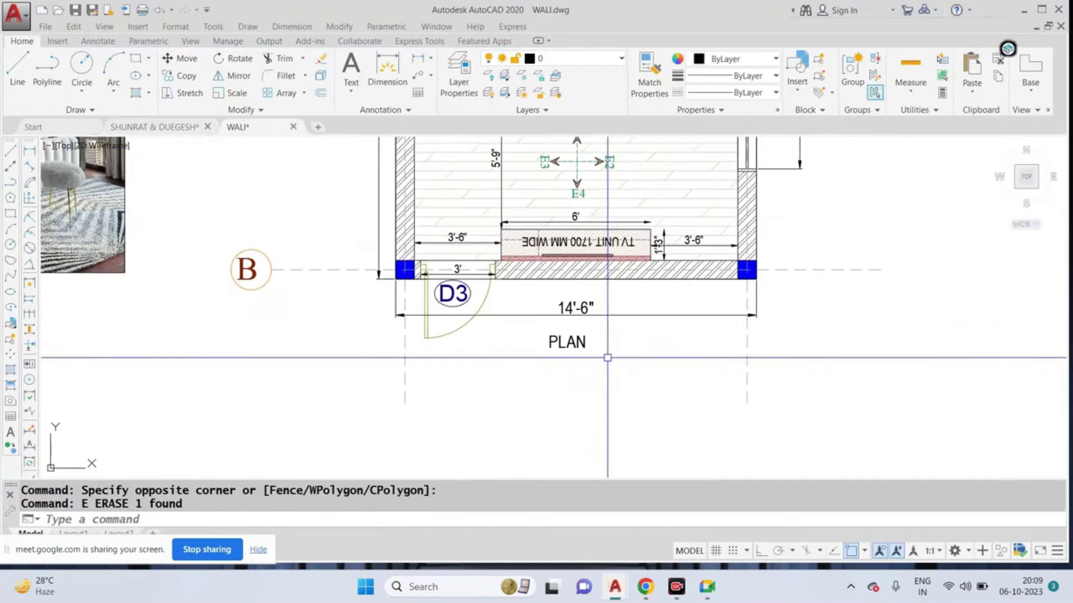
Step: Check the SHUNRAT & DUEGESH reference sheet, then return to WALI.dwg
{"action": "left_click", "coordinate": [162, 128]}
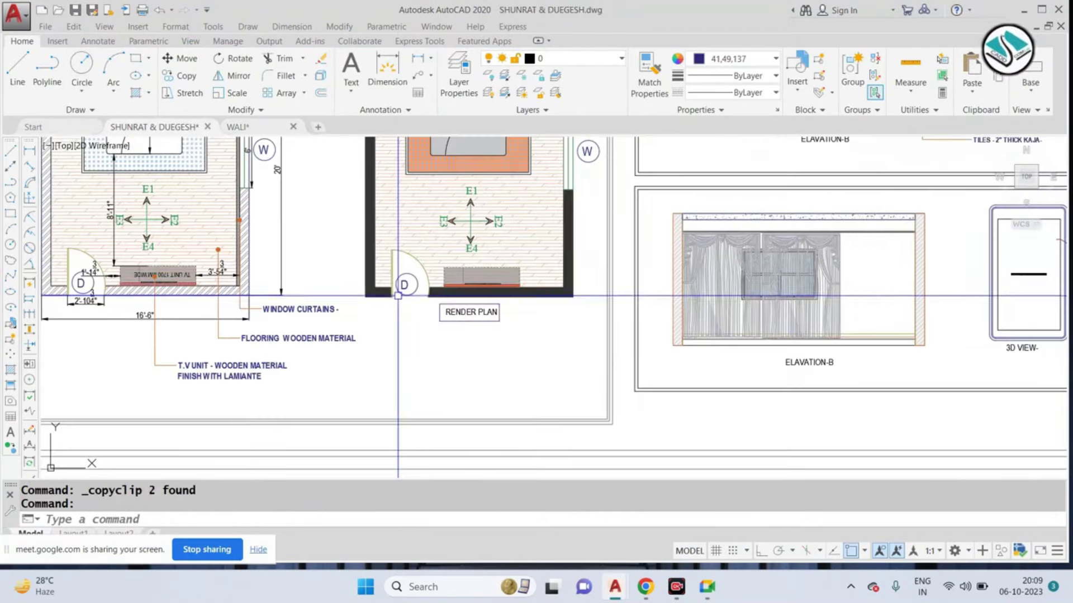
{"action": "middle_click_drag", "start_coordinate": [491, 299], "coordinate": [494, 305]}
{"action": "scroll", "coordinate": [500, 304], "scroll_direction": "down", "scroll_amount": 2}
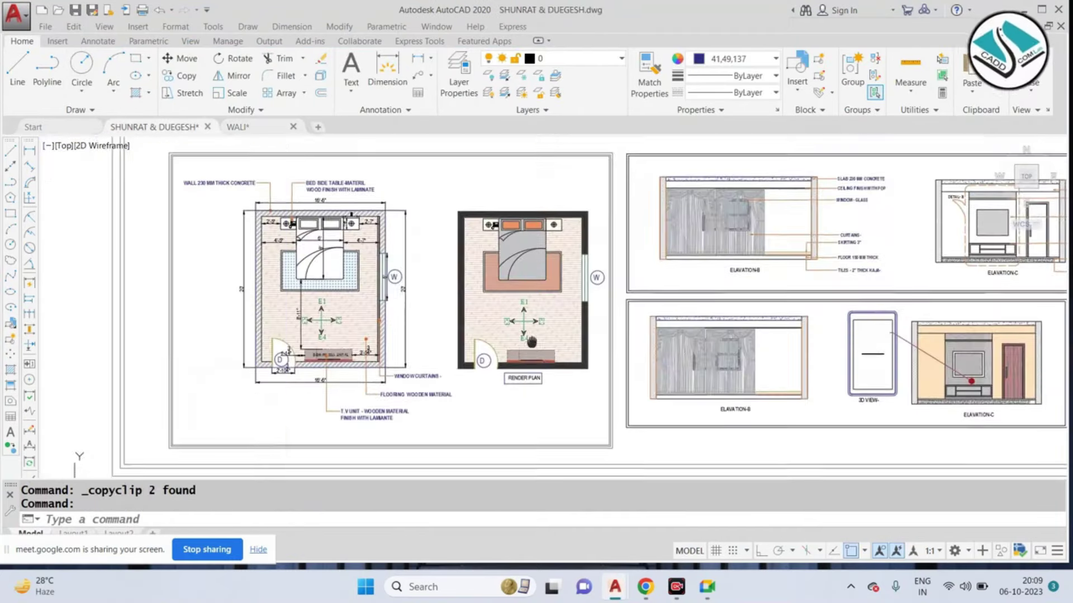
{"action": "left_click", "coordinate": [258, 129]}
{"action": "scroll", "coordinate": [609, 151], "scroll_direction": "down", "scroll_amount": 5}
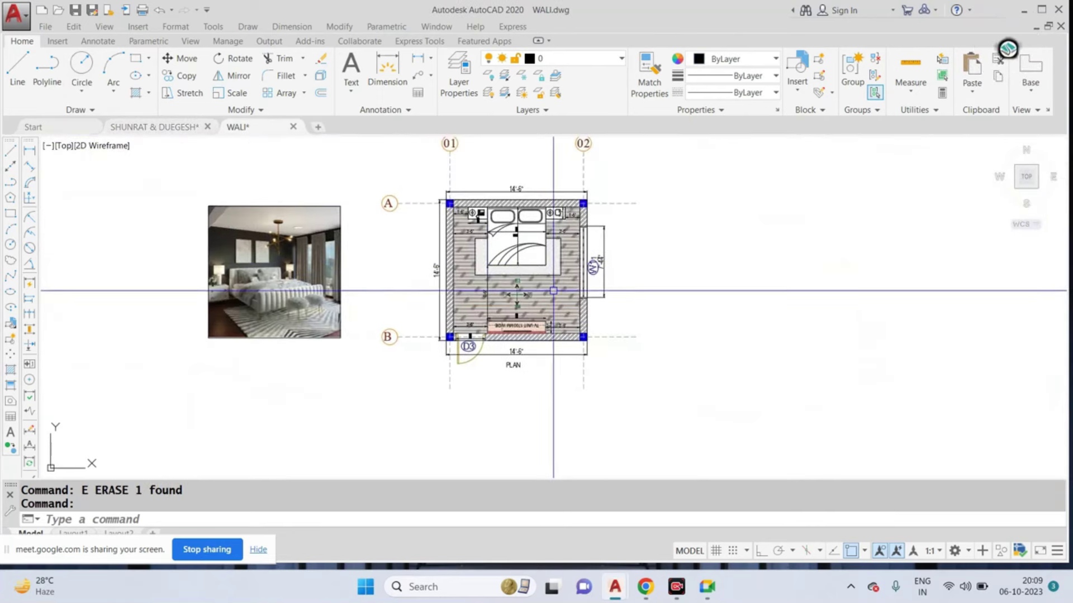
{"action": "scroll", "coordinate": [630, 192], "scroll_direction": "down", "scroll_amount": 2}
Step: Select the whole 429-object bedroom plan and start copying it
{"action": "key", "text": "Escape"}
{"action": "left_click_drag", "start_coordinate": [633, 163], "coordinate": [448, 360]}
{"action": "type", "text": "CO"}
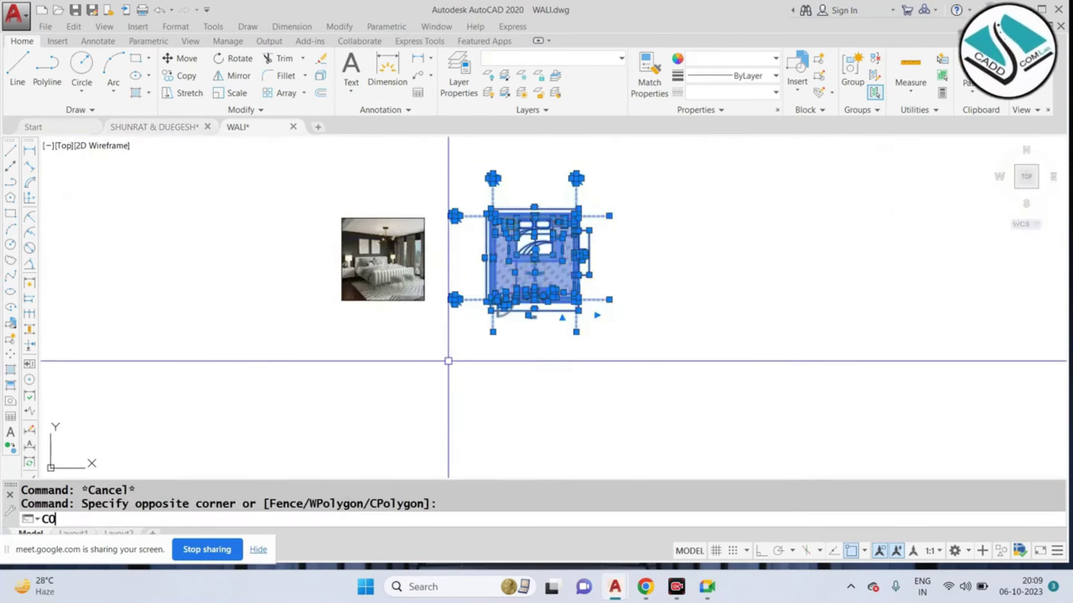
{"action": "key", "text": "Return"}
{"action": "scroll", "coordinate": [615, 335], "scroll_direction": "up", "scroll_amount": 2}
{"action": "scroll", "coordinate": [615, 335], "scroll_direction": "up", "scroll_amount": 2}
Step: Place the plan copy to the right of the original with Ortho on
{"action": "scroll", "coordinate": [670, 335], "scroll_direction": "up", "scroll_amount": 1}
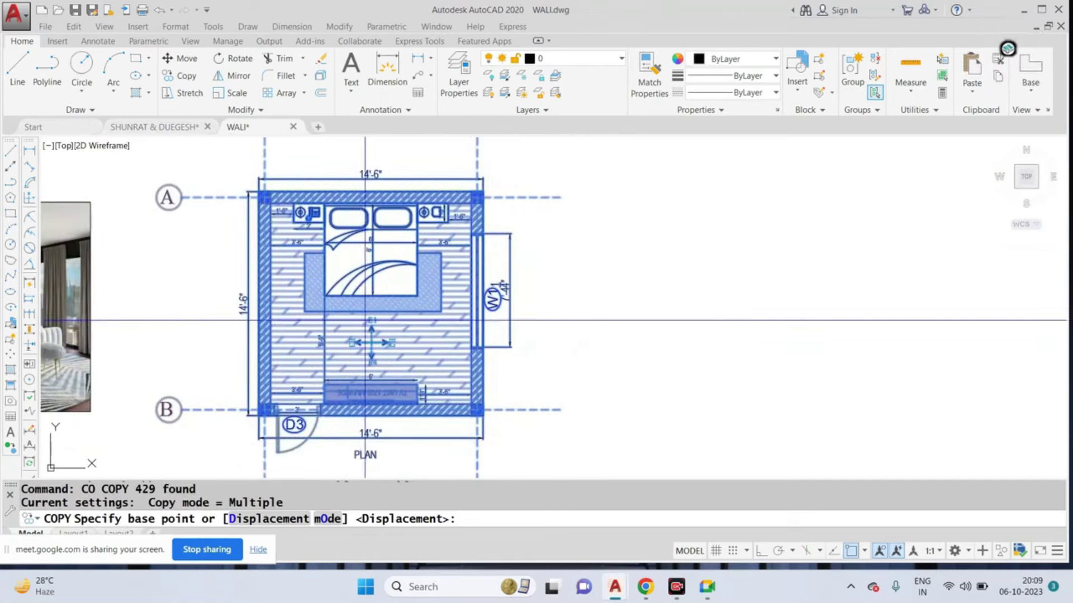
{"action": "left_click", "coordinate": [361, 324]}
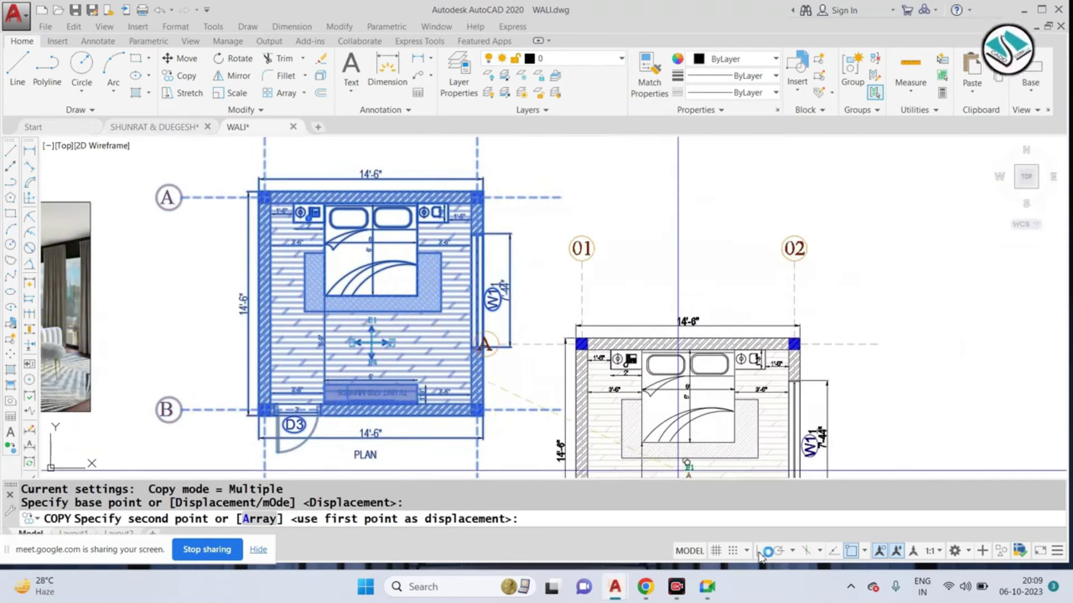
{"action": "left_click", "coordinate": [761, 551]}
{"action": "scroll", "coordinate": [503, 406], "scroll_direction": "down", "scroll_amount": 2}
{"action": "left_click", "coordinate": [709, 353]}
{"action": "key", "text": "Escape"}
Step: Erase the copy's grid bubbles, axis lines and A/B bubbles
{"action": "left_click", "coordinate": [838, 167]}
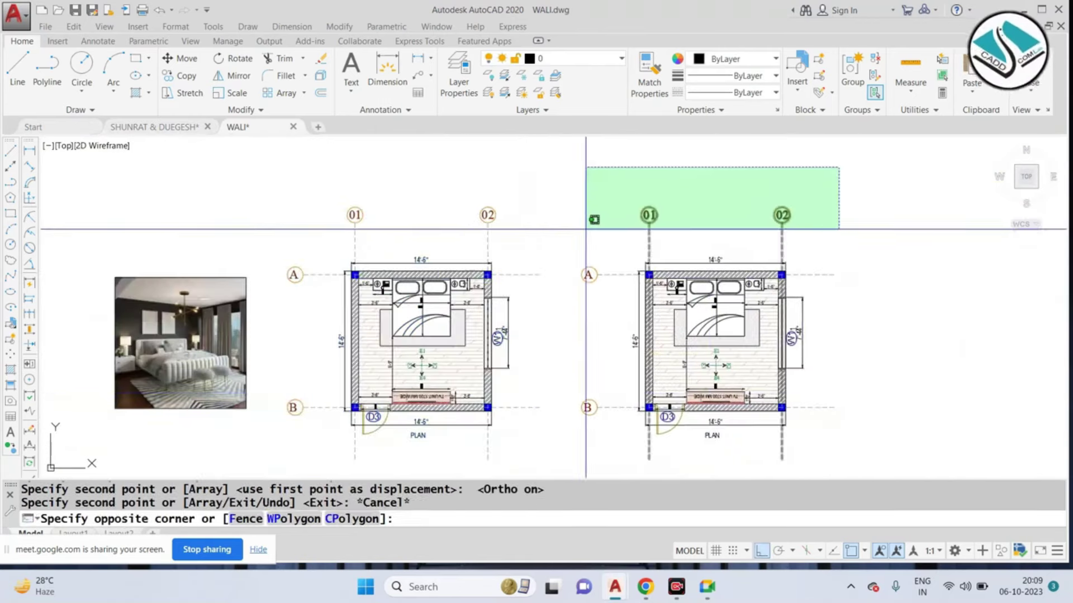
{"action": "left_click", "coordinate": [585, 229]}
{"action": "key", "text": "e"}
{"action": "key", "text": "Return"}
{"action": "left_click", "coordinate": [567, 450]}
{"action": "key", "text": "Delete"}
{"action": "mouse_move", "coordinate": [664, 331]}
{"action": "middle_mouse_down"}
{"action": "mouse_move", "coordinate": [729, 332]}
{"action": "mouse_move", "coordinate": [354, 184]}
{"action": "middle_mouse_up"}
{"action": "scroll", "coordinate": [369, 190], "scroll_direction": "up", "scroll_amount": 2}
{"action": "scroll", "coordinate": [474, 220], "scroll_direction": "up", "scroll_amount": 3}
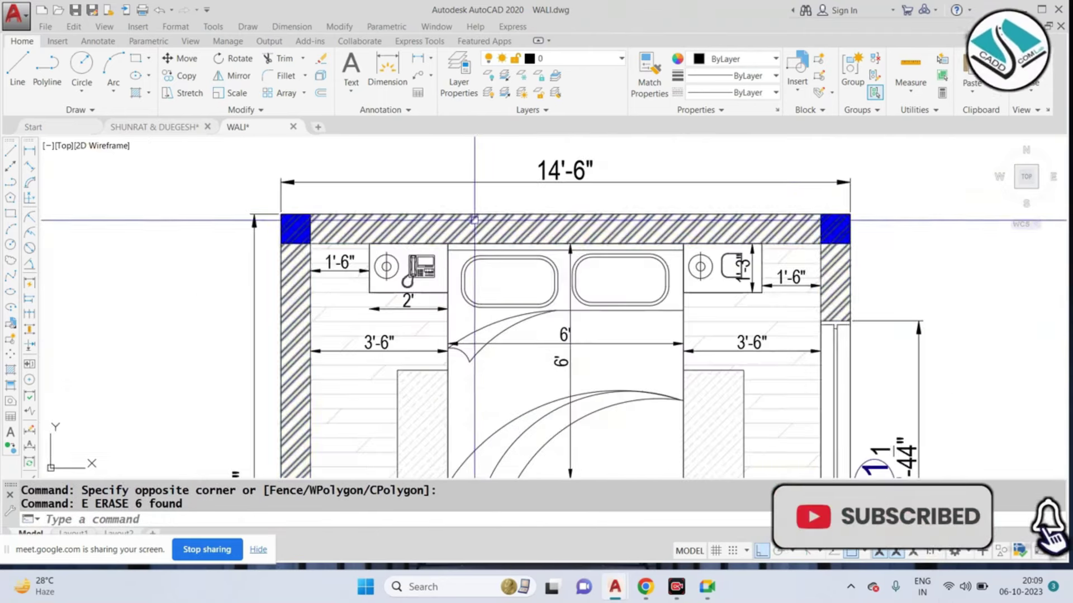
Step: Erase the top wall hatch on the copied plan
{"action": "left_click", "coordinate": [474, 219]}
{"action": "key", "text": "e"}
{"action": "key", "text": "Return"}
{"action": "scroll", "coordinate": [474, 220], "scroll_direction": "down", "scroll_amount": 3}
Step: Use Select Similar to erase all dimensions on the copy, keeping the original's
{"action": "left_click", "coordinate": [450, 232]}
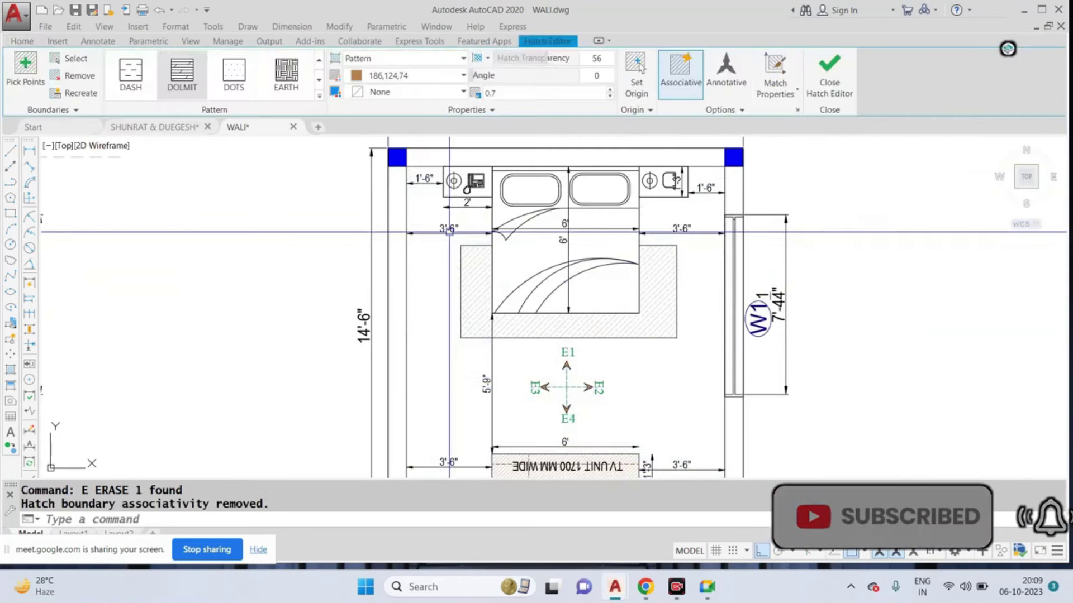
{"action": "left_click", "coordinate": [450, 232]}
{"action": "right_click", "coordinate": [416, 163]}
{"action": "left_click", "coordinate": [490, 444]}
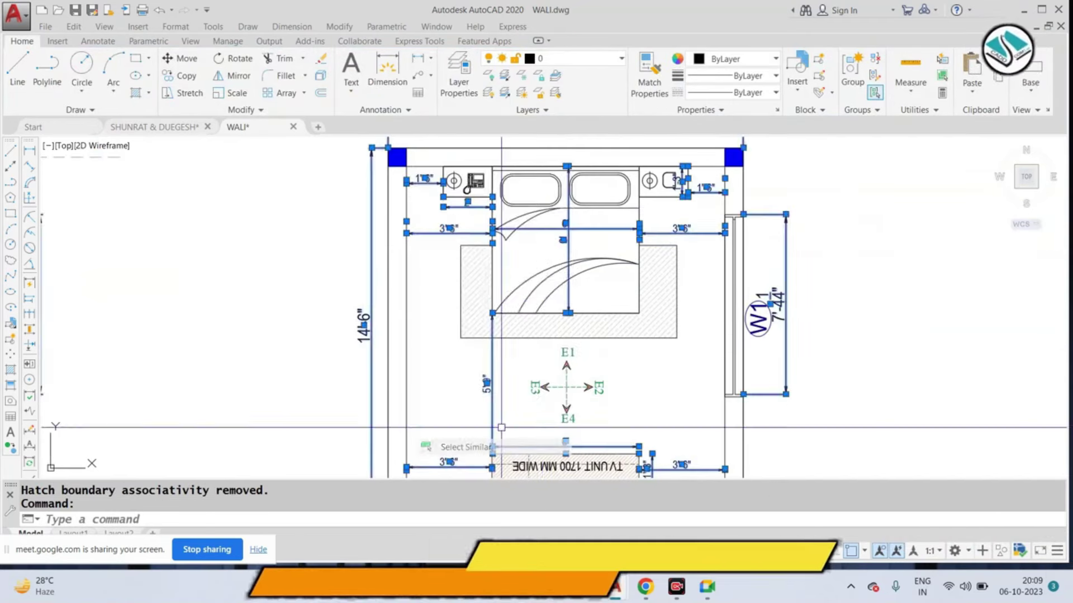
{"action": "scroll", "coordinate": [609, 251], "scroll_direction": "down", "scroll_amount": 5}
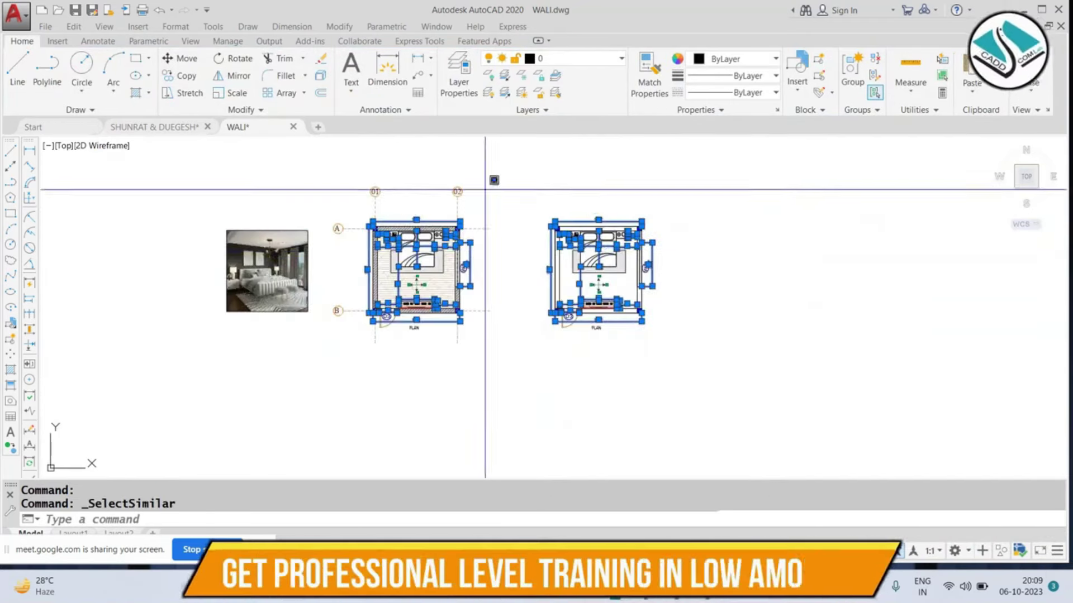
{"action": "left_click_drag", "start_coordinate": [489, 188], "coordinate": [359, 371], "text": "shift"}
{"action": "scroll", "coordinate": [654, 265], "scroll_direction": "up", "scroll_amount": 2}
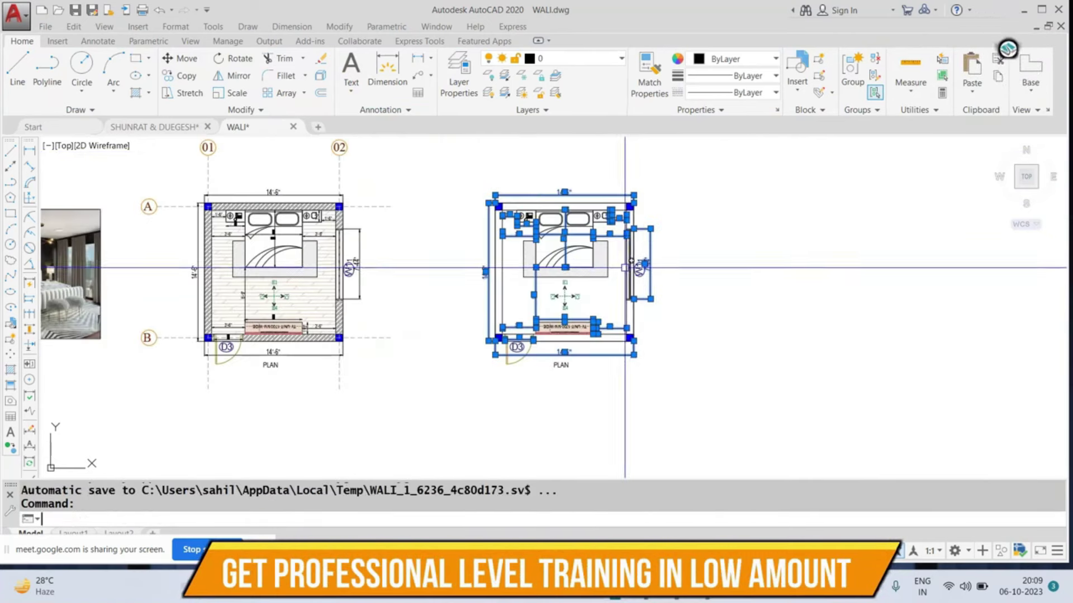
{"action": "type", "text": "e"}
{"action": "key", "text": "Return"}
{"action": "scroll", "coordinate": [572, 225], "scroll_direction": "up", "scroll_amount": 4}
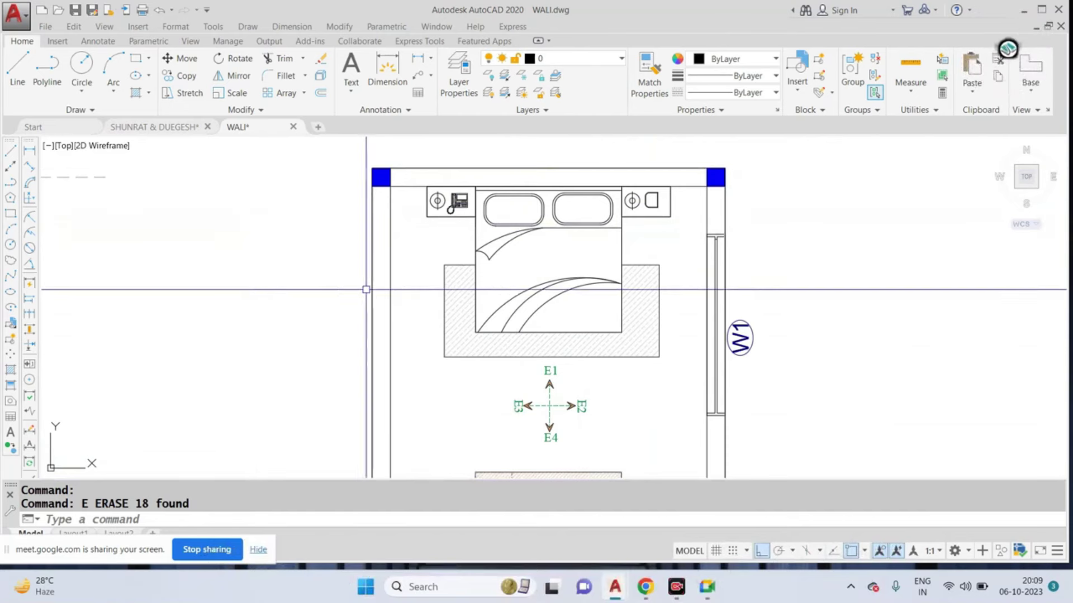
Step: Erase the TV unit's hatch on the copied plan
{"action": "scroll", "coordinate": [366, 289], "scroll_direction": "down", "scroll_amount": 3}
{"action": "scroll", "coordinate": [503, 280], "scroll_direction": "up", "scroll_amount": 5}
{"action": "middle_click_drag", "start_coordinate": [548, 291], "coordinate": [549, 243]}
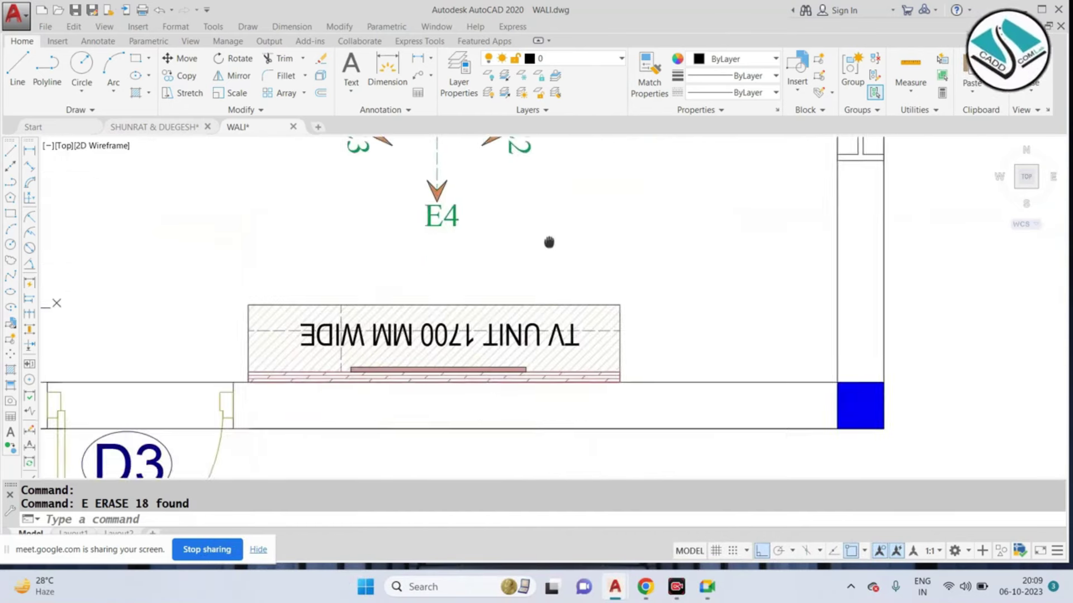
{"action": "scroll", "coordinate": [548, 243], "scroll_direction": "up", "scroll_amount": 3}
{"action": "left_click", "coordinate": [613, 287]}
{"action": "type", "text": "e"}
{"action": "key", "text": "Return"}
Step: Erase the remaining TV unit hatch and bring both plans into view
{"action": "scroll", "coordinate": [586, 296], "scroll_direction": "down", "scroll_amount": 5}
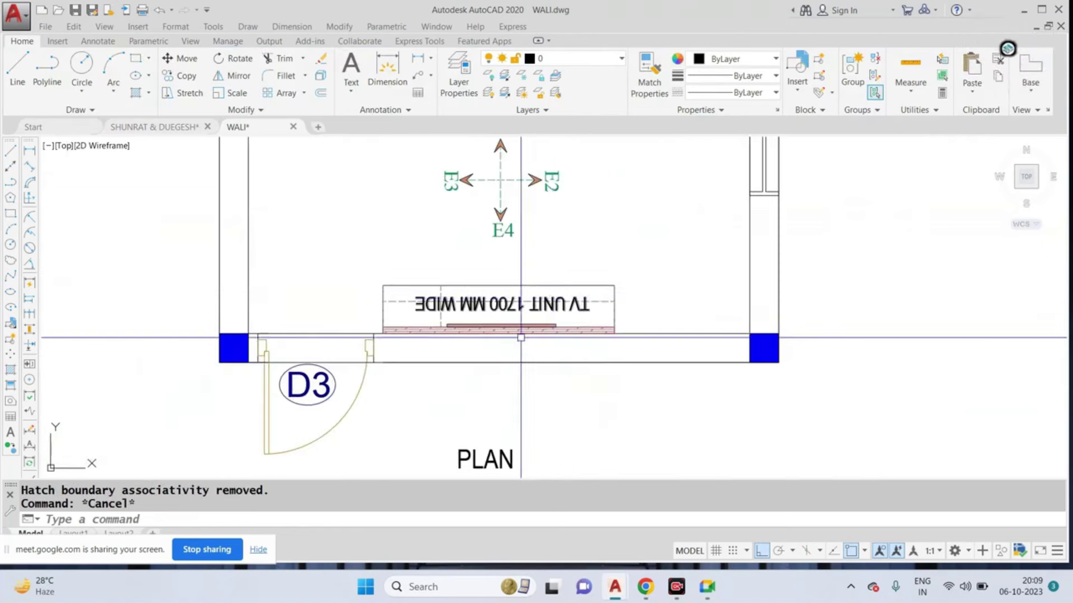
{"action": "scroll", "coordinate": [521, 337], "scroll_direction": "up", "scroll_amount": 4}
{"action": "left_click", "coordinate": [585, 307]}
{"action": "type", "text": "e"}
{"action": "key", "text": "Return"}
{"action": "scroll", "coordinate": [553, 296], "scroll_direction": "down", "scroll_amount": 4}
{"action": "key", "text": "Escape"}
{"action": "scroll", "coordinate": [528, 265], "scroll_direction": "down", "scroll_amount": 5}
{"action": "middle_click_drag", "start_coordinate": [515, 263], "coordinate": [548, 271]}
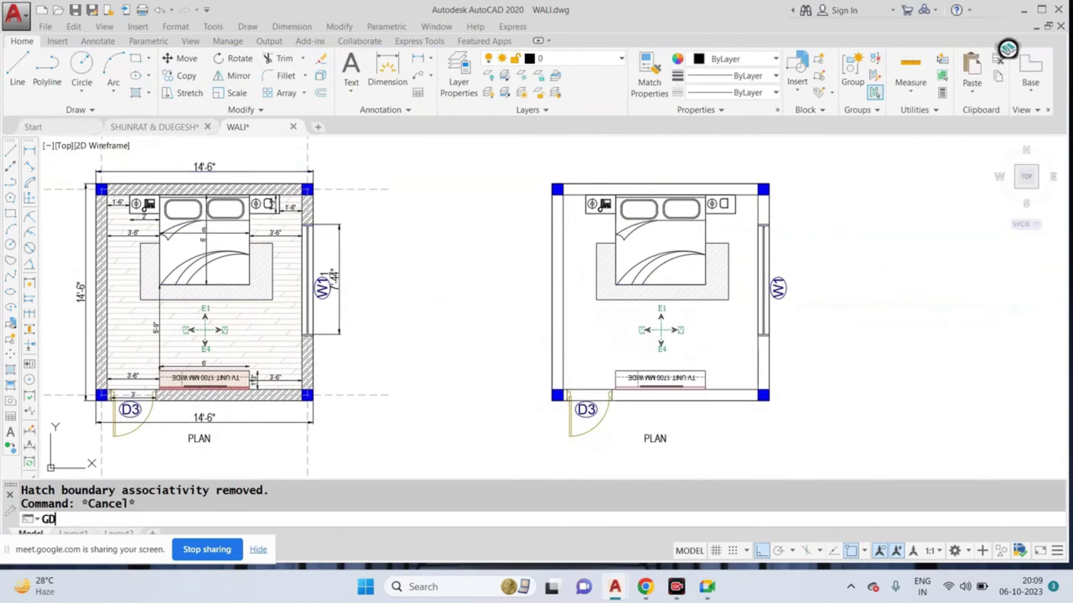
Step: Start a gradient fill with both colours set to grey 99,100,102
{"action": "key", "text": "Return"}
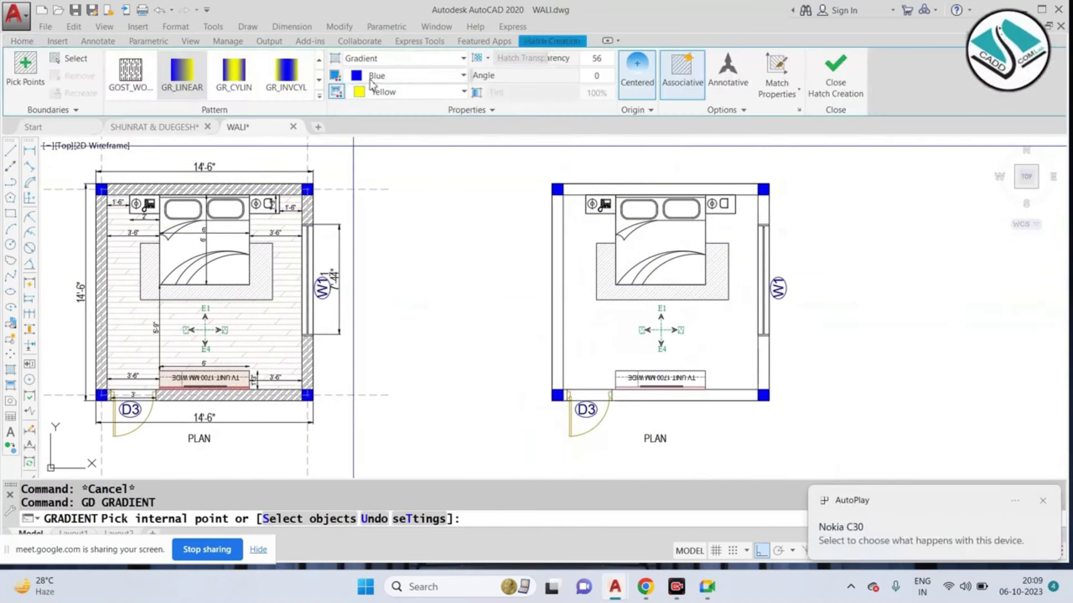
{"action": "left_click", "coordinate": [389, 77]}
{"action": "left_click", "coordinate": [380, 93]}
{"action": "left_click", "coordinate": [389, 75]}
{"action": "left_click", "coordinate": [390, 75]}
{"action": "left_click", "coordinate": [360, 109]}
{"action": "left_click", "coordinate": [389, 92]}
{"action": "left_click", "coordinate": [353, 124]}
Step: Pick the right plan's wall outlines as boundaries and apply the grey fill
{"action": "left_click", "coordinate": [61, 61]}
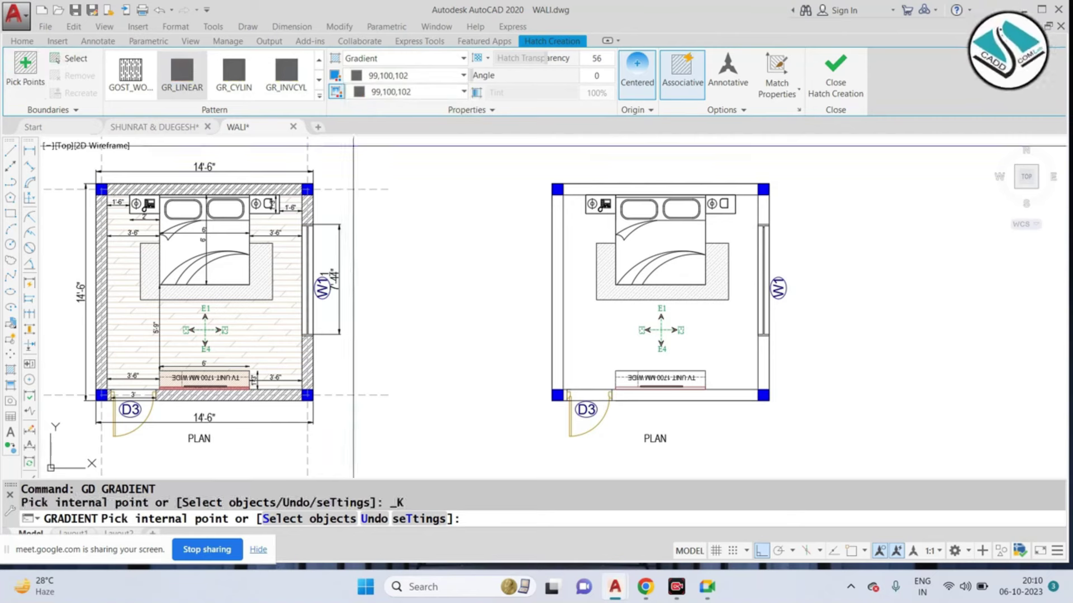
{"action": "left_click", "coordinate": [647, 191]}
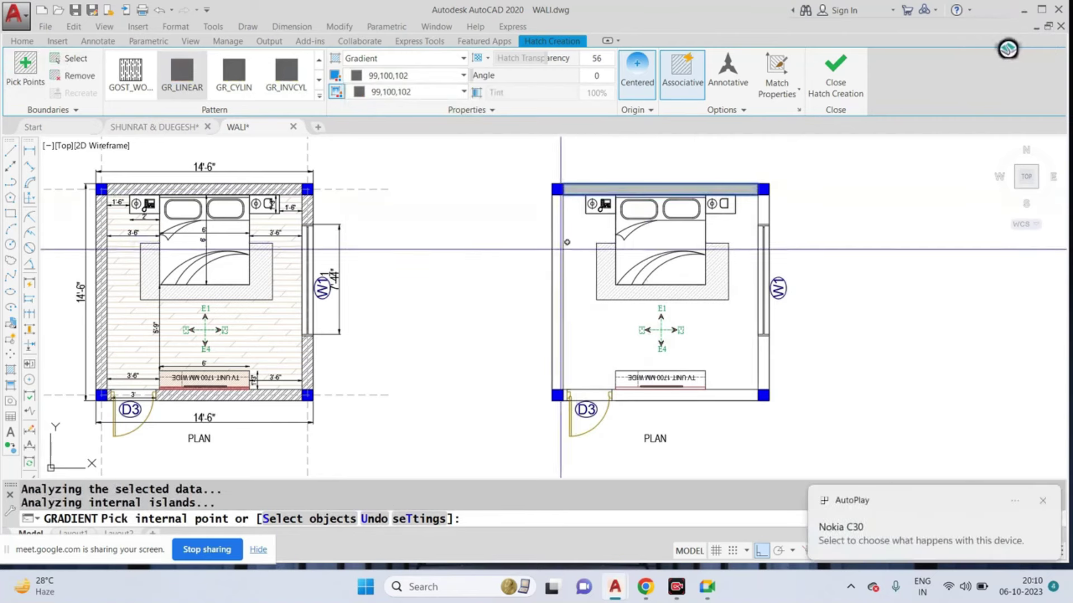
{"action": "left_click", "coordinate": [771, 351]}
{"action": "key", "text": "Return"}
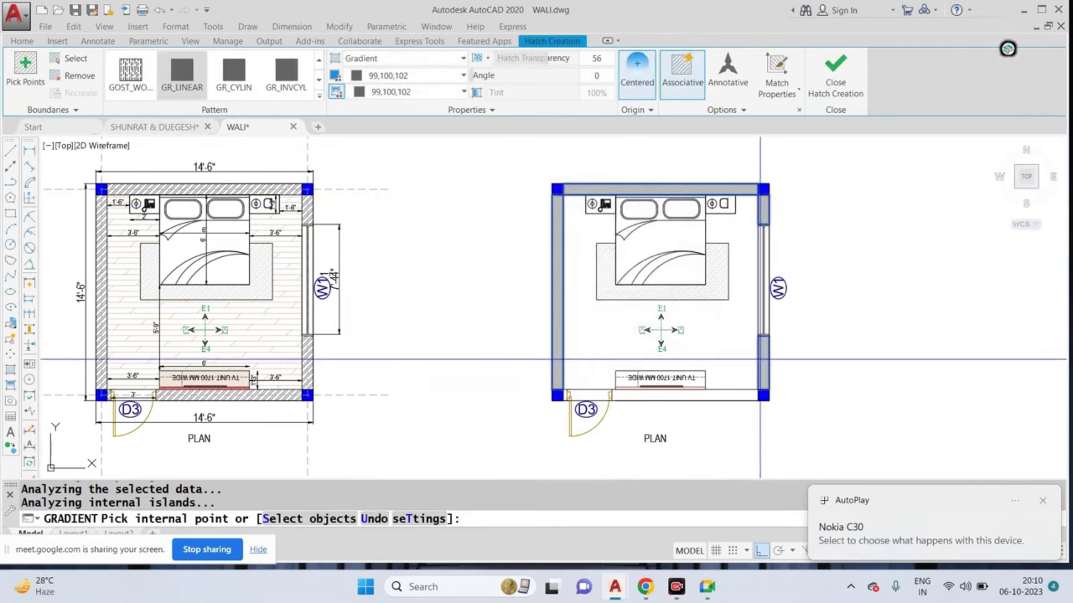
{"action": "left_click", "coordinate": [633, 395]}
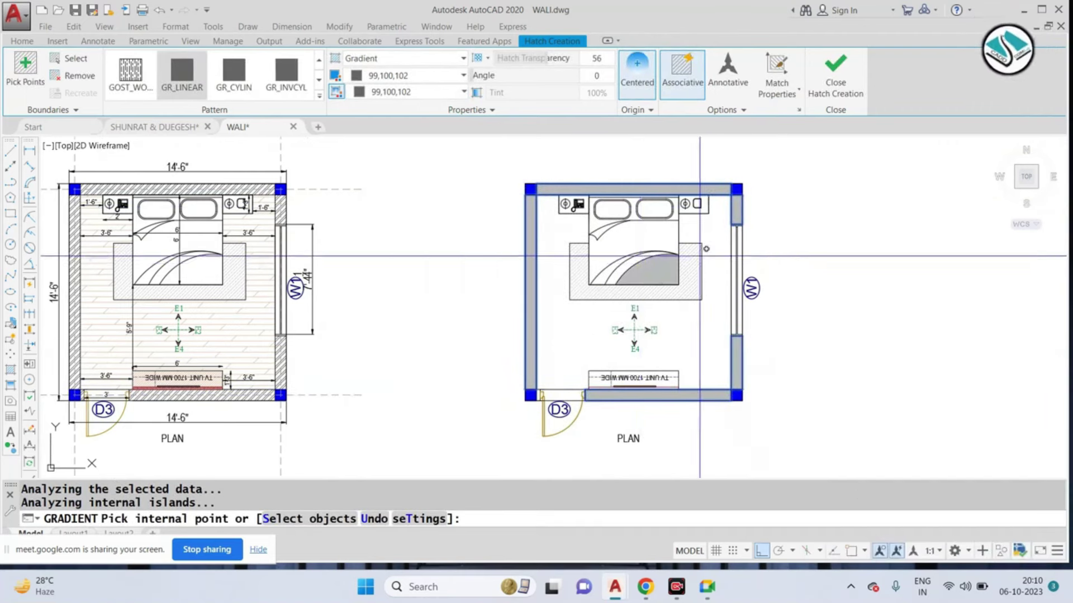
{"action": "scroll", "coordinate": [726, 257], "scroll_direction": "up", "scroll_amount": 2}
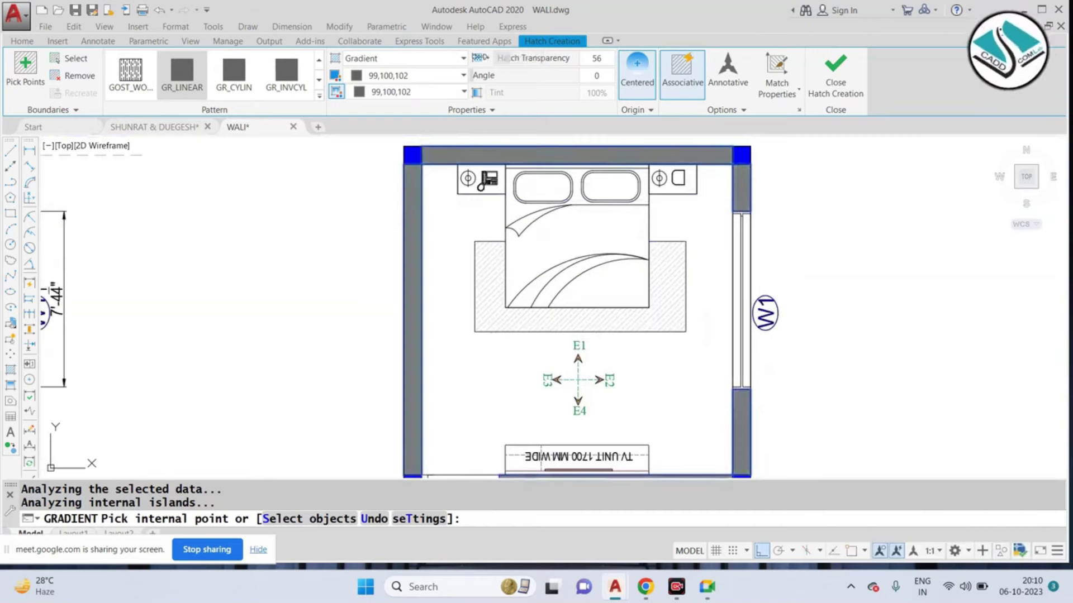
{"action": "scroll", "coordinate": [442, 193], "scroll_direction": "down", "scroll_amount": 2}
{"action": "key", "text": "Return"}
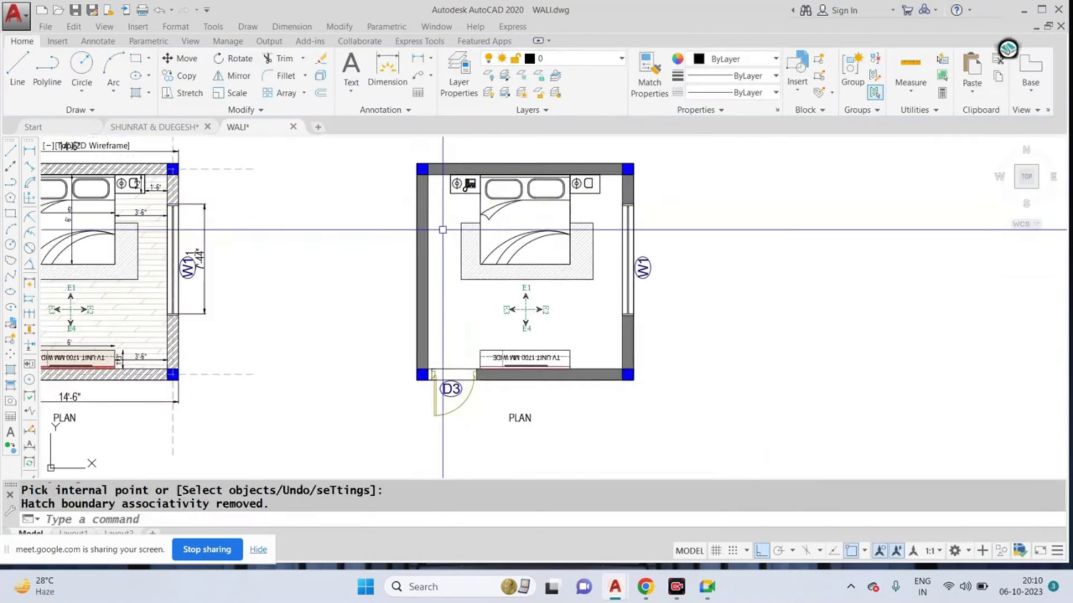
Step: Start a new gradient fill with orange as its colour
{"action": "scroll", "coordinate": [682, 229], "scroll_direction": "up", "scroll_amount": 2}
{"action": "key", "text": "Return"}
{"action": "type", "text": "D"}
{"action": "key", "text": "Escape"}
{"action": "type", "text": "F"}
{"action": "key", "text": "Escape"}
{"action": "key", "text": "Return"}
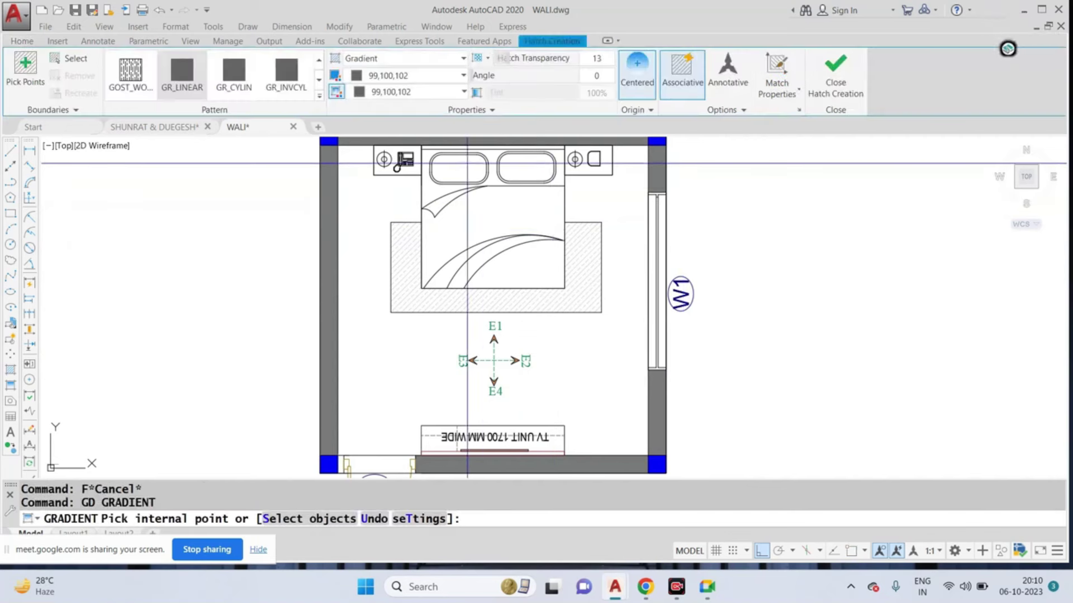
{"action": "left_click", "coordinate": [404, 93]}
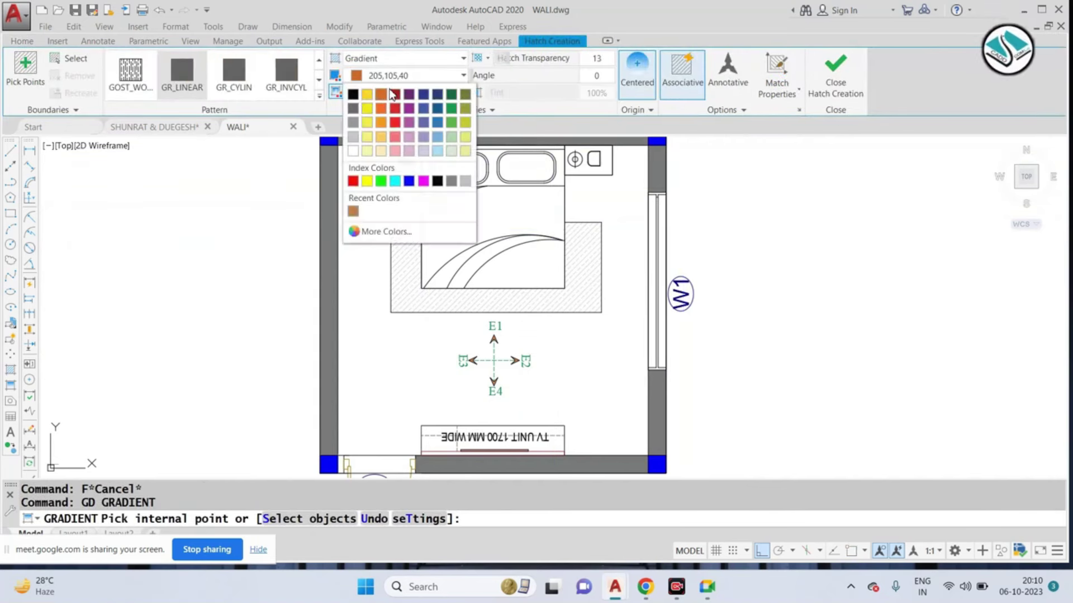
{"action": "left_click", "coordinate": [391, 94]}
{"action": "left_click", "coordinate": [385, 92]}
{"action": "scroll", "coordinate": [670, 212], "scroll_direction": "up", "scroll_amount": 4}
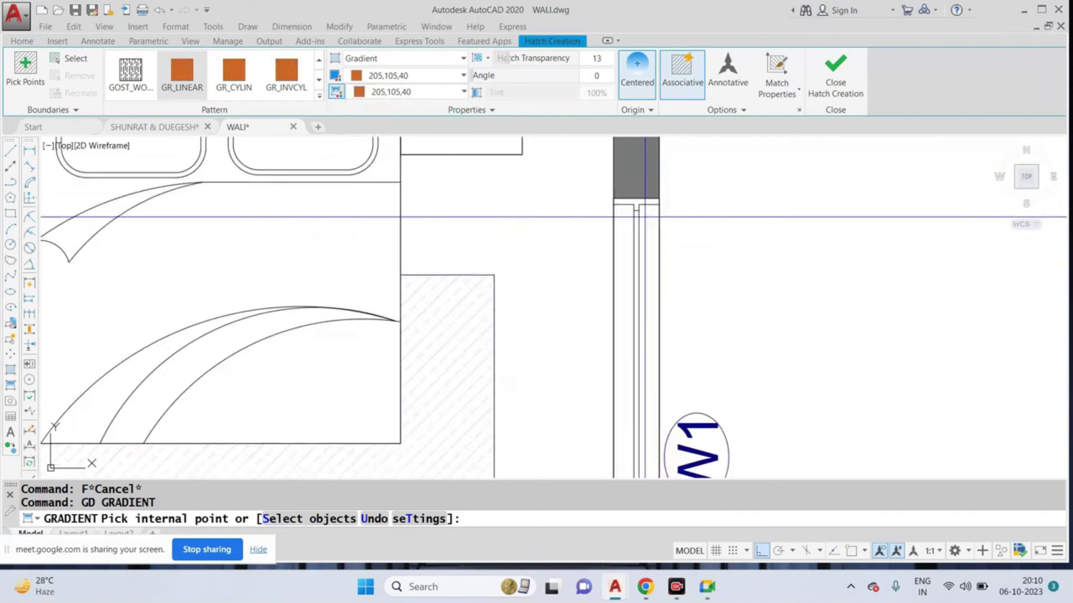
Step: Apply a trial orange gradient to the room, excluding the bed and floor areas
{"action": "left_click", "coordinate": [636, 215]}
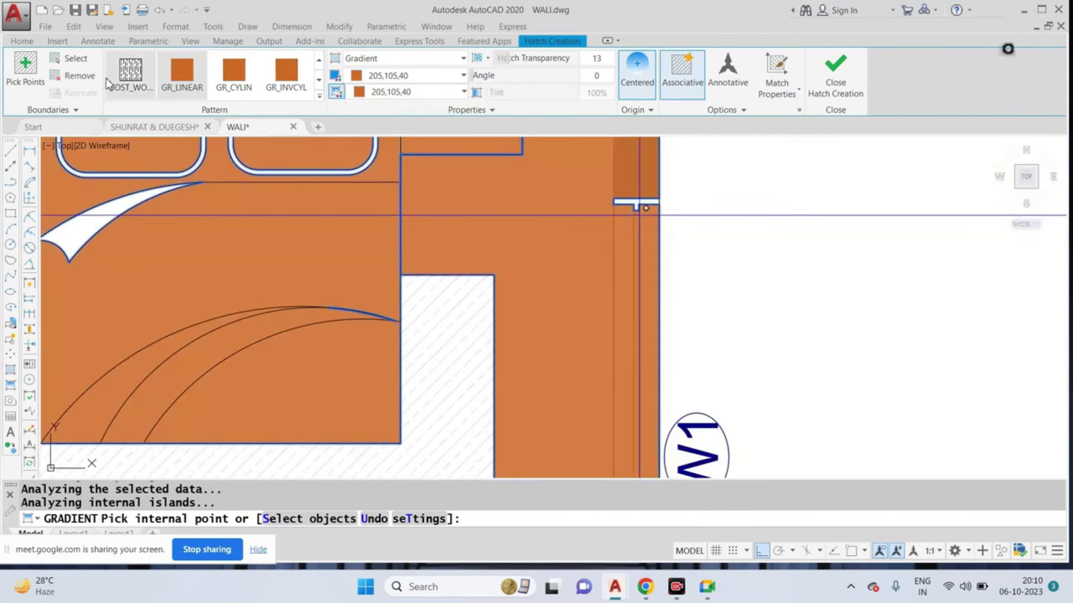
{"action": "left_click", "coordinate": [90, 75]}
{"action": "left_click", "coordinate": [400, 213]}
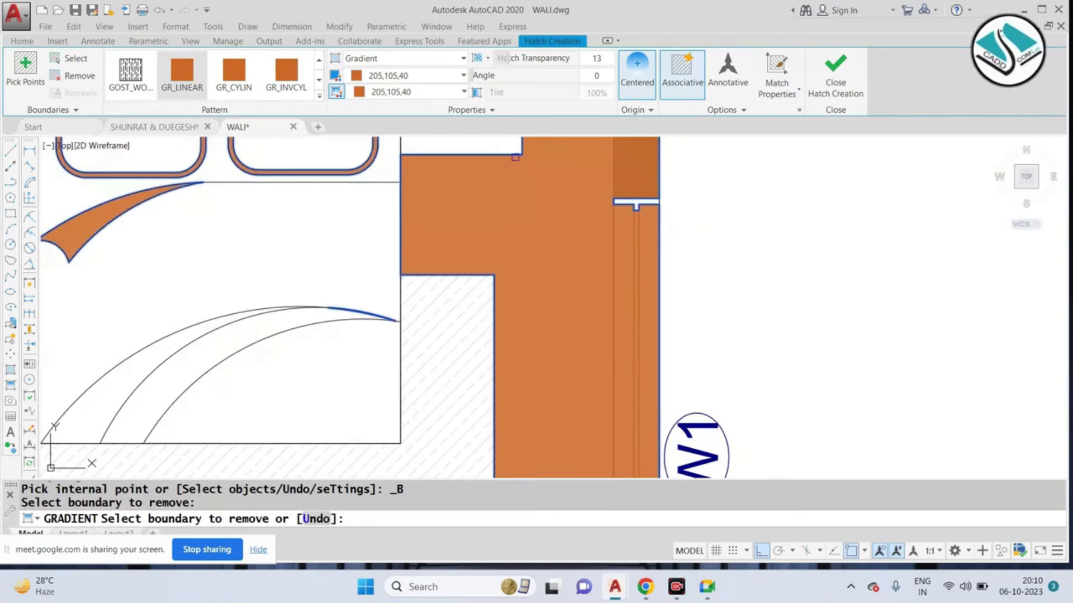
{"action": "scroll", "coordinate": [537, 201], "scroll_direction": "down", "scroll_amount": 3}
{"action": "scroll", "coordinate": [537, 201], "scroll_direction": "down", "scroll_amount": 1}
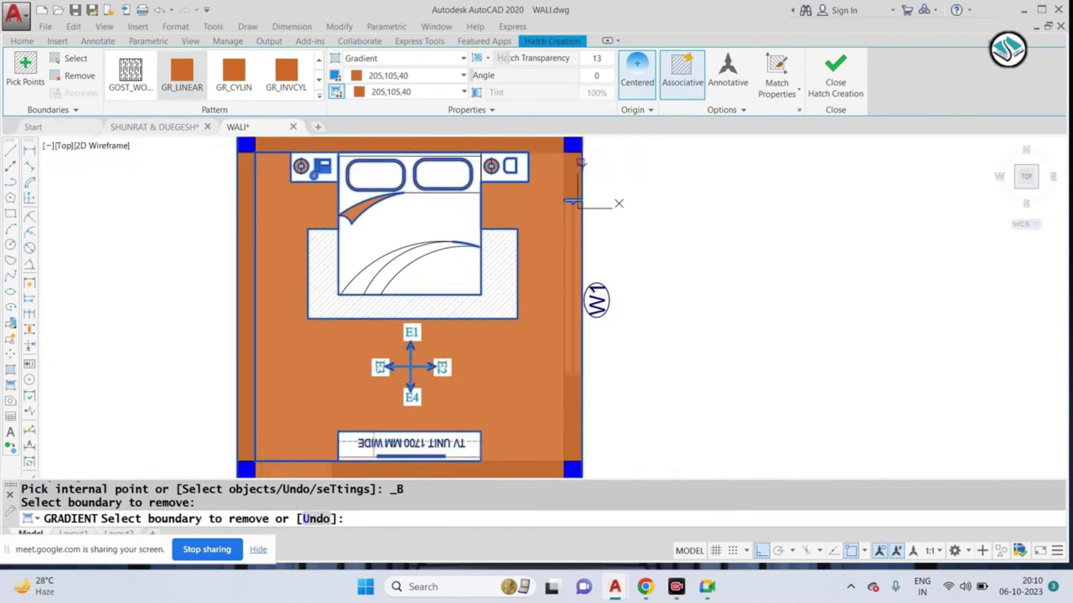
{"action": "left_click", "coordinate": [581, 162]}
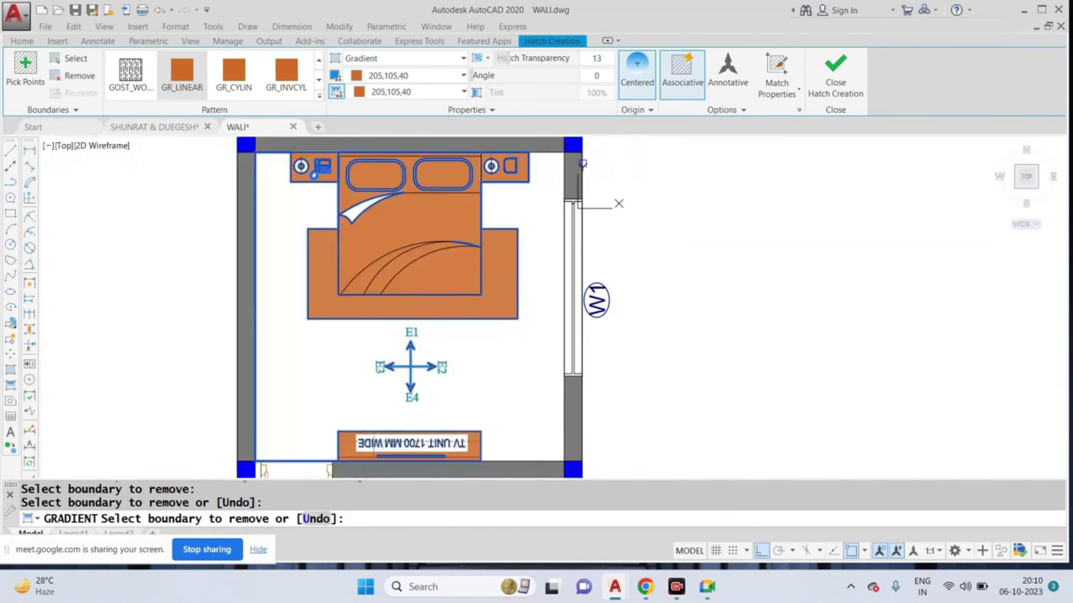
{"action": "key", "text": "Return"}
Step: Erase the trial orange gradient fill
{"action": "key", "text": "Escape"}
{"action": "left_click", "coordinate": [578, 203]}
{"action": "left_click", "coordinate": [603, 233]}
{"action": "type", "text": "e"}
{"action": "key", "text": "Return"}
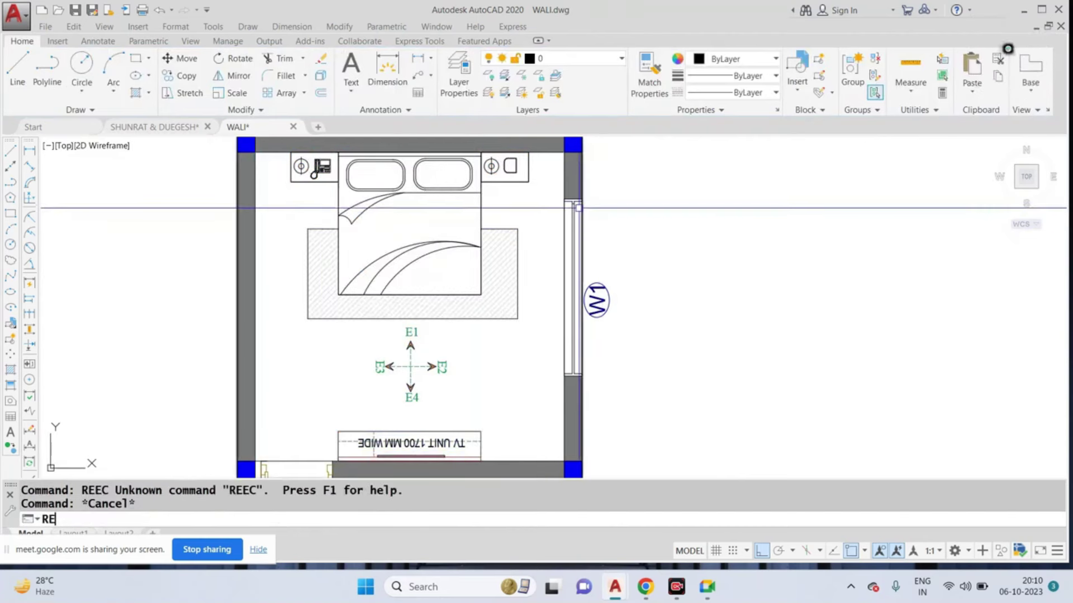
Step: Draw a rectangle over the W1 window strip on the right wall
{"action": "type", "text": "C"}
{"action": "key", "text": "Return"}
{"action": "scroll", "coordinate": [575, 201], "scroll_direction": "up", "scroll_amount": 4}
{"action": "left_click", "coordinate": [551, 212]}
{"action": "scroll", "coordinate": [550, 212], "scroll_direction": "down", "scroll_amount": 4}
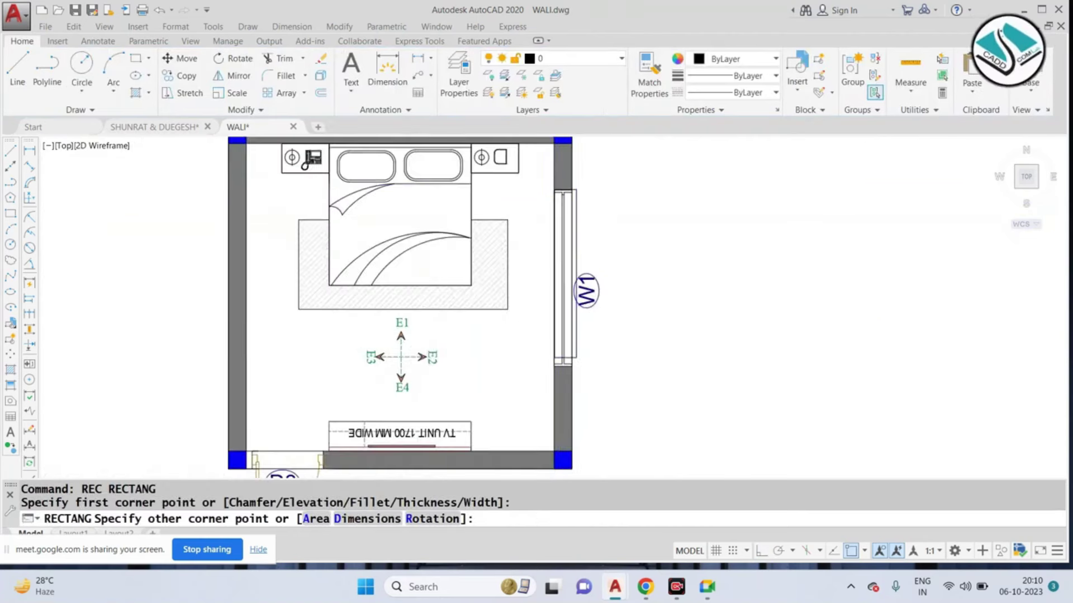
{"action": "scroll", "coordinate": [554, 395], "scroll_direction": "up", "scroll_amount": 4}
{"action": "left_click", "coordinate": [555, 395]}
{"action": "scroll", "coordinate": [539, 310], "scroll_direction": "down", "scroll_amount": 4}
{"action": "type", "text": "GD"}
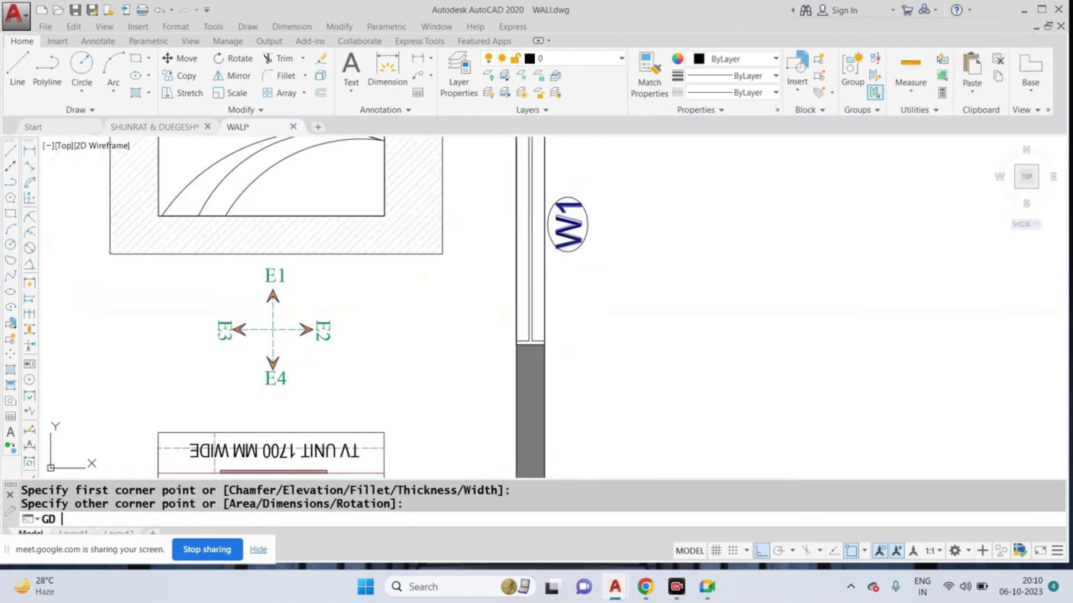
Step: Fill the W1 window rectangle with the orange 205,105,40 gradient
{"action": "key", "text": "Return"}
{"action": "scroll", "coordinate": [536, 224], "scroll_direction": "down", "scroll_amount": 4}
{"action": "scroll", "coordinate": [538, 201], "scroll_direction": "up", "scroll_amount": 4}
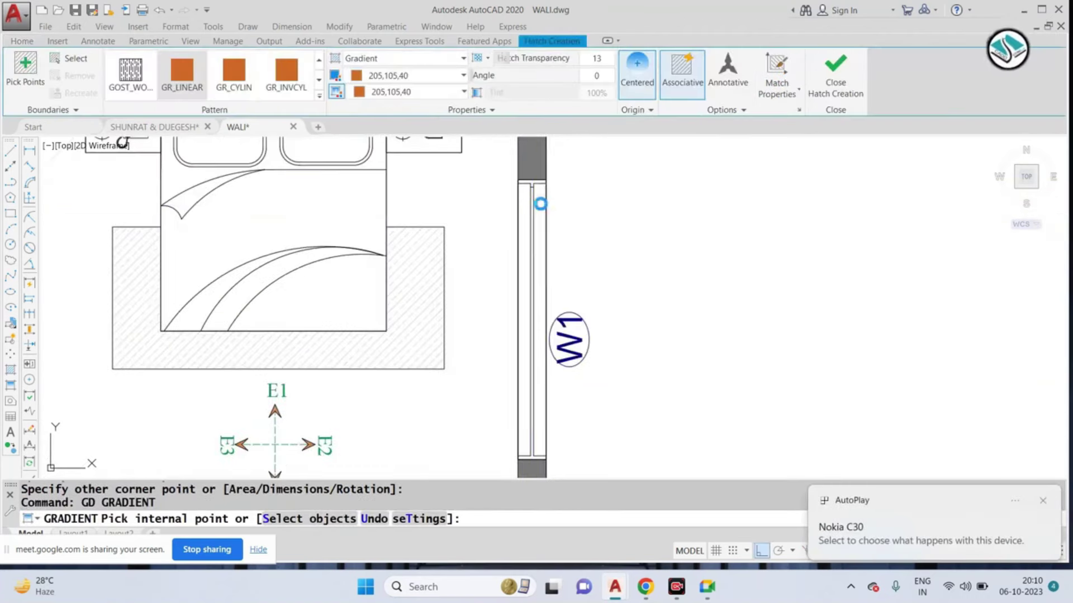
{"action": "left_click", "coordinate": [539, 198]}
{"action": "scroll", "coordinate": [503, 193], "scroll_direction": "down", "scroll_amount": 5}
{"action": "key", "text": "Return"}
{"action": "key", "text": "Escape"}
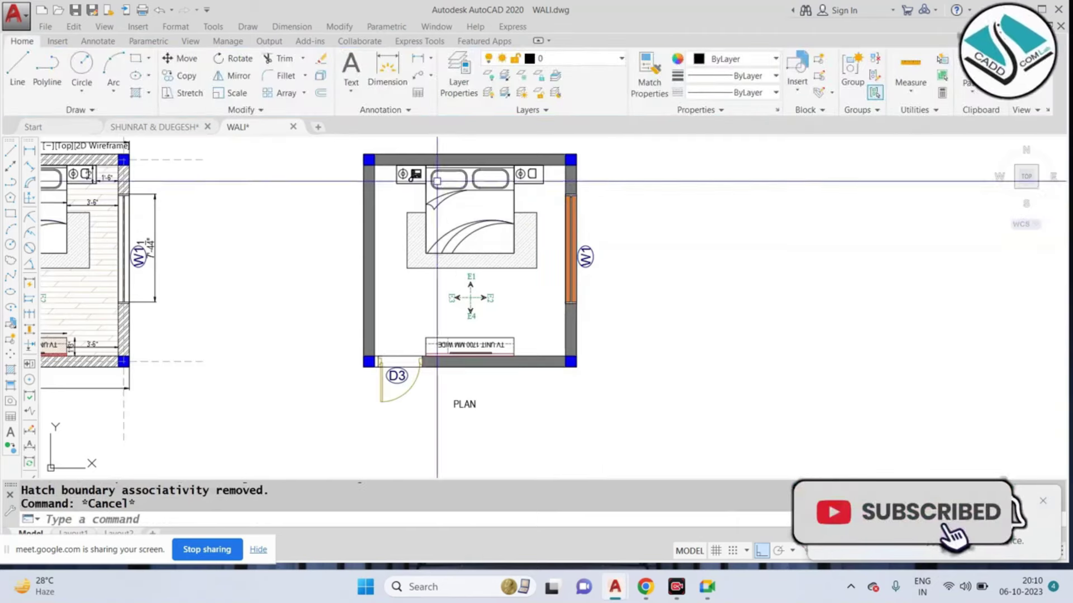
Step: Look over the SHUNRAT & DUEGESH drawing for reference, then return to WALI
{"action": "scroll", "coordinate": [398, 183], "scroll_direction": "up", "scroll_amount": 2}
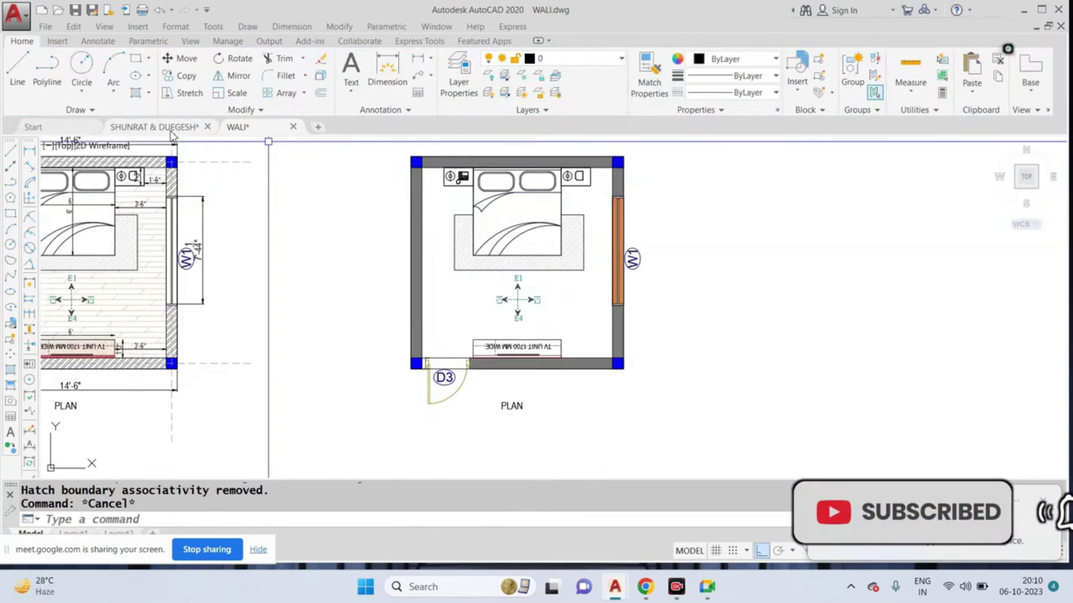
{"action": "left_click", "coordinate": [155, 126]}
{"action": "scroll", "coordinate": [550, 235], "scroll_direction": "up", "scroll_amount": 2}
{"action": "scroll", "coordinate": [554, 225], "scroll_direction": "up", "scroll_amount": 2}
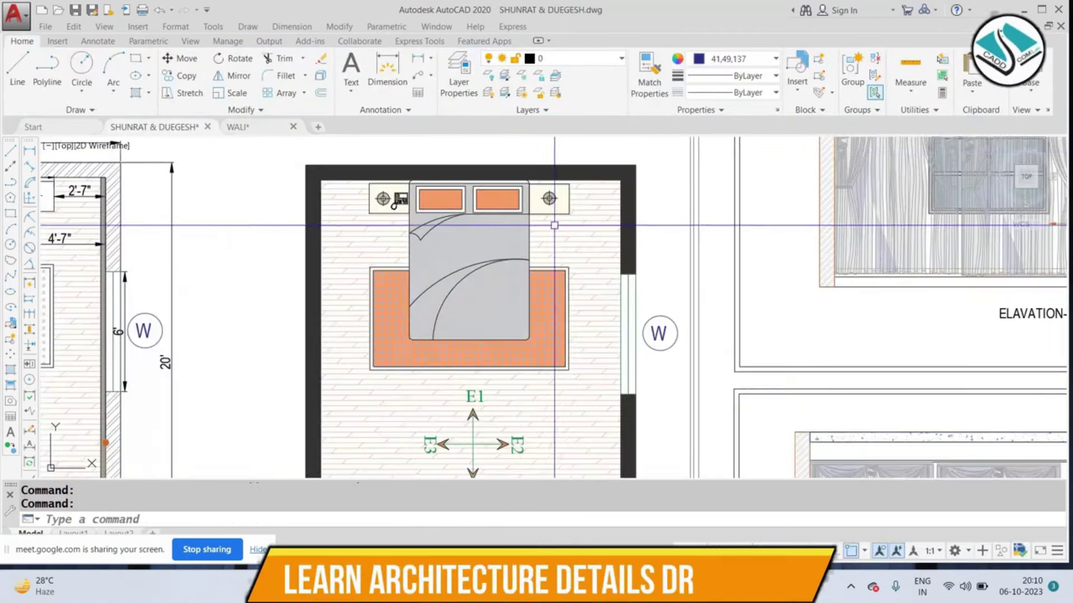
{"action": "left_click", "coordinate": [238, 126]}
{"action": "scroll", "coordinate": [292, 328], "scroll_direction": "up", "scroll_amount": 3}
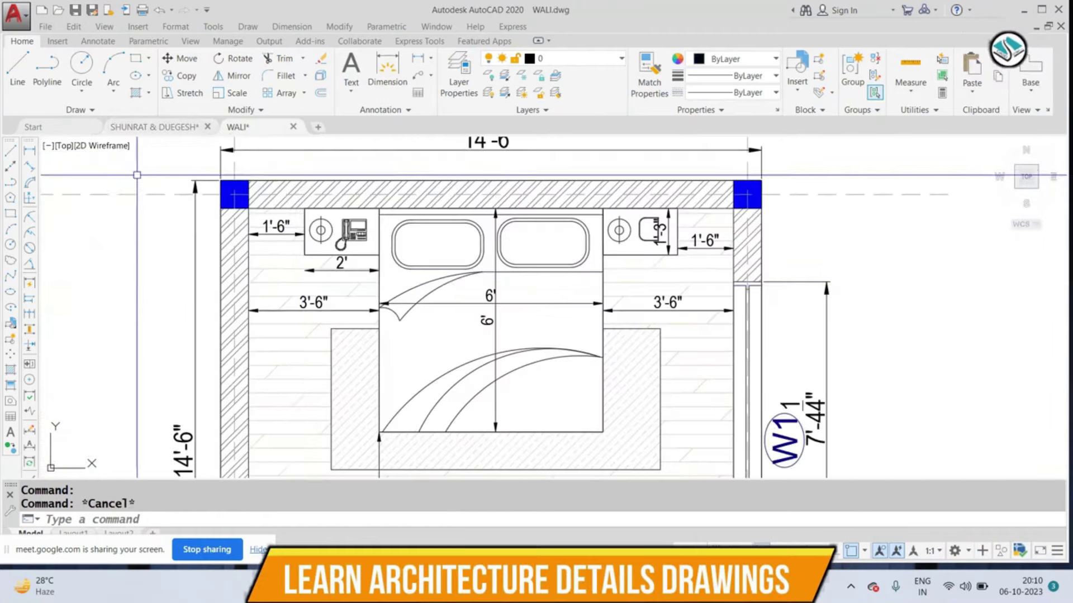
Step: Copy the room's floor hatch from the room corner to a spot on the right
{"action": "left_click", "coordinate": [292, 328]}
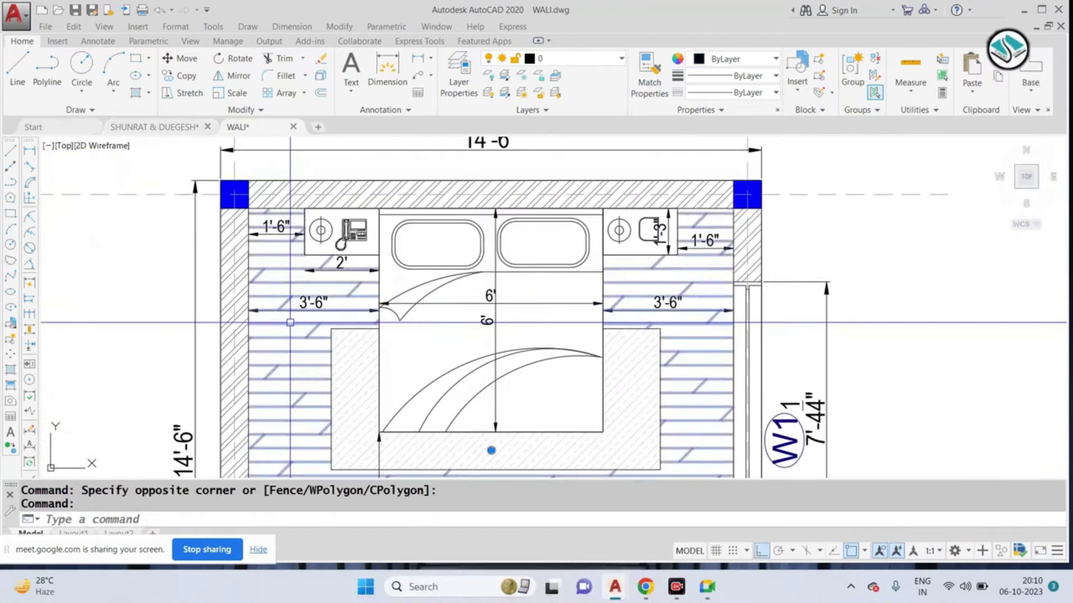
{"action": "type", "text": "co"}
{"action": "key", "text": "Return"}
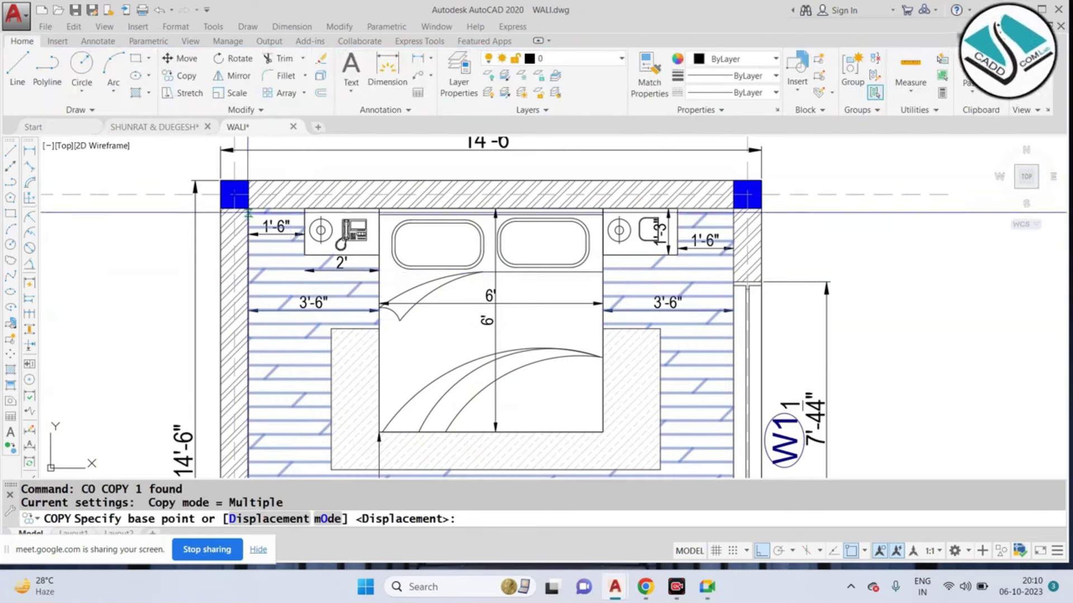
{"action": "left_click", "coordinate": [290, 322]}
{"action": "scroll", "coordinate": [290, 322], "scroll_direction": "down", "scroll_amount": 6}
{"action": "scroll", "coordinate": [500, 257], "scroll_direction": "up", "scroll_amount": 6}
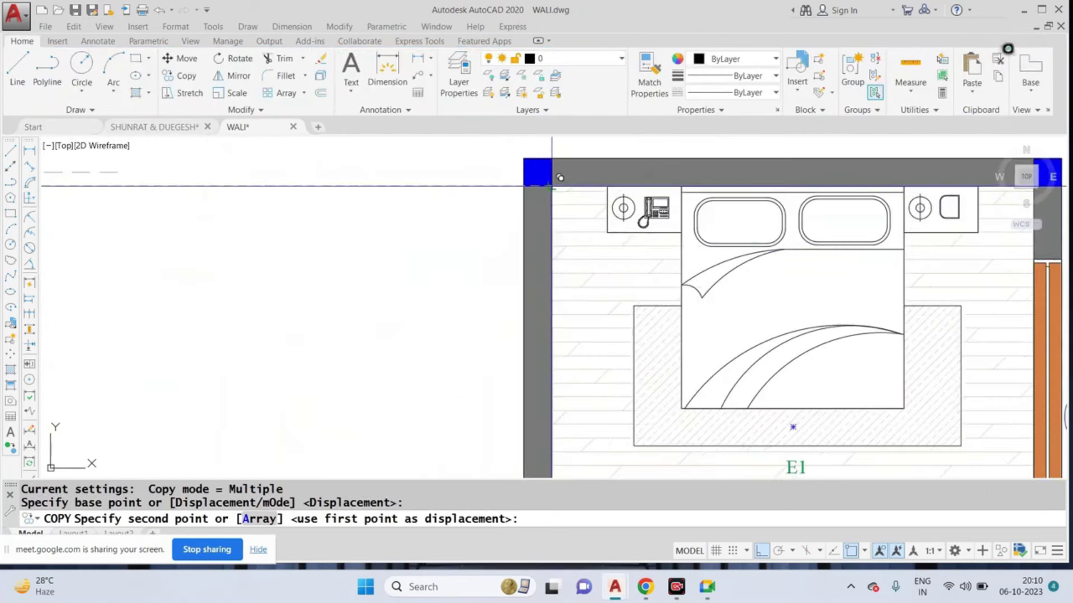
{"action": "left_click", "coordinate": [551, 186]}
{"action": "scroll", "coordinate": [551, 186], "scroll_direction": "down", "scroll_amount": 5}
{"action": "key", "text": "Escape"}
{"action": "scroll", "coordinate": [605, 213], "scroll_direction": "up", "scroll_amount": 5}
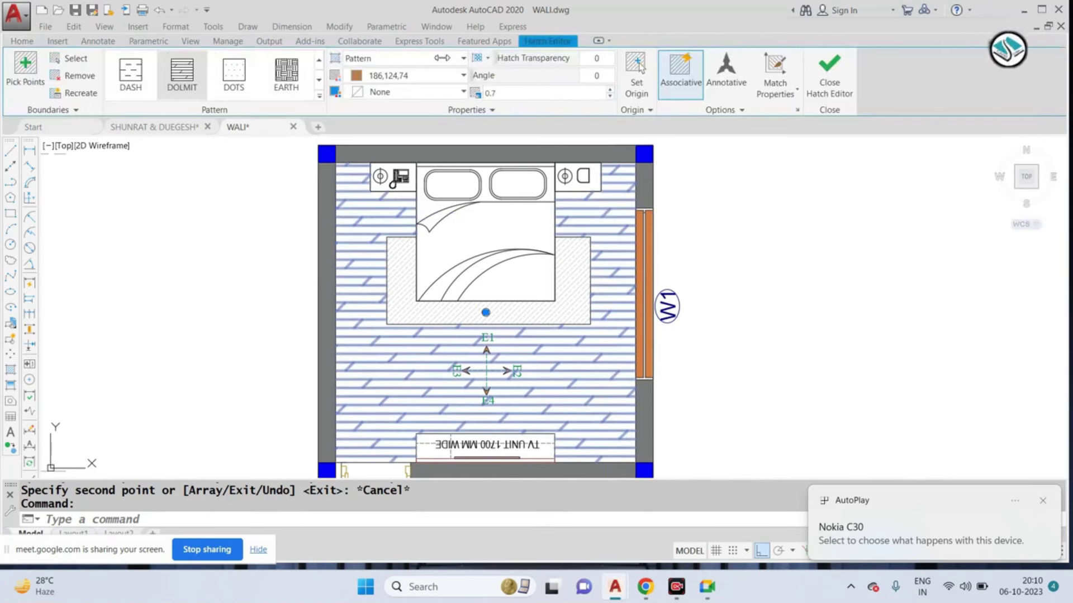
Step: Start a second copy of the floor hatch, then cancel it and clear the selection
{"action": "type", "text": "co"}
{"action": "key", "text": "Return"}
{"action": "key", "text": "Escape"}
{"action": "key", "text": "Escape"}
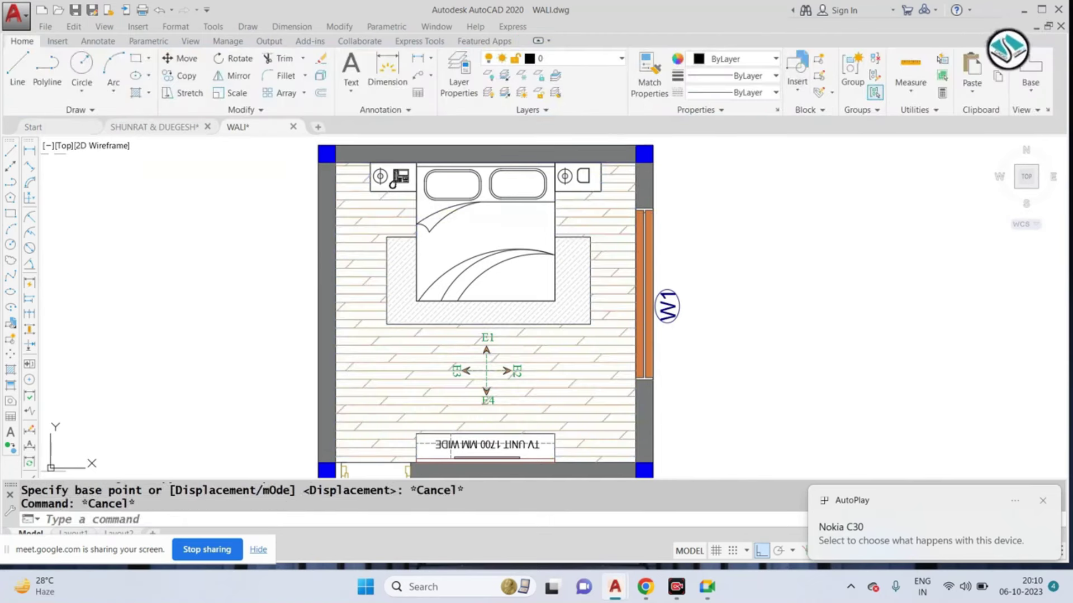
{"action": "key", "text": "Escape"}
{"action": "scroll", "coordinate": [616, 225], "scroll_direction": "down", "scroll_amount": 2}
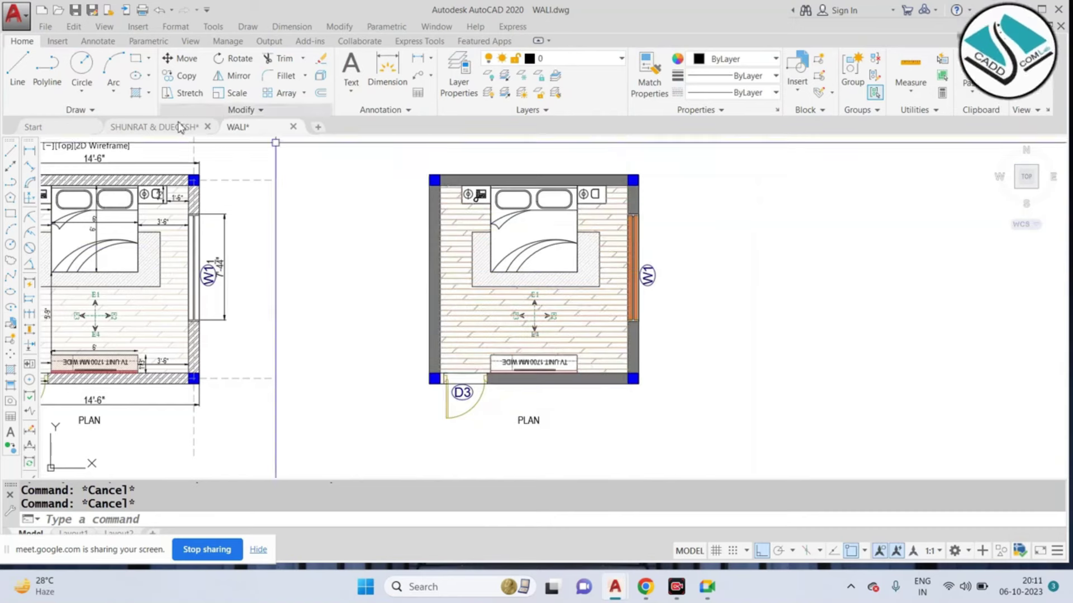
Step: Check the SHUNRAT & DUEGESH reference drawing again and come back to WALI
{"action": "left_click", "coordinate": [154, 127]}
{"action": "scroll", "coordinate": [408, 173], "scroll_direction": "up", "scroll_amount": 2}
{"action": "scroll", "coordinate": [447, 201], "scroll_direction": "down", "scroll_amount": 2}
{"action": "scroll", "coordinate": [445, 206], "scroll_direction": "up", "scroll_amount": 2}
{"action": "left_click", "coordinate": [237, 126]}
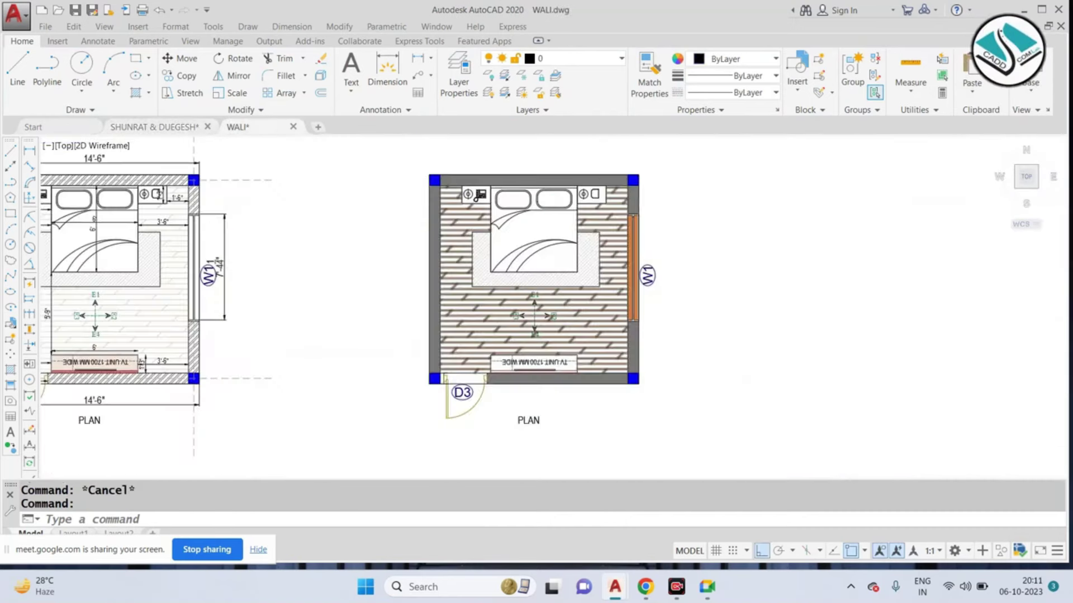
{"action": "scroll", "coordinate": [351, 251], "scroll_direction": "down", "scroll_amount": 2}
{"action": "scroll", "coordinate": [168, 236], "scroll_direction": "up", "scroll_amount": 3}
Step: Move the bedroom render image so it sits right of the render plan
{"action": "left_click", "coordinate": [100, 215]}
{"action": "type", "text": "m"}
{"action": "key", "text": "Return"}
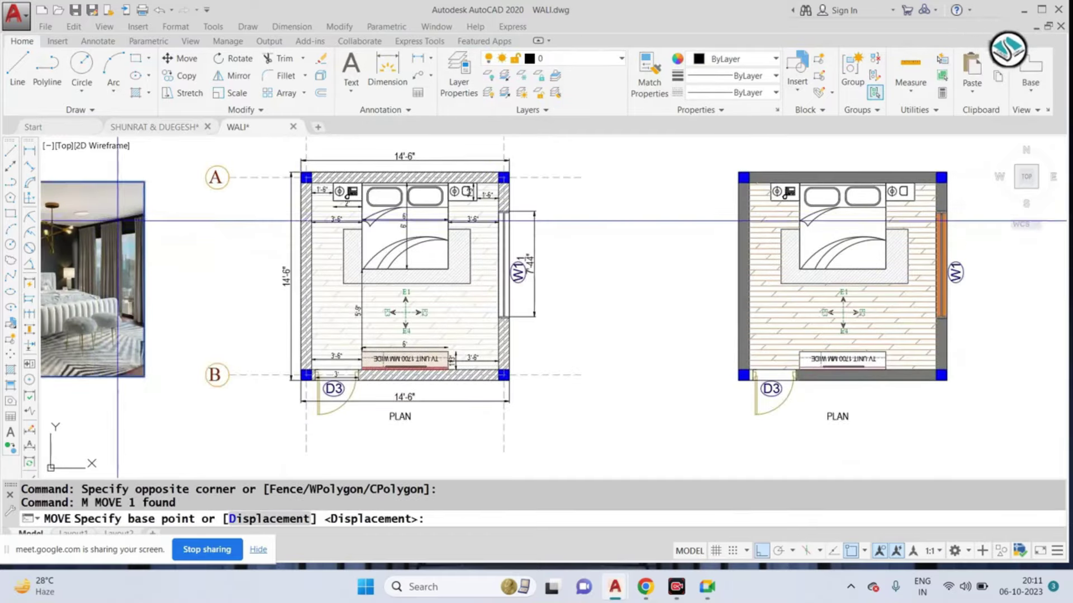
{"action": "left_click", "coordinate": [101, 215]}
{"action": "scroll", "coordinate": [335, 251], "scroll_direction": "down", "scroll_amount": 2}
{"action": "scroll", "coordinate": [782, 234], "scroll_direction": "up", "scroll_amount": 2}
{"action": "scroll", "coordinate": [505, 240], "scroll_direction": "up", "scroll_amount": 2}
{"action": "key", "text": "Escape"}
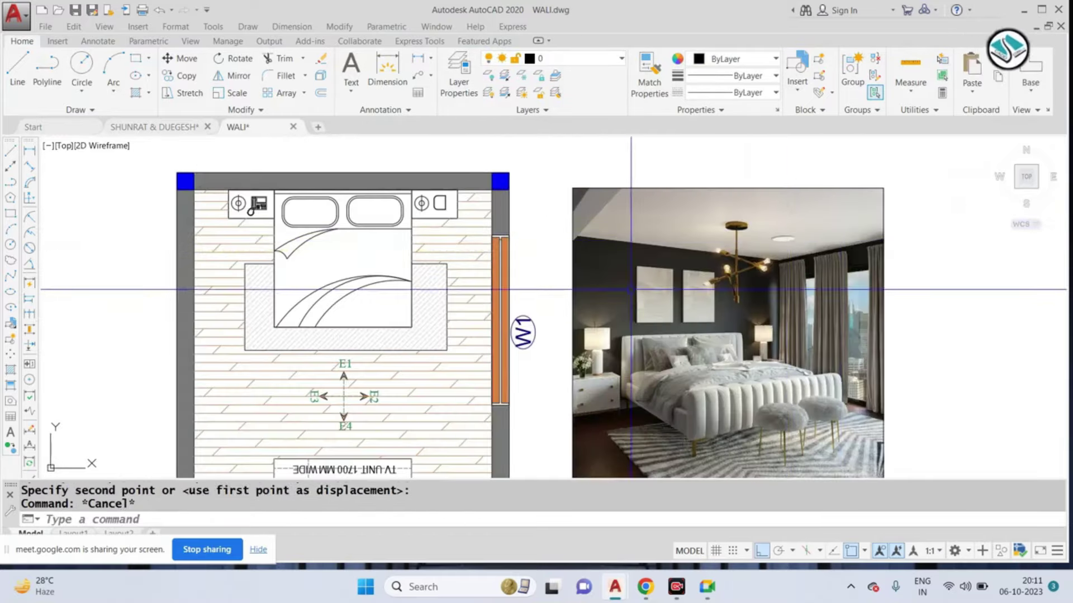
{"action": "scroll", "coordinate": [599, 335], "scroll_direction": "up", "scroll_amount": 2}
{"action": "scroll", "coordinate": [599, 373], "scroll_direction": "up", "scroll_amount": 2}
Step: Bring the headboard and nightstands into view and begin a gradient fill
{"action": "scroll", "coordinate": [668, 297], "scroll_direction": "down", "scroll_amount": 3}
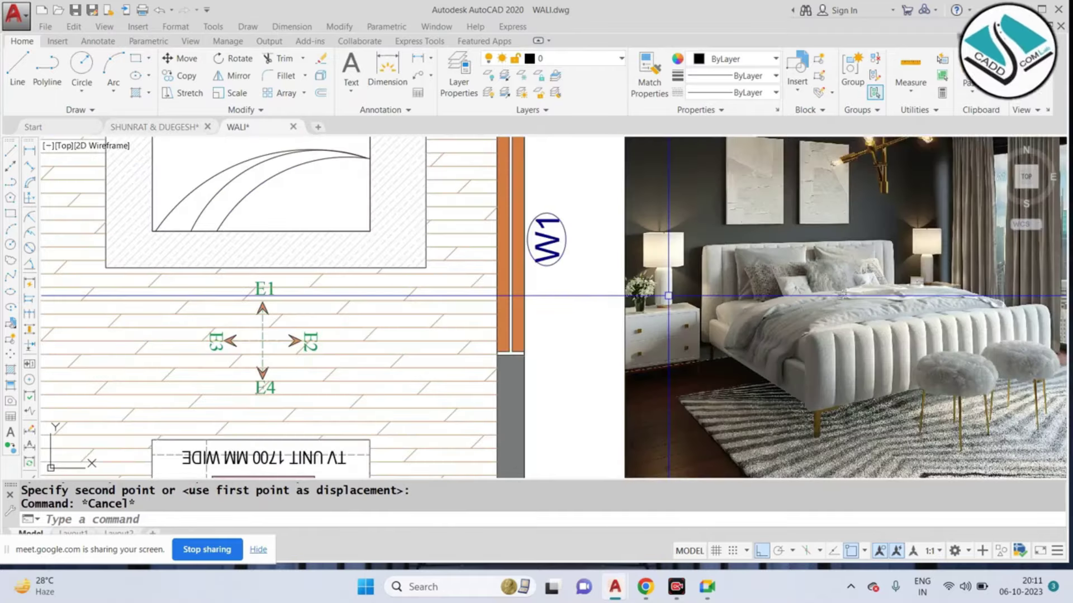
{"action": "scroll", "coordinate": [664, 273], "scroll_direction": "down", "scroll_amount": 2}
{"action": "scroll", "coordinate": [372, 241], "scroll_direction": "up", "scroll_amount": 2}
{"action": "mouse_move", "coordinate": [268, 167]}
{"action": "middle_mouse_down"}
{"action": "mouse_move", "coordinate": [328, 196]}
{"action": "mouse_move", "coordinate": [380, 356]}
{"action": "middle_mouse_up"}
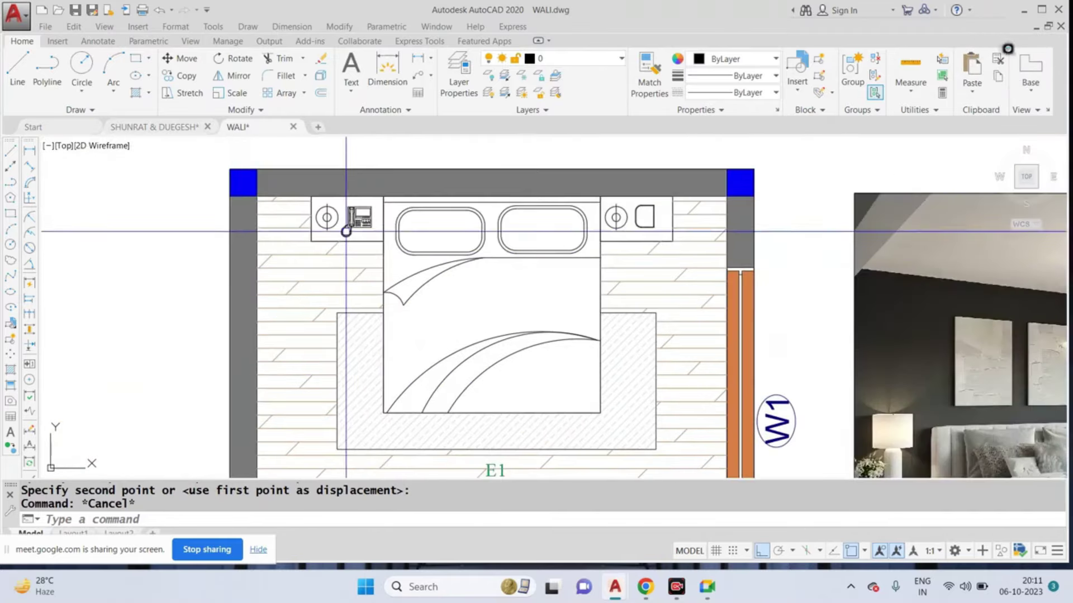
{"action": "type", "text": "CO"}
{"action": "key", "text": "Return"}
{"action": "scroll", "coordinate": [348, 213], "scroll_direction": "up", "scroll_amount": 4}
Step: Fill the left nightstand with a gradient using 254,204,102 for both colours
{"action": "left_click", "coordinate": [462, 75]}
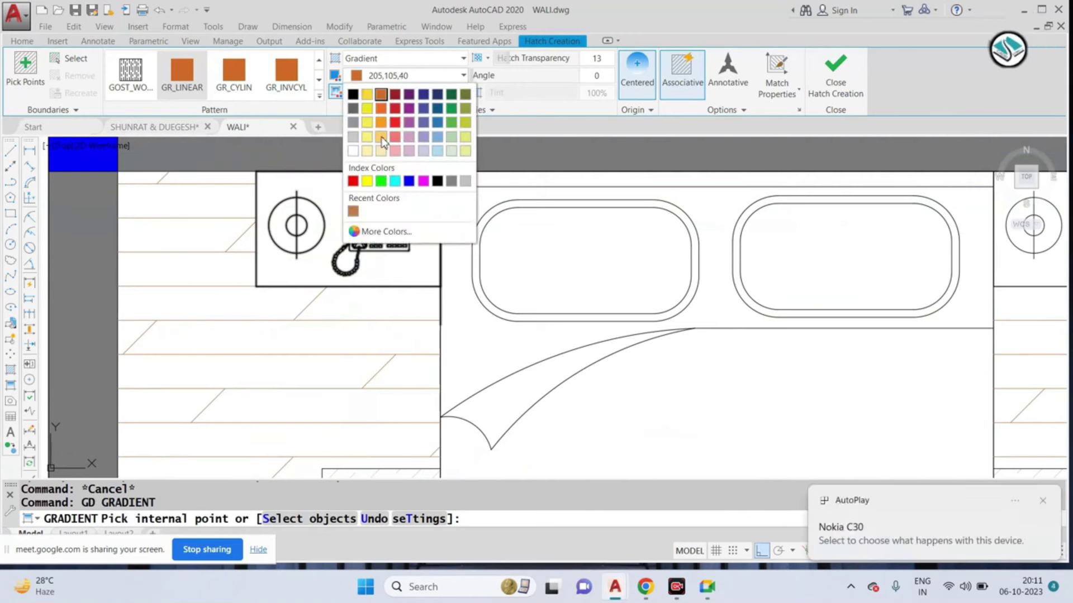
{"action": "left_click", "coordinate": [382, 139]}
{"action": "left_click", "coordinate": [402, 92]}
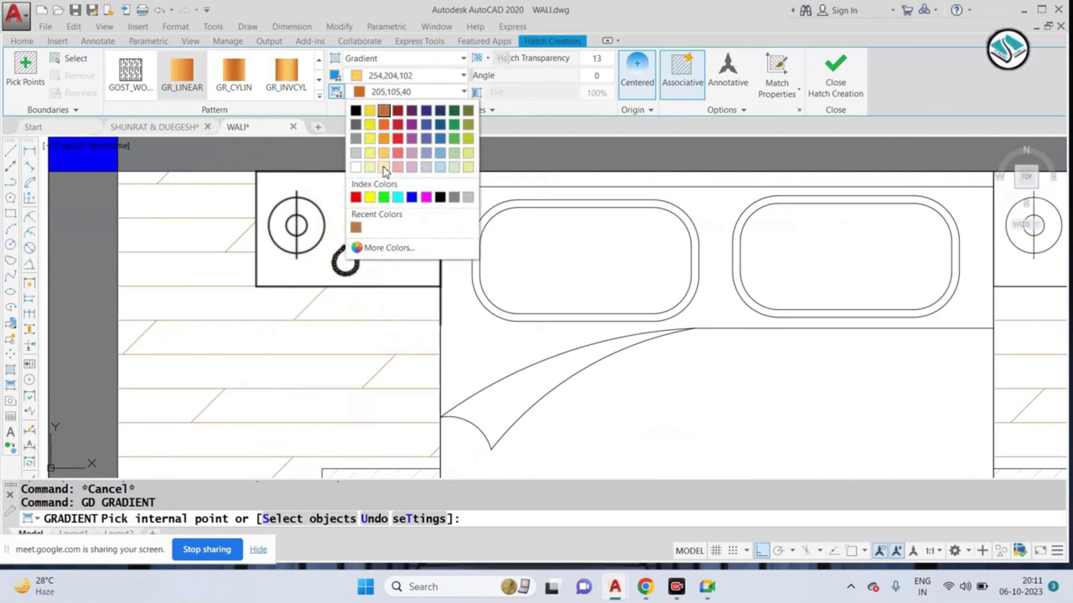
{"action": "left_click", "coordinate": [384, 167]}
{"action": "left_click", "coordinate": [386, 92]}
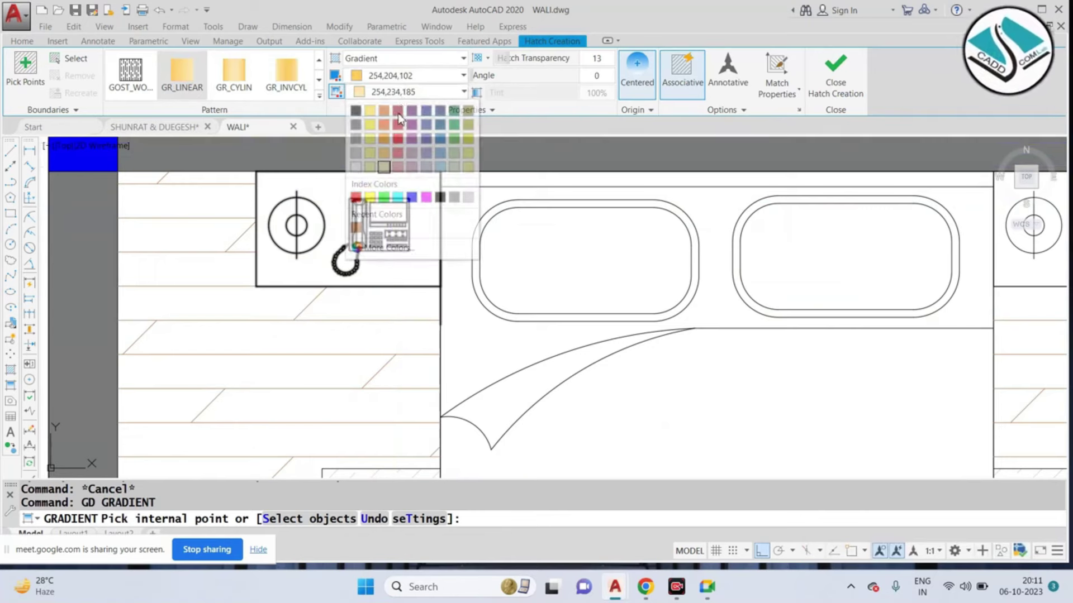
{"action": "left_click", "coordinate": [384, 154]}
{"action": "left_click", "coordinate": [340, 269]}
{"action": "scroll", "coordinate": [441, 211], "scroll_direction": "down", "scroll_amount": 4}
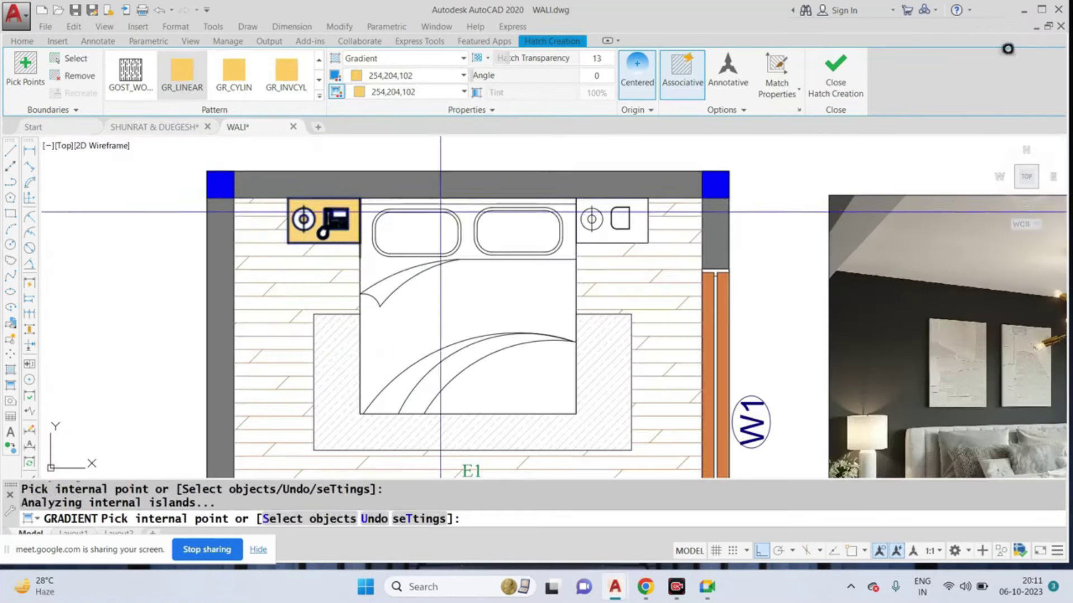
{"action": "scroll", "coordinate": [602, 201], "scroll_direction": "up", "scroll_amount": 2}
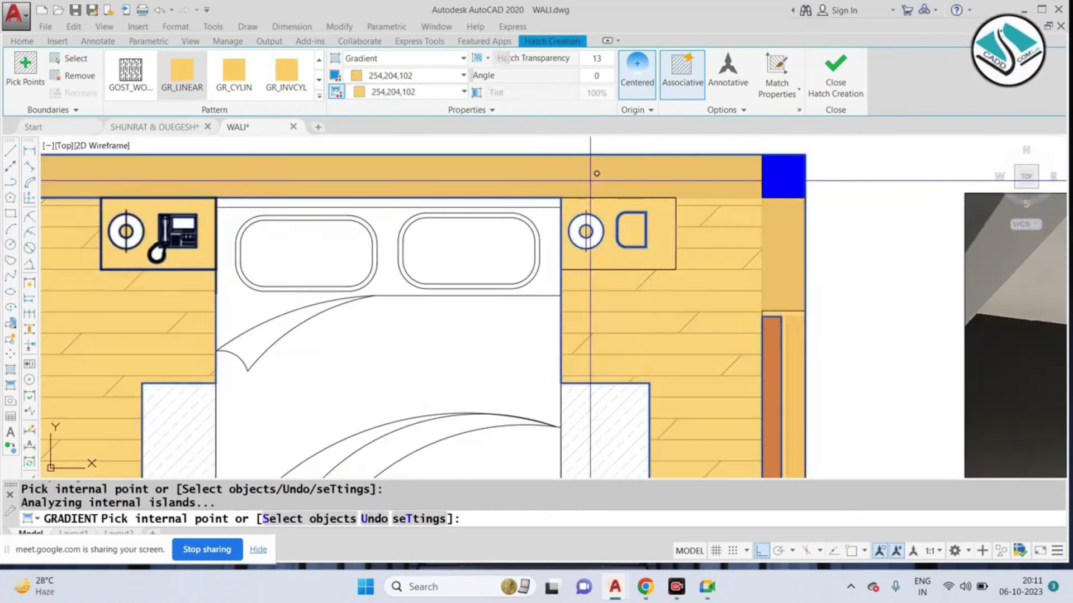
Step: Remove the right wall strip boundary from the yellow fill, then cancel the gradient
{"action": "left_click", "coordinate": [73, 75]}
{"action": "scroll", "coordinate": [538, 241], "scroll_direction": "down", "scroll_amount": 2}
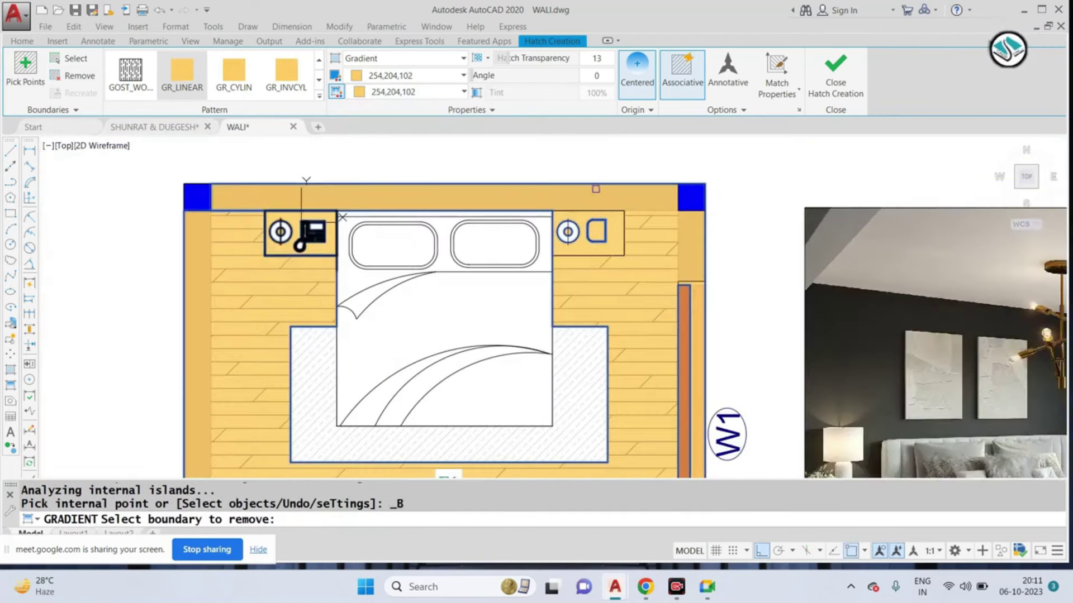
{"action": "scroll", "coordinate": [602, 194], "scroll_direction": "down", "scroll_amount": 5}
{"action": "scroll", "coordinate": [667, 260], "scroll_direction": "up", "scroll_amount": 7}
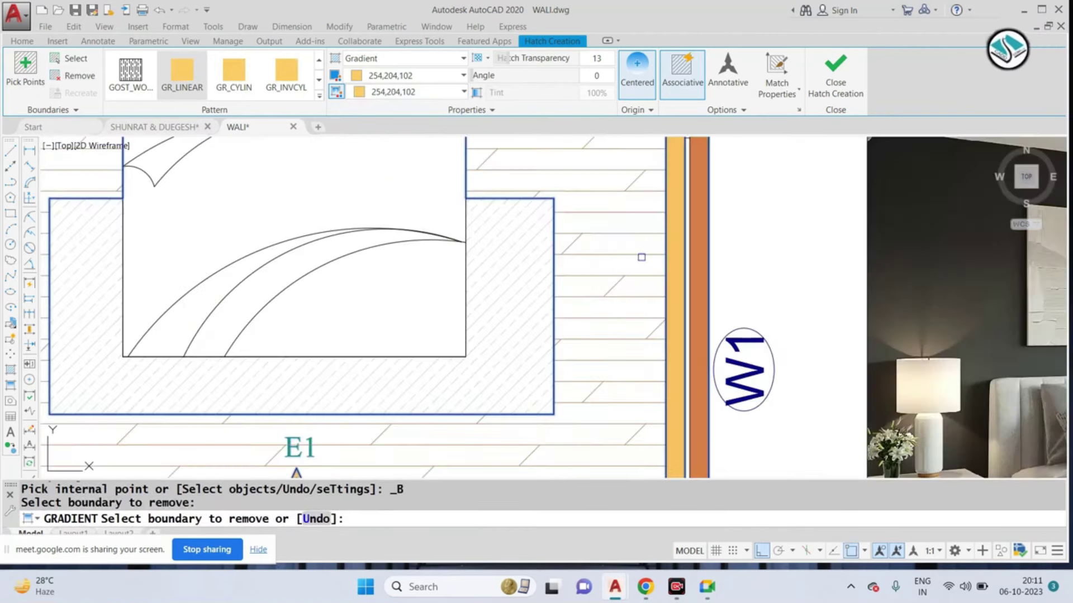
{"action": "left_click", "coordinate": [668, 260]}
{"action": "scroll", "coordinate": [574, 270], "scroll_direction": "down", "scroll_amount": 2}
{"action": "scroll", "coordinate": [574, 270], "scroll_direction": "down", "scroll_amount": 4}
{"action": "scroll", "coordinate": [526, 265], "scroll_direction": "up", "scroll_amount": 2}
{"action": "scroll", "coordinate": [526, 265], "scroll_direction": "up", "scroll_amount": 2}
{"action": "scroll", "coordinate": [527, 266], "scroll_direction": "up", "scroll_amount": 1}
{"action": "scroll", "coordinate": [526, 265], "scroll_direction": "up", "scroll_amount": 3}
{"action": "key", "text": "Escape"}
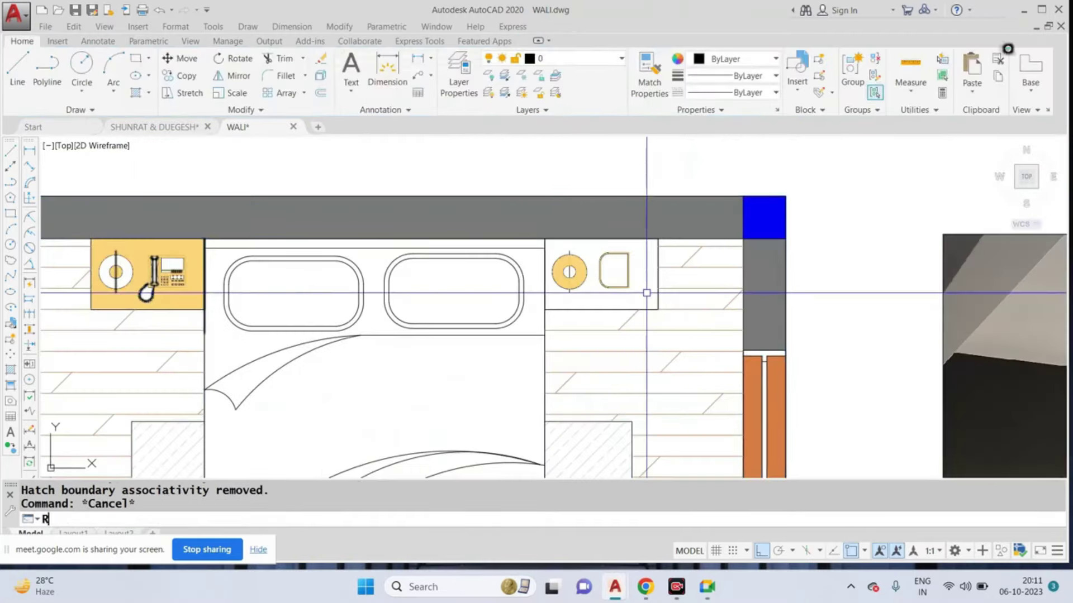
Step: Draw a rectangle outlining the right nightstand
{"action": "type", "text": "rec"}
{"action": "key", "text": "Return"}
{"action": "scroll", "coordinate": [647, 295], "scroll_direction": "up", "scroll_amount": 2}
{"action": "scroll", "coordinate": [547, 212], "scroll_direction": "up", "scroll_amount": 2}
{"action": "left_click", "coordinate": [548, 212]}
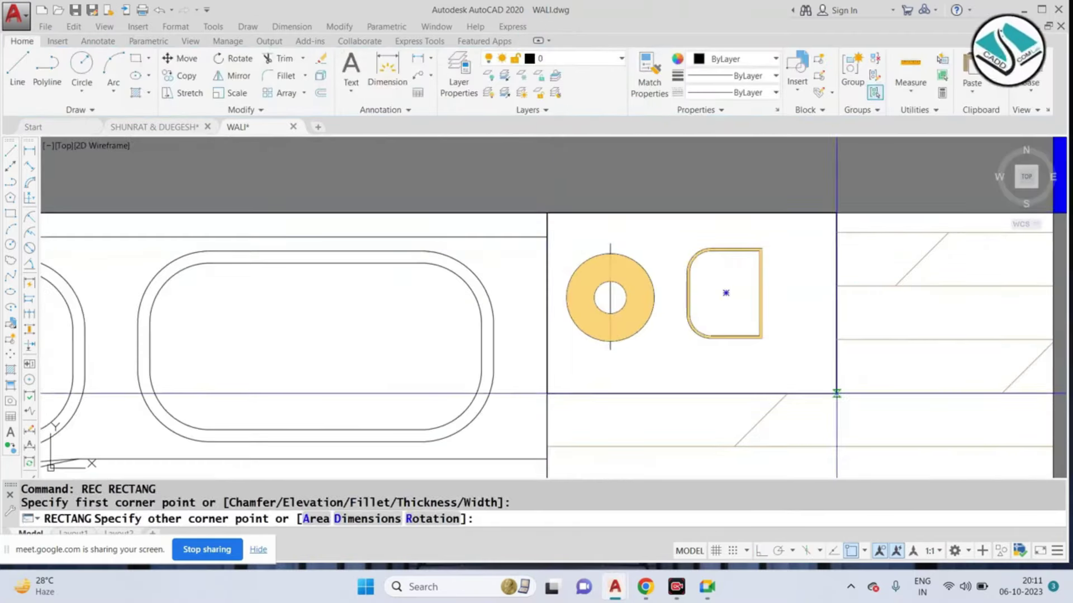
{"action": "left_click", "coordinate": [836, 394]}
Step: Erase the old yellow hatches over the right nightstand
{"action": "left_click", "coordinate": [668, 319]}
{"action": "left_click", "coordinate": [603, 302]}
{"action": "type", "text": "e"}
{"action": "key", "text": "Return"}
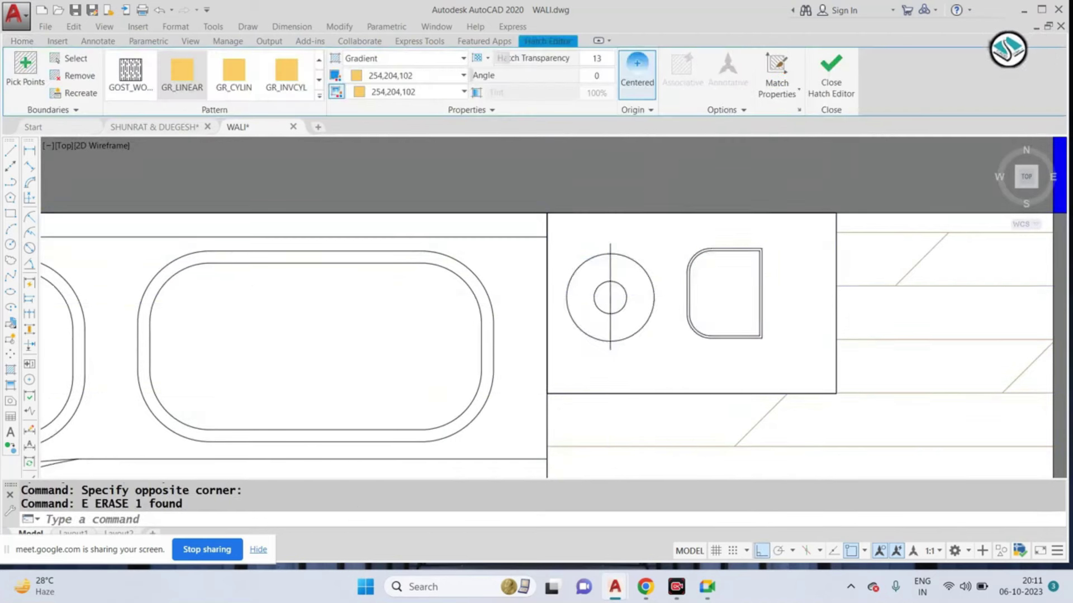
{"action": "scroll", "coordinate": [614, 294], "scroll_direction": "down", "scroll_amount": 3}
{"action": "type", "text": "GD"}
Step: Fill the new right nightstand rectangle with the yellow gradient
{"action": "key", "text": "Return"}
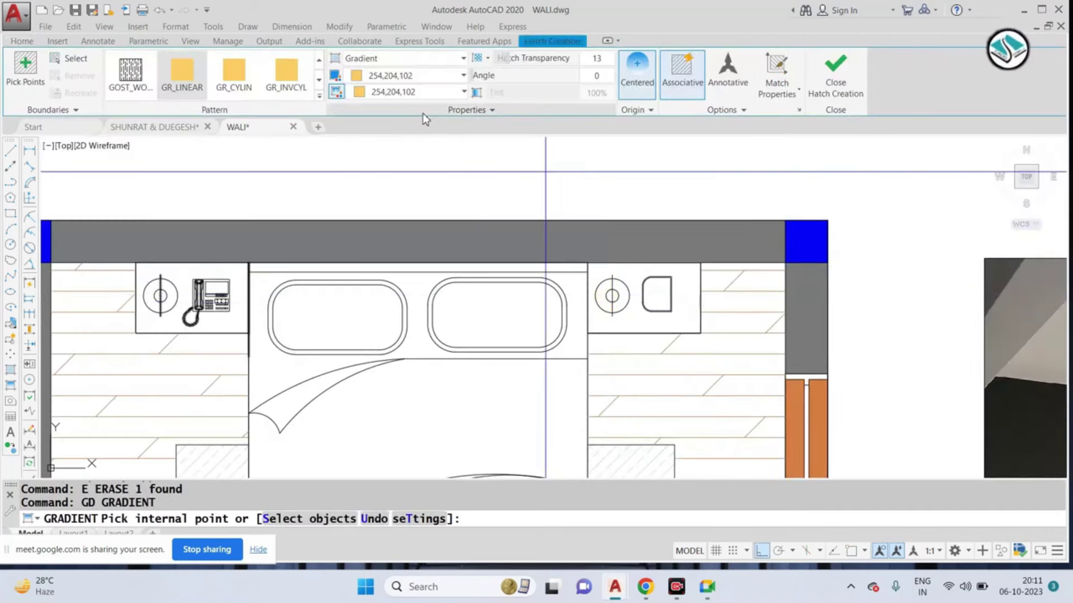
{"action": "left_click", "coordinate": [279, 279]}
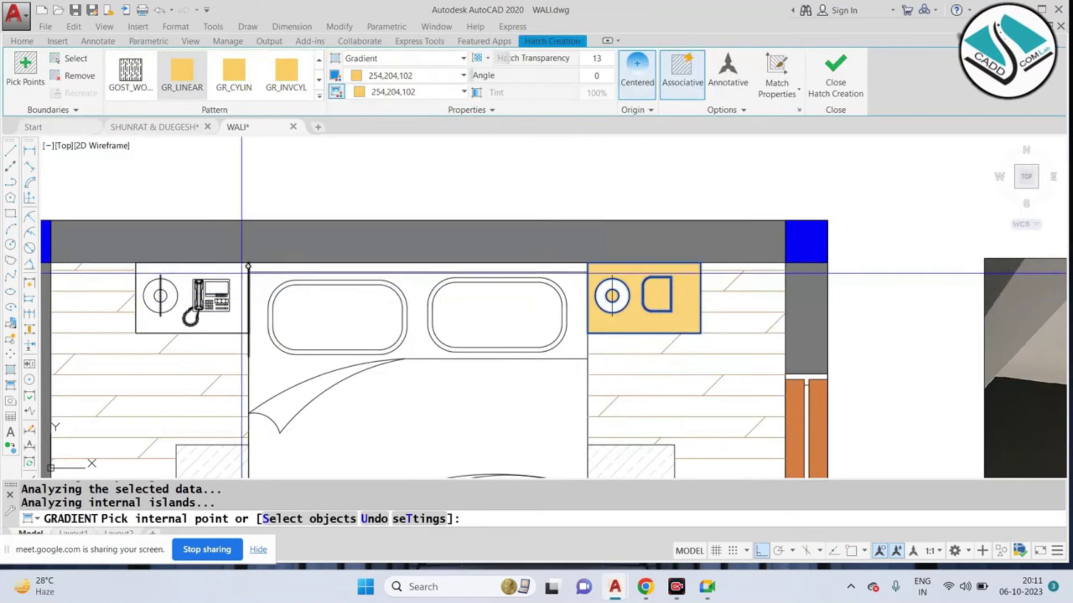
{"action": "key", "text": "Return"}
{"action": "key", "text": "Escape"}
{"action": "scroll", "coordinate": [471, 338], "scroll_direction": "down", "scroll_amount": 5}
{"action": "scroll", "coordinate": [471, 338], "scroll_direction": "down", "scroll_amount": 2}
Step: Nudge the plan view up slightly and switch to the SHUNRAT & DUEGESH drawing
{"action": "mouse_move", "coordinate": [471, 339]}
{"action": "middle_mouse_down"}
{"action": "mouse_move", "coordinate": [470, 311]}
{"action": "mouse_move", "coordinate": [486, 342]}
{"action": "middle_mouse_up"}
{"action": "scroll", "coordinate": [487, 330], "scroll_direction": "up", "scroll_amount": 2}
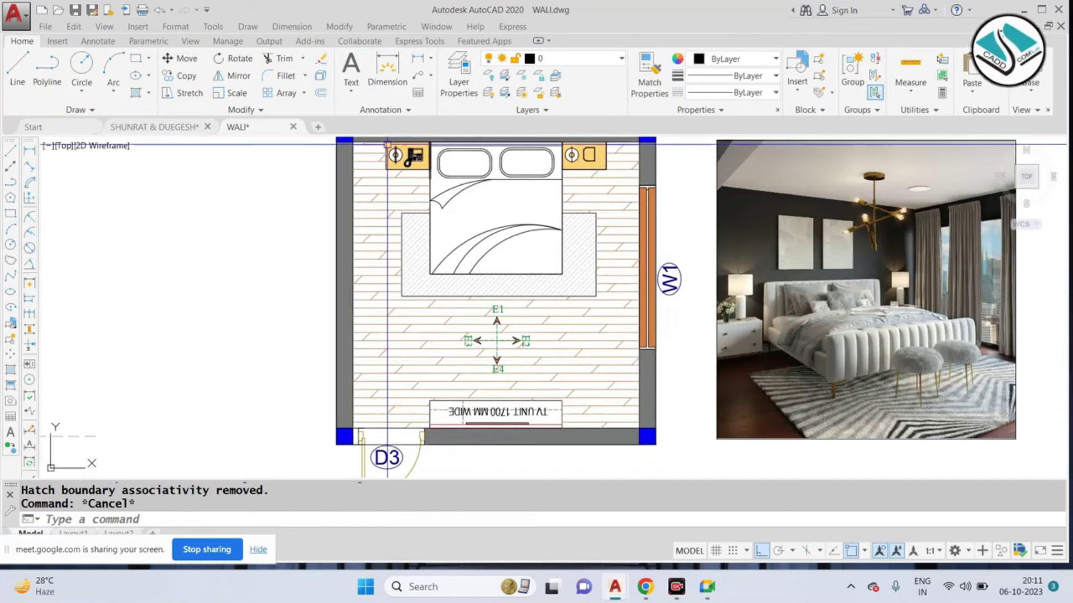
{"action": "key", "text": "Escape"}
{"action": "key", "text": "ctrl+Tab"}
{"action": "scroll", "coordinate": [402, 195], "scroll_direction": "down", "scroll_amount": 3}
Step: Return to the WALI drawing and start a gradient fill with GD
{"action": "scroll", "coordinate": [492, 222], "scroll_direction": "down", "scroll_amount": 2}
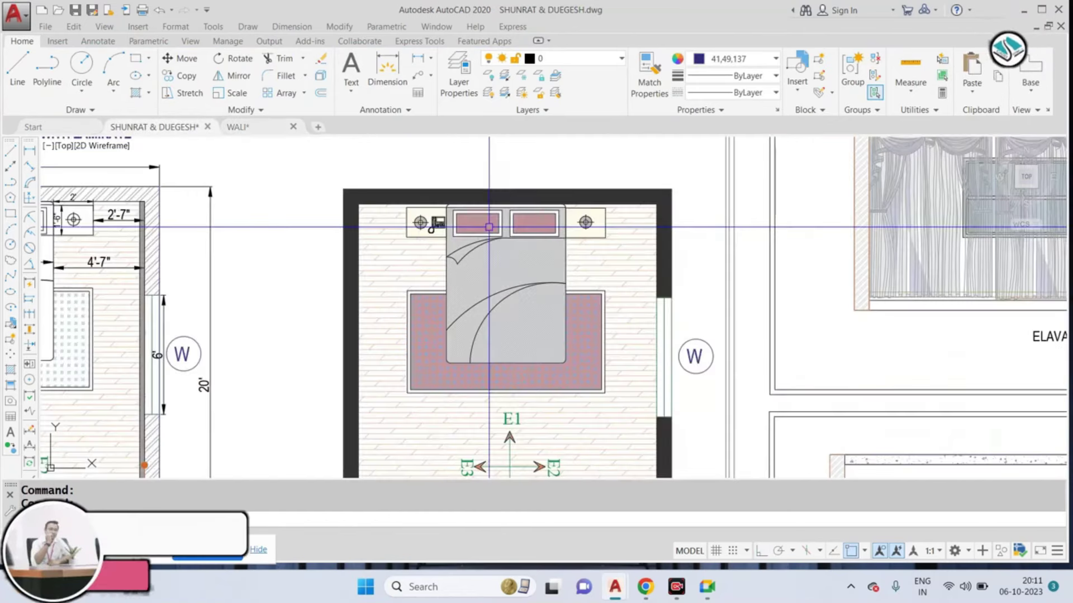
{"action": "scroll", "coordinate": [321, 154], "scroll_direction": "up", "scroll_amount": 1}
{"action": "left_click", "coordinate": [268, 132]}
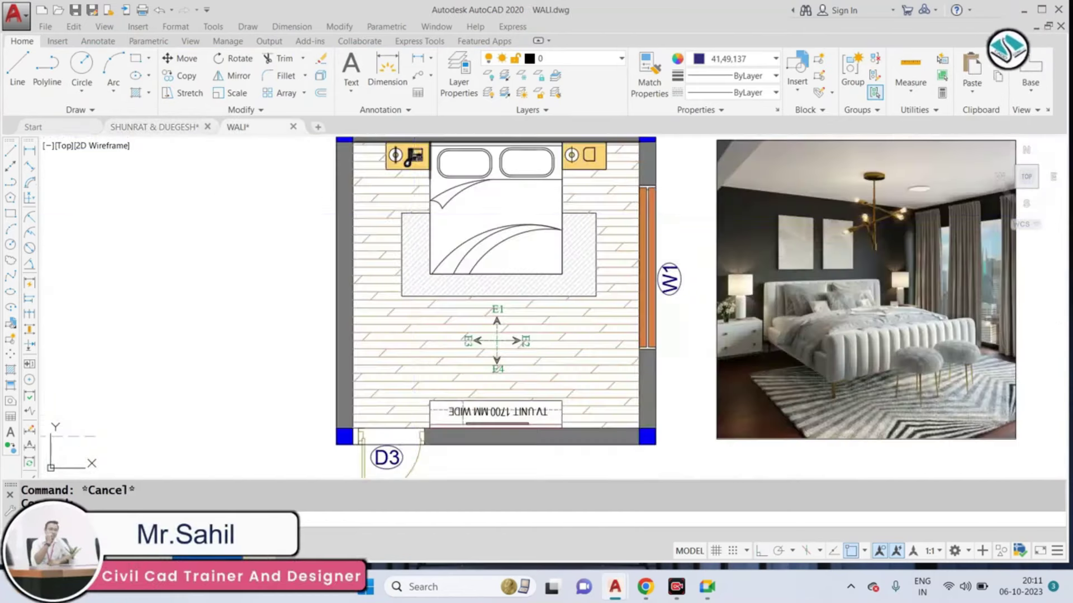
{"action": "type", "text": "gd"}
{"action": "key", "text": "Return"}
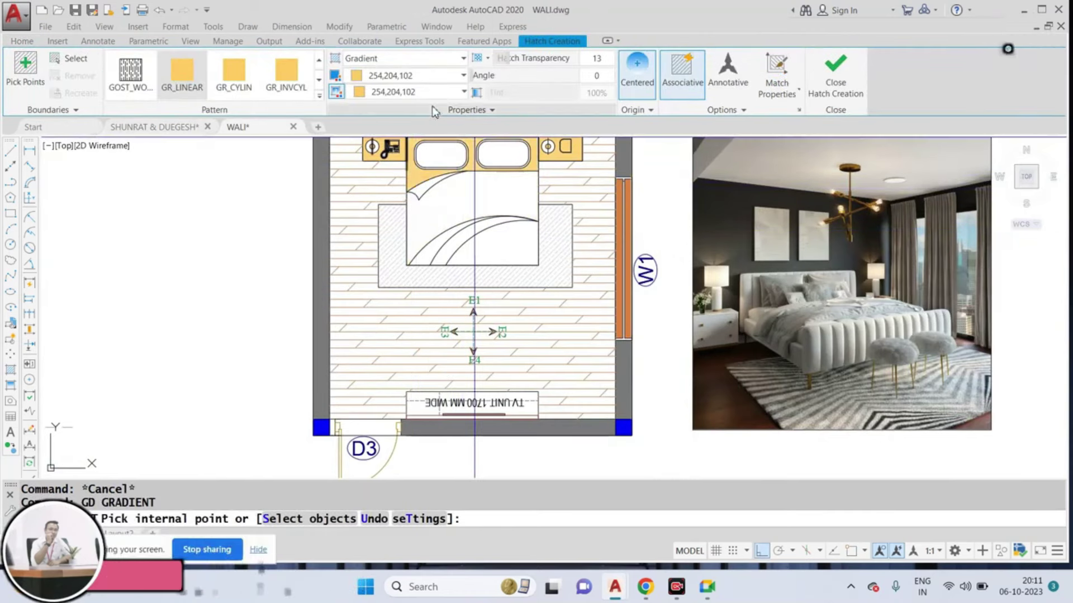
Step: Browse the first gradient colour choices, then abandon the gradient fill
{"action": "left_click", "coordinate": [418, 76]}
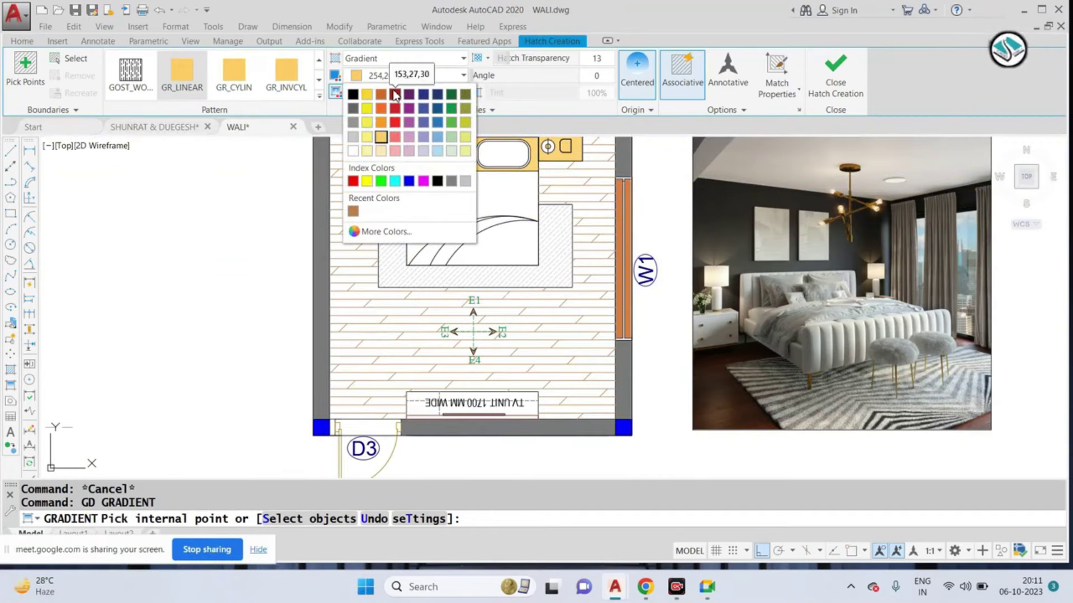
{"action": "scroll", "coordinate": [749, 272], "scroll_direction": "up", "scroll_amount": 1}
{"action": "scroll", "coordinate": [754, 285], "scroll_direction": "up", "scroll_amount": 1}
{"action": "scroll", "coordinate": [765, 307], "scroll_direction": "down", "scroll_amount": 1}
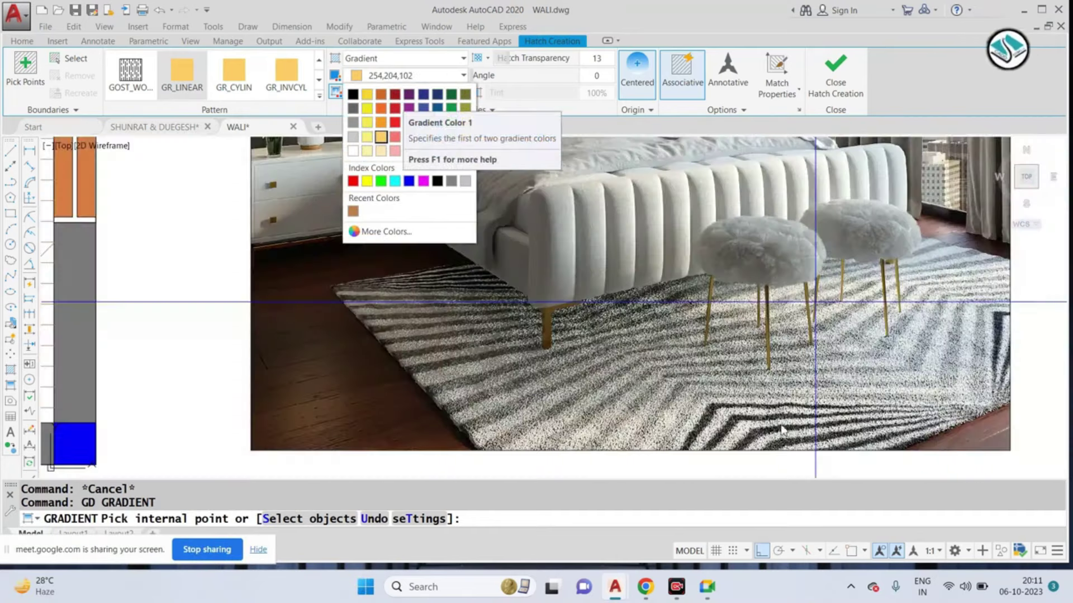
{"action": "scroll", "coordinate": [773, 322], "scroll_direction": "down", "scroll_amount": 1}
{"action": "scroll", "coordinate": [774, 323], "scroll_direction": "down", "scroll_amount": 2}
{"action": "key", "text": "Escape"}
{"action": "scroll", "coordinate": [335, 252], "scroll_direction": "up", "scroll_amount": 3}
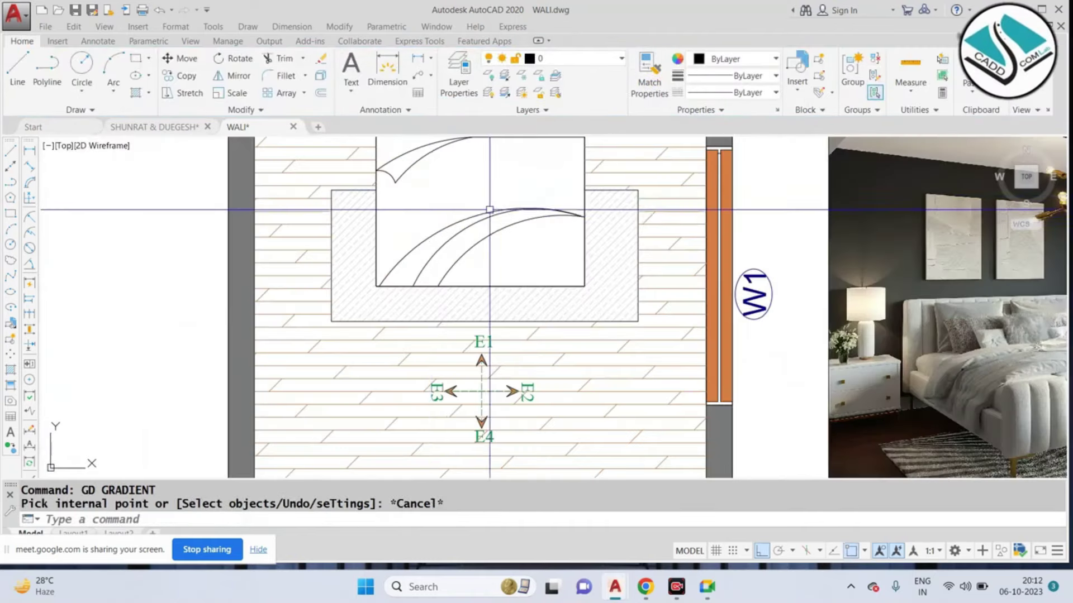
{"action": "scroll", "coordinate": [156, 262], "scroll_direction": "up", "scroll_amount": 1}
{"action": "key", "text": "Escape"}
Step: Change the rug hatch around the bed to ANSI34 at scale 0.2
{"action": "left_click", "coordinate": [346, 201]}
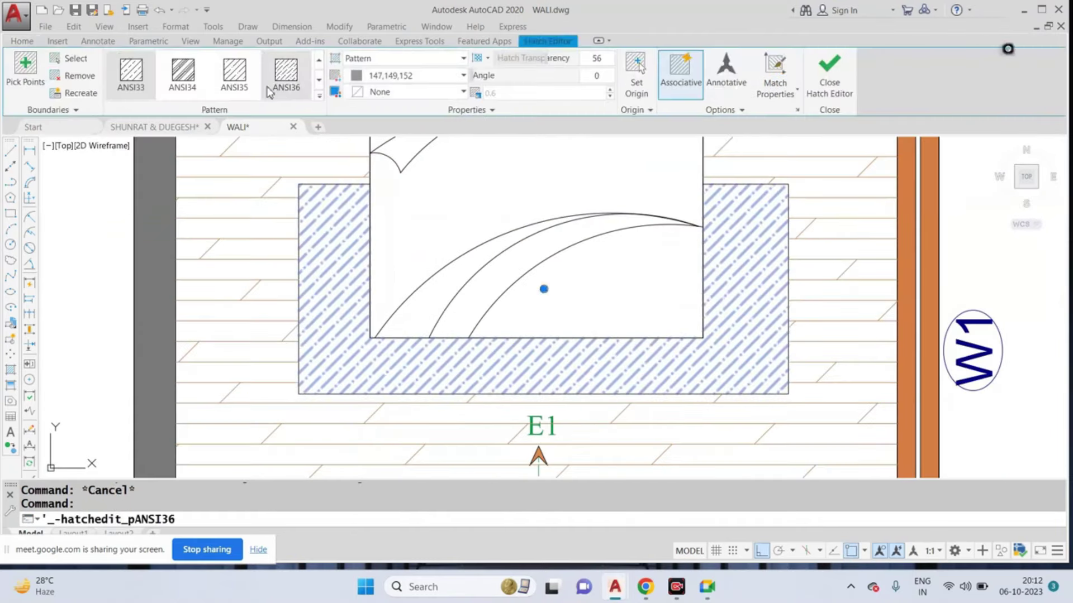
{"action": "left_click", "coordinate": [205, 89]}
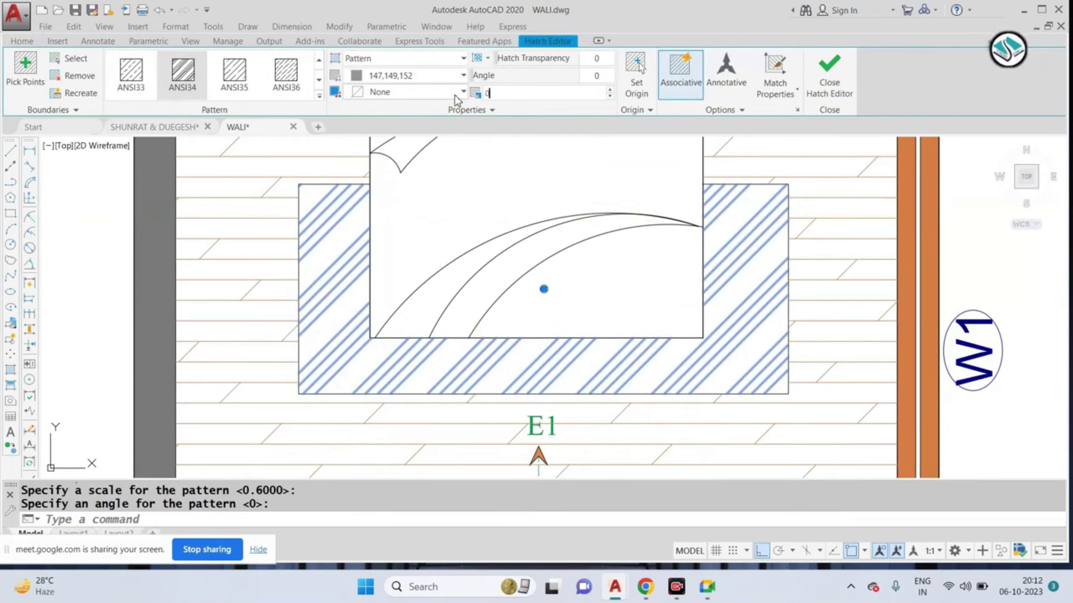
{"action": "type", "text": ".2"}
{"action": "key", "text": "Return"}
{"action": "key", "text": "Escape"}
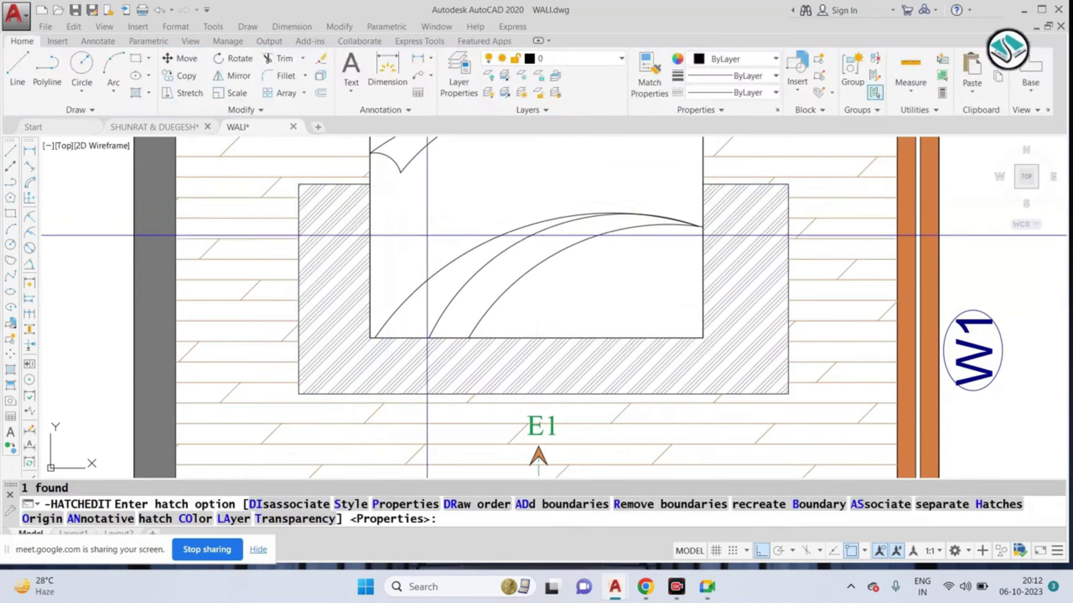
{"action": "key", "text": "Return"}
{"action": "key", "text": "Escape"}
Step: Give the rug hatch the dark colour 147,149,152
{"action": "left_click", "coordinate": [357, 229]}
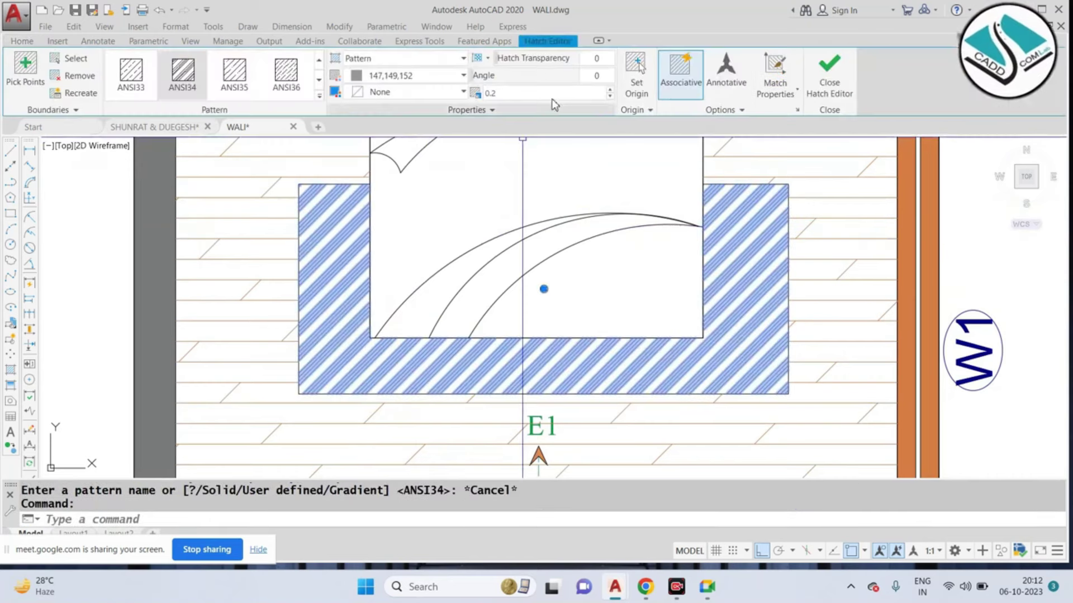
{"action": "left_click", "coordinate": [401, 78]}
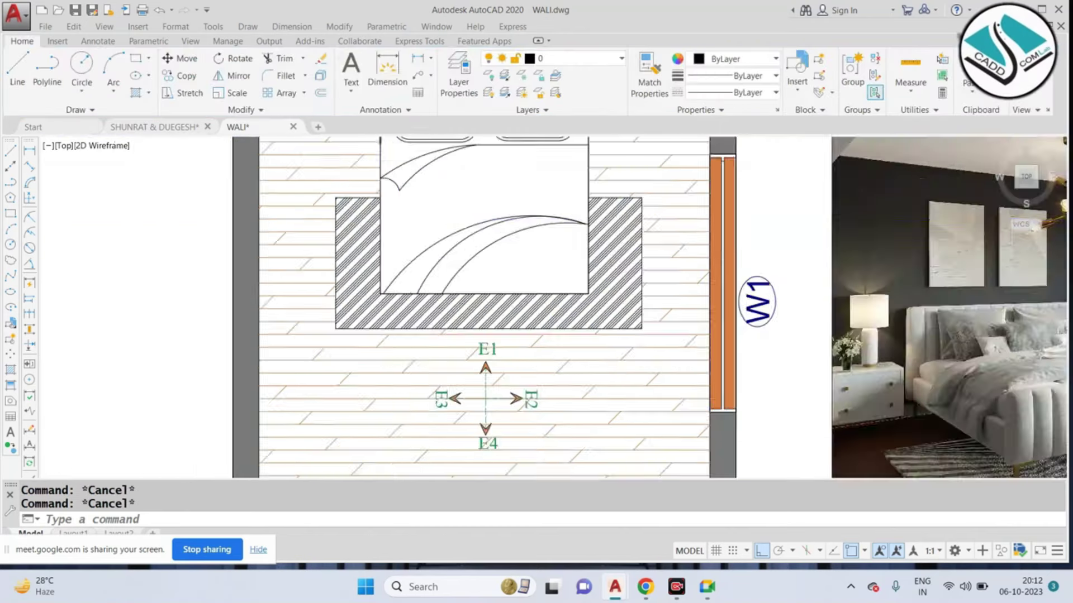
{"action": "scroll", "coordinate": [486, 352], "scroll_direction": "down", "scroll_amount": 3}
{"action": "scroll", "coordinate": [697, 388], "scroll_direction": "up", "scroll_amount": 4}
{"action": "scroll", "coordinate": [567, 290], "scroll_direction": "down", "scroll_amount": 4}
{"action": "scroll", "coordinate": [452, 222], "scroll_direction": "up", "scroll_amount": 3}
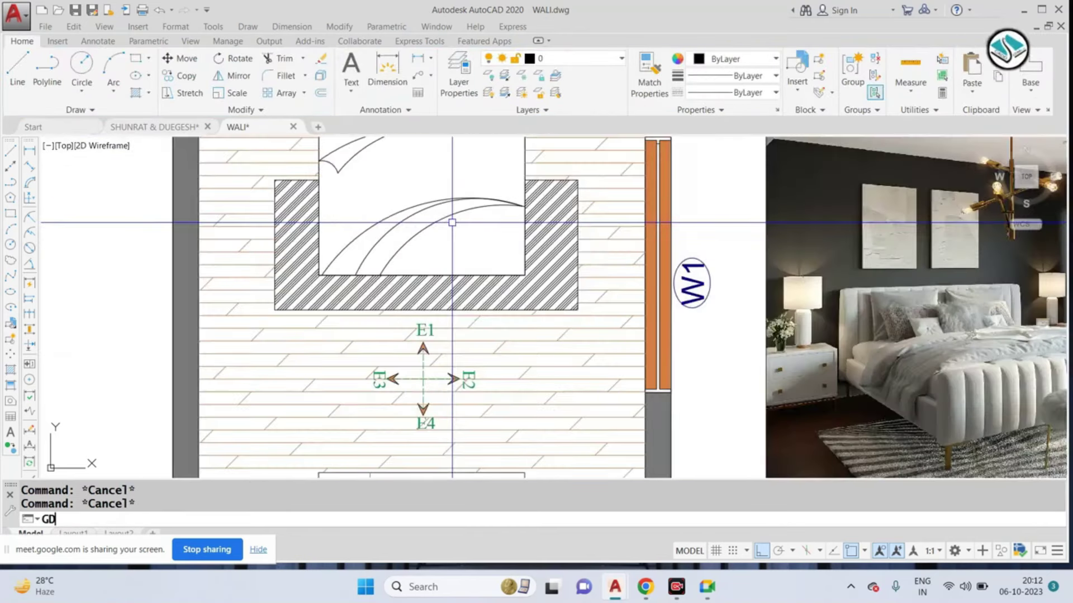
Step: Start a light grey gradient fill and pick the rug area around the bed
{"action": "key", "text": "Return"}
{"action": "left_click", "coordinate": [393, 91]}
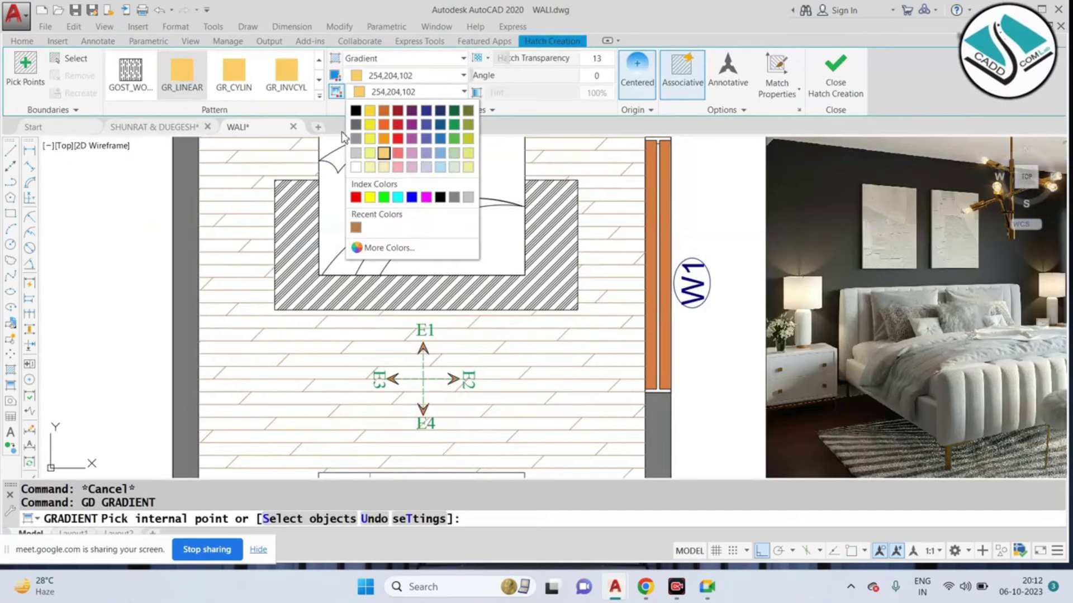
{"action": "left_click", "coordinate": [356, 152]}
{"action": "left_click", "coordinate": [395, 92]}
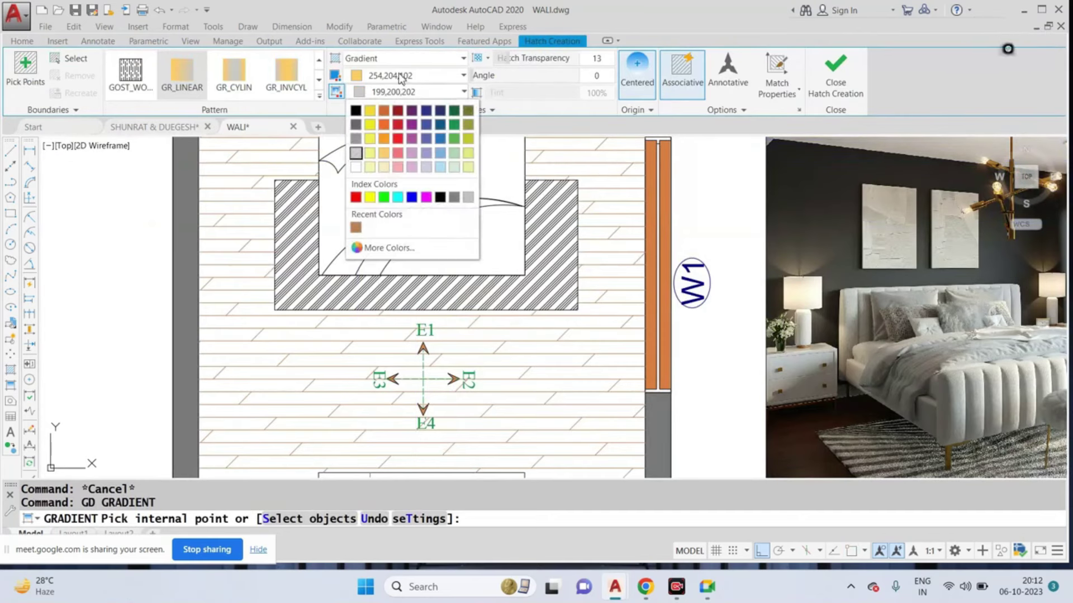
{"action": "left_click", "coordinate": [400, 78]}
{"action": "left_click", "coordinate": [352, 137]}
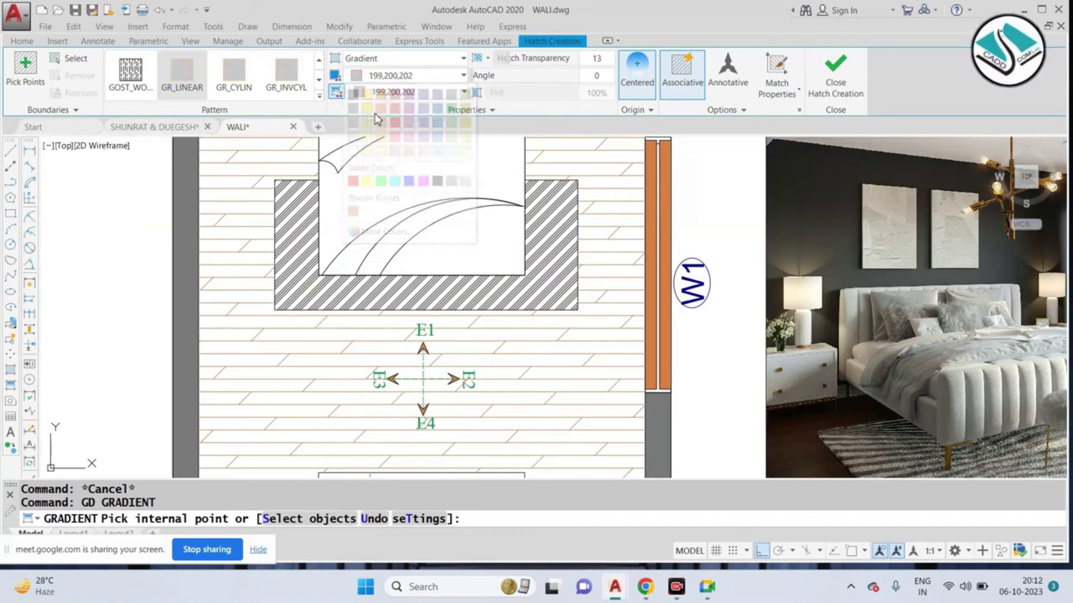
{"action": "left_click", "coordinate": [296, 246]}
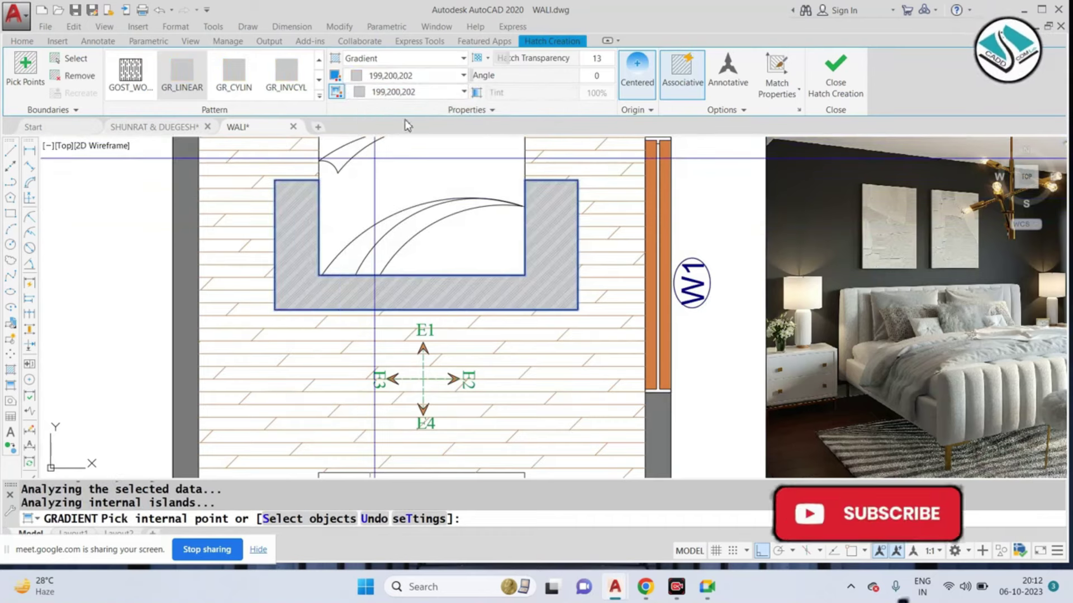
Step: Darken both gradient colours to 99,100,102 and raise hatch transparency to 74
{"action": "left_click", "coordinate": [399, 76]}
{"action": "left_click", "coordinate": [362, 119]}
{"action": "left_click", "coordinate": [464, 91]}
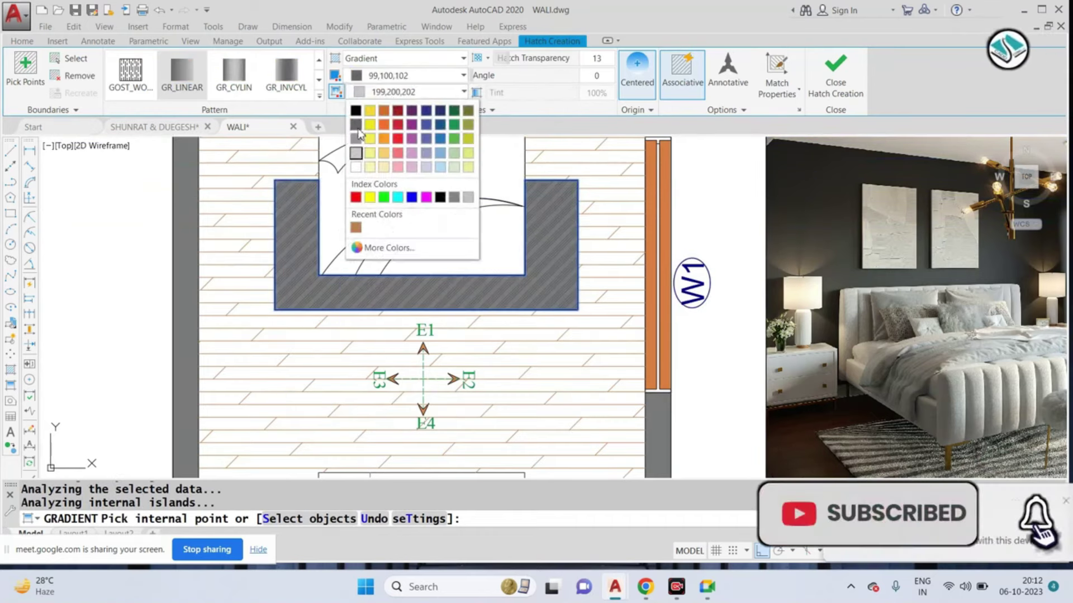
{"action": "left_click", "coordinate": [361, 132]}
{"action": "left_click_drag", "start_coordinate": [511, 58], "coordinate": [564, 58]}
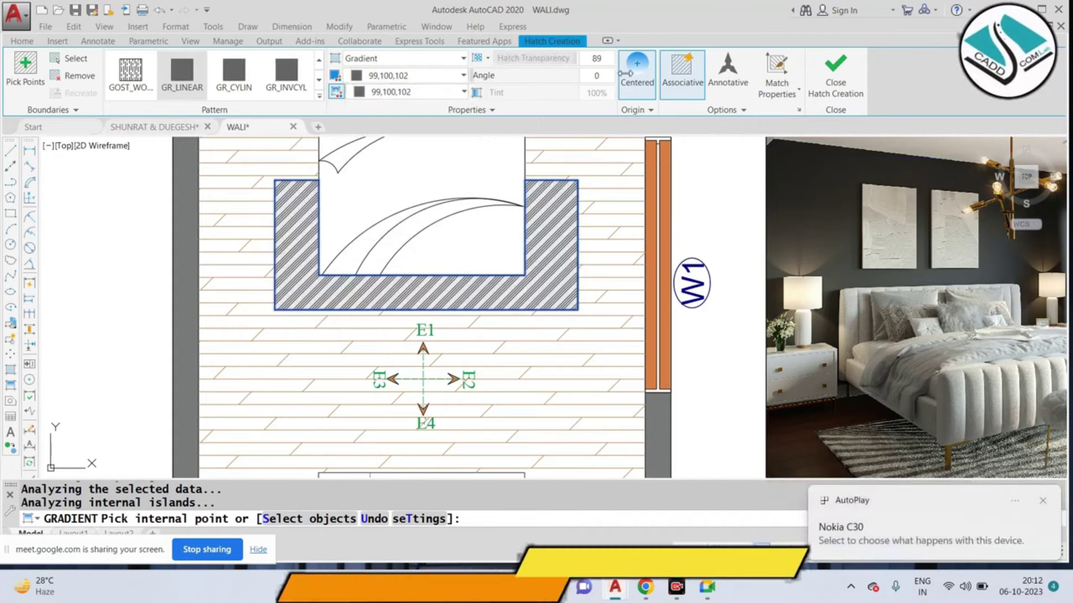
{"action": "key", "text": "Escape"}
{"action": "key", "text": "Escape"}
Step: Pan the plan over to the TV unit and door D3
{"action": "scroll", "coordinate": [524, 232], "scroll_direction": "down", "scroll_amount": 4}
{"action": "scroll", "coordinate": [525, 232], "scroll_direction": "down", "scroll_amount": 5}
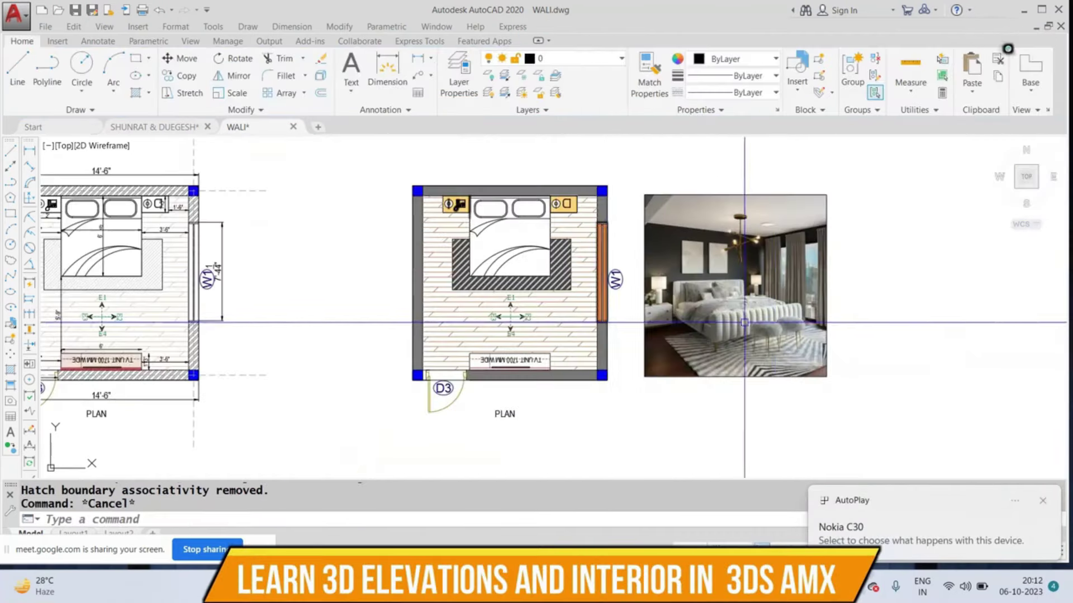
{"action": "scroll", "coordinate": [775, 321], "scroll_direction": "up", "scroll_amount": 5}
{"action": "middle_click_drag", "start_coordinate": [538, 231], "coordinate": [606, 263]}
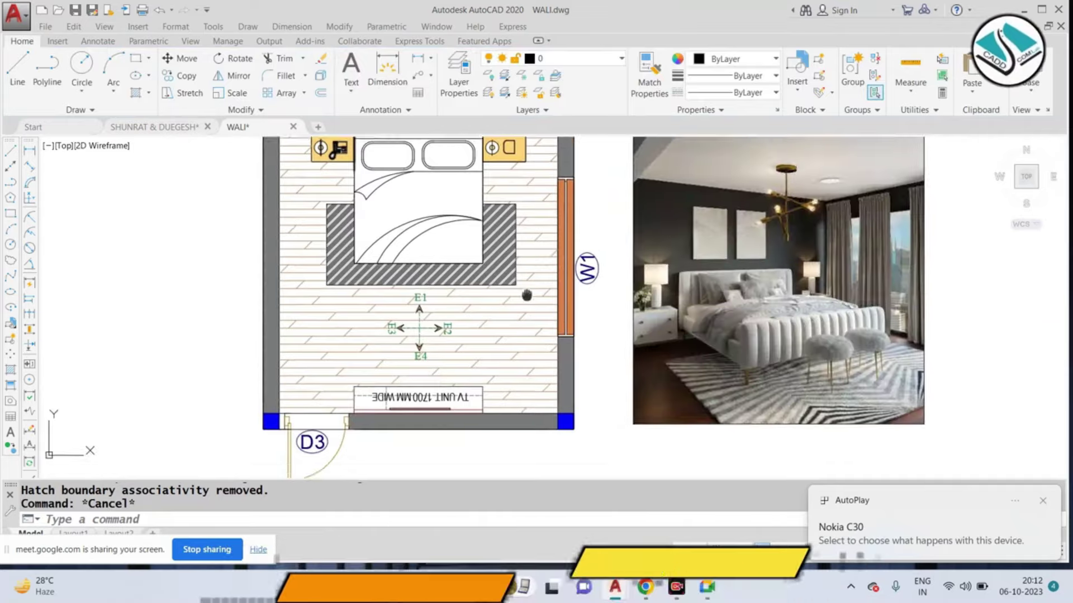
{"action": "middle_click_drag", "start_coordinate": [515, 351], "coordinate": [515, 240]}
{"action": "scroll", "coordinate": [463, 258], "scroll_direction": "up", "scroll_amount": 3}
{"action": "key", "text": "Escape"}
{"action": "scroll", "coordinate": [463, 257], "scroll_direction": "up", "scroll_amount": 4}
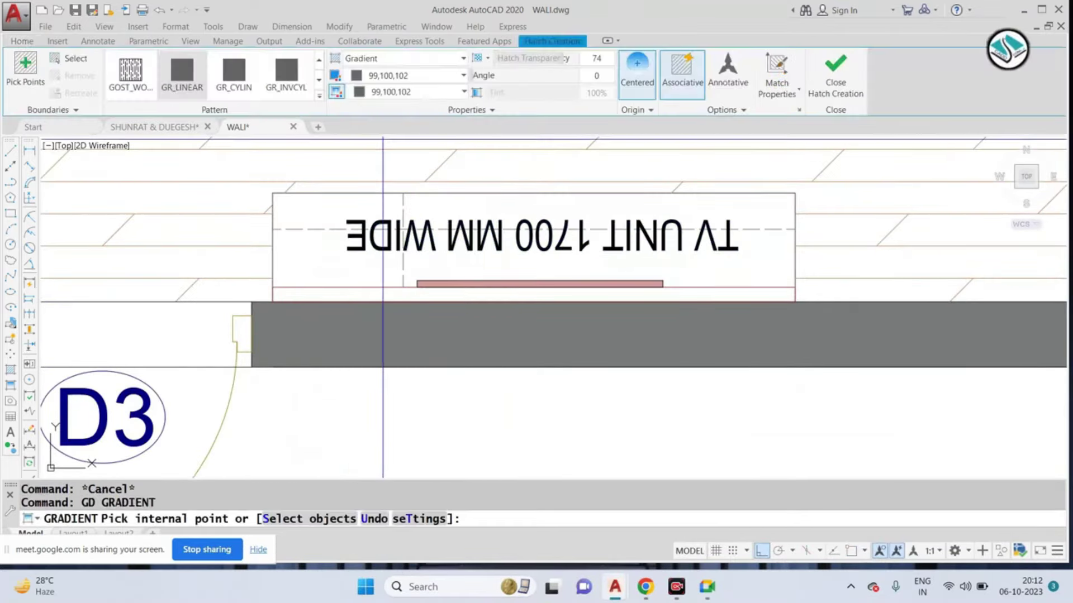
Step: Fill the remaining TV unit regions with a two-colour orange 205,105,40 gradient
{"action": "left_click", "coordinate": [395, 73]}
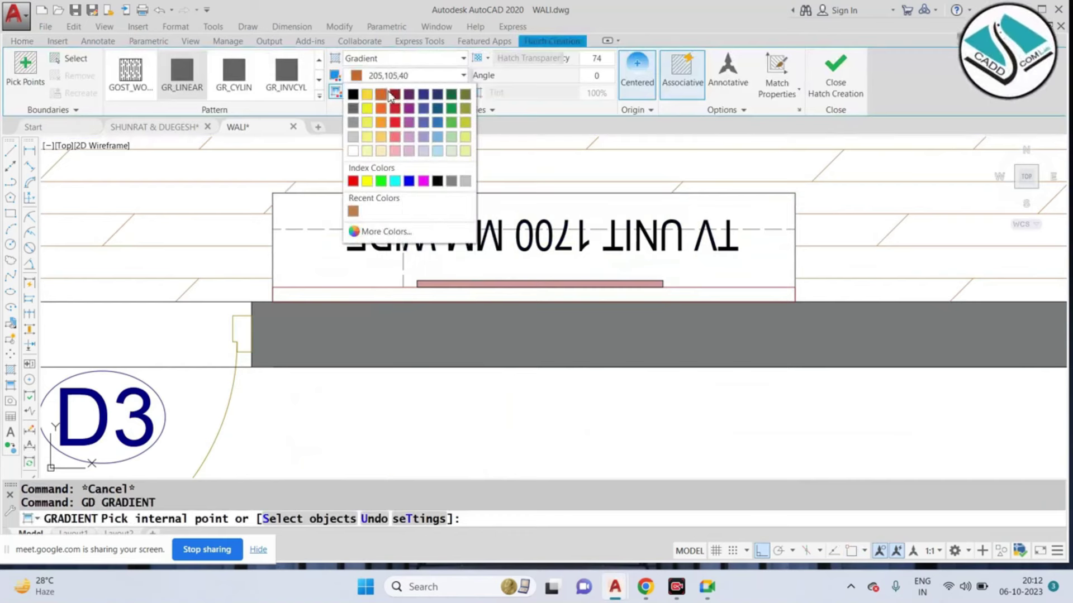
{"action": "left_click", "coordinate": [389, 94]}
{"action": "left_click", "coordinate": [395, 92]}
{"action": "left_click", "coordinate": [389, 110]}
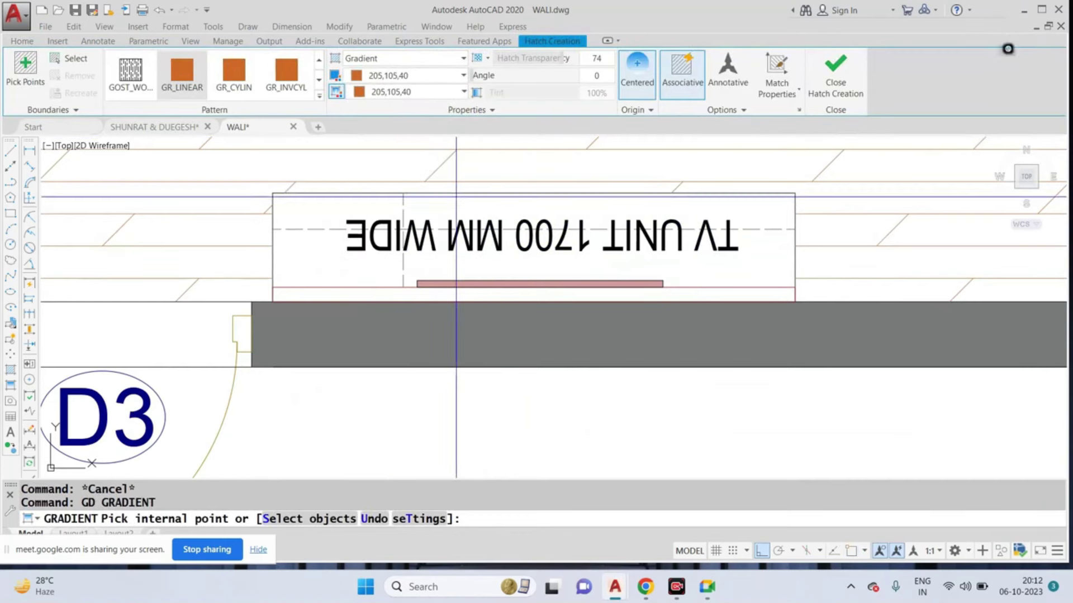
{"action": "left_click", "coordinate": [456, 197]}
{"action": "left_click", "coordinate": [358, 207]}
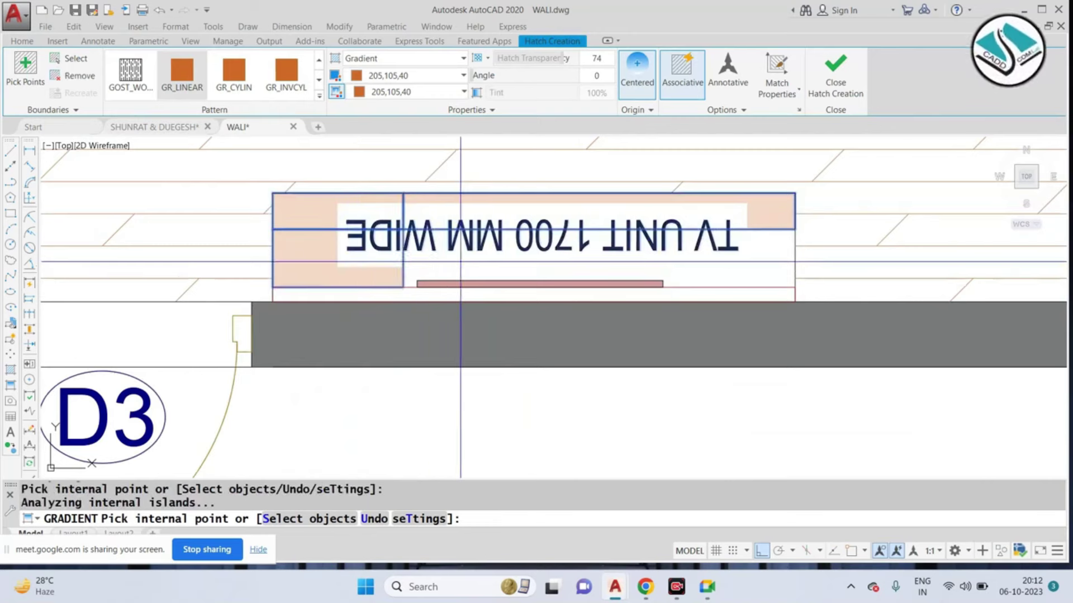
{"action": "left_click", "coordinate": [460, 261]}
{"action": "key", "text": "Return"}
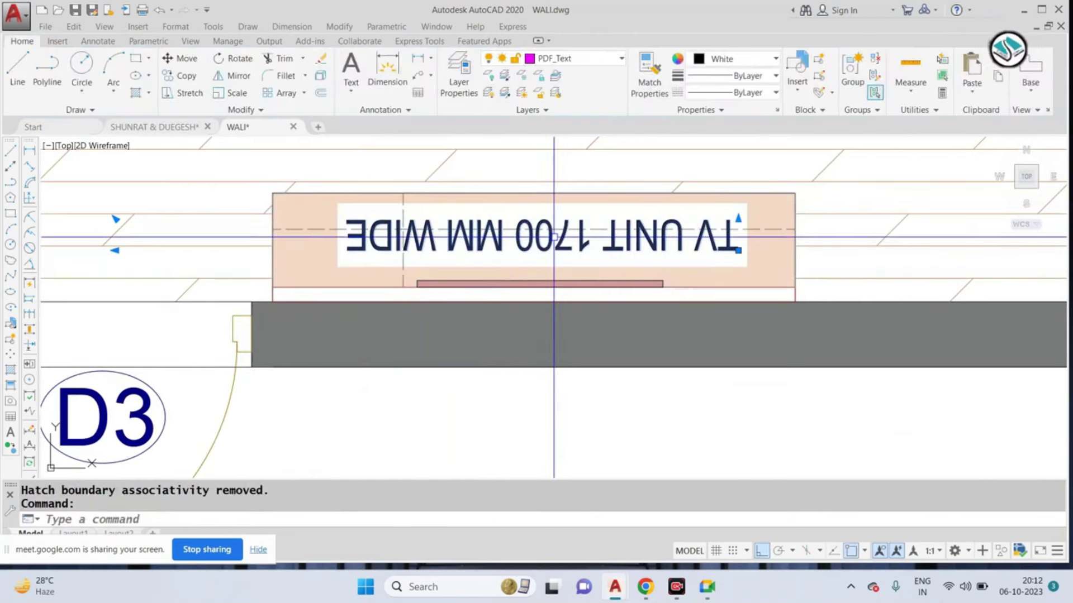
Step: Move the mirrored TV UNIT label out to sit below the PLAN title
{"action": "type", "text": "m"}
{"action": "key", "text": "Return"}
{"action": "left_click", "coordinate": [554, 237]}
{"action": "scroll", "coordinate": [546, 319], "scroll_direction": "down", "scroll_amount": 3}
{"action": "left_click", "coordinate": [510, 330]}
Step: Edit the label text to read T.V UNIT 1700 MM WIDE
{"action": "scroll", "coordinate": [529, 319], "scroll_direction": "up", "scroll_amount": 2}
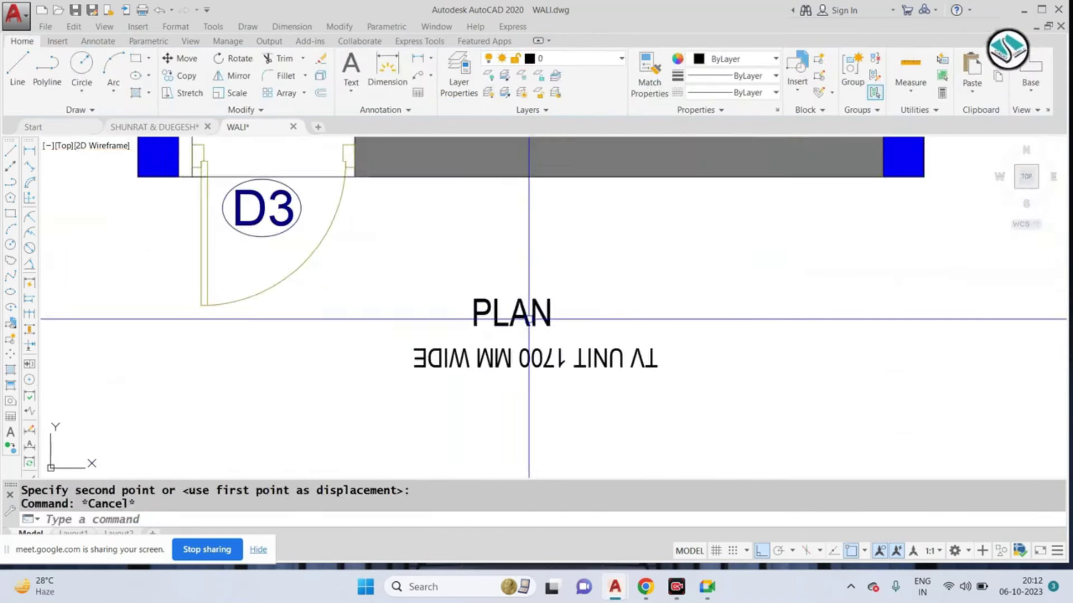
{"action": "double_click", "coordinate": [547, 317]}
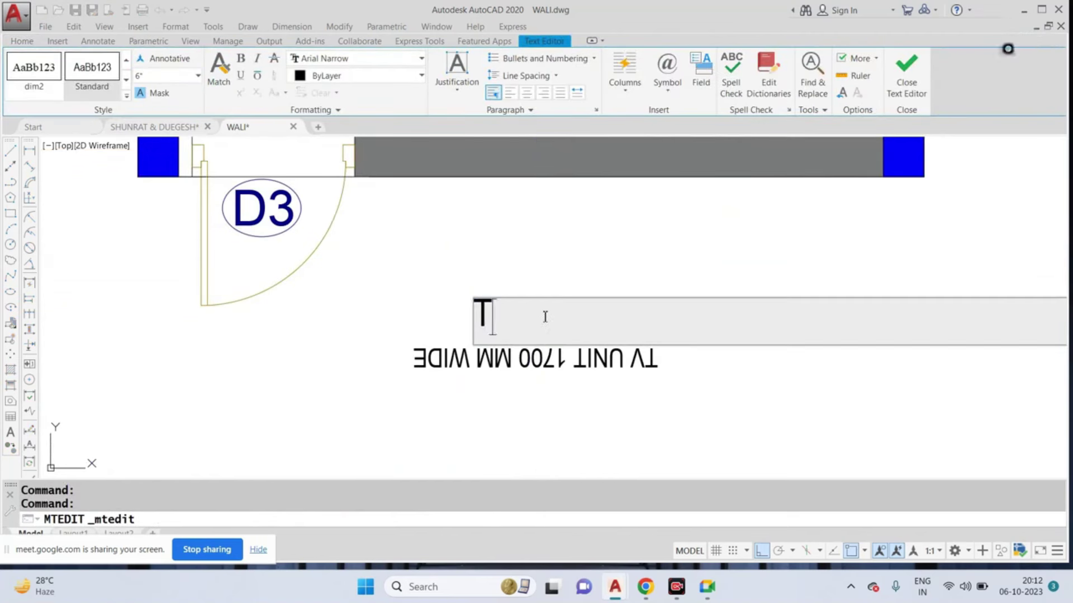
{"action": "type", "text": ".V UNIT 1700 M"}
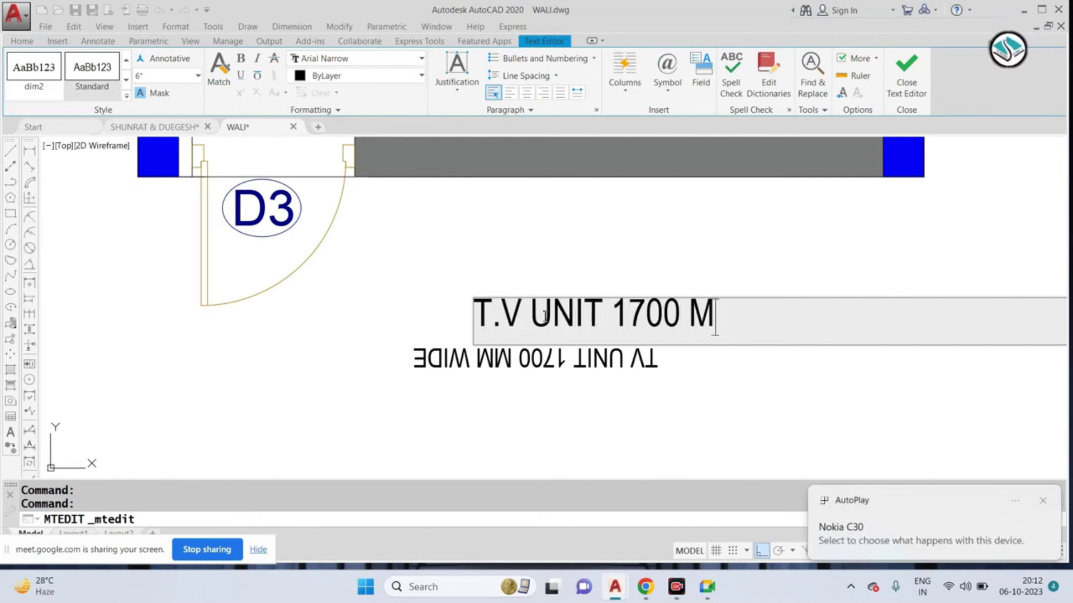
{"action": "left_click", "coordinate": [665, 212]}
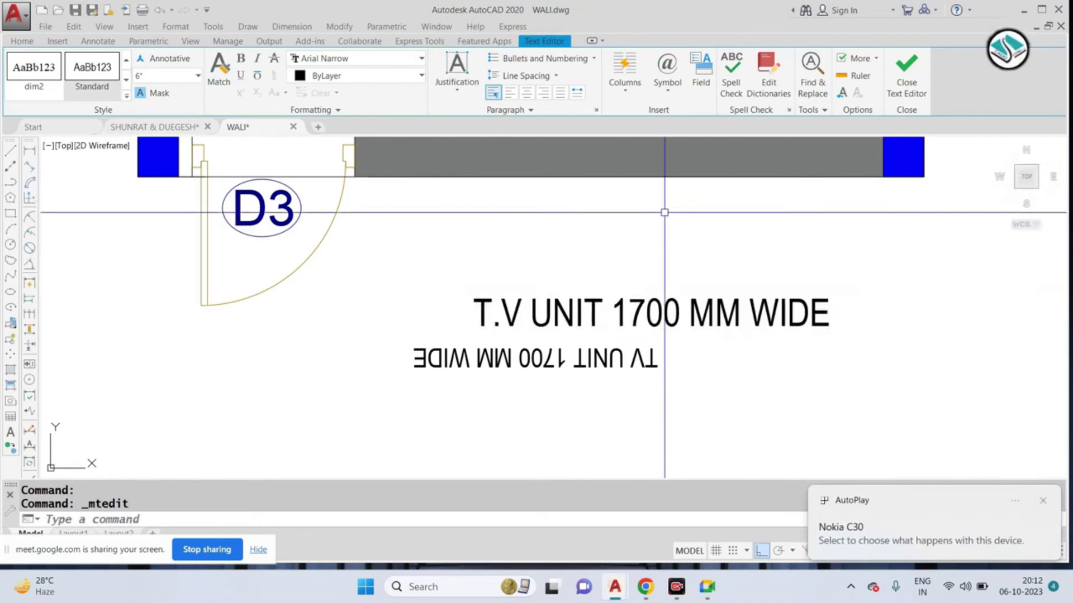
{"action": "key", "text": "Escape"}
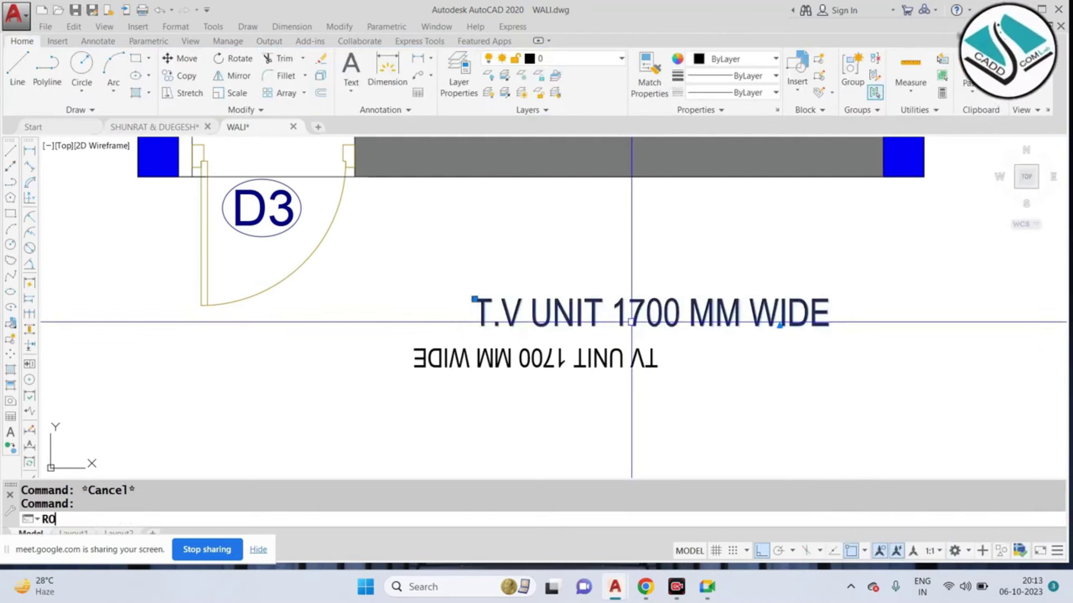
Step: Begin moving the new T.V UNIT label, toggle ortho, then cancel the move
{"action": "type", "text": "m"}
{"action": "key", "text": "Return"}
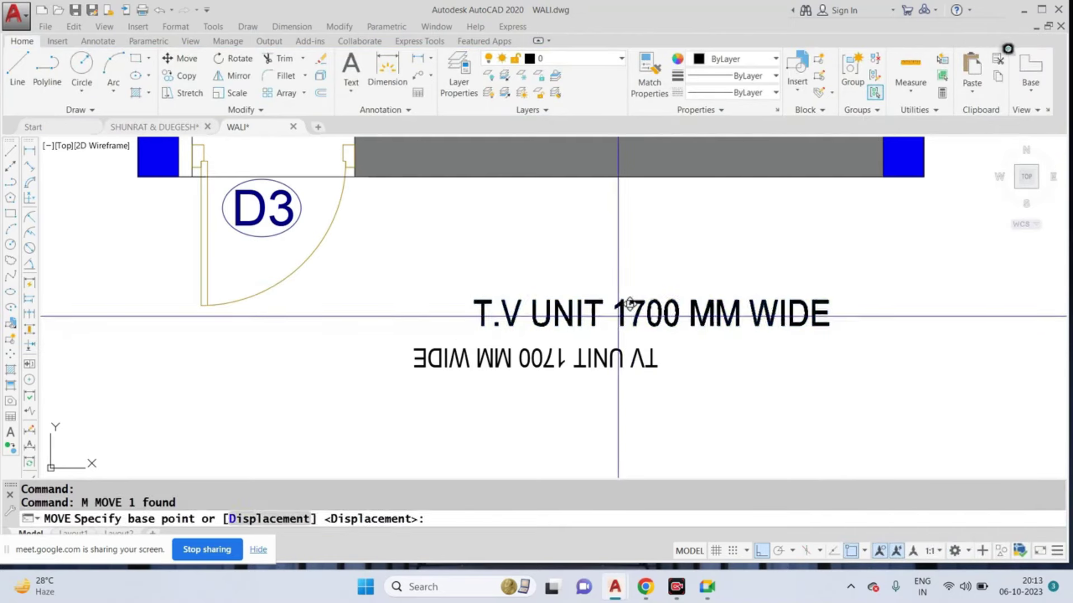
{"action": "left_click", "coordinate": [556, 319]}
{"action": "scroll", "coordinate": [546, 184], "scroll_direction": "down", "scroll_amount": 1}
{"action": "scroll", "coordinate": [559, 249], "scroll_direction": "up", "scroll_amount": 3}
{"action": "scroll", "coordinate": [719, 464], "scroll_direction": "up", "scroll_amount": 1}
{"action": "left_click", "coordinate": [761, 551]}
{"action": "key", "text": "Escape"}
Step: Scale the T.V UNIT 1700 MM WIDE label down to fit inside the TV unit
{"action": "type", "text": "sc"}
{"action": "key", "text": "Return"}
{"action": "left_click", "coordinate": [505, 206]}
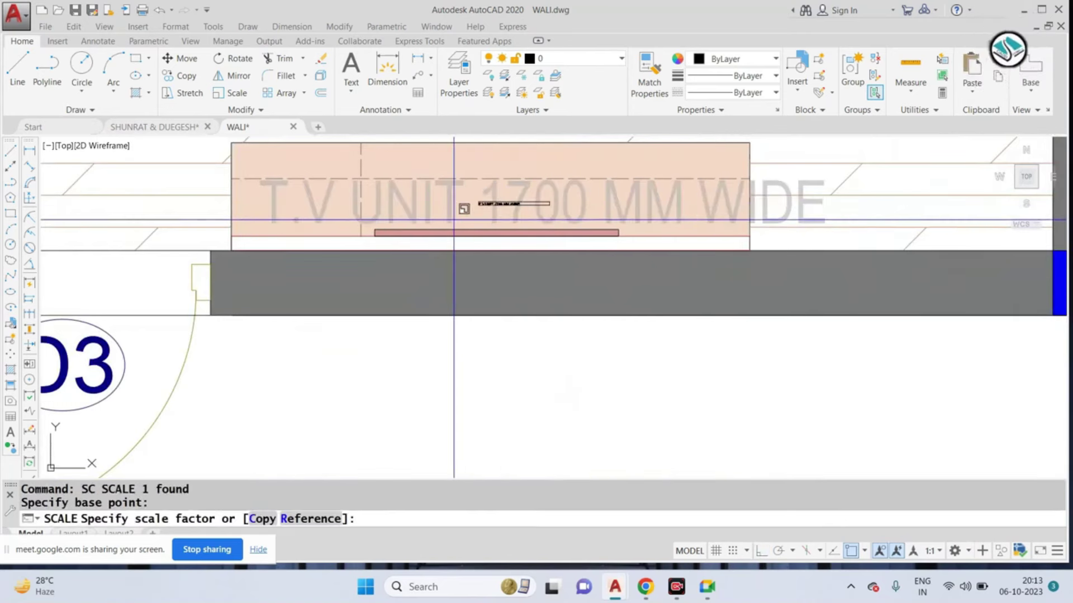
{"action": "left_click", "coordinate": [336, 360]}
{"action": "scroll", "coordinate": [550, 235], "scroll_direction": "down", "scroll_amount": 3}
Step: Erase the mirrored TV unit label and bring the coloured bedroom plan back into view
{"action": "left_click", "coordinate": [620, 355]}
{"action": "left_click", "coordinate": [441, 399]}
{"action": "type", "text": "e"}
{"action": "key", "text": "Return"}
{"action": "key", "text": "Escape"}
{"action": "scroll", "coordinate": [539, 203], "scroll_direction": "up", "scroll_amount": 3}
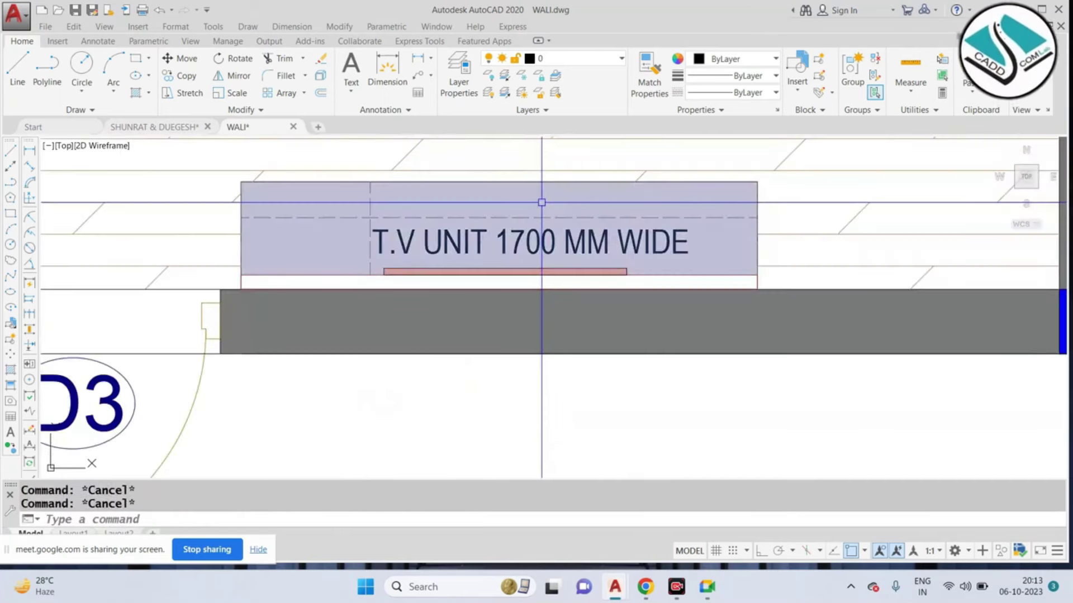
{"action": "scroll", "coordinate": [577, 280], "scroll_direction": "down", "scroll_amount": 3}
{"action": "middle_click_drag", "start_coordinate": [546, 190], "coordinate": [518, 362]}
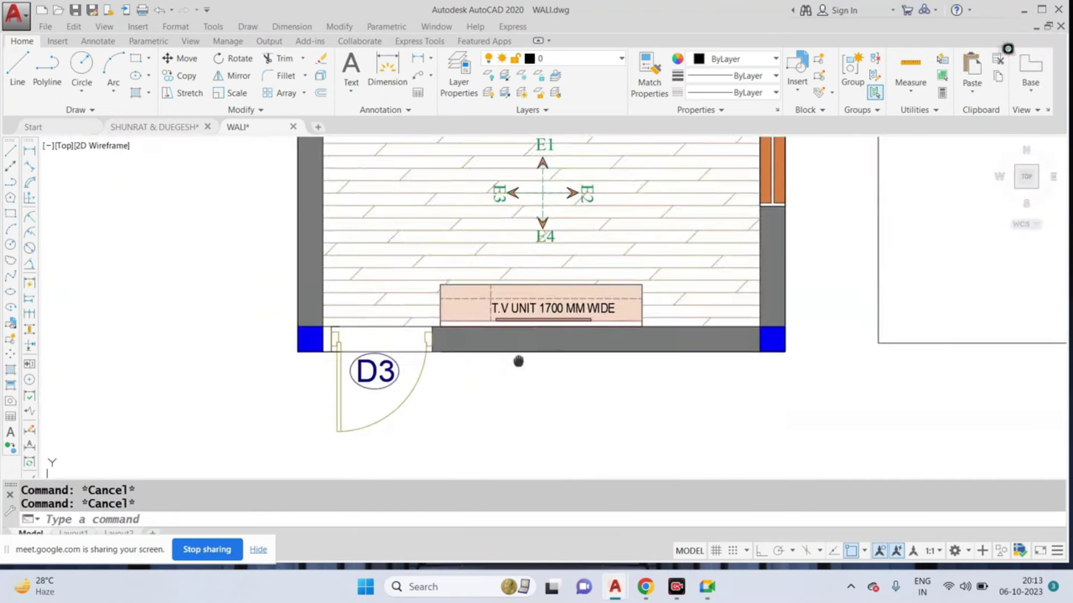
{"action": "scroll", "coordinate": [519, 363], "scroll_direction": "down", "scroll_amount": 4}
{"action": "scroll", "coordinate": [553, 268], "scroll_direction": "up", "scroll_amount": 2}
{"action": "middle_click_drag", "start_coordinate": [552, 174], "coordinate": [541, 205]}
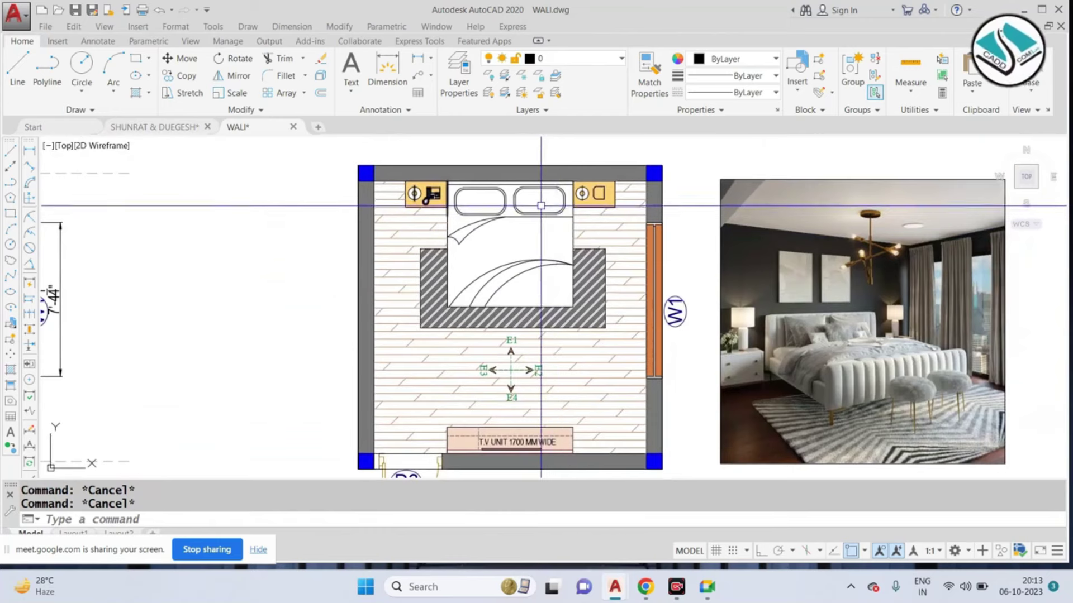
Step: Start a GD gradient fill with colours grey 147,149,152 and pale yellow 248,246,176
{"action": "type", "text": "d"}
{"action": "key", "text": "Return"}
{"action": "scroll", "coordinate": [539, 204], "scroll_direction": "up", "scroll_amount": 3}
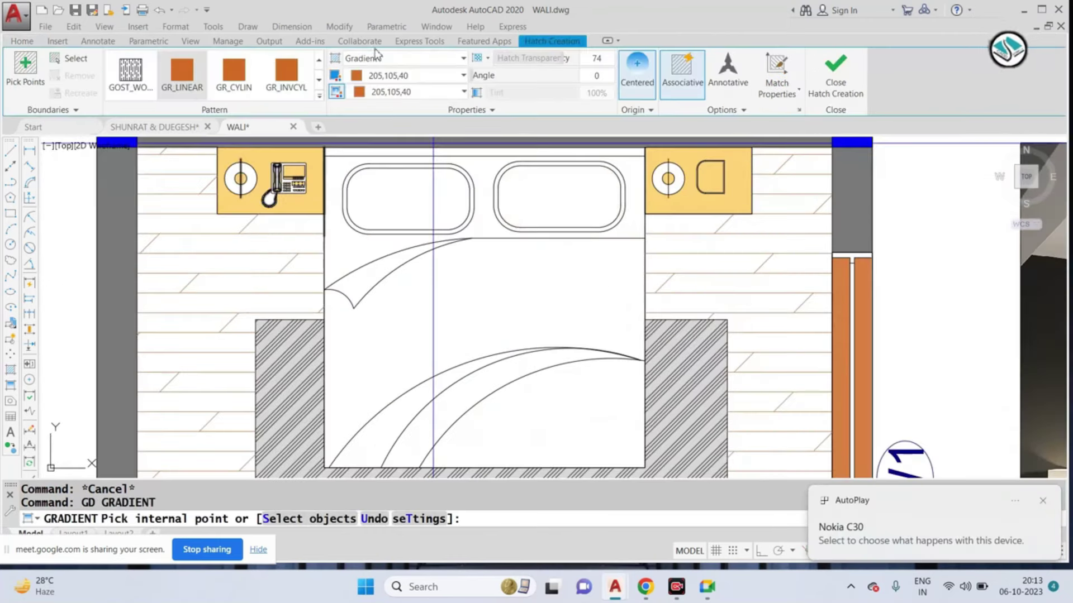
{"action": "left_click", "coordinate": [392, 77]}
{"action": "left_click", "coordinate": [353, 122]}
{"action": "left_click", "coordinate": [386, 92]}
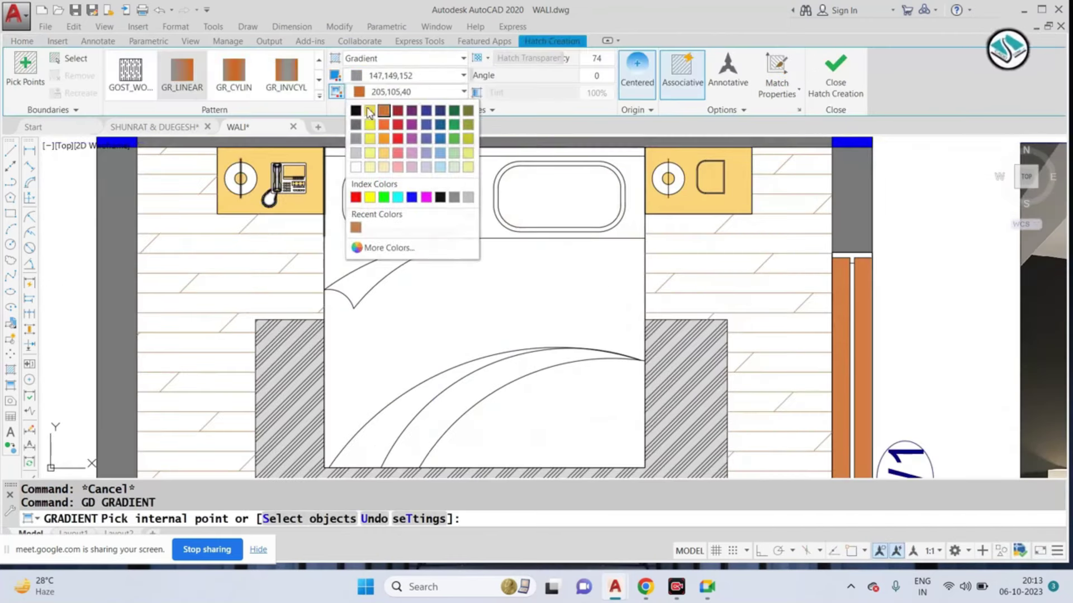
{"action": "left_click", "coordinate": [369, 168]}
{"action": "scroll", "coordinate": [448, 274], "scroll_direction": "down", "scroll_amount": 2}
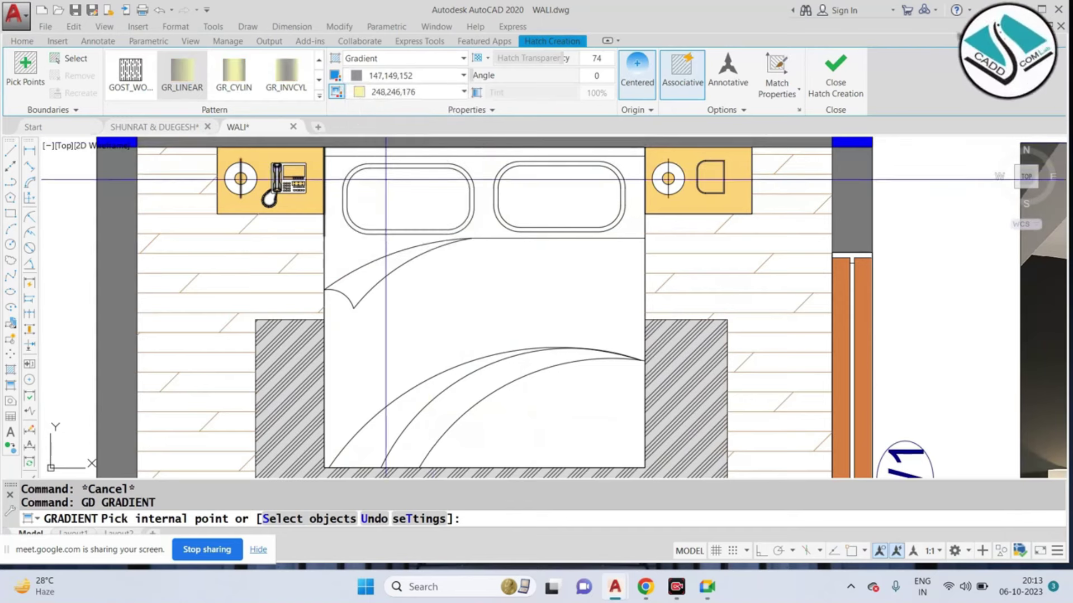
Step: Pick points inside the bed, including between the blanket arcs, and finish the fill
{"action": "left_click", "coordinate": [447, 280]}
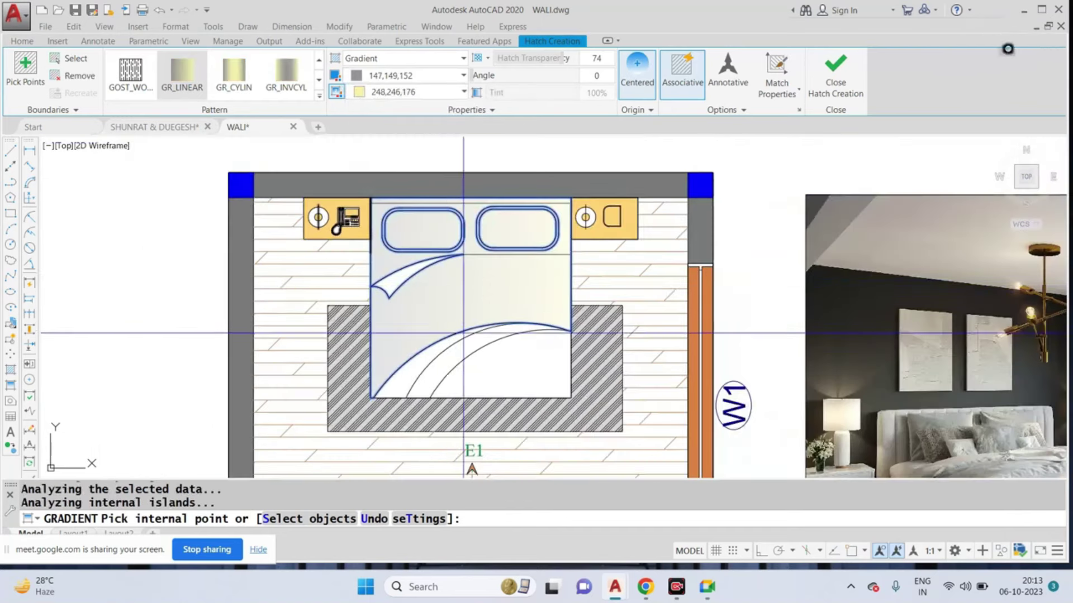
{"action": "left_click", "coordinate": [477, 337]}
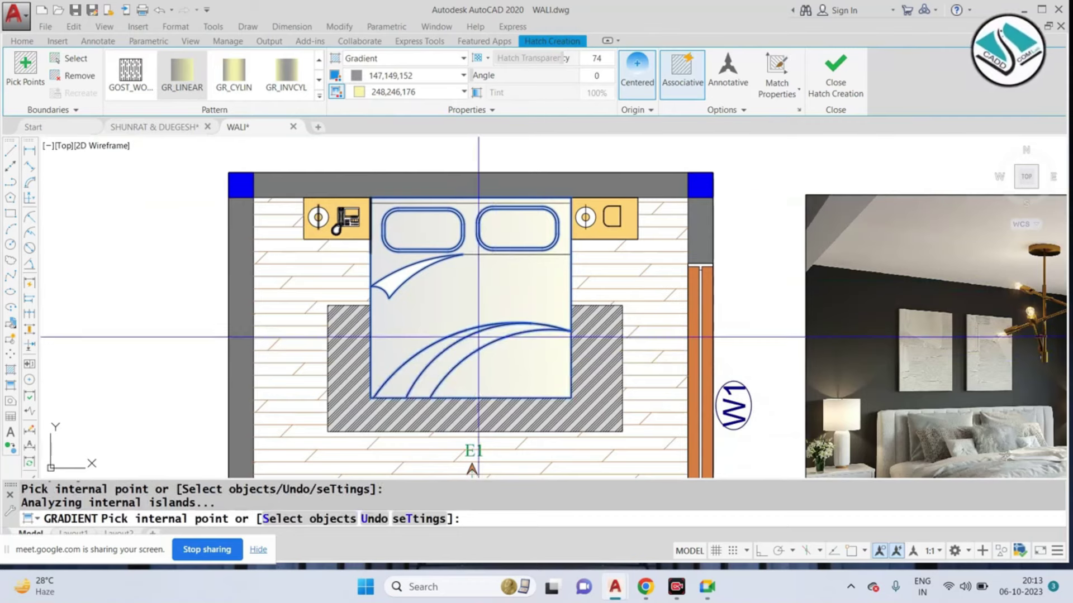
{"action": "left_click", "coordinate": [396, 257]}
{"action": "key", "text": "Return"}
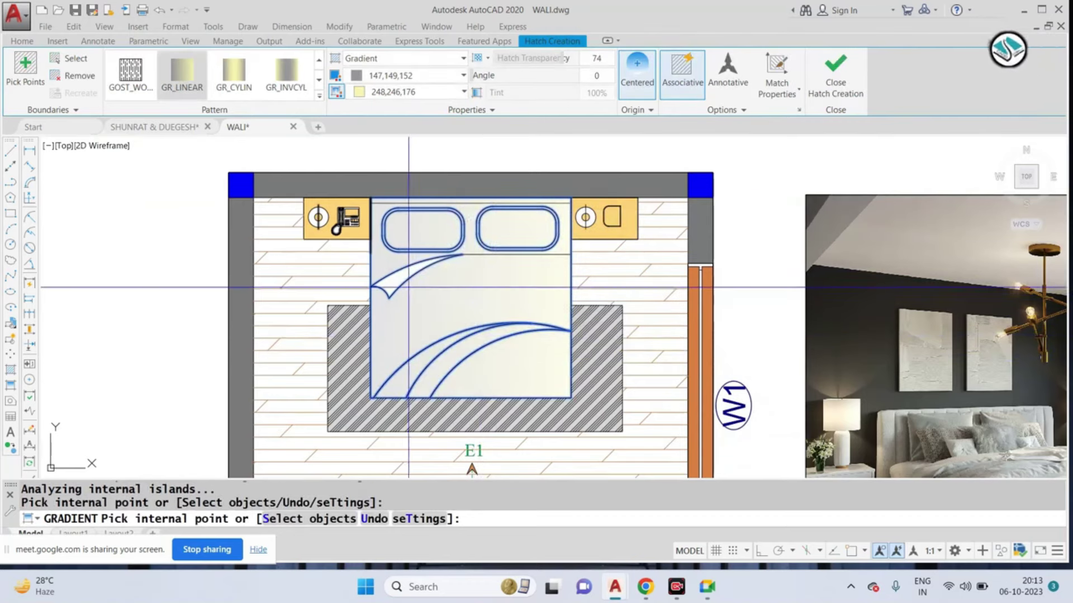
{"action": "scroll", "coordinate": [465, 222], "scroll_direction": "down", "scroll_amount": 2}
{"action": "key", "text": "Return"}
{"action": "scroll", "coordinate": [472, 229], "scroll_direction": "down", "scroll_amount": 2}
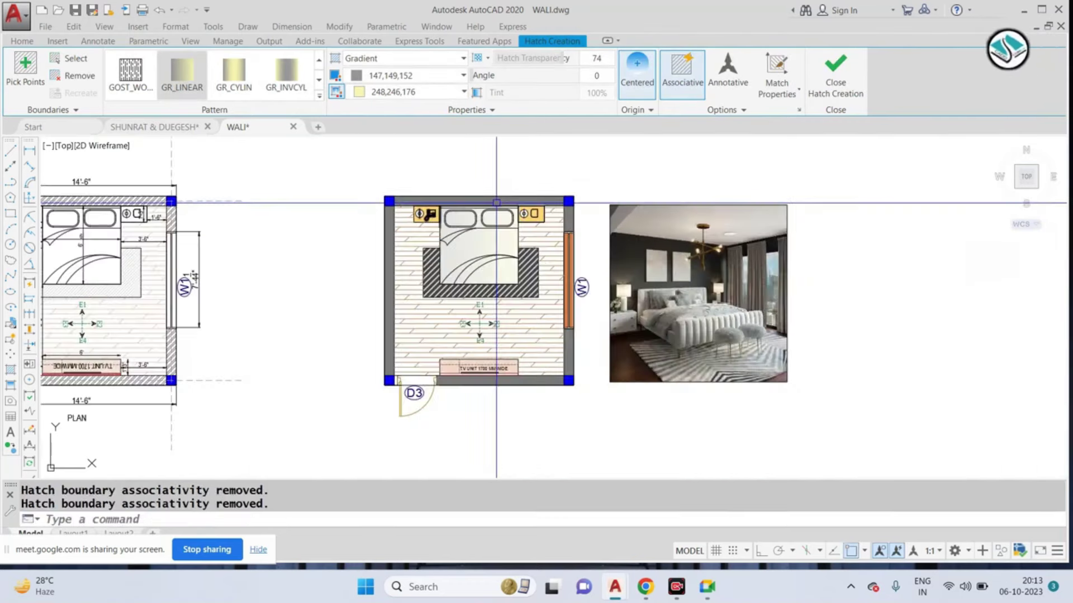
{"action": "key", "text": "Escape"}
Step: Window-select the coloured plan, then clear the selection
{"action": "scroll", "coordinate": [646, 266], "scroll_direction": "up", "scroll_amount": 2}
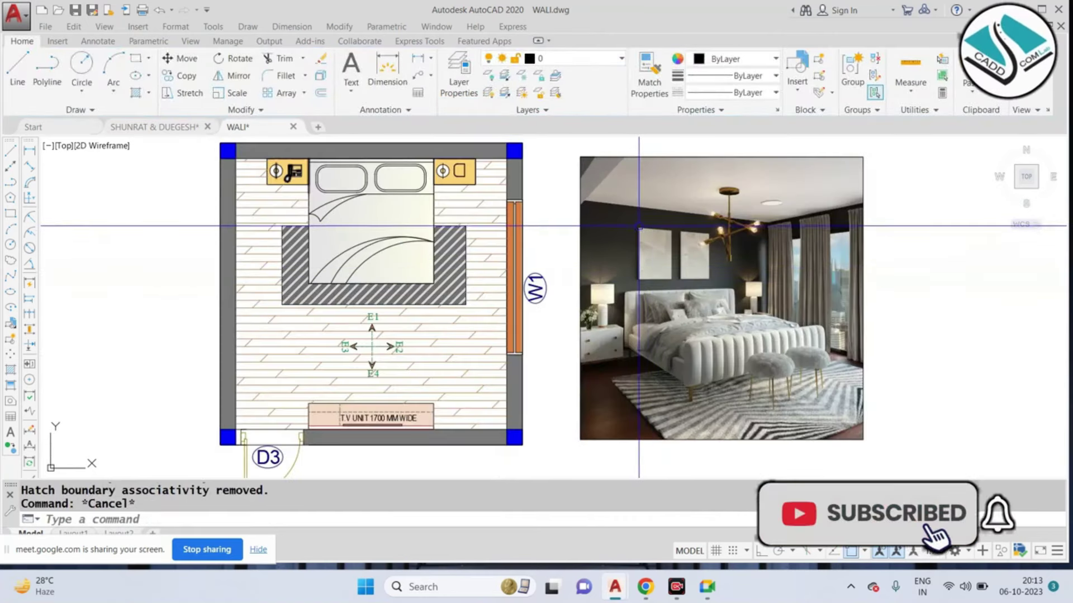
{"action": "scroll", "coordinate": [626, 217], "scroll_direction": "down", "scroll_amount": 2}
{"action": "left_click", "coordinate": [594, 144]}
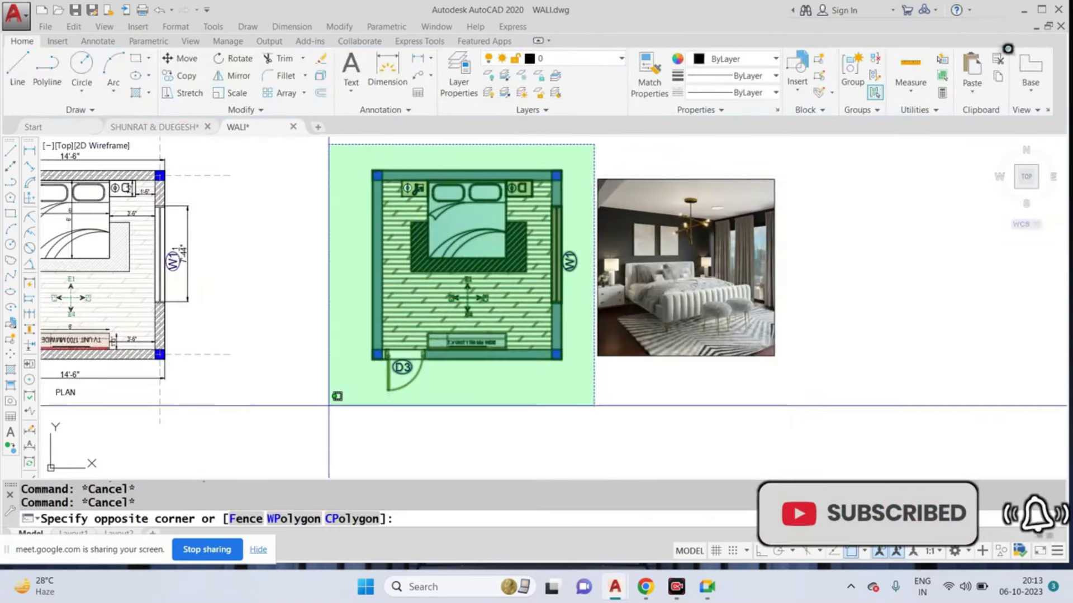
{"action": "left_click", "coordinate": [330, 395]}
{"action": "scroll", "coordinate": [330, 395], "scroll_direction": "down", "scroll_amount": 2}
{"action": "key", "text": "Escape"}
{"action": "scroll", "coordinate": [210, 337], "scroll_direction": "up", "scroll_amount": 5}
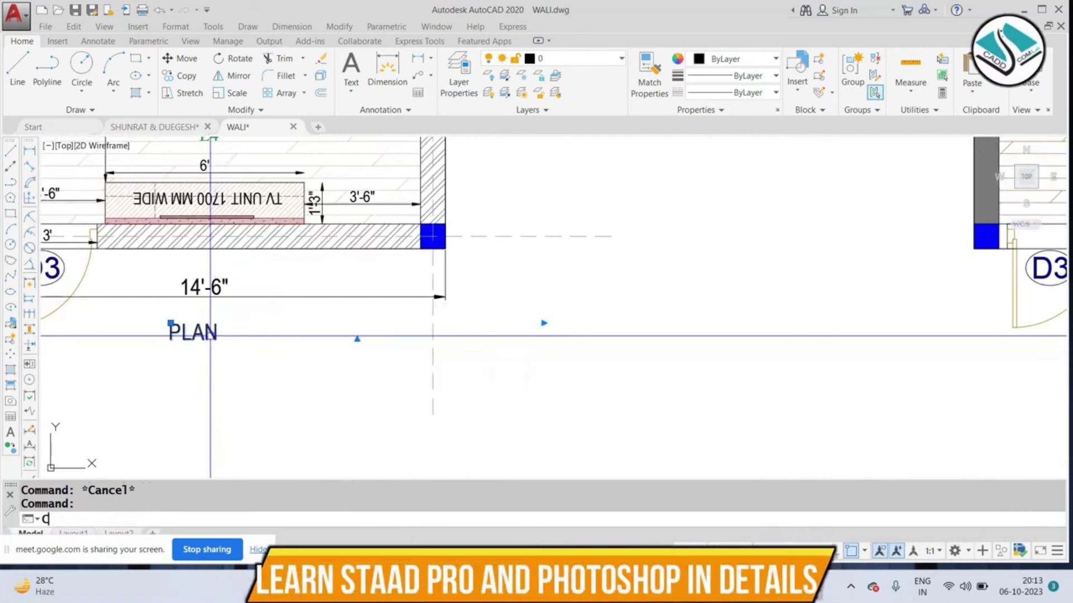
Step: Copy the PLAN title below the coloured plan and change it to RENDER PLAN
{"action": "type", "text": "co"}
{"action": "key", "text": "Return"}
{"action": "left_click", "coordinate": [210, 337]}
{"action": "middle_click_drag", "start_coordinate": [308, 289], "coordinate": [658, 342]}
{"action": "left_click", "coordinate": [583, 326]}
{"action": "key", "text": "Escape"}
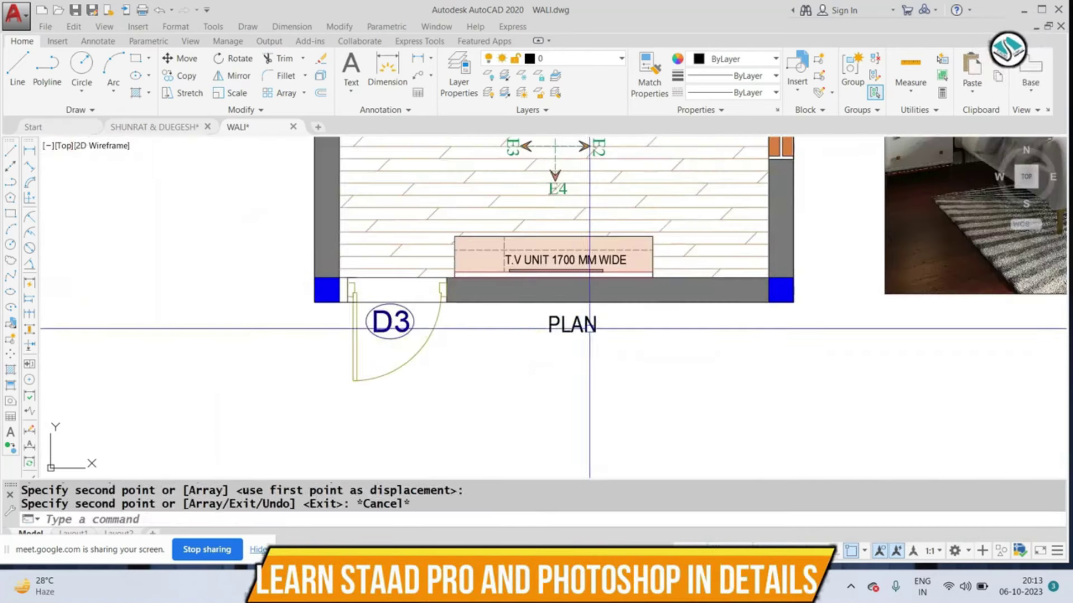
{"action": "double_click", "coordinate": [581, 326]}
{"action": "type", "text": "RENDER"}
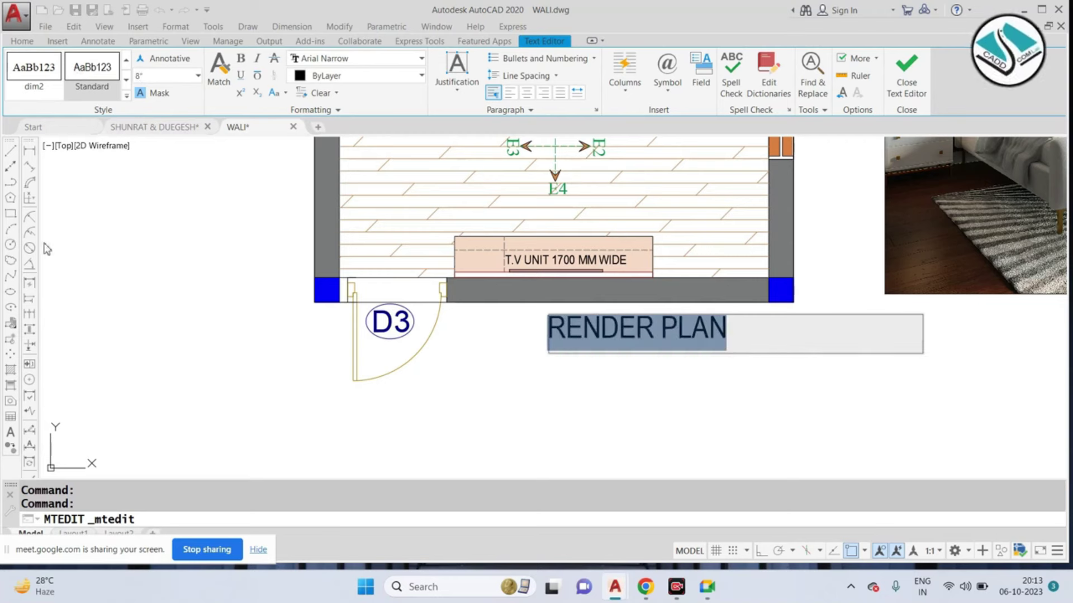
{"action": "key", "text": "Escape"}
Step: Begin moving the RENDER PLAN title, then cancel the move
{"action": "scroll", "coordinate": [710, 302], "scroll_direction": "up", "scroll_amount": 3}
{"action": "scroll", "coordinate": [708, 282], "scroll_direction": "up", "scroll_amount": 3}
{"action": "scroll", "coordinate": [640, 289], "scroll_direction": "down", "scroll_amount": 3}
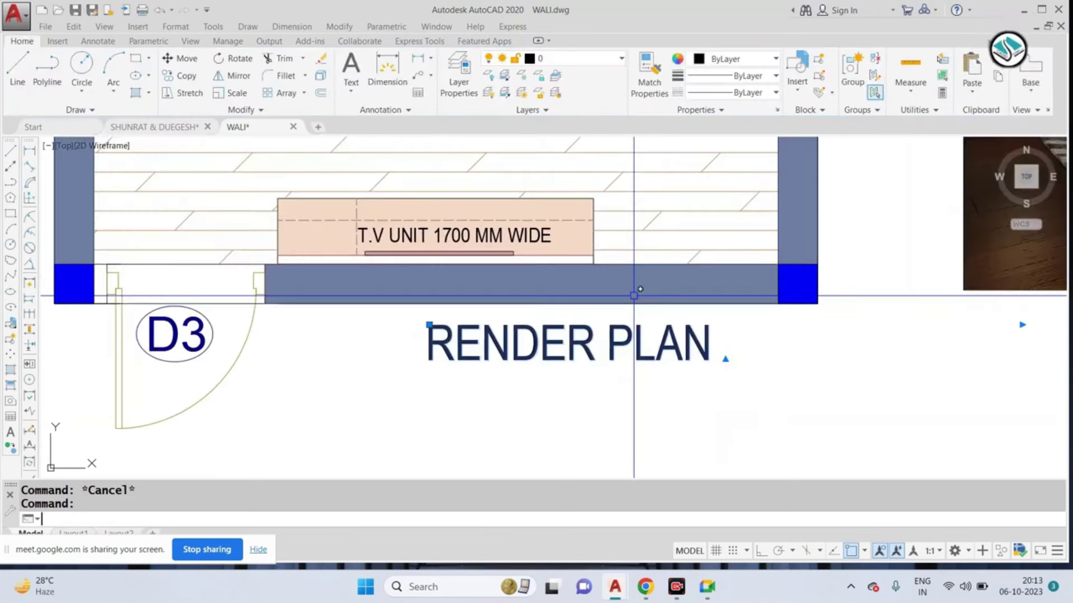
{"action": "type", "text": "m"}
{"action": "key", "text": "Return"}
{"action": "scroll", "coordinate": [633, 295], "scroll_direction": "up", "scroll_amount": 2}
{"action": "left_click", "coordinate": [634, 295]}
{"action": "scroll", "coordinate": [615, 240], "scroll_direction": "down", "scroll_amount": 5}
{"action": "scroll", "coordinate": [91, 261], "scroll_direction": "down", "scroll_amount": 2}
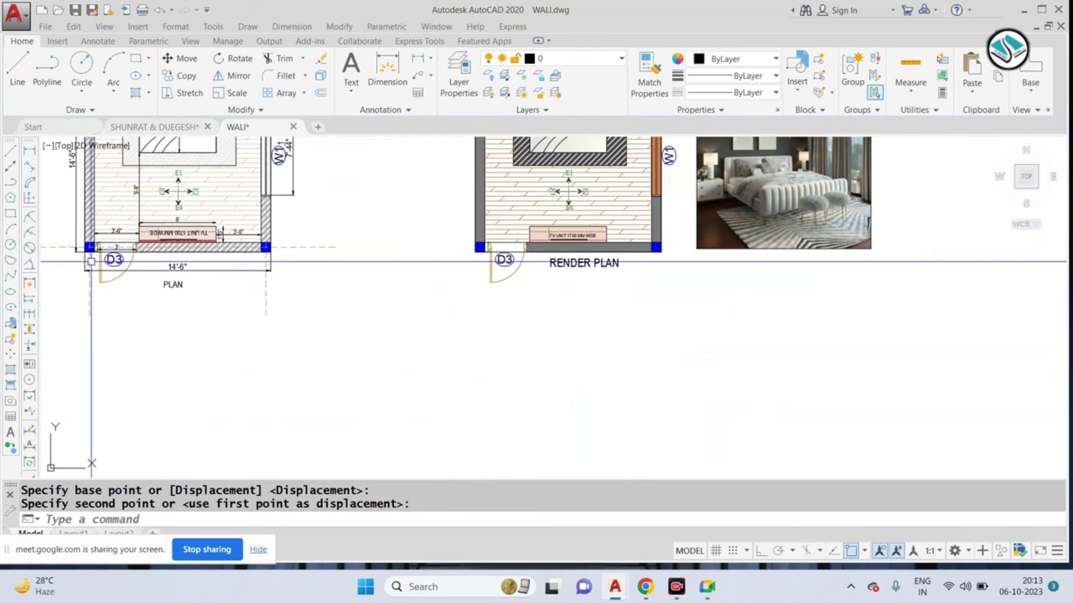
{"action": "key", "text": "Escape"}
Step: Pick a source object for copying properties, then cancel
{"action": "scroll", "coordinate": [797, 181], "scroll_direction": "up", "scroll_amount": 2}
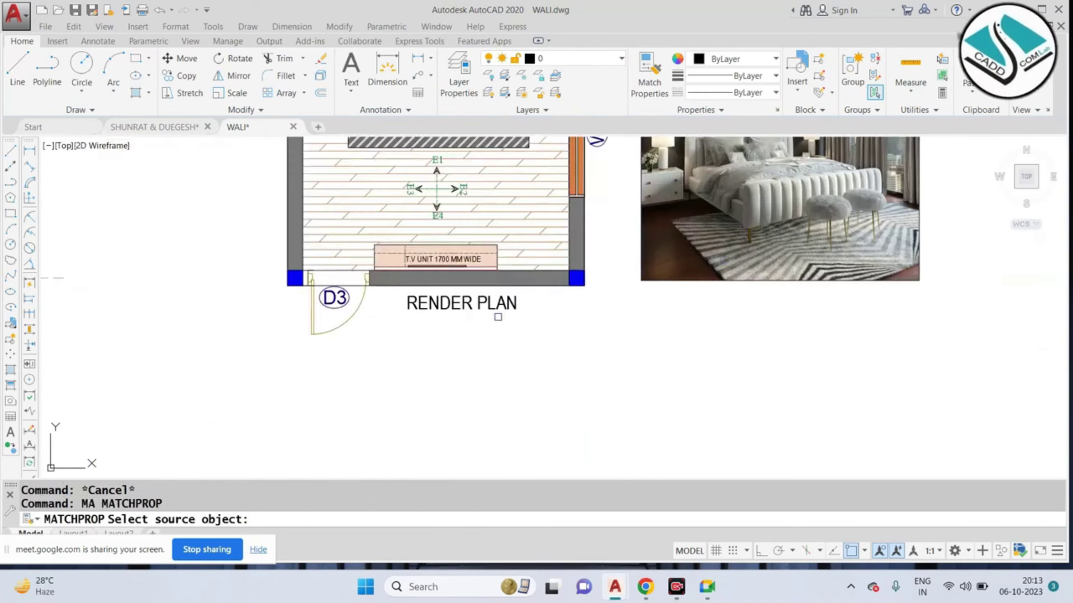
{"action": "left_click", "coordinate": [644, 282]}
{"action": "scroll", "coordinate": [647, 287], "scroll_direction": "down", "scroll_amount": 2}
{"action": "key", "text": "Escape"}
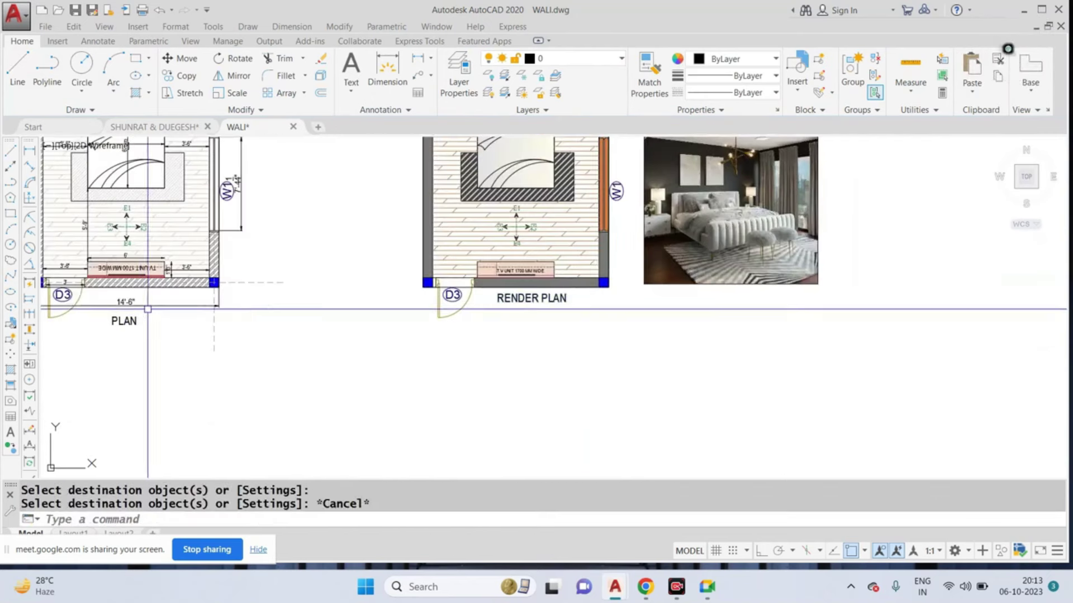
{"action": "scroll", "coordinate": [530, 305], "scroll_direction": "up", "scroll_amount": 4}
Step: Select the RENDER PLAN title and move it into position beneath the coloured plan
{"action": "left_click", "coordinate": [537, 305]}
{"action": "left_click", "coordinate": [463, 296]}
{"action": "type", "text": "m"}
{"action": "key", "text": "Return"}
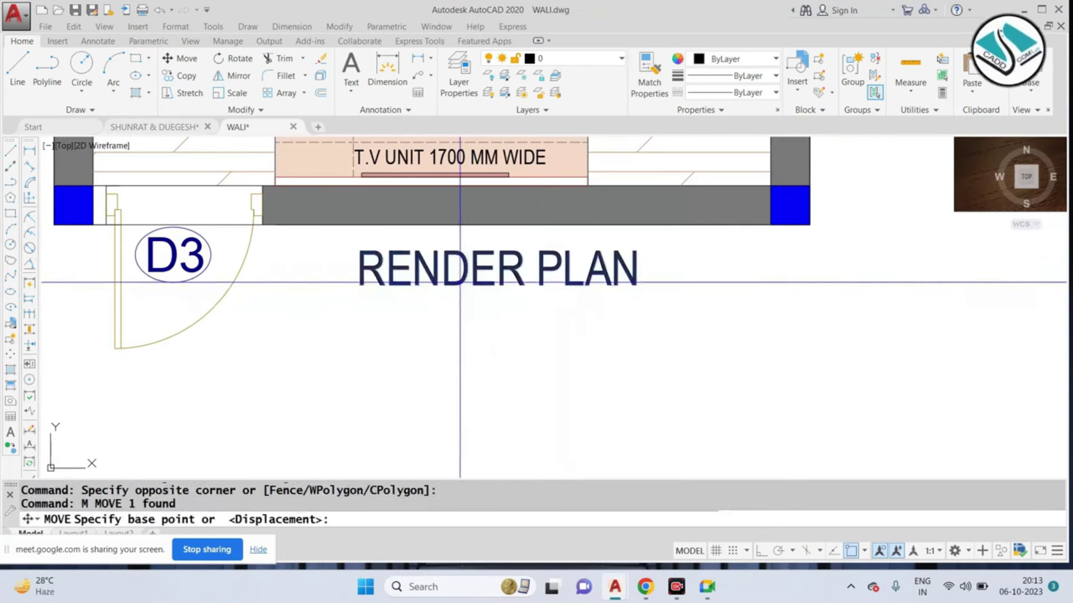
{"action": "left_click", "coordinate": [455, 295]}
{"action": "scroll", "coordinate": [558, 287], "scroll_direction": "down", "scroll_amount": 3}
{"action": "scroll", "coordinate": [572, 284], "scroll_direction": "down", "scroll_amount": 2}
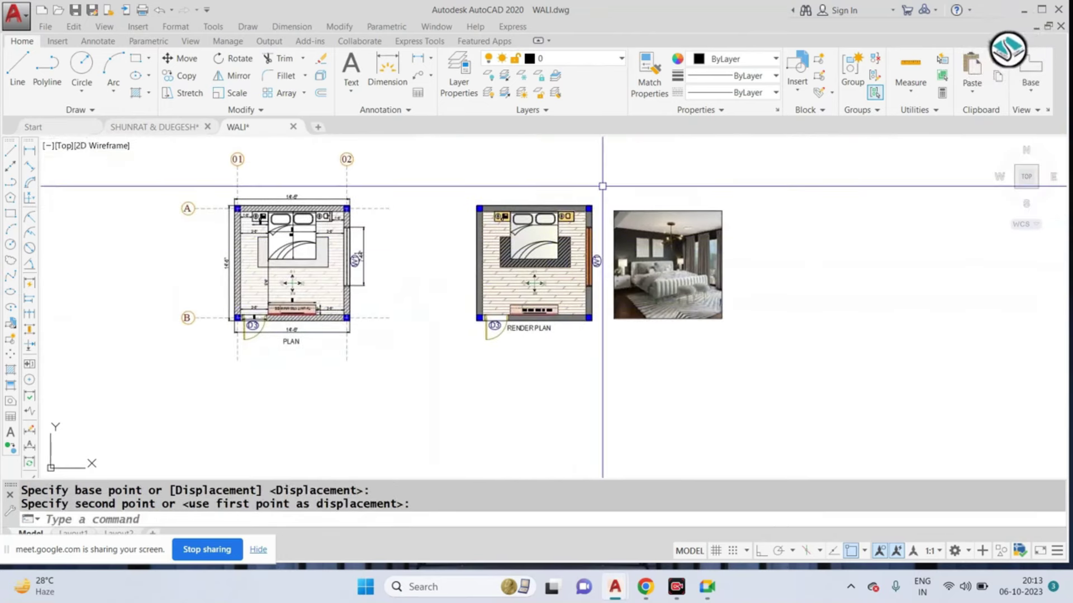
Step: Move the RENDER PLAN drawing closer, beside the PLAN
{"action": "key", "text": "Escape"}
{"action": "left_click_drag", "start_coordinate": [605, 185], "coordinate": [424, 394]}
{"action": "type", "text": "m"}
{"action": "key", "text": "Return"}
{"action": "left_click", "coordinate": [511, 279]}
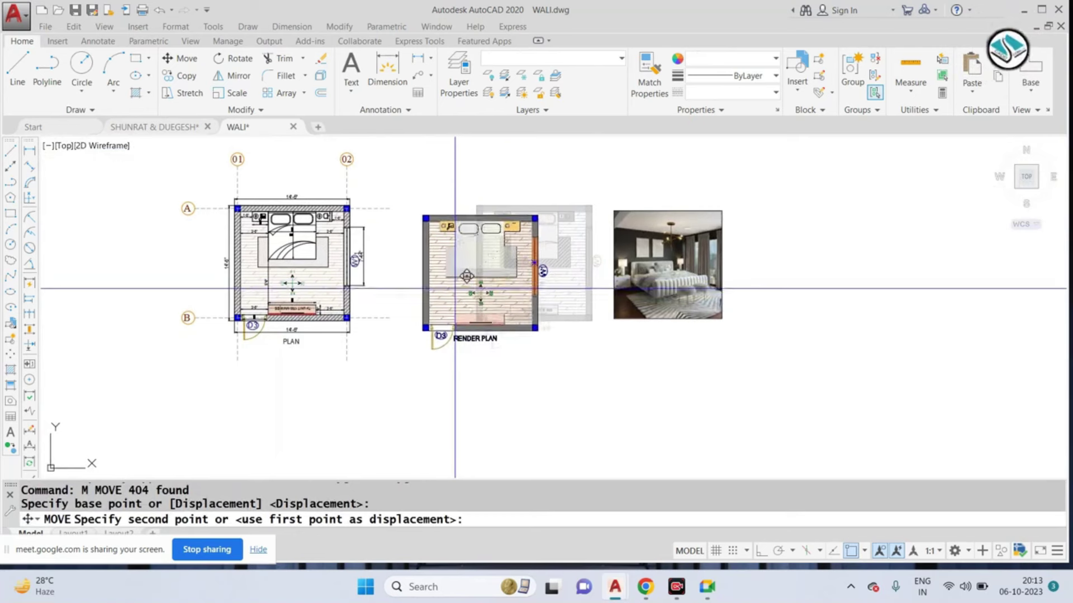
{"action": "left_click", "coordinate": [450, 279]}
{"action": "scroll", "coordinate": [510, 259], "scroll_direction": "down", "scroll_amount": 2}
{"action": "key", "text": "Escape"}
Step: Draw a rectangle frame enclosing both the PLAN and RENDER PLAN
{"action": "type", "text": "rrec"}
{"action": "key", "text": "Return"}
{"action": "left_click", "coordinate": [296, 176]}
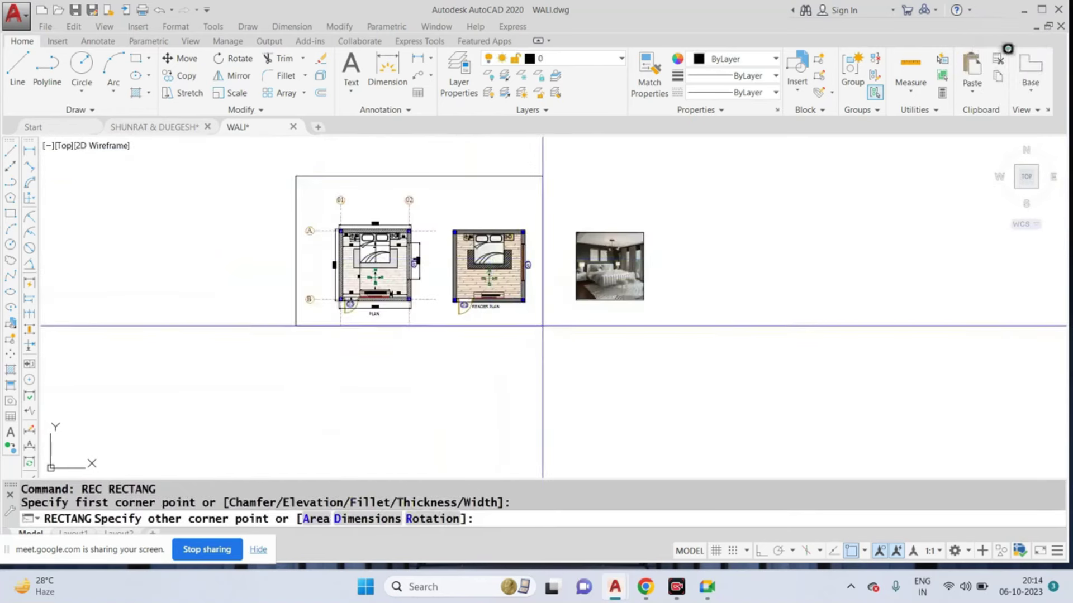
{"action": "left_click", "coordinate": [541, 325]}
Step: Offset the frame outward twice, at distances 3 and 6, for a multi-line border
{"action": "key", "text": "Return"}
{"action": "type", "text": "3"}
{"action": "key", "text": "Return"}
{"action": "left_click", "coordinate": [539, 325]}
{"action": "left_click", "coordinate": [532, 337]}
{"action": "key", "text": "Escape"}
{"action": "type", "text": "o"}
{"action": "key", "text": "Return"}
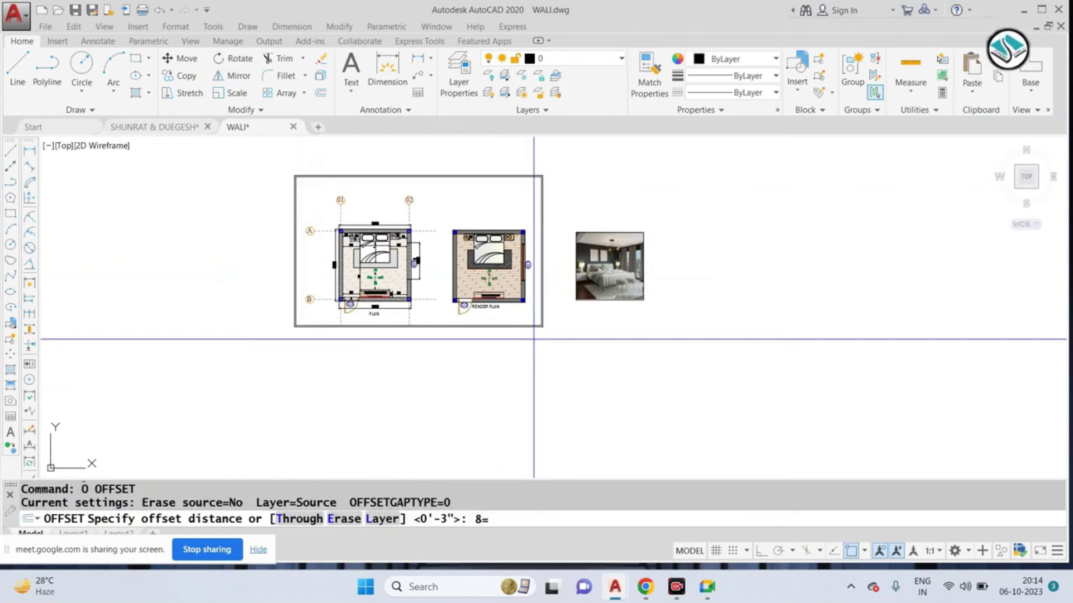
{"action": "key", "text": "Return"}
{"action": "scroll", "coordinate": [531, 335], "scroll_direction": "up", "scroll_amount": 5}
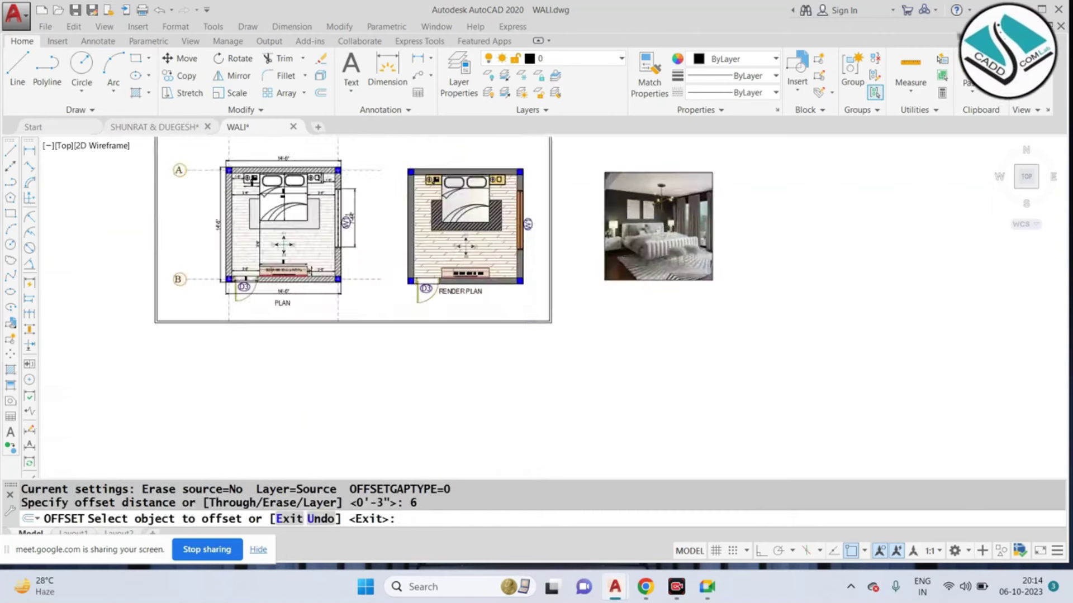
{"action": "left_click", "coordinate": [530, 334]}
{"action": "left_click", "coordinate": [670, 368]}
{"action": "key", "text": "Escape"}
Step: Set the frame outlines to grey
{"action": "left_click_drag", "start_coordinate": [690, 265], "coordinate": [464, 422]}
{"action": "left_click", "coordinate": [464, 422]}
{"action": "left_click", "coordinate": [720, 63]}
{"action": "left_click", "coordinate": [699, 227]}
{"action": "key", "text": "Escape"}
{"action": "scroll", "coordinate": [627, 199], "scroll_direction": "down", "scroll_amount": 5}
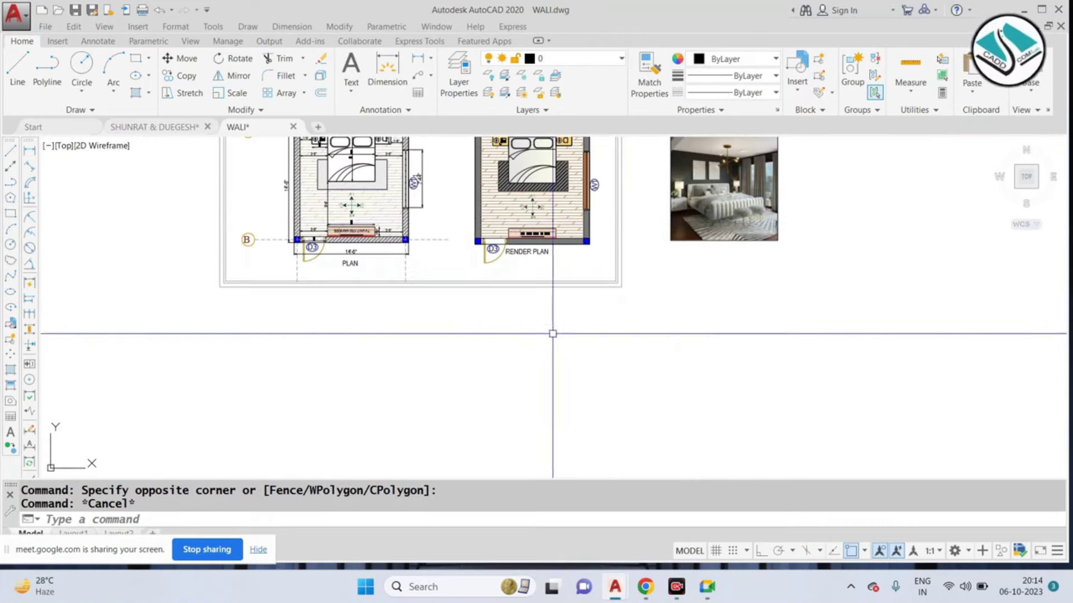
{"action": "scroll", "coordinate": [552, 334], "scroll_direction": "up", "scroll_amount": 2}
{"action": "scroll", "coordinate": [241, 199], "scroll_direction": "down", "scroll_amount": 2}
Step: Move the whole framed sheet with both plans to a new position
{"action": "key", "text": "Escape"}
{"action": "left_click_drag", "start_coordinate": [244, 200], "coordinate": [640, 436]}
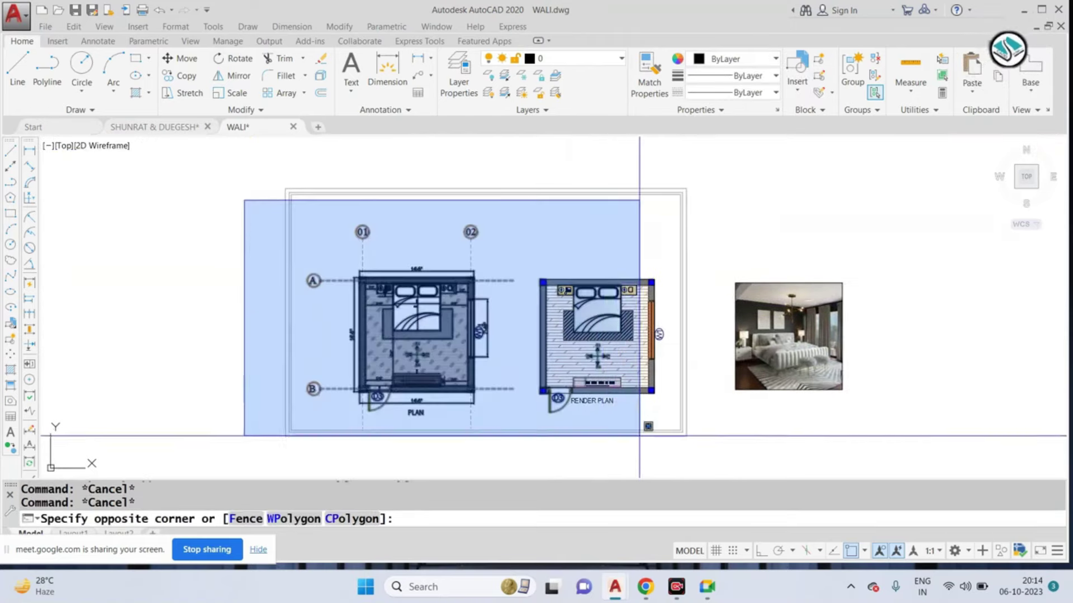
{"action": "left_click", "coordinate": [640, 436]}
{"action": "type", "text": "m"}
{"action": "key", "text": "Return"}
{"action": "scroll", "coordinate": [447, 316], "scroll_direction": "up", "scroll_amount": 2}
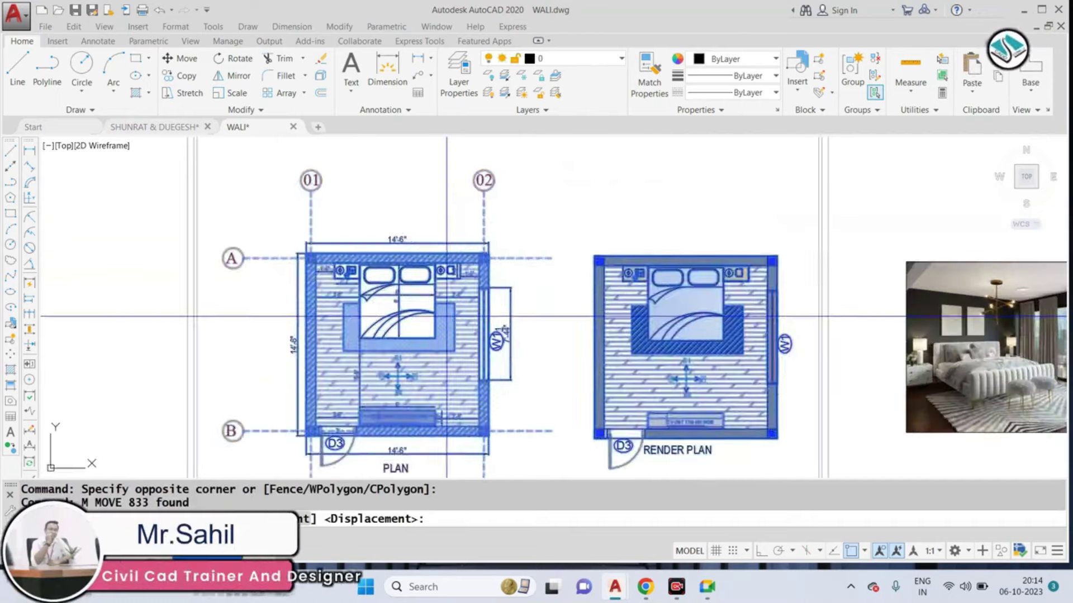
{"action": "left_click", "coordinate": [447, 316]}
{"action": "left_click", "coordinate": [438, 233]}
{"action": "scroll", "coordinate": [568, 247], "scroll_direction": "down", "scroll_amount": 5}
{"action": "key", "text": "Escape"}
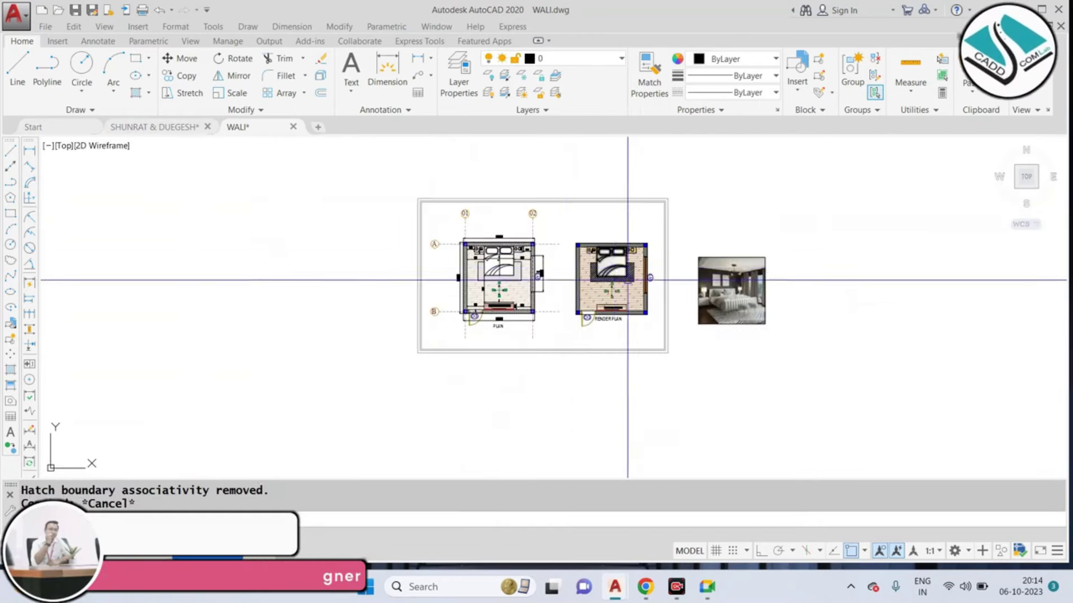
Step: Move the bedroom photo to the left of the frame
{"action": "scroll", "coordinate": [677, 286], "scroll_direction": "down", "scroll_amount": 2}
{"action": "left_click", "coordinate": [819, 218]}
{"action": "left_click", "coordinate": [714, 306]}
{"action": "type", "text": "m"}
{"action": "key", "text": "Return"}
{"action": "left_click", "coordinate": [732, 280]}
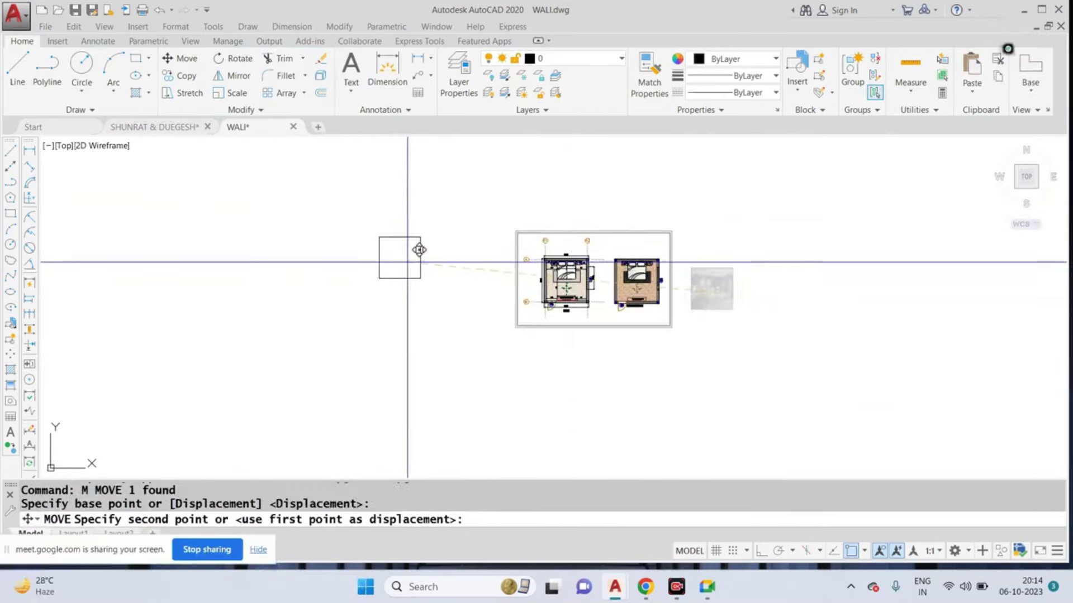
{"action": "left_click", "coordinate": [407, 261]}
{"action": "scroll", "coordinate": [592, 252], "scroll_direction": "up", "scroll_amount": 4}
{"action": "key", "text": "Escape"}
{"action": "key", "text": "Escape"}
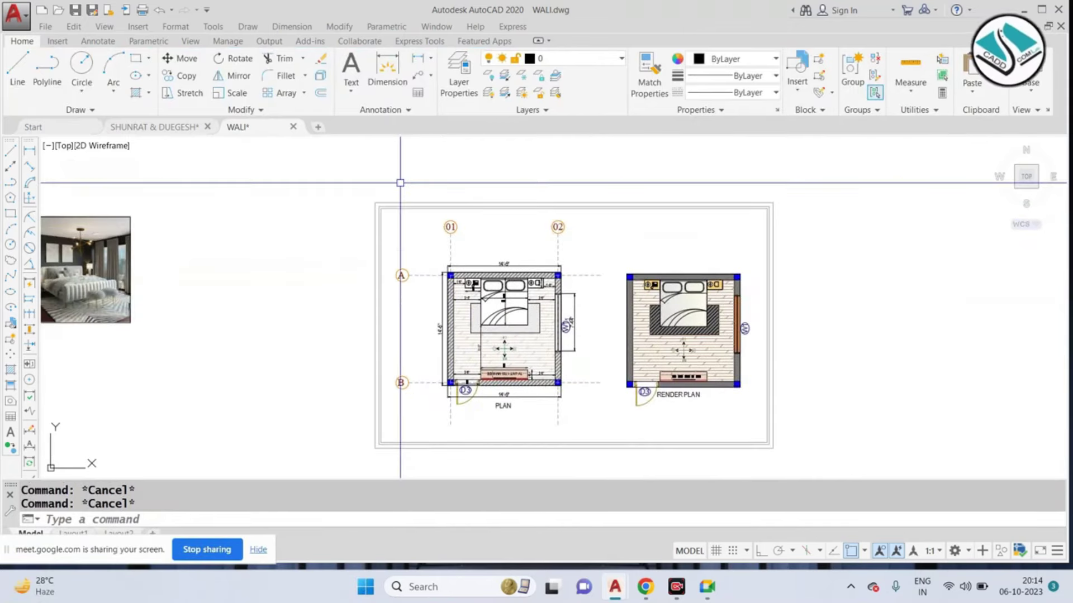
Step: Copy the PLAN drawing to the right of the framed sheet
{"action": "left_click", "coordinate": [608, 235]}
{"action": "left_click", "coordinate": [419, 402]}
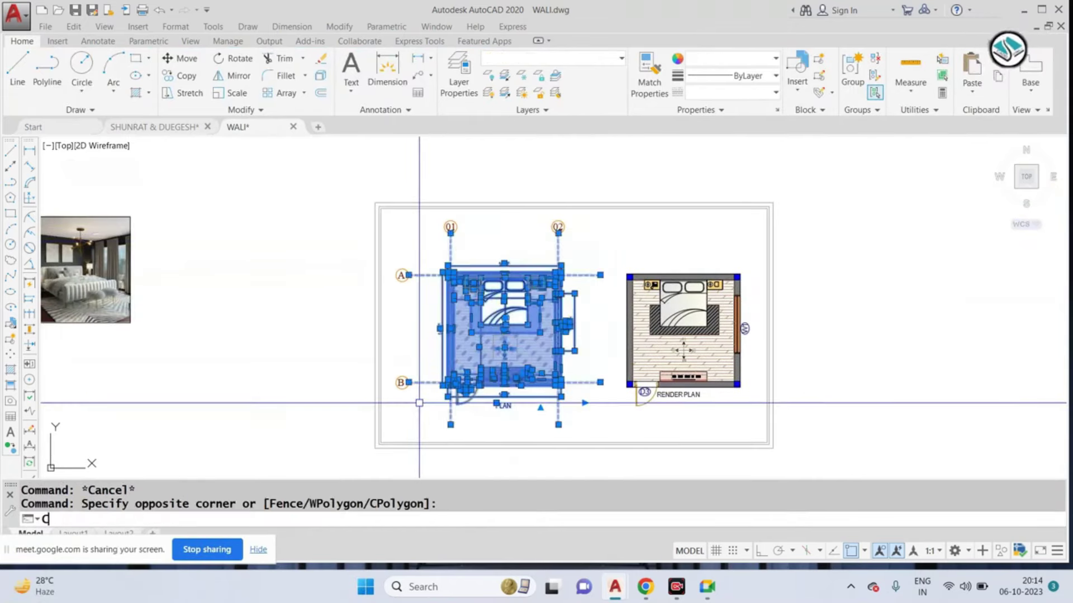
{"action": "type", "text": "o"}
{"action": "key", "text": "Return"}
{"action": "left_click", "coordinate": [503, 329]}
{"action": "scroll", "coordinate": [531, 321], "scroll_direction": "down", "scroll_amount": 2}
{"action": "left_click", "coordinate": [782, 307]}
{"action": "key", "text": "Escape"}
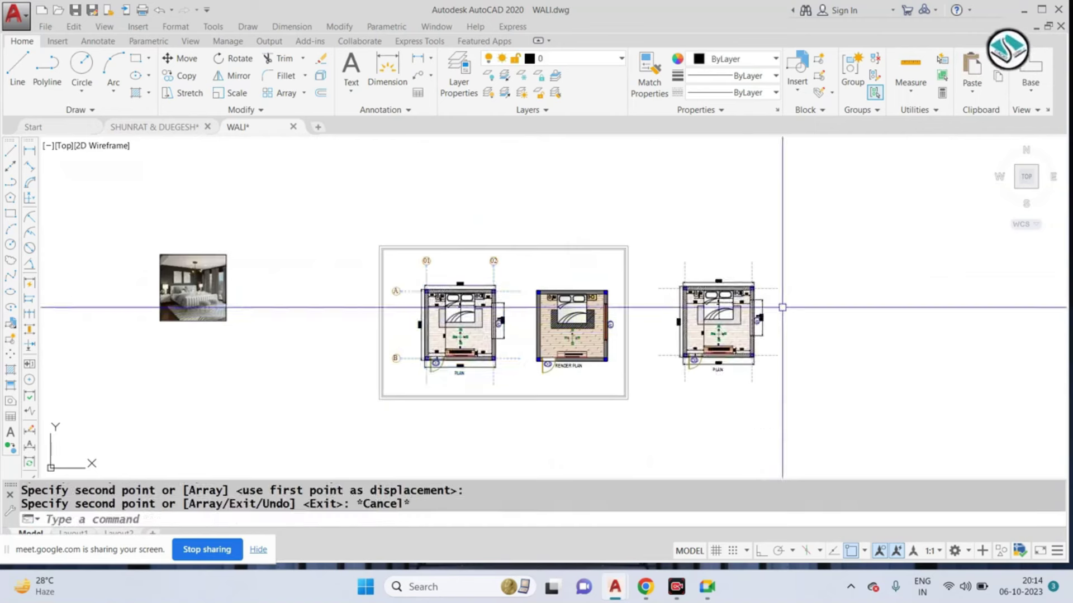
{"action": "scroll", "coordinate": [782, 308], "scroll_direction": "up", "scroll_amount": 4}
Step: Erase the two stray objects
{"action": "left_click", "coordinate": [777, 215]}
{"action": "left_click", "coordinate": [506, 168]}
{"action": "type", "text": "e"}
{"action": "key", "text": "Return"}
{"action": "left_click", "coordinate": [860, 202]}
{"action": "key", "text": "Escape"}
Step: Move the bedroom photo above the plans
{"action": "scroll", "coordinate": [749, 302], "scroll_direction": "down", "scroll_amount": 2}
{"action": "scroll", "coordinate": [363, 246], "scroll_direction": "down", "scroll_amount": 4}
{"action": "left_click", "coordinate": [183, 210]}
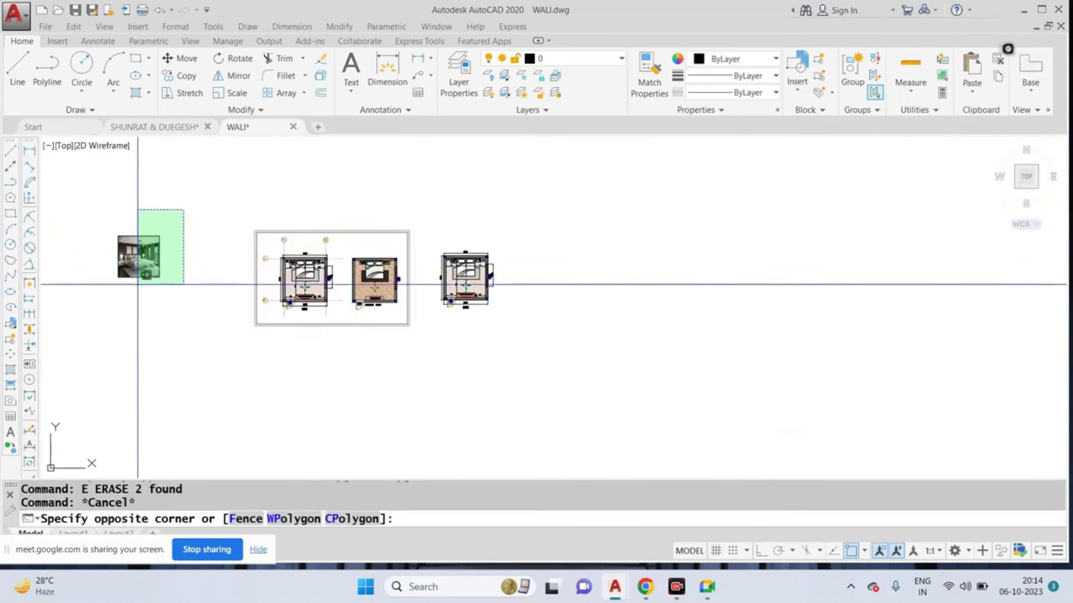
{"action": "left_click", "coordinate": [138, 284]}
{"action": "type", "text": "m"}
{"action": "key", "text": "Return"}
{"action": "left_click", "coordinate": [133, 262]}
{"action": "scroll", "coordinate": [333, 248], "scroll_direction": "up", "scroll_amount": 5}
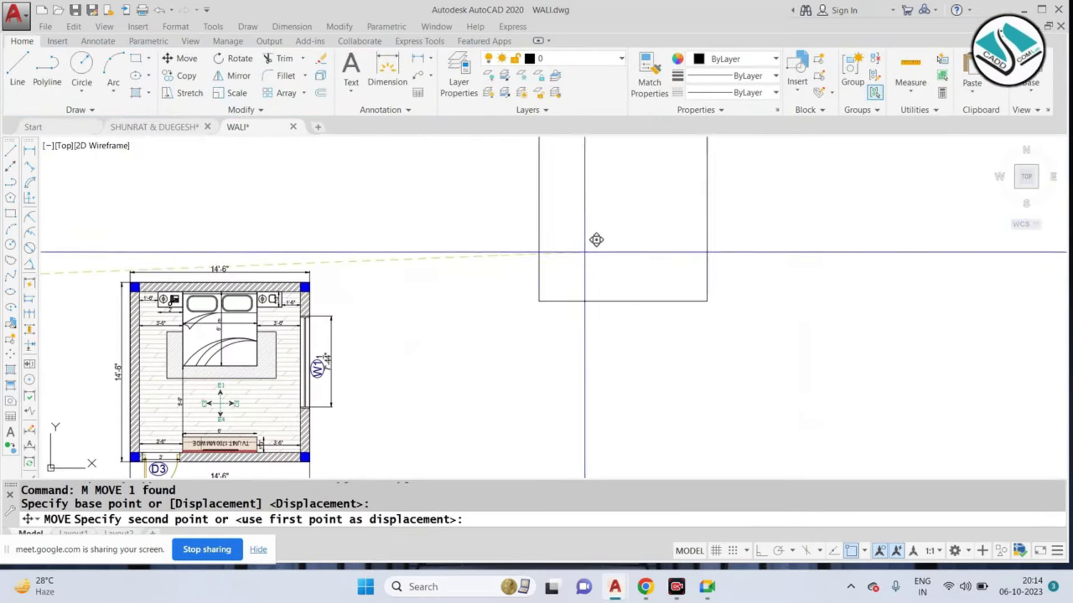
{"action": "left_click", "coordinate": [597, 239]}
Step: Scale the bedroom photo up to enlarge it
{"action": "left_click_drag", "start_coordinate": [742, 249], "coordinate": [698, 245]}
{"action": "type", "text": "sc"}
{"action": "key", "text": "Return"}
{"action": "left_click", "coordinate": [630, 290]}
{"action": "left_click", "coordinate": [628, 266]}
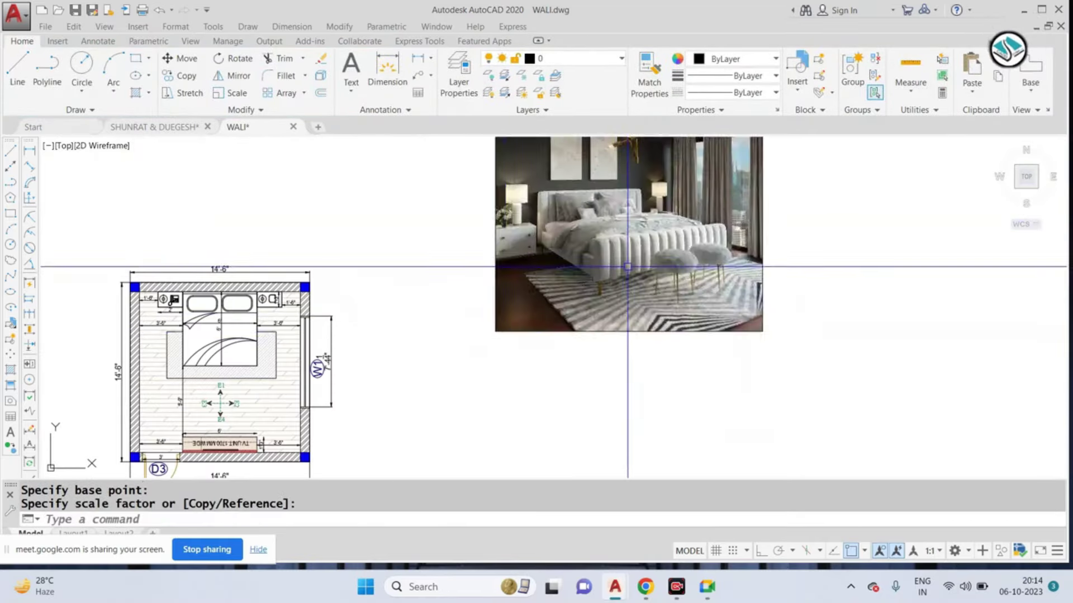
{"action": "scroll", "coordinate": [390, 215], "scroll_direction": "down", "scroll_amount": 2}
Step: Pan to the copied plan and start vertical construction lines with XLINE
{"action": "middle_click_drag", "start_coordinate": [391, 216], "coordinate": [527, 251]}
{"action": "scroll", "coordinate": [528, 248], "scroll_direction": "up", "scroll_amount": 4}
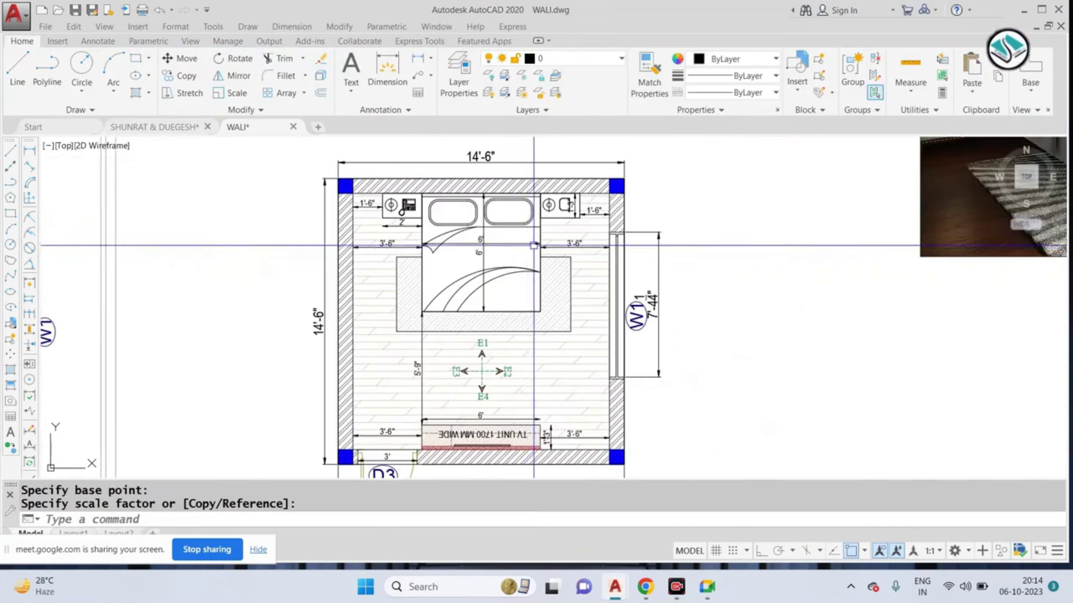
{"action": "scroll", "coordinate": [505, 366], "scroll_direction": "up", "scroll_amount": 2}
{"action": "scroll", "coordinate": [508, 366], "scroll_direction": "up", "scroll_amount": 2}
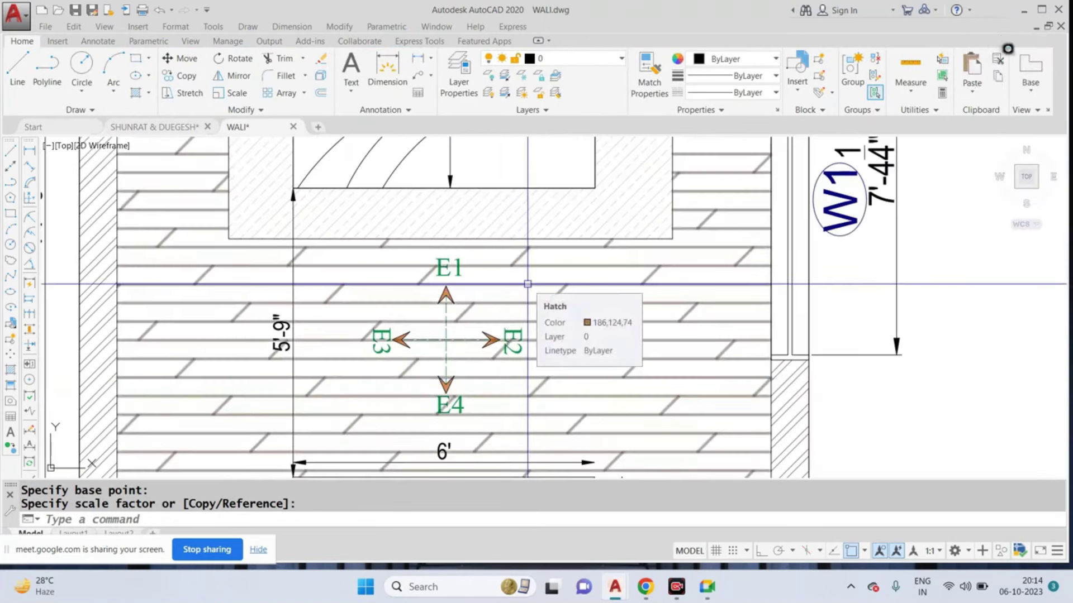
{"action": "scroll", "coordinate": [569, 245], "scroll_direction": "down", "scroll_amount": 3}
{"action": "scroll", "coordinate": [569, 245], "scroll_direction": "down", "scroll_amount": 1}
{"action": "scroll", "coordinate": [603, 248], "scroll_direction": "down", "scroll_amount": 1}
{"action": "scroll", "coordinate": [636, 251], "scroll_direction": "down", "scroll_amount": 2}
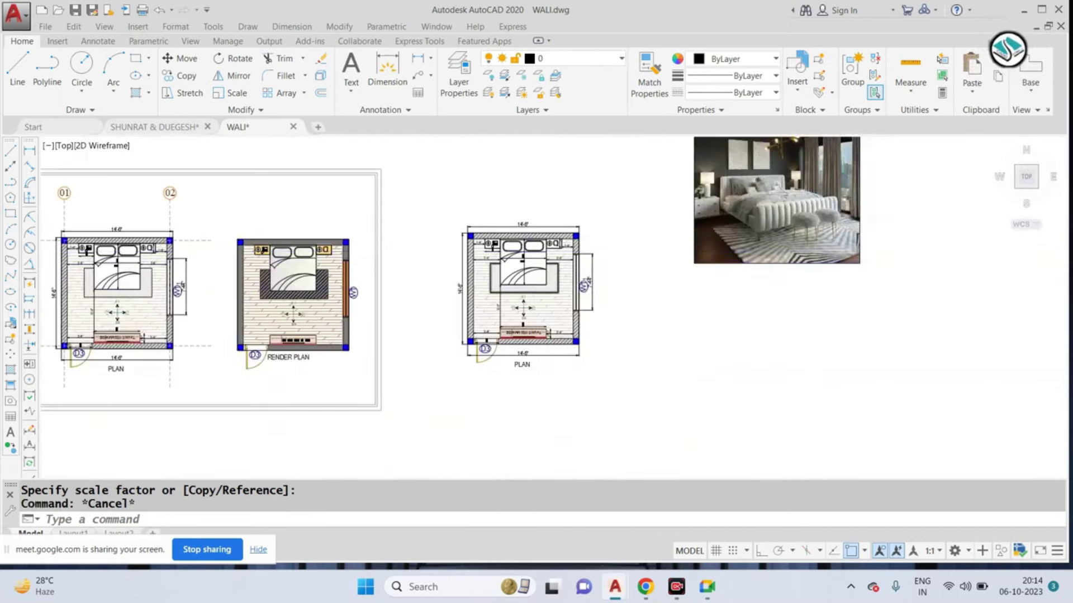
{"action": "scroll", "coordinate": [530, 291], "scroll_direction": "up", "scroll_amount": 3}
{"action": "type", "text": "xl"}
{"action": "key", "text": "Return"}
{"action": "type", "text": "v"}
{"action": "key", "text": "Return"}
Step: Place a vertical construction line through the copied plan's wall edge
{"action": "scroll", "coordinate": [378, 372], "scroll_direction": "up", "scroll_amount": 2}
{"action": "scroll", "coordinate": [371, 233], "scroll_direction": "up", "scroll_amount": 1}
{"action": "scroll", "coordinate": [371, 233], "scroll_direction": "up", "scroll_amount": 1}
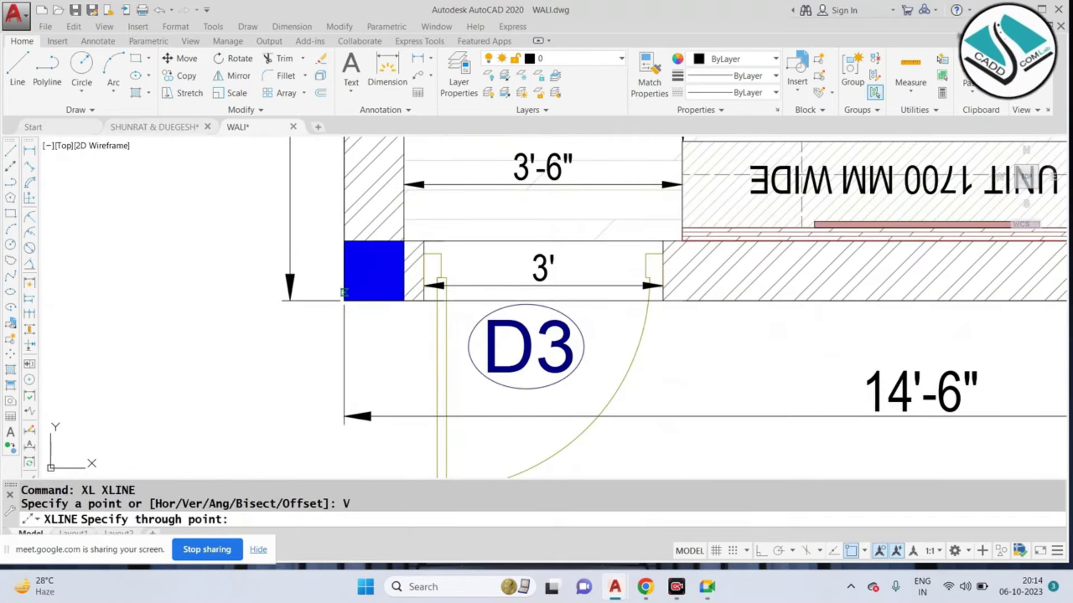
{"action": "left_click", "coordinate": [344, 301]}
{"action": "scroll", "coordinate": [391, 302], "scroll_direction": "down", "scroll_amount": 4}
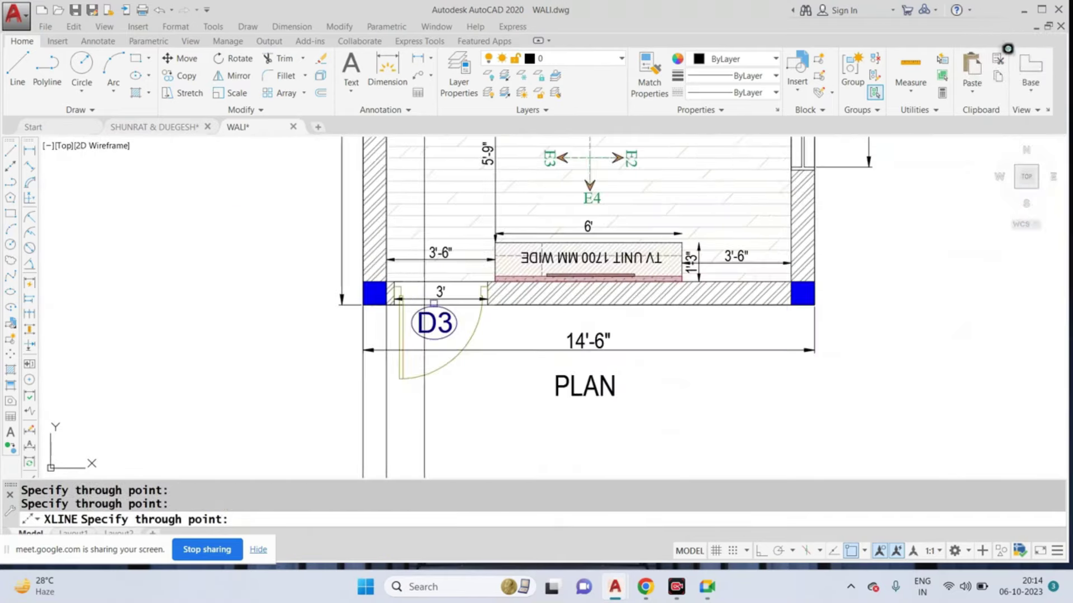
{"action": "scroll", "coordinate": [793, 304], "scroll_direction": "up", "scroll_amount": 3}
{"action": "scroll", "coordinate": [610, 200], "scroll_direction": "down", "scroll_amount": 6}
{"action": "key", "text": "Escape"}
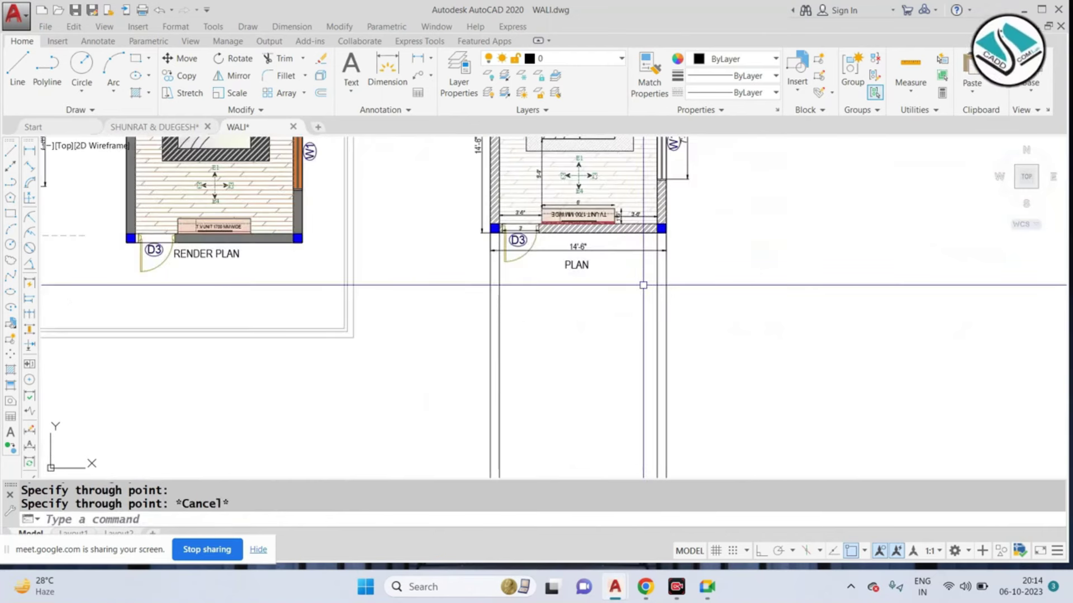
Step: Draw a horizontal base line below the plan across the projections
{"action": "type", "text": "l"}
{"action": "key", "text": "Return"}
{"action": "left_click", "coordinate": [464, 417]}
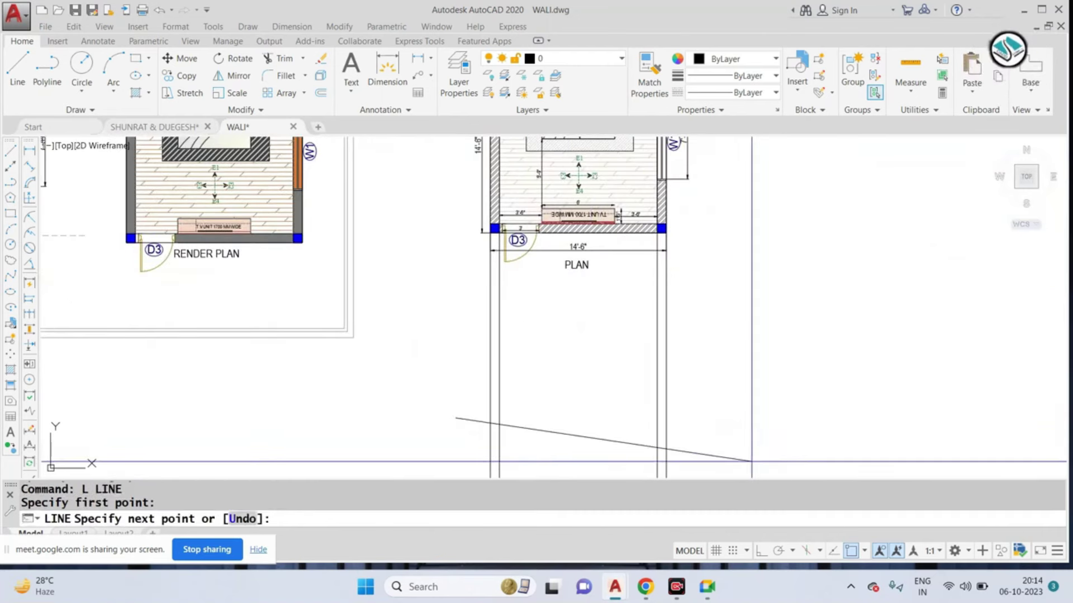
{"action": "key", "text": "Escape"}
{"action": "key", "text": "Return"}
{"action": "left_click", "coordinate": [438, 428]}
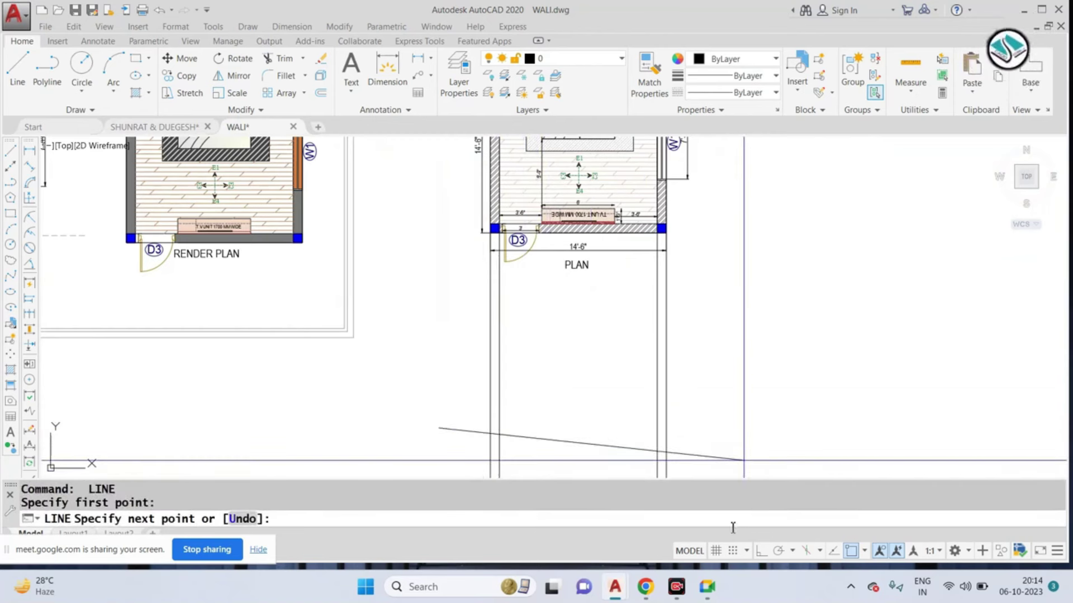
{"action": "left_click", "coordinate": [796, 428]}
{"action": "type", "text": "o"}
{"action": "key", "text": "Return"}
{"action": "key", "text": "Escape"}
Step: Trim the base line and projection lines into a closed outline
{"action": "type", "text": "tr"}
{"action": "key", "text": "Return"}
{"action": "left_click", "coordinate": [726, 428]}
{"action": "left_click", "coordinate": [717, 453]}
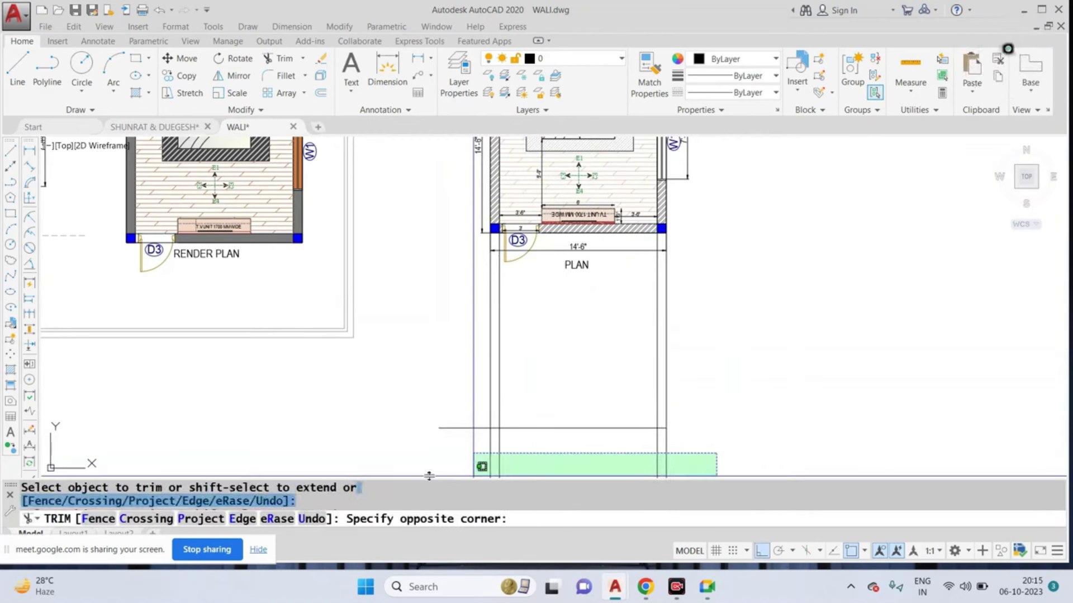
{"action": "left_click", "coordinate": [473, 469]}
{"action": "left_click", "coordinate": [471, 459]}
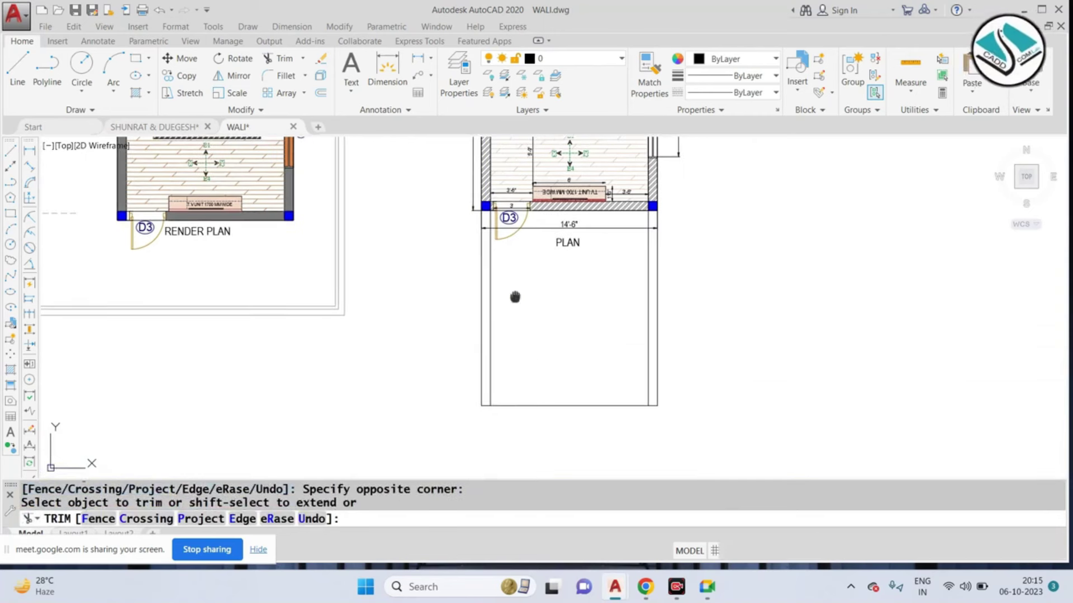
Step: Offset the rectangle's bottom line 6 units upward
{"action": "scroll", "coordinate": [551, 391], "scroll_direction": "up", "scroll_amount": 4}
{"action": "key", "text": "Escape"}
{"action": "type", "text": "o"}
{"action": "key", "text": "Return"}
{"action": "type", "text": "6"}
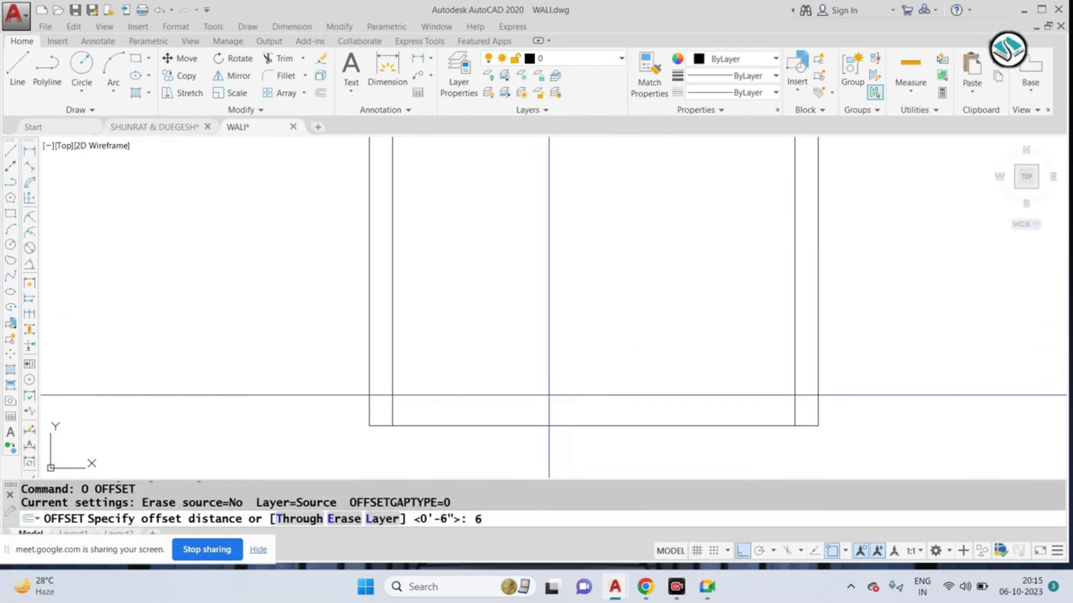
{"action": "key", "text": "Return"}
{"action": "left_click", "coordinate": [553, 425]}
{"action": "left_click", "coordinate": [555, 408]}
{"action": "key", "text": "Escape"}
Step: Trim away the short end segment of the new offset line
{"action": "type", "text": "t"}
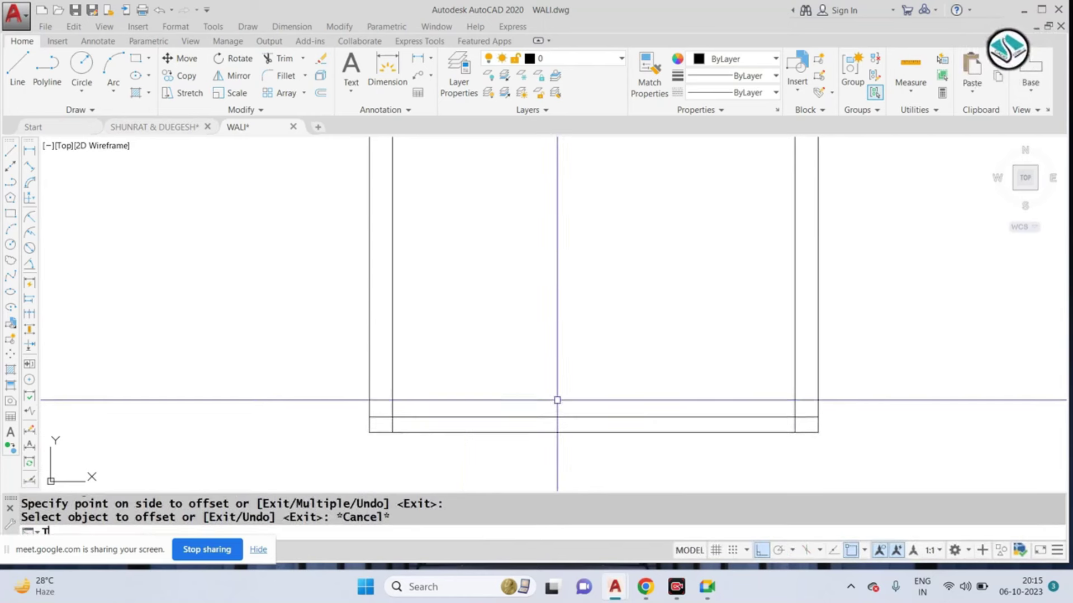
{"action": "key", "text": "Return"}
{"action": "left_click", "coordinate": [379, 417]}
{"action": "key", "text": "Escape"}
Step: Offset a line of the elevation outline by 1 unit
{"action": "type", "text": "o"}
{"action": "key", "text": "Return"}
{"action": "type", "text": "1"}
{"action": "key", "text": "Return"}
{"action": "scroll", "coordinate": [509, 415], "scroll_direction": "up", "scroll_amount": 4}
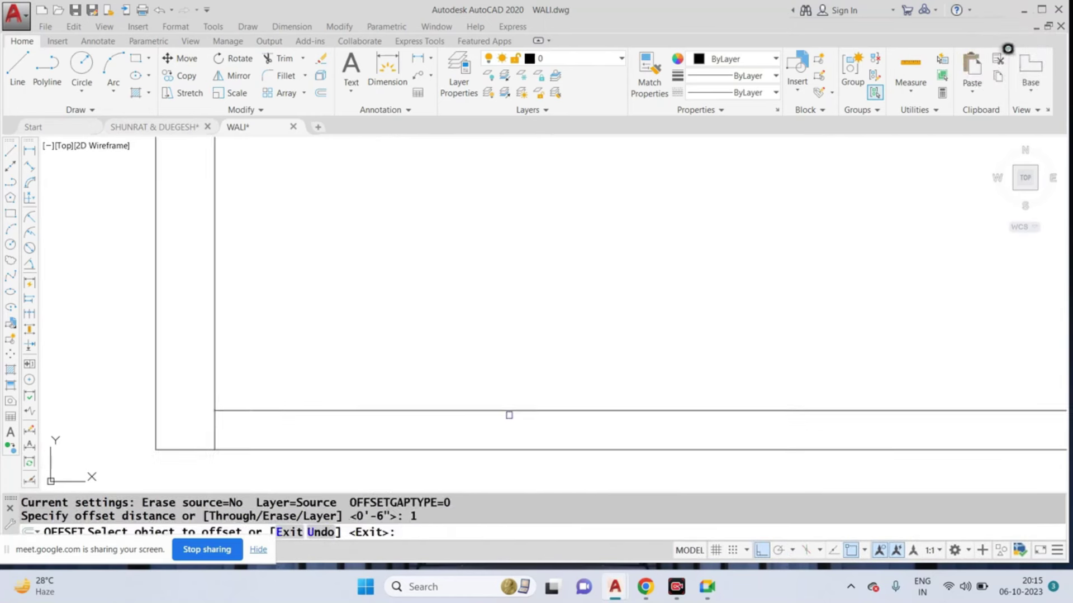
{"action": "left_click", "coordinate": [509, 415]}
{"action": "scroll", "coordinate": [509, 415], "scroll_direction": "down", "scroll_amount": 2}
{"action": "scroll", "coordinate": [515, 383], "scroll_direction": "down", "scroll_amount": 3}
{"action": "key", "text": "Escape"}
{"action": "key", "text": "Escape"}
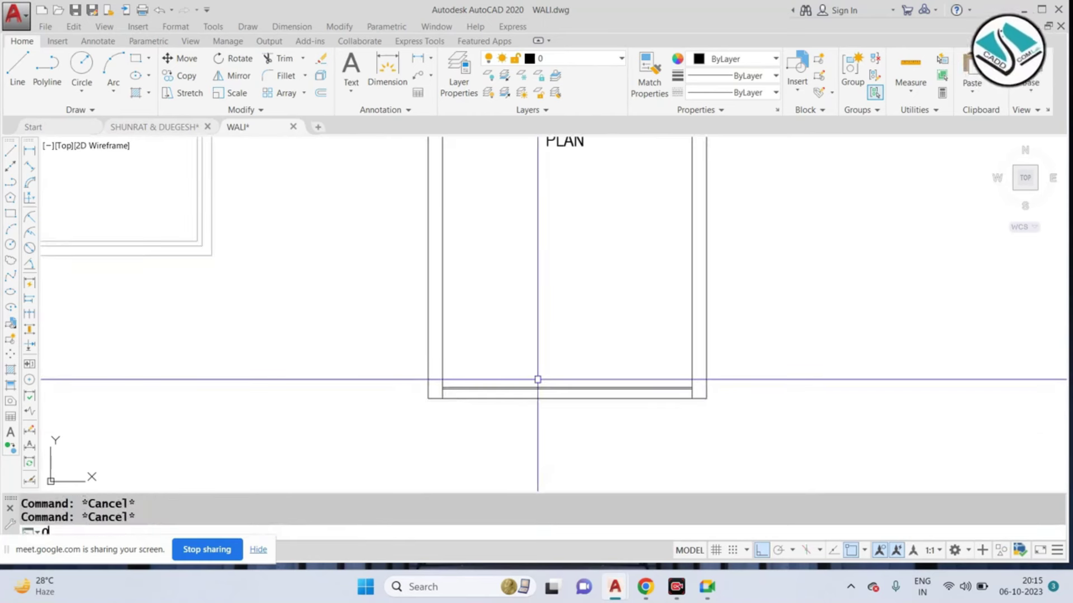
Step: Offset the floor line again to place a copy just above it
{"action": "key", "text": "Return"}
{"action": "key", "text": "Return"}
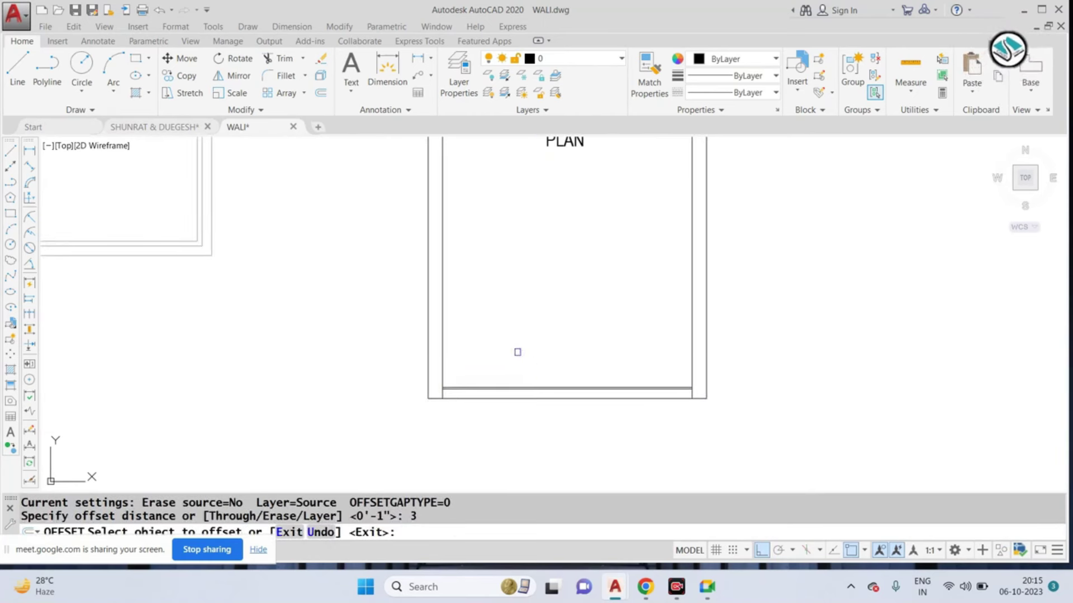
{"action": "scroll", "coordinate": [568, 367], "scroll_direction": "up", "scroll_amount": 2}
{"action": "scroll", "coordinate": [564, 395], "scroll_direction": "up", "scroll_amount": 2}
{"action": "left_click", "coordinate": [559, 403]}
{"action": "left_click", "coordinate": [560, 357]}
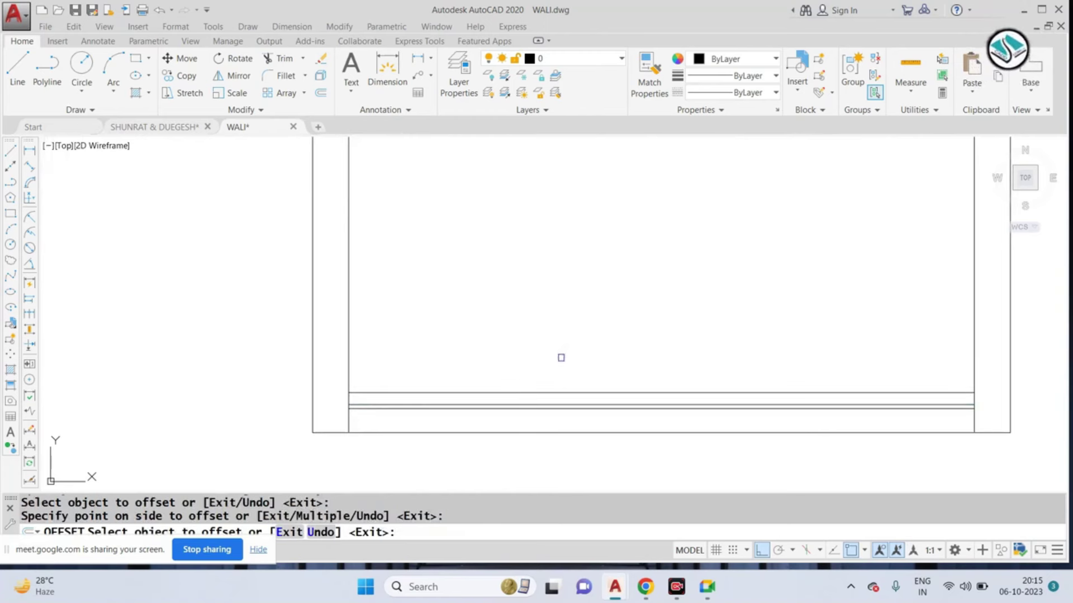
{"action": "key", "text": "Escape"}
Step: Erase the extra unwanted line from the outline
{"action": "left_click", "coordinate": [529, 392]}
{"action": "type", "text": "e"}
{"action": "key", "text": "Return"}
{"action": "scroll", "coordinate": [560, 368], "scroll_direction": "down", "scroll_amount": 3}
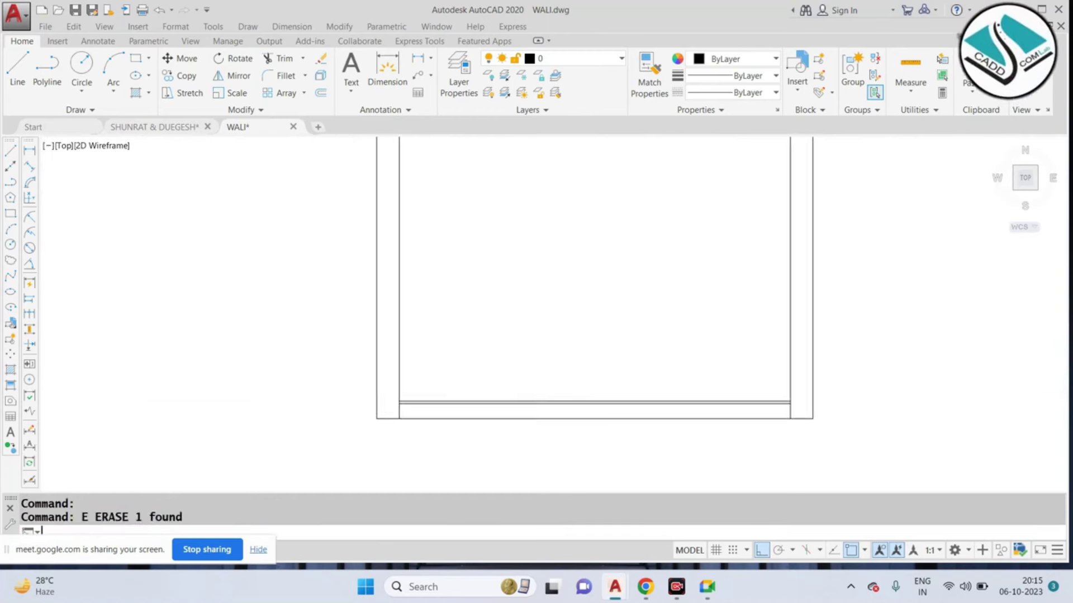
{"action": "key", "text": "Escape"}
Step: Offset the bottom wall line 10' upward to set the wall height
{"action": "type", "text": "o"}
{"action": "key", "text": "Return"}
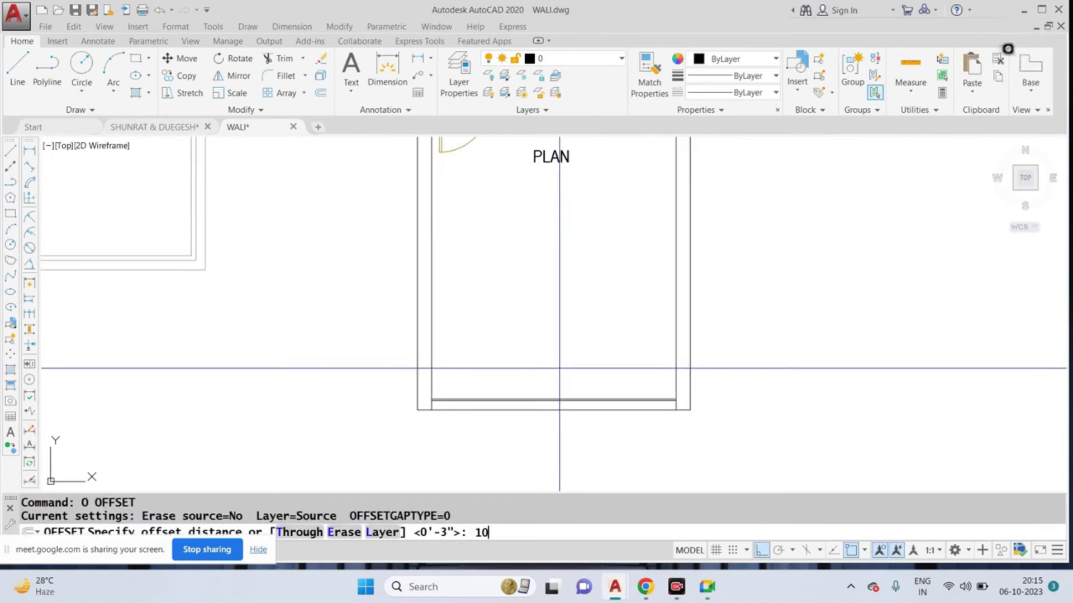
{"action": "type", "text": "'"}
{"action": "key", "text": "Return"}
{"action": "scroll", "coordinate": [540, 378], "scroll_direction": "up", "scroll_amount": 2}
{"action": "left_click", "coordinate": [558, 409]}
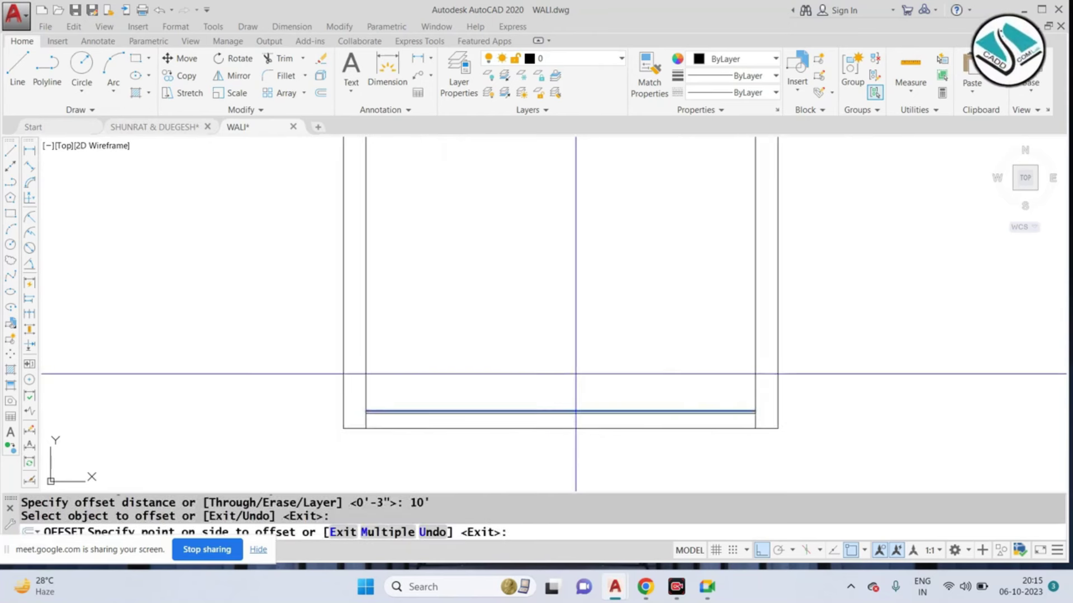
{"action": "left_click", "coordinate": [574, 371]}
{"action": "scroll", "coordinate": [574, 371], "scroll_direction": "down", "scroll_amount": 2}
{"action": "key", "text": "Escape"}
Step: Trim the wall lines below the PLAN with a crossing selection
{"action": "type", "text": "ex"}
{"action": "key", "text": "Return"}
{"action": "left_click", "coordinate": [531, 197]}
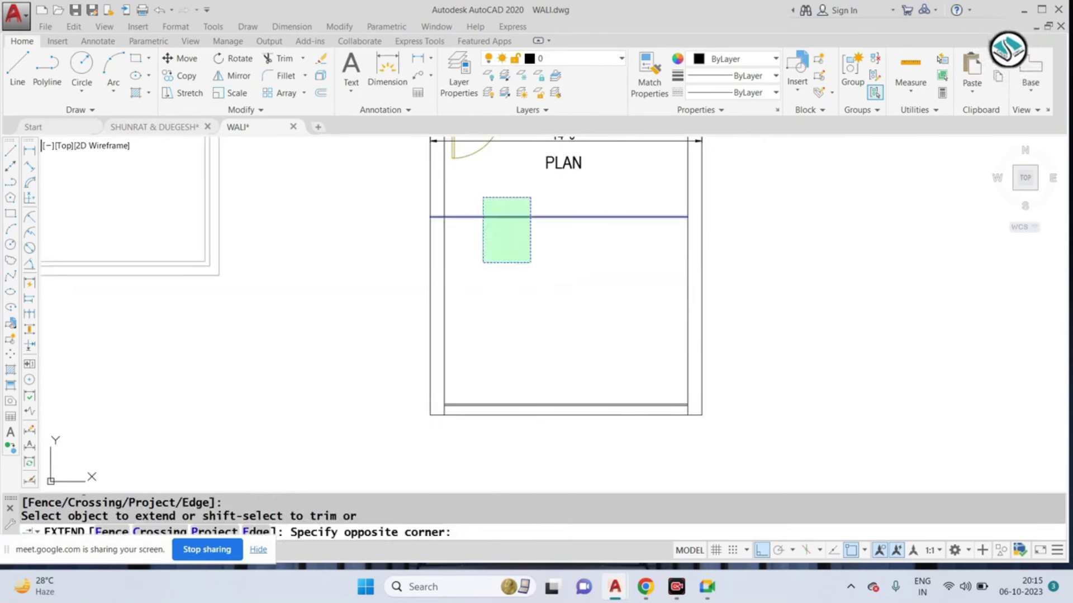
{"action": "key", "text": "Escape"}
{"action": "type", "text": "tr"}
{"action": "key", "text": "Return"}
{"action": "key", "text": "Return"}
{"action": "left_click", "coordinate": [723, 199]}
{"action": "left_click", "coordinate": [385, 215]}
{"action": "key", "text": "Escape"}
Step: Offset the top wall line 9 units upward for the ceiling thickness
{"action": "key", "text": "Return"}
{"action": "type", "text": "9"}
{"action": "key", "text": "Return"}
{"action": "left_click", "coordinate": [581, 216]}
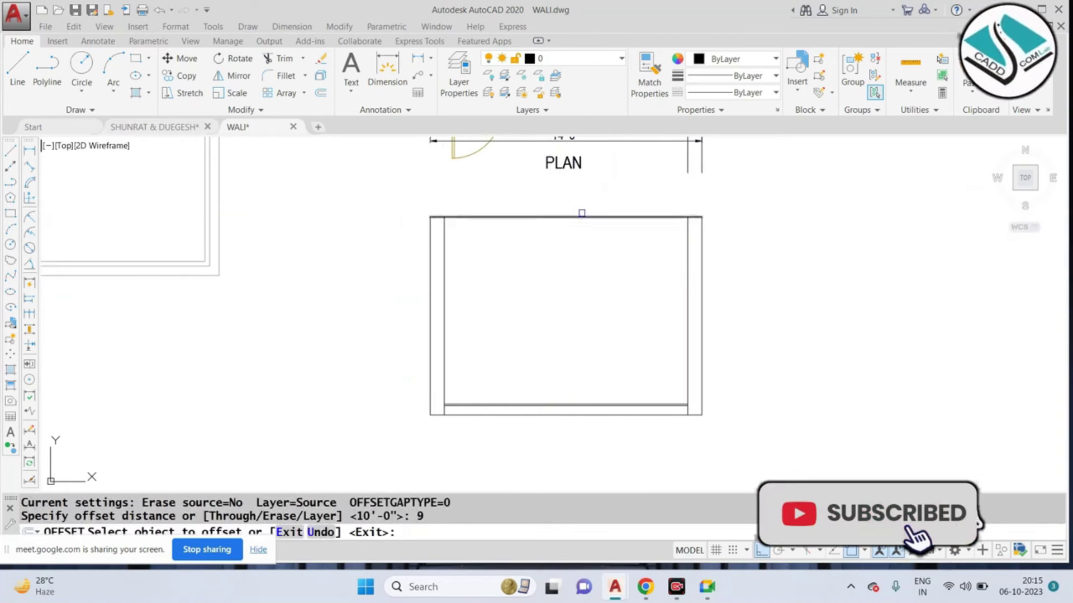
{"action": "left_click", "coordinate": [630, 201]}
{"action": "key", "text": "Escape"}
Step: Extend the side wall lines up to the new top line
{"action": "type", "text": "ex"}
{"action": "key", "text": "Return"}
{"action": "key", "text": "Return"}
{"action": "left_click_drag", "start_coordinate": [740, 242], "coordinate": [316, 297]}
{"action": "key", "text": "Escape"}
Step: Trim the overshooting wall line ends at the corner
{"action": "scroll", "coordinate": [502, 293], "scroll_direction": "down", "scroll_amount": 2}
{"action": "type", "text": "tr"}
{"action": "key", "text": "Return"}
{"action": "scroll", "coordinate": [438, 208], "scroll_direction": "up", "scroll_amount": 3}
{"action": "left_click_drag", "start_coordinate": [440, 208], "coordinate": [443, 230]}
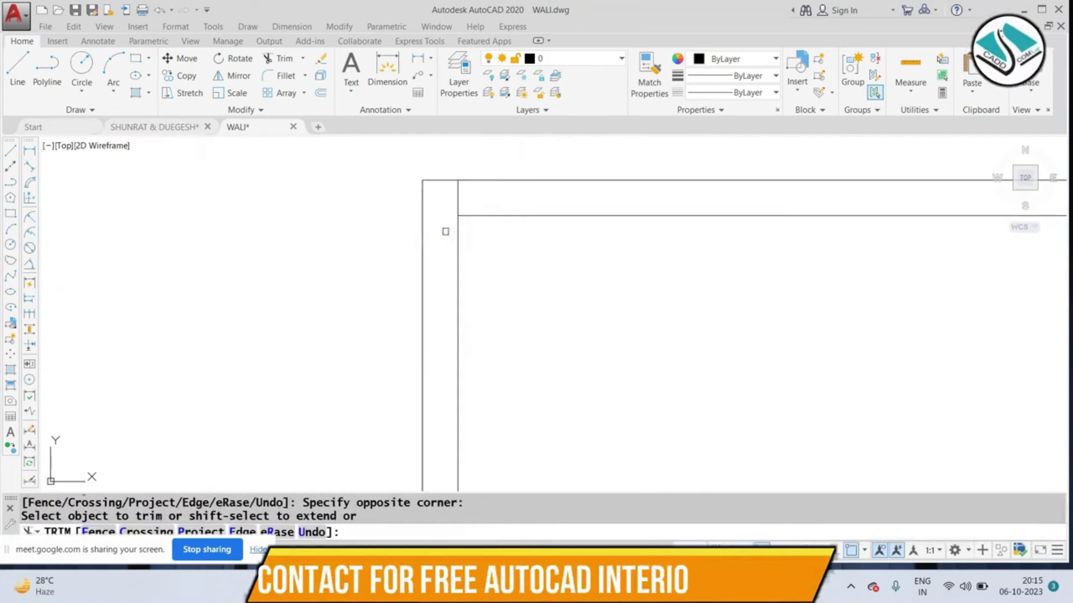
{"action": "scroll", "coordinate": [841, 218], "scroll_direction": "up", "scroll_amount": 2}
{"action": "scroll", "coordinate": [855, 247], "scroll_direction": "down", "scroll_amount": 5}
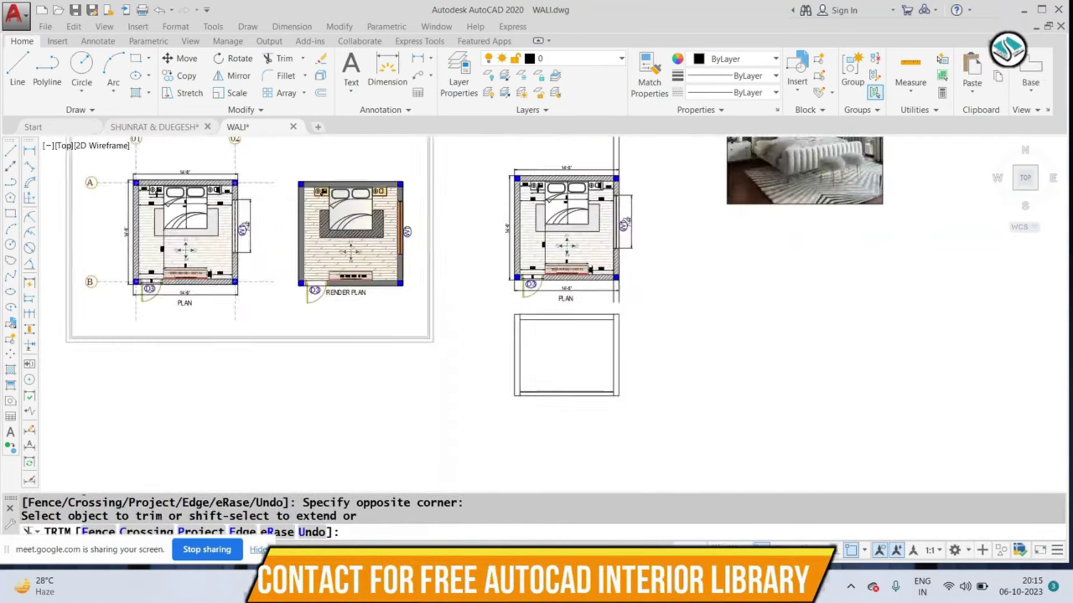
{"action": "key", "text": "Escape"}
Step: Erase the leftover lines to leave a clean double-lined frame
{"action": "left_click_drag", "start_coordinate": [618, 163], "coordinate": [592, 326]}
{"action": "type", "text": "e"}
{"action": "key", "text": "Return"}
{"action": "scroll", "coordinate": [592, 326], "scroll_direction": "up", "scroll_amount": 4}
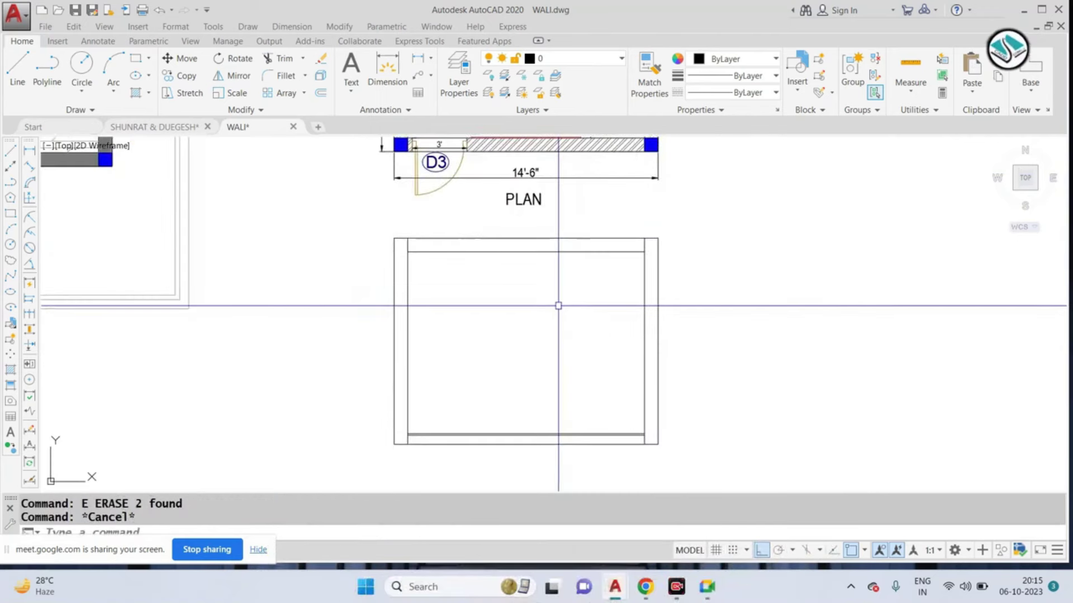
Step: Drop vertical construction lines from the side table's edge and the bed's edge
{"action": "scroll", "coordinate": [550, 235], "scroll_direction": "down", "scroll_amount": 5}
{"action": "scroll", "coordinate": [548, 252], "scroll_direction": "up", "scroll_amount": 3}
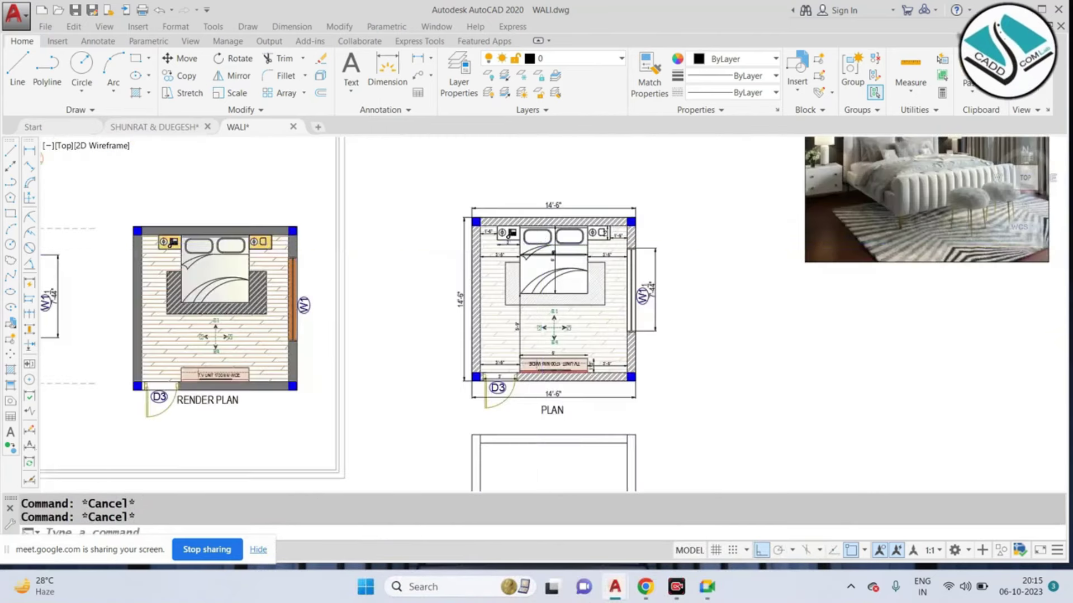
{"action": "scroll", "coordinate": [462, 234], "scroll_direction": "up", "scroll_amount": 3}
{"action": "key", "text": "Return"}
{"action": "type", "text": "V"}
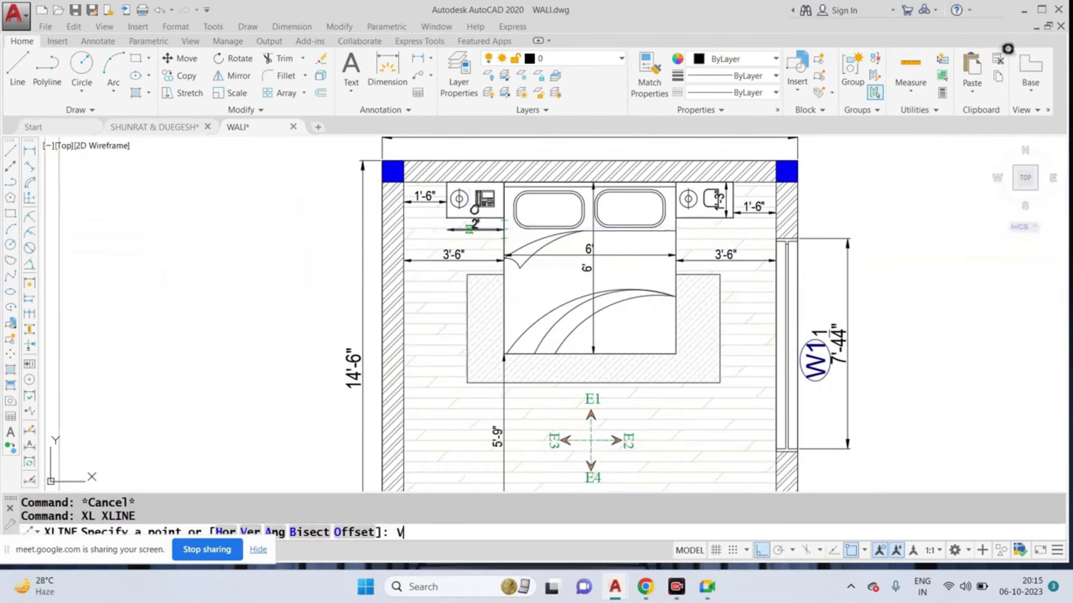
{"action": "key", "text": "Return"}
{"action": "scroll", "coordinate": [453, 182], "scroll_direction": "up", "scroll_amount": 3}
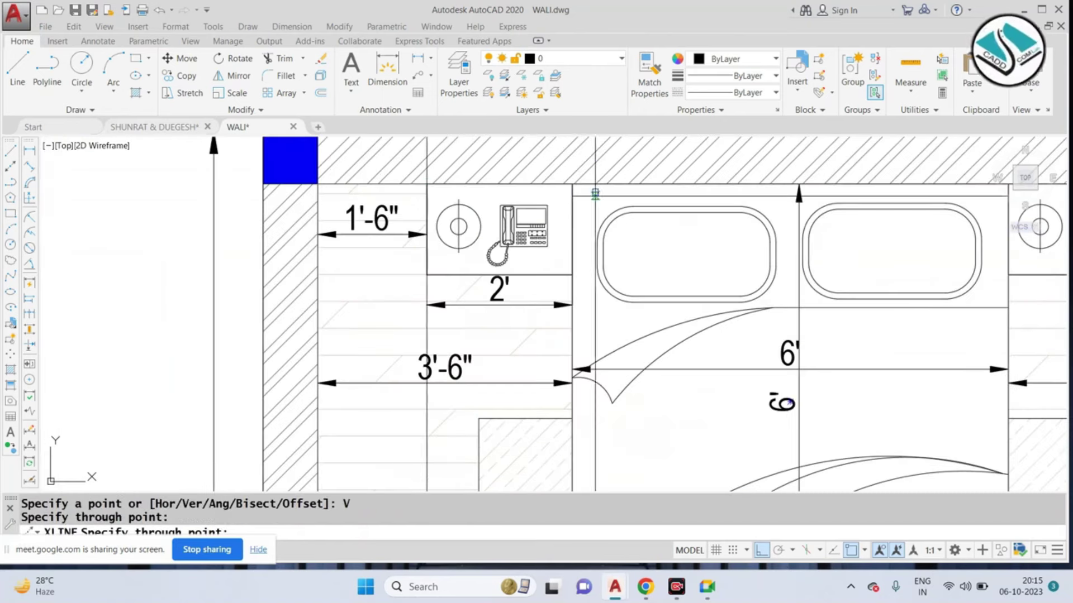
{"action": "left_click", "coordinate": [572, 183]}
{"action": "scroll", "coordinate": [572, 184], "scroll_direction": "down", "scroll_amount": 3}
{"action": "scroll", "coordinate": [813, 190], "scroll_direction": "up", "scroll_amount": 3}
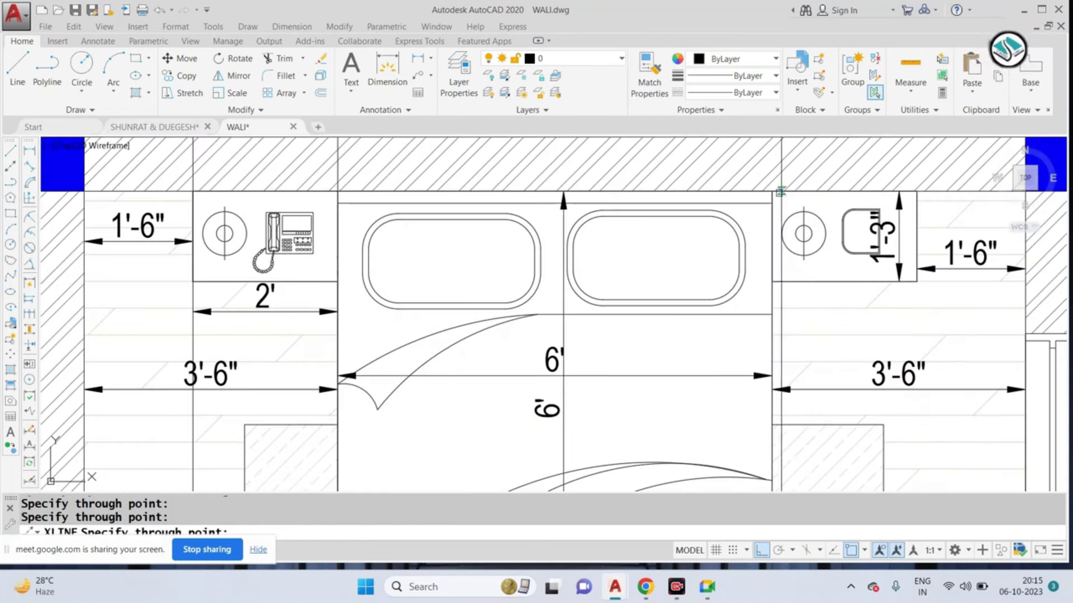
{"action": "left_click", "coordinate": [916, 191]}
{"action": "scroll", "coordinate": [917, 191], "scroll_direction": "down", "scroll_amount": 5}
{"action": "key", "text": "Escape"}
Step: Zoom around to review the projected construction lines crossing the elevation
{"action": "scroll", "coordinate": [529, 371], "scroll_direction": "up", "scroll_amount": 5}
{"action": "key", "text": "Escape"}
{"action": "key", "text": "Escape"}
{"action": "scroll", "coordinate": [528, 370], "scroll_direction": "down", "scroll_amount": 5}
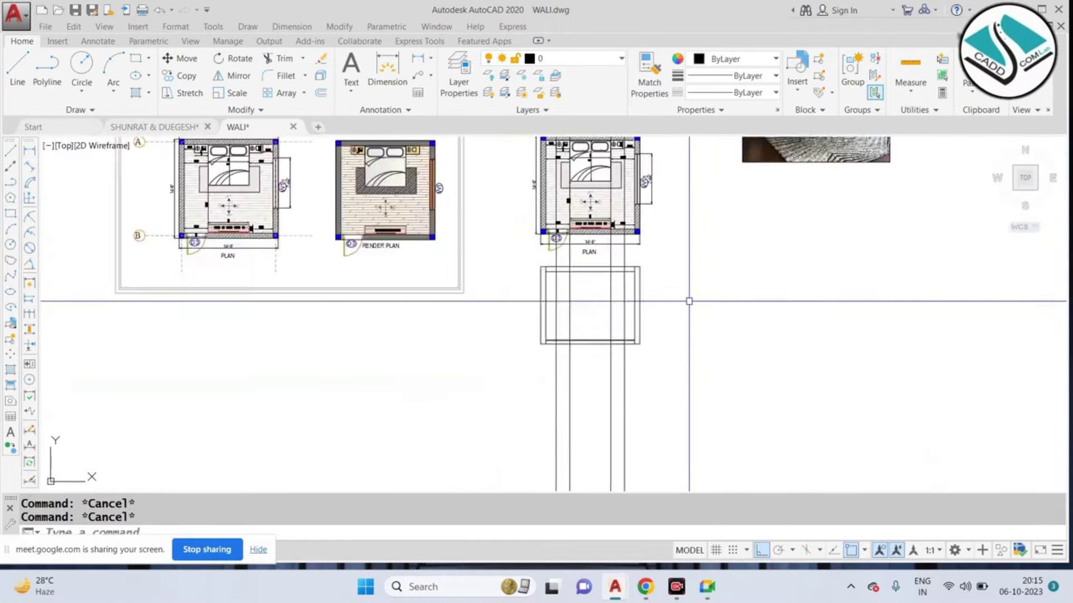
{"action": "scroll", "coordinate": [693, 173], "scroll_direction": "up", "scroll_amount": 3}
{"action": "scroll", "coordinate": [693, 173], "scroll_direction": "up", "scroll_amount": 2}
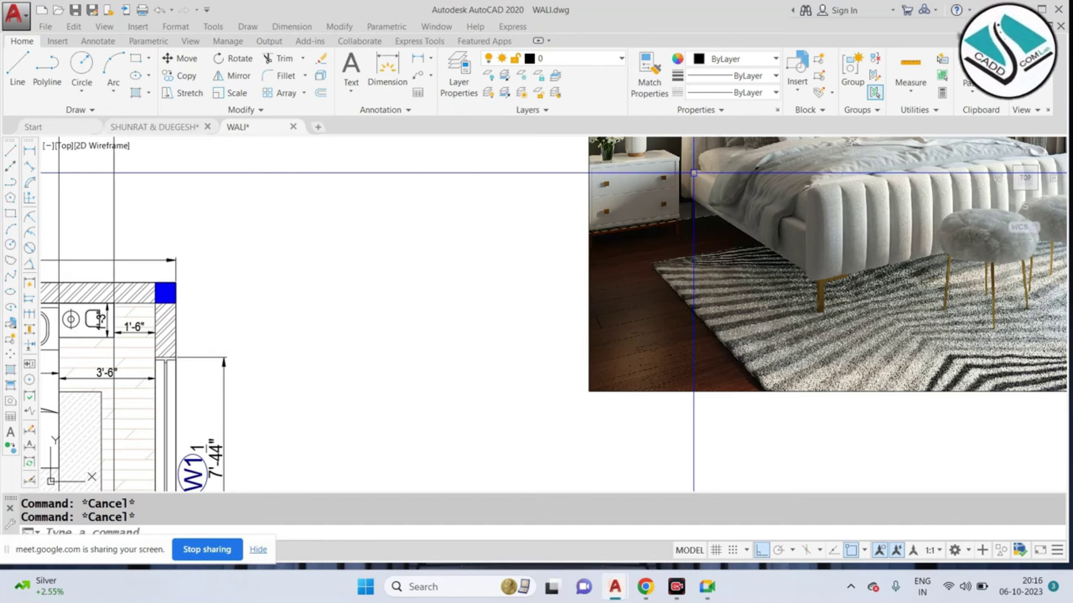
{"action": "scroll", "coordinate": [569, 263], "scroll_direction": "down", "scroll_amount": 4}
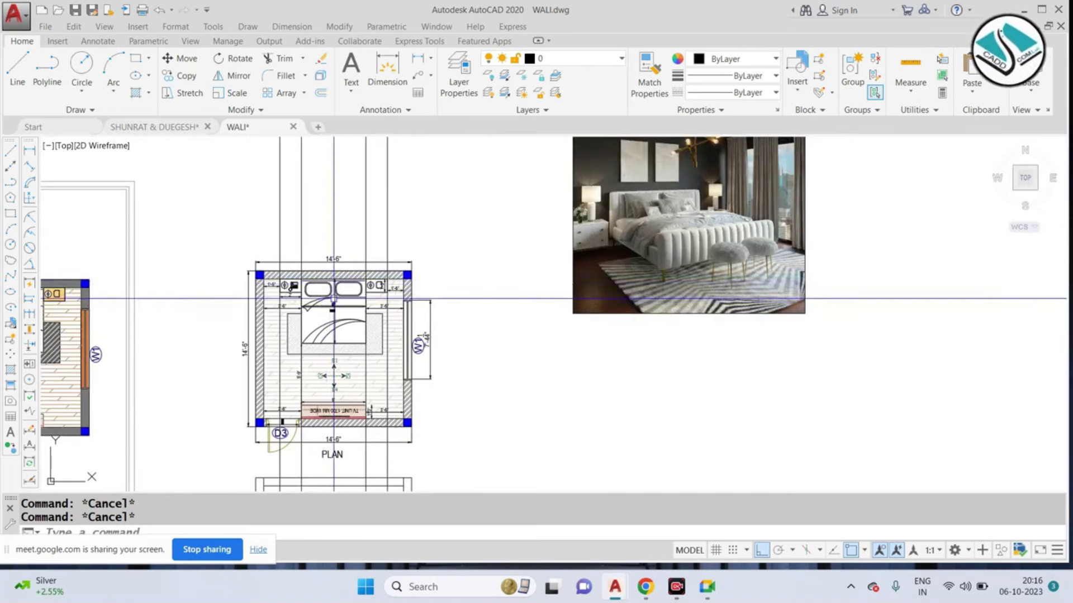
{"action": "scroll", "coordinate": [503, 302], "scroll_direction": "down", "scroll_amount": 3}
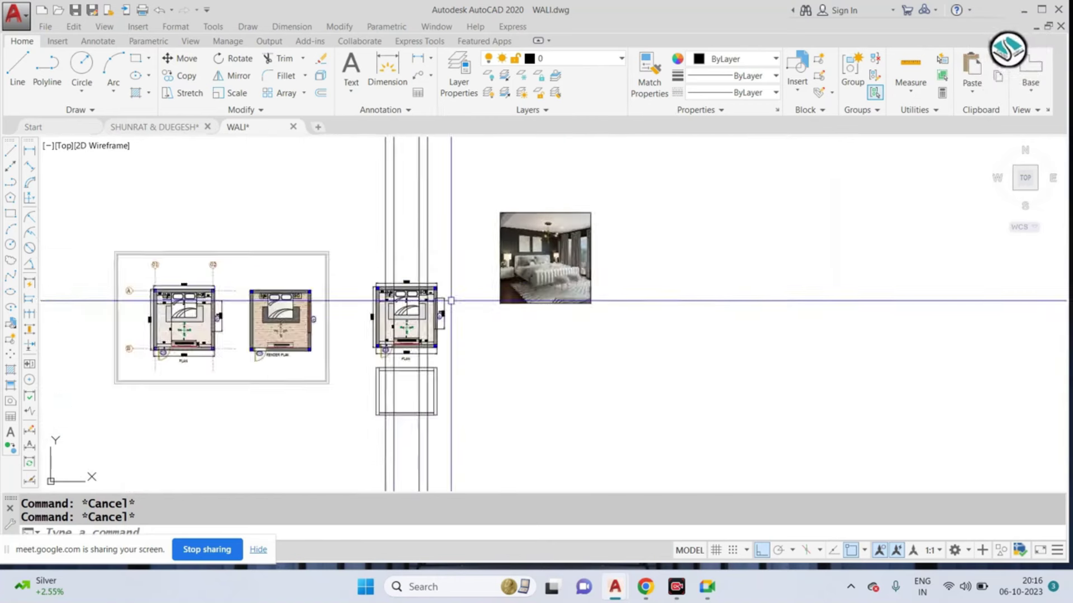
{"action": "scroll", "coordinate": [515, 263], "scroll_direction": "up", "scroll_amount": 8}
{"action": "scroll", "coordinate": [514, 248], "scroll_direction": "up", "scroll_amount": 3}
{"action": "scroll", "coordinate": [514, 248], "scroll_direction": "down", "scroll_amount": 3}
{"action": "scroll", "coordinate": [515, 248], "scroll_direction": "down", "scroll_amount": 2}
{"action": "scroll", "coordinate": [497, 148], "scroll_direction": "up", "scroll_amount": 2}
{"action": "scroll", "coordinate": [498, 147], "scroll_direction": "up", "scroll_amount": 3}
{"action": "scroll", "coordinate": [513, 290], "scroll_direction": "up", "scroll_amount": 2}
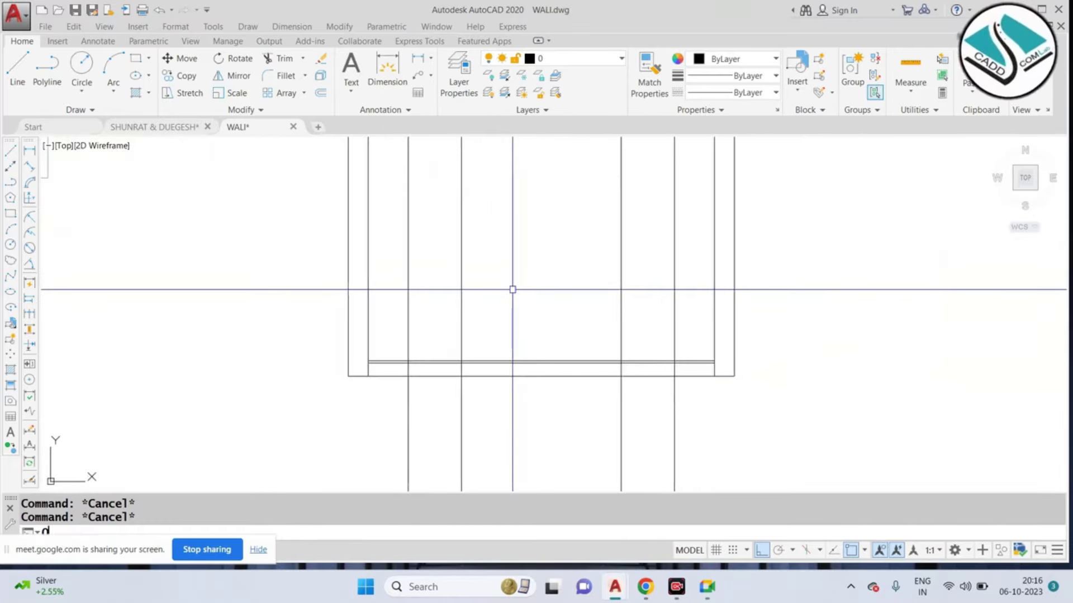
{"action": "key", "text": "Return"}
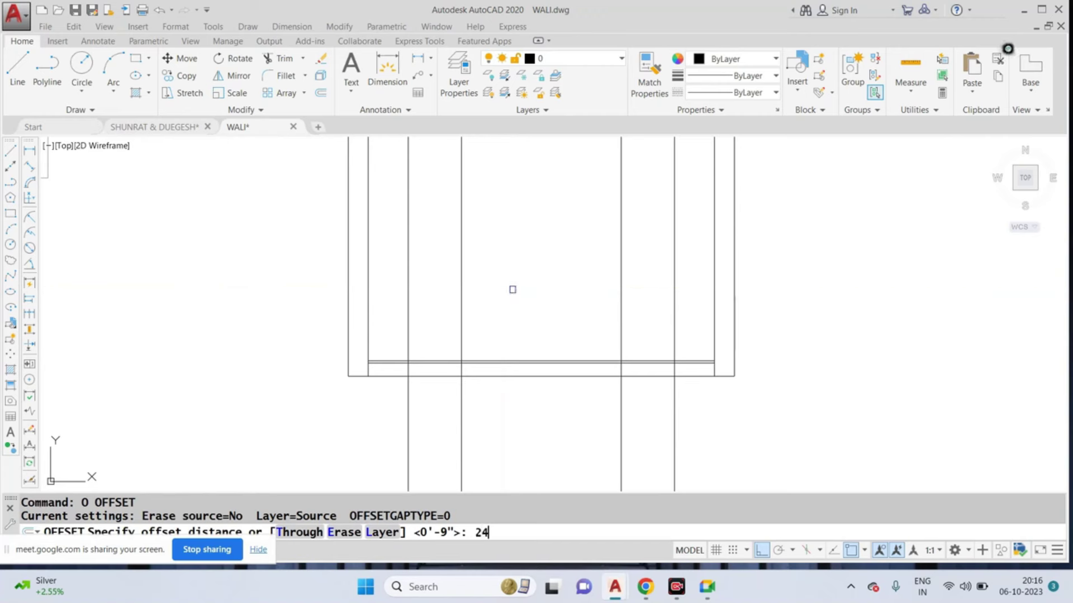
Step: Offset the elevation's floor line 16" upward to mark the side table's height
{"action": "key", "text": "Return"}
{"action": "scroll", "coordinate": [525, 356], "scroll_direction": "up", "scroll_amount": 4}
{"action": "left_click", "coordinate": [525, 359]}
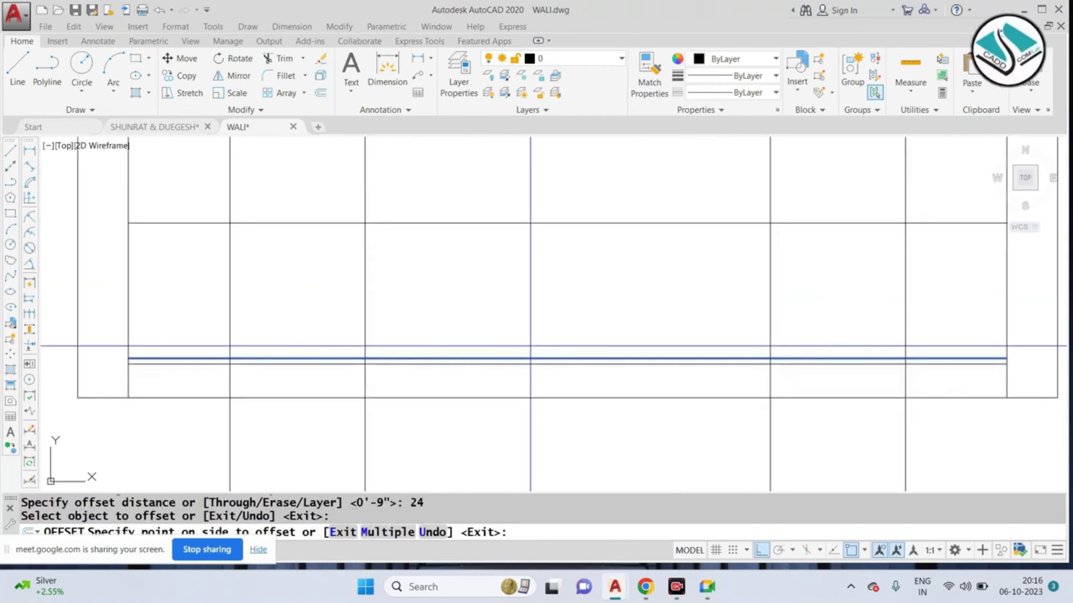
{"action": "key", "text": "Escape"}
{"action": "type", "text": "o"}
{"action": "key", "text": "Return"}
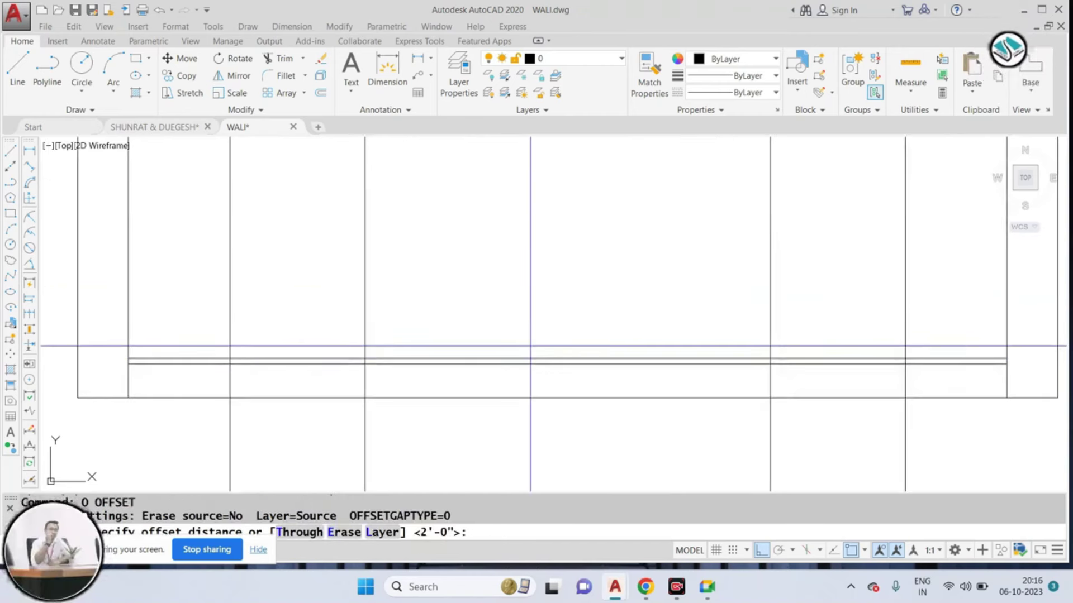
{"action": "type", "text": "1"}
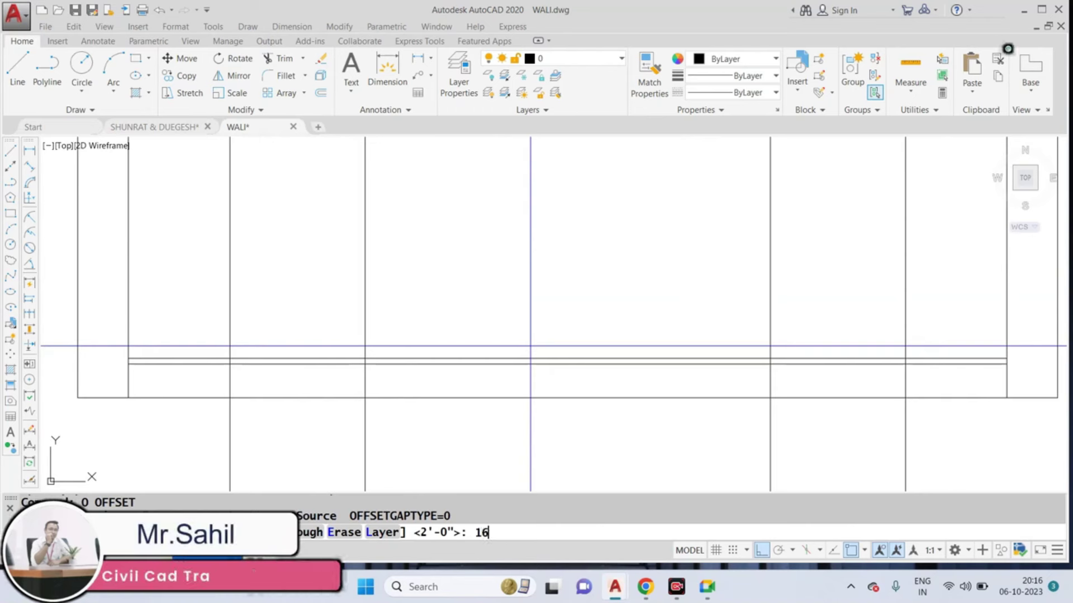
{"action": "key", "text": "Return"}
{"action": "left_click", "coordinate": [531, 355]}
{"action": "left_click", "coordinate": [539, 319]}
{"action": "key", "text": "Escape"}
Step: Trim the excess construction lines back to the side table's edges
{"action": "left_click", "coordinate": [238, 237]}
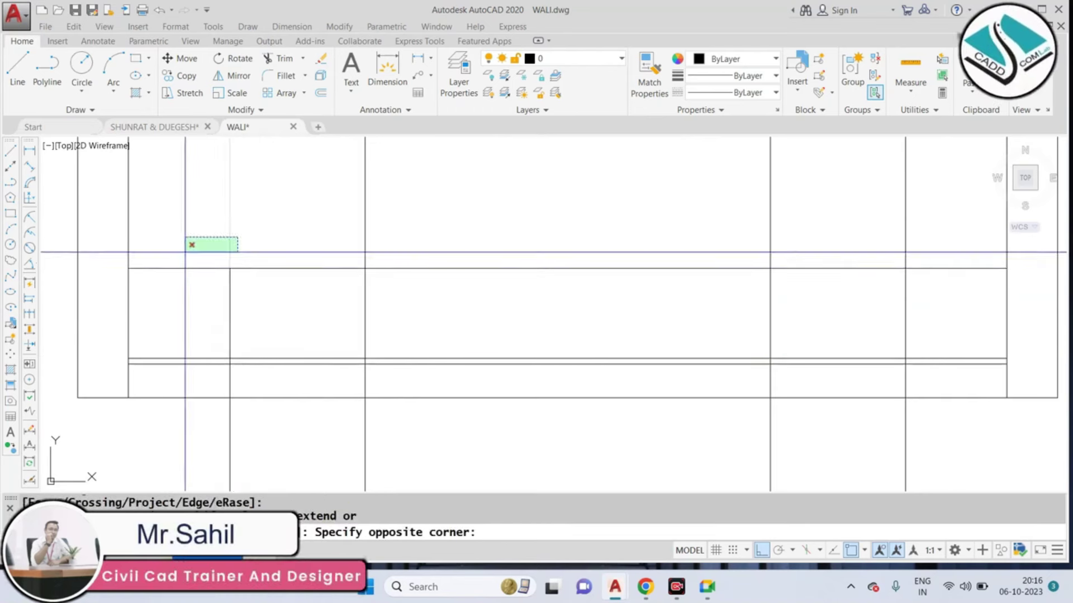
{"action": "left_click", "coordinate": [187, 252]}
{"action": "left_click", "coordinate": [187, 246]}
{"action": "left_click", "coordinate": [167, 328]}
{"action": "left_click", "coordinate": [364, 246]}
{"action": "scroll", "coordinate": [472, 247], "scroll_direction": "up", "scroll_amount": 3}
{"action": "scroll", "coordinate": [484, 352], "scroll_direction": "up", "scroll_amount": 2}
{"action": "left_click", "coordinate": [527, 352]}
{"action": "mouse_move", "coordinate": [427, 342]}
{"action": "middle_mouse_down"}
{"action": "mouse_move", "coordinate": [369, 323]}
{"action": "mouse_move", "coordinate": [397, 330]}
{"action": "middle_mouse_up"}
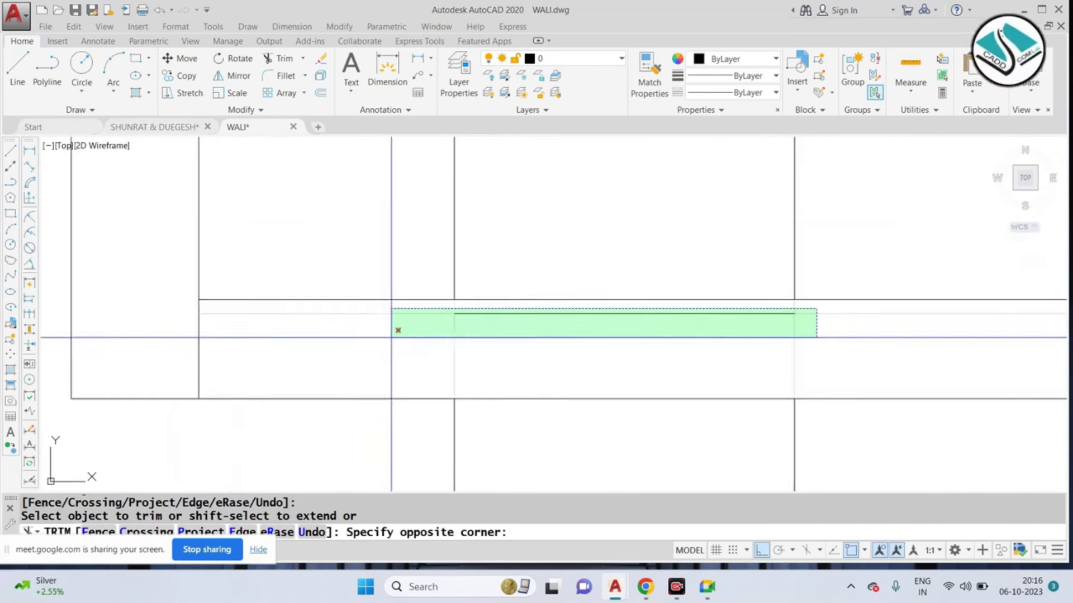
Step: Erase the two leftover vertical construction lines
{"action": "left_click", "coordinate": [427, 297]}
{"action": "scroll", "coordinate": [589, 368], "scroll_direction": "down", "scroll_amount": 2}
{"action": "key", "text": "Escape"}
{"action": "left_click", "coordinate": [589, 368]}
{"action": "left_click", "coordinate": [322, 424]}
{"action": "type", "text": "e"}
{"action": "key", "text": "Return"}
Step: Erase the three remaining stray lines around the table
{"action": "scroll", "coordinate": [640, 318], "scroll_direction": "down", "scroll_amount": 2}
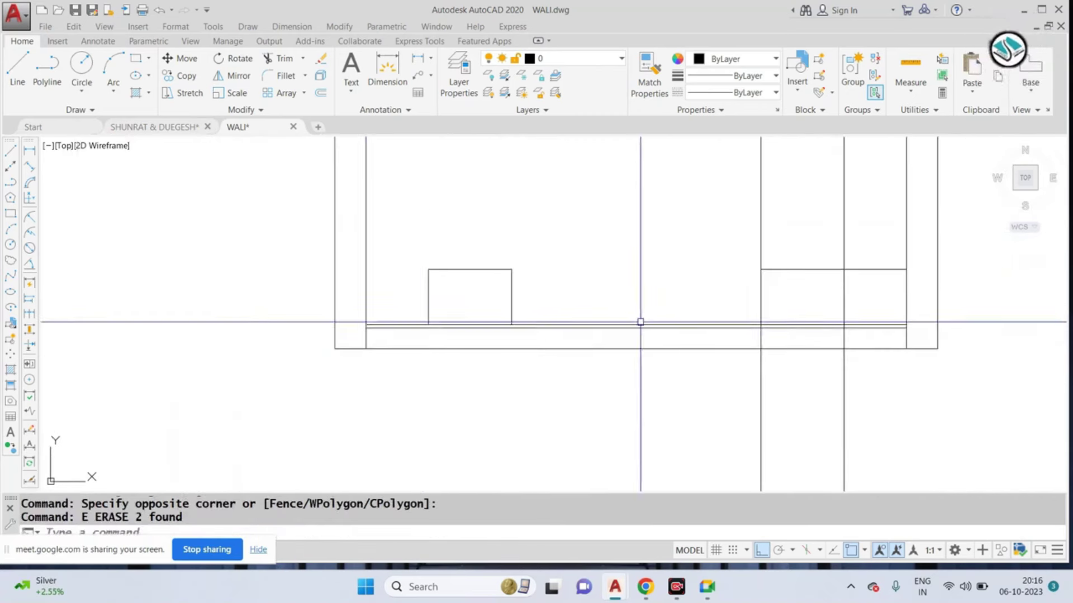
{"action": "scroll", "coordinate": [819, 256], "scroll_direction": "up", "scroll_amount": 2}
{"action": "left_click", "coordinate": [940, 237]}
{"action": "left_click", "coordinate": [628, 294]}
{"action": "type", "text": "e"}
{"action": "key", "text": "Return"}
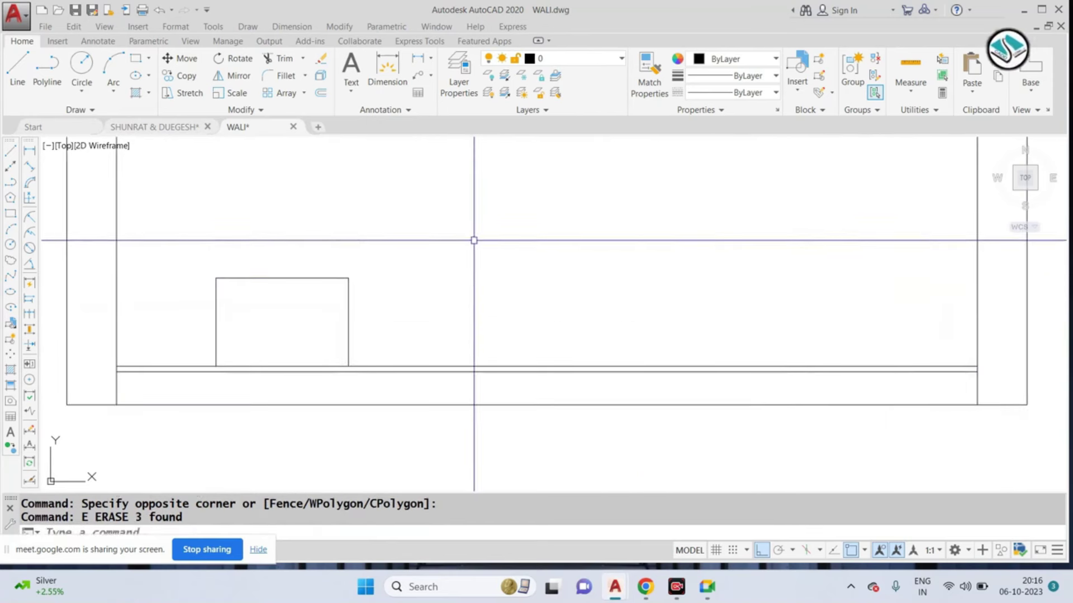
{"action": "left_click", "coordinate": [474, 240]}
{"action": "key", "text": "Escape"}
{"action": "key", "text": "Escape"}
{"action": "key", "text": "Escape"}
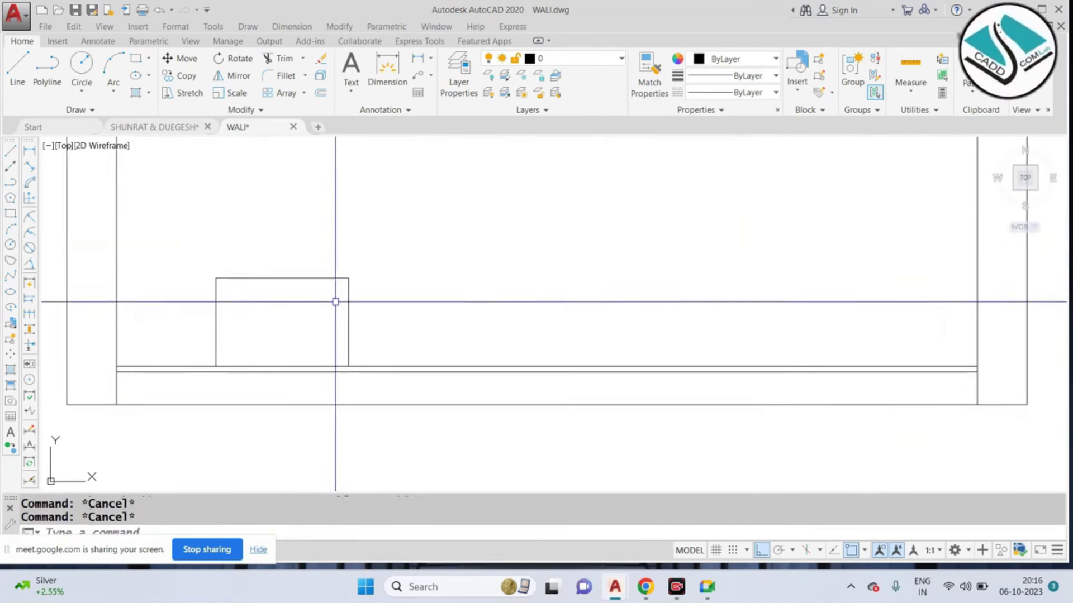
Step: Draw a line closing the side table's bottom edge
{"action": "type", "text": "l"}
{"action": "key", "text": "Return"}
{"action": "scroll", "coordinate": [231, 337], "scroll_direction": "up", "scroll_amount": 2}
{"action": "left_click", "coordinate": [207, 383]}
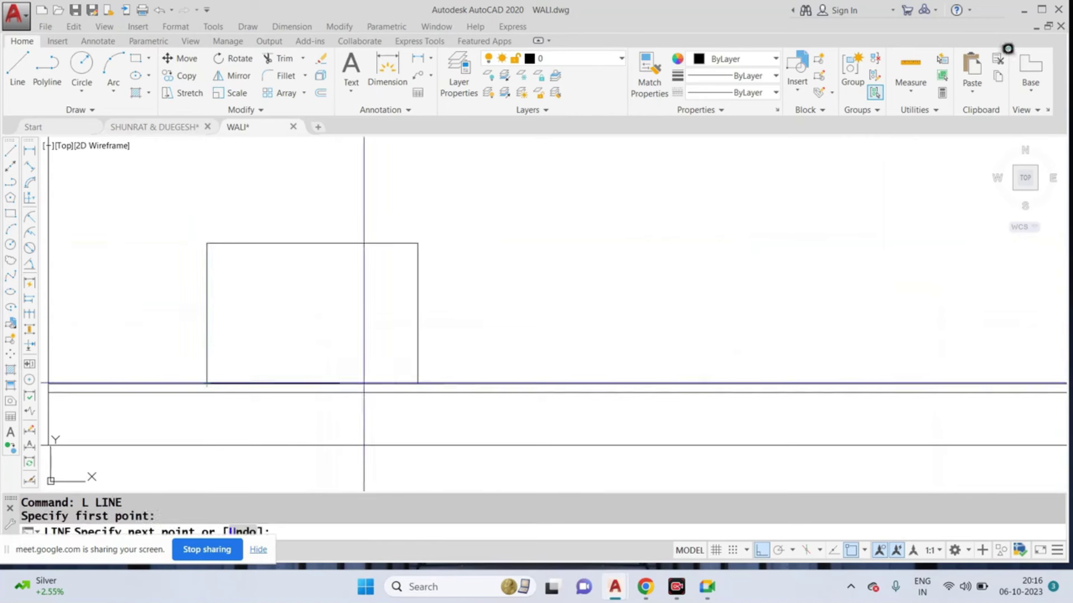
{"action": "left_click", "coordinate": [418, 383]}
{"action": "key", "text": "Escape"}
{"action": "scroll", "coordinate": [503, 336], "scroll_direction": "down", "scroll_amount": 2}
Step: Colour the side table rectangle dark blue (34,52,110)
{"action": "left_click", "coordinate": [306, 326]}
{"action": "left_click", "coordinate": [352, 359]}
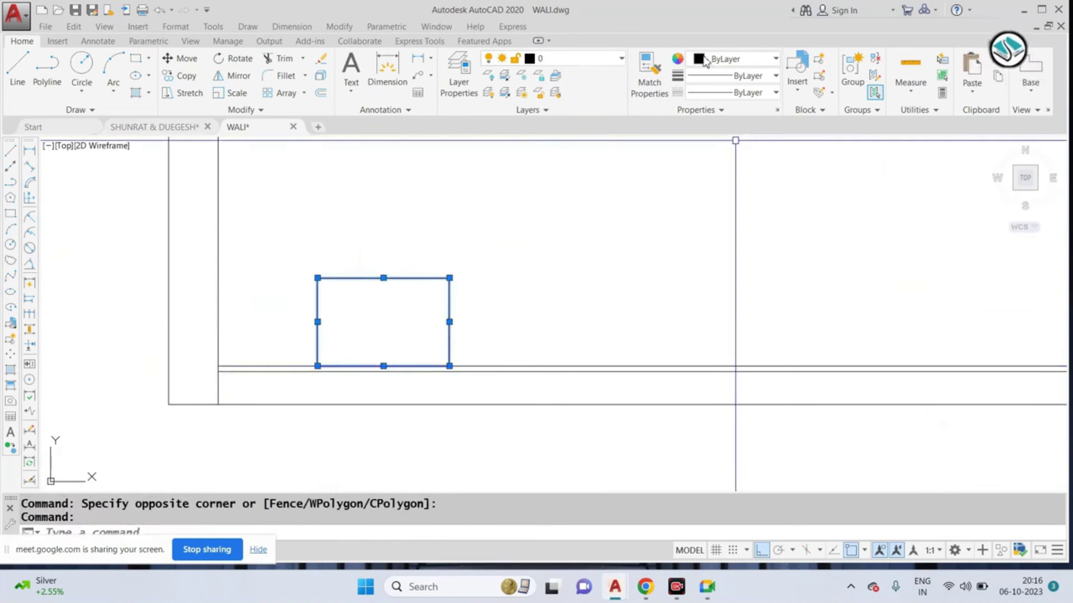
{"action": "left_click", "coordinate": [729, 60]}
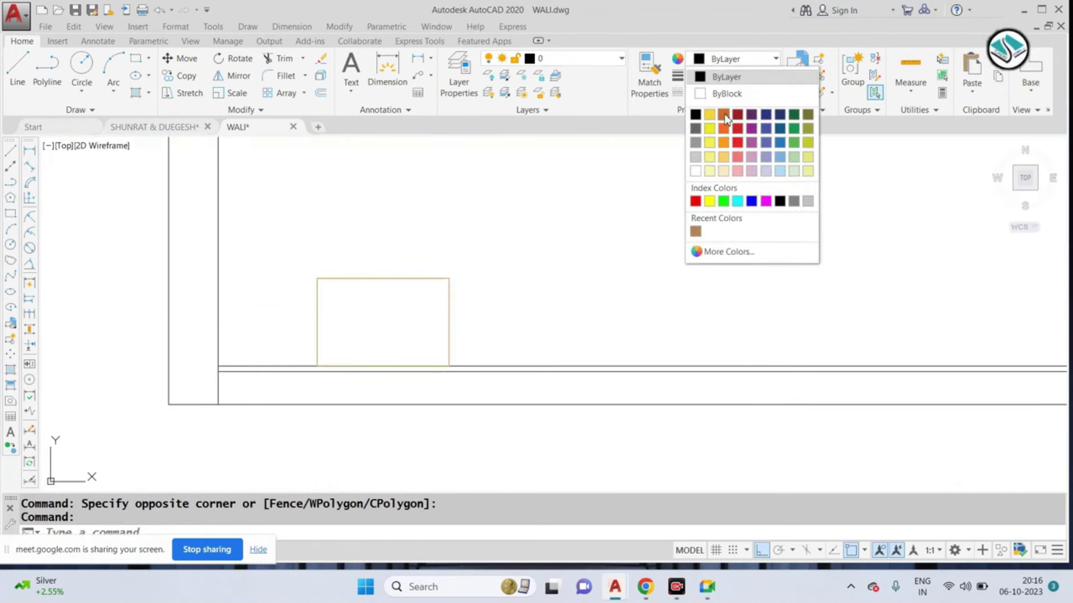
{"action": "left_click", "coordinate": [777, 116]}
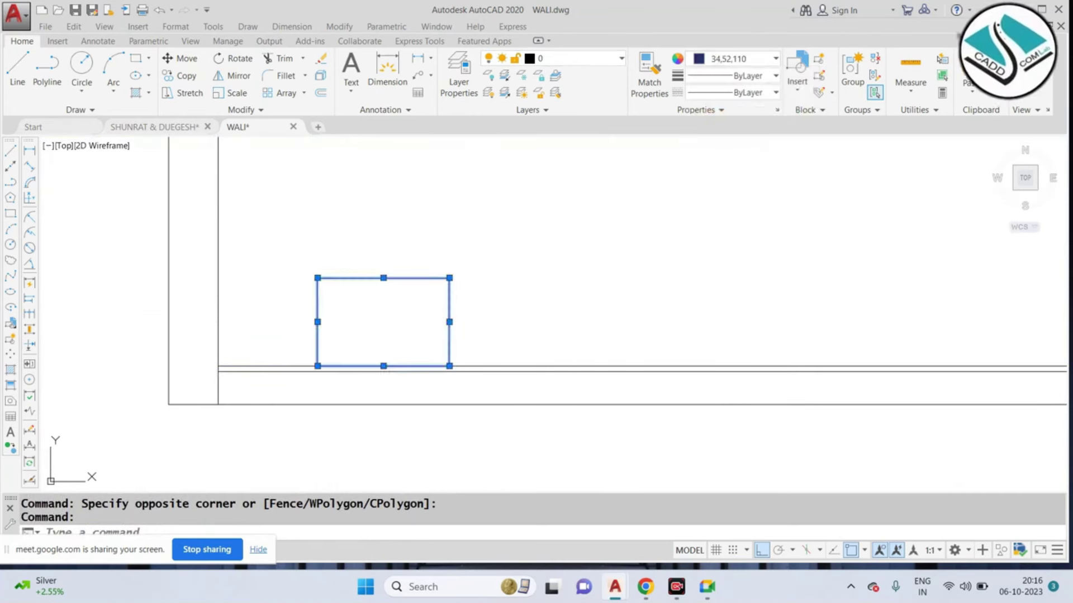
{"action": "key", "text": "Escape"}
Step: Select the bedroom reference photo and start moving it
{"action": "scroll", "coordinate": [599, 223], "scroll_direction": "down", "scroll_amount": 3}
{"action": "scroll", "coordinate": [525, 268], "scroll_direction": "down", "scroll_amount": 2}
{"action": "scroll", "coordinate": [525, 269], "scroll_direction": "down", "scroll_amount": 2}
{"action": "left_click", "coordinate": [762, 208]}
{"action": "left_click", "coordinate": [711, 172]}
{"action": "type", "text": "m"}
{"action": "key", "text": "Return"}
{"action": "left_click", "coordinate": [715, 146]}
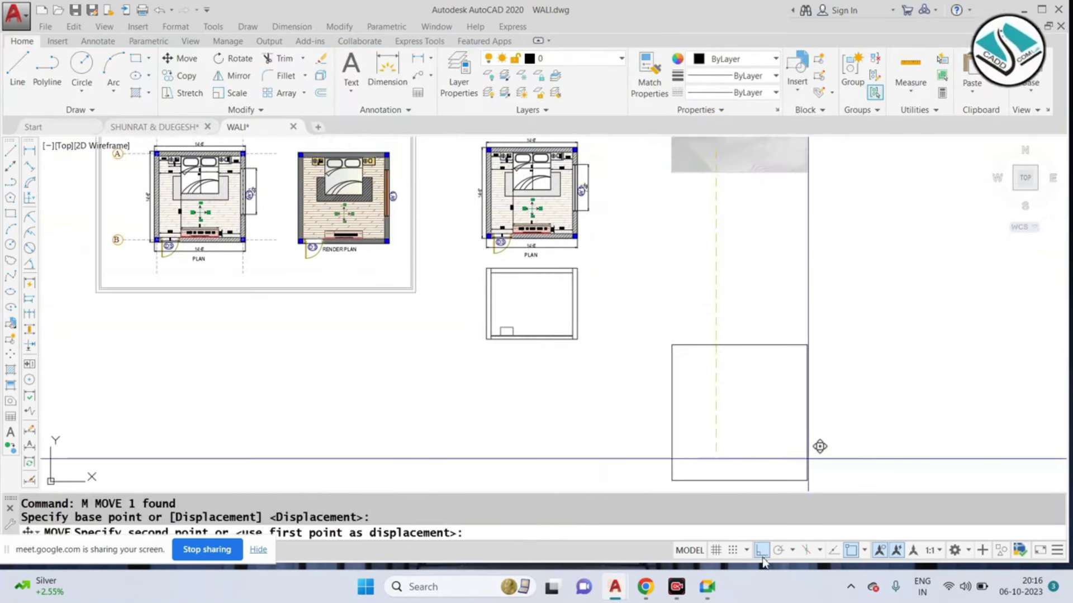
Step: With ortho off, place the bedroom photo beside the elevation drawing
{"action": "left_click", "coordinate": [762, 550]}
{"action": "left_click", "coordinate": [642, 241]}
{"action": "scroll", "coordinate": [549, 319], "scroll_direction": "up", "scroll_amount": 5}
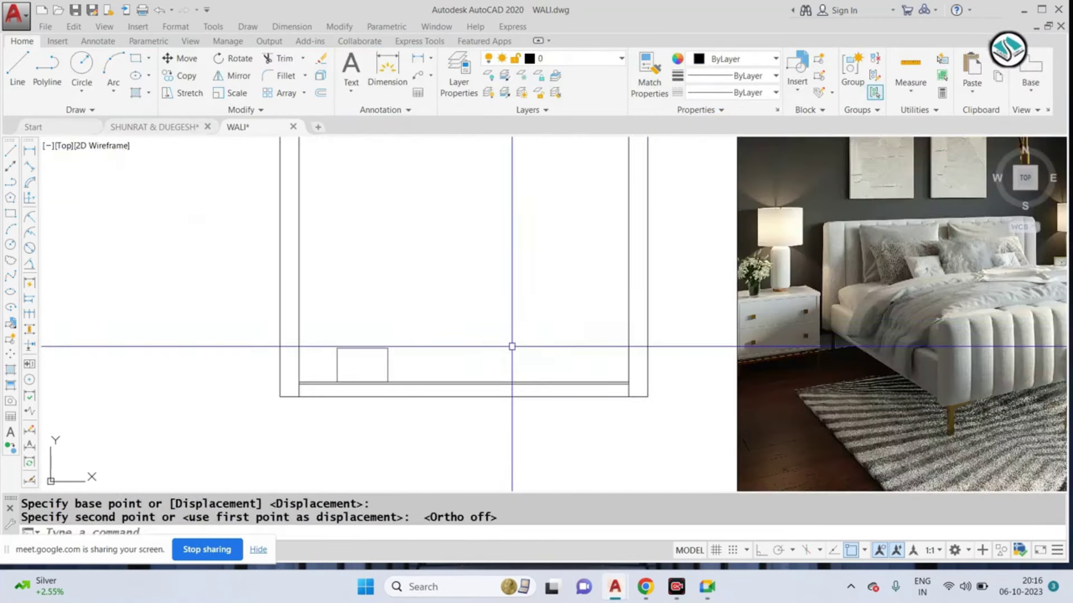
{"action": "scroll", "coordinate": [511, 346], "scroll_direction": "up", "scroll_amount": 3}
{"action": "scroll", "coordinate": [670, 313], "scroll_direction": "up", "scroll_amount": 2}
{"action": "scroll", "coordinate": [814, 299], "scroll_direction": "down", "scroll_amount": 1}
{"action": "scroll", "coordinate": [814, 252], "scroll_direction": "up", "scroll_amount": 3}
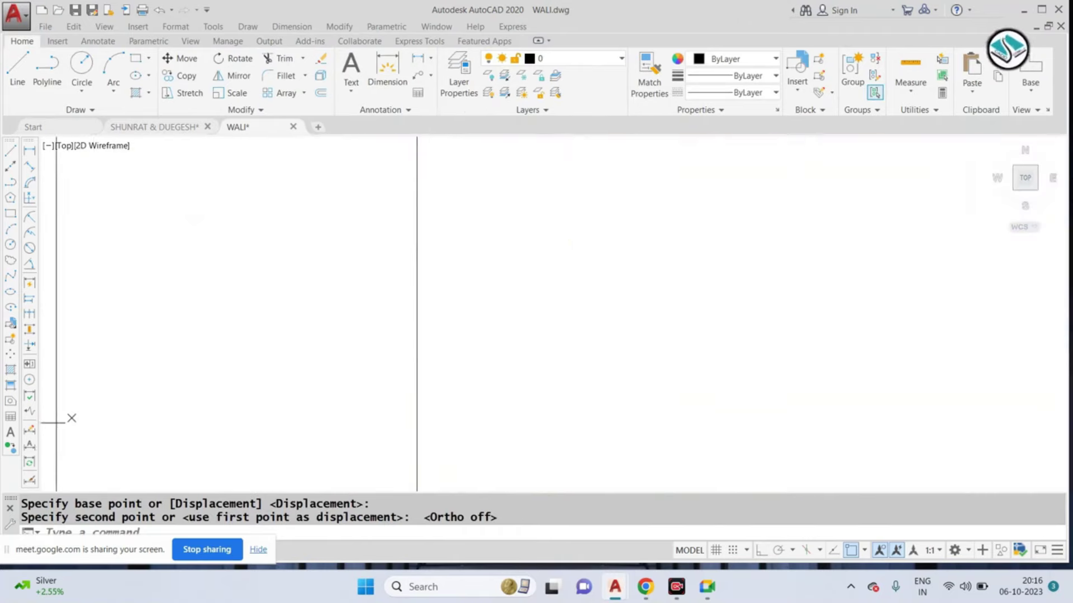
{"action": "scroll", "coordinate": [737, 230], "scroll_direction": "down", "scroll_amount": 3}
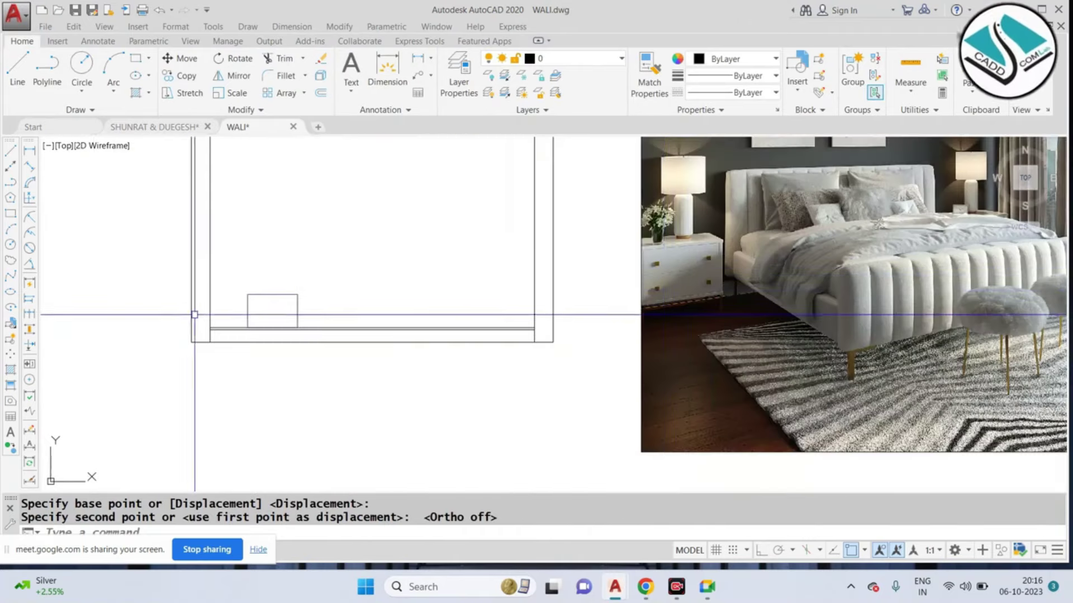
{"action": "scroll", "coordinate": [210, 316], "scroll_direction": "up", "scroll_amount": 5}
Step: Join the side table box's four lines into one outline
{"action": "key", "text": "Escape"}
{"action": "type", "text": "j"}
{"action": "key", "text": "Return"}
{"action": "left_click", "coordinate": [313, 198]}
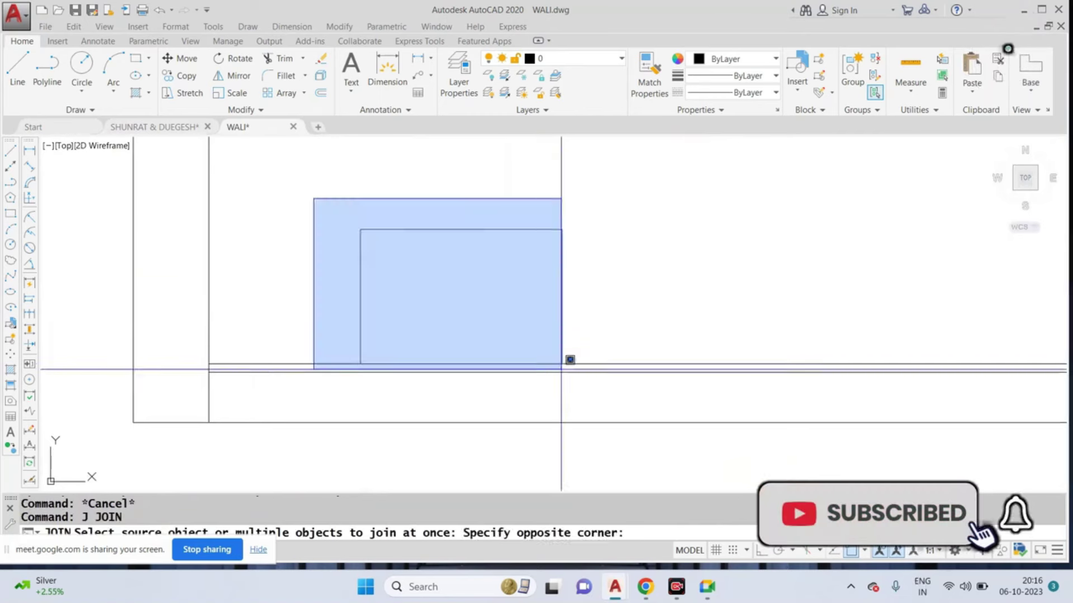
{"action": "left_click", "coordinate": [570, 360]}
{"action": "key", "text": "Return"}
{"action": "key", "text": "Escape"}
Step: Offset the box outline 1 inward to create the frame's inner outline
{"action": "key", "text": "o"}
{"action": "key", "text": "Return"}
{"action": "type", "text": "1"}
{"action": "key", "text": "Return"}
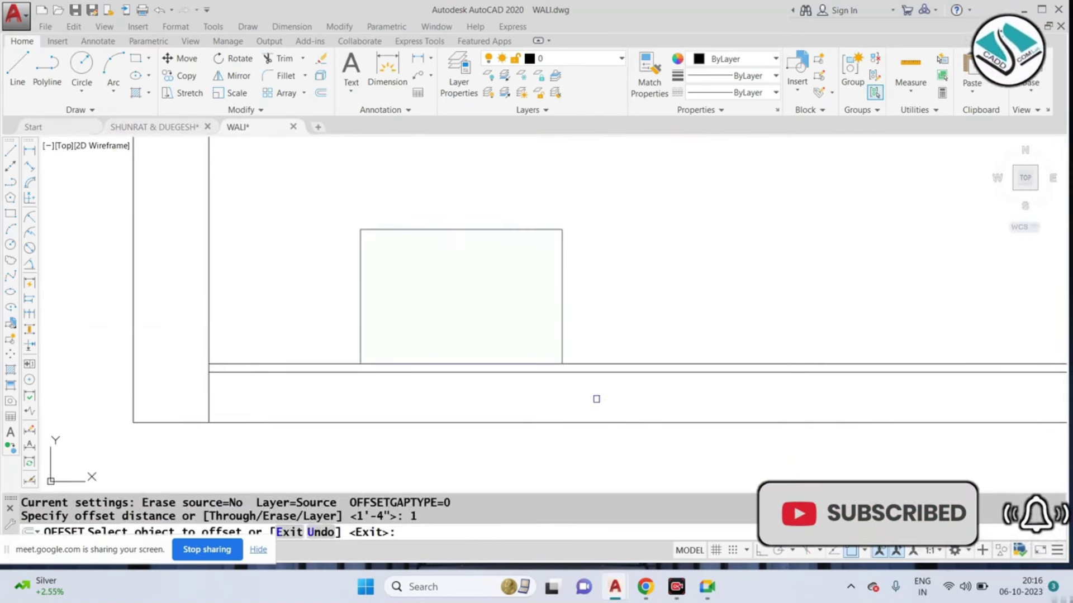
{"action": "left_click", "coordinate": [438, 229]}
{"action": "left_click", "coordinate": [448, 270]}
{"action": "key", "text": "Escape"}
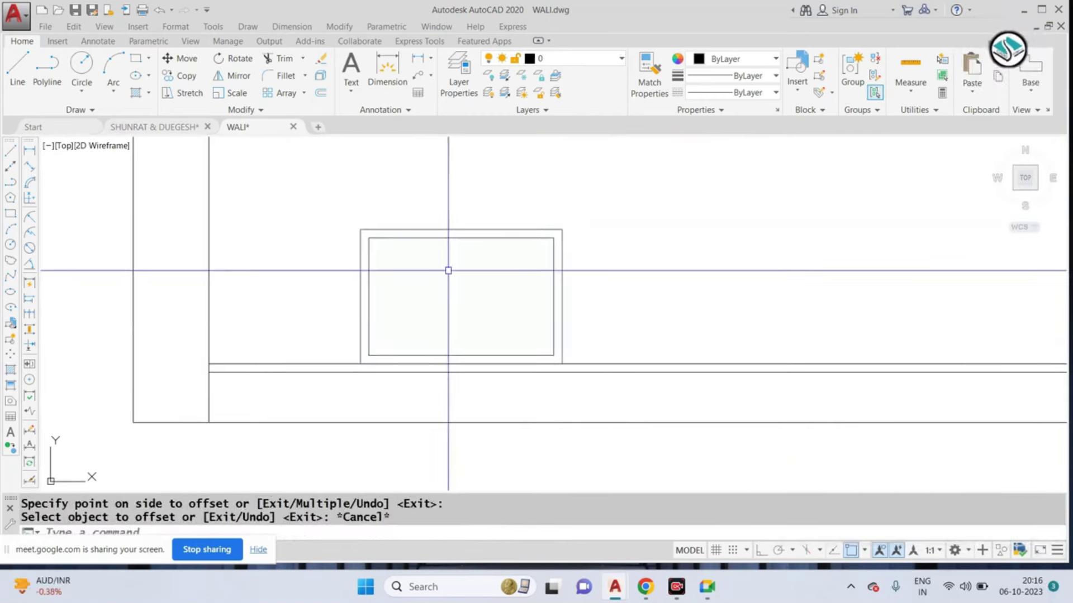
Step: Explode both box outlines into separate lines
{"action": "scroll", "coordinate": [448, 270], "scroll_direction": "up", "scroll_amount": 8}
{"action": "middle_click_drag", "start_coordinate": [676, 212], "coordinate": [687, 212]}
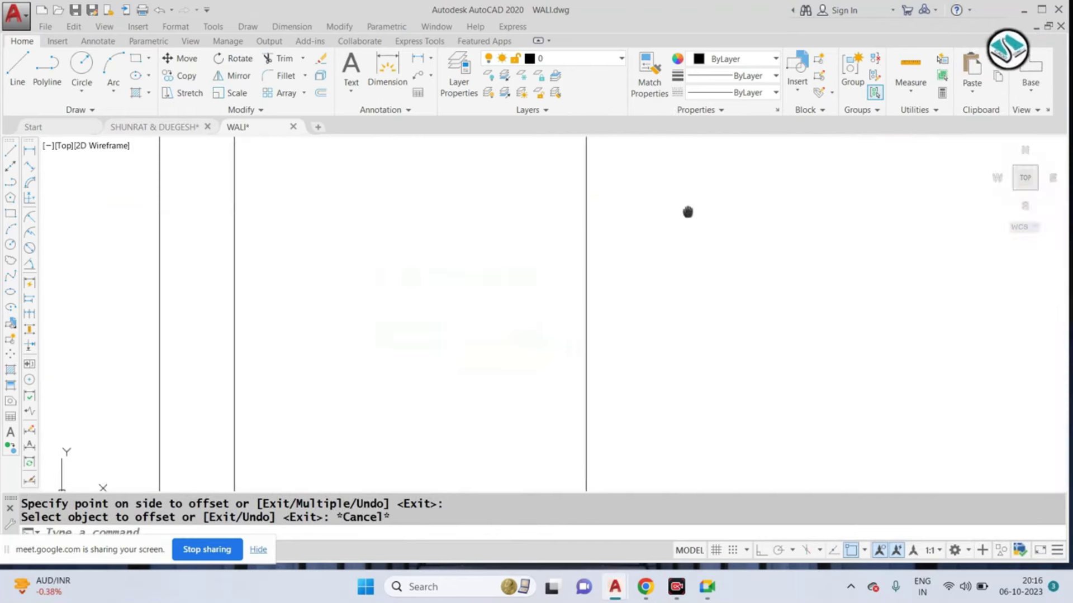
{"action": "scroll", "coordinate": [614, 235], "scroll_direction": "down", "scroll_amount": 5}
{"action": "key", "text": "Escape"}
{"action": "type", "text": "E"}
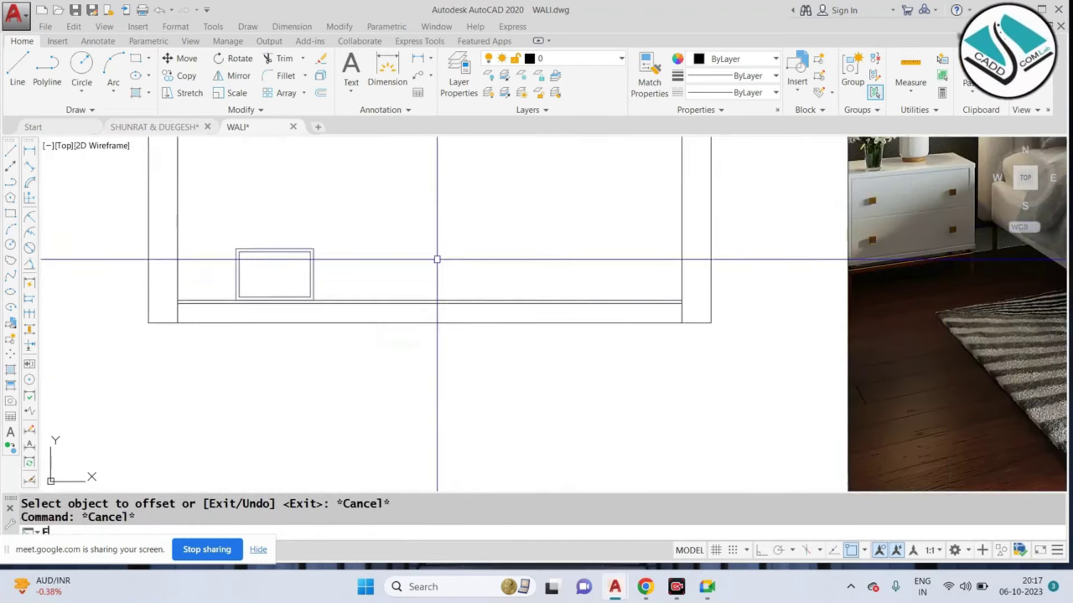
{"action": "type", "text": "x"}
{"action": "key", "text": "Return"}
{"action": "scroll", "coordinate": [245, 265], "scroll_direction": "up", "scroll_amount": 4}
{"action": "key", "text": "Escape"}
{"action": "left_click", "coordinate": [388, 204]}
{"action": "key", "text": "Return"}
Step: Try extending the inner box lines out to the outer outline
{"action": "type", "text": "ex"}
{"action": "key", "text": "Return"}
{"action": "scroll", "coordinate": [254, 257], "scroll_direction": "up", "scroll_amount": 4}
{"action": "key", "text": "Return"}
{"action": "left_click", "coordinate": [575, 206]}
{"action": "scroll", "coordinate": [559, 213], "scroll_direction": "down", "scroll_amount": 3}
{"action": "scroll", "coordinate": [434, 323], "scroll_direction": "up", "scroll_amount": 3}
{"action": "left_click", "coordinate": [846, 315]}
{"action": "scroll", "coordinate": [570, 327], "scroll_direction": "down", "scroll_amount": 3}
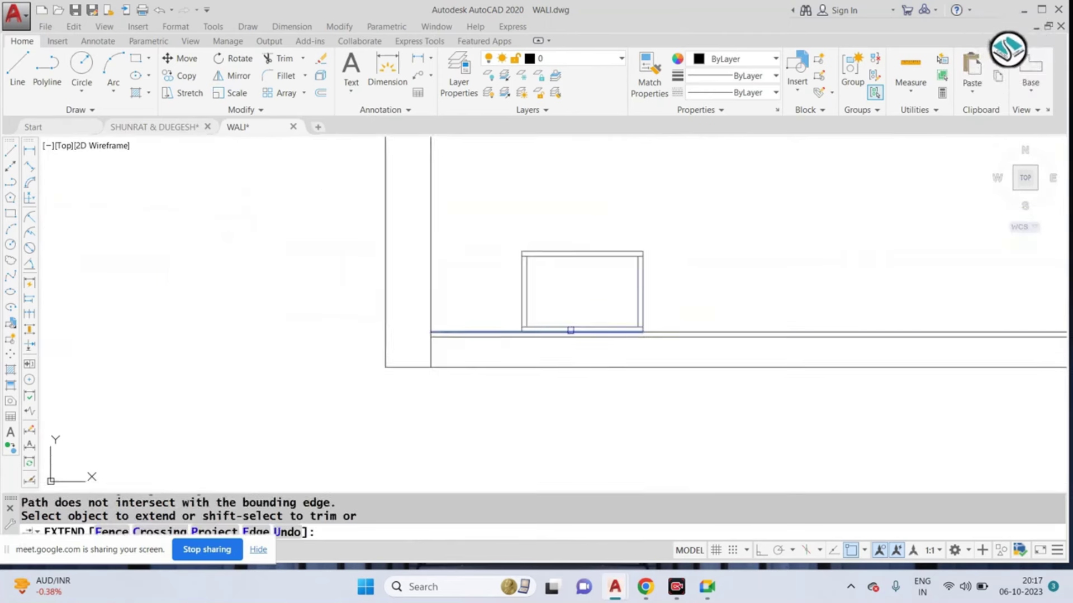
{"action": "key", "text": "Escape"}
{"action": "scroll", "coordinate": [964, 216], "scroll_direction": "down", "scroll_amount": 1}
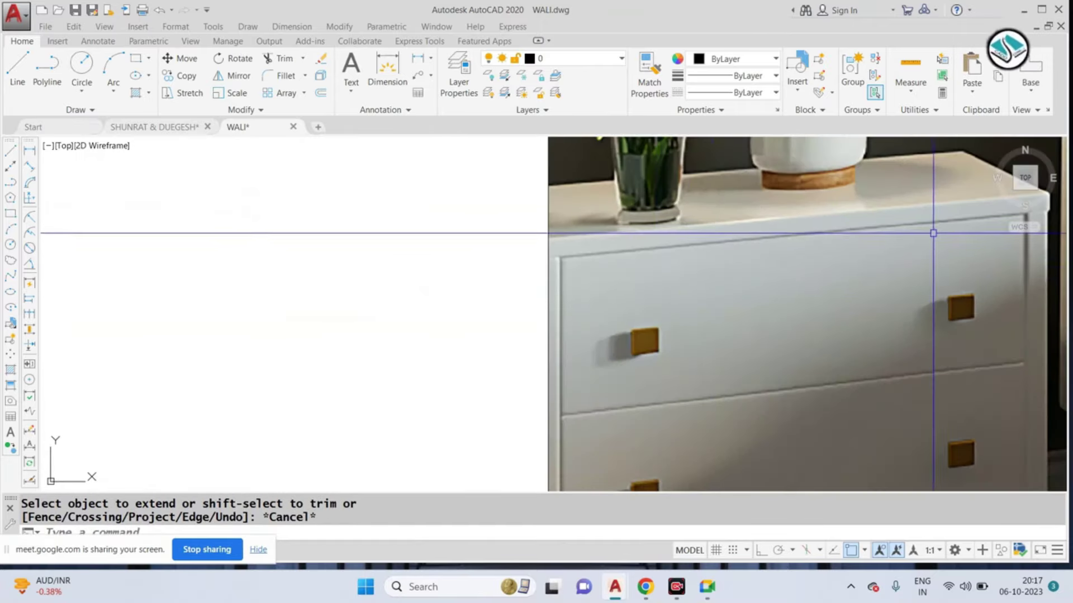
{"action": "scroll", "coordinate": [884, 240], "scroll_direction": "down", "scroll_amount": 1}
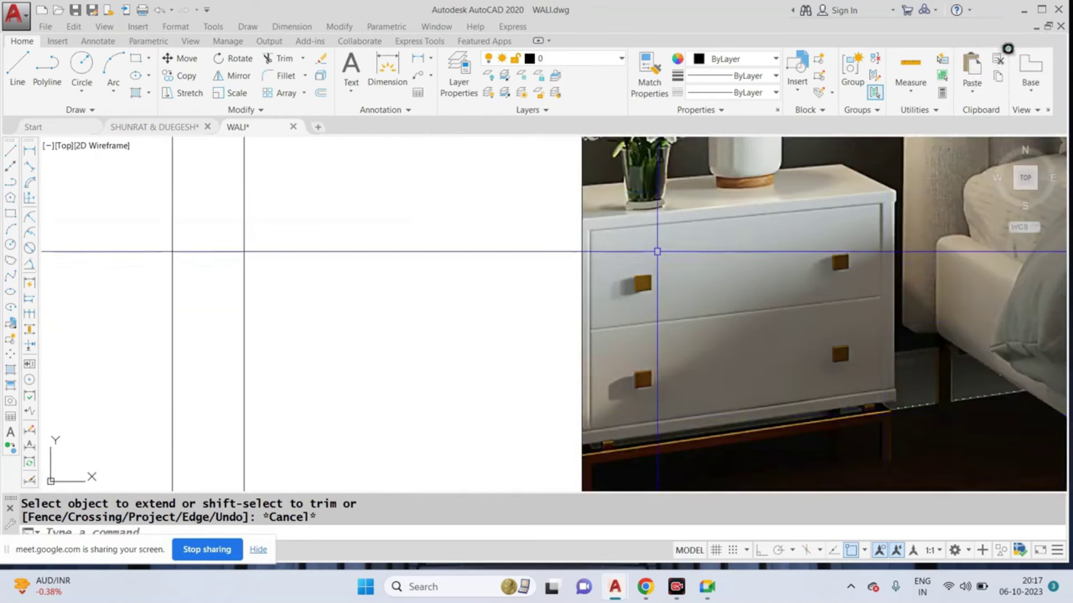
{"action": "scroll", "coordinate": [565, 313], "scroll_direction": "up", "scroll_amount": 1}
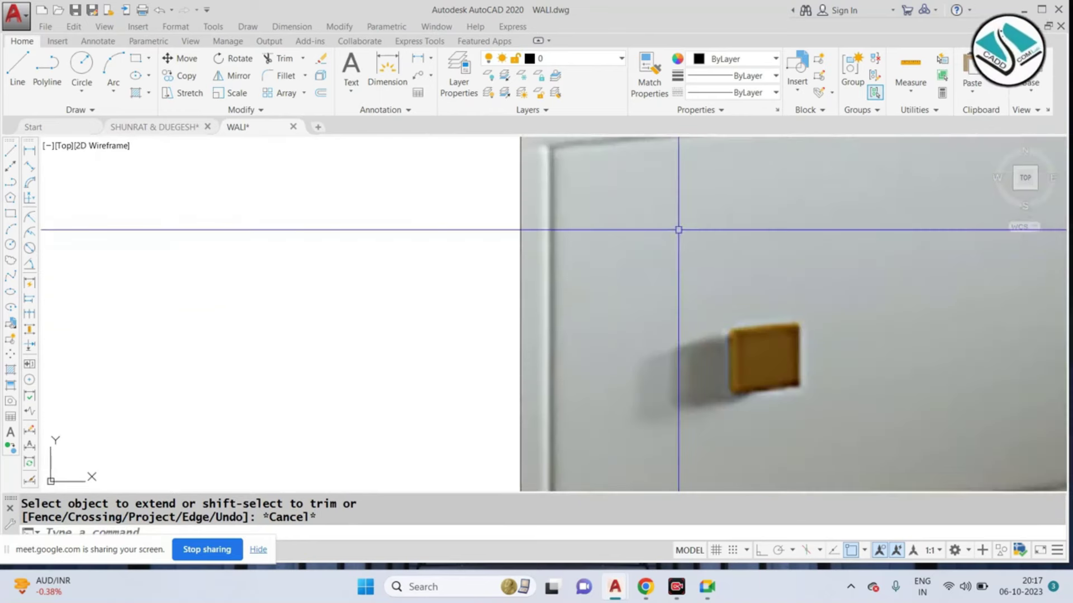
Step: Draw a horizontal divider line across the middle of the side table front
{"action": "scroll", "coordinate": [677, 227], "scroll_direction": "down", "scroll_amount": 3}
{"action": "scroll", "coordinate": [687, 271], "scroll_direction": "down", "scroll_amount": 2}
{"action": "scroll", "coordinate": [581, 294], "scroll_direction": "up", "scroll_amount": 4}
{"action": "scroll", "coordinate": [575, 293], "scroll_direction": "up", "scroll_amount": 3}
{"action": "key", "text": "Escape"}
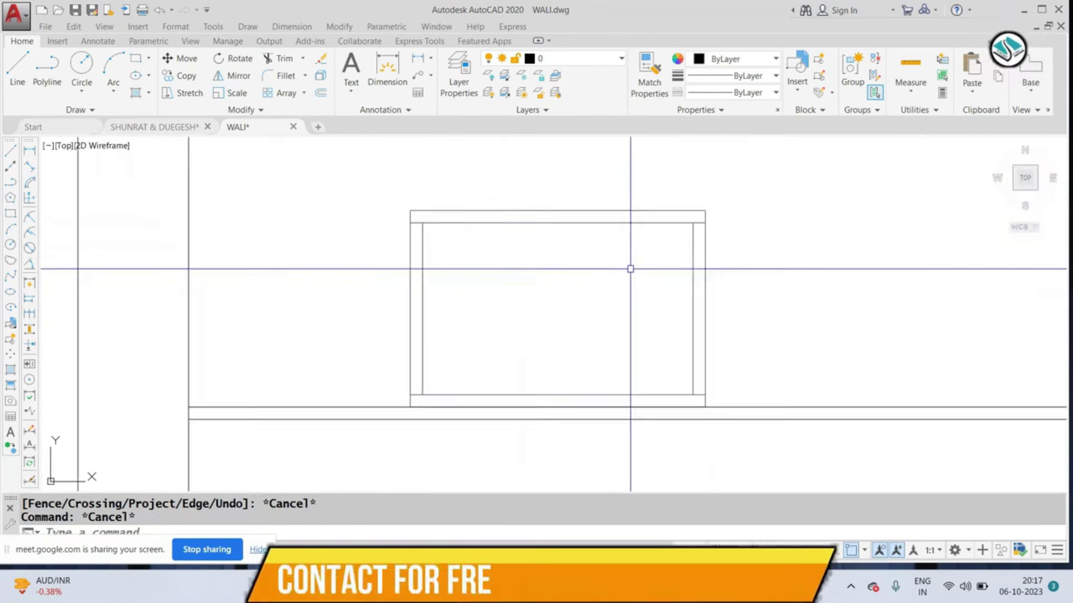
{"action": "type", "text": "L"}
{"action": "key", "text": "Return"}
{"action": "left_click", "coordinate": [423, 309]}
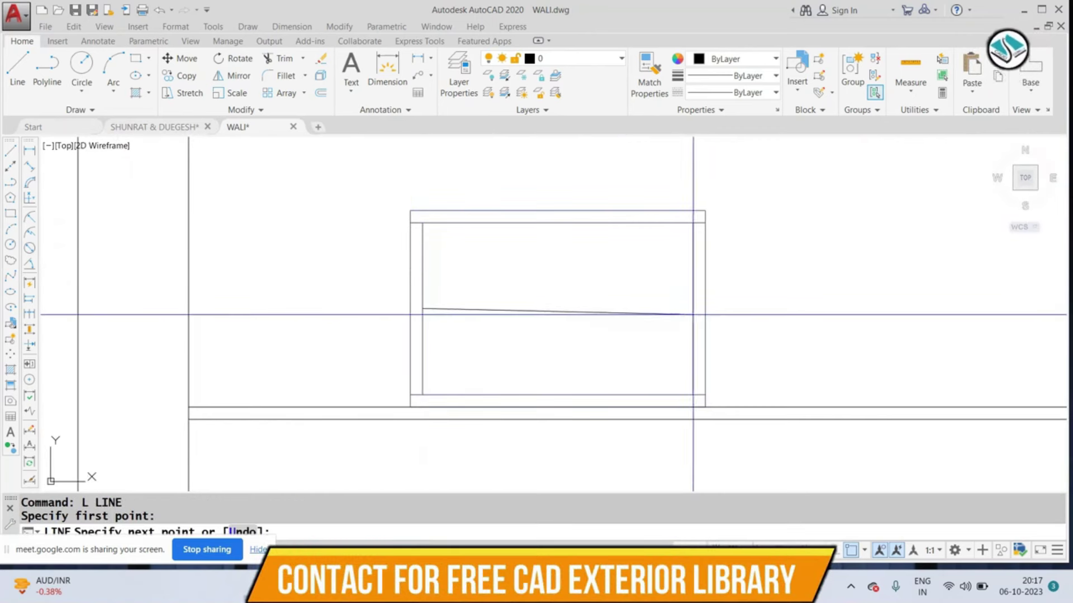
{"action": "left_click", "coordinate": [692, 308]}
{"action": "key", "text": "Escape"}
Step: Try a 0.5 offset copy of the divider above it, then undo it
{"action": "type", "text": "O"}
{"action": "key", "text": "Return"}
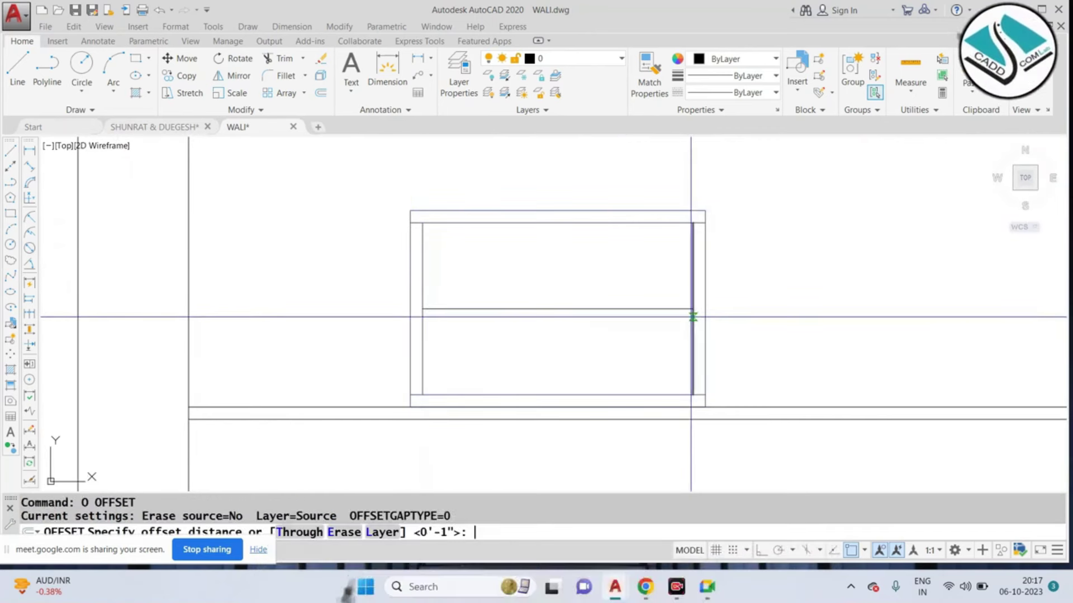
{"action": "key", "text": "Return"}
{"action": "scroll", "coordinate": [425, 307], "scroll_direction": "up", "scroll_amount": 3}
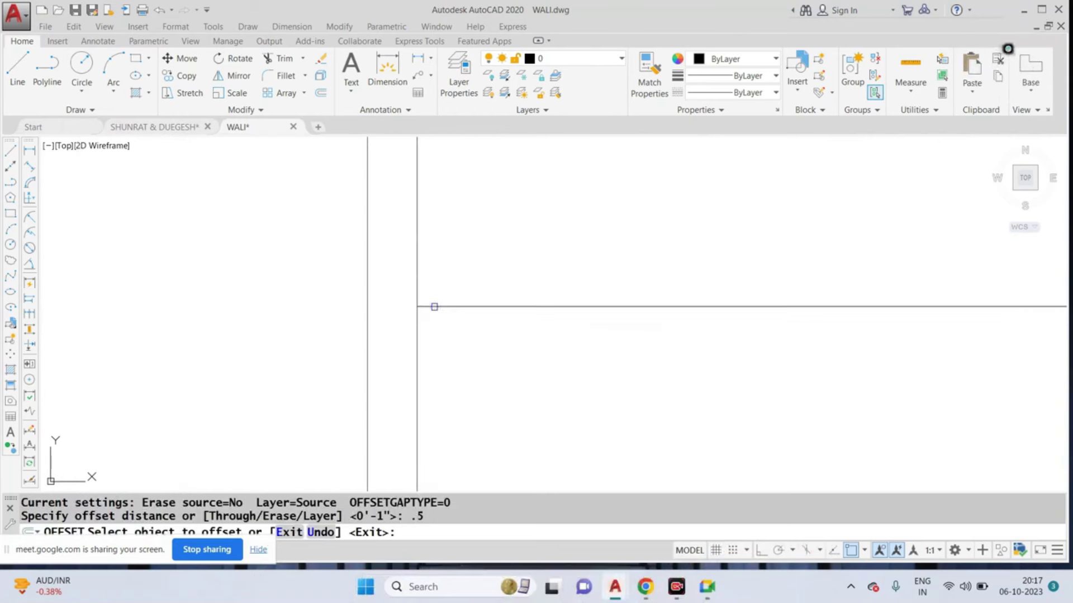
{"action": "left_click", "coordinate": [434, 306]}
{"action": "left_click", "coordinate": [445, 289]}
{"action": "key", "text": "ctrl+z"}
Step: Offset the divider 0.05 to both sides as trial copies
{"action": "type", "text": "O"}
{"action": "key", "text": "Return"}
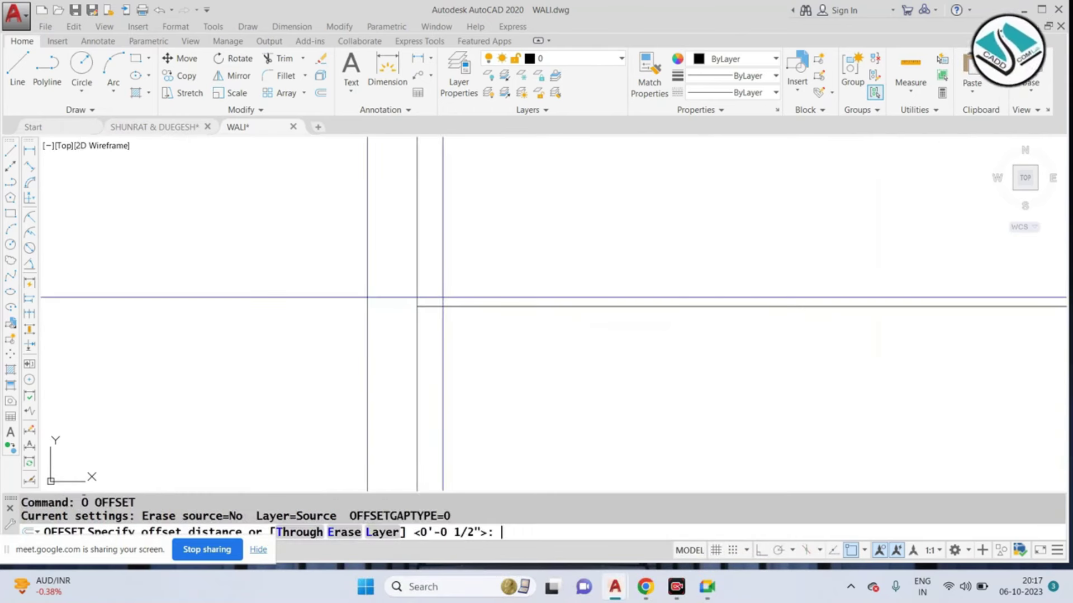
{"action": "type", "text": "5"}
{"action": "key", "text": "Return"}
{"action": "left_click", "coordinate": [452, 305]}
{"action": "left_click", "coordinate": [451, 300]}
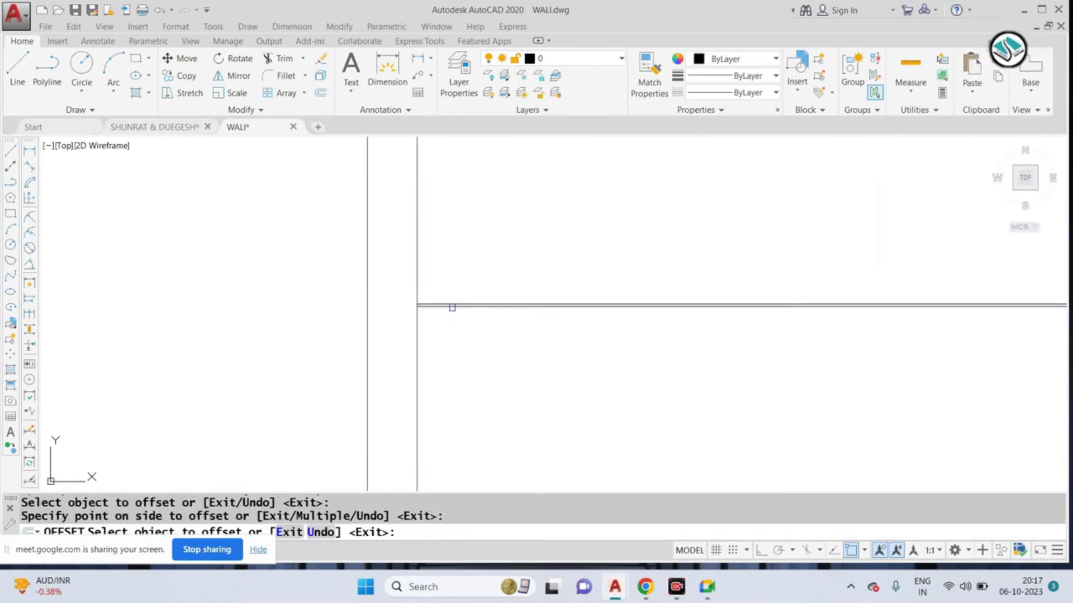
{"action": "left_click", "coordinate": [451, 318]}
{"action": "scroll", "coordinate": [451, 306], "scroll_direction": "up", "scroll_amount": 3}
{"action": "key", "text": "Return"}
Step: Pan near the divider and undo the trial offset lines
{"action": "key", "text": "e"}
{"action": "key", "text": "Return"}
{"action": "scroll", "coordinate": [407, 284], "scroll_direction": "down", "scroll_amount": 3}
{"action": "scroll", "coordinate": [384, 278], "scroll_direction": "up", "scroll_amount": 3}
{"action": "scroll", "coordinate": [461, 268], "scroll_direction": "up", "scroll_amount": 2}
{"action": "left_click", "coordinate": [562, 289]}
{"action": "key", "text": "Escape"}
{"action": "middle_click_drag", "start_coordinate": [658, 321], "coordinate": [552, 281]}
{"action": "key", "text": "ctrl+z"}
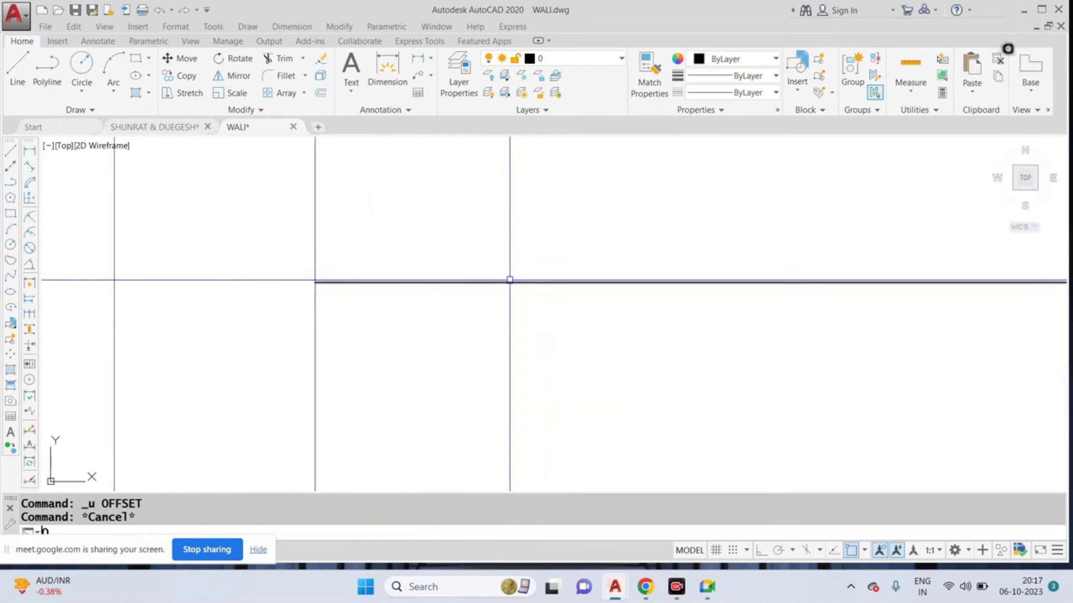
Step: Try a 0.3 offset copy of the divider, then cancel a retry
{"action": "key", "text": "Return"}
{"action": "key", "text": "Return"}
{"action": "left_click", "coordinate": [509, 281]}
{"action": "left_click", "coordinate": [521, 261]}
{"action": "key", "text": "Return"}
{"action": "key", "text": "Return"}
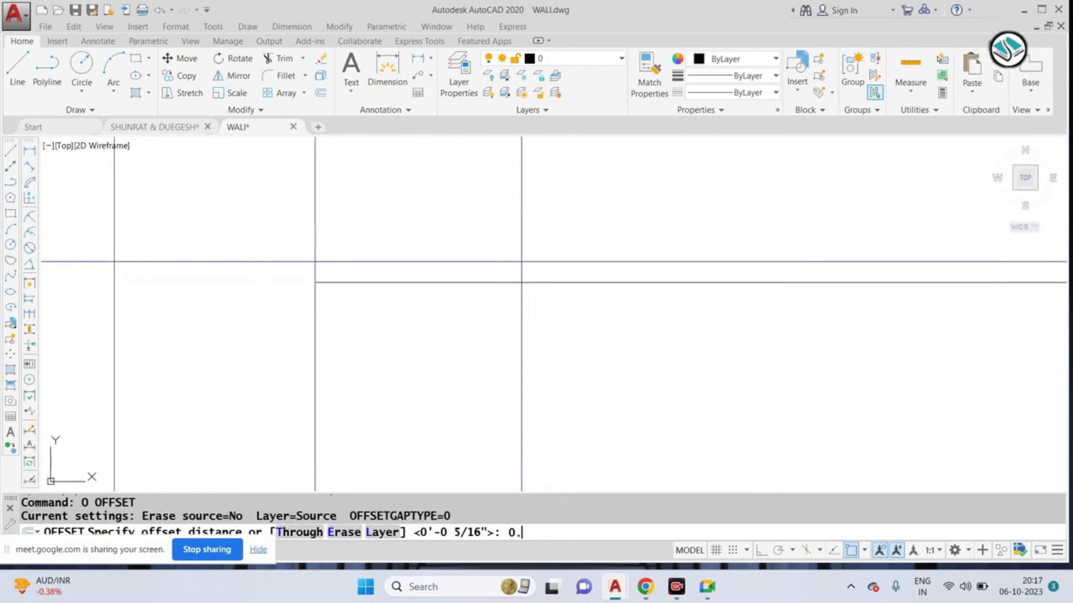
{"action": "type", "text": "6"}
{"action": "key", "text": "Return"}
{"action": "left_click", "coordinate": [516, 285]}
{"action": "key", "text": "Escape"}
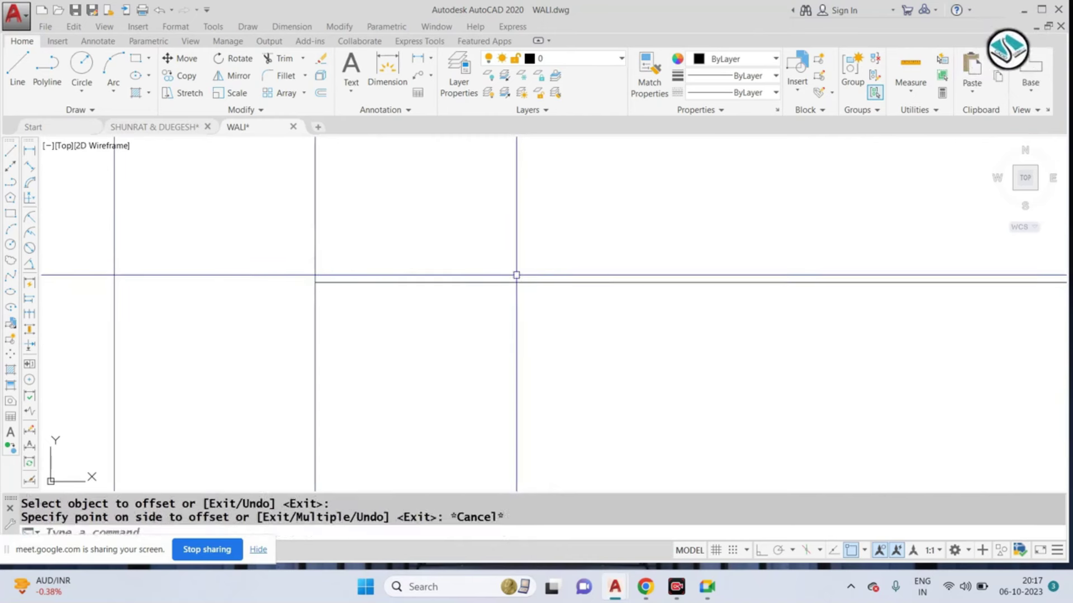
Step: Retry offsetting the divider at 0.06, then cancel it
{"action": "type", "text": "o"}
{"action": "key", "text": "Return"}
{"action": "type", "text": "6"}
{"action": "key", "text": "Return"}
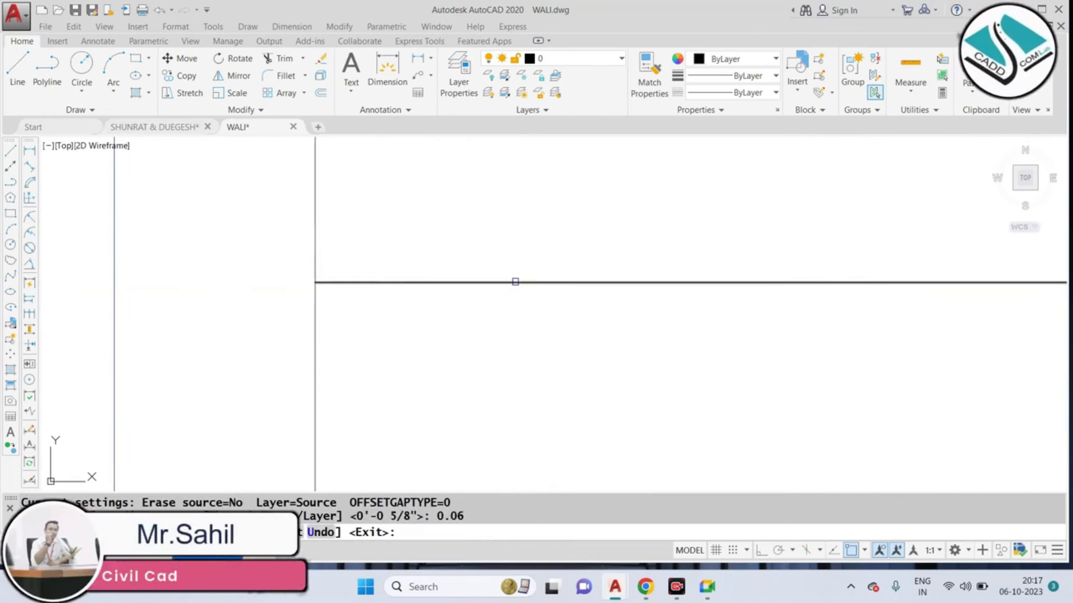
{"action": "left_click", "coordinate": [515, 282]}
{"action": "key", "text": "Escape"}
Step: Offset the divider 0.09 upward to form the thin double divider
{"action": "type", "text": "o"}
{"action": "key", "text": "Return"}
{"action": "type", "text": "0"}
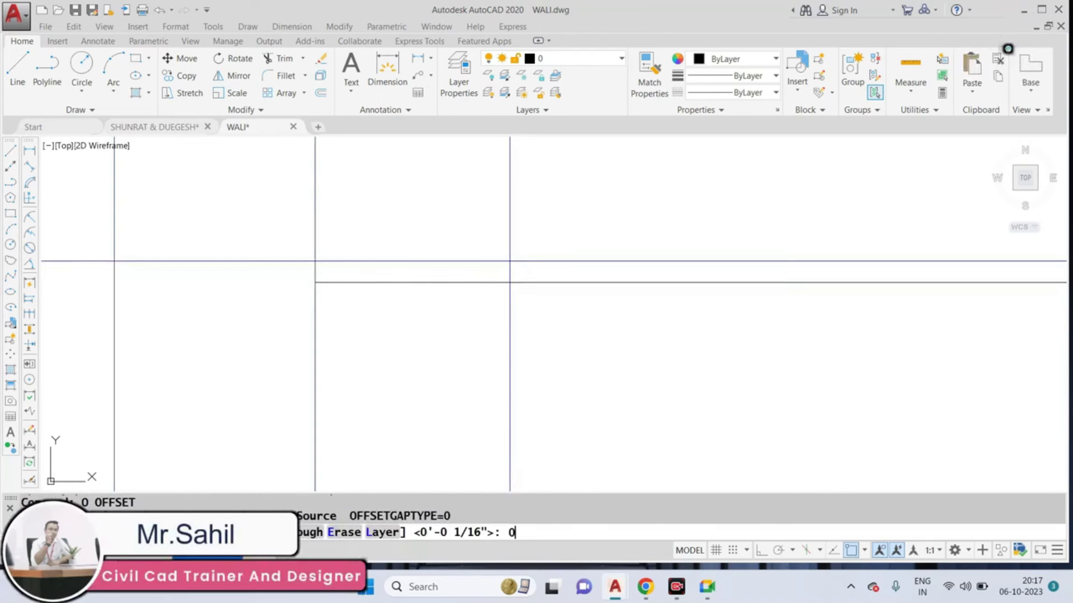
{"action": "key", "text": "Return"}
{"action": "left_click", "coordinate": [507, 282]}
{"action": "left_click", "coordinate": [497, 263]}
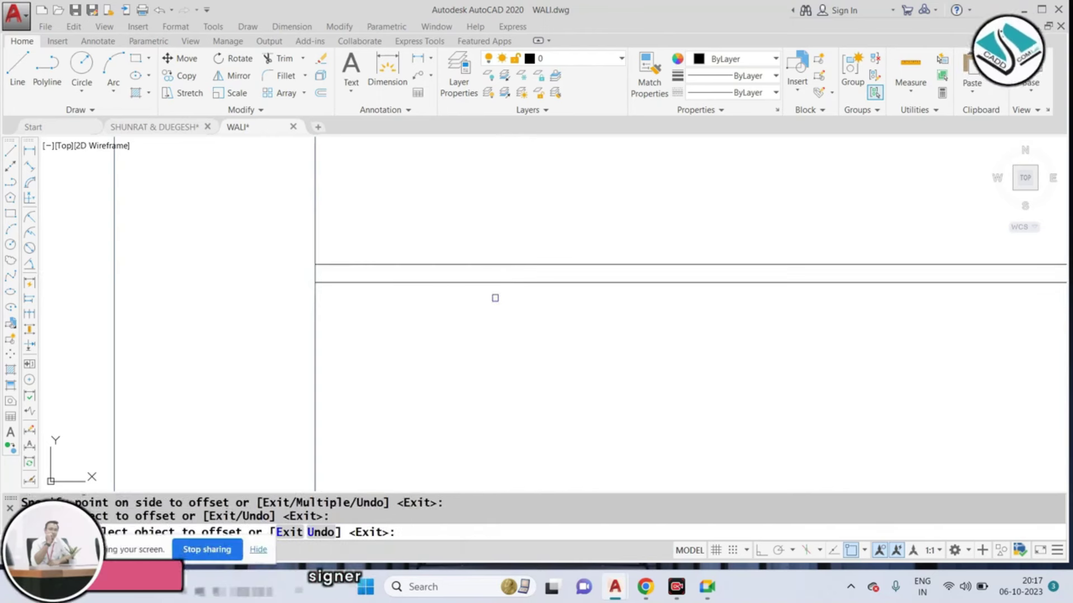
{"action": "key", "text": "Escape"}
Step: Erase the unwanted extra divider line
{"action": "left_click", "coordinate": [495, 288]}
{"action": "scroll", "coordinate": [454, 299], "scroll_direction": "down", "scroll_amount": 4}
{"action": "type", "text": "e"}
{"action": "key", "text": "Return"}
{"action": "key", "text": "Escape"}
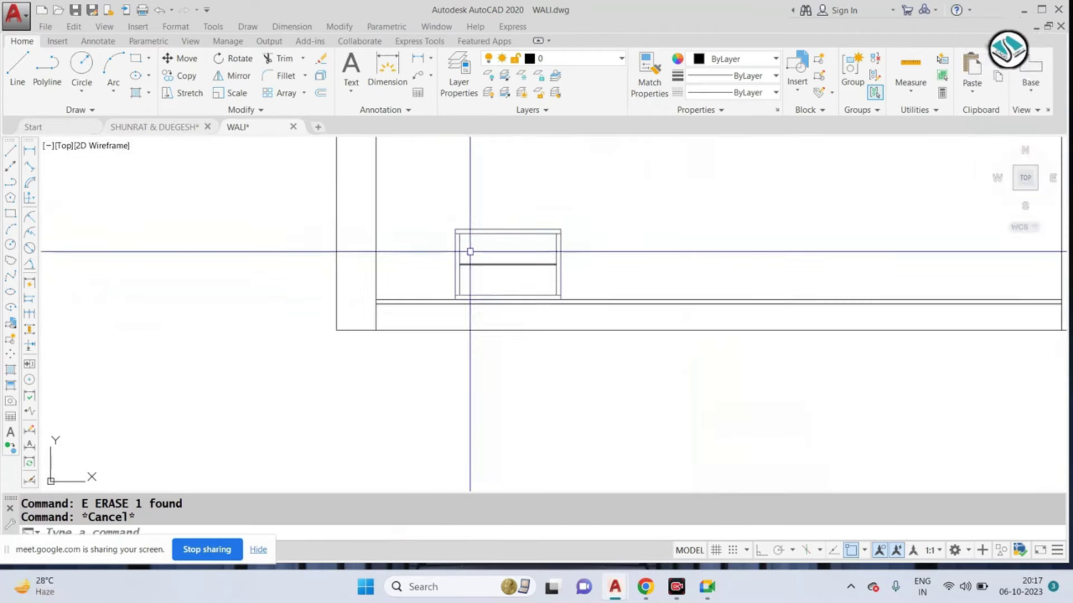
Step: Offset the box's top, left and bottom inner lines 0.09 inward
{"action": "scroll", "coordinate": [470, 252], "scroll_direction": "up", "scroll_amount": 6}
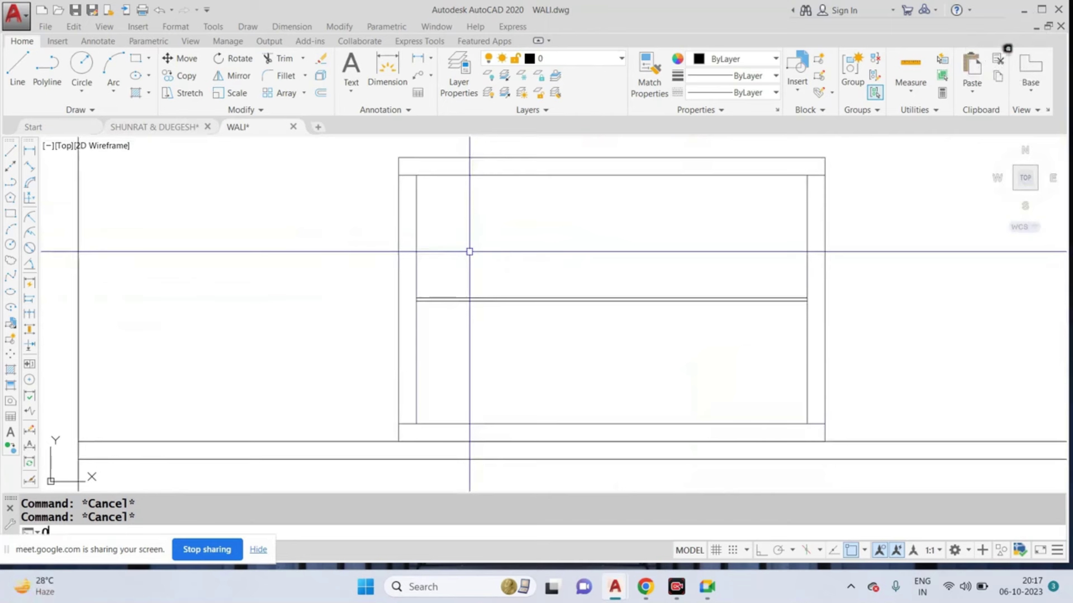
{"action": "key", "text": "Return"}
{"action": "type", "text": "0."}
{"action": "key", "text": "Return"}
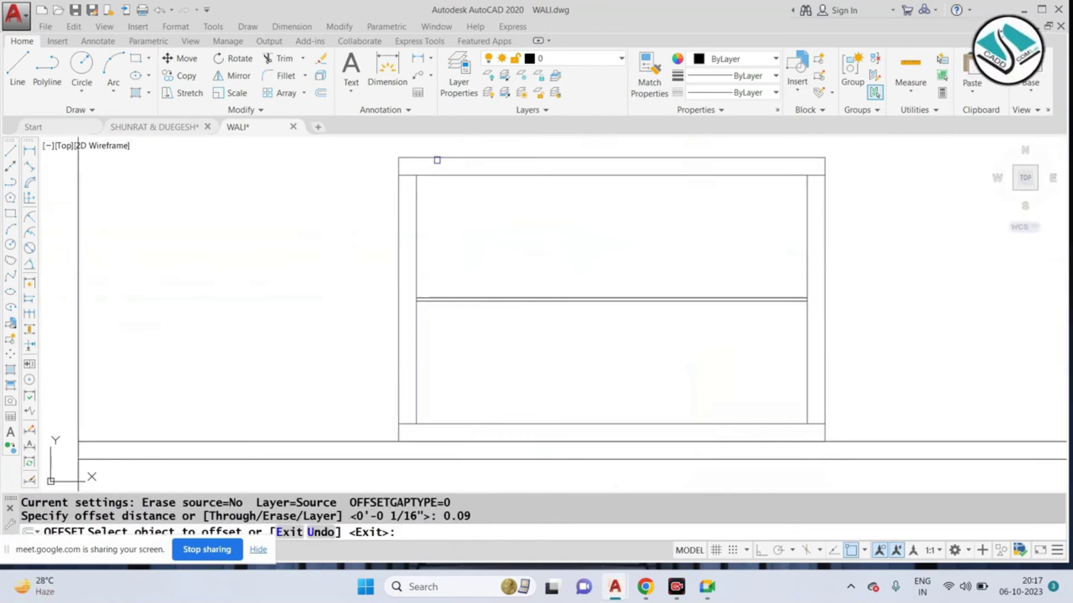
{"action": "left_click", "coordinate": [438, 174]}
{"action": "left_click", "coordinate": [422, 211]}
{"action": "left_click", "coordinate": [416, 229]}
{"action": "left_click", "coordinate": [433, 323]}
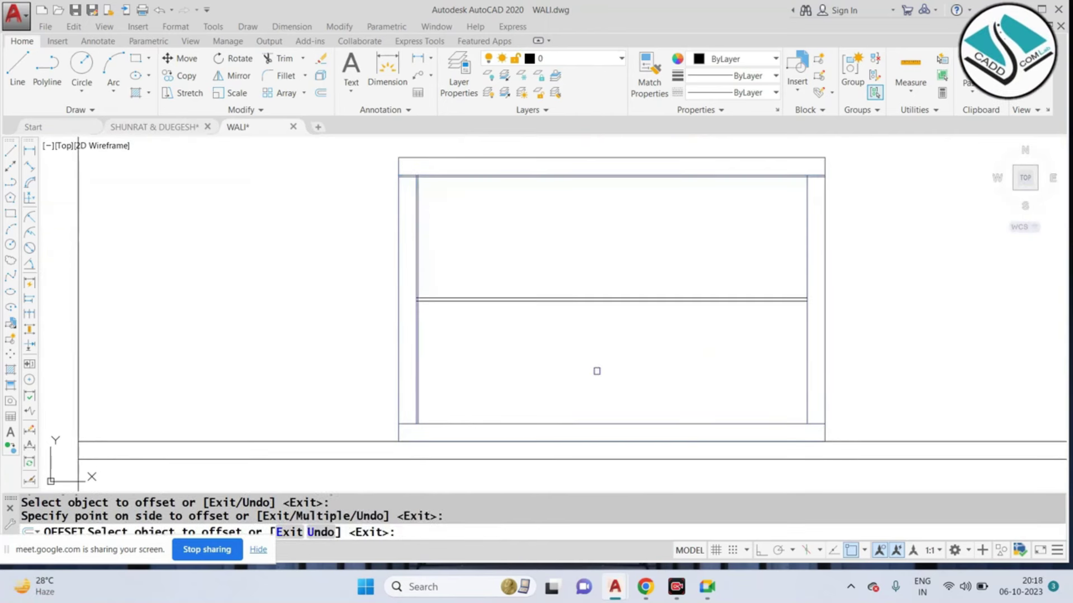
{"action": "left_click", "coordinate": [578, 423]}
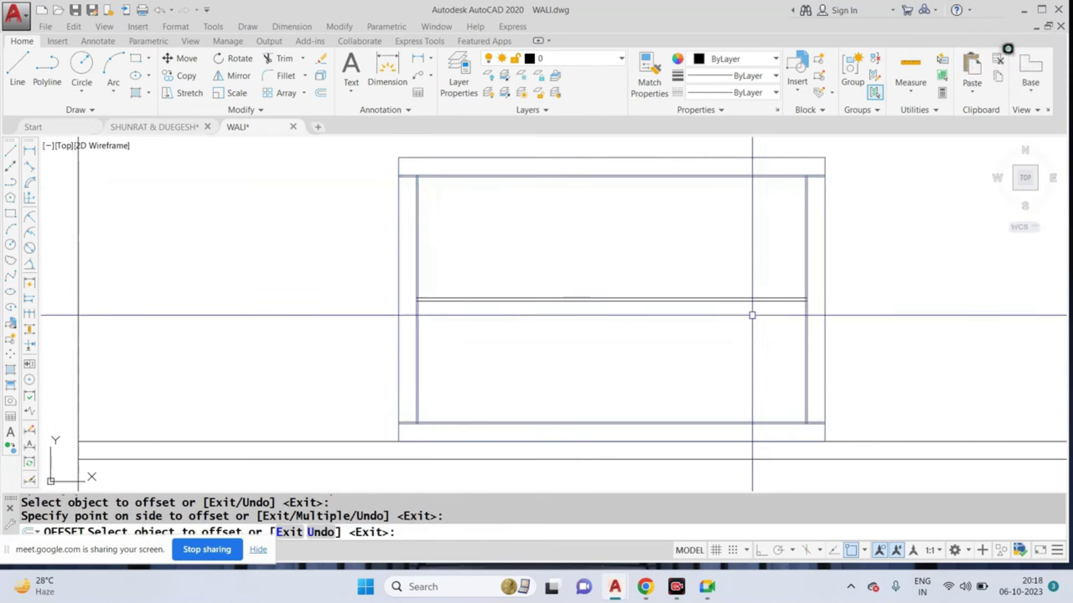
{"action": "key", "text": "Escape"}
Step: Trim the first overlapping line ends at the frame corners with TRIM
{"action": "type", "text": "tr"}
{"action": "key", "text": "Return"}
{"action": "scroll", "coordinate": [402, 175], "scroll_direction": "up", "scroll_amount": 2}
{"action": "scroll", "coordinate": [402, 175], "scroll_direction": "up", "scroll_amount": 5}
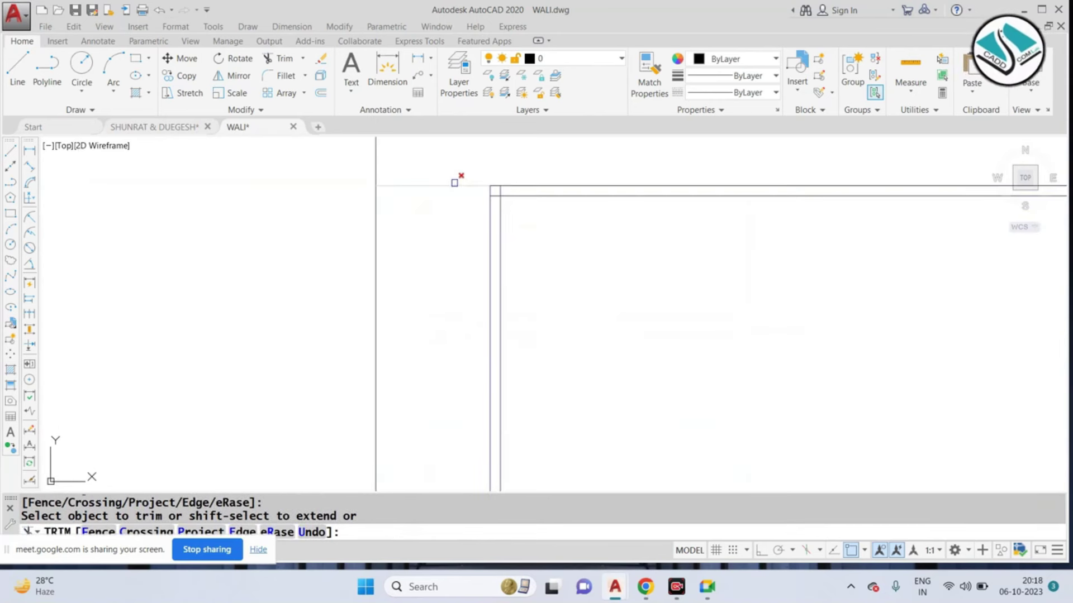
{"action": "scroll", "coordinate": [514, 247], "scroll_direction": "up", "scroll_amount": 2}
{"action": "scroll", "coordinate": [447, 235], "scroll_direction": "up", "scroll_amount": 2}
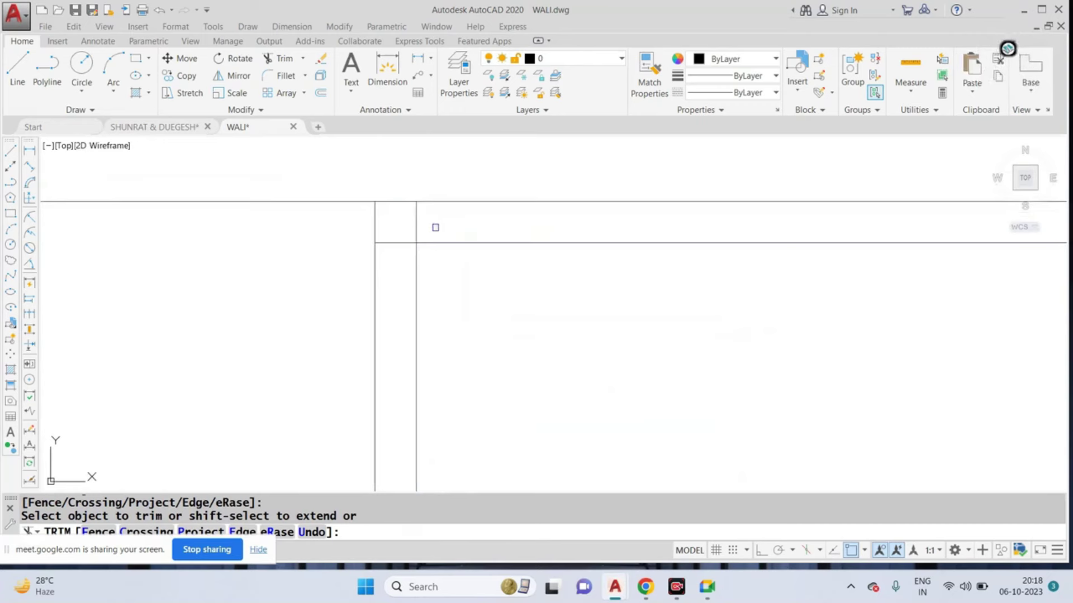
{"action": "left_click", "coordinate": [406, 231]}
{"action": "scroll", "coordinate": [407, 231], "scroll_direction": "down", "scroll_amount": 3}
{"action": "scroll", "coordinate": [553, 239], "scroll_direction": "down", "scroll_amount": 2}
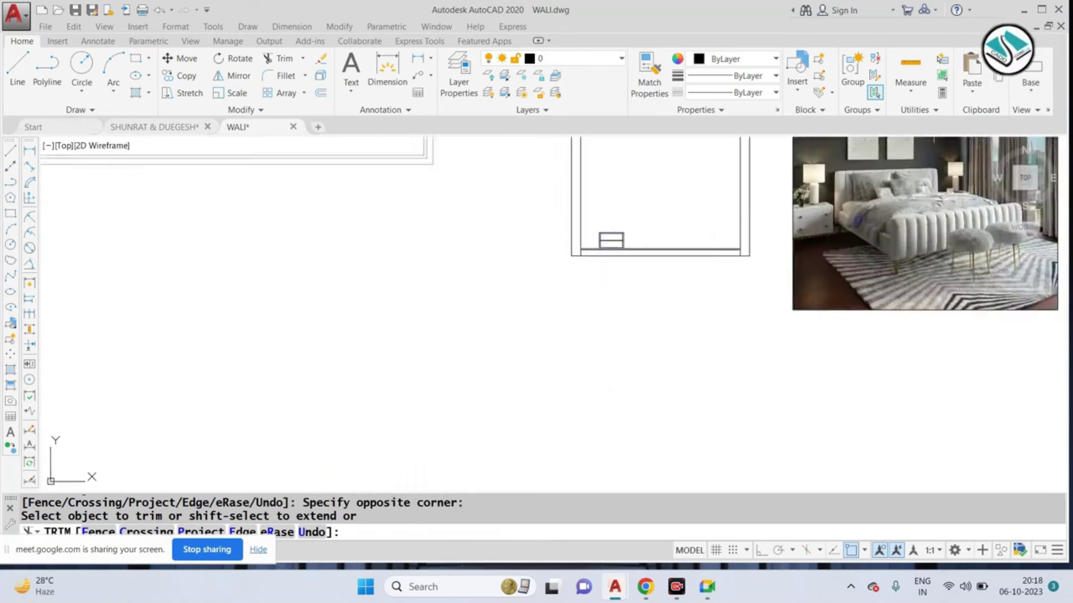
{"action": "scroll", "coordinate": [699, 191], "scroll_direction": "up", "scroll_amount": 2}
{"action": "scroll", "coordinate": [702, 195], "scroll_direction": "down", "scroll_amount": 3}
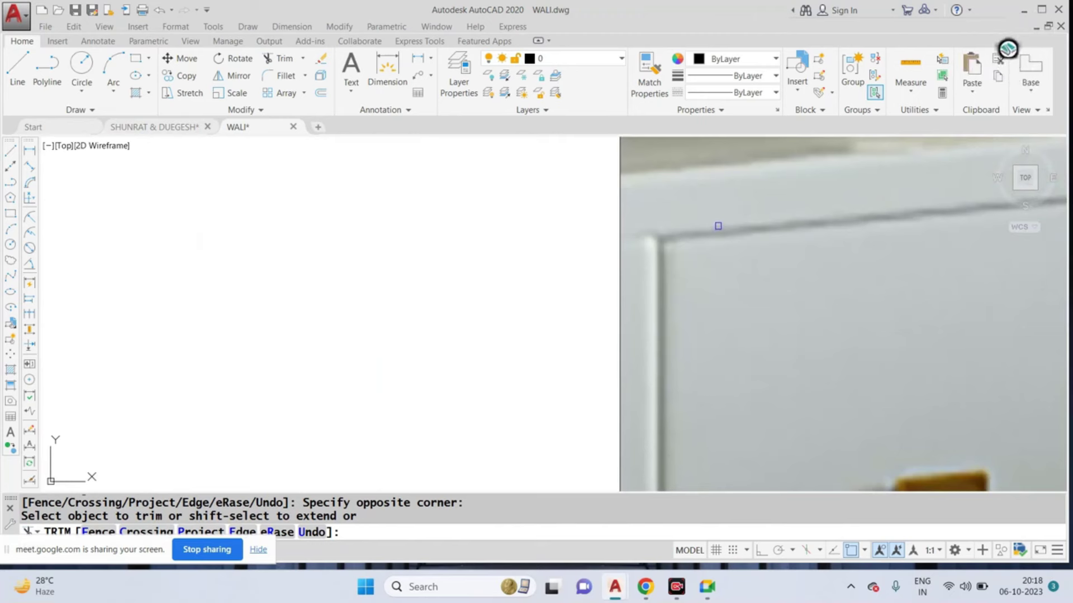
{"action": "left_click", "coordinate": [698, 243]}
{"action": "scroll", "coordinate": [697, 241], "scroll_direction": "down", "scroll_amount": 4}
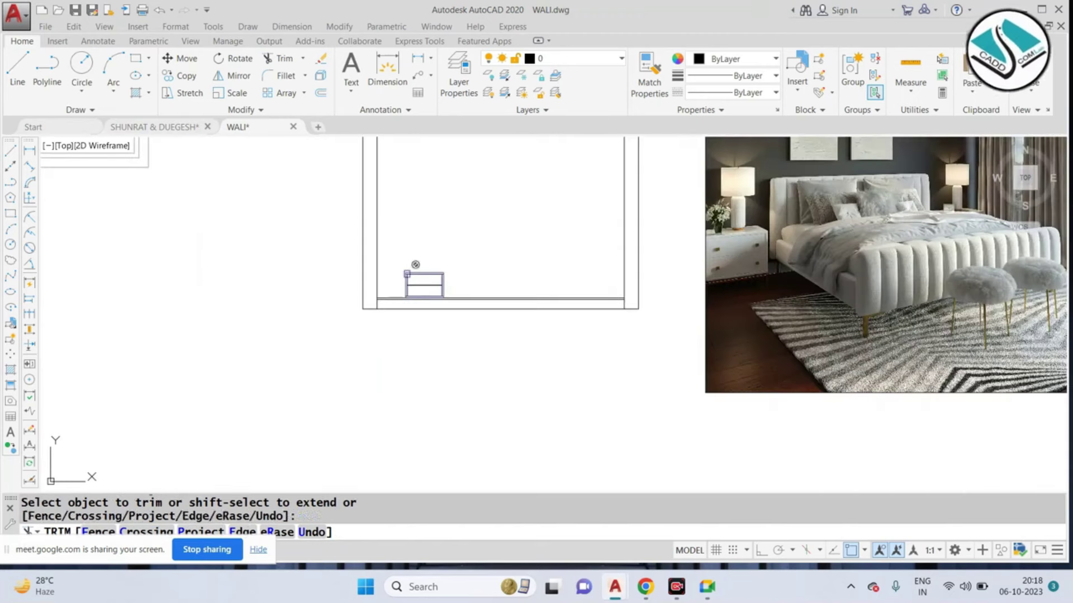
{"action": "left_click", "coordinate": [415, 264]}
{"action": "scroll", "coordinate": [419, 260], "scroll_direction": "up", "scroll_amount": 4}
{"action": "scroll", "coordinate": [424, 255], "scroll_direction": "up", "scroll_amount": 3}
{"action": "left_click", "coordinate": [538, 250]}
{"action": "scroll", "coordinate": [539, 222], "scroll_direction": "down", "scroll_amount": 3}
{"action": "scroll", "coordinate": [615, 213], "scroll_direction": "up", "scroll_amount": 3}
{"action": "scroll", "coordinate": [687, 199], "scroll_direction": "up", "scroll_amount": 2}
{"action": "left_click", "coordinate": [639, 203]}
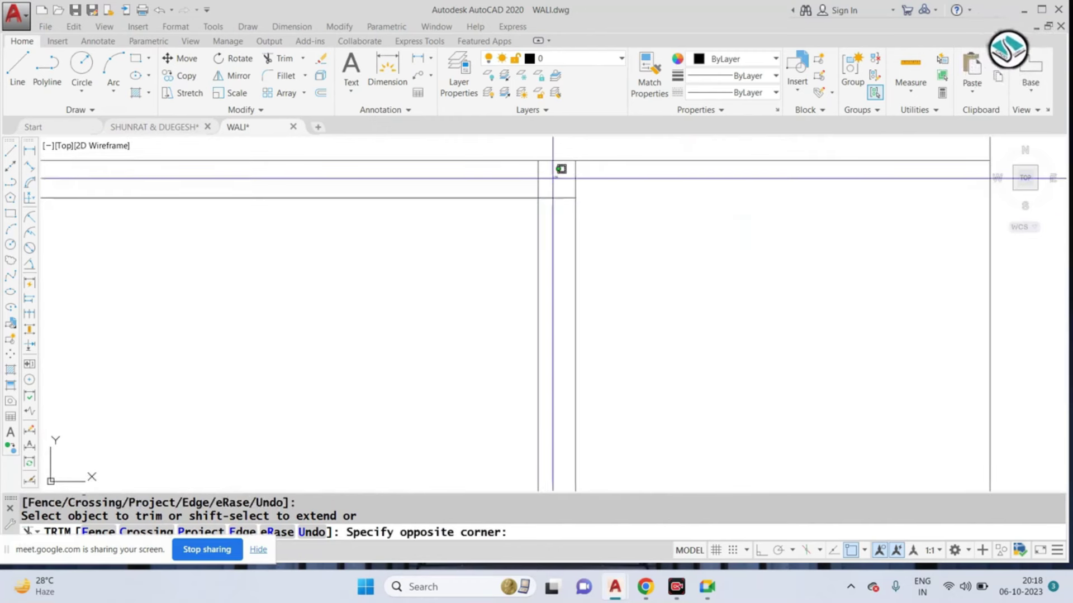
Step: Trim more overlapping line ends near the top of the frame
{"action": "scroll", "coordinate": [564, 190], "scroll_direction": "down", "scroll_amount": 3}
{"action": "scroll", "coordinate": [630, 311], "scroll_direction": "up", "scroll_amount": 3}
{"action": "scroll", "coordinate": [646, 227], "scroll_direction": "up", "scroll_amount": 1}
{"action": "scroll", "coordinate": [626, 194], "scroll_direction": "up", "scroll_amount": 2}
{"action": "left_click", "coordinate": [618, 163]}
{"action": "left_click", "coordinate": [618, 185]}
{"action": "scroll", "coordinate": [626, 223], "scroll_direction": "down", "scroll_amount": 3}
{"action": "scroll", "coordinate": [630, 242], "scroll_direction": "up", "scroll_amount": 2}
{"action": "scroll", "coordinate": [648, 358], "scroll_direction": "up", "scroll_amount": 1}
{"action": "scroll", "coordinate": [575, 370], "scroll_direction": "down", "scroll_amount": 3}
{"action": "scroll", "coordinate": [213, 307], "scroll_direction": "down", "scroll_amount": 1}
{"action": "scroll", "coordinate": [434, 300], "scroll_direction": "up", "scroll_amount": 2}
{"action": "scroll", "coordinate": [599, 308], "scroll_direction": "up", "scroll_amount": 1}
{"action": "scroll", "coordinate": [364, 309], "scroll_direction": "down", "scroll_amount": 2}
{"action": "scroll", "coordinate": [386, 254], "scroll_direction": "up", "scroll_amount": 2}
{"action": "scroll", "coordinate": [385, 254], "scroll_direction": "up", "scroll_amount": 1}
Step: Trim the last corner line ends and finish the trim command
{"action": "left_click", "coordinate": [391, 246]}
{"action": "scroll", "coordinate": [504, 218], "scroll_direction": "up", "scroll_amount": 1}
{"action": "left_click", "coordinate": [504, 217]}
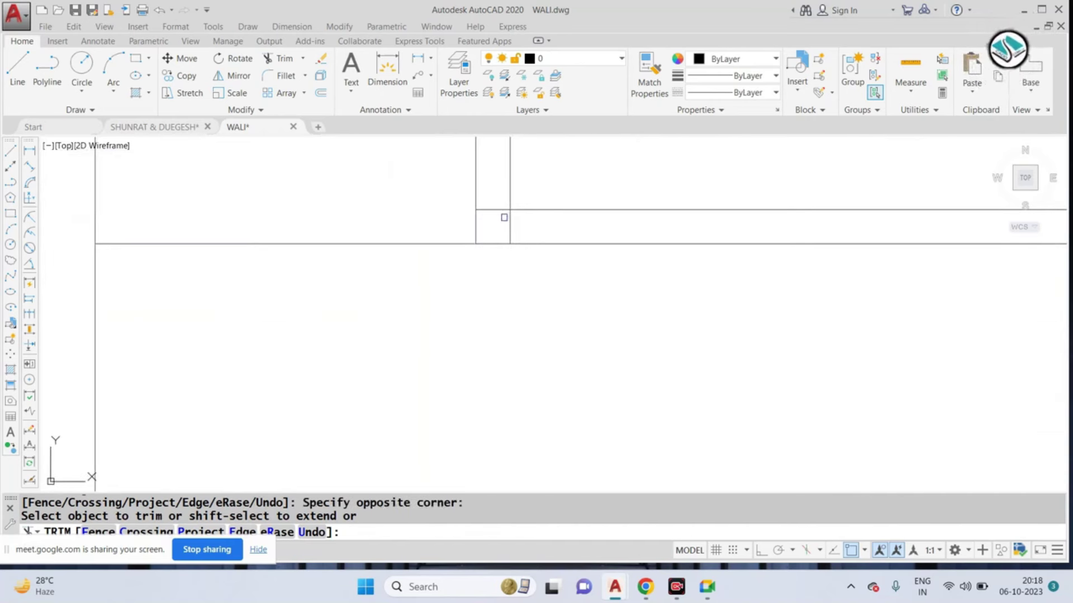
{"action": "scroll", "coordinate": [503, 268], "scroll_direction": "up", "scroll_amount": 1}
{"action": "scroll", "coordinate": [525, 224], "scroll_direction": "down", "scroll_amount": 2}
{"action": "left_click", "coordinate": [531, 220]}
{"action": "scroll", "coordinate": [492, 218], "scroll_direction": "up", "scroll_amount": 2}
{"action": "scroll", "coordinate": [457, 218], "scroll_direction": "up", "scroll_amount": 2}
{"action": "left_click", "coordinate": [455, 235]}
{"action": "left_click", "coordinate": [439, 341]}
{"action": "scroll", "coordinate": [455, 302], "scroll_direction": "down", "scroll_amount": 2}
{"action": "key", "text": "Escape"}
{"action": "scroll", "coordinate": [611, 304], "scroll_direction": "down", "scroll_amount": 2}
{"action": "scroll", "coordinate": [508, 290], "scroll_direction": "down", "scroll_amount": 1}
{"action": "scroll", "coordinate": [447, 258], "scroll_direction": "up", "scroll_amount": 3}
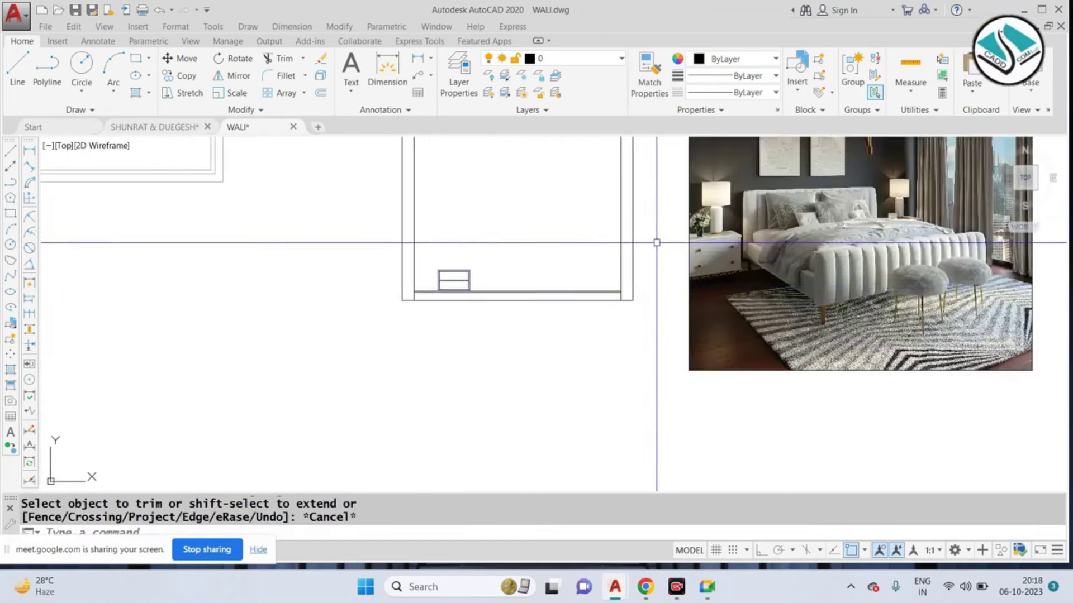
{"action": "scroll", "coordinate": [658, 239], "scroll_direction": "up", "scroll_amount": 1}
{"action": "scroll", "coordinate": [839, 290], "scroll_direction": "up", "scroll_amount": 3}
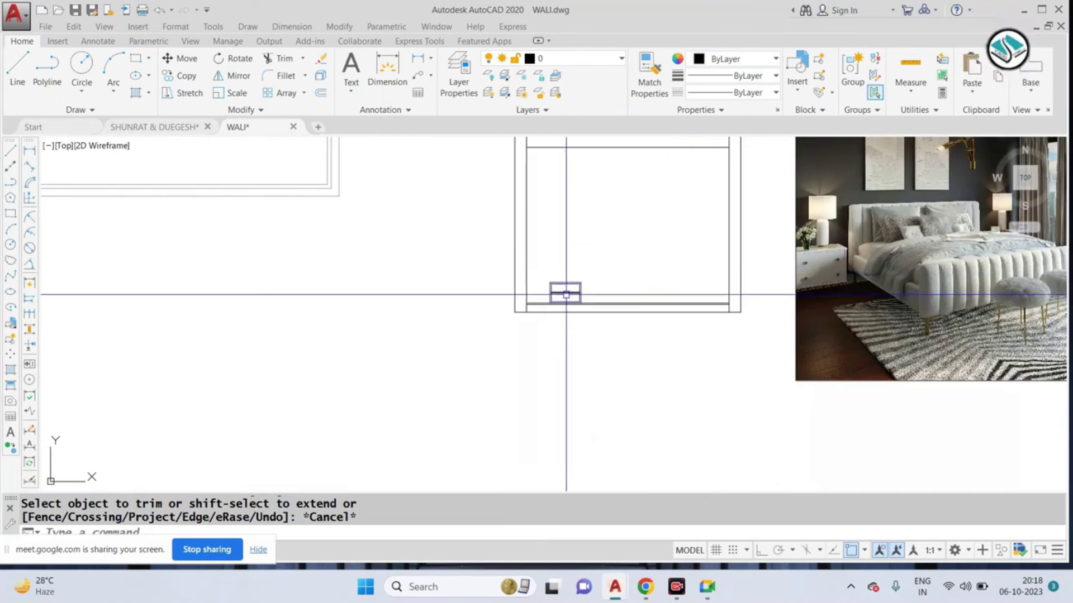
{"action": "scroll", "coordinate": [593, 293], "scroll_direction": "up", "scroll_amount": 3}
{"action": "key", "text": "Escape"}
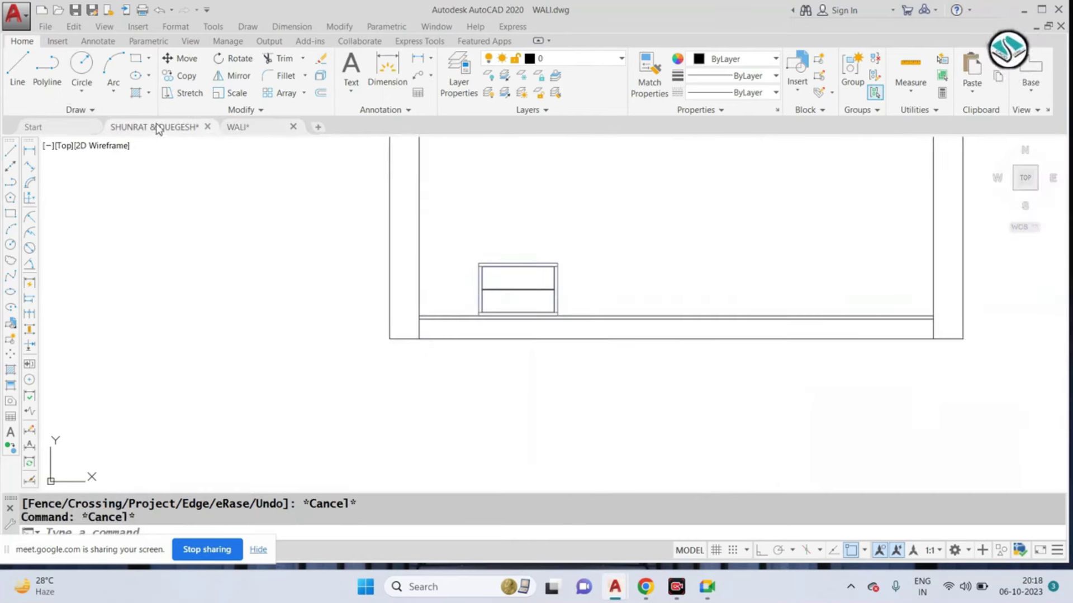
{"action": "left_click", "coordinate": [158, 129]}
{"action": "scroll", "coordinate": [533, 246], "scroll_direction": "down", "scroll_amount": 3}
{"action": "scroll", "coordinate": [535, 247], "scroll_direction": "down", "scroll_amount": 2}
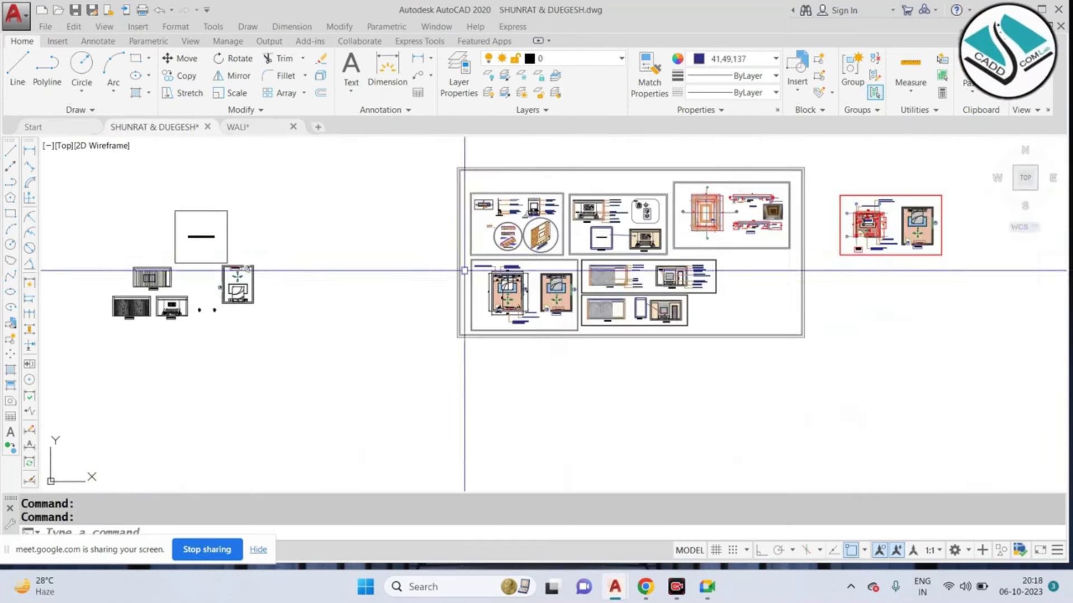
{"action": "scroll", "coordinate": [464, 270], "scroll_direction": "up", "scroll_amount": 5}
{"action": "scroll", "coordinate": [500, 314], "scroll_direction": "up", "scroll_amount": 3}
{"action": "scroll", "coordinate": [502, 314], "scroll_direction": "down", "scroll_amount": 3}
{"action": "middle_click_drag", "start_coordinate": [623, 313], "coordinate": [309, 316]}
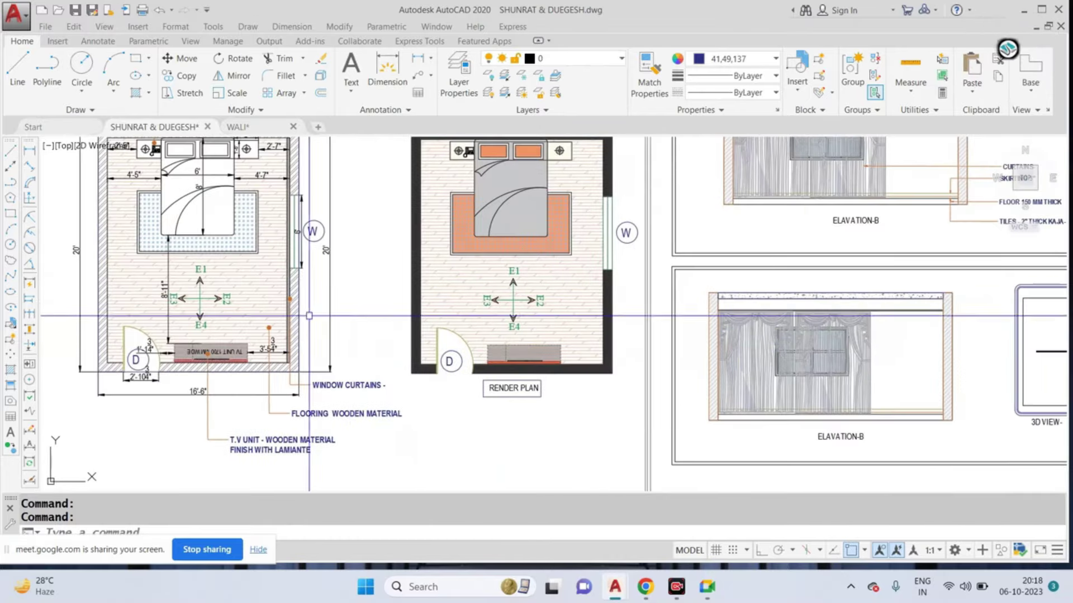
{"action": "scroll", "coordinate": [389, 282], "scroll_direction": "down", "scroll_amount": 2}
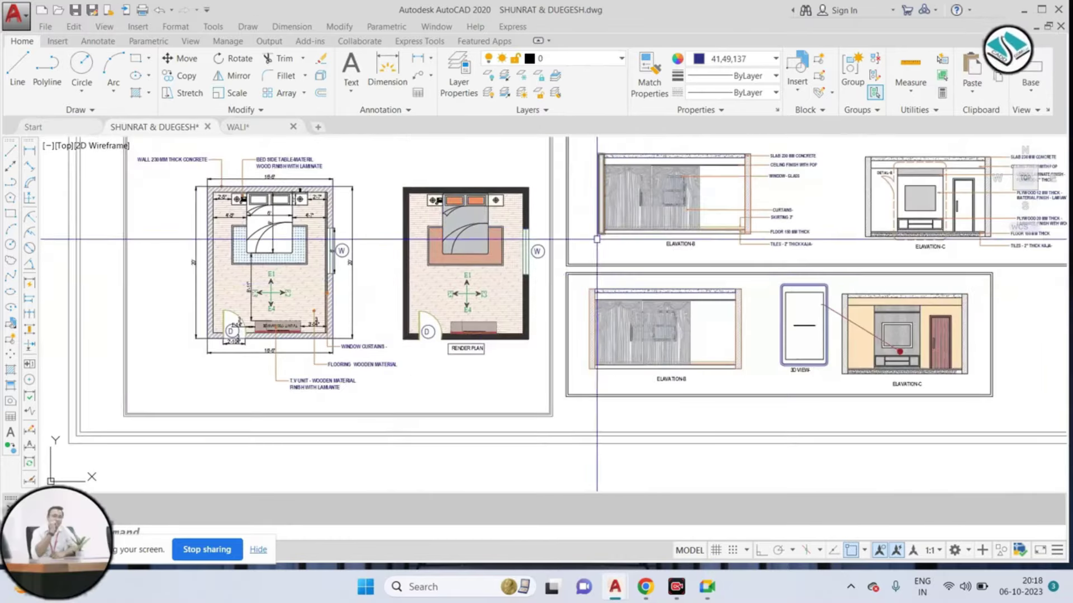
{"action": "middle_click_drag", "start_coordinate": [391, 246], "coordinate": [770, 402]}
{"action": "scroll", "coordinate": [769, 212], "scroll_direction": "up", "scroll_amount": 5}
{"action": "scroll", "coordinate": [770, 212], "scroll_direction": "up", "scroll_amount": 6}
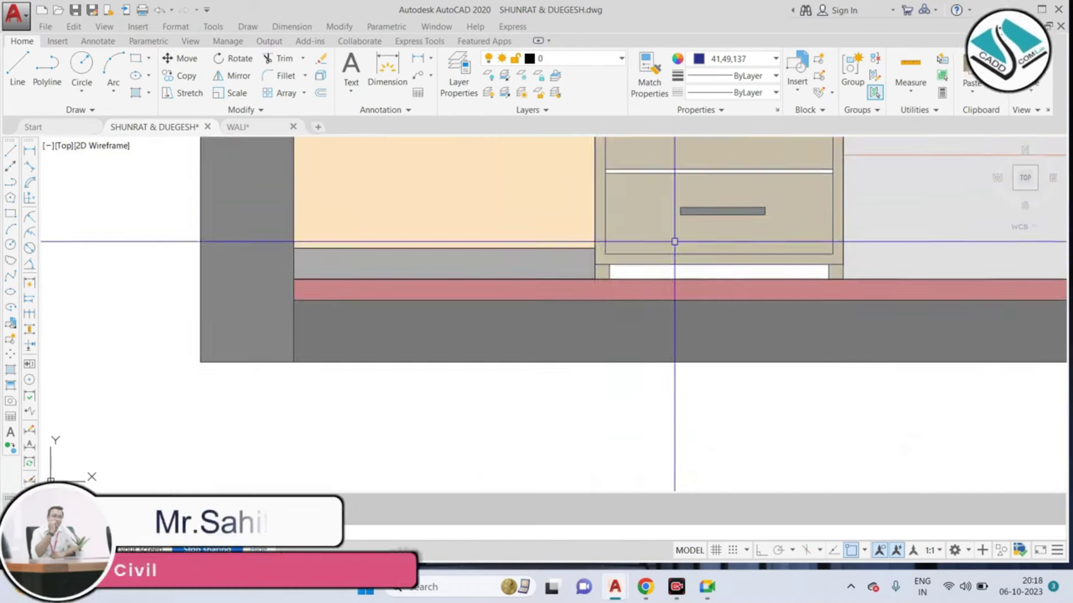
{"action": "left_click", "coordinate": [265, 132]}
Step: Zoom in on the side table and select its lines, cancelling an accidental trim
{"action": "scroll", "coordinate": [499, 297], "scroll_direction": "up", "scroll_amount": 6}
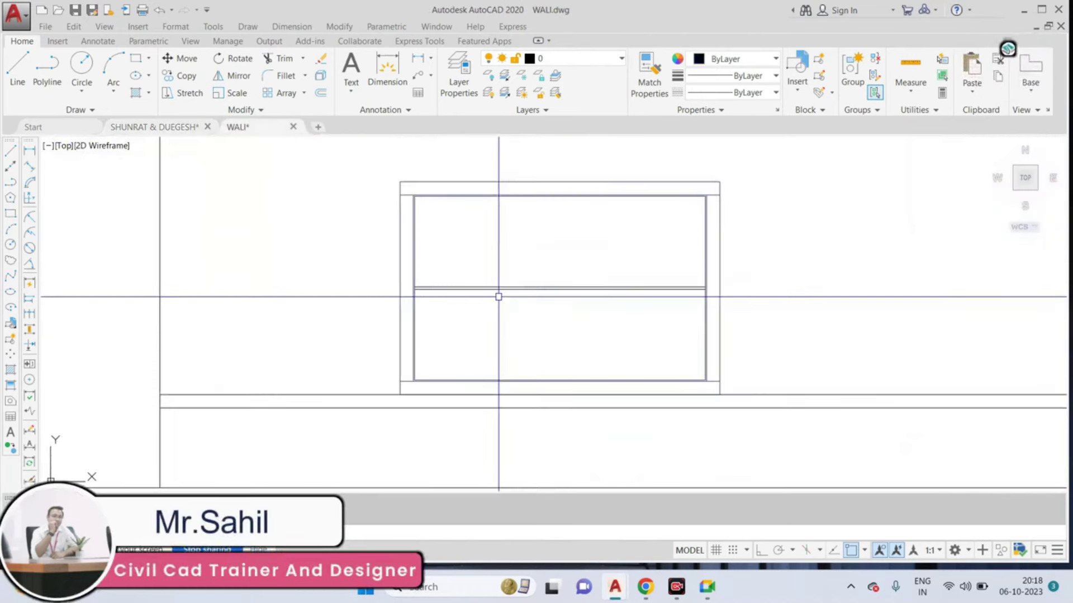
{"action": "scroll", "coordinate": [503, 291], "scroll_direction": "down", "scroll_amount": 2}
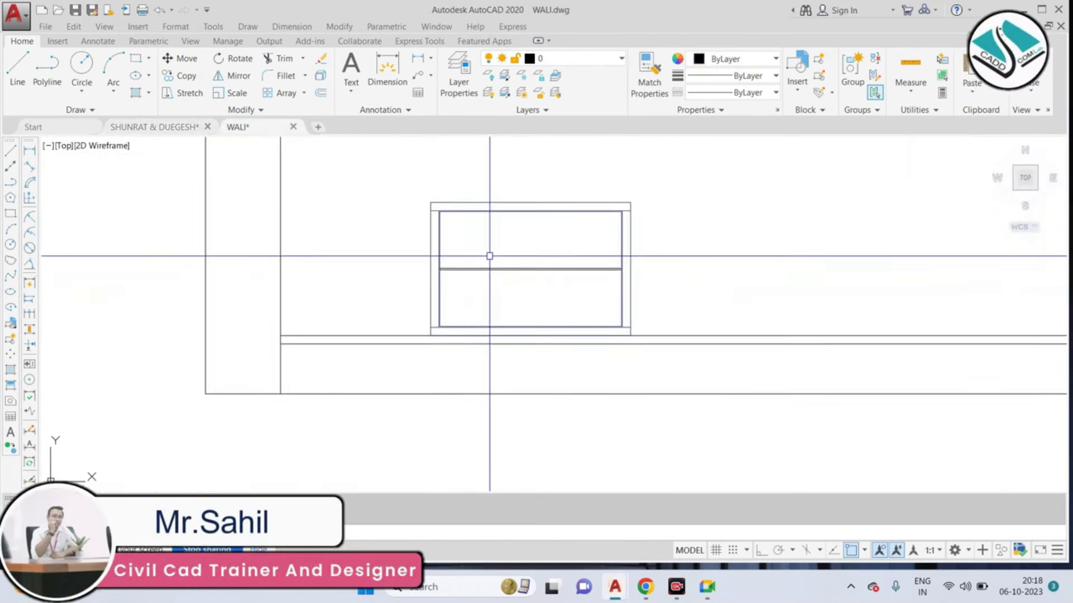
{"action": "scroll", "coordinate": [488, 253], "scroll_direction": "down", "scroll_amount": 5}
{"action": "scroll", "coordinate": [725, 250], "scroll_direction": "up", "scroll_amount": 5}
{"action": "scroll", "coordinate": [725, 250], "scroll_direction": "down", "scroll_amount": 2}
{"action": "scroll", "coordinate": [760, 241], "scroll_direction": "down", "scroll_amount": 2}
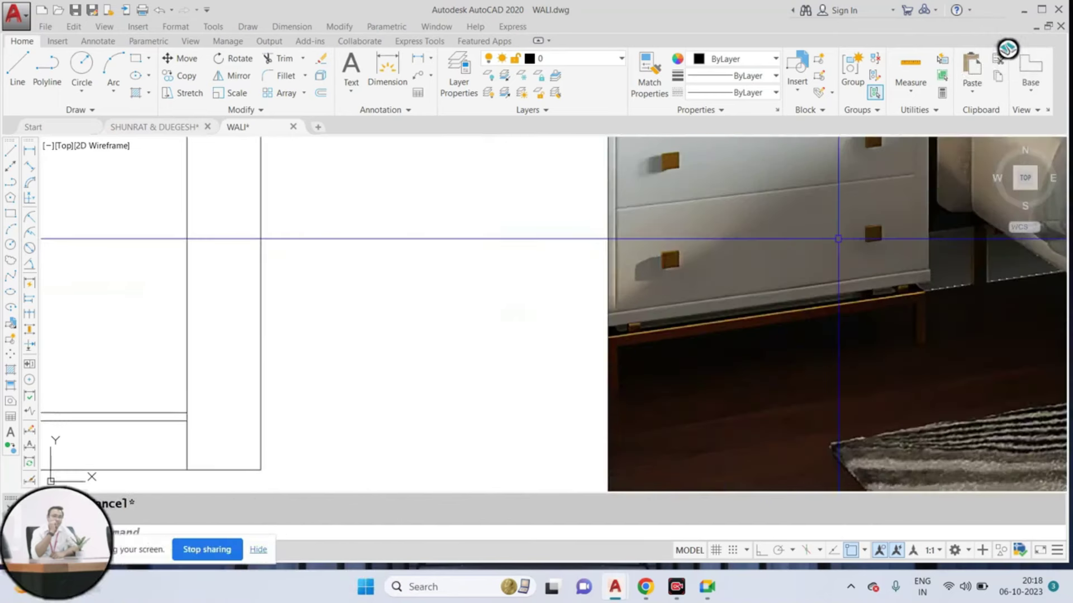
{"action": "key", "text": "Escape"}
{"action": "scroll", "coordinate": [831, 306], "scroll_direction": "down", "scroll_amount": 2}
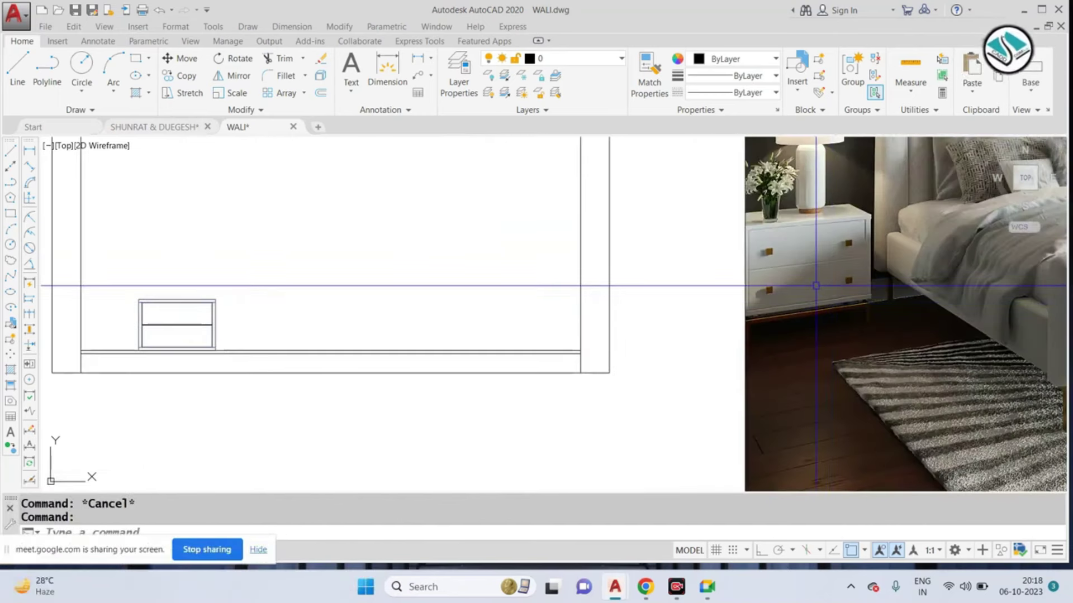
{"action": "scroll", "coordinate": [808, 282], "scroll_direction": "down", "scroll_amount": 2}
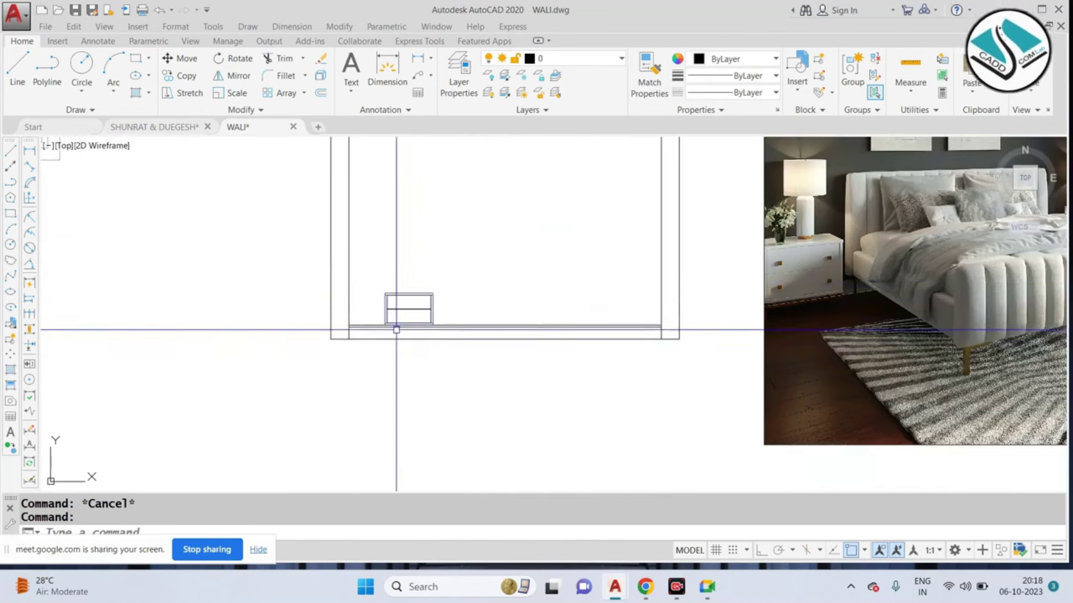
{"action": "scroll", "coordinate": [394, 287], "scroll_direction": "up", "scroll_amount": 5}
{"action": "scroll", "coordinate": [486, 303], "scroll_direction": "down", "scroll_amount": 2}
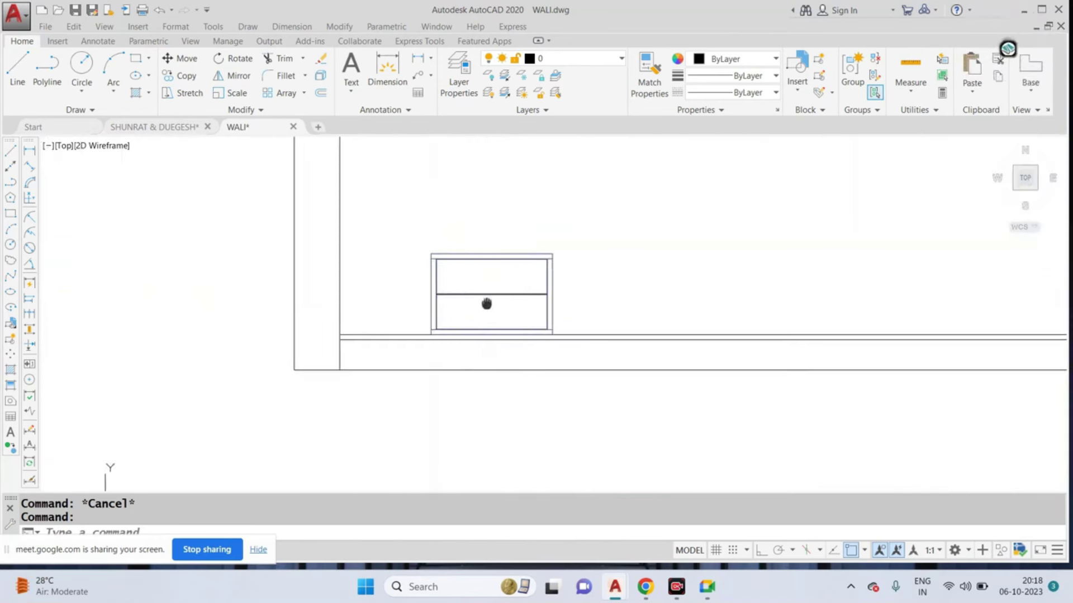
{"action": "scroll", "coordinate": [427, 302], "scroll_direction": "up", "scroll_amount": 4}
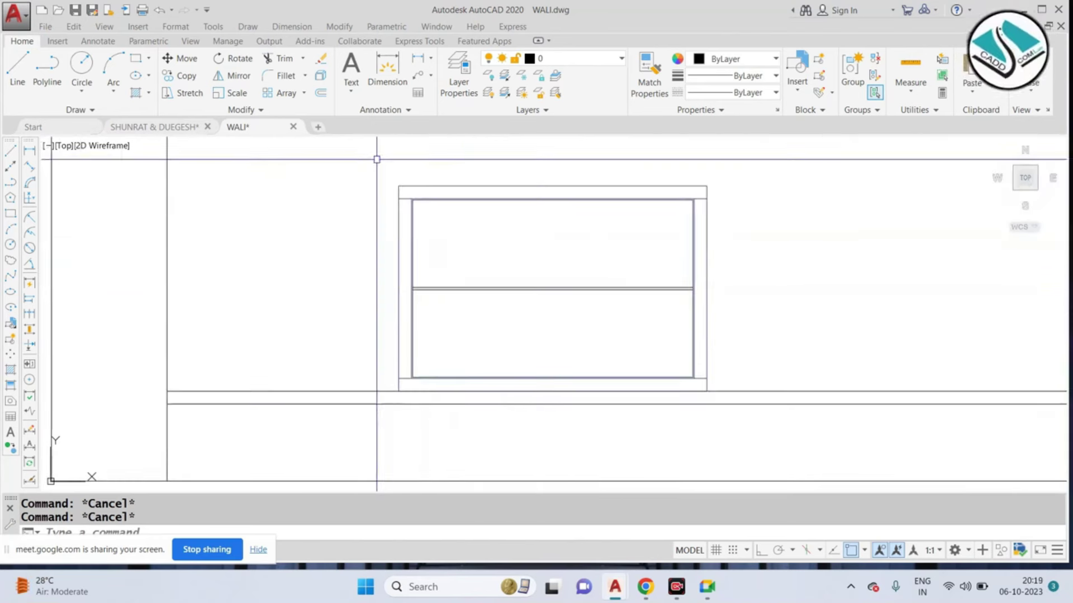
{"action": "left_click", "coordinate": [376, 167]}
{"action": "left_click", "coordinate": [744, 388]}
{"action": "type", "text": "tr"}
{"action": "key", "text": "Return"}
{"action": "left_click", "coordinate": [580, 379]}
{"action": "type", "text": "m"}
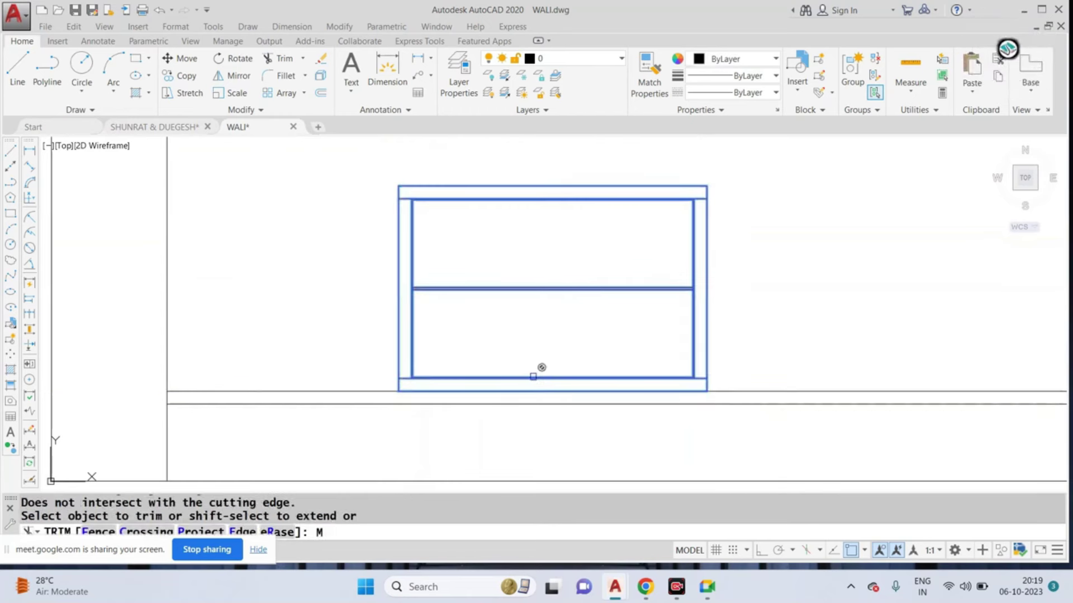
{"action": "key", "text": "Escape"}
Step: Move the two-drawer side table higher up the wall
{"action": "key", "text": "Escape"}
{"action": "left_click", "coordinate": [346, 175]}
{"action": "left_click", "coordinate": [768, 407]}
{"action": "type", "text": "m"}
{"action": "key", "text": "Return"}
{"action": "left_click", "coordinate": [613, 366]}
{"action": "left_click", "coordinate": [619, 246]}
Step: Draw a 2 by 2 square beside the side table using rectangle dimensions
{"action": "key", "text": "Escape"}
{"action": "type", "text": "ec"}
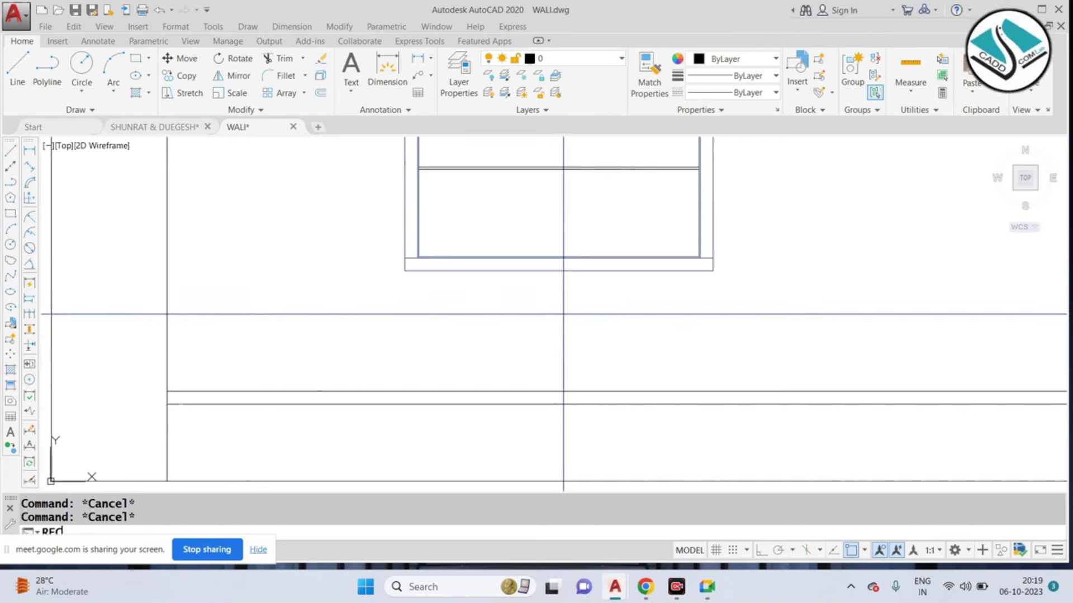
{"action": "key", "text": "Return"}
{"action": "left_click", "coordinate": [517, 309]}
{"action": "type", "text": "d"}
{"action": "key", "text": "Return"}
{"action": "key", "text": "Return"}
{"action": "key", "text": "Escape"}
{"action": "key", "text": "Return"}
{"action": "left_click", "coordinate": [463, 308]}
{"action": "type", "text": "d"}
{"action": "key", "text": "Return"}
{"action": "type", "text": "2"}
{"action": "key", "text": "Return"}
{"action": "left_click", "coordinate": [517, 342]}
Step: Explode the square and offset its left edge 1.2 inward
{"action": "key", "text": "Escape"}
{"action": "scroll", "coordinate": [493, 326], "scroll_direction": "up", "scroll_amount": 5}
{"action": "left_click_drag", "start_coordinate": [527, 299], "coordinate": [386, 352]}
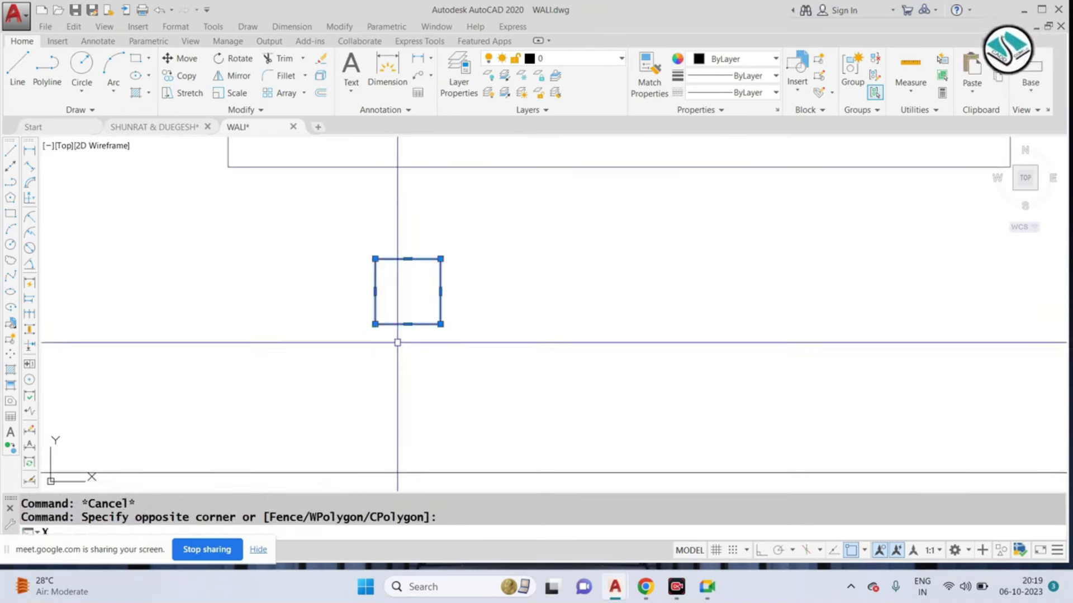
{"action": "key", "text": "Return"}
{"action": "key", "text": "Escape"}
{"action": "type", "text": "o"}
{"action": "key", "text": "Return"}
{"action": "type", "text": "1.2"}
{"action": "key", "text": "Return"}
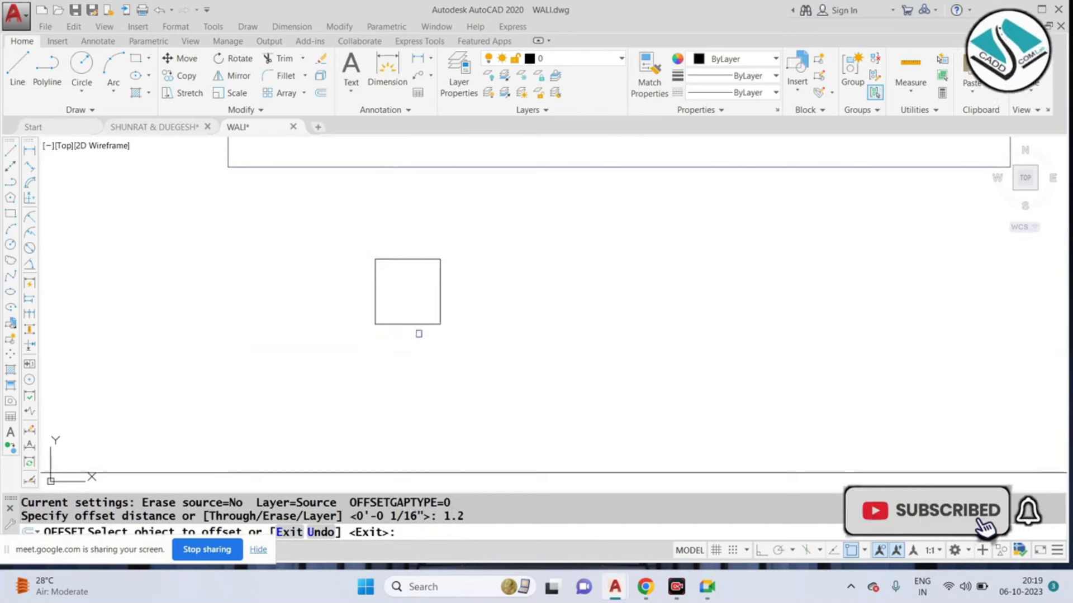
{"action": "left_click", "coordinate": [374, 293]}
{"action": "left_click", "coordinate": [402, 306]}
{"action": "key", "text": "Escape"}
Step: Erase the square's right edge and trim the ends, leaving a 1.2-wide rectangle, then start a line at its top-left corner
{"action": "left_click", "coordinate": [441, 292]}
{"action": "type", "text": "e"}
{"action": "key", "text": "Return"}
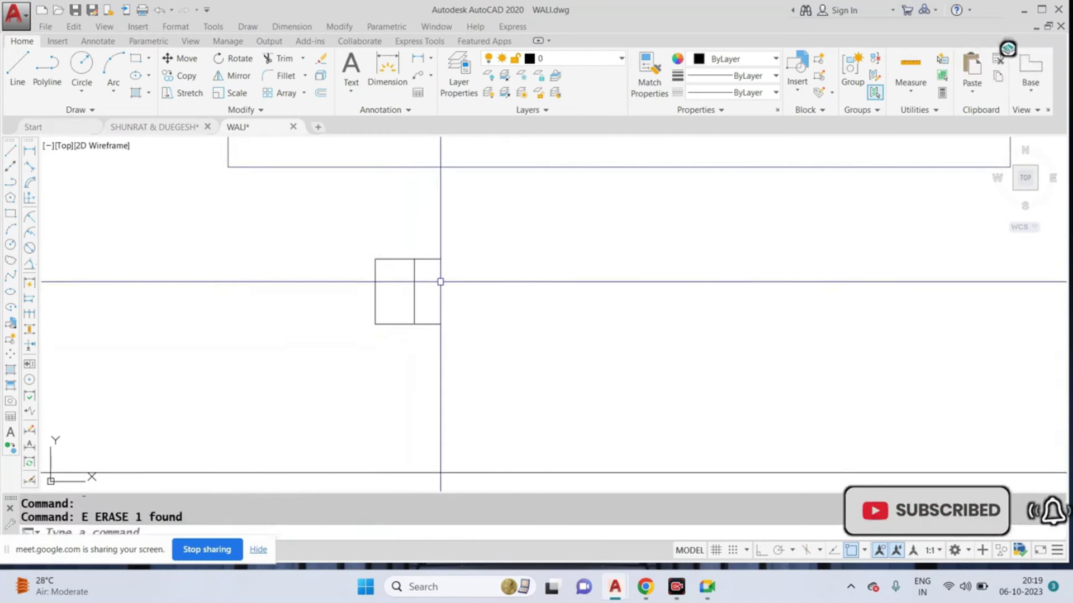
{"action": "type", "text": "r"}
{"action": "key", "text": "Return"}
{"action": "key", "text": "Return"}
{"action": "key", "text": "Escape"}
{"action": "scroll", "coordinate": [405, 315], "scroll_direction": "up", "scroll_amount": 2}
{"action": "key", "text": "Escape"}
{"action": "key", "text": "Escape"}
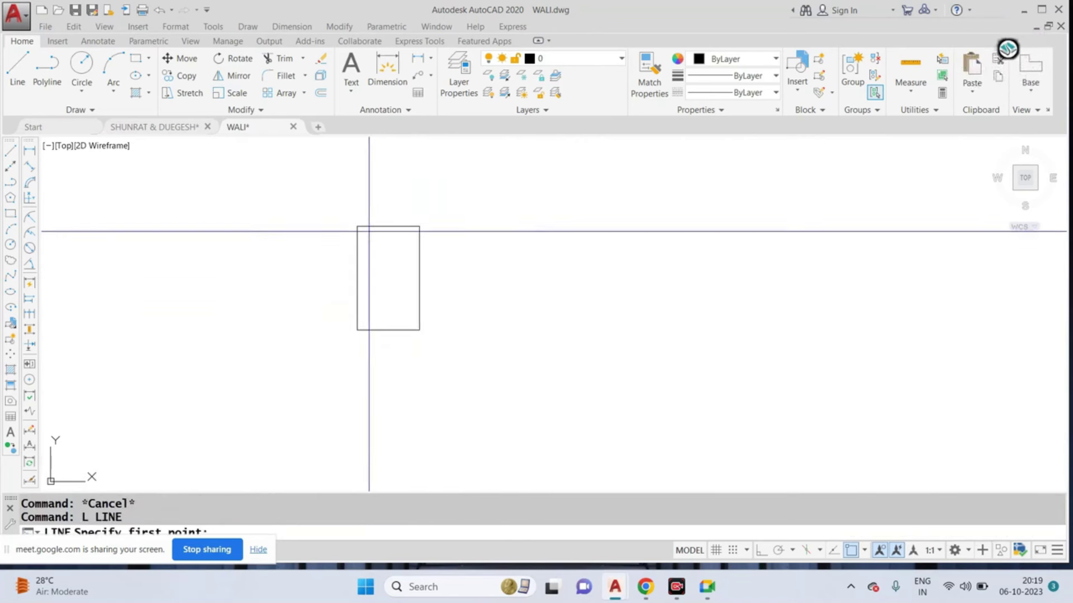
{"action": "left_click", "coordinate": [358, 227]}
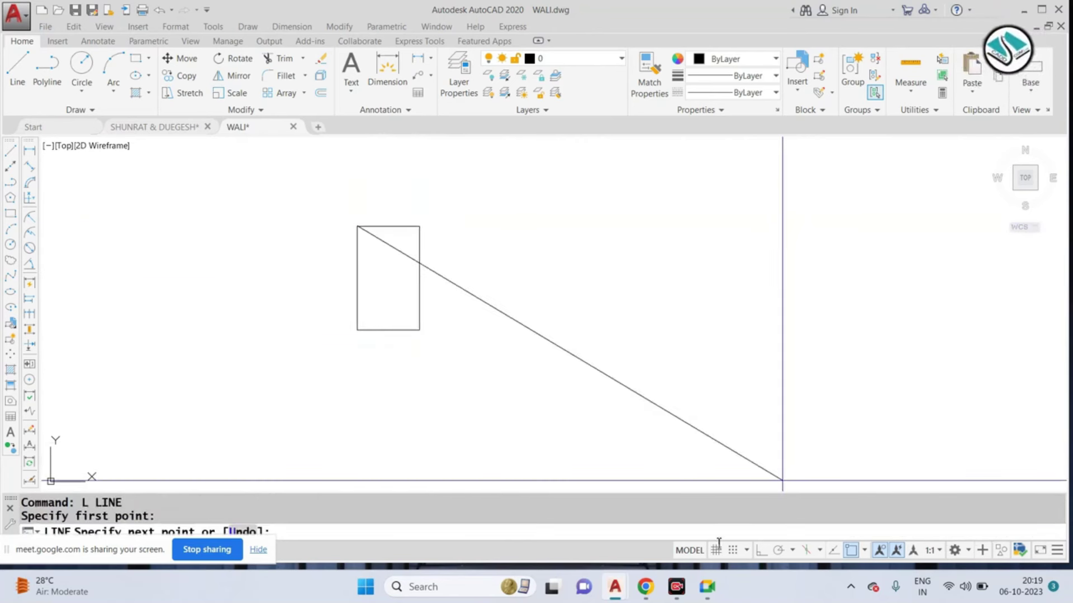
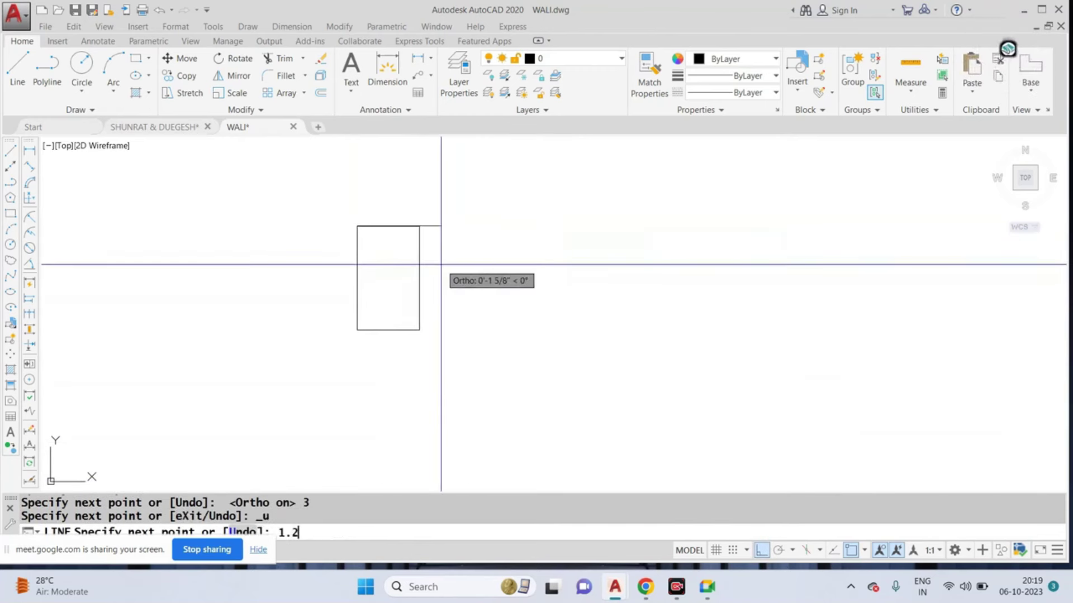
Step: Redo the leg's short top edge at 1.6 and draw its slanted side
{"action": "key", "text": "ctrl+z"}
{"action": "type", "text": "1"}
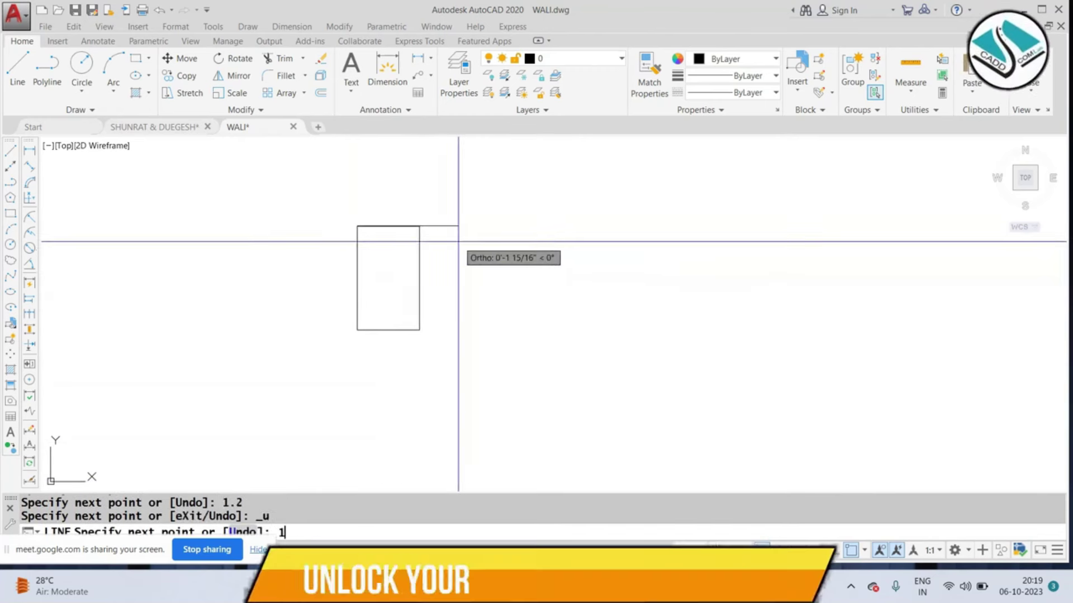
{"action": "type", "text": ".6"}
{"action": "left_click", "coordinate": [441, 279]}
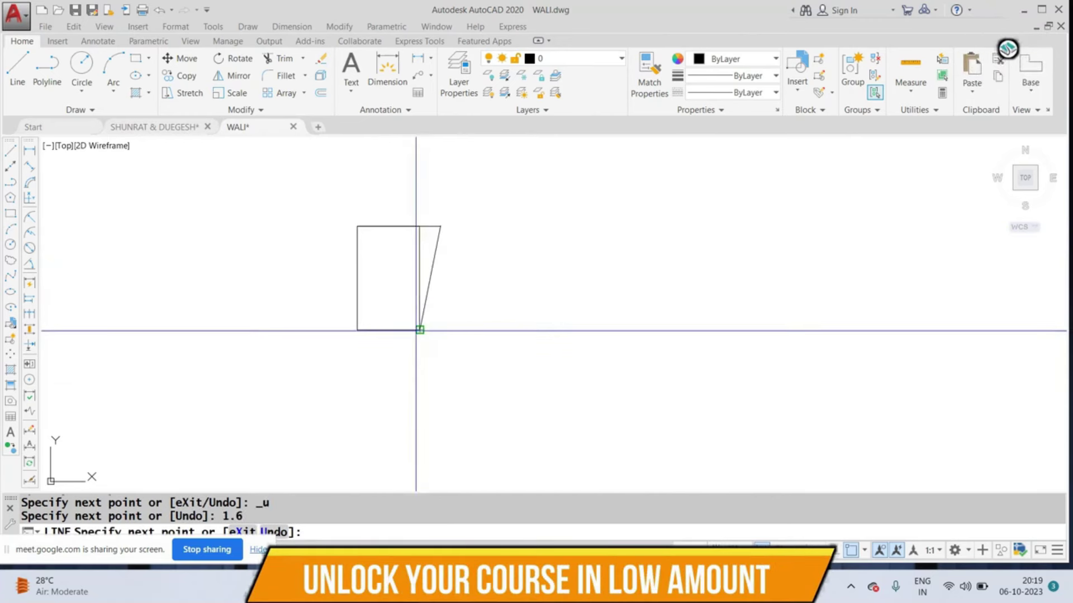
{"action": "left_click", "coordinate": [400, 330]}
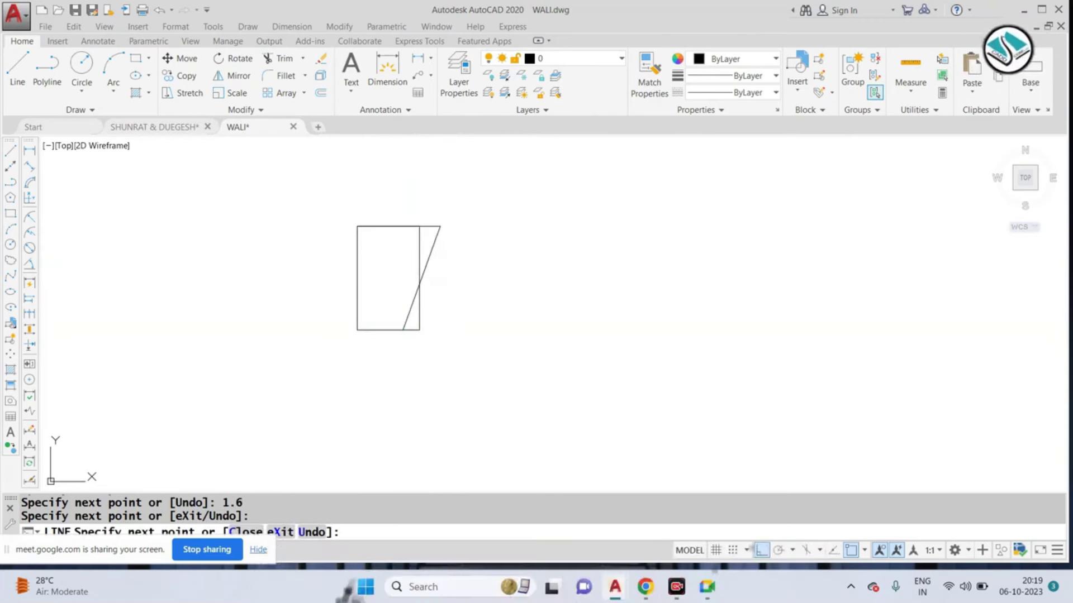
{"action": "key", "text": "Escape"}
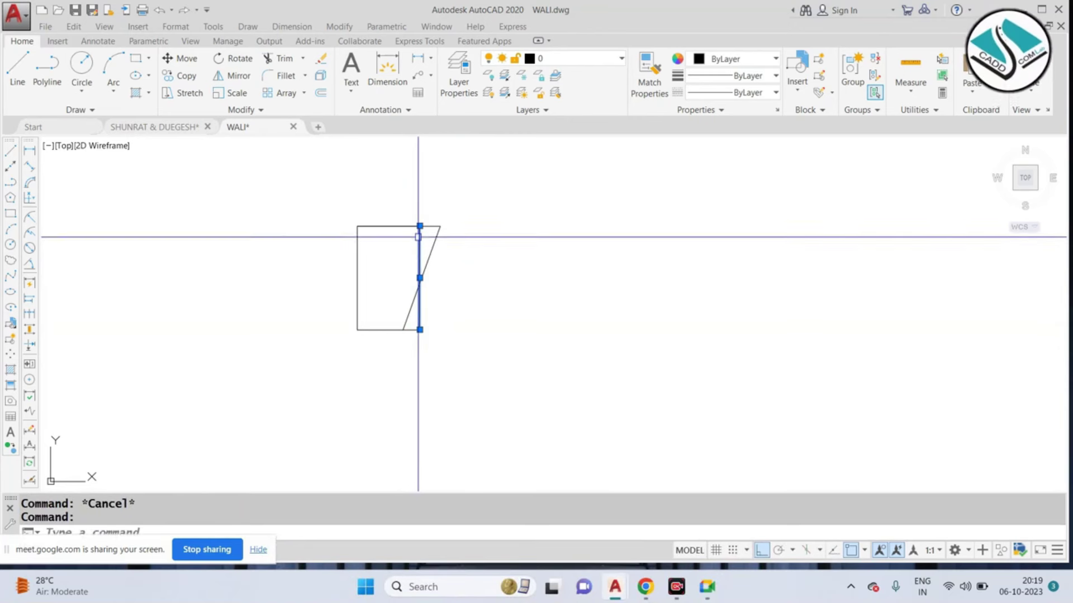
Step: Trim the overlapping lines of the tapered leg outline
{"action": "type", "text": "Etr"}
{"action": "key", "text": "Return"}
{"action": "key", "text": "Return"}
{"action": "scroll", "coordinate": [428, 323], "scroll_direction": "down", "scroll_amount": 4}
{"action": "key", "text": "Escape"}
Step: Select the tapered leg and try moving it from its top midpoint
{"action": "scroll", "coordinate": [439, 287], "scroll_direction": "up", "scroll_amount": 2}
{"action": "scroll", "coordinate": [441, 288], "scroll_direction": "down", "scroll_amount": 2}
{"action": "left_click", "coordinate": [506, 261]}
{"action": "left_click", "coordinate": [357, 340]}
{"action": "type", "text": "m"}
{"action": "key", "text": "Return"}
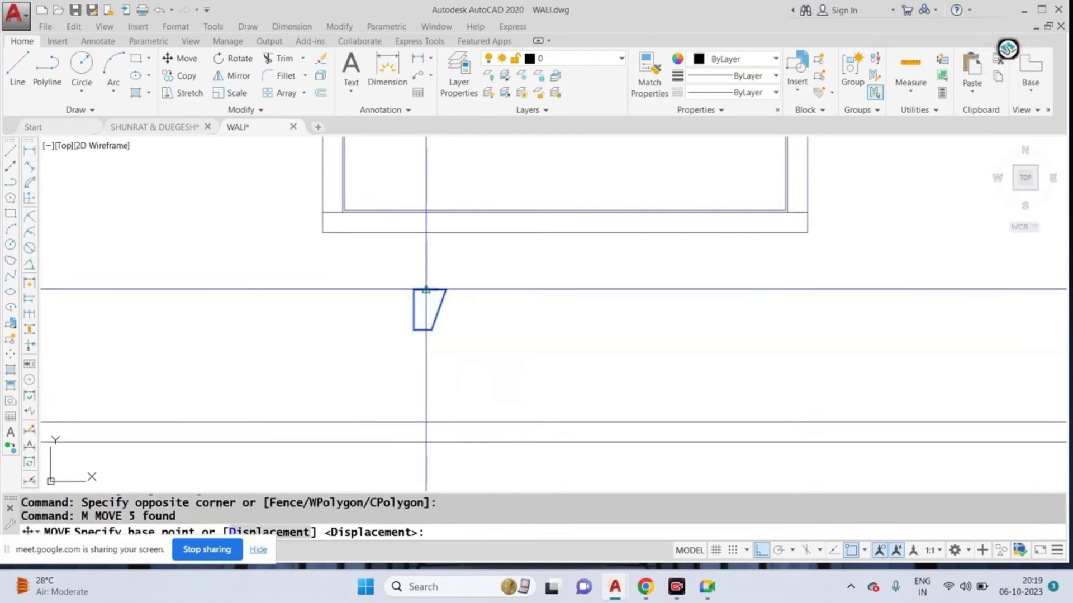
{"action": "left_click", "coordinate": [430, 289]}
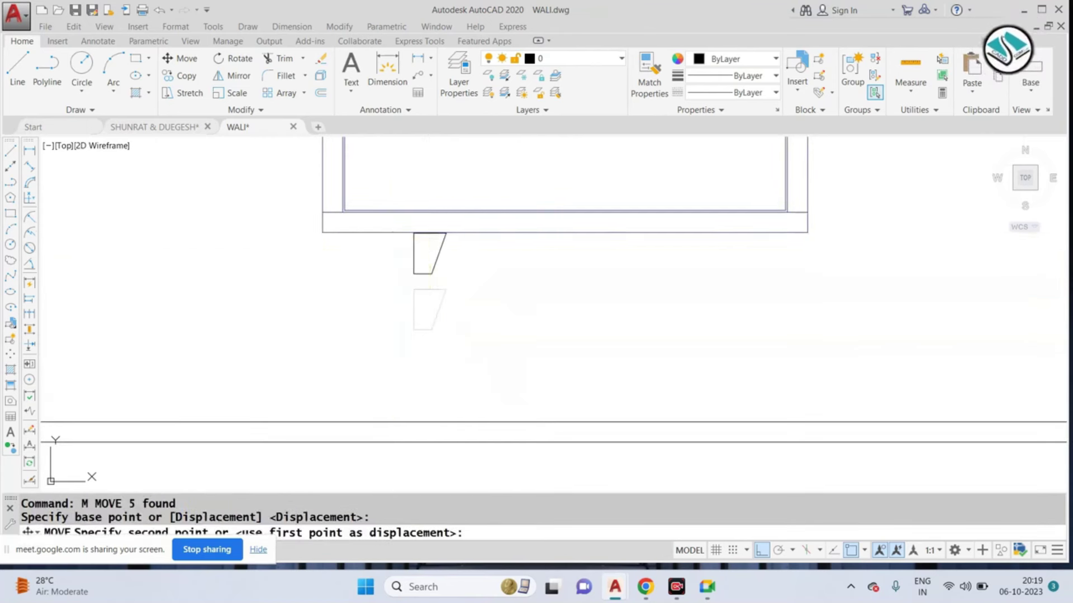
{"action": "key", "text": "Escape"}
Step: Mirror the leg about a vertical axis to create the right leg, keeping the original
{"action": "scroll", "coordinate": [363, 222], "scroll_direction": "up", "scroll_amount": 2}
{"action": "left_click", "coordinate": [357, 223]}
{"action": "left_click", "coordinate": [487, 352]}
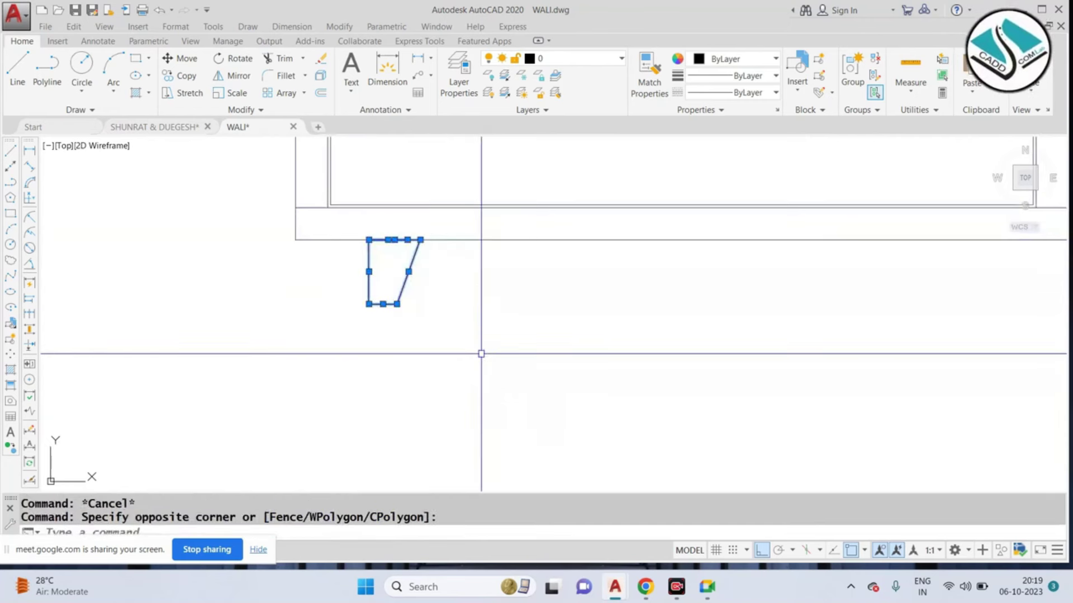
{"action": "scroll", "coordinate": [413, 328], "scroll_direction": "down", "scroll_amount": 2}
{"action": "type", "text": "mi"}
{"action": "key", "text": "Return"}
{"action": "left_click", "coordinate": [581, 273]}
{"action": "left_click", "coordinate": [582, 352]}
{"action": "key", "text": "Return"}
Step: Replace the leg's top edge with a new line spanning both top corners
{"action": "scroll", "coordinate": [399, 274], "scroll_direction": "up", "scroll_amount": 3}
{"action": "left_click", "coordinate": [398, 274]}
{"action": "type", "text": "e"}
{"action": "key", "text": "Return"}
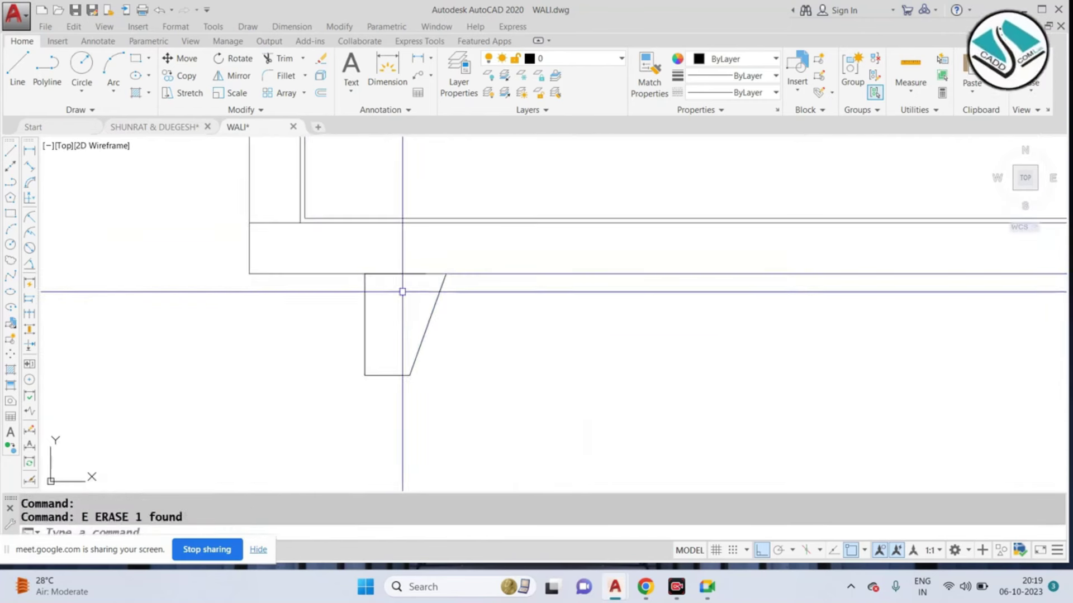
{"action": "type", "text": "l"}
{"action": "key", "text": "Return"}
{"action": "left_click", "coordinate": [364, 274]}
{"action": "left_click", "coordinate": [445, 274]}
{"action": "key", "text": "Escape"}
Step: Select the right leg's top edge, then the whole right leg
{"action": "scroll", "coordinate": [677, 278], "scroll_direction": "down", "scroll_amount": 5}
{"action": "scroll", "coordinate": [621, 285], "scroll_direction": "up", "scroll_amount": 6}
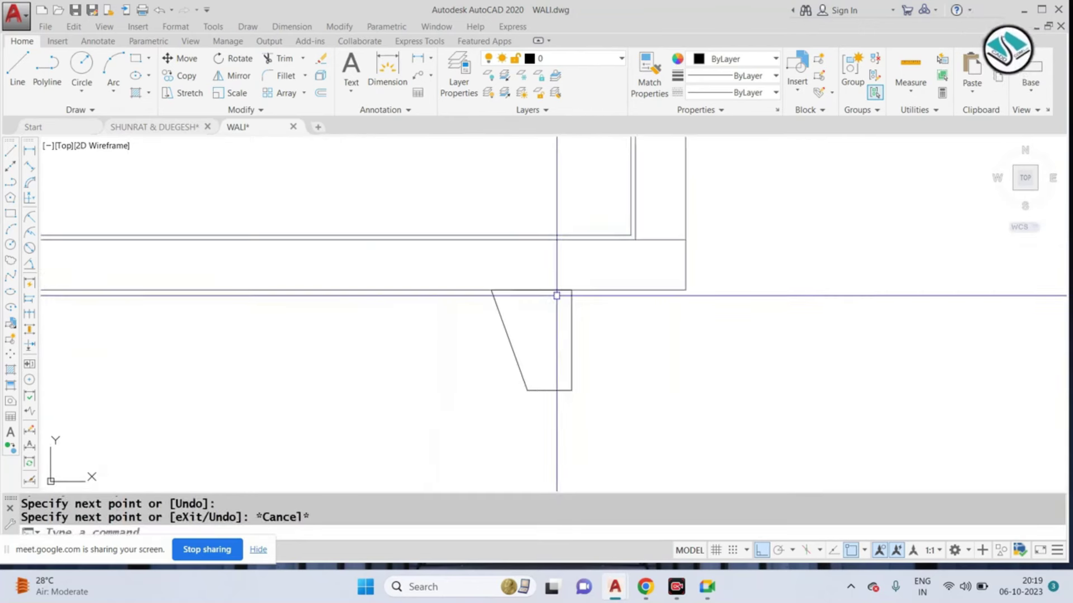
{"action": "left_click", "coordinate": [548, 291]}
{"action": "key", "text": "Escape"}
{"action": "scroll", "coordinate": [626, 295], "scroll_direction": "down", "scroll_amount": 3}
{"action": "left_click", "coordinate": [512, 268]}
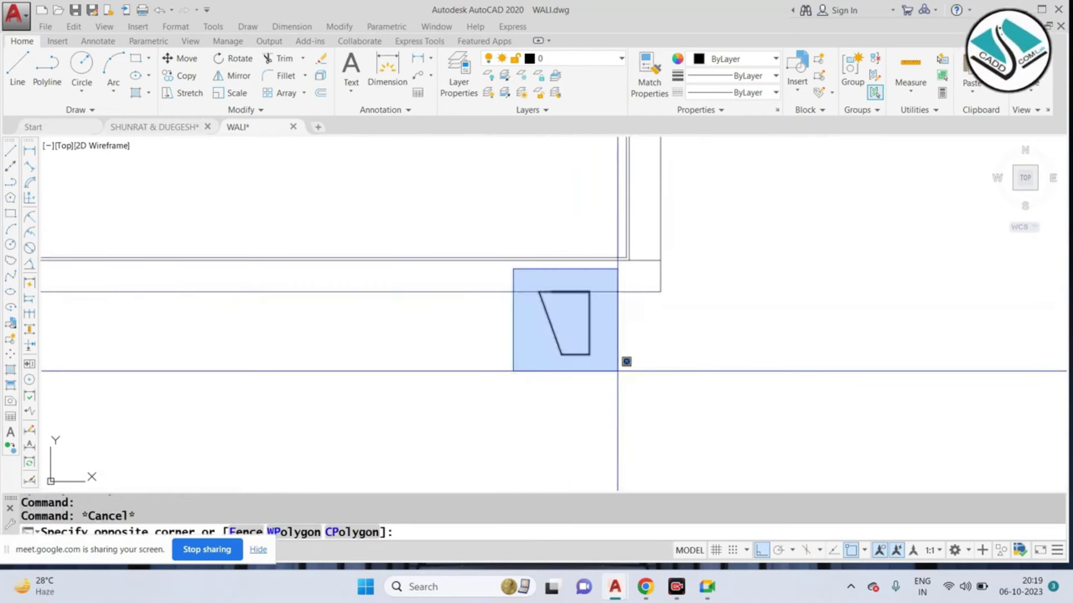
{"action": "left_click", "coordinate": [617, 369]}
Step: Join the left leg's four lines into a single polyline
{"action": "left_click", "coordinate": [491, 366]}
{"action": "scroll", "coordinate": [271, 347], "scroll_direction": "down", "scroll_amount": 3}
{"action": "key", "text": "Escape"}
{"action": "scroll", "coordinate": [374, 302], "scroll_direction": "up", "scroll_amount": 2}
{"action": "key", "text": "Return"}
{"action": "left_click", "coordinate": [354, 328]}
{"action": "left_click", "coordinate": [397, 363]}
{"action": "key", "text": "Return"}
{"action": "scroll", "coordinate": [395, 347], "scroll_direction": "down", "scroll_amount": 1}
{"action": "scroll", "coordinate": [574, 243], "scroll_direction": "down", "scroll_amount": 4}
{"action": "key", "text": "Escape"}
Step: Select the whole nightstand with both legs for moving
{"action": "left_click", "coordinate": [652, 196]}
{"action": "left_click", "coordinate": [421, 321]}
{"action": "type", "text": "m"}
{"action": "key", "text": "Return"}
{"action": "scroll", "coordinate": [430, 391], "scroll_direction": "up", "scroll_amount": 2}
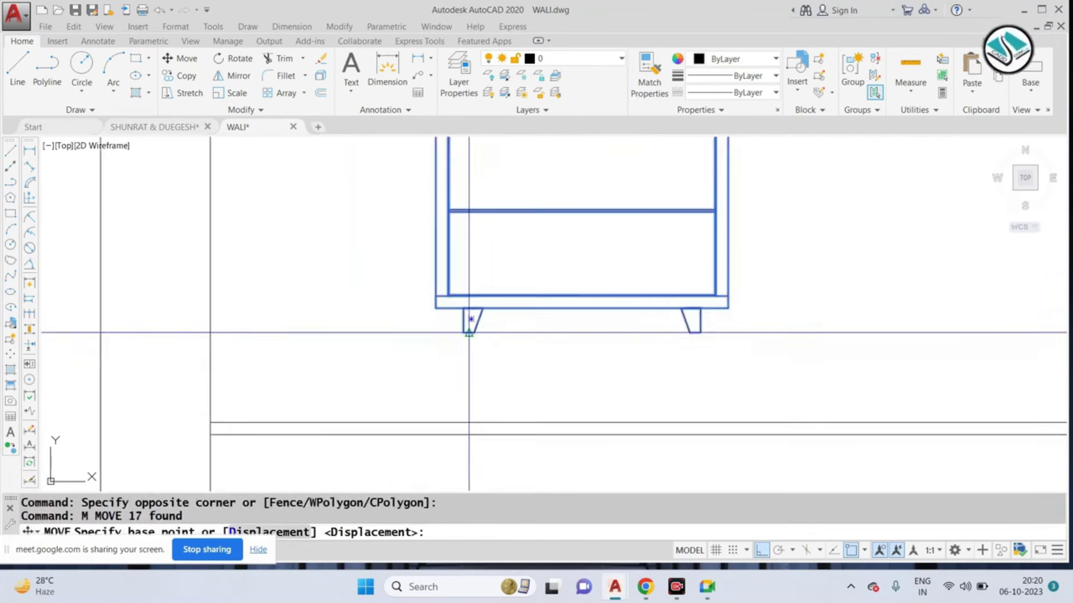
Step: Set the nightstand's leg bottoms down on the floor line
{"action": "left_click", "coordinate": [469, 333]}
{"action": "left_click", "coordinate": [467, 423]}
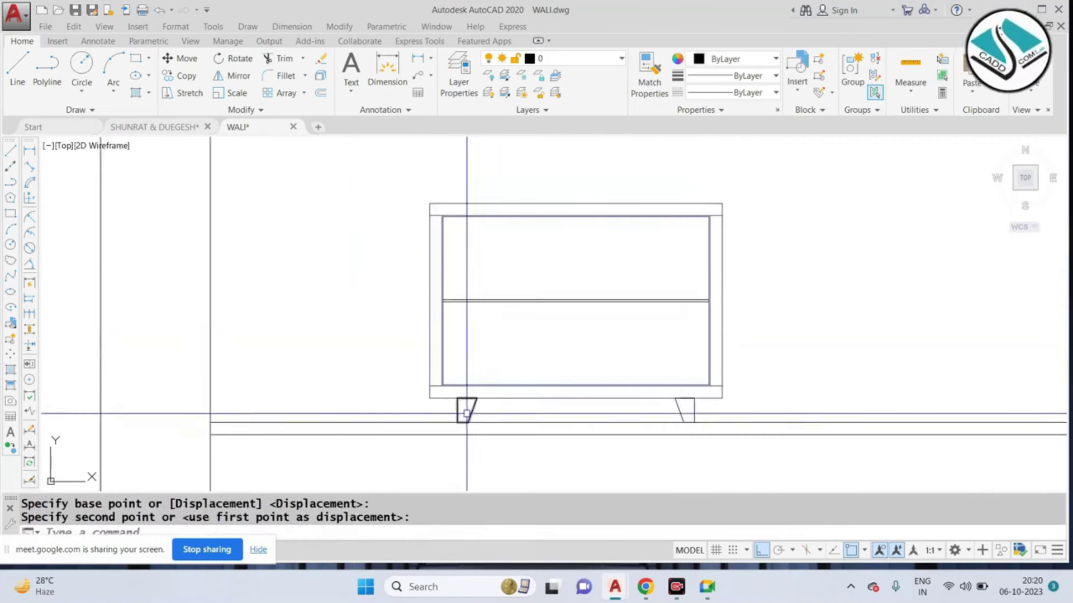
{"action": "scroll", "coordinate": [467, 414], "scroll_direction": "down", "scroll_amount": 5}
{"action": "key", "text": "Escape"}
{"action": "scroll", "coordinate": [553, 355], "scroll_direction": "up", "scroll_amount": 2}
Step: Mirror the nightstand about the wall centre, keeping the original
{"action": "left_click", "coordinate": [404, 244]}
{"action": "left_click", "coordinate": [555, 352]}
{"action": "scroll", "coordinate": [555, 354], "scroll_direction": "down", "scroll_amount": 4}
{"action": "type", "text": "mi"}
{"action": "key", "text": "Return"}
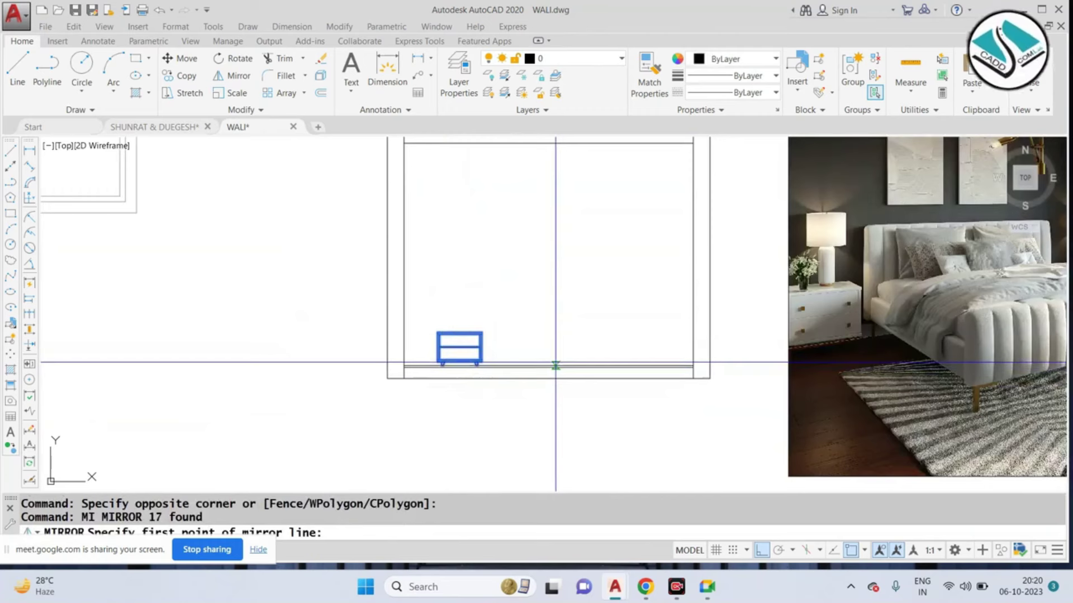
{"action": "left_click", "coordinate": [549, 366]}
{"action": "left_click", "coordinate": [562, 295]}
{"action": "key", "text": "Return"}
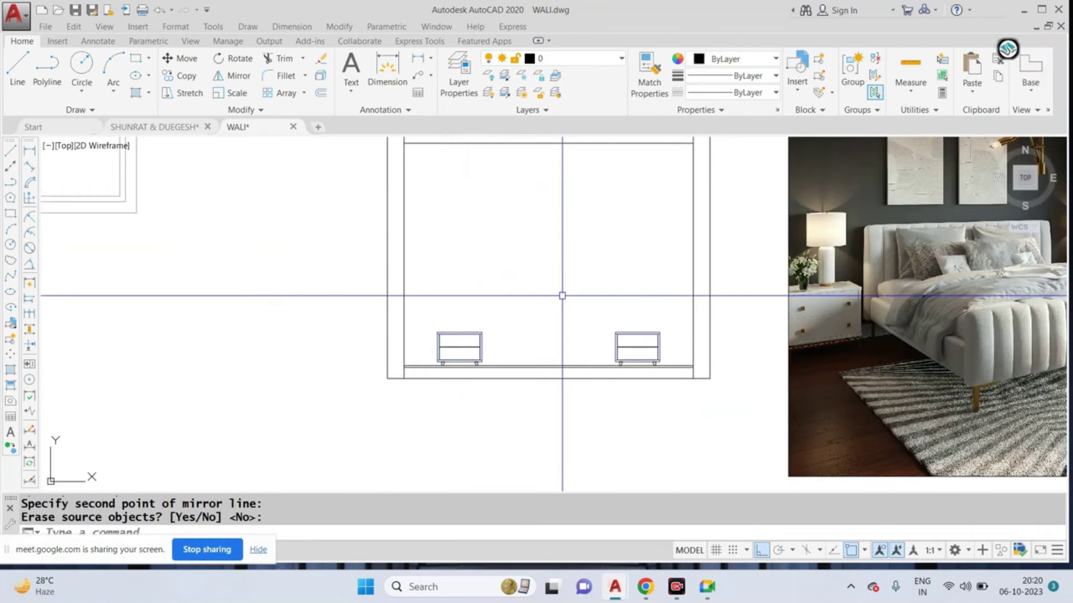
{"action": "scroll", "coordinate": [516, 368], "scroll_direction": "up", "scroll_amount": 5}
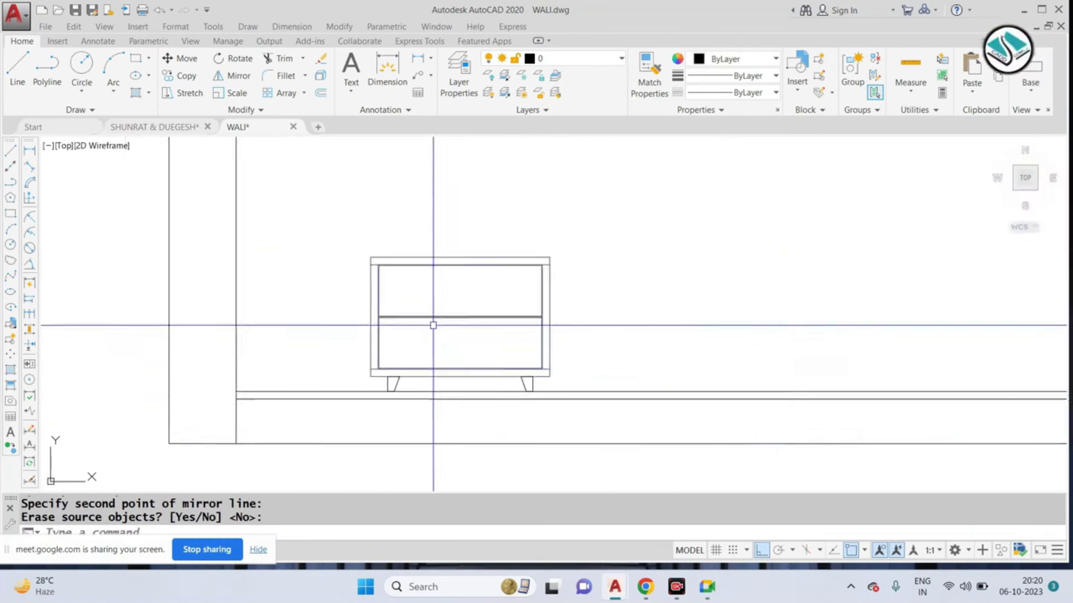
{"action": "scroll", "coordinate": [879, 314], "scroll_direction": "down", "scroll_amount": 4}
{"action": "scroll", "coordinate": [998, 257], "scroll_direction": "up", "scroll_amount": 2}
{"action": "scroll", "coordinate": [998, 256], "scroll_direction": "up", "scroll_amount": 4}
{"action": "scroll", "coordinate": [894, 279], "scroll_direction": "down", "scroll_amount": 6}
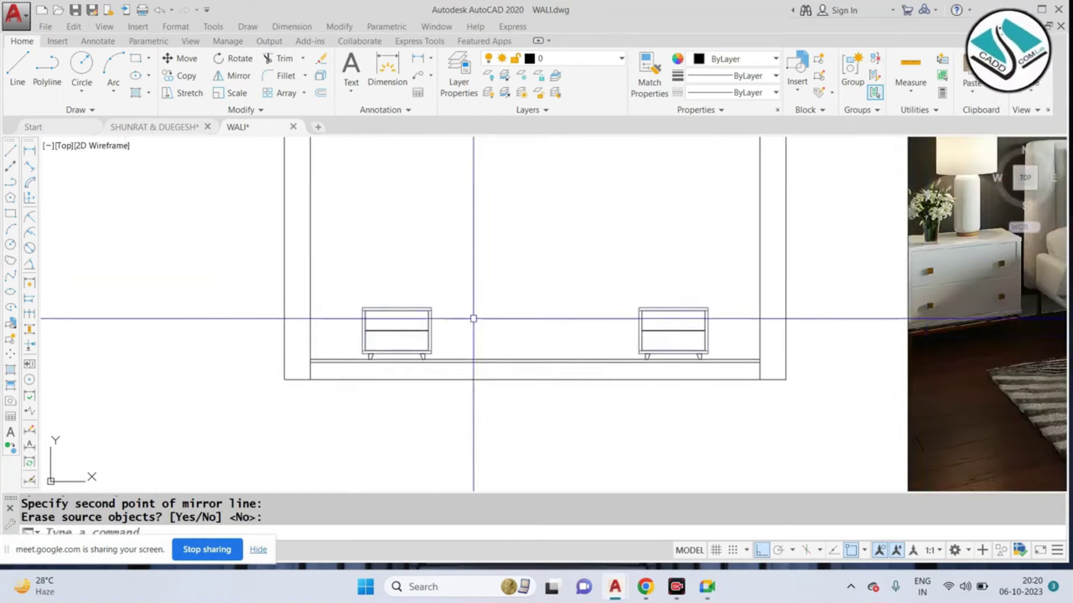
{"action": "scroll", "coordinate": [364, 338], "scroll_direction": "up", "scroll_amount": 5}
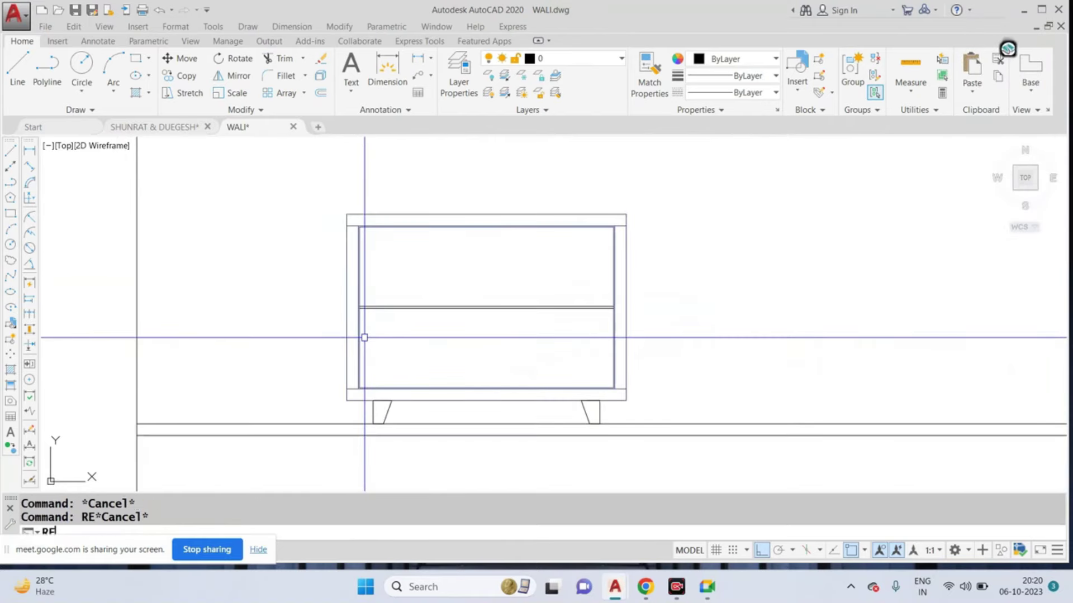
Step: Draw a vertical centre line from the drawer top midpoint to the bottom inner edge
{"action": "key", "text": "Return"}
{"action": "scroll", "coordinate": [391, 313], "scroll_direction": "up", "scroll_amount": 2}
{"action": "scroll", "coordinate": [425, 288], "scroll_direction": "up", "scroll_amount": 3}
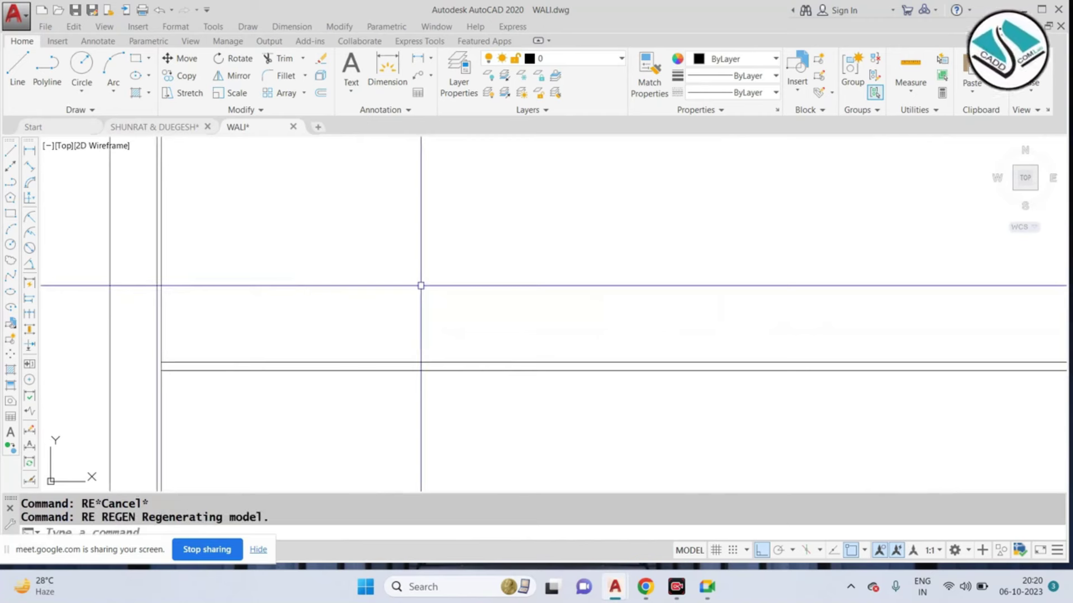
{"action": "key", "text": "Escape"}
{"action": "key", "text": "Escape"}
{"action": "scroll", "coordinate": [492, 263], "scroll_direction": "down", "scroll_amount": 4}
{"action": "scroll", "coordinate": [499, 274], "scroll_direction": "up", "scroll_amount": 2}
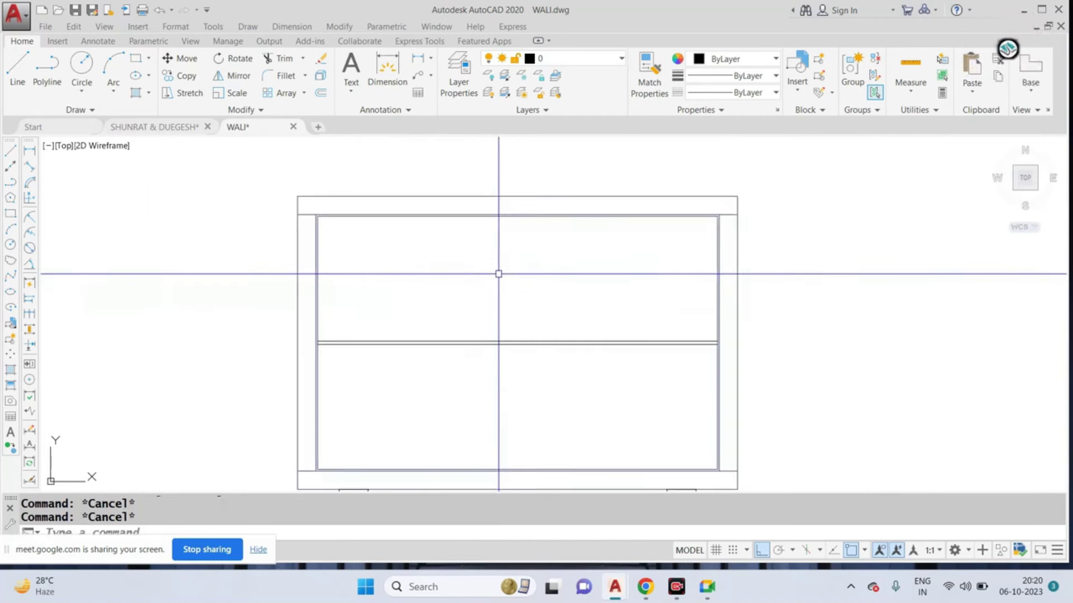
{"action": "type", "text": "l"}
{"action": "key", "text": "Return"}
{"action": "left_click", "coordinate": [518, 214]}
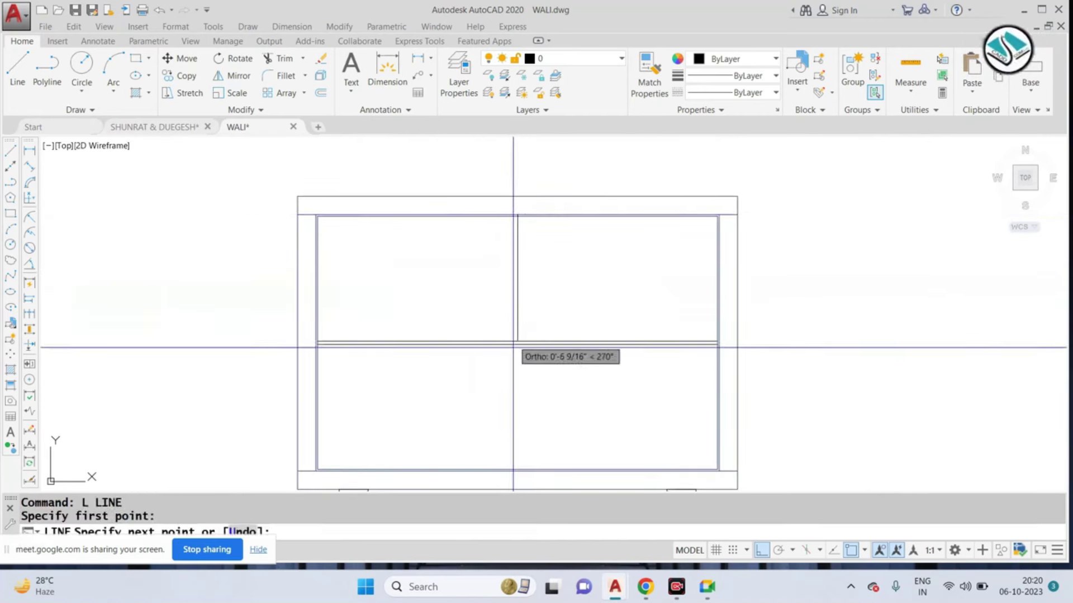
{"action": "left_click", "coordinate": [517, 470]}
{"action": "key", "text": "Escape"}
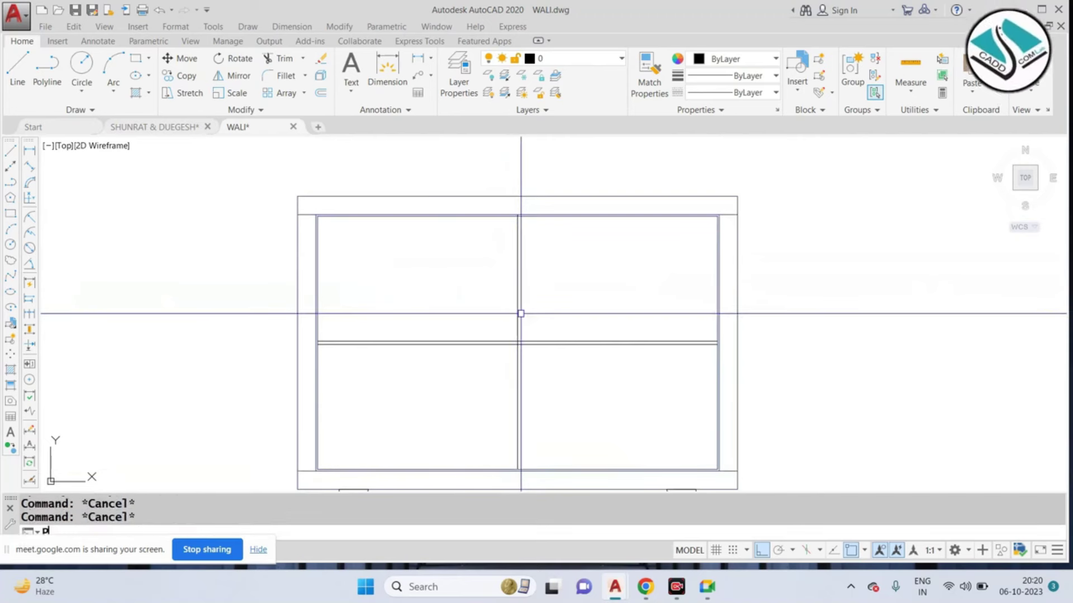
Step: Offset the centre line 4 to both sides
{"action": "key", "text": "Return"}
{"action": "type", "text": "4"}
{"action": "key", "text": "Return"}
{"action": "left_click", "coordinate": [517, 308]}
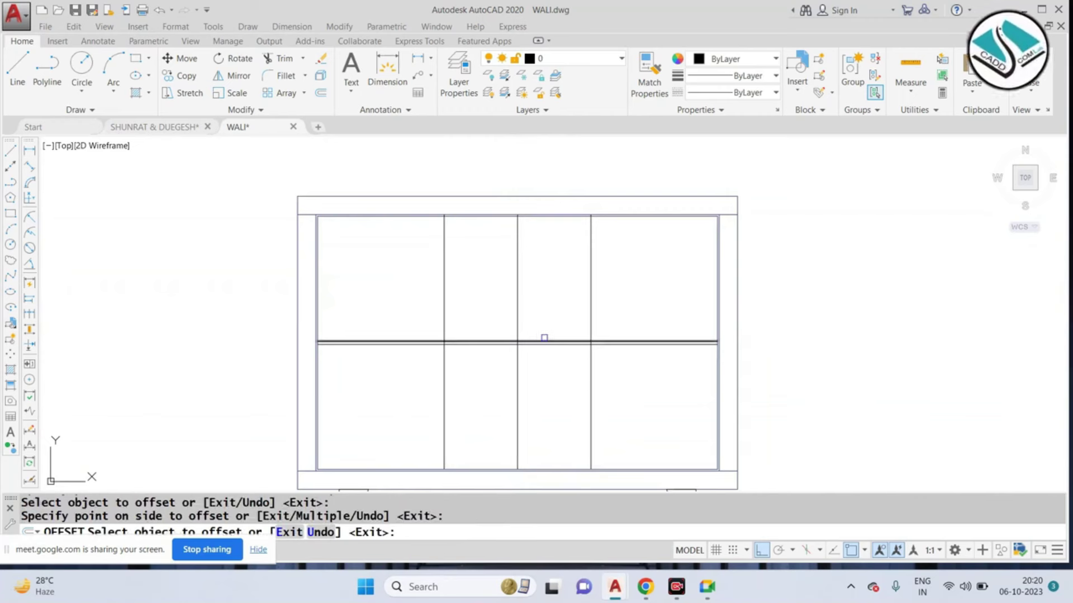
{"action": "scroll", "coordinate": [531, 343], "scroll_direction": "up", "scroll_amount": 4}
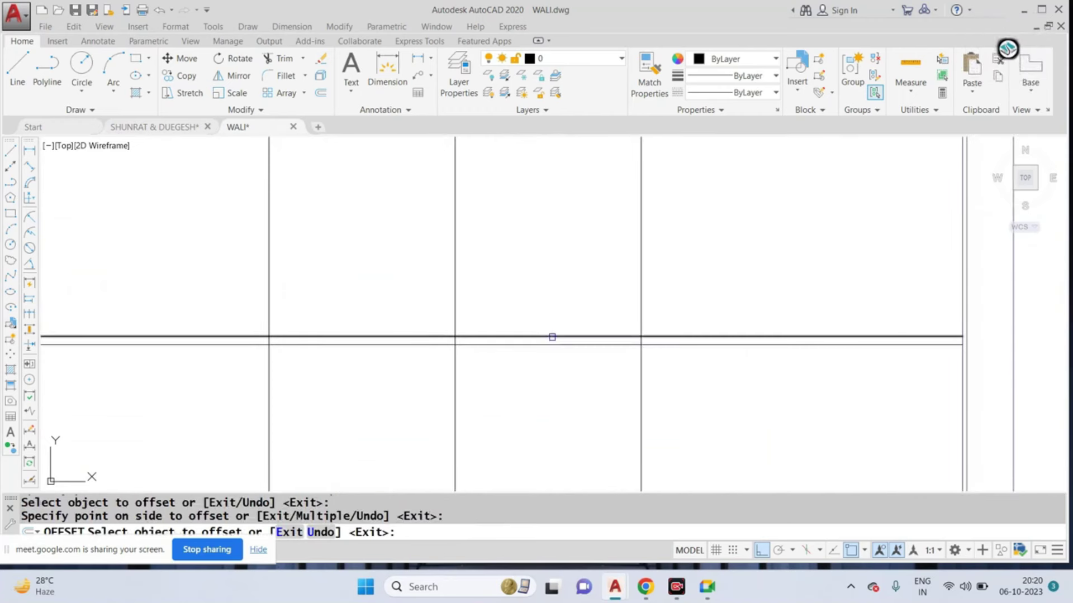
{"action": "key", "text": "Escape"}
Step: Offset the drawer divider lines by 0.5, then undo the extra offsets
{"action": "type", "text": "o"}
{"action": "key", "text": "Return"}
{"action": "type", "text": "0.5"}
{"action": "key", "text": "Return"}
{"action": "left_click", "coordinate": [557, 336]}
{"action": "left_click", "coordinate": [549, 303]}
{"action": "left_click", "coordinate": [546, 345]}
{"action": "left_click", "coordinate": [595, 372]}
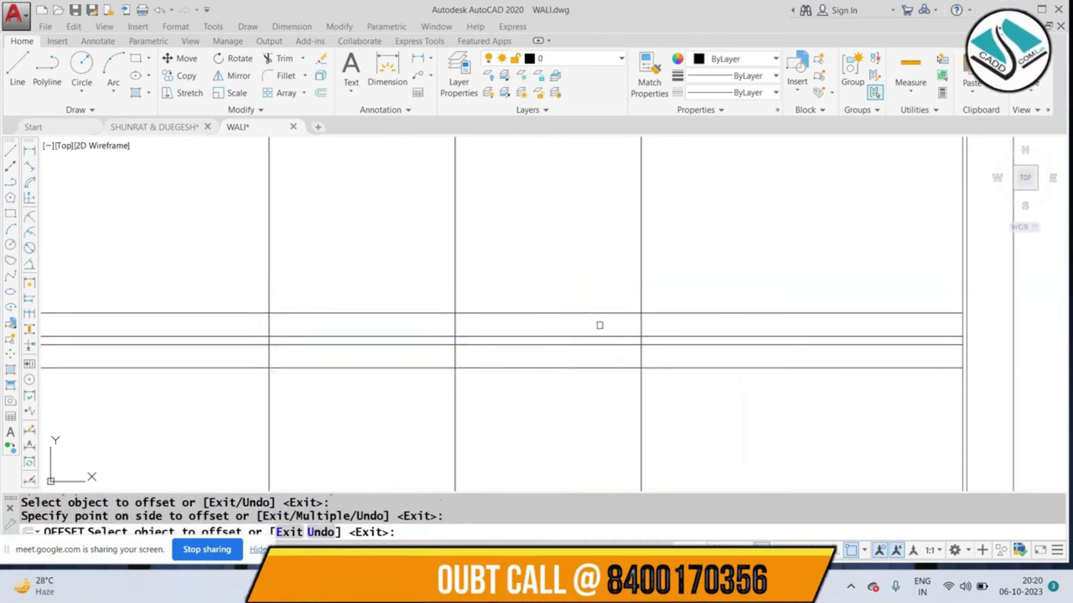
{"action": "scroll", "coordinate": [592, 352], "scroll_direction": "down", "scroll_amount": 4}
{"action": "key", "text": "ctrl+z"}
{"action": "key", "text": "ctrl+z"}
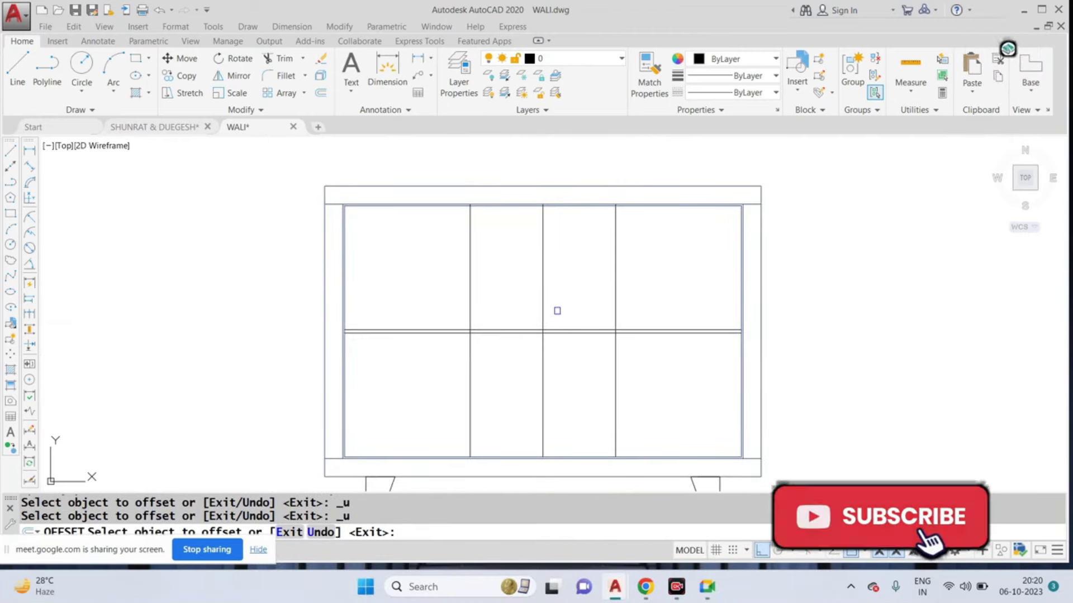
{"action": "key", "text": "Escape"}
{"action": "key", "text": "Escape"}
Step: Trim the vertical lines where they cross the lower drawers
{"action": "type", "text": "tr"}
{"action": "key", "text": "Return"}
{"action": "left_click", "coordinate": [529, 369]}
Step: Finish trimming the vertical line between the divider lines
{"action": "left_click", "coordinate": [479, 329]}
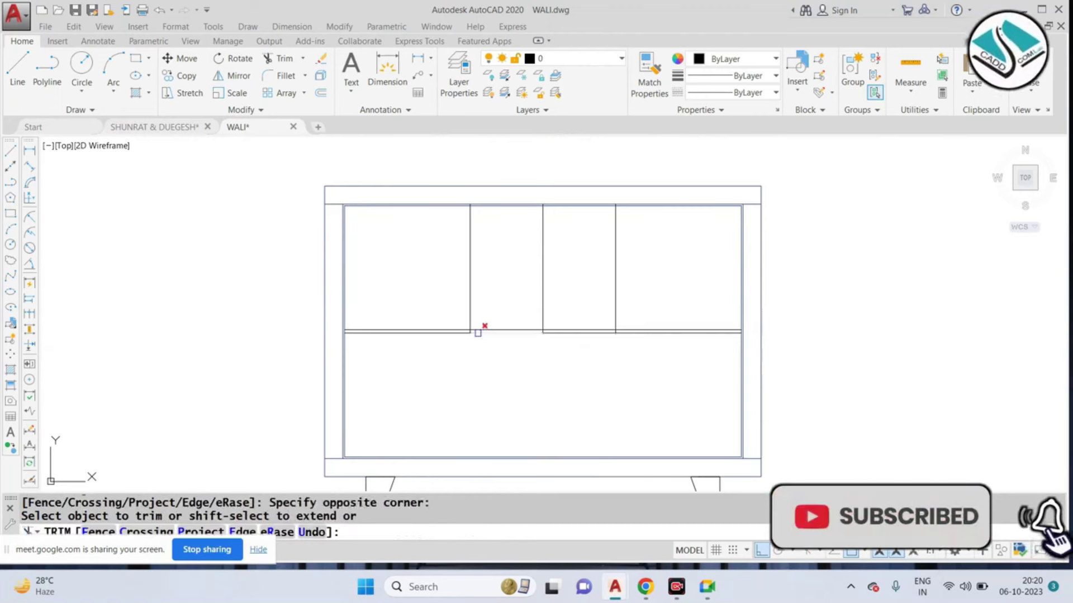
{"action": "scroll", "coordinate": [421, 328], "scroll_direction": "up", "scroll_amount": 6}
{"action": "left_click", "coordinate": [727, 328]}
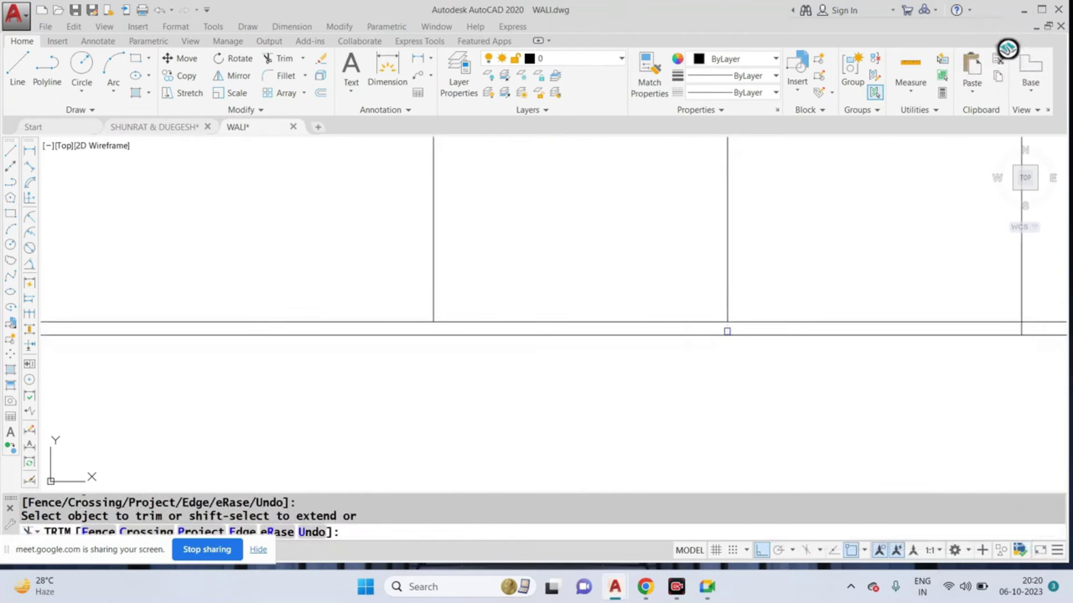
{"action": "scroll", "coordinate": [718, 338], "scroll_direction": "down", "scroll_amount": 3}
{"action": "key", "text": "Escape"}
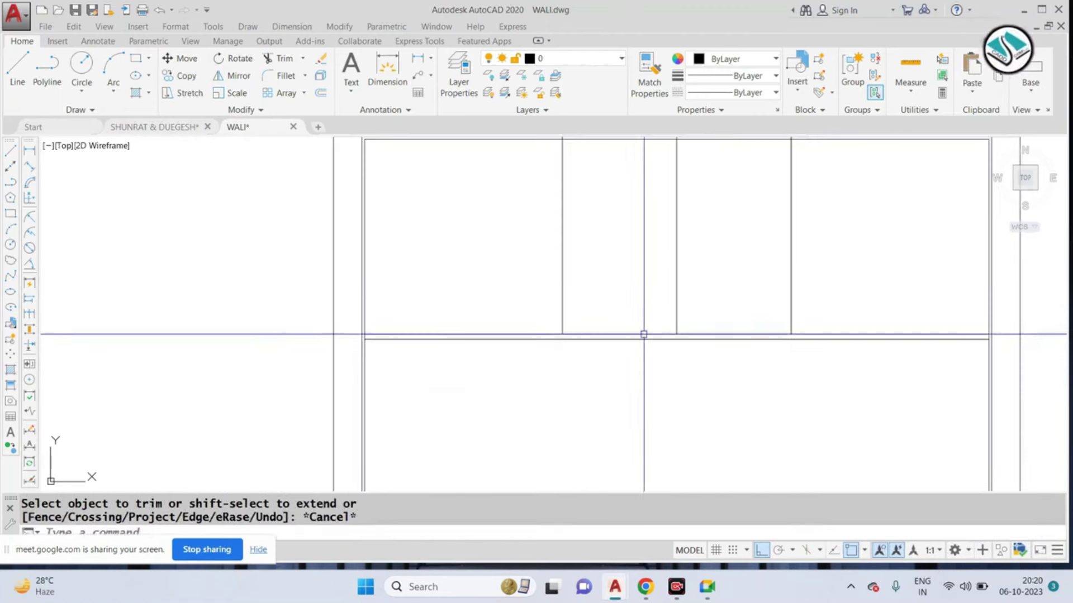
Step: Draw a horizontal line across the middle section and offset it 0.5 upward
{"action": "type", "text": "l"}
{"action": "key", "text": "Return"}
{"action": "left_click", "coordinate": [562, 235]}
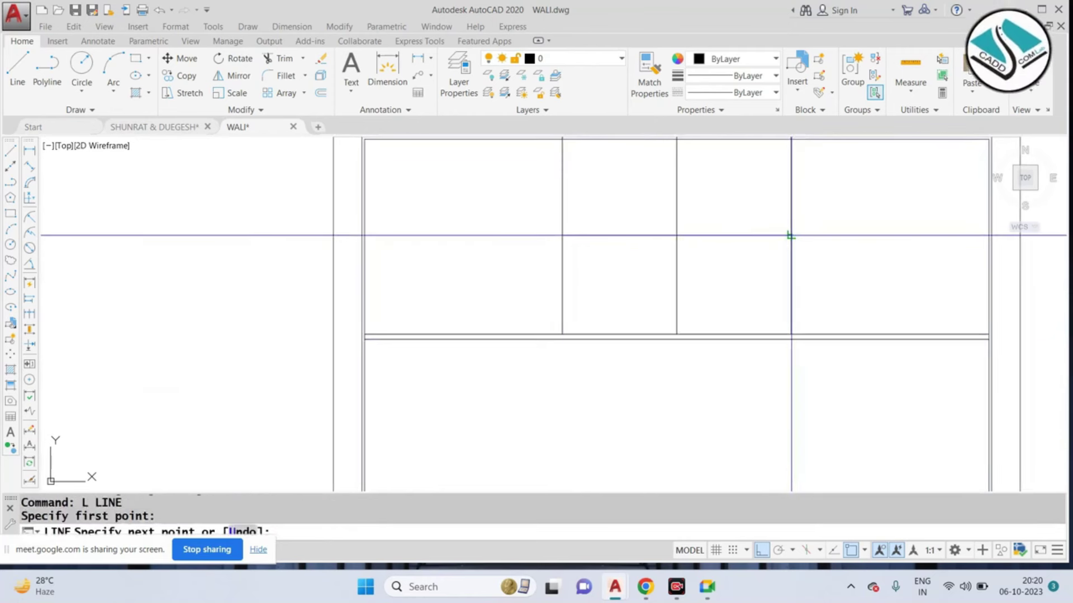
{"action": "left_click", "coordinate": [791, 235]}
{"action": "key", "text": "Escape"}
{"action": "key", "text": "Return"}
{"action": "type", "text": "0."}
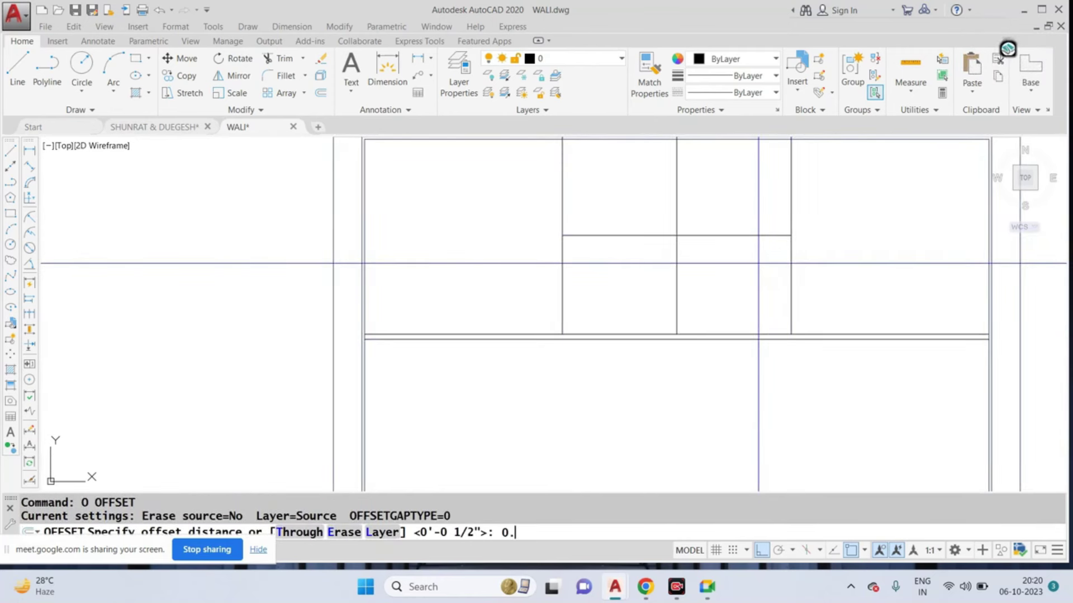
{"action": "type", "text": "5"}
{"action": "key", "text": "Return"}
{"action": "left_click", "coordinate": [724, 236]}
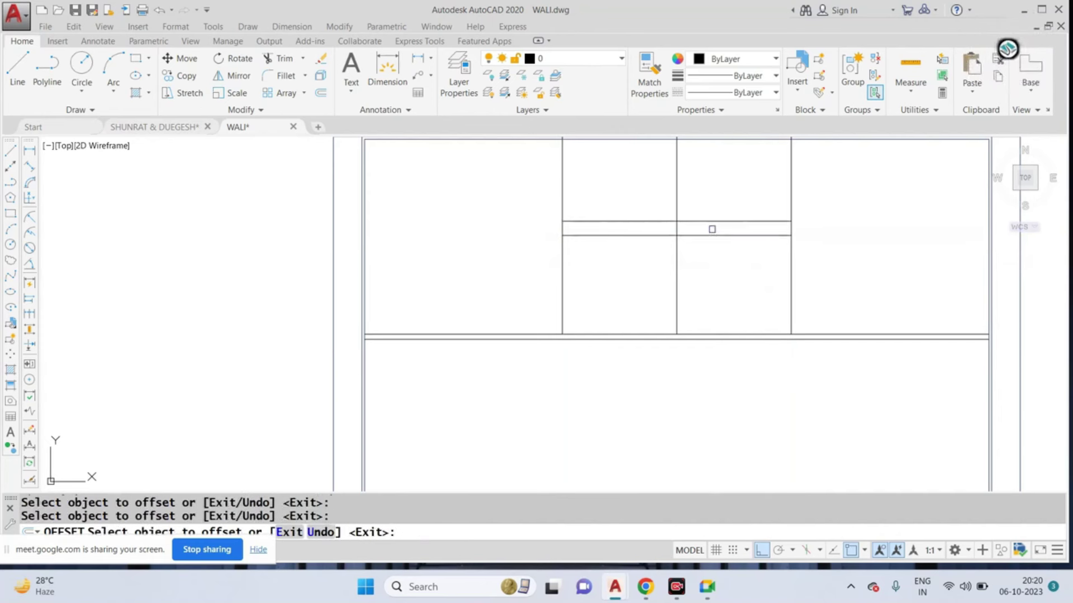
{"action": "scroll", "coordinate": [613, 215], "scroll_direction": "up", "scroll_amount": 4}
{"action": "key", "text": "Escape"}
{"action": "key", "text": "Escape"}
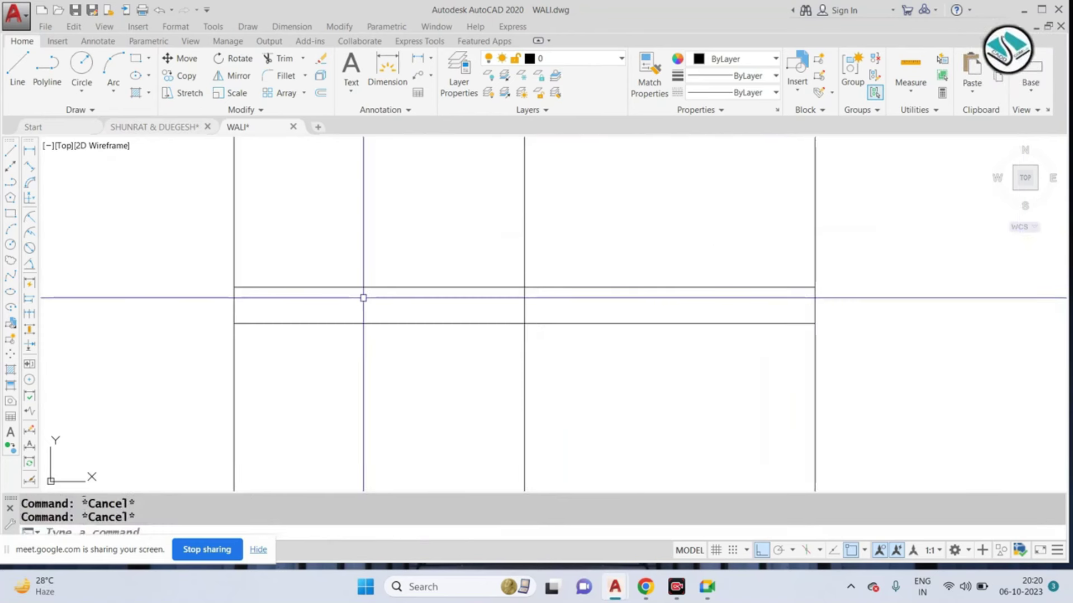
Step: Start another line, then cancel it and undo back to the previous state
{"action": "type", "text": "l"}
{"action": "key", "text": "Return"}
{"action": "left_click", "coordinate": [234, 308]}
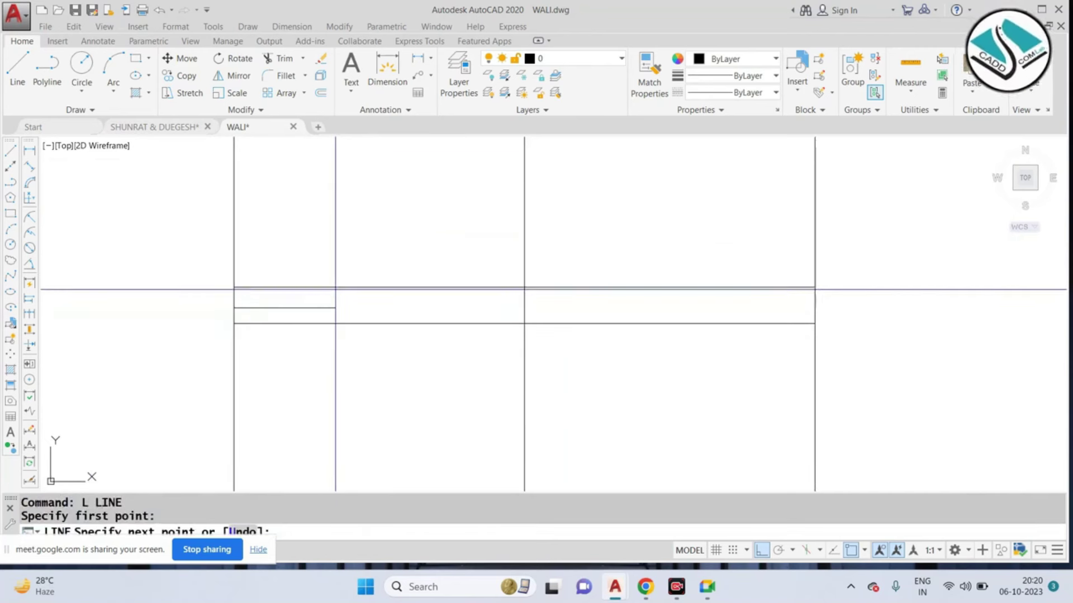
{"action": "key", "text": "ctrl+z"}
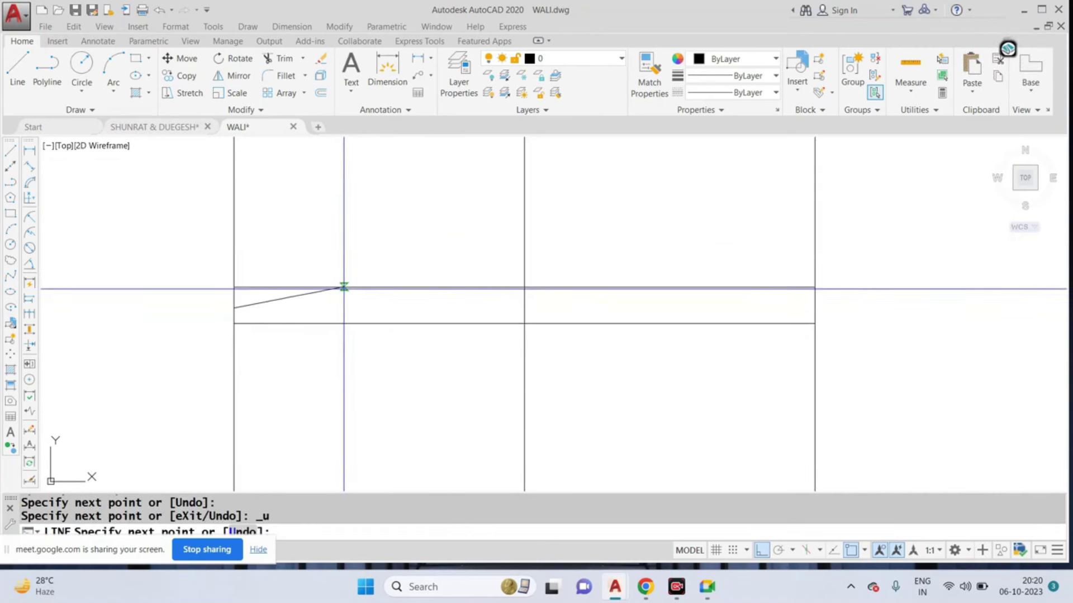
{"action": "left_click", "coordinate": [338, 287]}
{"action": "key", "text": "Escape"}
{"action": "scroll", "coordinate": [455, 268], "scroll_direction": "down", "scroll_amount": 2}
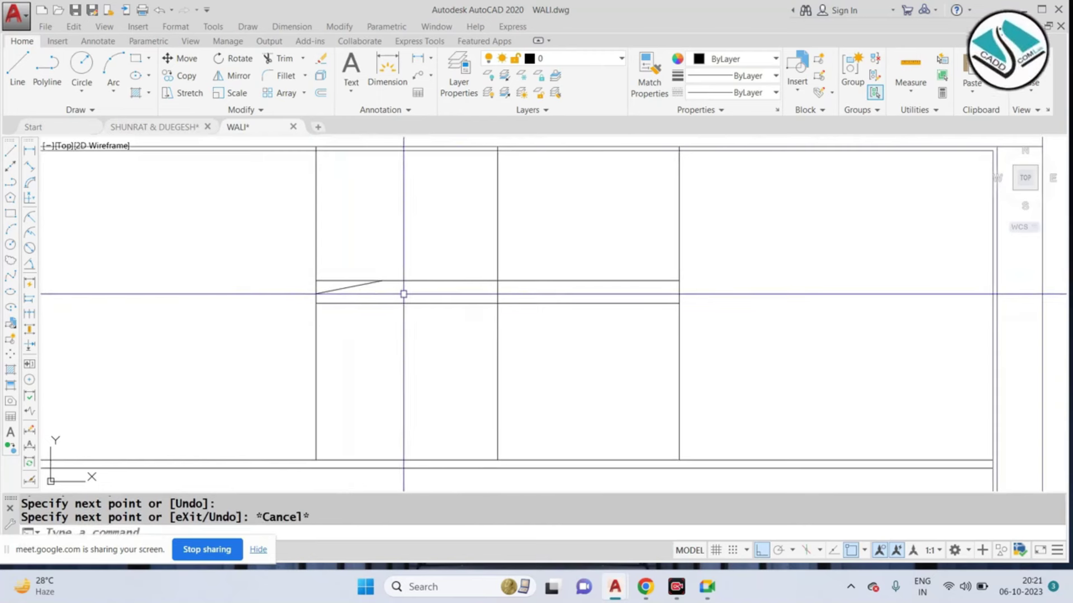
{"action": "key", "text": "ctrl+z"}
{"action": "scroll", "coordinate": [488, 290], "scroll_direction": "down", "scroll_amount": 3}
Step: Erase the nightstand's middle vertical lines and the two short horizontal lines
{"action": "left_click", "coordinate": [642, 267]}
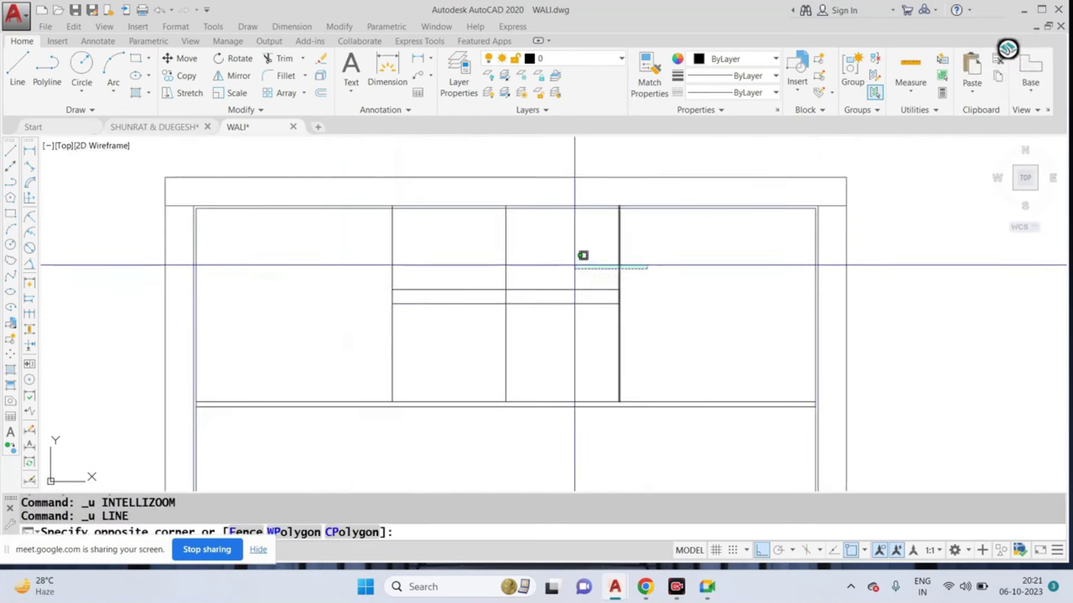
{"action": "left_click", "coordinate": [321, 269]}
{"action": "type", "text": "E"}
{"action": "key", "text": "Return"}
{"action": "left_click", "coordinate": [632, 274]}
{"action": "left_click", "coordinate": [311, 336]}
{"action": "type", "text": "E"}
{"action": "key", "text": "Return"}
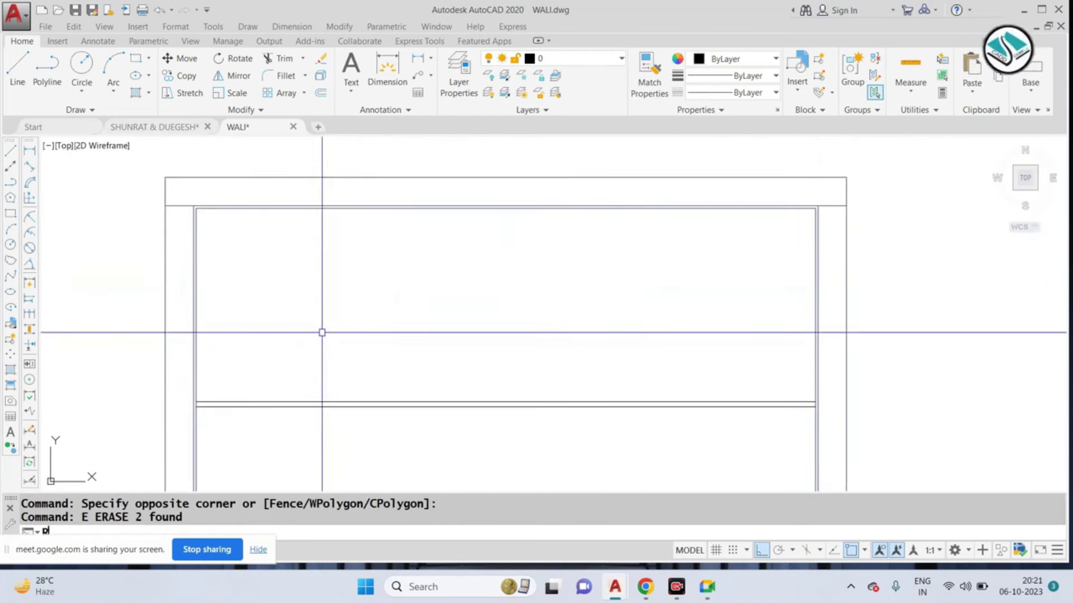
Step: Draw a small rectangle as the drawer handle
{"action": "key", "text": "Return"}
{"action": "key", "text": "Escape"}
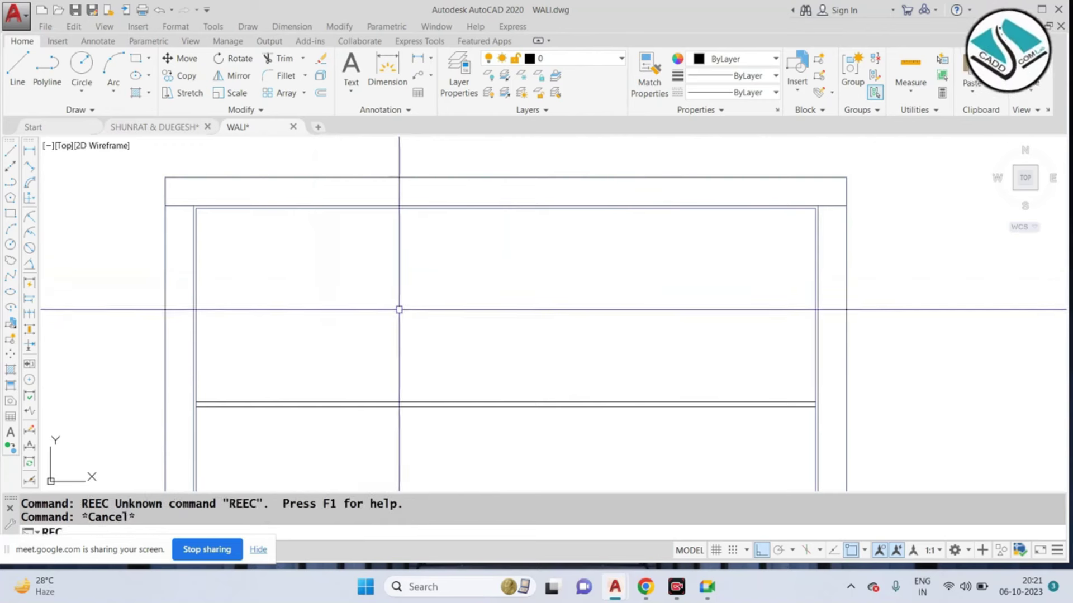
{"action": "key", "text": "Return"}
{"action": "left_click", "coordinate": [399, 309]}
{"action": "left_click", "coordinate": [612, 328]}
Step: Move the handle straight up into the upper drawer
{"action": "left_click", "coordinate": [513, 319]}
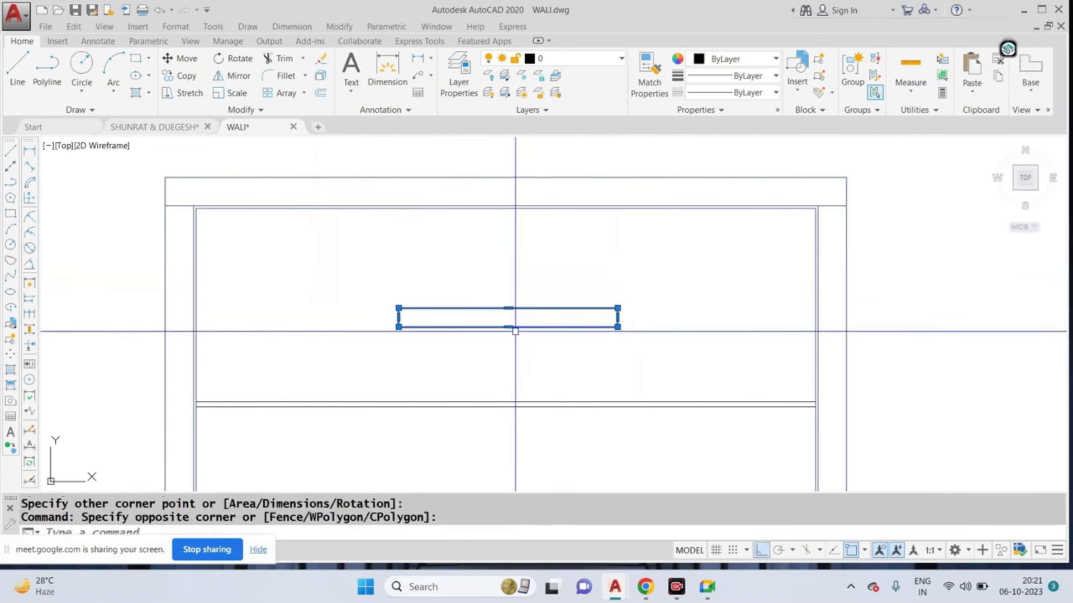
{"action": "type", "text": "m"}
{"action": "key", "text": "Return"}
{"action": "key", "text": "F8"}
{"action": "left_click", "coordinate": [485, 295]}
{"action": "left_click", "coordinate": [481, 280]}
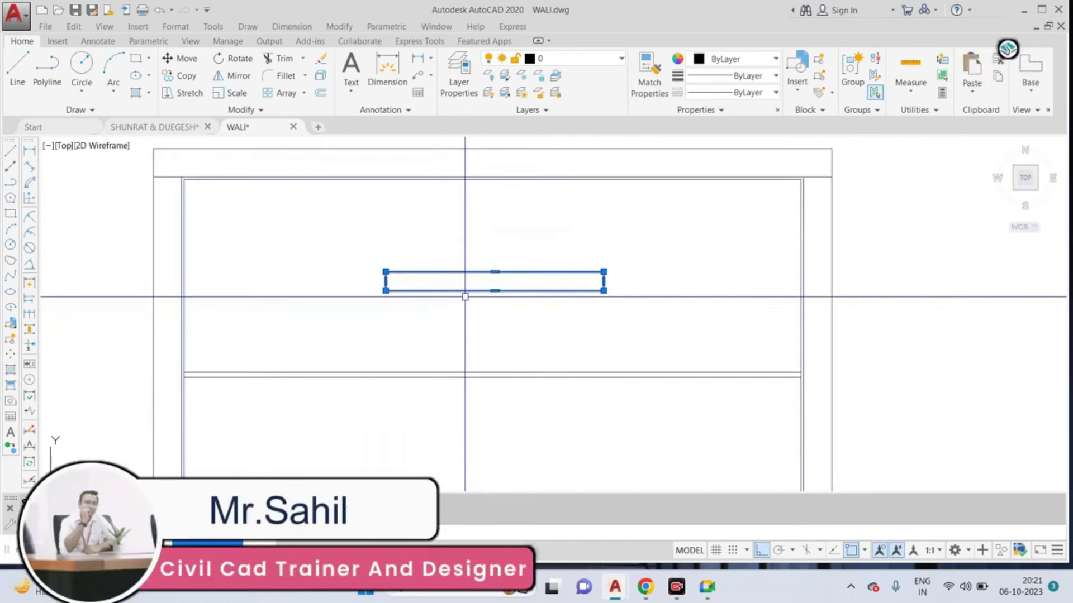
Step: Copy the handle down into the lower drawer
{"action": "type", "text": "co"}
{"action": "key", "text": "Return"}
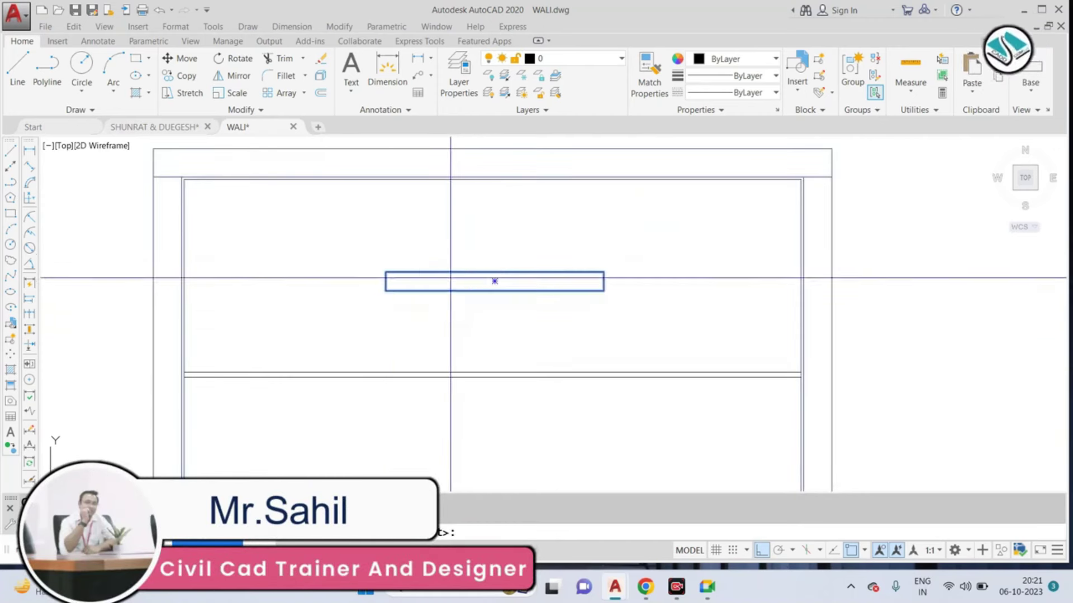
{"action": "scroll", "coordinate": [458, 277], "scroll_direction": "down", "scroll_amount": 2}
{"action": "left_click", "coordinate": [481, 284]}
{"action": "left_click", "coordinate": [481, 407]}
{"action": "key", "text": "Escape"}
{"action": "scroll", "coordinate": [440, 282], "scroll_direction": "down", "scroll_amount": 5}
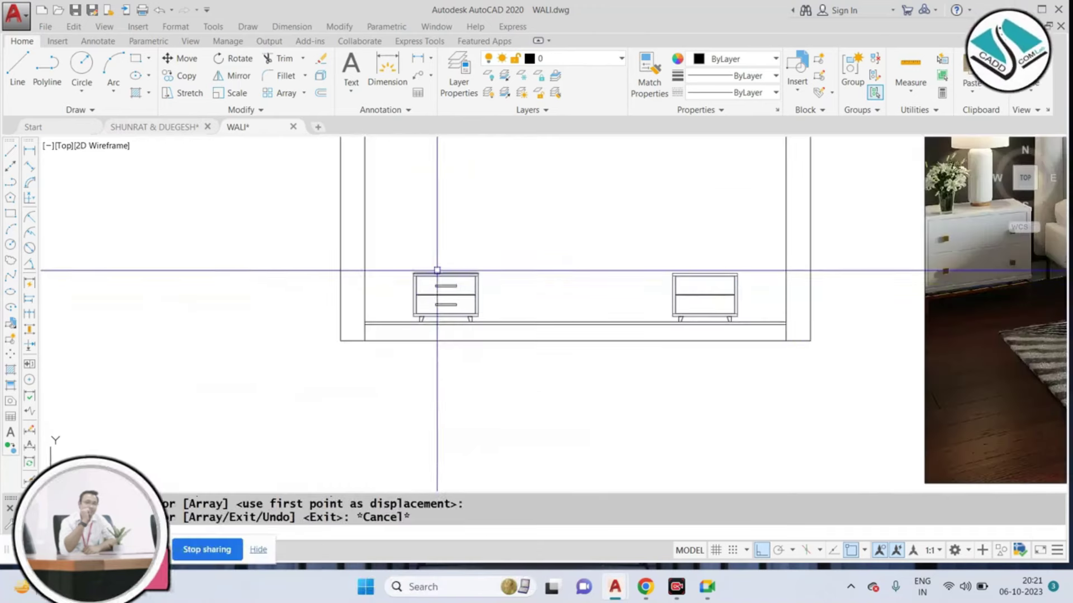
{"action": "scroll", "coordinate": [447, 271], "scroll_direction": "up", "scroll_amount": 3}
{"action": "scroll", "coordinate": [458, 313], "scroll_direction": "up", "scroll_amount": 2}
Step: Mirror both handles and the drawer divider across the wall centre, keeping the originals
{"action": "left_click", "coordinate": [506, 235]}
{"action": "left_click", "coordinate": [366, 341]}
{"action": "scroll", "coordinate": [370, 339], "scroll_direction": "down", "scroll_amount": 4}
{"action": "type", "text": "mi"}
{"action": "key", "text": "Return"}
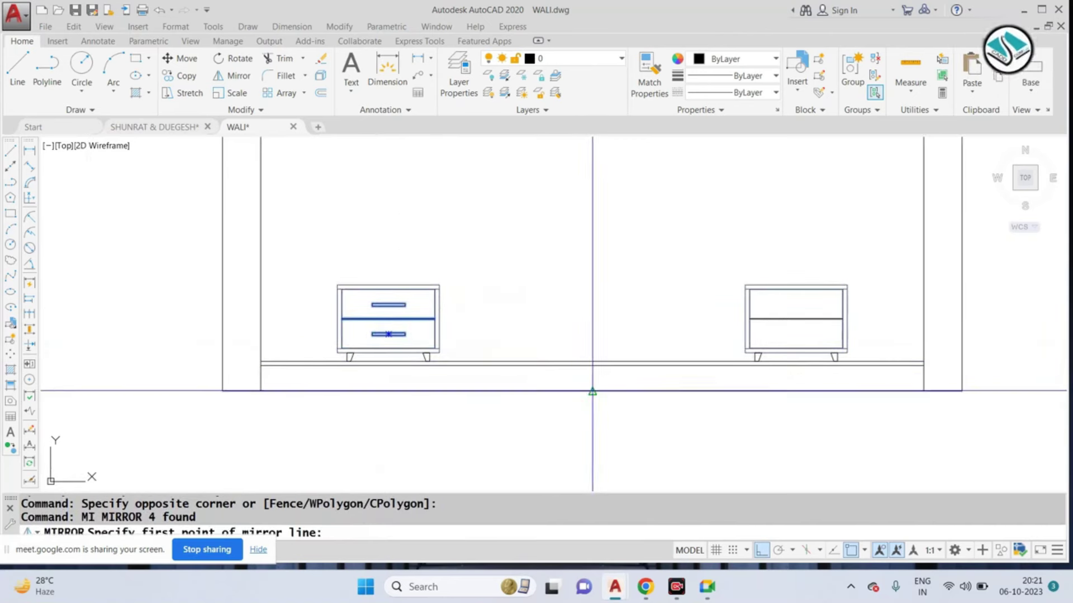
{"action": "left_click", "coordinate": [592, 391]}
{"action": "left_click", "coordinate": [595, 229]}
{"action": "scroll", "coordinate": [765, 302], "scroll_direction": "up", "scroll_amount": 3}
{"action": "scroll", "coordinate": [762, 285], "scroll_direction": "up", "scroll_amount": 3}
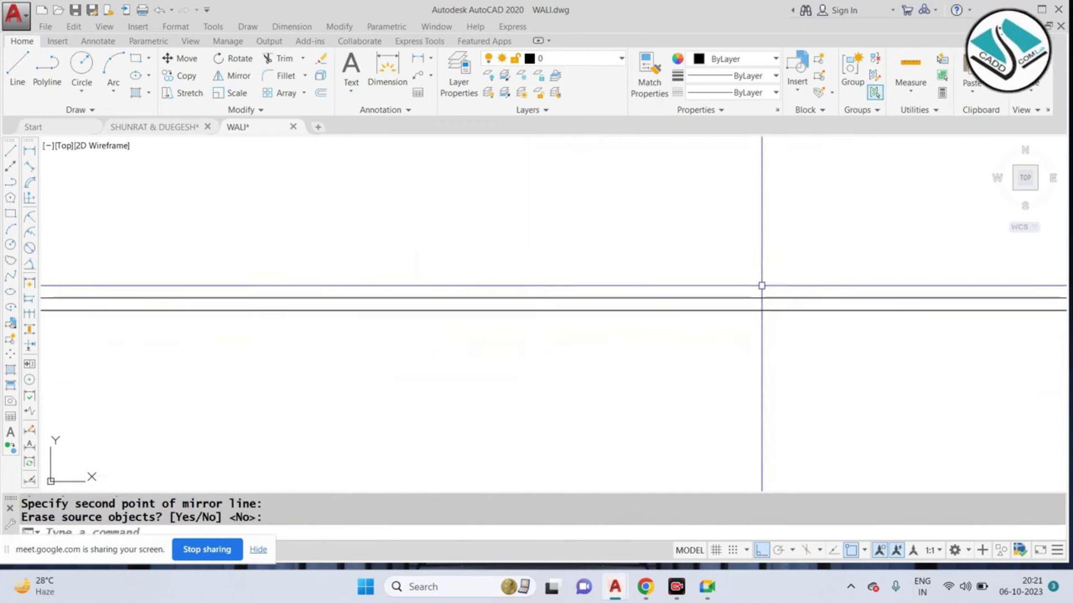
{"action": "key", "text": "Return"}
Step: Select a stray line near the centre for erasing, then cancel
{"action": "left_click", "coordinate": [575, 299]}
{"action": "type", "text": "e"}
{"action": "key", "text": "Return"}
{"action": "scroll", "coordinate": [747, 311], "scroll_direction": "down", "scroll_amount": 2}
{"action": "scroll", "coordinate": [719, 330], "scroll_direction": "down", "scroll_amount": 3}
{"action": "key", "text": "Escape"}
{"action": "scroll", "coordinate": [719, 330], "scroll_direction": "down", "scroll_amount": 3}
{"action": "scroll", "coordinate": [723, 324], "scroll_direction": "down", "scroll_amount": 3}
{"action": "scroll", "coordinate": [726, 321], "scroll_direction": "up", "scroll_amount": 1}
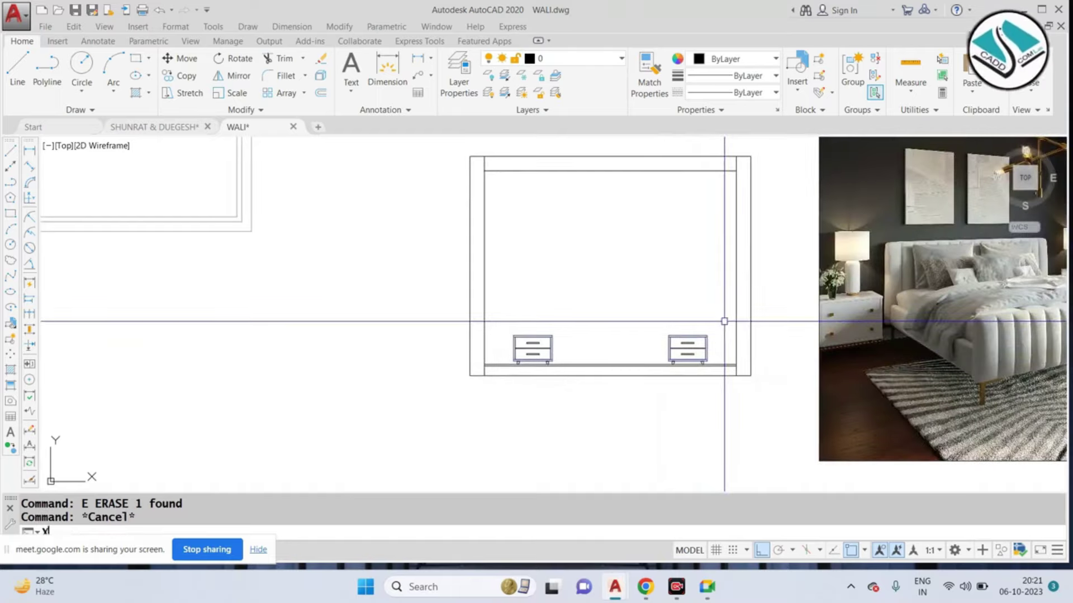
Step: Start vertical construction lines and pan to the bedroom floor plan
{"action": "key", "text": "Return"}
{"action": "type", "text": "v"}
{"action": "key", "text": "Return"}
{"action": "scroll", "coordinate": [502, 313], "scroll_direction": "down", "scroll_amount": 3}
{"action": "scroll", "coordinate": [498, 290], "scroll_direction": "up", "scroll_amount": 3}
{"action": "middle_click_drag", "start_coordinate": [493, 273], "coordinate": [410, 412]}
{"action": "scroll", "coordinate": [475, 229], "scroll_direction": "up", "scroll_amount": 3}
Step: Place vertical construction lines through the bed's left and right sides in the plan
{"action": "left_click", "coordinate": [459, 244]}
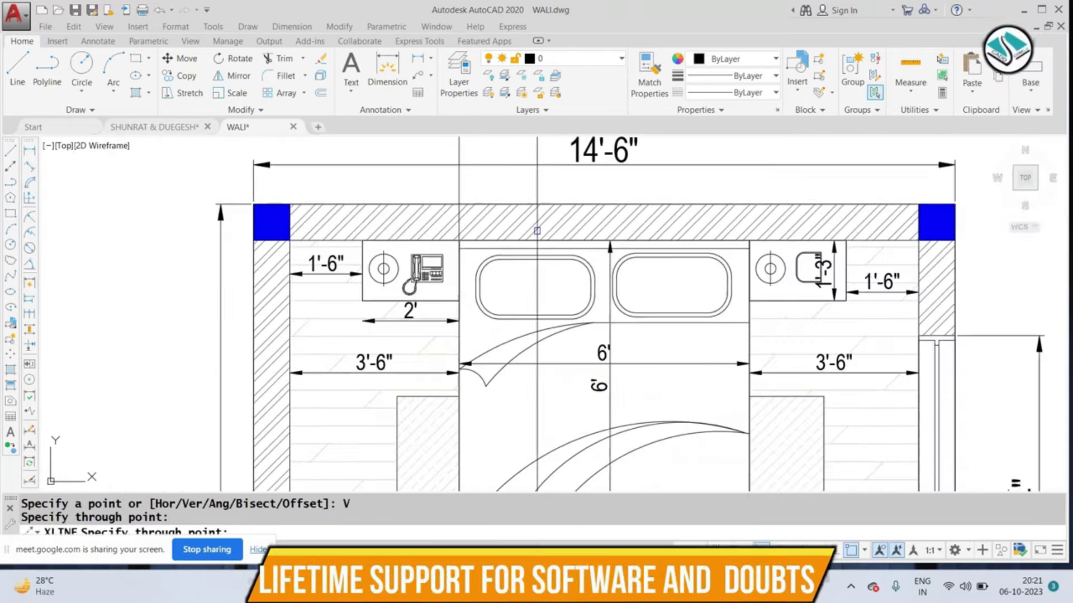
{"action": "left_click", "coordinate": [750, 240]}
{"action": "scroll", "coordinate": [750, 240], "scroll_direction": "down", "scroll_amount": 5}
{"action": "key", "text": "Escape"}
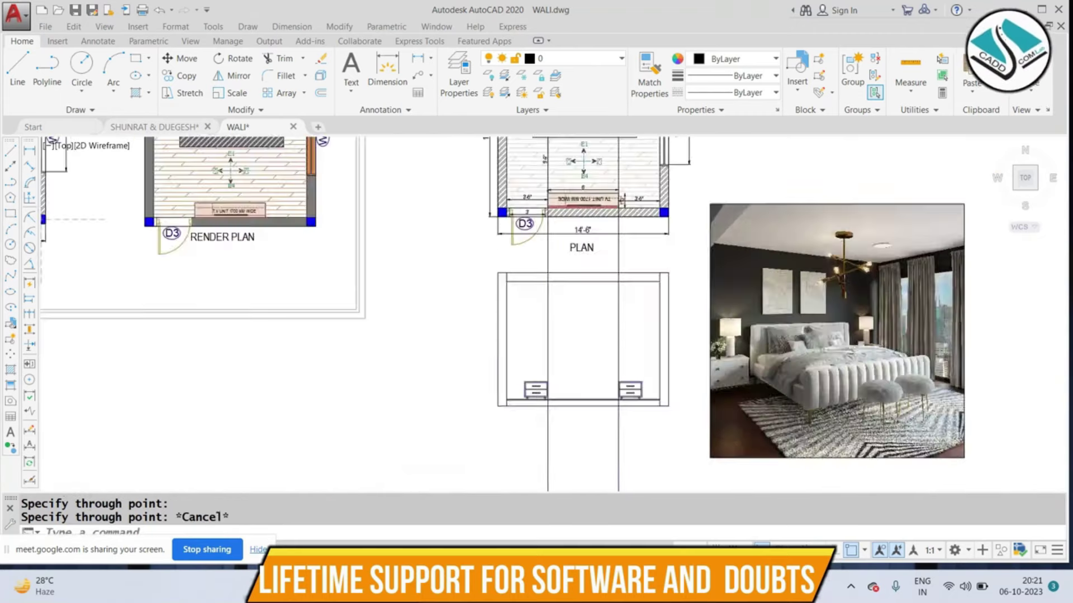
{"action": "scroll", "coordinate": [424, 358], "scroll_direction": "up", "scroll_amount": 5}
Step: Abandon trimming and erase the two unwanted lines
{"action": "type", "text": "tr"}
{"action": "key", "text": "Return"}
{"action": "key", "text": "Return"}
{"action": "scroll", "coordinate": [425, 363], "scroll_direction": "up", "scroll_amount": 5}
{"action": "scroll", "coordinate": [434, 376], "scroll_direction": "down", "scroll_amount": 3}
{"action": "scroll", "coordinate": [833, 374], "scroll_direction": "up", "scroll_amount": 3}
{"action": "scroll", "coordinate": [837, 360], "scroll_direction": "down", "scroll_amount": 3}
{"action": "key", "text": "Escape"}
{"action": "left_click_drag", "start_coordinate": [843, 402], "coordinate": [312, 478]}
{"action": "type", "text": "e"}
{"action": "key", "text": "Return"}
{"action": "scroll", "coordinate": [477, 366], "scroll_direction": "down", "scroll_amount": 5}
{"action": "scroll", "coordinate": [676, 355], "scroll_direction": "up", "scroll_amount": 4}
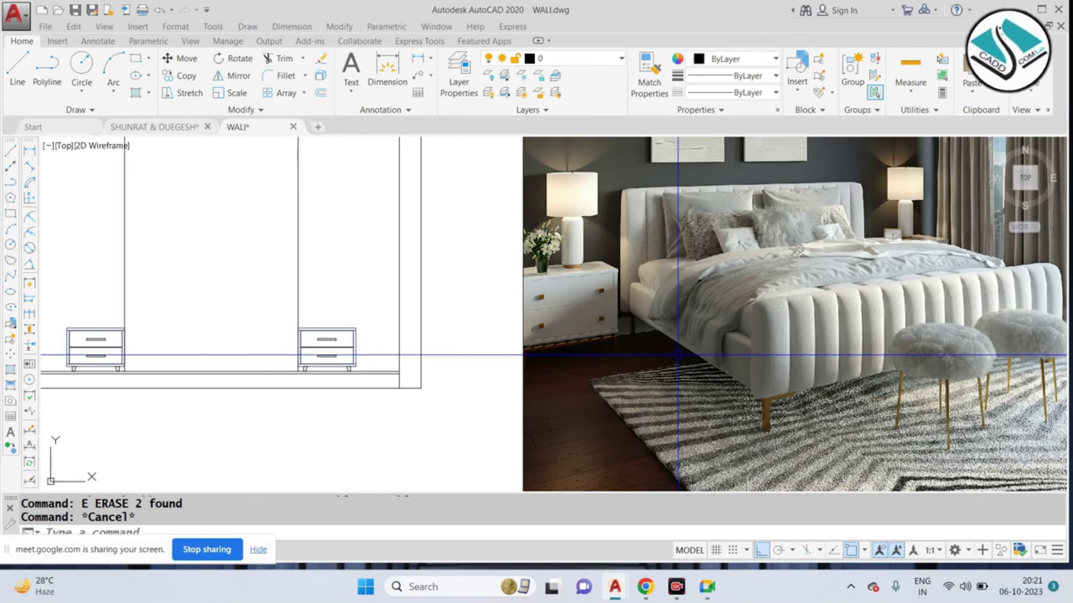
Step: Bring both nightstands into view and begin an offset
{"action": "scroll", "coordinate": [604, 370], "scroll_direction": "down", "scroll_amount": 4}
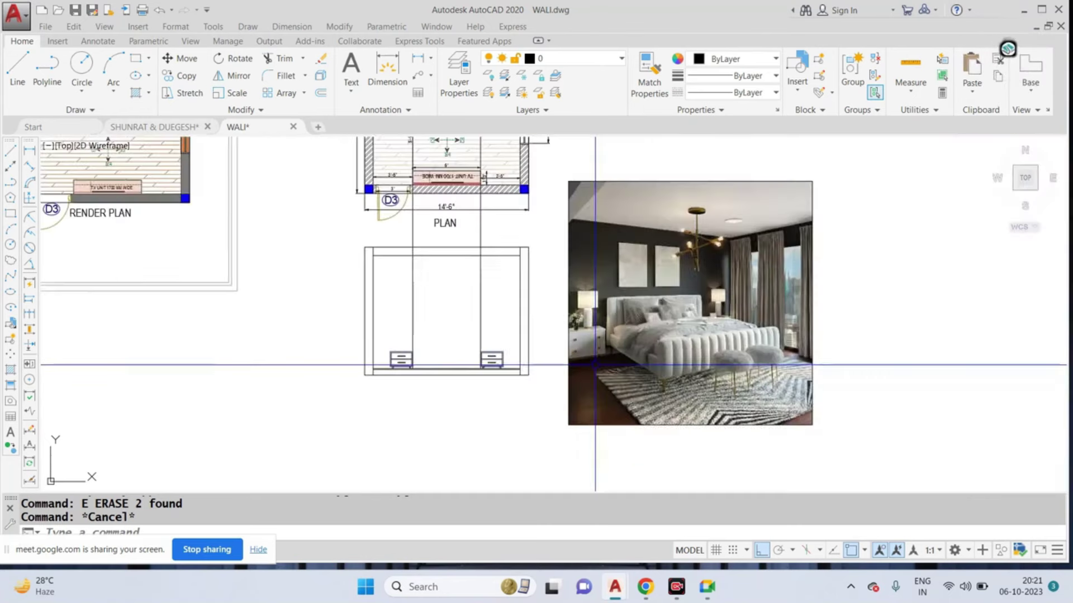
{"action": "scroll", "coordinate": [504, 358], "scroll_direction": "up", "scroll_amount": 4}
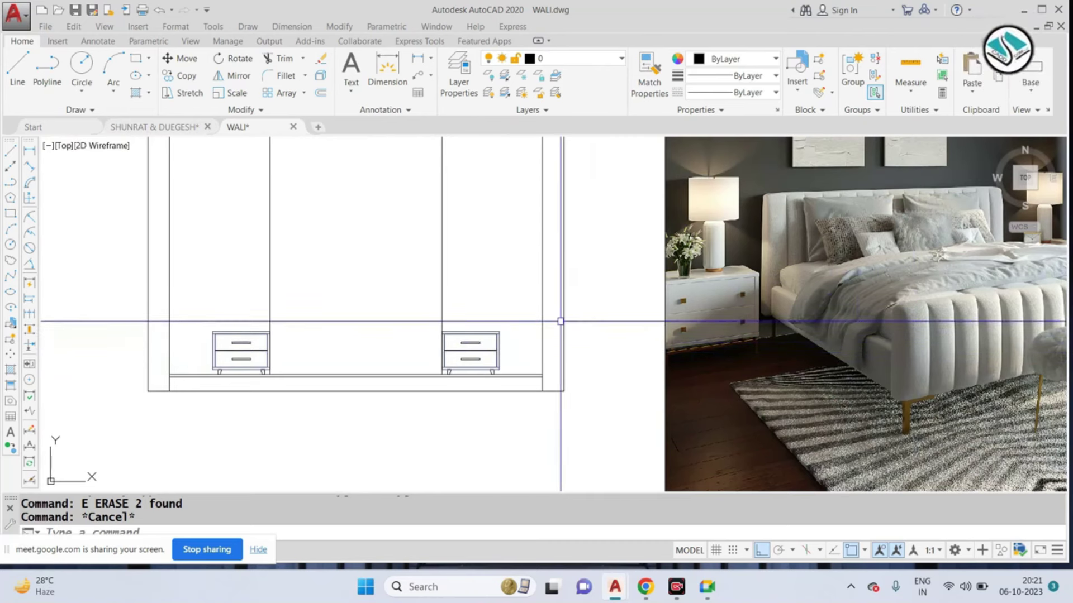
{"action": "scroll", "coordinate": [943, 309], "scroll_direction": "up", "scroll_amount": 2}
{"action": "scroll", "coordinate": [189, 371], "scroll_direction": "up", "scroll_amount": 2}
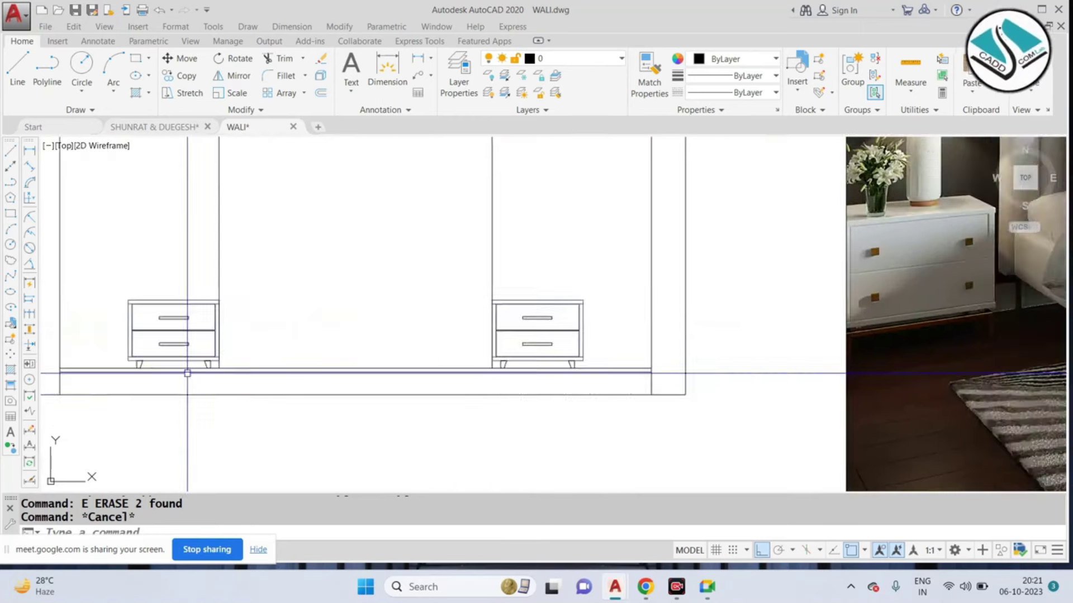
{"action": "middle_click_drag", "start_coordinate": [190, 371], "coordinate": [316, 373]}
{"action": "type", "text": "o"}
{"action": "key", "text": "Return"}
Step: Offset the floor line 1' upward as the bed's base
{"action": "type", "text": "1/2"}
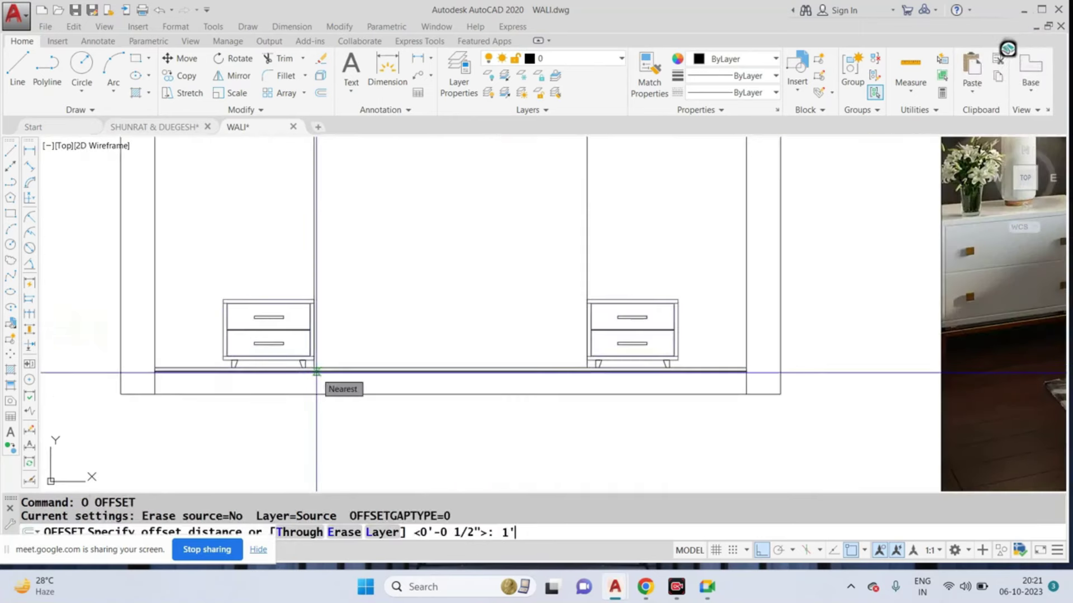
{"action": "type", "text": "\""}
{"action": "key", "text": "Return"}
{"action": "scroll", "coordinate": [341, 357], "scroll_direction": "up", "scroll_amount": 1}
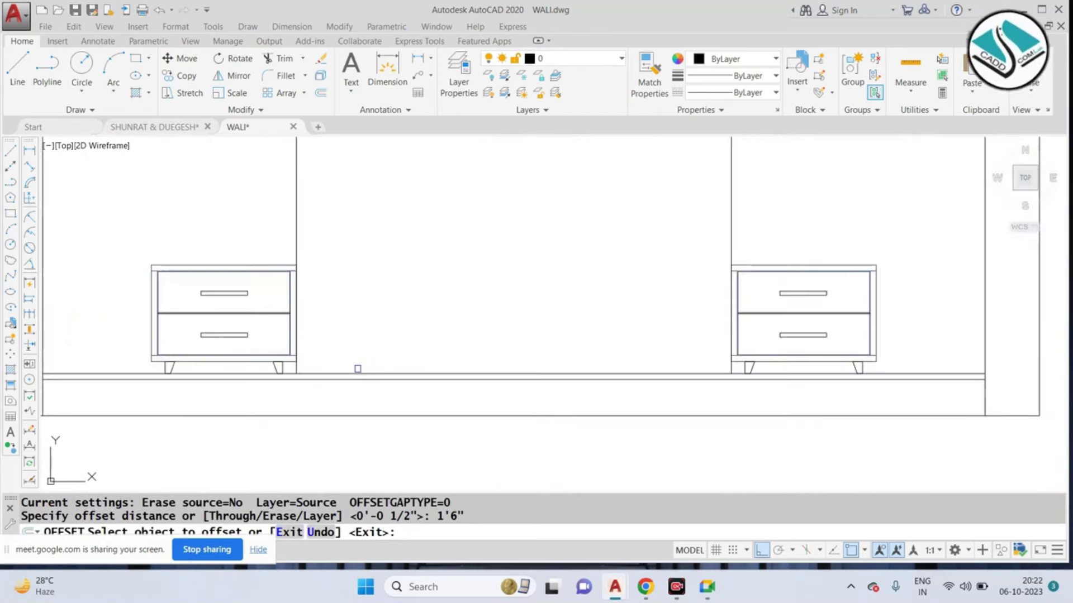
{"action": "left_click", "coordinate": [358, 372]}
{"action": "key", "text": "Escape"}
{"action": "type", "text": "o"}
{"action": "key", "text": "Return"}
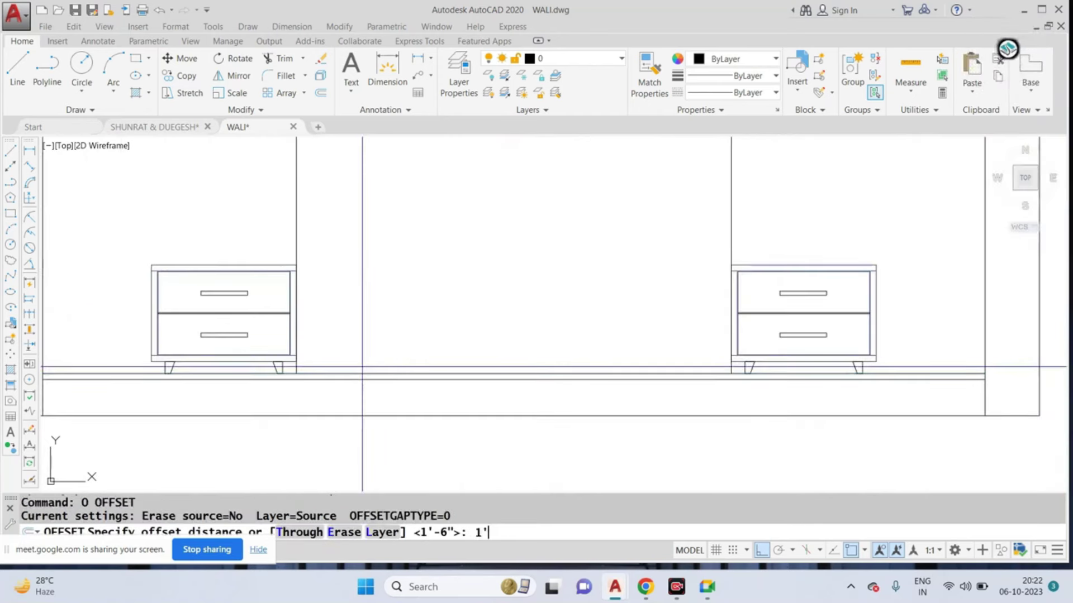
{"action": "key", "text": "Return"}
{"action": "left_click", "coordinate": [372, 379]}
{"action": "left_click", "coordinate": [378, 348]}
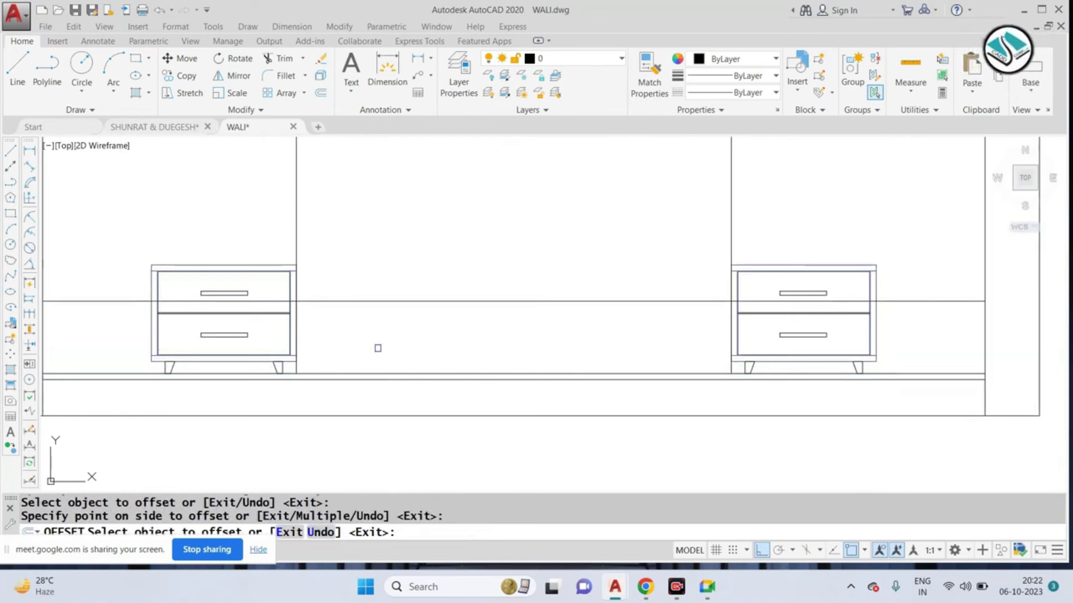
{"action": "key", "text": "Escape"}
Step: Delete an extra line near the right nightstand
{"action": "type", "text": "tr"}
{"action": "key", "text": "Return"}
{"action": "key", "text": "Return"}
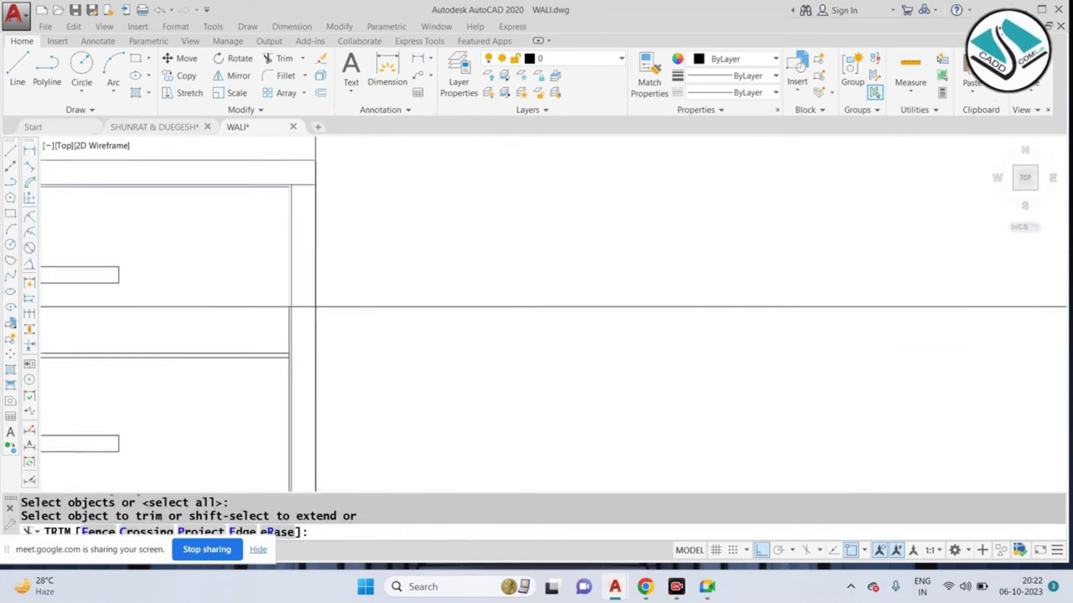
{"action": "scroll", "coordinate": [722, 300], "scroll_direction": "up", "scroll_amount": 5}
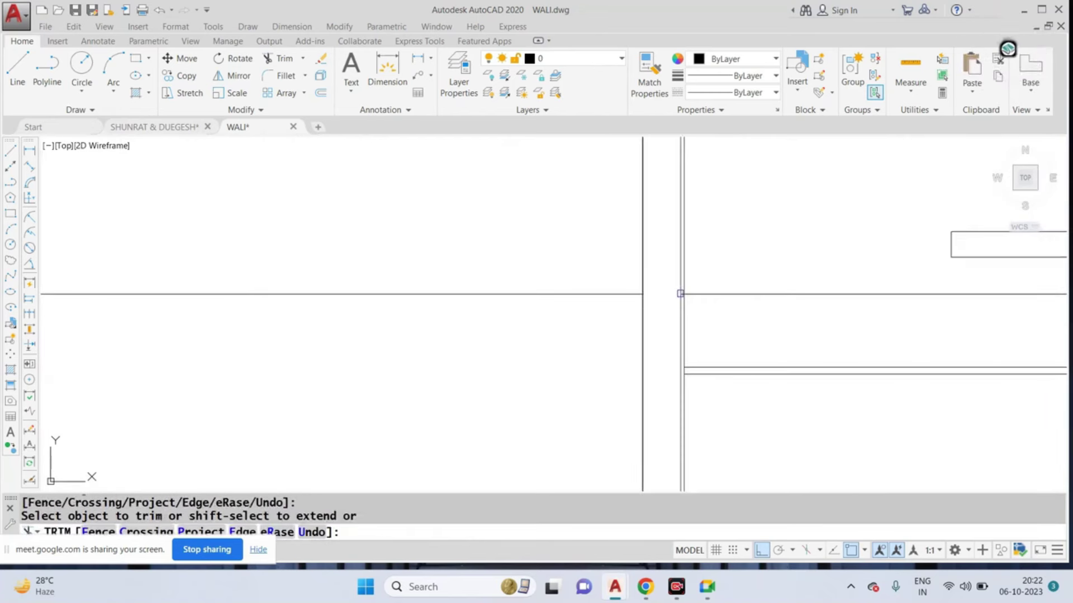
{"action": "key", "text": "Escape"}
{"action": "left_click_drag", "start_coordinate": [680, 293], "coordinate": [766, 304]}
{"action": "type", "text": "e"}
{"action": "key", "text": "Return"}
{"action": "scroll", "coordinate": [210, 300], "scroll_direction": "down", "scroll_amount": 4}
{"action": "scroll", "coordinate": [382, 244], "scroll_direction": "up", "scroll_amount": 3}
{"action": "scroll", "coordinate": [382, 244], "scroll_direction": "down", "scroll_amount": 2}
{"action": "key", "text": "Escape"}
{"action": "scroll", "coordinate": [680, 280], "scroll_direction": "down", "scroll_amount": 2}
{"action": "scroll", "coordinate": [424, 324], "scroll_direction": "up", "scroll_amount": 1}
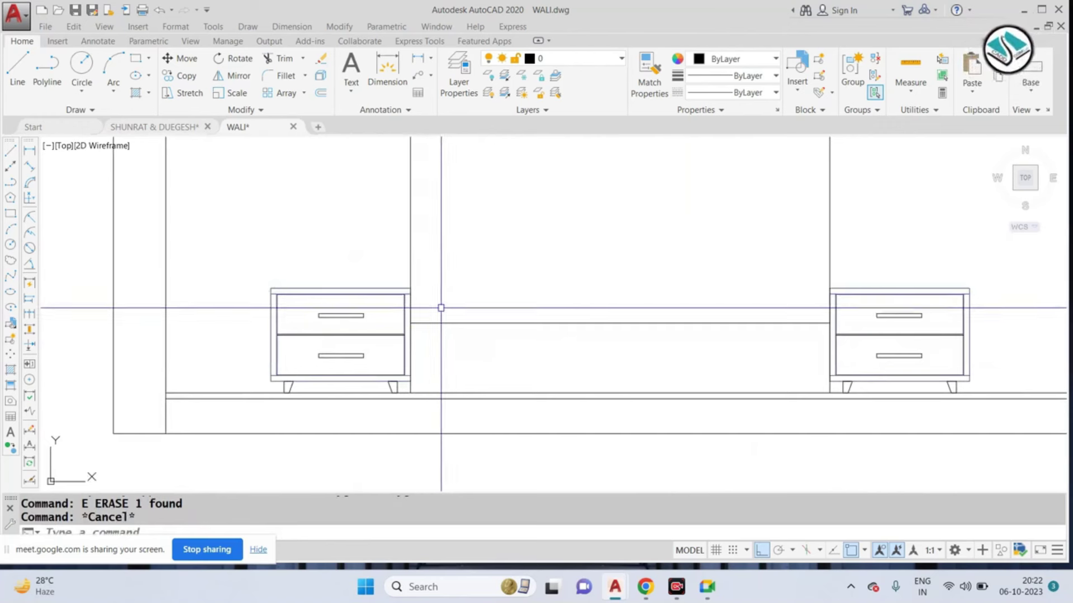
Step: Offset the bed line 6 upward to form its top edge
{"action": "key", "text": "Escape"}
{"action": "type", "text": "o"}
{"action": "key", "text": "Return"}
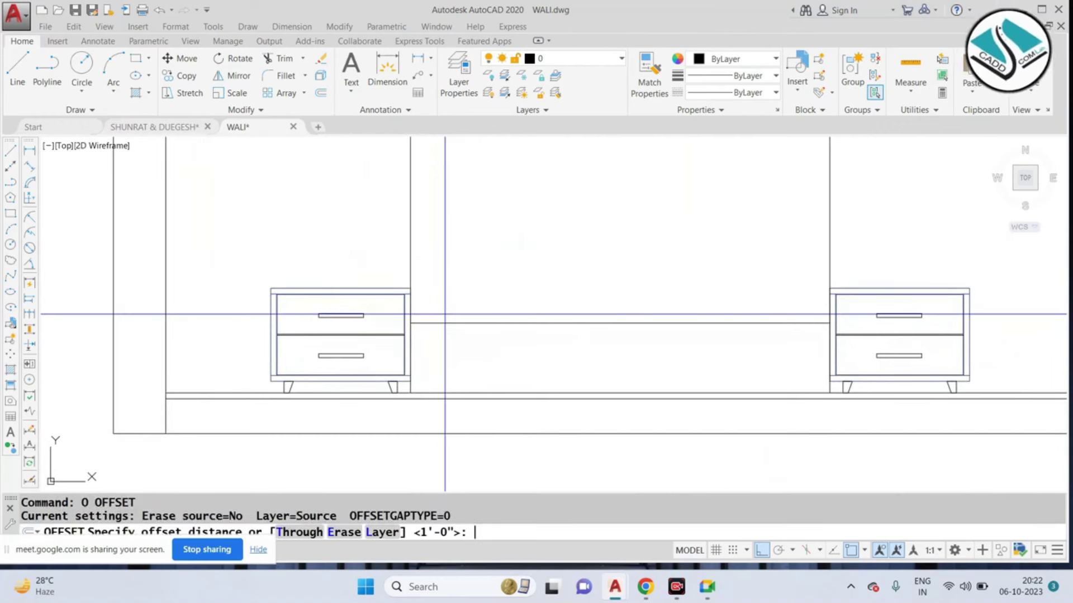
{"action": "type", "text": "6"}
{"action": "key", "text": "Return"}
{"action": "left_click", "coordinate": [446, 322]}
{"action": "left_click", "coordinate": [469, 277]}
{"action": "key", "text": "Escape"}
Step: Trim away the unwanted line piece at the bed's top right
{"action": "type", "text": "tr"}
{"action": "key", "text": "Return"}
{"action": "key", "text": "Return"}
{"action": "left_click", "coordinate": [844, 211]}
{"action": "key", "text": "Escape"}
{"action": "key", "text": "Escape"}
{"action": "type", "text": "f"}
Step: Try a fillet with radius 6 on the top line, then cancel it
{"action": "key", "text": "Return"}
{"action": "type", "text": "R"}
{"action": "key", "text": "Return"}
{"action": "scroll", "coordinate": [417, 298], "scroll_direction": "up", "scroll_amount": 4}
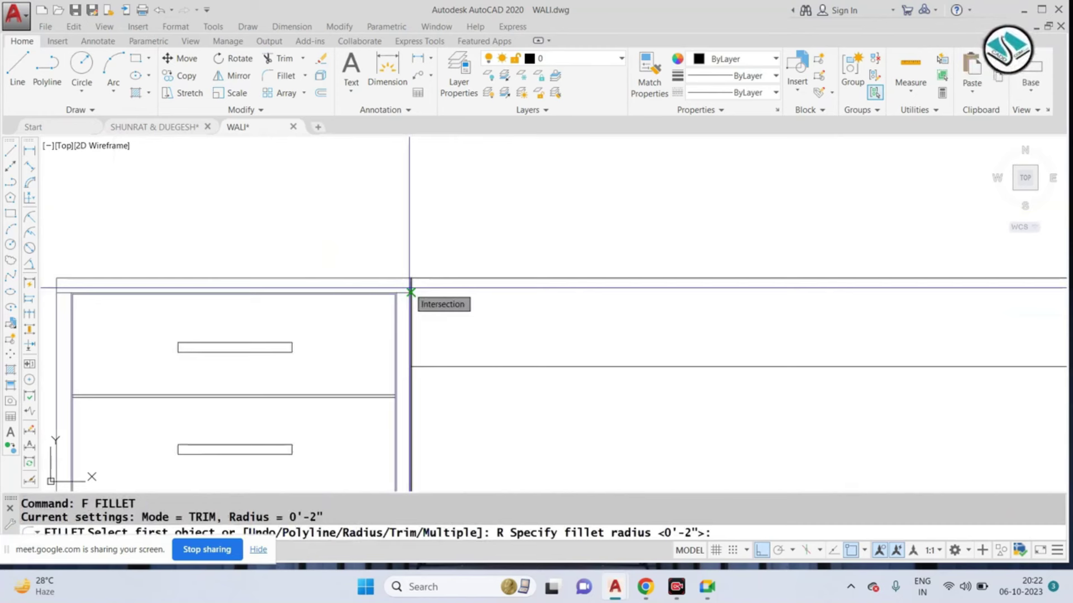
{"action": "type", "text": "6"}
{"action": "key", "text": "Return"}
{"action": "left_click", "coordinate": [420, 279]}
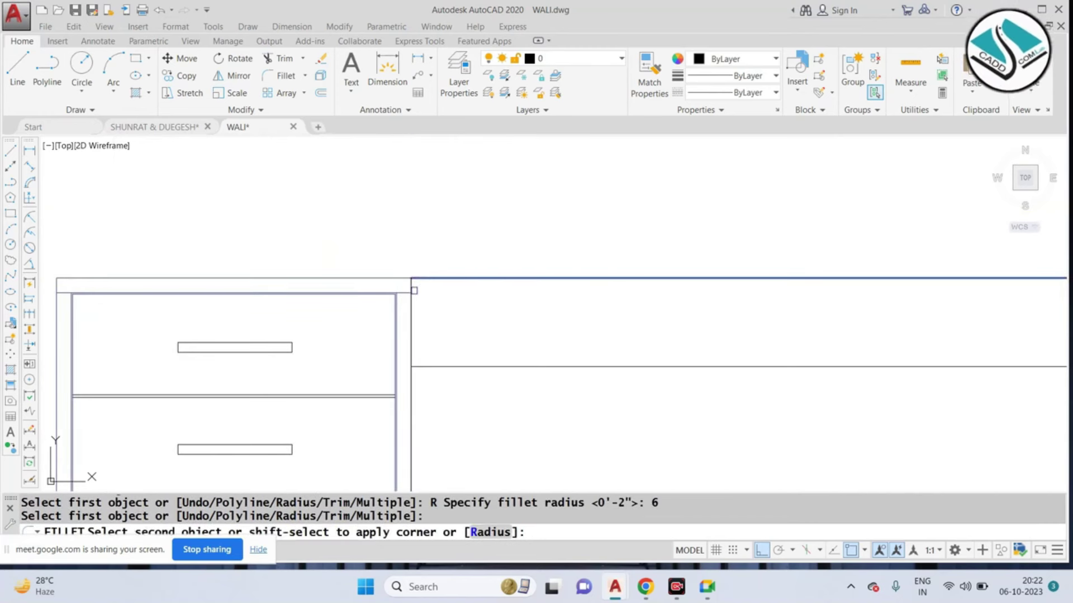
{"action": "key", "text": "Escape"}
Step: Round the bed's top-left corner with a 3-inch radius fillet
{"action": "type", "text": "f"}
{"action": "key", "text": "Return"}
{"action": "type", "text": "r"}
{"action": "key", "text": "Return"}
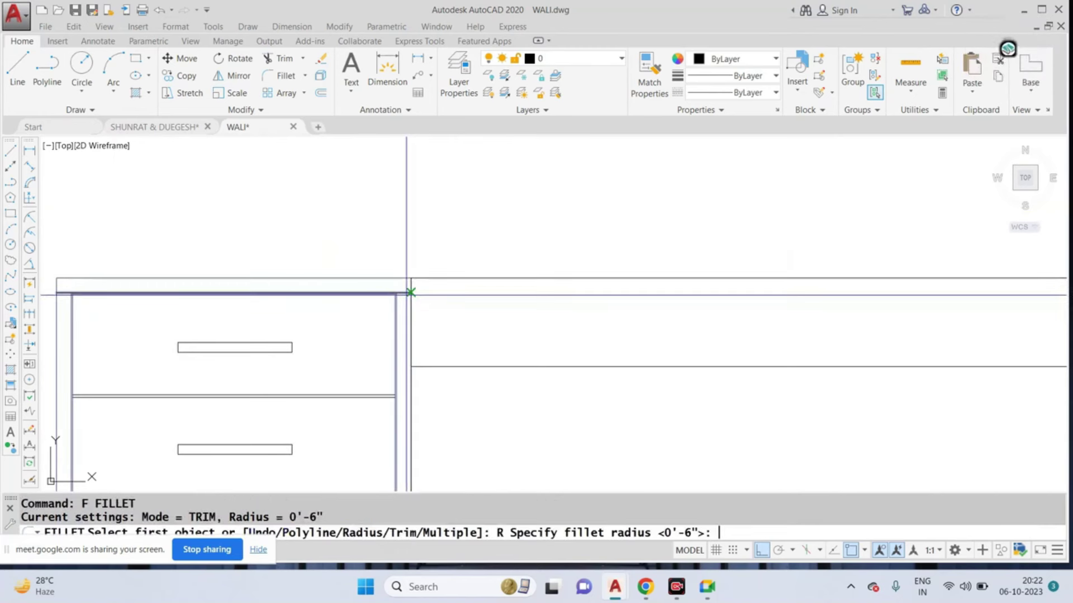
{"action": "key", "text": "Return"}
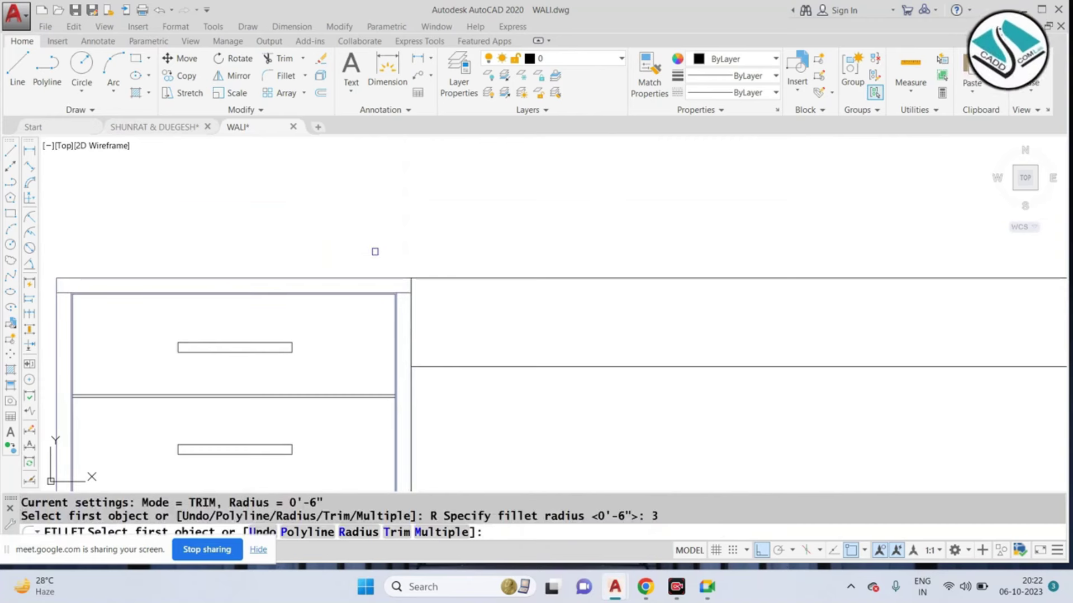
{"action": "left_click", "coordinate": [425, 279]}
{"action": "left_click", "coordinate": [413, 306]}
{"action": "scroll", "coordinate": [366, 268], "scroll_direction": "down", "scroll_amount": 4}
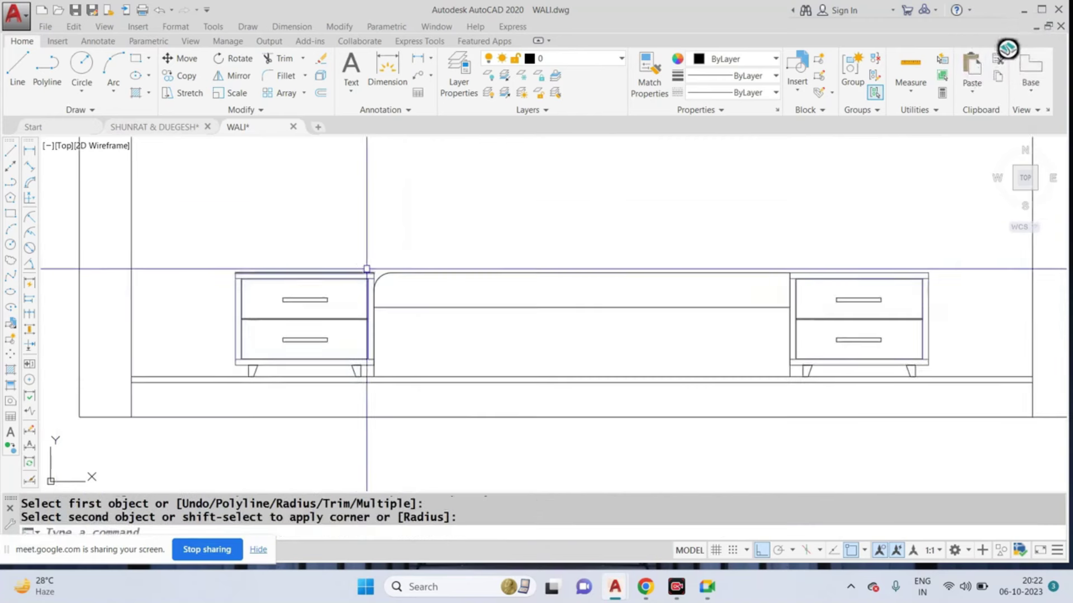
{"action": "scroll", "coordinate": [794, 276], "scroll_direction": "up", "scroll_amount": 3}
{"action": "key", "text": "Return"}
Step: Round the bed's top-right corner with the same 3-inch fillet
{"action": "left_click", "coordinate": [785, 246]}
{"action": "left_click", "coordinate": [802, 282]}
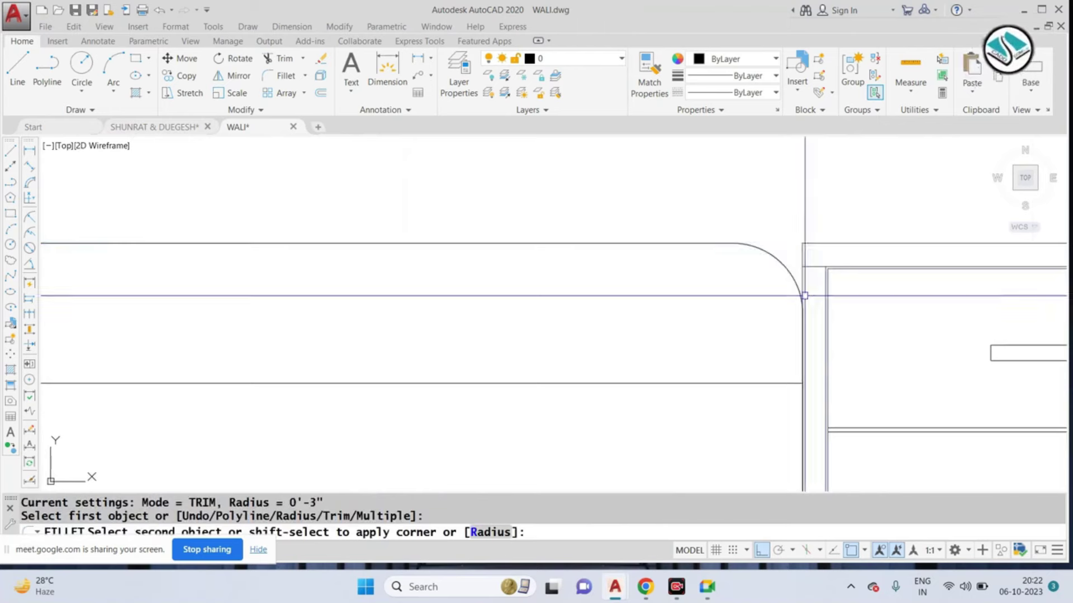
{"action": "scroll", "coordinate": [794, 294], "scroll_direction": "down", "scroll_amount": 3}
{"action": "key", "text": "Escape"}
{"action": "key", "text": "Escape"}
{"action": "scroll", "coordinate": [414, 298], "scroll_direction": "down", "scroll_amount": 3}
{"action": "scroll", "coordinate": [434, 305], "scroll_direction": "down", "scroll_amount": 1}
{"action": "scroll", "coordinate": [443, 298], "scroll_direction": "up", "scroll_amount": 4}
{"action": "scroll", "coordinate": [431, 295], "scroll_direction": "up", "scroll_amount": 2}
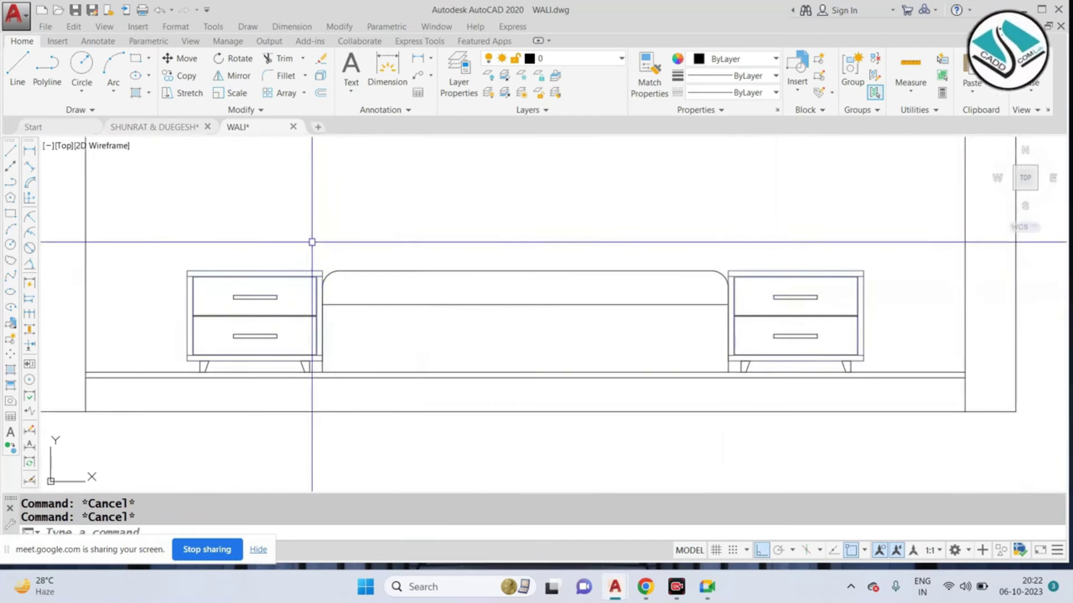
{"action": "type", "text": "l"}
{"action": "key", "text": "Return"}
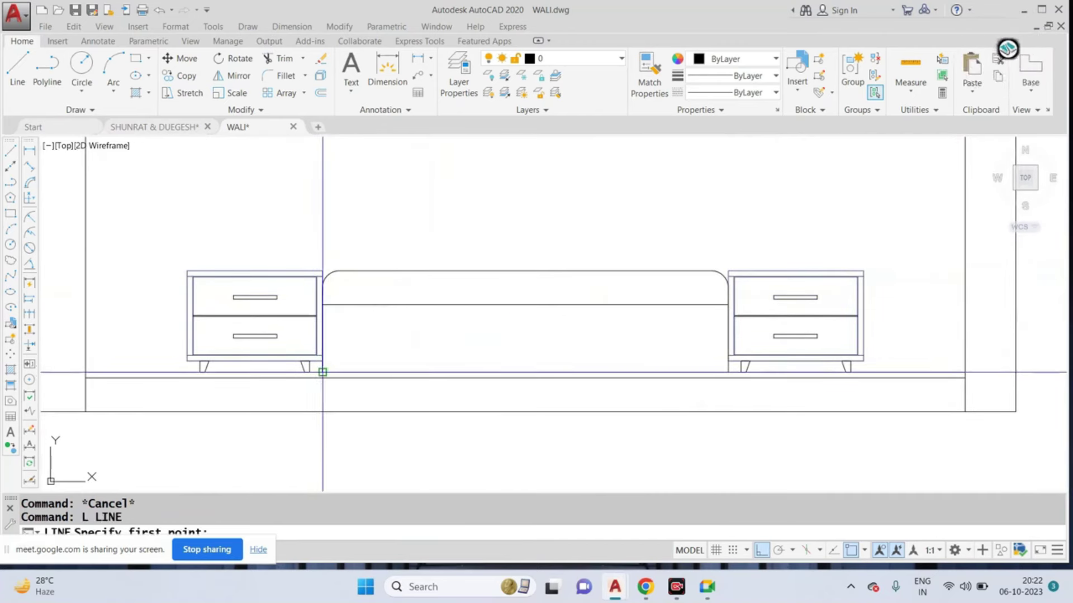
Step: Close the bed's bottom with a line and join the outline segments into one polyline
{"action": "left_click", "coordinate": [322, 372]}
{"action": "left_click", "coordinate": [729, 372]}
{"action": "key", "text": "Escape"}
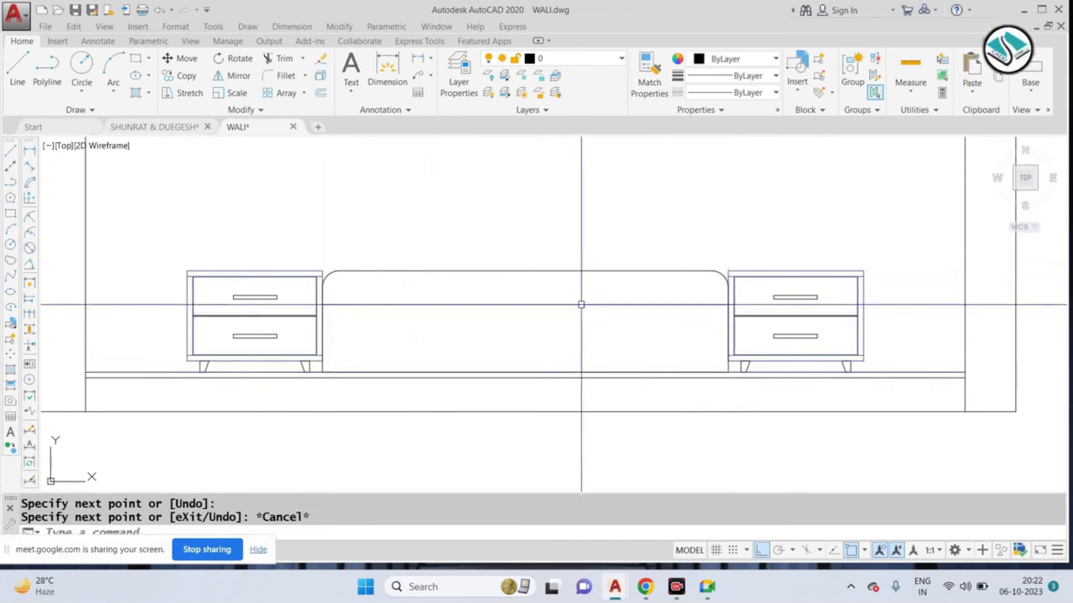
{"action": "key", "text": "Escape"}
{"action": "type", "text": "j"}
{"action": "key", "text": "Return"}
{"action": "left_click", "coordinate": [472, 242]}
{"action": "left_click", "coordinate": [404, 273]}
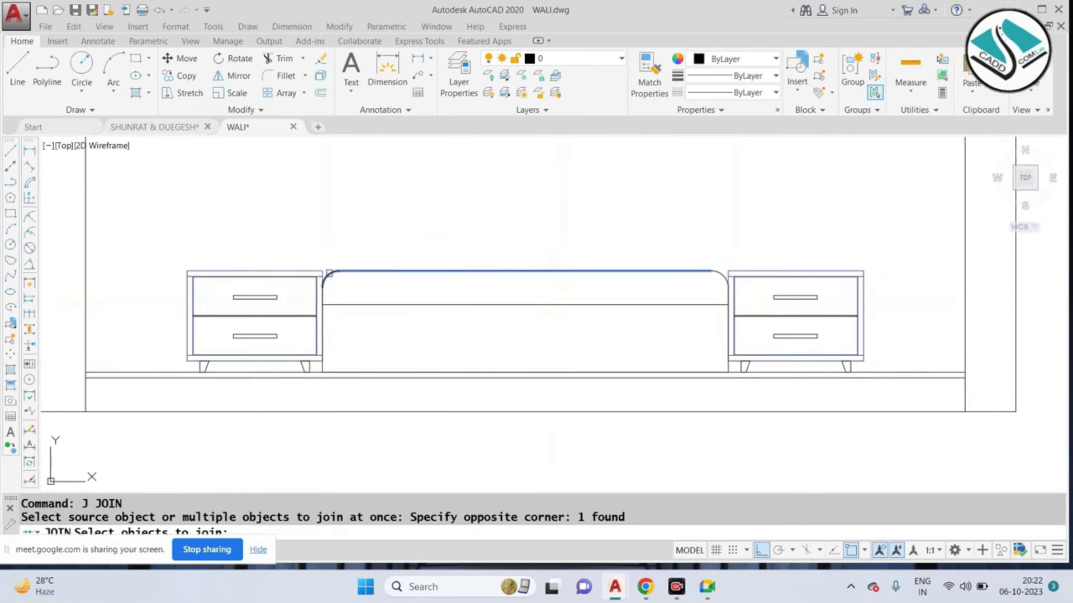
{"action": "left_click", "coordinate": [330, 274]}
{"action": "scroll", "coordinate": [323, 296], "scroll_direction": "up", "scroll_amount": 4}
{"action": "left_click", "coordinate": [318, 290]}
{"action": "scroll", "coordinate": [318, 290], "scroll_direction": "down", "scroll_amount": 4}
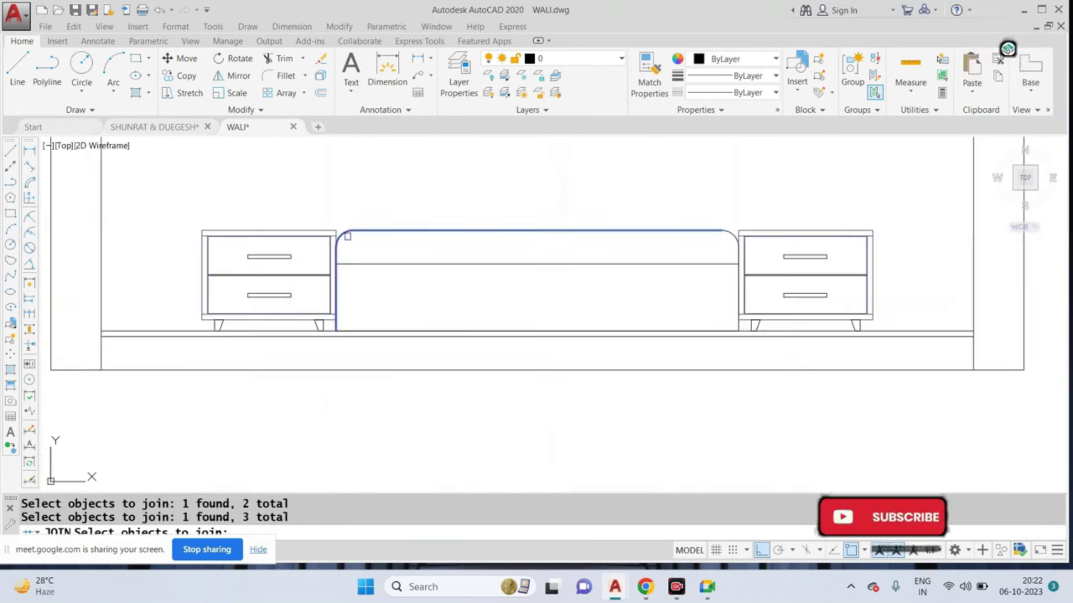
{"action": "left_click", "coordinate": [460, 330]}
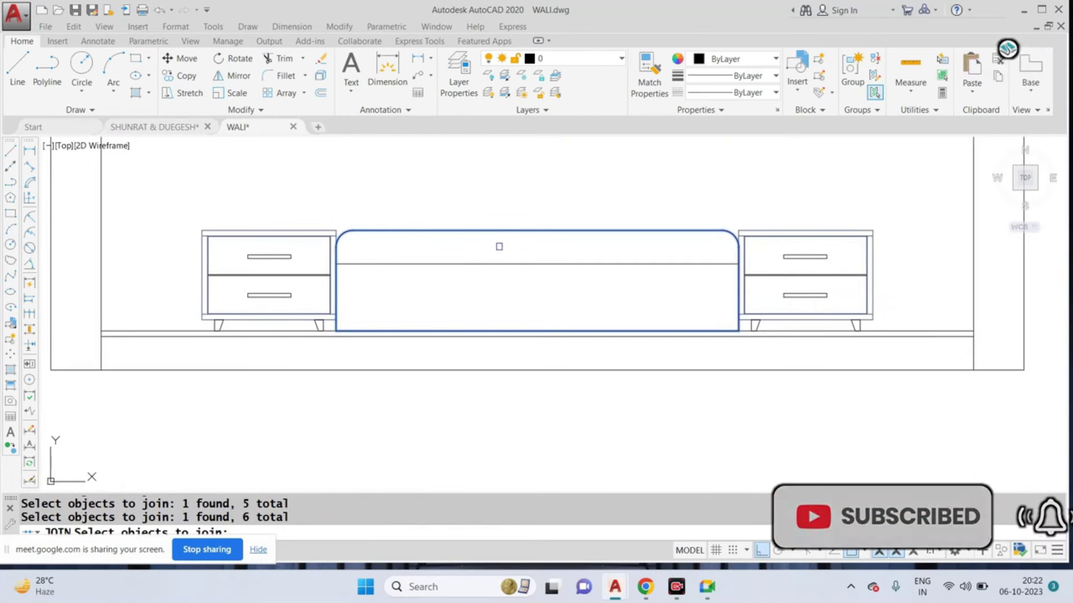
{"action": "key", "text": "Return"}
Step: Move the bed outline upward so it sits above the floor line
{"action": "left_click", "coordinate": [519, 212]}
{"action": "left_click", "coordinate": [495, 265]}
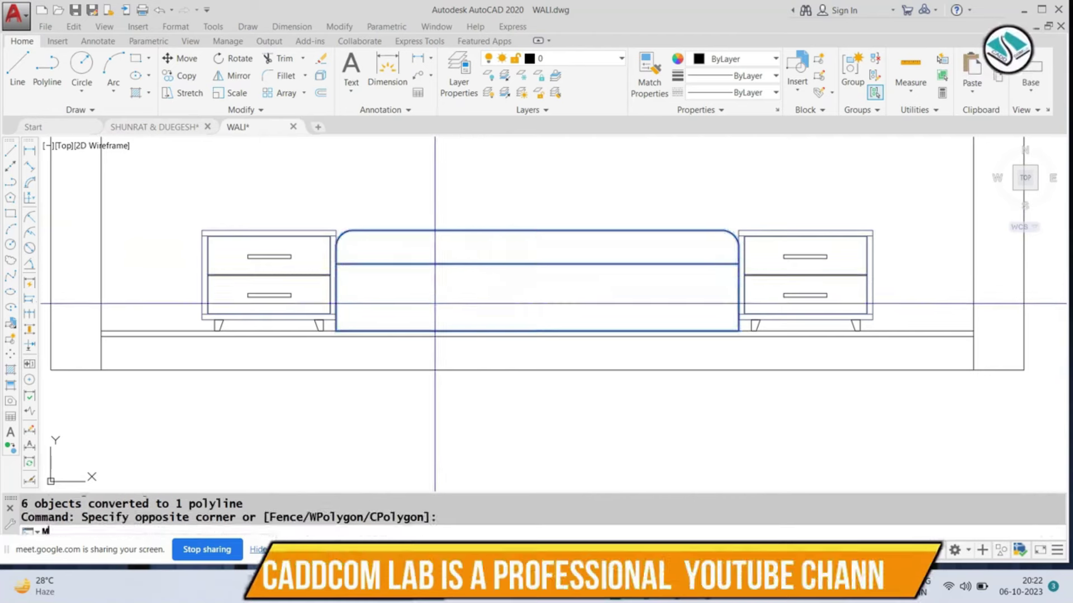
{"action": "type", "text": "m"}
{"action": "key", "text": "Return"}
{"action": "left_click", "coordinate": [473, 302]}
{"action": "key", "text": "Escape"}
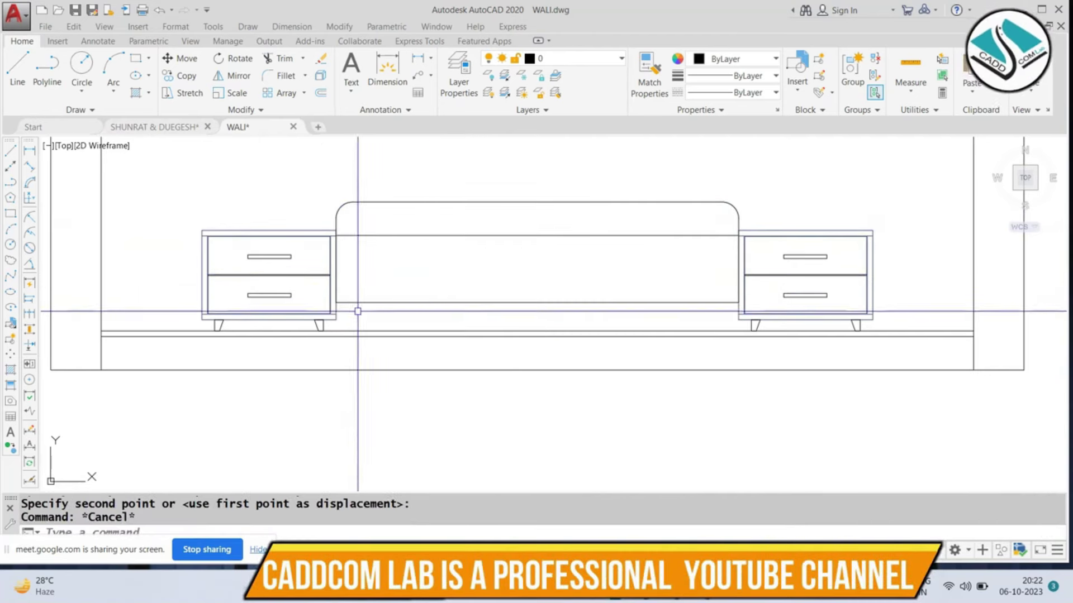
{"action": "scroll", "coordinate": [361, 313], "scroll_direction": "up", "scroll_amount": 2}
{"action": "type", "text": "rec"}
{"action": "key", "text": "Return"}
Step: Draw the outline of a small leg under the bed's left end
{"action": "key", "text": "Escape"}
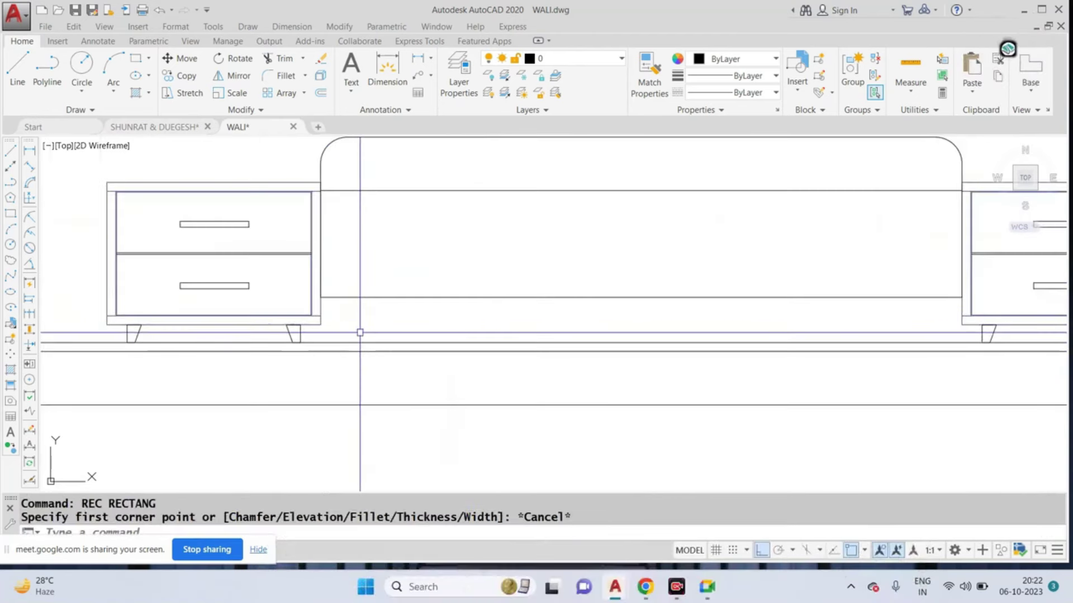
{"action": "scroll", "coordinate": [352, 341], "scroll_direction": "up", "scroll_amount": 2}
{"action": "type", "text": "l"}
{"action": "key", "text": "Return"}
{"action": "left_click", "coordinate": [353, 352]}
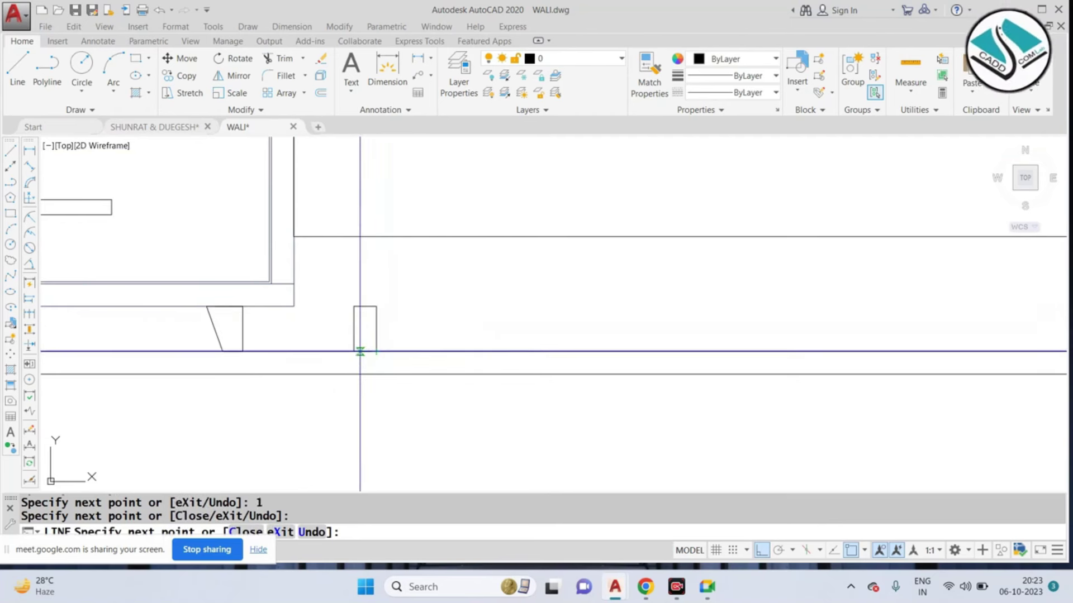
{"action": "key", "text": "Escape"}
Step: Join the leg lines into a single polyline
{"action": "type", "text": "j"}
{"action": "key", "text": "Return"}
{"action": "left_click", "coordinate": [337, 275]}
{"action": "left_click", "coordinate": [391, 316]}
{"action": "key", "text": "Return"}
Step: Move the bed's line down so it rests on top of the leg
{"action": "left_click", "coordinate": [530, 288]}
{"action": "left_click", "coordinate": [468, 232]}
{"action": "type", "text": "m"}
{"action": "key", "text": "Return"}
{"action": "left_click", "coordinate": [365, 306]}
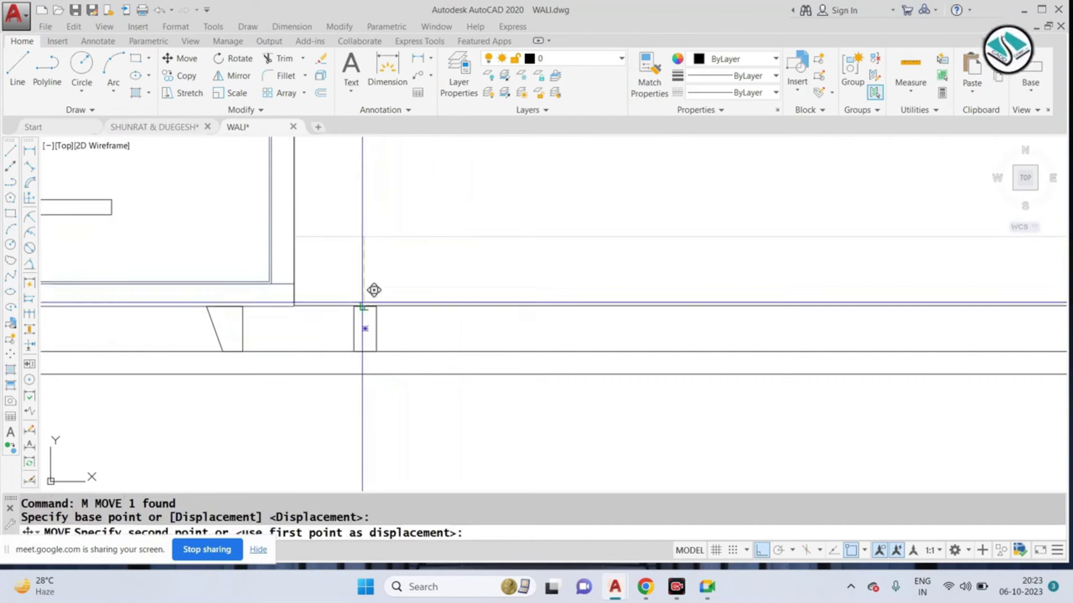
{"action": "left_click", "coordinate": [362, 304]}
{"action": "key", "text": "Escape"}
Step: Mirror the leg about the bed's centre to the right end, keeping the original
{"action": "scroll", "coordinate": [362, 303], "scroll_direction": "down", "scroll_amount": 3}
{"action": "scroll", "coordinate": [383, 312], "scroll_direction": "up", "scroll_amount": 3}
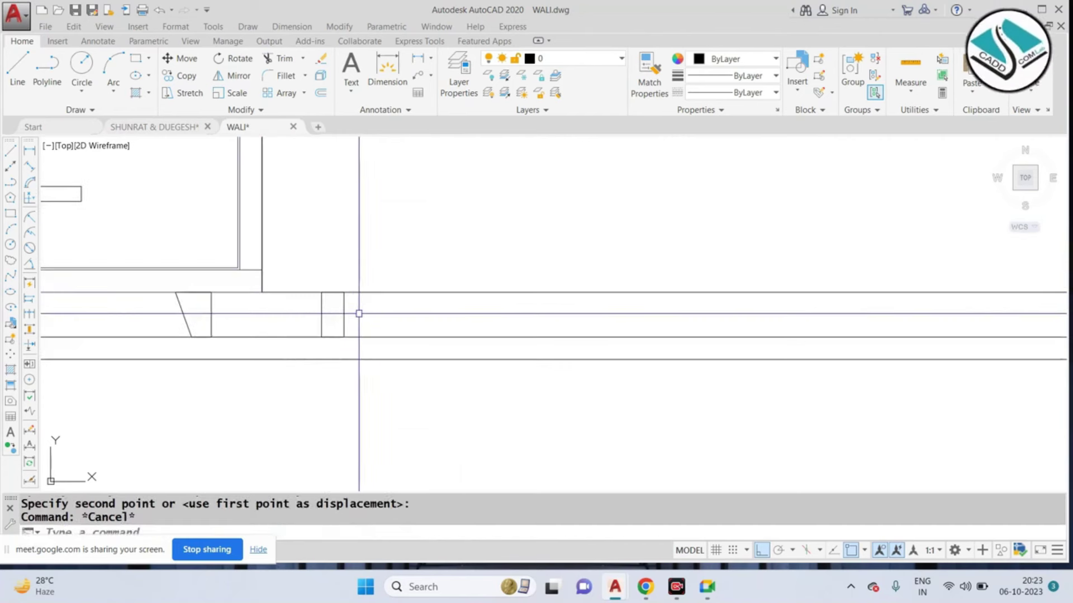
{"action": "left_click", "coordinate": [338, 313]}
{"action": "left_click", "coordinate": [319, 315]}
{"action": "type", "text": "mi"}
{"action": "key", "text": "Return"}
{"action": "scroll", "coordinate": [326, 318], "scroll_direction": "down", "scroll_amount": 5}
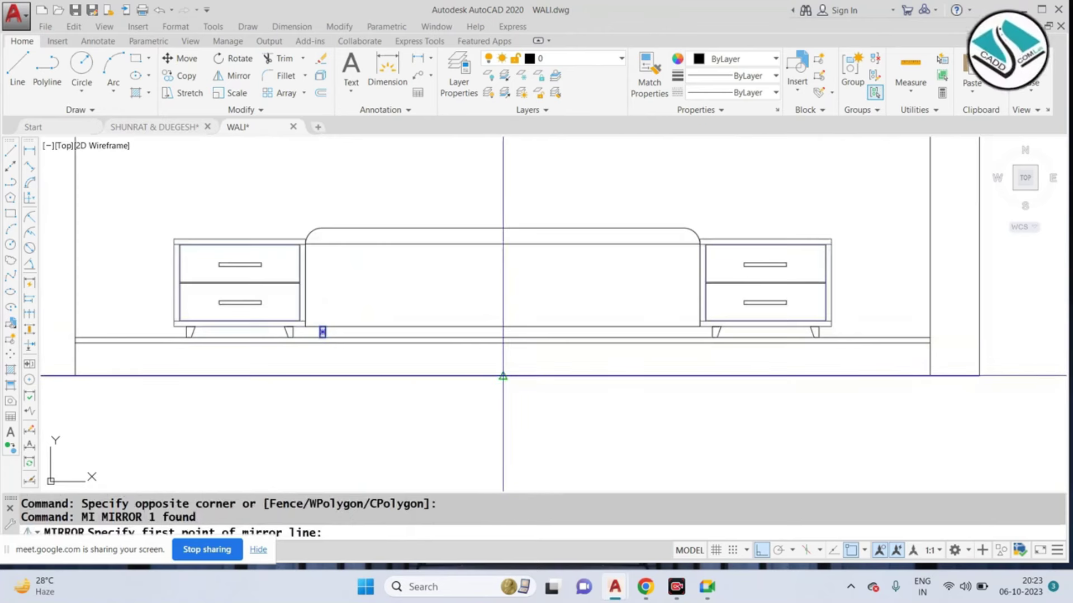
{"action": "left_click", "coordinate": [503, 376]}
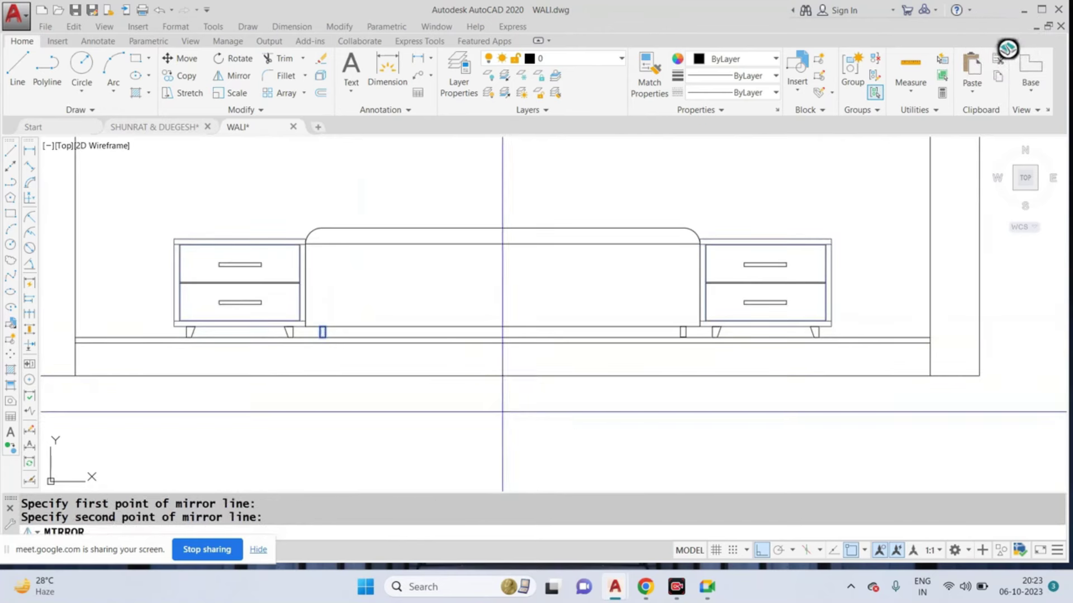
{"action": "left_click", "coordinate": [502, 412]}
{"action": "scroll", "coordinate": [527, 347], "scroll_direction": "down", "scroll_amount": 4}
{"action": "key", "text": "Escape"}
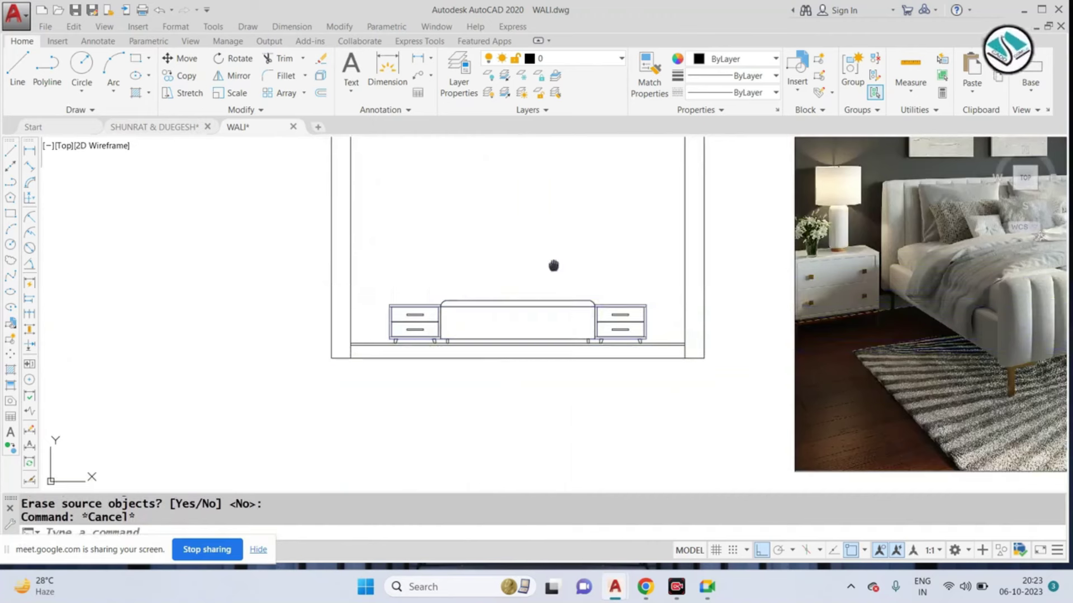
{"action": "middle_click_drag", "start_coordinate": [553, 266], "coordinate": [481, 330]}
Step: Draw headboard lines up from both bed corners and across 2' above the bed
{"action": "type", "text": "l"}
{"action": "key", "text": "Return"}
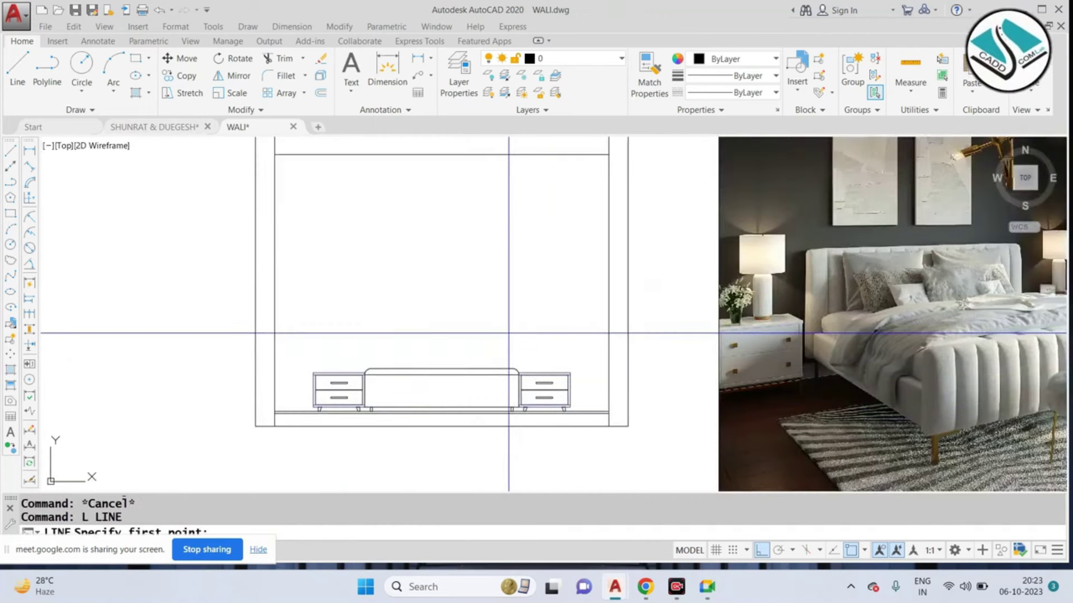
{"action": "scroll", "coordinate": [520, 363], "scroll_direction": "up", "scroll_amount": 4}
{"action": "left_click", "coordinate": [525, 407]}
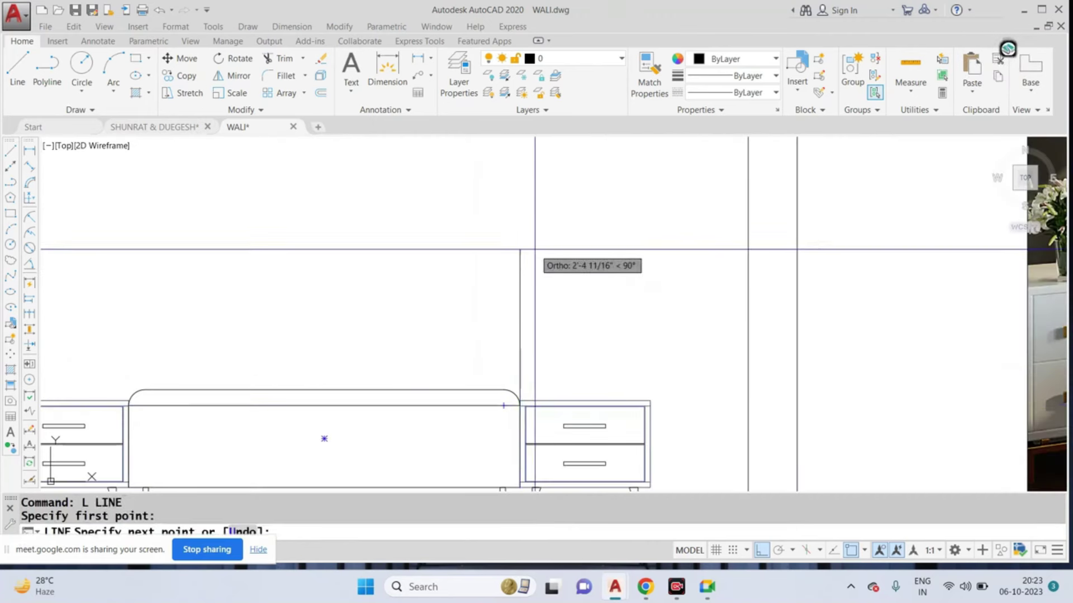
{"action": "type", "text": "2'"}
{"action": "middle_click_drag", "start_coordinate": [218, 268], "coordinate": [421, 227]}
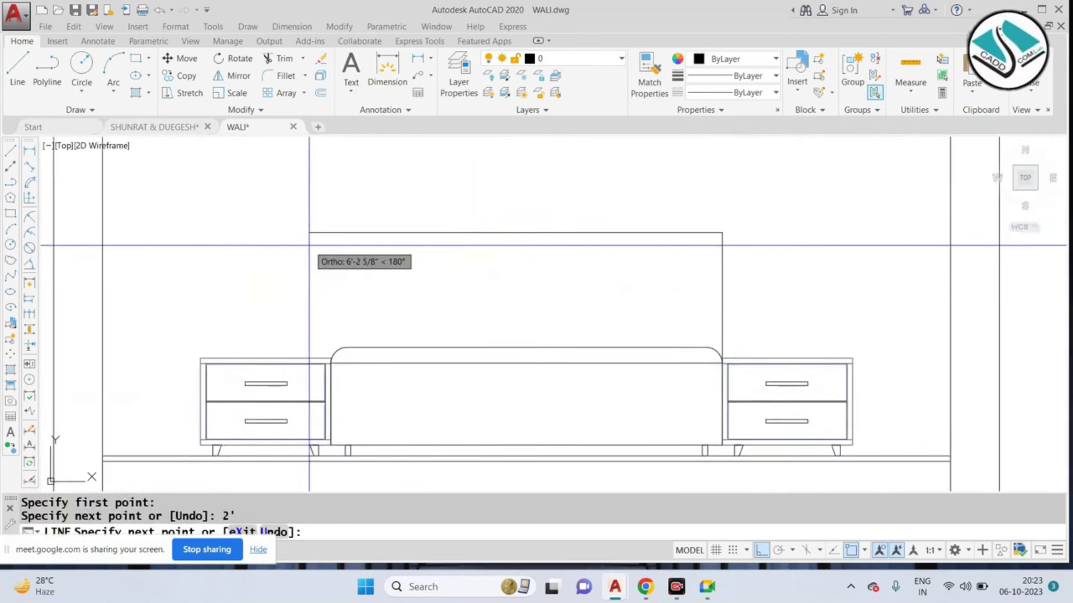
{"action": "key", "text": "Escape"}
{"action": "key", "text": "Return"}
{"action": "left_click", "coordinate": [330, 363]}
{"action": "left_click", "coordinate": [331, 184]}
{"action": "key", "text": "Escape"}
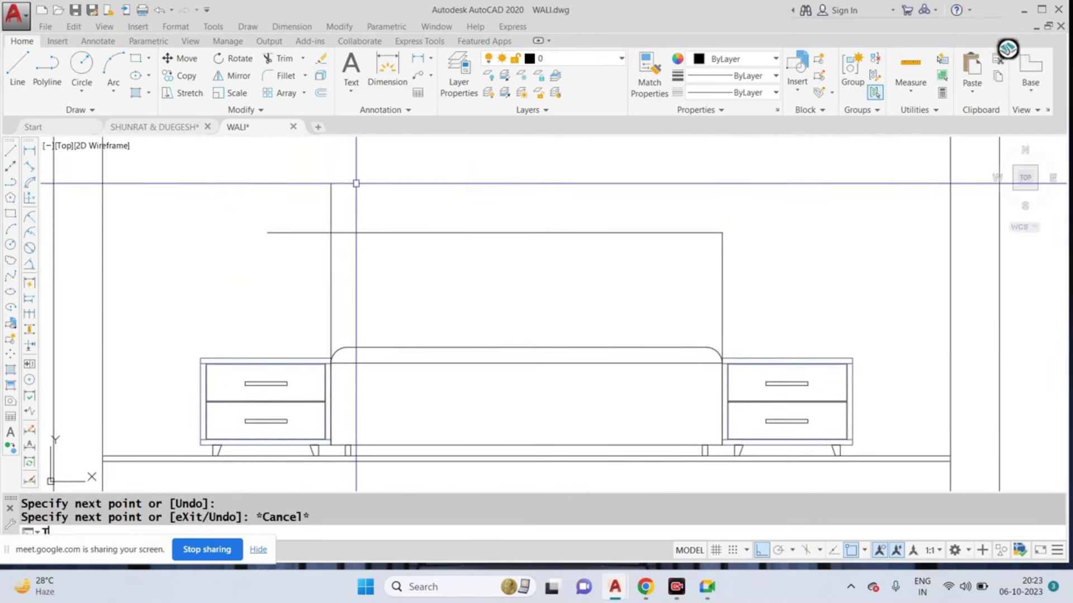
Step: Trim the top line's overhang beyond the headboard's left side
{"action": "type", "text": "tr"}
{"action": "key", "text": "Return"}
{"action": "key", "text": "Return"}
{"action": "left_click", "coordinate": [284, 195]}
{"action": "left_click", "coordinate": [294, 237]}
{"action": "key", "text": "Escape"}
Step: Set the fillet radius to 4
{"action": "type", "text": "f"}
{"action": "key", "text": "Return"}
{"action": "type", "text": "r"}
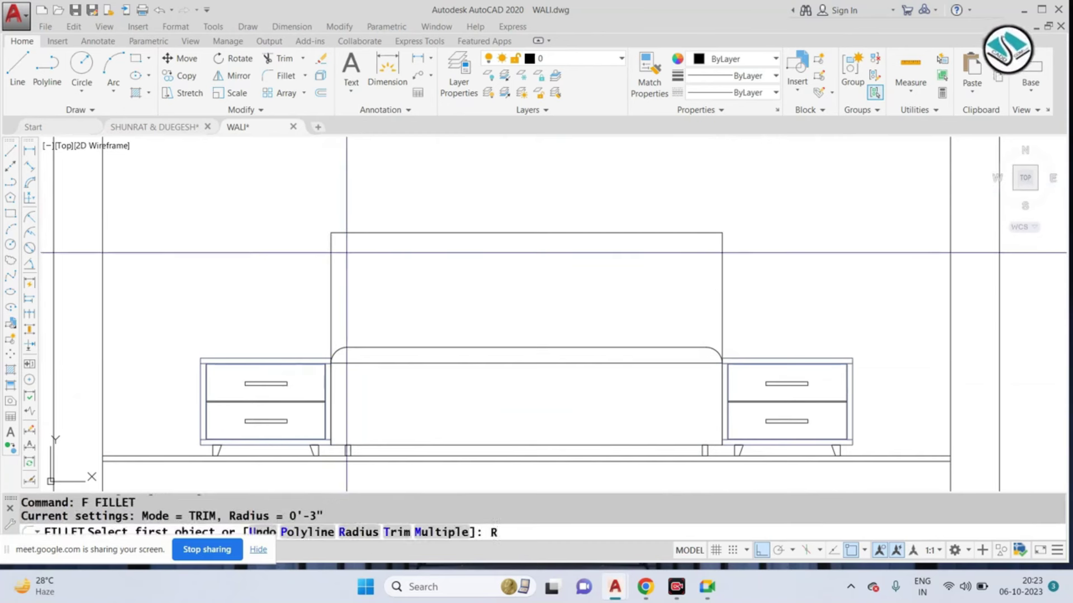
{"action": "key", "text": "Return"}
{"action": "key", "text": "Return"}
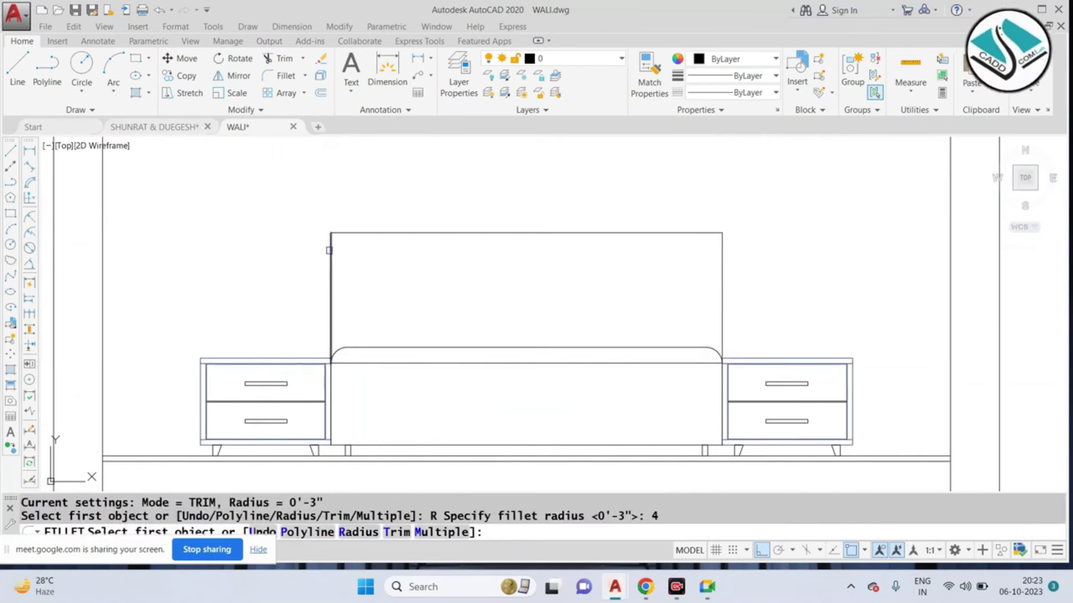
Step: Fillet the headboard's top-left and top-right corners with a 4" radius
{"action": "left_click", "coordinate": [329, 250]}
{"action": "left_click", "coordinate": [358, 232]}
{"action": "key", "text": "Return"}
{"action": "left_click", "coordinate": [720, 258]}
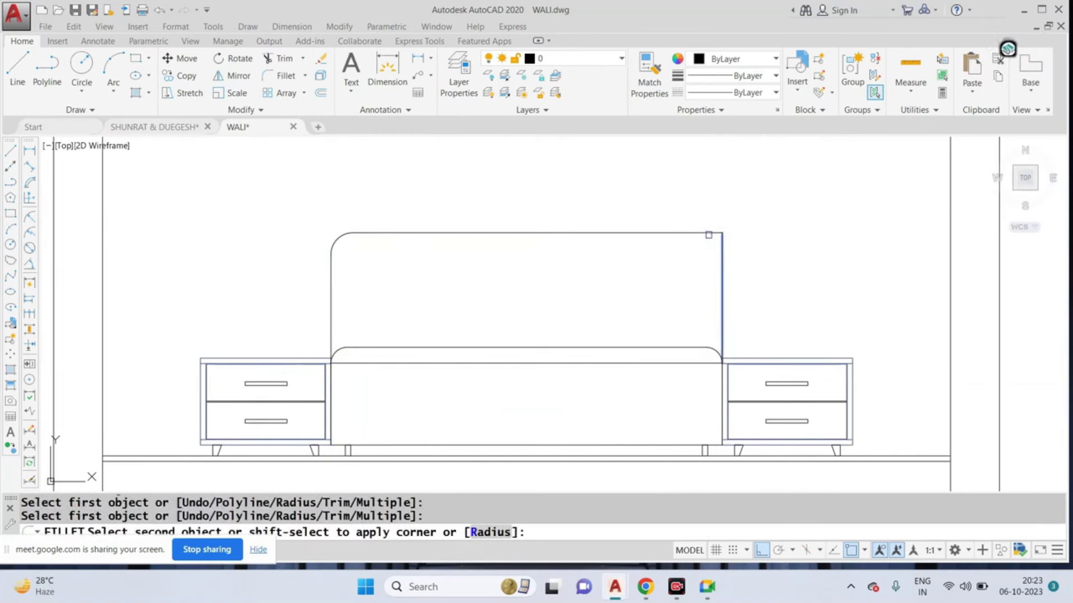
{"action": "scroll", "coordinate": [524, 317], "scroll_direction": "down", "scroll_amount": 3}
{"action": "scroll", "coordinate": [761, 256], "scroll_direction": "down", "scroll_amount": 2}
{"action": "key", "text": "Escape"}
{"action": "scroll", "coordinate": [701, 251], "scroll_direction": "up", "scroll_amount": 5}
{"action": "scroll", "coordinate": [643, 268], "scroll_direction": "up", "scroll_amount": 2}
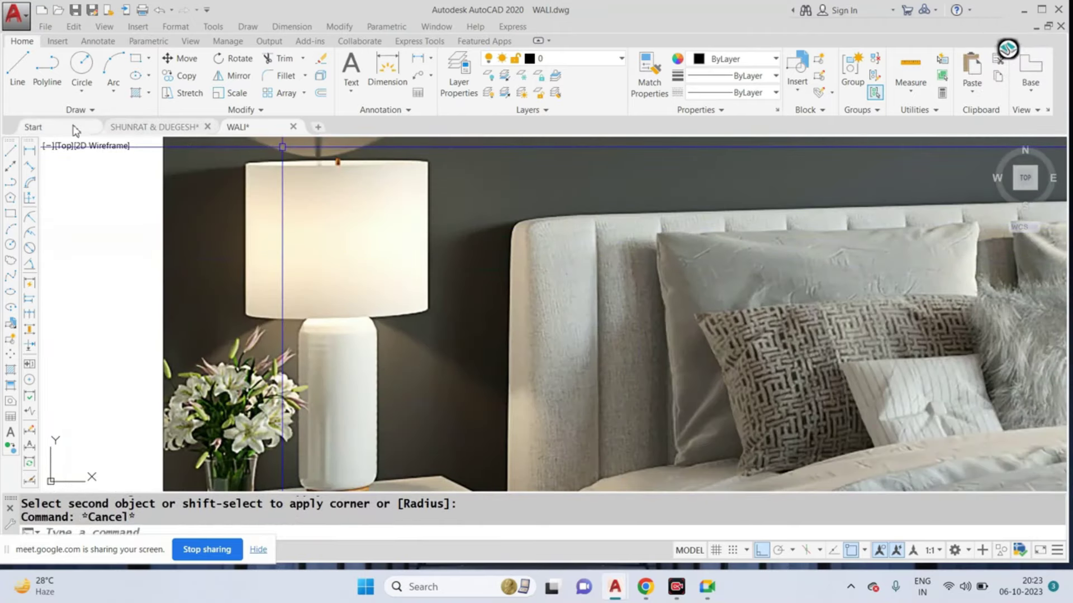
{"action": "scroll", "coordinate": [663, 220], "scroll_direction": "down", "scroll_amount": 5}
{"action": "scroll", "coordinate": [359, 234], "scroll_direction": "down", "scroll_amount": 3}
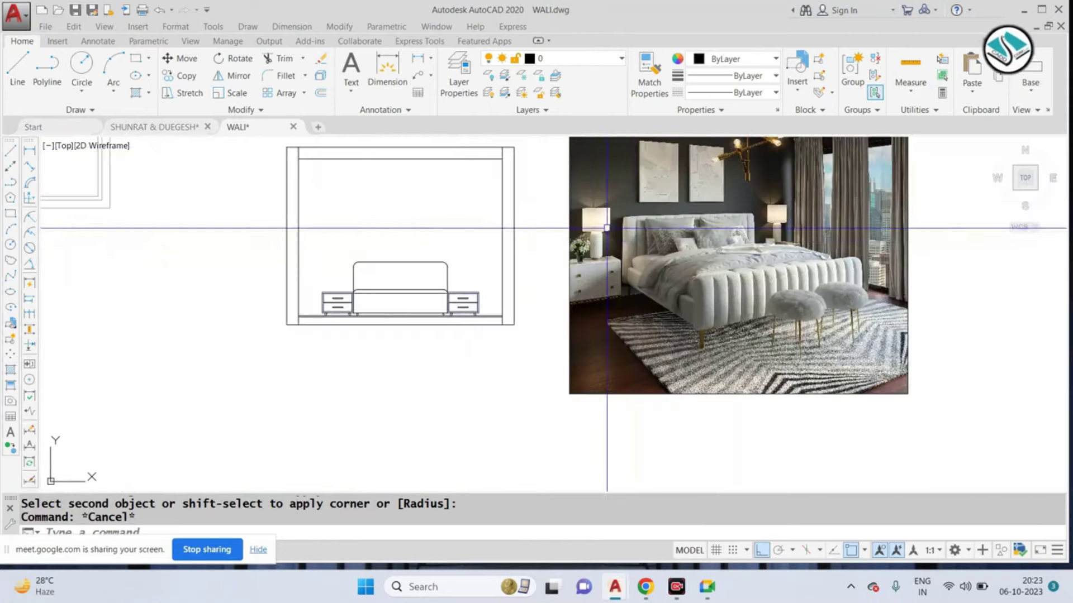
{"action": "key", "text": "Escape"}
{"action": "scroll", "coordinate": [365, 277], "scroll_direction": "up", "scroll_amount": 4}
{"action": "scroll", "coordinate": [361, 257], "scroll_direction": "up", "scroll_amount": 2}
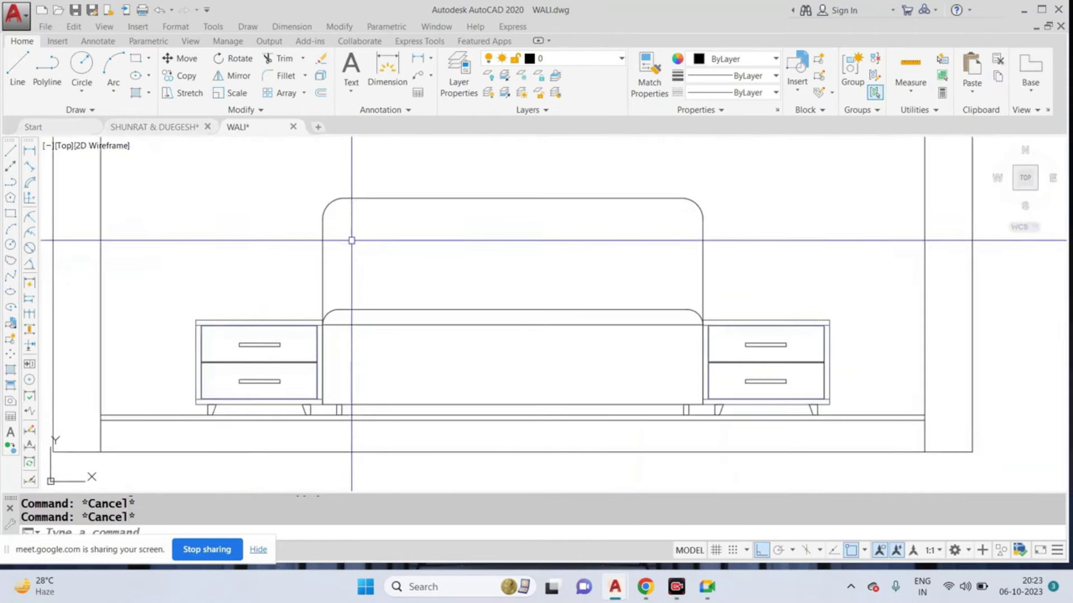
Step: Offset the headboard's left edge 4 inward to create the first slat line
{"action": "type", "text": "o"}
{"action": "key", "text": "Return"}
{"action": "type", "text": "3"}
{"action": "key", "text": "Return"}
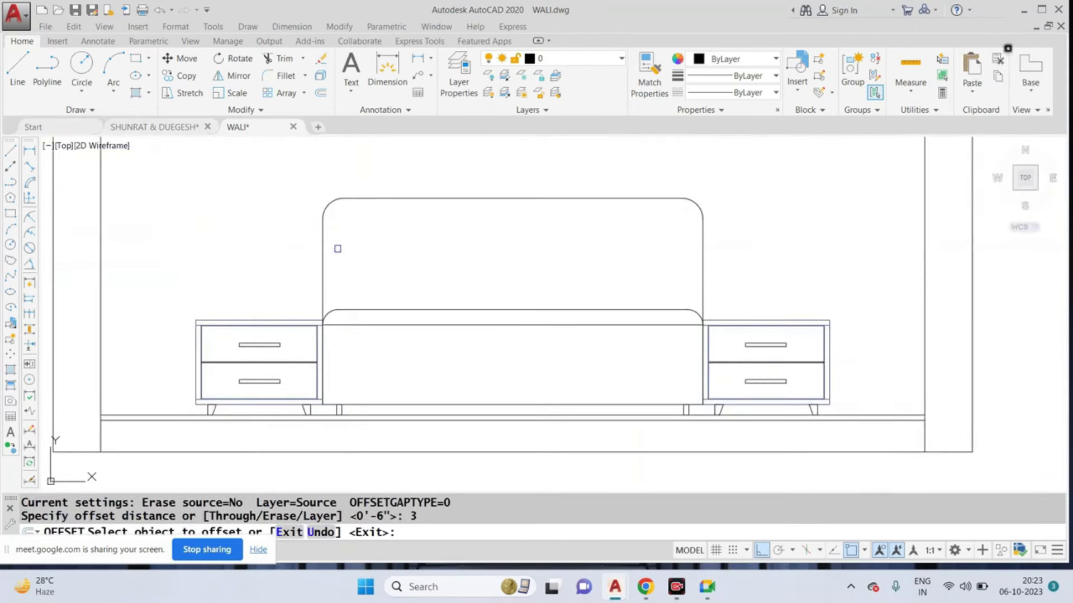
{"action": "left_click", "coordinate": [322, 253]}
{"action": "key", "text": "Escape"}
{"action": "key", "text": "Return"}
{"action": "type", "text": "4"}
Step: Start and cancel the Extend and Trim commands on the new line
{"action": "key", "text": "Return"}
{"action": "left_click", "coordinate": [323, 251]}
{"action": "left_click", "coordinate": [349, 226]}
{"action": "key", "text": "Escape"}
{"action": "type", "text": "ex"}
{"action": "key", "text": "Return"}
{"action": "key", "text": "Return"}
{"action": "key", "text": "Escape"}
{"action": "scroll", "coordinate": [350, 310], "scroll_direction": "up", "scroll_amount": 5}
{"action": "type", "text": "tr"}
{"action": "key", "text": "Return"}
{"action": "key", "text": "Return"}
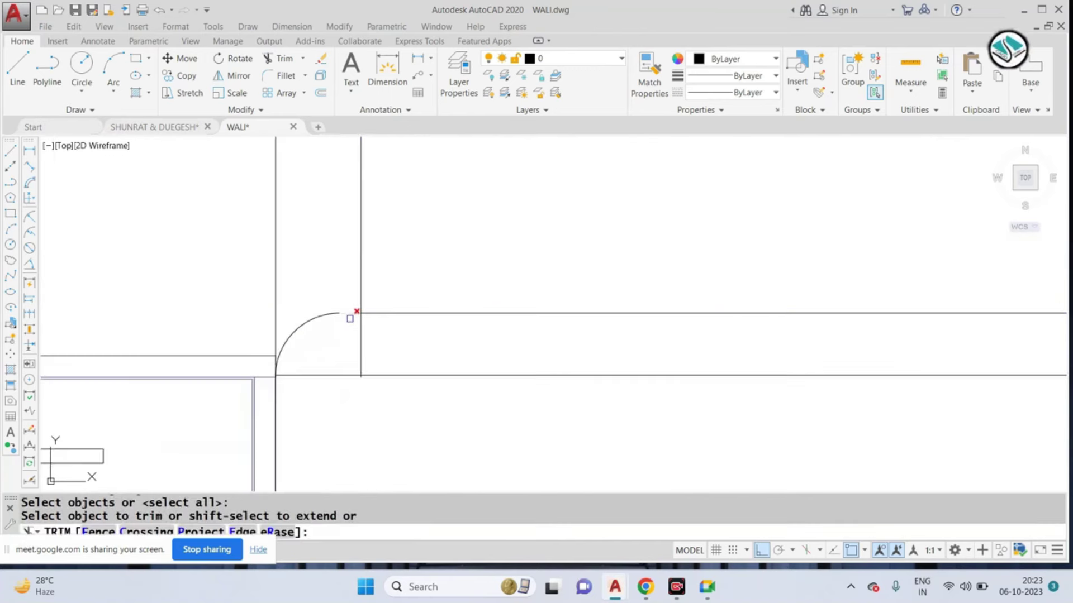
{"action": "key", "text": "Escape"}
{"action": "scroll", "coordinate": [373, 346], "scroll_direction": "down", "scroll_amount": 5}
Step: Select the new slat line and begin an arrayed copy from its top end
{"action": "left_click", "coordinate": [369, 290]}
{"action": "left_click", "coordinate": [360, 290]}
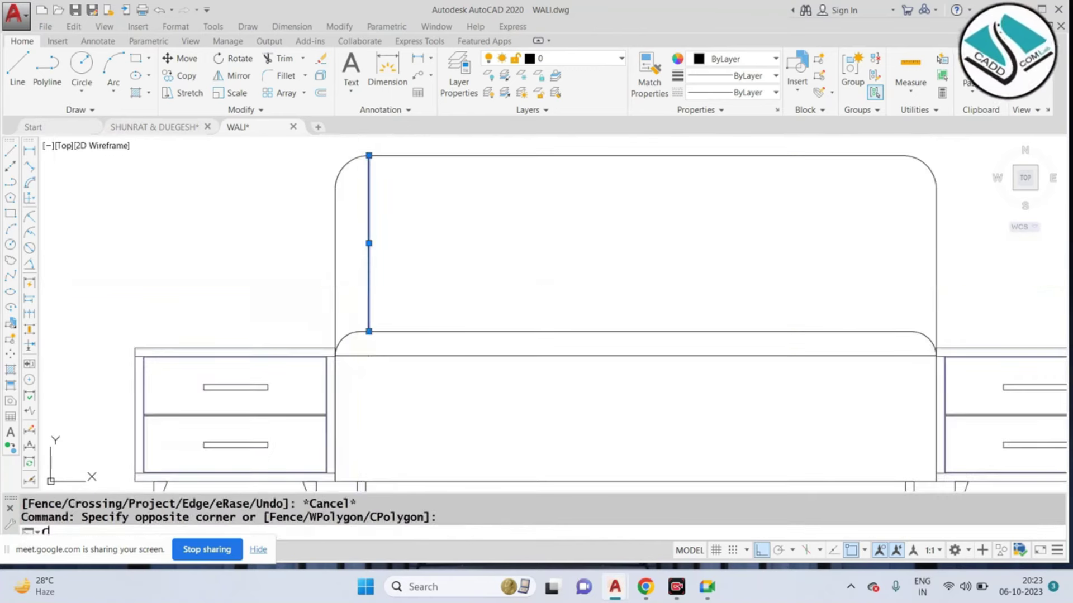
{"action": "type", "text": "co"}
{"action": "key", "text": "Return"}
{"action": "left_click", "coordinate": [369, 155]}
{"action": "scroll", "coordinate": [372, 179], "scroll_direction": "down", "scroll_amount": 4}
{"action": "type", "text": "ar"}
{"action": "key", "text": "Return"}
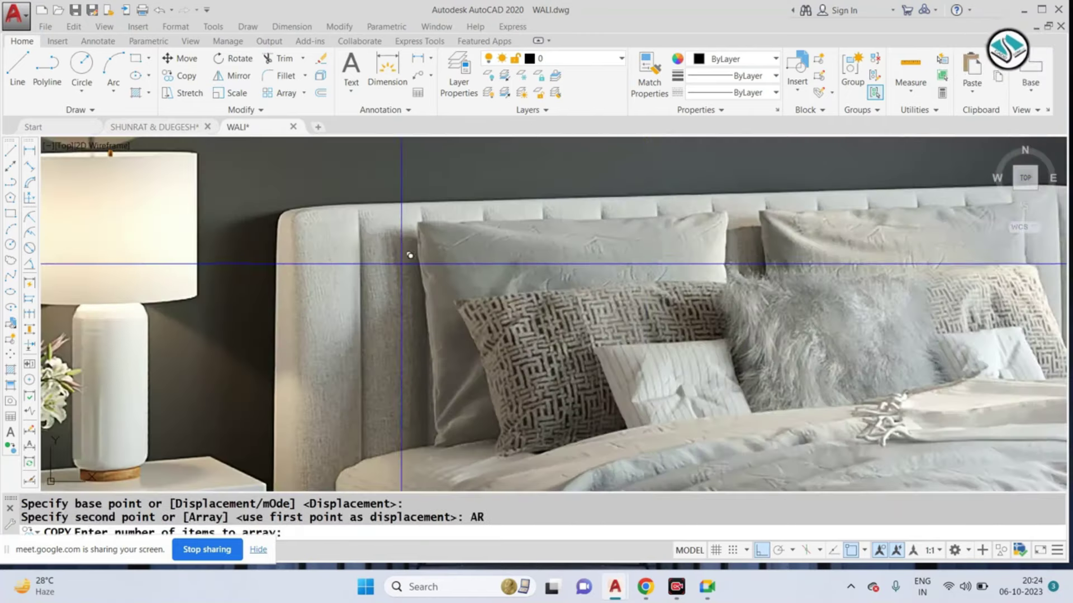
Step: Array the slat line into 15 copies fitted across to the headboard's right side
{"action": "scroll", "coordinate": [614, 254], "scroll_direction": "down", "scroll_amount": 2}
{"action": "scroll", "coordinate": [503, 249], "scroll_direction": "down", "scroll_amount": 4}
{"action": "scroll", "coordinate": [451, 246], "scroll_direction": "up", "scroll_amount": 1}
{"action": "scroll", "coordinate": [450, 252], "scroll_direction": "up", "scroll_amount": 4}
{"action": "type", "text": "15"}
{"action": "key", "text": "Return"}
{"action": "type", "text": "F"}
{"action": "key", "text": "Return"}
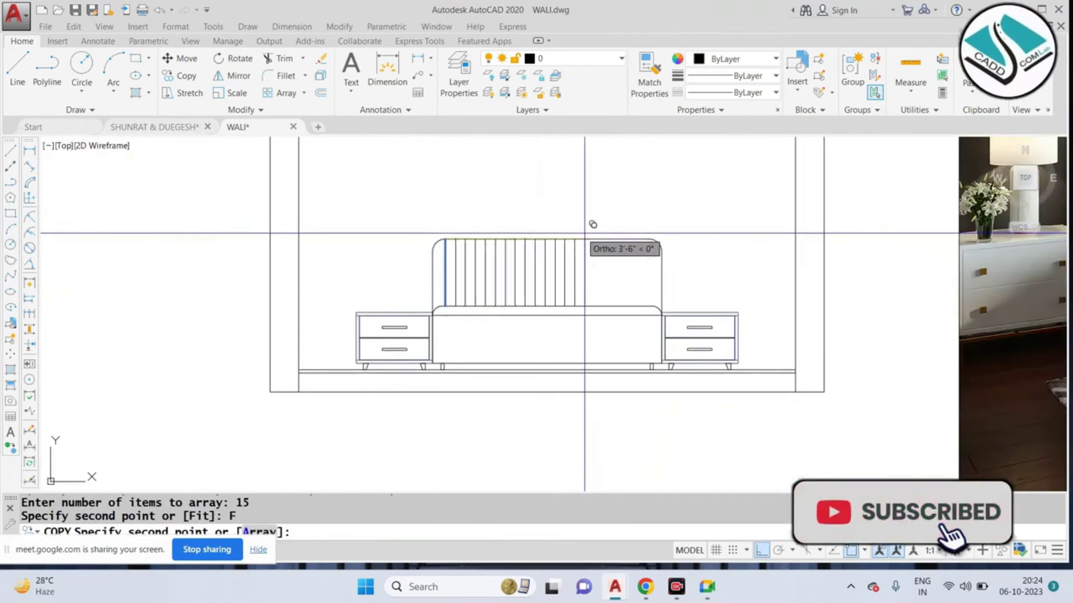
{"action": "scroll", "coordinate": [648, 238], "scroll_direction": "up", "scroll_amount": 4}
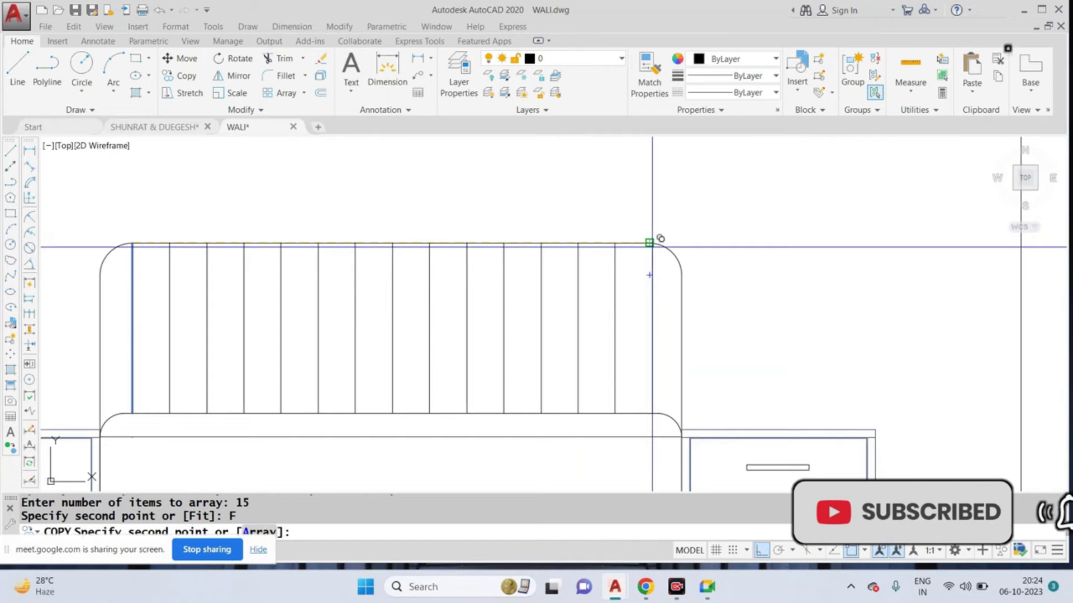
{"action": "left_click", "coordinate": [649, 243]}
{"action": "scroll", "coordinate": [649, 251], "scroll_direction": "down", "scroll_amount": 3}
{"action": "key", "text": "Escape"}
{"action": "scroll", "coordinate": [648, 268], "scroll_direction": "down", "scroll_amount": 2}
{"action": "scroll", "coordinate": [646, 281], "scroll_direction": "down", "scroll_amount": 3}
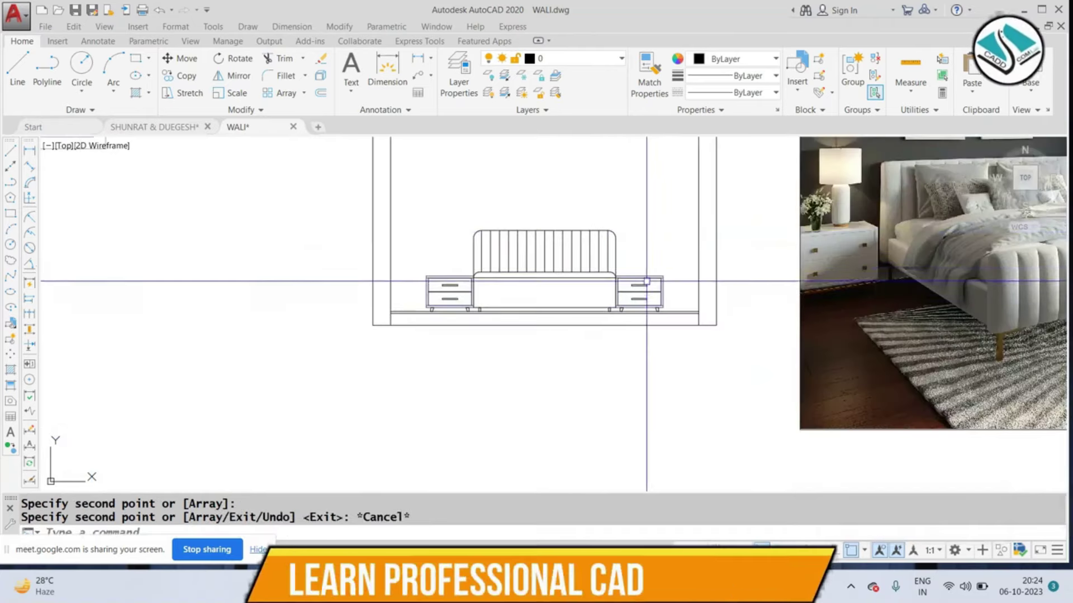
{"action": "scroll", "coordinate": [646, 281], "scroll_direction": "down", "scroll_amount": 3}
{"action": "scroll", "coordinate": [472, 247], "scroll_direction": "up", "scroll_amount": 3}
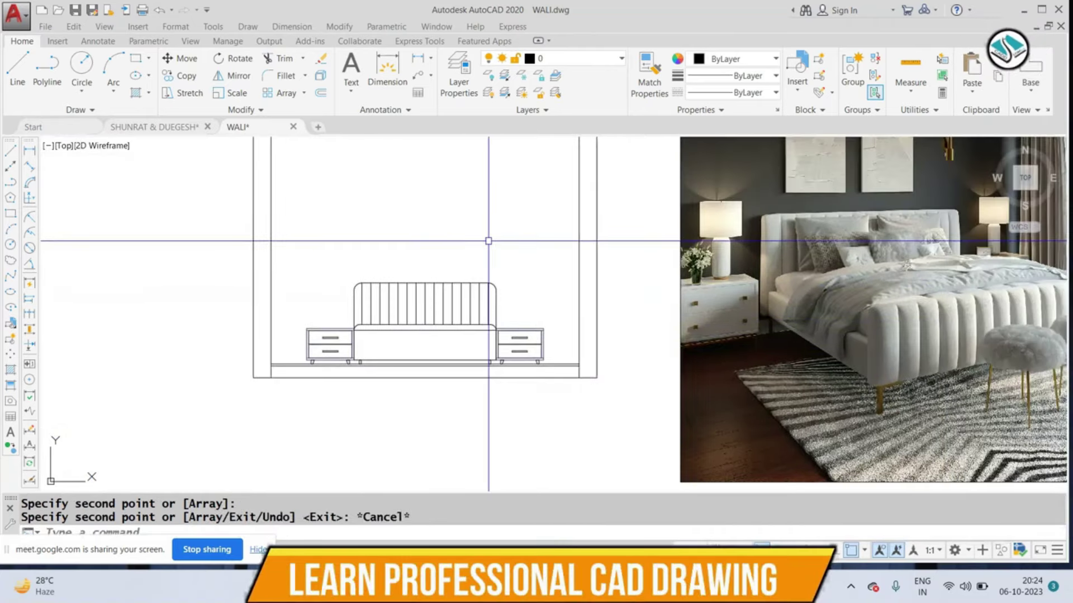
{"action": "key", "text": "Escape"}
{"action": "key", "text": "Escape"}
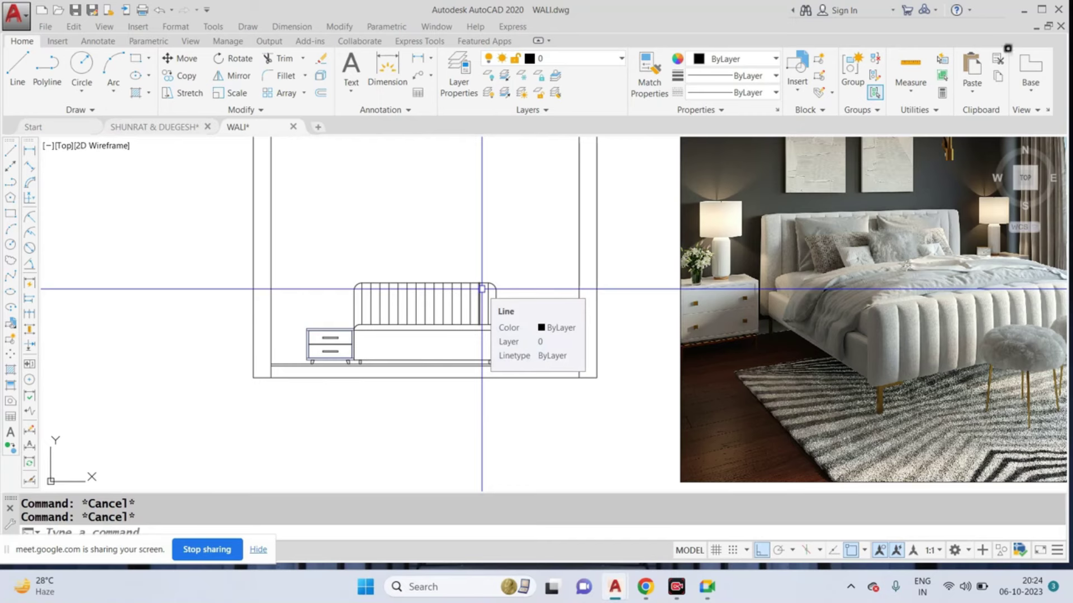
Step: Zoom around the plan and render, then Ctrl+Tab to the finished Elevation-A drawing
{"action": "scroll", "coordinate": [481, 289], "scroll_direction": "down", "scroll_amount": 1}
{"action": "scroll", "coordinate": [447, 321], "scroll_direction": "down", "scroll_amount": 5}
{"action": "scroll", "coordinate": [447, 321], "scroll_direction": "up", "scroll_amount": 2}
{"action": "scroll", "coordinate": [275, 247], "scroll_direction": "up", "scroll_amount": 5}
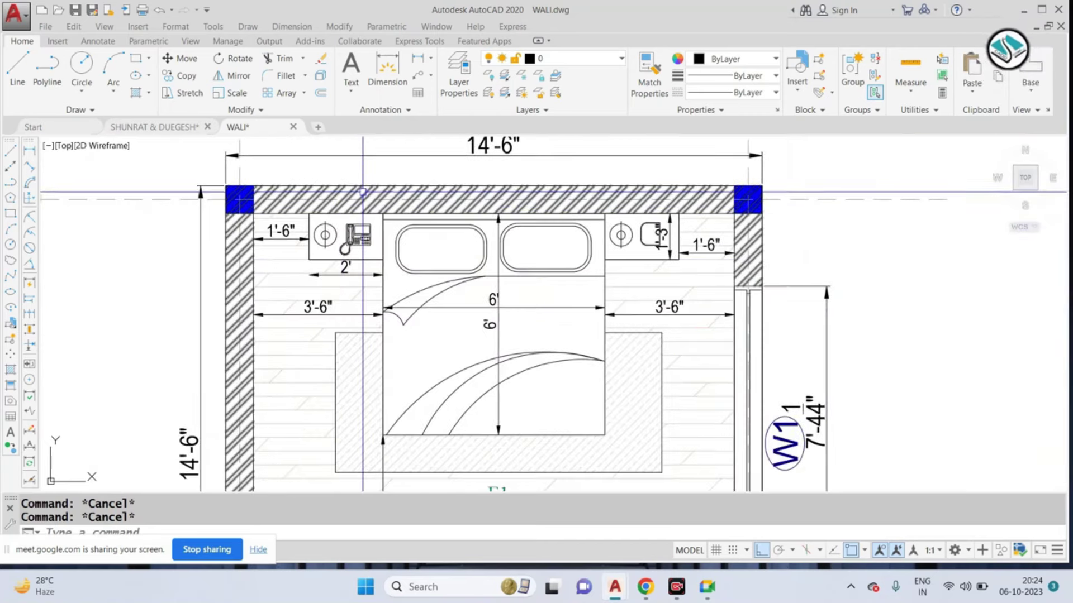
{"action": "scroll", "coordinate": [363, 193], "scroll_direction": "down", "scroll_amount": 5}
{"action": "scroll", "coordinate": [714, 312], "scroll_direction": "up", "scroll_amount": 3}
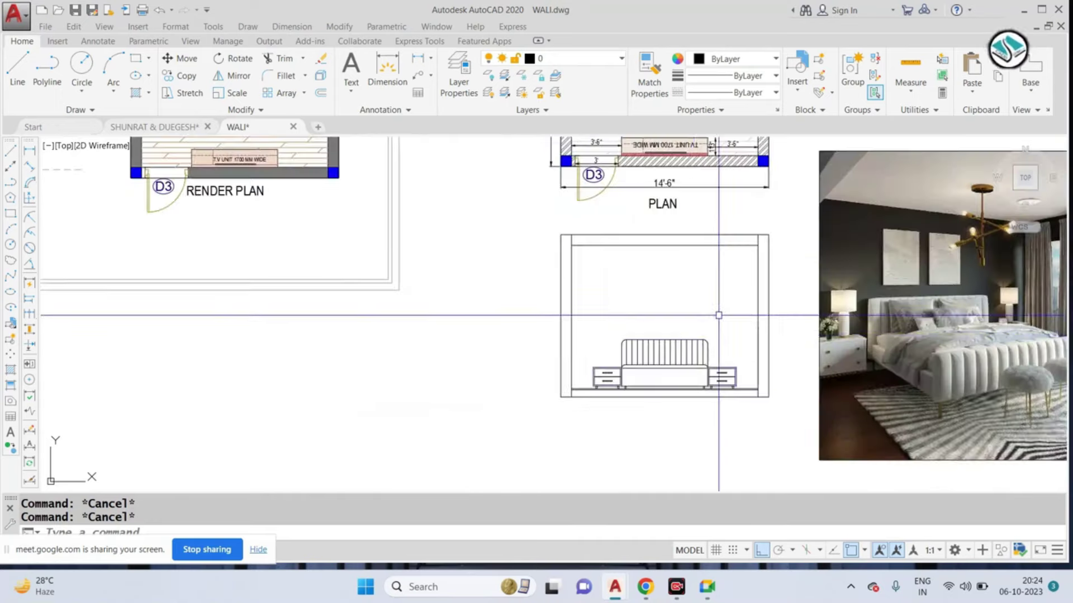
{"action": "key", "text": "ctrl+Tab"}
Step: Select the vase and sculpture in the DETAIL-A elevation and copy them
{"action": "scroll", "coordinate": [447, 257], "scroll_direction": "down", "scroll_amount": 3}
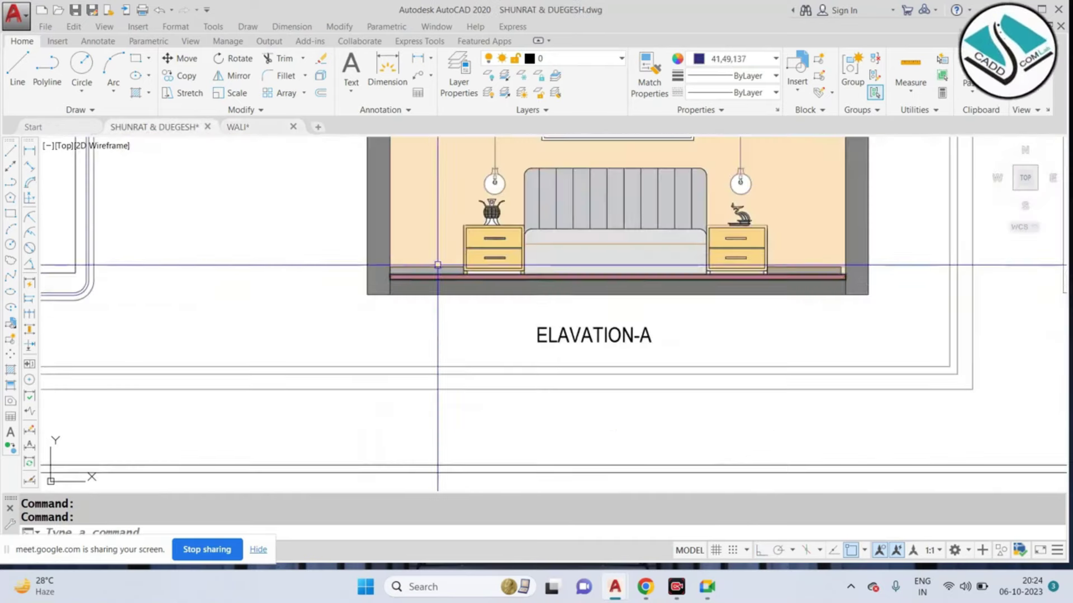
{"action": "scroll", "coordinate": [447, 257], "scroll_direction": "down", "scroll_amount": 2}
{"action": "mouse_move", "coordinate": [167, 61]}
{"action": "middle_mouse_down"}
{"action": "mouse_move", "coordinate": [207, 180]}
{"action": "mouse_move", "coordinate": [366, 241]}
{"action": "middle_mouse_up"}
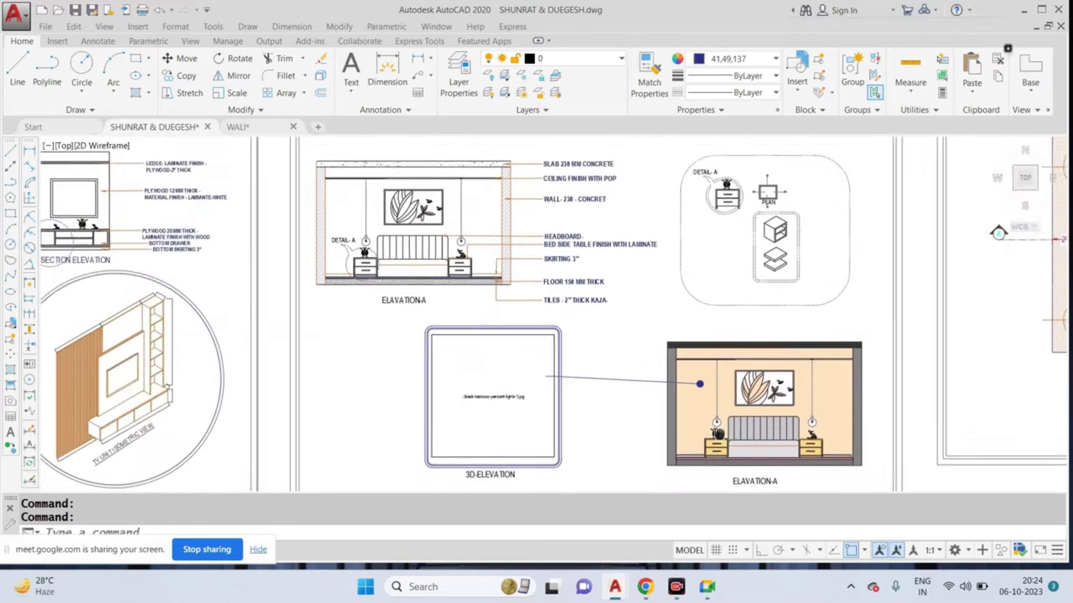
{"action": "scroll", "coordinate": [366, 241], "scroll_direction": "up", "scroll_amount": 8}
{"action": "scroll", "coordinate": [365, 246], "scroll_direction": "down", "scroll_amount": 2}
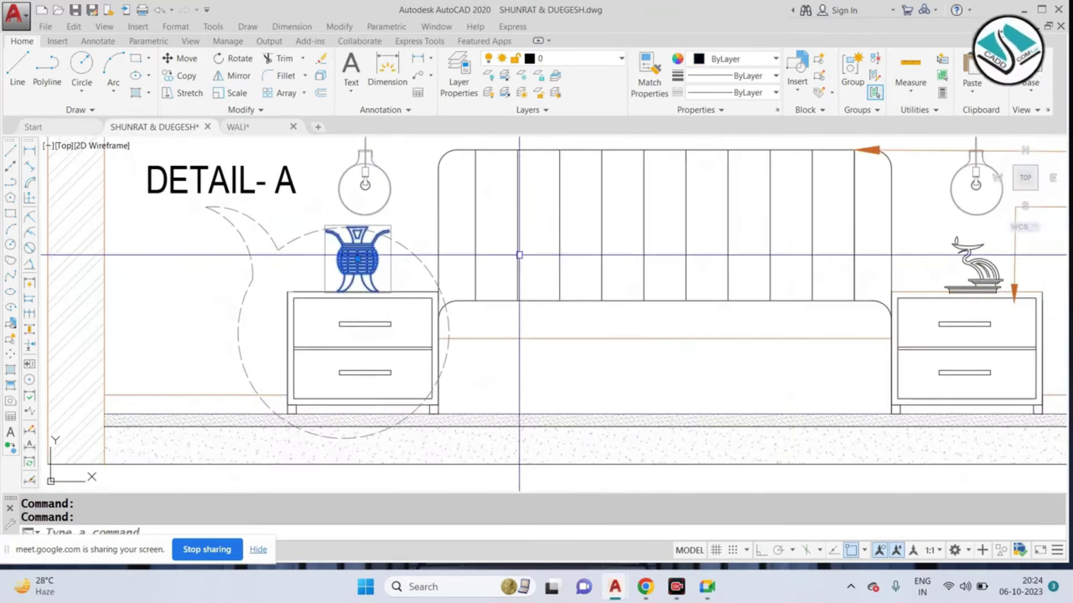
{"action": "scroll", "coordinate": [798, 246], "scroll_direction": "up", "scroll_amount": 1}
{"action": "left_click", "coordinate": [920, 246]}
{"action": "key", "text": "ctrl+c"}
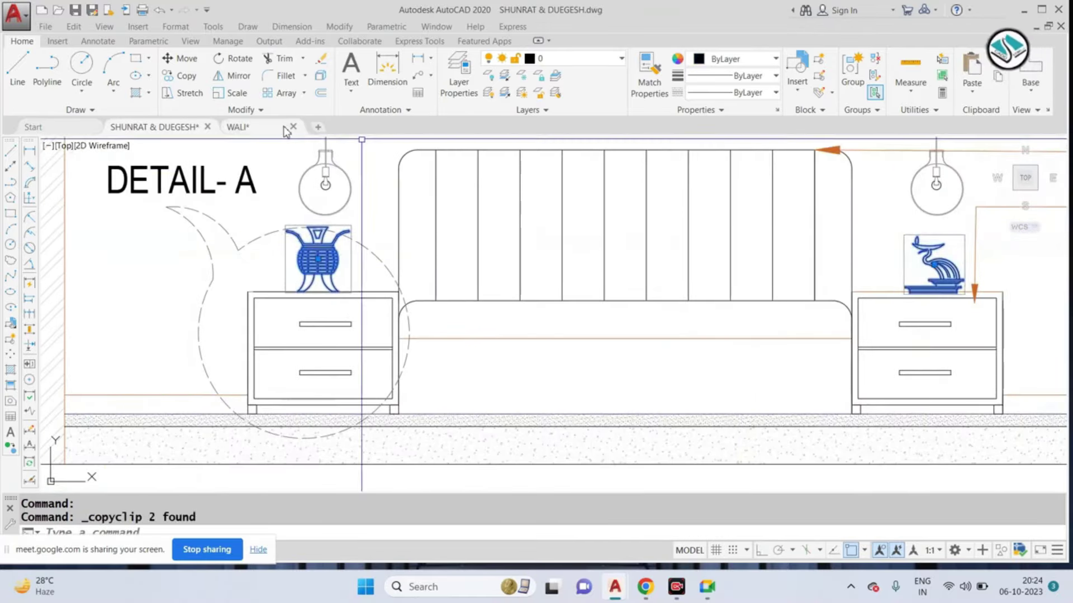
Step: Switch back to the WALI drawing and paste the copied decor
{"action": "key", "text": "ctrl+Tab"}
{"action": "key", "text": "ctrl+v"}
{"action": "scroll", "coordinate": [526, 313], "scroll_direction": "up", "scroll_amount": 3}
Step: Drop the pasted vase onto the left nightstand and the sculpture onto the right
{"action": "scroll", "coordinate": [524, 285], "scroll_direction": "up", "scroll_amount": 3}
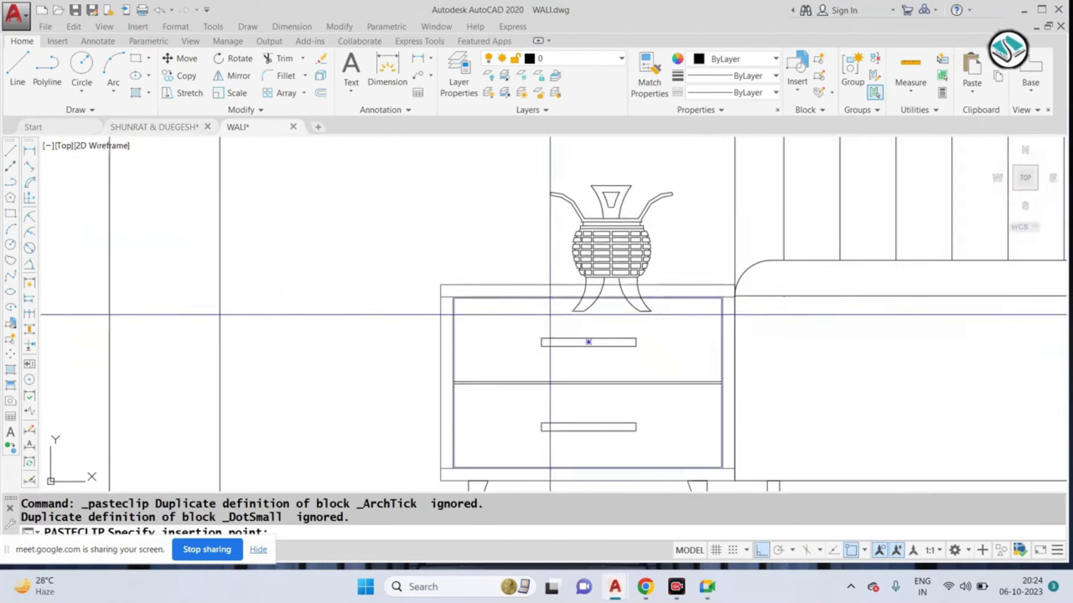
{"action": "scroll", "coordinate": [524, 287], "scroll_direction": "up", "scroll_amount": 2}
{"action": "left_click", "coordinate": [524, 285]}
{"action": "scroll", "coordinate": [335, 282], "scroll_direction": "down", "scroll_amount": 4}
{"action": "scroll", "coordinate": [864, 236], "scroll_direction": "up", "scroll_amount": 6}
{"action": "left_click", "coordinate": [933, 199]}
{"action": "scroll", "coordinate": [606, 251], "scroll_direction": "down", "scroll_amount": 5}
{"action": "key", "text": "Escape"}
{"action": "scroll", "coordinate": [391, 263], "scroll_direction": "up", "scroll_amount": 6}
Step: Try moving the left vase from its leg, cancel, then start a new line
{"action": "left_click", "coordinate": [441, 274]}
{"action": "left_click", "coordinate": [450, 352]}
{"action": "type", "text": "m"}
{"action": "key", "text": "Return"}
{"action": "scroll", "coordinate": [450, 352], "scroll_direction": "up", "scroll_amount": 5}
{"action": "left_click", "coordinate": [508, 327]}
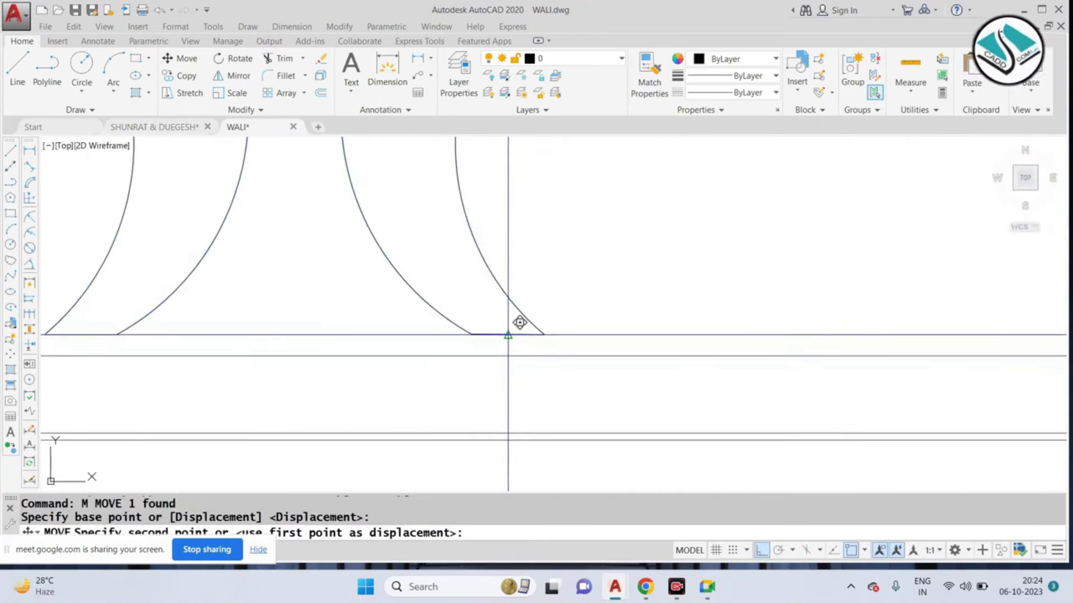
{"action": "scroll", "coordinate": [509, 352], "scroll_direction": "down", "scroll_amount": 2}
{"action": "scroll", "coordinate": [511, 312], "scroll_direction": "down", "scroll_amount": 3}
{"action": "scroll", "coordinate": [586, 296], "scroll_direction": "down", "scroll_amount": 2}
{"action": "key", "text": "Escape"}
{"action": "scroll", "coordinate": [663, 285], "scroll_direction": "up", "scroll_amount": 2}
{"action": "scroll", "coordinate": [699, 273], "scroll_direction": "down", "scroll_amount": 1}
{"action": "scroll", "coordinate": [797, 210], "scroll_direction": "up", "scroll_amount": 3}
{"action": "scroll", "coordinate": [796, 210], "scroll_direction": "down", "scroll_amount": 2}
{"action": "type", "text": "l"}
{"action": "key", "text": "Return"}
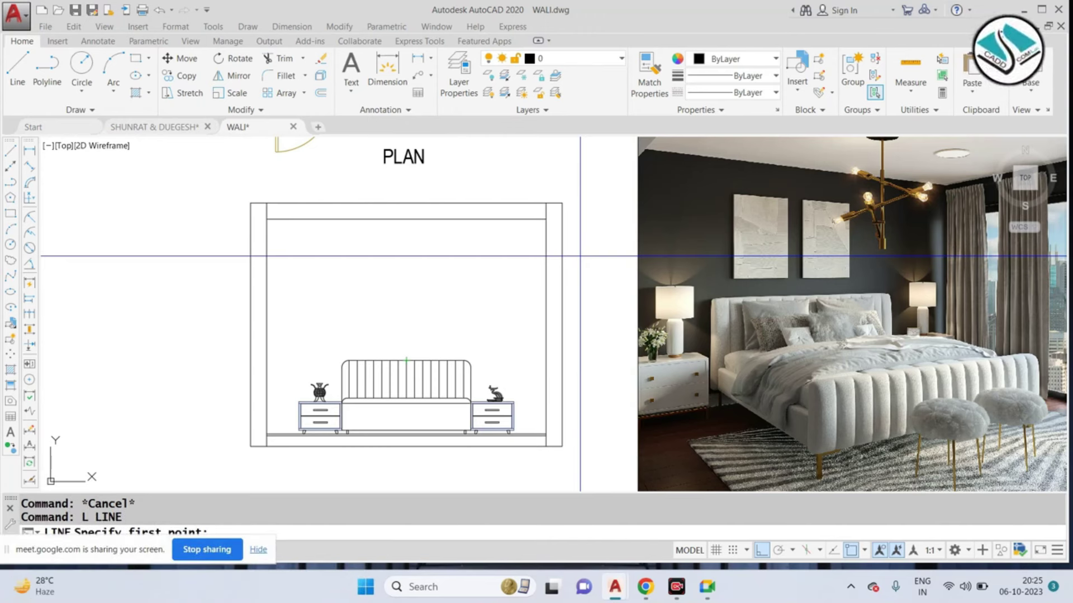
Step: Draw a rectangle above the left half of the headboard as the first picture frame
{"action": "key", "text": "Escape"}
{"action": "key", "text": "Escape"}
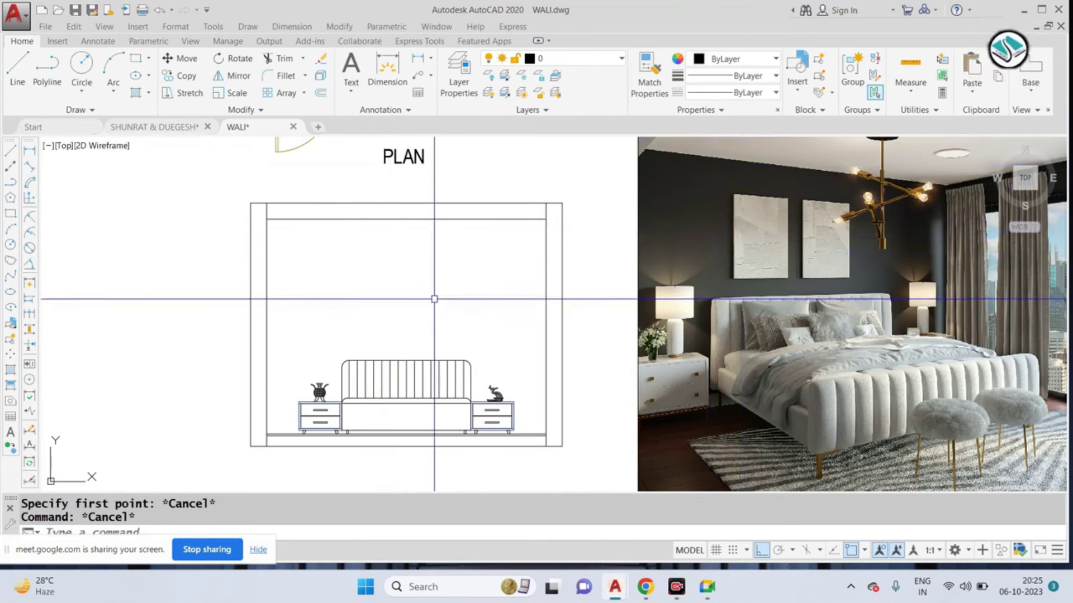
{"action": "type", "text": "rec"}
{"action": "key", "text": "Return"}
{"action": "key", "text": "Escape"}
{"action": "scroll", "coordinate": [335, 276], "scroll_direction": "up", "scroll_amount": 2}
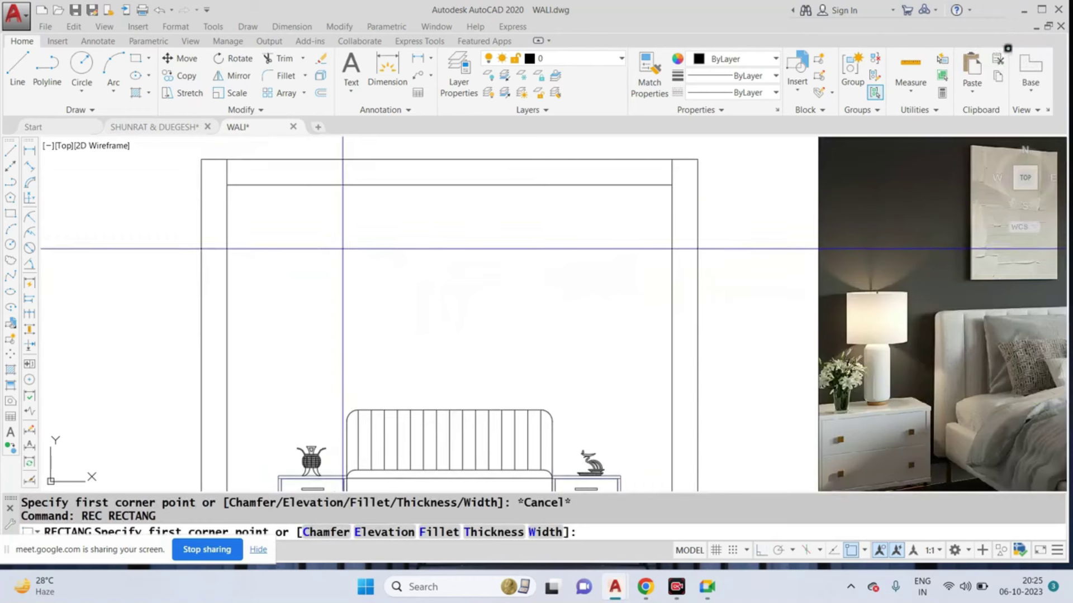
{"action": "left_click", "coordinate": [346, 246]}
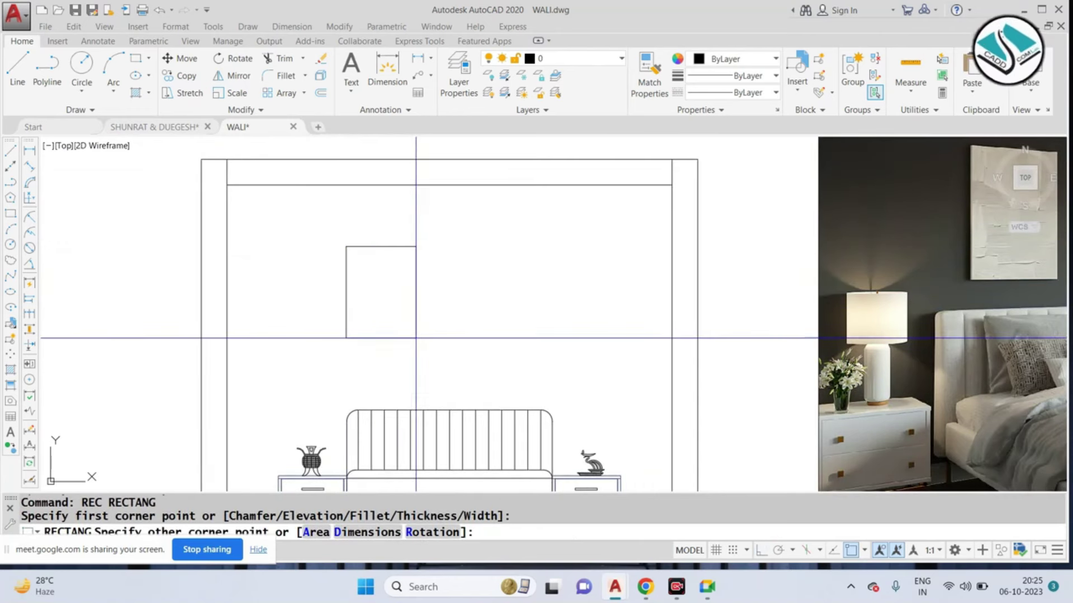
{"action": "left_click", "coordinate": [416, 344]}
{"action": "scroll", "coordinate": [416, 345], "scroll_direction": "down", "scroll_amount": 2}
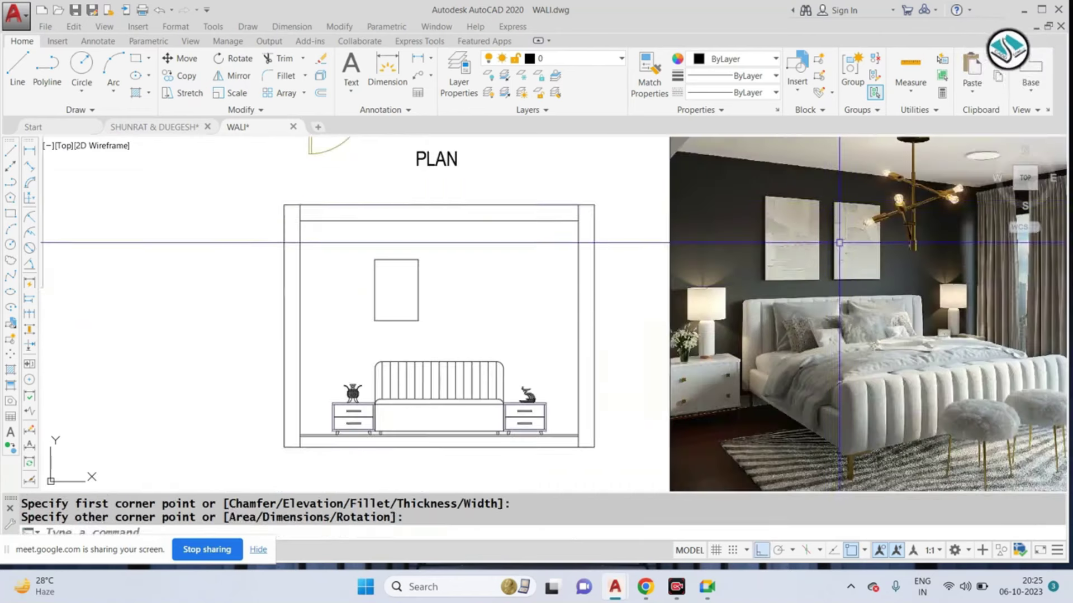
{"action": "scroll", "coordinate": [367, 300], "scroll_direction": "up", "scroll_amount": 2}
{"action": "key", "text": "Escape"}
Step: Offset the frame rectangle 1 unit inward to form a border
{"action": "type", "text": "o"}
{"action": "key", "text": "Return"}
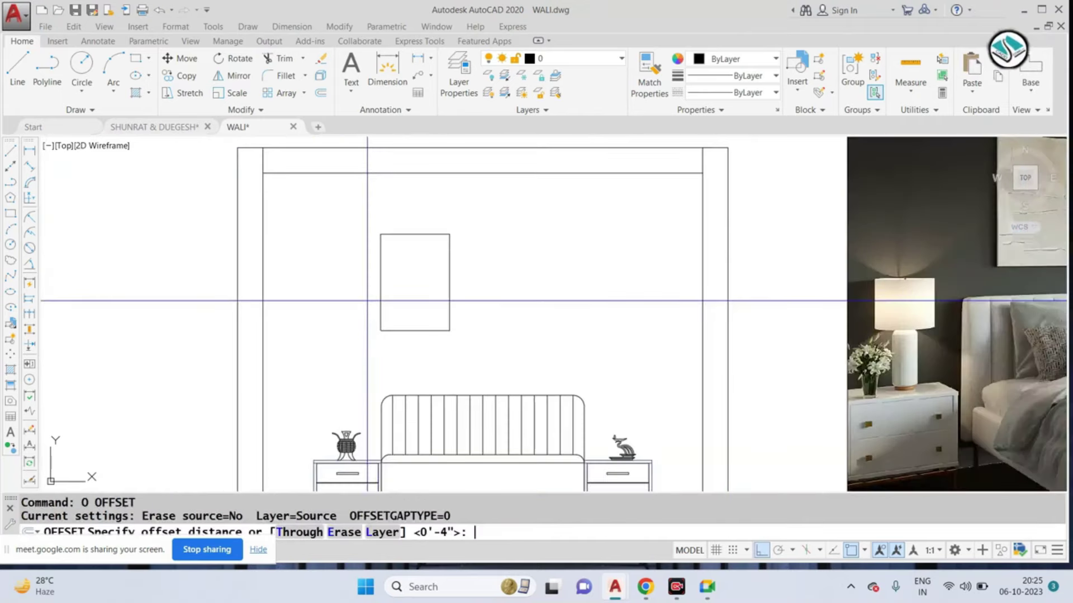
{"action": "type", "text": "1"}
{"action": "key", "text": "Return"}
{"action": "scroll", "coordinate": [437, 256], "scroll_direction": "up", "scroll_amount": 2}
{"action": "left_click", "coordinate": [396, 219]}
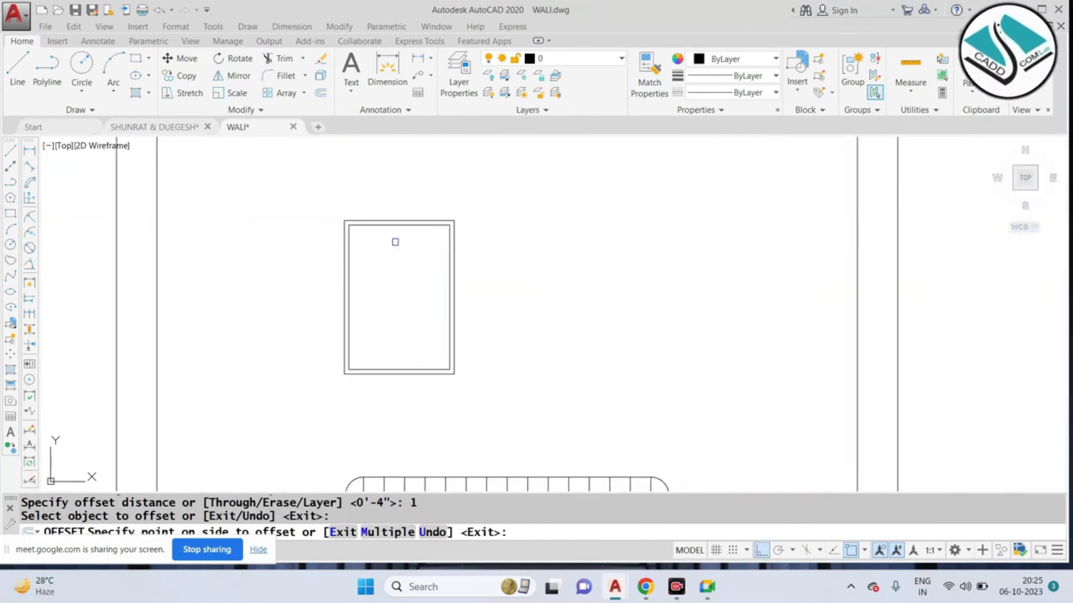
{"action": "left_click", "coordinate": [399, 296]}
{"action": "key", "text": "Escape"}
Step: Copy the bordered frame to sit beside the first one above the headboard
{"action": "left_click", "coordinate": [317, 307]}
{"action": "type", "text": "o"}
{"action": "key", "text": "Return"}
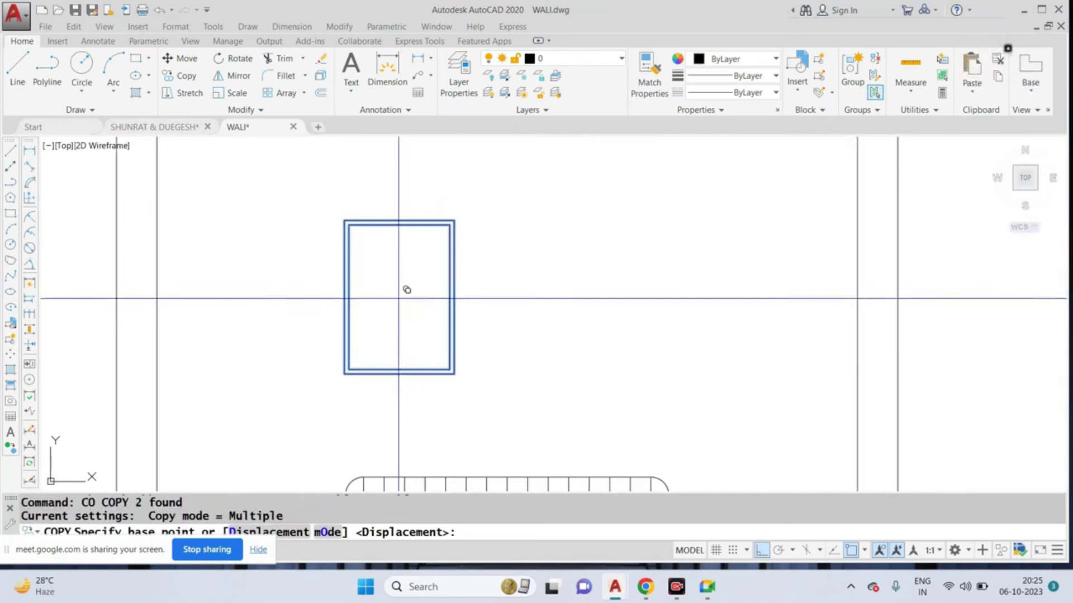
{"action": "left_click", "coordinate": [399, 298]}
{"action": "left_click", "coordinate": [564, 305]}
{"action": "key", "text": "Escape"}
Step: Select both frames for a move, cancel it, and zoom to the bedroom reference photo
{"action": "left_click_drag", "start_coordinate": [651, 216], "coordinate": [299, 314]}
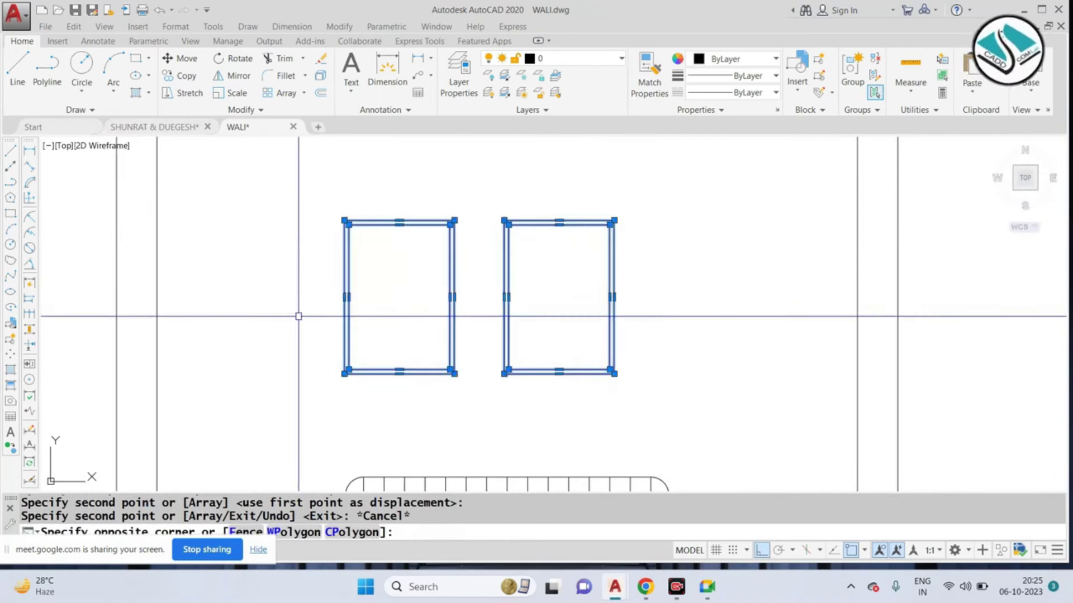
{"action": "type", "text": "m"}
{"action": "key", "text": "Return"}
{"action": "middle_click_drag", "start_coordinate": [459, 305], "coordinate": [444, 285]}
{"action": "left_click", "coordinate": [444, 284]}
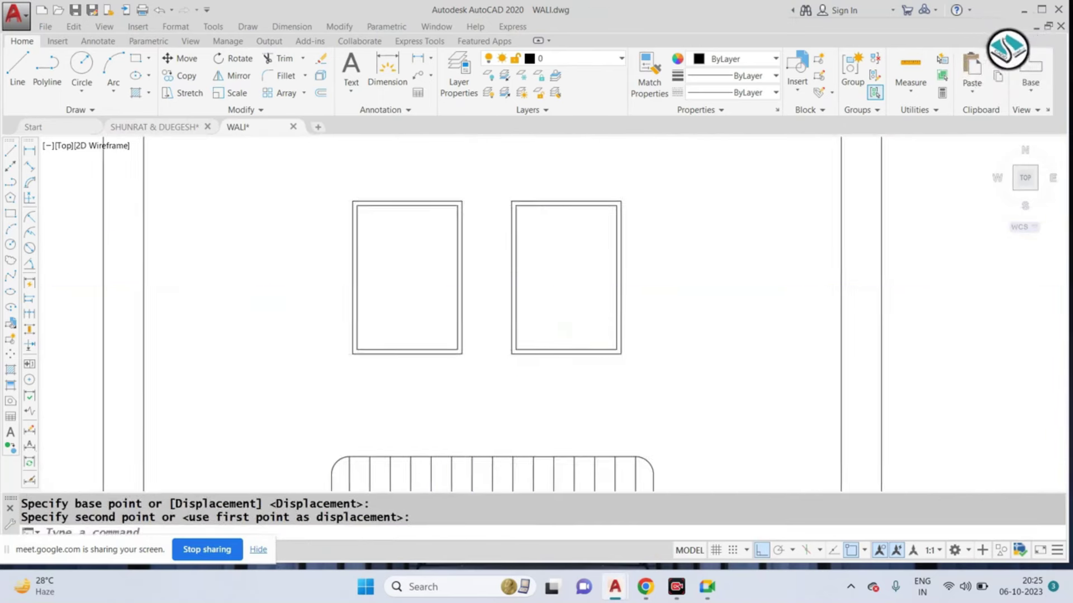
{"action": "key", "text": "Escape"}
{"action": "scroll", "coordinate": [743, 263], "scroll_direction": "down", "scroll_amount": 5}
{"action": "scroll", "coordinate": [739, 258], "scroll_direction": "up", "scroll_amount": 4}
{"action": "scroll", "coordinate": [739, 258], "scroll_direction": "down", "scroll_amount": 5}
{"action": "scroll", "coordinate": [728, 185], "scroll_direction": "up", "scroll_amount": 5}
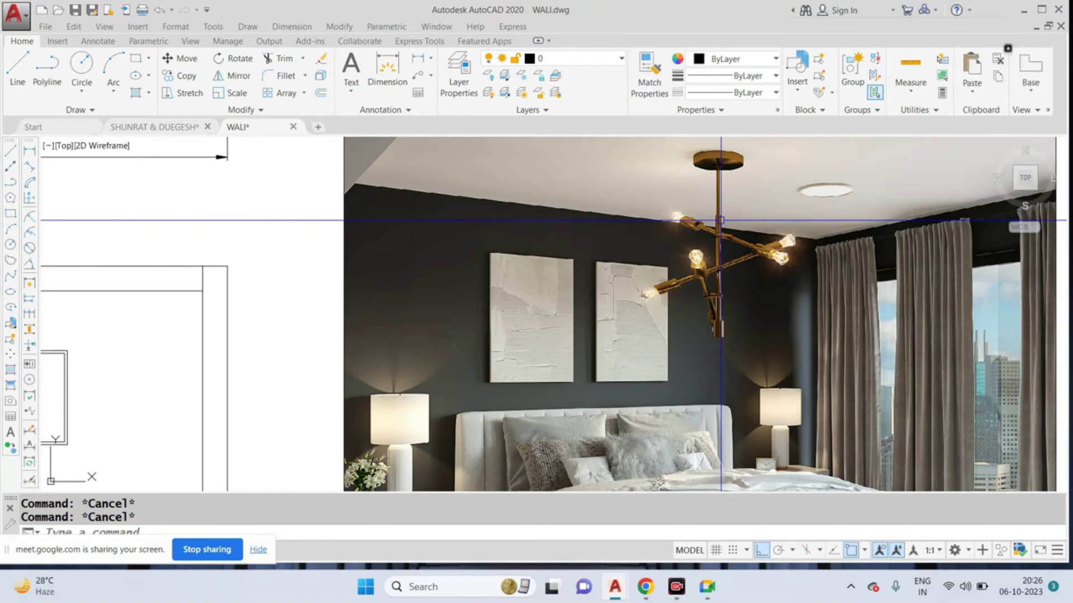
Step: Offset the elevation's top line 1' downward
{"action": "scroll", "coordinate": [582, 204], "scroll_direction": "down", "scroll_amount": 4}
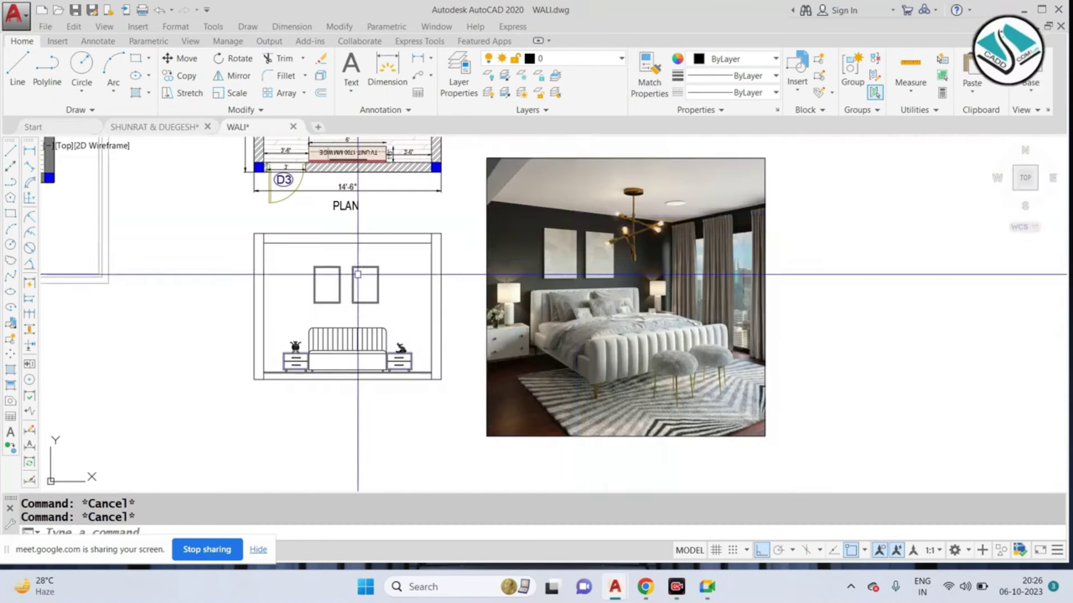
{"action": "middle_click_drag", "start_coordinate": [618, 235], "coordinate": [673, 242]}
{"action": "scroll", "coordinate": [324, 265], "scroll_direction": "up", "scroll_amount": 2}
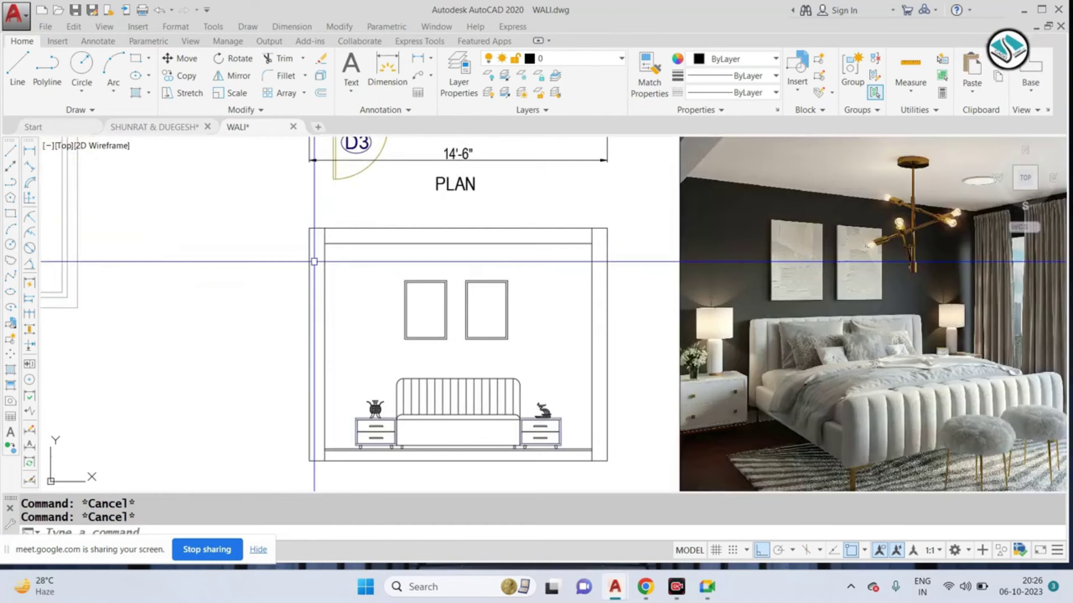
{"action": "scroll", "coordinate": [331, 270], "scroll_direction": "up", "scroll_amount": 2}
{"action": "key", "text": "Return"}
{"action": "type", "text": "1'"}
{"action": "key", "text": "Return"}
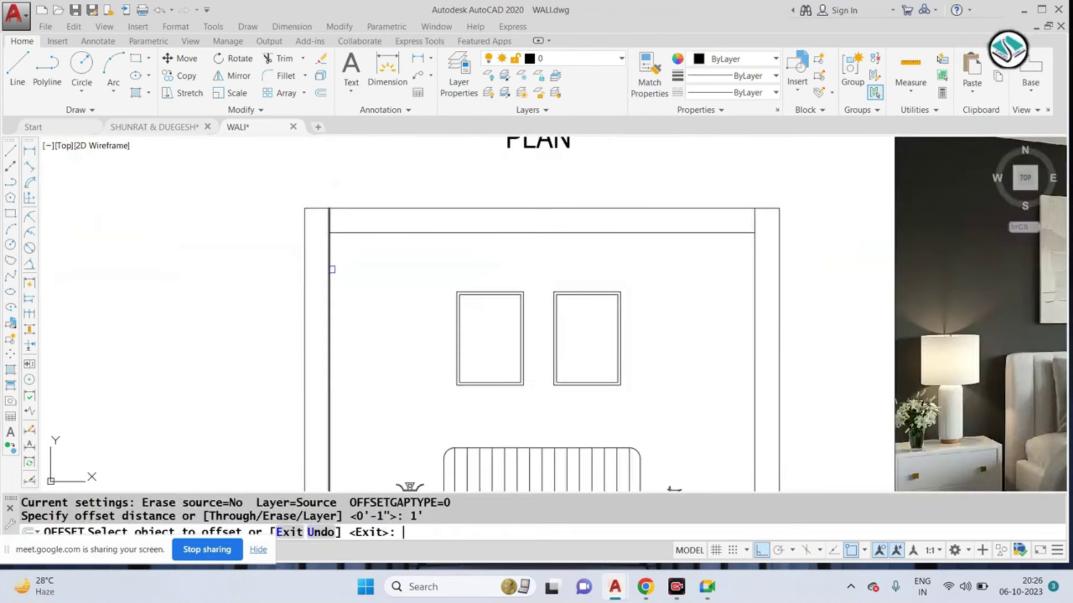
{"action": "left_click", "coordinate": [391, 232]}
{"action": "left_click", "coordinate": [372, 299]}
{"action": "key", "text": "Escape"}
Step: Offset another line by a distance of 1
{"action": "type", "text": "o"}
{"action": "key", "text": "Return"}
{"action": "type", "text": "1"}
{"action": "key", "text": "Return"}
{"action": "left_click", "coordinate": [359, 264]}
{"action": "left_click", "coordinate": [567, 211]}
{"action": "key", "text": "Escape"}
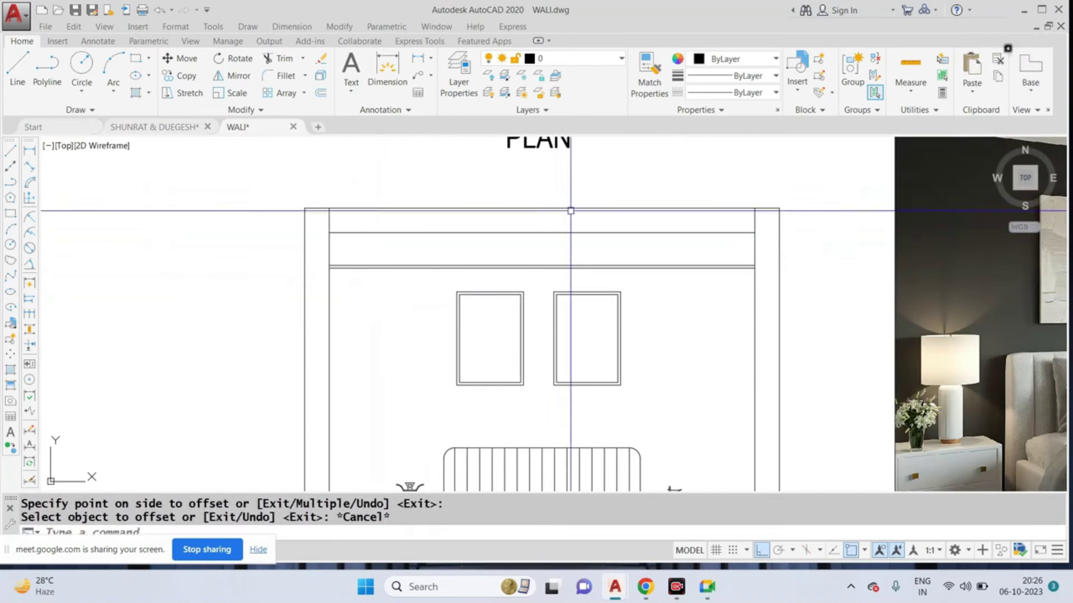
{"action": "scroll", "coordinate": [608, 252], "scroll_direction": "down", "scroll_amount": 2}
{"action": "scroll", "coordinate": [602, 289], "scroll_direction": "up", "scroll_amount": 2}
Step: Draw temporary vertical and horizontal guide lines from the top line's midpoint
{"action": "left_click", "coordinate": [669, 241]}
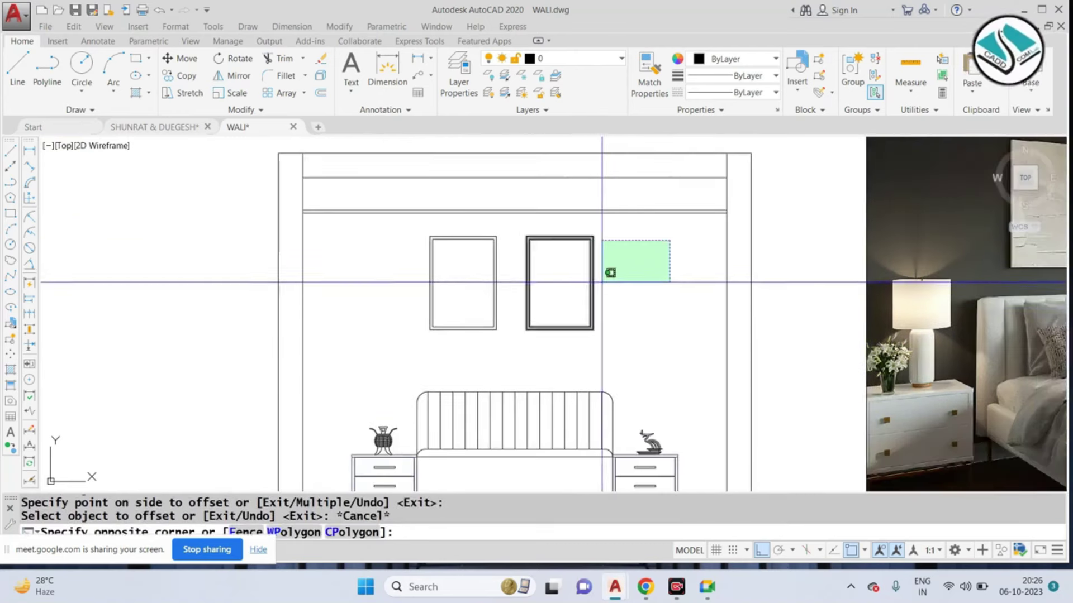
{"action": "key", "text": "Escape"}
{"action": "type", "text": "l"}
{"action": "key", "text": "Return"}
{"action": "left_click", "coordinate": [508, 212]}
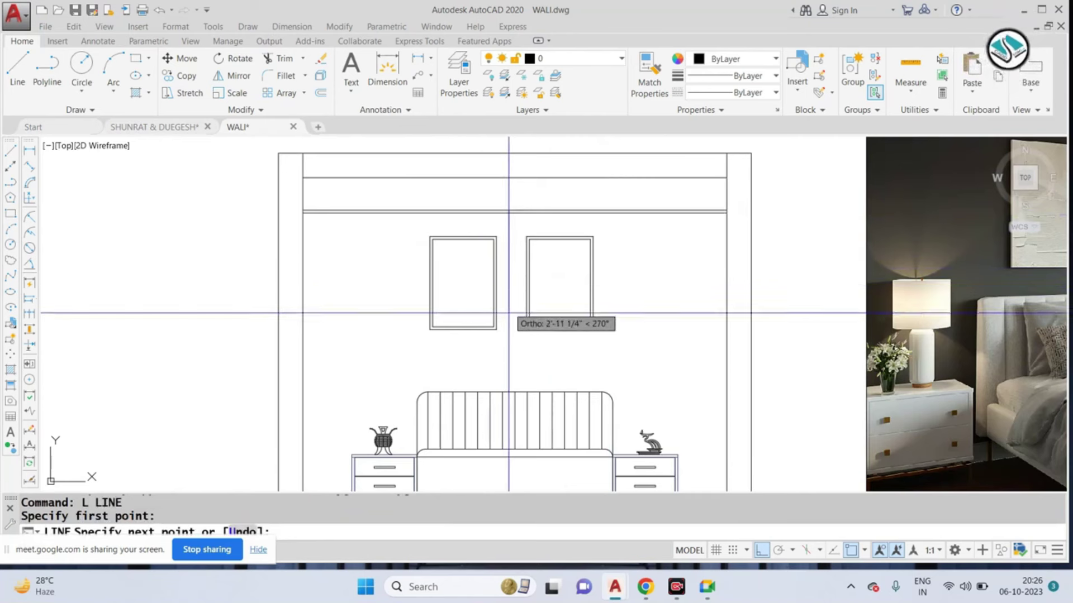
{"action": "key", "text": "Escape"}
{"action": "key", "text": "Return"}
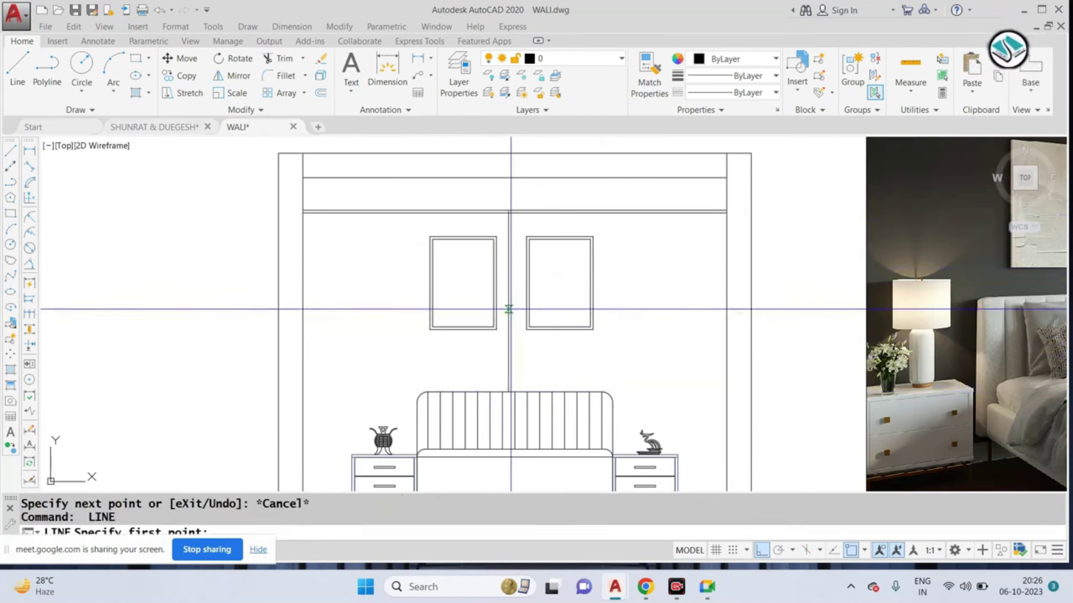
{"action": "left_click", "coordinate": [509, 302]}
{"action": "left_click", "coordinate": [674, 302]}
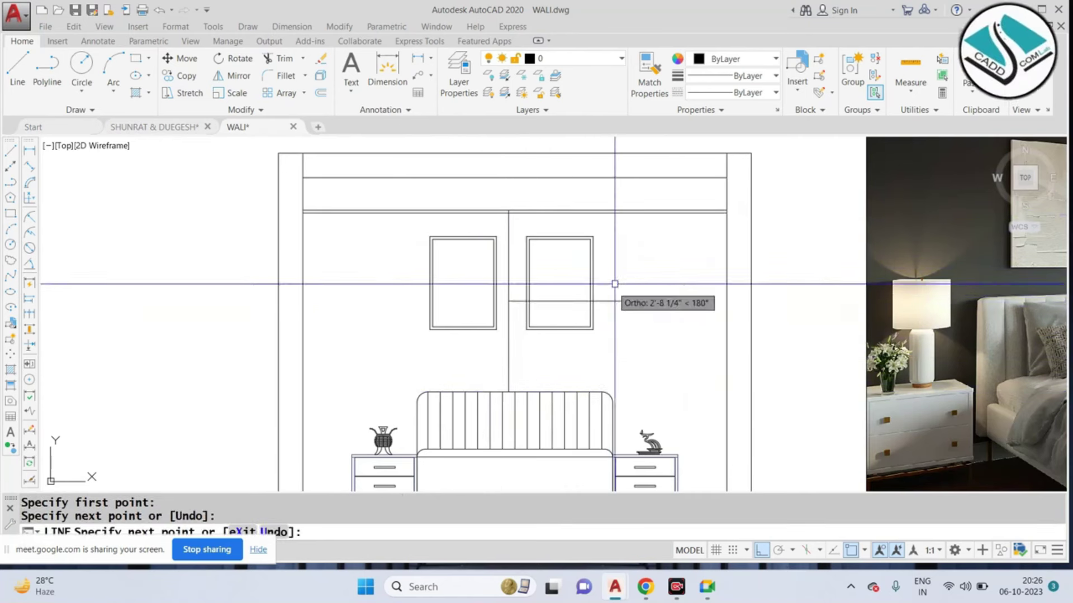
{"action": "key", "text": "Escape"}
Step: Select both picture frames and start moving them, then cancel the move
{"action": "scroll", "coordinate": [606, 253], "scroll_direction": "up", "scroll_amount": 2}
{"action": "left_click", "coordinate": [584, 234]}
{"action": "left_click", "coordinate": [387, 209]}
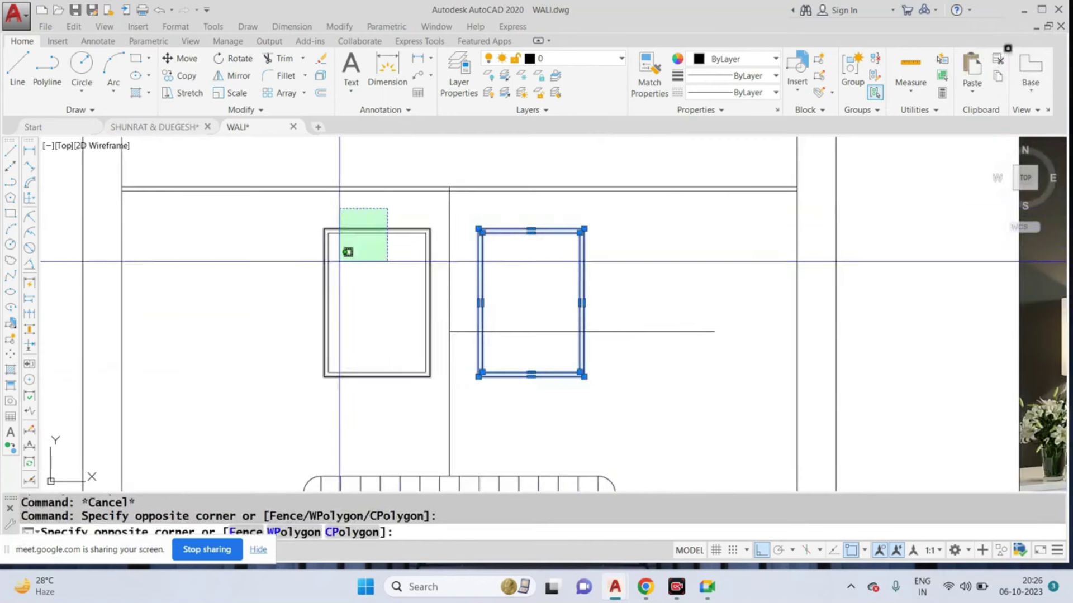
{"action": "left_click", "coordinate": [350, 249]}
{"action": "type", "text": "m"}
{"action": "key", "text": "Return"}
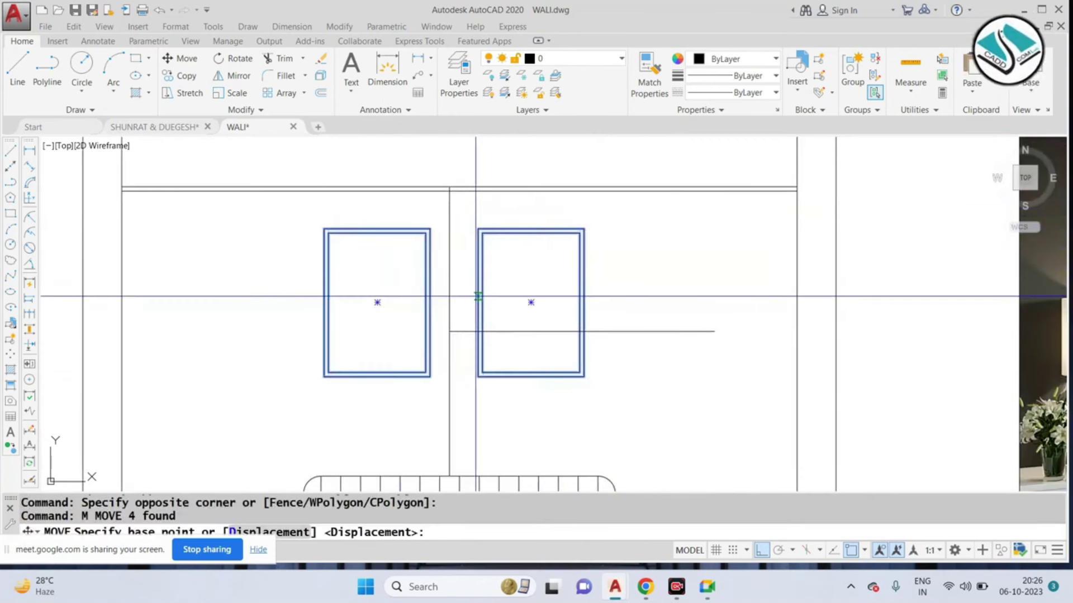
{"action": "left_click", "coordinate": [478, 297]}
{"action": "scroll", "coordinate": [477, 302], "scroll_direction": "up", "scroll_amount": 2}
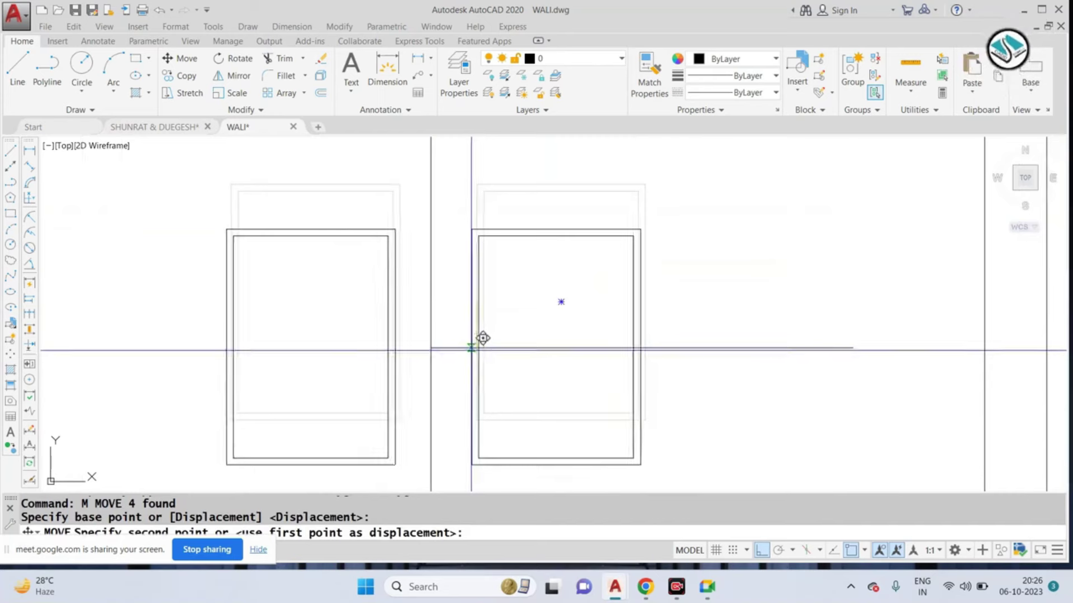
{"action": "key", "text": "Escape"}
Step: Erase the horizontal guide line
{"action": "left_click", "coordinate": [671, 336]}
{"action": "left_click", "coordinate": [614, 369]}
{"action": "type", "text": "e"}
{"action": "key", "text": "Return"}
{"action": "scroll", "coordinate": [520, 195], "scroll_direction": "down", "scroll_amount": 2}
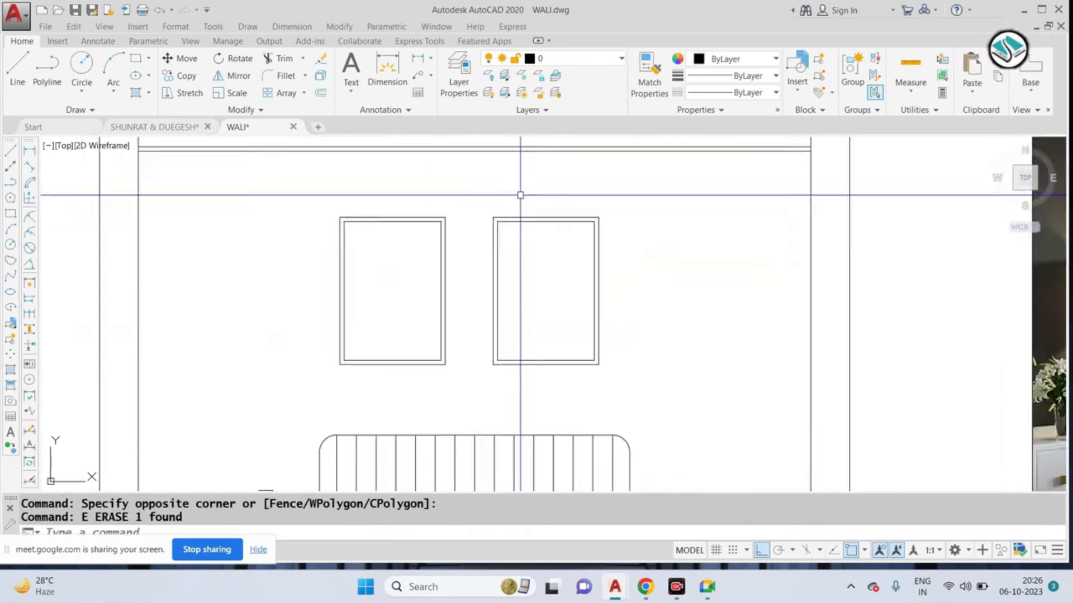
{"action": "key", "text": "Escape"}
{"action": "scroll", "coordinate": [520, 195], "scroll_direction": "down", "scroll_amount": 3}
{"action": "scroll", "coordinate": [522, 192], "scroll_direction": "up", "scroll_amount": 1}
{"action": "key", "text": "Escape"}
{"action": "scroll", "coordinate": [521, 192], "scroll_direction": "down", "scroll_amount": 1}
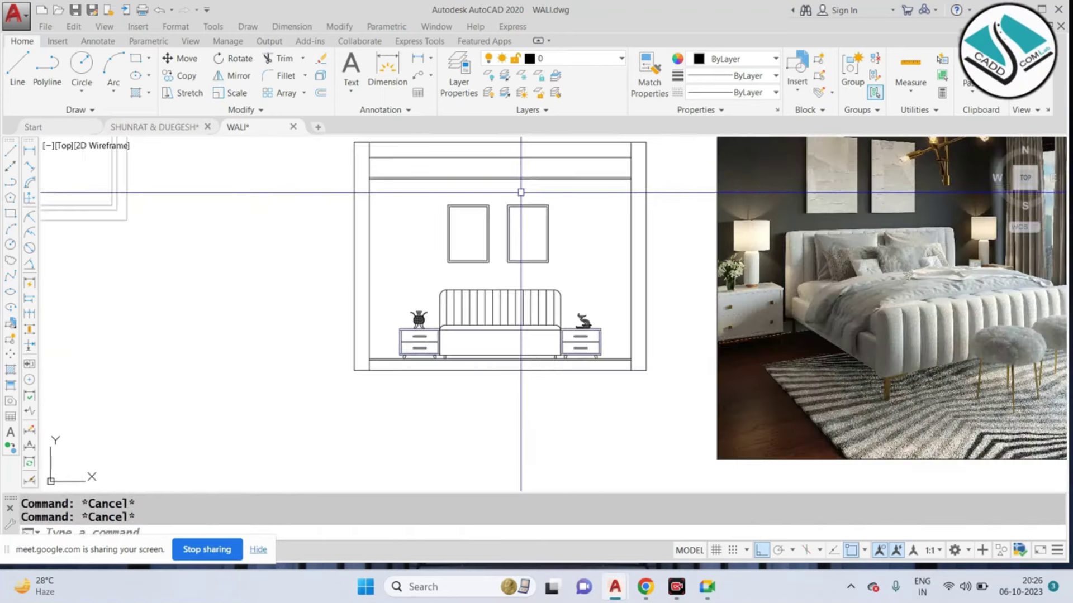
Step: Check the other reference drawing, return to WALI, and open File Explorer
{"action": "left_click", "coordinate": [156, 127]}
{"action": "scroll", "coordinate": [554, 273], "scroll_direction": "down", "scroll_amount": 2}
{"action": "scroll", "coordinate": [553, 273], "scroll_direction": "down", "scroll_amount": 3}
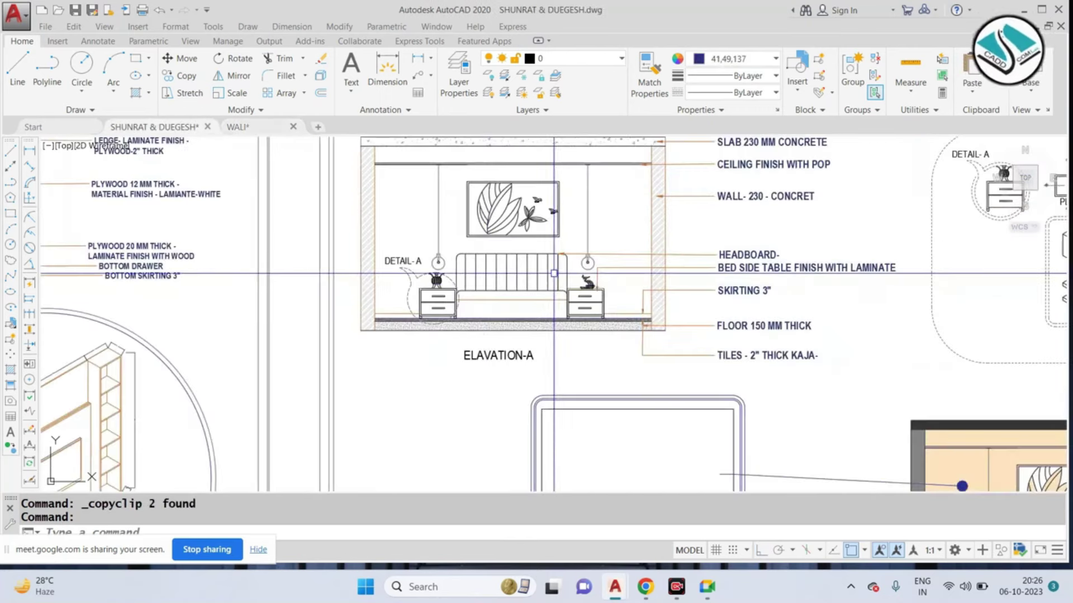
{"action": "scroll", "coordinate": [554, 273], "scroll_direction": "up", "scroll_amount": 2}
{"action": "left_click", "coordinate": [238, 127]}
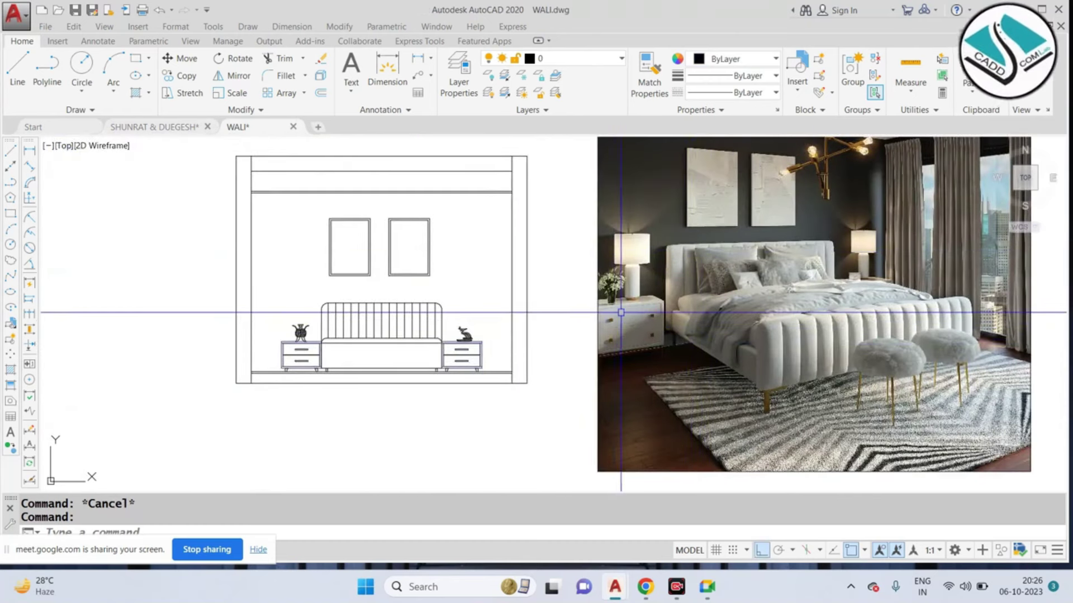
{"action": "scroll", "coordinate": [621, 312], "scroll_direction": "down", "scroll_amount": 2}
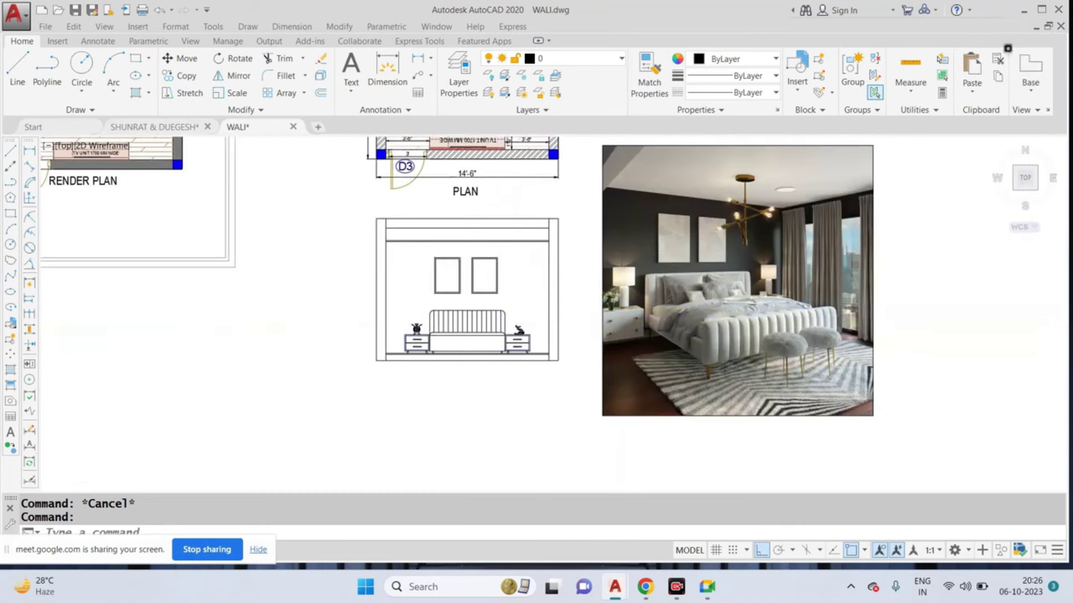
{"action": "scroll", "coordinate": [482, 317], "scroll_direction": "up", "scroll_amount": 2}
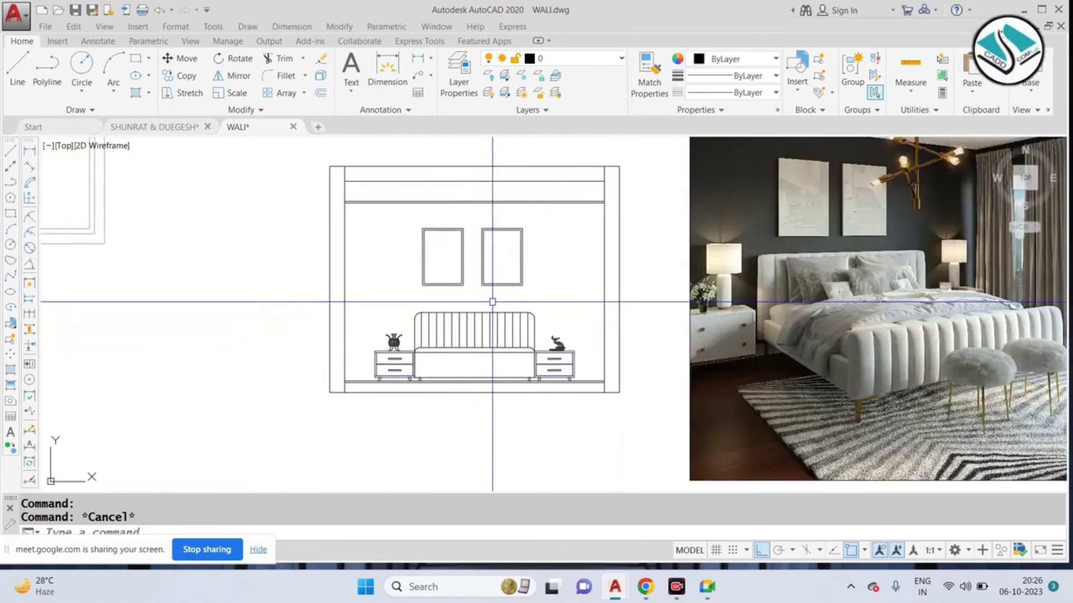
{"action": "scroll", "coordinate": [493, 301], "scroll_direction": "up", "scroll_amount": 2}
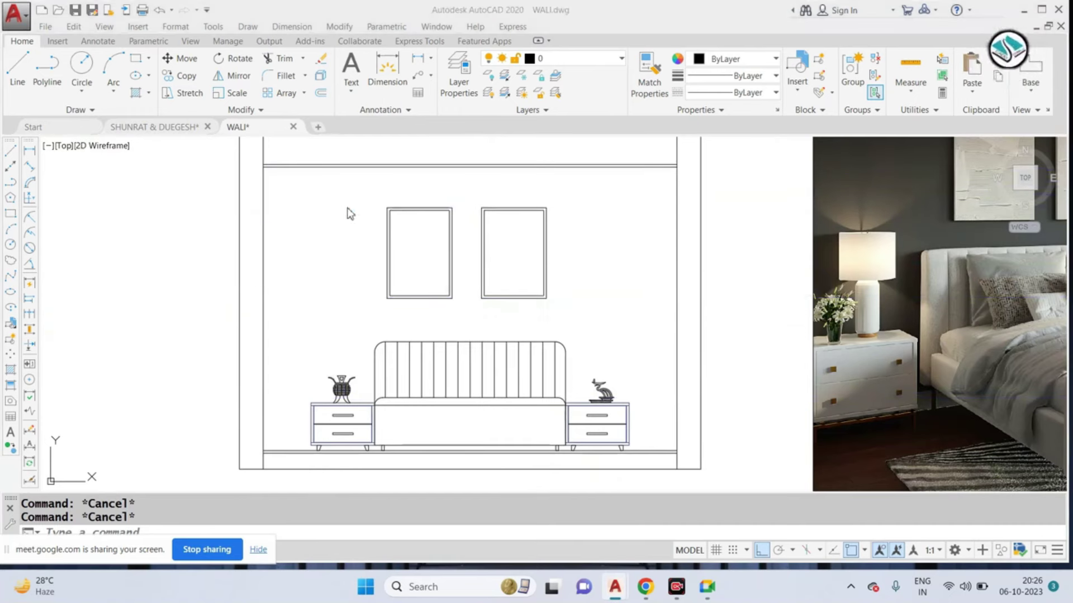
{"action": "key", "text": "super+e"}
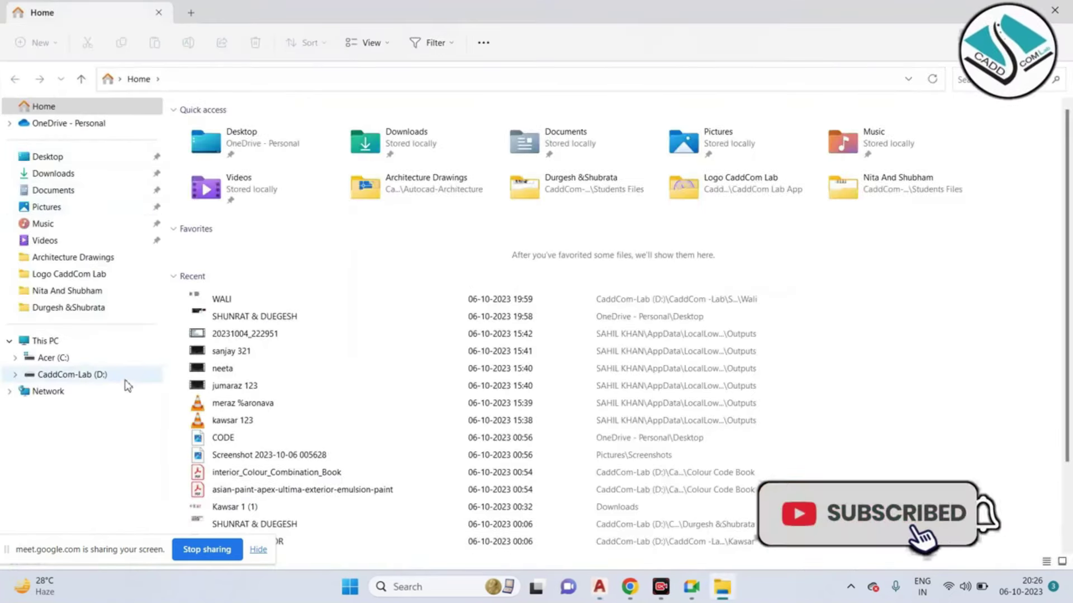
Step: Browse D: > CaddCom -Lab > Autocad-Architecture > Autocad Blocks > BEDS FRONT ELEVATION and open its DWG
{"action": "left_click", "coordinate": [126, 381]}
{"action": "double_click", "coordinate": [230, 172]}
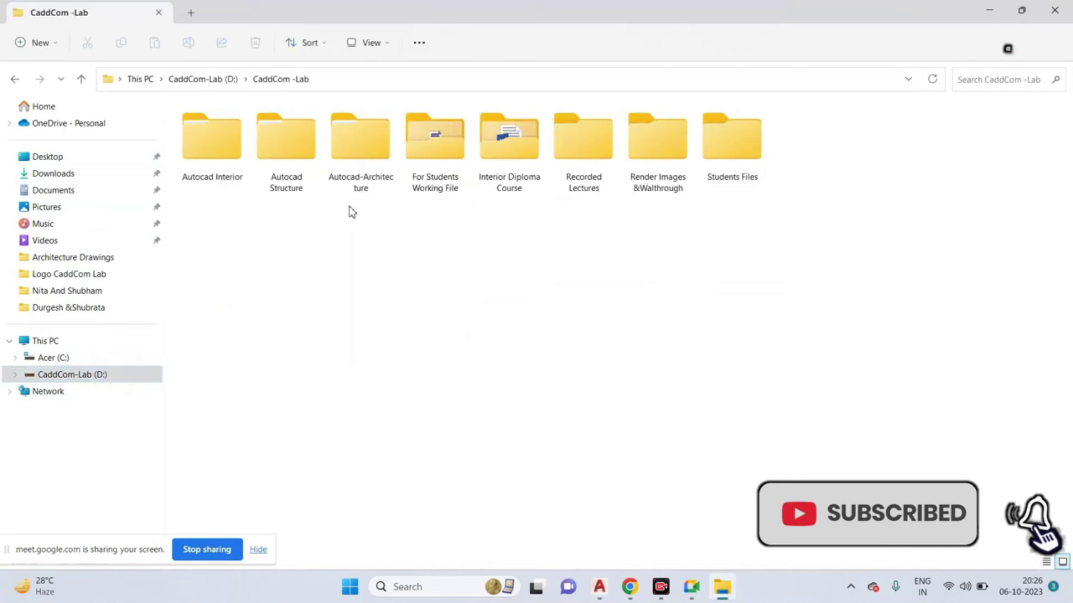
{"action": "double_click", "coordinate": [377, 158]}
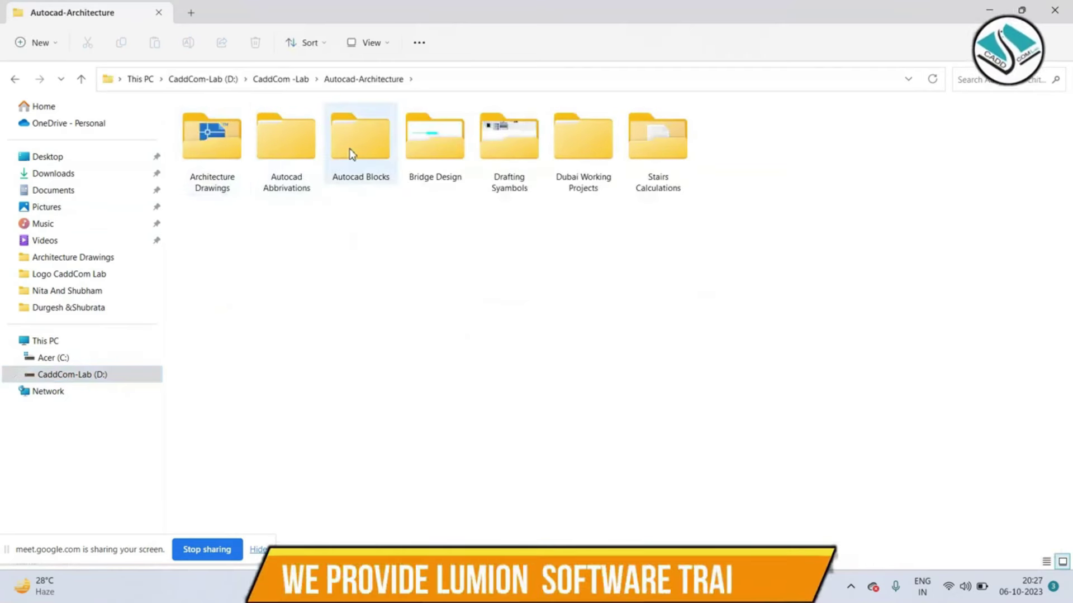
{"action": "double_click", "coordinate": [212, 140]}
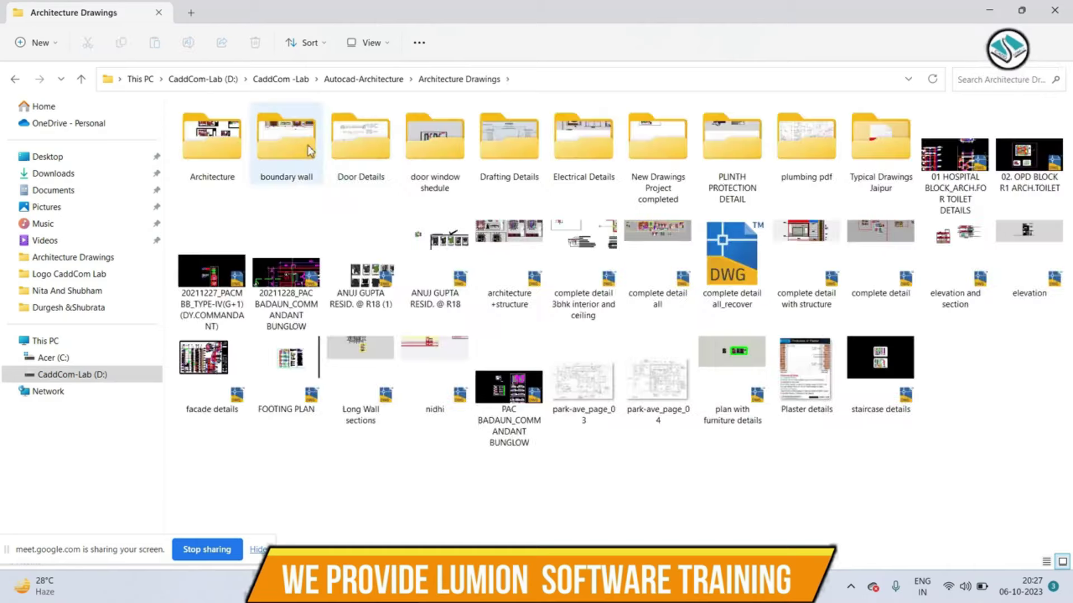
{"action": "left_click", "coordinate": [15, 79]}
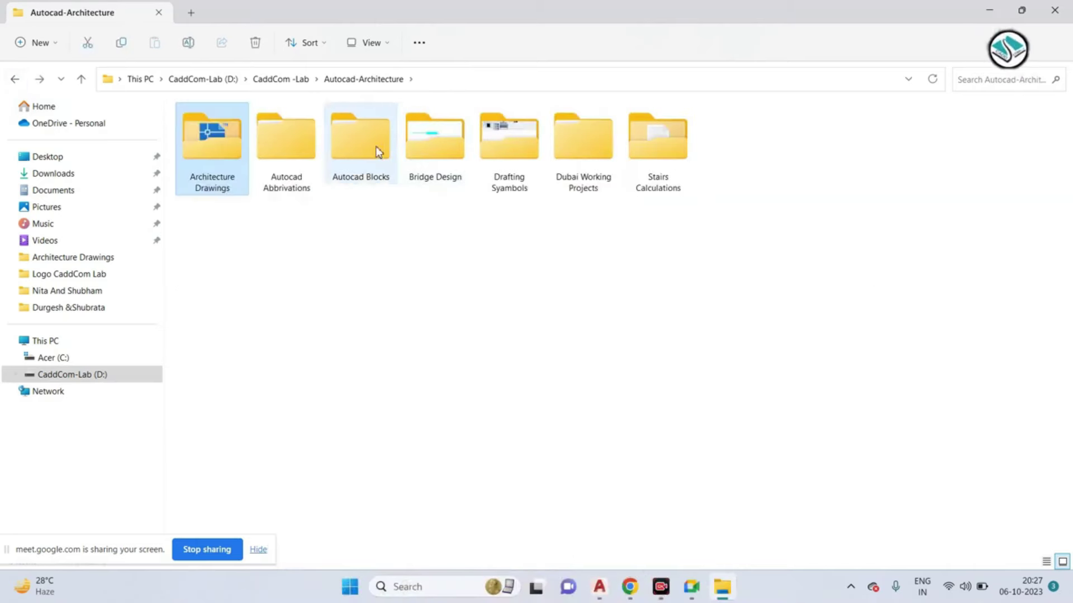
{"action": "double_click", "coordinate": [377, 152]}
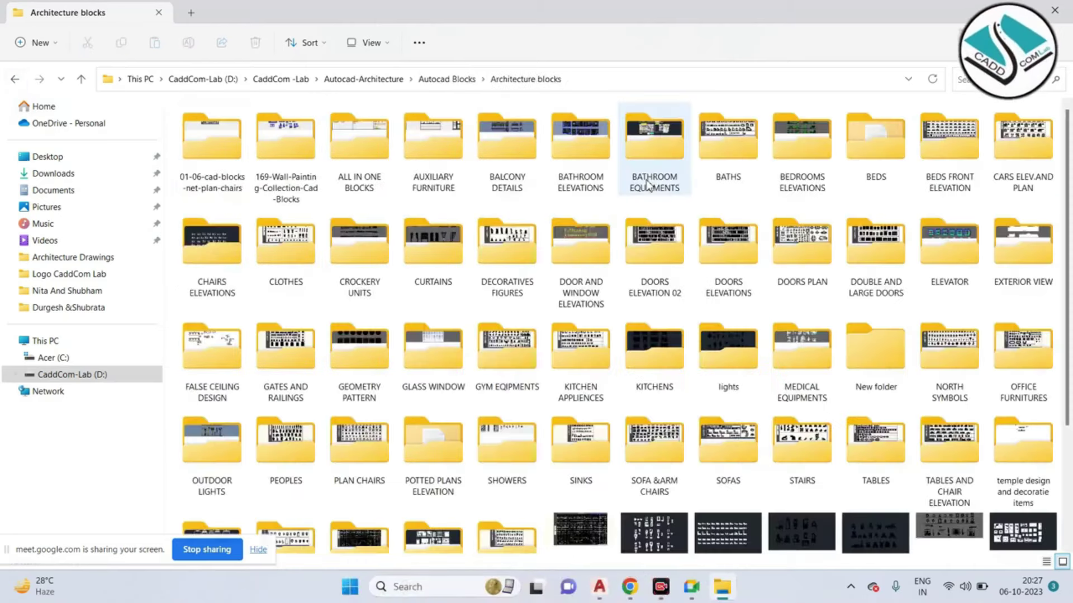
{"action": "double_click", "coordinate": [945, 167]}
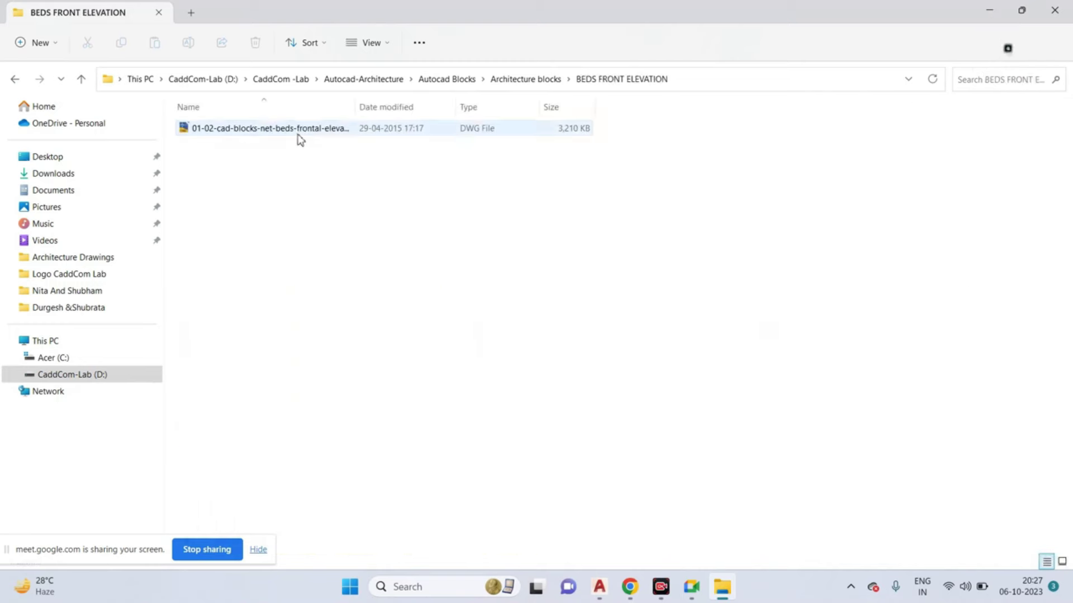
{"action": "double_click", "coordinate": [299, 140]}
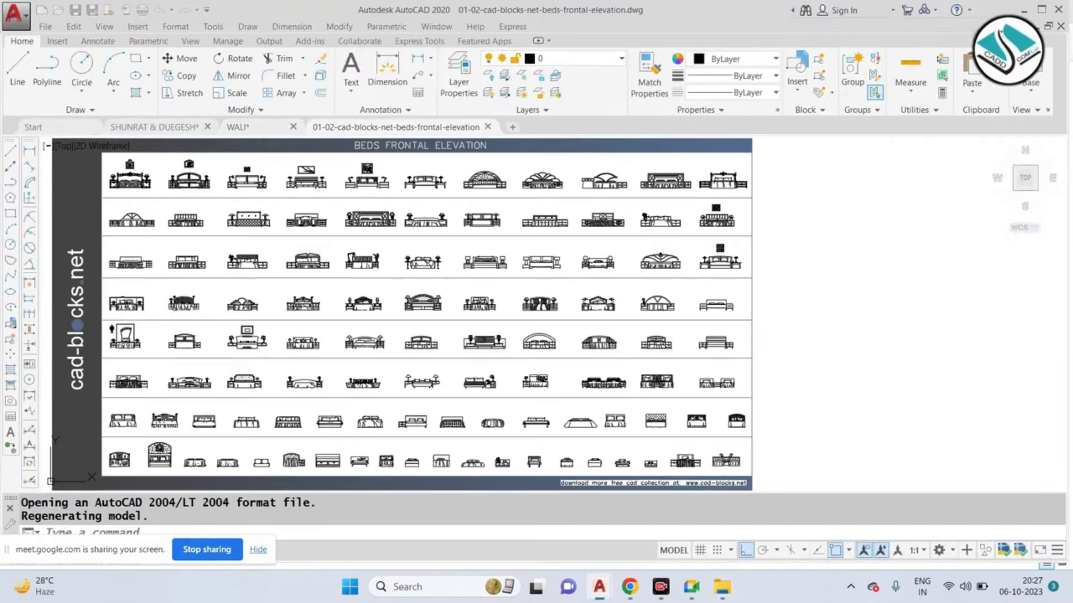
Step: Erase the shelf under the lamp beside the left bed
{"action": "scroll", "coordinate": [464, 260], "scroll_direction": "up", "scroll_amount": 5}
{"action": "scroll", "coordinate": [464, 260], "scroll_direction": "up", "scroll_amount": 2}
{"action": "scroll", "coordinate": [503, 257], "scroll_direction": "up", "scroll_amount": 2}
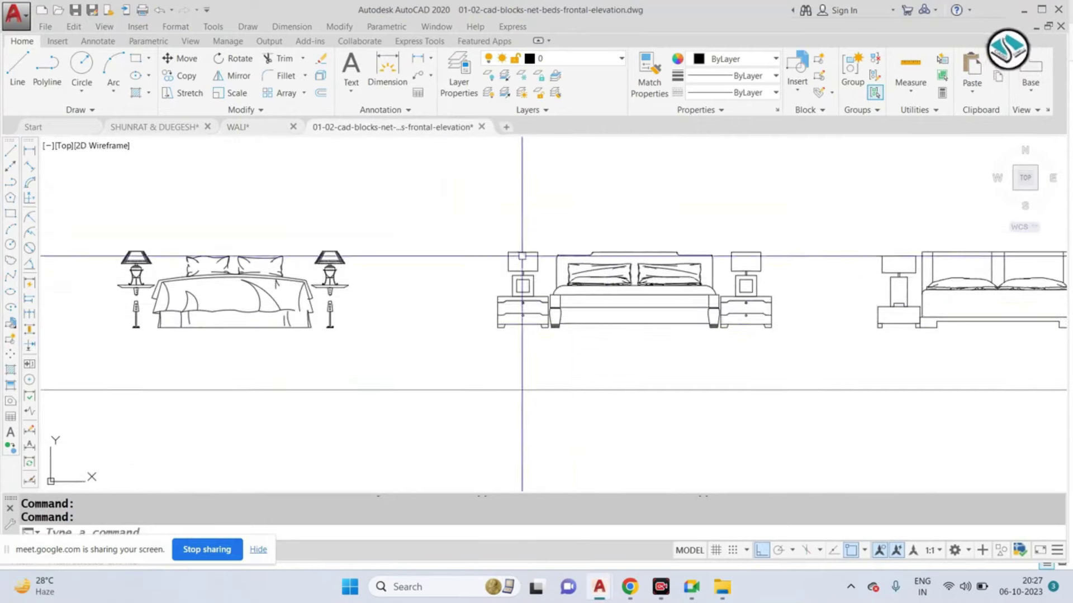
{"action": "scroll", "coordinate": [426, 296], "scroll_direction": "up", "scroll_amount": 4}
{"action": "scroll", "coordinate": [447, 285], "scroll_direction": "down", "scroll_amount": 2}
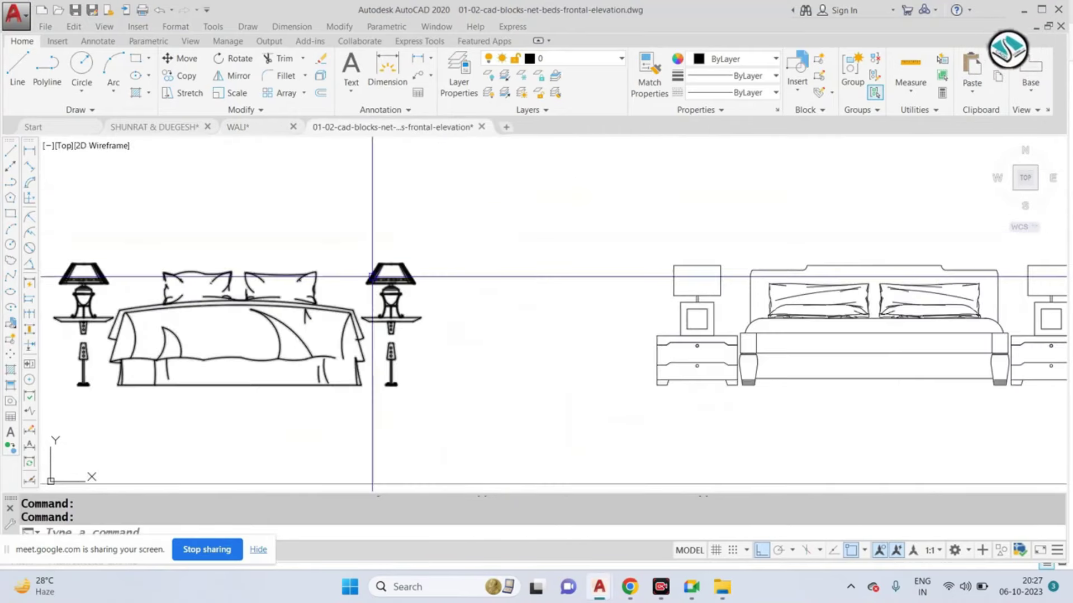
{"action": "middle_click_drag", "start_coordinate": [372, 276], "coordinate": [619, 242]}
{"action": "left_click_drag", "start_coordinate": [492, 233], "coordinate": [347, 283]}
{"action": "scroll", "coordinate": [523, 269], "scroll_direction": "up", "scroll_amount": 4}
{"action": "left_click", "coordinate": [642, 189]}
{"action": "left_click", "coordinate": [476, 294]}
{"action": "scroll", "coordinate": [486, 301], "scroll_direction": "up", "scroll_amount": 3}
{"action": "scroll", "coordinate": [559, 313], "scroll_direction": "up", "scroll_amount": 2}
{"action": "key", "text": "Escape"}
{"action": "left_click", "coordinate": [793, 266]}
{"action": "left_click", "coordinate": [729, 319]}
{"action": "type", "text": "e"}
{"action": "key", "text": "Return"}
Step: Group the lamp's shade and body and copy the group to the clipboard
{"action": "scroll", "coordinate": [557, 251], "scroll_direction": "down", "scroll_amount": 3}
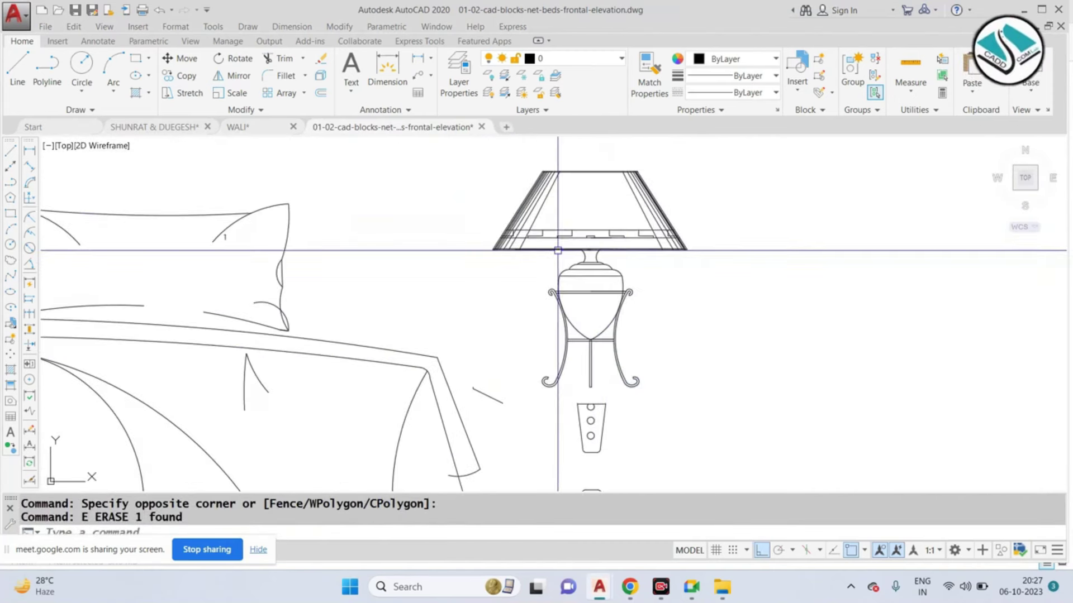
{"action": "left_click", "coordinate": [747, 159]}
{"action": "left_click", "coordinate": [503, 382]}
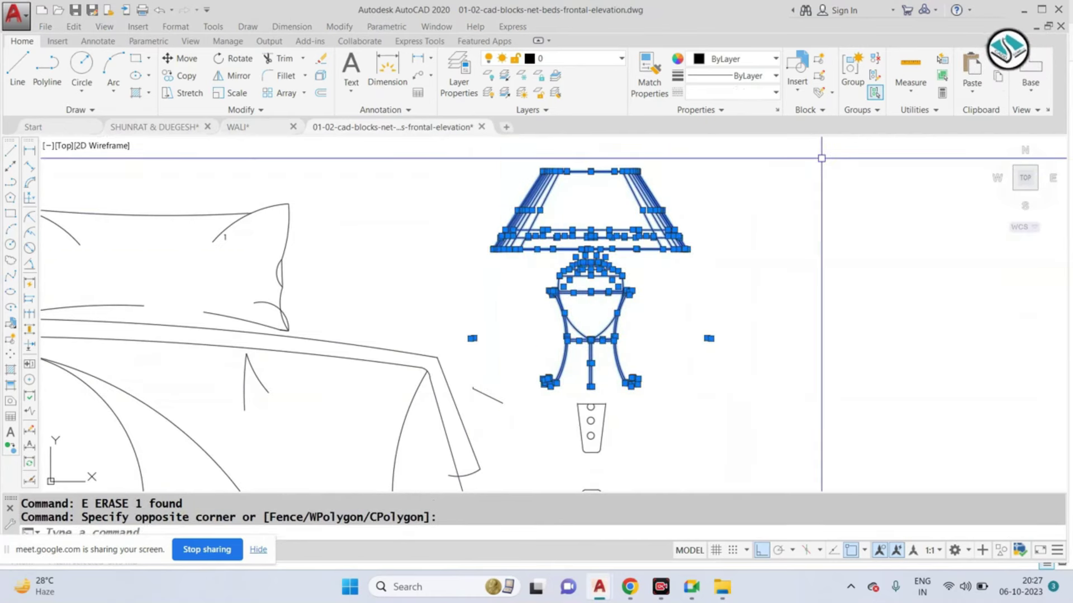
{"action": "left_click", "coordinate": [854, 72]}
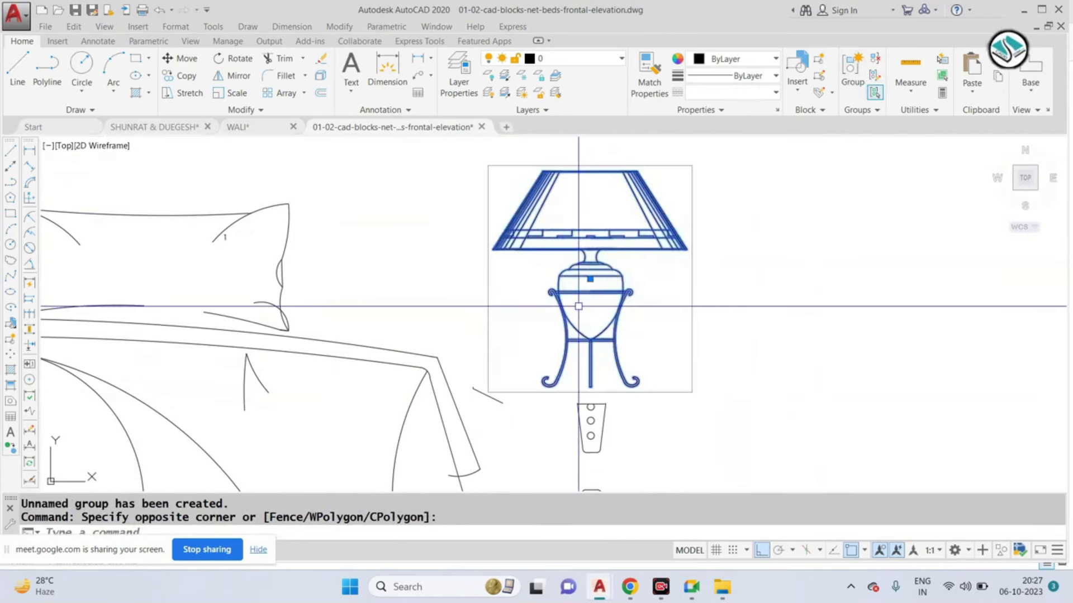
{"action": "key", "text": "ctrl+c"}
Step: Paste the lamp into WALI.dwg beside the bedroom render and regroup it
{"action": "left_click", "coordinate": [237, 127]}
{"action": "key", "text": "ctrl+v"}
{"action": "scroll", "coordinate": [851, 317], "scroll_direction": "down", "scroll_amount": 3}
{"action": "scroll", "coordinate": [851, 318], "scroll_direction": "down", "scroll_amount": 2}
{"action": "scroll", "coordinate": [851, 318], "scroll_direction": "down", "scroll_amount": 2}
{"action": "left_click", "coordinate": [684, 289]}
{"action": "left_click", "coordinate": [805, 175]}
{"action": "left_click", "coordinate": [647, 337]}
{"action": "left_click", "coordinate": [854, 70]}
{"action": "left_click_drag", "start_coordinate": [620, 212], "coordinate": [760, 346]}
Step: Begin scaling the pasted lamp with SCALE, picking its base point
{"action": "scroll", "coordinate": [642, 313], "scroll_direction": "up", "scroll_amount": 3}
{"action": "type", "text": "sc"}
{"action": "key", "text": "Return"}
{"action": "left_click", "coordinate": [640, 334]}
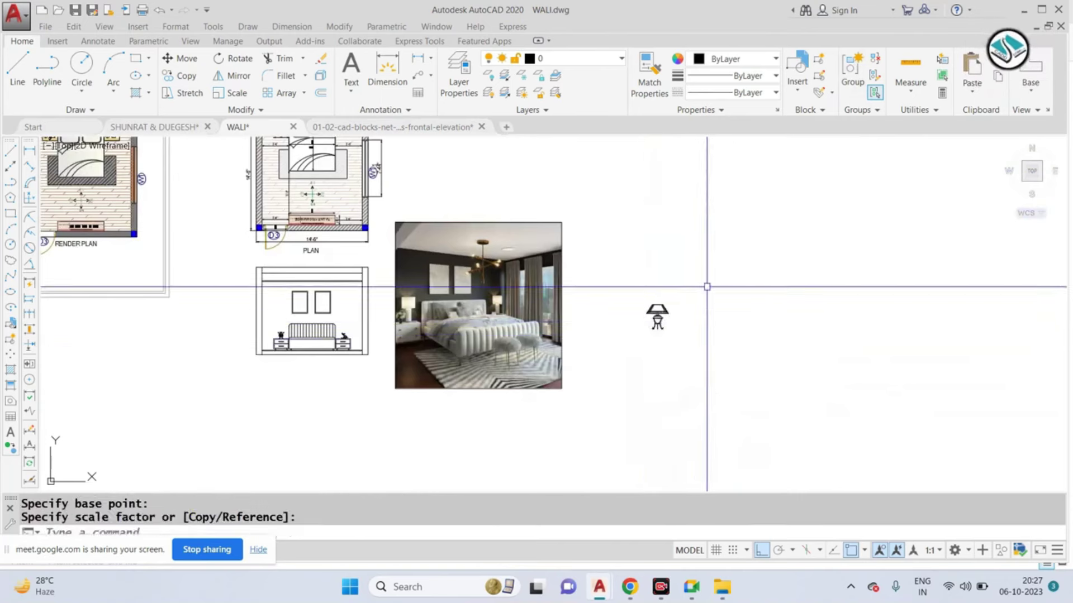
Step: Move the lamp onto the left nightstand with ortho turned off
{"action": "left_click", "coordinate": [640, 340]}
{"action": "left_click", "coordinate": [657, 308]}
{"action": "type", "text": "m"}
{"action": "key", "text": "Return"}
{"action": "left_click", "coordinate": [658, 306]}
{"action": "scroll", "coordinate": [282, 307], "scroll_direction": "up", "scroll_amount": 5}
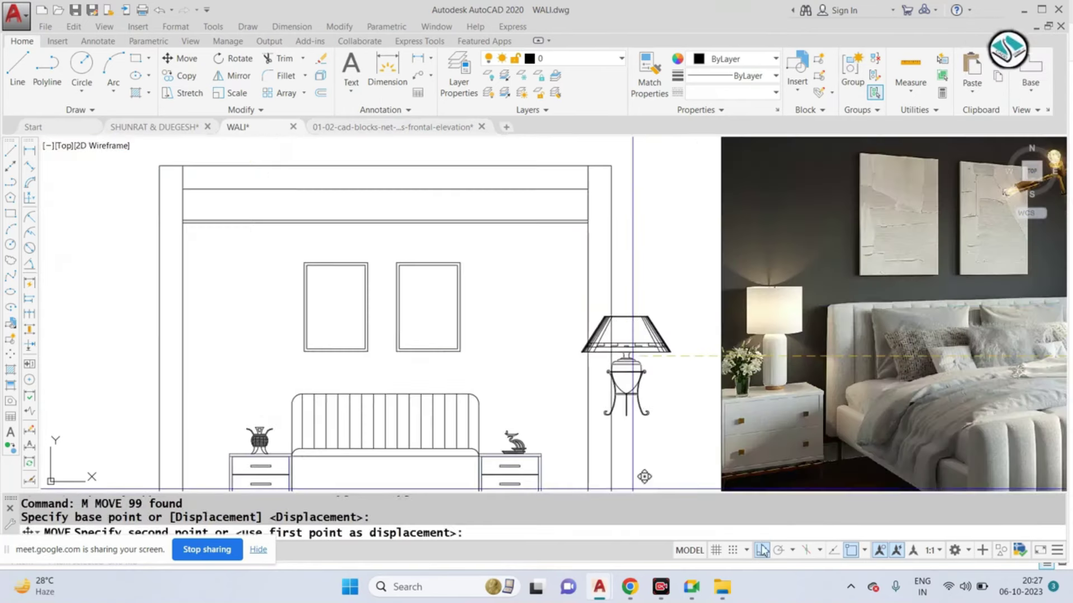
{"action": "key", "text": "F8"}
{"action": "scroll", "coordinate": [571, 284], "scroll_direction": "down", "scroll_amount": 3}
{"action": "scroll", "coordinate": [526, 258], "scroll_direction": "up", "scroll_amount": 3}
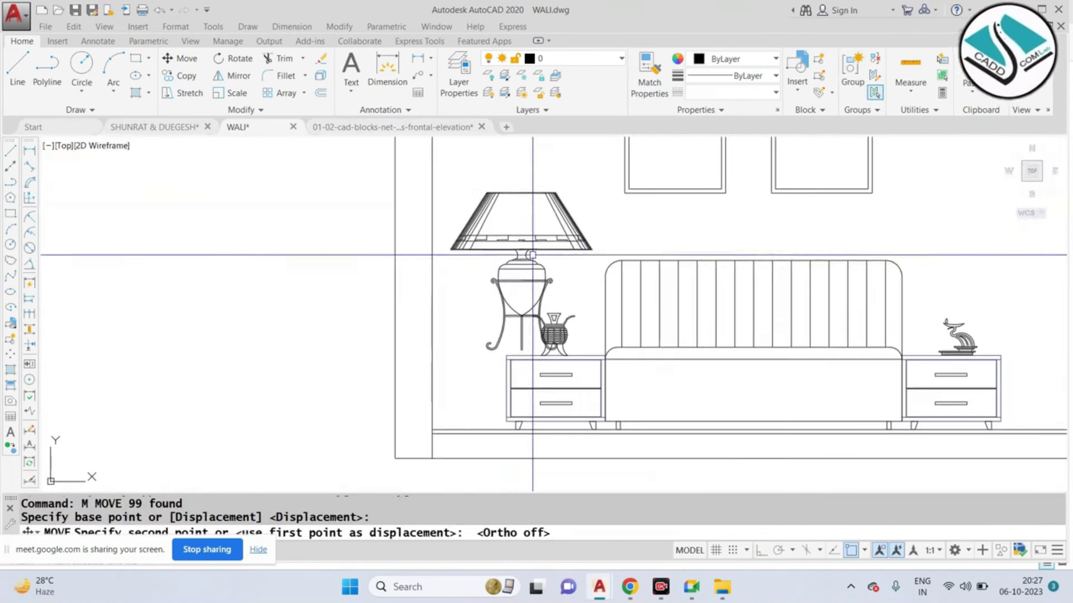
{"action": "left_click", "coordinate": [528, 223]}
Step: Scale the lamp down to a smaller size
{"action": "left_click", "coordinate": [581, 184]}
{"action": "type", "text": "site c"}
{"action": "key", "text": "Return"}
{"action": "left_click", "coordinate": [444, 185]}
{"action": "left_click", "coordinate": [598, 358]}
{"action": "key", "text": "Return"}
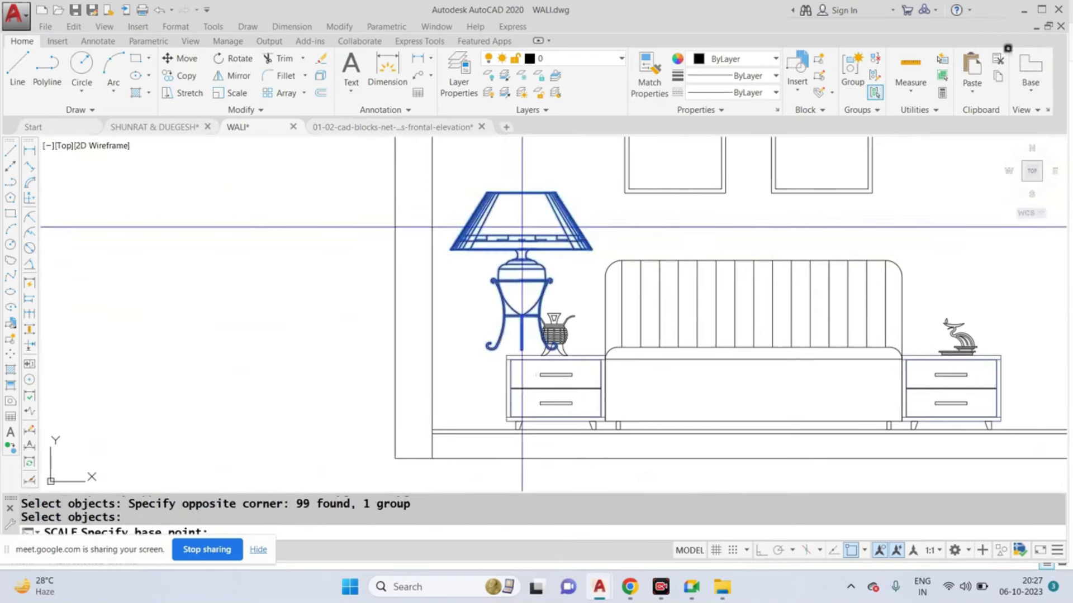
{"action": "left_click", "coordinate": [514, 254]}
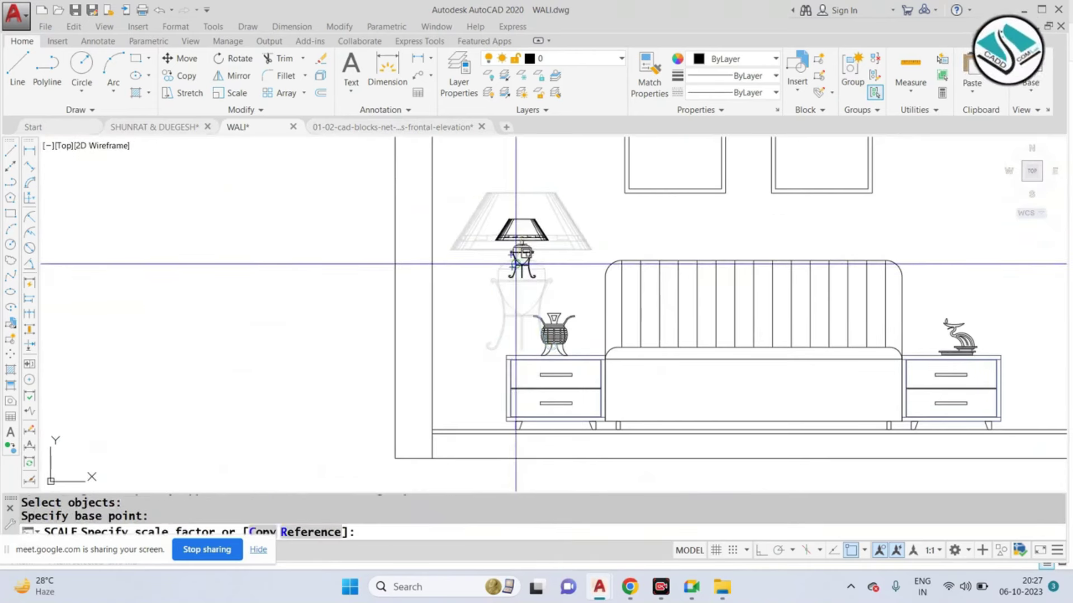
{"action": "left_click", "coordinate": [516, 264]}
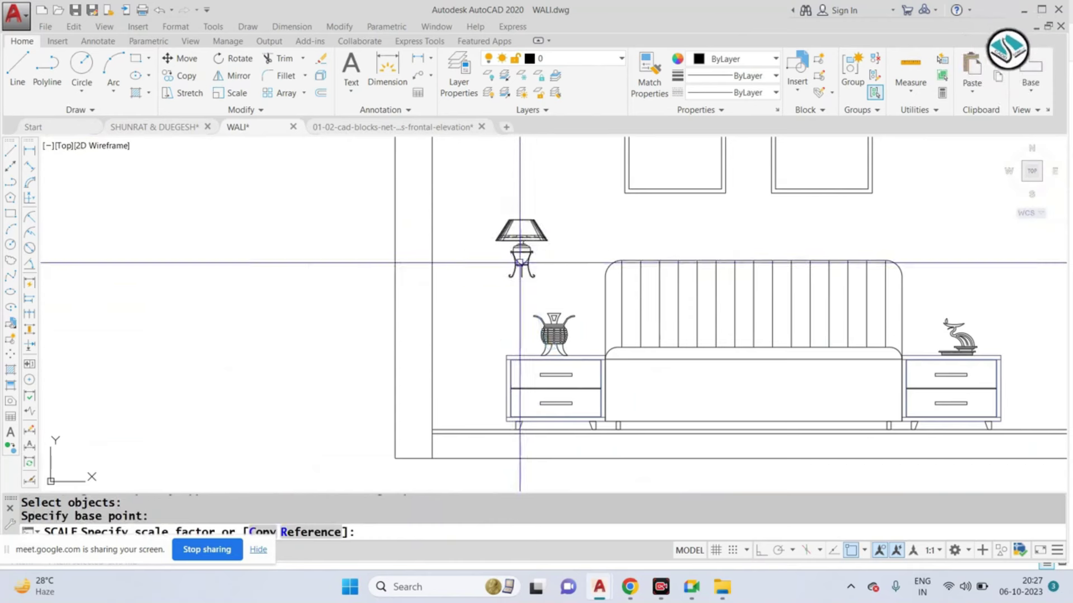
Step: Move the shrunken lamp onto the left nightstand top
{"action": "scroll", "coordinate": [516, 263], "scroll_direction": "up", "scroll_amount": 3}
{"action": "left_click", "coordinate": [487, 251]}
{"action": "scroll", "coordinate": [486, 251], "scroll_direction": "down", "scroll_amount": 1}
{"action": "left_click", "coordinate": [425, 154]}
{"action": "type", "text": "m"}
{"action": "key", "text": "Return"}
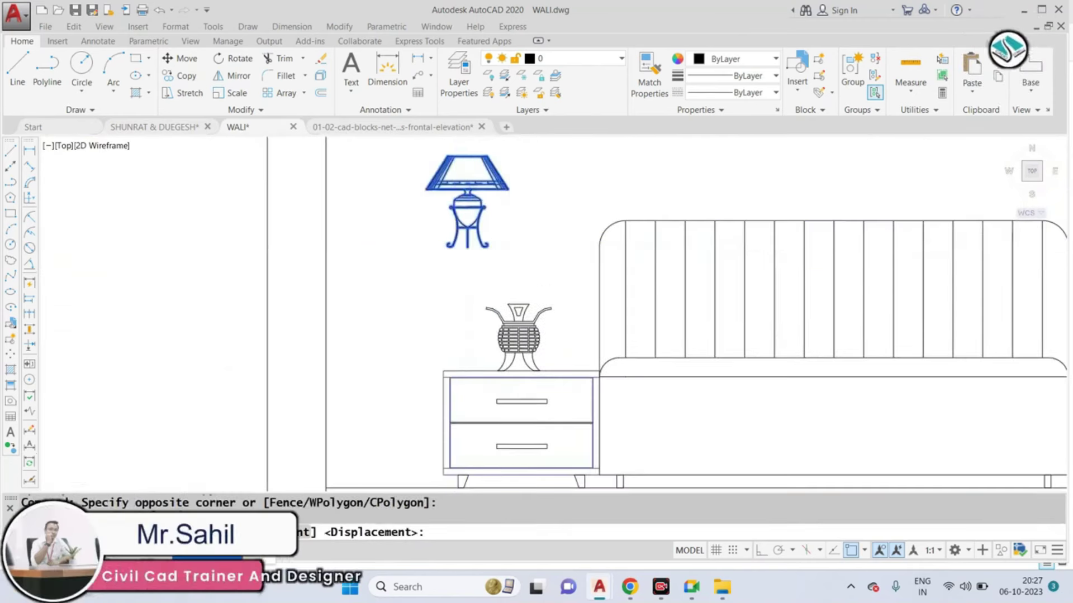
{"action": "scroll", "coordinate": [468, 240], "scroll_direction": "up", "scroll_amount": 2}
{"action": "left_click", "coordinate": [472, 237]}
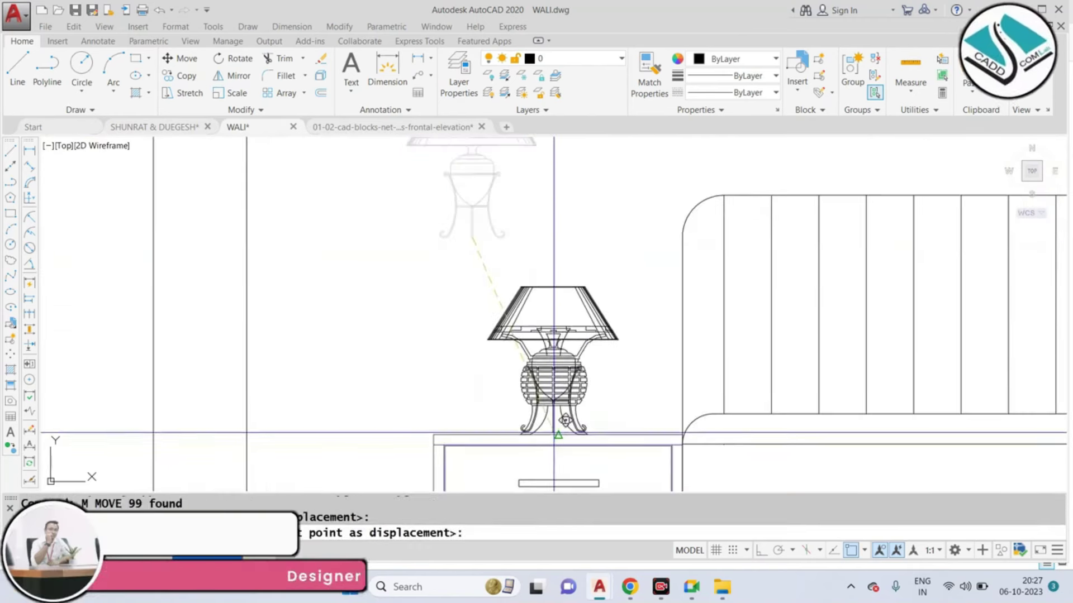
{"action": "left_click", "coordinate": [573, 430]}
Step: Move the basket vase further left along the nightstand
{"action": "type", "text": "m"}
{"action": "key", "text": "Return"}
{"action": "scroll", "coordinate": [581, 402], "scroll_direction": "up", "scroll_amount": 4}
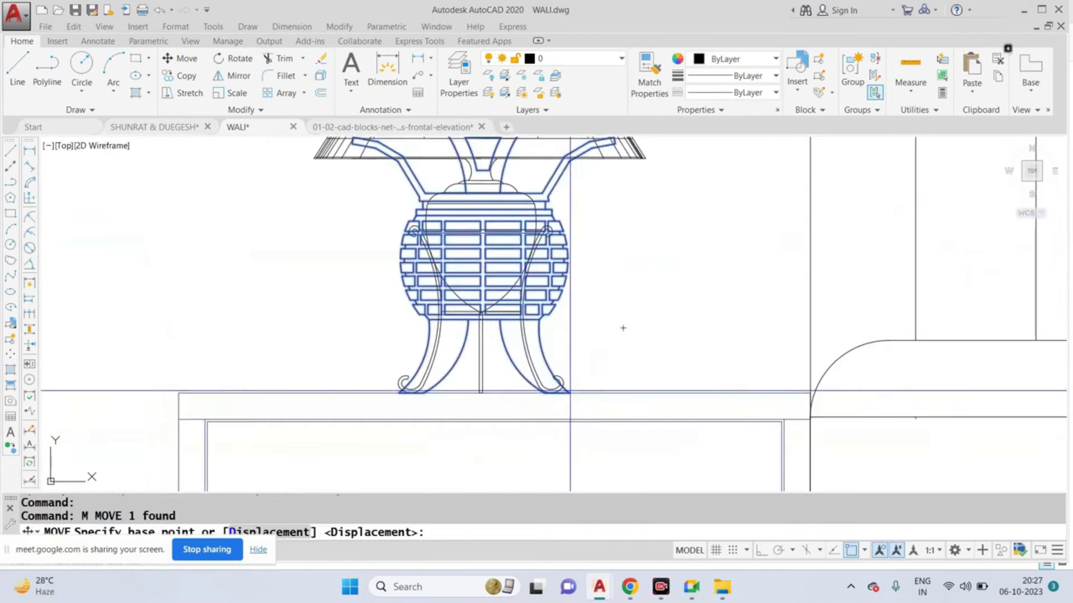
{"action": "left_click", "coordinate": [575, 394]}
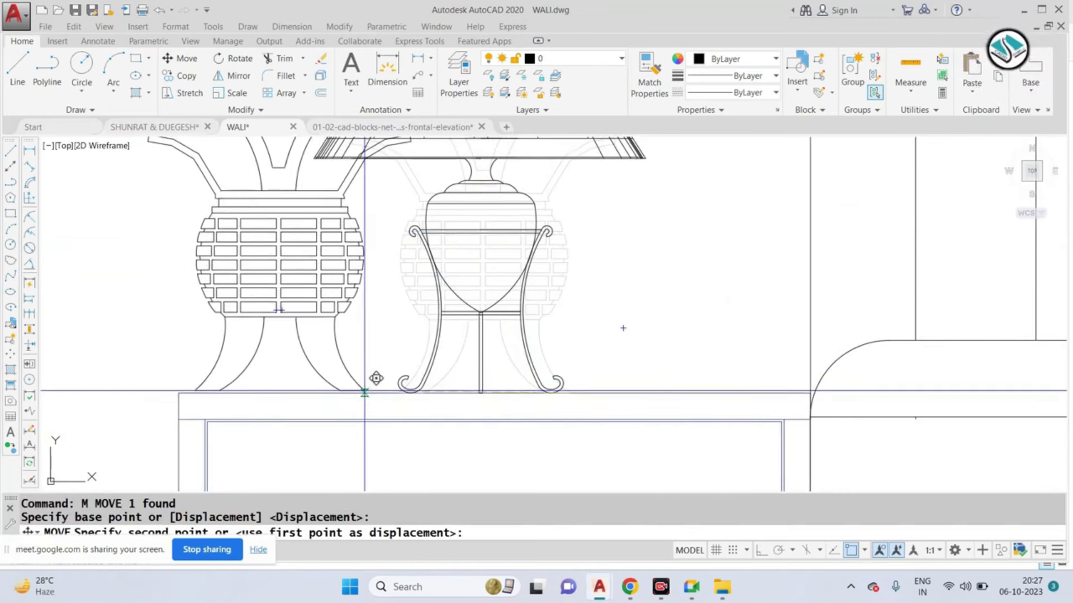
{"action": "left_click", "coordinate": [369, 391]}
Step: Move the lamp to sit beside the basket vase
{"action": "scroll", "coordinate": [369, 391], "scroll_direction": "down", "scroll_amount": 5}
{"action": "left_click", "coordinate": [411, 347]}
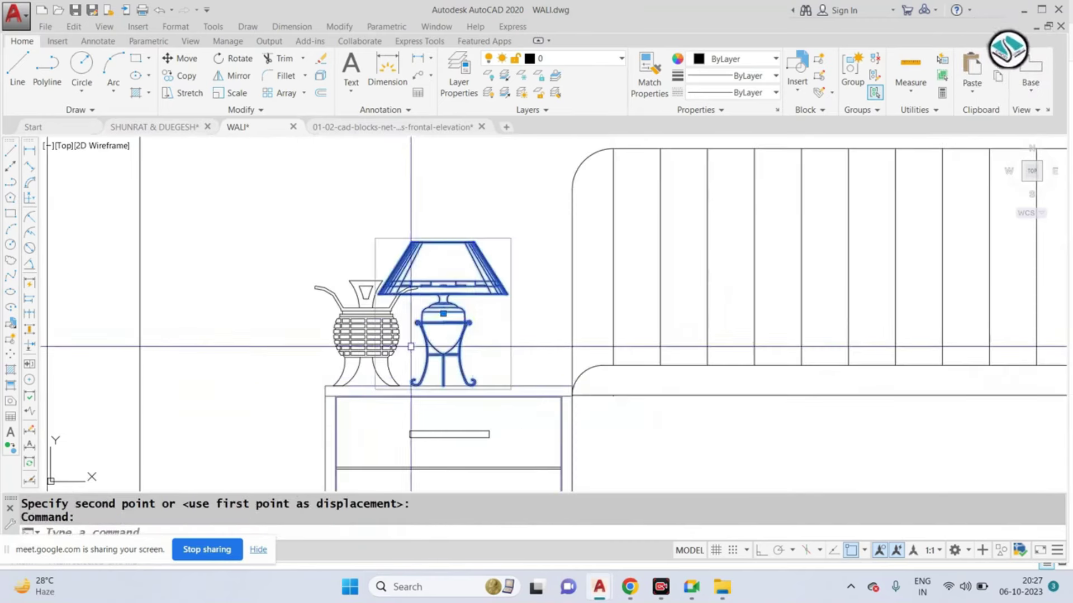
{"action": "scroll", "coordinate": [437, 401], "scroll_direction": "up", "scroll_amount": 2}
{"action": "type", "text": "m"}
{"action": "key", "text": "Return"}
{"action": "left_click", "coordinate": [447, 373]}
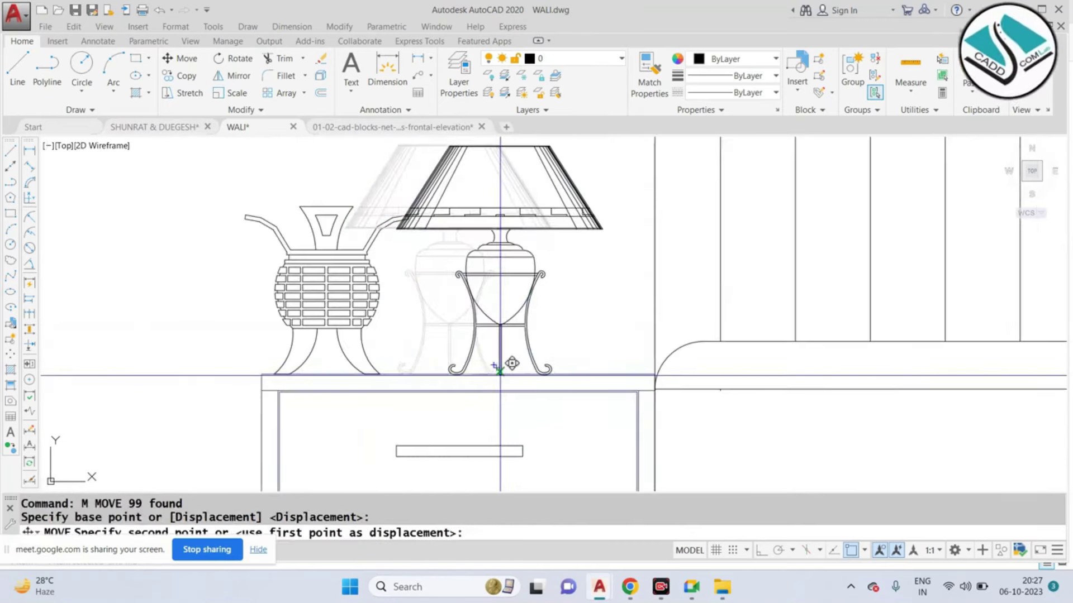
{"action": "left_click", "coordinate": [535, 374]}
Step: Select the basket vase for another move, then cancel it
{"action": "left_click", "coordinate": [245, 374]}
{"action": "left_click", "coordinate": [368, 361]}
{"action": "type", "text": "m"}
{"action": "key", "text": "Return"}
{"action": "scroll", "coordinate": [369, 361], "scroll_direction": "up", "scroll_amount": 1}
{"action": "left_click", "coordinate": [396, 364]}
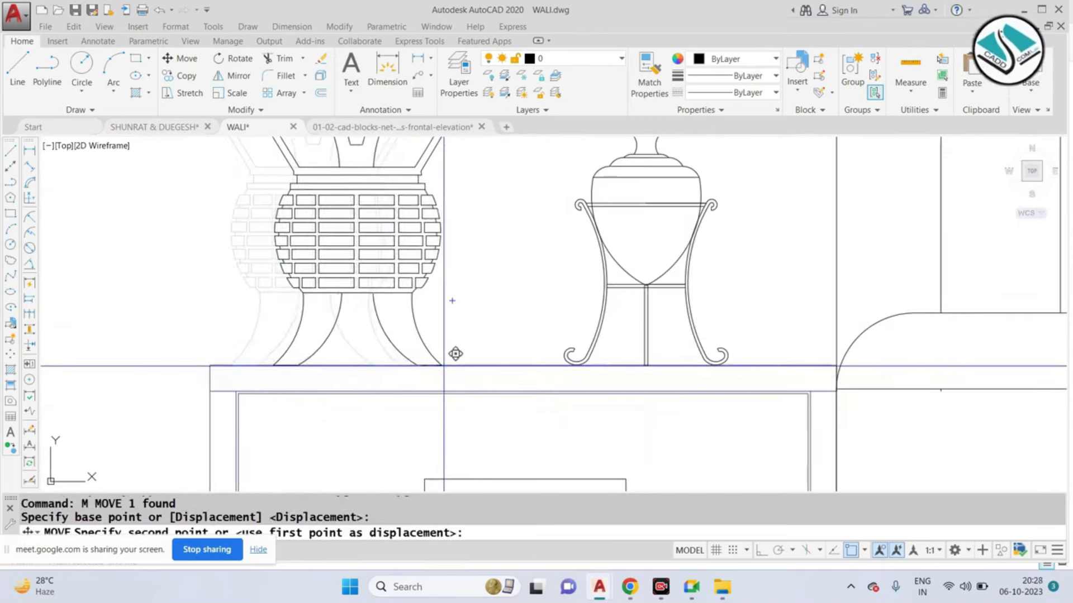
{"action": "scroll", "coordinate": [416, 347], "scroll_direction": "down", "scroll_amount": 3}
{"action": "key", "text": "Escape"}
{"action": "scroll", "coordinate": [783, 313], "scroll_direction": "down", "scroll_amount": 3}
{"action": "scroll", "coordinate": [810, 313], "scroll_direction": "up", "scroll_amount": 1}
{"action": "scroll", "coordinate": [810, 302], "scroll_direction": "up", "scroll_amount": 3}
Step: Shift the right nightstand's ornament to the right
{"action": "left_click", "coordinate": [836, 269]}
{"action": "left_click", "coordinate": [790, 291]}
{"action": "type", "text": "m"}
{"action": "key", "text": "Return"}
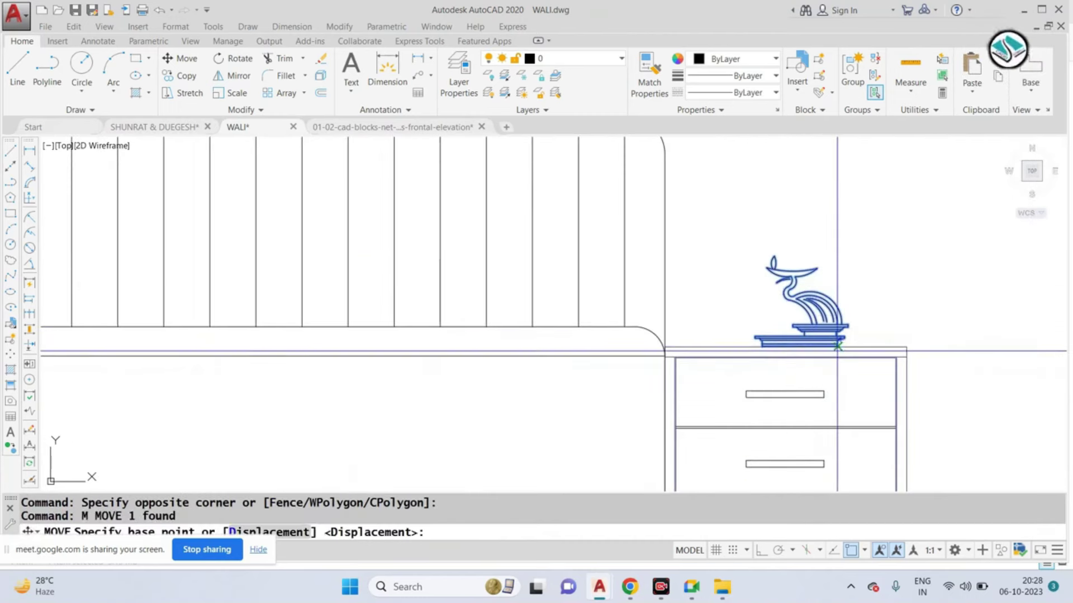
{"action": "left_click", "coordinate": [837, 346]}
{"action": "left_click", "coordinate": [898, 347]}
Step: Copy the lamp from its base onto the right nightstand
{"action": "scroll", "coordinate": [582, 283], "scroll_direction": "down", "scroll_amount": 4}
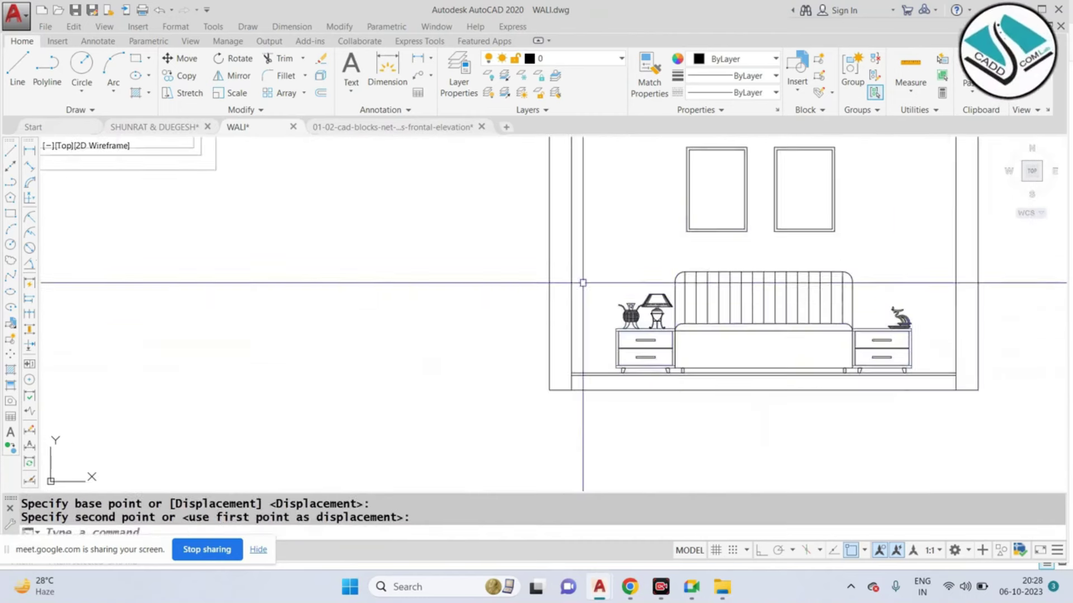
{"action": "scroll", "coordinate": [658, 316], "scroll_direction": "up", "scroll_amount": 4}
{"action": "left_click", "coordinate": [655, 301]}
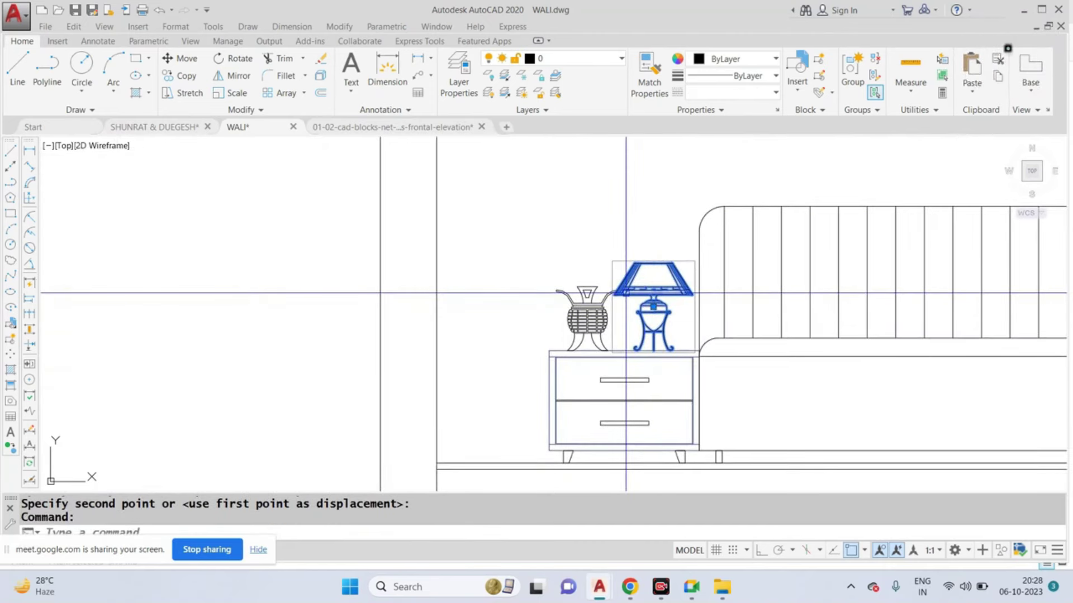
{"action": "type", "text": "CO"}
{"action": "key", "text": "Return"}
{"action": "scroll", "coordinate": [626, 293], "scroll_direction": "up", "scroll_amount": 5}
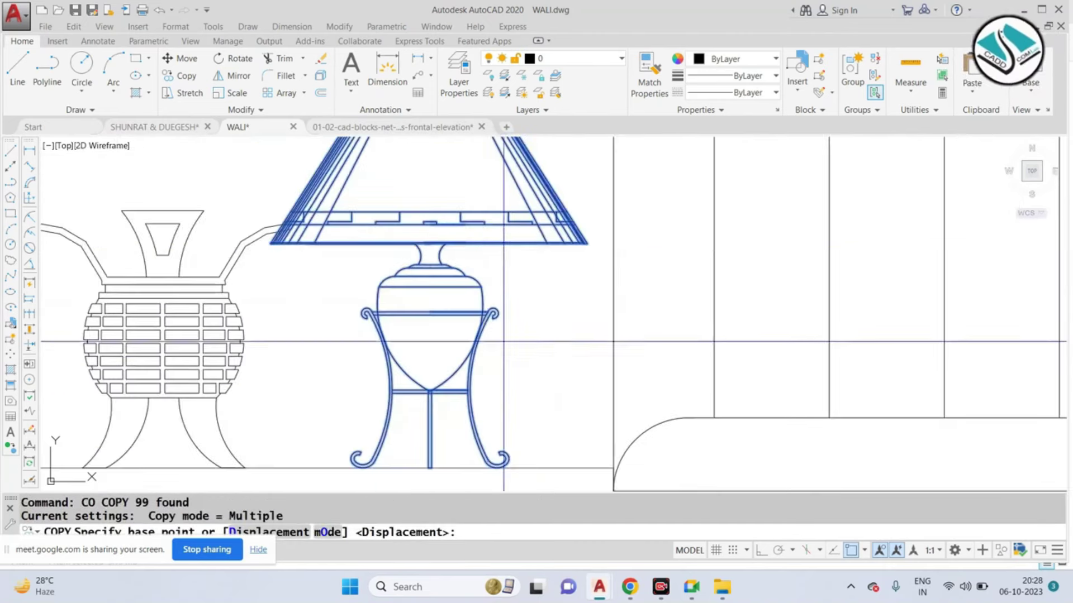
{"action": "middle_click_drag", "start_coordinate": [447, 416], "coordinate": [424, 359]}
{"action": "scroll", "coordinate": [423, 359], "scroll_direction": "up", "scroll_amount": 3}
{"action": "left_click", "coordinate": [423, 359]}
{"action": "scroll", "coordinate": [424, 359], "scroll_direction": "down", "scroll_amount": 4}
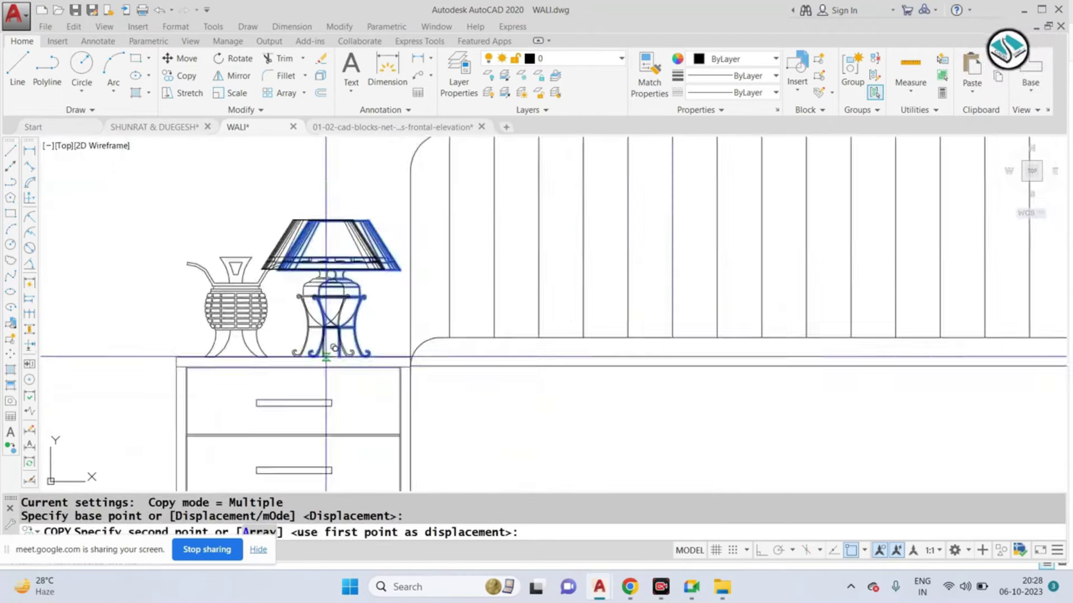
{"action": "scroll", "coordinate": [829, 362], "scroll_direction": "down", "scroll_amount": 3}
{"action": "scroll", "coordinate": [830, 362], "scroll_direction": "up", "scroll_amount": 5}
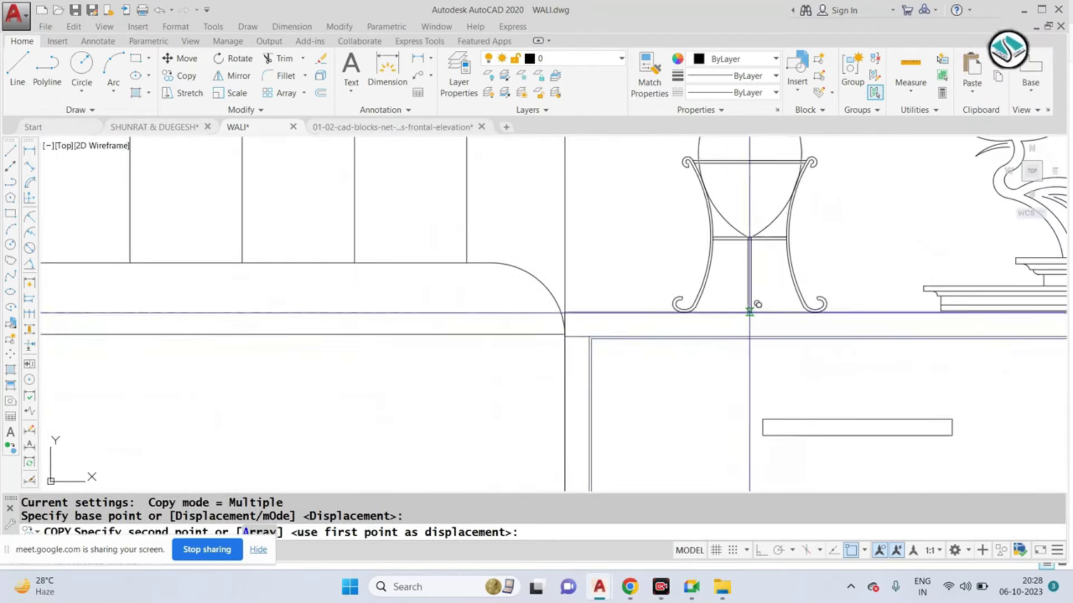
{"action": "left_click", "coordinate": [747, 312]}
{"action": "scroll", "coordinate": [755, 303], "scroll_direction": "down", "scroll_amount": 5}
{"action": "key", "text": "Escape"}
Step: Switch back to the 01-02-cad-blocks bed drawing
{"action": "scroll", "coordinate": [503, 312], "scroll_direction": "down", "scroll_amount": 2}
{"action": "mouse_move", "coordinate": [667, 303]}
{"action": "middle_mouse_down"}
{"action": "mouse_move", "coordinate": [579, 303]}
{"action": "mouse_move", "coordinate": [554, 290]}
{"action": "middle_mouse_up"}
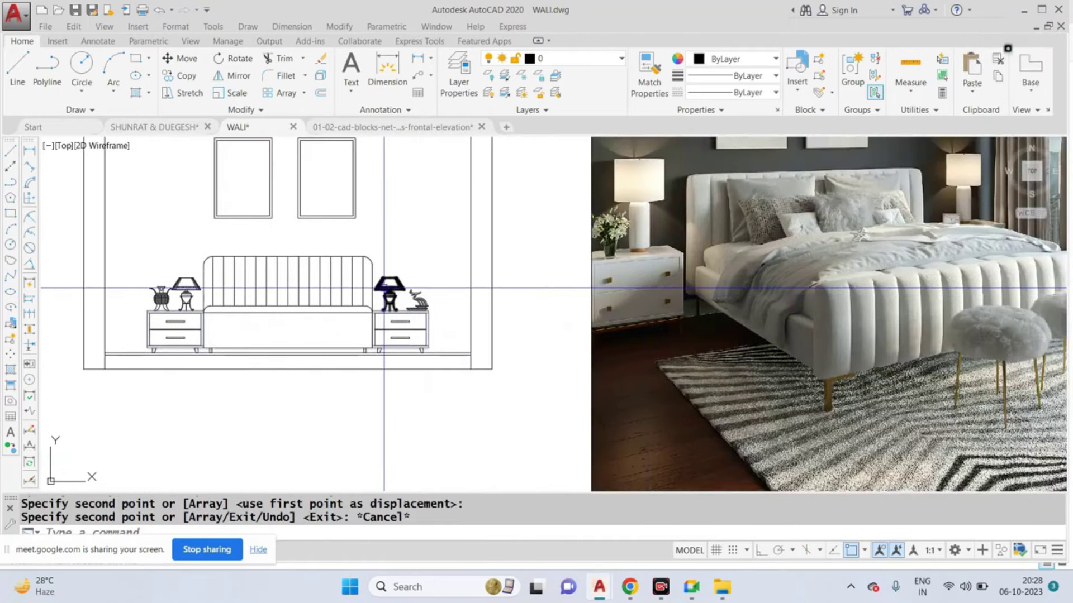
{"action": "scroll", "coordinate": [227, 289], "scroll_direction": "up", "scroll_amount": 4}
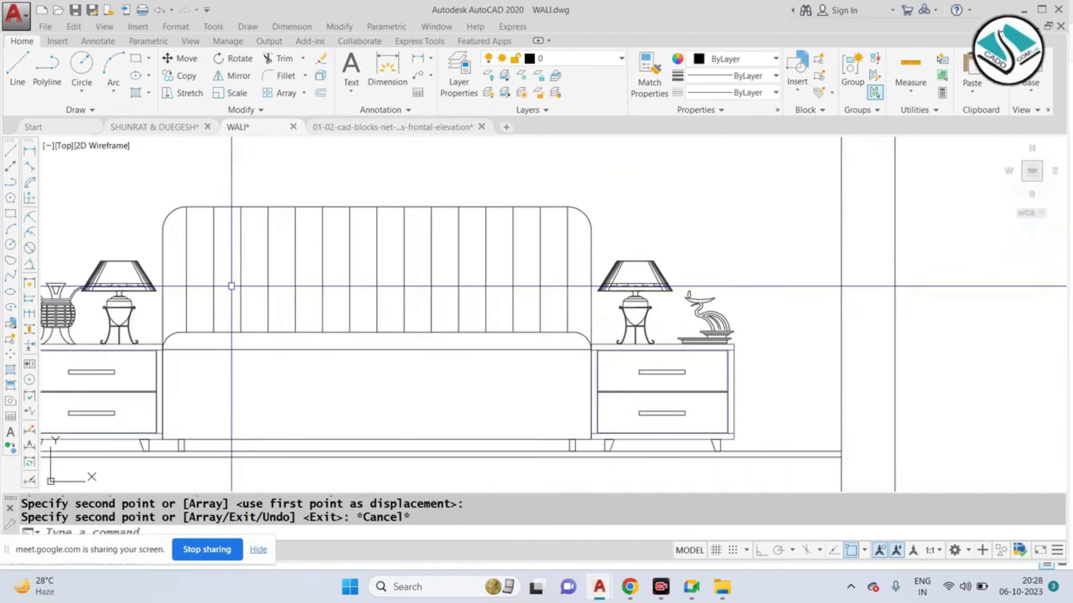
{"action": "left_click", "coordinate": [359, 128]}
{"action": "scroll", "coordinate": [523, 271], "scroll_direction": "down", "scroll_amount": 5}
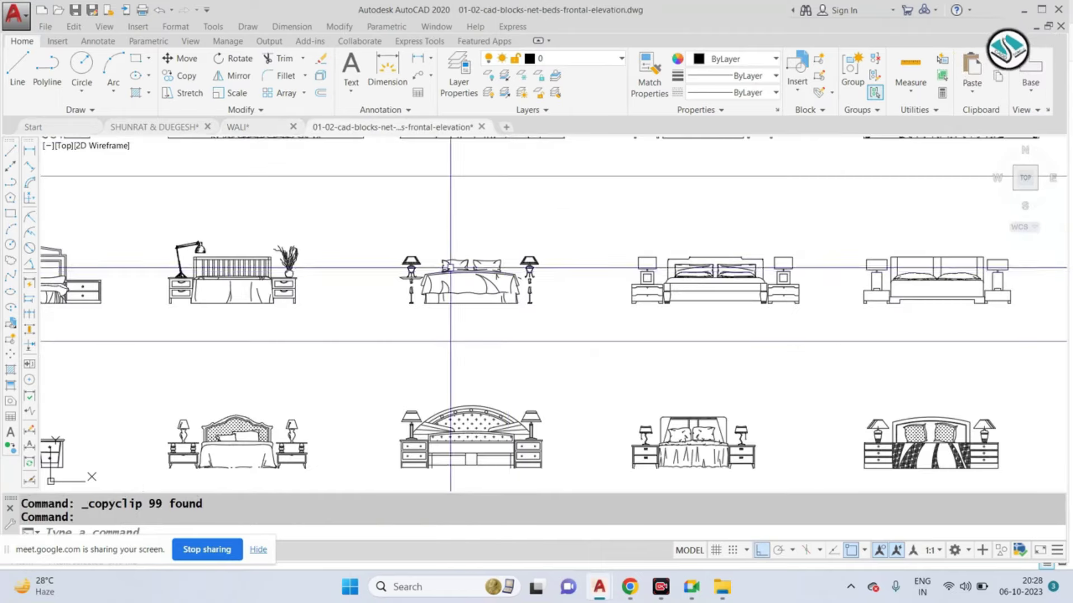
{"action": "middle_click_drag", "start_coordinate": [451, 267], "coordinate": [462, 263]}
Step: Pan and zoom past the nightstand rows to the row of simpler bed elevations
{"action": "middle_click_drag", "start_coordinate": [718, 350], "coordinate": [664, 226]}
{"action": "scroll", "coordinate": [652, 240], "scroll_direction": "up", "scroll_amount": 4}
{"action": "scroll", "coordinate": [570, 288], "scroll_direction": "down", "scroll_amount": 4}
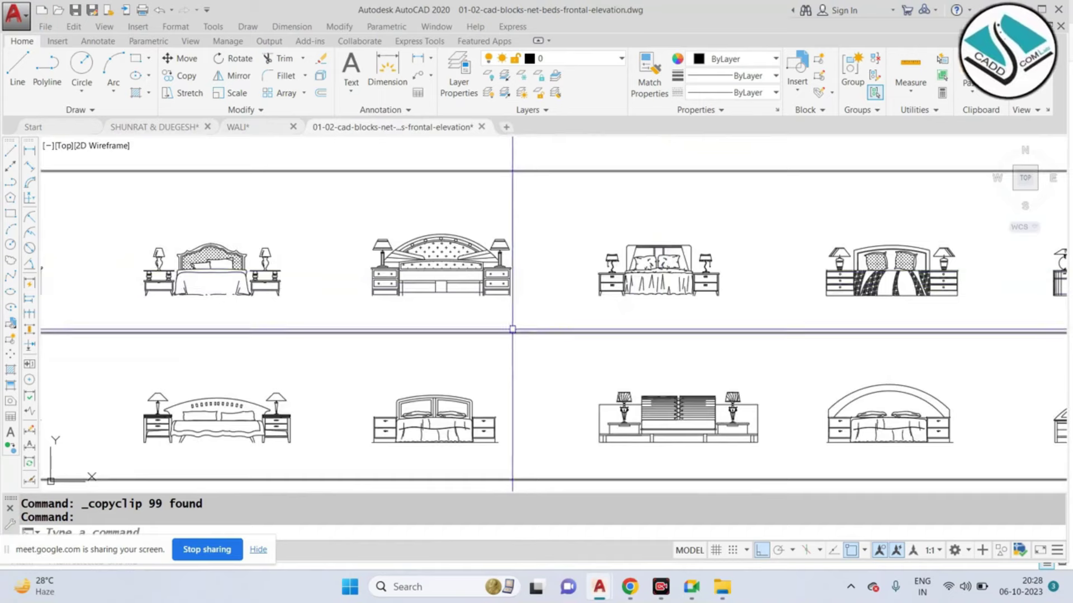
{"action": "middle_click_drag", "start_coordinate": [149, 255], "coordinate": [543, 274]}
{"action": "mouse_move", "coordinate": [156, 163]}
{"action": "middle_mouse_down"}
{"action": "mouse_move", "coordinate": [459, 217]}
{"action": "mouse_move", "coordinate": [568, 283]}
{"action": "mouse_move", "coordinate": [340, 224]}
{"action": "middle_mouse_up"}
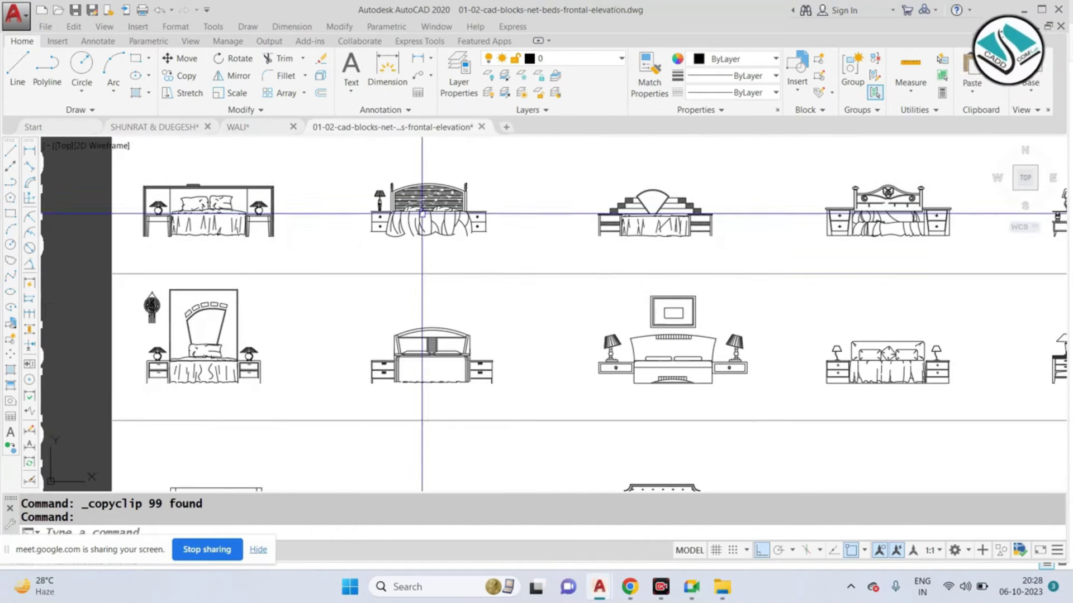
{"action": "scroll", "coordinate": [340, 207], "scroll_direction": "up", "scroll_amount": 5}
{"action": "scroll", "coordinate": [340, 200], "scroll_direction": "up", "scroll_amount": 1}
{"action": "scroll", "coordinate": [340, 200], "scroll_direction": "down", "scroll_amount": 6}
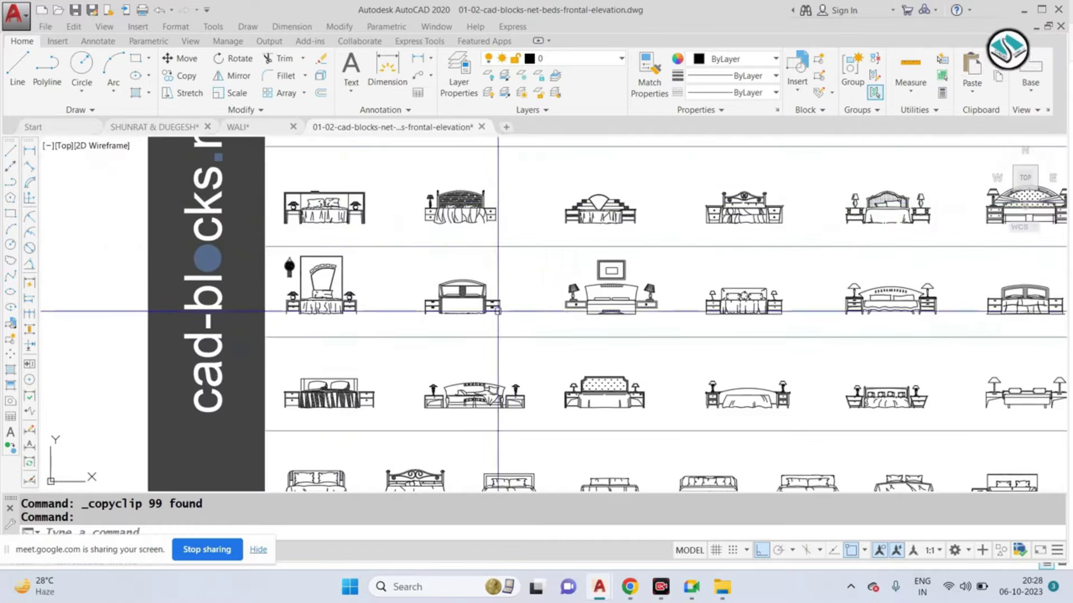
{"action": "scroll", "coordinate": [497, 311], "scroll_direction": "up", "scroll_amount": 4}
{"action": "middle_click_drag", "start_coordinate": [503, 234], "coordinate": [436, 157]}
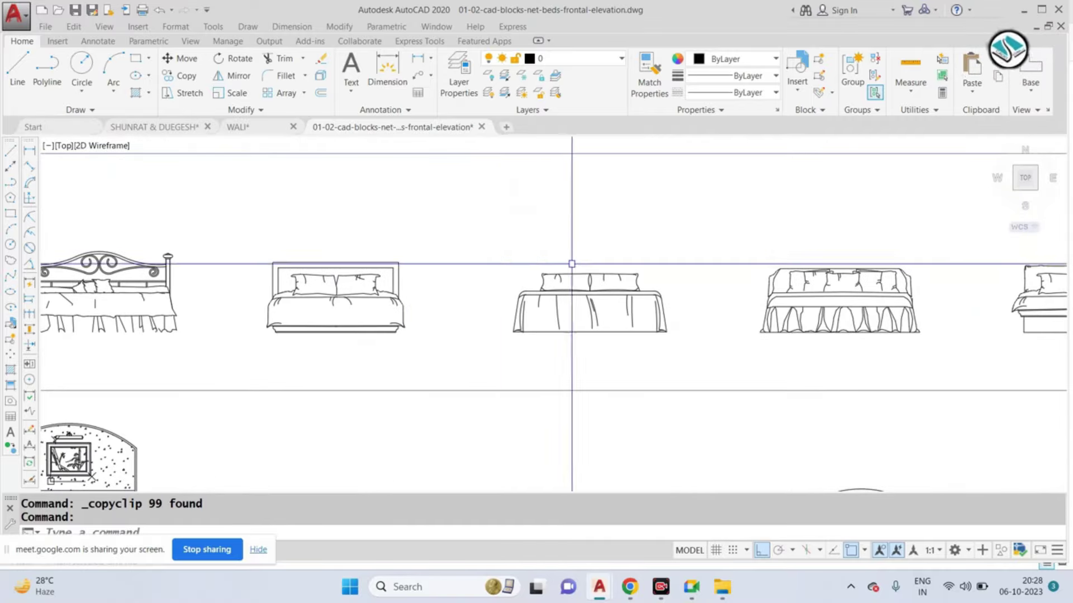
{"action": "middle_click_drag", "start_coordinate": [714, 295], "coordinate": [267, 266]}
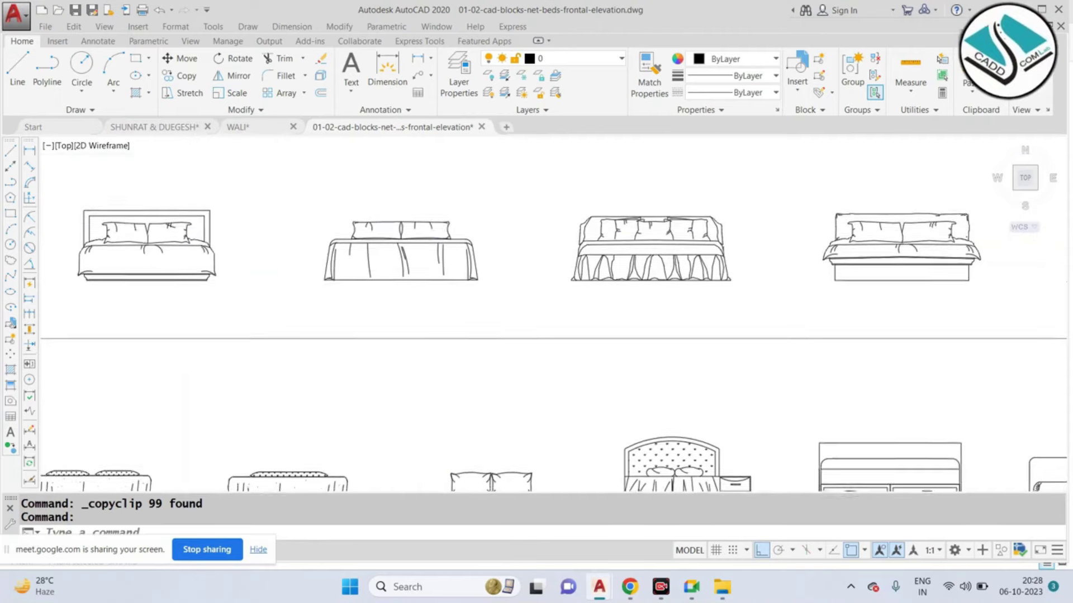
{"action": "scroll", "coordinate": [586, 252], "scroll_direction": "down", "scroll_amount": 4}
{"action": "scroll", "coordinate": [558, 288], "scroll_direction": "up", "scroll_amount": 4}
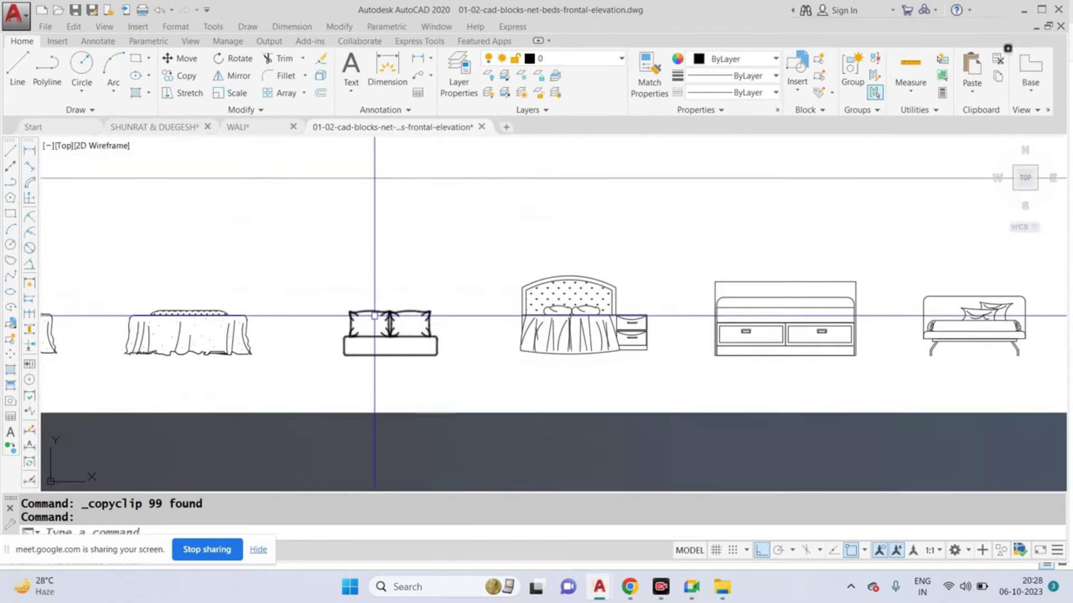
{"action": "scroll", "coordinate": [340, 385], "scroll_direction": "up", "scroll_amount": 3}
Step: Explode the bed block and erase the mattress outline below the pillows
{"action": "type", "text": "x"}
{"action": "key", "text": "Return"}
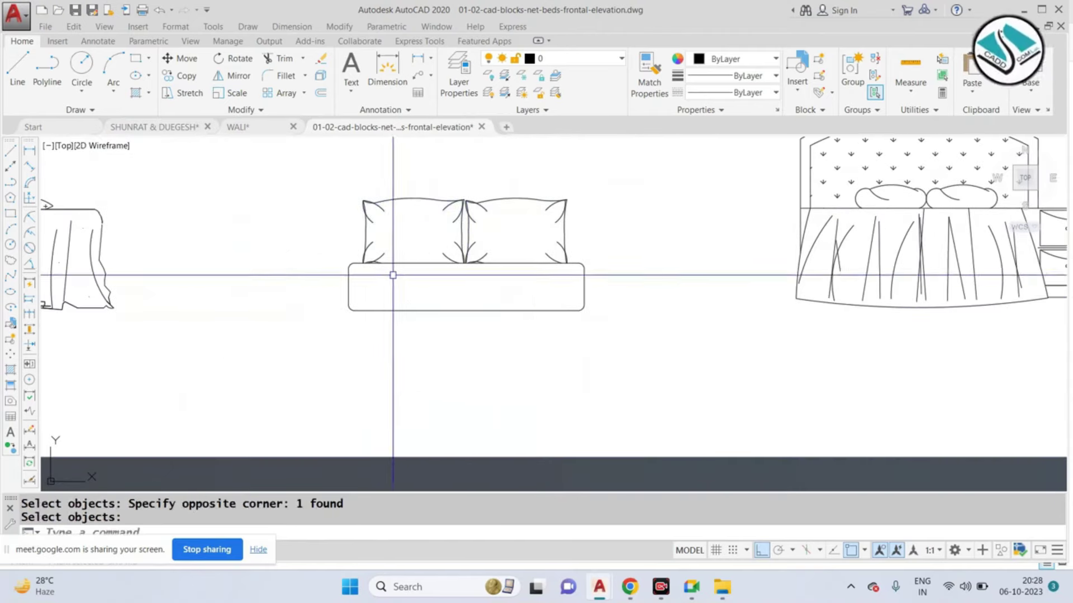
{"action": "scroll", "coordinate": [385, 313], "scroll_direction": "up", "scroll_amount": 4}
{"action": "left_click_drag", "start_coordinate": [398, 391], "coordinate": [280, 224]}
{"action": "type", "text": "e"}
{"action": "key", "text": "Return"}
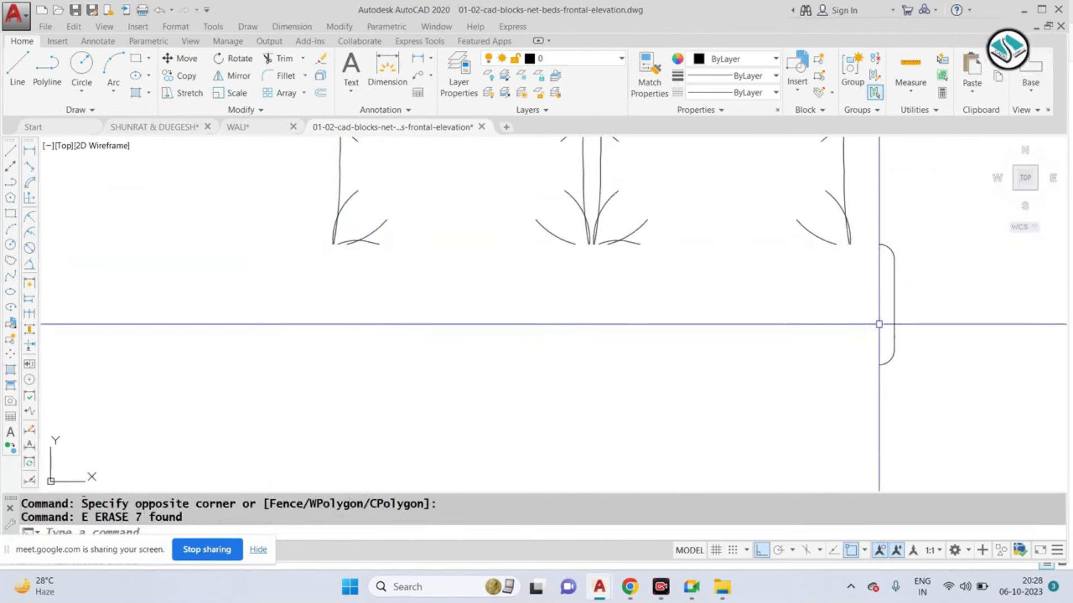
Step: Erase the leftover bracket-shaped curve and the remaining base pieces
{"action": "left_click", "coordinate": [946, 302]}
{"action": "key", "text": "Escape"}
{"action": "left_click", "coordinate": [912, 242]}
{"action": "left_click", "coordinate": [863, 389]}
{"action": "type", "text": "e"}
{"action": "key", "text": "Return"}
Step: Draw a straight line along the pillows' base from left end to right end
{"action": "type", "text": "l"}
{"action": "key", "text": "Return"}
{"action": "left_click", "coordinate": [333, 243]}
{"action": "left_click", "coordinate": [850, 244]}
{"action": "key", "text": "Escape"}
{"action": "key", "text": "Escape"}
{"action": "scroll", "coordinate": [349, 241], "scroll_direction": "up", "scroll_amount": 3}
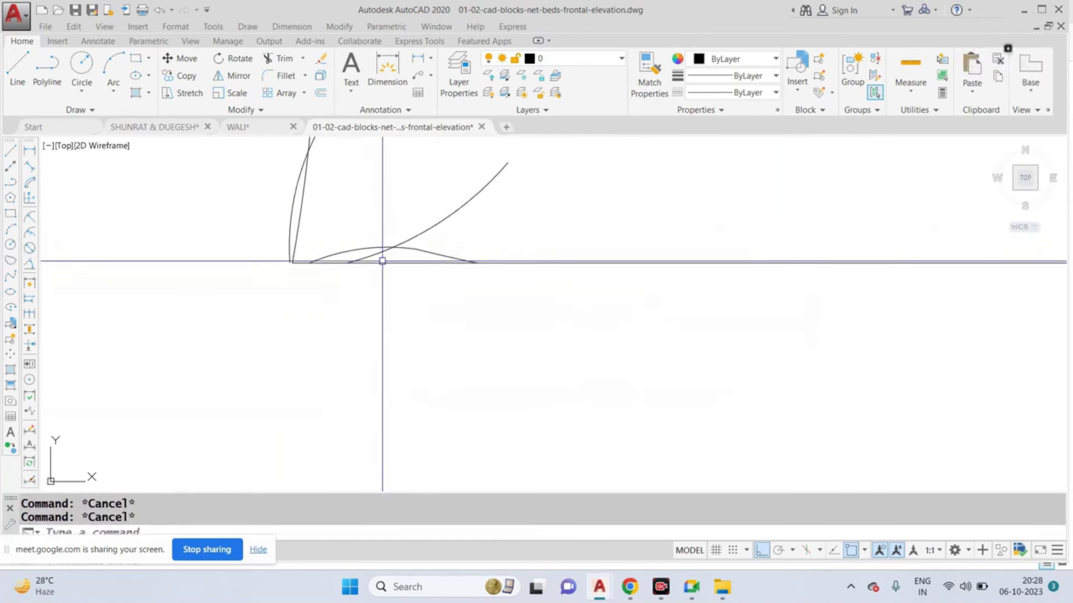
Step: Try trimming at the right pillow's corner with all edges as boundaries, then cancel
{"action": "type", "text": "tr"}
{"action": "key", "text": "Return"}
{"action": "key", "text": "Return"}
{"action": "scroll", "coordinate": [503, 293], "scroll_direction": "down", "scroll_amount": 3}
{"action": "left_click", "coordinate": [735, 295]}
{"action": "scroll", "coordinate": [804, 282], "scroll_direction": "up", "scroll_amount": 3}
{"action": "scroll", "coordinate": [799, 306], "scroll_direction": "down", "scroll_amount": 3}
{"action": "scroll", "coordinate": [790, 198], "scroll_direction": "up", "scroll_amount": 3}
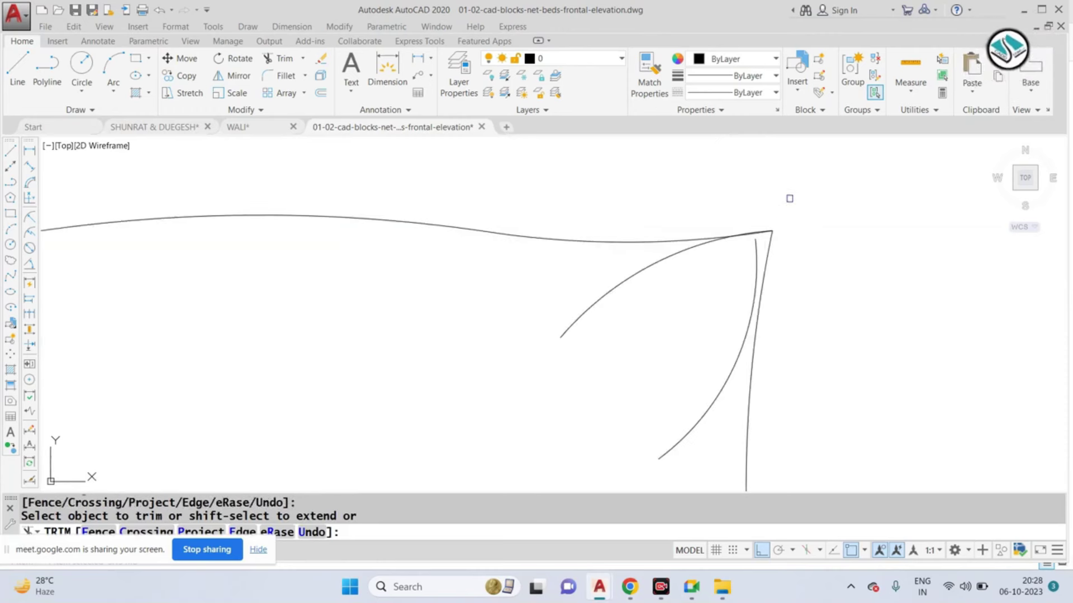
{"action": "key", "text": "Escape"}
Step: Try extending lines with all edges as boundaries, then stop
{"action": "type", "text": "ex"}
{"action": "key", "text": "Return"}
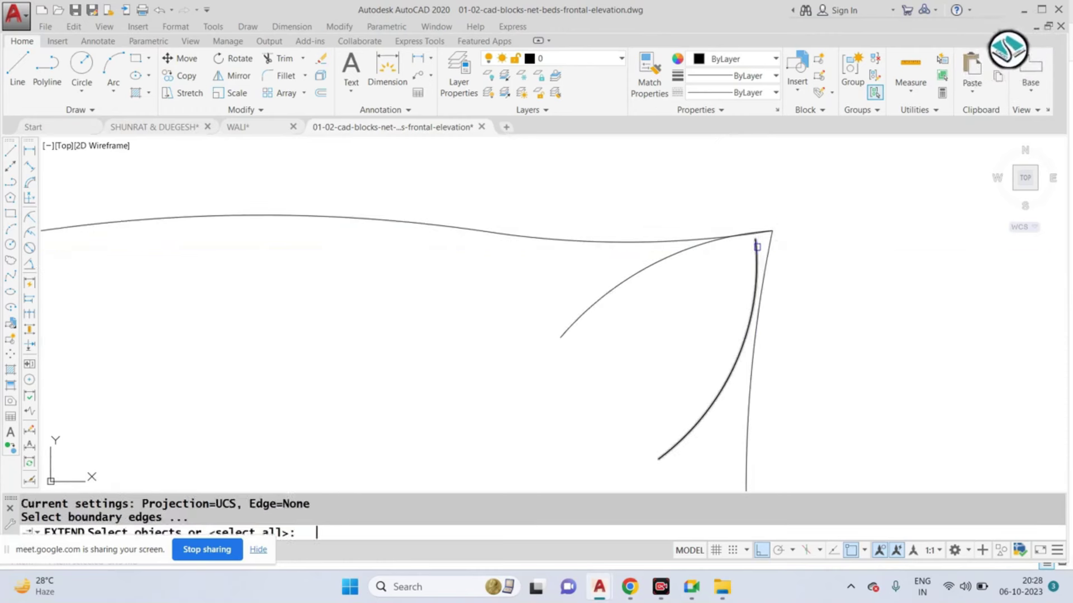
{"action": "key", "text": "Return"}
{"action": "scroll", "coordinate": [779, 239], "scroll_direction": "down", "scroll_amount": 2}
{"action": "scroll", "coordinate": [779, 239], "scroll_direction": "down", "scroll_amount": 2}
{"action": "scroll", "coordinate": [438, 281], "scroll_direction": "up", "scroll_amount": 2}
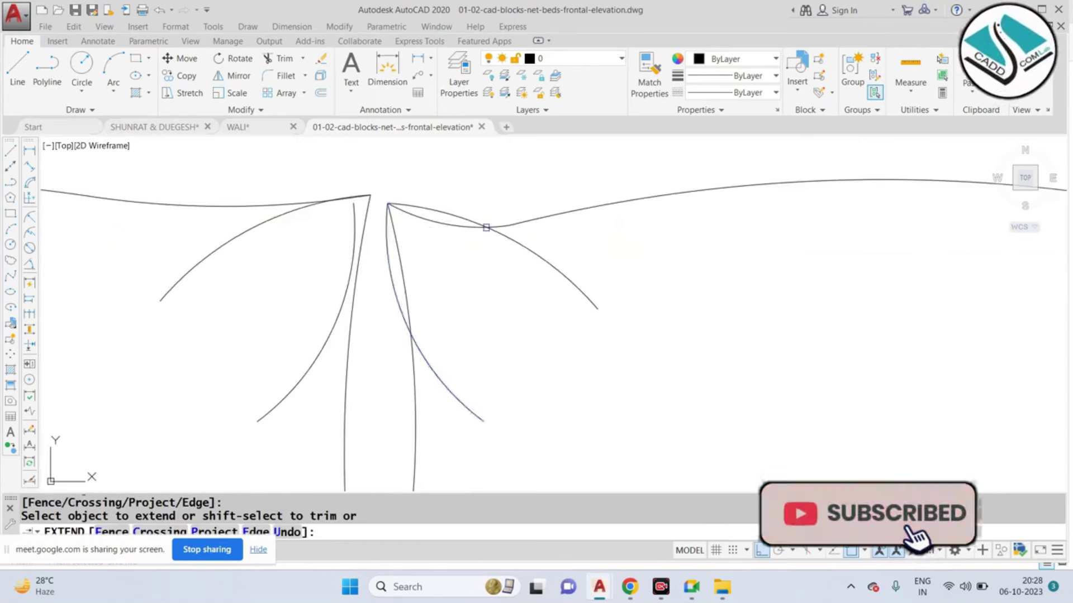
{"action": "scroll", "coordinate": [486, 229], "scroll_direction": "down", "scroll_amount": 4}
{"action": "key", "text": "Escape"}
{"action": "key", "text": "Escape"}
{"action": "scroll", "coordinate": [442, 244], "scroll_direction": "down", "scroll_amount": 1}
{"action": "scroll", "coordinate": [466, 234], "scroll_direction": "up", "scroll_amount": 4}
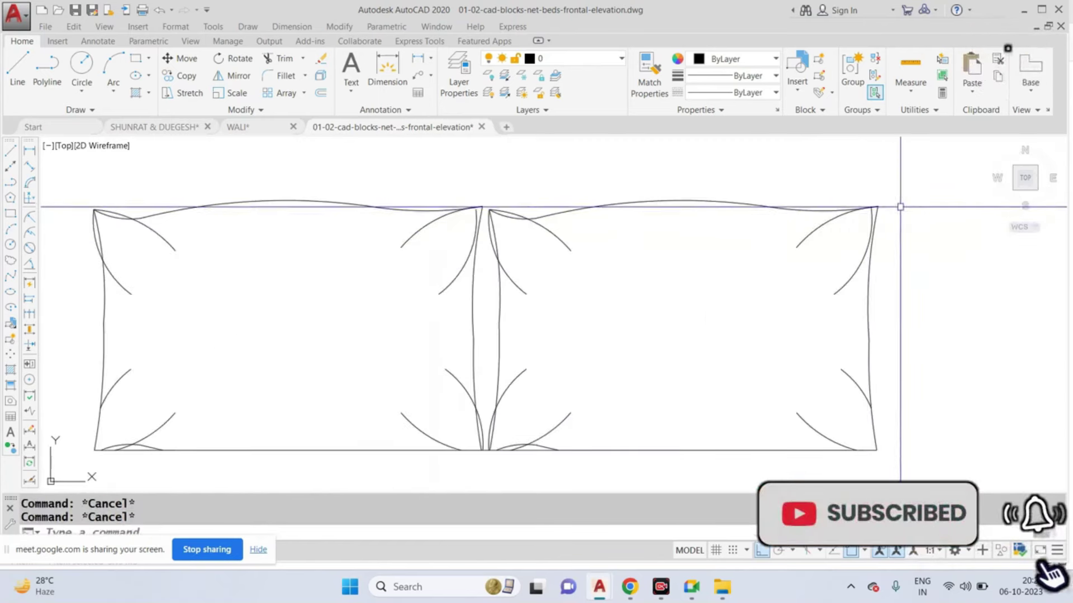
Step: Select the right pillow together with its bottom edges
{"action": "left_click", "coordinate": [907, 196]}
{"action": "left_click", "coordinate": [495, 365]}
{"action": "scroll", "coordinate": [652, 354], "scroll_direction": "up", "scroll_amount": 3}
{"action": "left_click", "coordinate": [659, 380]}
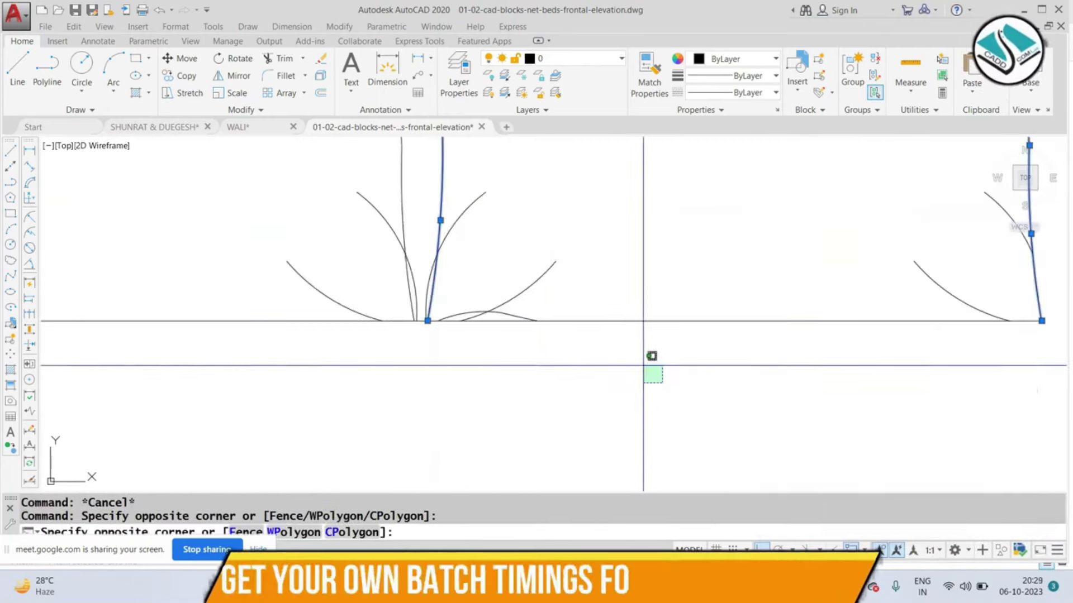
{"action": "left_click", "coordinate": [383, 216]}
{"action": "scroll", "coordinate": [644, 335], "scroll_direction": "down", "scroll_amount": 2}
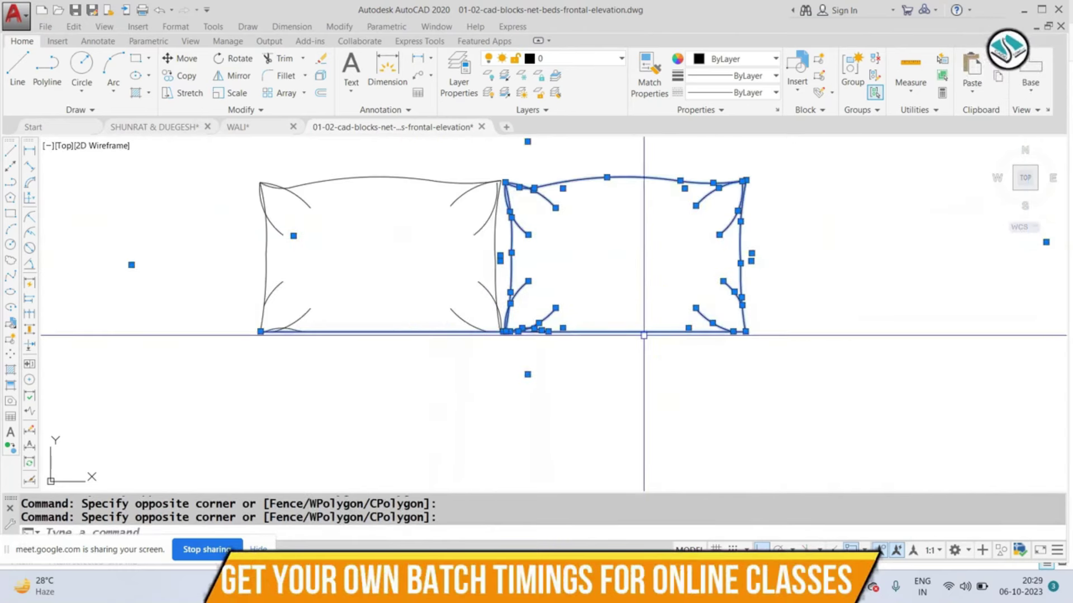
{"action": "type", "text": "M"}
Step: Move the right pillow so it sits apart from the left pillow
{"action": "key", "text": "Return"}
{"action": "left_click", "coordinate": [614, 296]}
{"action": "left_click", "coordinate": [677, 293]}
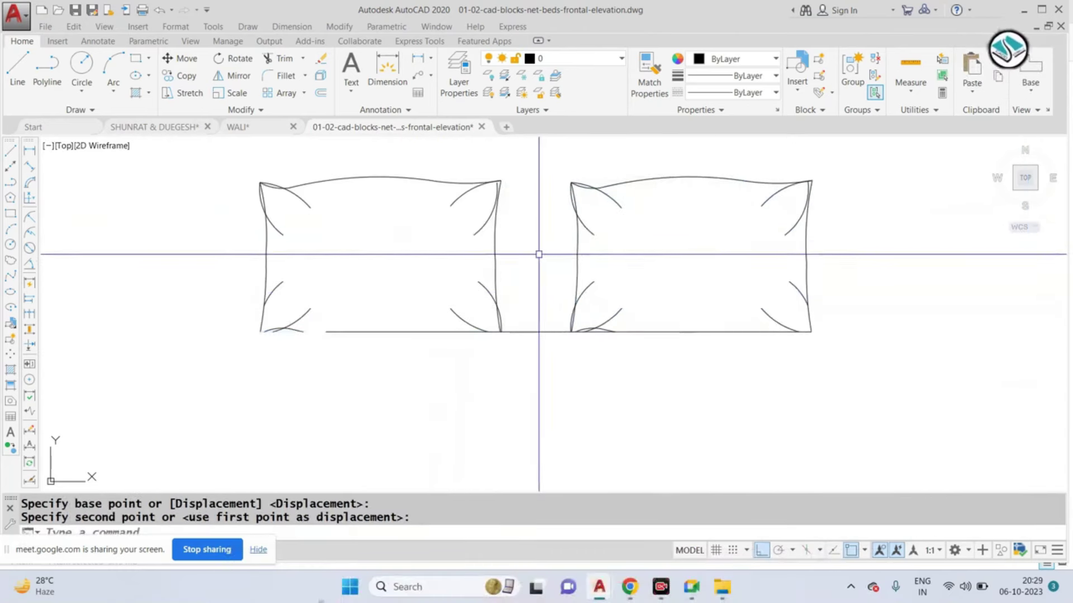
{"action": "key", "text": "Escape"}
{"action": "key", "text": "Escape"}
{"action": "scroll", "coordinate": [325, 320], "scroll_direction": "up", "scroll_amount": 4}
{"action": "scroll", "coordinate": [263, 333], "scroll_direction": "up", "scroll_amount": 1}
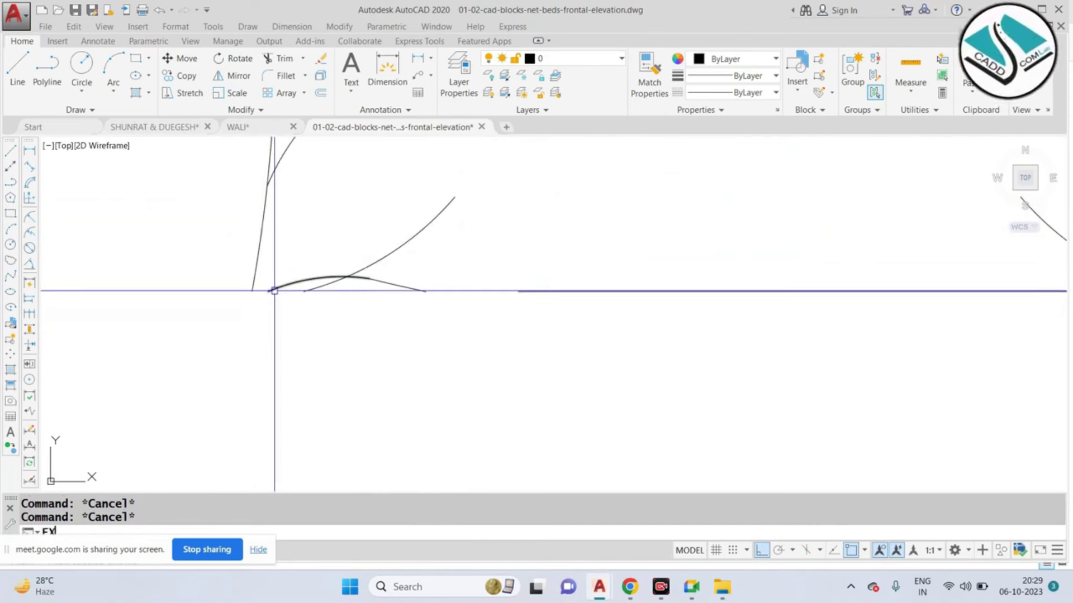
Step: Attempt a trim at the left pillow's bottom corner, then cancel
{"action": "key", "text": "Return"}
{"action": "key", "text": "Escape"}
{"action": "type", "text": "tr"}
{"action": "key", "text": "Return"}
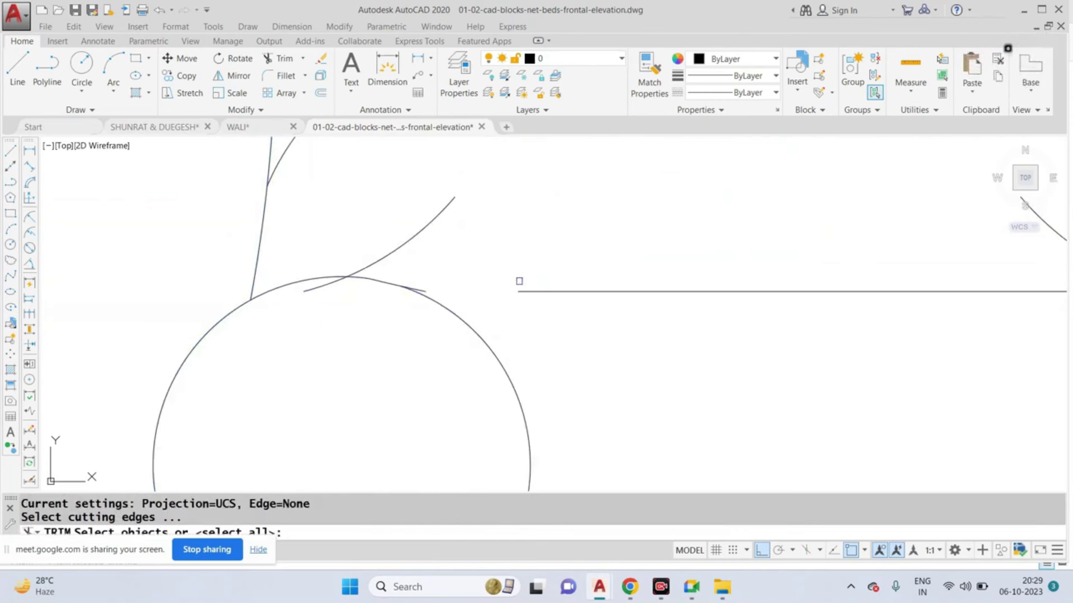
{"action": "key", "text": "Return"}
{"action": "left_click", "coordinate": [391, 289]}
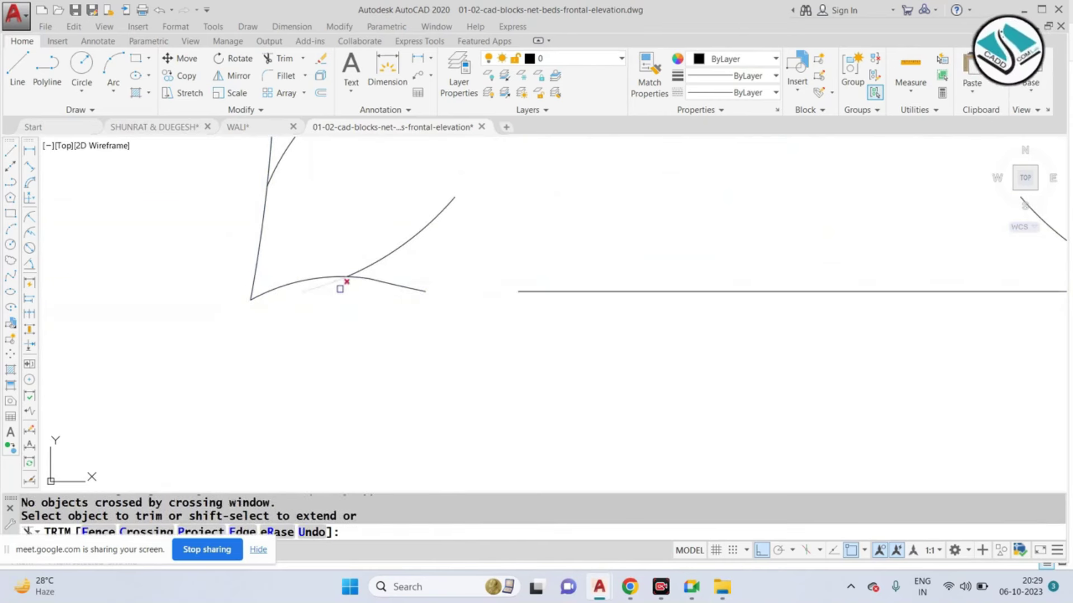
{"action": "key", "text": "Escape"}
Step: Extend the bottom line to meet the pillow's corner arc
{"action": "type", "text": "ex"}
{"action": "key", "text": "Return"}
{"action": "left_click", "coordinate": [645, 263]}
{"action": "left_click", "coordinate": [565, 317]}
{"action": "scroll", "coordinate": [566, 316], "scroll_direction": "down", "scroll_amount": 3}
{"action": "key", "text": "Escape"}
{"action": "scroll", "coordinate": [555, 313], "scroll_direction": "up", "scroll_amount": 2}
Step: Trim away the bottom line segment between the two pillows
{"action": "left_click", "coordinate": [565, 311]}
{"action": "left_click", "coordinate": [568, 321]}
{"action": "type", "text": "tr"}
{"action": "key", "text": "Return"}
{"action": "key", "text": "Return"}
{"action": "left_click", "coordinate": [586, 276]}
{"action": "left_click", "coordinate": [570, 340]}
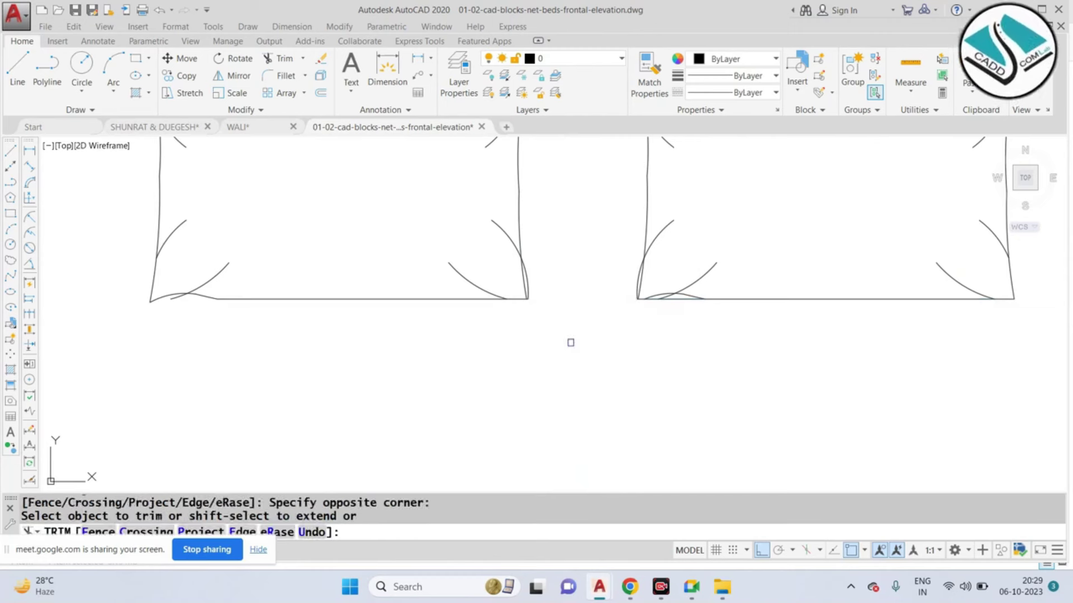
{"action": "scroll", "coordinate": [571, 340], "scroll_direction": "down", "scroll_amount": 2}
{"action": "key", "text": "Escape"}
Step: Group the left pillow's pieces and the right pillow's pieces separately
{"action": "left_click", "coordinate": [575, 144]}
{"action": "left_click", "coordinate": [218, 371]}
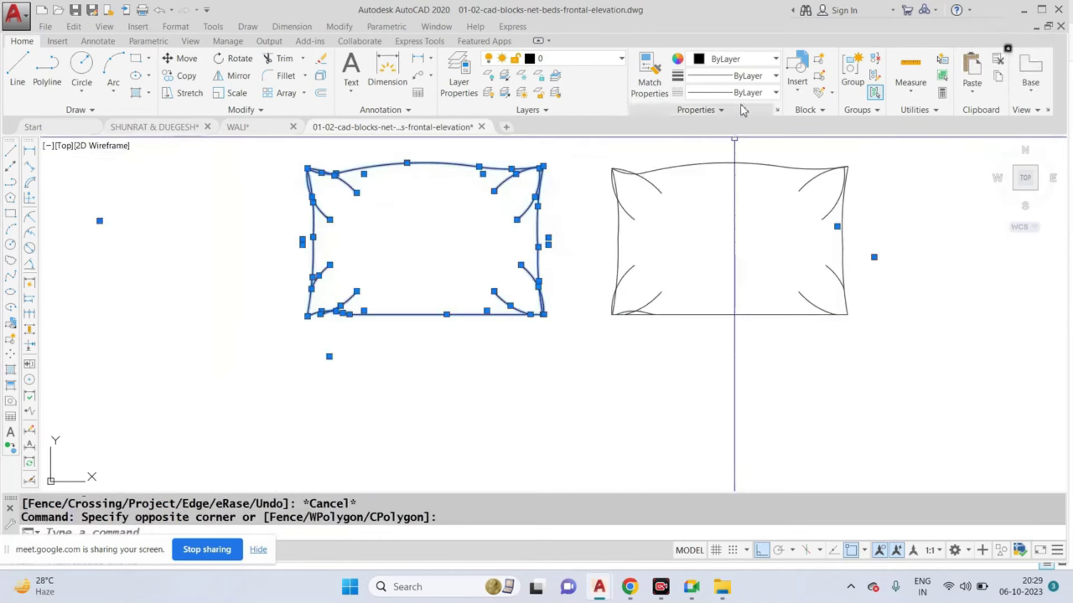
{"action": "left_click", "coordinate": [853, 67]}
{"action": "left_click", "coordinate": [878, 141]}
{"action": "left_click", "coordinate": [591, 468]}
{"action": "left_click", "coordinate": [853, 67]}
Step: Copy both pillows and paste them beside the elevation in WALI.dwg
{"action": "scroll", "coordinate": [665, 311], "scroll_direction": "down", "scroll_amount": 3}
{"action": "left_click", "coordinate": [784, 213]}
{"action": "left_click", "coordinate": [533, 318]}
{"action": "key", "text": "ctrl+c"}
{"action": "left_click", "coordinate": [200, 128]}
{"action": "left_click", "coordinate": [237, 127]}
{"action": "key", "text": "ctrl+v"}
{"action": "scroll", "coordinate": [489, 313], "scroll_direction": "down", "scroll_amount": 3}
{"action": "scroll", "coordinate": [394, 369], "scroll_direction": "down", "scroll_amount": 2}
{"action": "left_click", "coordinate": [583, 367]}
Step: Scale the pasted pillows down to a smaller size
{"action": "left_click", "coordinate": [870, 268]}
{"action": "left_click", "coordinate": [572, 412]}
{"action": "type", "text": "sc"}
{"action": "key", "text": "Return"}
{"action": "left_click", "coordinate": [545, 343]}
{"action": "scroll", "coordinate": [545, 343], "scroll_direction": "up", "scroll_amount": 4}
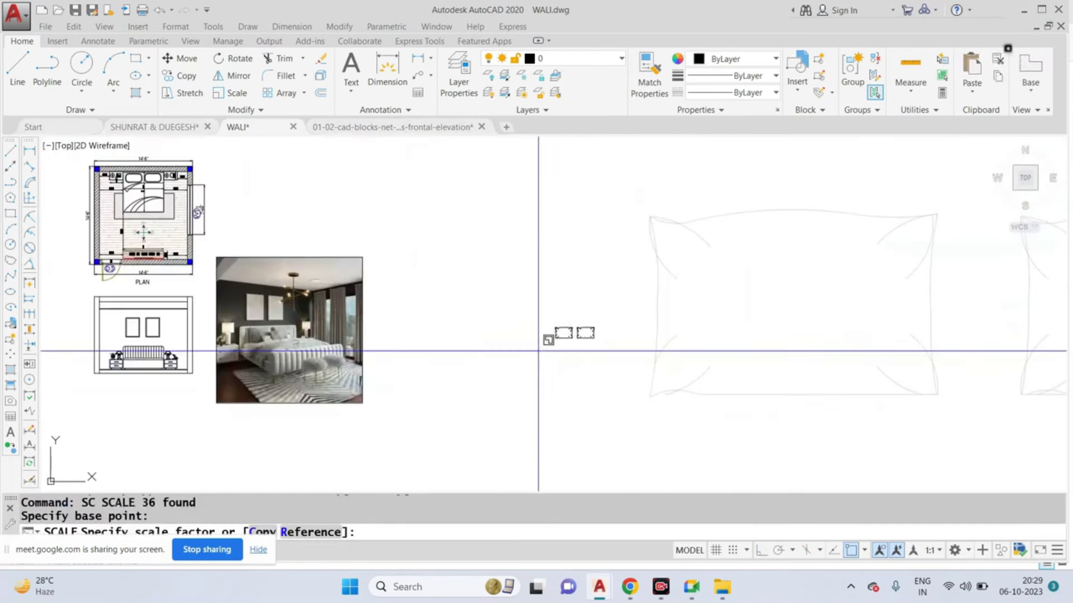
Step: Reselect the shrunken pillows and begin a move, then cancel it
{"action": "left_click_drag", "start_coordinate": [608, 311], "coordinate": [536, 364]}
{"action": "type", "text": "m"}
{"action": "key", "text": "Return"}
{"action": "left_click", "coordinate": [563, 350]}
{"action": "scroll", "coordinate": [110, 365], "scroll_direction": "up", "scroll_amount": 5}
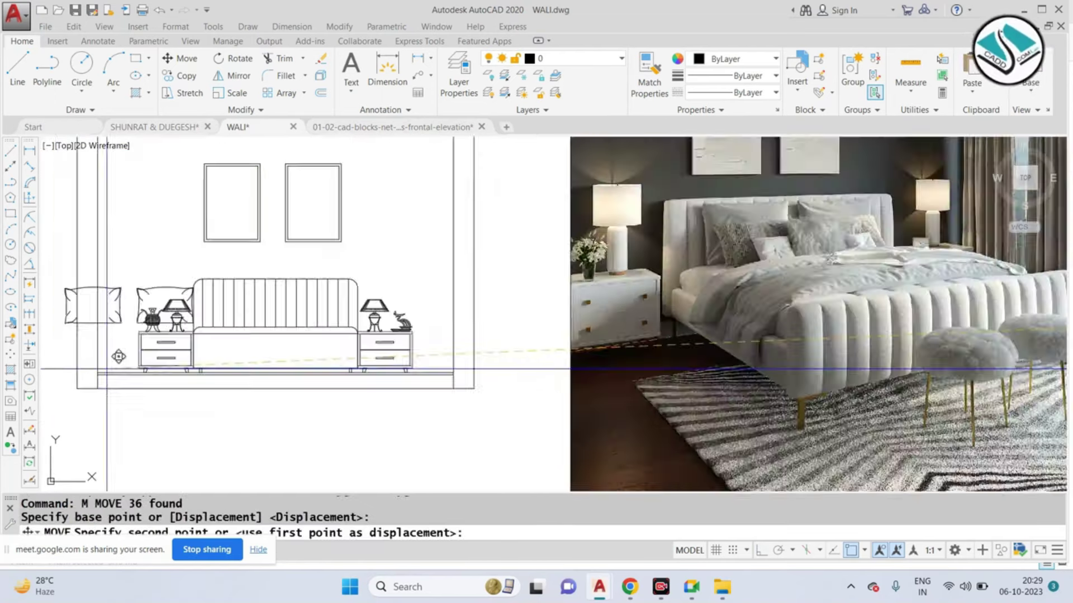
{"action": "scroll", "coordinate": [486, 363], "scroll_direction": "up", "scroll_amount": 2}
{"action": "scroll", "coordinate": [500, 359], "scroll_direction": "down", "scroll_amount": 4}
{"action": "scroll", "coordinate": [500, 359], "scroll_direction": "up", "scroll_amount": 3}
{"action": "key", "text": "Escape"}
Step: Group the two pillows into a single group
{"action": "left_click", "coordinate": [587, 246]}
{"action": "left_click", "coordinate": [428, 374]}
{"action": "left_click", "coordinate": [852, 73]}
{"action": "scroll", "coordinate": [565, 293], "scroll_direction": "up", "scroll_amount": 2}
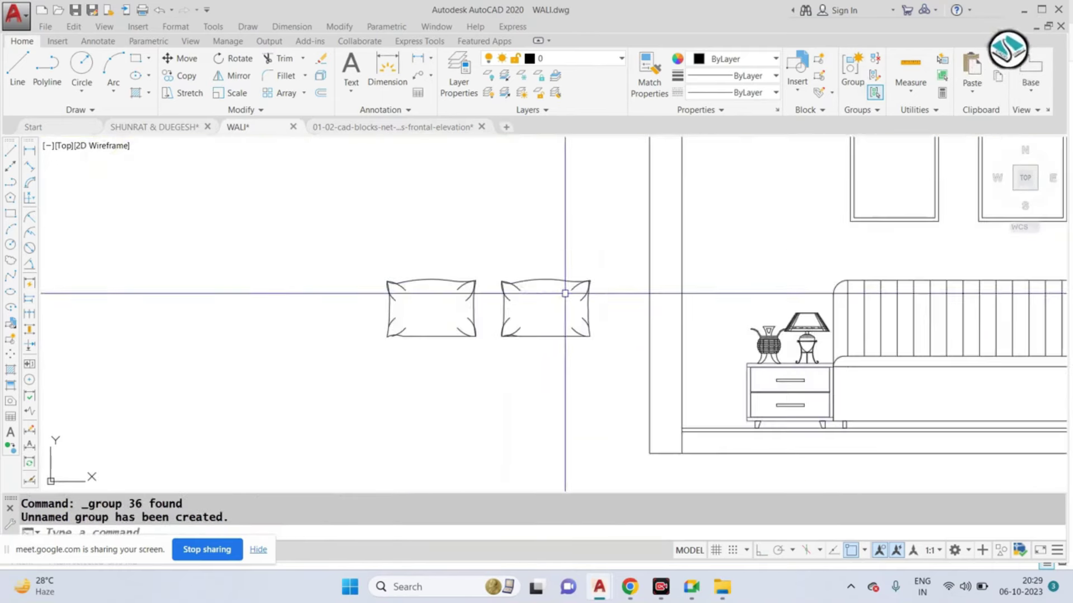
Step: Move the pillow group onto the headboard
{"action": "left_click", "coordinate": [600, 259]}
{"action": "left_click", "coordinate": [494, 307]}
{"action": "type", "text": "m"}
{"action": "key", "text": "Return"}
{"action": "left_click", "coordinate": [489, 336]}
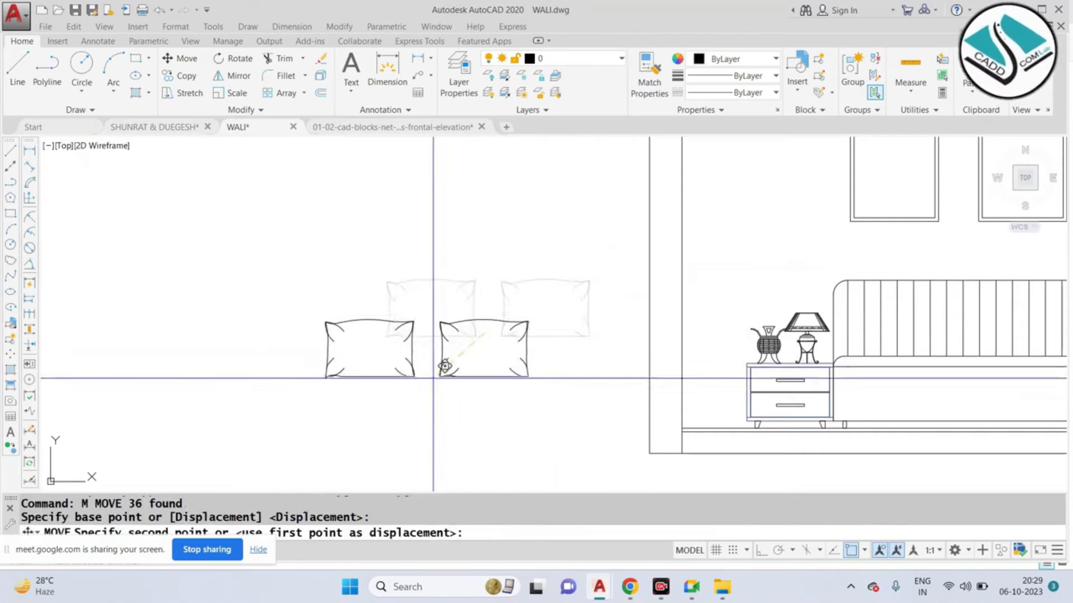
{"action": "scroll", "coordinate": [495, 392], "scroll_direction": "down", "scroll_amount": 2}
{"action": "scroll", "coordinate": [769, 381], "scroll_direction": "up", "scroll_amount": 3}
{"action": "left_click", "coordinate": [790, 285]}
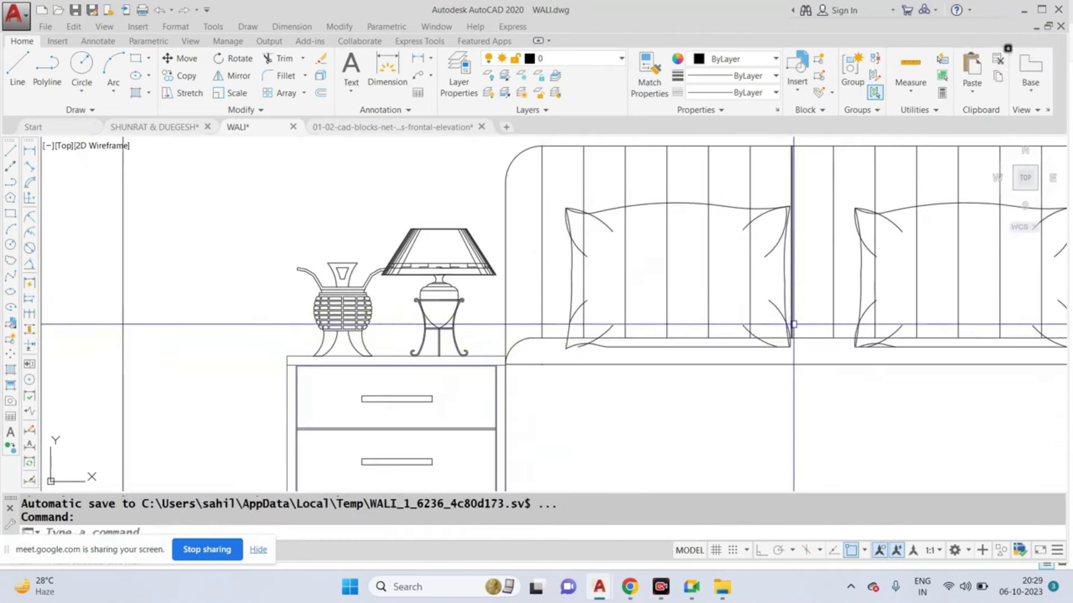
{"action": "middle_click_drag", "start_coordinate": [790, 285], "coordinate": [638, 284]}
Step: Shrink the pillow group further and drop it lower onto the headboard
{"action": "left_click", "coordinate": [627, 211]}
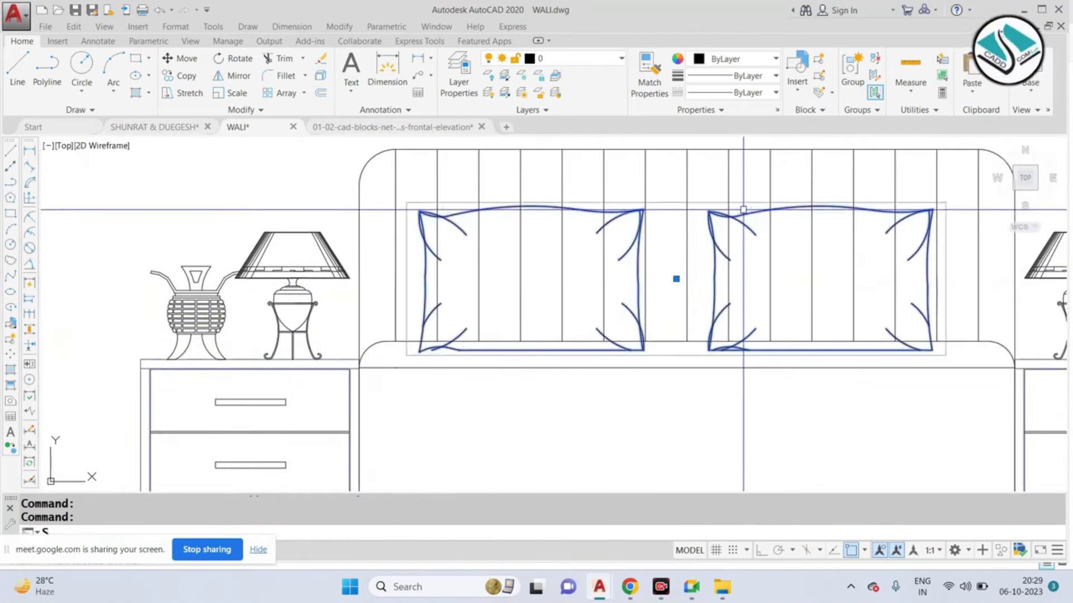
{"action": "type", "text": "c"}
{"action": "key", "text": "Return"}
{"action": "left_click", "coordinate": [708, 213]}
{"action": "left_click", "coordinate": [635, 307]}
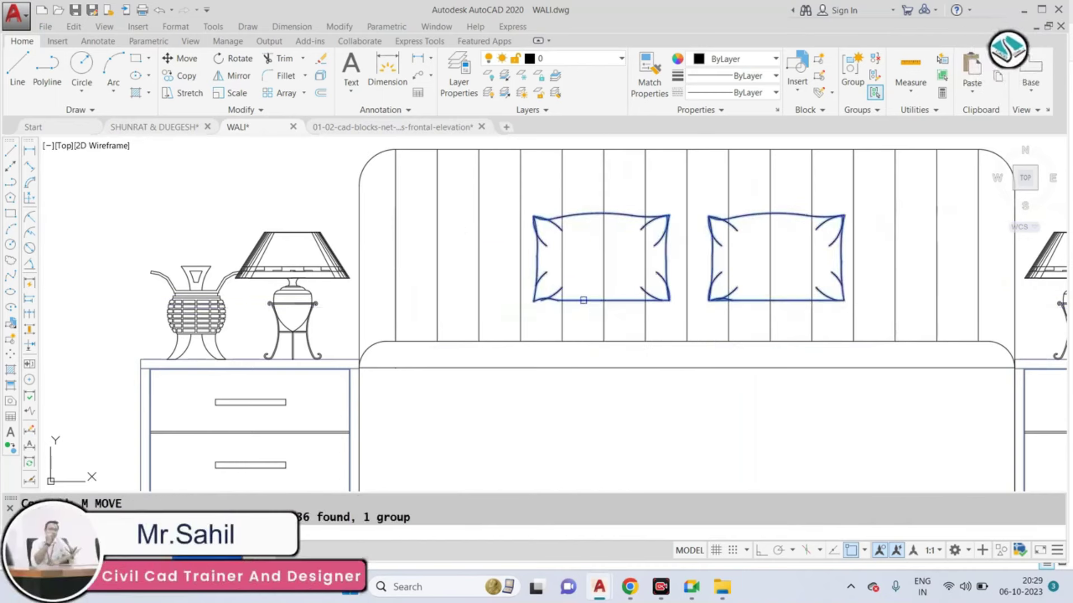
{"action": "left_click", "coordinate": [583, 300]}
{"action": "left_click", "coordinate": [545, 341]}
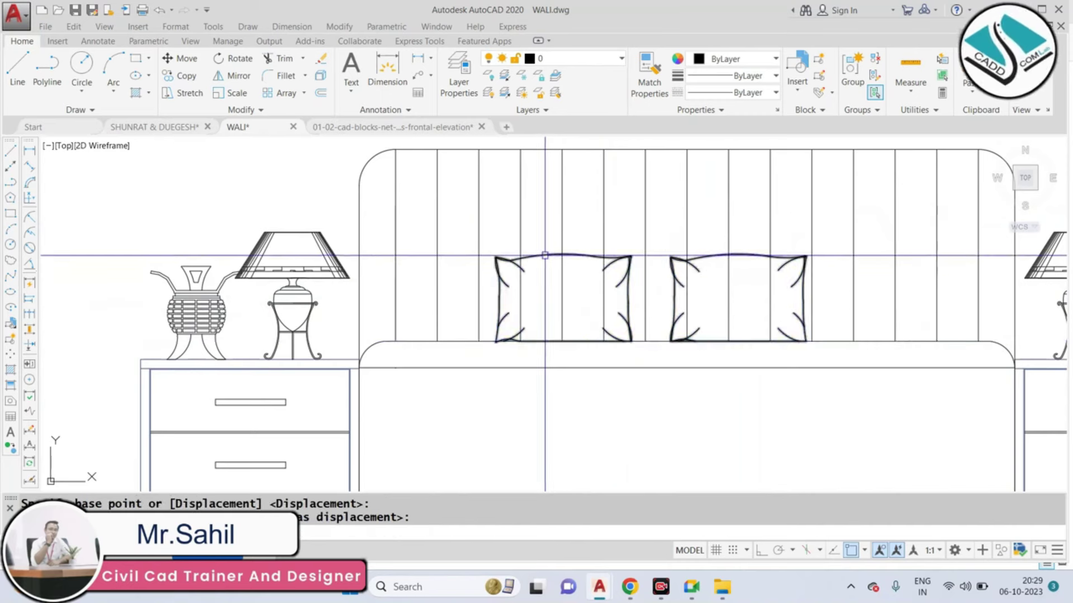
Step: Reselect the pillows, then cancel and clear the selection
{"action": "left_click", "coordinate": [545, 256]}
{"action": "key", "text": "Escape"}
{"action": "scroll", "coordinate": [628, 299], "scroll_direction": "down", "scroll_amount": 5}
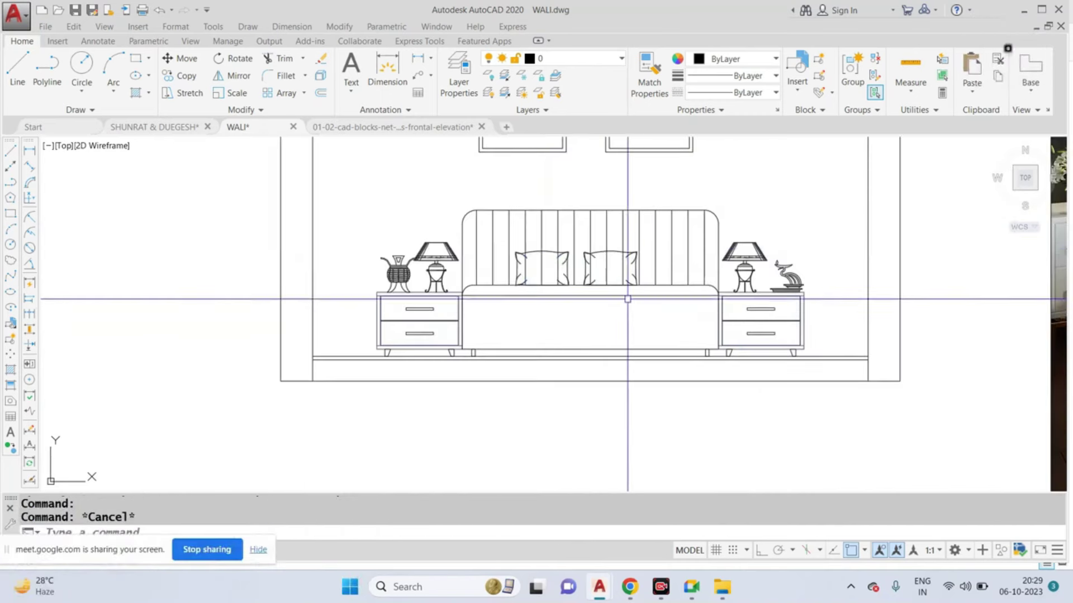
{"action": "scroll", "coordinate": [600, 263], "scroll_direction": "up", "scroll_amount": 5}
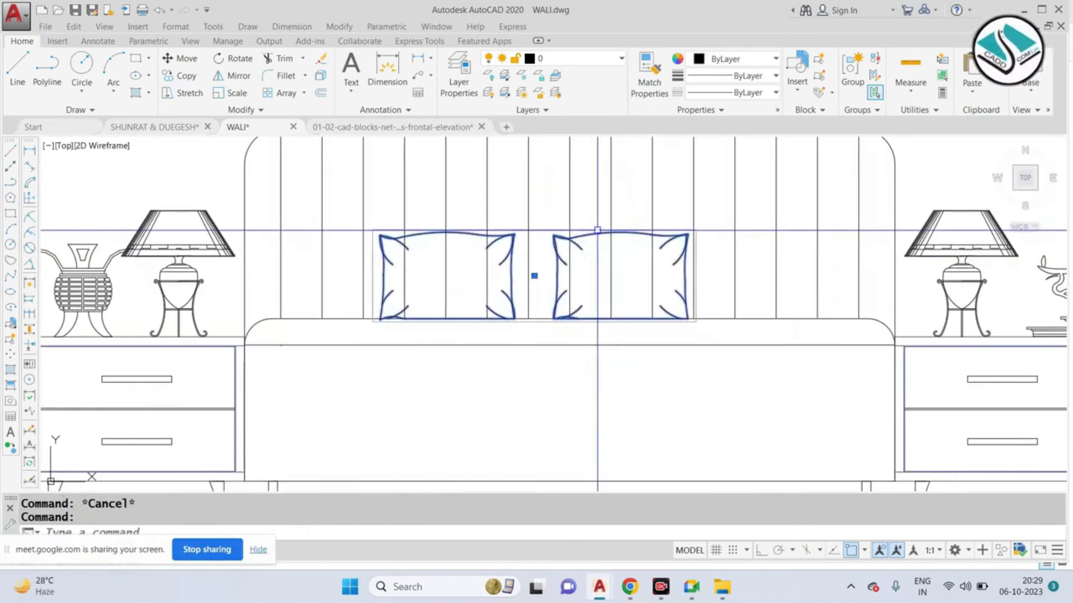
{"action": "scroll", "coordinate": [598, 229], "scroll_direction": "down", "scroll_amount": 4}
{"action": "key", "text": "Escape"}
{"action": "scroll", "coordinate": [575, 271], "scroll_direction": "up", "scroll_amount": 2}
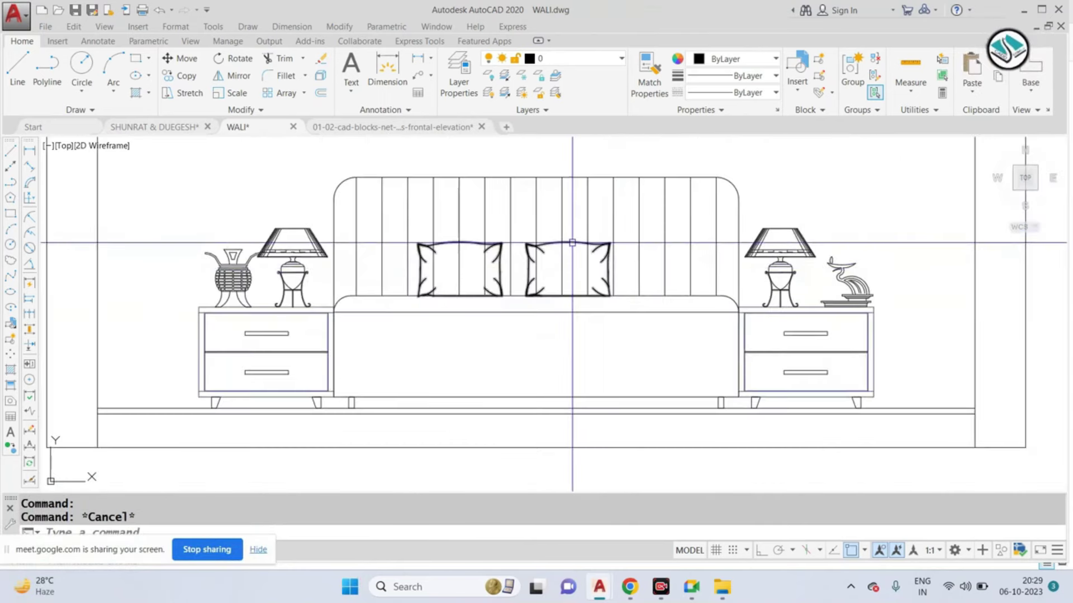
Step: Move the pillows into the empty space left of the elevation
{"action": "type", "text": "m"}
{"action": "key", "text": "Return"}
{"action": "left_click", "coordinate": [527, 268]}
{"action": "scroll", "coordinate": [531, 279], "scroll_direction": "down", "scroll_amount": 4}
{"action": "scroll", "coordinate": [480, 302], "scroll_direction": "down", "scroll_amount": 2}
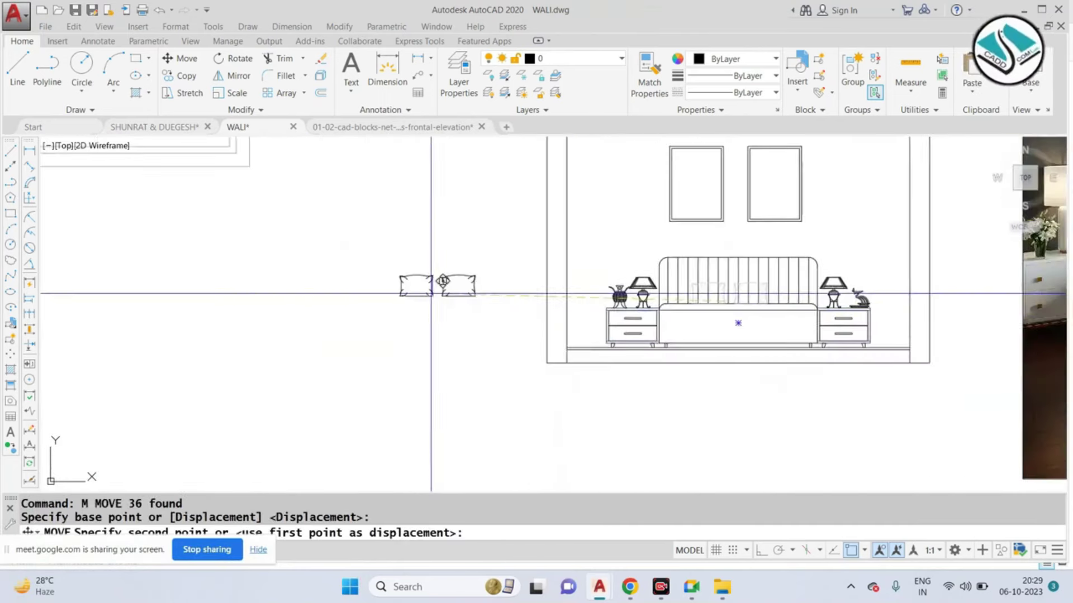
{"action": "left_click", "coordinate": [431, 293]}
{"action": "left_click", "coordinate": [457, 257]}
Step: Ungroup the pillow pair and regroup the right pillow's lines into a single object
{"action": "left_click", "coordinate": [416, 294]}
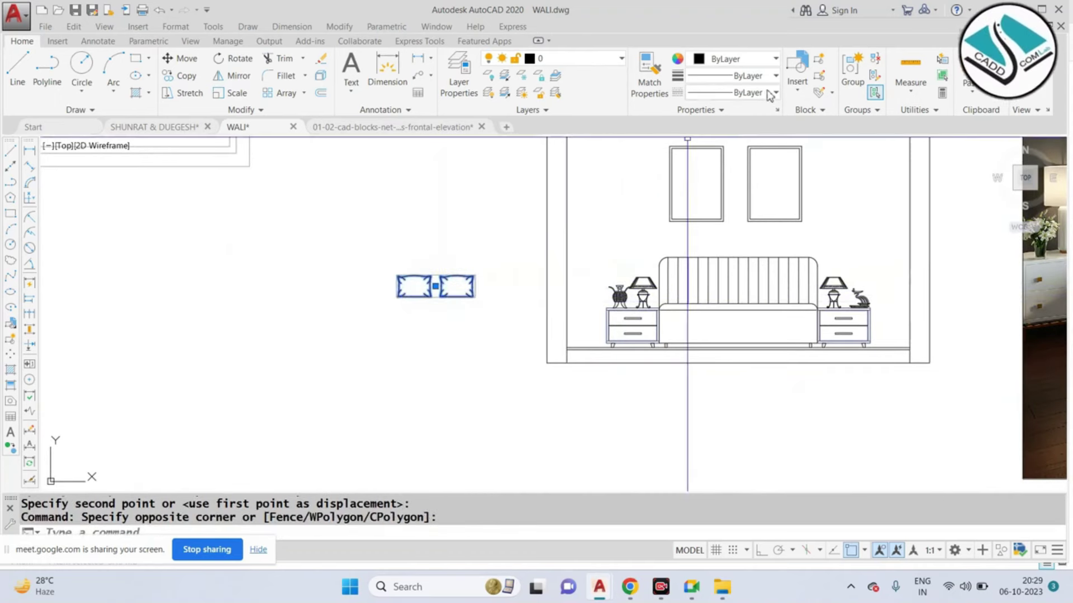
{"action": "left_click", "coordinate": [880, 55]}
{"action": "scroll", "coordinate": [488, 251], "scroll_direction": "up", "scroll_amount": 2}
{"action": "left_click_drag", "start_coordinate": [363, 276], "coordinate": [475, 357]}
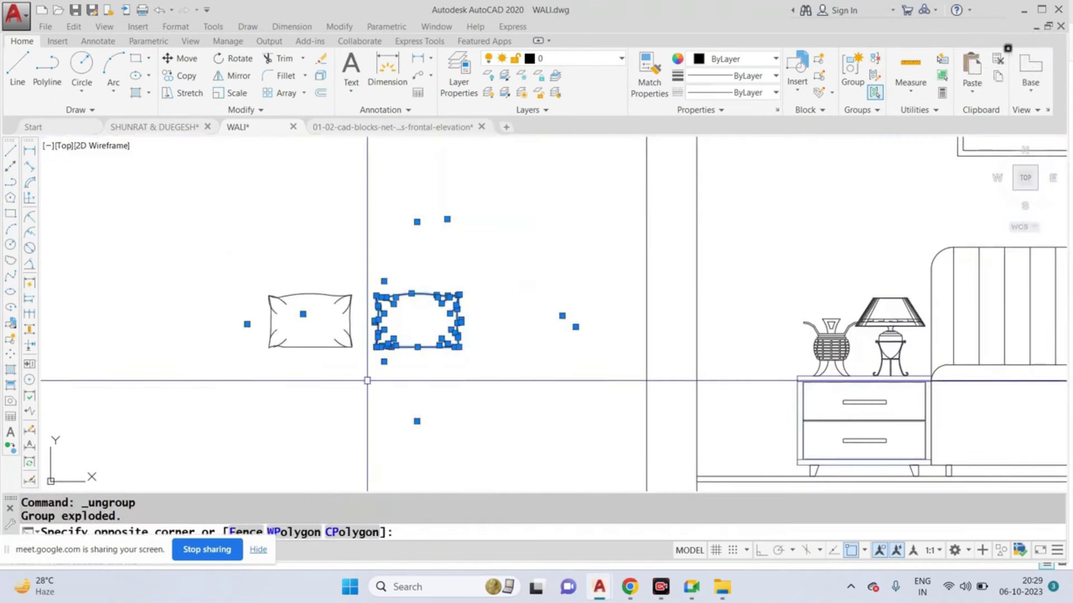
{"action": "left_click", "coordinate": [875, 75]}
{"action": "key", "text": "Escape"}
{"action": "left_click", "coordinate": [462, 264]}
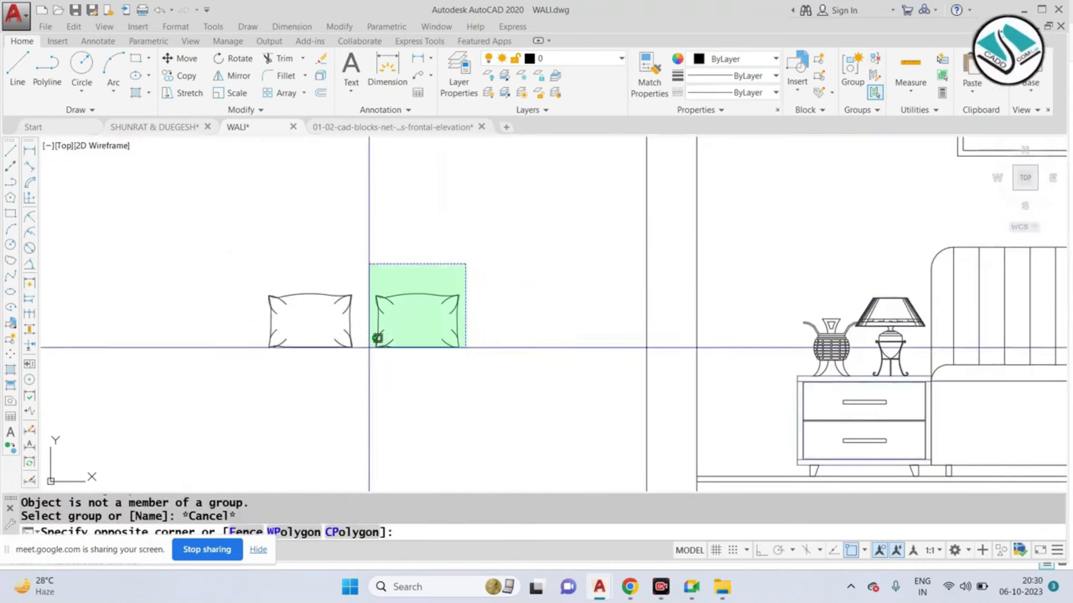
{"action": "left_click", "coordinate": [372, 348]}
{"action": "left_click", "coordinate": [844, 64]}
{"action": "left_click", "coordinate": [360, 266]}
{"action": "left_click", "coordinate": [257, 366]}
{"action": "key", "text": "Escape"}
Step: Move both pillows onto the headboard
{"action": "left_click", "coordinate": [464, 262]}
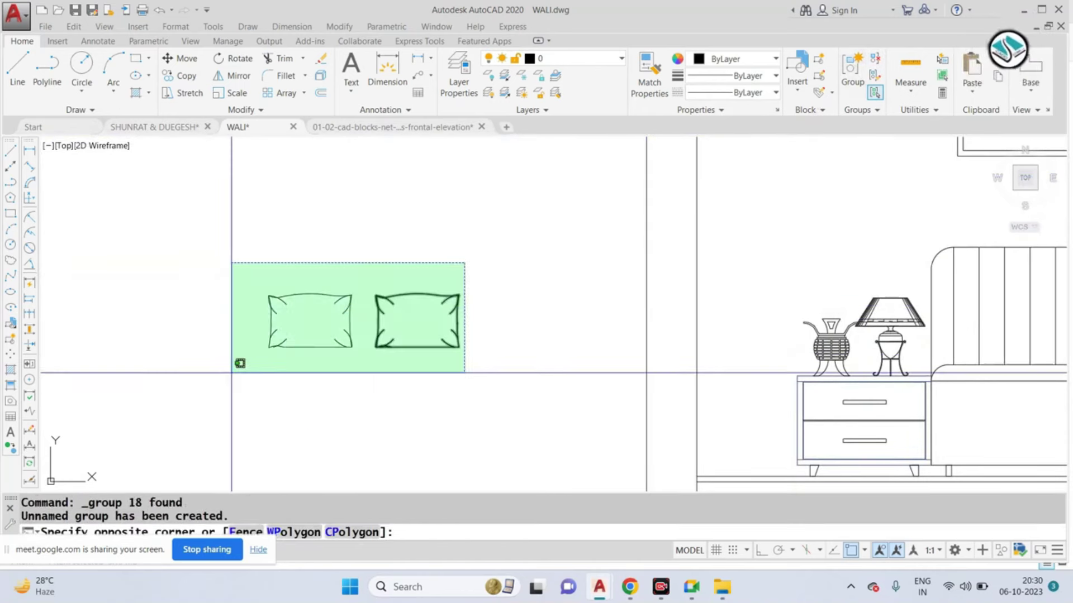
{"action": "left_click", "coordinate": [239, 363]}
{"action": "type", "text": "m"}
{"action": "key", "text": "Return"}
{"action": "left_click", "coordinate": [330, 327]}
{"action": "middle_click_drag", "start_coordinate": [850, 381], "coordinate": [558, 348]}
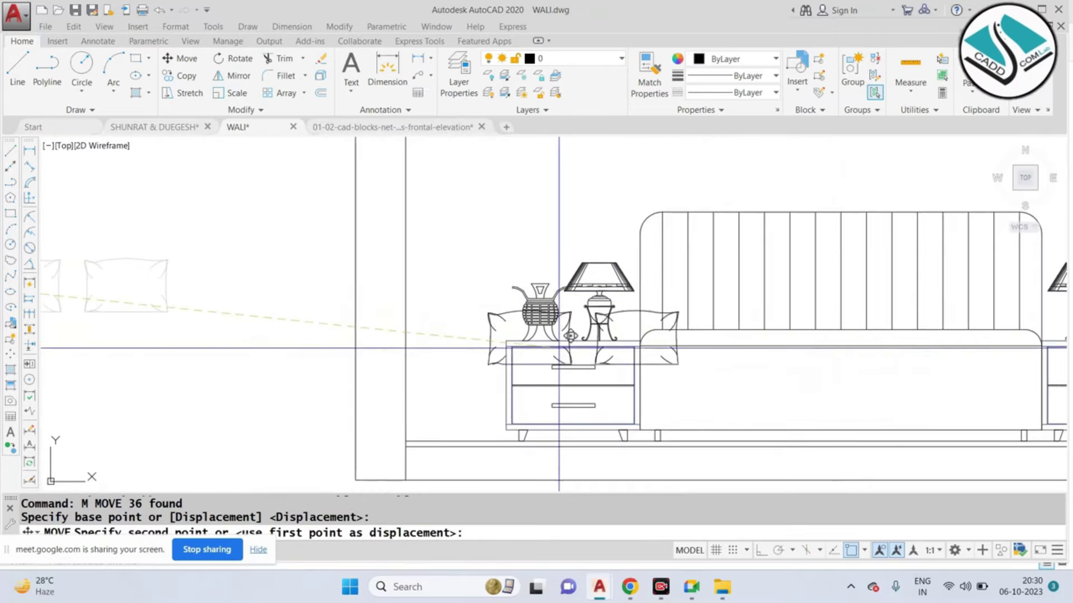
{"action": "scroll", "coordinate": [795, 322], "scroll_direction": "up", "scroll_amount": 2}
{"action": "left_click", "coordinate": [716, 235]}
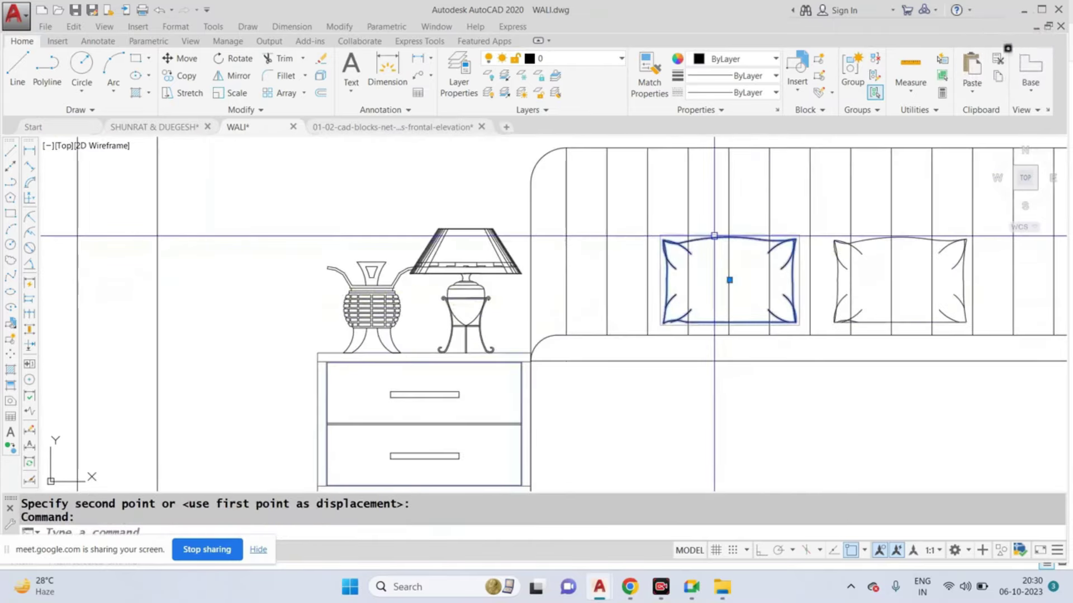
Step: Rotate the left pillow into a diamond and reposition it on the headboard
{"action": "left_click", "coordinate": [714, 236]}
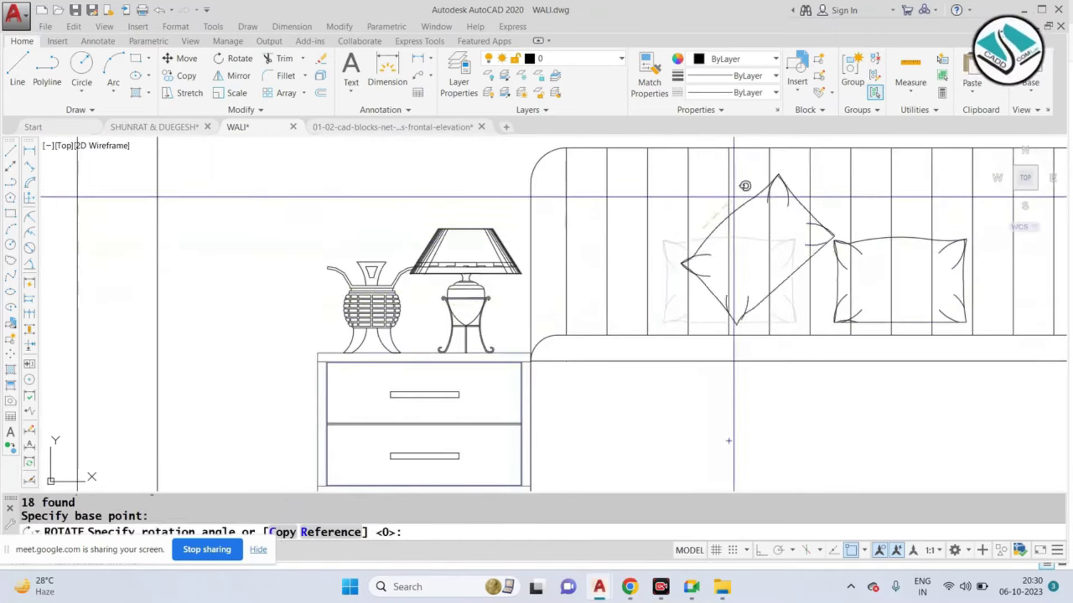
{"action": "left_click", "coordinate": [733, 195]}
{"action": "type", "text": "m"}
{"action": "key", "text": "Return"}
{"action": "left_click", "coordinate": [709, 284]}
{"action": "left_click", "coordinate": [686, 284]}
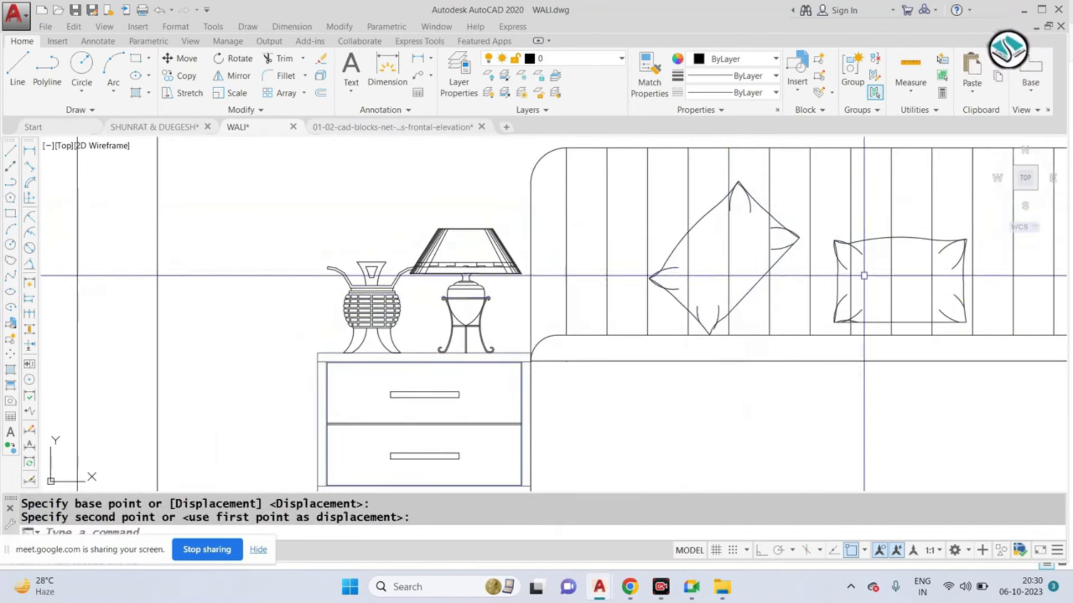
Step: Enlarge the upright pillow
{"action": "left_click", "coordinate": [879, 242]}
{"action": "type", "text": "C"}
{"action": "key", "text": "Return"}
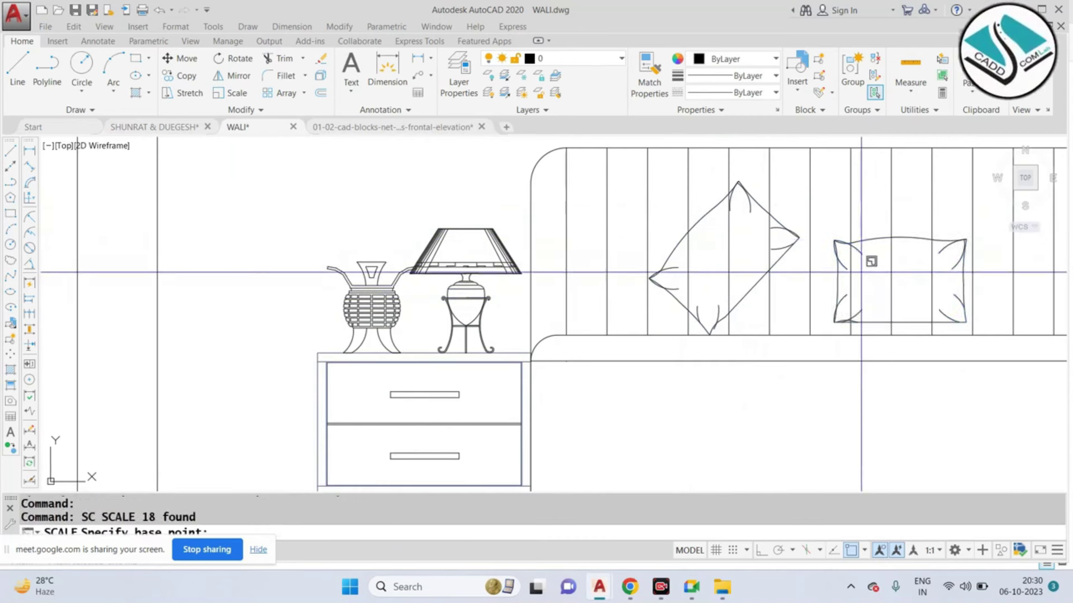
{"action": "left_click", "coordinate": [865, 261]}
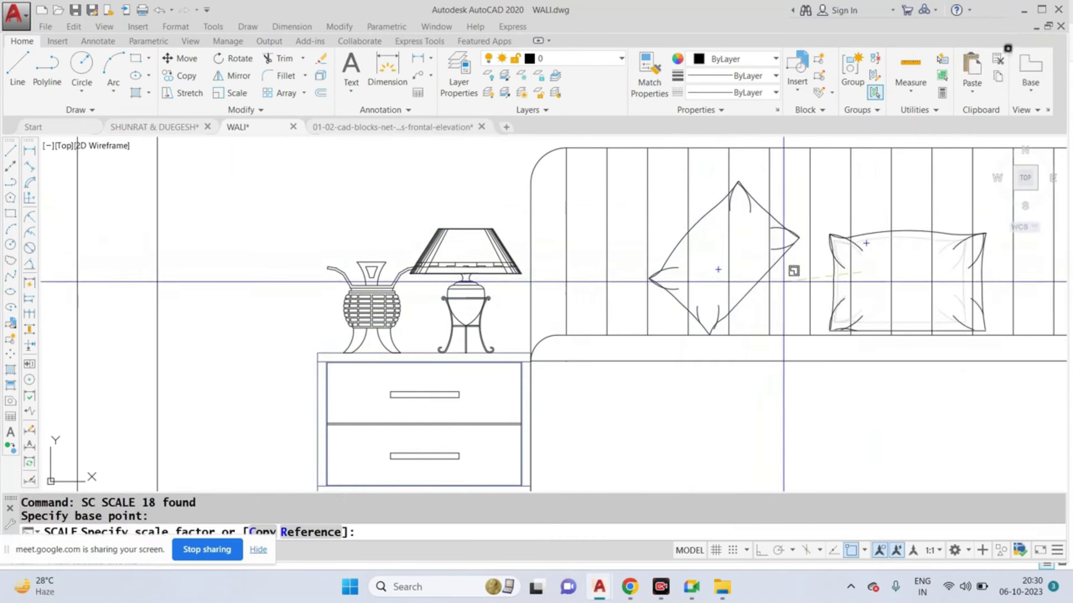
{"action": "left_click", "coordinate": [783, 282]}
Step: Move the enlarged upright pillow into position on the headboard
{"action": "left_click", "coordinate": [832, 290]}
{"action": "type", "text": "M"}
{"action": "key", "text": "Return"}
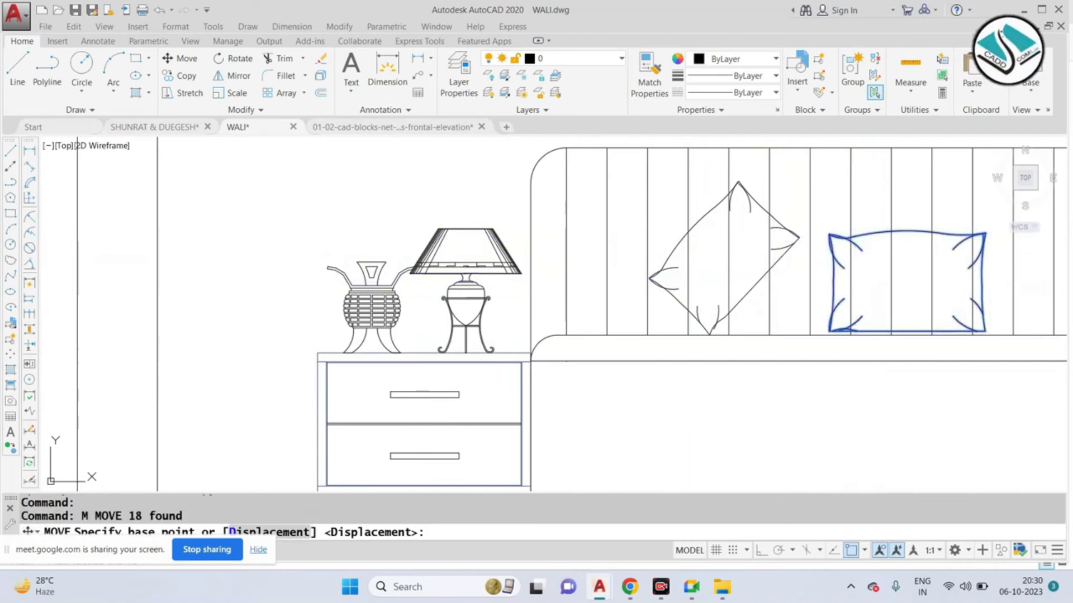
{"action": "left_click", "coordinate": [855, 323]}
{"action": "middle_click_drag", "start_coordinate": [1016, 279], "coordinate": [902, 296]}
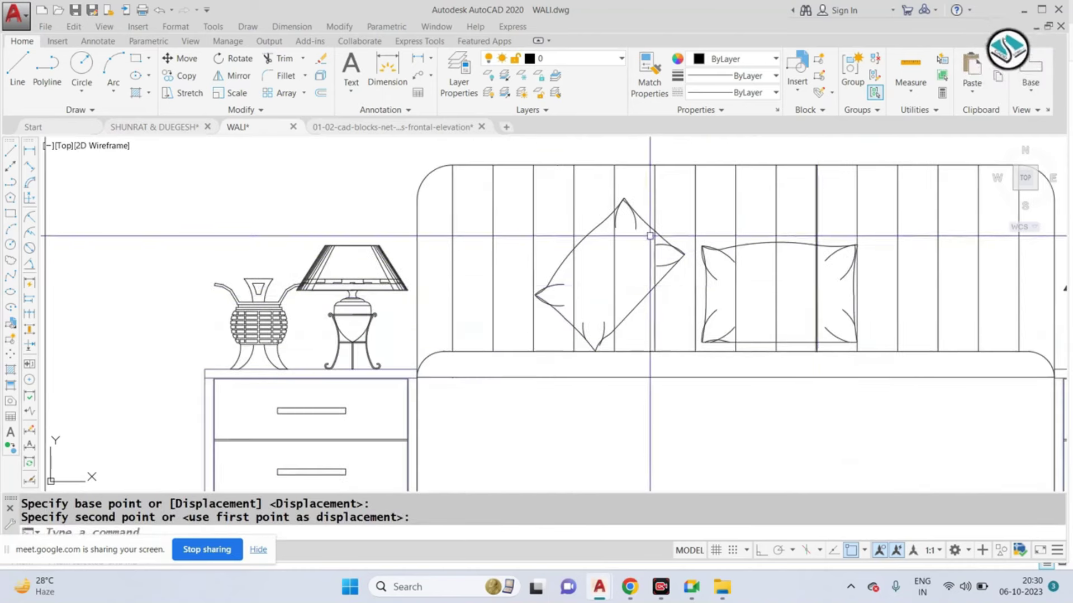
{"action": "left_click", "coordinate": [650, 236]}
Step: Shift both pillows together to the left along the headboard
{"action": "left_click", "coordinate": [665, 246]}
{"action": "left_click", "coordinate": [743, 242]}
{"action": "type", "text": "M"}
{"action": "key", "text": "Return"}
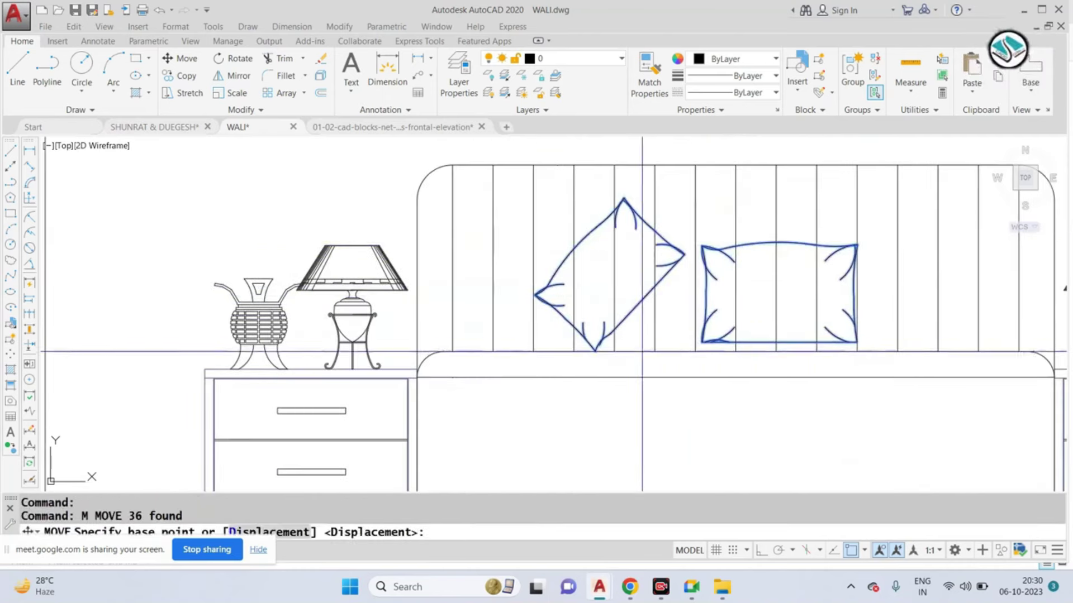
{"action": "left_click", "coordinate": [596, 351]}
{"action": "left_click", "coordinate": [542, 351]}
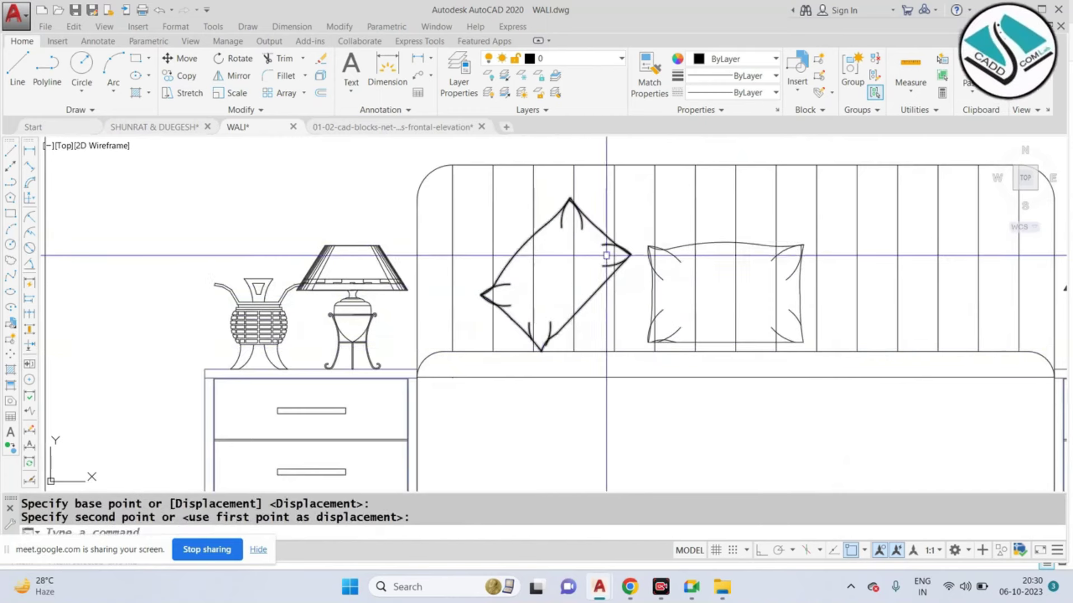
Step: Copy the diamond pillow (CO) from its bottom tip to the right side of the headboard
{"action": "left_click", "coordinate": [608, 241]}
{"action": "type", "text": "CO"}
{"action": "key", "text": "Return"}
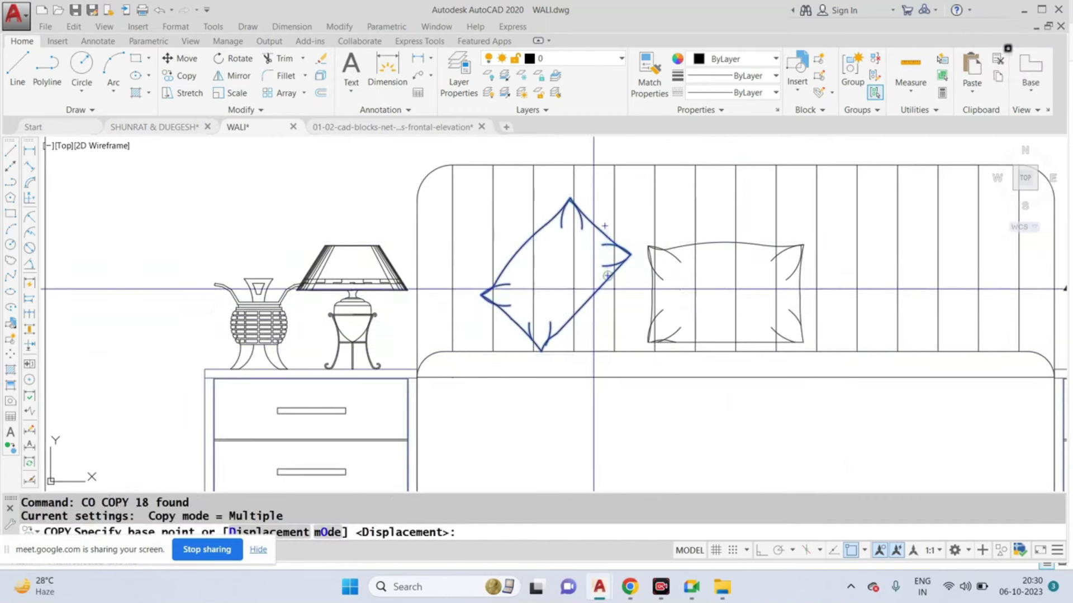
{"action": "left_click", "coordinate": [542, 351]}
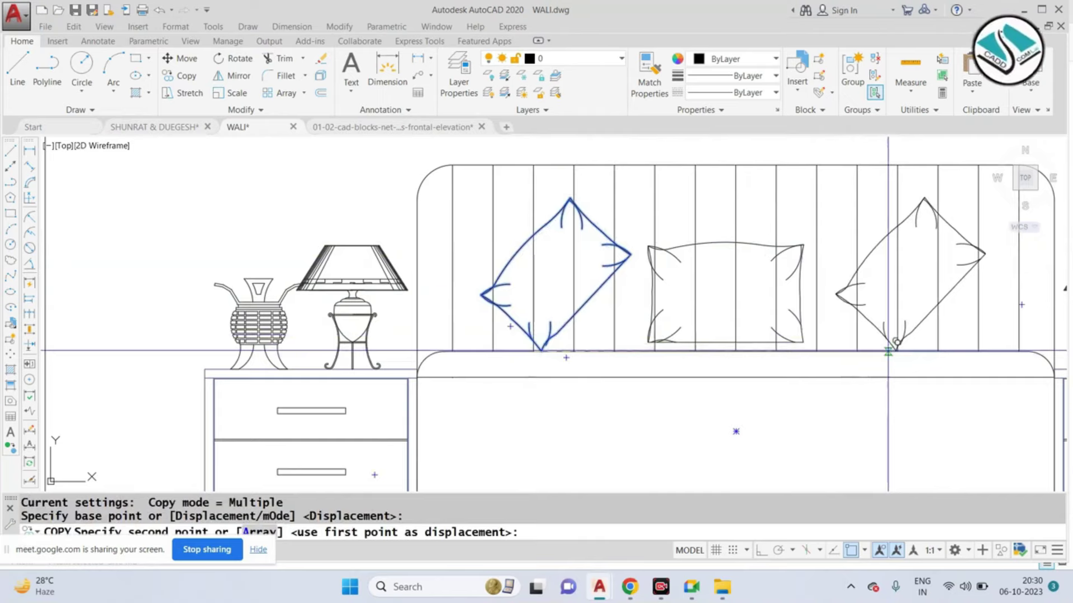
{"action": "left_click", "coordinate": [888, 351]}
{"action": "scroll", "coordinate": [888, 351], "scroll_direction": "down", "scroll_amount": 5}
{"action": "key", "text": "Escape"}
{"action": "scroll", "coordinate": [604, 283], "scroll_direction": "up", "scroll_amount": 2}
{"action": "scroll", "coordinate": [605, 283], "scroll_direction": "up", "scroll_amount": 3}
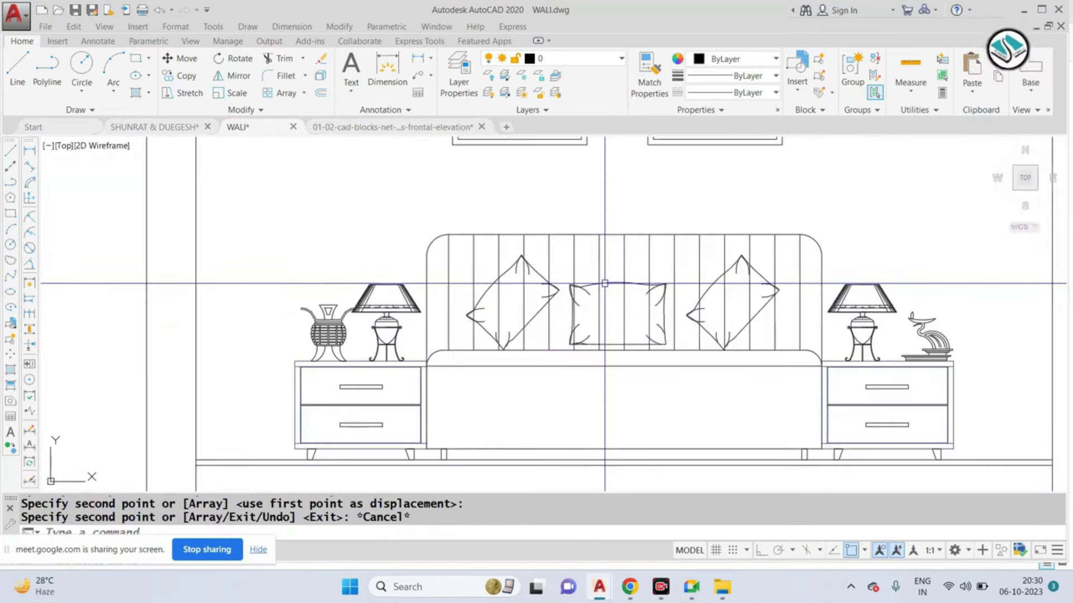
{"action": "scroll", "coordinate": [514, 267], "scroll_direction": "up", "scroll_amount": 2}
{"action": "scroll", "coordinate": [519, 288], "scroll_direction": "up", "scroll_amount": 2}
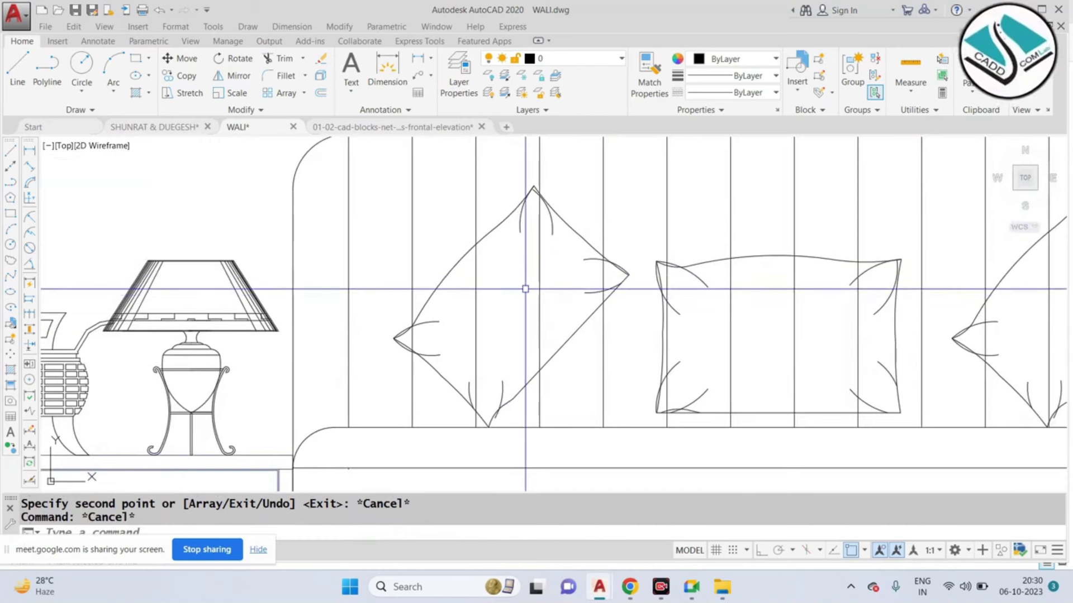
{"action": "key", "text": "Escape"}
{"action": "scroll", "coordinate": [547, 283], "scroll_direction": "down", "scroll_amount": 4}
{"action": "scroll", "coordinate": [540, 284], "scroll_direction": "up", "scroll_amount": 2}
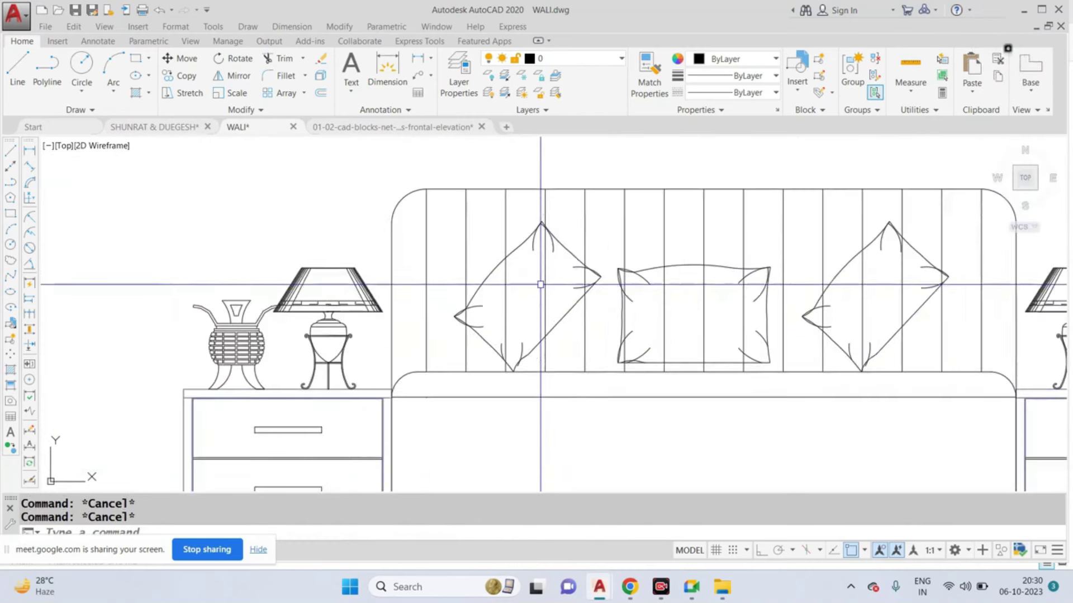
Step: Move the left diamond pillow so its right tip snaps to the middle pillow
{"action": "type", "text": "m"}
{"action": "key", "text": "Return"}
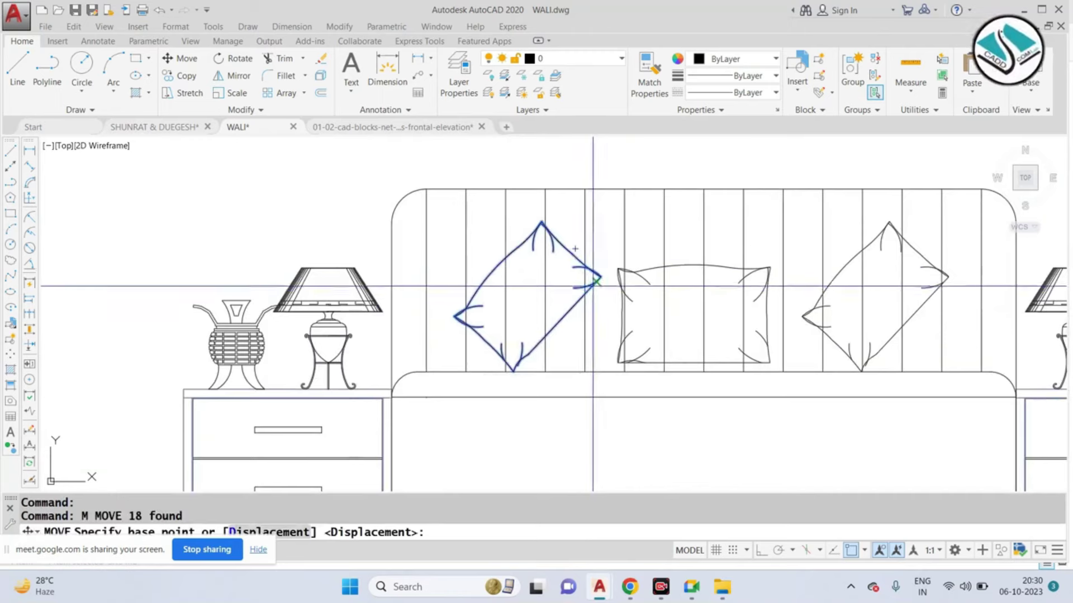
{"action": "scroll", "coordinate": [598, 273], "scroll_direction": "up", "scroll_amount": 2}
{"action": "left_click", "coordinate": [601, 273]}
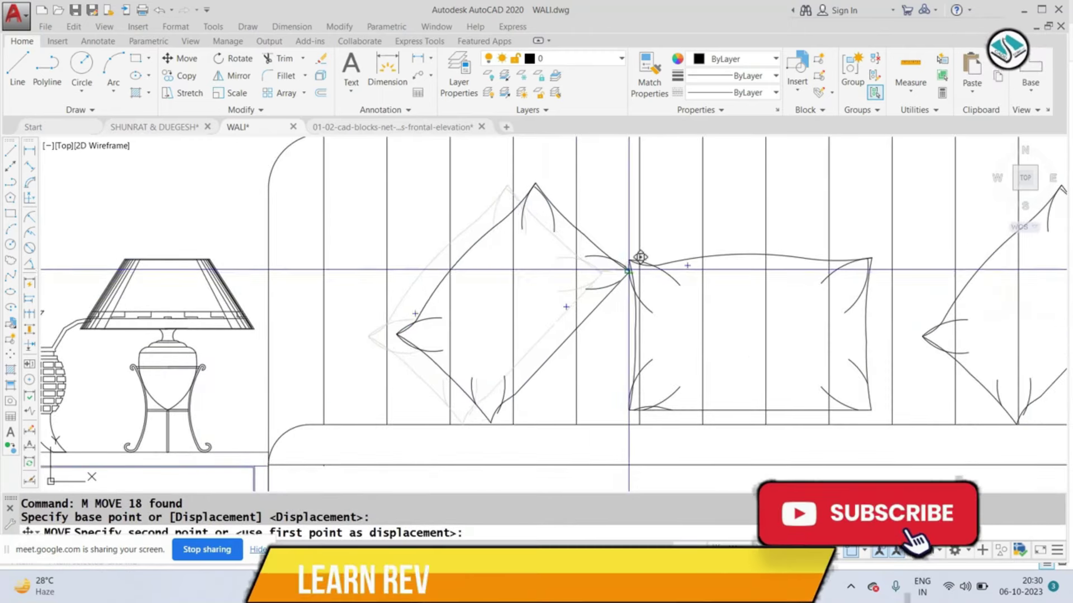
{"action": "left_click", "coordinate": [633, 260]}
{"action": "scroll", "coordinate": [597, 277], "scroll_direction": "up", "scroll_amount": 2}
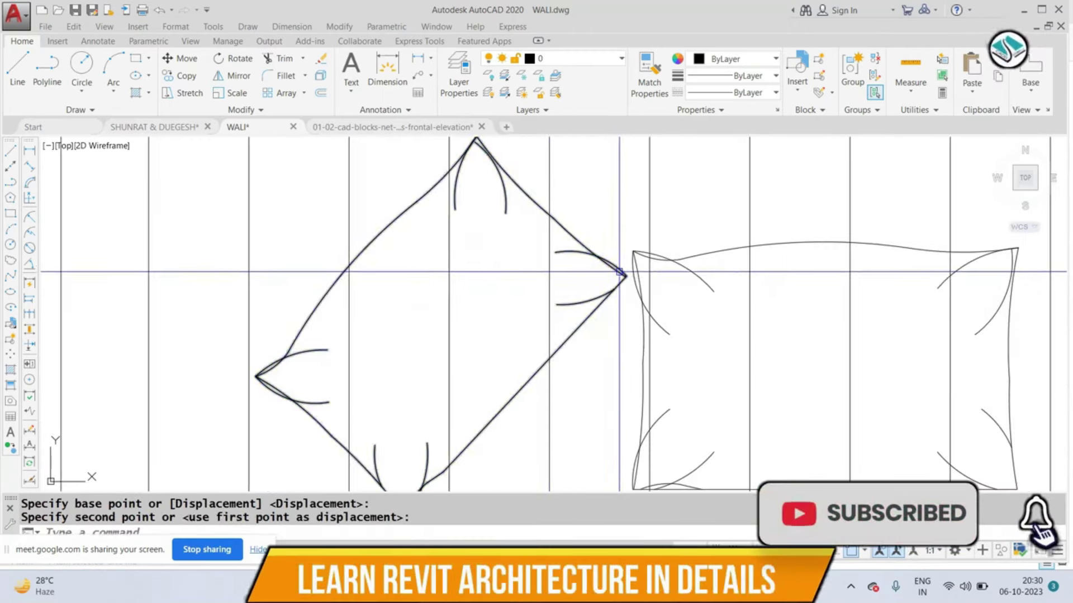
{"action": "left_click", "coordinate": [609, 261]}
{"action": "type", "text": "m"}
{"action": "key", "text": "Return"}
{"action": "left_click", "coordinate": [624, 277]}
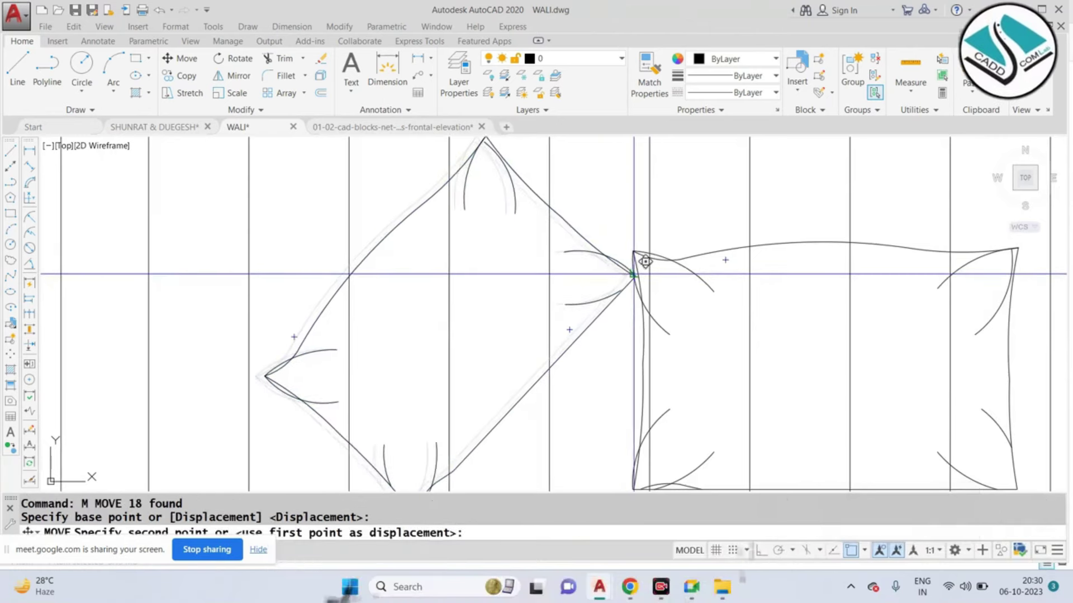
{"action": "left_click", "coordinate": [631, 260]}
{"action": "scroll", "coordinate": [570, 276], "scroll_direction": "down", "scroll_amount": 2}
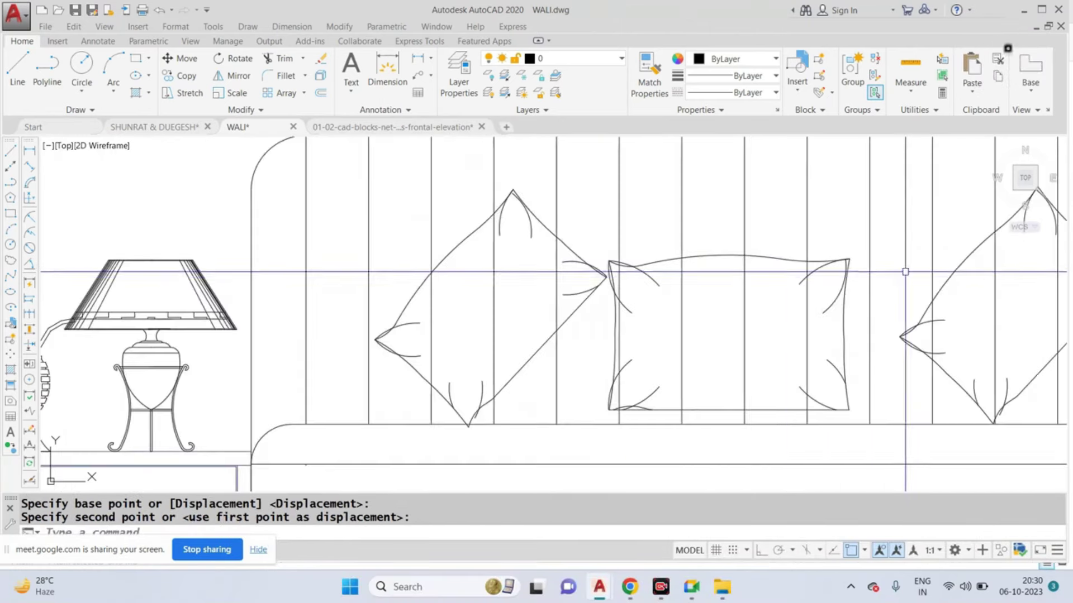
Step: Move the right diamond pillow so its left tip meets the middle pillow
{"action": "left_click", "coordinate": [943, 286]}
{"action": "type", "text": "m"}
{"action": "key", "text": "Return"}
{"action": "left_click", "coordinate": [900, 336]}
{"action": "left_click", "coordinate": [845, 342]}
{"action": "key", "text": "Escape"}
{"action": "scroll", "coordinate": [759, 342], "scroll_direction": "down", "scroll_amount": 2}
Step: Trim headboard lines behind the pillows with a crossing window, all objects as edges
{"action": "type", "text": "tr"}
{"action": "key", "text": "Return"}
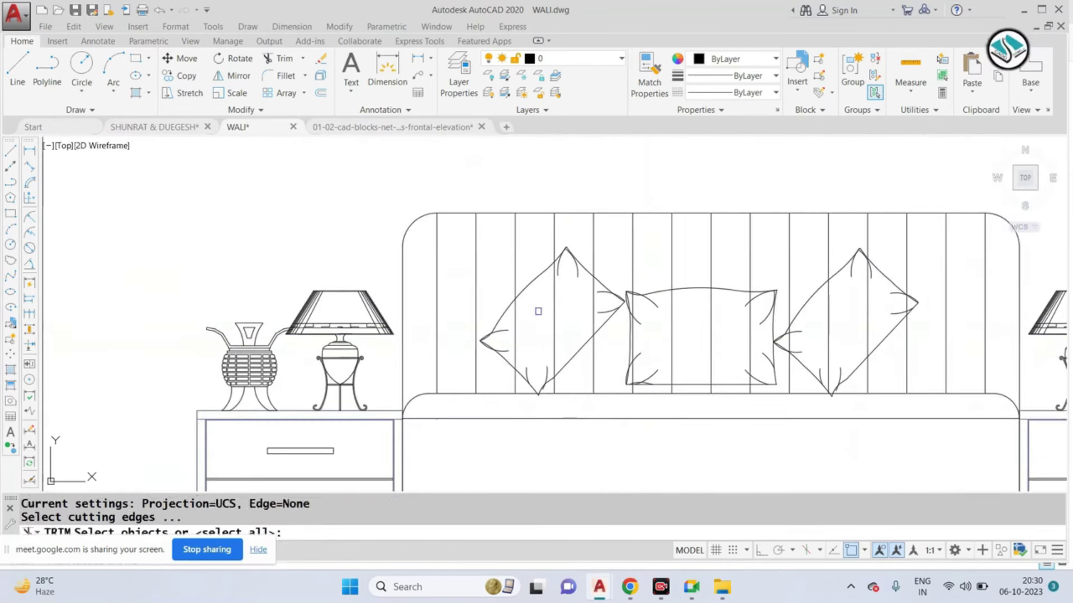
{"action": "key", "text": "Return"}
{"action": "scroll", "coordinate": [453, 309], "scroll_direction": "up", "scroll_amount": 5}
{"action": "left_click", "coordinate": [717, 267]}
{"action": "left_click", "coordinate": [599, 311]}
{"action": "scroll", "coordinate": [598, 311], "scroll_direction": "down", "scroll_amount": 3}
{"action": "scroll", "coordinate": [677, 284], "scroll_direction": "up", "scroll_amount": 3}
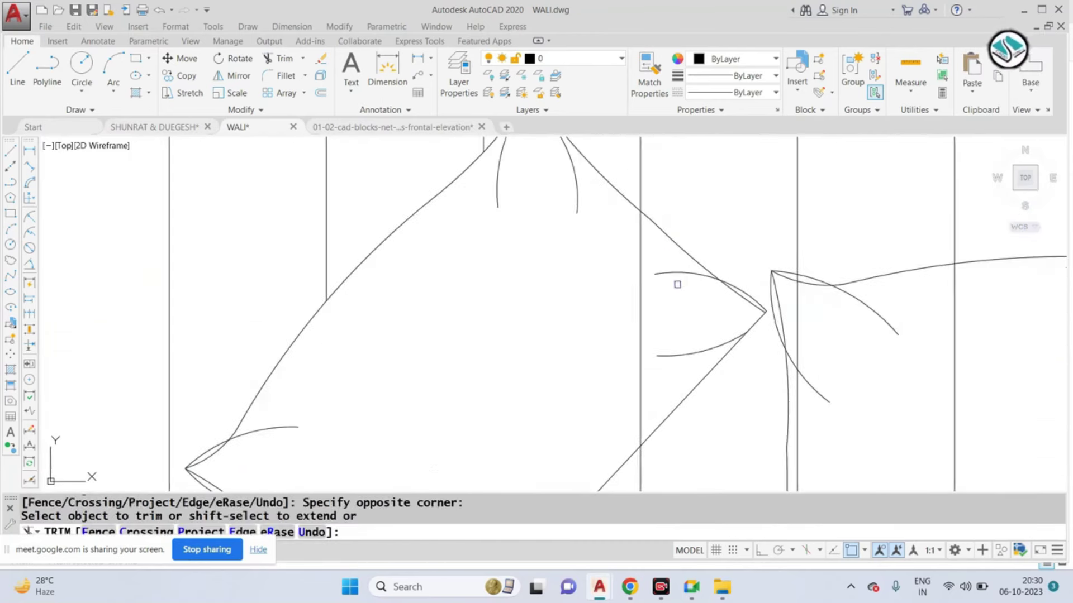
{"action": "scroll", "coordinate": [642, 233], "scroll_direction": "down", "scroll_amount": 2}
{"action": "scroll", "coordinate": [612, 234], "scroll_direction": "down", "scroll_amount": 2}
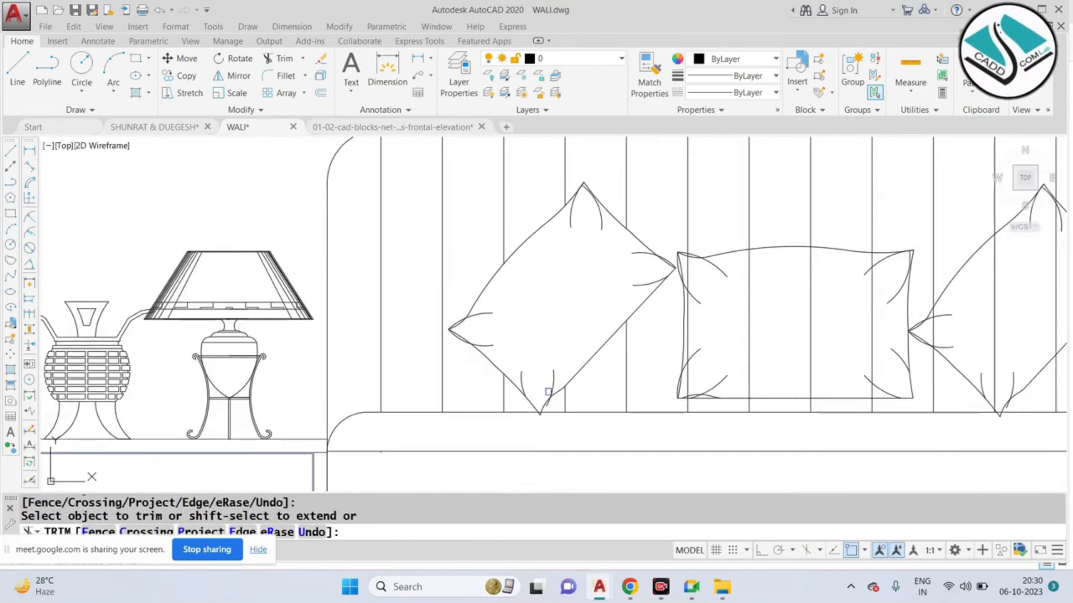
{"action": "scroll", "coordinate": [785, 296], "scroll_direction": "up", "scroll_amount": 4}
Step: Trim stripe lines at the pillow corner and those poking above the pillow
{"action": "left_click", "coordinate": [869, 256]}
{"action": "left_click", "coordinate": [706, 316]}
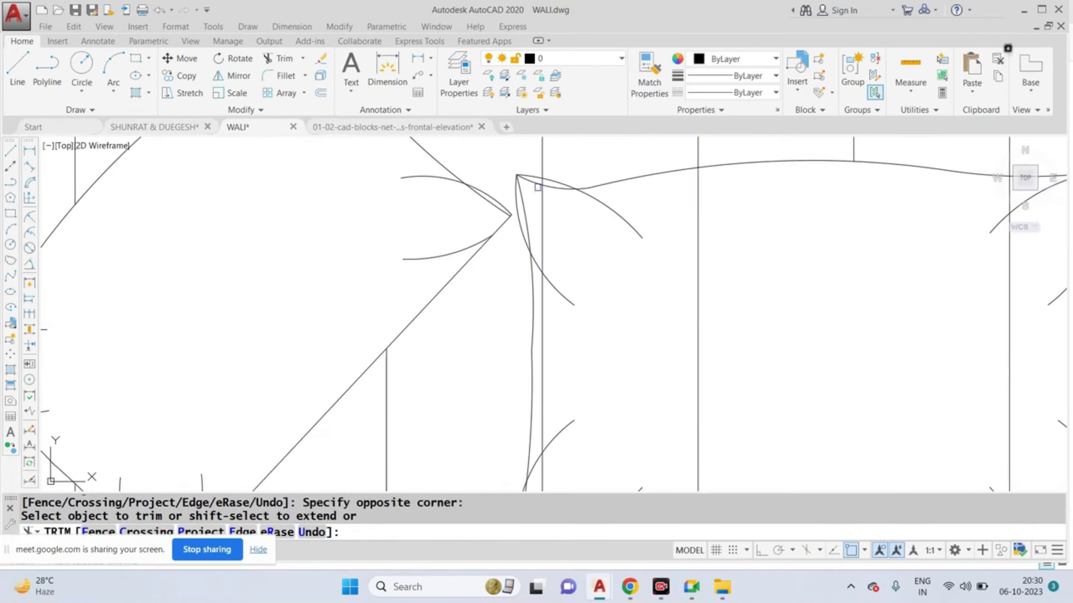
{"action": "scroll", "coordinate": [538, 178], "scroll_direction": "up", "scroll_amount": 3}
{"action": "left_click", "coordinate": [549, 189]}
{"action": "scroll", "coordinate": [563, 172], "scroll_direction": "down", "scroll_amount": 3}
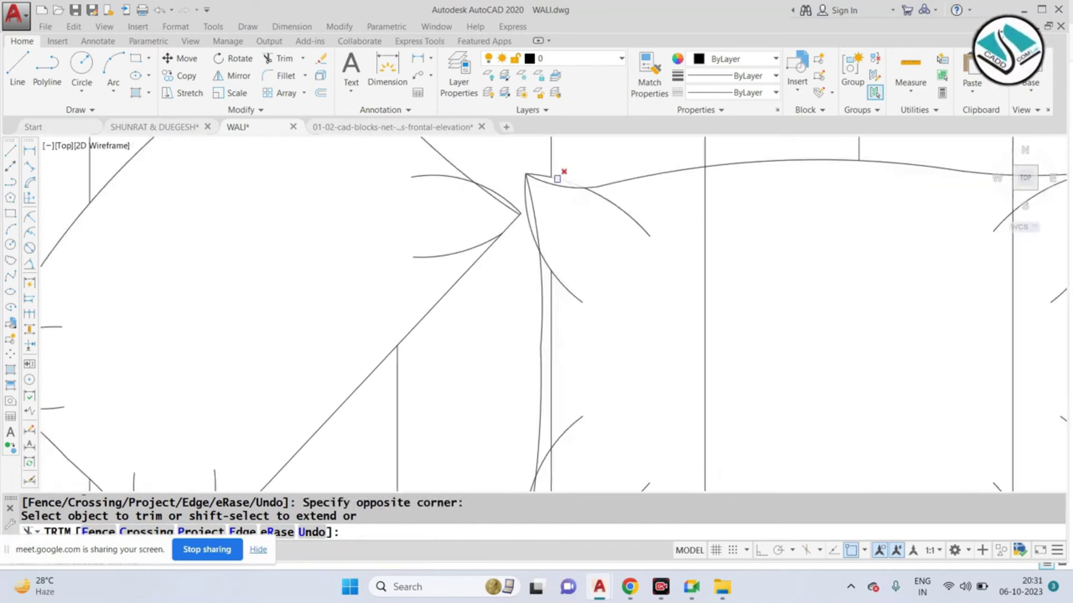
{"action": "scroll", "coordinate": [60, 241], "scroll_direction": "down", "scroll_amount": 2}
{"action": "left_click", "coordinate": [524, 245]}
{"action": "left_click", "coordinate": [521, 270]}
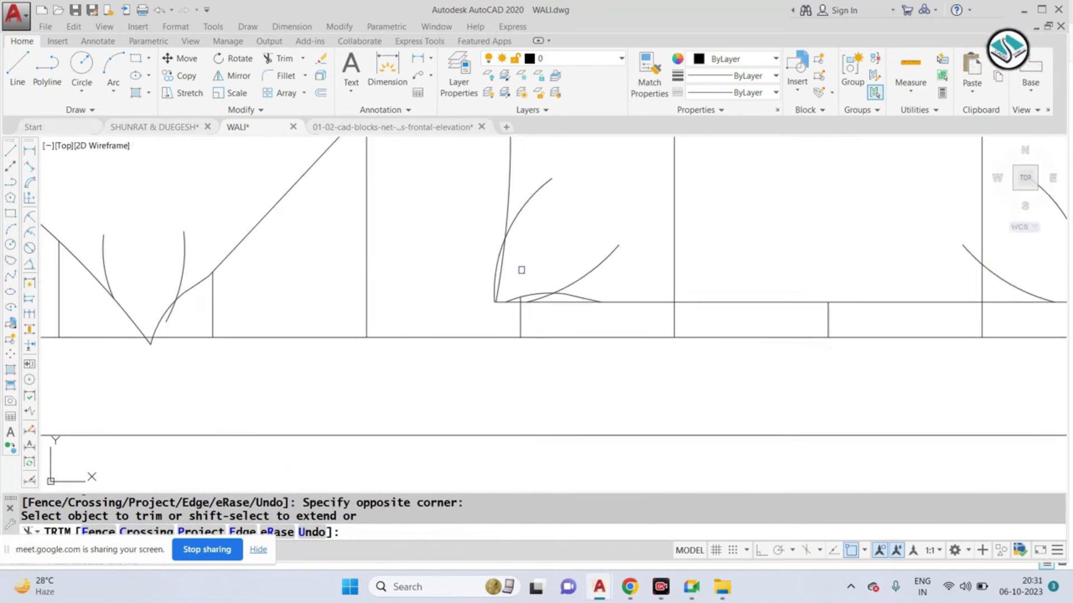
{"action": "scroll", "coordinate": [520, 304], "scroll_direction": "up", "scroll_amount": 2}
{"action": "scroll", "coordinate": [614, 285], "scroll_direction": "down", "scroll_amount": 1}
{"action": "scroll", "coordinate": [665, 277], "scroll_direction": "down", "scroll_amount": 1}
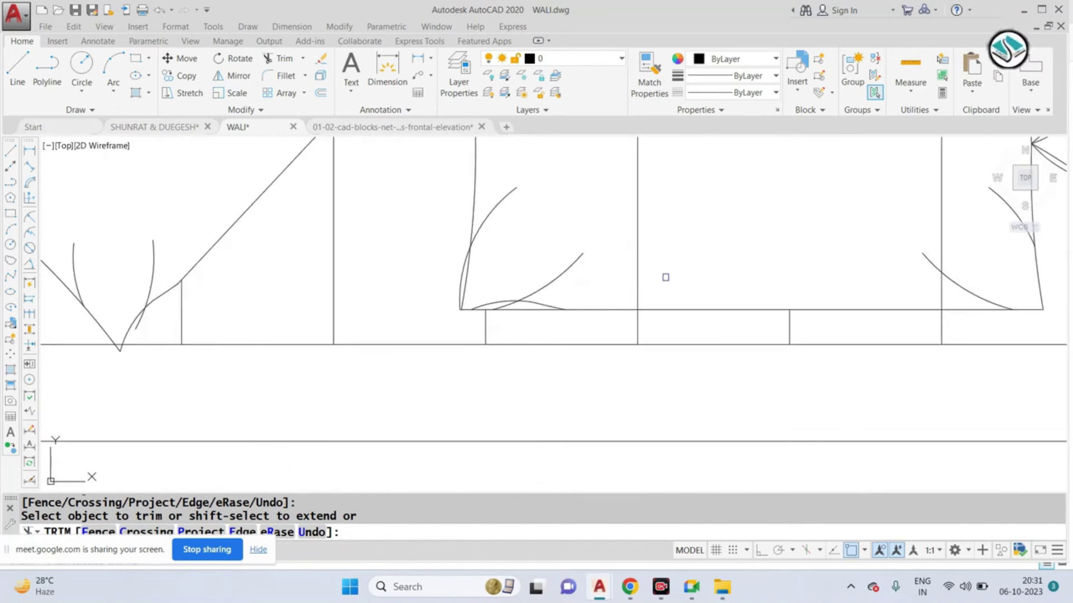
{"action": "scroll", "coordinate": [694, 210], "scroll_direction": "down", "scroll_amount": 3}
{"action": "scroll", "coordinate": [695, 210], "scroll_direction": "up", "scroll_amount": 6}
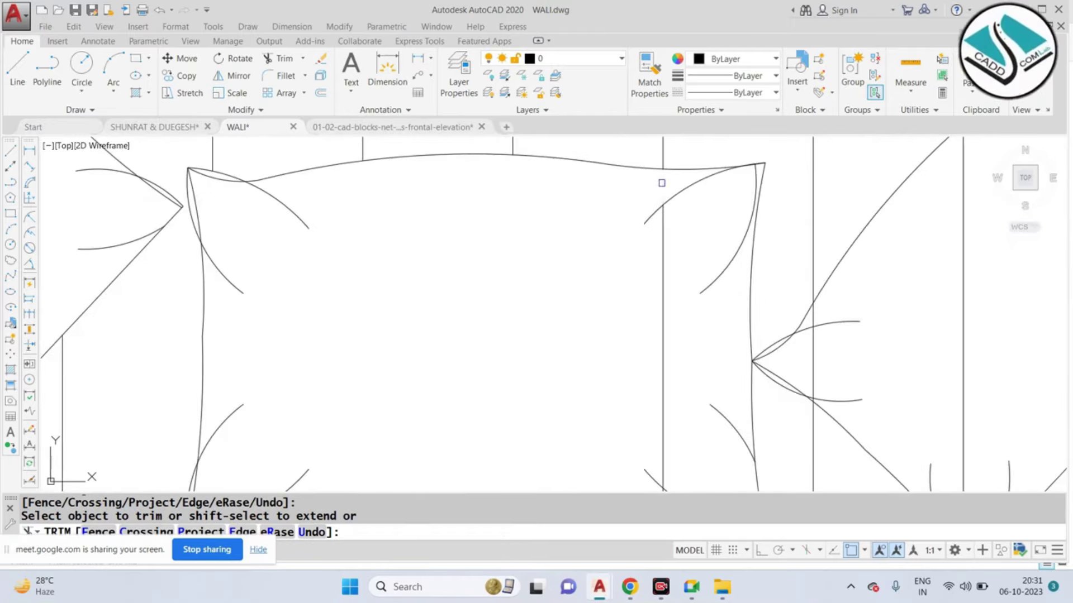
{"action": "scroll", "coordinate": [636, 230], "scroll_direction": "down", "scroll_amount": 3}
{"action": "scroll", "coordinate": [658, 402], "scroll_direction": "up", "scroll_amount": 5}
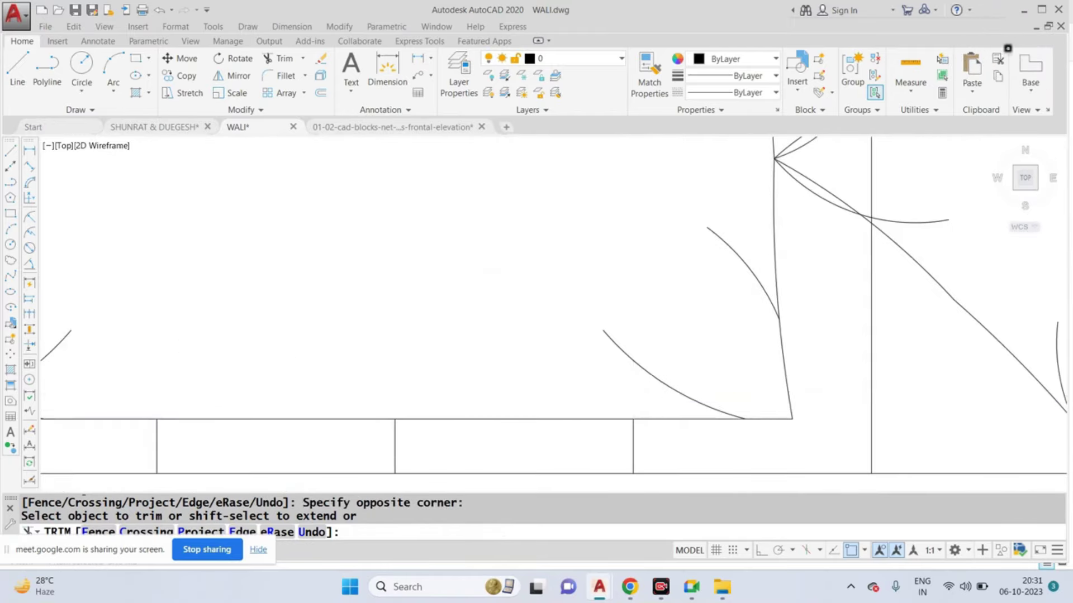
{"action": "scroll", "coordinate": [769, 215], "scroll_direction": "down", "scroll_amount": 4}
{"action": "scroll", "coordinate": [726, 246], "scroll_direction": "up", "scroll_amount": 2}
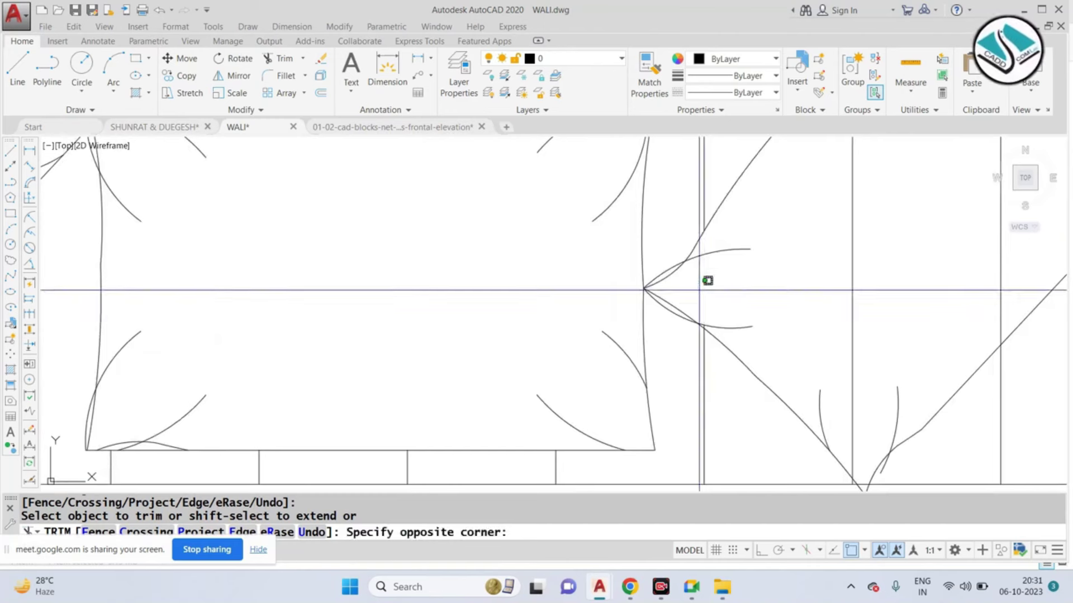
Step: Trim the stripe lines crossing the right pillow's side and top edge, then end trimming
{"action": "left_click", "coordinate": [705, 302]}
{"action": "scroll", "coordinate": [699, 330], "scroll_direction": "up", "scroll_amount": 4}
{"action": "left_click", "coordinate": [735, 240]}
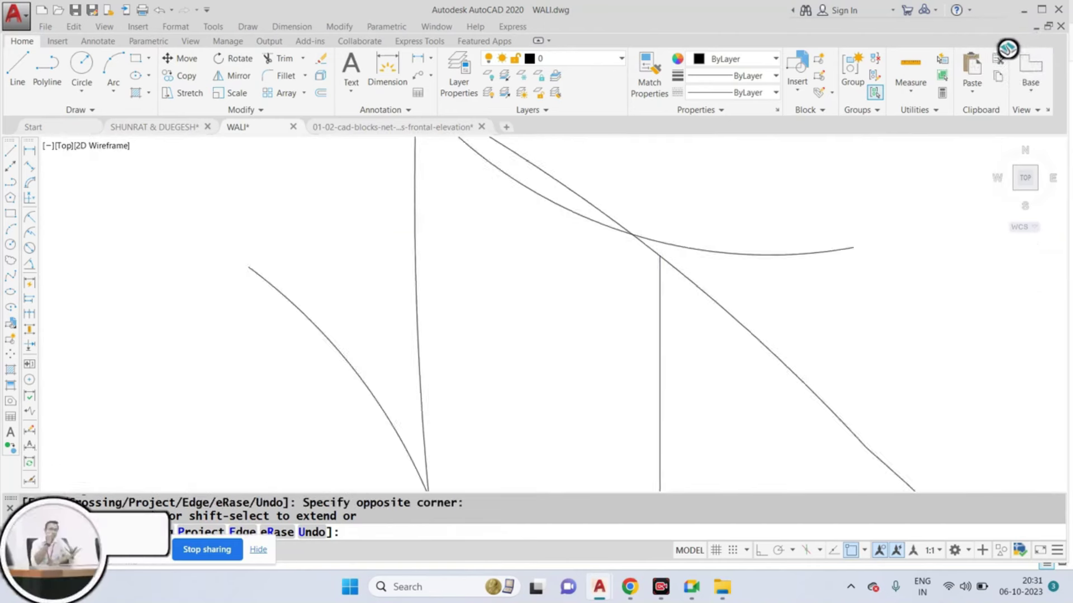
{"action": "scroll", "coordinate": [757, 342], "scroll_direction": "down", "scroll_amount": 3}
{"action": "scroll", "coordinate": [756, 343], "scroll_direction": "up", "scroll_amount": 2}
{"action": "scroll", "coordinate": [788, 263], "scroll_direction": "down", "scroll_amount": 3}
{"action": "scroll", "coordinate": [763, 200], "scroll_direction": "up", "scroll_amount": 4}
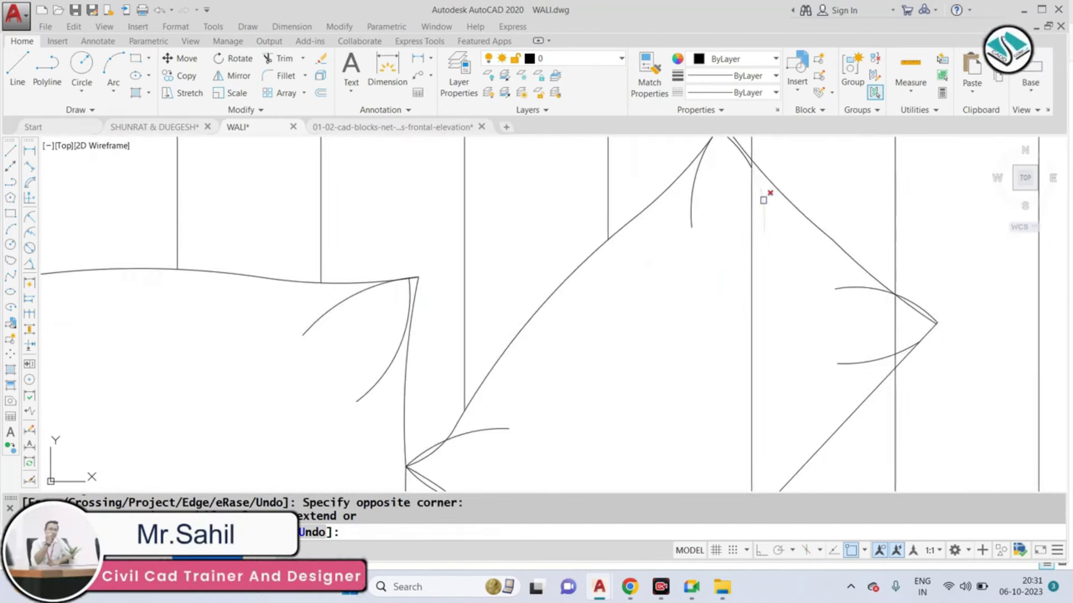
{"action": "scroll", "coordinate": [755, 167], "scroll_direction": "up", "scroll_amount": 4}
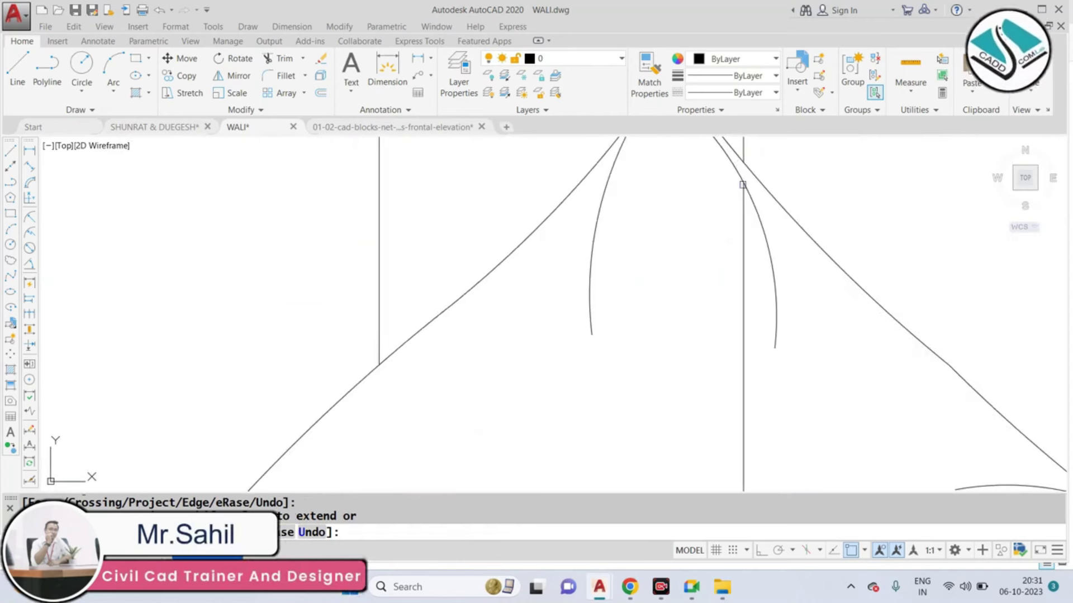
{"action": "left_click", "coordinate": [687, 378]}
{"action": "left_click", "coordinate": [732, 313]}
{"action": "scroll", "coordinate": [783, 346], "scroll_direction": "down", "scroll_amount": 4}
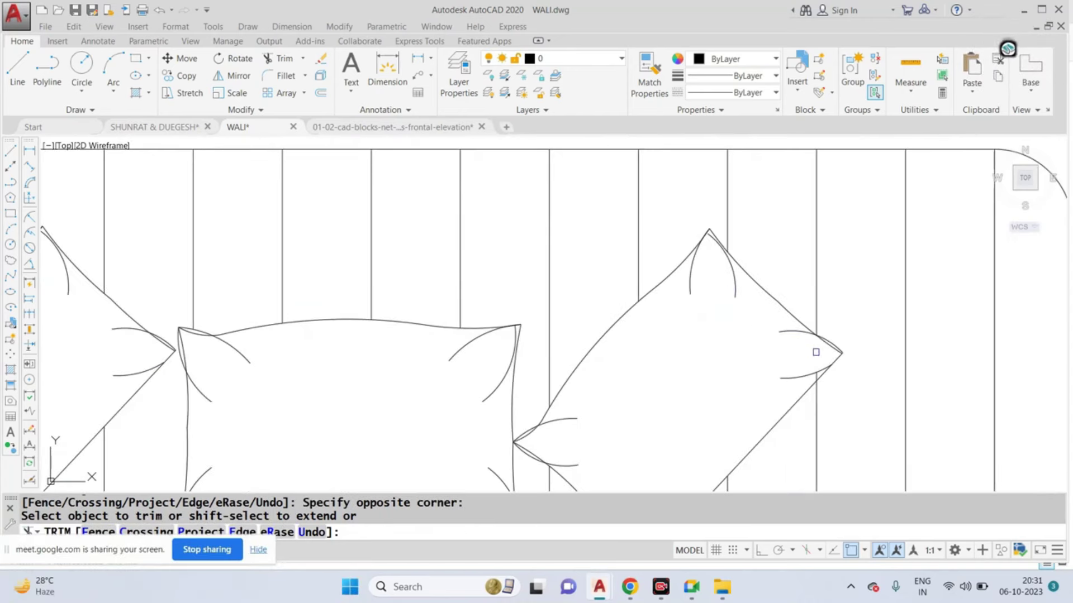
{"action": "scroll", "coordinate": [727, 350], "scroll_direction": "down", "scroll_amount": 5}
{"action": "scroll", "coordinate": [611, 346], "scroll_direction": "down", "scroll_amount": 2}
{"action": "key", "text": "Escape"}
{"action": "scroll", "coordinate": [610, 346], "scroll_direction": "up", "scroll_amount": 2}
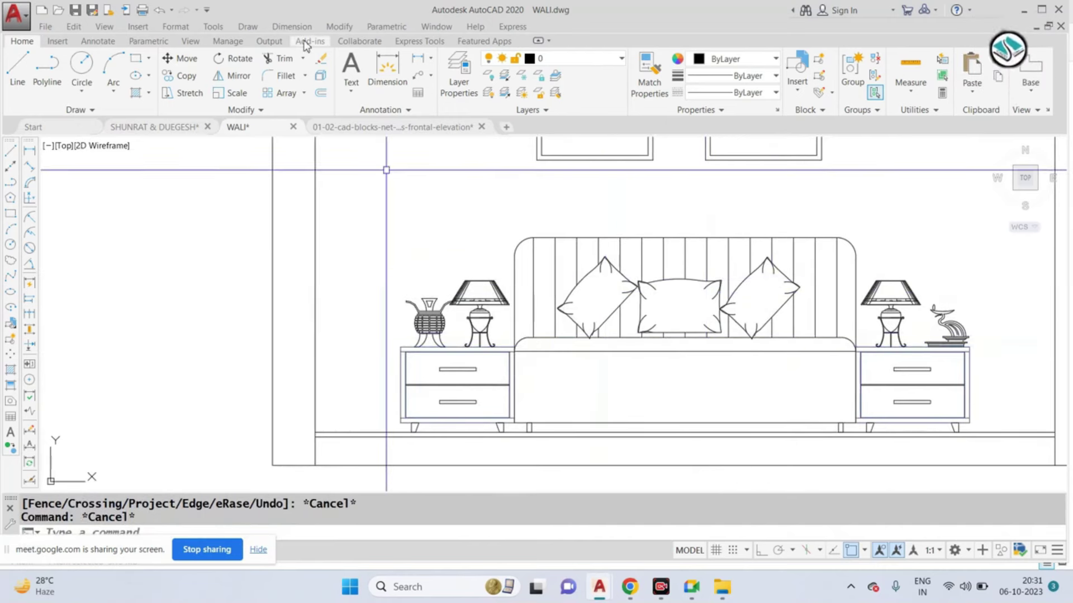
Step: Start a 6-unit offset, then abandon it
{"action": "key", "text": "Escape"}
{"action": "type", "text": "o"}
{"action": "key", "text": "Return"}
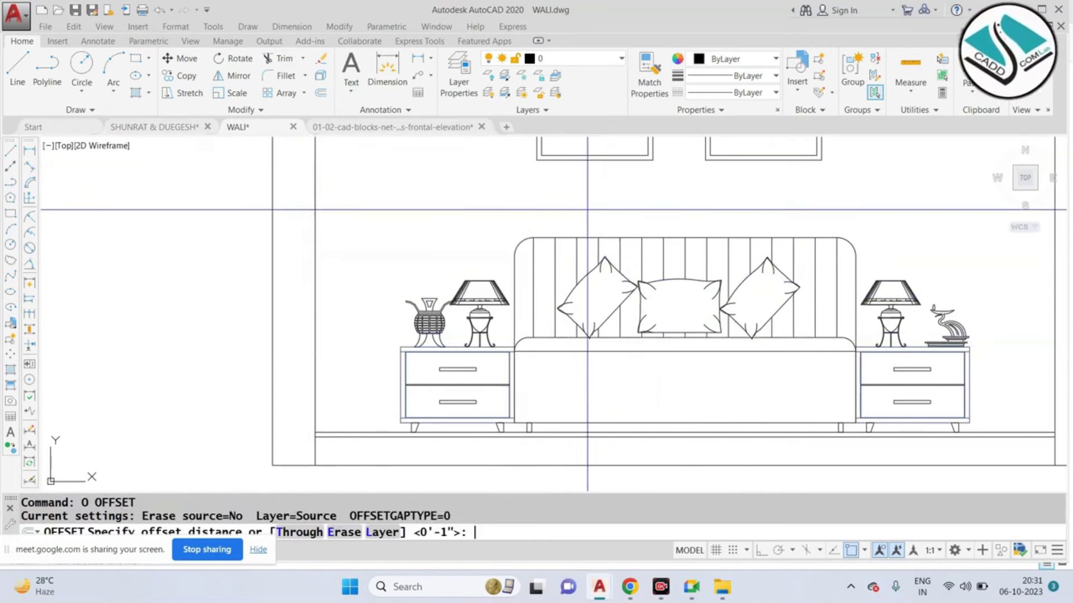
{"action": "type", "text": "6"}
{"action": "key", "text": "Return"}
{"action": "scroll", "coordinate": [707, 397], "scroll_direction": "up", "scroll_amount": 2}
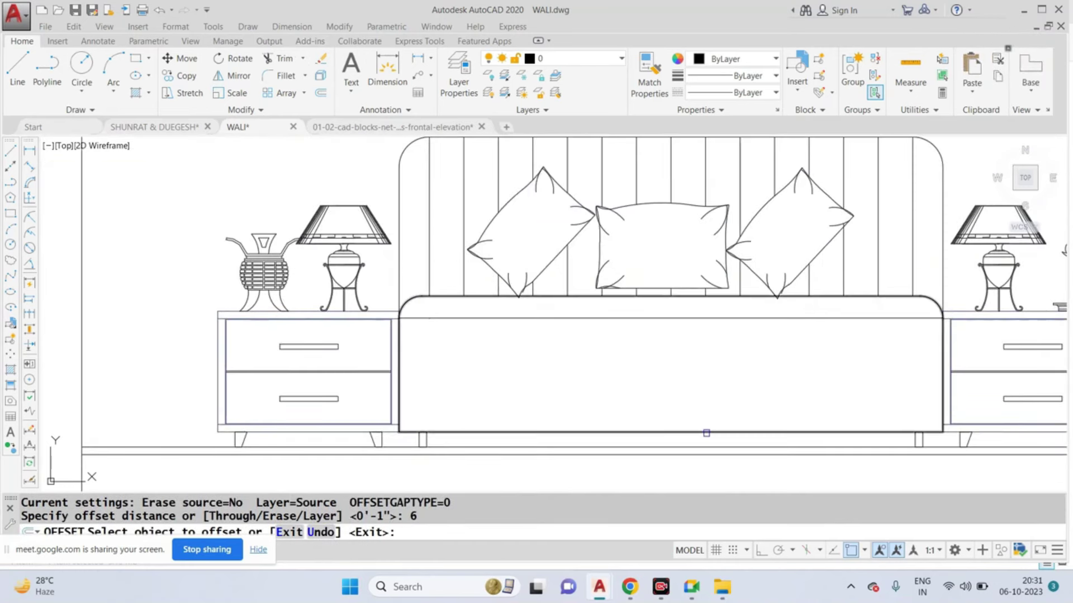
{"action": "key", "text": "Escape"}
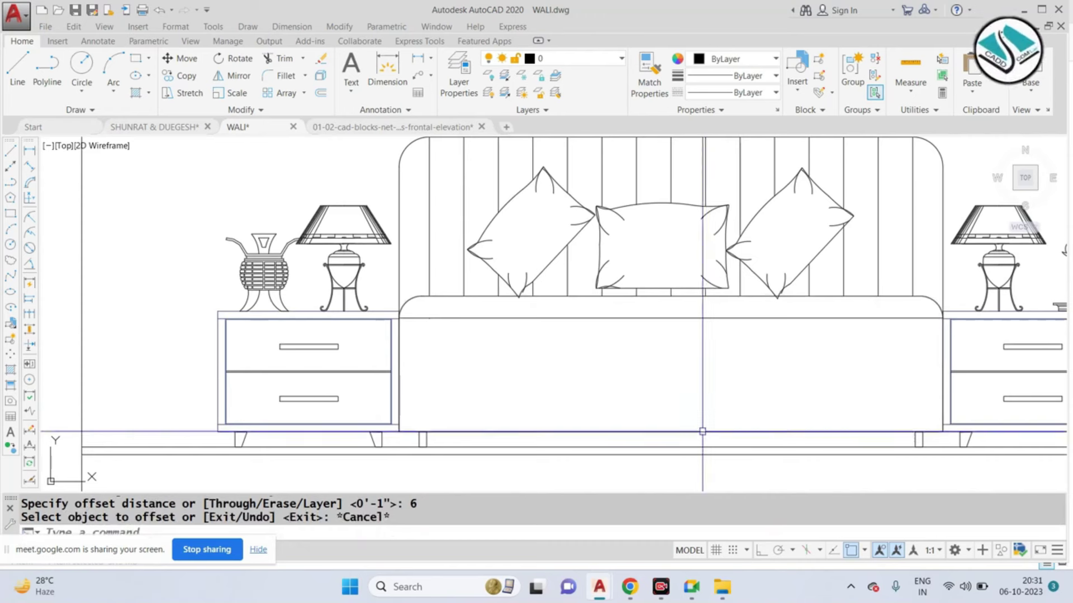
Step: Draw a 6-unit drawer line across the bed base with Ortho on, then extend it
{"action": "type", "text": "l"}
{"action": "key", "text": "Return"}
{"action": "left_click", "coordinate": [596, 432]}
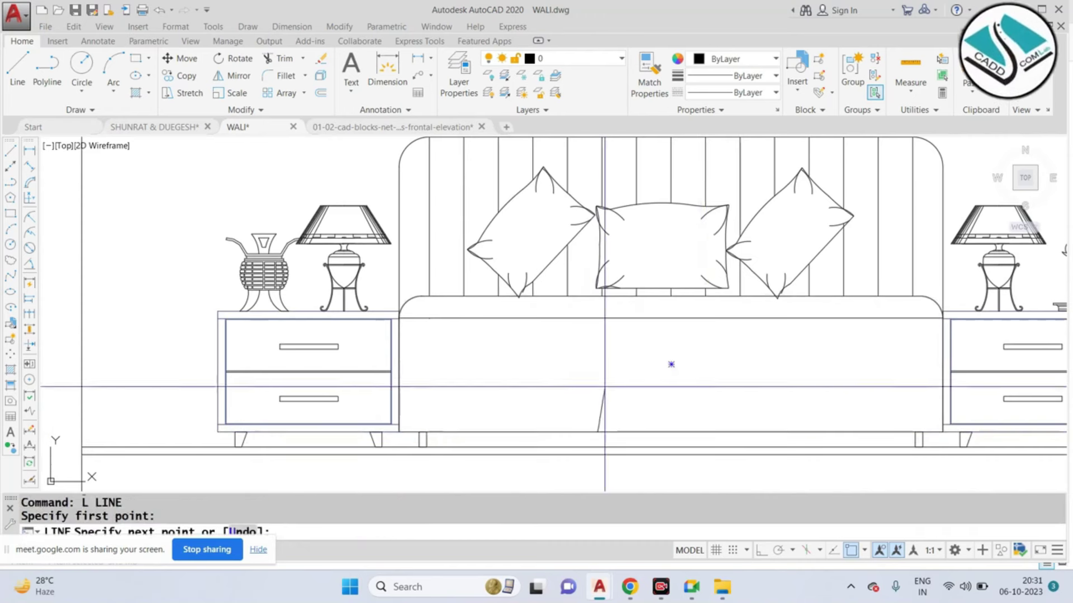
{"action": "left_click", "coordinate": [760, 550]}
{"action": "type", "text": "6"}
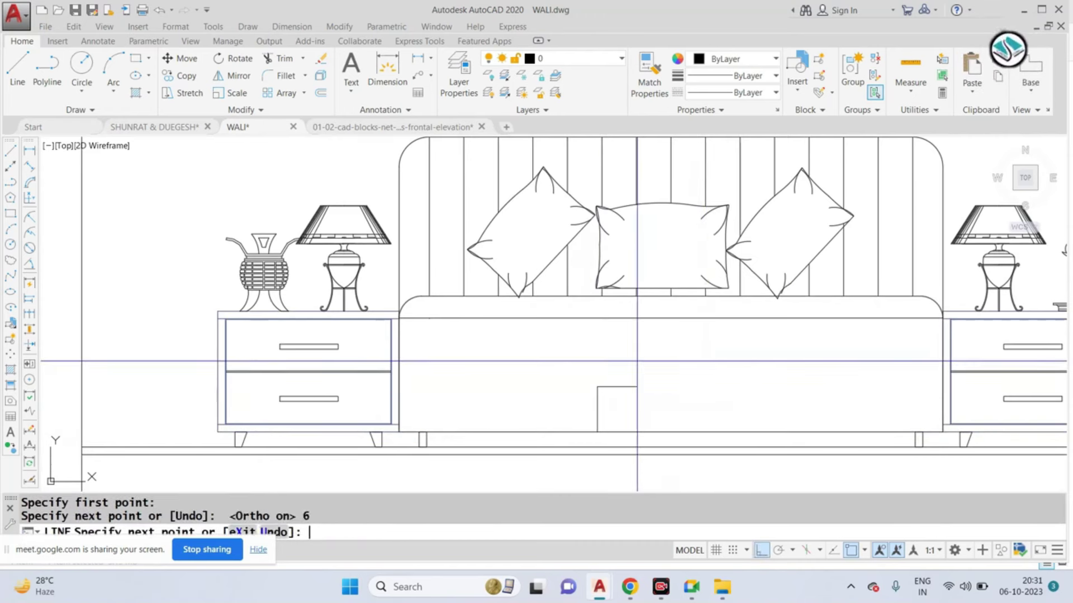
{"action": "left_click", "coordinate": [942, 387]}
{"action": "key", "text": "Escape"}
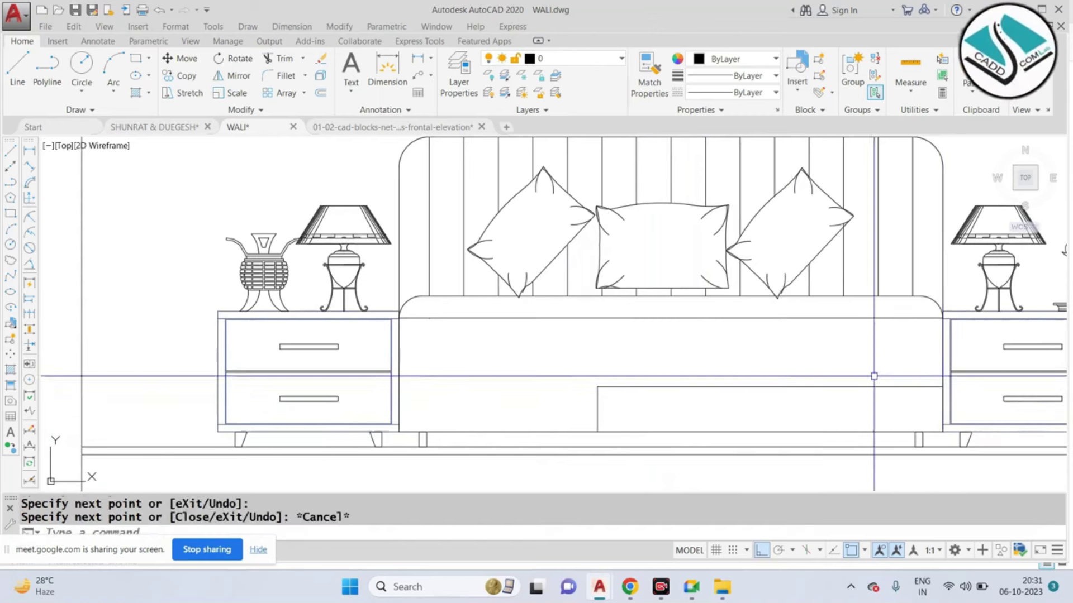
{"action": "type", "text": "EX"}
{"action": "key", "text": "Return"}
{"action": "key", "text": "Return"}
{"action": "left_click", "coordinate": [716, 363]}
{"action": "key", "text": "Escape"}
Step: Erase the short vertical divider line under the bed
{"action": "left_click", "coordinate": [597, 409]}
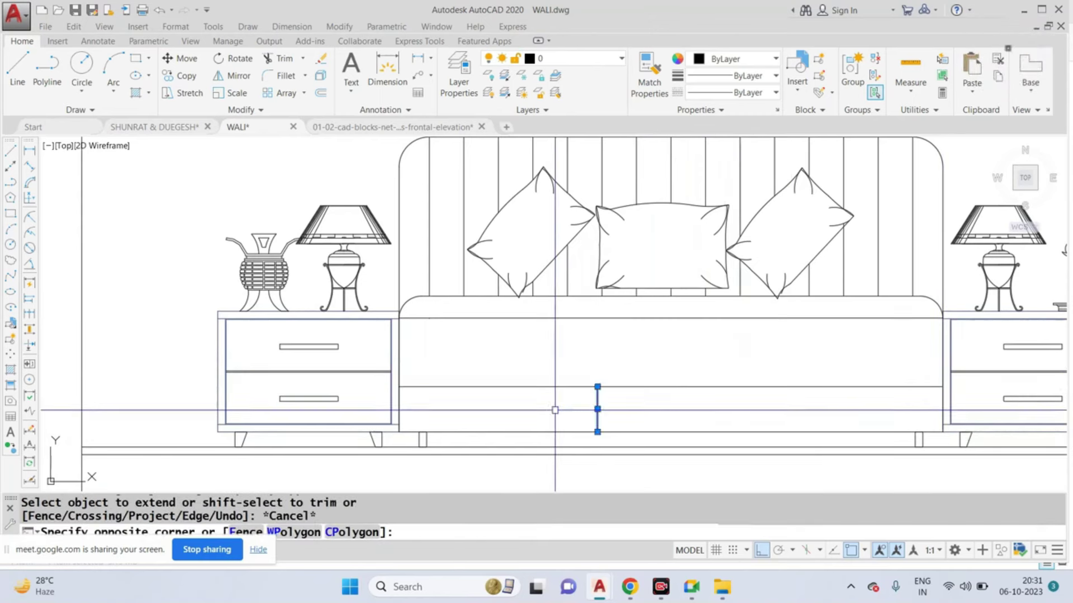
{"action": "key", "text": "e"}
{"action": "key", "text": "Return"}
{"action": "scroll", "coordinate": [807, 282], "scroll_direction": "down", "scroll_amount": 3}
{"action": "key", "text": "Escape"}
Step: Pan to the bedroom reference render, then bring up the BEDS FRONT ELEVATION folder
{"action": "middle_click_drag", "start_coordinate": [806, 283], "coordinate": [753, 330]}
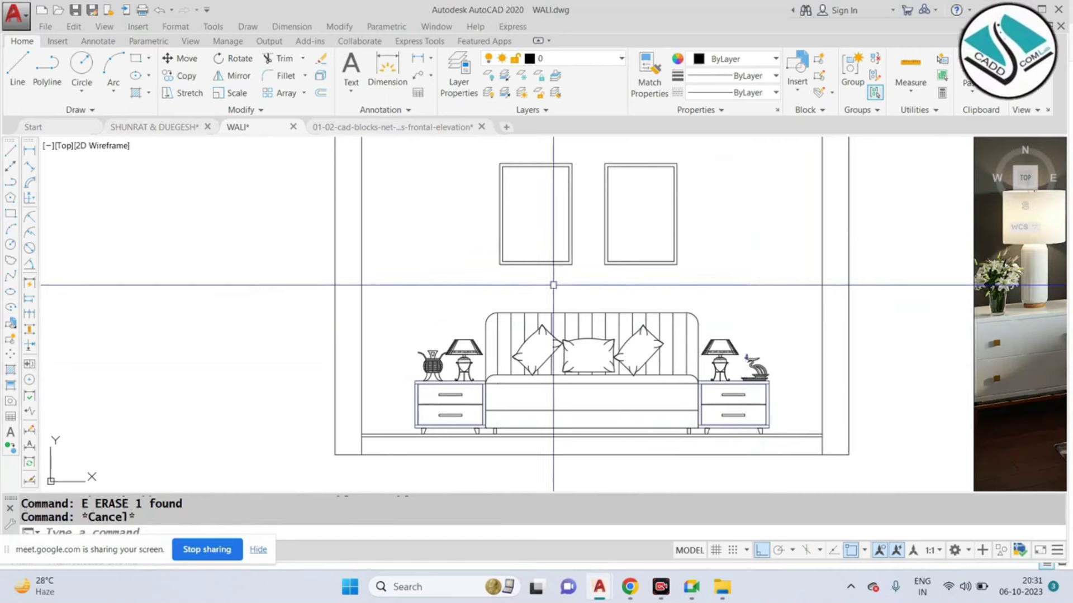
{"action": "scroll", "coordinate": [551, 285], "scroll_direction": "down", "scroll_amount": 3}
{"action": "scroll", "coordinate": [564, 335], "scroll_direction": "down", "scroll_amount": 1}
{"action": "middle_click_drag", "start_coordinate": [564, 335], "coordinate": [428, 340]}
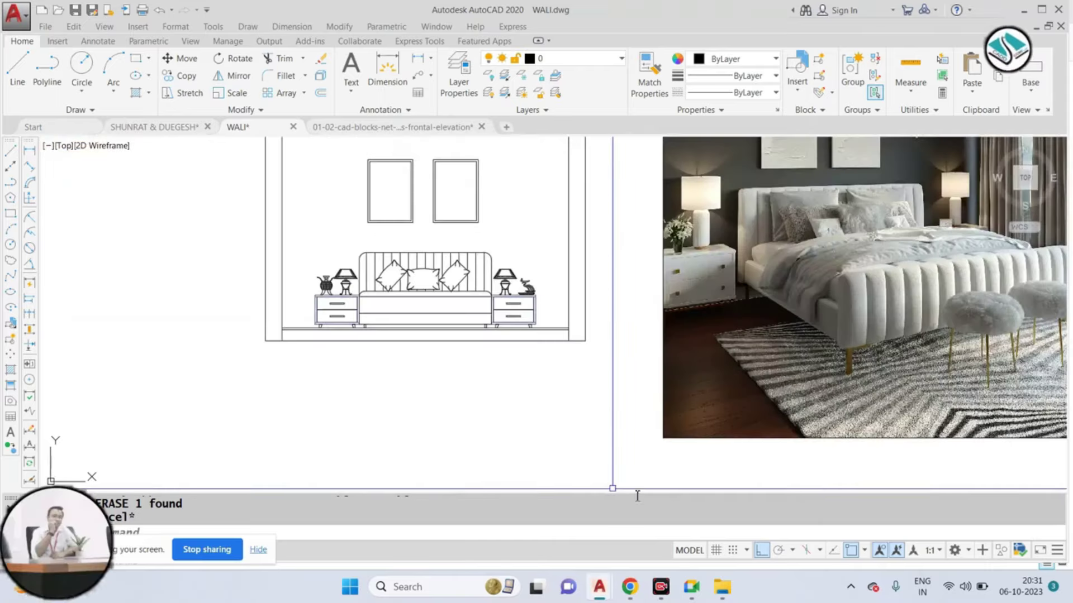
{"action": "left_click", "coordinate": [722, 586]}
Step: Go back to the Architecture blocks folder and scroll down to its DWG block files
{"action": "left_click", "coordinate": [15, 79]}
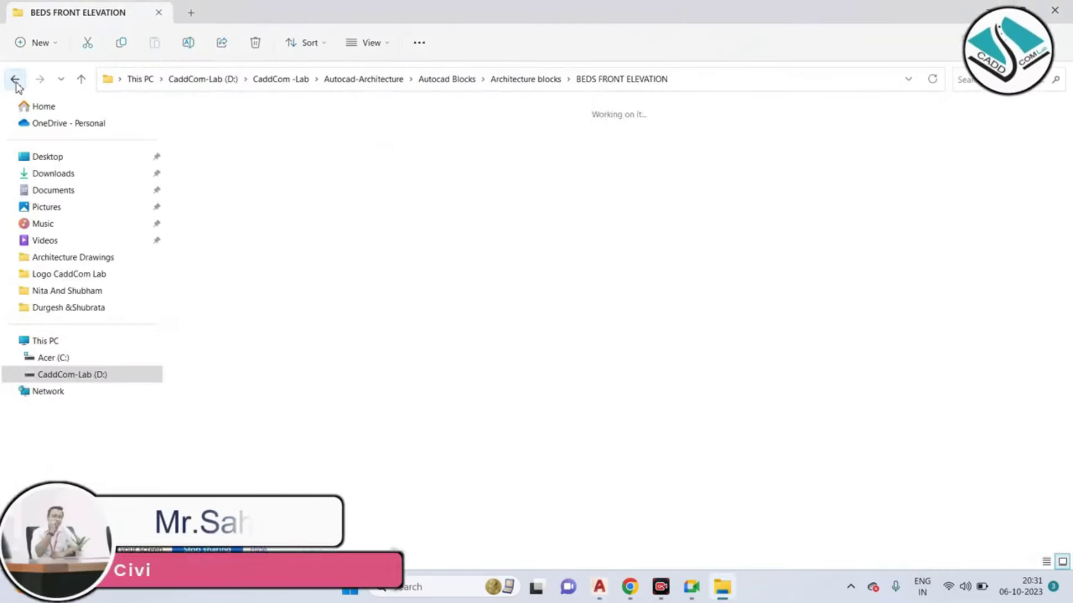
{"action": "scroll", "coordinate": [472, 225], "scroll_direction": "down", "scroll_amount": 3}
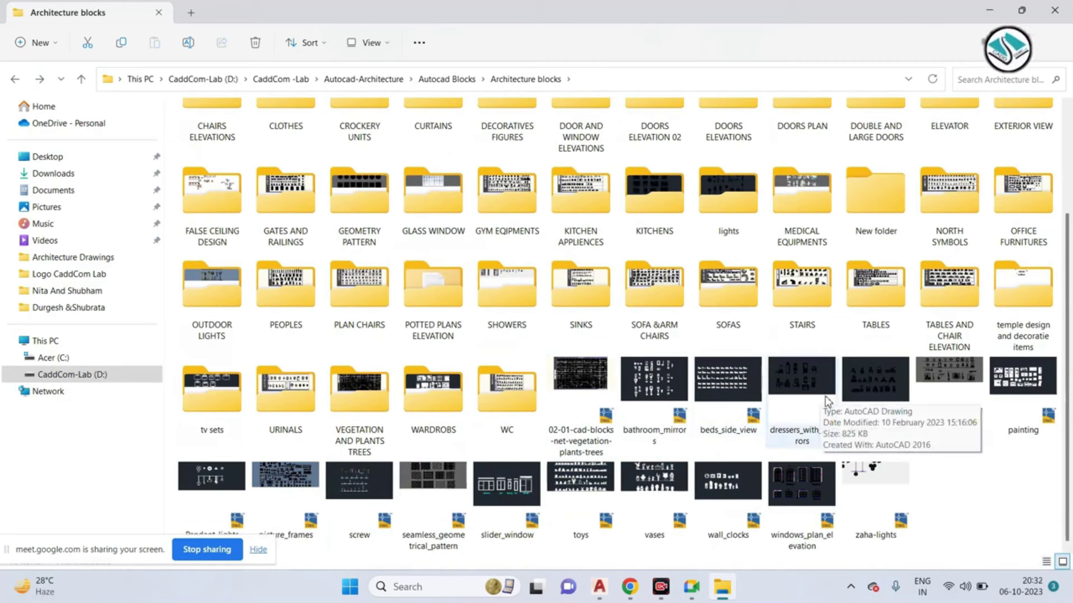
Step: Open zaha-lights.dwg, look over its pendant and floor lamps, then return to File Explorer
{"action": "double_click", "coordinate": [876, 492]}
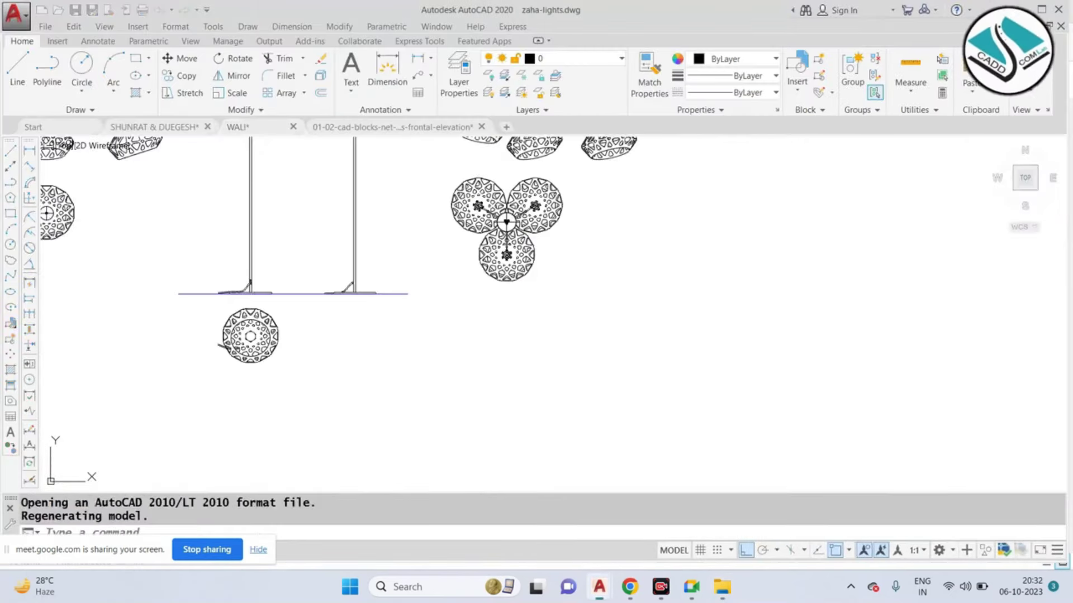
{"action": "scroll", "coordinate": [425, 246], "scroll_direction": "down", "scroll_amount": 2}
{"action": "scroll", "coordinate": [451, 247], "scroll_direction": "up", "scroll_amount": 4}
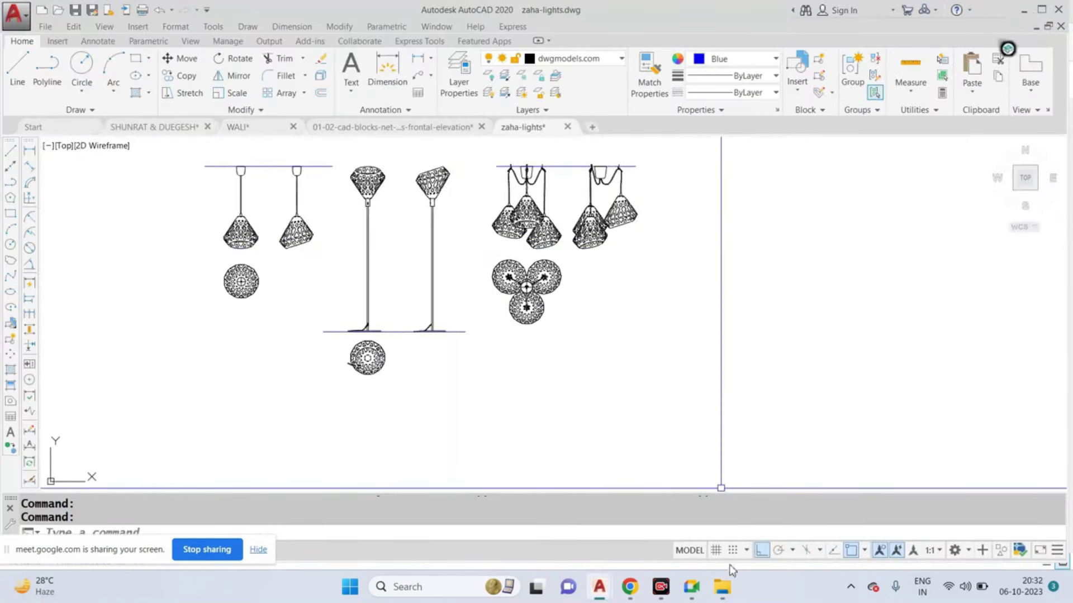
{"action": "key", "text": "alt+Tab"}
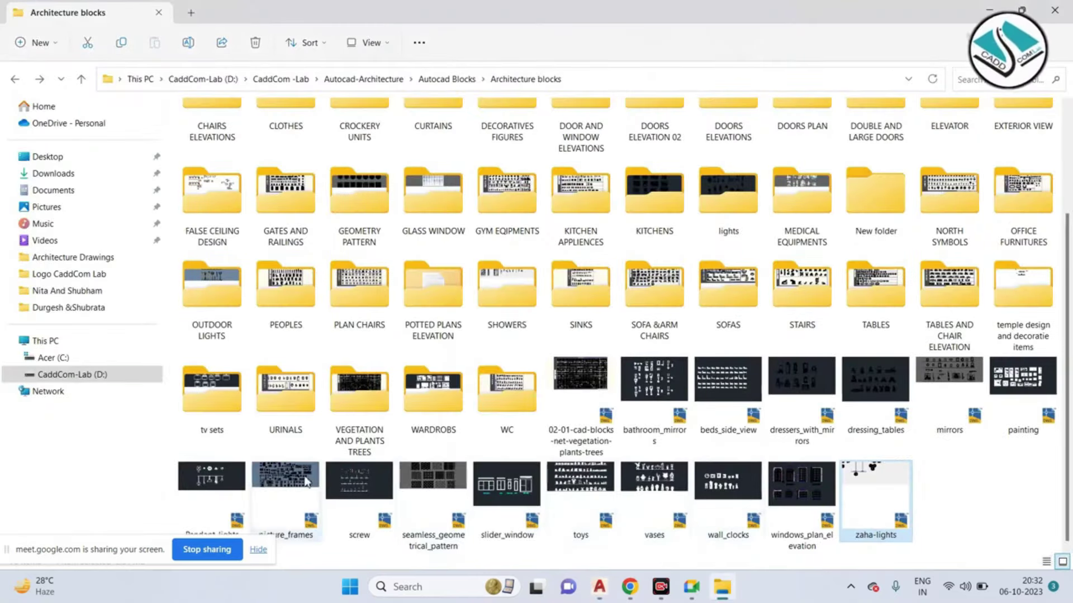
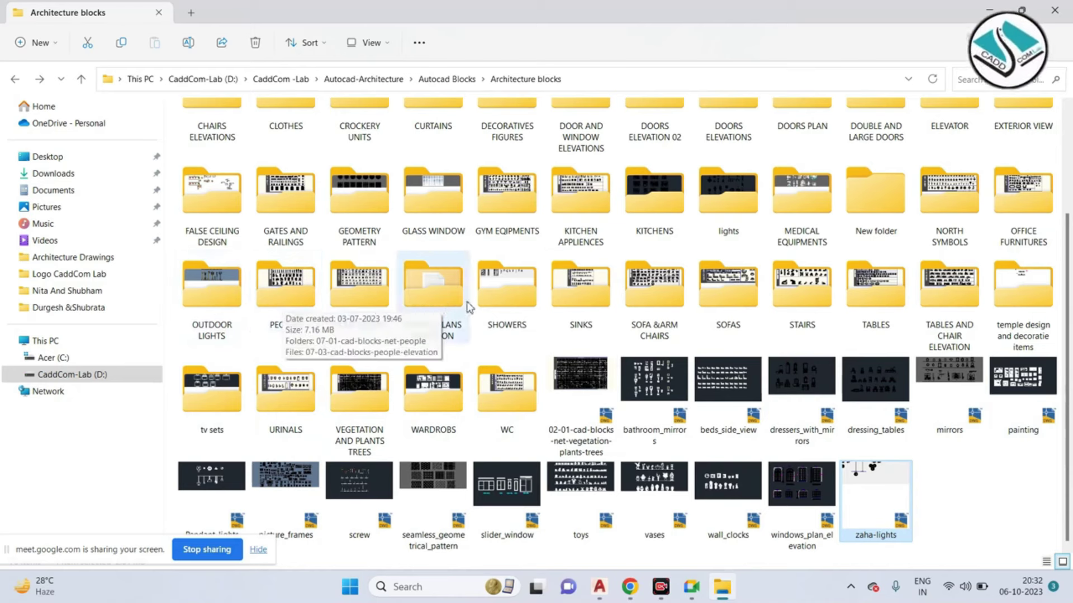
Step: Open the lights block folder and display its drawings as large icons
{"action": "left_click_drag", "start_coordinate": [1071, 349], "coordinate": [1072, 316]}
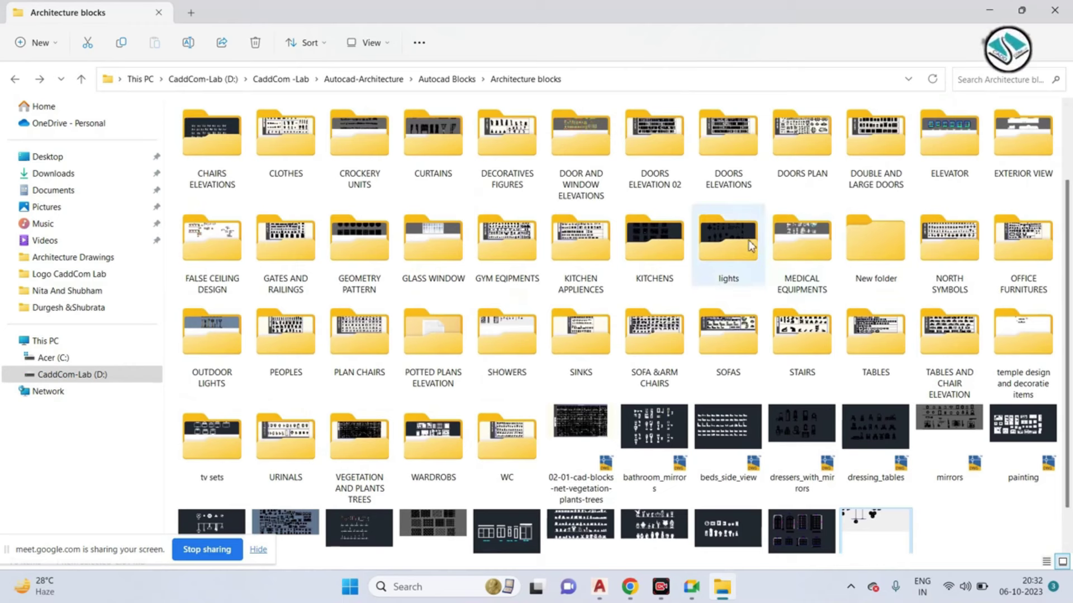
{"action": "double_click", "coordinate": [749, 242]}
{"action": "left_click", "coordinate": [387, 51]}
{"action": "left_click", "coordinate": [375, 95]}
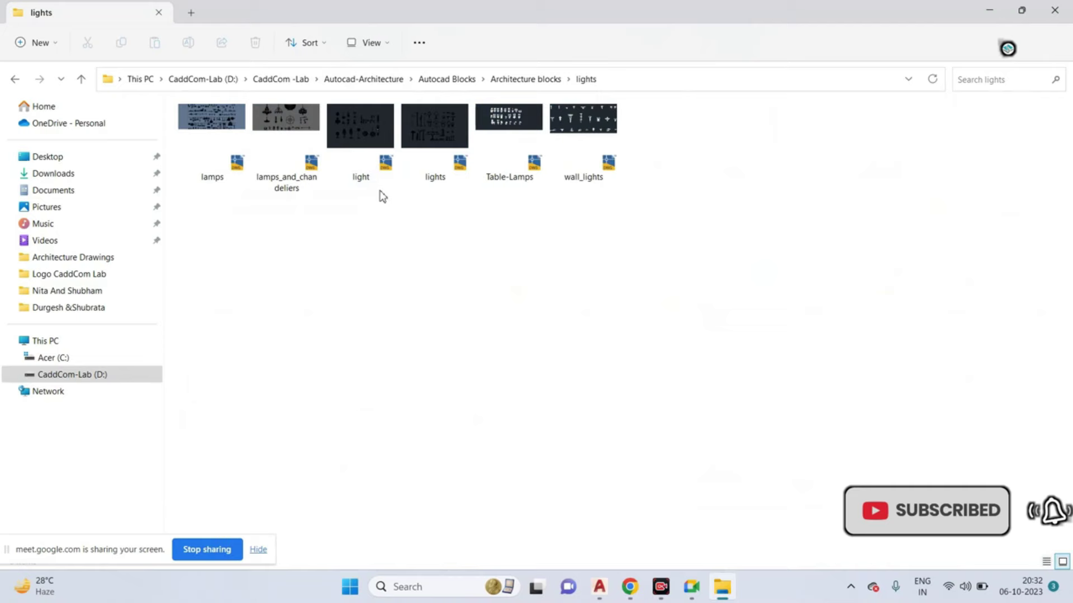
Step: Open lamps_and_chandeliers.dwg and close the zaha-lights drawing without saving
{"action": "double_click", "coordinate": [290, 125]}
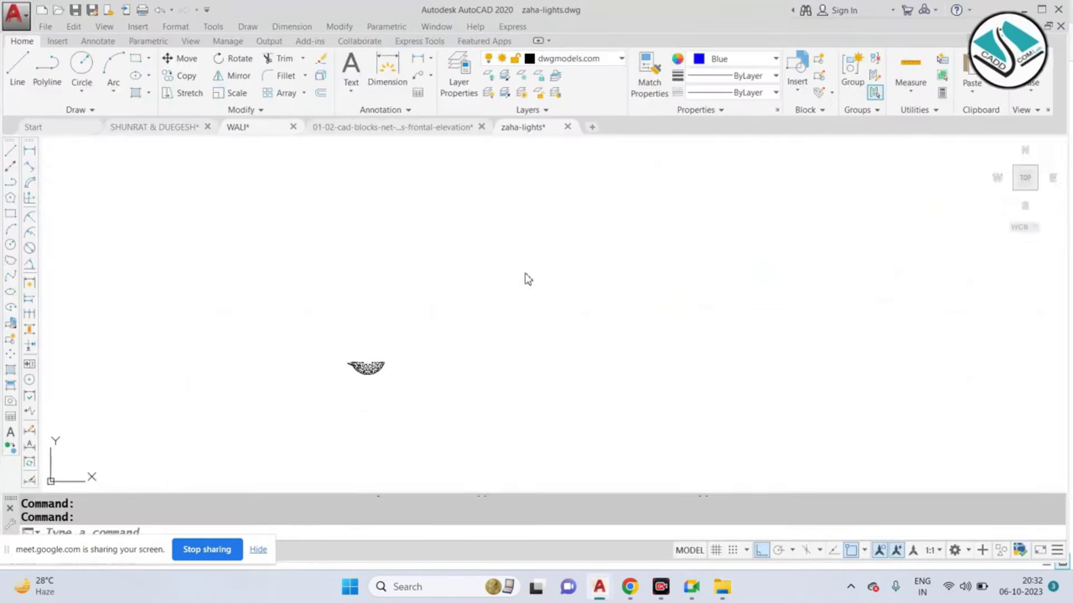
{"action": "scroll", "coordinate": [530, 251], "scroll_direction": "down", "scroll_amount": 1}
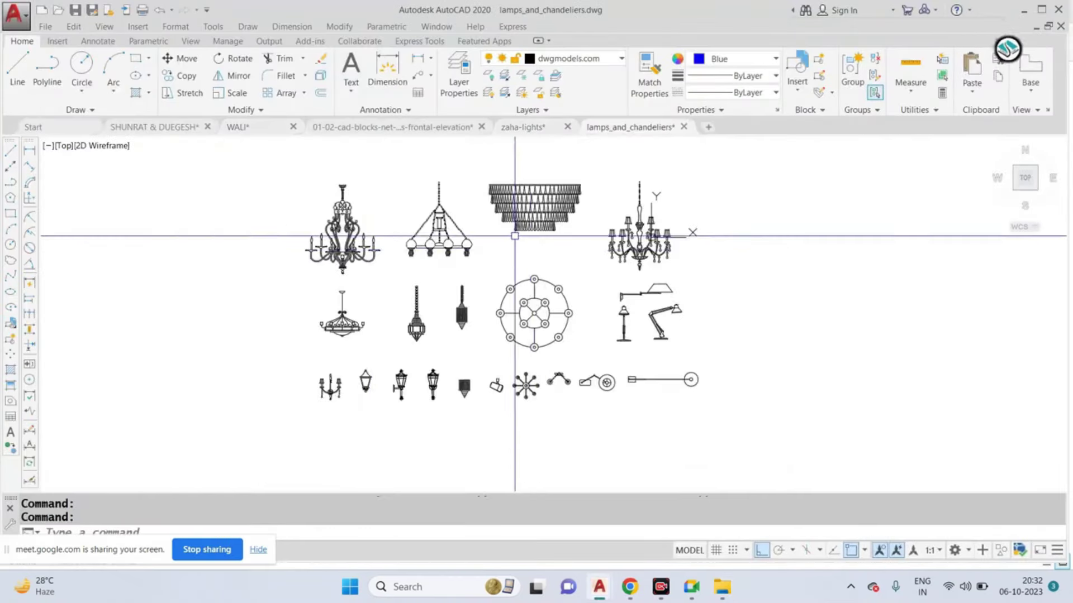
{"action": "key", "text": "ctrl+Tab"}
{"action": "scroll", "coordinate": [639, 160], "scroll_direction": "up", "scroll_amount": 4}
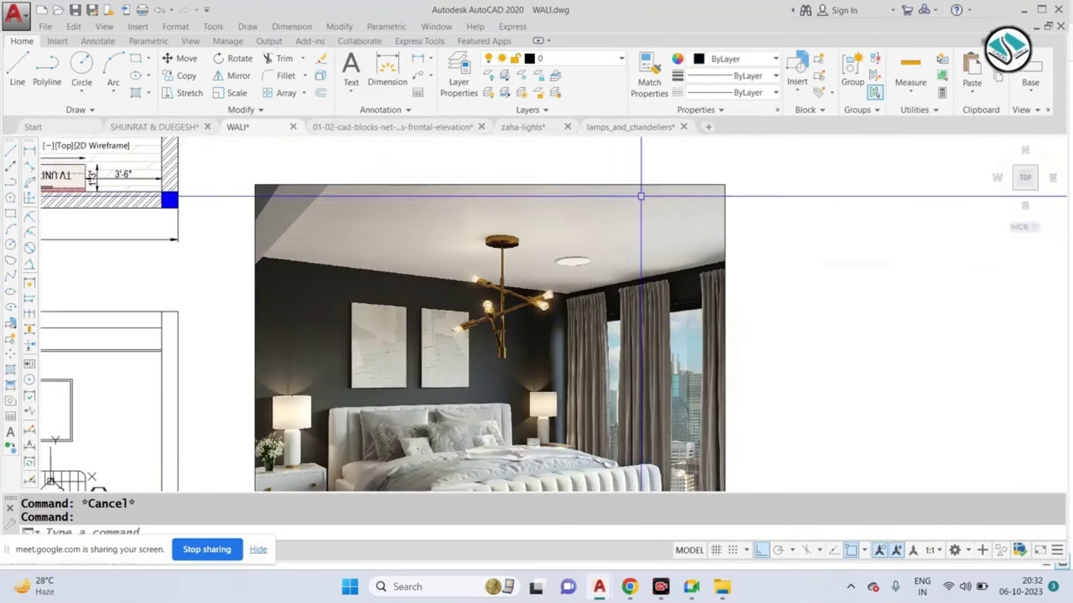
{"action": "scroll", "coordinate": [559, 223], "scroll_direction": "up", "scroll_amount": 2}
{"action": "scroll", "coordinate": [481, 167], "scroll_direction": "up", "scroll_amount": 2}
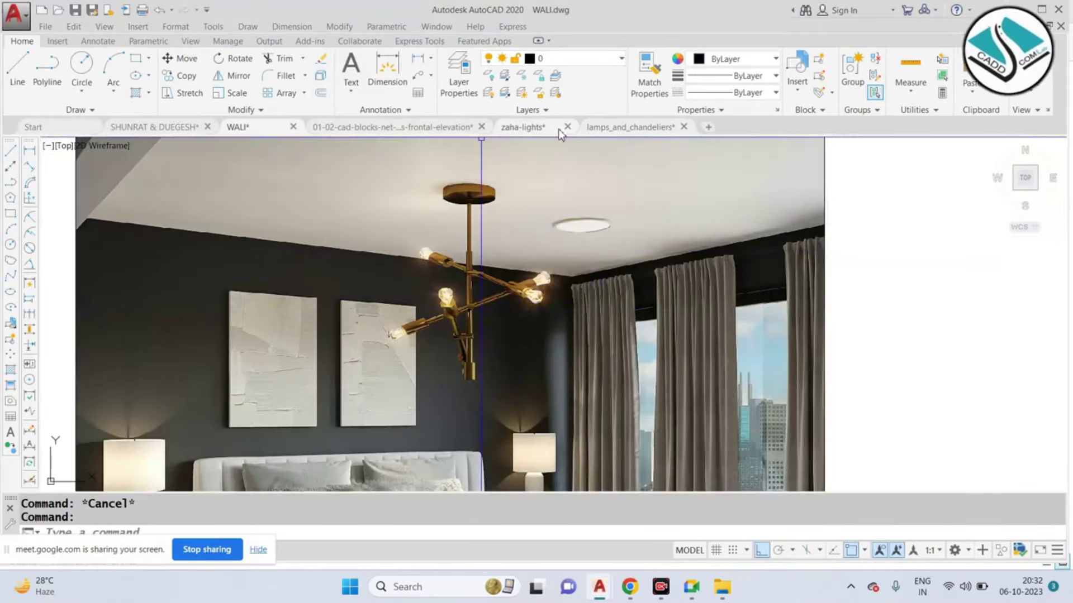
{"action": "left_click", "coordinate": [525, 128]}
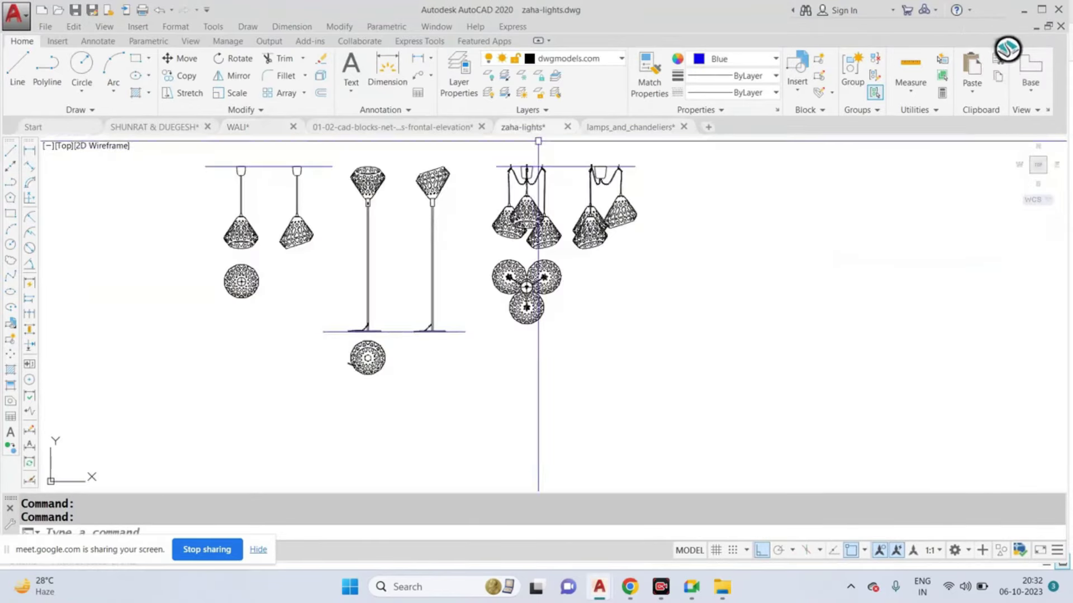
{"action": "left_click", "coordinate": [567, 128]}
{"action": "left_click", "coordinate": [580, 319]}
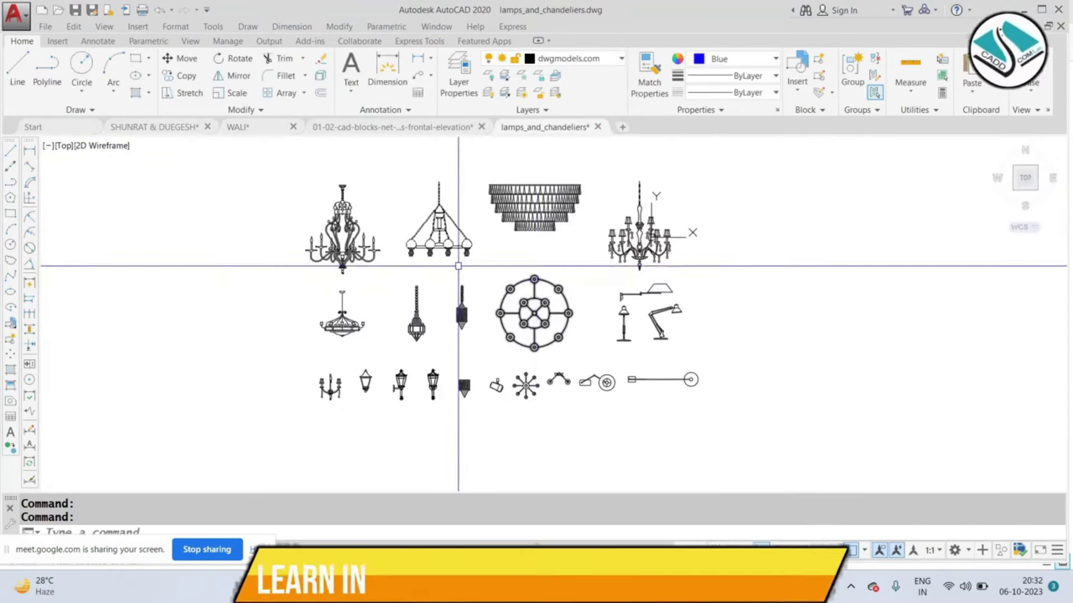
Step: Window-select the chandelier at left of the middle row and copy it
{"action": "scroll", "coordinate": [367, 233], "scroll_direction": "up", "scroll_amount": 3}
{"action": "middle_click_drag", "start_coordinate": [407, 349], "coordinate": [491, 232]}
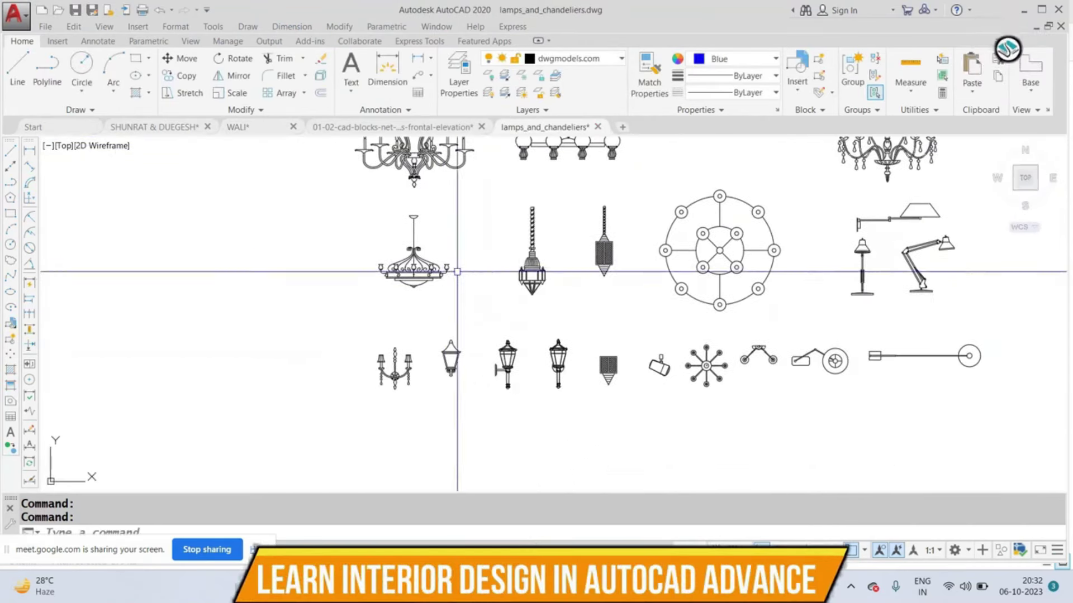
{"action": "scroll", "coordinate": [651, 411], "scroll_direction": "up", "scroll_amount": 2}
{"action": "scroll", "coordinate": [650, 375], "scroll_direction": "up", "scroll_amount": 2}
{"action": "scroll", "coordinate": [650, 375], "scroll_direction": "down", "scroll_amount": 5}
{"action": "scroll", "coordinate": [438, 311], "scroll_direction": "up", "scroll_amount": 5}
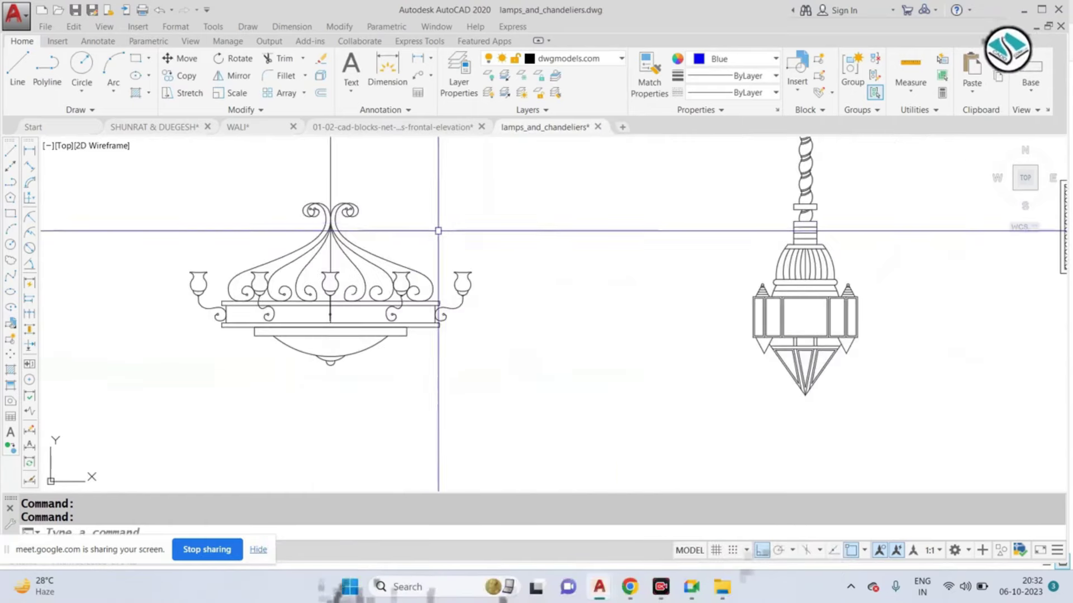
{"action": "left_click", "coordinate": [438, 311]}
{"action": "scroll", "coordinate": [483, 333], "scroll_direction": "down", "scroll_amount": 2}
{"action": "scroll", "coordinate": [484, 333], "scroll_direction": "down", "scroll_amount": 2}
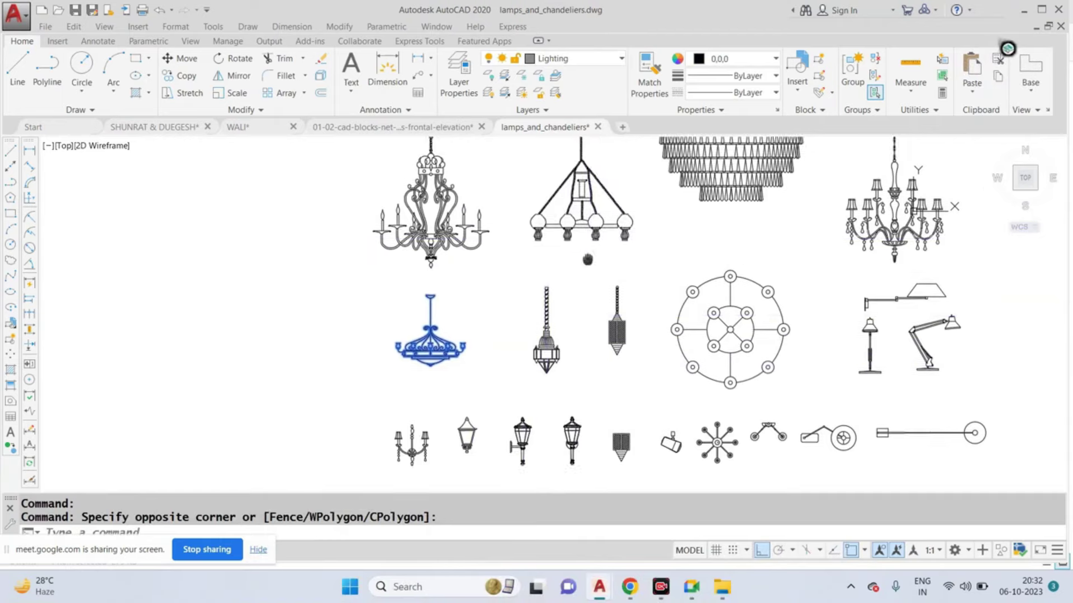
{"action": "scroll", "coordinate": [642, 146], "scroll_direction": "up", "scroll_amount": 4}
{"action": "scroll", "coordinate": [601, 231], "scroll_direction": "down", "scroll_amount": 1}
{"action": "scroll", "coordinate": [601, 231], "scroll_direction": "down", "scroll_amount": 2}
{"action": "key", "text": "Escape"}
{"action": "key", "text": "Escape"}
{"action": "key", "text": "Escape"}
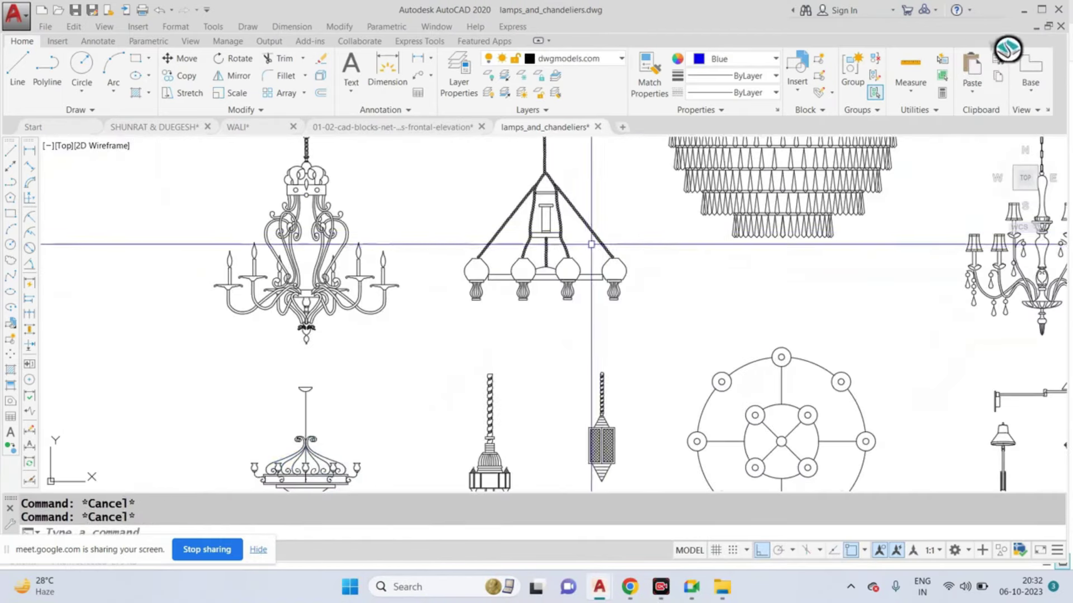
{"action": "scroll", "coordinate": [594, 234], "scroll_direction": "down", "scroll_amount": 4}
{"action": "scroll", "coordinate": [520, 326], "scroll_direction": "up", "scroll_amount": 4}
{"action": "left_click", "coordinate": [537, 240]}
{"action": "left_click", "coordinate": [339, 376]}
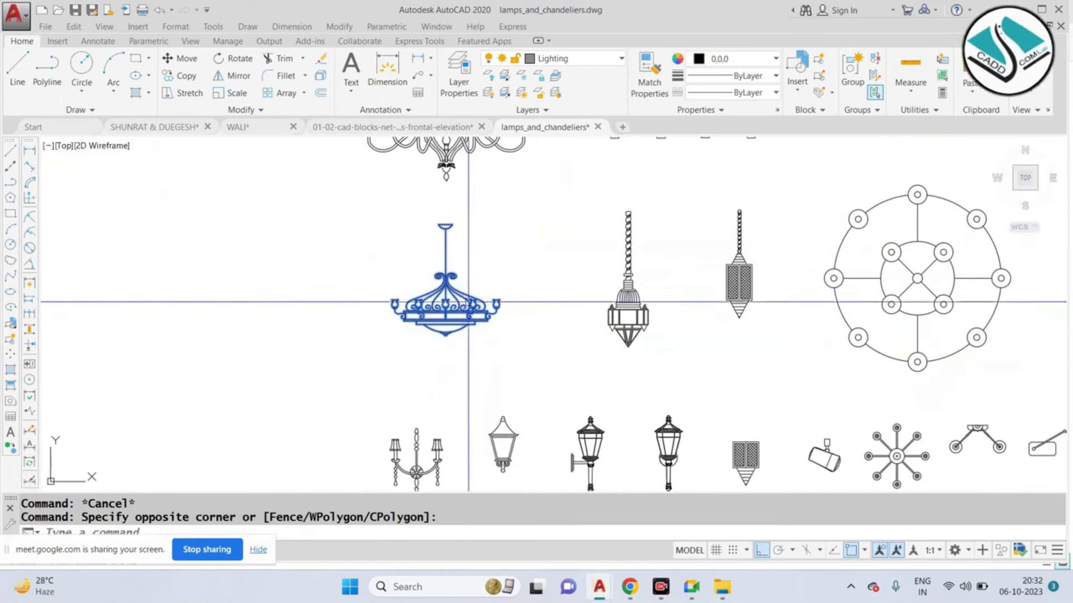
{"action": "key", "text": "ctrl+c"}
Step: Paste the chandelier into the WALI drawing beside the bedroom plan
{"action": "left_click", "coordinate": [237, 127]}
{"action": "key", "text": "ctrl+v"}
{"action": "scroll", "coordinate": [503, 335], "scroll_direction": "down", "scroll_amount": 3}
{"action": "scroll", "coordinate": [503, 335], "scroll_direction": "down", "scroll_amount": 2}
{"action": "scroll", "coordinate": [574, 337], "scroll_direction": "up", "scroll_amount": 1}
{"action": "left_click", "coordinate": [574, 337]}
Step: Scale the pasted chandelier down to a smaller size
{"action": "type", "text": "sc"}
{"action": "key", "text": "Return"}
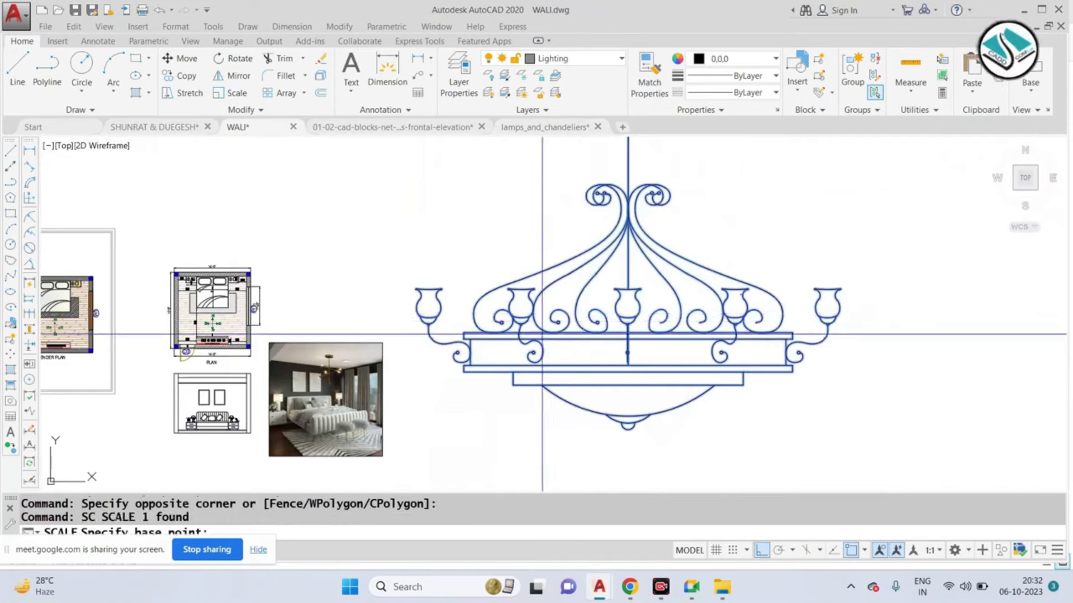
{"action": "left_click", "coordinate": [628, 336]}
{"action": "left_click", "coordinate": [544, 343]}
Step: Move the chandelier up above the frames in the elevation
{"action": "left_click", "coordinate": [615, 251]}
{"action": "left_click", "coordinate": [555, 306]}
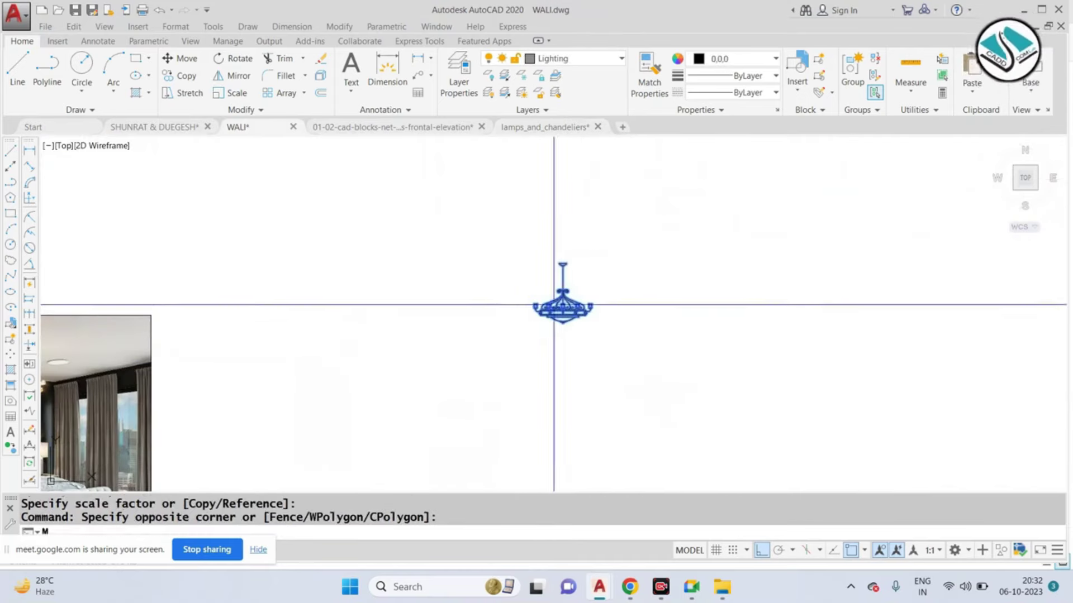
{"action": "type", "text": "m"}
{"action": "key", "text": "Return"}
{"action": "scroll", "coordinate": [586, 311], "scroll_direction": "up", "scroll_amount": 2}
{"action": "scroll", "coordinate": [615, 223], "scroll_direction": "down", "scroll_amount": 5}
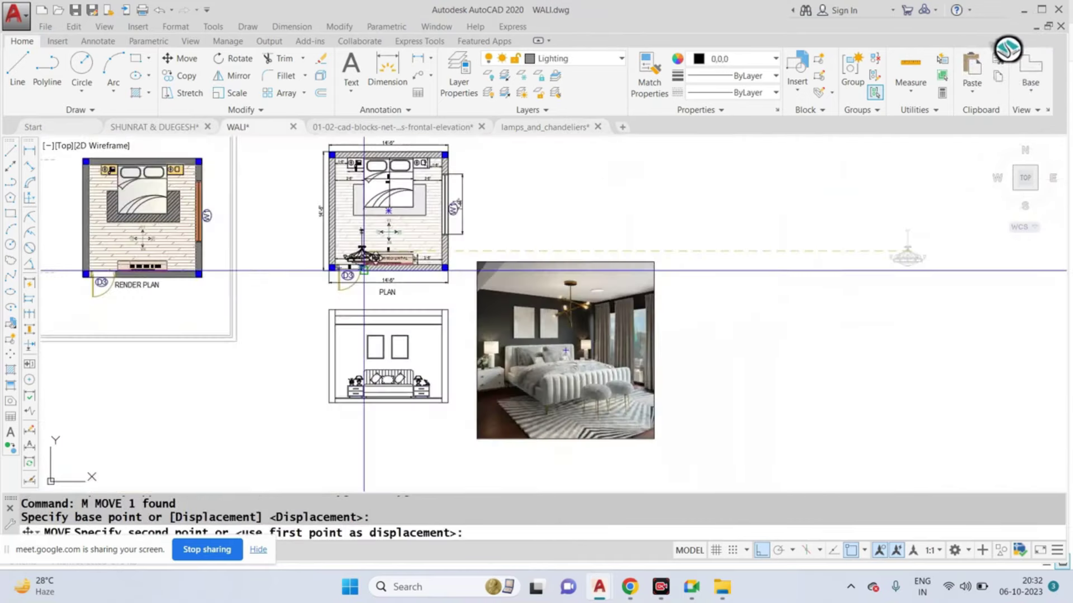
{"action": "scroll", "coordinate": [670, 374], "scroll_direction": "up", "scroll_amount": 3}
{"action": "scroll", "coordinate": [669, 375], "scroll_direction": "down", "scroll_amount": 2}
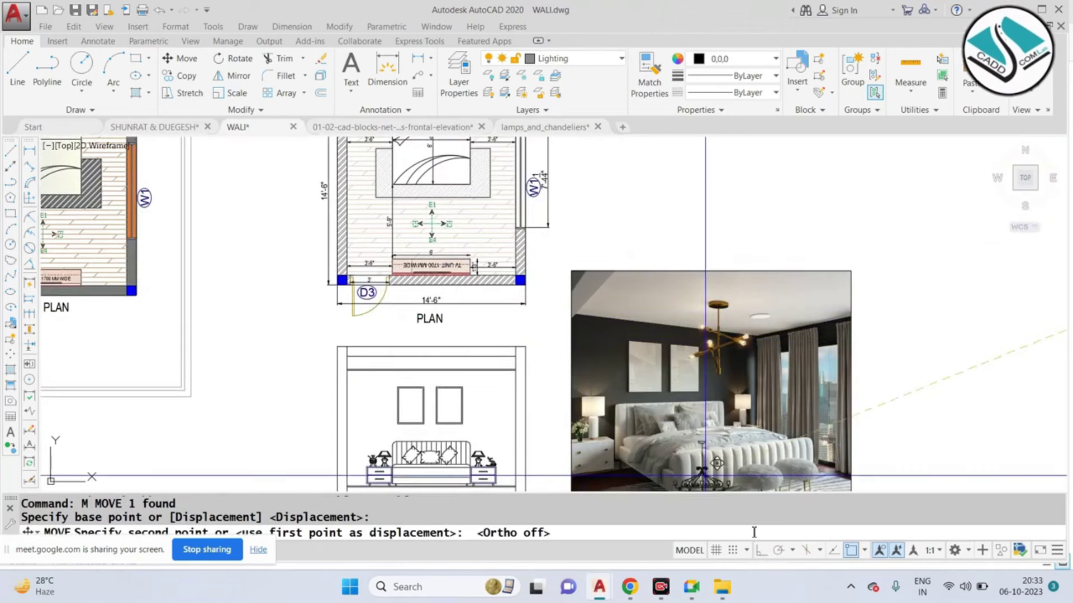
{"action": "scroll", "coordinate": [705, 475], "scroll_direction": "up", "scroll_amount": 2}
{"action": "left_click", "coordinate": [431, 371]}
{"action": "scroll", "coordinate": [391, 280], "scroll_direction": "up", "scroll_amount": 3}
{"action": "middle_click_drag", "start_coordinate": [981, 275], "coordinate": [612, 359]}
{"action": "key", "text": "Escape"}
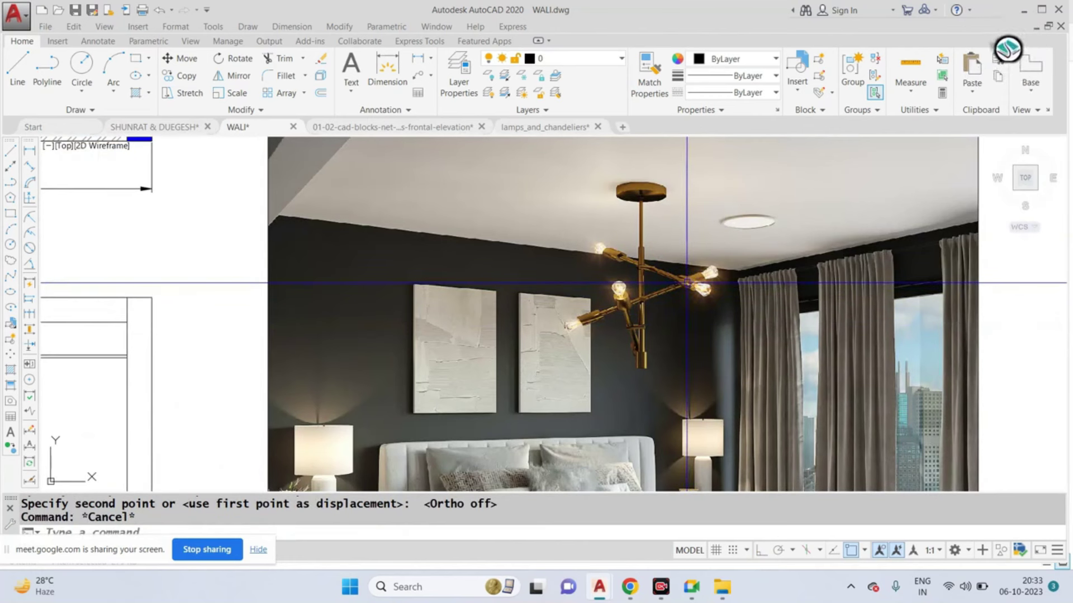
Step: Reselect the chandelier and move it beside the elevation wall
{"action": "scroll", "coordinate": [649, 252], "scroll_direction": "down", "scroll_amount": 2}
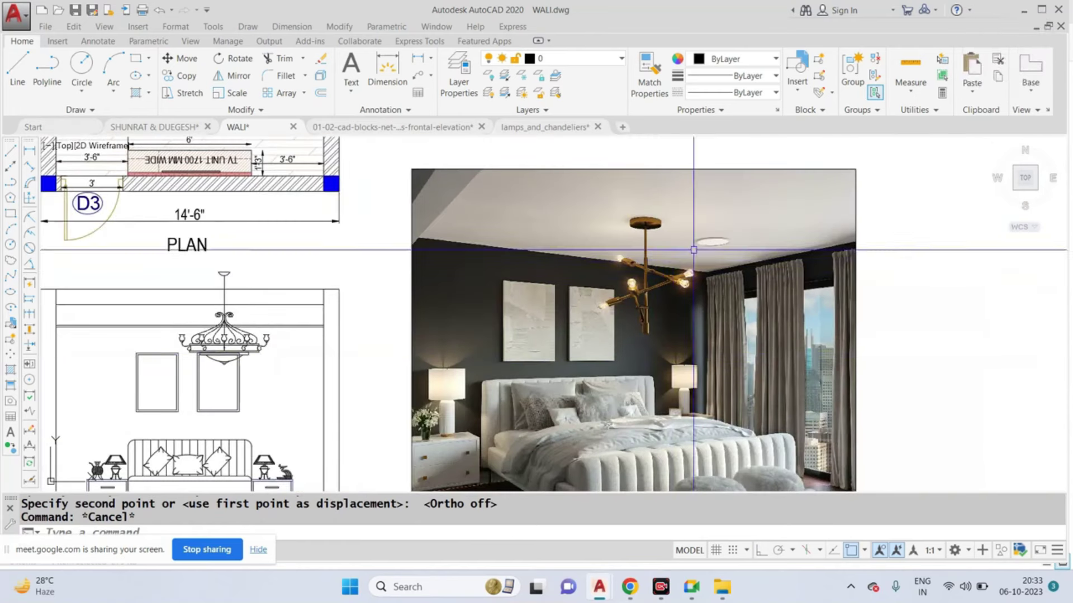
{"action": "scroll", "coordinate": [760, 258], "scroll_direction": "down", "scroll_amount": 2}
{"action": "scroll", "coordinate": [442, 302], "scroll_direction": "up", "scroll_amount": 4}
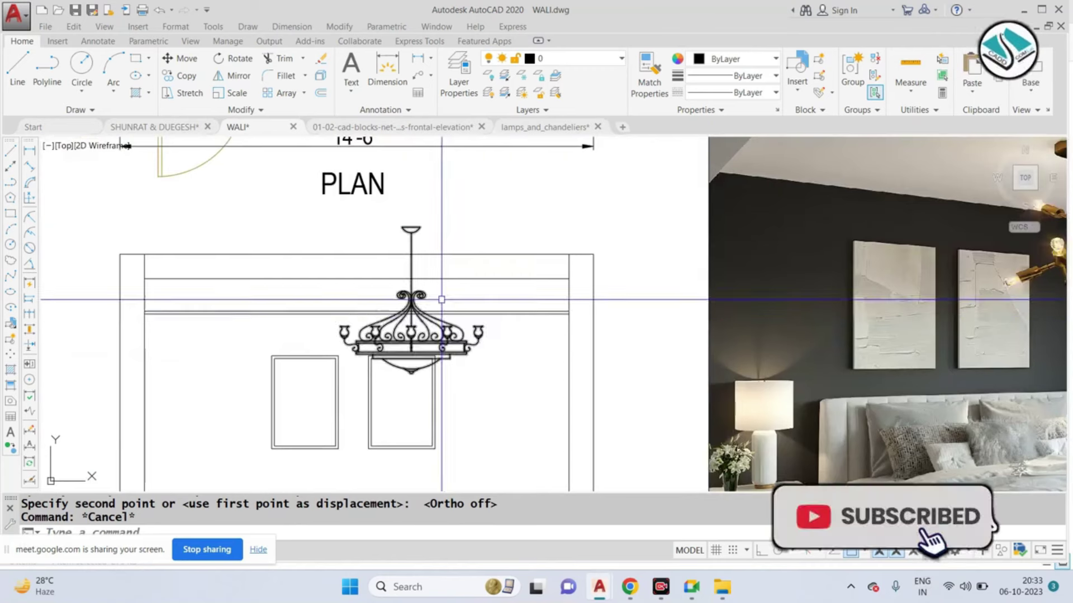
{"action": "scroll", "coordinate": [472, 327], "scroll_direction": "down", "scroll_amount": 2}
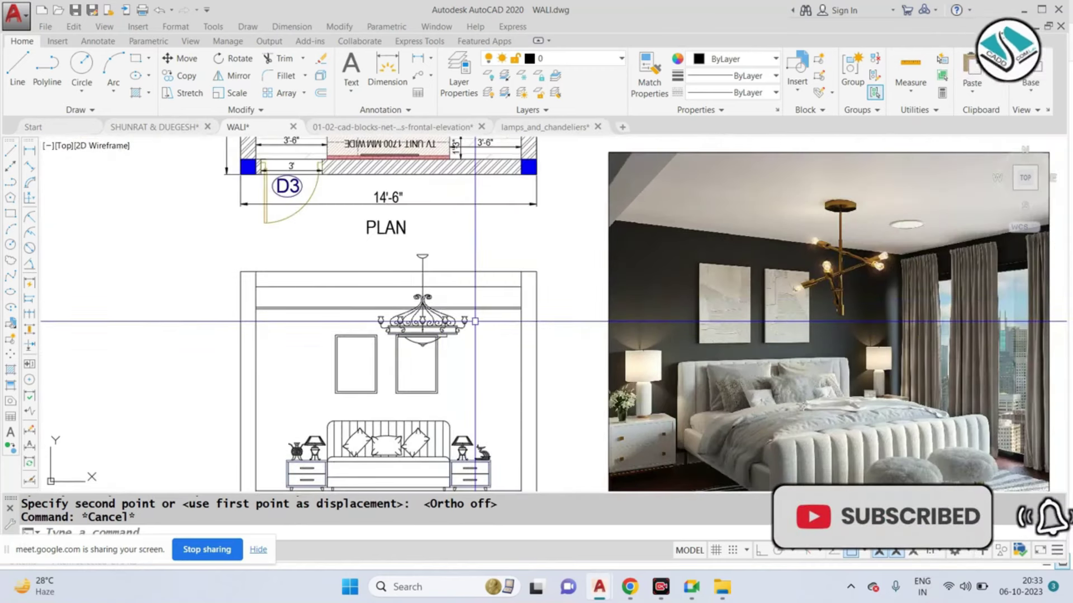
{"action": "scroll", "coordinate": [439, 329], "scroll_direction": "up", "scroll_amount": 2}
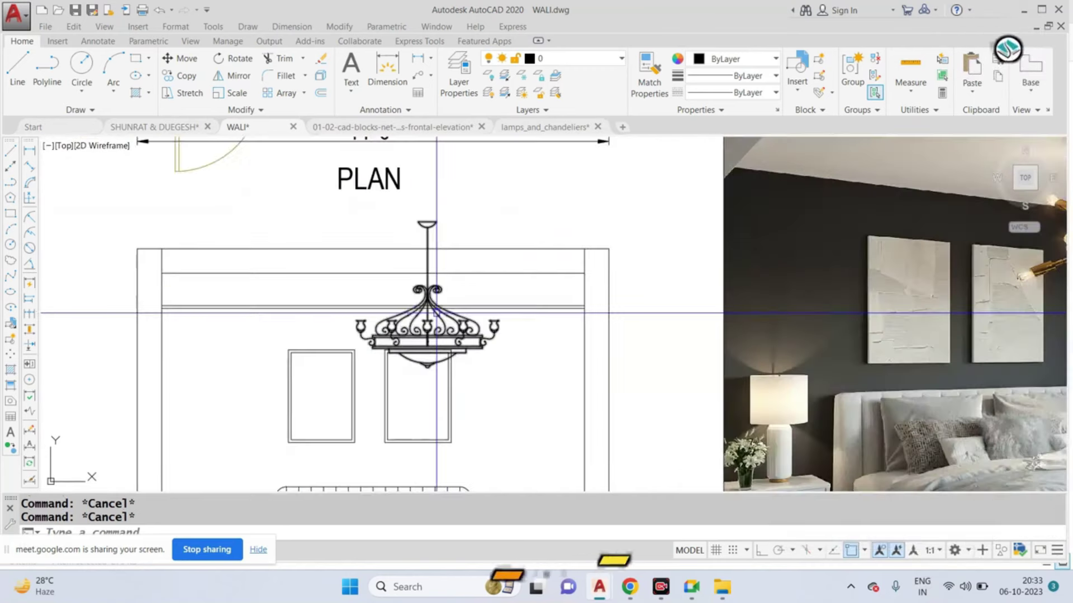
{"action": "left_click", "coordinate": [440, 313]}
{"action": "left_click_drag", "start_coordinate": [440, 312], "coordinate": [442, 321]}
{"action": "key", "text": "Escape"}
{"action": "left_click", "coordinate": [475, 326]}
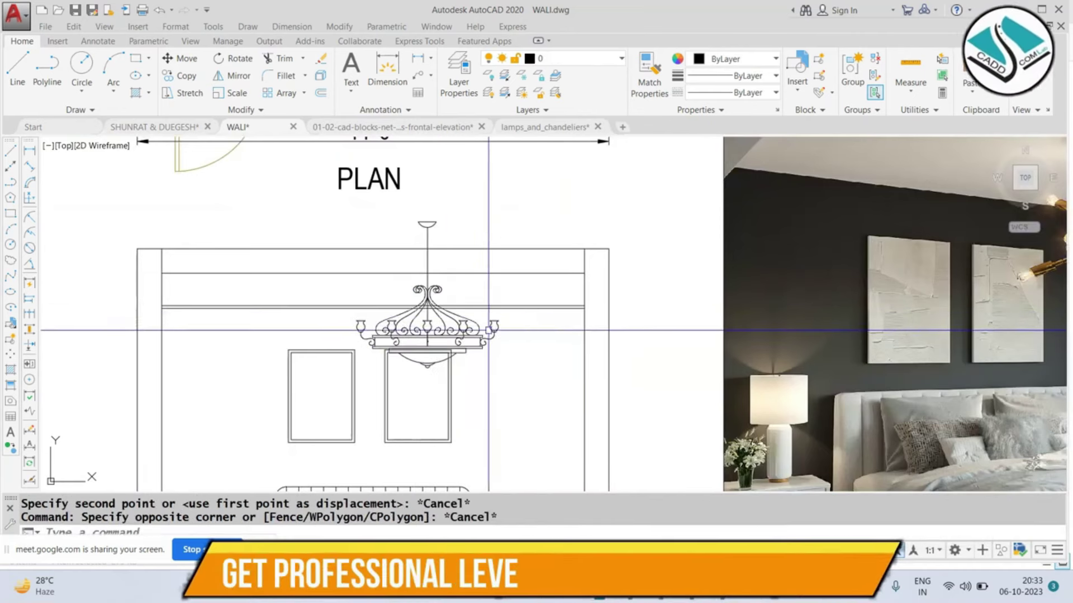
{"action": "key", "text": "Escape"}
{"action": "left_click", "coordinate": [346, 341]}
{"action": "type", "text": "m"}
{"action": "key", "text": "Return"}
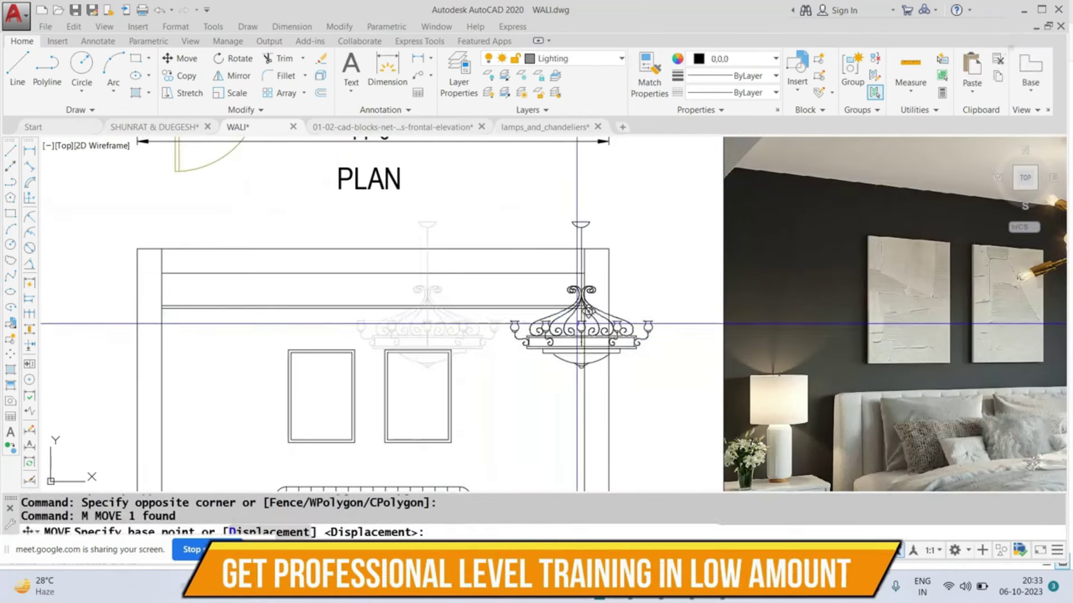
{"action": "left_click", "coordinate": [302, 322]}
{"action": "left_click", "coordinate": [549, 318]}
Step: Draw a vertical drop line of length 1 from the ceiling band's midpoint
{"action": "type", "text": "l"}
{"action": "key", "text": "Return"}
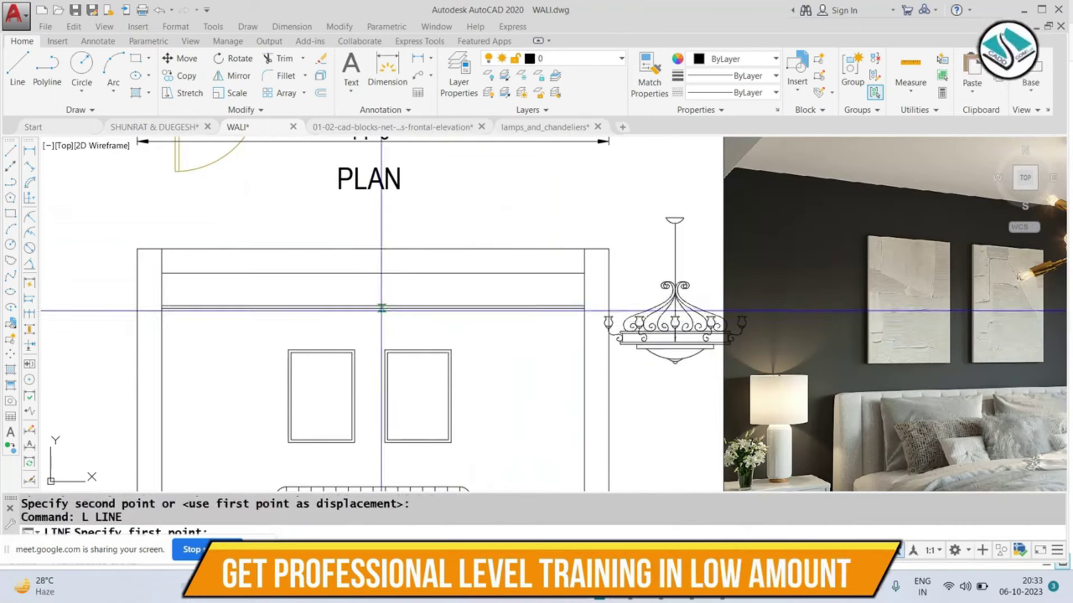
{"action": "left_click", "coordinate": [373, 308]}
{"action": "key", "text": "F8"}
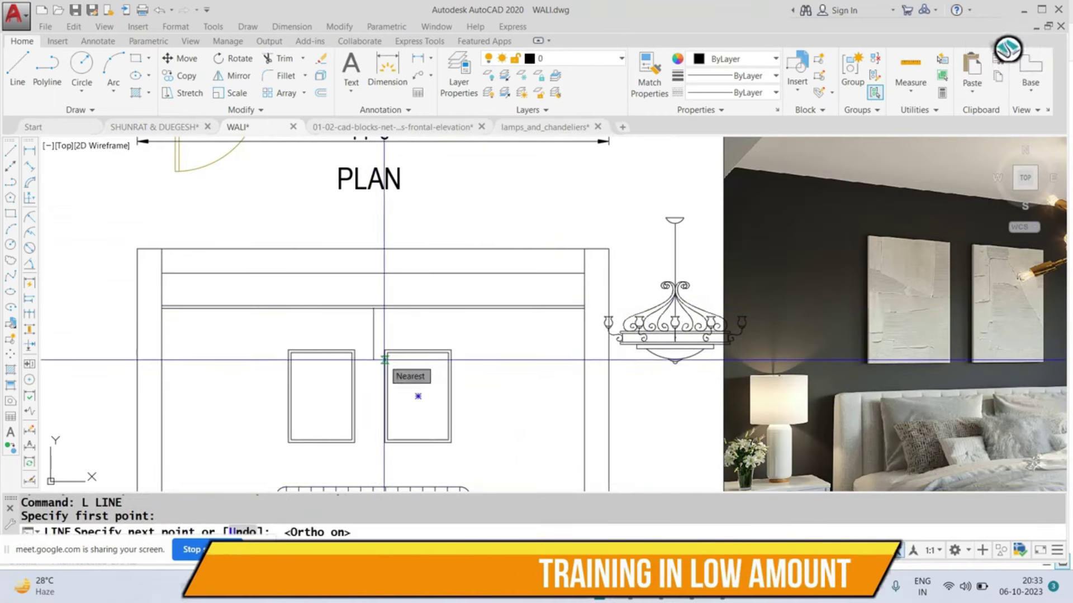
{"action": "type", "text": "1"}
{"action": "key", "text": "Return"}
{"action": "key", "text": "Escape"}
{"action": "key", "text": "Escape"}
Step: Scale the chandelier up to a larger size
{"action": "left_click", "coordinate": [675, 296]}
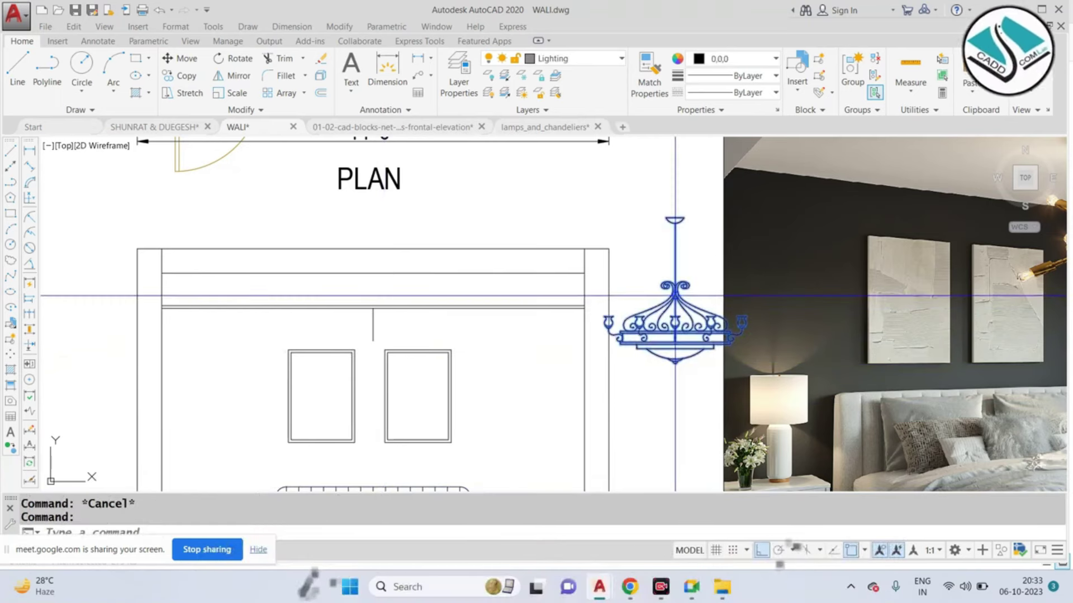
{"action": "key", "text": "Return"}
{"action": "left_click", "coordinate": [674, 300]}
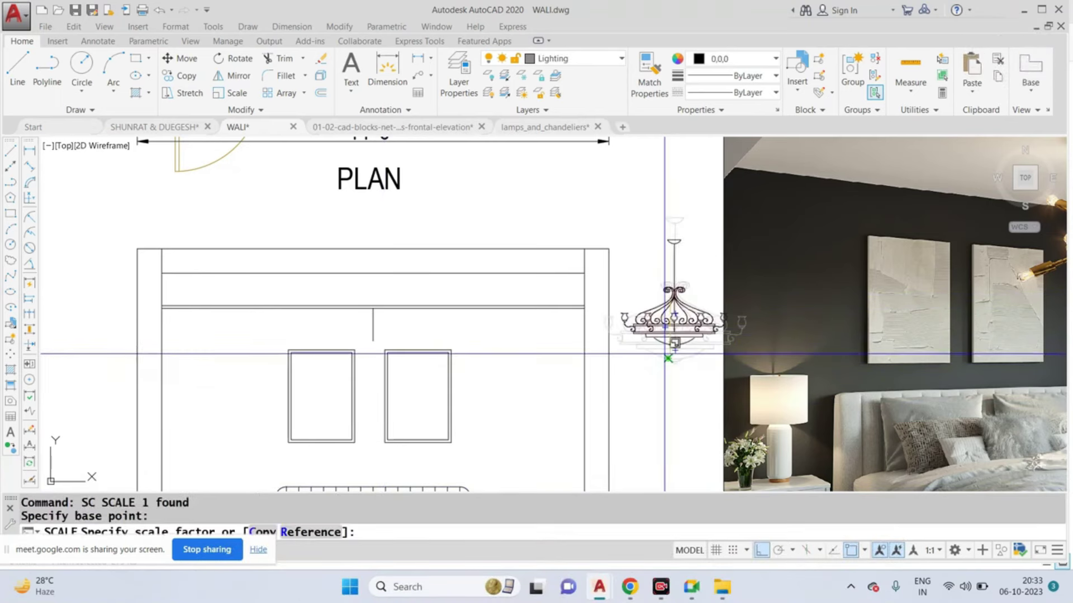
{"action": "left_click", "coordinate": [665, 356]}
{"action": "scroll", "coordinate": [651, 313], "scroll_direction": "down", "scroll_amount": 2}
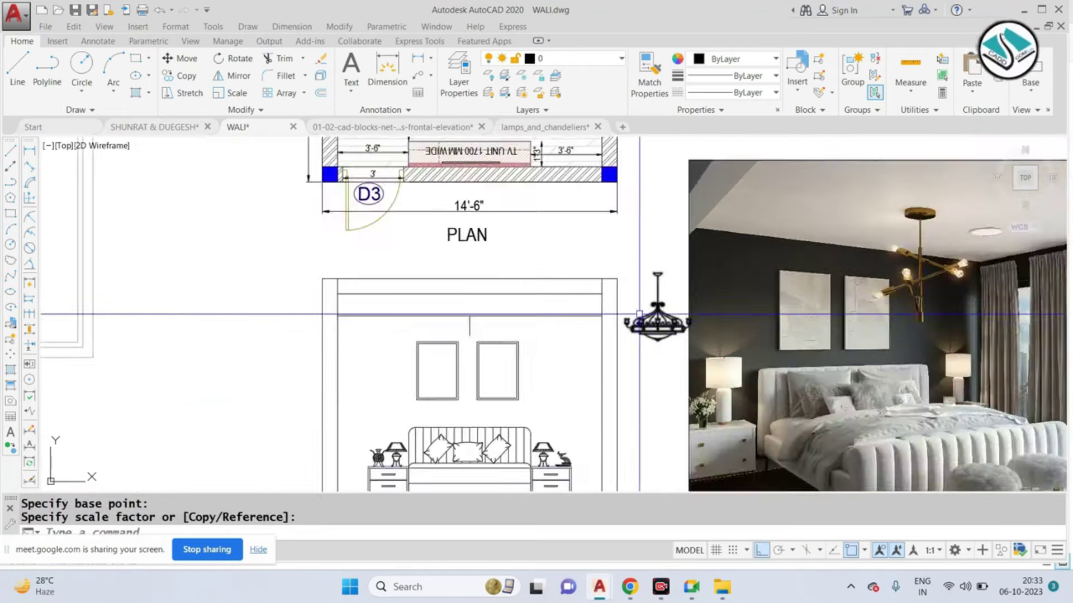
{"action": "scroll", "coordinate": [651, 313], "scroll_direction": "up", "scroll_amount": 2}
Step: Move the chandelier by its top point to hang between the two wall frames
{"action": "type", "text": "m"}
{"action": "key", "text": "Return"}
{"action": "scroll", "coordinate": [665, 252], "scroll_direction": "up", "scroll_amount": 3}
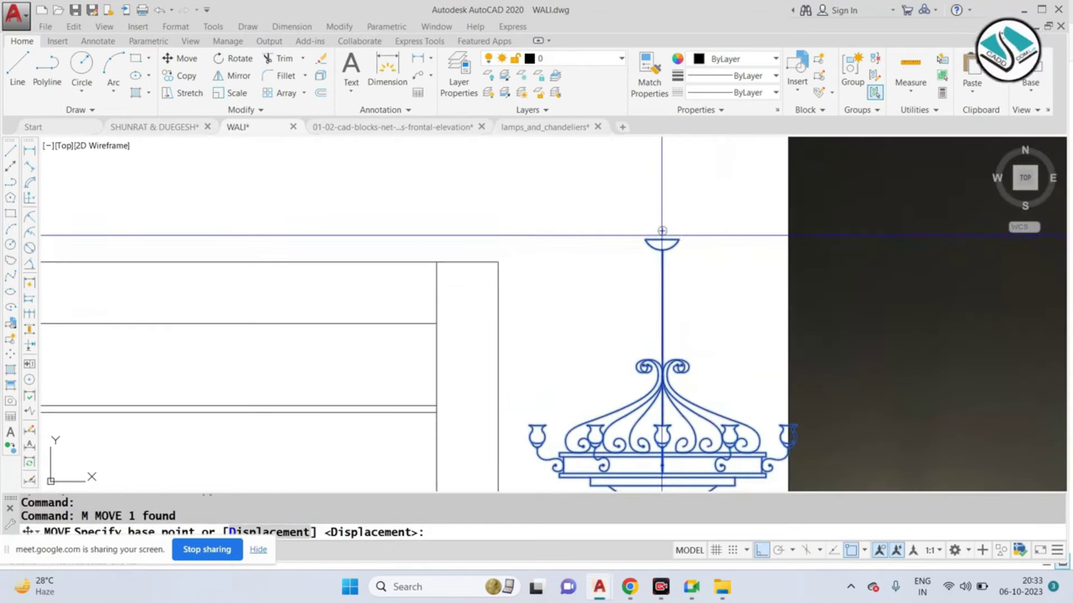
{"action": "left_click", "coordinate": [662, 231]}
{"action": "scroll", "coordinate": [537, 263], "scroll_direction": "down", "scroll_amount": 3}
{"action": "scroll", "coordinate": [536, 263], "scroll_direction": "up", "scroll_amount": 3}
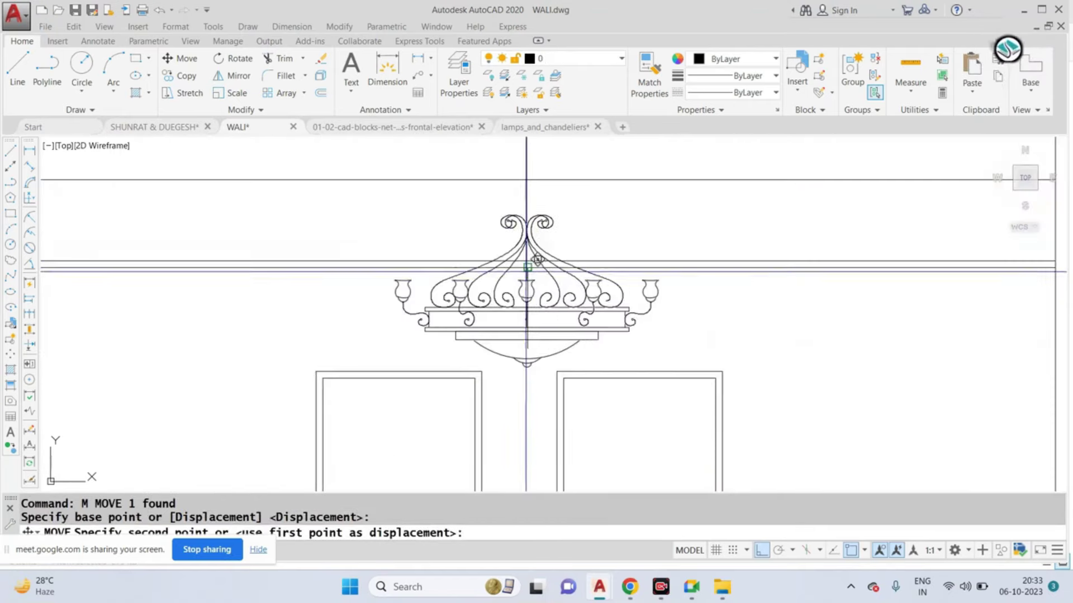
{"action": "left_click", "coordinate": [528, 269]}
Step: Erase the leftover construction line, then pan to show the whole elevation
{"action": "type", "text": "e"}
{"action": "key", "text": "Return"}
{"action": "key", "text": "Escape"}
{"action": "scroll", "coordinate": [559, 294], "scroll_direction": "down", "scroll_amount": 3}
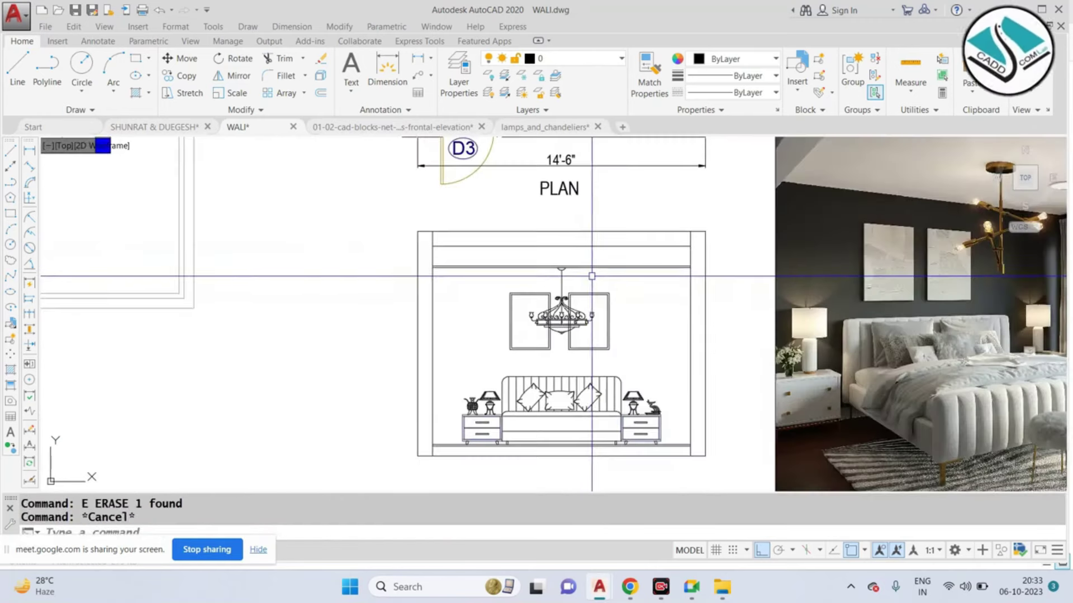
{"action": "scroll", "coordinate": [559, 294], "scroll_direction": "up", "scroll_amount": 3}
{"action": "scroll", "coordinate": [537, 299], "scroll_direction": "down", "scroll_amount": 4}
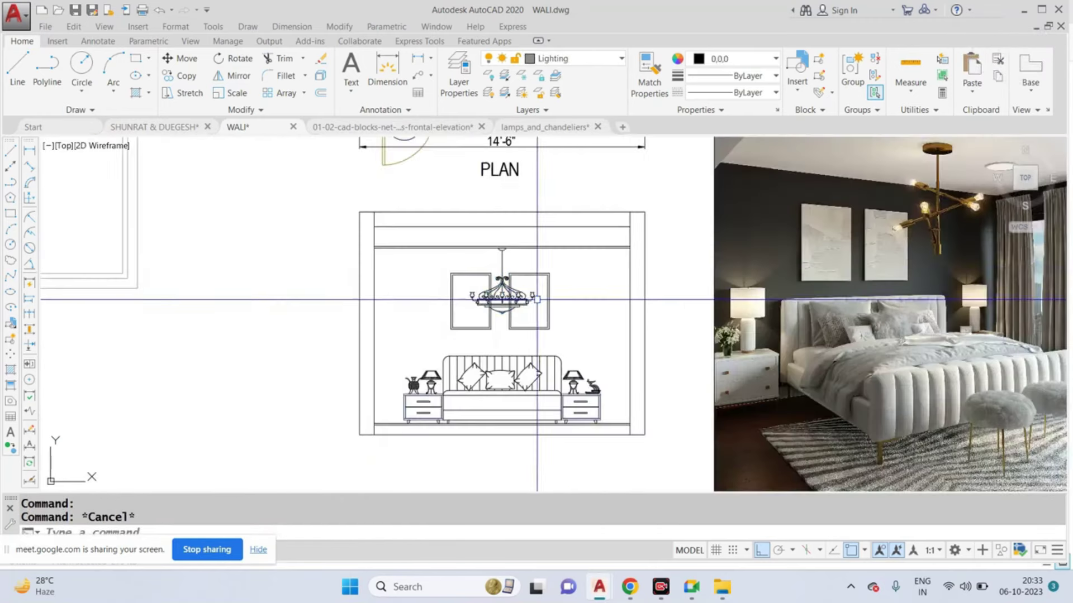
{"action": "scroll", "coordinate": [562, 315], "scroll_direction": "down", "scroll_amount": 2}
{"action": "middle_click_drag", "start_coordinate": [562, 315], "coordinate": [476, 285]}
{"action": "scroll", "coordinate": [480, 284], "scroll_direction": "up", "scroll_amount": 2}
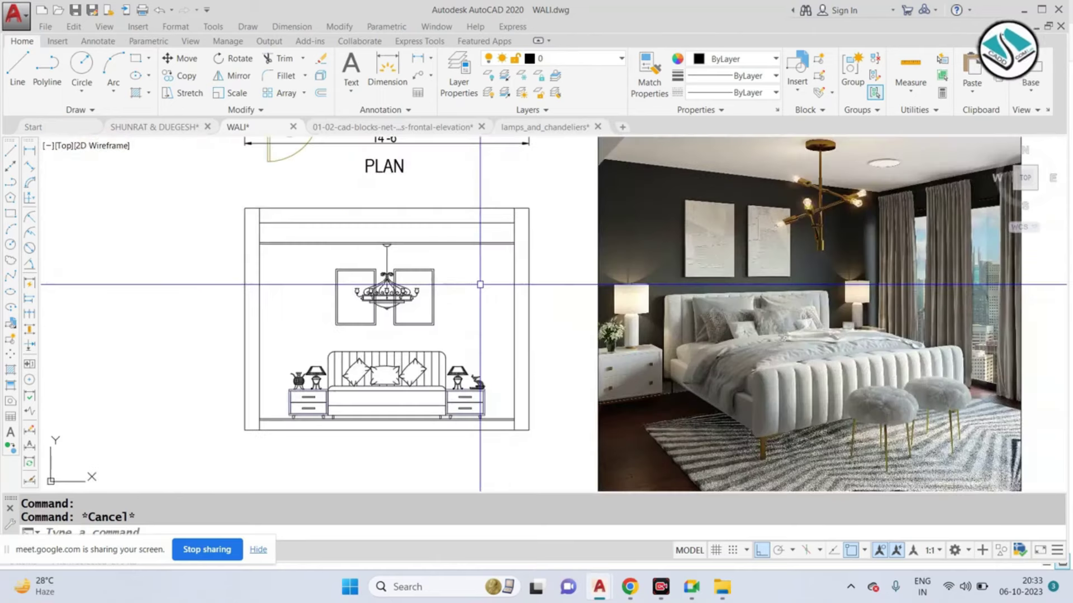
{"action": "scroll", "coordinate": [346, 286], "scroll_direction": "up", "scroll_amount": 5}
{"action": "scroll", "coordinate": [503, 269], "scroll_direction": "up", "scroll_amount": 3}
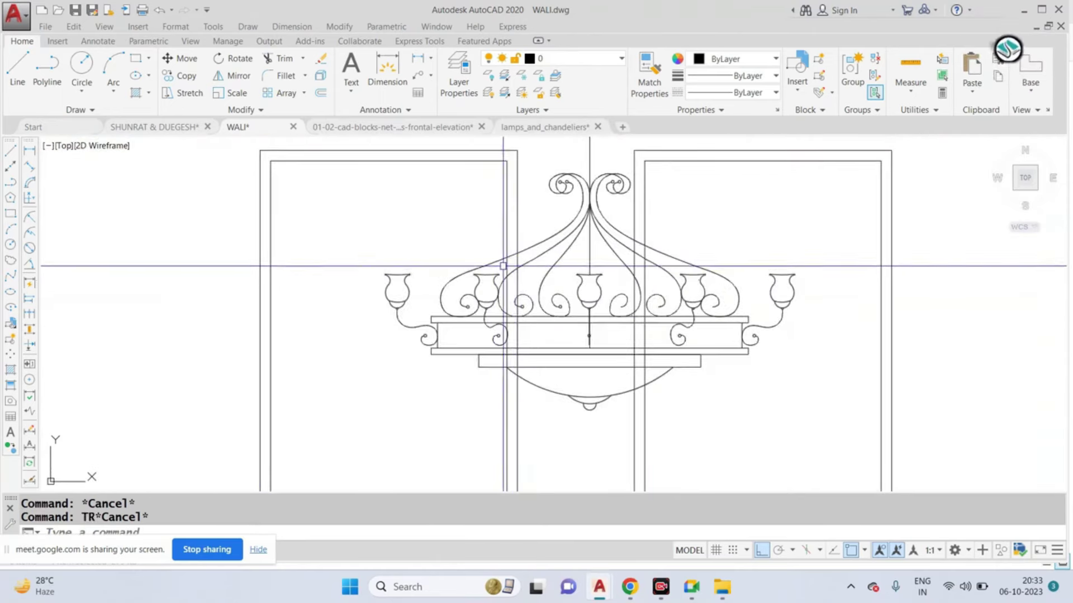
{"action": "scroll", "coordinate": [611, 287], "scroll_direction": "down", "scroll_amount": 3}
{"action": "scroll", "coordinate": [626, 291], "scroll_direction": "down", "scroll_amount": 1}
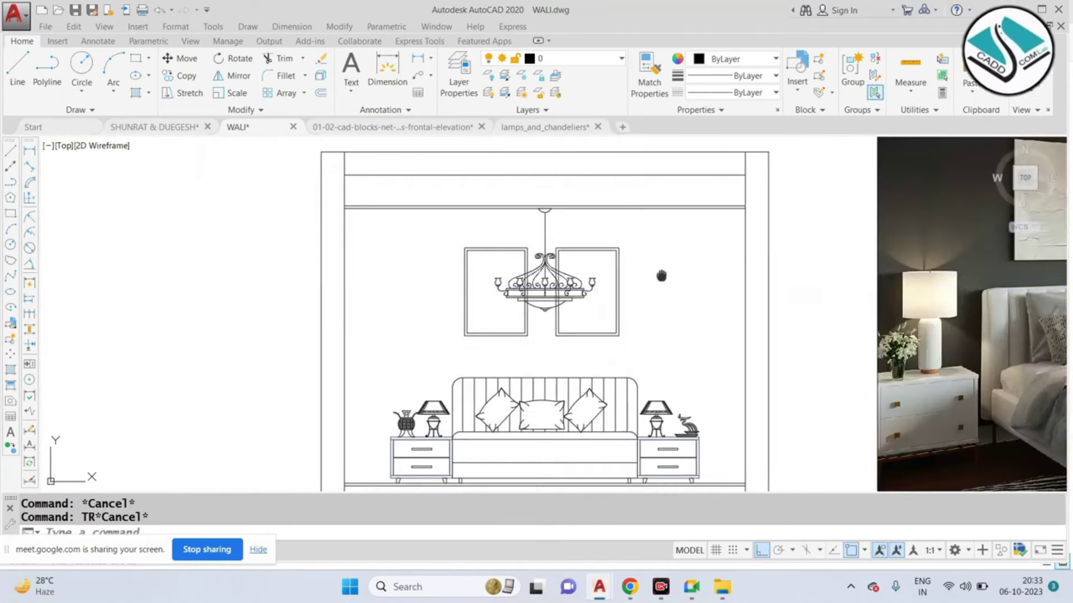
{"action": "scroll", "coordinate": [585, 233], "scroll_direction": "down", "scroll_amount": 1}
{"action": "scroll", "coordinate": [661, 257], "scroll_direction": "down", "scroll_amount": 1}
{"action": "middle_click_drag", "start_coordinate": [718, 258], "coordinate": [623, 256]}
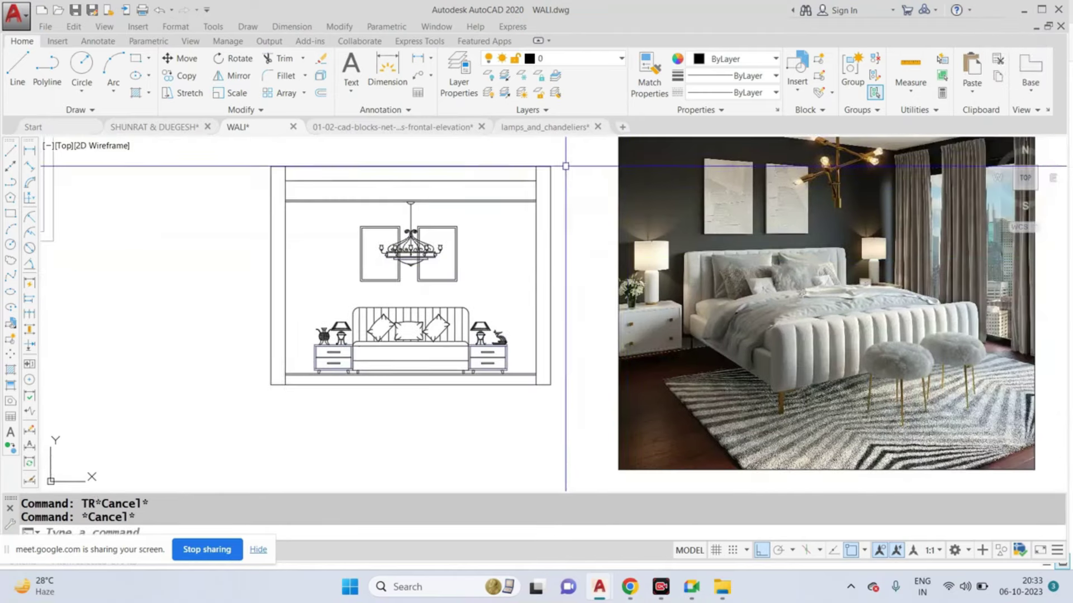
Step: Offset the floor line under the nightstand upward by 3
{"action": "left_click", "coordinate": [567, 156]}
{"action": "key", "text": "Escape"}
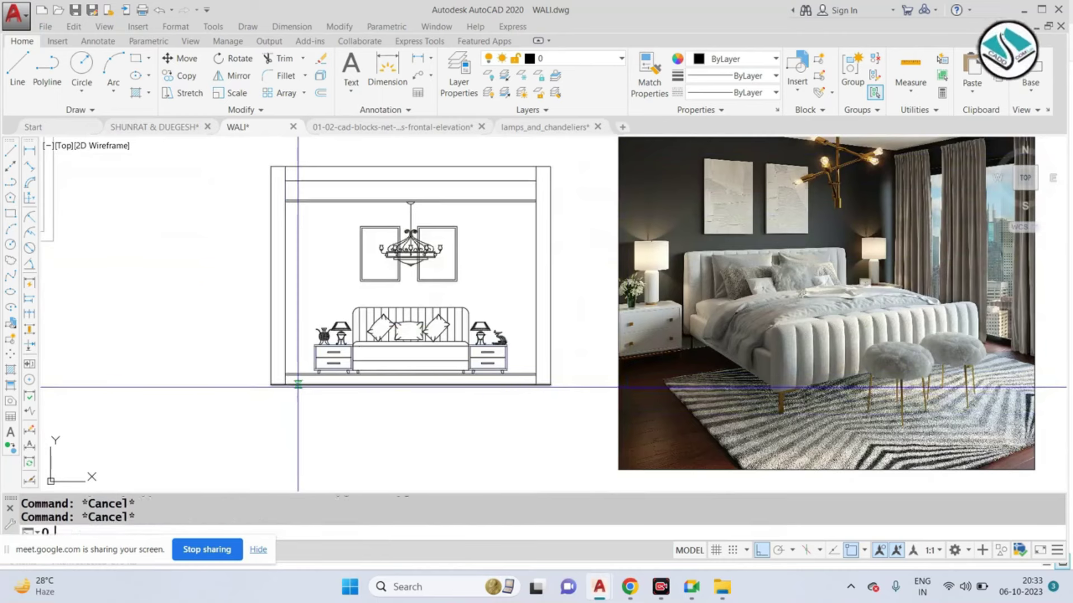
{"action": "key", "text": "Return"}
{"action": "type", "text": "3"}
{"action": "key", "text": "Return"}
{"action": "scroll", "coordinate": [670, 312], "scroll_direction": "up", "scroll_amount": 5}
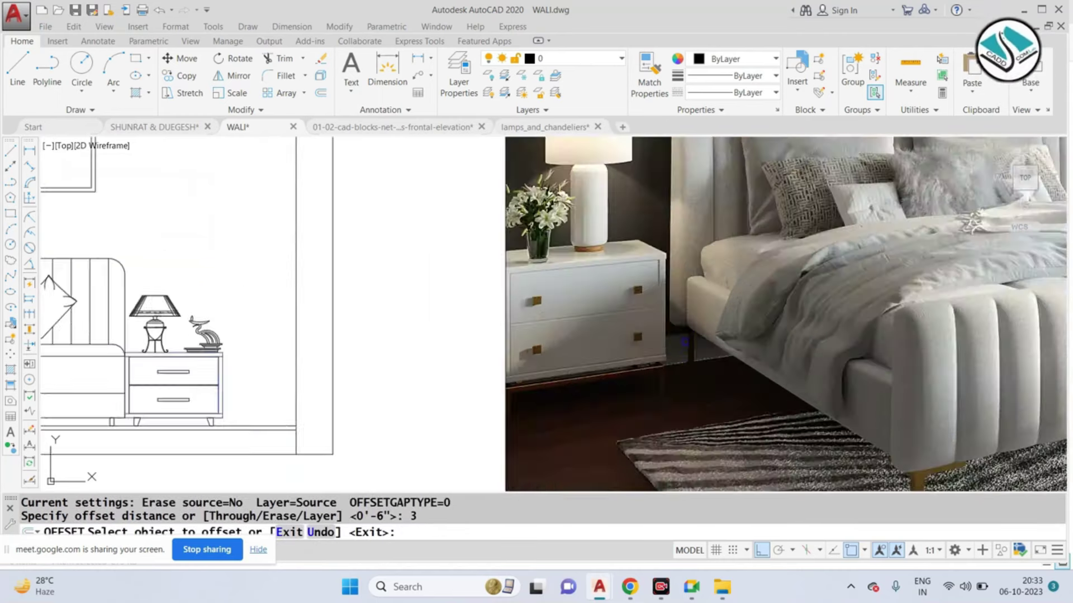
{"action": "scroll", "coordinate": [683, 350], "scroll_direction": "up", "scroll_amount": 4}
{"action": "scroll", "coordinate": [683, 350], "scroll_direction": "up", "scroll_amount": 3}
{"action": "scroll", "coordinate": [682, 350], "scroll_direction": "down", "scroll_amount": 3}
{"action": "scroll", "coordinate": [682, 349], "scroll_direction": "up", "scroll_amount": 2}
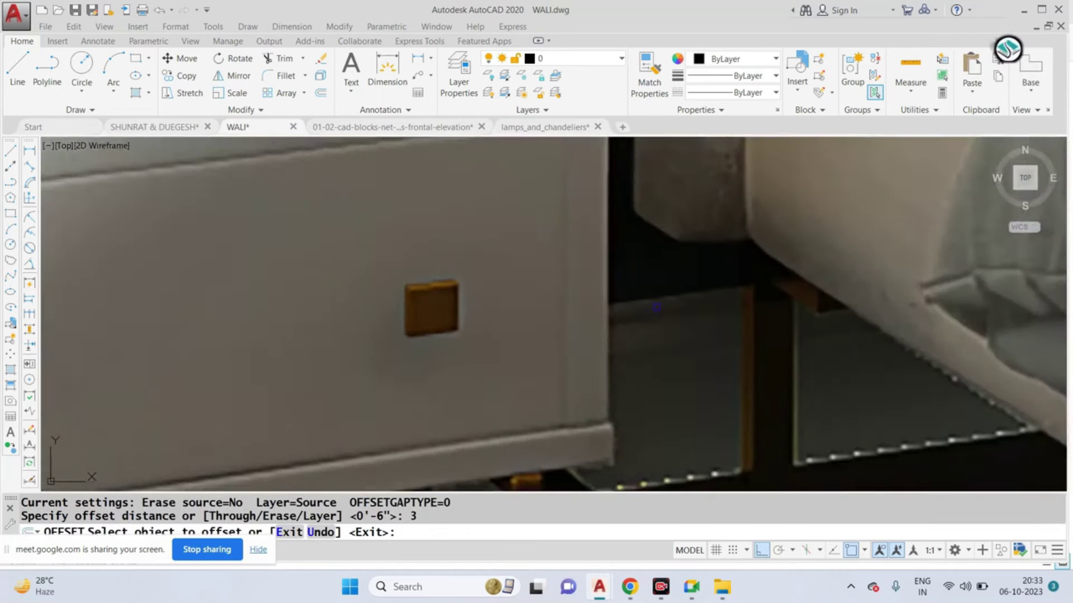
{"action": "scroll", "coordinate": [740, 343], "scroll_direction": "down", "scroll_amount": 2}
{"action": "scroll", "coordinate": [747, 338], "scroll_direction": "down", "scroll_amount": 2}
{"action": "scroll", "coordinate": [754, 331], "scroll_direction": "down", "scroll_amount": 4}
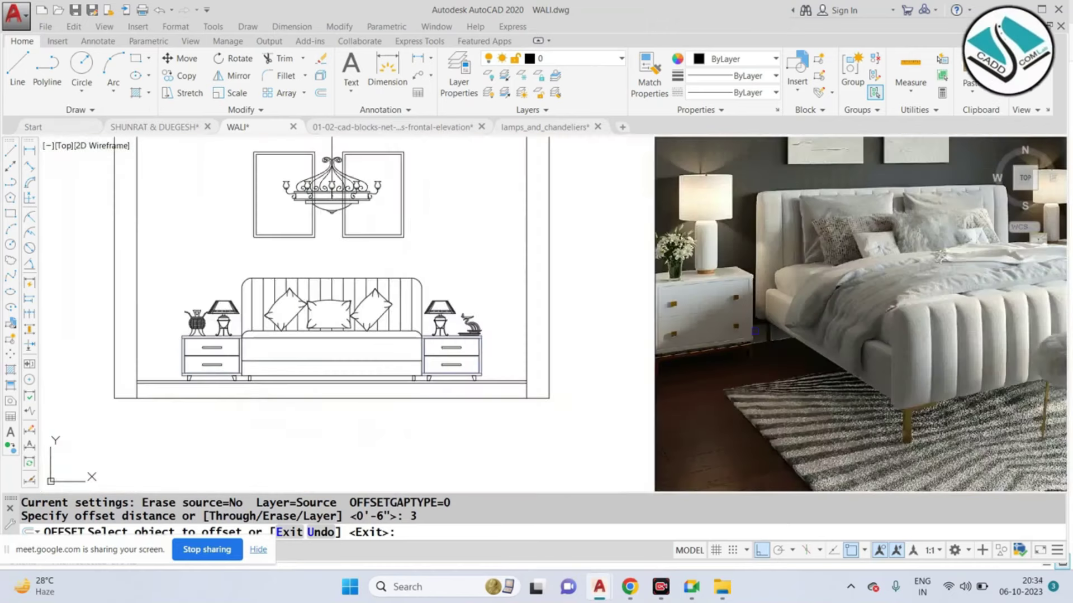
{"action": "scroll", "coordinate": [158, 383], "scroll_direction": "up", "scroll_amount": 4}
{"action": "left_click", "coordinate": [161, 363]}
{"action": "left_click", "coordinate": [386, 316]}
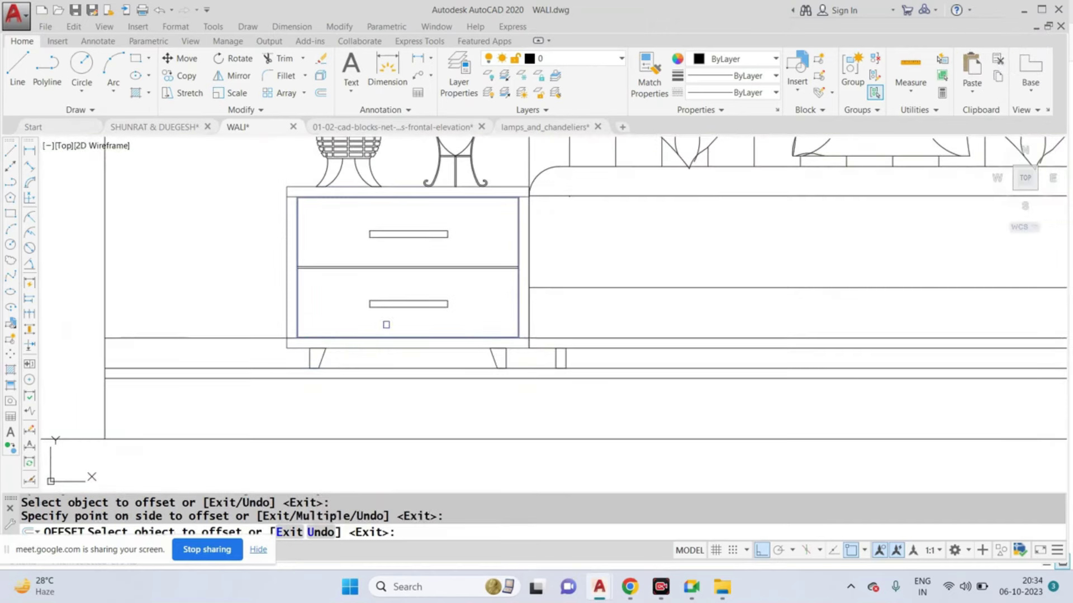
{"action": "scroll", "coordinate": [514, 321], "scroll_direction": "down", "scroll_amount": 2}
{"action": "key", "text": "Escape"}
Step: Erase the unwanted offset line
{"action": "left_click", "coordinate": [340, 330]}
{"action": "type", "text": "e"}
{"action": "key", "text": "Return"}
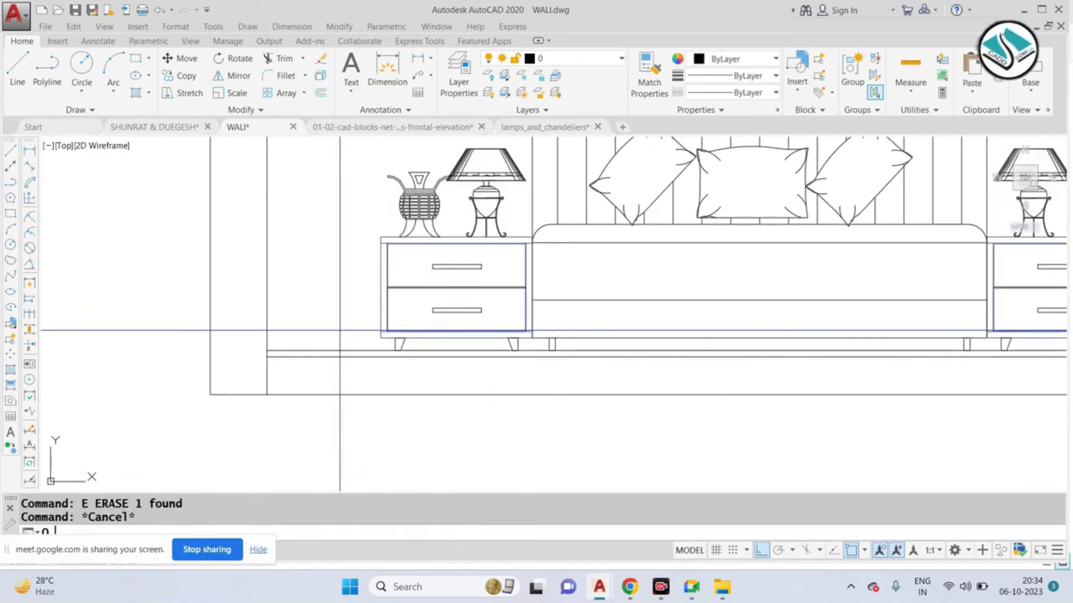
Step: Offset the floor line by 6 to add another horizontal line
{"action": "type", "text": "o"}
{"action": "key", "text": "Return"}
{"action": "type", "text": "6"}
{"action": "key", "text": "Return"}
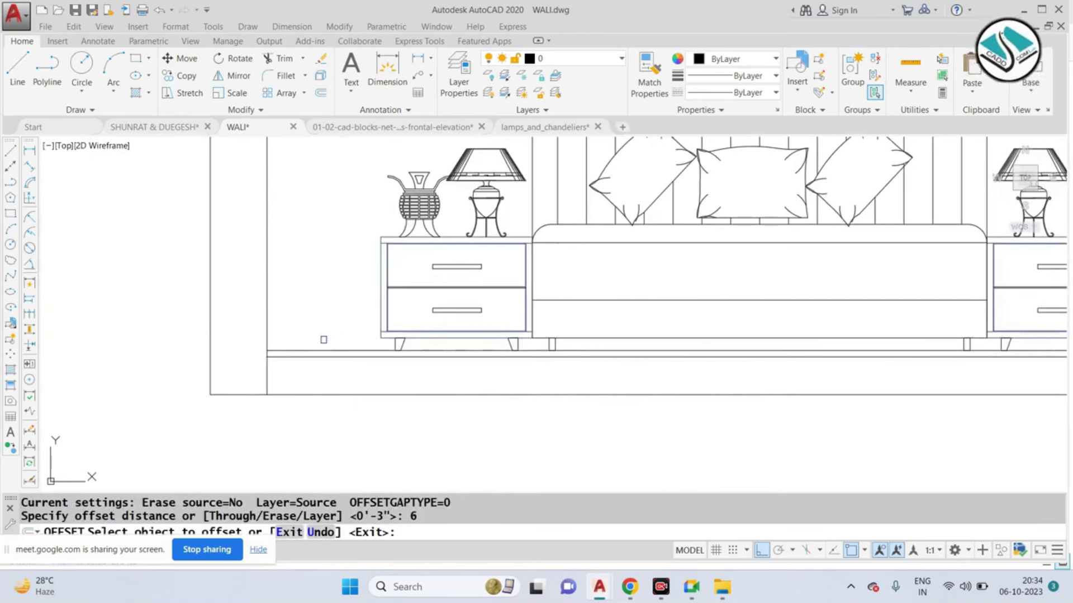
{"action": "left_click", "coordinate": [324, 350]}
{"action": "left_click", "coordinate": [326, 334]}
{"action": "key", "text": "Escape"}
{"action": "key", "text": "Escape"}
{"action": "key", "text": "Escape"}
Step: Abandon the trim and erase the unwanted new line instead
{"action": "type", "text": "tr"}
{"action": "key", "text": "Return"}
{"action": "key", "text": "Return"}
{"action": "scroll", "coordinate": [380, 319], "scroll_direction": "up", "scroll_amount": 6}
{"action": "scroll", "coordinate": [448, 304], "scroll_direction": "down", "scroll_amount": 7}
{"action": "scroll", "coordinate": [448, 304], "scroll_direction": "up", "scroll_amount": 3}
{"action": "scroll", "coordinate": [931, 291], "scroll_direction": "down", "scroll_amount": 3}
{"action": "scroll", "coordinate": [931, 291], "scroll_direction": "up", "scroll_amount": 8}
{"action": "left_click", "coordinate": [833, 287]}
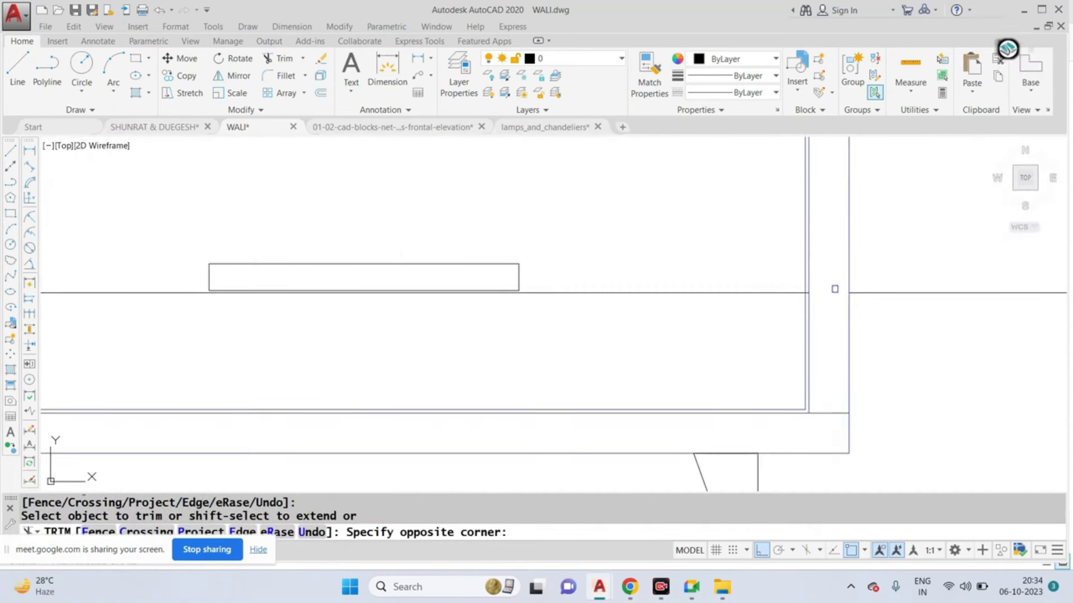
{"action": "key", "text": "Escape"}
{"action": "left_click", "coordinate": [659, 328]}
{"action": "key", "text": "e"}
{"action": "key", "text": "Return"}
{"action": "scroll", "coordinate": [659, 328], "scroll_direction": "down", "scroll_amount": 6}
{"action": "scroll", "coordinate": [475, 304], "scroll_direction": "up", "scroll_amount": 4}
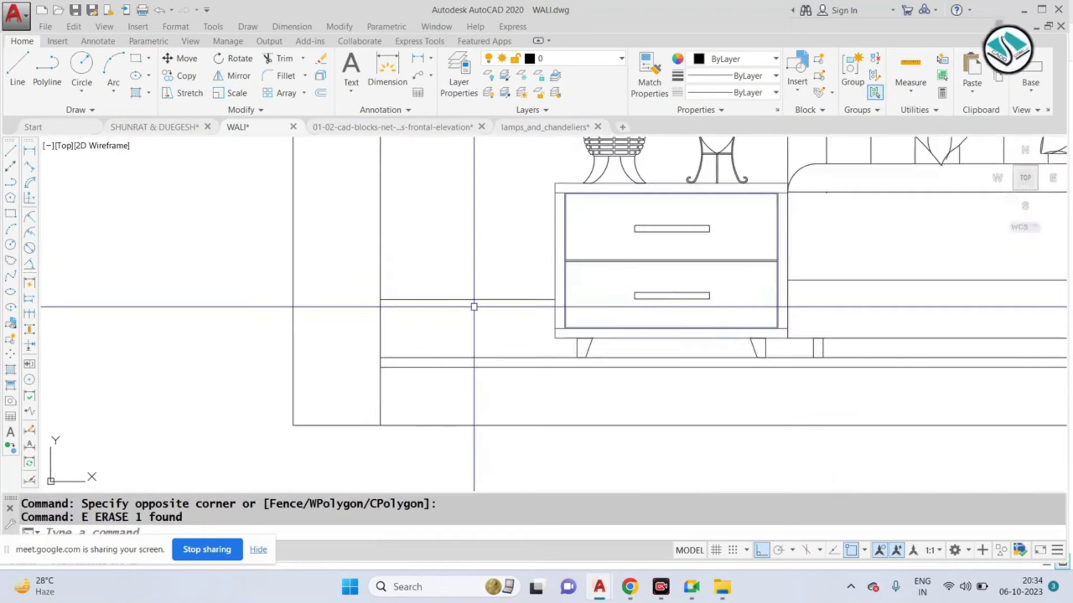
Step: Start a 2-unit offset on the line beside the left nightstand, then cancel it
{"action": "key", "text": "Escape"}
{"action": "key", "text": "o"}
{"action": "key", "text": "Return"}
{"action": "type", "text": "2"}
{"action": "key", "text": "Return"}
{"action": "left_click", "coordinate": [460, 299]}
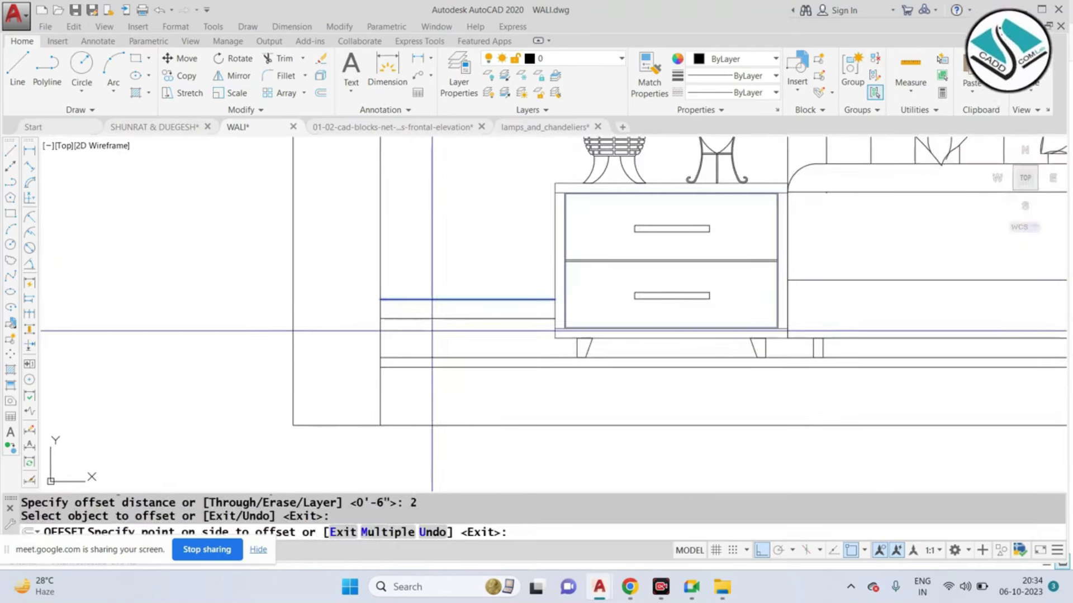
{"action": "key", "text": "Escape"}
{"action": "key", "text": "Escape"}
Step: Offset the horizontal line beside the left nightstand by 1
{"action": "key", "text": "o"}
{"action": "key", "text": "Return"}
{"action": "type", "text": "1"}
{"action": "key", "text": "Return"}
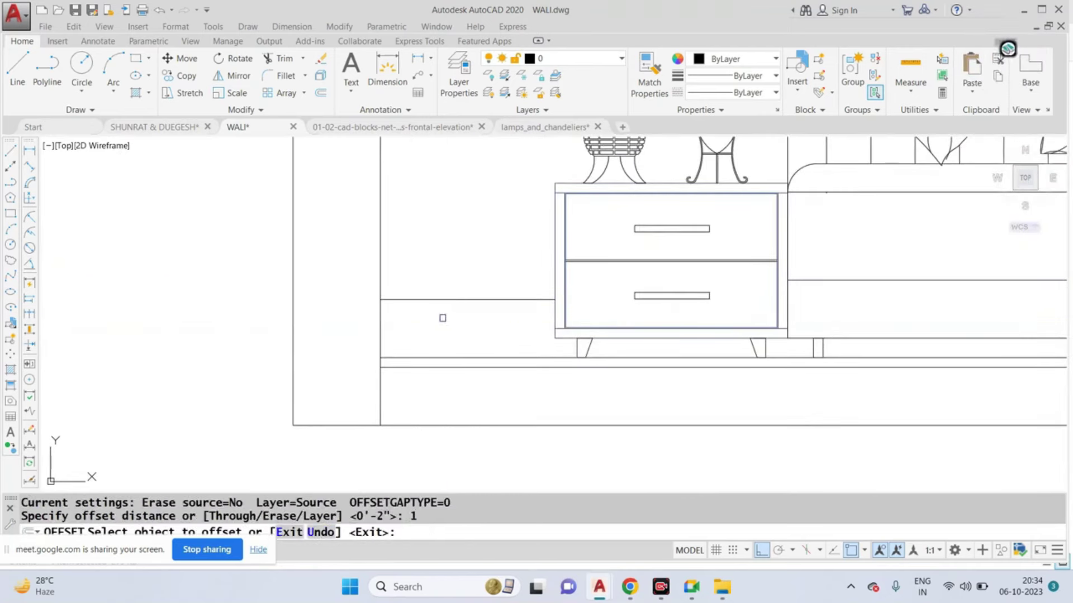
{"action": "left_click", "coordinate": [447, 301]}
{"action": "scroll", "coordinate": [438, 320], "scroll_direction": "down", "scroll_amount": 2}
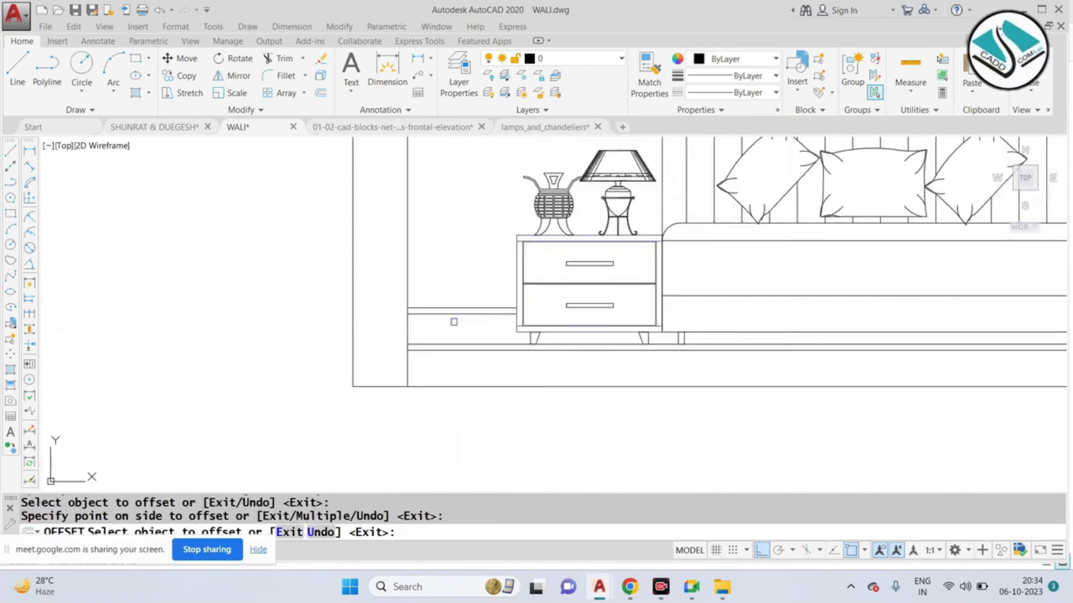
{"action": "scroll", "coordinate": [587, 319], "scroll_direction": "down", "scroll_amount": 2}
{"action": "scroll", "coordinate": [699, 302], "scroll_direction": "up", "scroll_amount": 1}
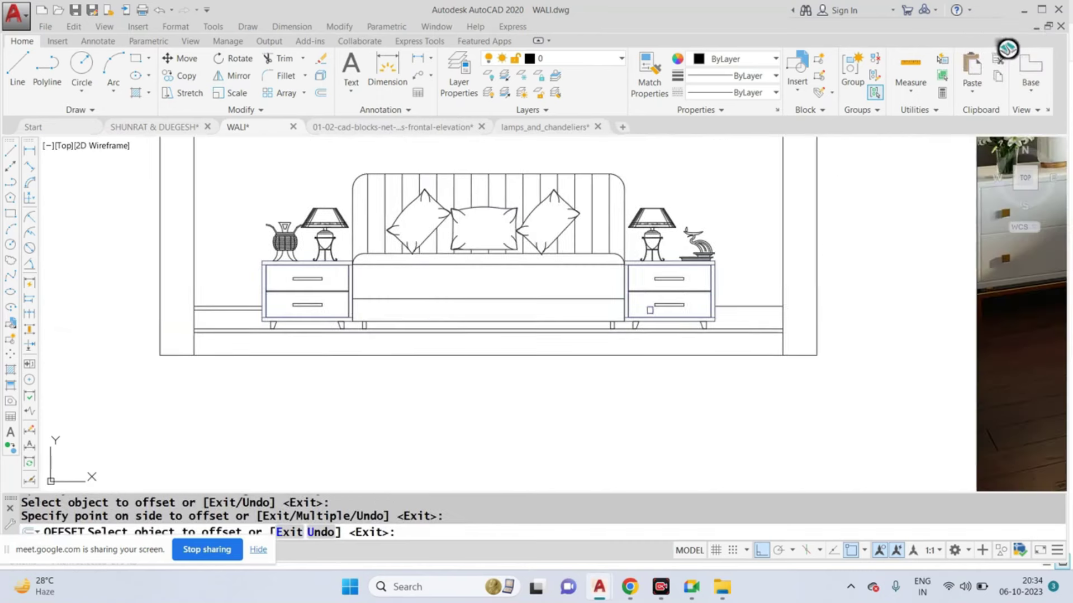
{"action": "scroll", "coordinate": [745, 299], "scroll_direction": "up", "scroll_amount": 3}
{"action": "key", "text": "Escape"}
Step: Offset the line beside the right nightstand by 1
{"action": "type", "text": "o"}
{"action": "key", "text": "Return"}
Step: Offset the line beside the right nightstand by 2
{"action": "key", "text": "Return"}
{"action": "left_click", "coordinate": [735, 326]}
{"action": "key", "text": "Escape"}
{"action": "type", "text": "o"}
{"action": "key", "text": "Return"}
{"action": "type", "text": "2"}
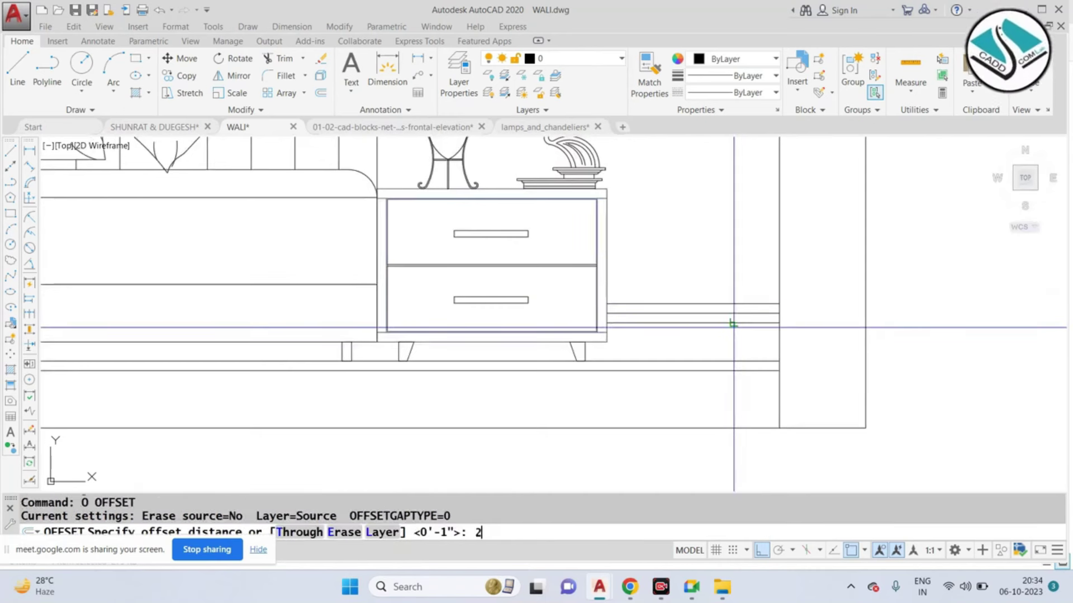
{"action": "key", "text": "Return"}
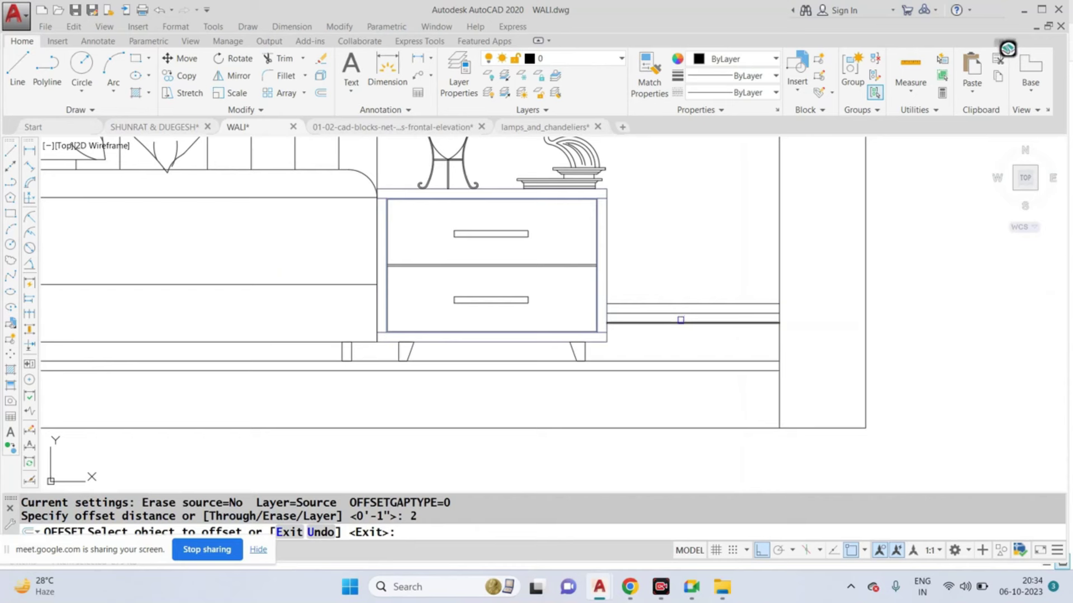
{"action": "left_click", "coordinate": [681, 320]}
{"action": "left_click", "coordinate": [802, 287]}
{"action": "scroll", "coordinate": [802, 287], "scroll_direction": "down", "scroll_amount": 3}
{"action": "scroll", "coordinate": [354, 311], "scroll_direction": "down", "scroll_amount": 2}
{"action": "scroll", "coordinate": [229, 299], "scroll_direction": "up", "scroll_amount": 6}
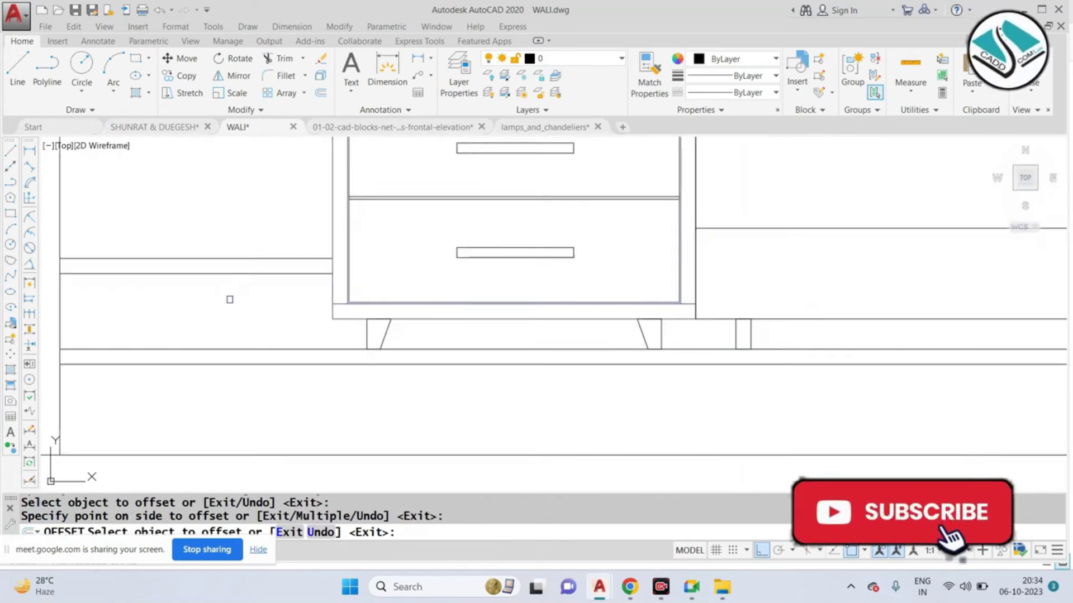
{"action": "key", "text": "Return"}
{"action": "key", "text": "Return"}
{"action": "key", "text": "Return"}
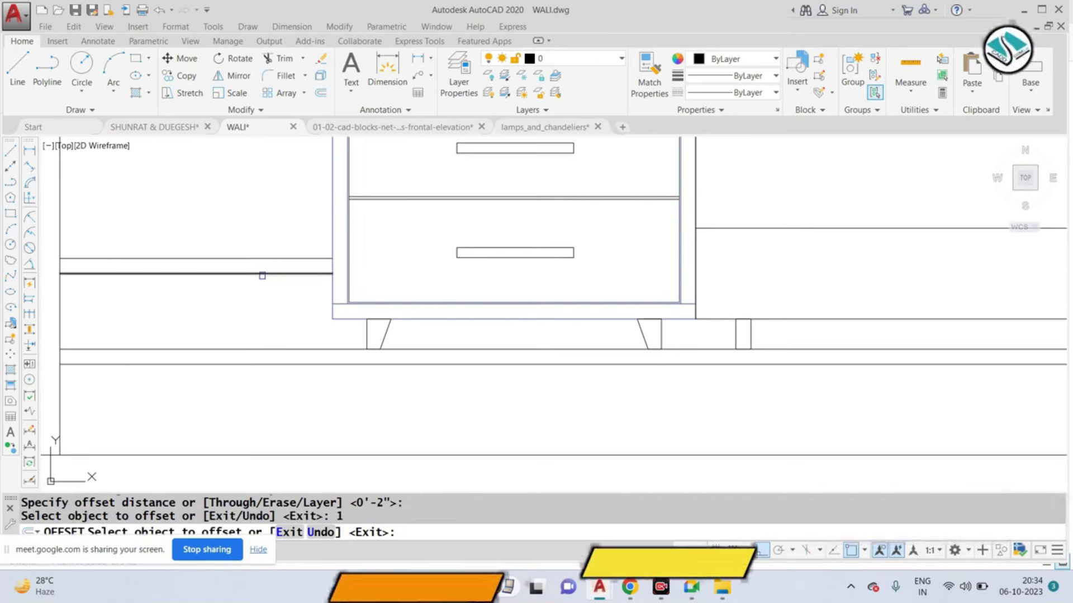
{"action": "key", "text": "Return"}
Step: Offset another line by 2, then cancel the offset
{"action": "type", "text": "o"}
{"action": "key", "text": "Return"}
{"action": "type", "text": "2"}
{"action": "key", "text": "Return"}
{"action": "left_click", "coordinate": [262, 273]}
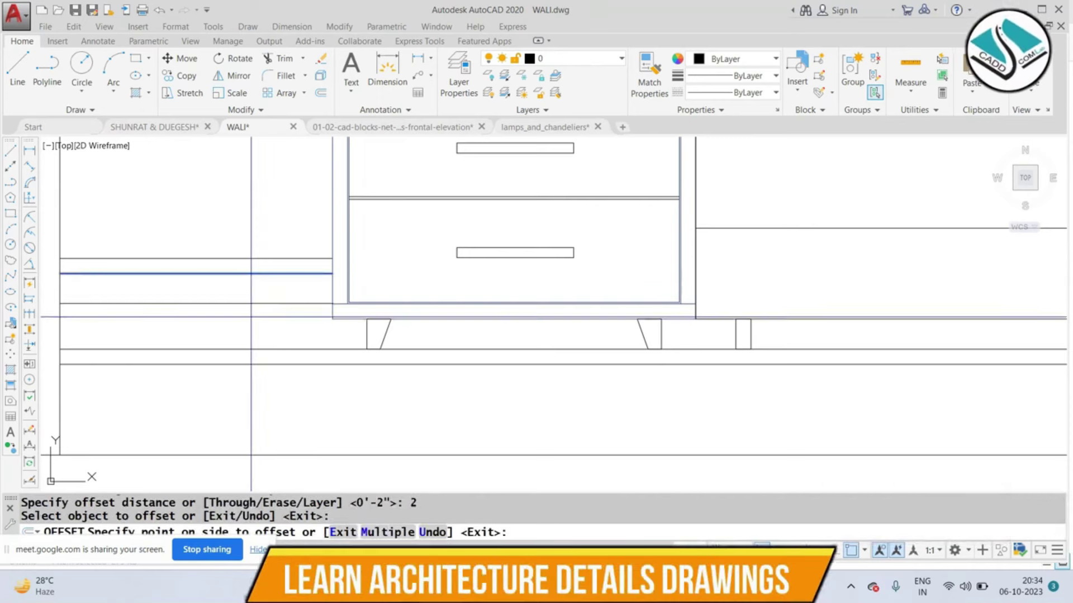
{"action": "scroll", "coordinate": [263, 285], "scroll_direction": "down", "scroll_amount": 3}
{"action": "scroll", "coordinate": [917, 280], "scroll_direction": "up", "scroll_amount": 2}
{"action": "scroll", "coordinate": [918, 279], "scroll_direction": "up", "scroll_amount": 4}
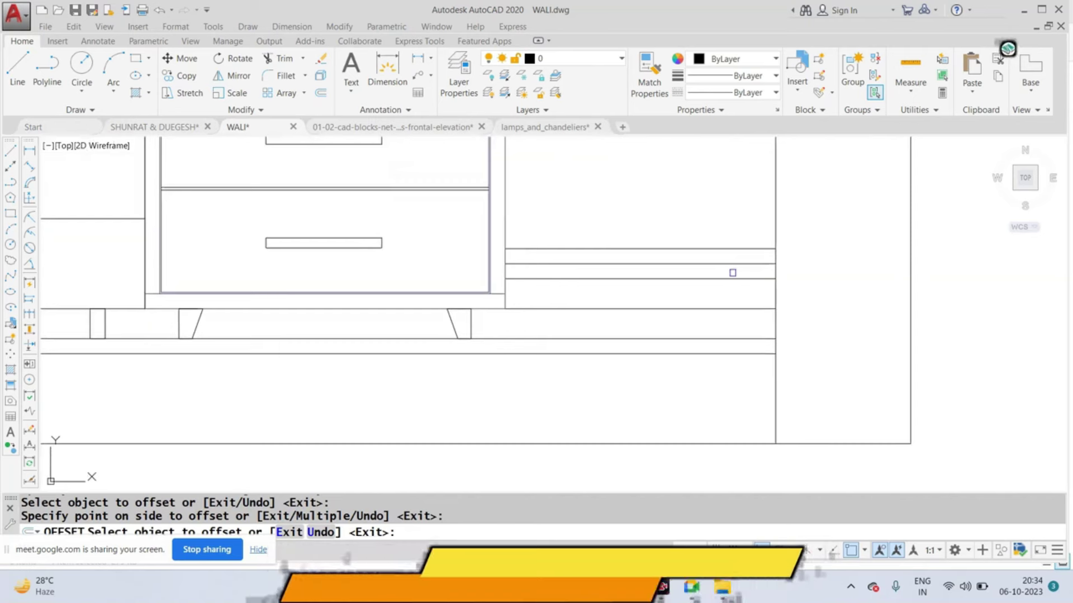
{"action": "key", "text": "Escape"}
Step: Window-select and erase the two extra lines by the right nightstand
{"action": "left_click", "coordinate": [729, 280]}
{"action": "left_click", "coordinate": [684, 313]}
{"action": "type", "text": "e"}
{"action": "key", "text": "Return"}
{"action": "key", "text": "Return"}
Step: Offset the remaining line beside the right nightstand by 2
{"action": "type", "text": "2"}
{"action": "key", "text": "Return"}
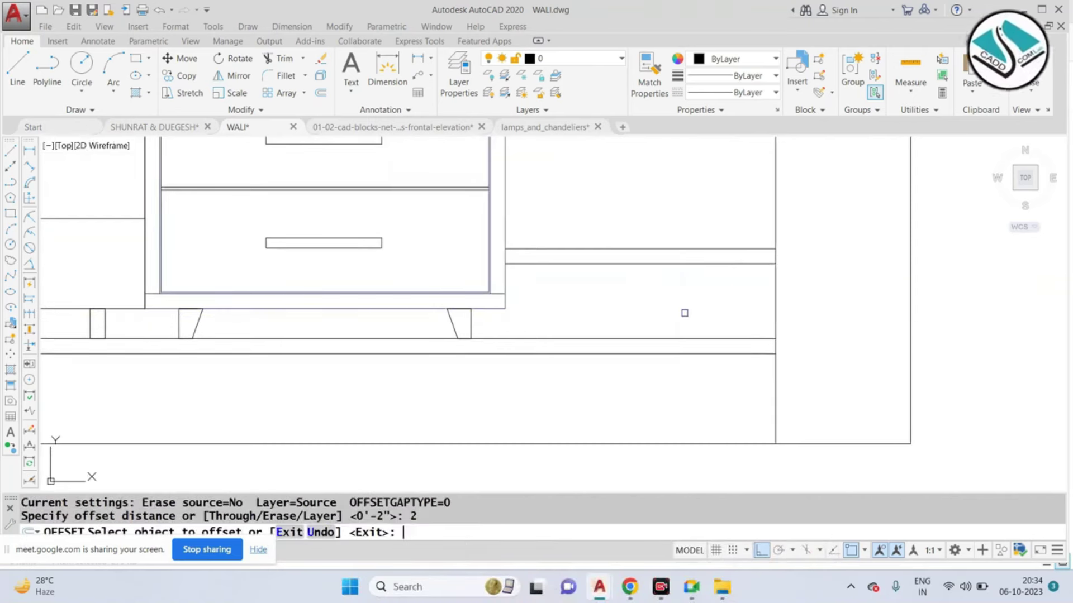
{"action": "left_click", "coordinate": [688, 267]}
{"action": "left_click", "coordinate": [666, 297]}
{"action": "scroll", "coordinate": [725, 313], "scroll_direction": "down", "scroll_amount": 3}
{"action": "key", "text": "Escape"}
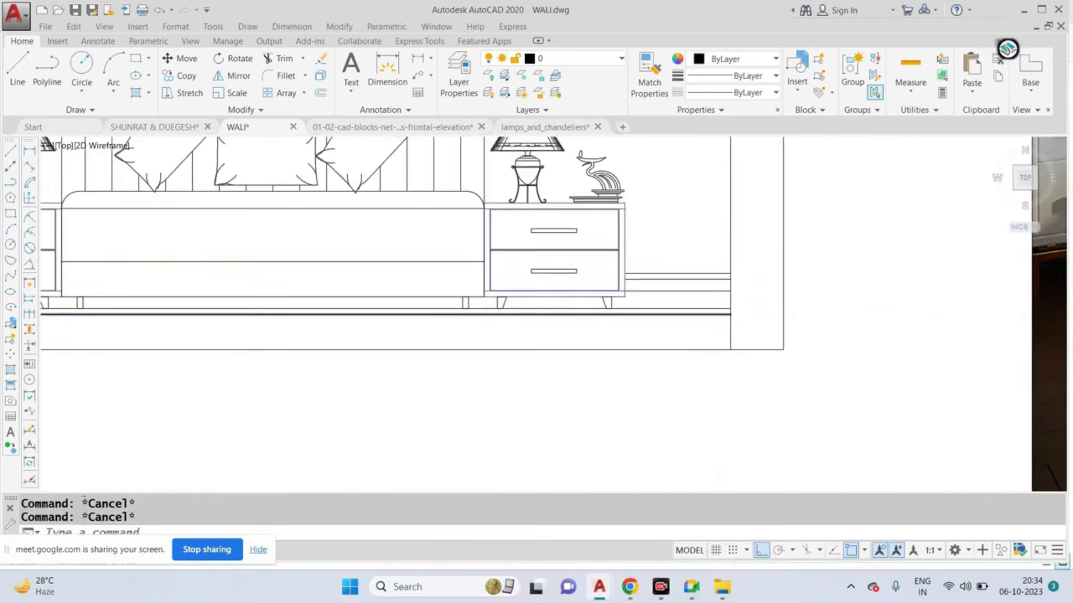
Step: Pan and zoom to the bed elevation, cancelling the started line command
{"action": "scroll", "coordinate": [905, 300], "scroll_direction": "down", "scroll_amount": 3}
{"action": "scroll", "coordinate": [658, 225], "scroll_direction": "up", "scroll_amount": 5}
{"action": "scroll", "coordinate": [791, 351], "scroll_direction": "up", "scroll_amount": 4}
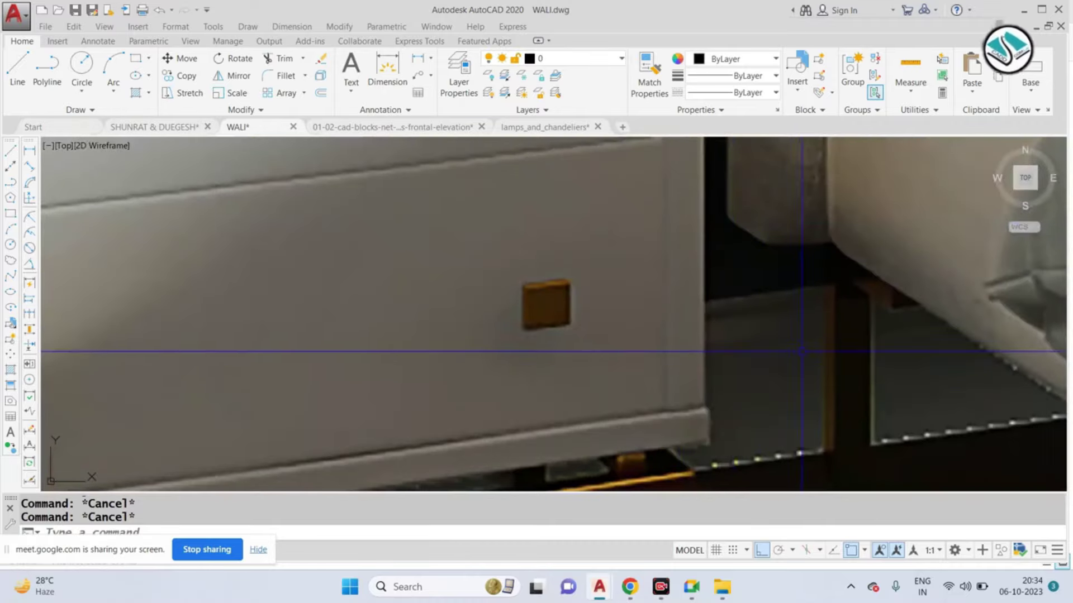
{"action": "scroll", "coordinate": [801, 351], "scroll_direction": "down", "scroll_amount": 3}
{"action": "scroll", "coordinate": [579, 352], "scroll_direction": "down", "scroll_amount": 2}
{"action": "scroll", "coordinate": [542, 390], "scroll_direction": "up", "scroll_amount": 4}
{"action": "scroll", "coordinate": [550, 381], "scroll_direction": "up", "scroll_amount": 1}
{"action": "type", "text": "l"}
{"action": "key", "text": "Return"}
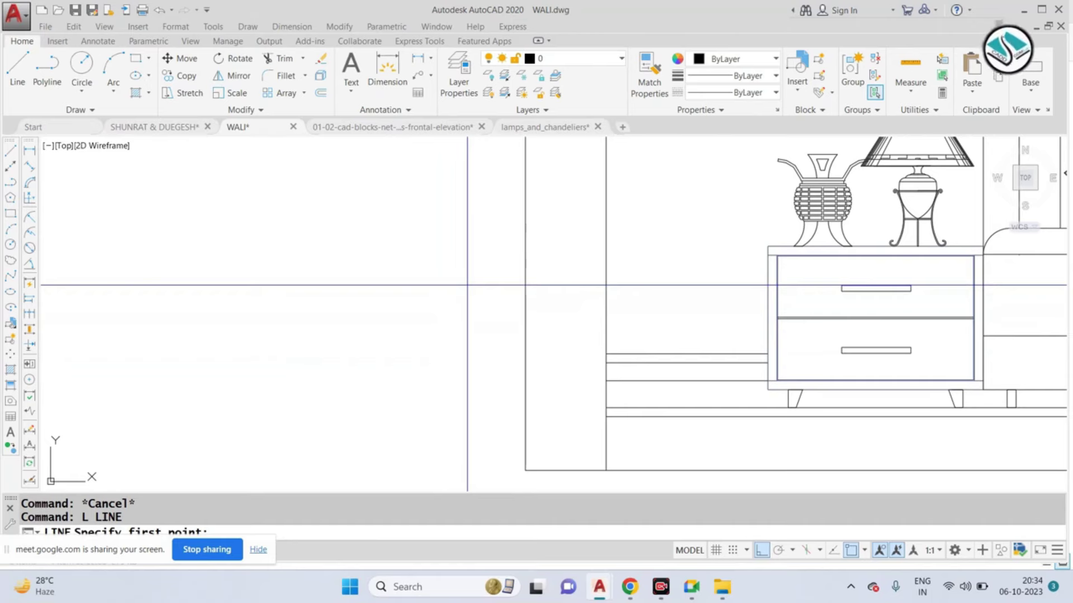
{"action": "scroll", "coordinate": [594, 295], "scroll_direction": "down", "scroll_amount": 3}
{"action": "scroll", "coordinate": [508, 311], "scroll_direction": "up", "scroll_amount": 2}
{"action": "scroll", "coordinate": [508, 312], "scroll_direction": "up", "scroll_amount": 1}
{"action": "scroll", "coordinate": [703, 317], "scroll_direction": "down", "scroll_amount": 3}
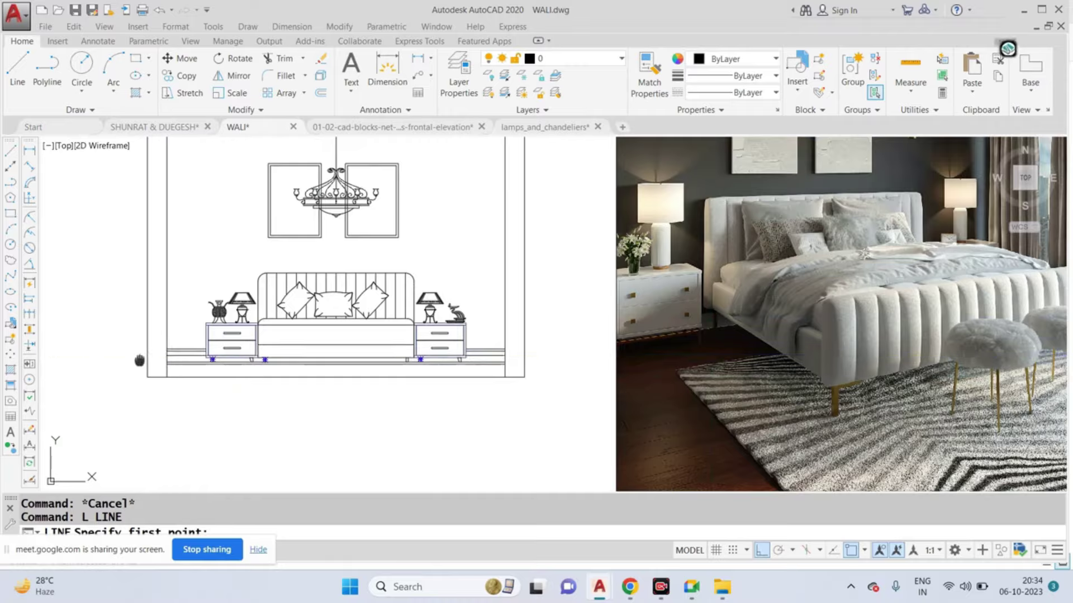
{"action": "middle_click_drag", "start_coordinate": [140, 360], "coordinate": [374, 330]}
{"action": "scroll", "coordinate": [395, 351], "scroll_direction": "up", "scroll_amount": 5}
{"action": "key", "text": "Escape"}
{"action": "key", "text": "Escape"}
Step: Window-select the three short lines beside each nightstand
{"action": "left_click", "coordinate": [448, 290]}
{"action": "left_click", "coordinate": [407, 335]}
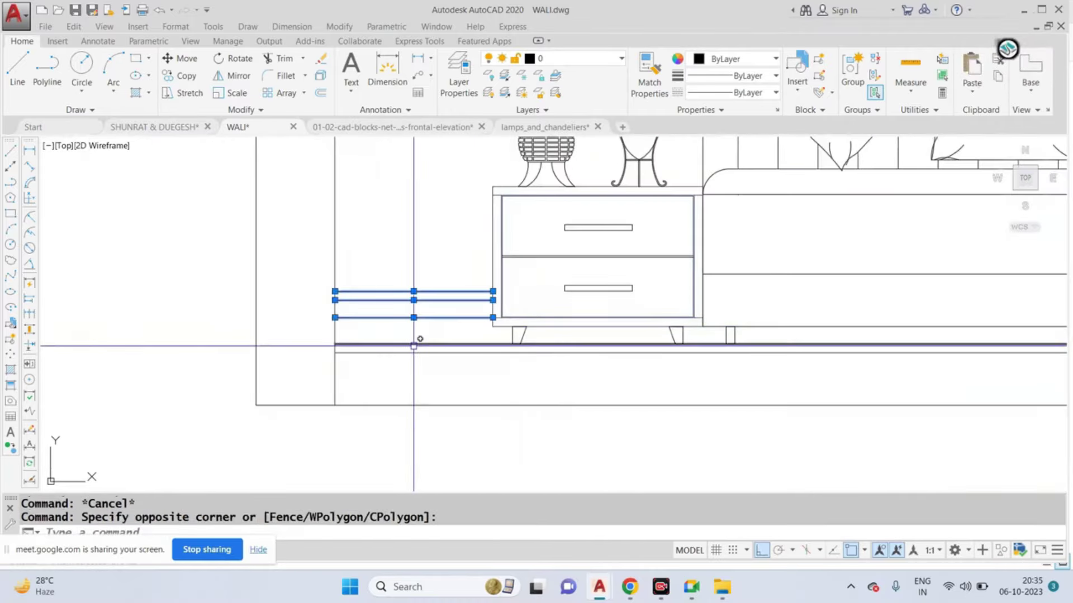
{"action": "scroll", "coordinate": [368, 322], "scroll_direction": "down", "scroll_amount": 5}
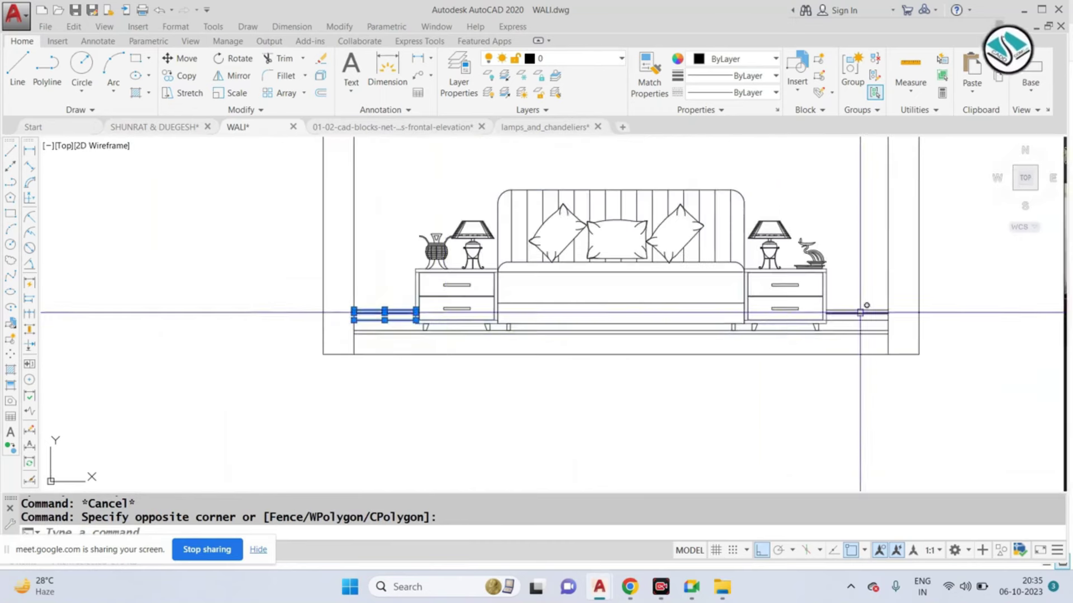
{"action": "scroll", "coordinate": [867, 312], "scroll_direction": "up", "scroll_amount": 5}
{"action": "left_click", "coordinate": [867, 284]}
{"action": "left_click", "coordinate": [821, 344]}
{"action": "scroll", "coordinate": [821, 345], "scroll_direction": "down", "scroll_amount": 3}
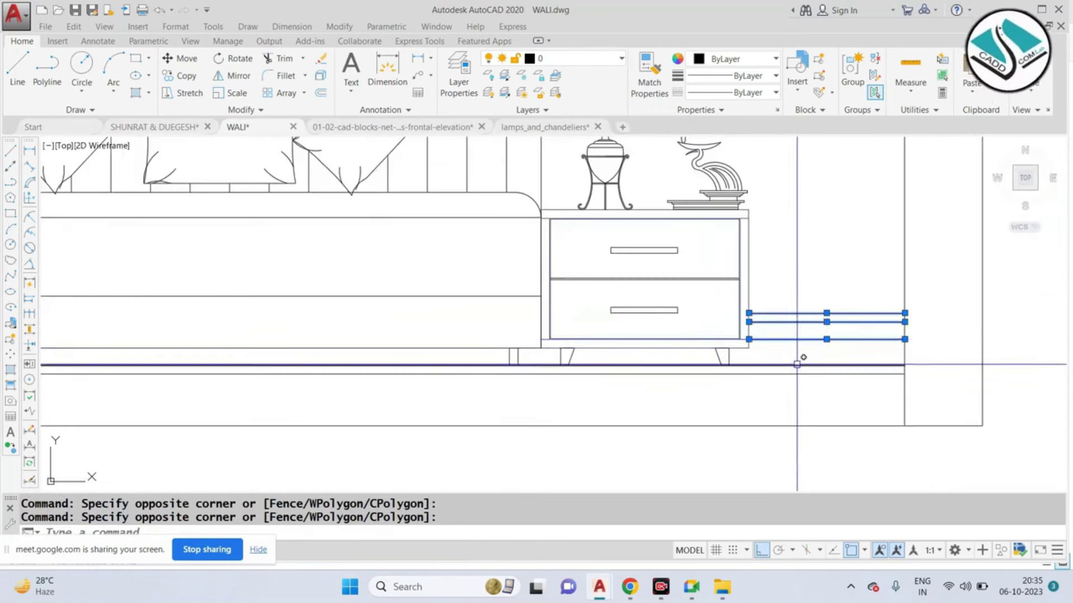
{"action": "scroll", "coordinate": [867, 216], "scroll_direction": "down", "scroll_amount": 2}
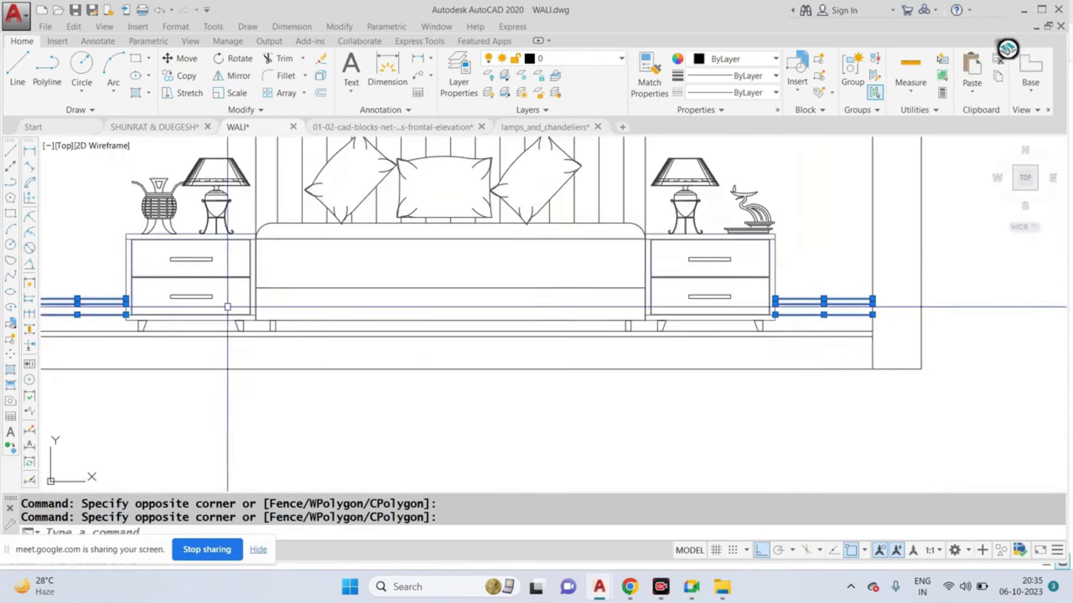
Step: Colour the selected lines dark green 19,103,52 and group them
{"action": "left_click", "coordinate": [753, 60]}
{"action": "left_click", "coordinate": [794, 115]}
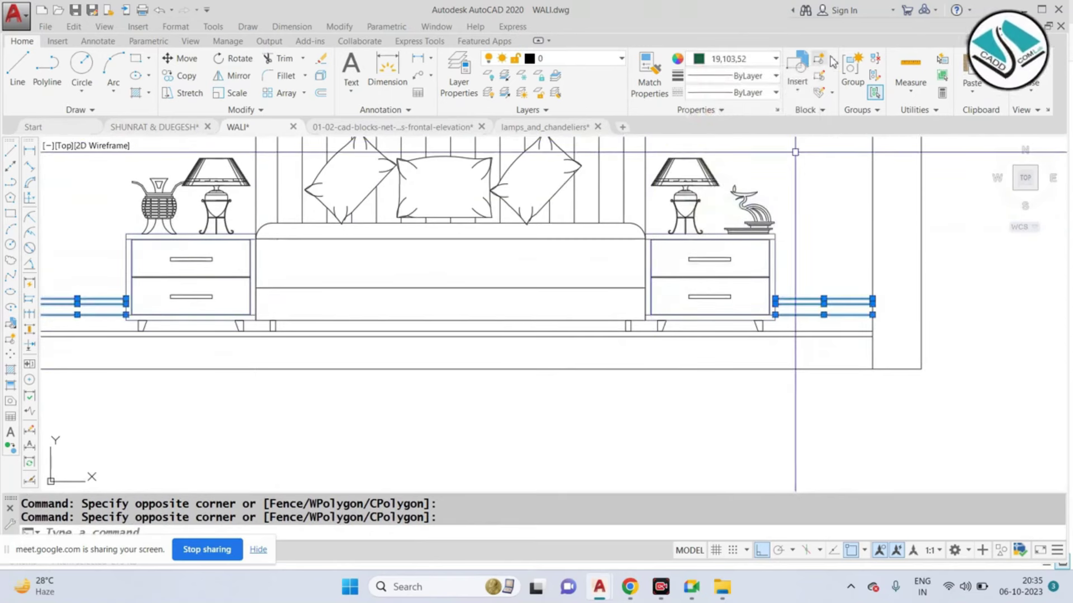
{"action": "left_click", "coordinate": [854, 64]}
{"action": "key", "text": "Escape"}
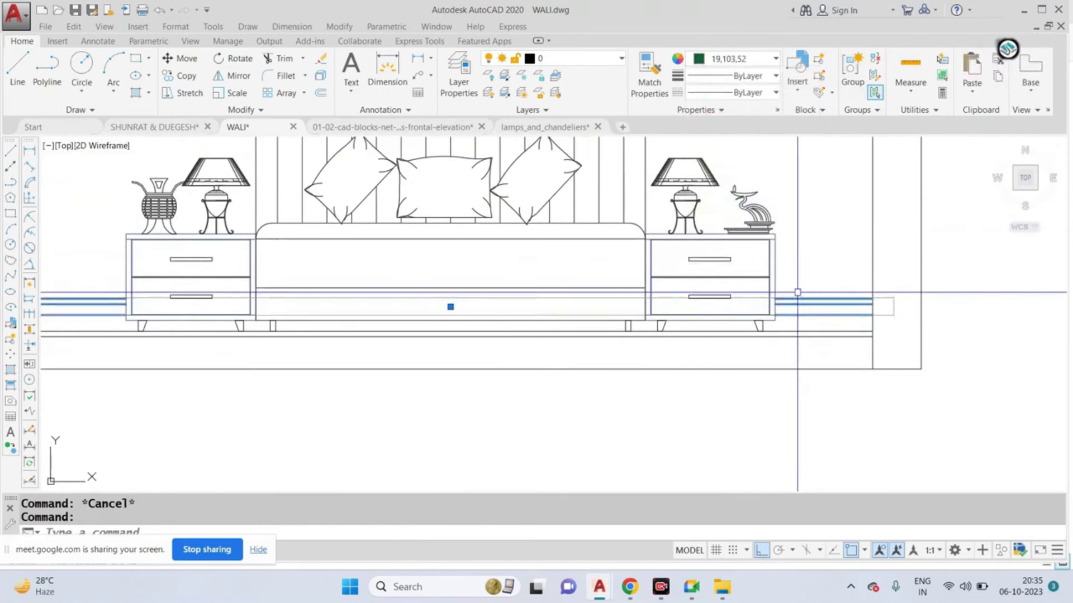
{"action": "scroll", "coordinate": [797, 292], "scroll_direction": "down", "scroll_amount": 2}
{"action": "scroll", "coordinate": [335, 280], "scroll_direction": "up", "scroll_amount": 2}
{"action": "left_click", "coordinate": [373, 262]}
{"action": "key", "text": "Escape"}
{"action": "scroll", "coordinate": [430, 245], "scroll_direction": "up", "scroll_amount": 2}
{"action": "scroll", "coordinate": [587, 292], "scroll_direction": "down", "scroll_amount": 1}
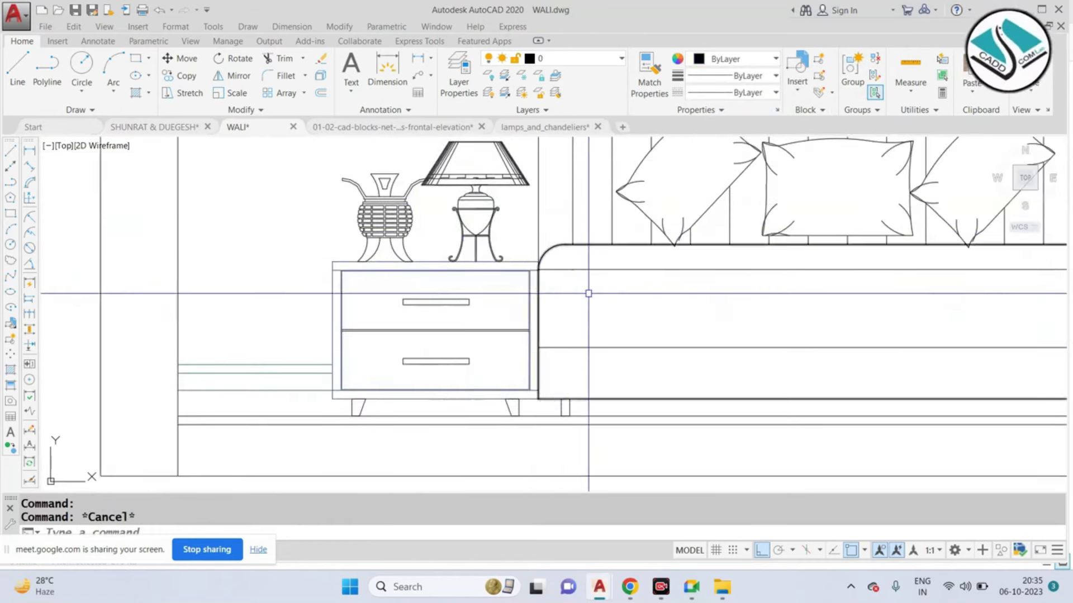
{"action": "scroll", "coordinate": [414, 330], "scroll_direction": "down", "scroll_amount": 3}
{"action": "scroll", "coordinate": [445, 326], "scroll_direction": "up", "scroll_amount": 4}
{"action": "scroll", "coordinate": [497, 326], "scroll_direction": "down", "scroll_amount": 3}
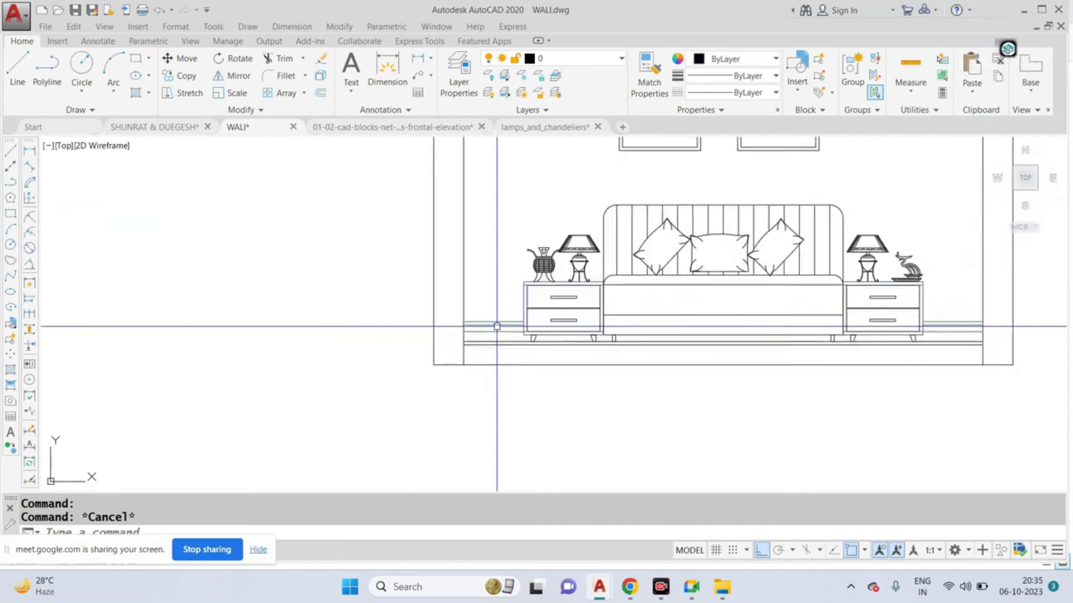
{"action": "scroll", "coordinate": [584, 313], "scroll_direction": "down", "scroll_amount": 3}
{"action": "left_click", "coordinate": [712, 151]}
{"action": "left_click", "coordinate": [409, 364]}
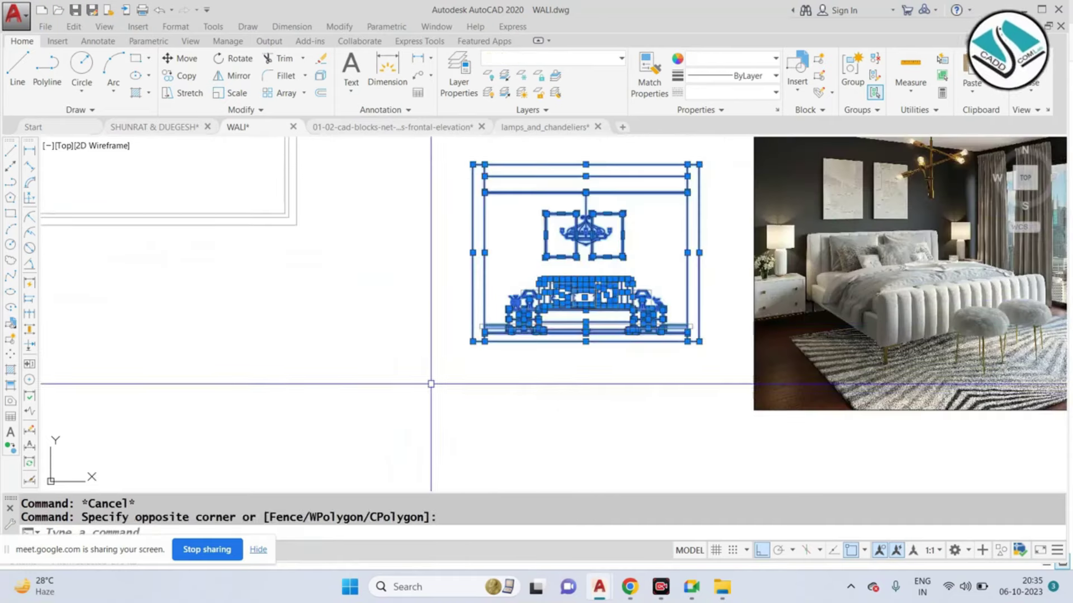
{"action": "type", "text": "m"}
{"action": "key", "text": "Return"}
{"action": "left_click", "coordinate": [609, 270]}
{"action": "key", "text": "F8"}
{"action": "scroll", "coordinate": [567, 336], "scroll_direction": "up", "scroll_amount": 2}
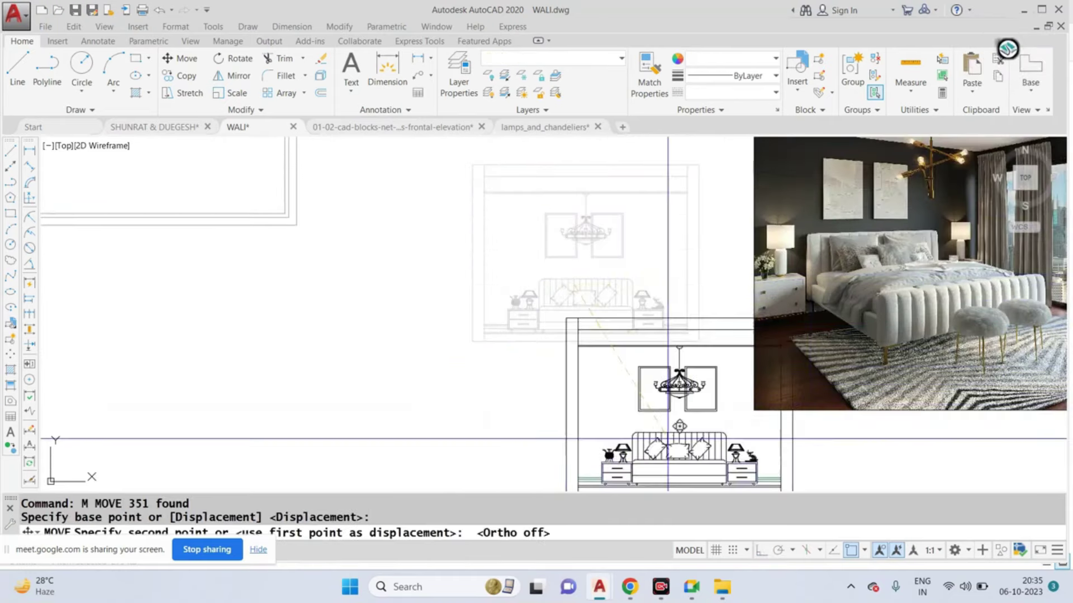
{"action": "scroll", "coordinate": [567, 310], "scroll_direction": "down", "scroll_amount": 2}
{"action": "key", "text": "Escape"}
{"action": "middle_click_drag", "start_coordinate": [544, 266], "coordinate": [506, 220]}
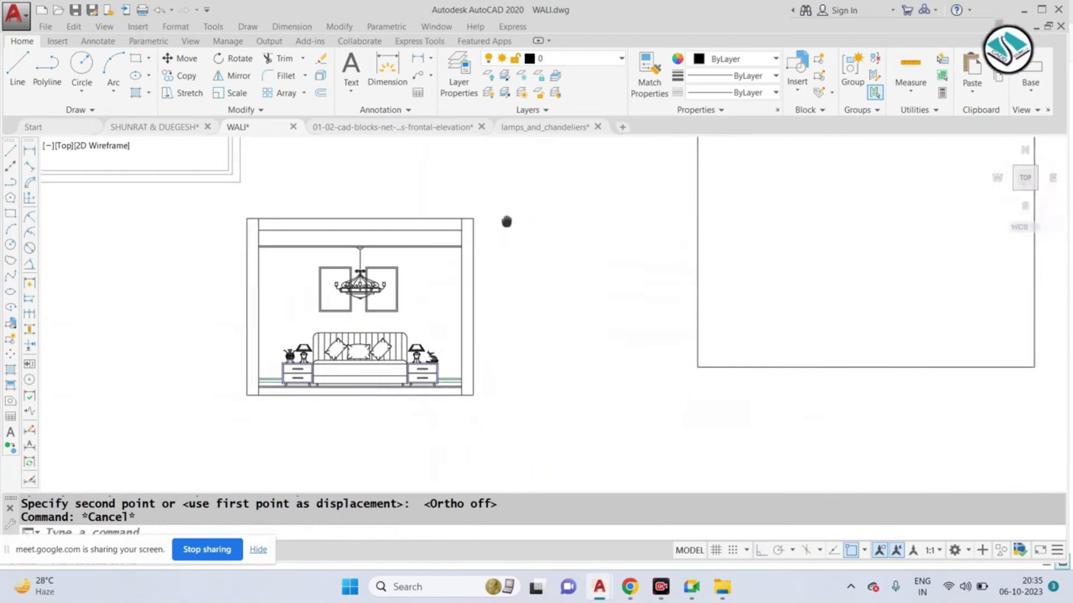
{"action": "middle_click_drag", "start_coordinate": [766, 177], "coordinate": [712, 228]}
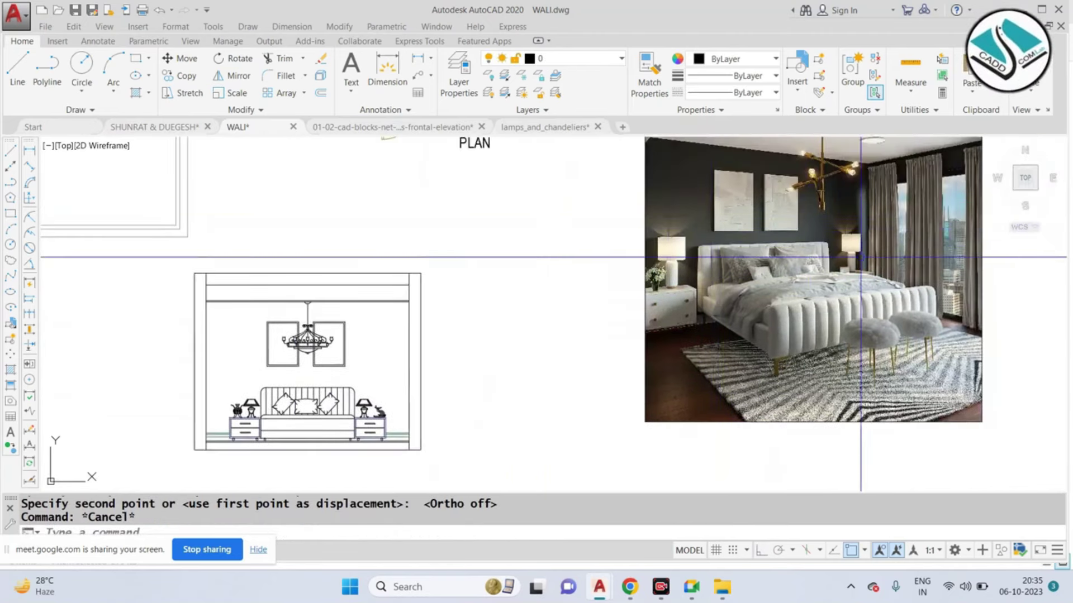
{"action": "scroll", "coordinate": [791, 185], "scroll_direction": "down", "scroll_amount": 2}
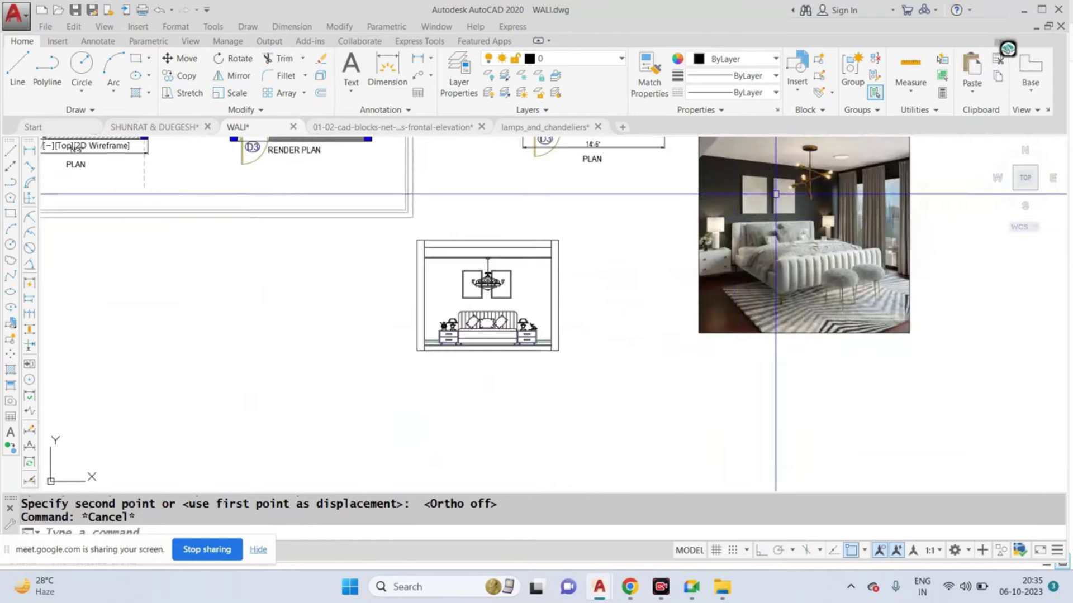
{"action": "middle_click_drag", "start_coordinate": [559, 249], "coordinate": [578, 282]}
{"action": "scroll", "coordinate": [311, 229], "scroll_direction": "up", "scroll_amount": 2}
{"action": "scroll", "coordinate": [312, 229], "scroll_direction": "up", "scroll_amount": 2}
{"action": "scroll", "coordinate": [315, 195], "scroll_direction": "down", "scroll_amount": 2}
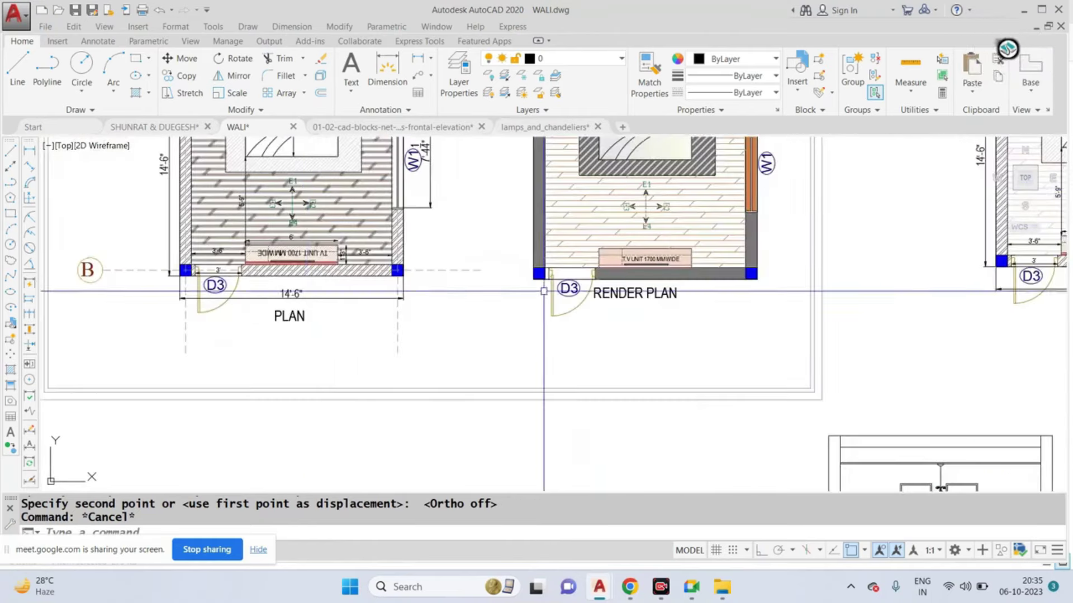
{"action": "scroll", "coordinate": [639, 286], "scroll_direction": "up", "scroll_amount": 2}
Step: Copy the RENDER PLAN title below the bed elevation and edit it to read ELEVATION -E1
{"action": "type", "text": "co"}
{"action": "key", "text": "Return"}
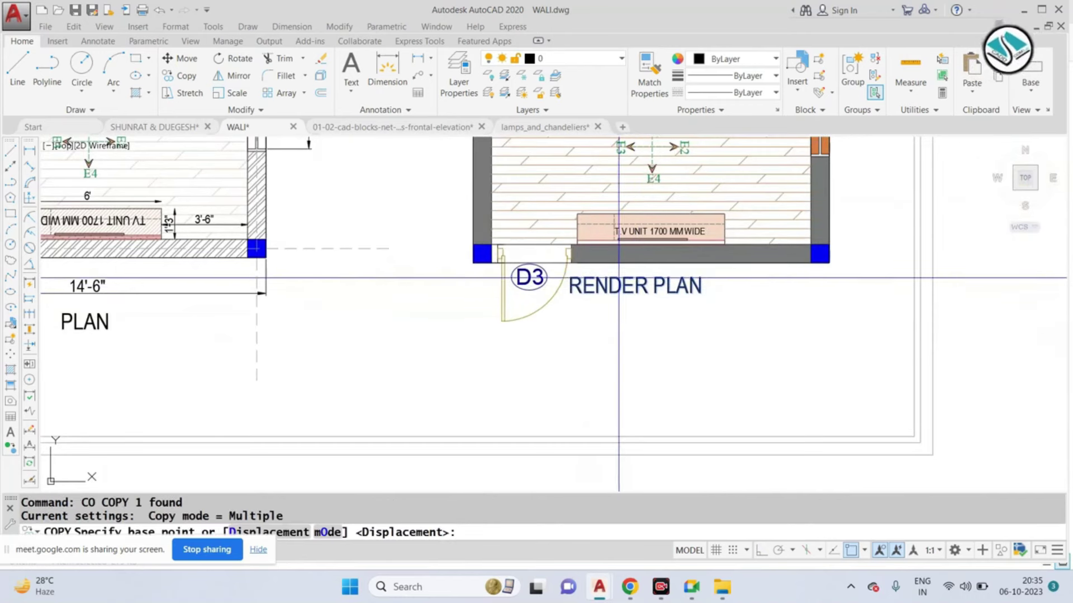
{"action": "left_click", "coordinate": [618, 278]}
{"action": "scroll", "coordinate": [619, 278], "scroll_direction": "down", "scroll_amount": 3}
{"action": "scroll", "coordinate": [559, 291], "scroll_direction": "up", "scroll_amount": 2}
{"action": "scroll", "coordinate": [559, 290], "scroll_direction": "up", "scroll_amount": 2}
{"action": "left_click", "coordinate": [566, 296]}
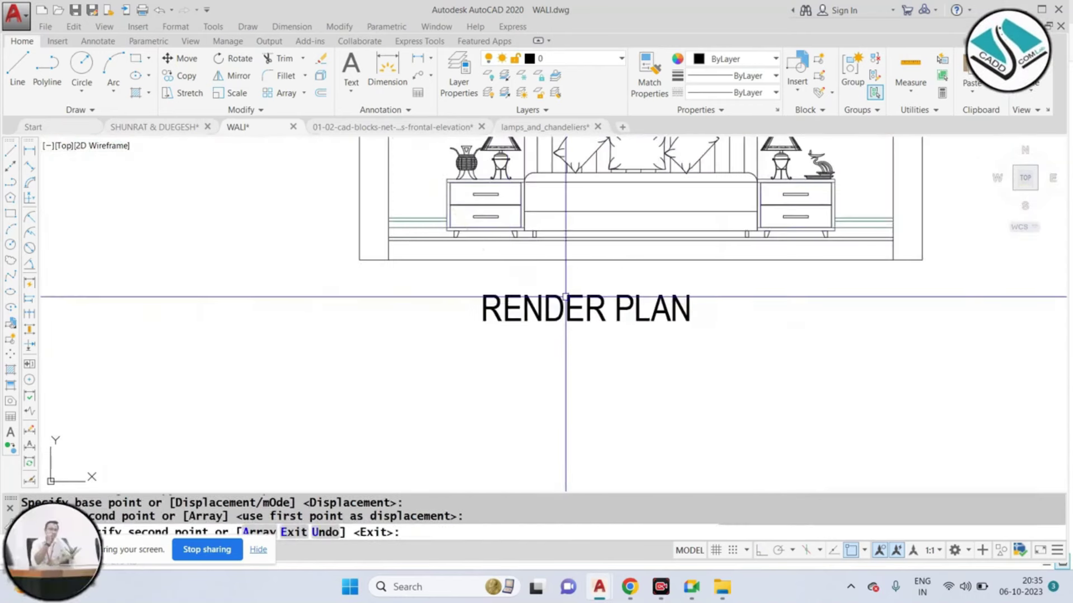
{"action": "key", "text": "Escape"}
{"action": "double_click", "coordinate": [565, 297]}
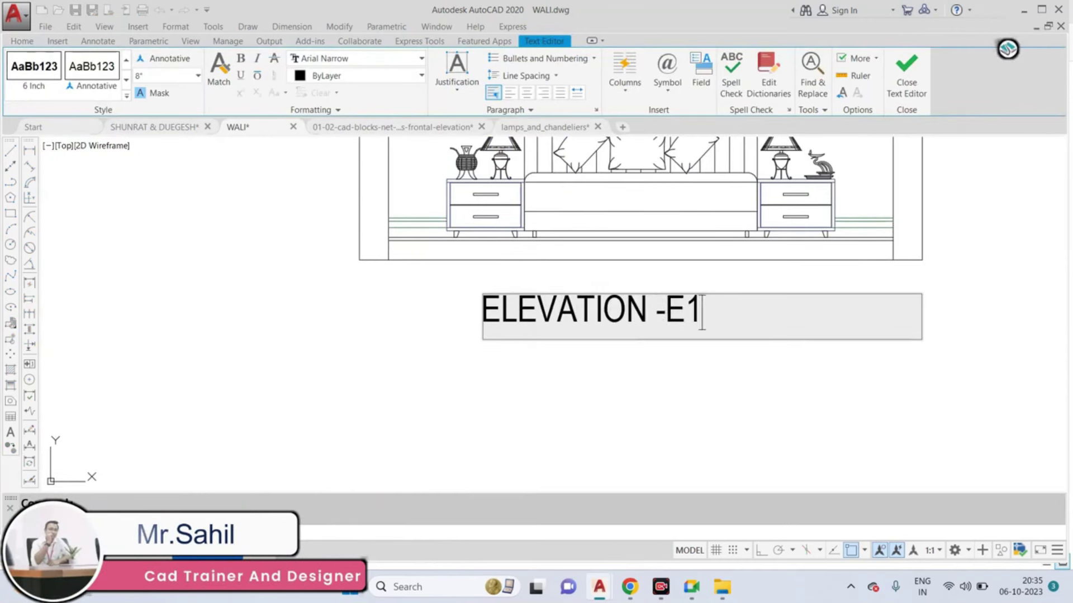
{"action": "key", "text": "Escape"}
Step: Move the ELEVATION -E1 label so it sits centred beneath the bed elevation
{"action": "left_click", "coordinate": [575, 290]}
{"action": "type", "text": "m"}
{"action": "key", "text": "Return"}
{"action": "left_click", "coordinate": [532, 313]}
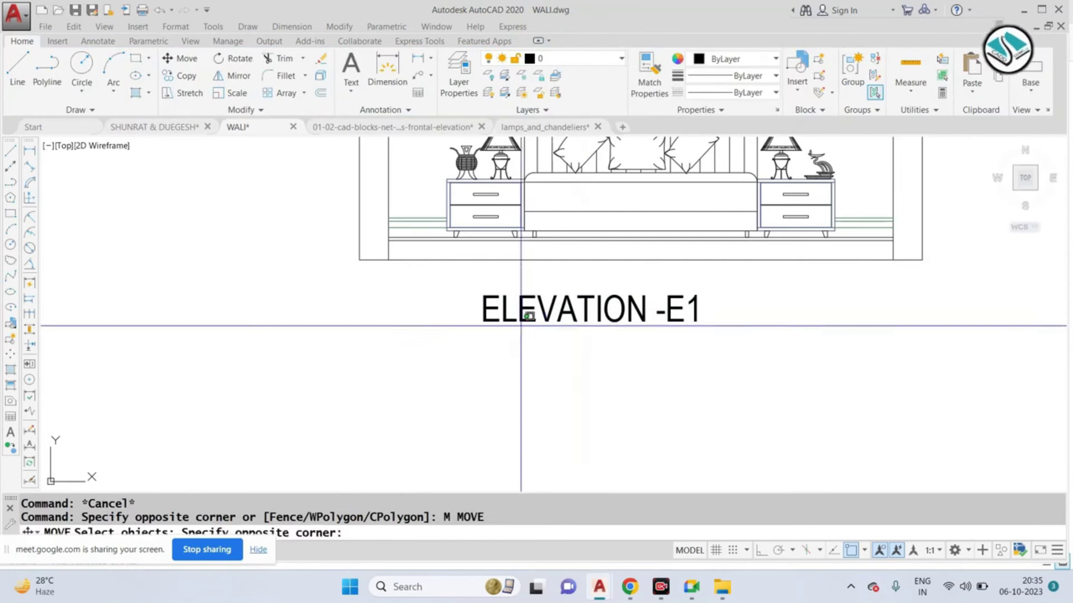
{"action": "key", "text": "Return"}
{"action": "left_click", "coordinate": [595, 300]}
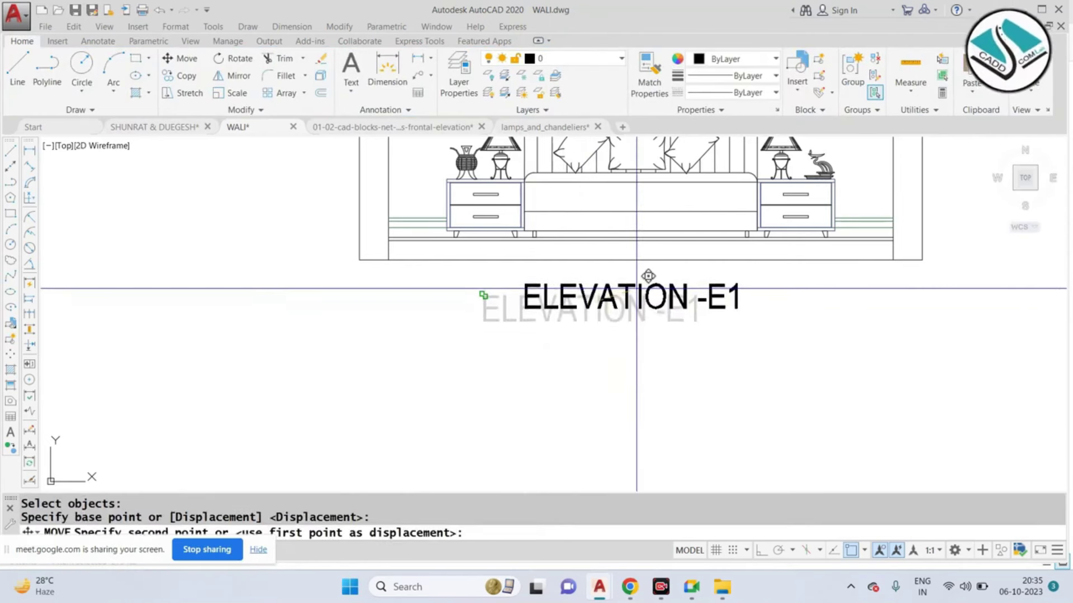
{"action": "scroll", "coordinate": [637, 286], "scroll_direction": "up", "scroll_amount": 2}
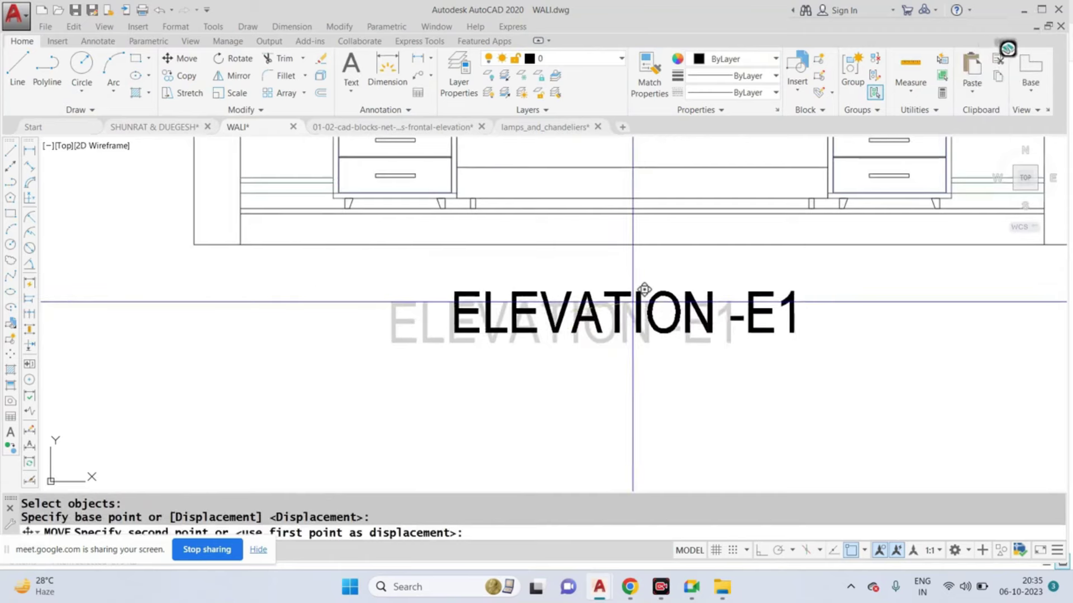
{"action": "left_click", "coordinate": [516, 342]}
{"action": "scroll", "coordinate": [516, 341], "scroll_direction": "down", "scroll_amount": 4}
{"action": "scroll", "coordinate": [634, 275], "scroll_direction": "up", "scroll_amount": 1}
{"action": "left_click", "coordinate": [693, 148]}
Step: Begin moving elevation E1 with its label, then cancel the move
{"action": "left_click", "coordinate": [364, 392]}
{"action": "type", "text": "m"}
{"action": "key", "text": "Return"}
{"action": "left_click", "coordinate": [492, 323]}
{"action": "scroll", "coordinate": [491, 322], "scroll_direction": "down", "scroll_amount": 4}
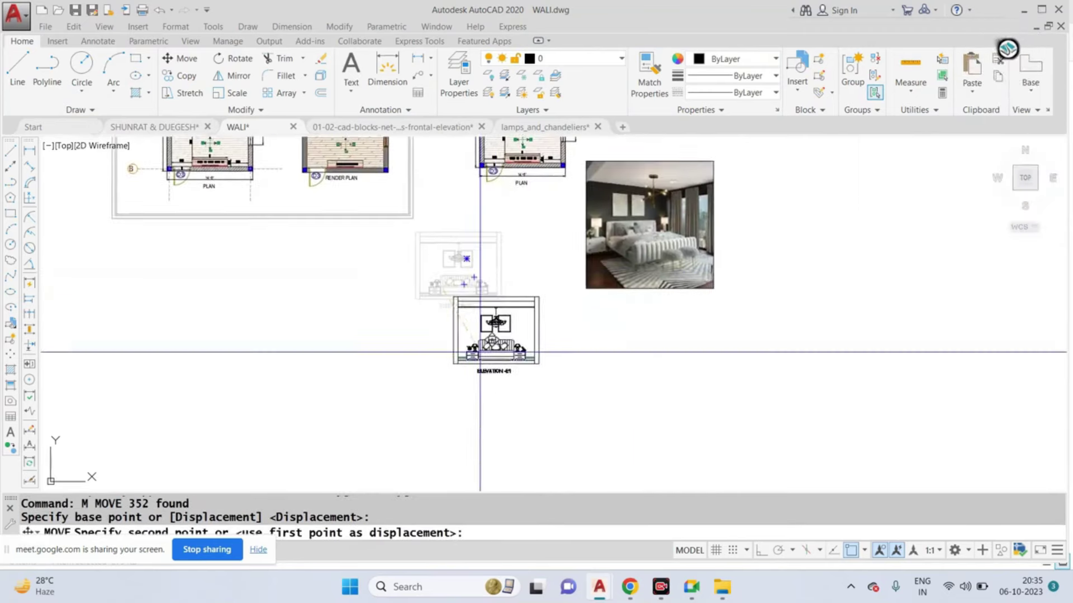
{"action": "key", "text": "Escape"}
{"action": "scroll", "coordinate": [533, 383], "scroll_direction": "up", "scroll_amount": 2}
Step: Move the bedroom reference photo to a new spot on the left
{"action": "left_click", "coordinate": [826, 256]}
{"action": "left_click", "coordinate": [778, 227]}
{"action": "key", "text": "m"}
{"action": "key", "text": "Return"}
{"action": "left_click", "coordinate": [768, 209]}
{"action": "left_click", "coordinate": [293, 366]}
{"action": "scroll", "coordinate": [508, 251], "scroll_direction": "down", "scroll_amount": 2}
{"action": "scroll", "coordinate": [509, 211], "scroll_direction": "up", "scroll_amount": 3}
{"action": "scroll", "coordinate": [509, 211], "scroll_direction": "up", "scroll_amount": 2}
{"action": "scroll", "coordinate": [509, 211], "scroll_direction": "down", "scroll_amount": 5}
{"action": "scroll", "coordinate": [558, 234], "scroll_direction": "up", "scroll_amount": 3}
{"action": "scroll", "coordinate": [614, 167], "scroll_direction": "down", "scroll_amount": 2}
{"action": "scroll", "coordinate": [682, 148], "scroll_direction": "up", "scroll_amount": 1}
{"action": "scroll", "coordinate": [629, 147], "scroll_direction": "up", "scroll_amount": 2}
{"action": "scroll", "coordinate": [671, 195], "scroll_direction": "down", "scroll_amount": 2}
Step: Select the whole right-hand bedroom plan and move it to a new position
{"action": "left_click_drag", "start_coordinate": [522, 159], "coordinate": [670, 335]}
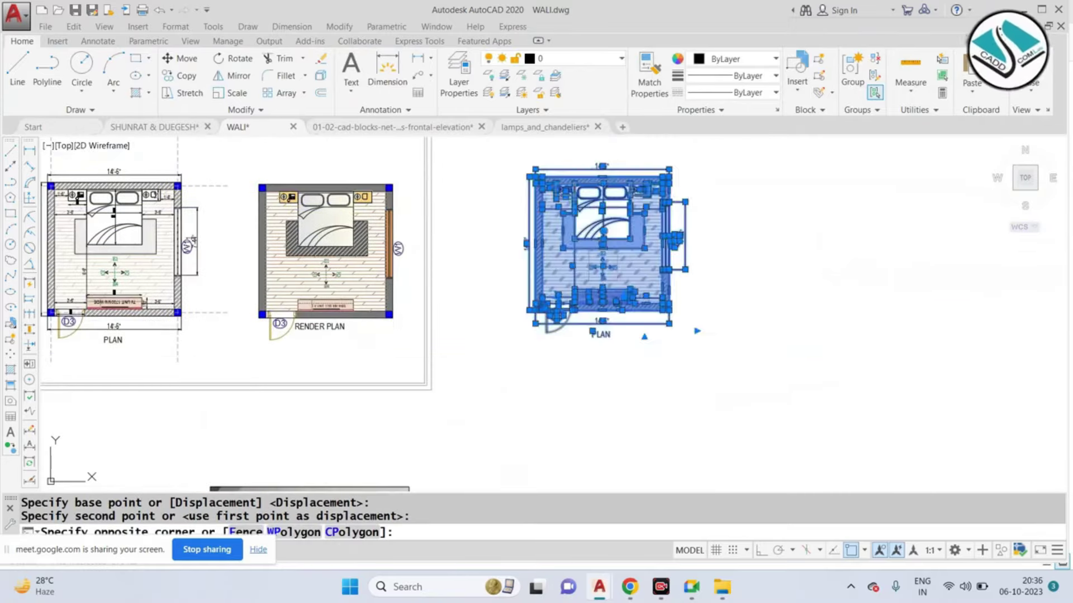
{"action": "scroll", "coordinate": [568, 283], "scroll_direction": "down", "scroll_amount": 3}
{"action": "scroll", "coordinate": [489, 381], "scroll_direction": "up", "scroll_amount": 4}
{"action": "scroll", "coordinate": [531, 324], "scroll_direction": "down", "scroll_amount": 4}
{"action": "scroll", "coordinate": [599, 249], "scroll_direction": "up", "scroll_amount": 2}
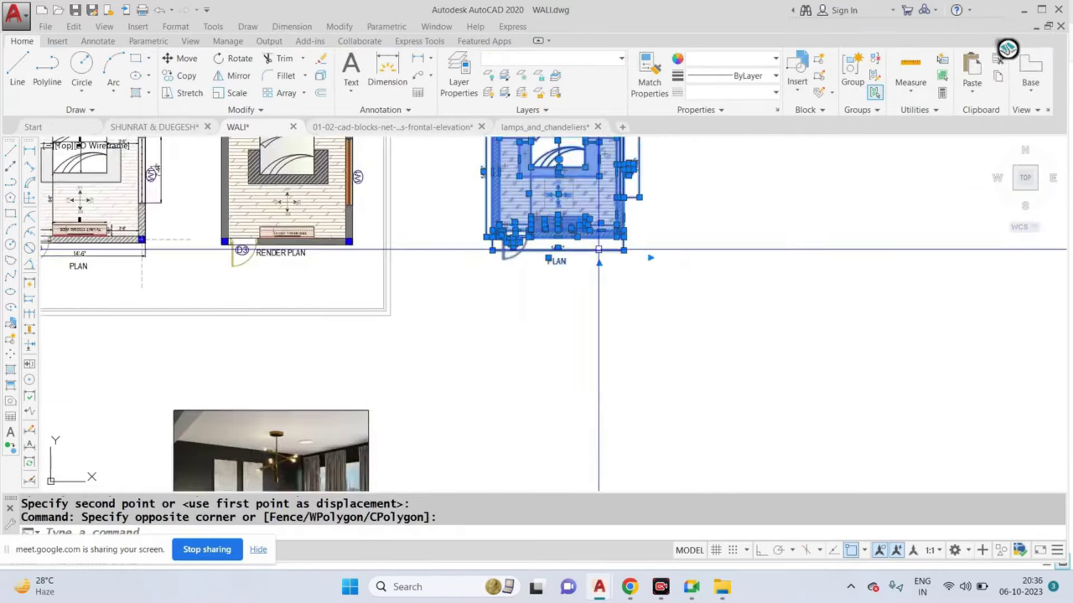
{"action": "key", "text": "m"}
{"action": "key", "text": "Return"}
{"action": "left_click", "coordinate": [598, 247]}
{"action": "scroll", "coordinate": [598, 248], "scroll_direction": "down", "scroll_amount": 3}
Step: Rotate the bedroom plan 90° upright with Ortho on
{"action": "left_click", "coordinate": [689, 307]}
{"action": "left_click", "coordinate": [773, 177]}
{"action": "left_click", "coordinate": [481, 406]}
{"action": "type", "text": "ro"}
{"action": "key", "text": "Return"}
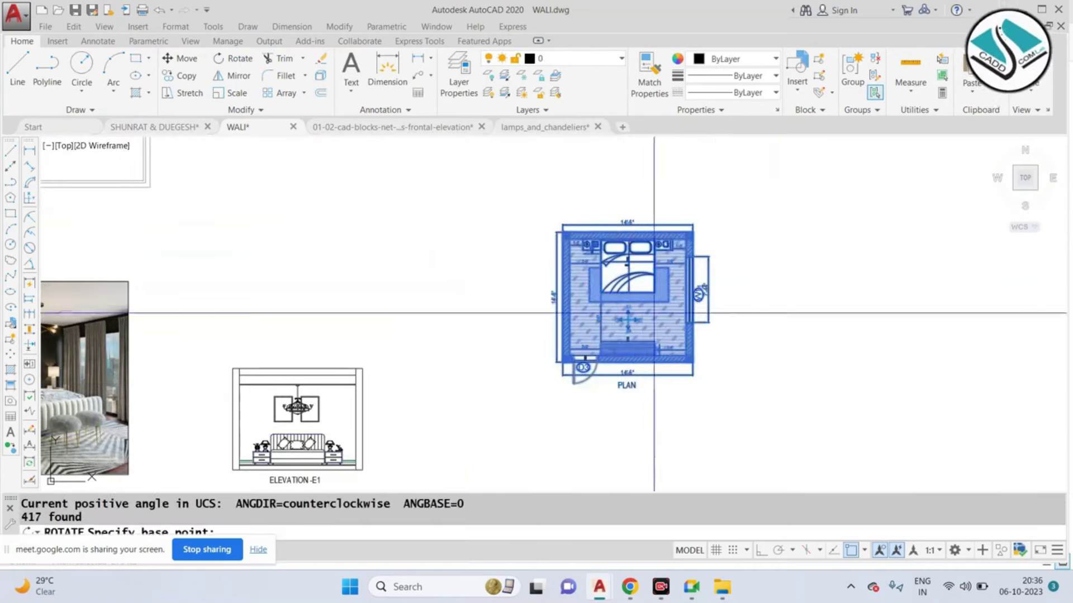
{"action": "left_click", "coordinate": [687, 266]}
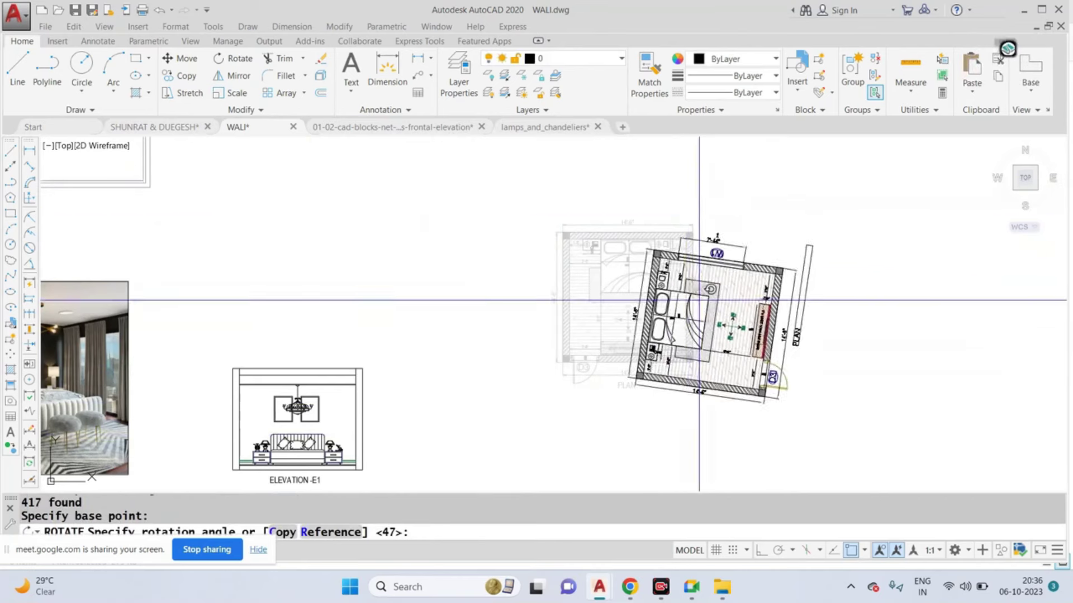
{"action": "left_click", "coordinate": [760, 550]}
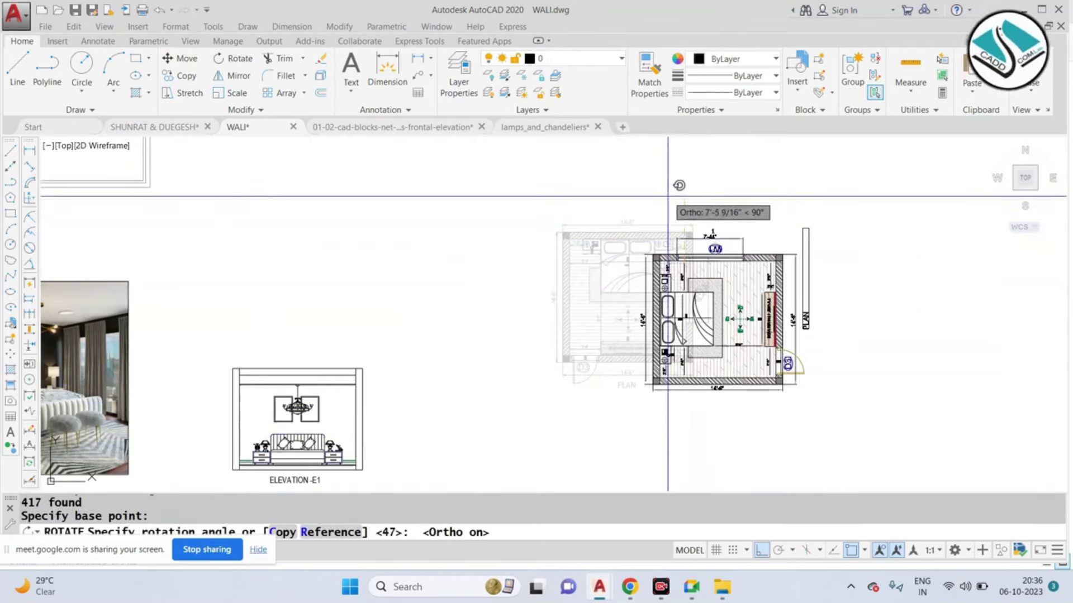
{"action": "left_click", "coordinate": [665, 211]}
{"action": "middle_click_drag", "start_coordinate": [656, 303], "coordinate": [588, 258]}
{"action": "key", "text": "Escape"}
{"action": "key", "text": "Escape"}
Step: Crossing-select elevation E1 and move it below and left of the plan
{"action": "middle_click_drag", "start_coordinate": [364, 270], "coordinate": [419, 206]}
{"action": "left_click", "coordinate": [422, 210]}
{"action": "left_click", "coordinate": [172, 413]}
{"action": "type", "text": "m"}
{"action": "key", "text": "Return"}
{"action": "left_click", "coordinate": [313, 317]}
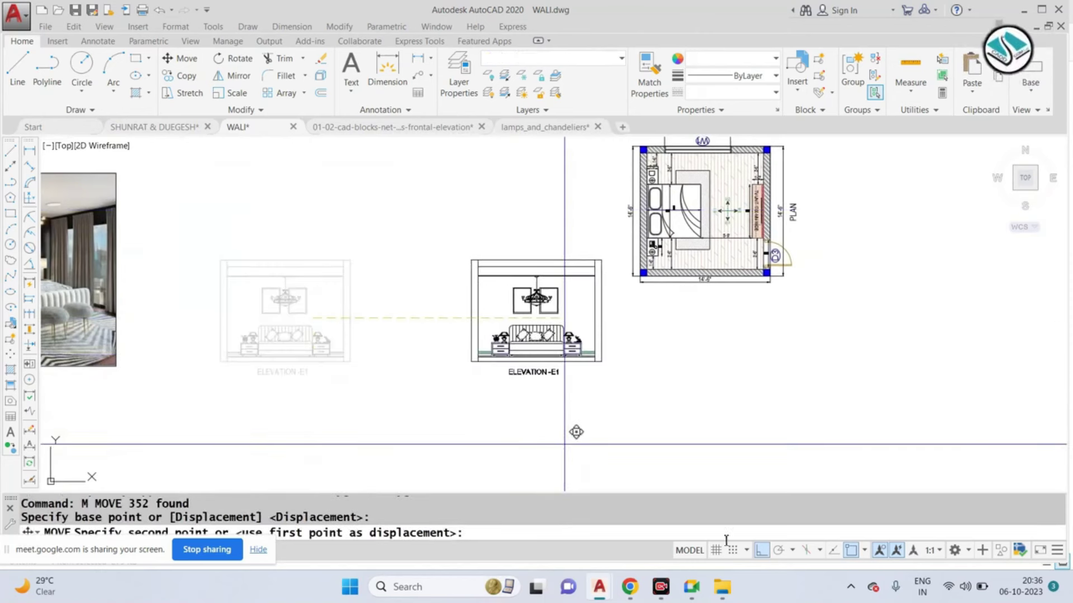
{"action": "left_click", "coordinate": [759, 550]}
{"action": "left_click", "coordinate": [528, 400]}
{"action": "key", "text": "Escape"}
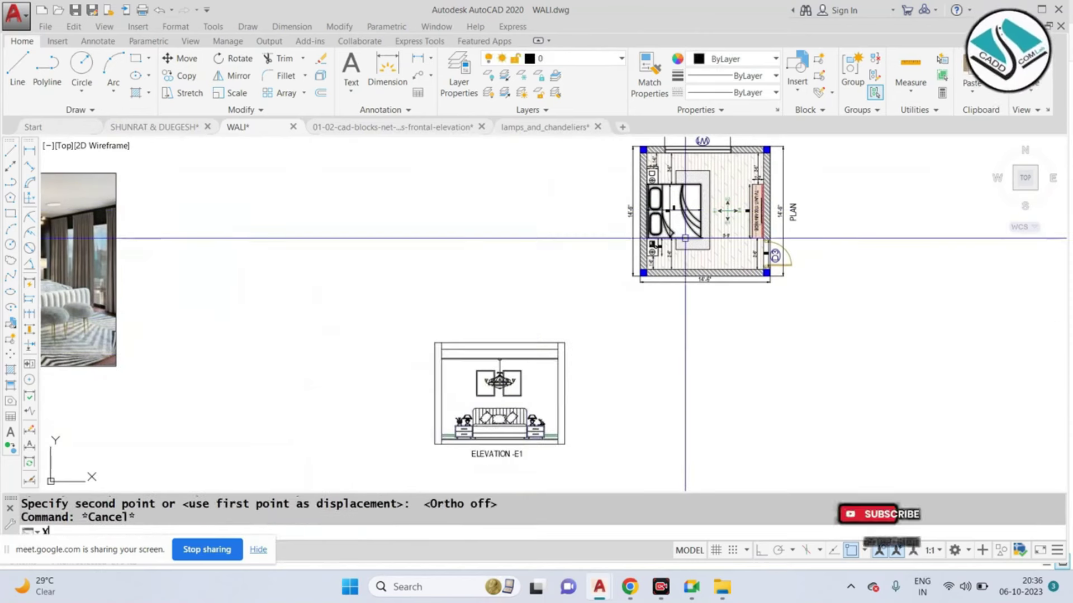
Step: Add a vertical XLINE through the edge of the plan's blue top corner column
{"action": "type", "text": "l"}
{"action": "key", "text": "Return"}
{"action": "type", "text": "v"}
{"action": "key", "text": "Return"}
{"action": "scroll", "coordinate": [665, 240], "scroll_direction": "up", "scroll_amount": 4}
{"action": "scroll", "coordinate": [586, 218], "scroll_direction": "up", "scroll_amount": 6}
{"action": "scroll", "coordinate": [558, 260], "scroll_direction": "down", "scroll_amount": 10}
{"action": "scroll", "coordinate": [575, 229], "scroll_direction": "up", "scroll_amount": 8}
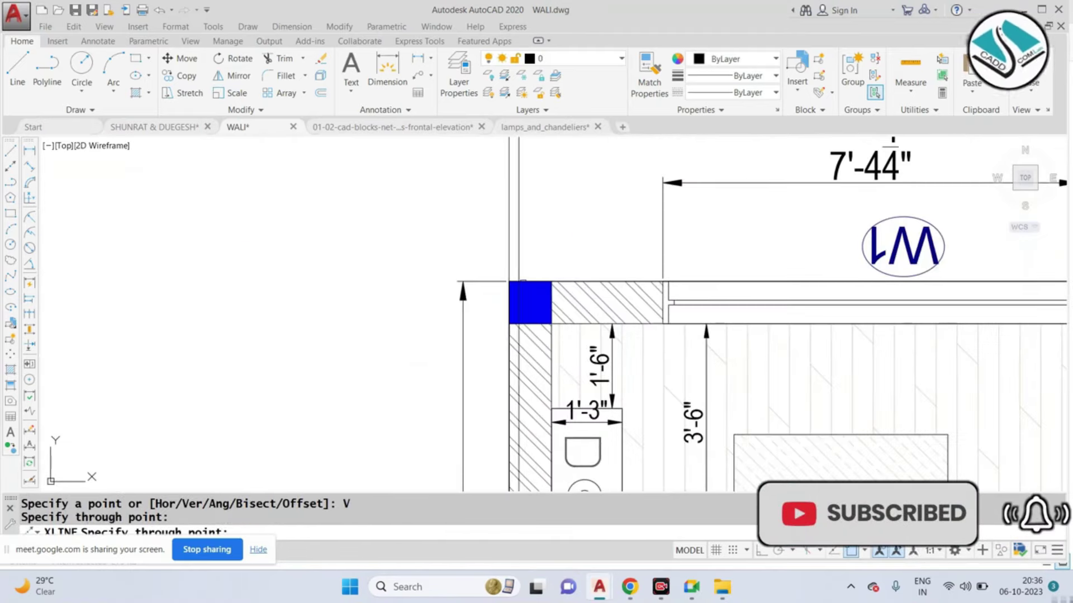
{"action": "left_click", "coordinate": [552, 284]}
{"action": "scroll", "coordinate": [551, 283], "scroll_direction": "down", "scroll_amount": 8}
{"action": "scroll", "coordinate": [502, 256], "scroll_direction": "up", "scroll_amount": 9}
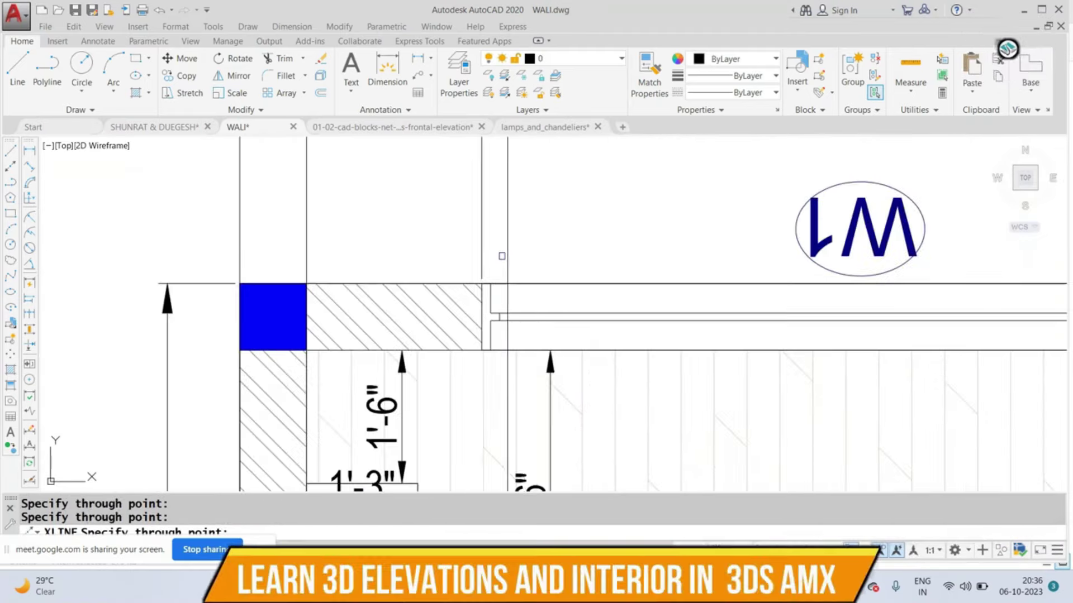
{"action": "scroll", "coordinate": [451, 269], "scroll_direction": "down", "scroll_amount": 8}
{"action": "scroll", "coordinate": [838, 268], "scroll_direction": "up", "scroll_amount": 8}
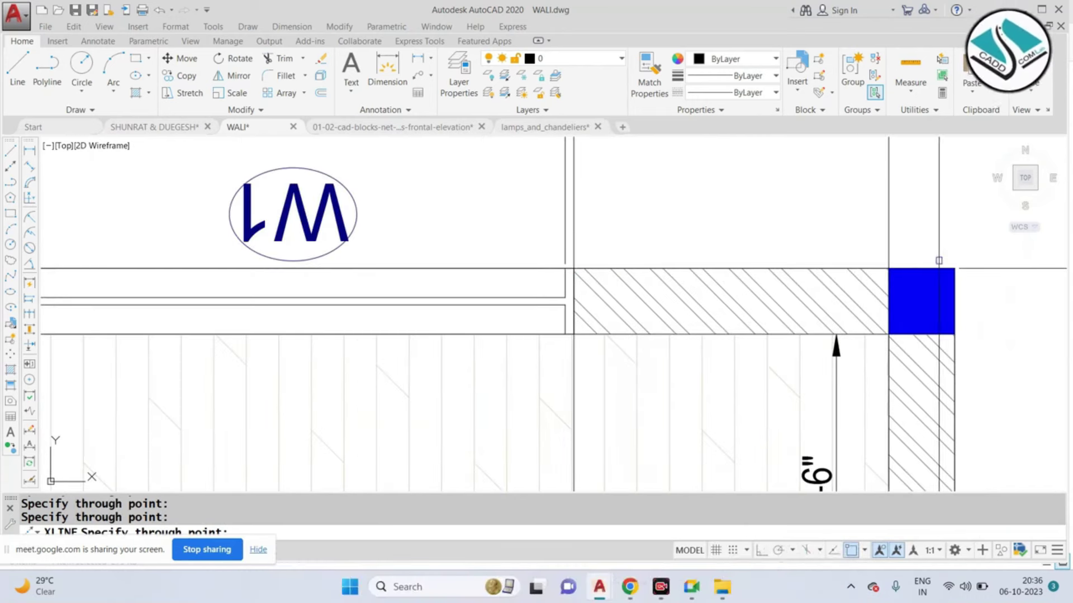
{"action": "scroll", "coordinate": [955, 268], "scroll_direction": "down", "scroll_amount": 5}
{"action": "key", "text": "Escape"}
{"action": "scroll", "coordinate": [519, 268], "scroll_direction": "down", "scroll_amount": 3}
{"action": "scroll", "coordinate": [520, 280], "scroll_direction": "up", "scroll_amount": 4}
{"action": "scroll", "coordinate": [572, 276], "scroll_direction": "up", "scroll_amount": 3}
{"action": "scroll", "coordinate": [572, 276], "scroll_direction": "down", "scroll_amount": 8}
{"action": "scroll", "coordinate": [622, 271], "scroll_direction": "up", "scroll_amount": 5}
{"action": "scroll", "coordinate": [698, 240], "scroll_direction": "up", "scroll_amount": 6}
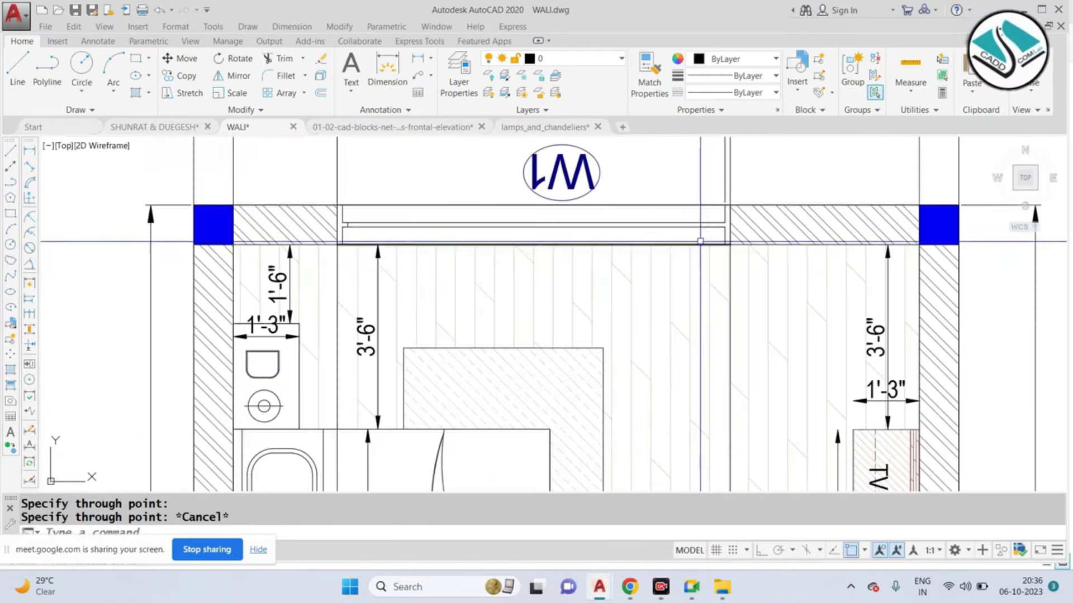
{"action": "scroll", "coordinate": [697, 322], "scroll_direction": "down", "scroll_amount": 7}
Step: Draw a horizontal line from elevation E1's top-right corner with Ortho on
{"action": "key", "text": "Escape"}
{"action": "scroll", "coordinate": [648, 235], "scroll_direction": "up", "scroll_amount": 1}
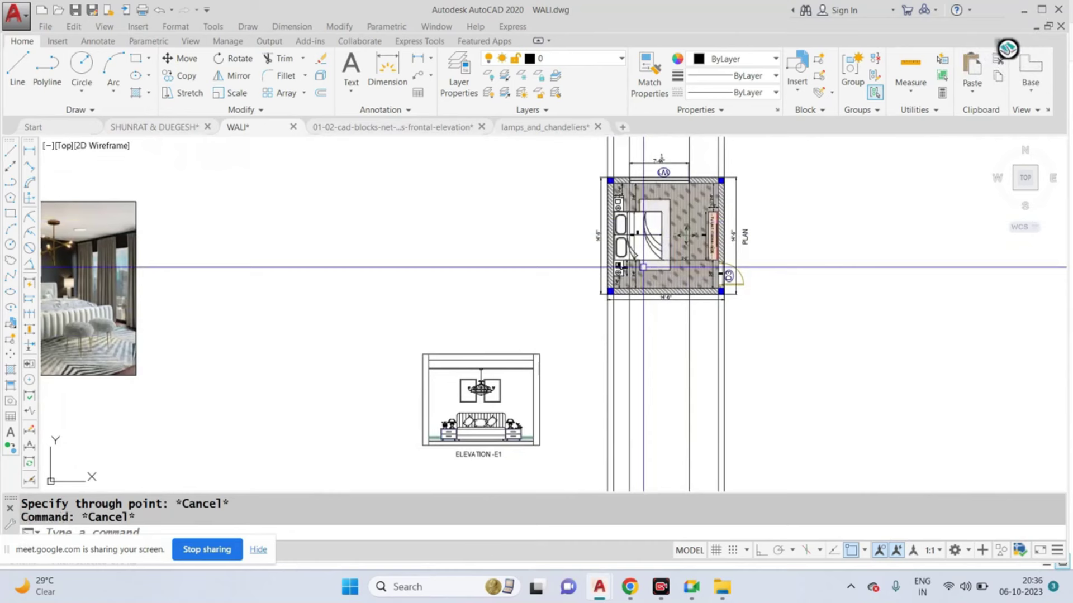
{"action": "type", "text": "l"}
{"action": "key", "text": "Return"}
{"action": "scroll", "coordinate": [523, 333], "scroll_direction": "down", "scroll_amount": 5}
{"action": "scroll", "coordinate": [523, 332], "scroll_direction": "up", "scroll_amount": 5}
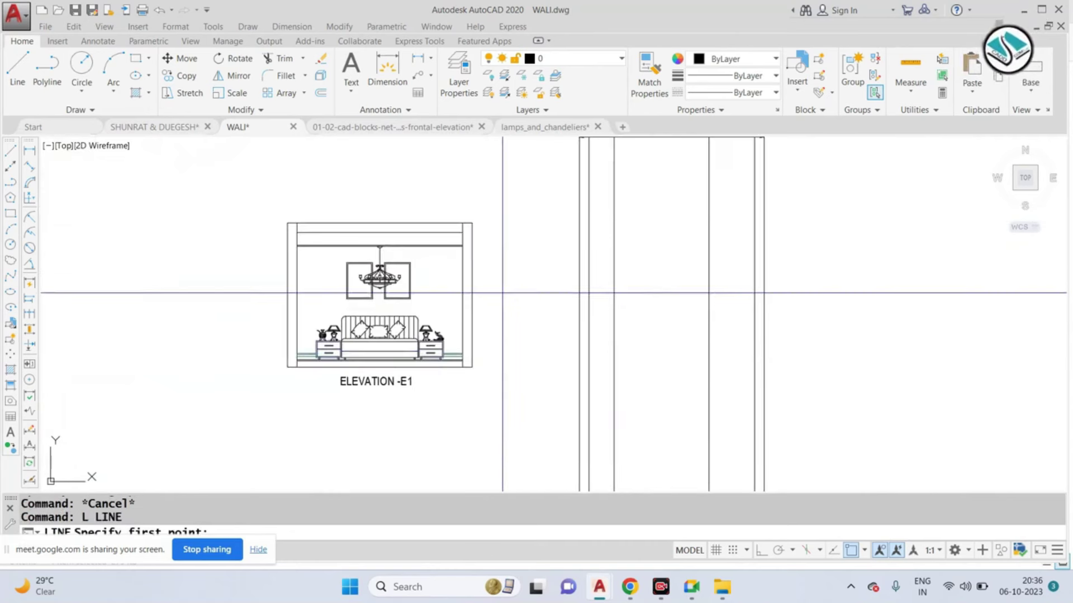
{"action": "left_click", "coordinate": [472, 222]}
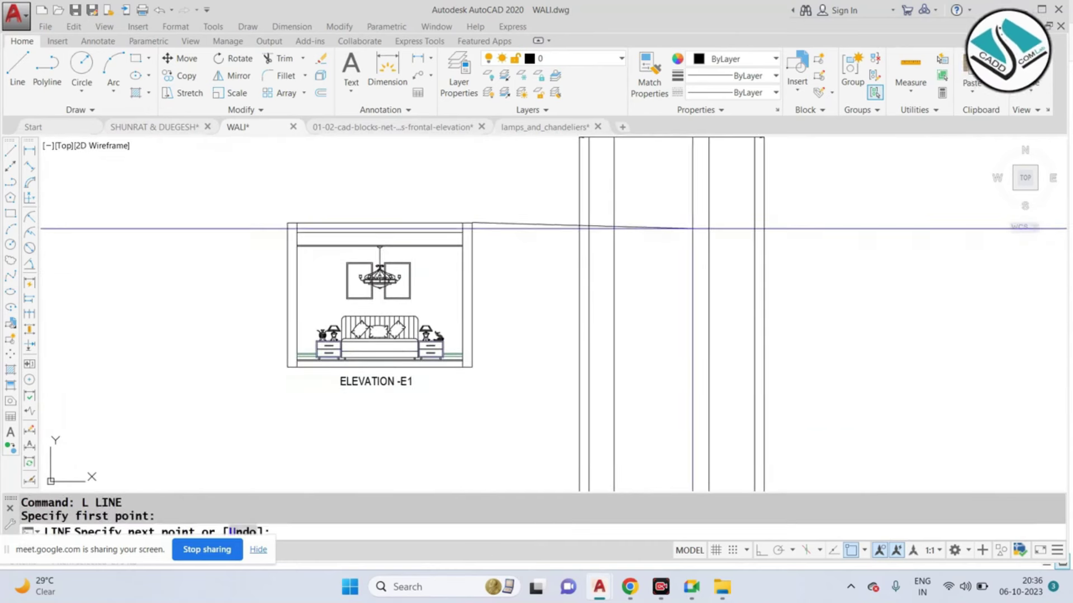
{"action": "left_click", "coordinate": [758, 550]}
{"action": "left_click", "coordinate": [815, 229]}
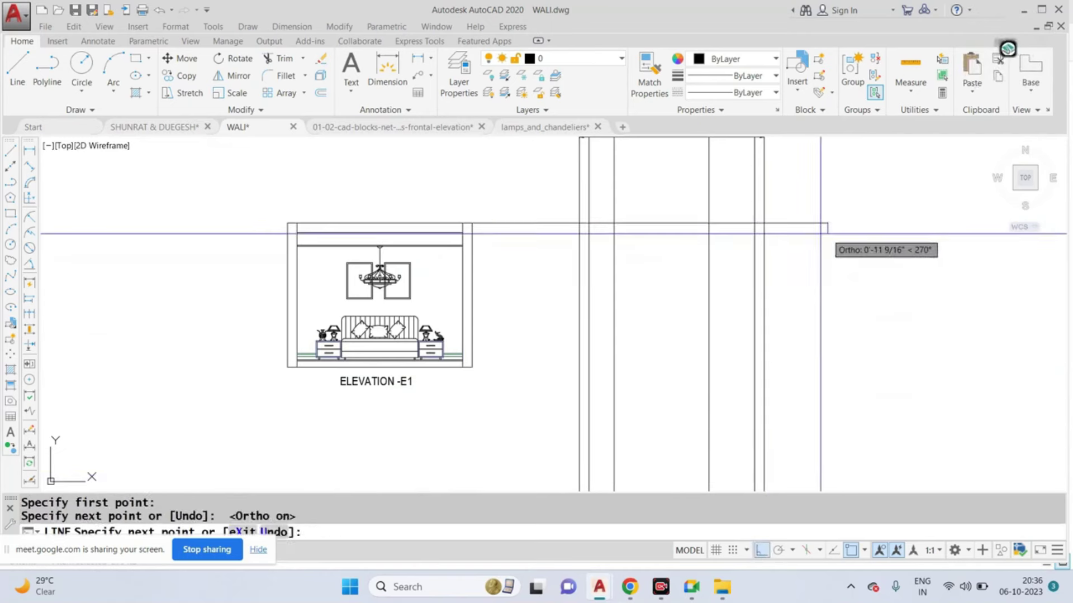
{"action": "key", "text": "Escape"}
Step: Redraw the top-level line from E1's top corner across the vertical construction lines
{"action": "key", "text": "Return"}
{"action": "scroll", "coordinate": [450, 235], "scroll_direction": "up", "scroll_amount": 3}
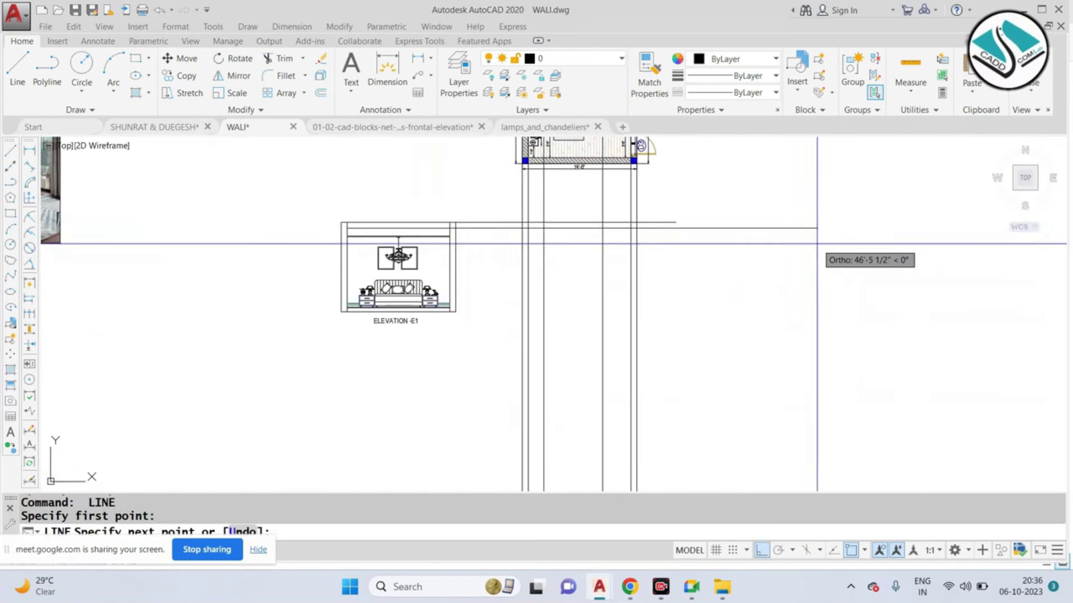
{"action": "left_click", "coordinate": [450, 232]}
{"action": "scroll", "coordinate": [448, 237], "scroll_direction": "down", "scroll_amount": 2}
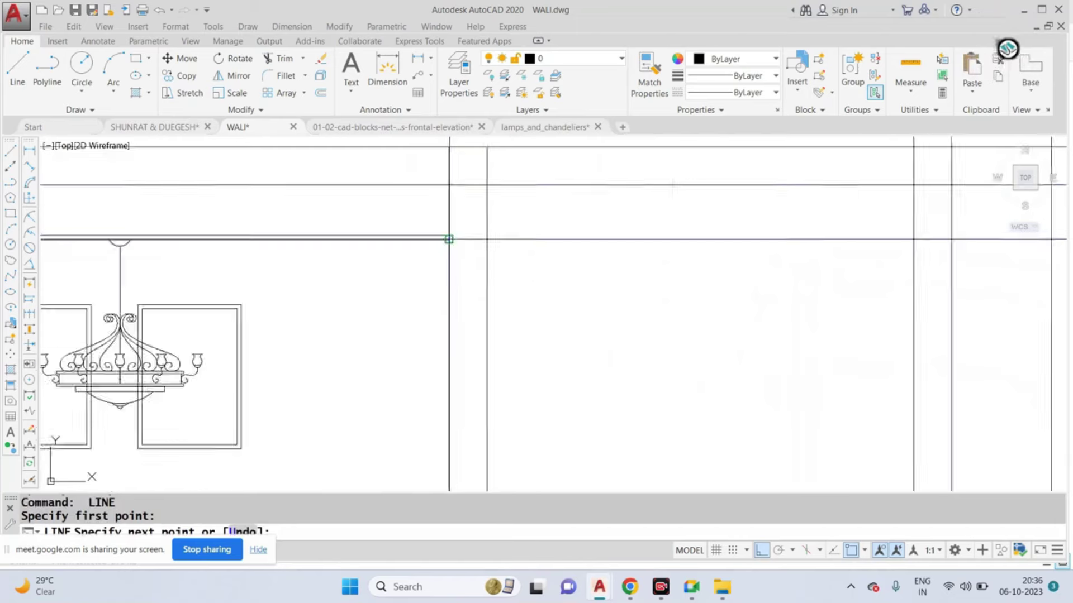
{"action": "scroll", "coordinate": [448, 237], "scroll_direction": "down", "scroll_amount": 2}
{"action": "key", "text": "Escape"}
{"action": "key", "text": "Return"}
{"action": "scroll", "coordinate": [445, 239], "scroll_direction": "up", "scroll_amount": 3}
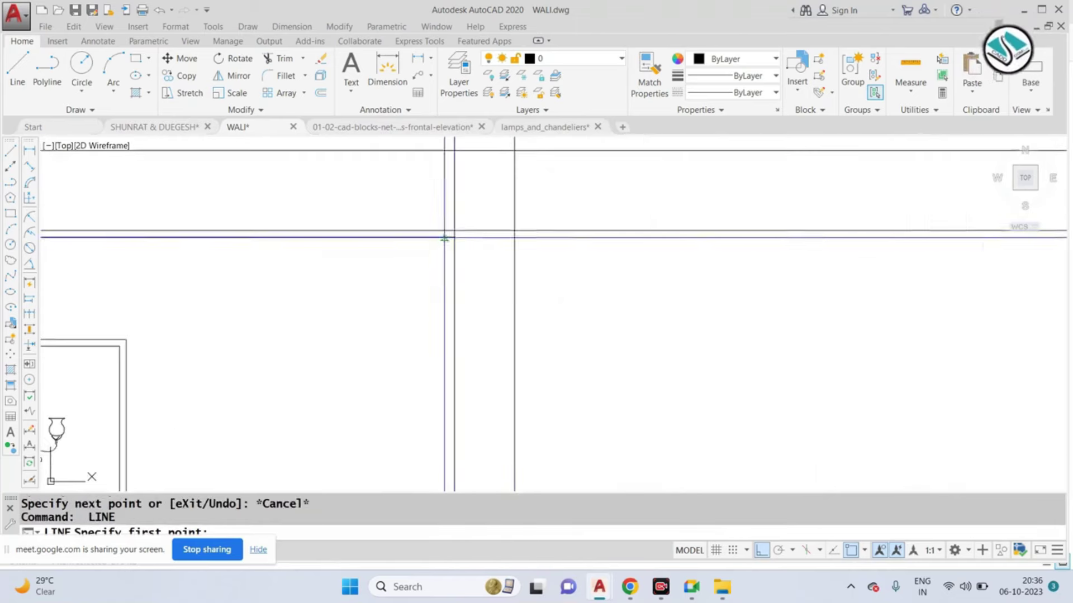
{"action": "left_click", "coordinate": [454, 237]}
{"action": "scroll", "coordinate": [454, 237], "scroll_direction": "down", "scroll_amount": 3}
{"action": "left_click", "coordinate": [947, 256]}
{"action": "key", "text": "Escape"}
Step: Project the floor line from E1's bottom corner rightward across the construction lines
{"action": "key", "text": "Return"}
{"action": "scroll", "coordinate": [424, 442], "scroll_direction": "up", "scroll_amount": 5}
{"action": "left_click", "coordinate": [390, 400]}
{"action": "scroll", "coordinate": [390, 400], "scroll_direction": "down", "scroll_amount": 5}
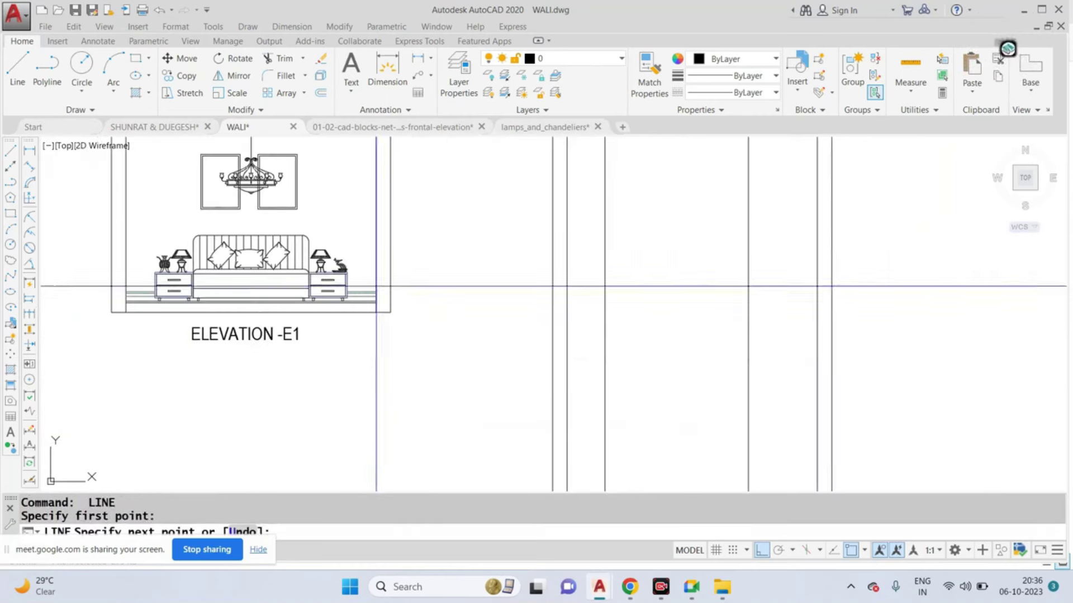
{"action": "left_click", "coordinate": [961, 290]}
{"action": "key", "text": "Escape"}
Step: Draw two more horizontal projection lines from the wall-junction points across the construction lines
{"action": "key", "text": "Return"}
{"action": "scroll", "coordinate": [393, 306], "scroll_direction": "up", "scroll_amount": 5}
{"action": "left_click", "coordinate": [394, 305]}
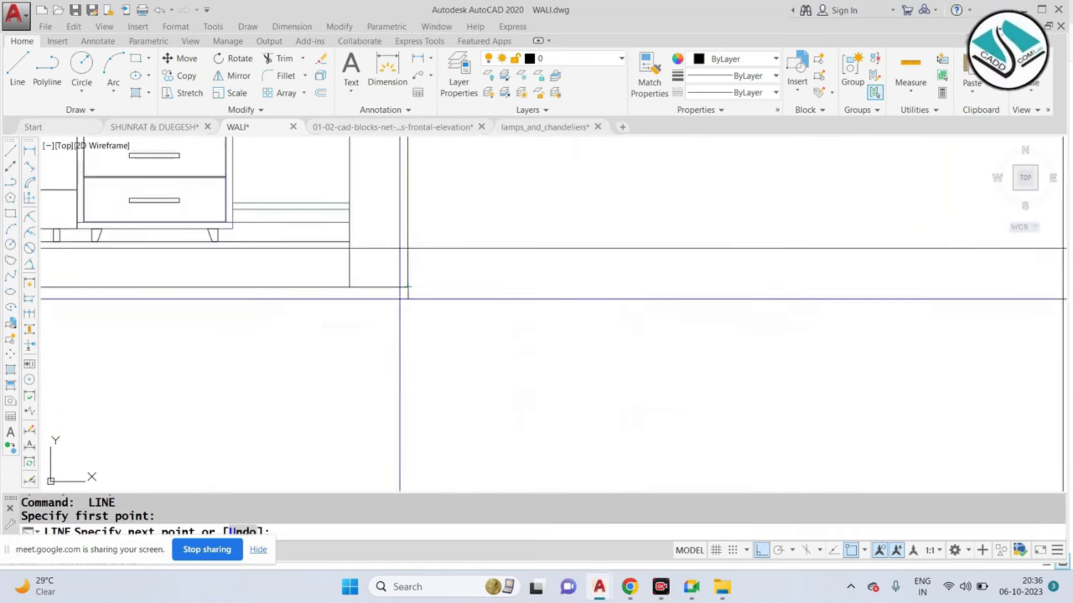
{"action": "scroll", "coordinate": [394, 306], "scroll_direction": "down", "scroll_amount": 3}
{"action": "left_click", "coordinate": [897, 330]}
{"action": "key", "text": "Escape"}
{"action": "key", "text": "Return"}
{"action": "scroll", "coordinate": [896, 330], "scroll_direction": "up", "scroll_amount": 3}
{"action": "scroll", "coordinate": [405, 278], "scroll_direction": "up", "scroll_amount": 3}
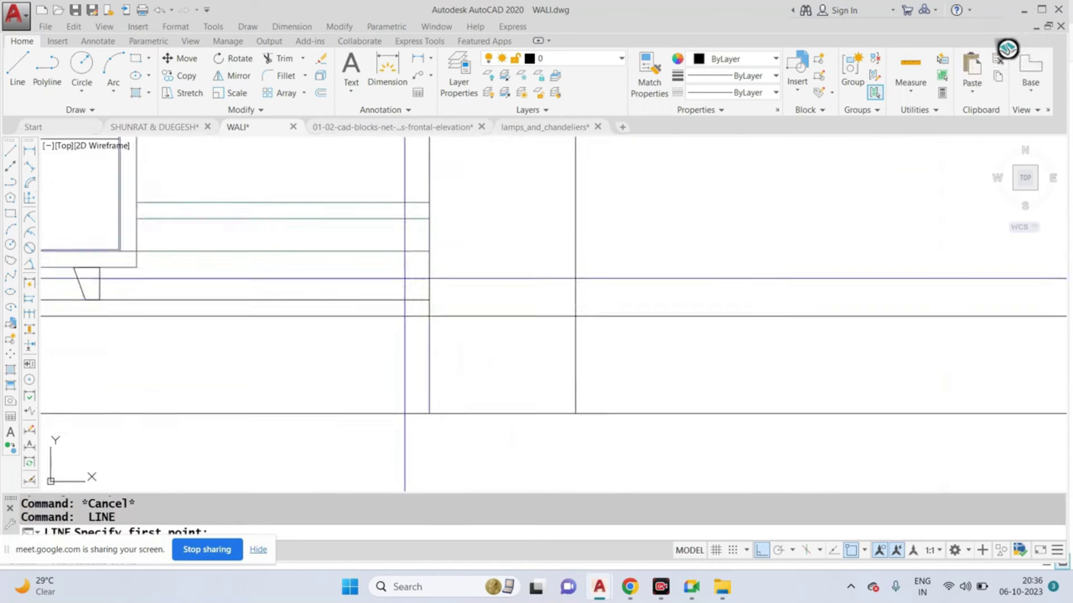
{"action": "left_click", "coordinate": [429, 299]}
{"action": "scroll", "coordinate": [429, 299], "scroll_direction": "down", "scroll_amount": 3}
{"action": "scroll", "coordinate": [649, 334], "scroll_direction": "down", "scroll_amount": 2}
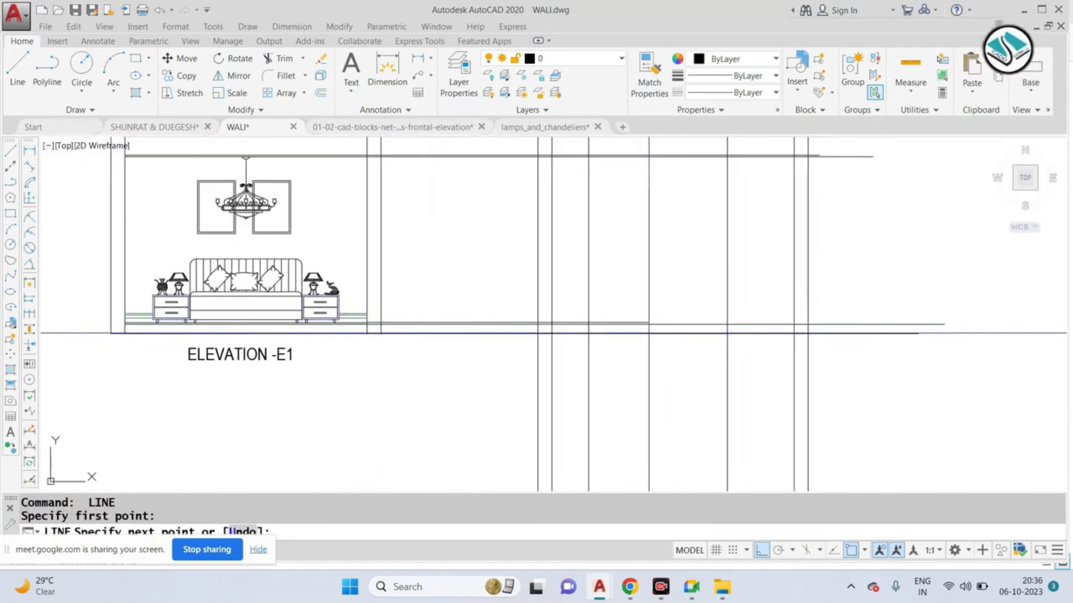
{"action": "left_click", "coordinate": [969, 324]}
{"action": "key", "text": "Escape"}
Step: Crossing-trim the excess vertical and horizontal line ends beyond the new frame's right edge
{"action": "middle_click_drag", "start_coordinate": [690, 298], "coordinate": [689, 318]}
{"action": "type", "text": "tr"}
{"action": "key", "text": "Return"}
Step: Window-erase the six leftover lines and three stray segments near the wall
{"action": "key", "text": "Return"}
{"action": "scroll", "coordinate": [677, 332], "scroll_direction": "down", "scroll_amount": 2}
{"action": "left_click", "coordinate": [845, 199]}
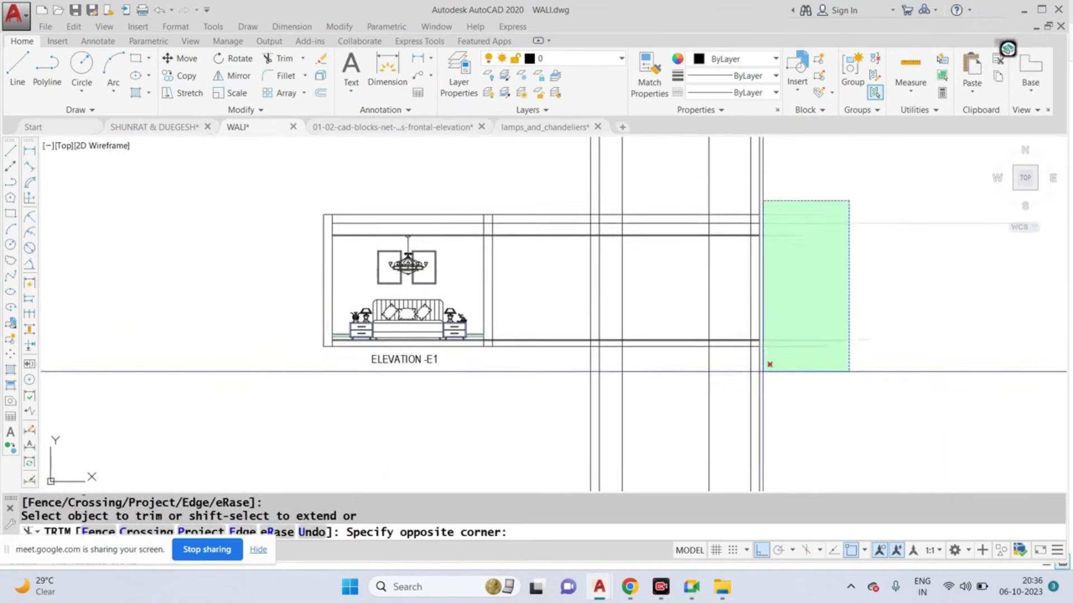
{"action": "left_click", "coordinate": [762, 370]}
{"action": "left_click", "coordinate": [804, 400]}
{"action": "left_click", "coordinate": [567, 404]}
Step: Pan back to the plan and trim one more line outside the edges
{"action": "scroll", "coordinate": [565, 204], "scroll_direction": "down", "scroll_amount": 1}
{"action": "middle_click_drag", "start_coordinate": [589, 220], "coordinate": [641, 262]}
{"action": "scroll", "coordinate": [642, 262], "scroll_direction": "down", "scroll_amount": 2}
{"action": "left_click", "coordinate": [637, 323]}
{"action": "key", "text": "Escape"}
{"action": "left_click", "coordinate": [690, 145]}
{"action": "left_click", "coordinate": [581, 223]}
{"action": "type", "text": "e"}
{"action": "key", "text": "Return"}
{"action": "scroll", "coordinate": [520, 346], "scroll_direction": "up", "scroll_amount": 3}
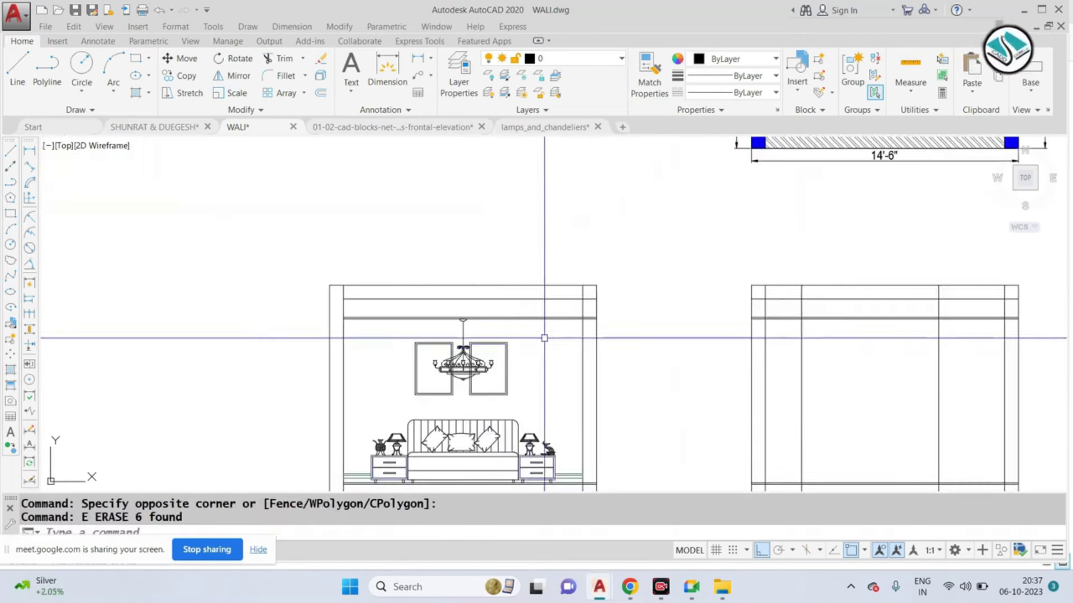
{"action": "scroll", "coordinate": [544, 338], "scroll_direction": "up", "scroll_amount": 2}
{"action": "left_click", "coordinate": [598, 302]}
{"action": "left_click", "coordinate": [560, 407]}
{"action": "key", "text": "e"}
Step: Erase the two remaining stray segments near the wall
{"action": "key", "text": "Return"}
{"action": "scroll", "coordinate": [548, 247], "scroll_direction": "down", "scroll_amount": 3}
{"action": "scroll", "coordinate": [543, 453], "scroll_direction": "up", "scroll_amount": 3}
{"action": "scroll", "coordinate": [542, 453], "scroll_direction": "up", "scroll_amount": 2}
{"action": "left_click", "coordinate": [560, 353]}
{"action": "left_click", "coordinate": [537, 400]}
{"action": "key", "text": "e"}
Step: Trim the remaining excess line ends off the new frame's edges
{"action": "key", "text": "Return"}
{"action": "scroll", "coordinate": [558, 367], "scroll_direction": "down", "scroll_amount": 3}
{"action": "scroll", "coordinate": [620, 289], "scroll_direction": "up", "scroll_amount": 3}
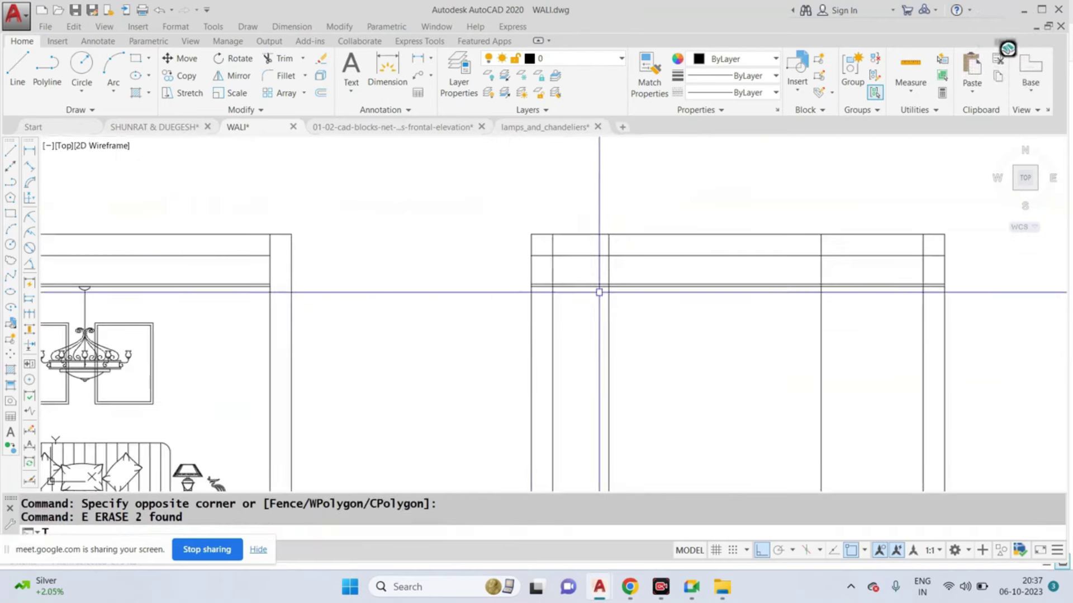
{"action": "type", "text": "tr"}
{"action": "key", "text": "Return"}
{"action": "scroll", "coordinate": [543, 249], "scroll_direction": "up", "scroll_amount": 3}
{"action": "scroll", "coordinate": [549, 339], "scroll_direction": "down", "scroll_amount": 3}
{"action": "scroll", "coordinate": [731, 226], "scroll_direction": "up", "scroll_amount": 3}
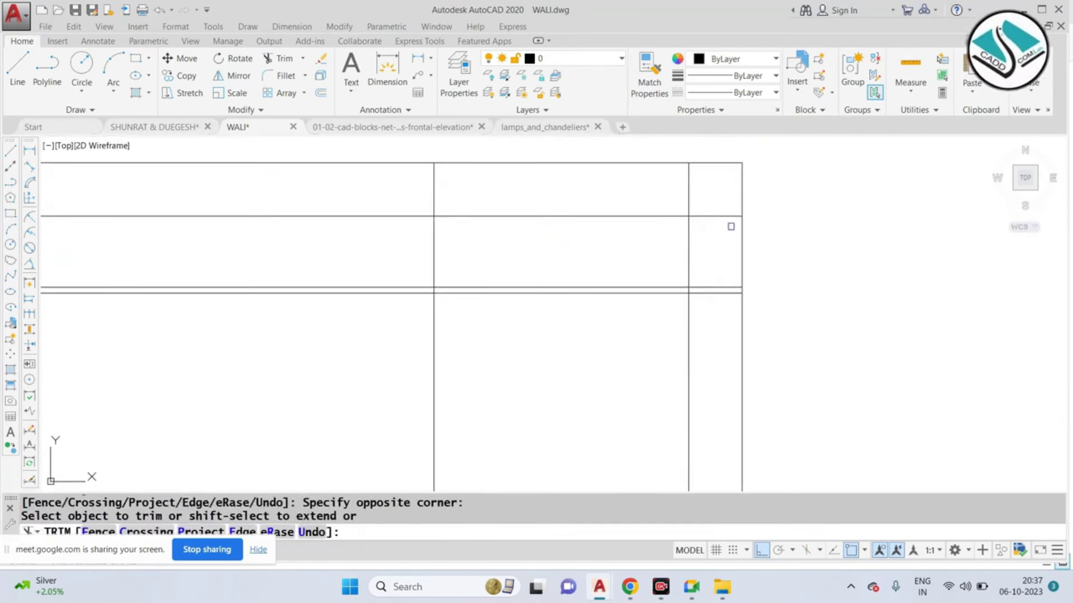
{"action": "scroll", "coordinate": [698, 260], "scroll_direction": "down", "scroll_amount": 3}
{"action": "scroll", "coordinate": [694, 371], "scroll_direction": "up", "scroll_amount": 3}
{"action": "left_click", "coordinate": [694, 371]}
{"action": "scroll", "coordinate": [718, 364], "scroll_direction": "down", "scroll_amount": 3}
{"action": "scroll", "coordinate": [490, 380], "scroll_direction": "up", "scroll_amount": 3}
{"action": "scroll", "coordinate": [490, 380], "scroll_direction": "up", "scroll_amount": 5}
{"action": "scroll", "coordinate": [429, 366], "scroll_direction": "down", "scroll_amount": 2}
{"action": "scroll", "coordinate": [611, 368], "scroll_direction": "up", "scroll_amount": 2}
{"action": "scroll", "coordinate": [563, 353], "scroll_direction": "down", "scroll_amount": 1}
{"action": "scroll", "coordinate": [531, 340], "scroll_direction": "down", "scroll_amount": 2}
{"action": "scroll", "coordinate": [835, 335], "scroll_direction": "up", "scroll_amount": 3}
{"action": "scroll", "coordinate": [738, 313], "scroll_direction": "up", "scroll_amount": 2}
{"action": "left_click", "coordinate": [707, 332]}
Step: Window-trim the overhanging segments along the frame's left side, leaving a clean panel
{"action": "scroll", "coordinate": [707, 332], "scroll_direction": "down", "scroll_amount": 3}
{"action": "scroll", "coordinate": [614, 279], "scroll_direction": "down", "scroll_amount": 2}
{"action": "scroll", "coordinate": [556, 254], "scroll_direction": "up", "scroll_amount": 4}
{"action": "scroll", "coordinate": [556, 254], "scroll_direction": "up", "scroll_amount": 2}
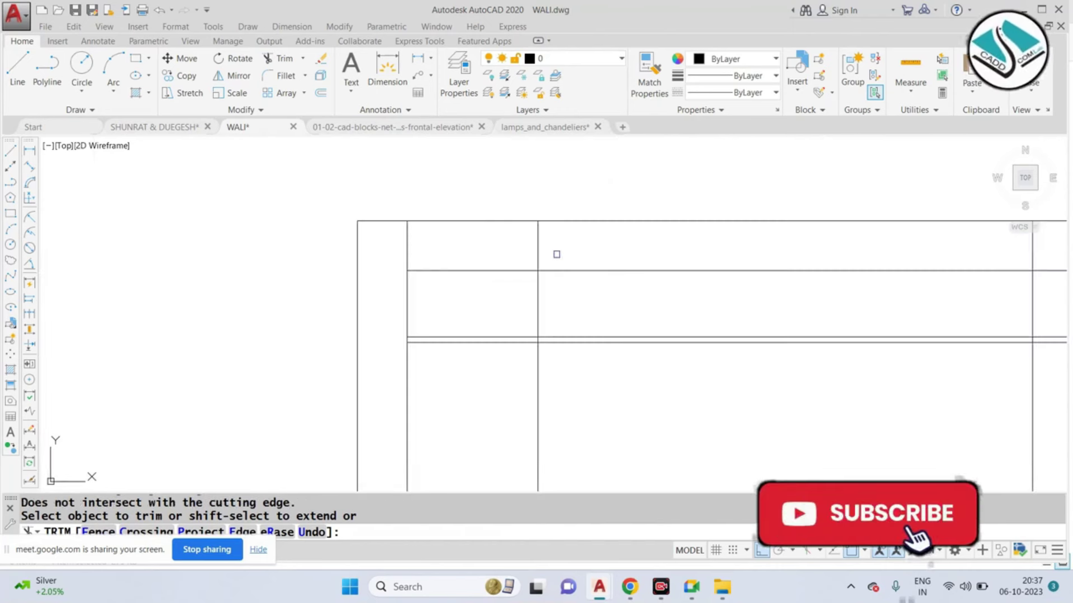
{"action": "left_click", "coordinate": [557, 254]}
{"action": "left_click", "coordinate": [558, 278]}
{"action": "middle_click_drag", "start_coordinate": [512, 283], "coordinate": [323, 289]}
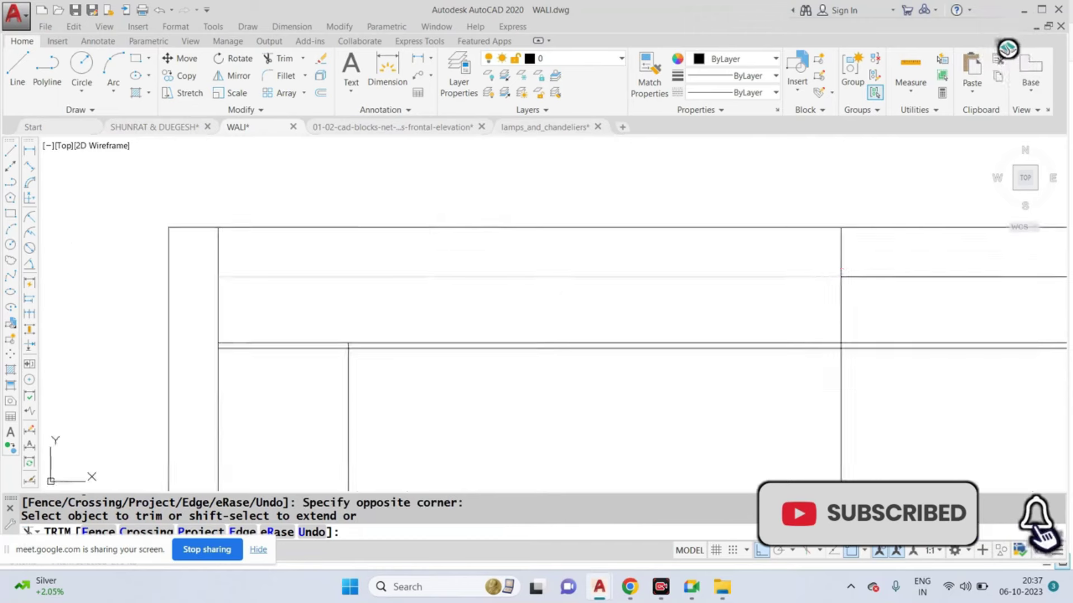
{"action": "scroll", "coordinate": [747, 261], "scroll_direction": "down", "scroll_amount": 1}
{"action": "left_click", "coordinate": [810, 367]}
{"action": "scroll", "coordinate": [838, 343], "scroll_direction": "up", "scroll_amount": 1}
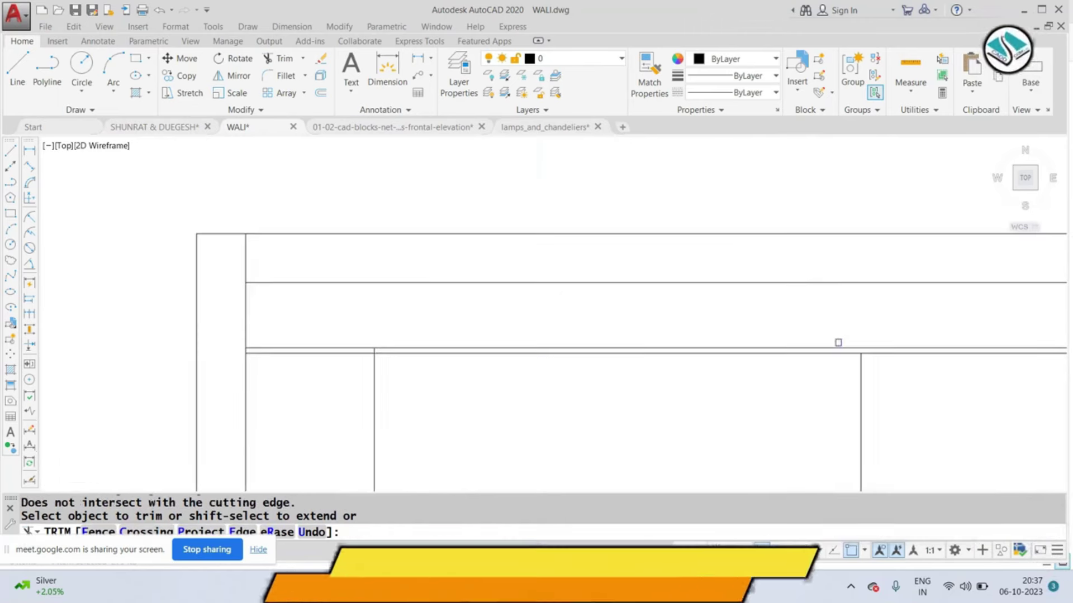
{"action": "scroll", "coordinate": [339, 350], "scroll_direction": "up", "scroll_amount": 5}
{"action": "scroll", "coordinate": [618, 319], "scroll_direction": "down", "scroll_amount": 3}
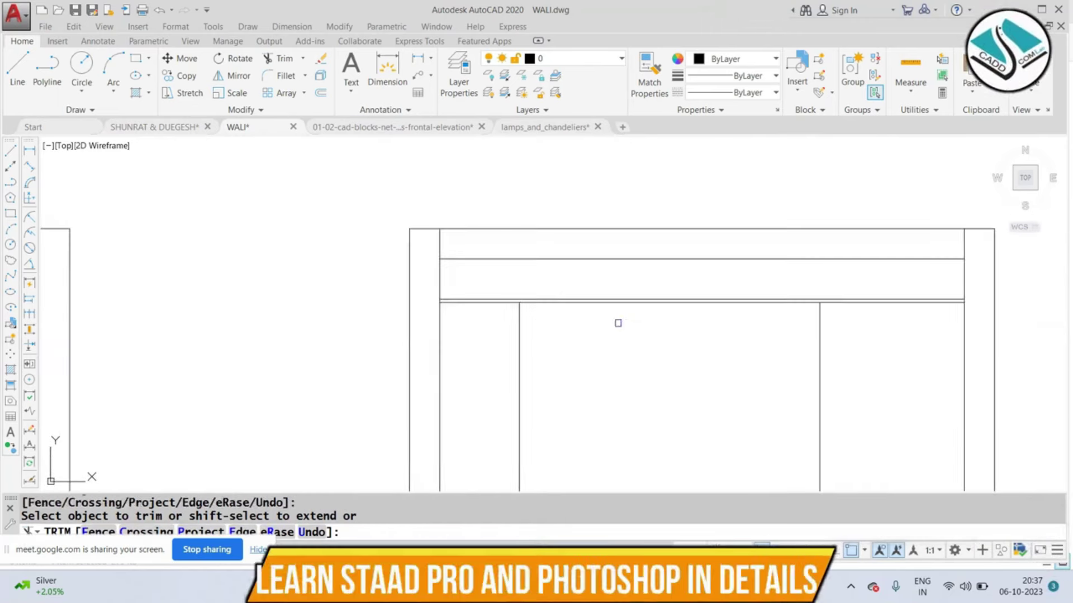
{"action": "scroll", "coordinate": [647, 328], "scroll_direction": "down", "scroll_amount": 3}
{"action": "key", "text": "Escape"}
{"action": "scroll", "coordinate": [648, 325], "scroll_direction": "down", "scroll_amount": 2}
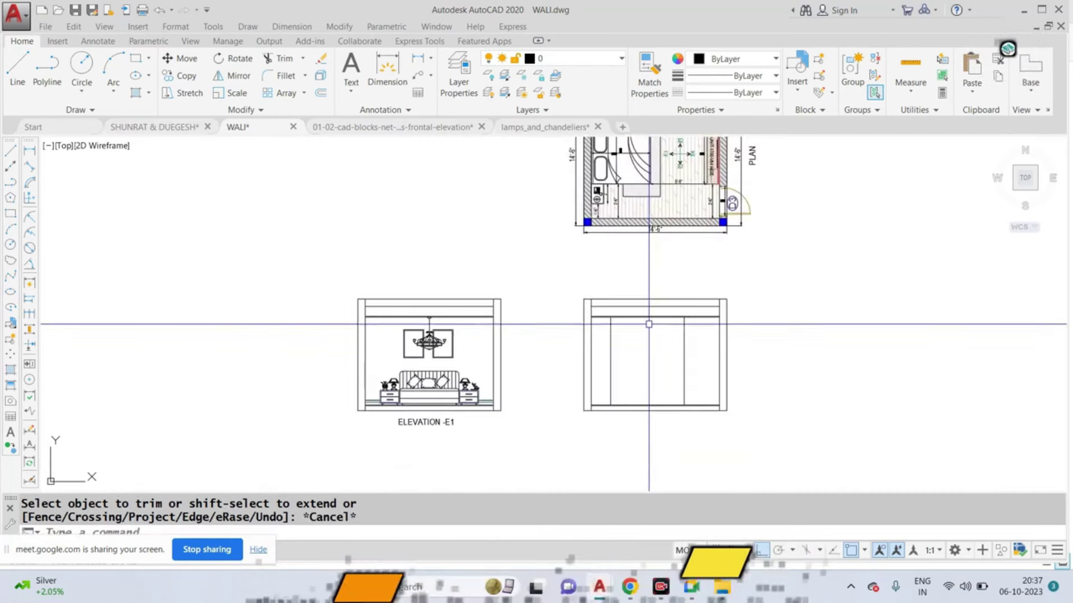
{"action": "scroll", "coordinate": [455, 335], "scroll_direction": "down", "scroll_amount": 3}
Step: Move the bedroom render image right of the elevations, then bring the new frame into view
{"action": "scroll", "coordinate": [299, 336], "scroll_direction": "down", "scroll_amount": 1}
{"action": "left_click", "coordinate": [220, 349]}
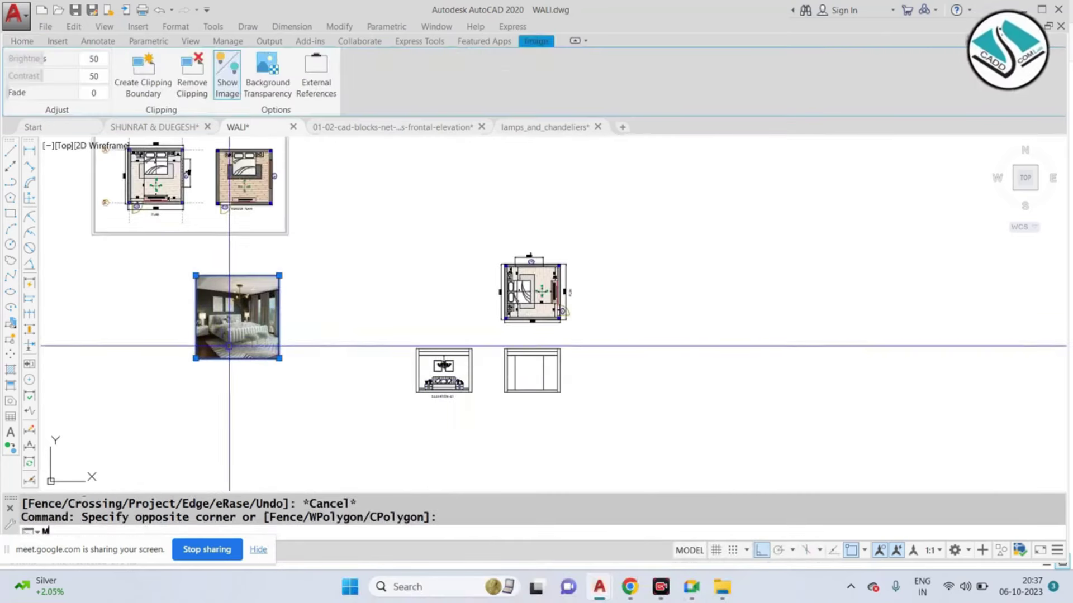
{"action": "type", "text": "m"}
{"action": "key", "text": "Return"}
{"action": "left_click", "coordinate": [231, 329]}
{"action": "key", "text": "F8"}
{"action": "left_click", "coordinate": [633, 369]}
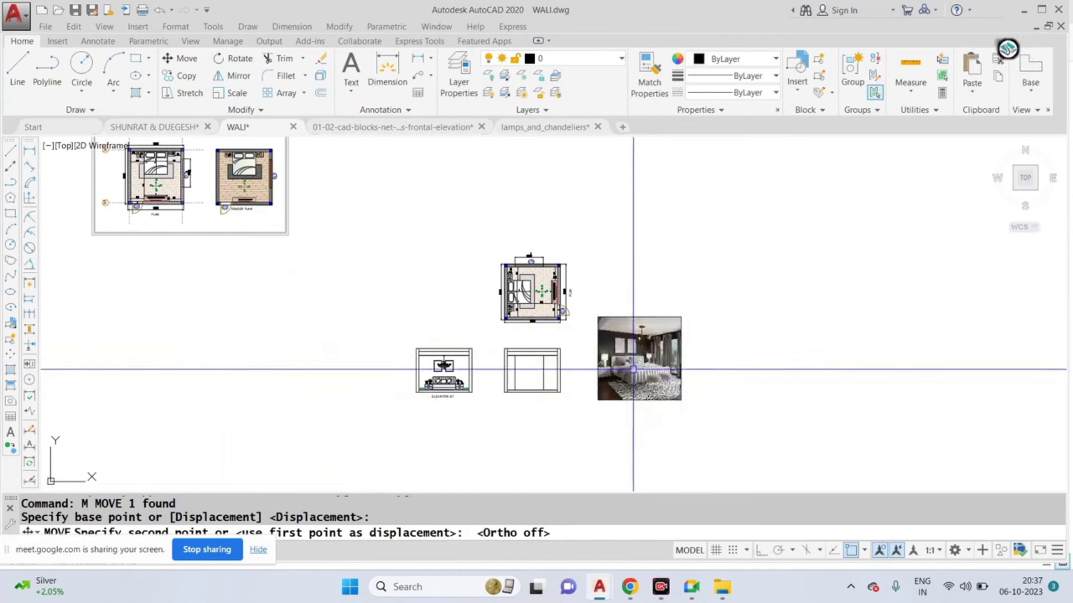
{"action": "scroll", "coordinate": [545, 363], "scroll_direction": "up", "scroll_amount": 5}
{"action": "middle_click_drag", "start_coordinate": [610, 404], "coordinate": [308, 388]}
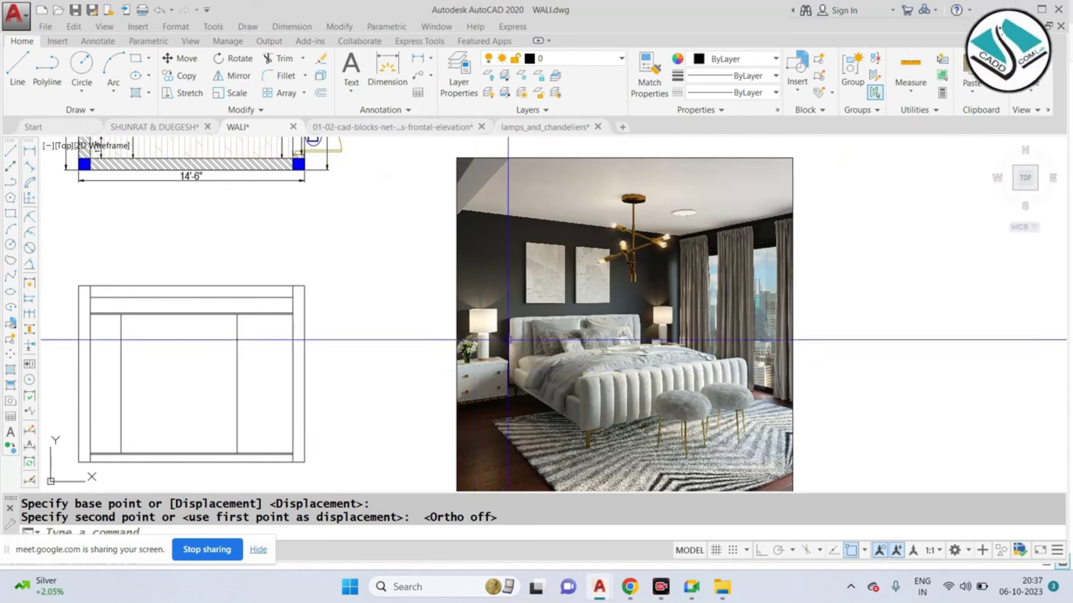
{"action": "scroll", "coordinate": [537, 337], "scroll_direction": "down", "scroll_amount": 2}
{"action": "middle_click_drag", "start_coordinate": [288, 378], "coordinate": [491, 354]}
Step: Offset the frame's bottom line 6 units up inside the frame
{"action": "scroll", "coordinate": [506, 378], "scroll_direction": "up", "scroll_amount": 4}
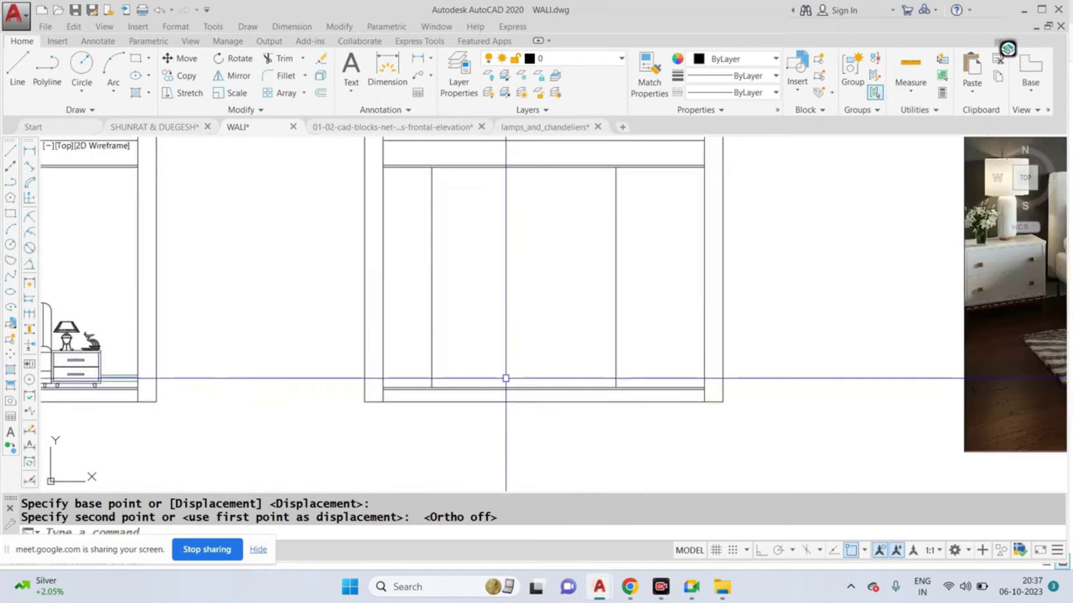
{"action": "key", "text": "Return"}
{"action": "type", "text": "6"}
{"action": "key", "text": "Return"}
{"action": "scroll", "coordinate": [506, 385], "scroll_direction": "up", "scroll_amount": 4}
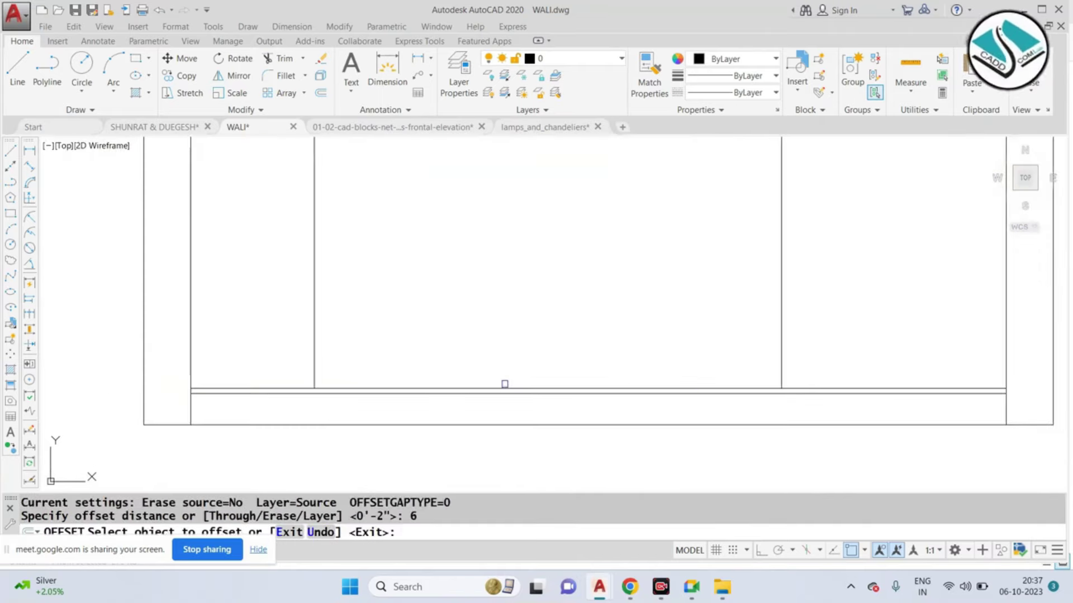
{"action": "left_click", "coordinate": [515, 388]}
{"action": "left_click", "coordinate": [515, 319]}
{"action": "scroll", "coordinate": [503, 335], "scroll_direction": "down", "scroll_amount": 4}
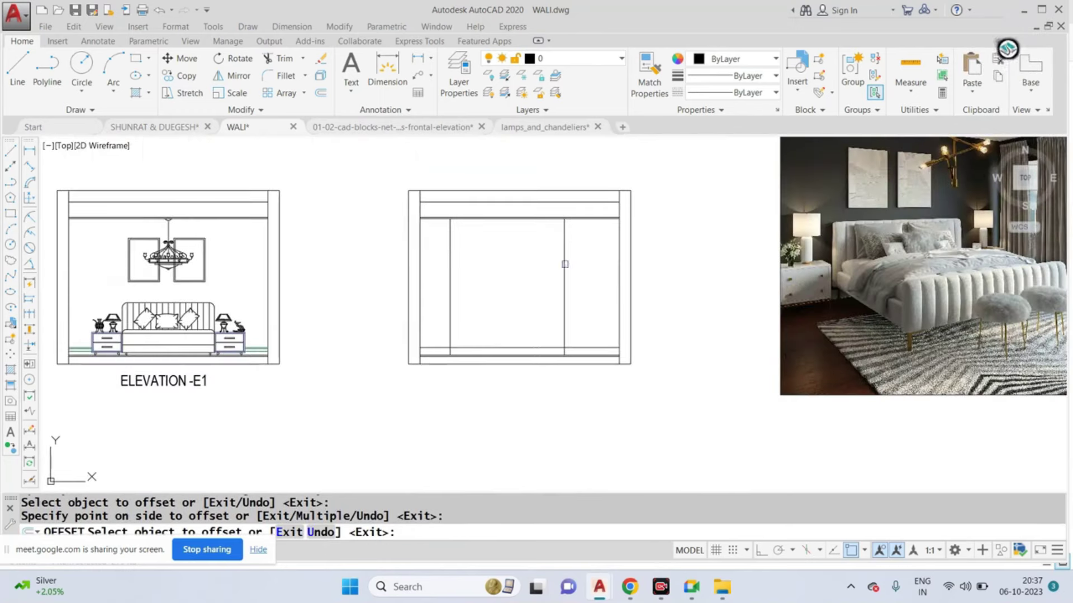
{"action": "middle_click_drag", "start_coordinate": [565, 265], "coordinate": [440, 347]}
{"action": "scroll", "coordinate": [994, 217], "scroll_direction": "up", "scroll_amount": 4}
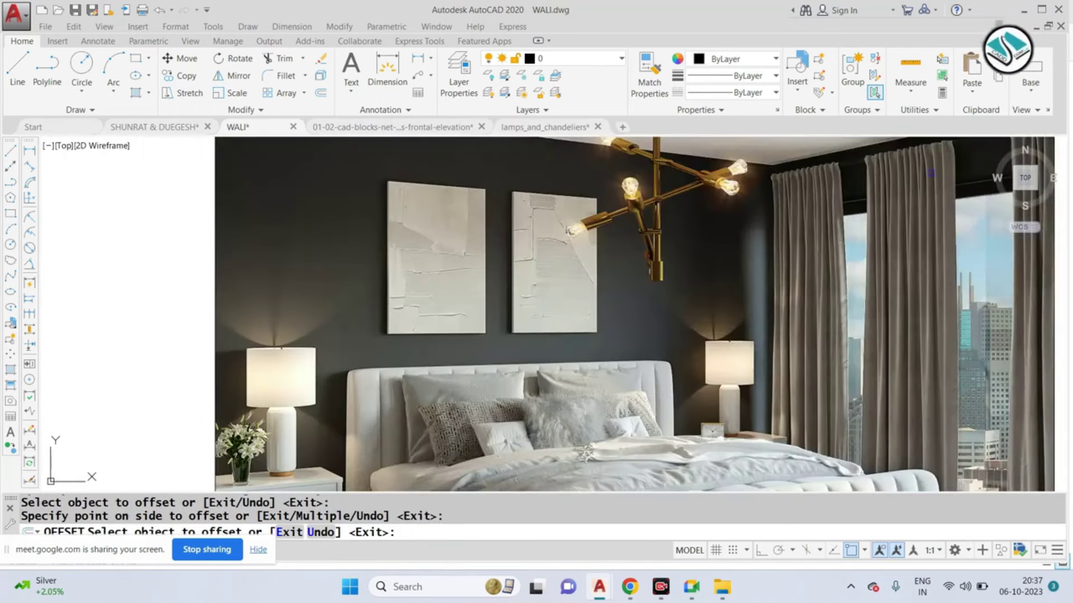
{"action": "scroll", "coordinate": [930, 173], "scroll_direction": "down", "scroll_amount": 5}
{"action": "scroll", "coordinate": [579, 232], "scroll_direction": "up", "scroll_amount": 4}
{"action": "key", "text": "Escape"}
Step: Offset the line under the top band, then erase the unwanted new line
{"action": "type", "text": "o"}
{"action": "key", "text": "Return"}
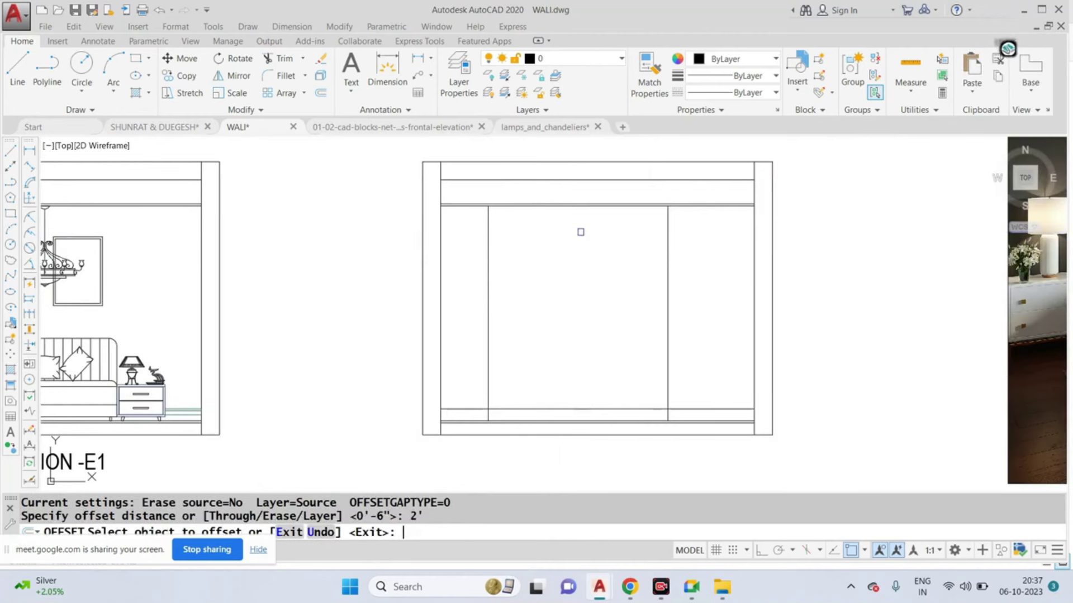
{"action": "left_click", "coordinate": [573, 207]}
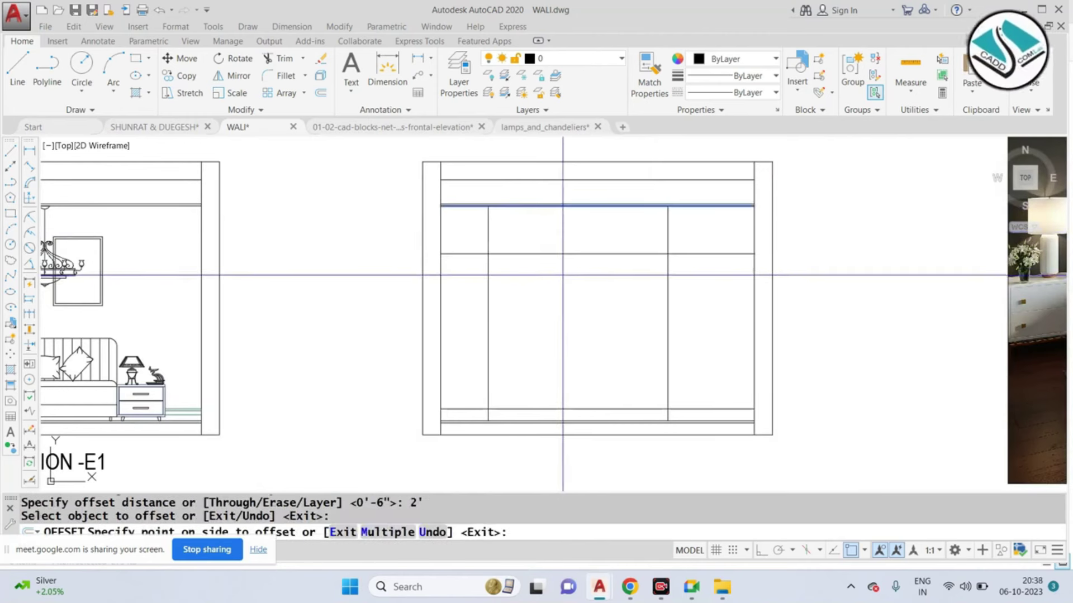
{"action": "key", "text": "Escape"}
{"action": "left_click", "coordinate": [574, 393]}
{"action": "key", "text": "Escape"}
{"action": "left_click", "coordinate": [569, 409]}
{"action": "type", "text": "e"}
{"action": "key", "text": "Return"}
Step: Offset the frame's bottom line 2' upward
{"action": "type", "text": "o"}
{"action": "key", "text": "Return"}
{"action": "type", "text": "'"}
{"action": "key", "text": "Return"}
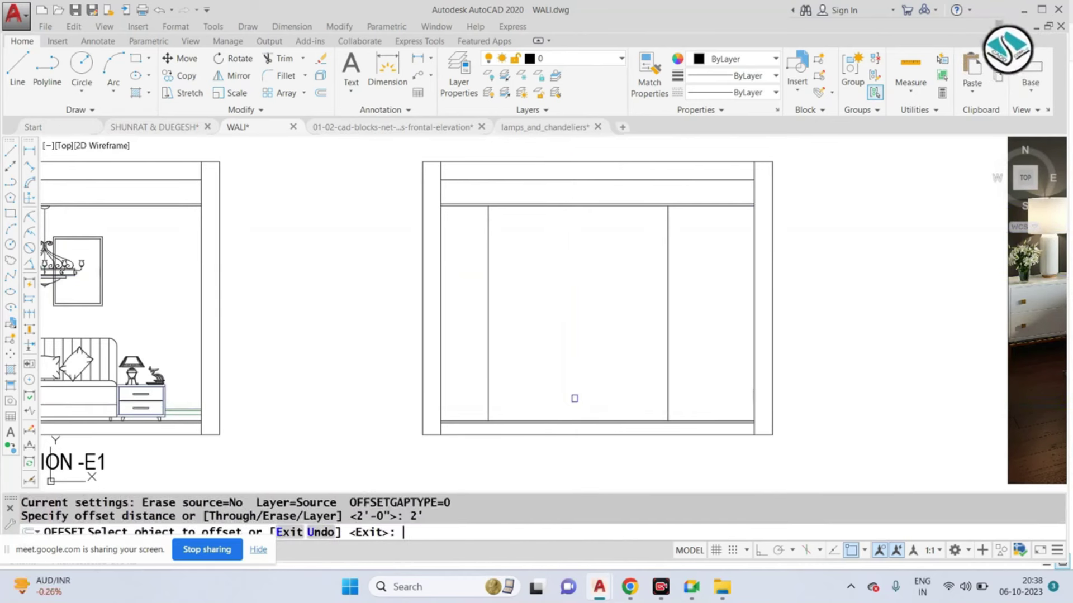
{"action": "left_click", "coordinate": [556, 420]}
{"action": "left_click", "coordinate": [569, 393]}
{"action": "key", "text": "Escape"}
Step: Offset the new 2' line a further 5' upward
{"action": "type", "text": "o"}
{"action": "key", "text": "Return"}
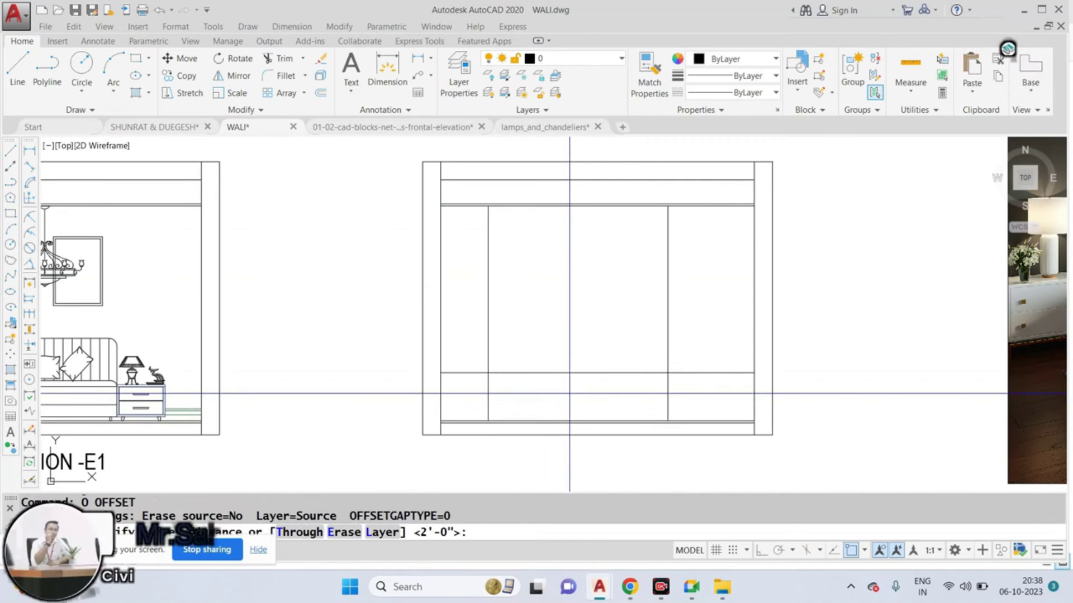
{"action": "type", "text": "'"}
{"action": "key", "text": "Return"}
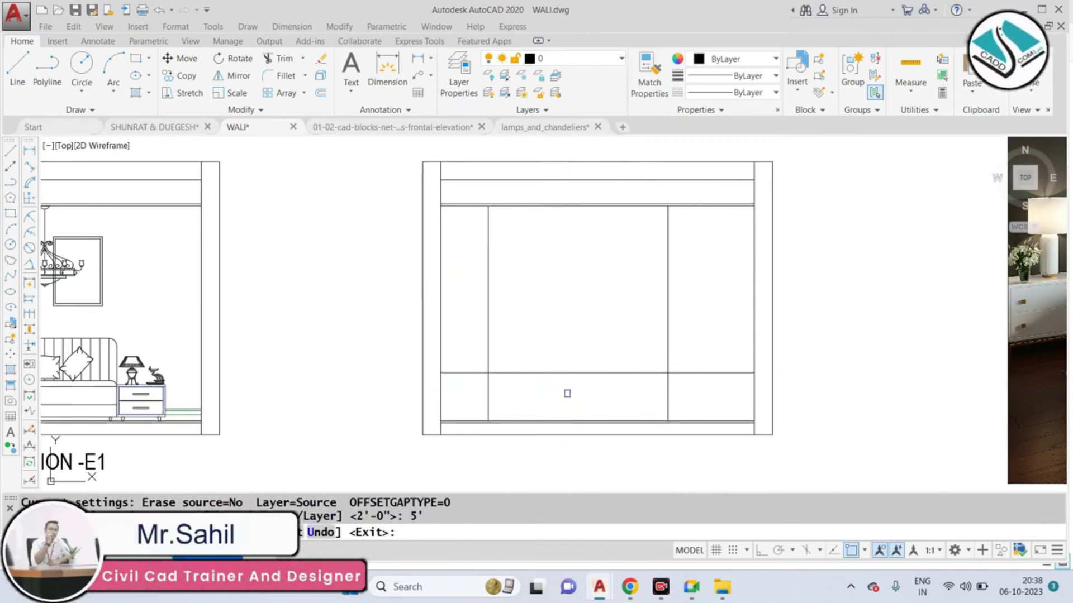
{"action": "left_click", "coordinate": [565, 373]}
{"action": "left_click", "coordinate": [559, 346]}
{"action": "key", "text": "Escape"}
Step: Trim the excess panel lines and join them into one centred rectangular outline
{"action": "type", "text": "tr"}
{"action": "key", "text": "Return"}
{"action": "key", "text": "Return"}
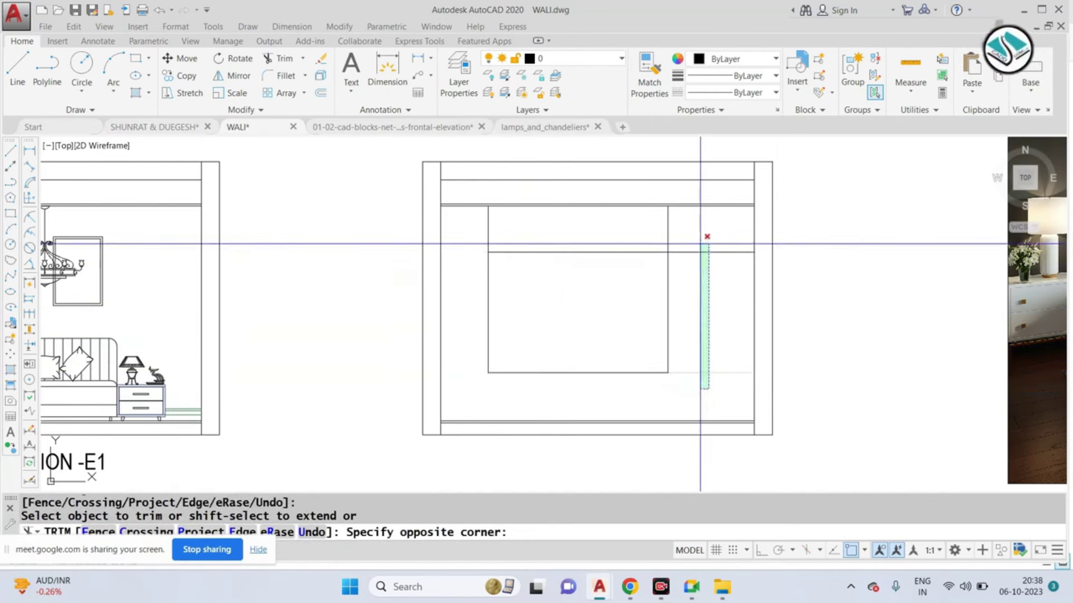
{"action": "key", "text": "Escape"}
{"action": "key", "text": "Escape"}
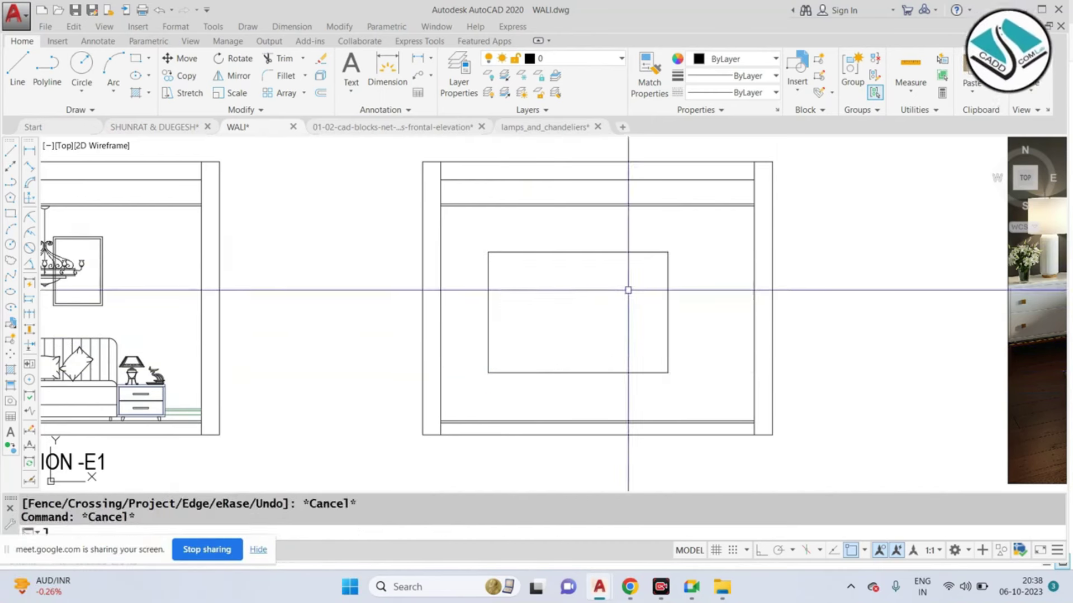
{"action": "type", "text": "j"}
{"action": "key", "text": "Return"}
{"action": "left_click", "coordinate": [694, 233]}
Step: Join the centred panel's four rectangle lines into one polyline
{"action": "left_click", "coordinate": [471, 385]}
{"action": "key", "text": "Return"}
{"action": "scroll", "coordinate": [849, 162], "scroll_direction": "down", "scroll_amount": 3}
{"action": "scroll", "coordinate": [886, 182], "scroll_direction": "up", "scroll_amount": 4}
{"action": "scroll", "coordinate": [885, 187], "scroll_direction": "up", "scroll_amount": 2}
{"action": "scroll", "coordinate": [831, 219], "scroll_direction": "down", "scroll_amount": 5}
{"action": "scroll", "coordinate": [414, 275], "scroll_direction": "up", "scroll_amount": 2}
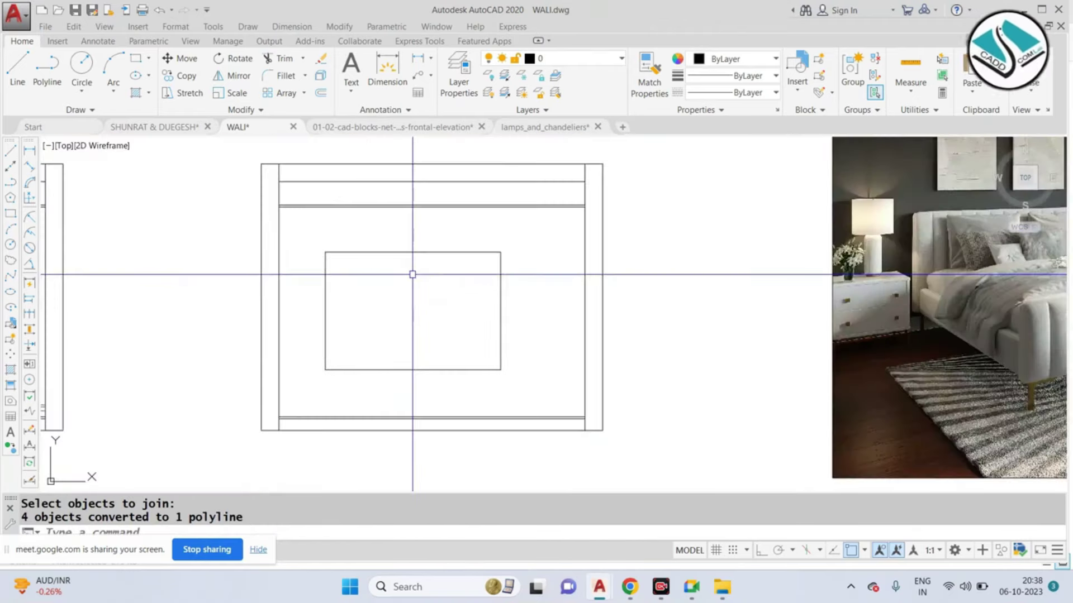
Step: Offset the panel outline 2 inward
{"action": "type", "text": "o"}
{"action": "key", "text": "Return"}
Step: Offset the panel outlines inward by 1 to form the nested inner borders
{"action": "key", "text": "Return"}
{"action": "scroll", "coordinate": [404, 273], "scroll_direction": "up", "scroll_amount": 2}
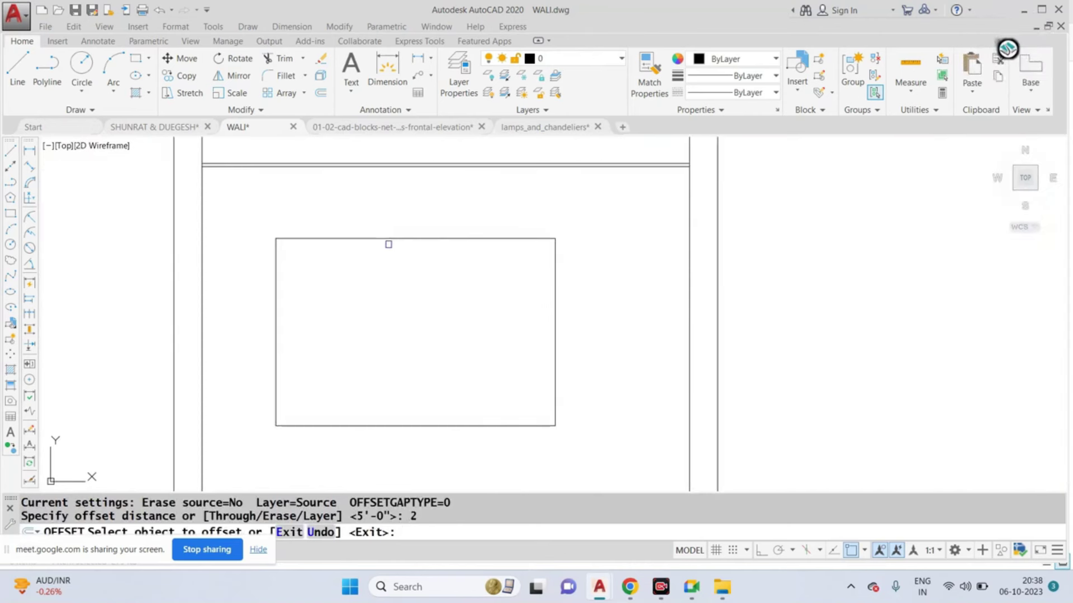
{"action": "left_click", "coordinate": [391, 238]}
{"action": "left_click", "coordinate": [355, 345]}
{"action": "key", "text": "Escape"}
{"action": "type", "text": "o"}
{"action": "key", "text": "Return"}
{"action": "type", "text": "1"}
{"action": "scroll", "coordinate": [251, 256], "scroll_direction": "up", "scroll_amount": 3}
{"action": "left_click", "coordinate": [313, 223]}
{"action": "left_click", "coordinate": [314, 229]}
{"action": "left_click", "coordinate": [632, 446]}
{"action": "left_click", "coordinate": [614, 347]}
{"action": "scroll", "coordinate": [598, 257], "scroll_direction": "down", "scroll_amount": 3}
{"action": "key", "text": "Escape"}
{"action": "scroll", "coordinate": [615, 301], "scroll_direction": "down", "scroll_amount": 4}
{"action": "scroll", "coordinate": [649, 333], "scroll_direction": "up", "scroll_amount": 3}
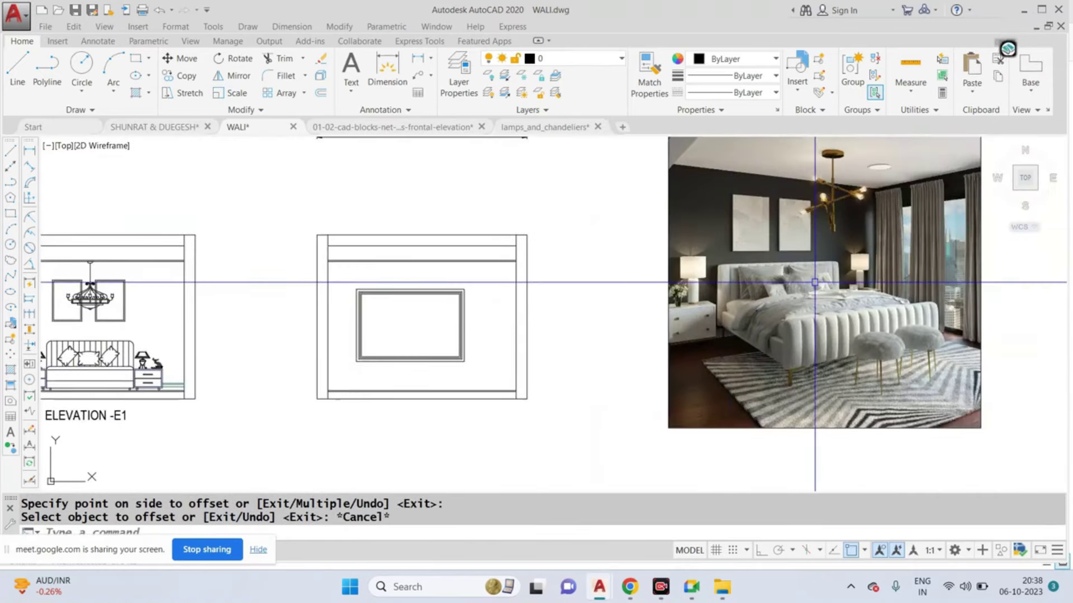
{"action": "key", "text": "Escape"}
{"action": "scroll", "coordinate": [916, 240], "scroll_direction": "up", "scroll_amount": 5}
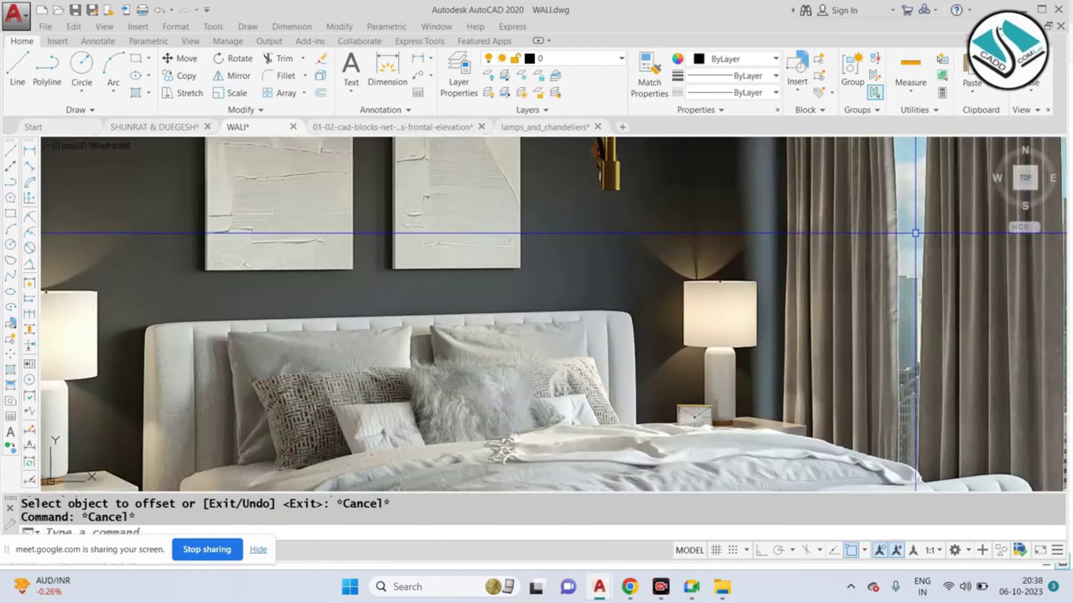
{"action": "scroll", "coordinate": [916, 233], "scroll_direction": "down", "scroll_amount": 4}
{"action": "scroll", "coordinate": [867, 240], "scroll_direction": "down", "scroll_amount": 3}
{"action": "scroll", "coordinate": [538, 297], "scroll_direction": "up", "scroll_amount": 3}
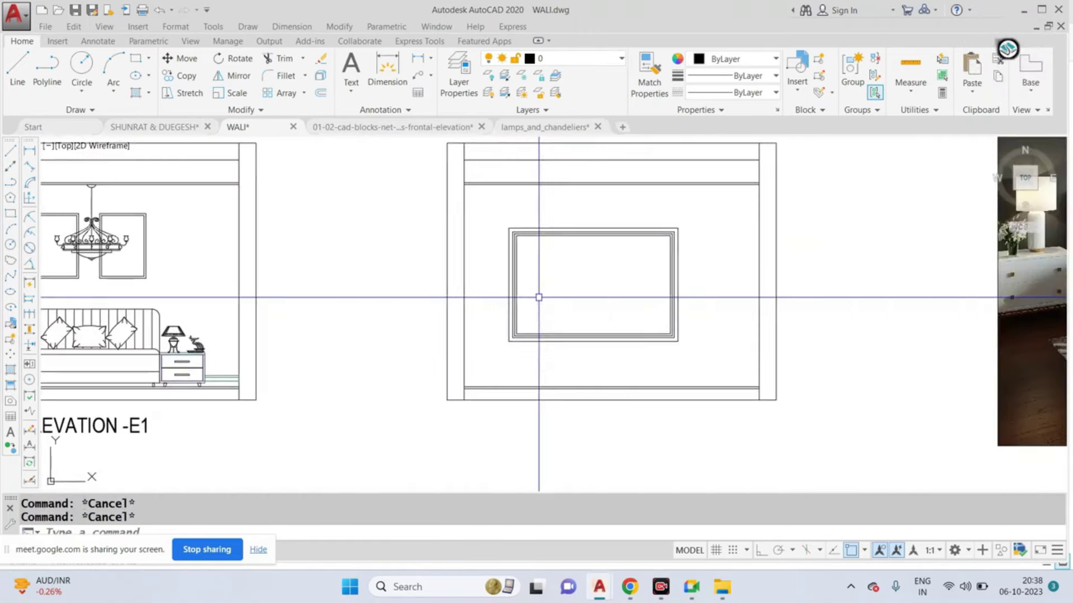
{"action": "scroll", "coordinate": [541, 298], "scroll_direction": "down", "scroll_amount": 2}
{"action": "scroll", "coordinate": [574, 279], "scroll_direction": "down", "scroll_amount": 1}
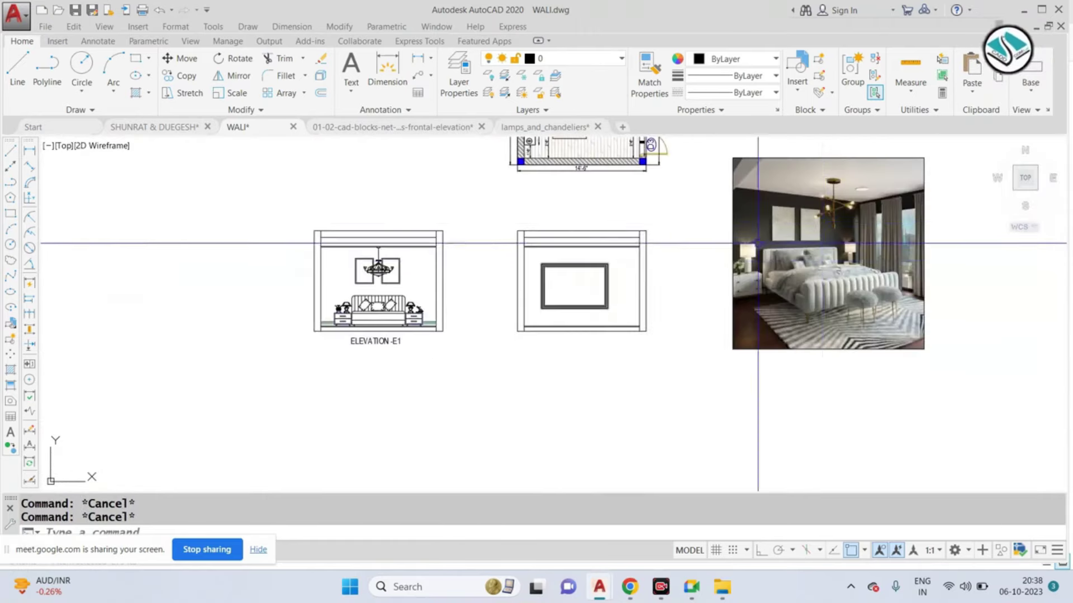
{"action": "scroll", "coordinate": [892, 208], "scroll_direction": "up", "scroll_amount": 4}
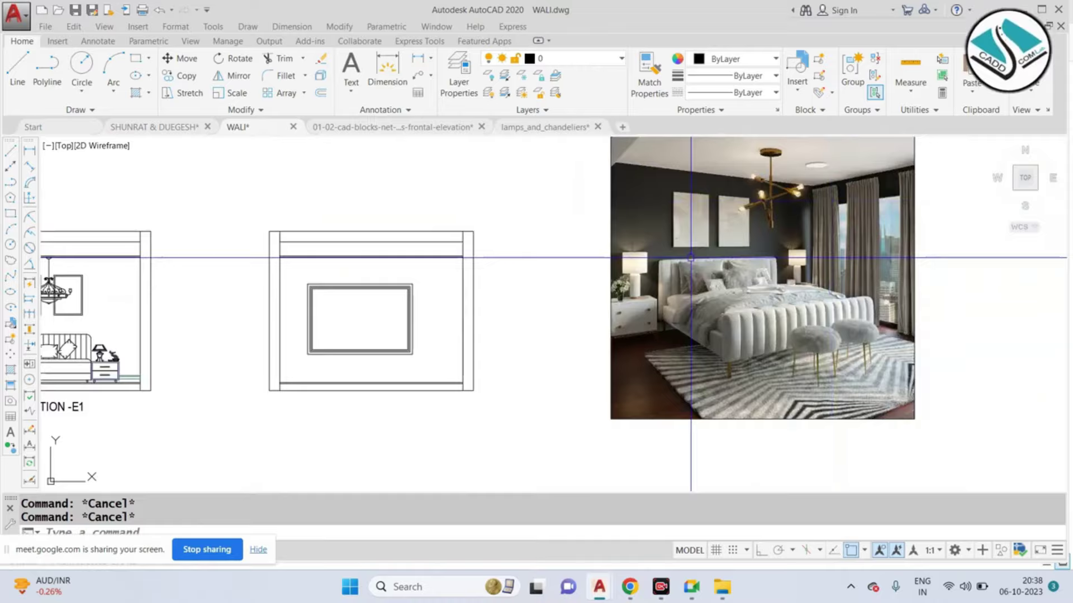
{"action": "scroll", "coordinate": [894, 158], "scroll_direction": "up", "scroll_amount": 5}
{"action": "scroll", "coordinate": [862, 214], "scroll_direction": "up", "scroll_amount": 3}
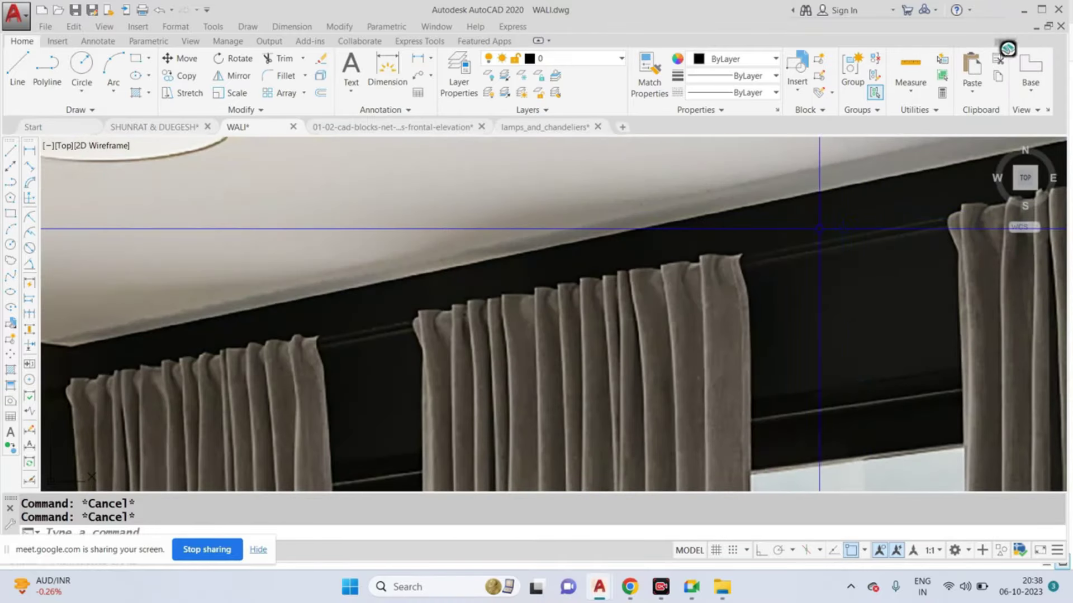
{"action": "scroll", "coordinate": [819, 228], "scroll_direction": "down", "scroll_amount": 2}
{"action": "scroll", "coordinate": [793, 224], "scroll_direction": "down", "scroll_amount": 1}
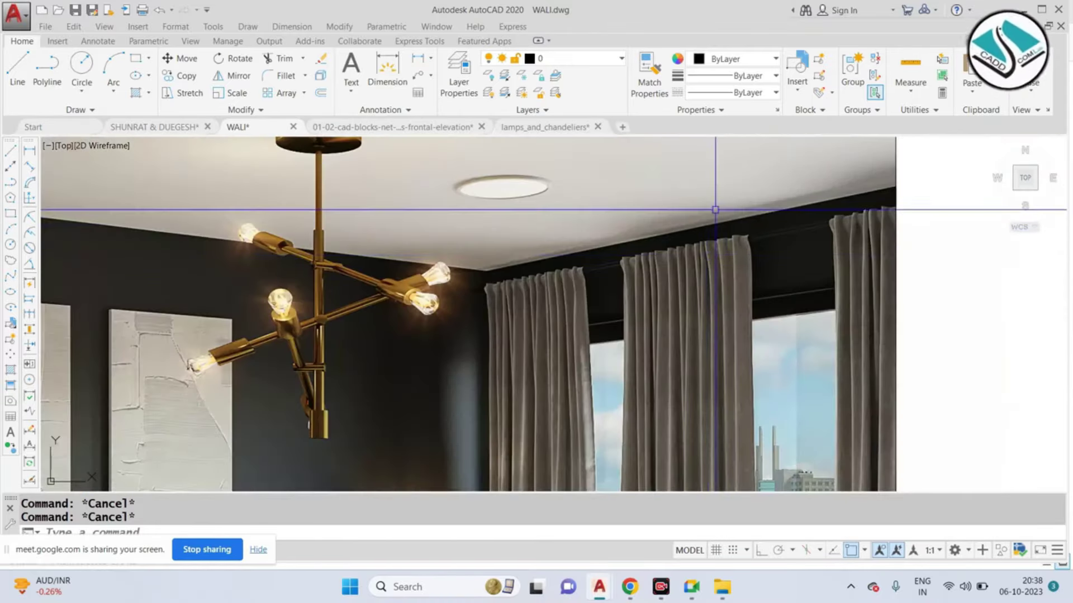
{"action": "scroll", "coordinate": [726, 279], "scroll_direction": "down", "scroll_amount": 2}
{"action": "scroll", "coordinate": [743, 335], "scroll_direction": "down", "scroll_amount": 3}
{"action": "scroll", "coordinate": [743, 341], "scroll_direction": "up", "scroll_amount": 3}
{"action": "scroll", "coordinate": [745, 336], "scroll_direction": "down", "scroll_amount": 3}
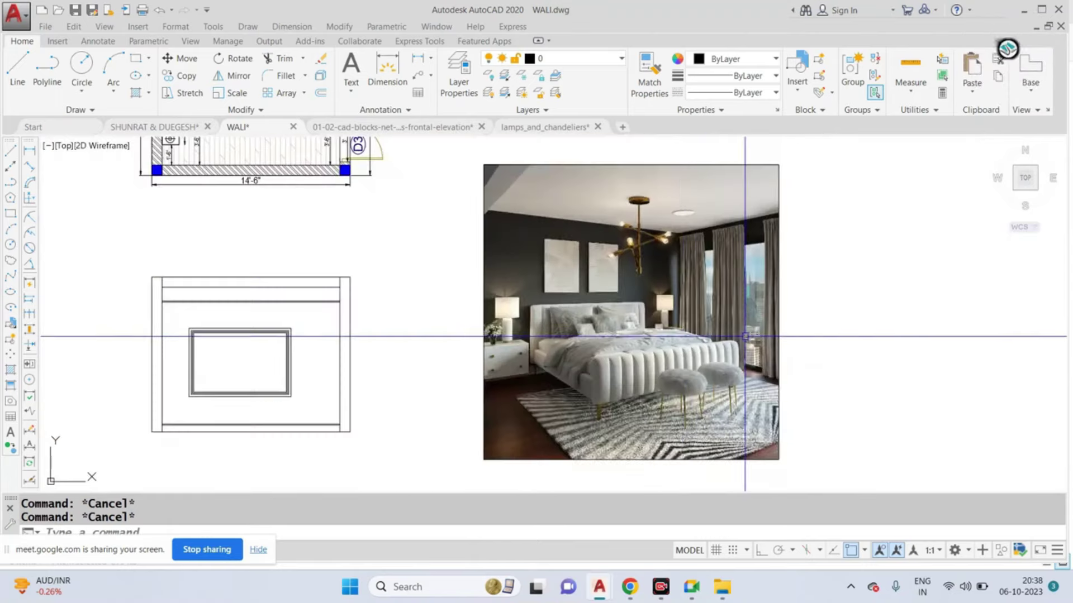
{"action": "middle_click_drag", "start_coordinate": [463, 317], "coordinate": [647, 306]}
{"action": "scroll", "coordinate": [647, 307], "scroll_direction": "down", "scroll_amount": 2}
{"action": "scroll", "coordinate": [365, 188], "scroll_direction": "up", "scroll_amount": 2}
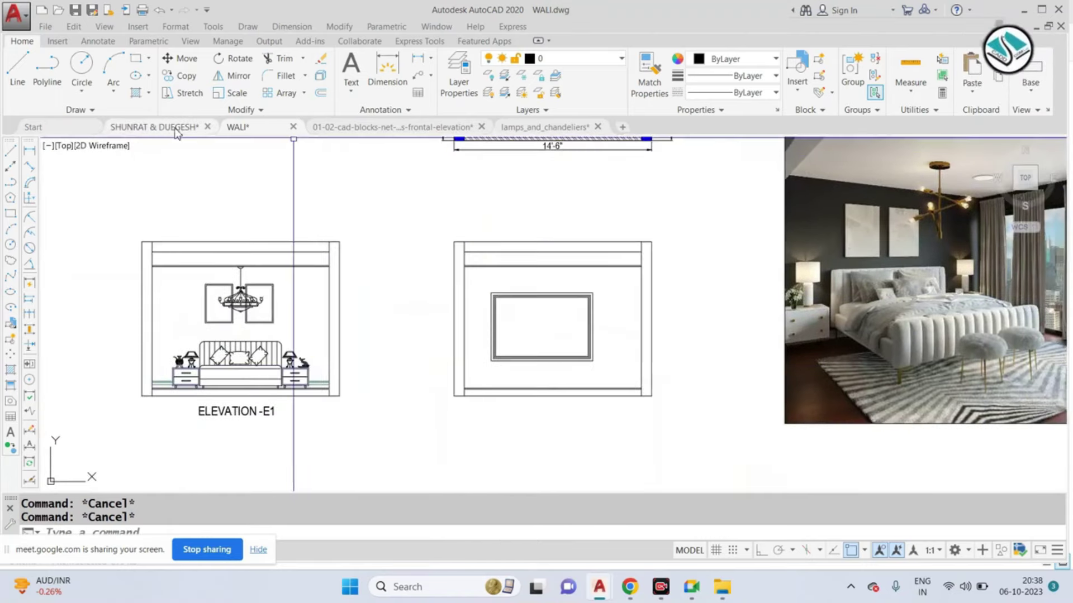
Step: Copy the left curtain from the other project drawing and paste it into WALI
{"action": "key", "text": "ctrl+Tab"}
{"action": "scroll", "coordinate": [597, 348], "scroll_direction": "down", "scroll_amount": 3}
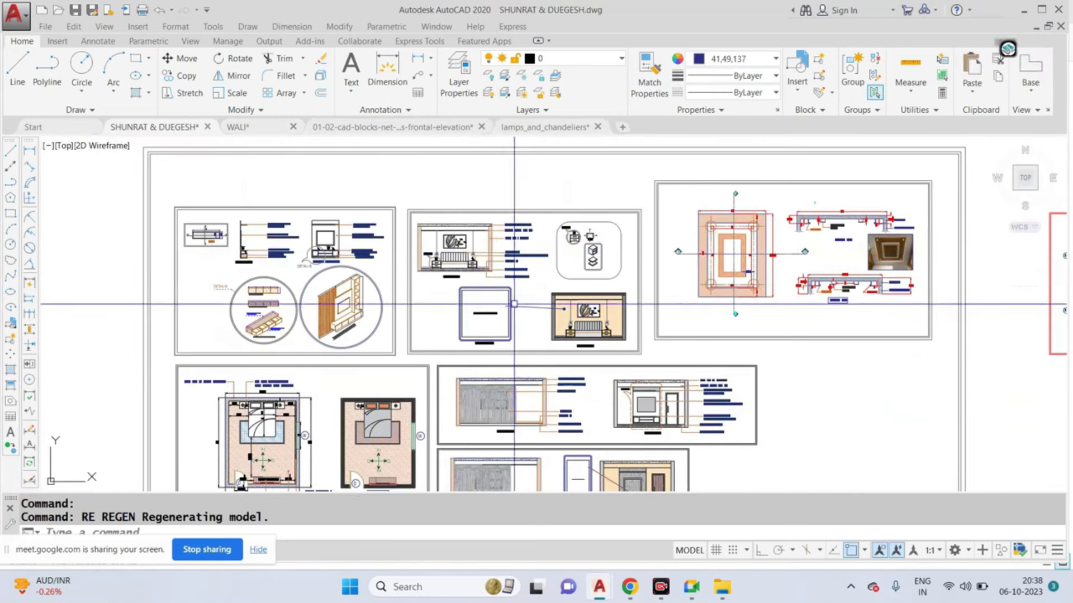
{"action": "scroll", "coordinate": [520, 235], "scroll_direction": "down", "scroll_amount": 4}
{"action": "scroll", "coordinate": [521, 283], "scroll_direction": "up", "scroll_amount": 10}
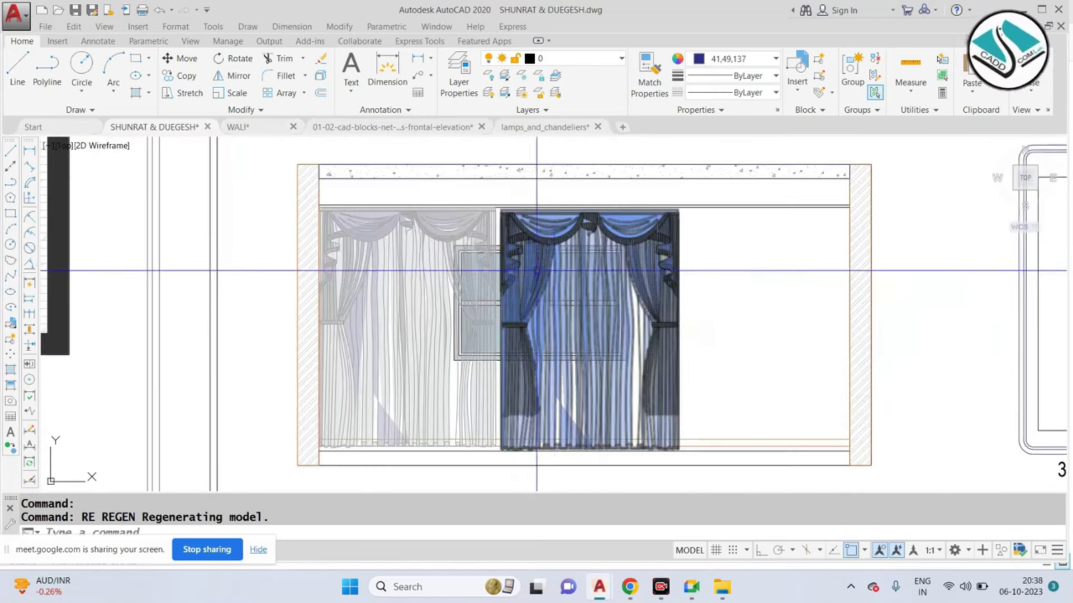
{"action": "left_click", "coordinate": [443, 254]}
{"action": "key", "text": "ctrl+c"}
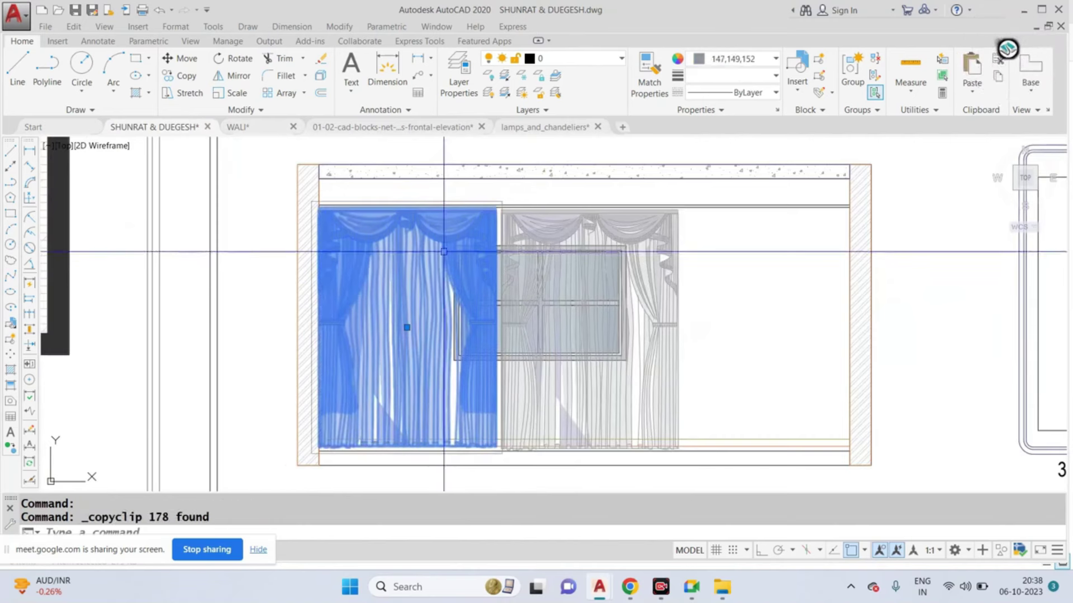
{"action": "key", "text": "ctrl+v"}
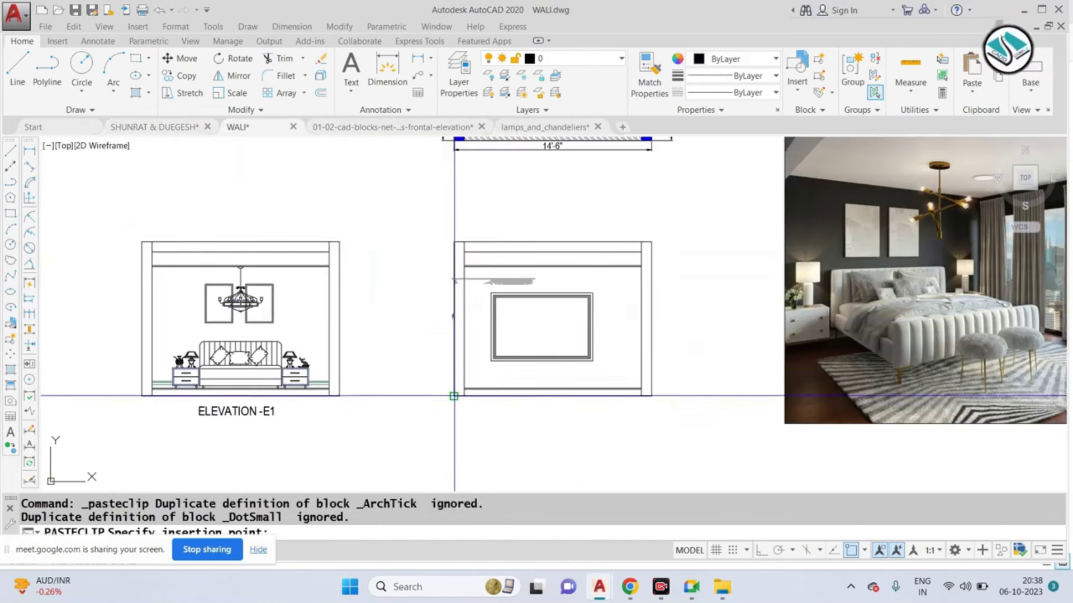
Step: Place the pasted curtain beside the new elevation and group its pieces into one unit
{"action": "left_click", "coordinate": [604, 335]}
{"action": "scroll", "coordinate": [665, 254], "scroll_direction": "up", "scroll_amount": 2}
{"action": "left_click", "coordinate": [719, 226]}
{"action": "key", "text": "Escape"}
{"action": "left_click", "coordinate": [566, 168]}
{"action": "left_click", "coordinate": [774, 385]}
{"action": "left_click", "coordinate": [799, 76]}
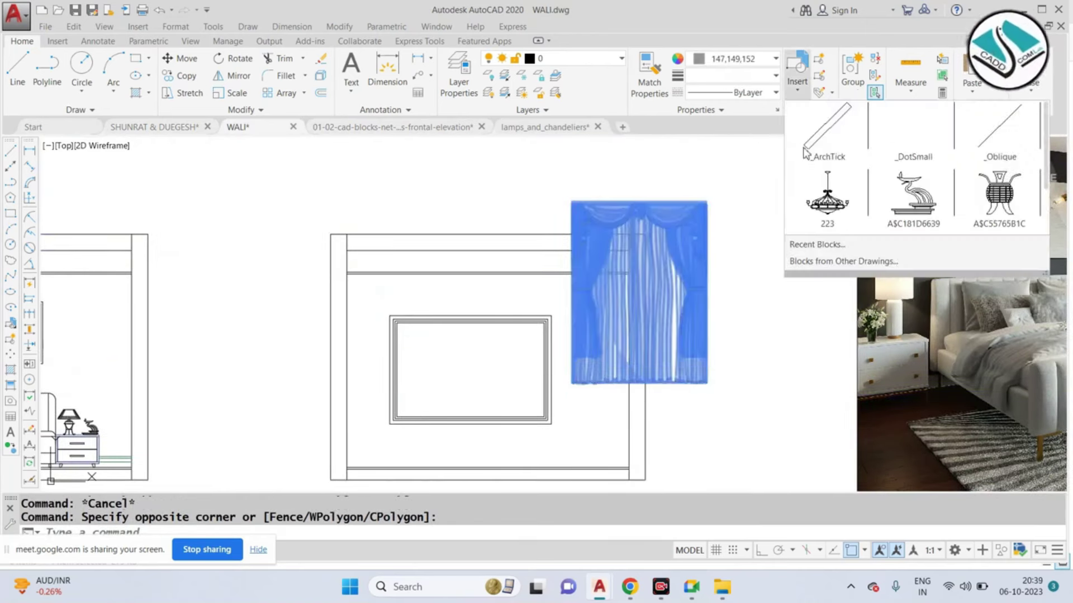
{"action": "left_click", "coordinate": [853, 73]}
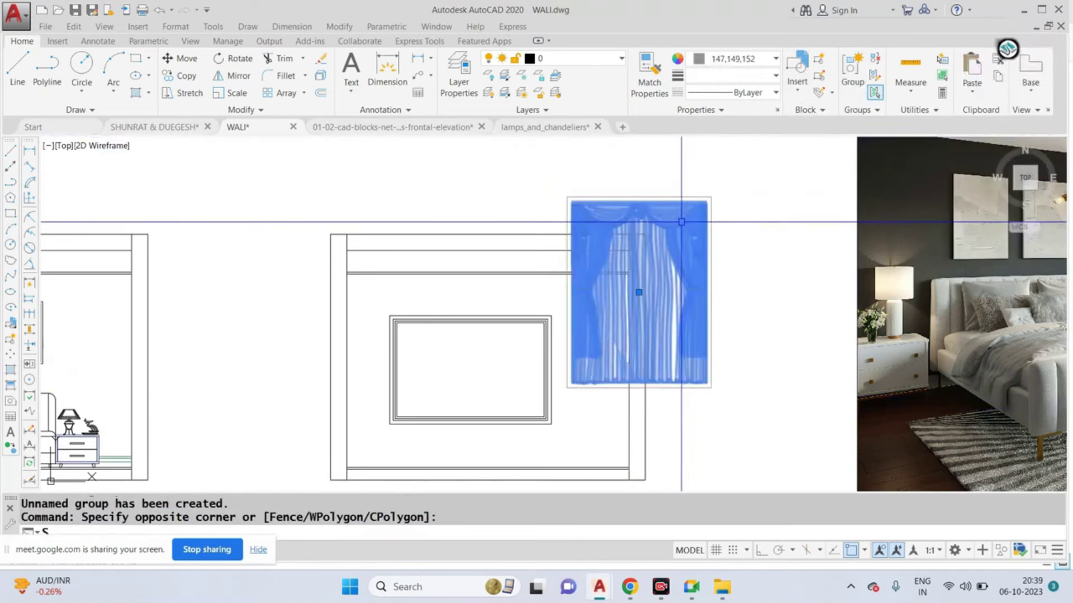
Step: Scale the curtain from its top corner, using its full height as the reference length
{"action": "type", "text": "C"}
{"action": "key", "text": "Return"}
{"action": "scroll", "coordinate": [568, 216], "scroll_direction": "up", "scroll_amount": 1}
{"action": "scroll", "coordinate": [574, 186], "scroll_direction": "up", "scroll_amount": 1}
{"action": "left_click", "coordinate": [576, 192]}
{"action": "type", "text": "R"}
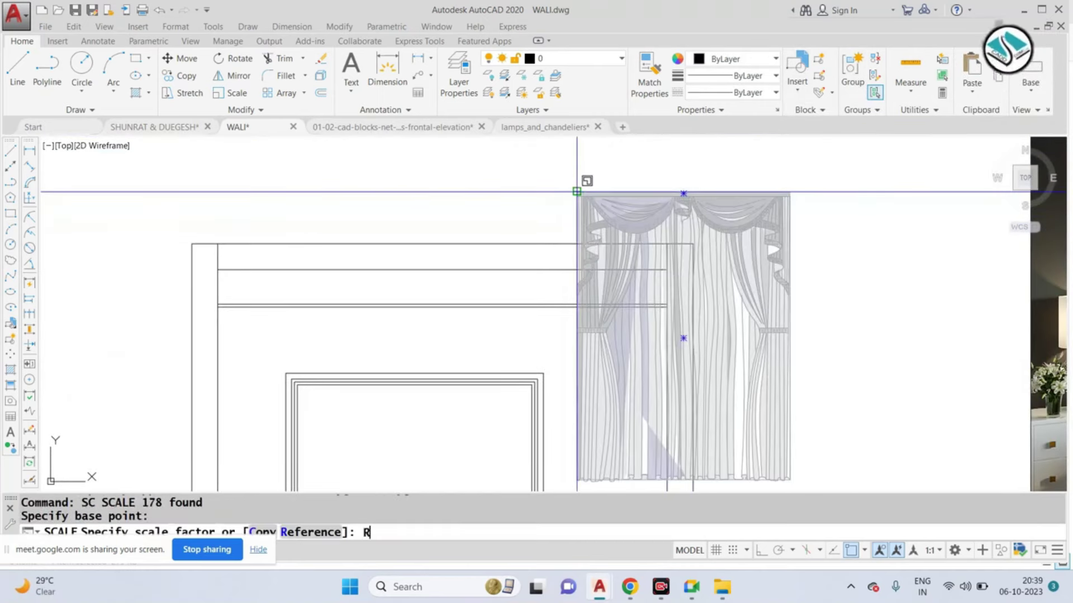
{"action": "key", "text": "Return"}
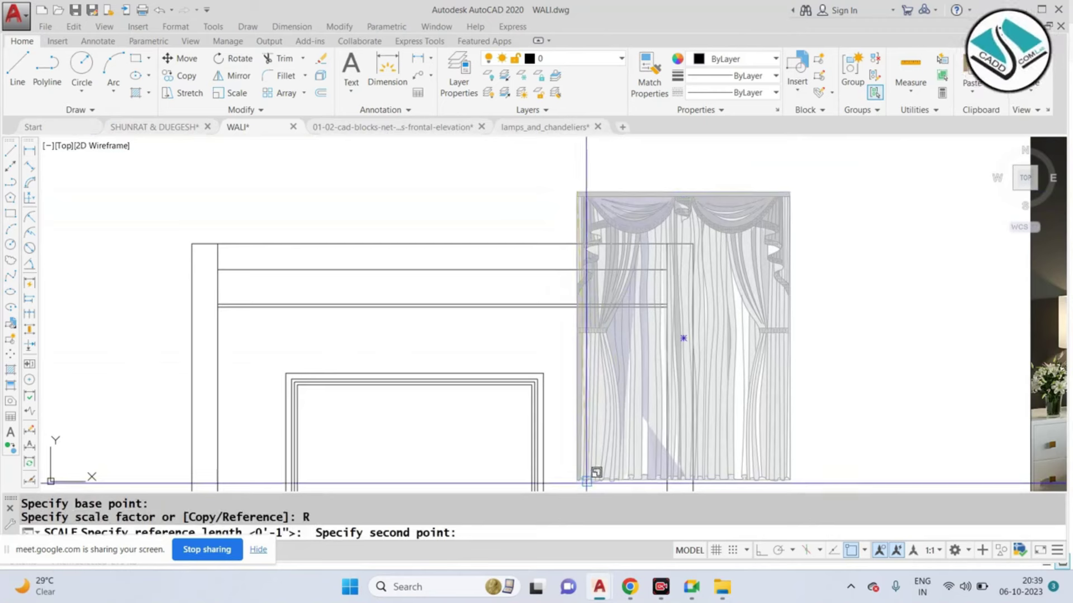
{"action": "left_click", "coordinate": [587, 482]}
{"action": "type", "text": "P"}
{"action": "key", "text": "Return"}
Step: Set the new height from the frame's top and bottom points so the curtain matches
{"action": "scroll", "coordinate": [527, 324], "scroll_direction": "down", "scroll_amount": 2}
{"action": "scroll", "coordinate": [510, 339], "scroll_direction": "down", "scroll_amount": 2}
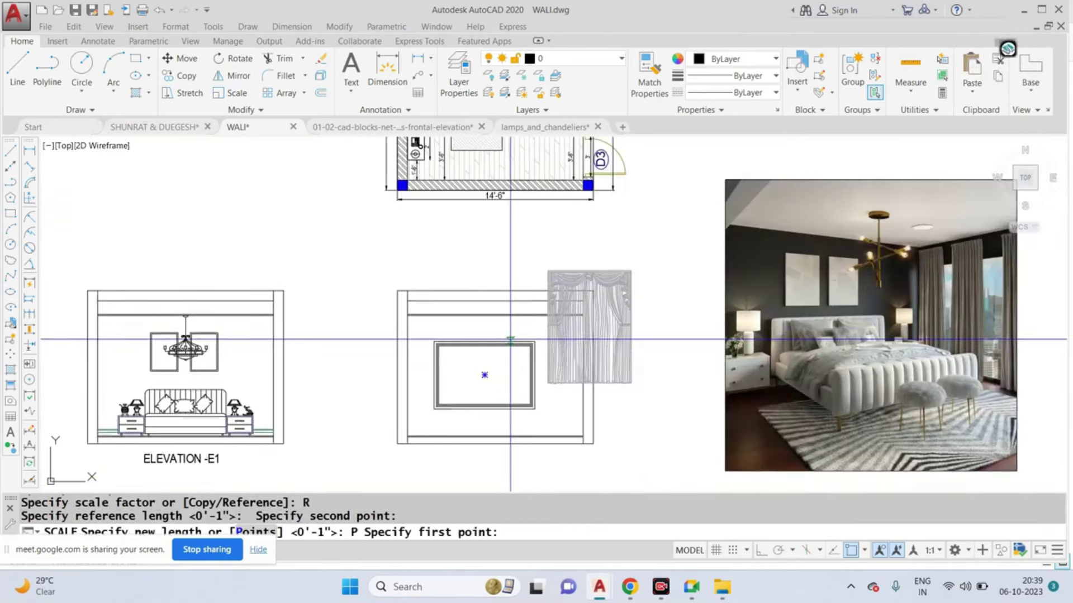
{"action": "scroll", "coordinate": [935, 227], "scroll_direction": "up", "scroll_amount": 2}
{"action": "scroll", "coordinate": [949, 225], "scroll_direction": "up", "scroll_amount": 3}
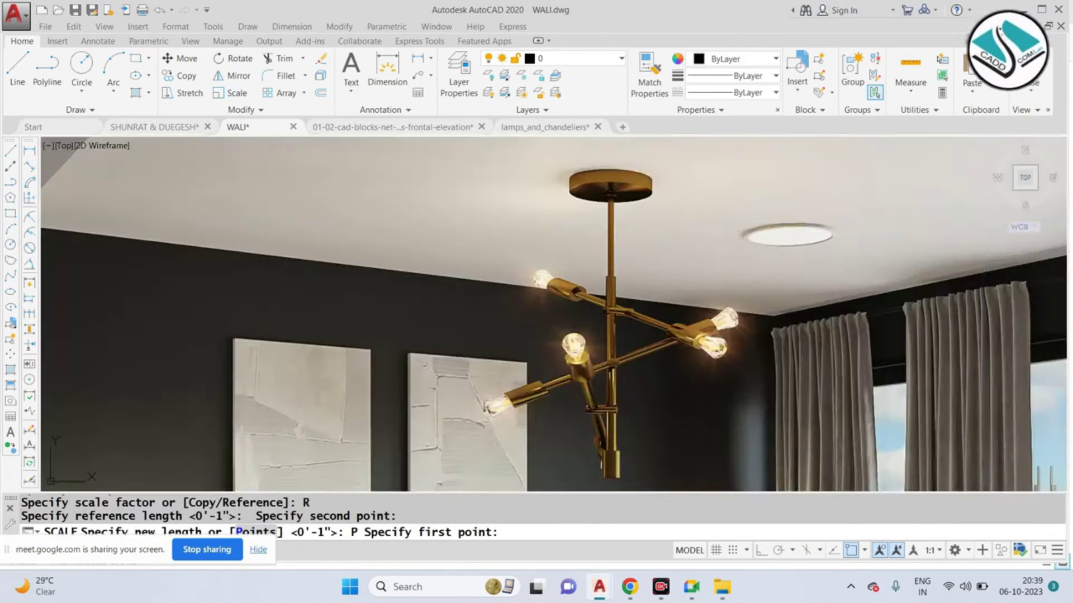
{"action": "scroll", "coordinate": [910, 267], "scroll_direction": "down", "scroll_amount": 5}
{"action": "scroll", "coordinate": [363, 268], "scroll_direction": "up", "scroll_amount": 3}
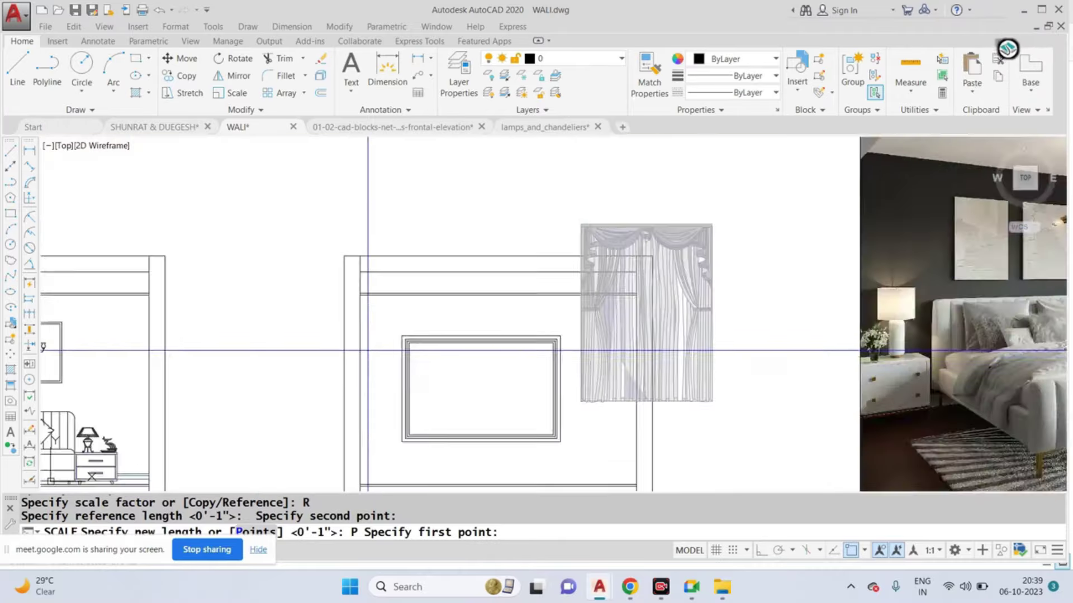
{"action": "scroll", "coordinate": [347, 268], "scroll_direction": "up", "scroll_amount": 2}
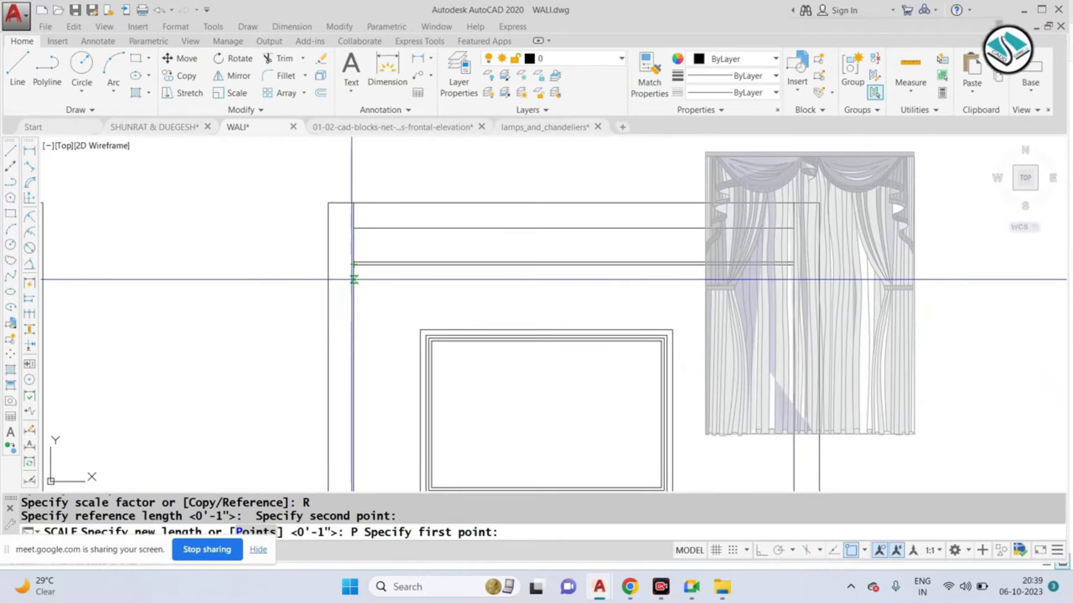
{"action": "left_click", "coordinate": [353, 279]}
{"action": "scroll", "coordinate": [369, 347], "scroll_direction": "down", "scroll_amount": 2}
{"action": "scroll", "coordinate": [384, 432], "scroll_direction": "up", "scroll_amount": 3}
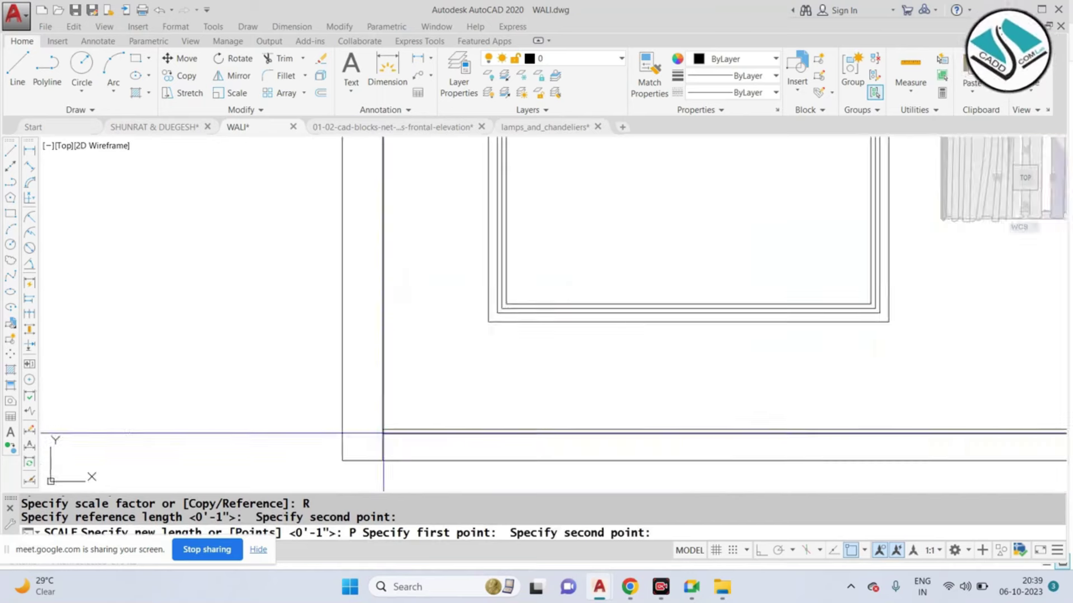
{"action": "left_click", "coordinate": [382, 429]}
Step: Select the whole resized curtain for moving
{"action": "scroll", "coordinate": [382, 429], "scroll_direction": "down", "scroll_amount": 4}
{"action": "left_click_drag", "start_coordinate": [794, 140], "coordinate": [776, 220]}
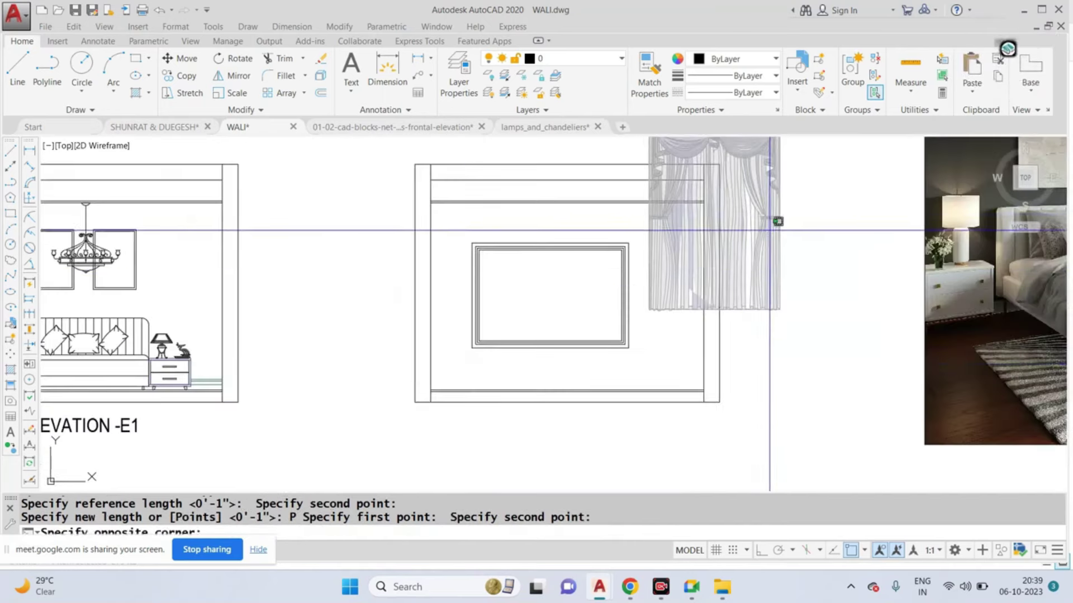
{"action": "type", "text": "m"}
{"action": "key", "text": "Return"}
{"action": "scroll", "coordinate": [719, 215], "scroll_direction": "down", "scroll_amount": 3}
{"action": "scroll", "coordinate": [652, 242], "scroll_direction": "up", "scroll_amount": 5}
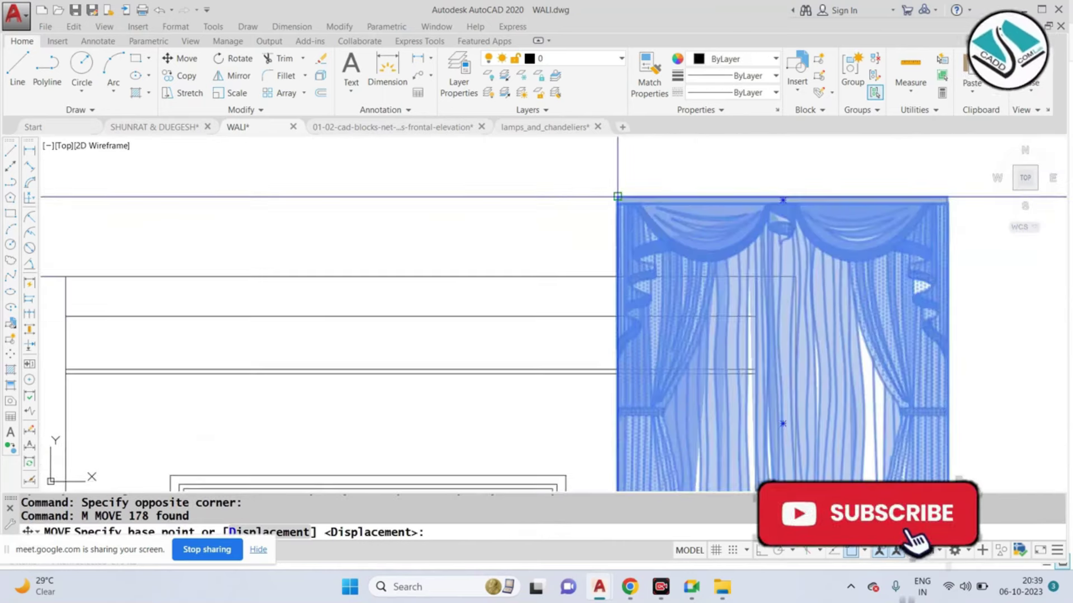
Step: Move the curtain from its top-left corner to the frame's corner
{"action": "left_click", "coordinate": [618, 197]}
{"action": "scroll", "coordinate": [438, 273], "scroll_direction": "down", "scroll_amount": 3}
{"action": "scroll", "coordinate": [435, 251], "scroll_direction": "up", "scroll_amount": 5}
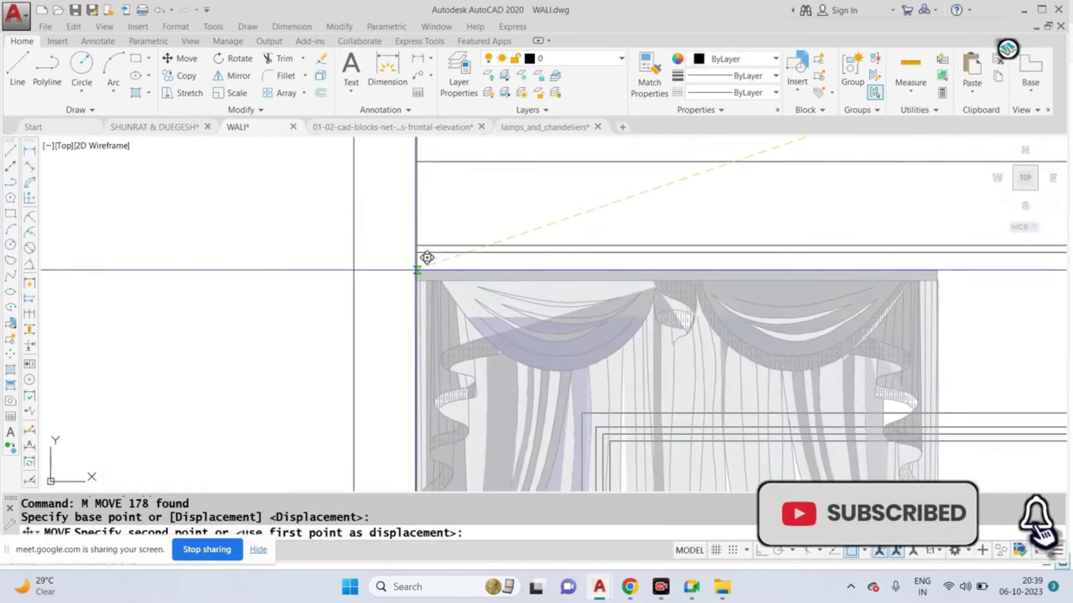
{"action": "left_click", "coordinate": [427, 251]}
{"action": "scroll", "coordinate": [503, 210], "scroll_direction": "down", "scroll_amount": 3}
{"action": "scroll", "coordinate": [575, 311], "scroll_direction": "down", "scroll_amount": 2}
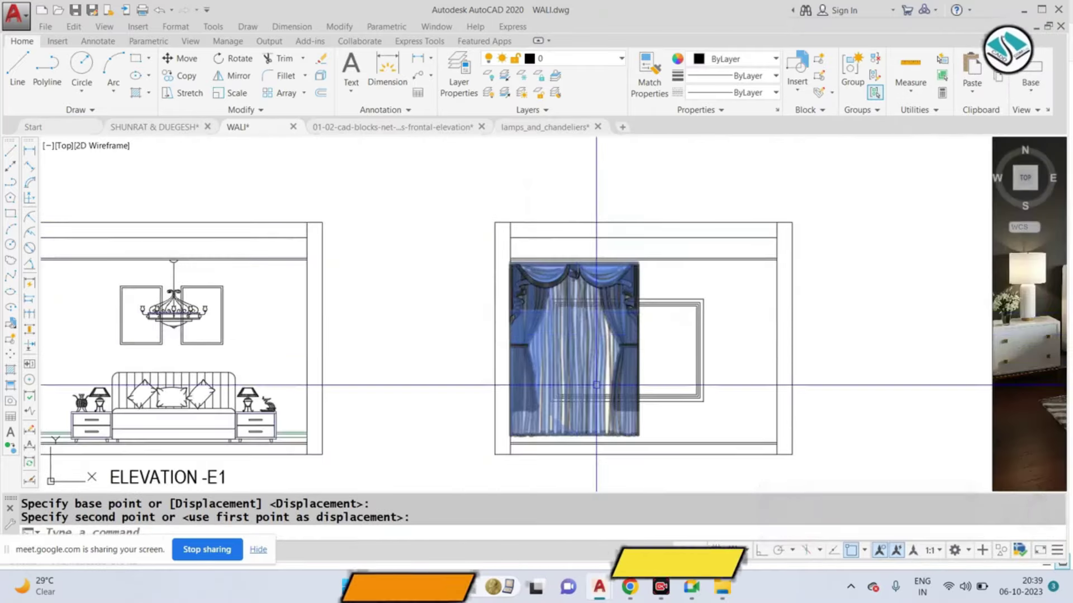
{"action": "scroll", "coordinate": [731, 401], "scroll_direction": "up", "scroll_amount": 5}
Step: Move the curtain down so it rests on the floor line
{"action": "left_click", "coordinate": [731, 401]}
{"action": "left_click", "coordinate": [508, 456]}
{"action": "type", "text": "m"}
{"action": "key", "text": "Return"}
{"action": "scroll", "coordinate": [509, 447], "scroll_direction": "up", "scroll_amount": 2}
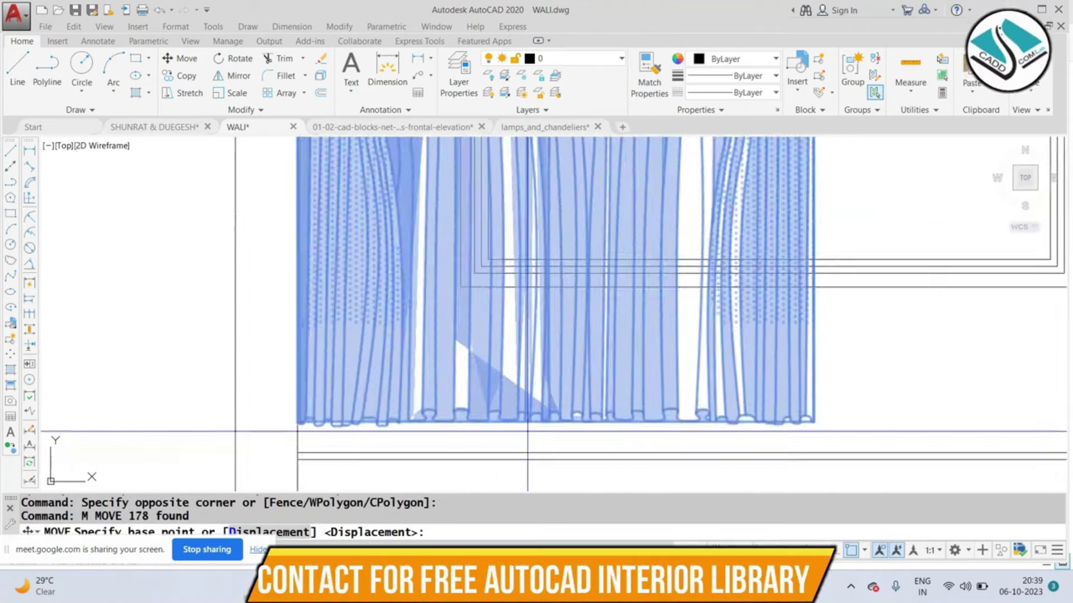
{"action": "left_click", "coordinate": [530, 432]}
{"action": "left_click", "coordinate": [519, 445]}
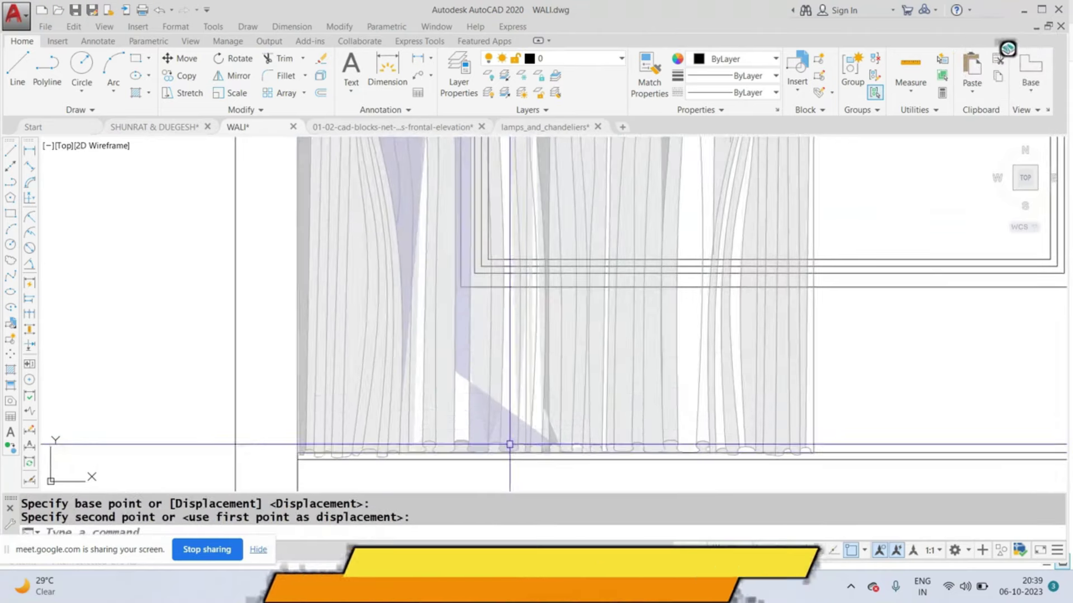
{"action": "scroll", "coordinate": [475, 444], "scroll_direction": "up", "scroll_amount": 2}
Step: Cancel an unneeded extra move, then select the placed curtain block
{"action": "left_click", "coordinate": [440, 443]}
{"action": "left_click", "coordinate": [905, 383]}
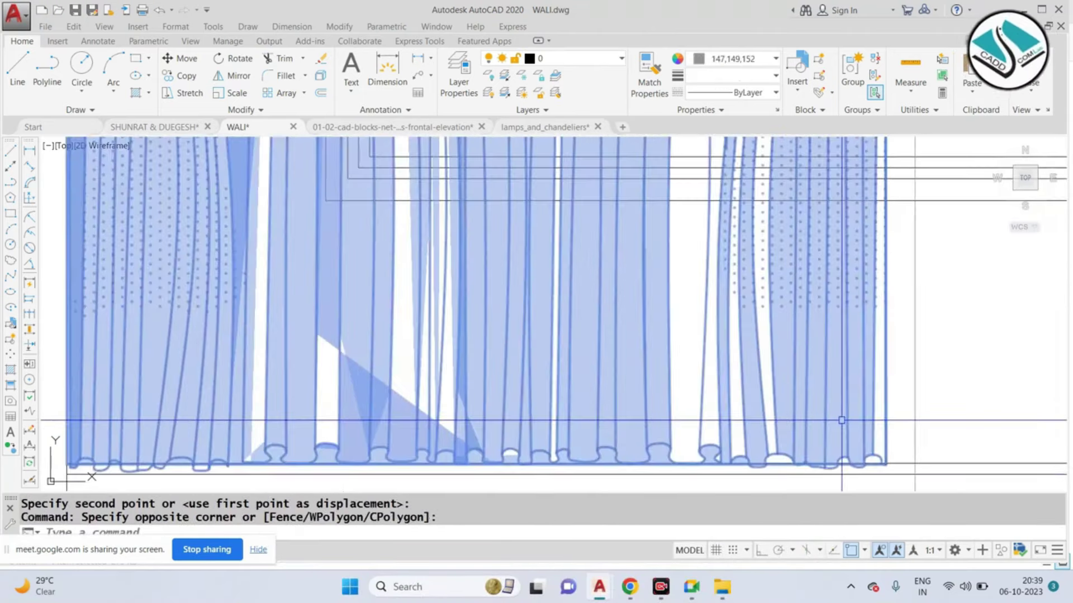
{"action": "type", "text": "m"}
{"action": "key", "text": "Return"}
{"action": "scroll", "coordinate": [900, 426], "scroll_direction": "up", "scroll_amount": 2}
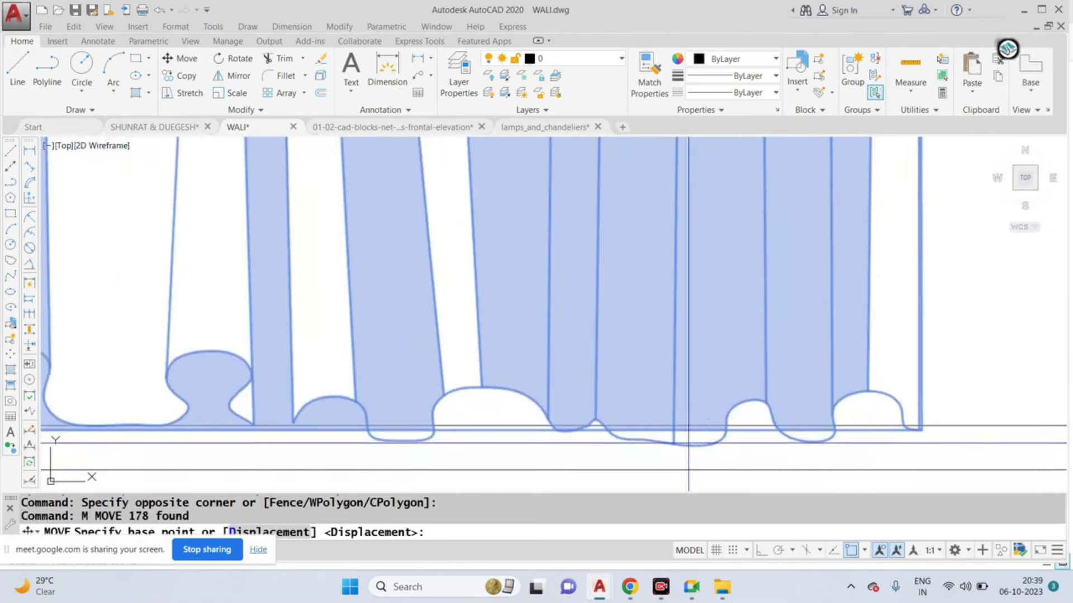
{"action": "left_click", "coordinate": [683, 445]}
{"action": "scroll", "coordinate": [693, 416], "scroll_direction": "down", "scroll_amount": 2}
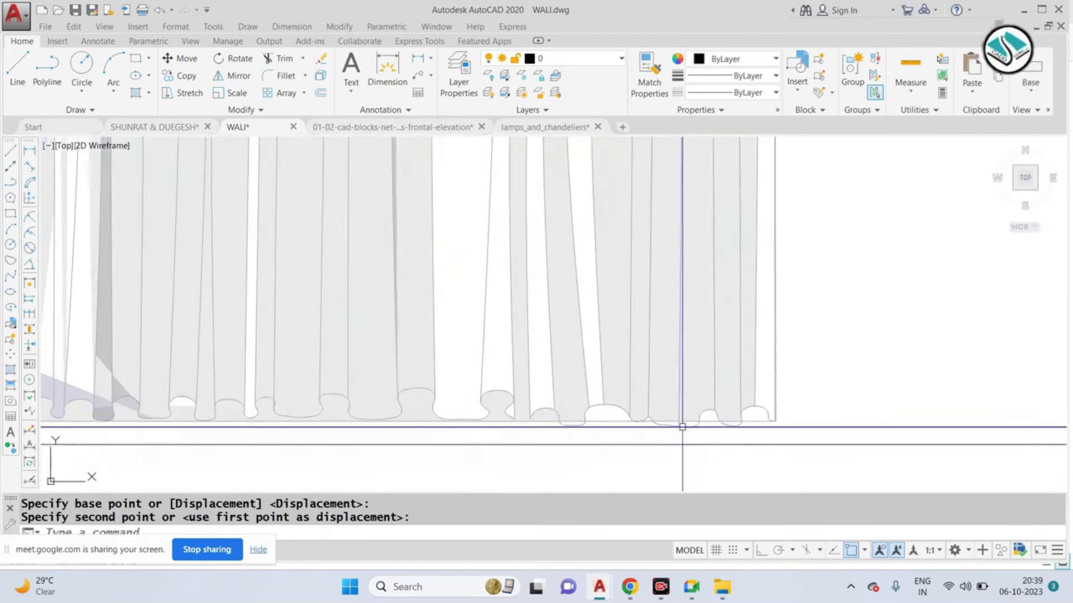
{"action": "scroll", "coordinate": [603, 439], "scroll_direction": "down", "scroll_amount": 2}
{"action": "key", "text": "Escape"}
{"action": "scroll", "coordinate": [603, 439], "scroll_direction": "down", "scroll_amount": 2}
{"action": "scroll", "coordinate": [559, 335], "scroll_direction": "down", "scroll_amount": 2}
{"action": "scroll", "coordinate": [620, 230], "scroll_direction": "up", "scroll_amount": 2}
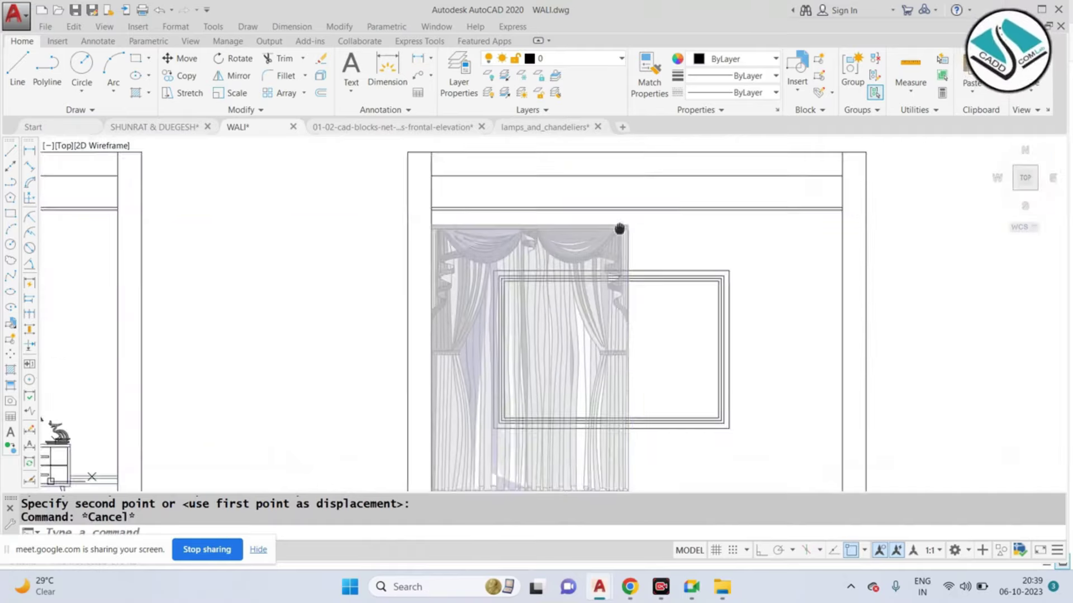
{"action": "scroll", "coordinate": [522, 214], "scroll_direction": "up", "scroll_amount": 1}
{"action": "scroll", "coordinate": [528, 215], "scroll_direction": "down", "scroll_amount": 3}
{"action": "scroll", "coordinate": [691, 195], "scroll_direction": "up", "scroll_amount": 2}
{"action": "scroll", "coordinate": [816, 181], "scroll_direction": "down", "scroll_amount": 2}
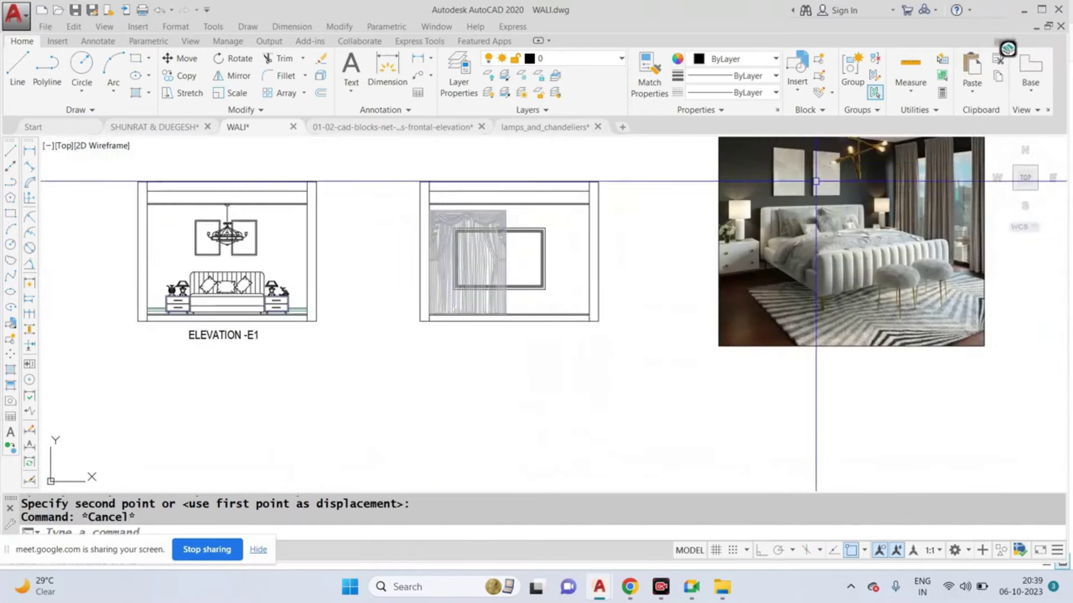
{"action": "scroll", "coordinate": [460, 187], "scroll_direction": "up", "scroll_amount": 4}
{"action": "left_click", "coordinate": [541, 246]}
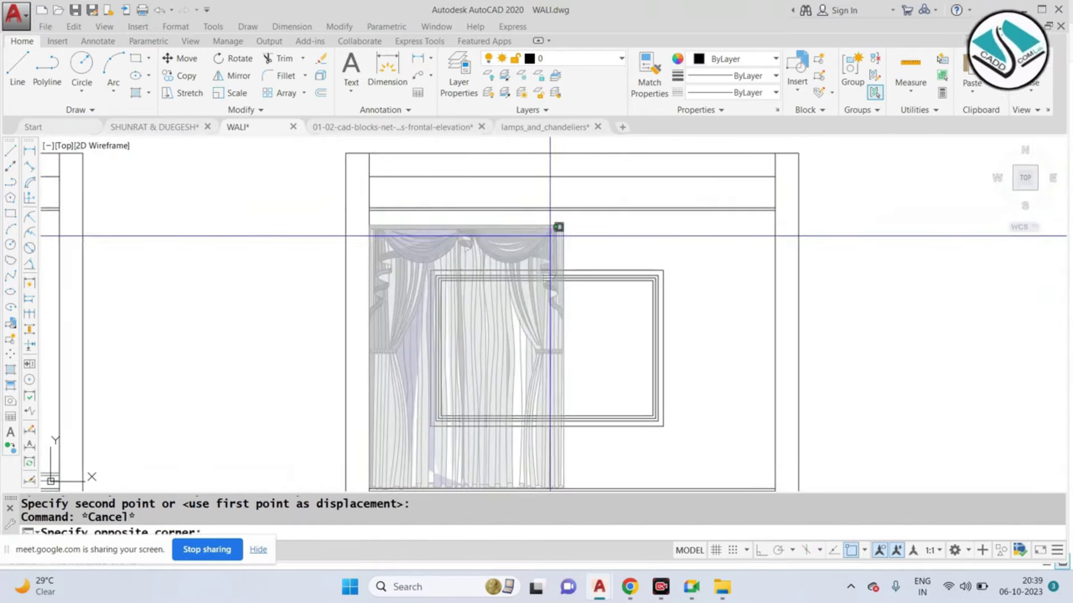
Step: Copy the curtain to a spot below the second elevation
{"action": "type", "text": "co"}
{"action": "key", "text": "Return"}
{"action": "left_click", "coordinate": [501, 260]}
{"action": "scroll", "coordinate": [479, 214], "scroll_direction": "down", "scroll_amount": 3}
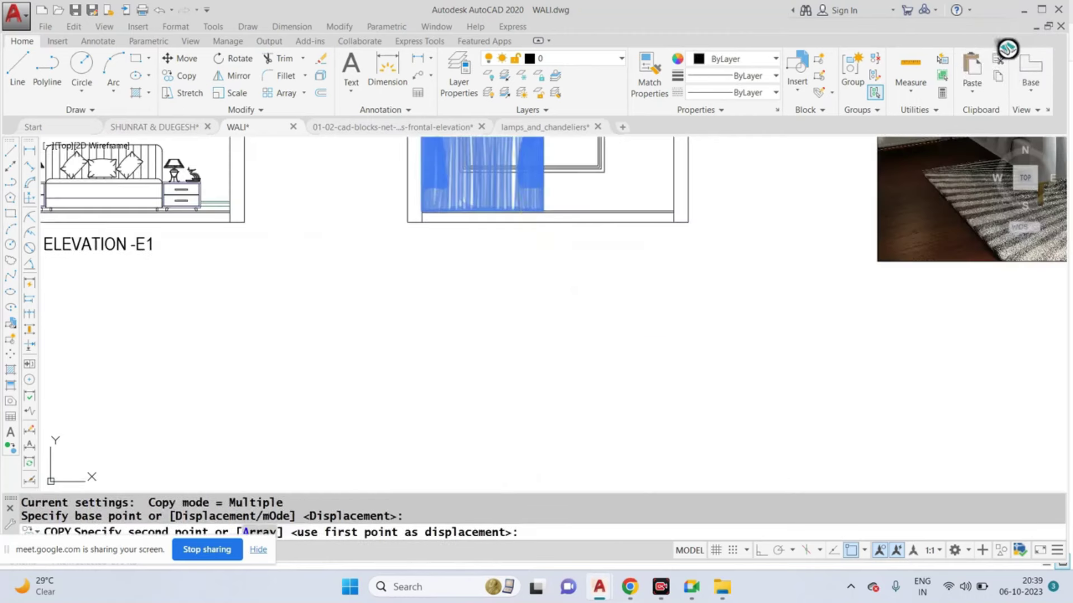
{"action": "left_click", "coordinate": [535, 326]}
{"action": "key", "text": "Escape"}
{"action": "scroll", "coordinate": [536, 325], "scroll_direction": "up", "scroll_amount": 3}
Step: Ungroup the curtain copy with Group Explode and select its solid hatch fill
{"action": "left_click", "coordinate": [615, 280]}
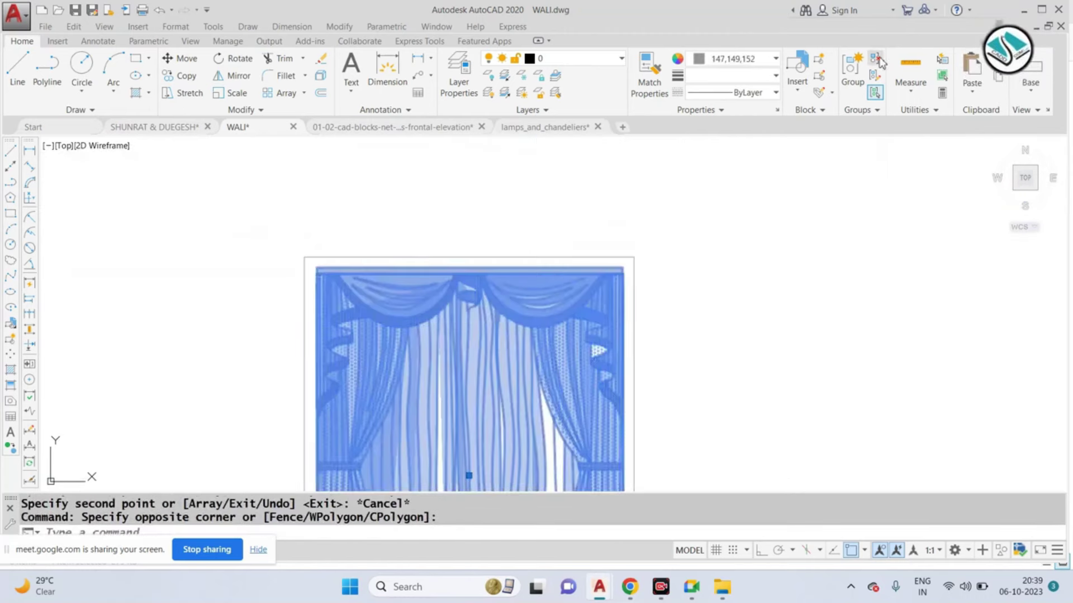
{"action": "left_click", "coordinate": [876, 59]}
{"action": "scroll", "coordinate": [556, 151], "scroll_direction": "down", "scroll_amount": 2}
{"action": "scroll", "coordinate": [555, 192], "scroll_direction": "up", "scroll_amount": 2}
{"action": "scroll", "coordinate": [591, 182], "scroll_direction": "up", "scroll_amount": 2}
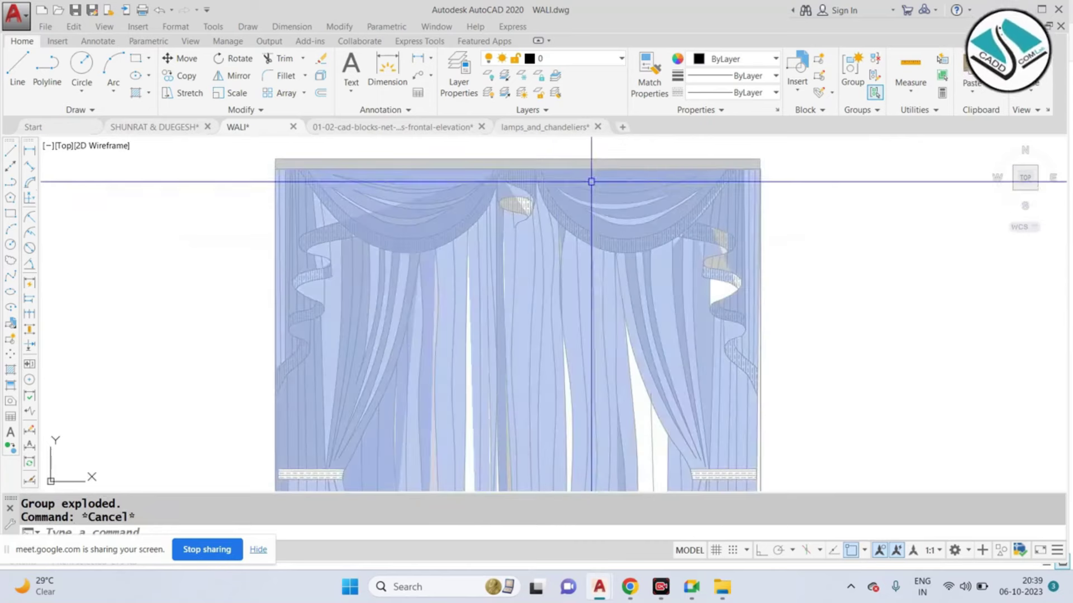
{"action": "left_click", "coordinate": [591, 182]}
{"action": "left_click", "coordinate": [609, 173]}
{"action": "type", "text": "E"}
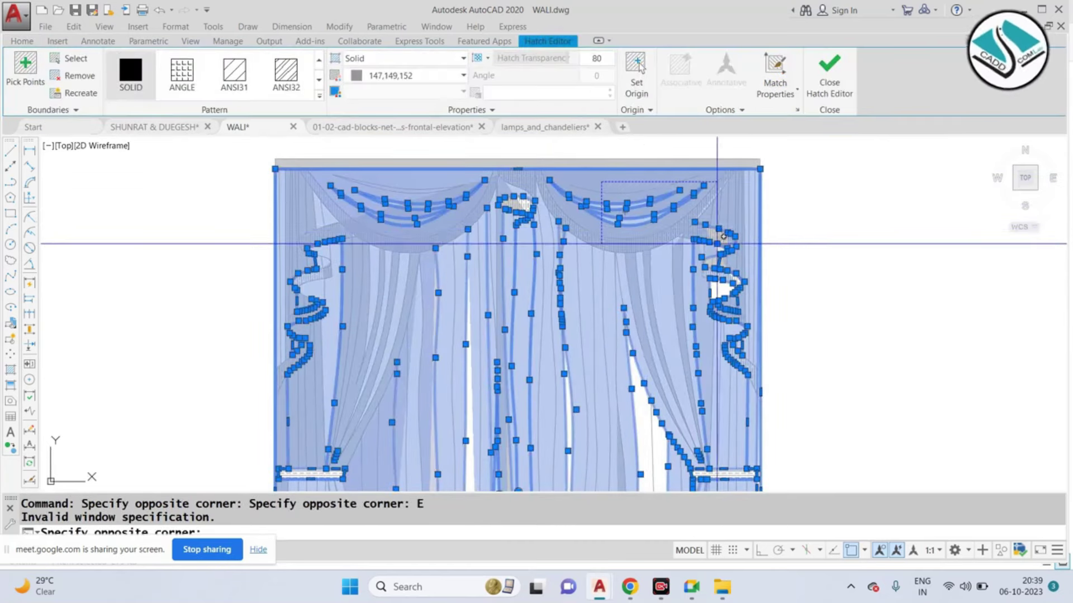
{"action": "left_click", "coordinate": [835, 90]}
Step: Erase the solid hatch fill from the curtain copy
{"action": "left_click", "coordinate": [620, 185]}
{"action": "type", "text": "e"}
{"action": "key", "text": "Return"}
{"action": "scroll", "coordinate": [584, 215], "scroll_direction": "down", "scroll_amount": 2}
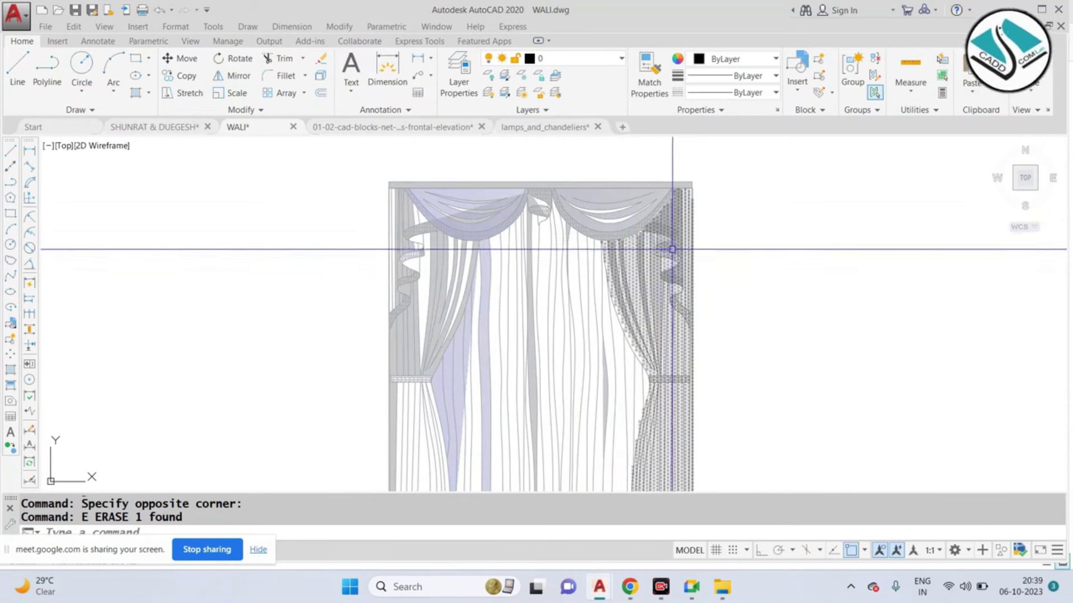
{"action": "scroll", "coordinate": [603, 248], "scroll_direction": "down", "scroll_amount": 2}
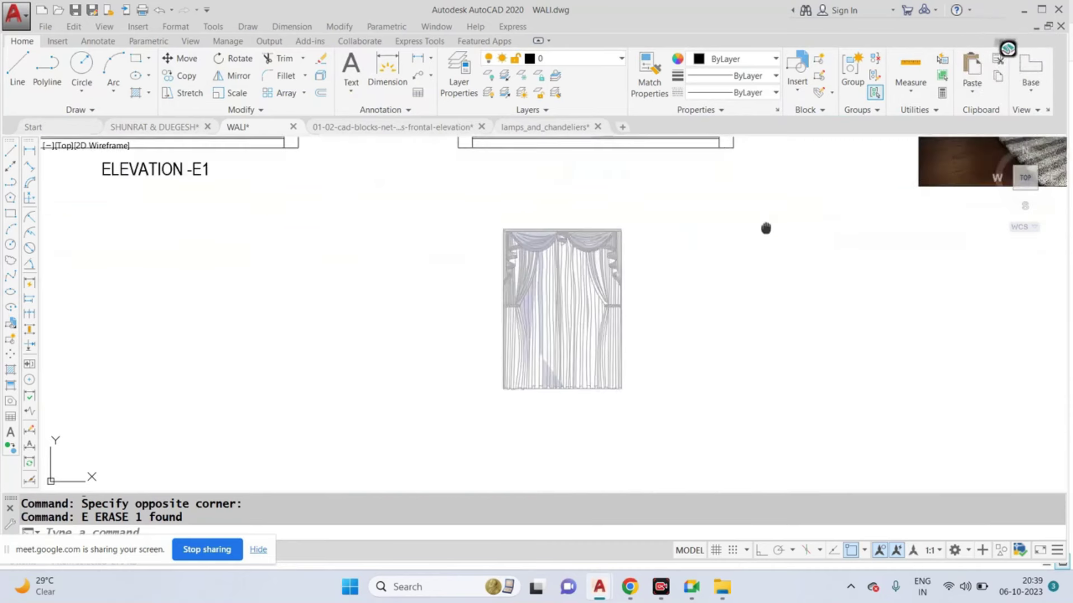
{"action": "scroll", "coordinate": [635, 292], "scroll_direction": "down", "scroll_amount": 2}
{"action": "scroll", "coordinate": [397, 375], "scroll_direction": "up", "scroll_amount": 3}
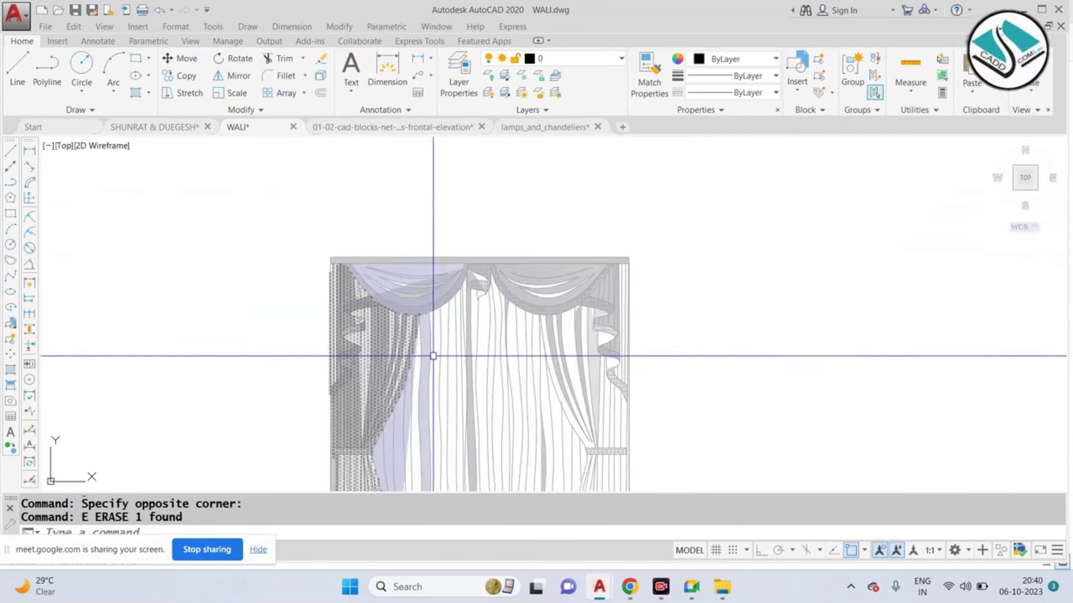
{"action": "scroll", "coordinate": [431, 354], "scroll_direction": "down", "scroll_amount": 1}
{"action": "scroll", "coordinate": [475, 324], "scroll_direction": "up", "scroll_amount": 1}
{"action": "scroll", "coordinate": [490, 311], "scroll_direction": "up", "scroll_amount": 1}
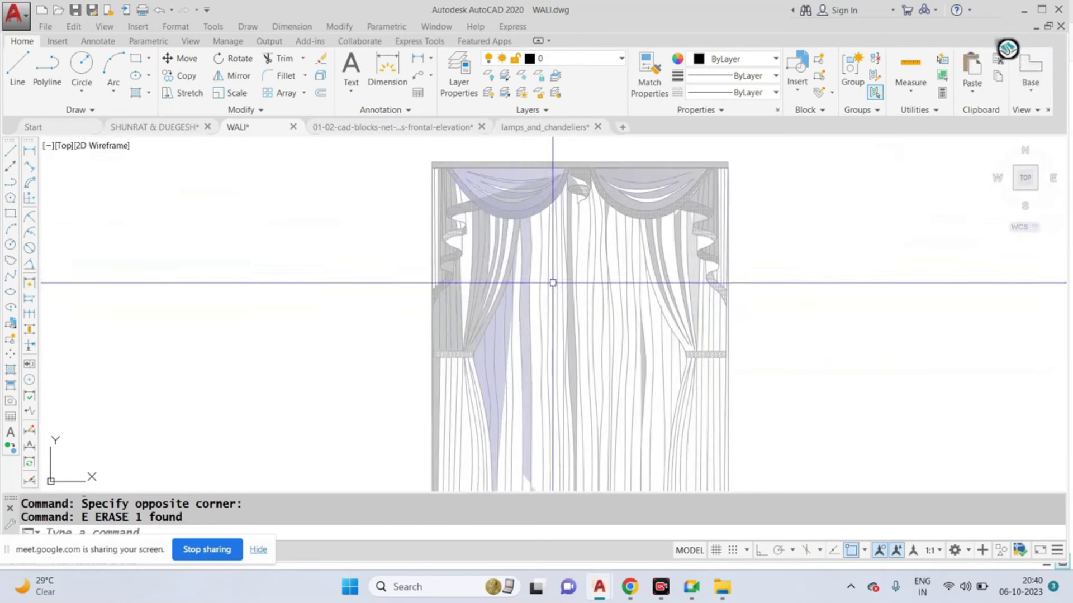
{"action": "scroll", "coordinate": [596, 279], "scroll_direction": "down", "scroll_amount": 3}
{"action": "scroll", "coordinate": [598, 275], "scroll_direction": "down", "scroll_amount": 2}
{"action": "scroll", "coordinate": [611, 245], "scroll_direction": "up", "scroll_amount": 2}
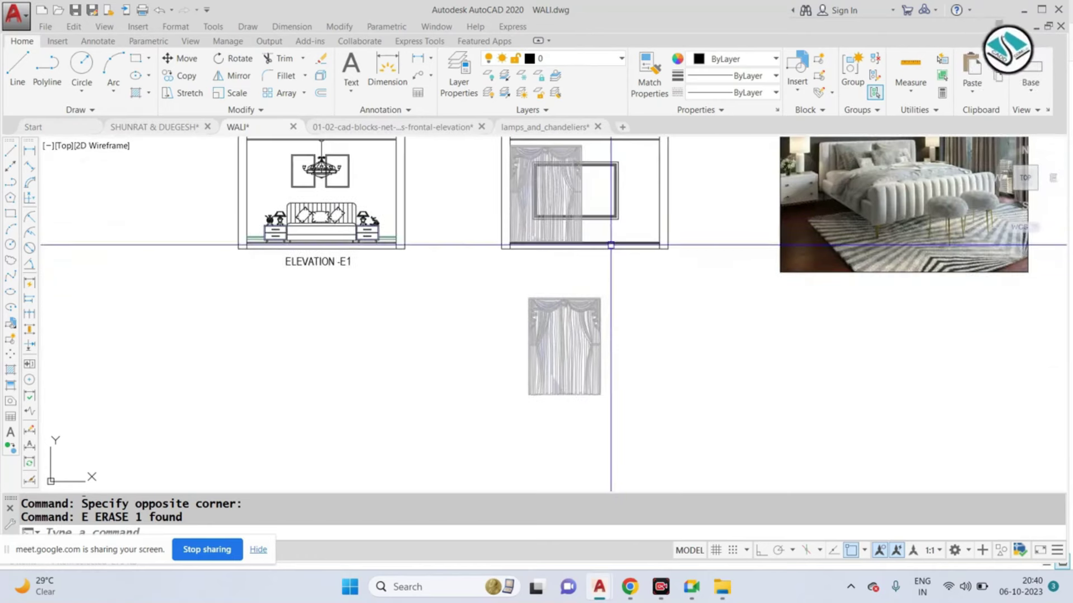
{"action": "scroll", "coordinate": [587, 279], "scroll_direction": "up", "scroll_amount": 3}
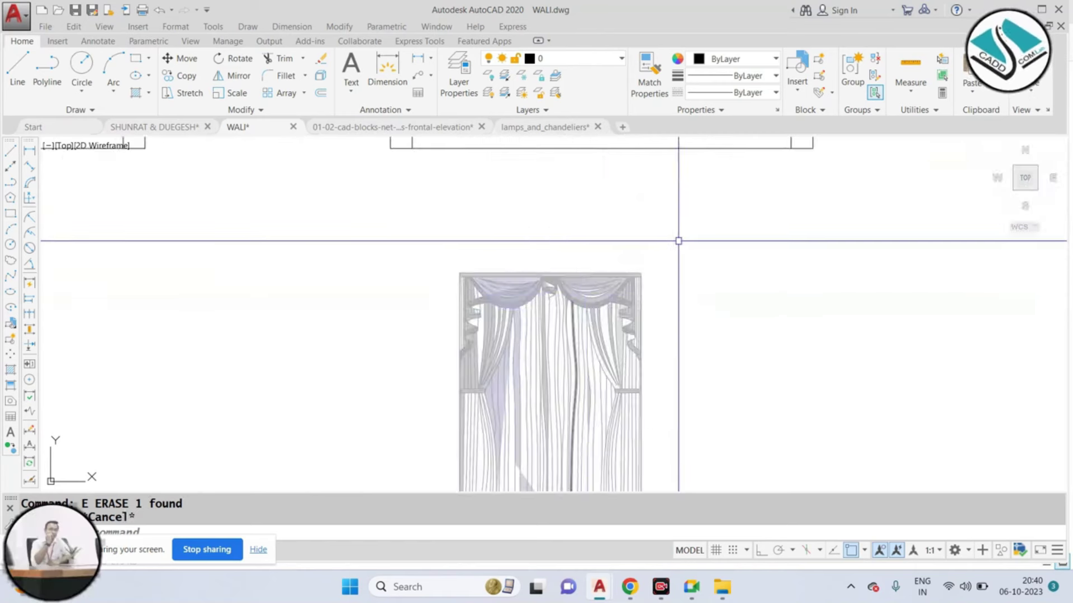
{"action": "scroll", "coordinate": [682, 246], "scroll_direction": "down", "scroll_amount": 2}
{"action": "left_click", "coordinate": [711, 235]}
Step: Copy the curtain from its top-right corner to the window's right side
{"action": "left_click", "coordinate": [512, 422]}
{"action": "scroll", "coordinate": [545, 282], "scroll_direction": "down", "scroll_amount": 3}
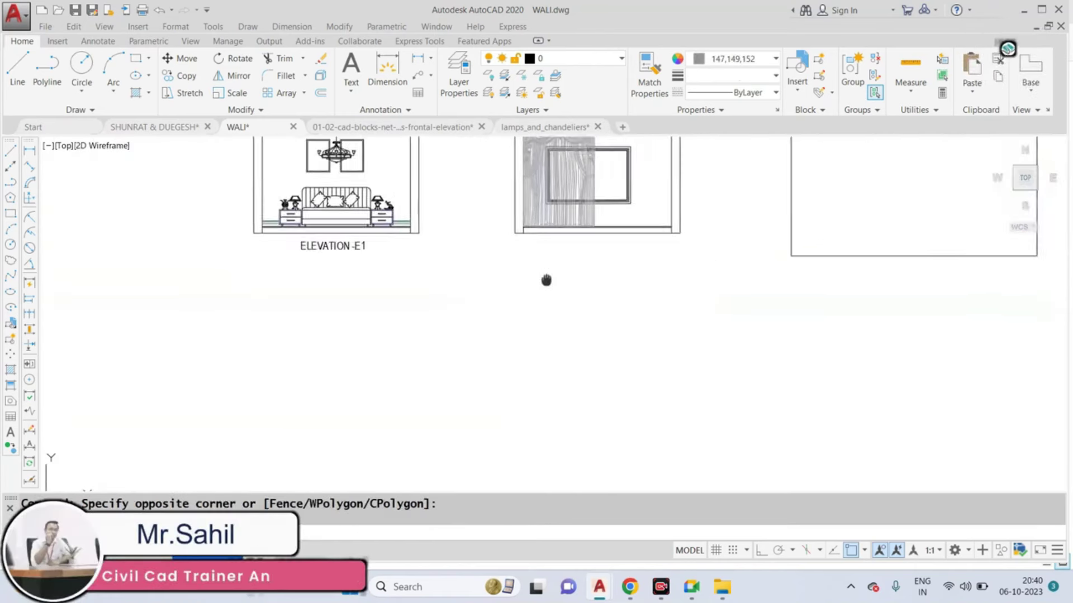
{"action": "scroll", "coordinate": [527, 302], "scroll_direction": "up", "scroll_amount": 4}
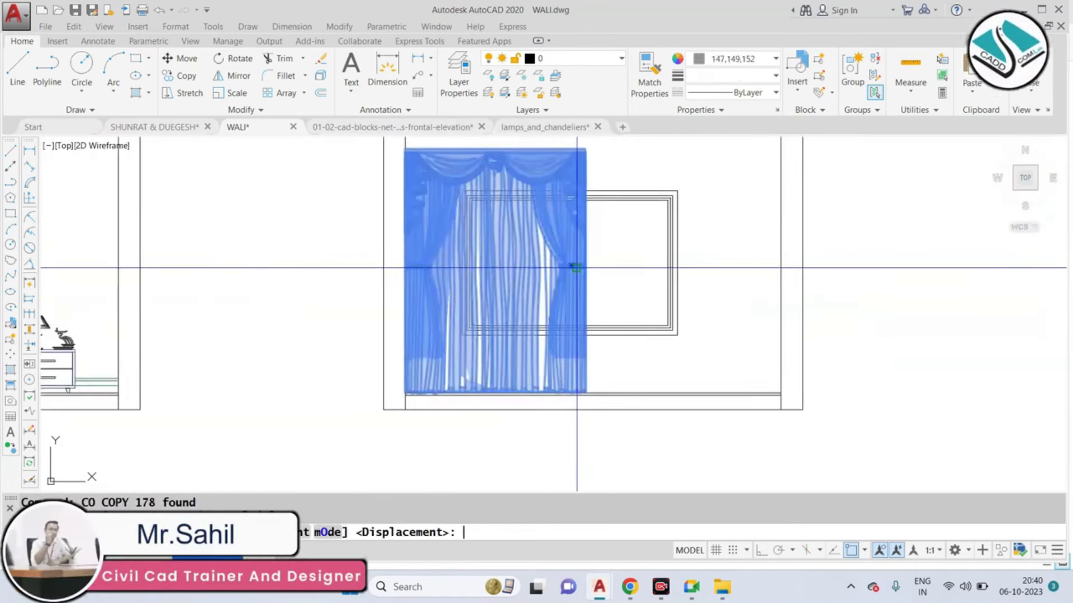
{"action": "scroll", "coordinate": [576, 267], "scroll_direction": "down", "scroll_amount": 2}
{"action": "scroll", "coordinate": [587, 201], "scroll_direction": "up", "scroll_amount": 4}
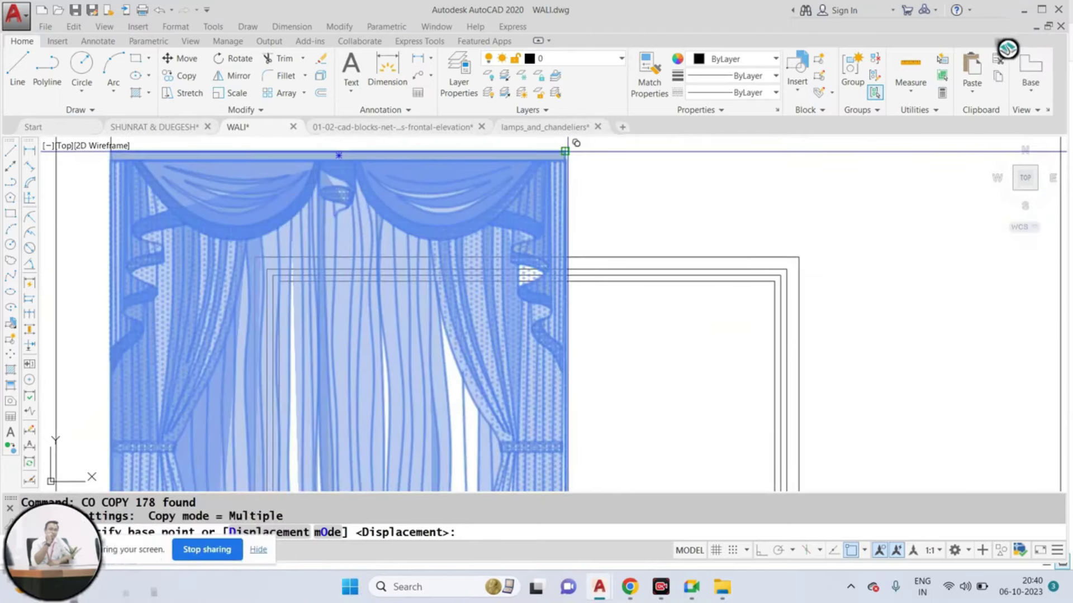
{"action": "left_click", "coordinate": [564, 151]}
{"action": "scroll", "coordinate": [565, 151], "scroll_direction": "down", "scroll_amount": 4}
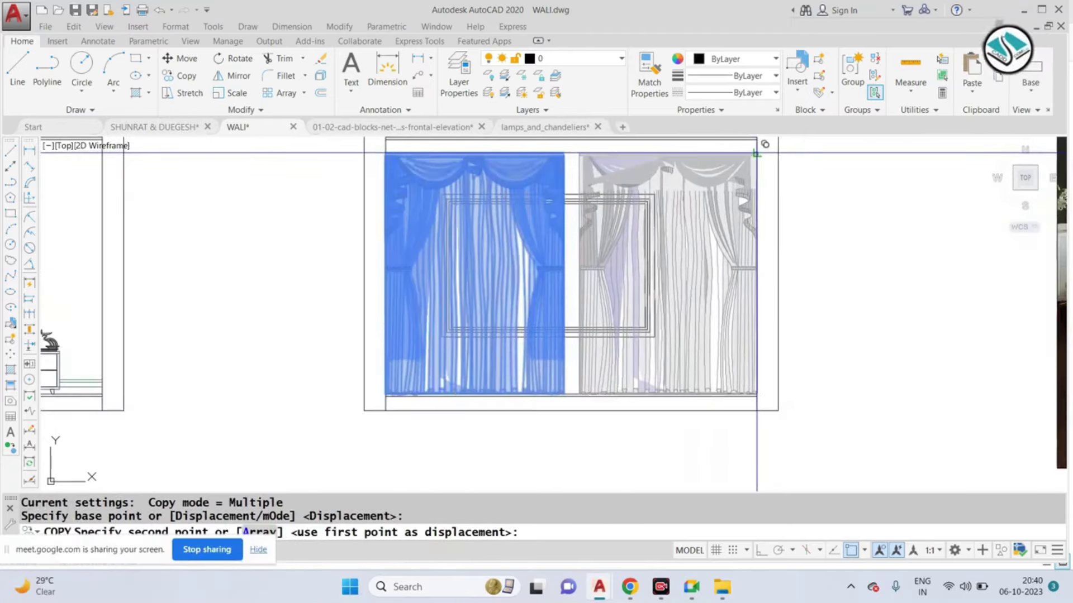
{"action": "left_click", "coordinate": [757, 154]}
{"action": "key", "text": "Escape"}
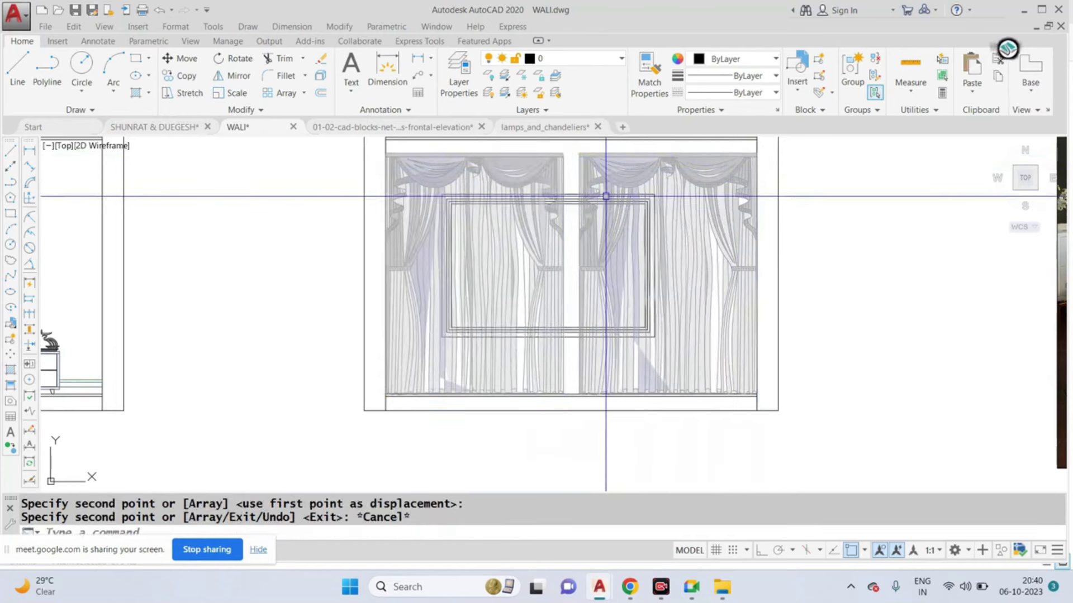
Step: Pan the view to show the curtain tops and start the LINE command
{"action": "middle_click_drag", "start_coordinate": [589, 262], "coordinate": [588, 267]}
{"action": "middle_click_drag", "start_coordinate": [540, 167], "coordinate": [532, 240]}
{"action": "type", "text": "L"}
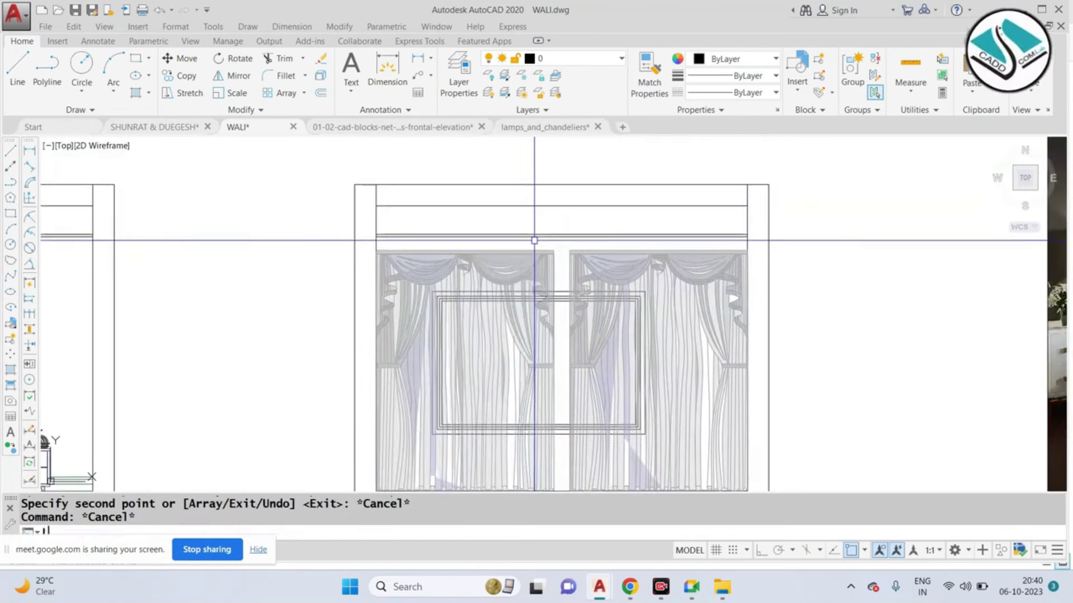
{"action": "key", "text": "Return"}
{"action": "scroll", "coordinate": [371, 256], "scroll_direction": "up", "scroll_amount": 4}
Step: Draw a line along the top rail above the curtains
{"action": "left_click", "coordinate": [382, 233]}
{"action": "scroll", "coordinate": [382, 233], "scroll_direction": "down", "scroll_amount": 3}
{"action": "scroll", "coordinate": [694, 232], "scroll_direction": "up", "scroll_amount": 3}
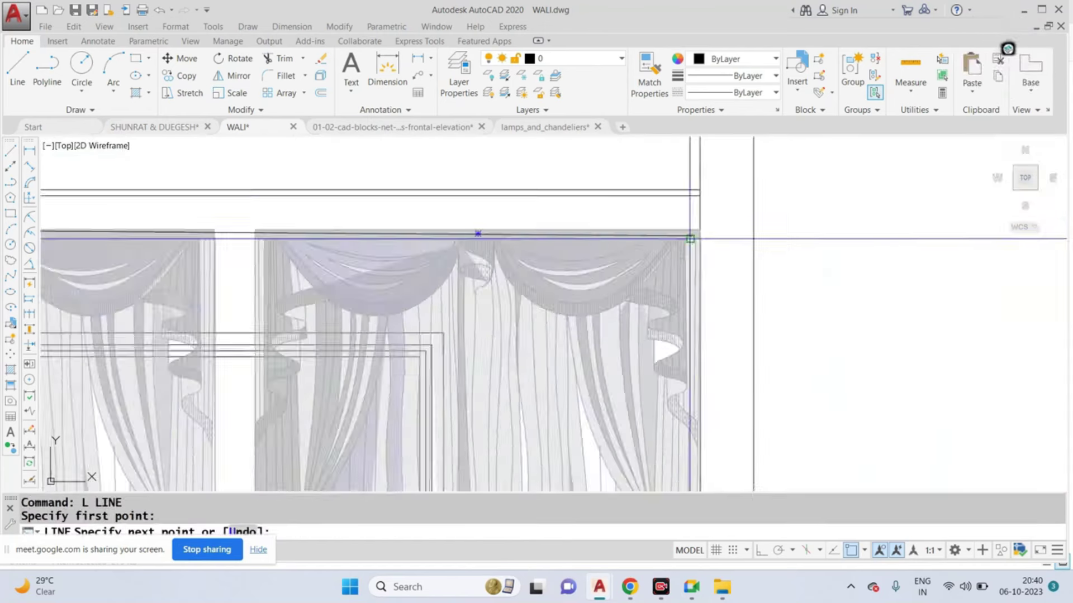
{"action": "left_click", "coordinate": [702, 223]}
{"action": "scroll", "coordinate": [702, 223], "scroll_direction": "down", "scroll_amount": 3}
{"action": "key", "text": "Escape"}
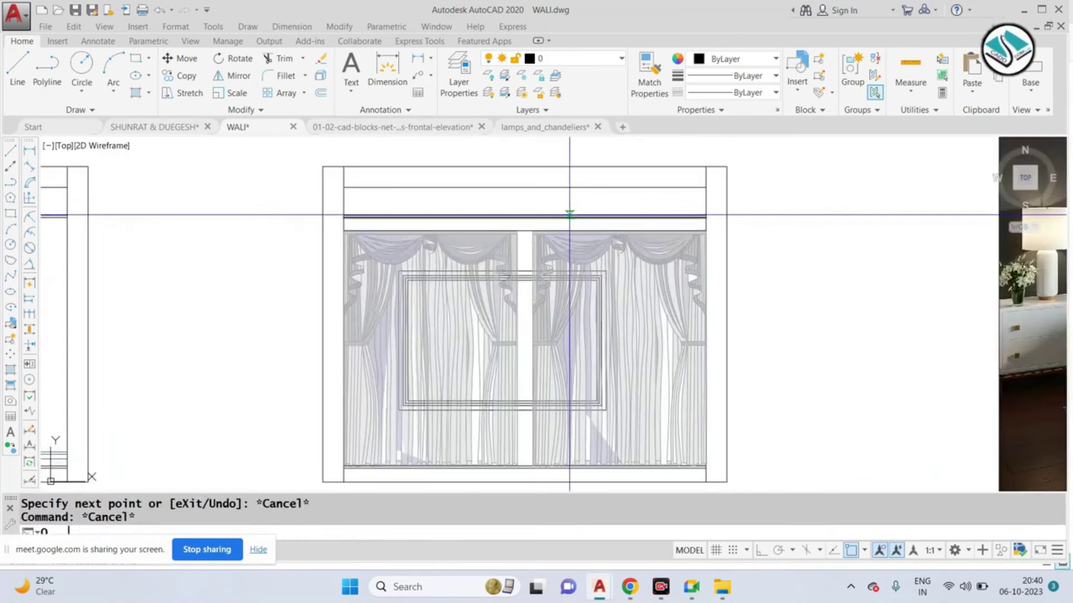
Step: Offset the top rail line by 2 units to make a parallel rail
{"action": "key", "text": "Return"}
{"action": "key", "text": "Return"}
{"action": "scroll", "coordinate": [485, 212], "scroll_direction": "up", "scroll_amount": 4}
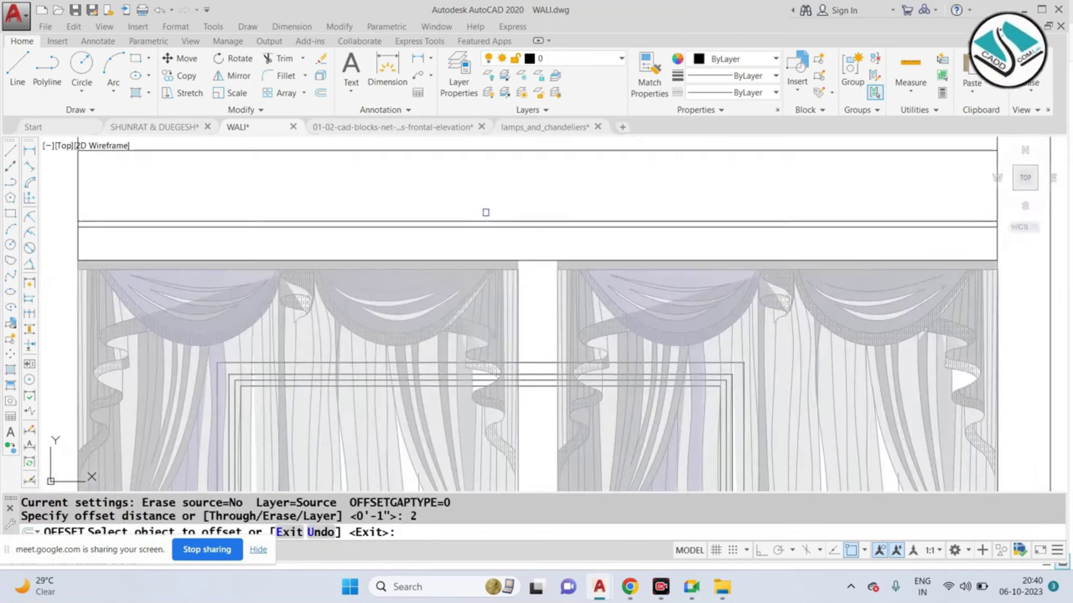
{"action": "left_click", "coordinate": [487, 259]}
{"action": "left_click", "coordinate": [491, 279]}
{"action": "scroll", "coordinate": [492, 280], "scroll_direction": "down", "scroll_amount": 3}
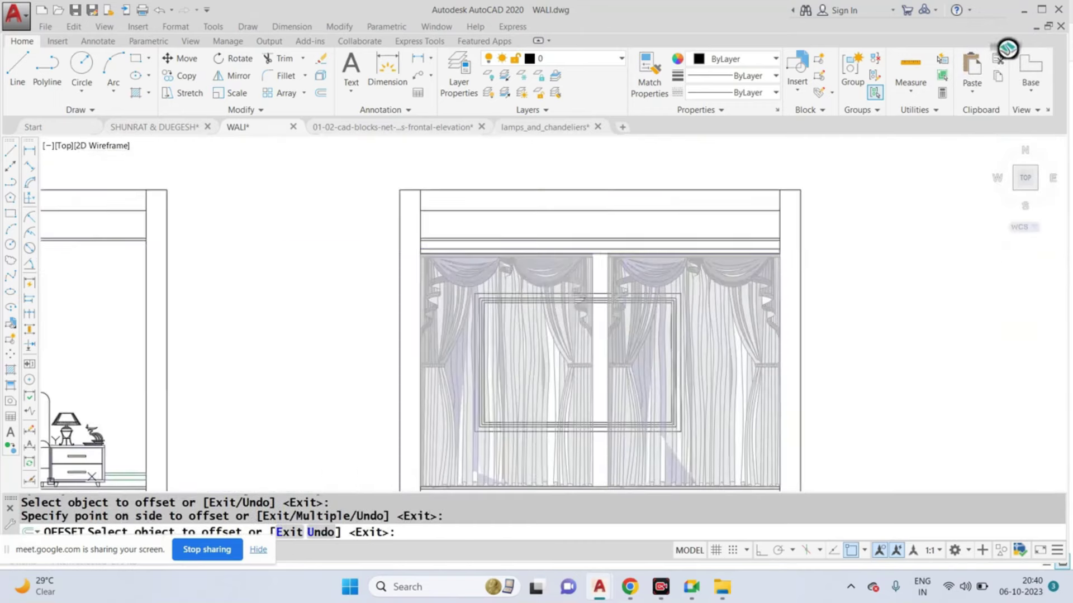
{"action": "key", "text": "Escape"}
{"action": "key", "text": "Escape"}
{"action": "key", "text": "Escape"}
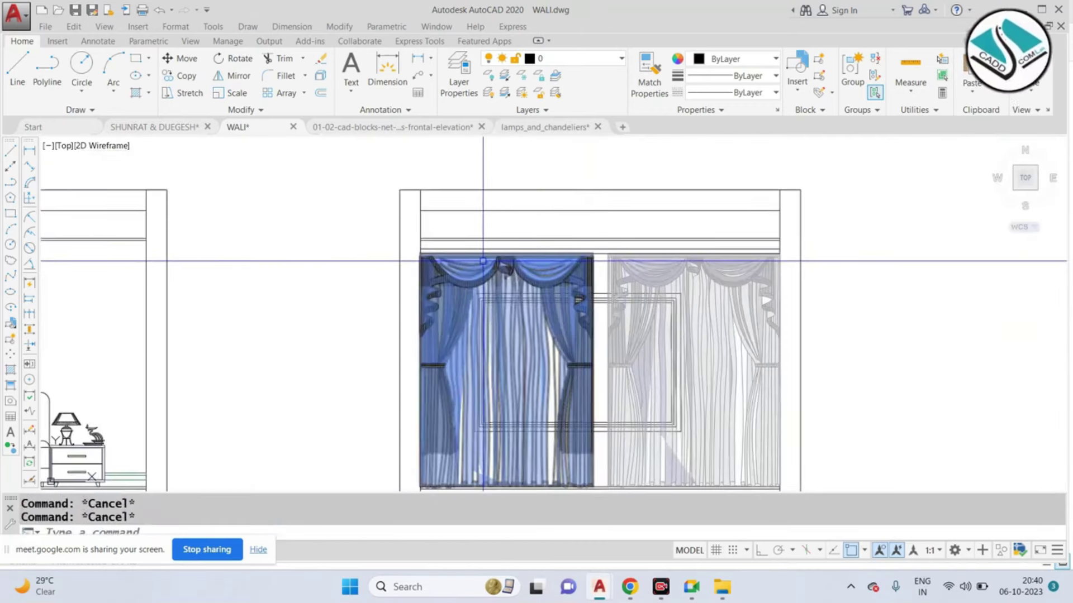
Step: Draw rectangles across the curtains' top band from top-left to top-right corners
{"action": "type", "text": "REc"}
{"action": "key", "text": "Return"}
{"action": "scroll", "coordinate": [424, 254], "scroll_direction": "up", "scroll_amount": 3}
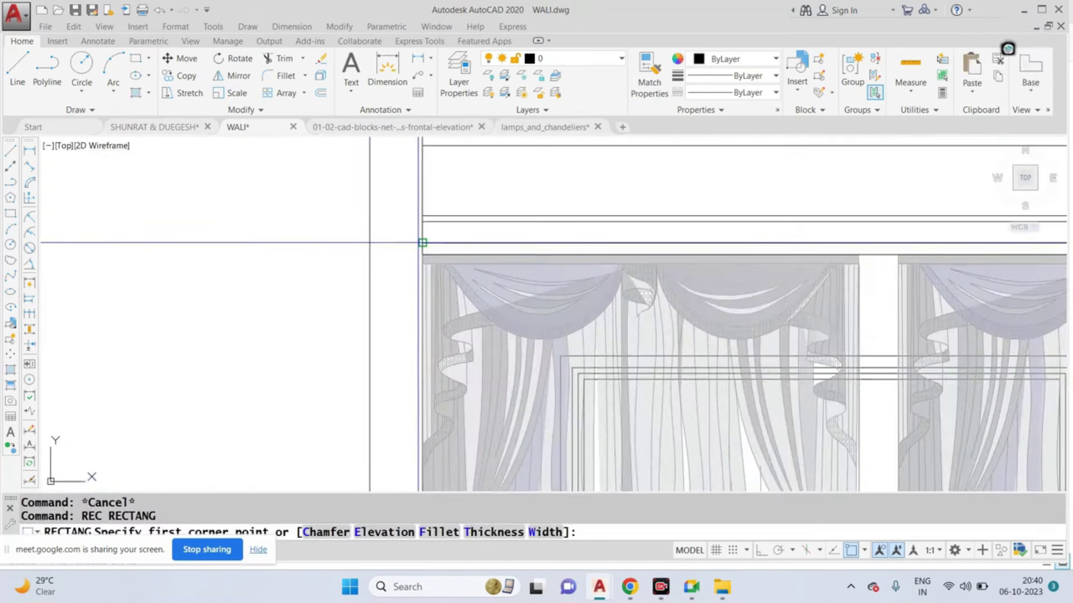
{"action": "scroll", "coordinate": [396, 253], "scroll_direction": "down", "scroll_amount": 3}
{"action": "left_click", "coordinate": [397, 253]}
{"action": "scroll", "coordinate": [745, 240], "scroll_direction": "up", "scroll_amount": 4}
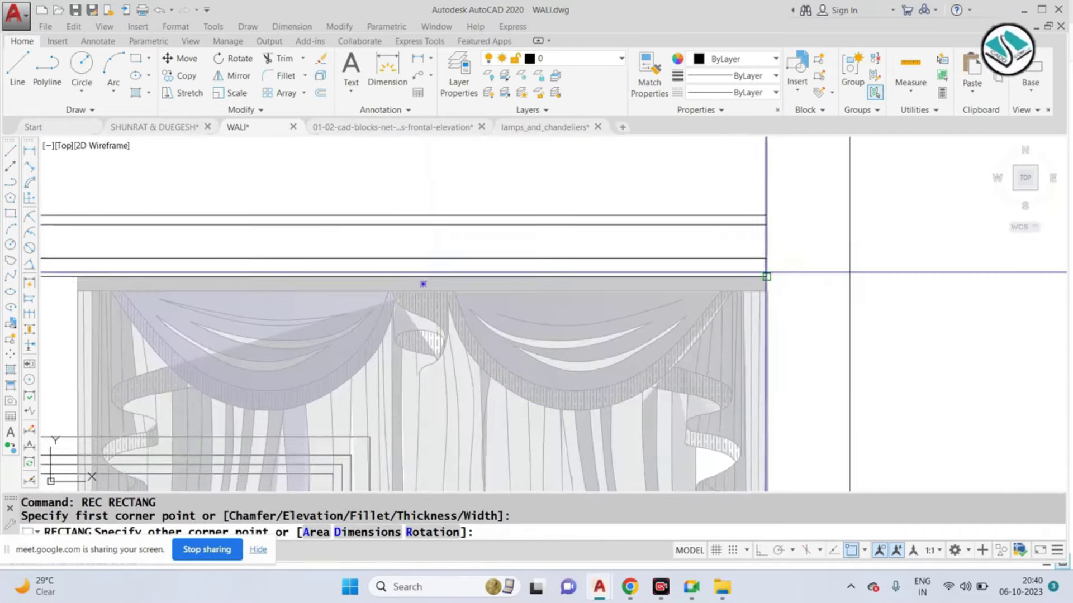
{"action": "left_click", "coordinate": [766, 276]}
{"action": "scroll", "coordinate": [776, 268], "scroll_direction": "down", "scroll_amount": 3}
{"action": "key", "text": "Return"}
{"action": "scroll", "coordinate": [208, 249], "scroll_direction": "up", "scroll_amount": 4}
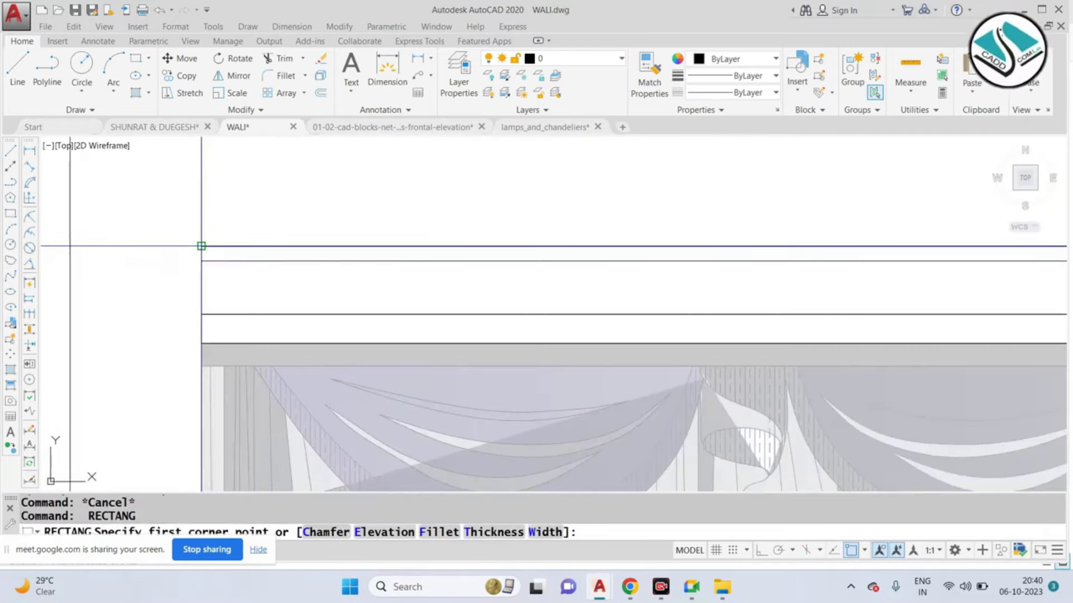
{"action": "left_click", "coordinate": [201, 246]}
{"action": "scroll", "coordinate": [201, 246], "scroll_direction": "down", "scroll_amount": 3}
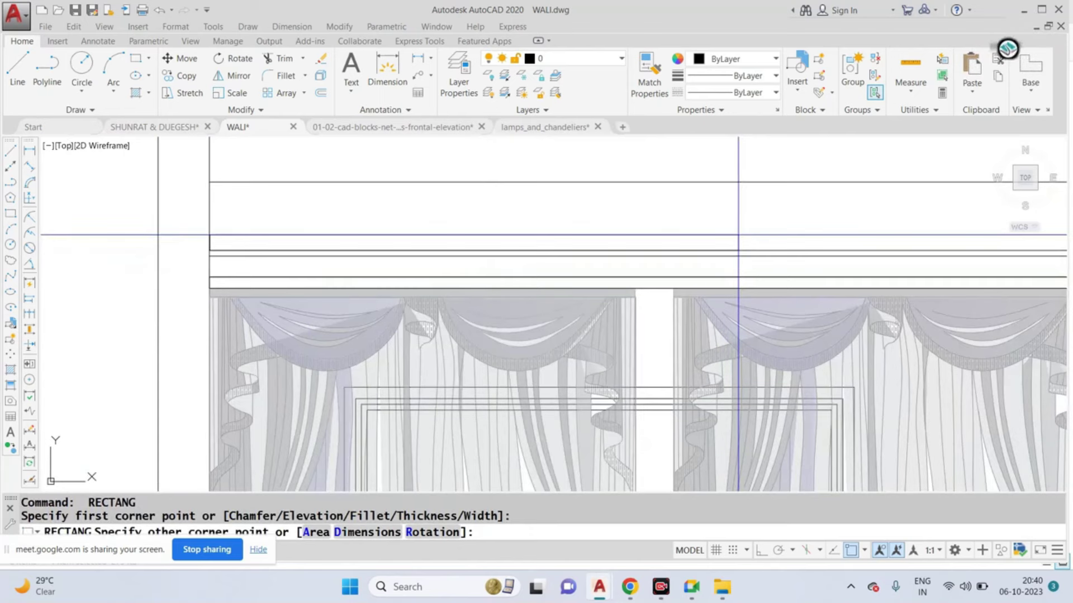
{"action": "scroll", "coordinate": [690, 212], "scroll_direction": "down", "scroll_amount": 2}
{"action": "scroll", "coordinate": [948, 239], "scroll_direction": "up", "scroll_amount": 5}
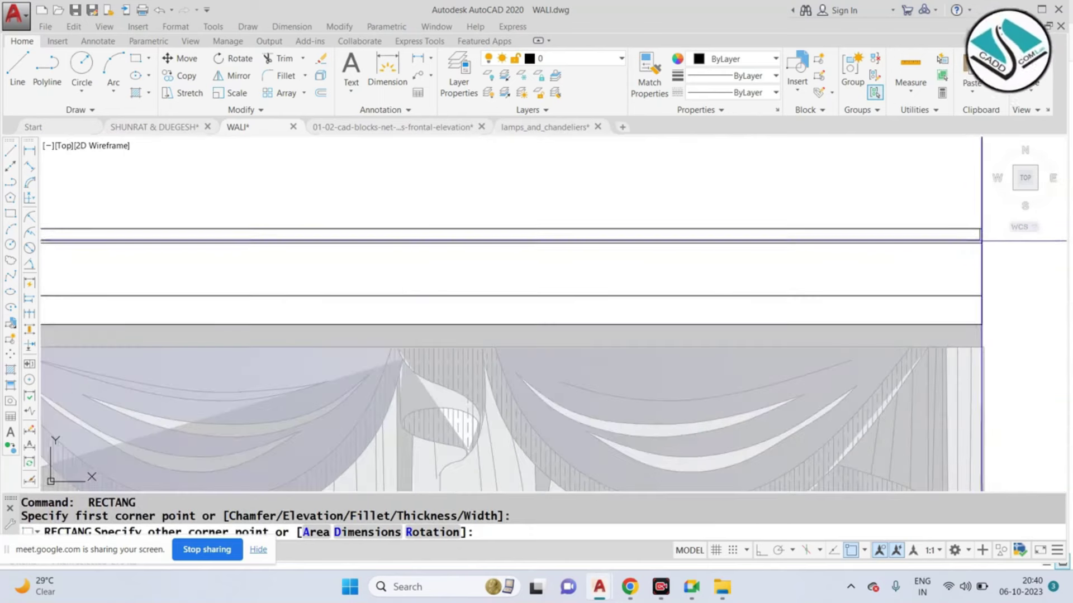
{"action": "left_click", "coordinate": [982, 240]}
{"action": "scroll", "coordinate": [578, 256], "scroll_direction": "down", "scroll_amount": 3}
{"action": "key", "text": "Escape"}
{"action": "scroll", "coordinate": [613, 223], "scroll_direction": "down", "scroll_amount": 3}
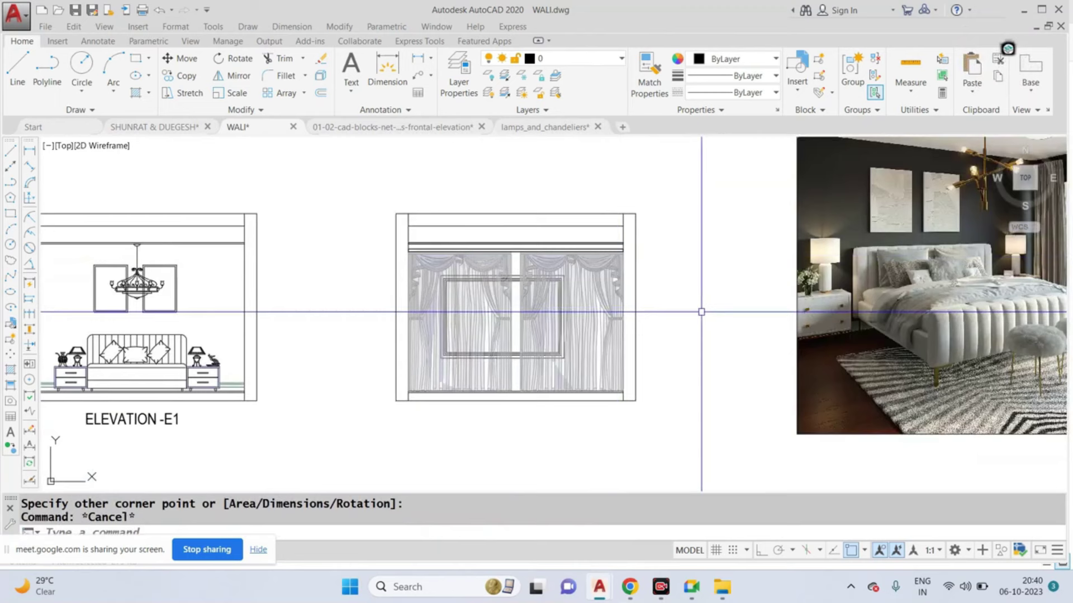
{"action": "scroll", "coordinate": [593, 279], "scroll_direction": "down", "scroll_amount": 2}
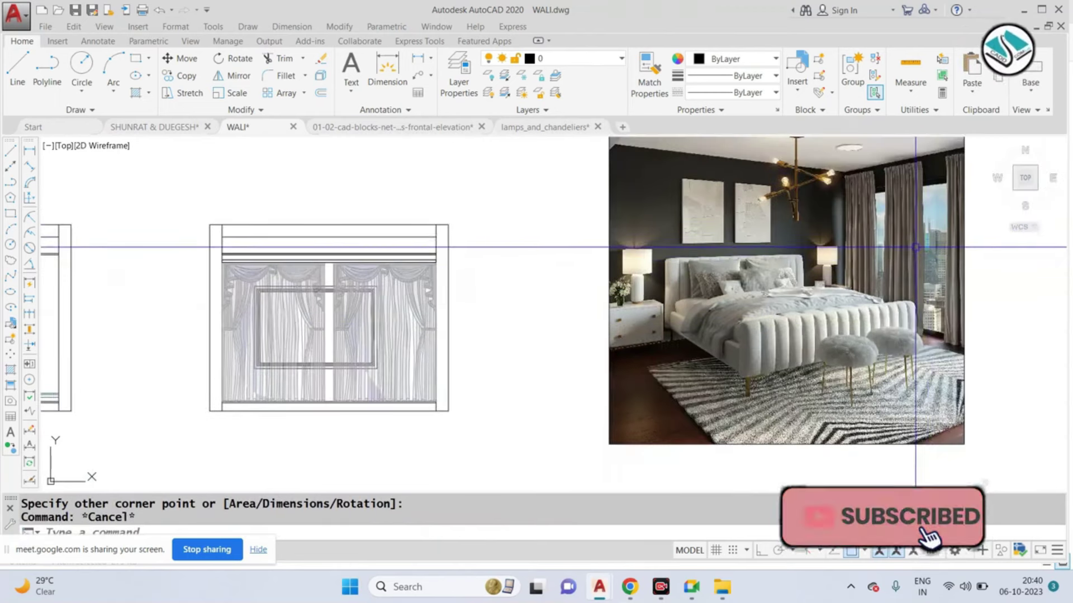
Step: Move the curtain elevation to the left of ELEVATION-E1
{"action": "left_click", "coordinate": [659, 211]}
{"action": "left_click", "coordinate": [422, 383]}
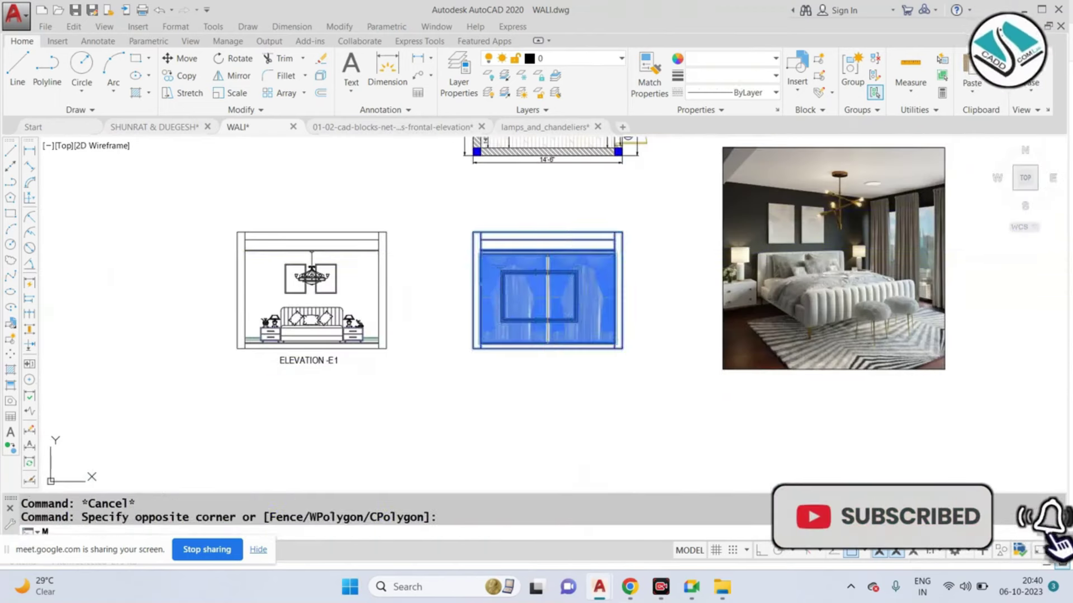
{"action": "type", "text": "m"}
{"action": "key", "text": "Return"}
{"action": "left_click", "coordinate": [529, 305]}
{"action": "left_click", "coordinate": [134, 302]}
{"action": "key", "text": "Escape"}
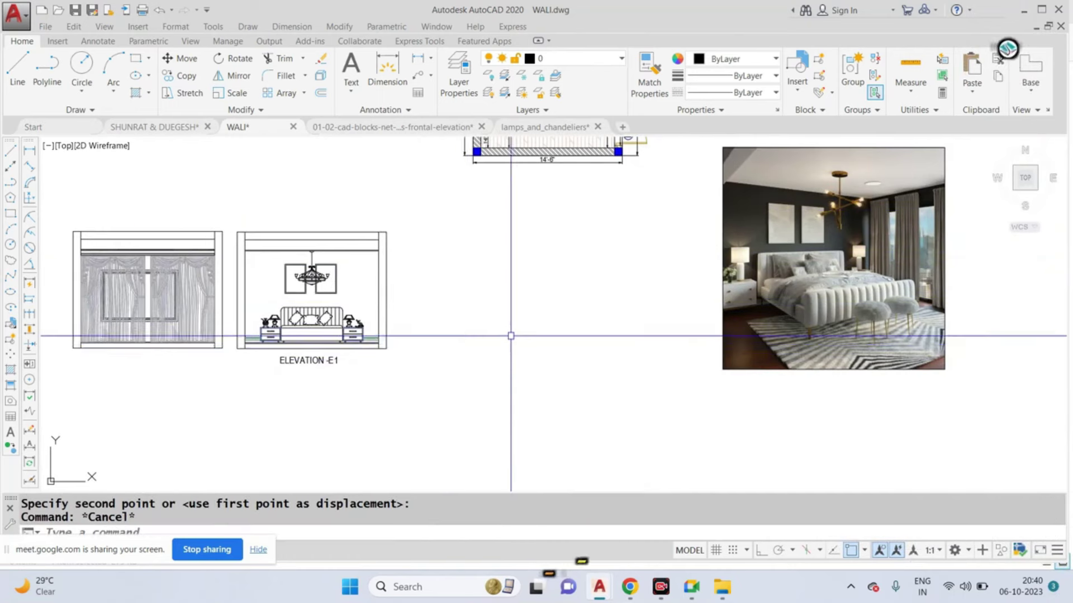
{"action": "scroll", "coordinate": [560, 222], "scroll_direction": "down", "scroll_amount": 2}
Step: Select the bedroom reference image and begin moving it, then abandon the move
{"action": "left_click", "coordinate": [762, 215]}
{"action": "left_click", "coordinate": [671, 313]}
{"action": "type", "text": "m"}
{"action": "key", "text": "Return"}
{"action": "left_click", "coordinate": [642, 287]}
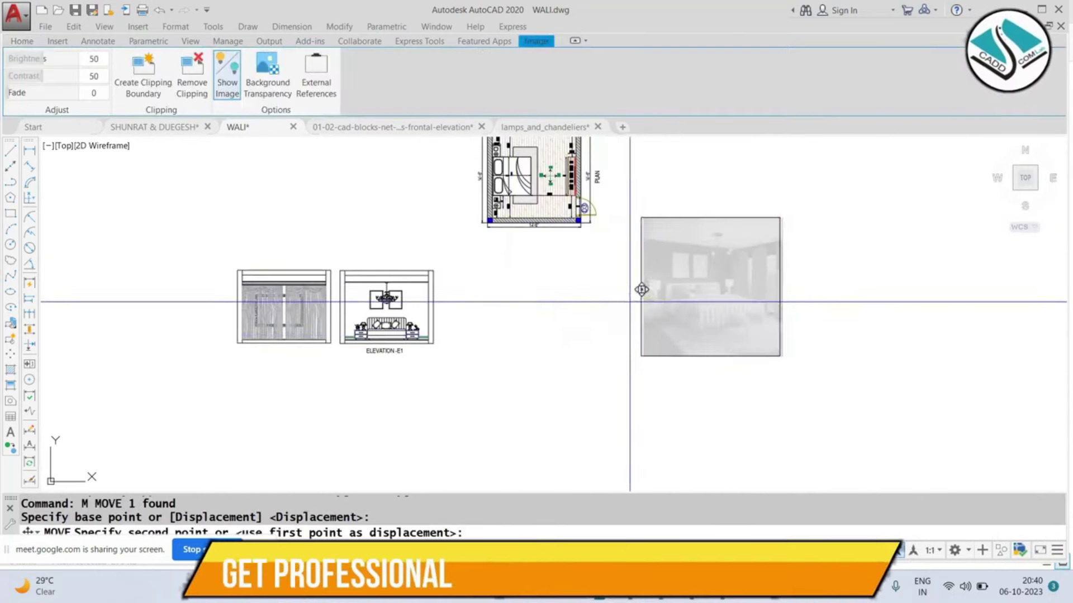
{"action": "scroll", "coordinate": [594, 318], "scroll_direction": "down", "scroll_amount": 2}
{"action": "key", "text": "Escape"}
{"action": "scroll", "coordinate": [555, 235], "scroll_direction": "up", "scroll_amount": 3}
{"action": "scroll", "coordinate": [561, 337], "scroll_direction": "down", "scroll_amount": 2}
{"action": "scroll", "coordinate": [670, 296], "scroll_direction": "up", "scroll_amount": 2}
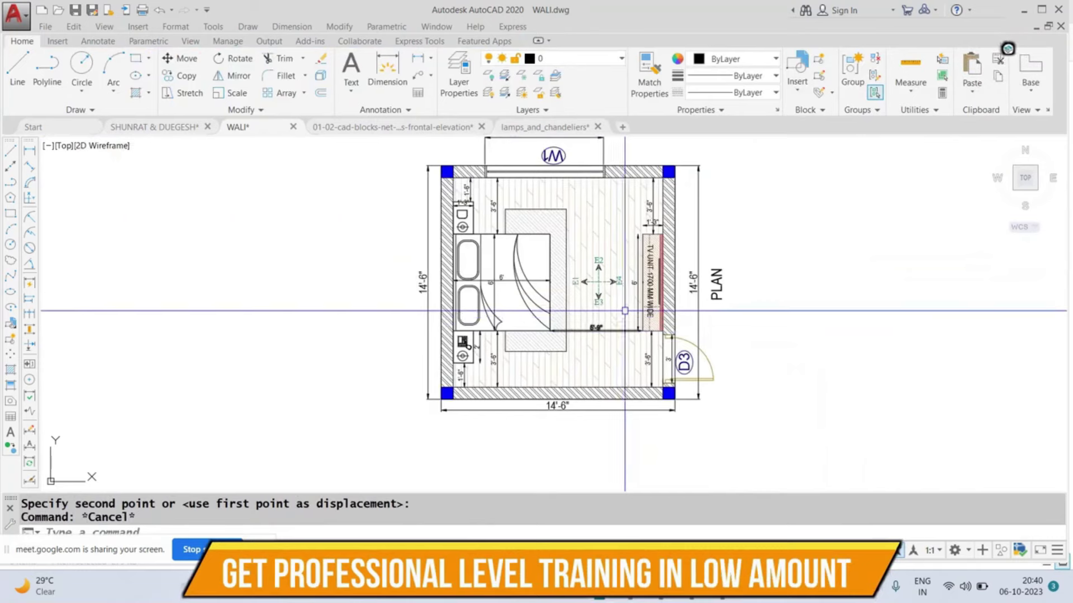
{"action": "scroll", "coordinate": [688, 219], "scroll_direction": "down", "scroll_amount": 2}
Step: Rotate the whole bedroom plan 180 degrees with Ortho on
{"action": "left_click", "coordinate": [718, 148]}
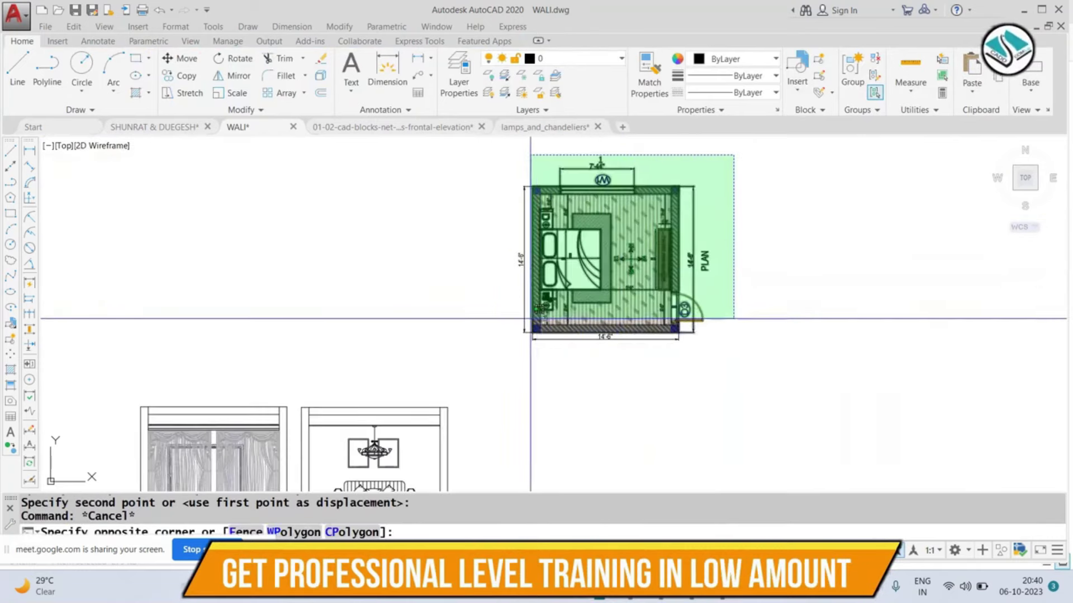
{"action": "left_click", "coordinate": [498, 340]}
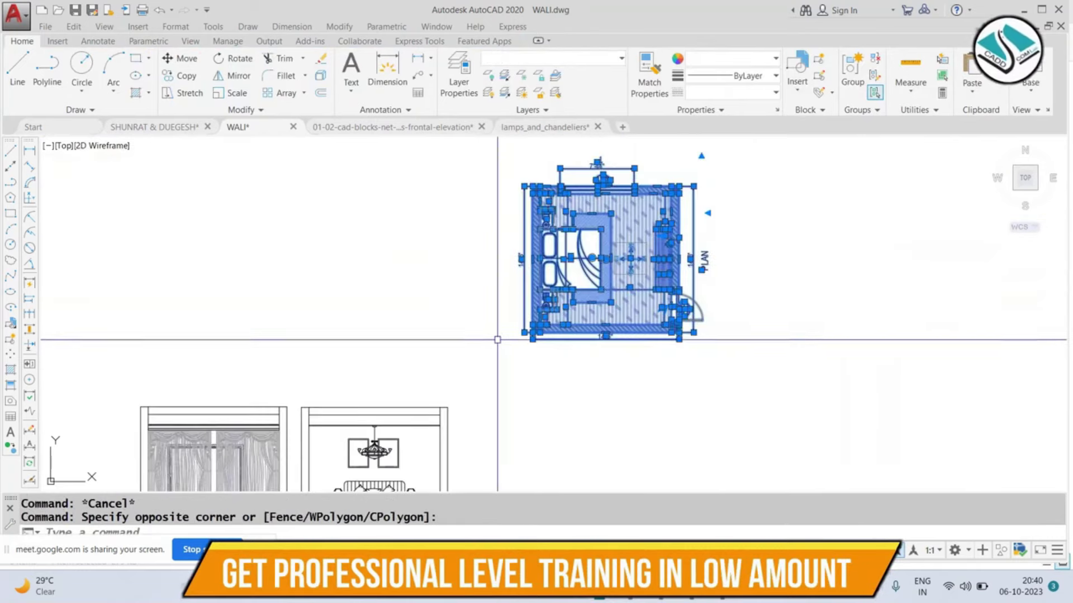
{"action": "left_click", "coordinate": [734, 206]}
{"action": "key", "text": "F8"}
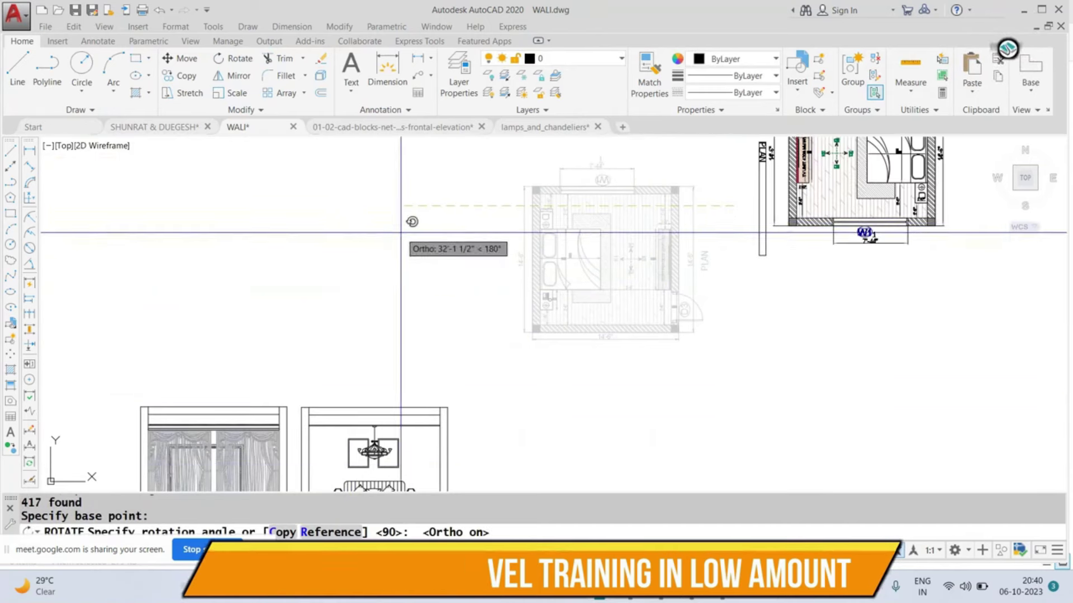
{"action": "left_click", "coordinate": [617, 236]}
{"action": "scroll", "coordinate": [617, 236], "scroll_direction": "down", "scroll_amount": 2}
Step: Move the rotated plan to sit just above the elevations
{"action": "left_click", "coordinate": [1062, 167]}
{"action": "left_click", "coordinate": [559, 274]}
{"action": "type", "text": "m"}
{"action": "key", "text": "Return"}
{"action": "left_click", "coordinate": [620, 334]}
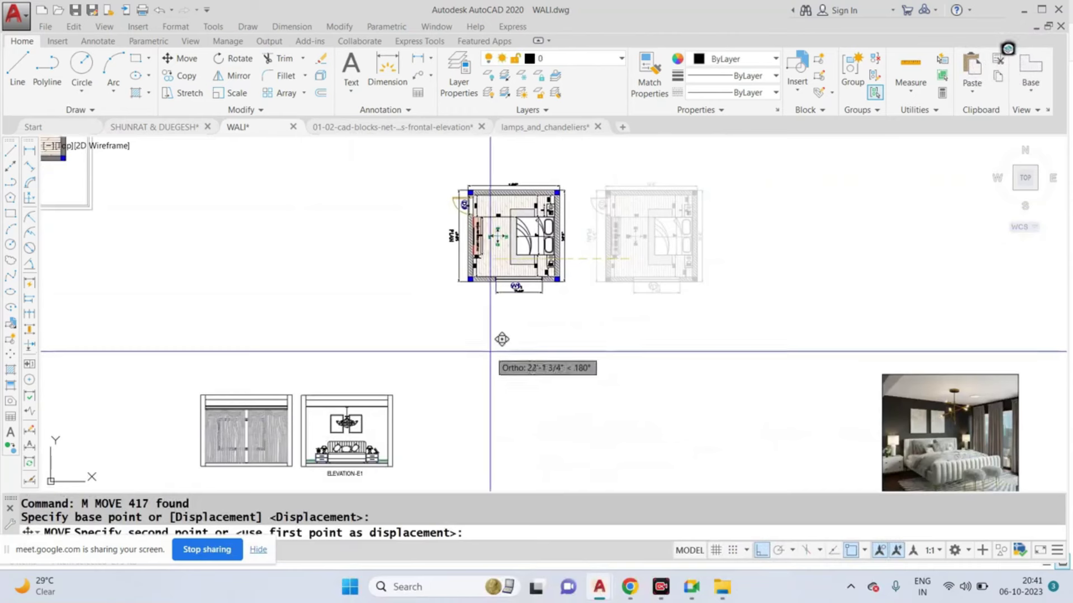
{"action": "left_click", "coordinate": [765, 552]}
{"action": "left_click", "coordinate": [494, 367]}
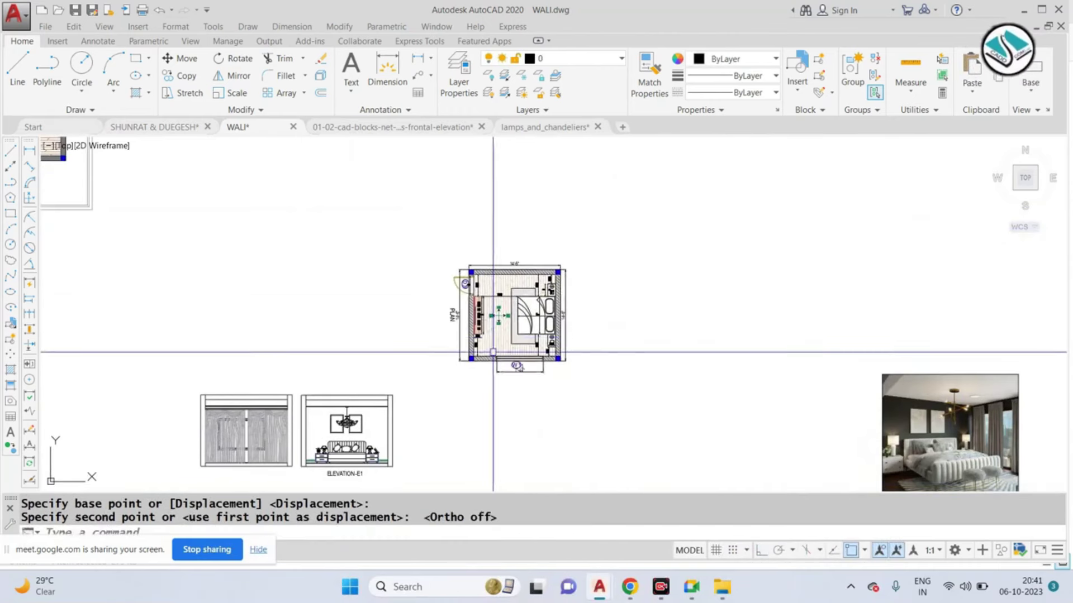
{"action": "scroll", "coordinate": [494, 367], "scroll_direction": "up", "scroll_amount": 3}
Step: Place vertical construction lines through the plan's top-left and right wall corners
{"action": "key", "text": "Return"}
{"action": "type", "text": "v"}
{"action": "key", "text": "Return"}
{"action": "scroll", "coordinate": [494, 363], "scroll_direction": "down", "scroll_amount": 2}
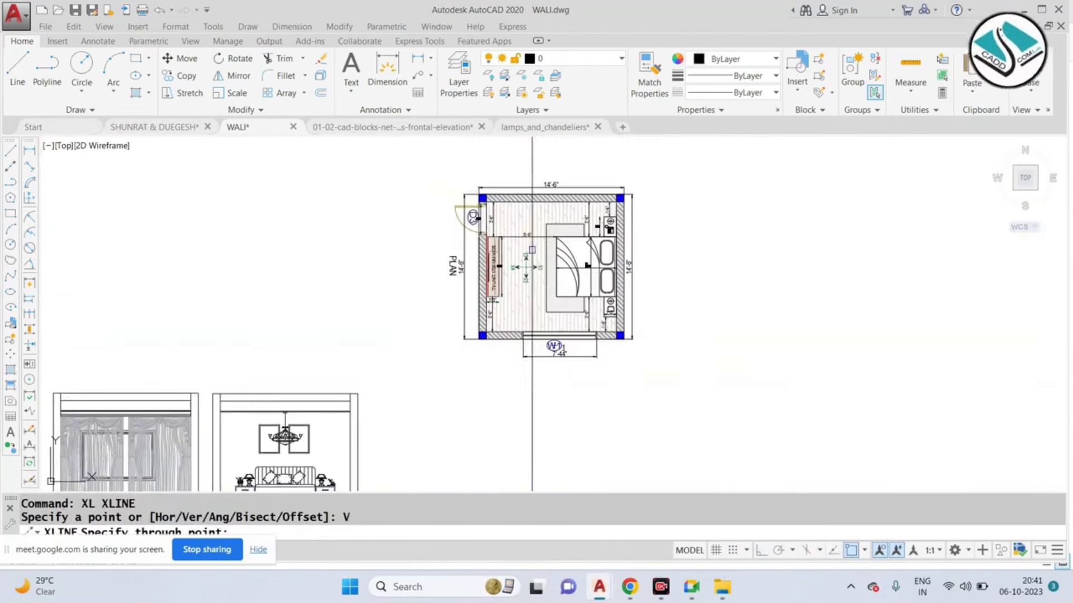
{"action": "scroll", "coordinate": [469, 186], "scroll_direction": "up", "scroll_amount": 5}
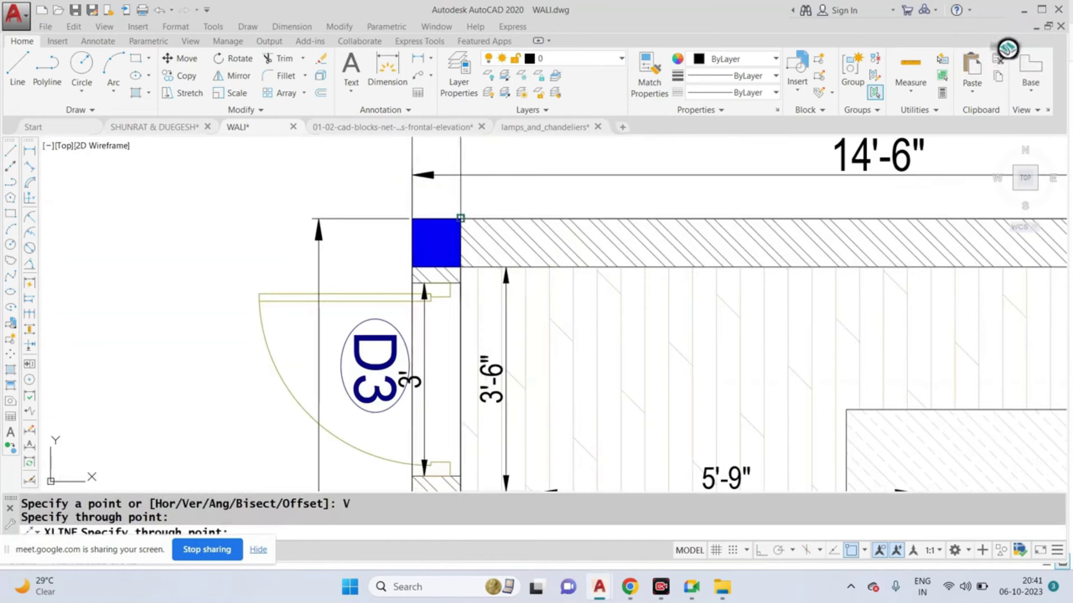
{"action": "left_click", "coordinate": [460, 218]}
{"action": "scroll", "coordinate": [460, 218], "scroll_direction": "down", "scroll_amount": 4}
{"action": "scroll", "coordinate": [774, 208], "scroll_direction": "up", "scroll_amount": 2}
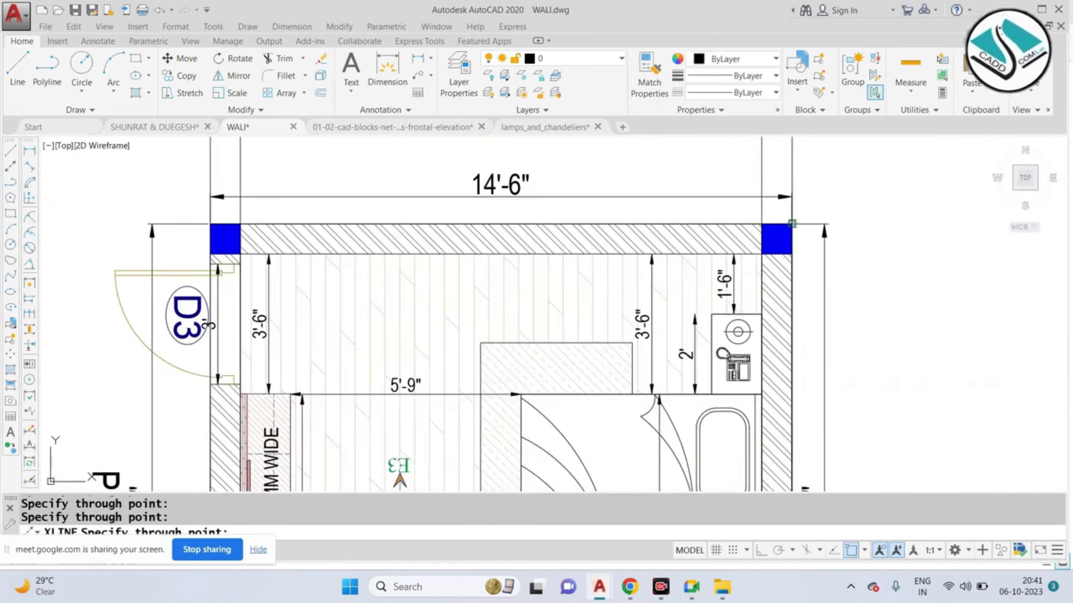
{"action": "left_click", "coordinate": [791, 224]}
{"action": "scroll", "coordinate": [683, 170], "scroll_direction": "down", "scroll_amount": 5}
Step: Draw a horizontal projection line from E1's top edge past the plan's wall lines
{"action": "type", "text": "l"}
{"action": "key", "text": "Return"}
{"action": "scroll", "coordinate": [544, 277], "scroll_direction": "up", "scroll_amount": 4}
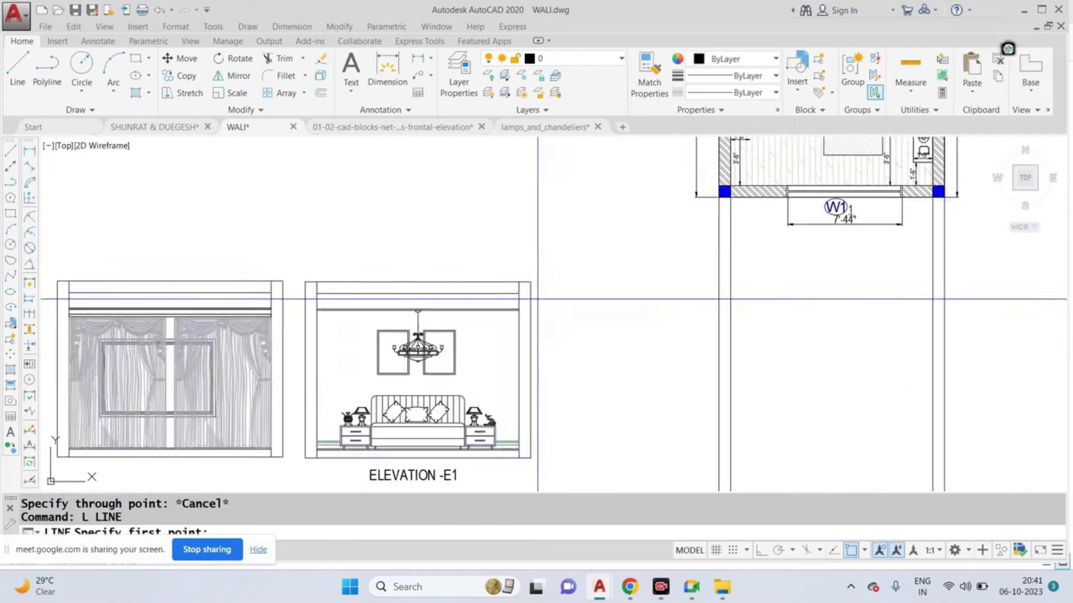
{"action": "left_click", "coordinate": [531, 281]}
{"action": "scroll", "coordinate": [522, 284], "scroll_direction": "up", "scroll_amount": 2}
{"action": "key", "text": "Escape"}
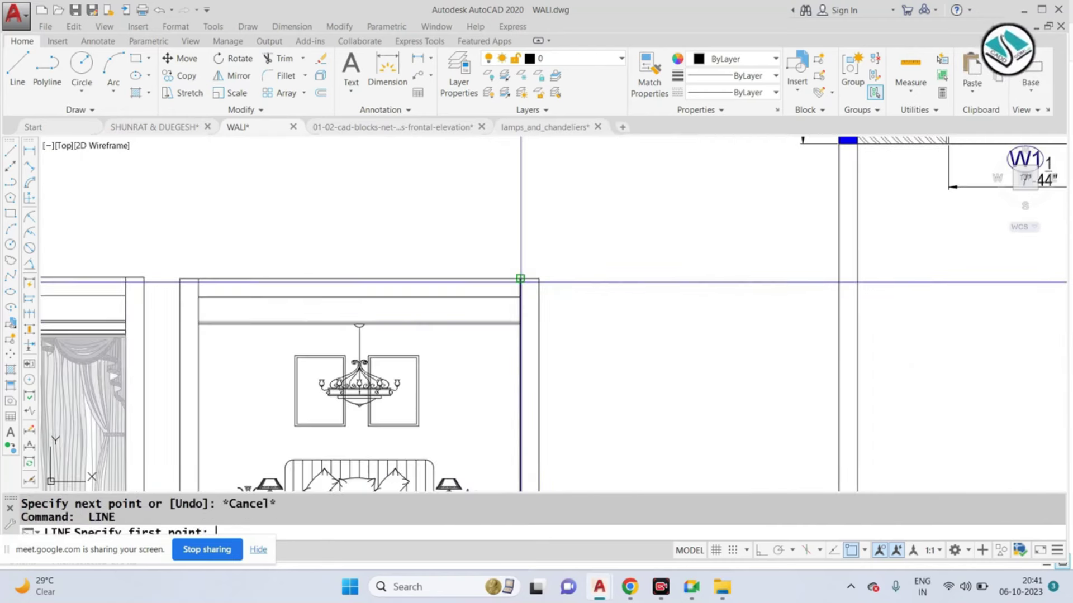
{"action": "left_click", "coordinate": [521, 279]}
{"action": "scroll", "coordinate": [520, 279], "scroll_direction": "down", "scroll_amount": 4}
{"action": "key", "text": "ctrl+z"}
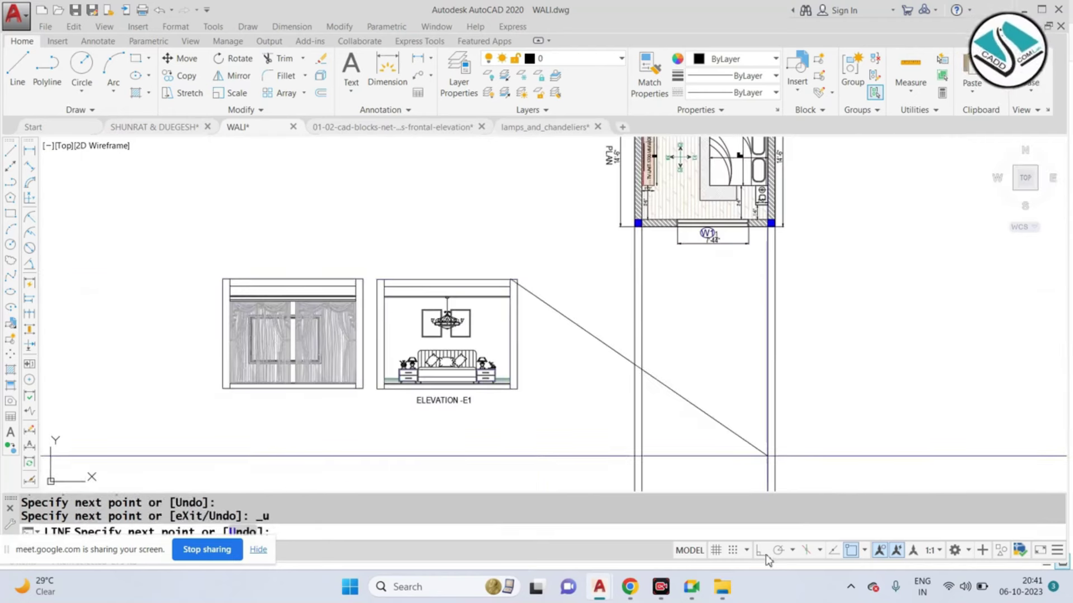
{"action": "key", "text": "Escape"}
{"action": "key", "text": "space"}
{"action": "scroll", "coordinate": [515, 283], "scroll_direction": "up", "scroll_amount": 2}
{"action": "scroll", "coordinate": [489, 297], "scroll_direction": "up", "scroll_amount": 1}
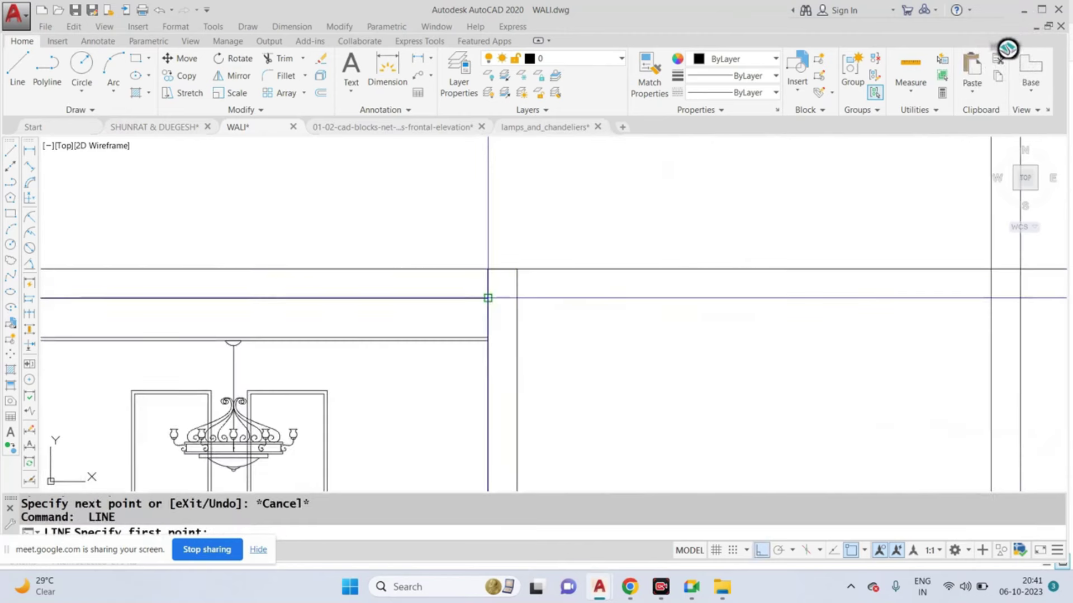
{"action": "left_click", "coordinate": [489, 298]}
{"action": "scroll", "coordinate": [614, 288], "scroll_direction": "down", "scroll_amount": 1}
{"action": "key", "text": "Escape"}
{"action": "scroll", "coordinate": [486, 294], "scroll_direction": "up", "scroll_amount": 2}
{"action": "key", "text": "space"}
{"action": "left_click", "coordinate": [486, 294]}
{"action": "scroll", "coordinate": [483, 291], "scroll_direction": "down", "scroll_amount": 2}
{"action": "key", "text": "Escape"}
{"action": "key", "text": "space"}
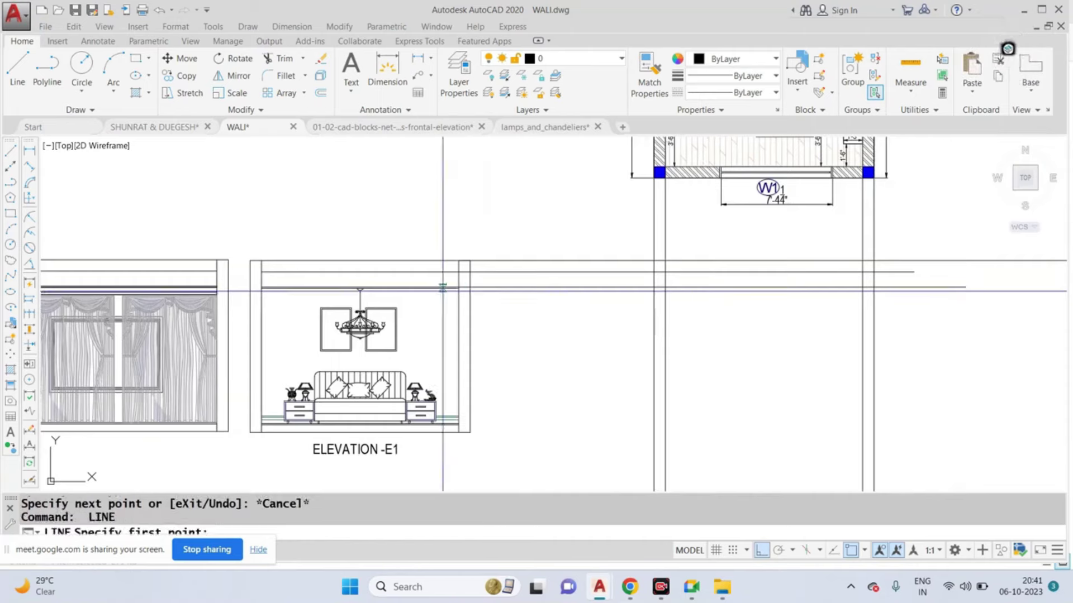
{"action": "scroll", "coordinate": [489, 279], "scroll_direction": "up", "scroll_amount": 2}
{"action": "scroll", "coordinate": [423, 272], "scroll_direction": "down", "scroll_amount": 2}
{"action": "scroll", "coordinate": [771, 167], "scroll_direction": "down", "scroll_amount": 2}
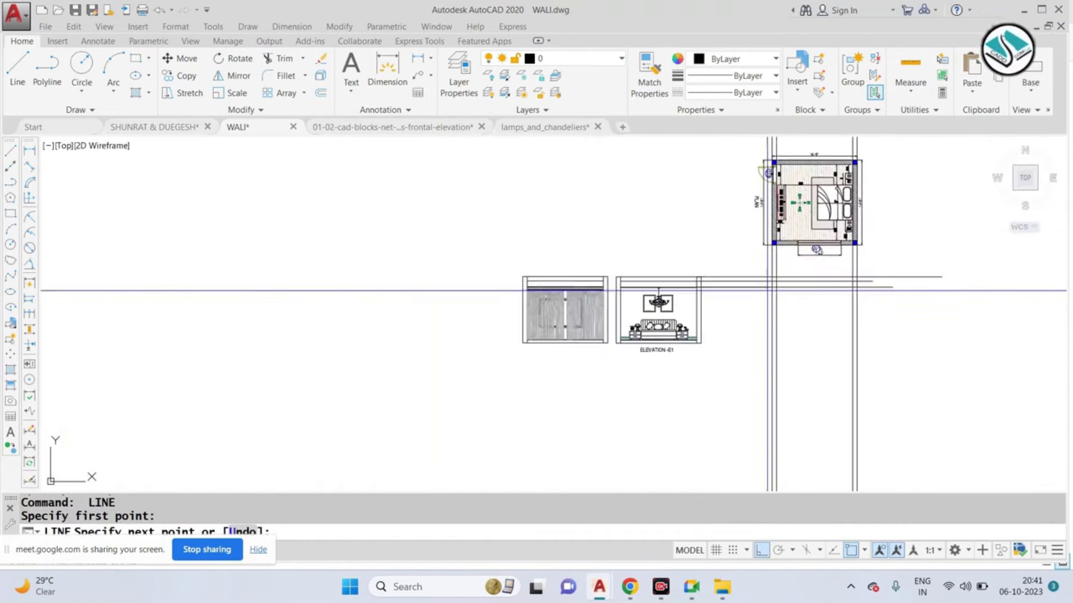
{"action": "scroll", "coordinate": [896, 284], "scroll_direction": "up", "scroll_amount": 3}
{"action": "left_click", "coordinate": [896, 284]}
{"action": "key", "text": "Escape"}
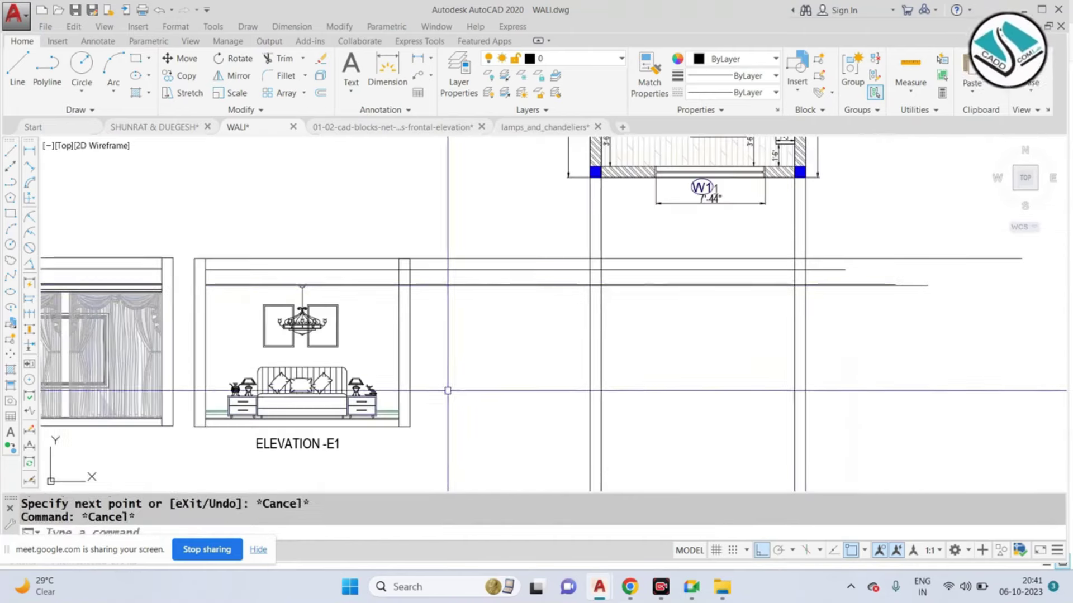
Step: Draw a horizontal projection line from E1's floor line across the plan's wall lines
{"action": "key", "text": "space"}
{"action": "scroll", "coordinate": [380, 409], "scroll_direction": "up", "scroll_amount": 3}
{"action": "scroll", "coordinate": [365, 232], "scroll_direction": "down", "scroll_amount": 1}
{"action": "scroll", "coordinate": [416, 306], "scroll_direction": "up", "scroll_amount": 3}
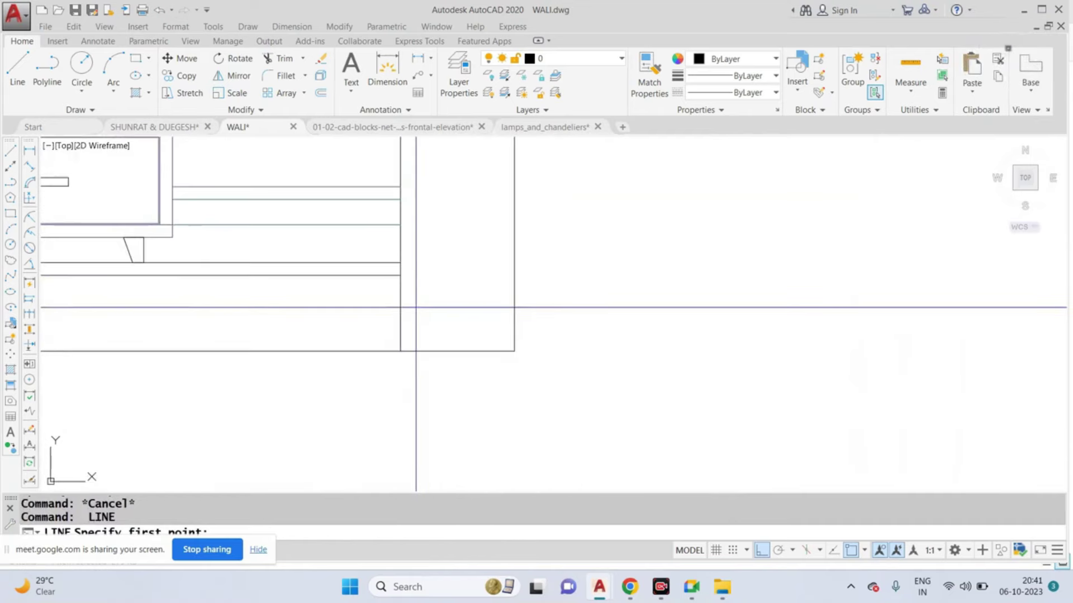
{"action": "left_click", "coordinate": [398, 266]}
{"action": "scroll", "coordinate": [399, 266], "scroll_direction": "down", "scroll_amount": 2}
{"action": "scroll", "coordinate": [564, 307], "scroll_direction": "down", "scroll_amount": 1}
{"action": "left_click", "coordinate": [683, 305]}
{"action": "key", "text": "Escape"}
{"action": "key", "text": "space"}
{"action": "scroll", "coordinate": [849, 290], "scroll_direction": "up", "scroll_amount": 2}
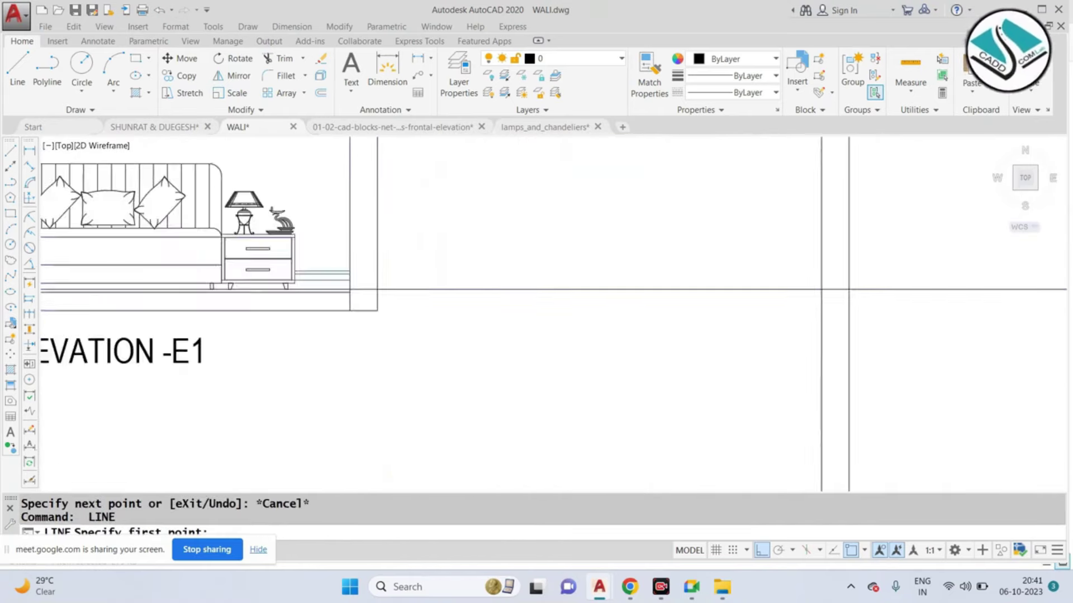
{"action": "scroll", "coordinate": [411, 302], "scroll_direction": "up", "scroll_amount": 2}
{"action": "scroll", "coordinate": [224, 290], "scroll_direction": "down", "scroll_amount": 4}
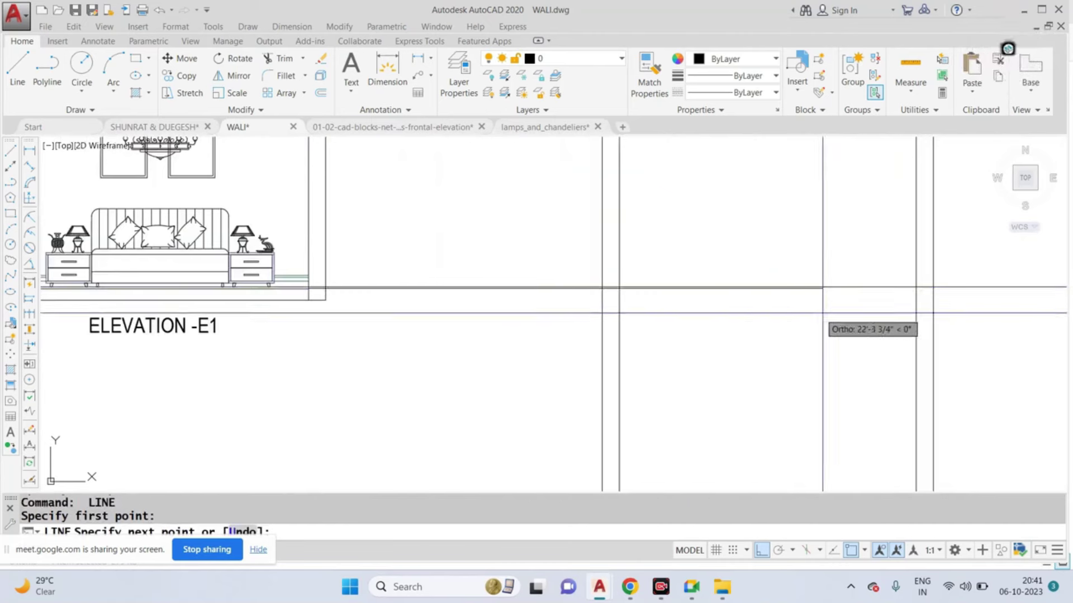
{"action": "key", "text": "Escape"}
{"action": "key", "text": "space"}
{"action": "scroll", "coordinate": [942, 304], "scroll_direction": "up", "scroll_amount": 1}
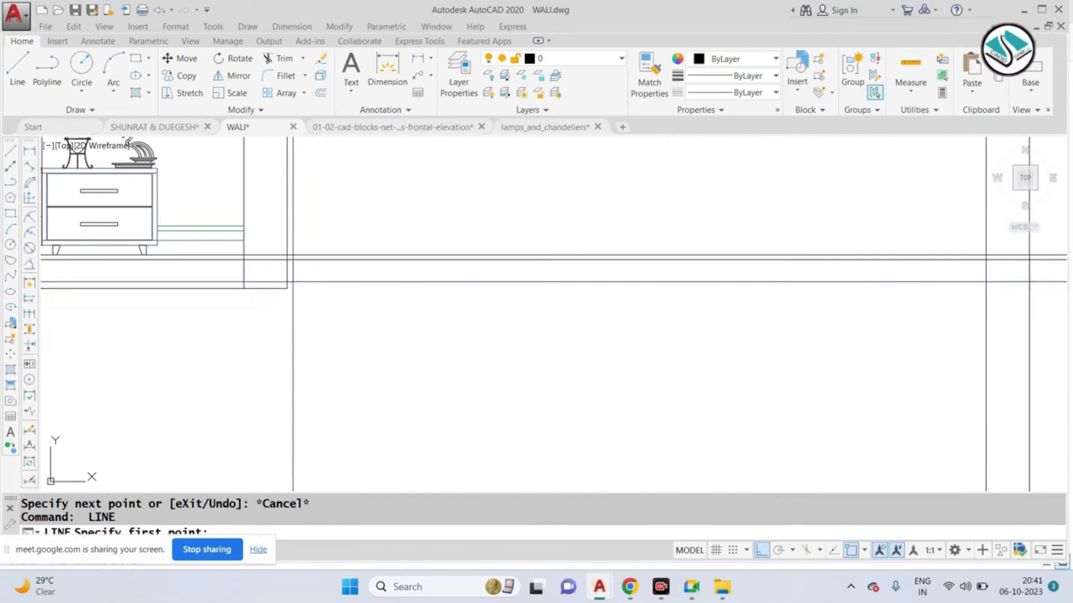
{"action": "scroll", "coordinate": [458, 154], "scroll_direction": "down", "scroll_amount": 3}
{"action": "left_click", "coordinate": [458, 155]}
{"action": "key", "text": "Escape"}
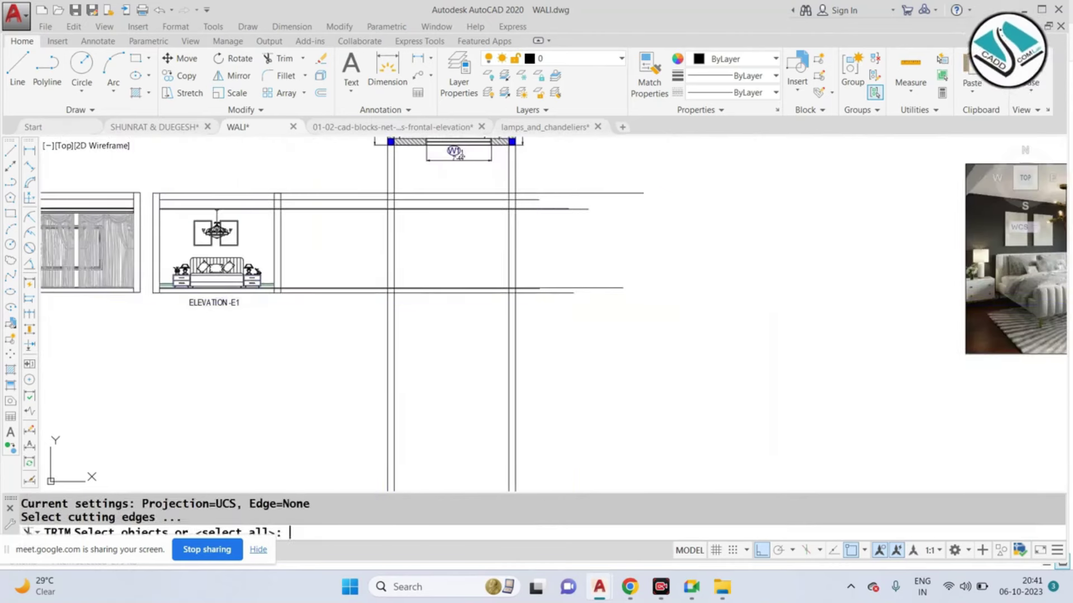
Step: Trim the projection-line overhangs on the new frame's right side and below it, using all objects as edges
{"action": "key", "text": "space"}
{"action": "left_click", "coordinate": [565, 178]}
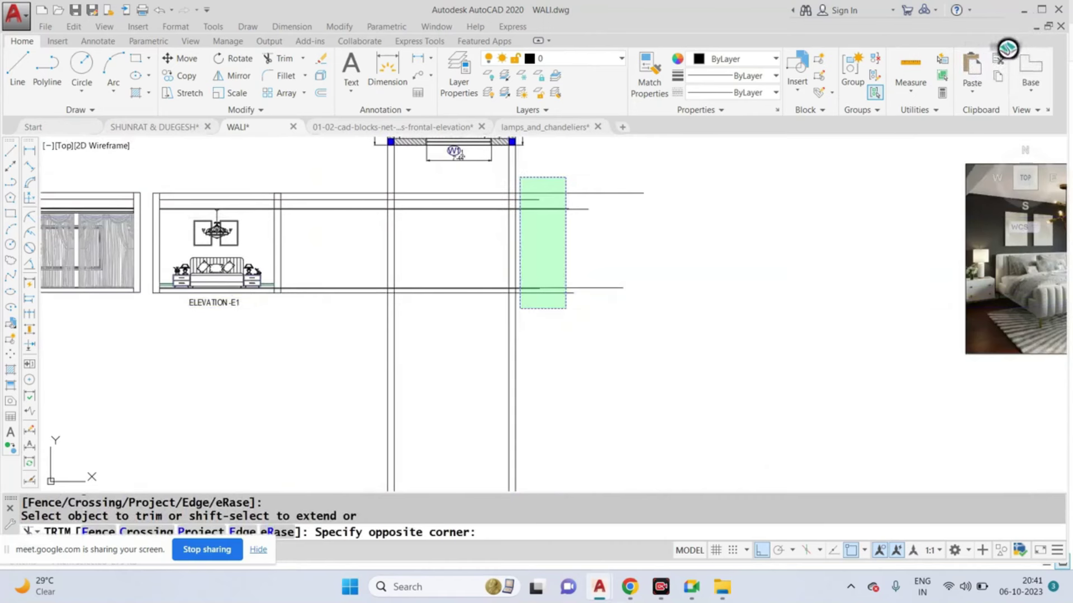
{"action": "left_click", "coordinate": [520, 309]}
{"action": "middle_click_drag", "start_coordinate": [605, 301], "coordinate": [687, 321]}
{"action": "left_click", "coordinate": [730, 356]}
{"action": "left_click", "coordinate": [379, 395]}
Step: Trim the horizontal lines running between ELEVATION -E1 and the new frame
{"action": "scroll", "coordinate": [401, 212], "scroll_direction": "up", "scroll_amount": 2}
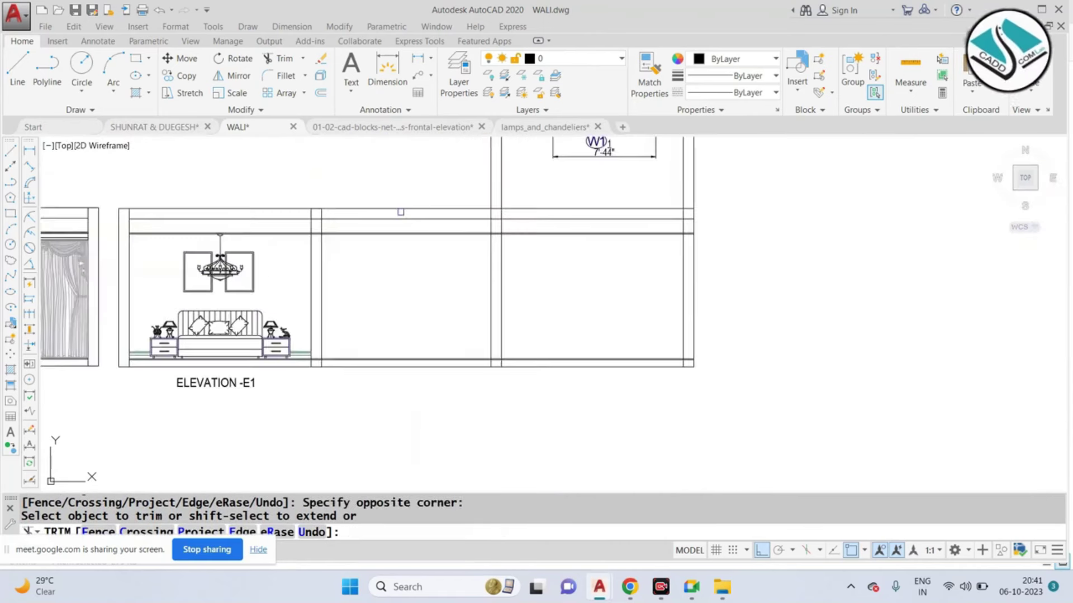
{"action": "left_click", "coordinate": [430, 358]}
{"action": "left_click", "coordinate": [452, 312]}
{"action": "left_click", "coordinate": [395, 424]}
{"action": "scroll", "coordinate": [643, 220], "scroll_direction": "up", "scroll_amount": 2}
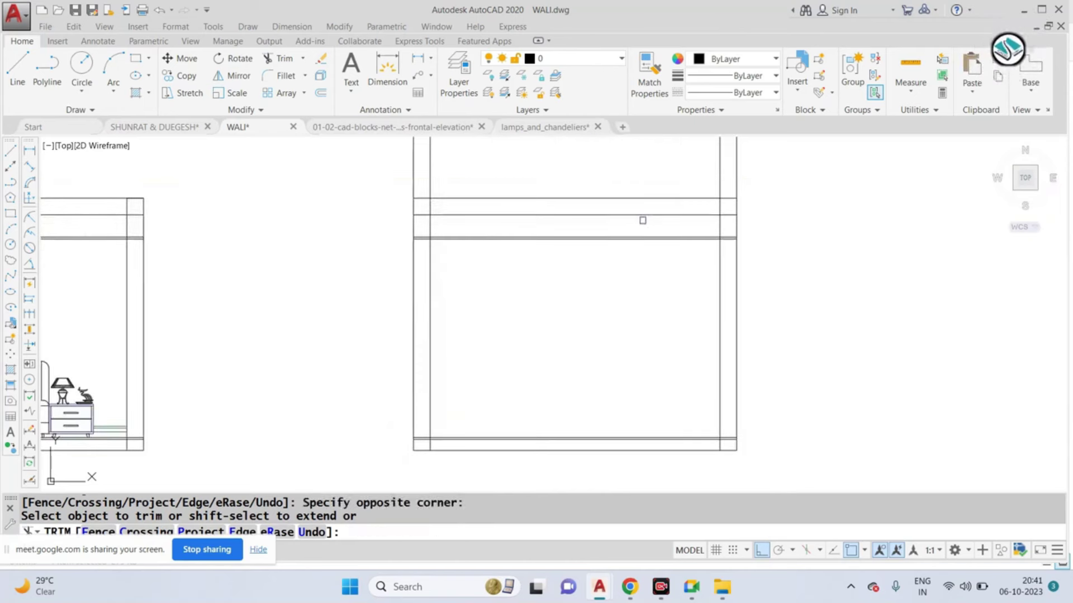
{"action": "scroll", "coordinate": [503, 268], "scroll_direction": "down", "scroll_amount": 3}
{"action": "scroll", "coordinate": [503, 268], "scroll_direction": "down", "scroll_amount": 2}
{"action": "left_click", "coordinate": [491, 291]}
{"action": "scroll", "coordinate": [491, 291], "scroll_direction": "up", "scroll_amount": 3}
{"action": "key", "text": "Escape"}
{"action": "scroll", "coordinate": [327, 273], "scroll_direction": "up", "scroll_amount": 5}
Step: Erase the leftover horizontal lines between the two wall outlines
{"action": "left_click", "coordinate": [411, 234]}
{"action": "left_click", "coordinate": [380, 330]}
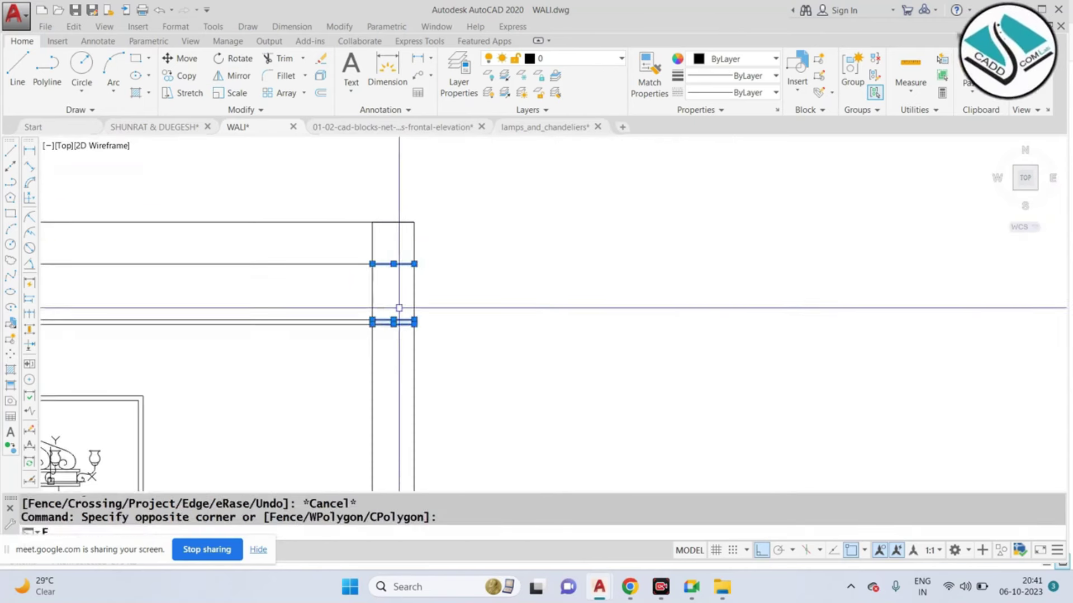
{"action": "type", "text": "e"}
{"action": "key", "text": "Return"}
{"action": "scroll", "coordinate": [480, 262], "scroll_direction": "down", "scroll_amount": 3}
{"action": "scroll", "coordinate": [480, 263], "scroll_direction": "up", "scroll_amount": 5}
{"action": "scroll", "coordinate": [568, 257], "scroll_direction": "down", "scroll_amount": 2}
{"action": "scroll", "coordinate": [568, 258], "scroll_direction": "down", "scroll_amount": 3}
Step: Trim the remaining stray line ends and stubs on the new frame's left edge
{"action": "middle_click_drag", "start_coordinate": [651, 313], "coordinate": [602, 245]}
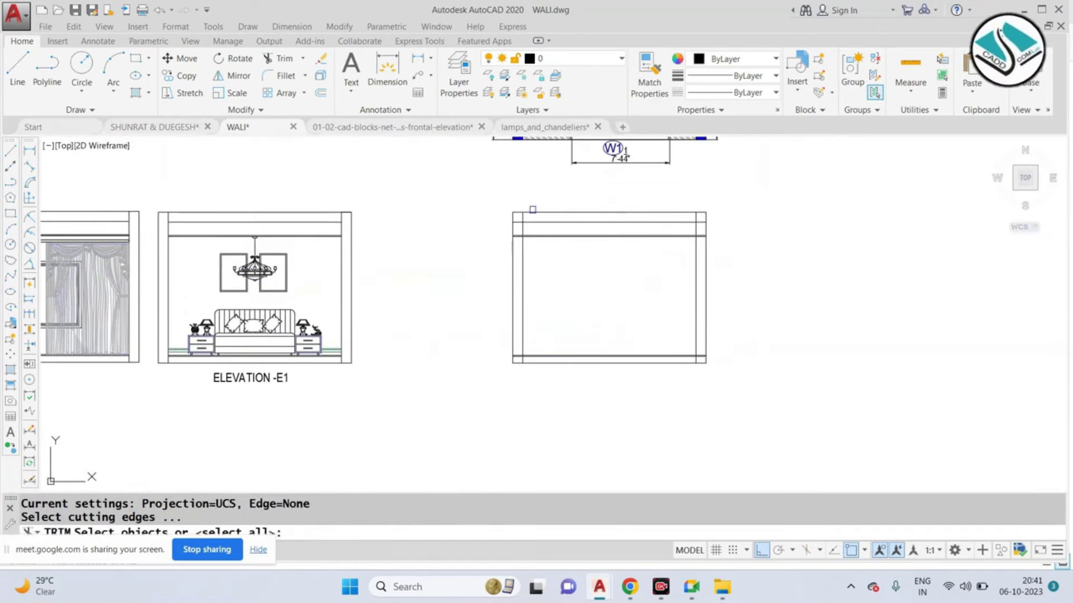
{"action": "key", "text": "Return"}
{"action": "scroll", "coordinate": [532, 209], "scroll_direction": "up", "scroll_amount": 5}
{"action": "left_click_drag", "start_coordinate": [514, 182], "coordinate": [514, 319]}
{"action": "scroll", "coordinate": [762, 295], "scroll_direction": "down", "scroll_amount": 3}
{"action": "scroll", "coordinate": [768, 259], "scroll_direction": "up", "scroll_amount": 4}
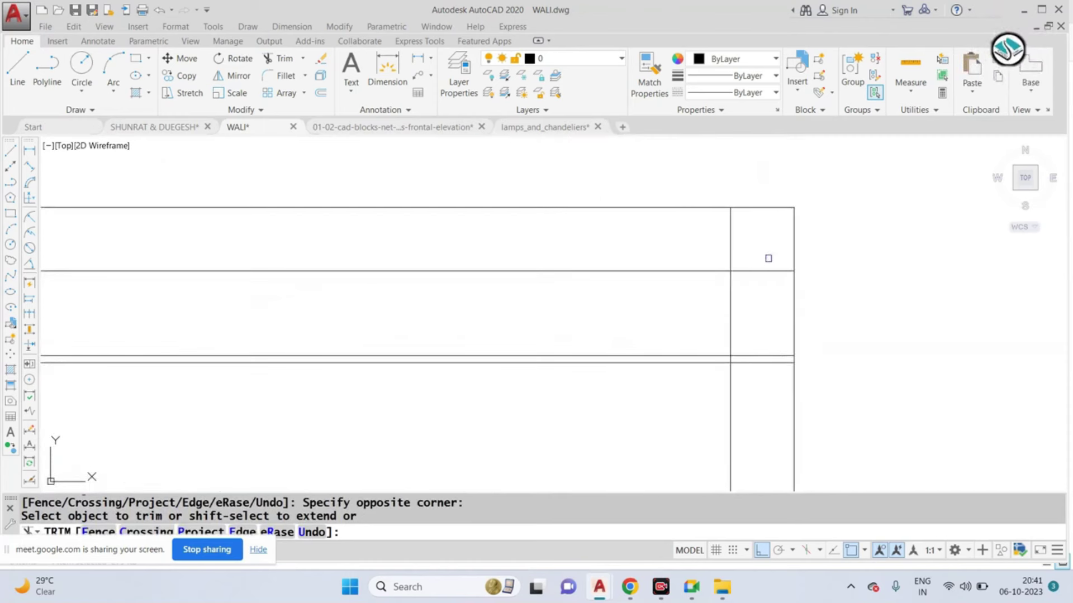
{"action": "scroll", "coordinate": [576, 360], "scroll_direction": "down", "scroll_amount": 3}
{"action": "scroll", "coordinate": [523, 354], "scroll_direction": "up", "scroll_amount": 3}
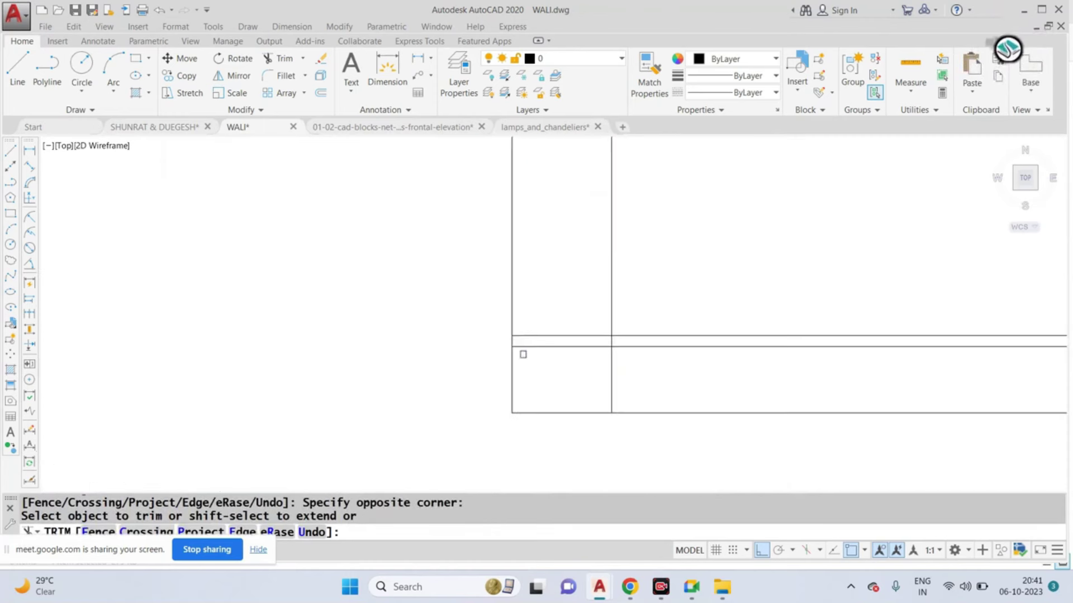
{"action": "left_click", "coordinate": [546, 372]}
{"action": "scroll", "coordinate": [520, 341], "scroll_direction": "down", "scroll_amount": 2}
{"action": "scroll", "coordinate": [521, 341], "scroll_direction": "up", "scroll_amount": 2}
{"action": "scroll", "coordinate": [789, 396], "scroll_direction": "up", "scroll_amount": 2}
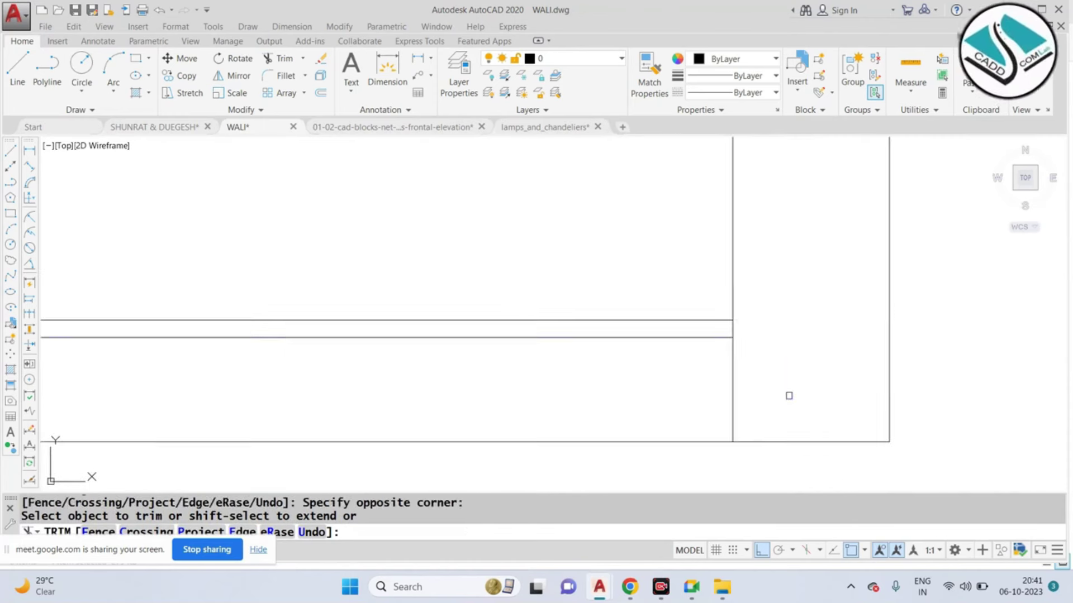
{"action": "scroll", "coordinate": [789, 395], "scroll_direction": "down", "scroll_amount": 3}
{"action": "key", "text": "Escape"}
{"action": "scroll", "coordinate": [582, 280], "scroll_direction": "down", "scroll_amount": 2}
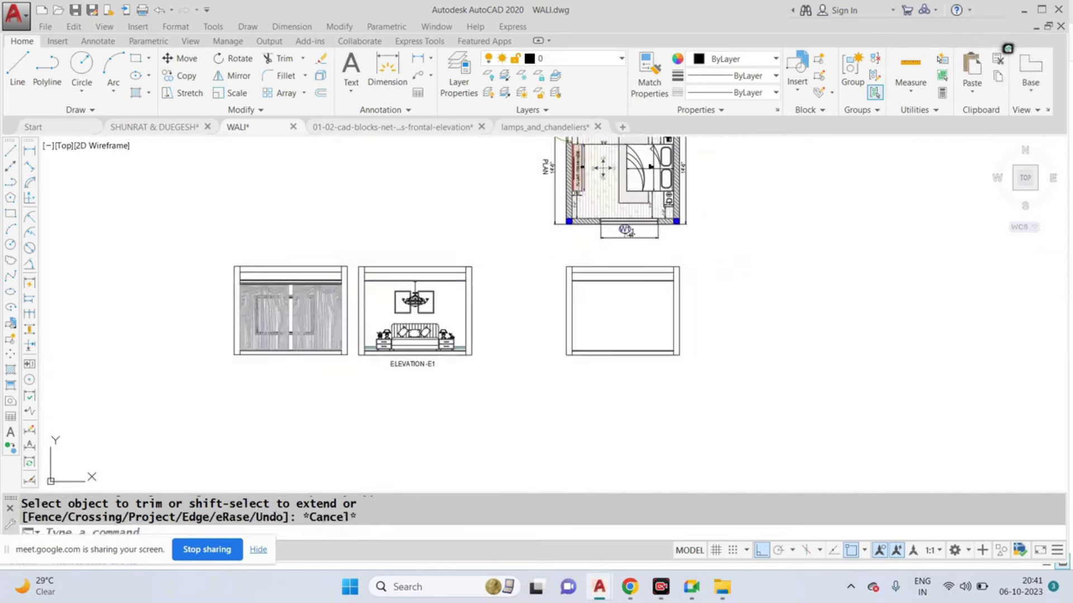
{"action": "key", "text": "Escape"}
{"action": "scroll", "coordinate": [609, 199], "scroll_direction": "down", "scroll_amount": 1}
{"action": "scroll", "coordinate": [558, 235], "scroll_direction": "up", "scroll_amount": 1}
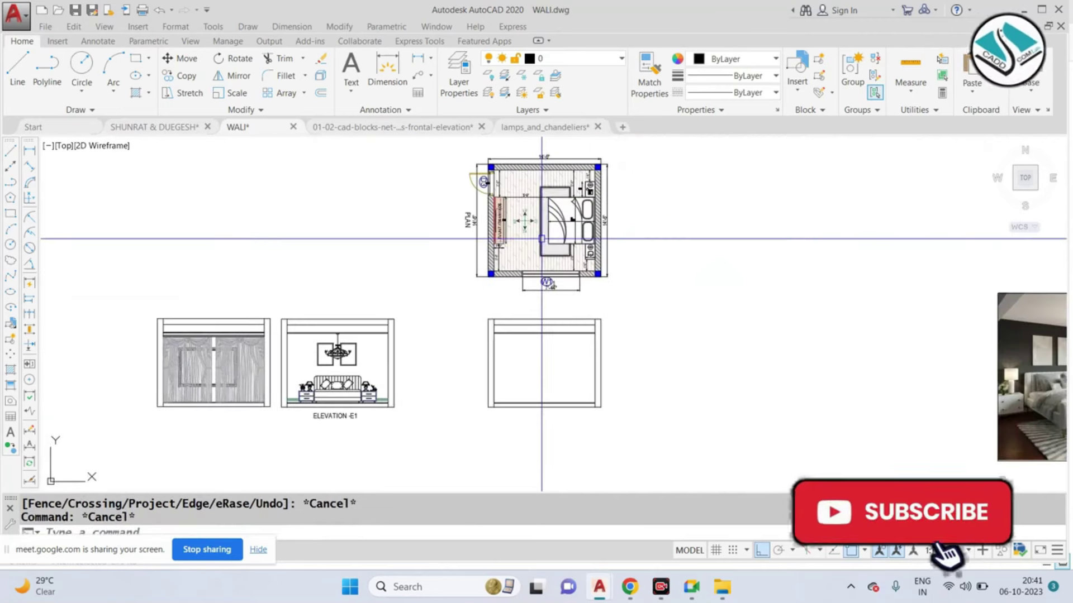
Step: In File Explorer, browse D: through CaddCom -Lab and Autocad Interior, then open Civil Data
{"action": "left_click", "coordinate": [722, 586]}
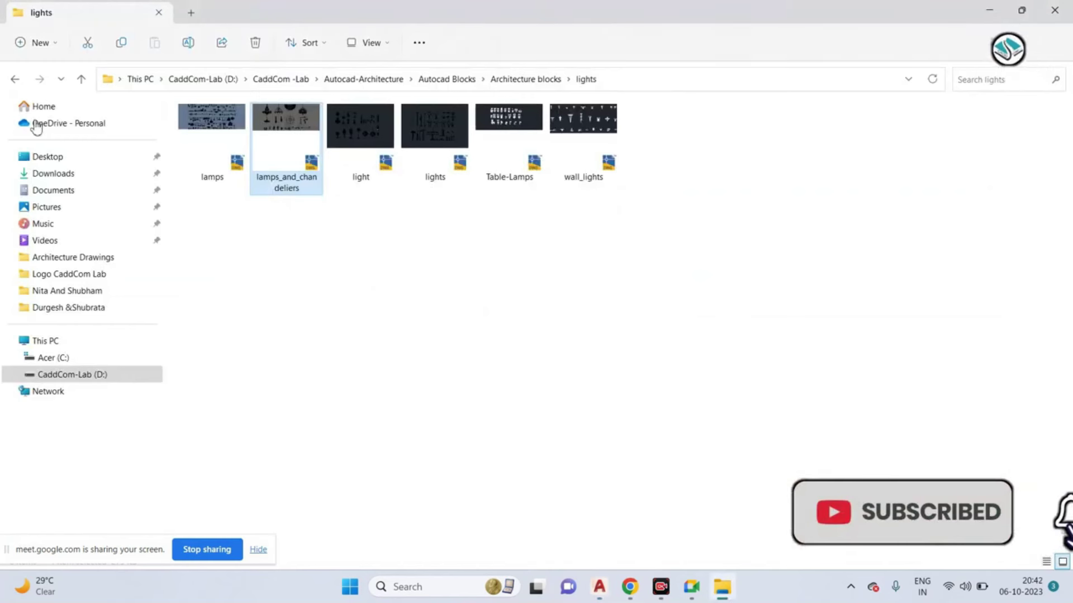
{"action": "left_click", "coordinate": [107, 373]}
{"action": "double_click", "coordinate": [219, 152]}
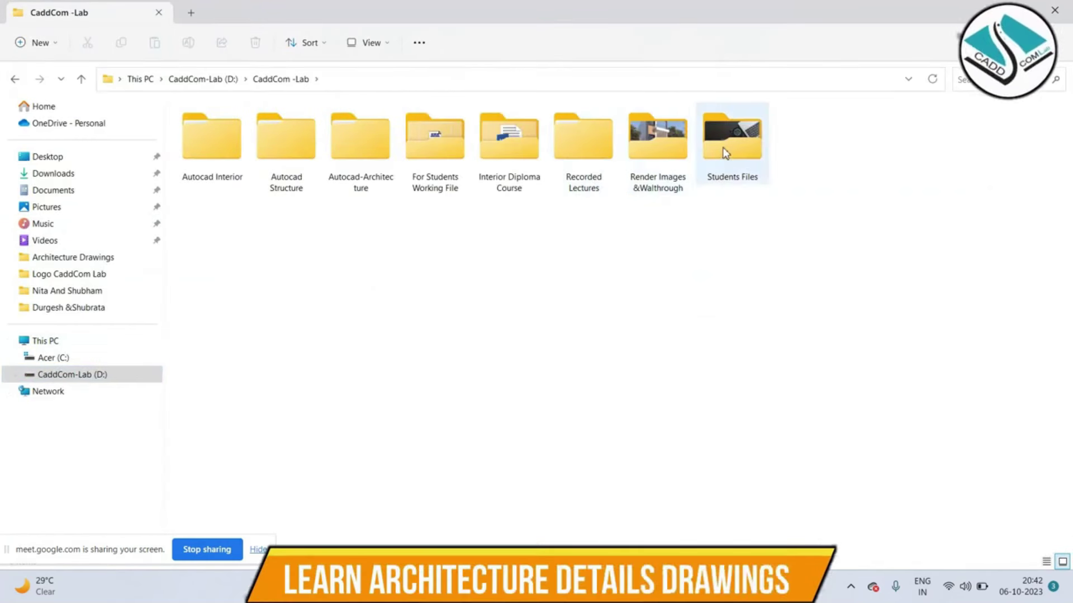
{"action": "double_click", "coordinate": [186, 139]}
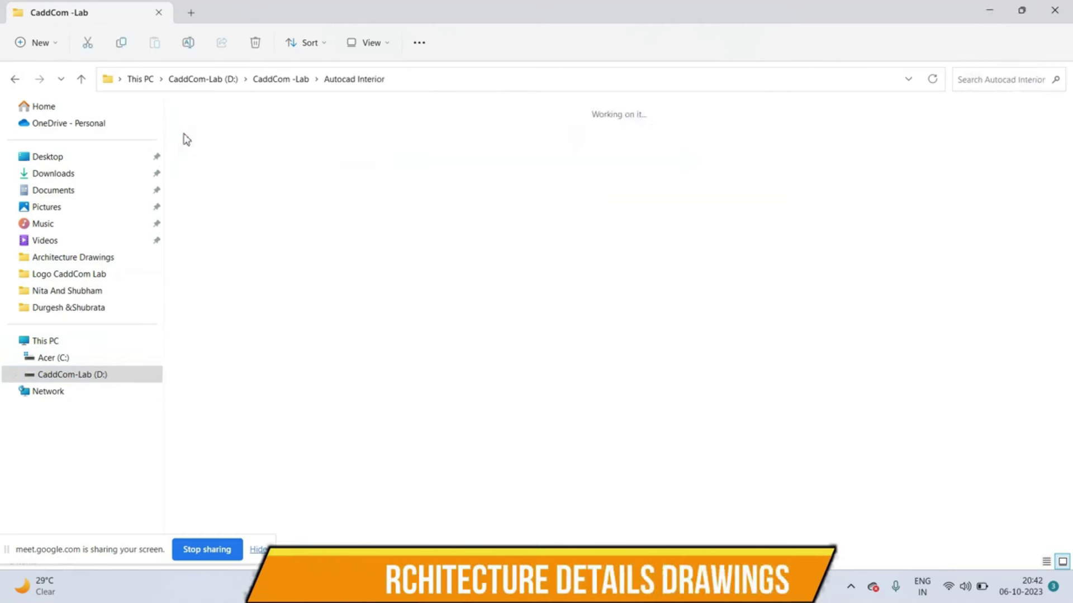
{"action": "left_click", "coordinate": [15, 78]}
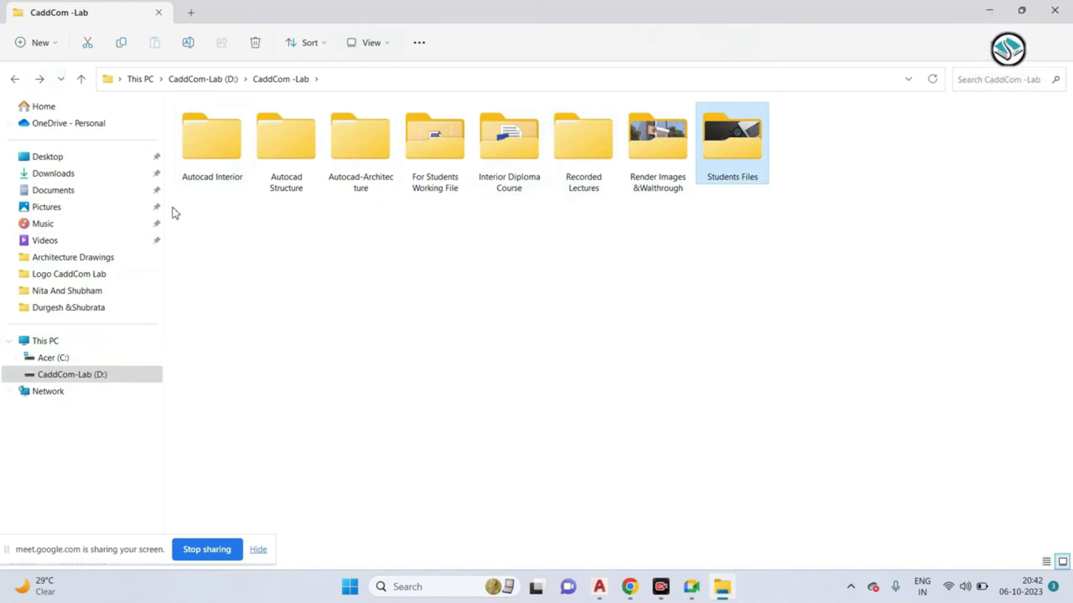
{"action": "left_click", "coordinate": [12, 82]}
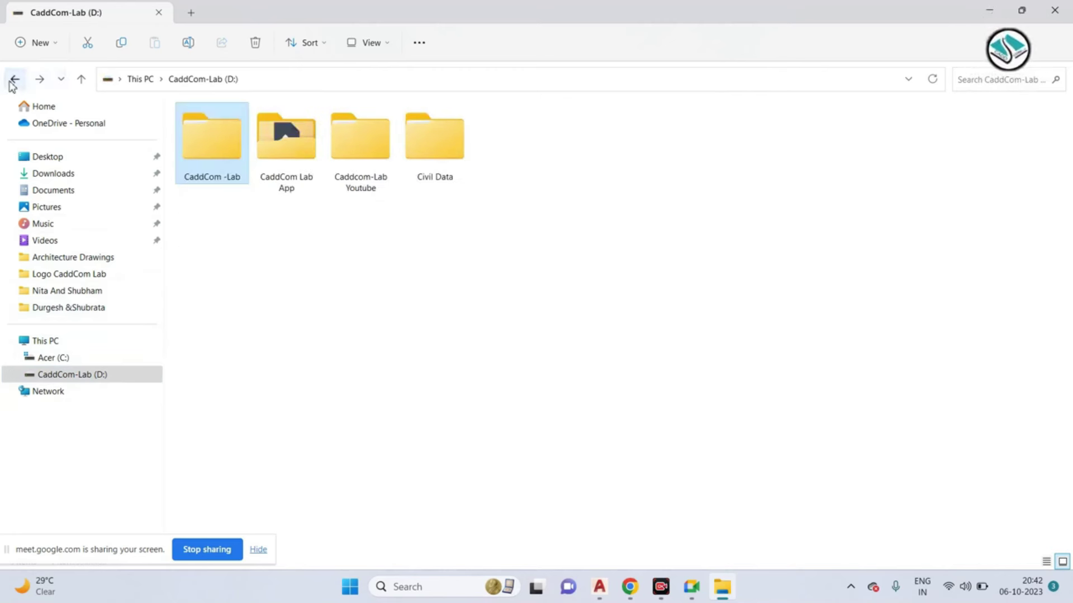
{"action": "double_click", "coordinate": [437, 134]}
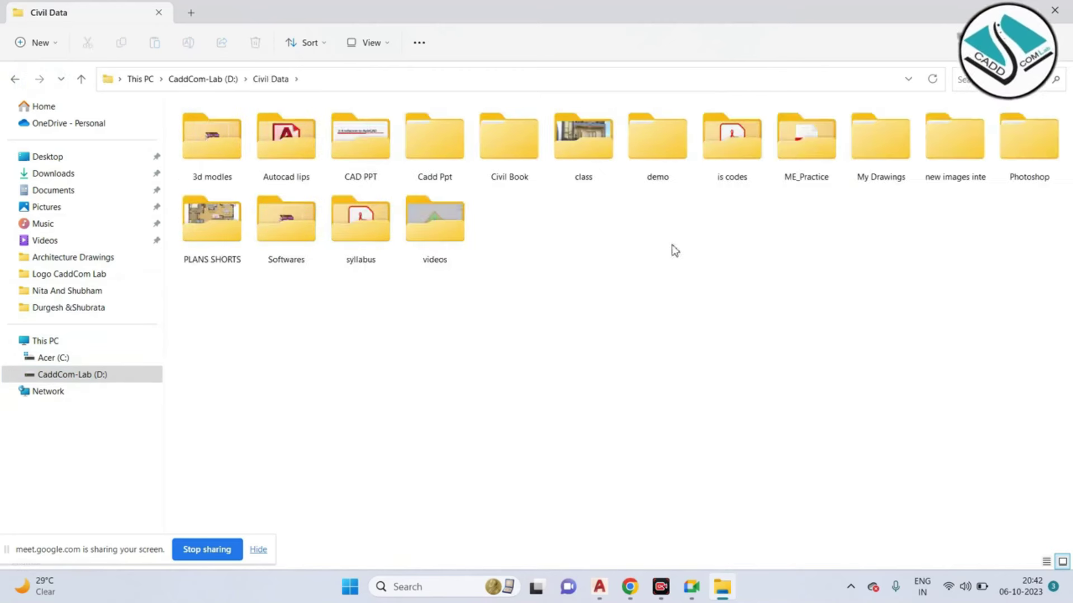
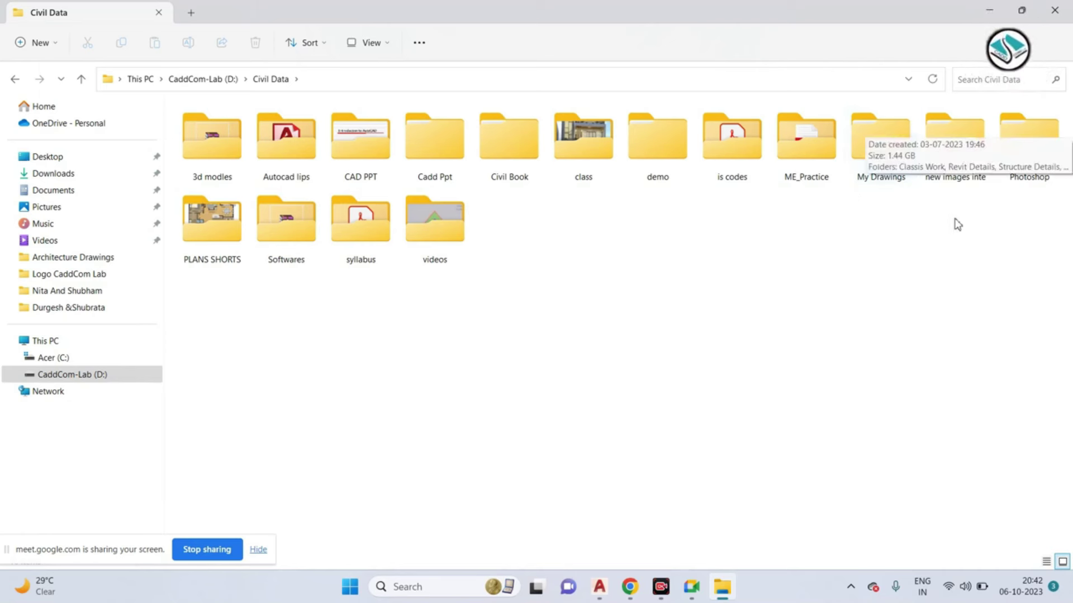
Step: Go through both nested new images inte folders into BEDS and open a bedroom picture
{"action": "double_click", "coordinate": [960, 151]}
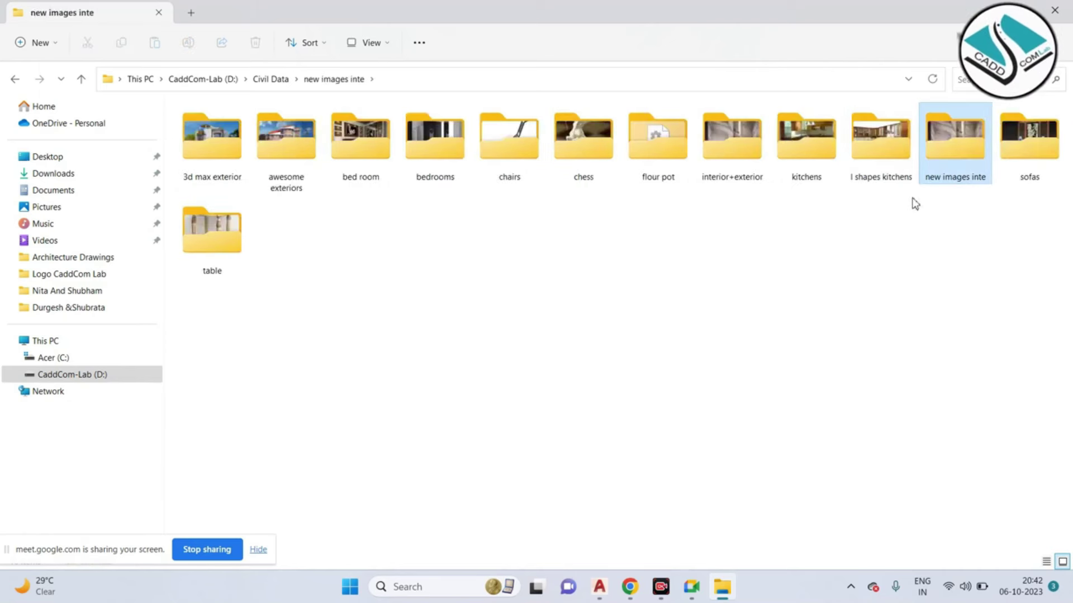
{"action": "double_click", "coordinate": [953, 157]}
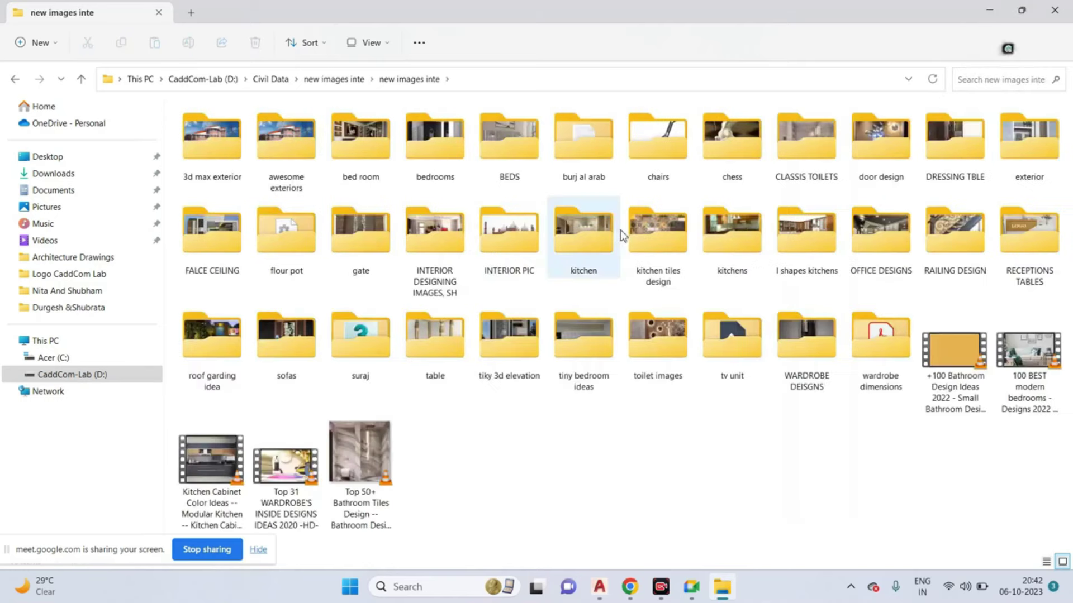
{"action": "double_click", "coordinate": [515, 139]}
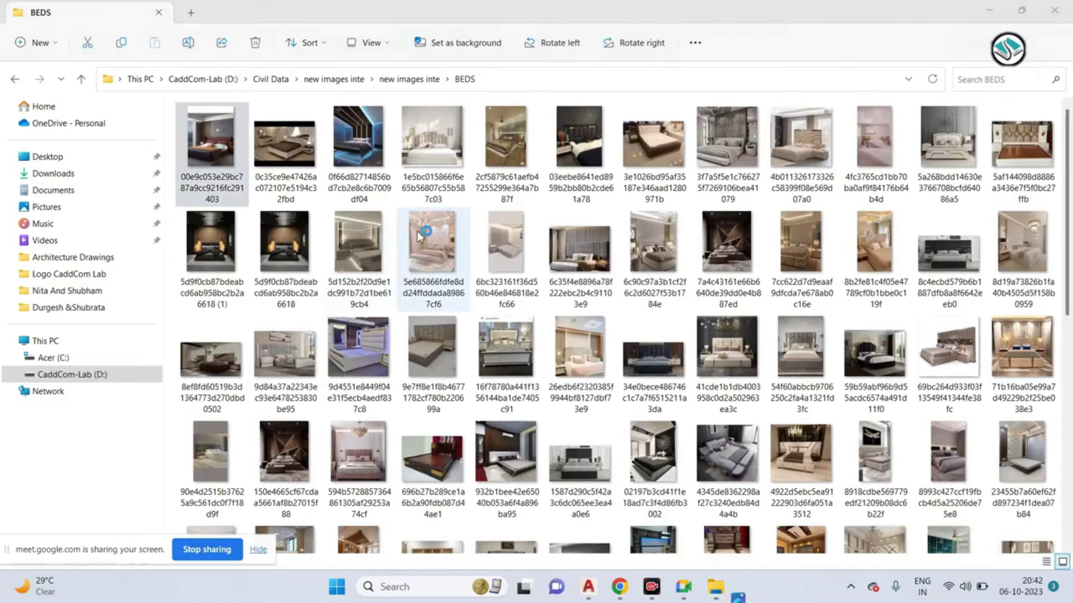
{"action": "double_click", "coordinate": [442, 251]}
Step: Browse forward through five of the bedroom reference pictures
{"action": "scroll", "coordinate": [577, 273], "scroll_direction": "up", "scroll_amount": 1}
{"action": "scroll", "coordinate": [564, 257], "scroll_direction": "up", "scroll_amount": 1}
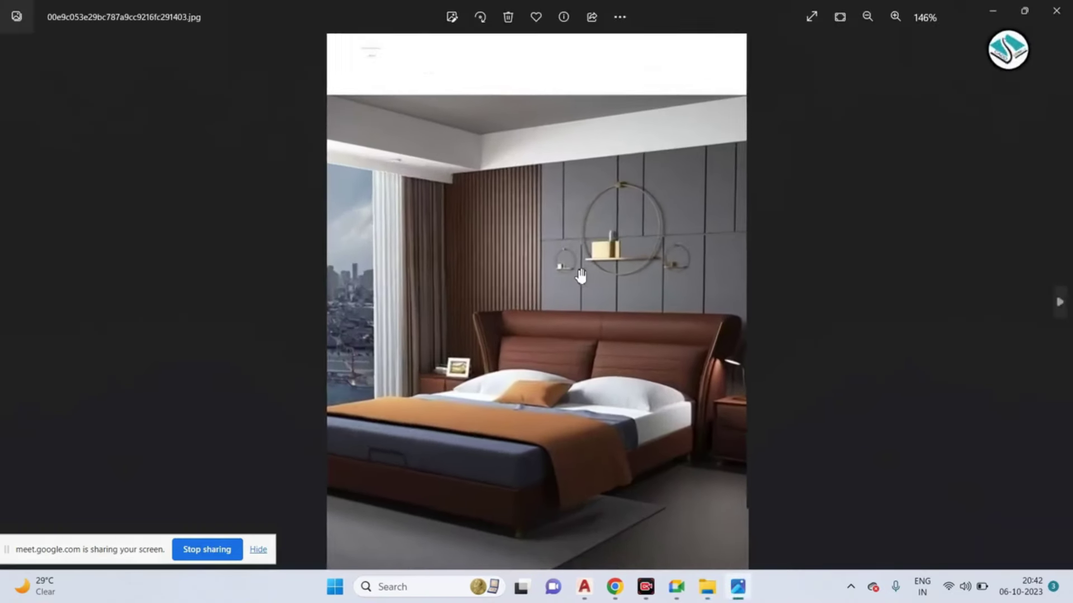
{"action": "key", "text": "Right"}
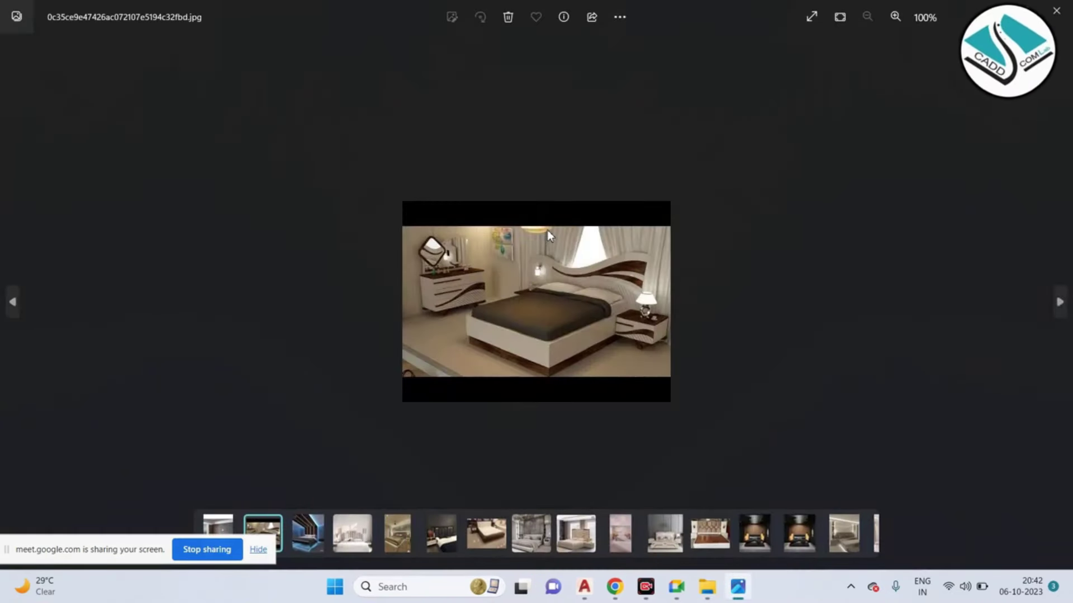
{"action": "key", "text": "Right"}
{"action": "key", "text": "Right"}
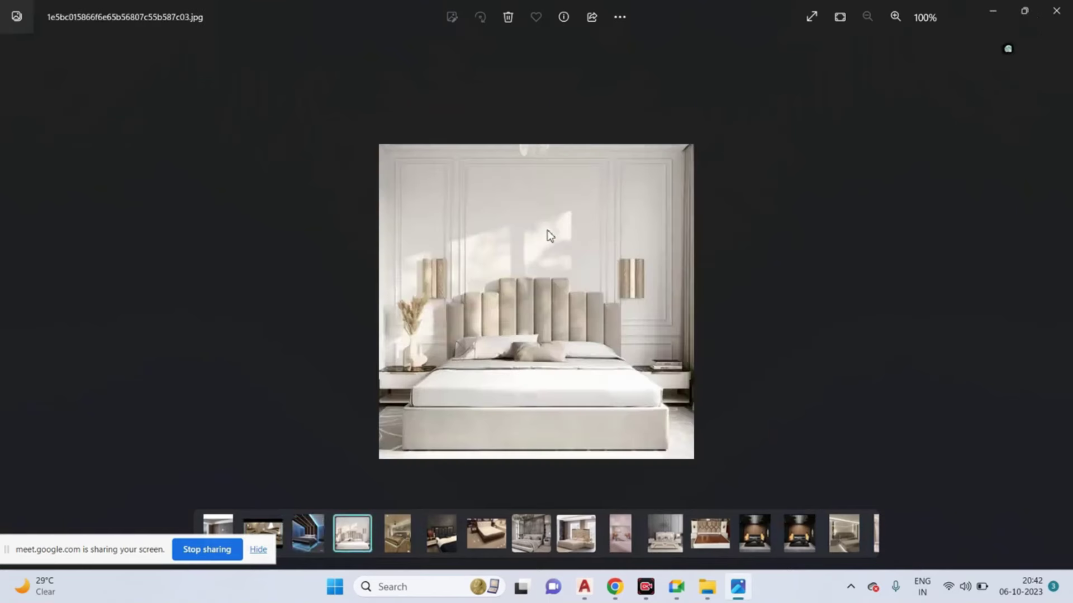
{"action": "key", "text": "Right"}
{"action": "key", "text": "Right"}
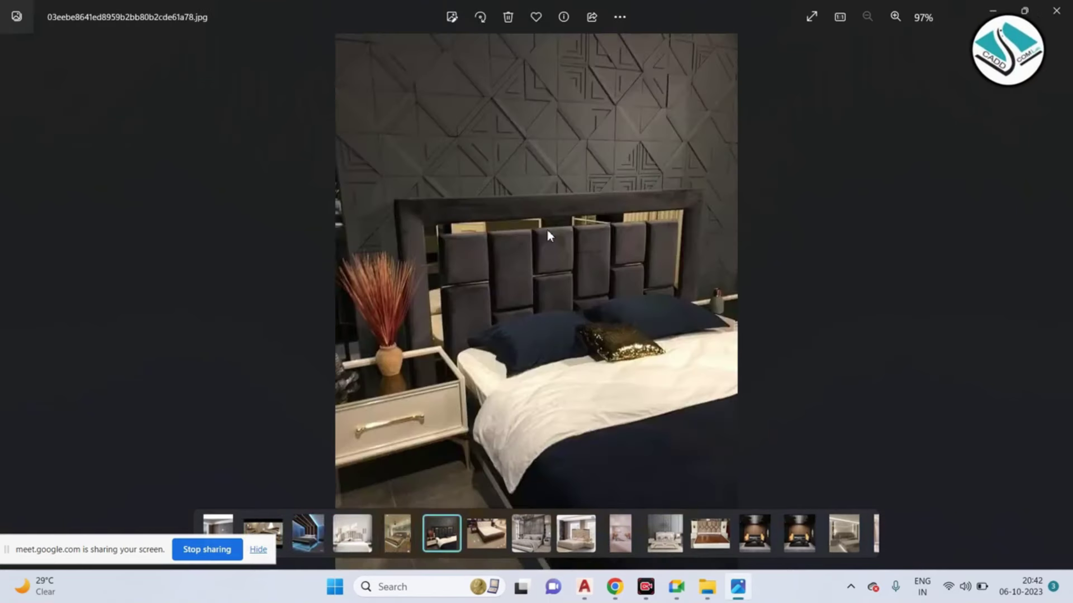
{"action": "key", "text": "Right"}
{"action": "key", "text": "Right"}
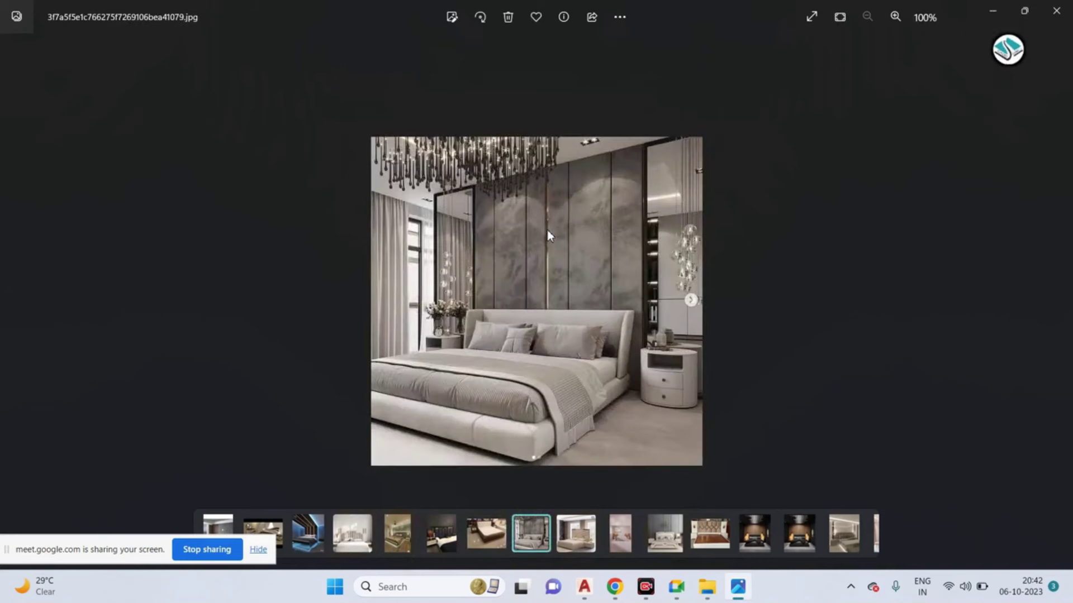
{"action": "key", "text": "Right"}
{"action": "key", "text": "Right"}
{"action": "key", "text": "Right"}
{"action": "key", "text": "Right"}
{"action": "key", "text": "Right"}
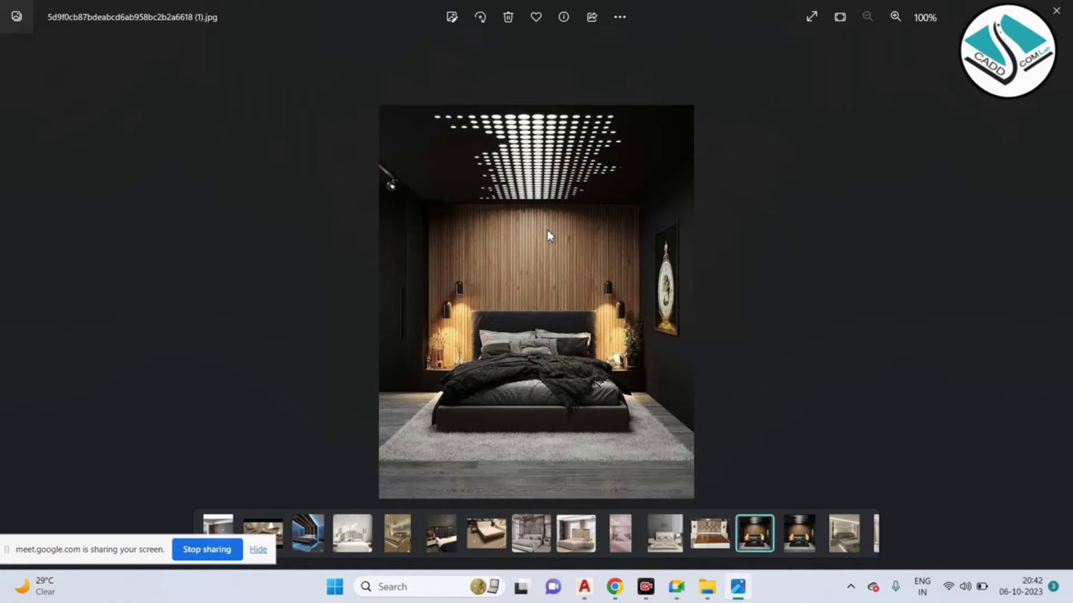
Step: Zoom in on the wooden slat wall above the bed, then close the viewer
{"action": "scroll", "coordinate": [548, 235], "scroll_direction": "up", "scroll_amount": 2}
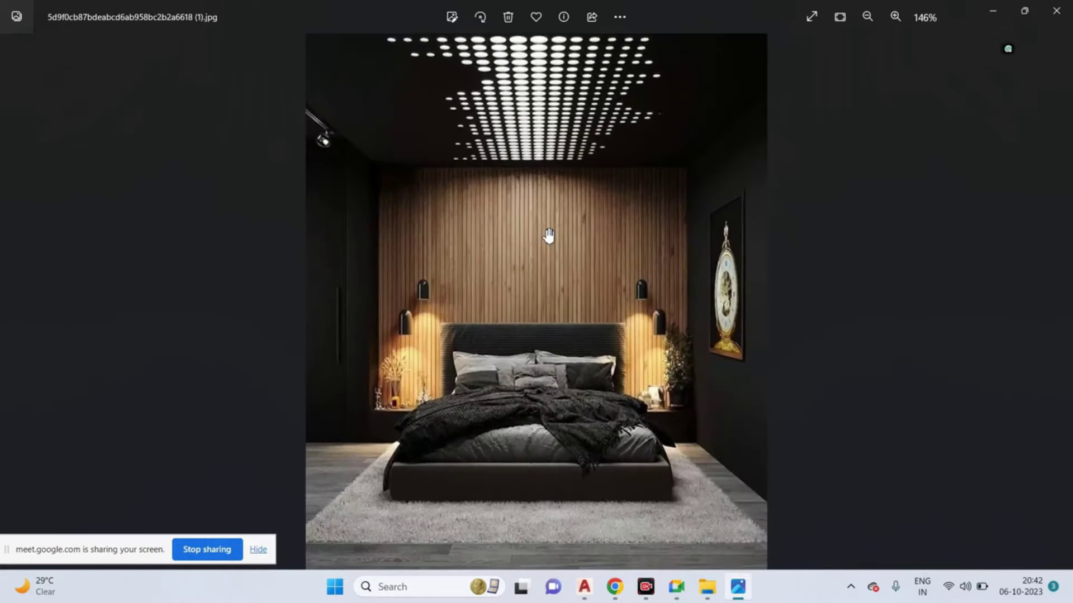
{"action": "scroll", "coordinate": [548, 235], "scroll_direction": "up", "scroll_amount": 2}
{"action": "scroll", "coordinate": [475, 319], "scroll_direction": "up", "scroll_amount": 2}
{"action": "left_click_drag", "start_coordinate": [487, 302], "coordinate": [492, 247]}
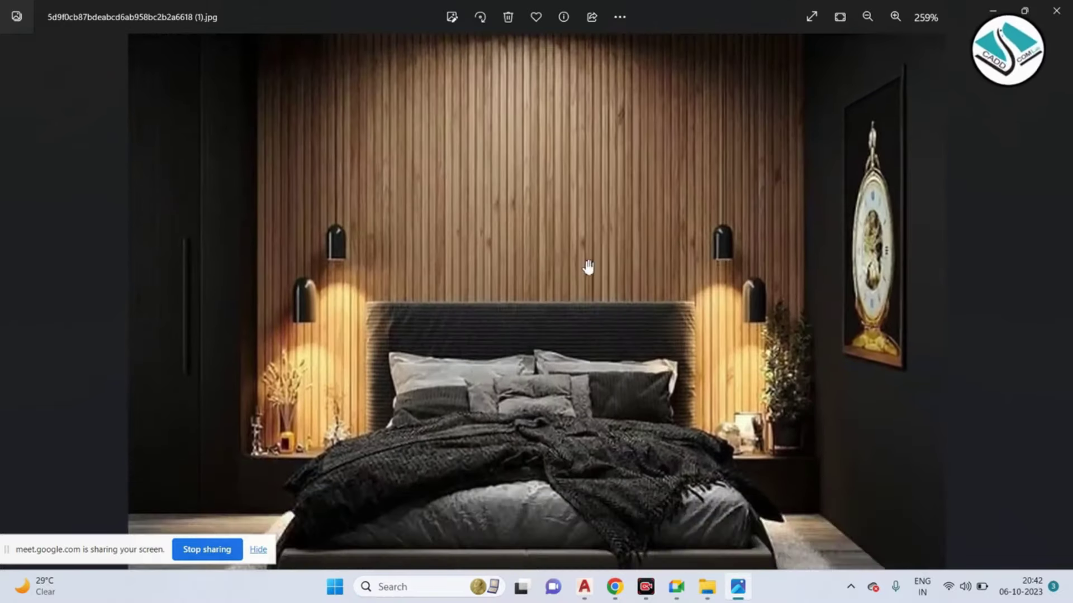
{"action": "scroll", "coordinate": [595, 237], "scroll_direction": "down", "scroll_amount": 2}
{"action": "scroll", "coordinate": [568, 254], "scroll_direction": "down", "scroll_amount": 2}
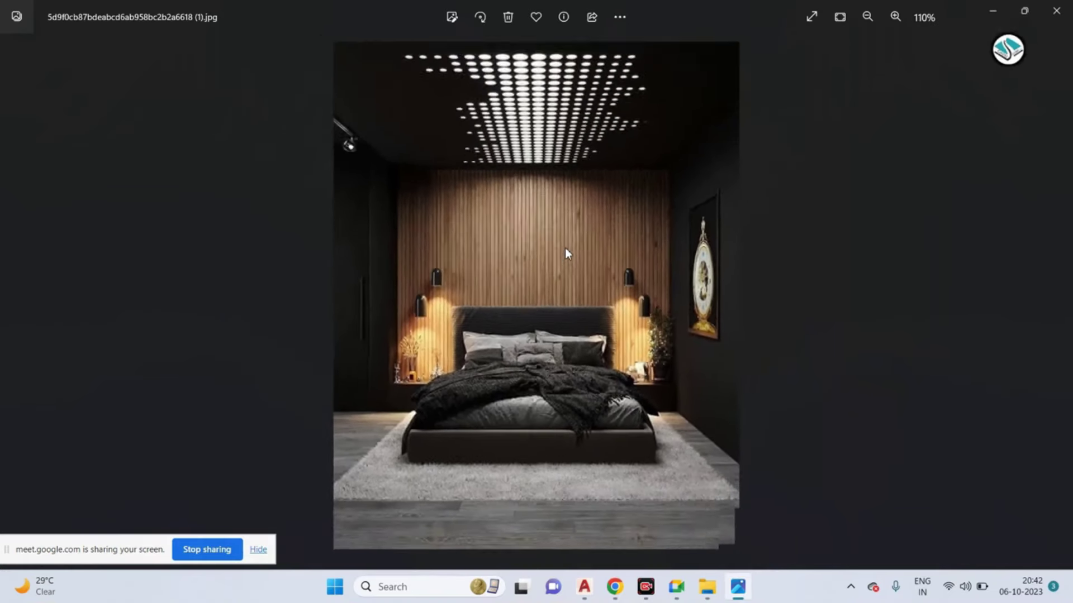
{"action": "scroll", "coordinate": [568, 255], "scroll_direction": "down", "scroll_amount": 1}
{"action": "scroll", "coordinate": [568, 255], "scroll_direction": "down", "scroll_amount": 1}
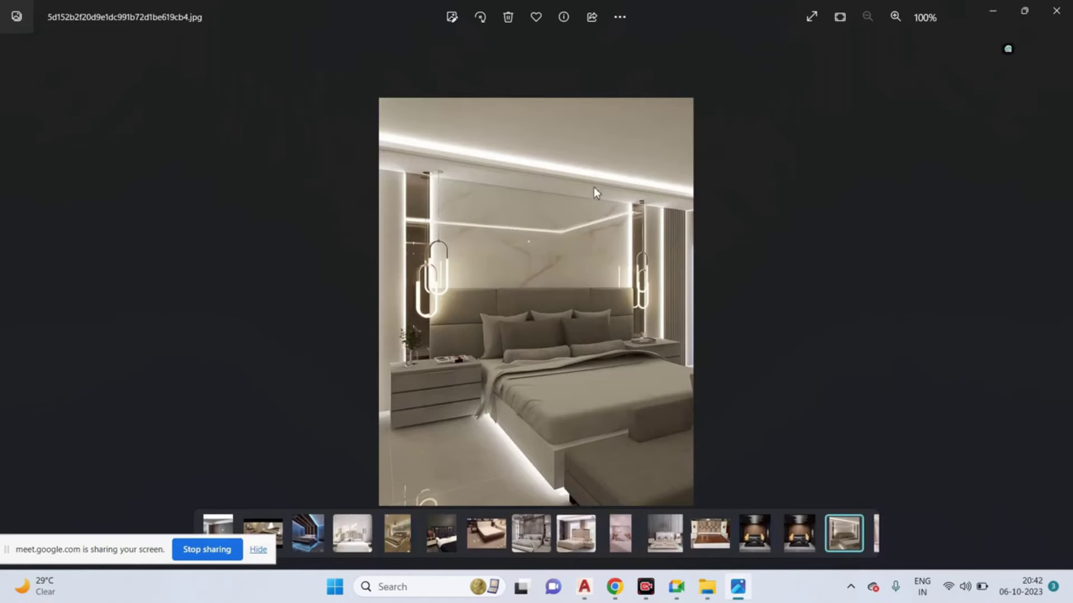
{"action": "scroll", "coordinate": [594, 187], "scroll_direction": "up", "scroll_amount": 3}
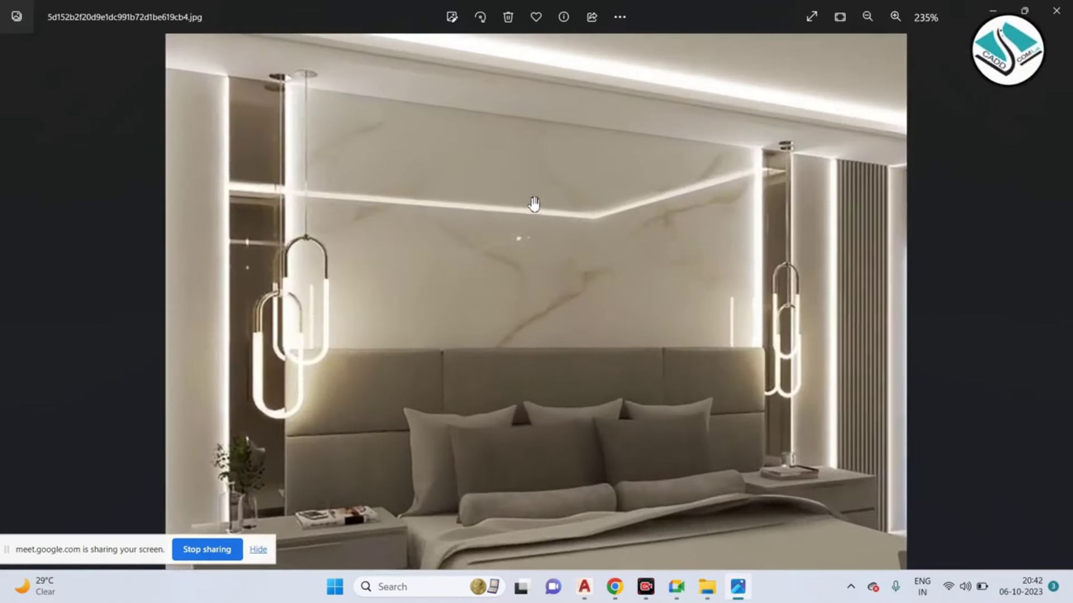
{"action": "scroll", "coordinate": [533, 204], "scroll_direction": "down", "scroll_amount": 2}
{"action": "scroll", "coordinate": [533, 204], "scroll_direction": "down", "scroll_amount": 1}
{"action": "scroll", "coordinate": [534, 204], "scroll_direction": "down", "scroll_amount": 1}
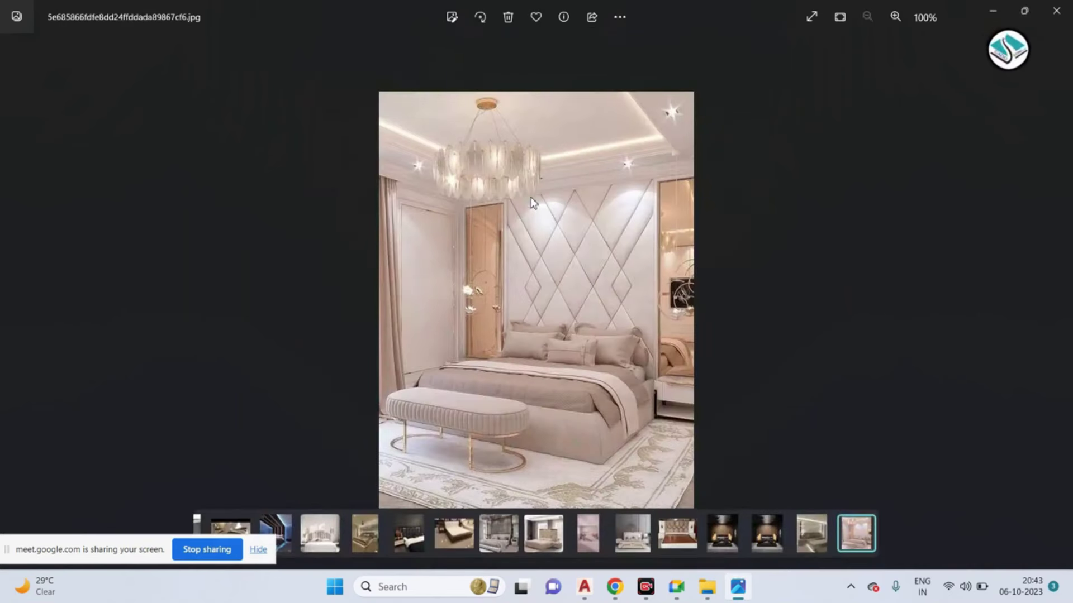
{"action": "scroll", "coordinate": [532, 202], "scroll_direction": "down", "scroll_amount": 1}
{"action": "scroll", "coordinate": [532, 203], "scroll_direction": "down", "scroll_amount": 1}
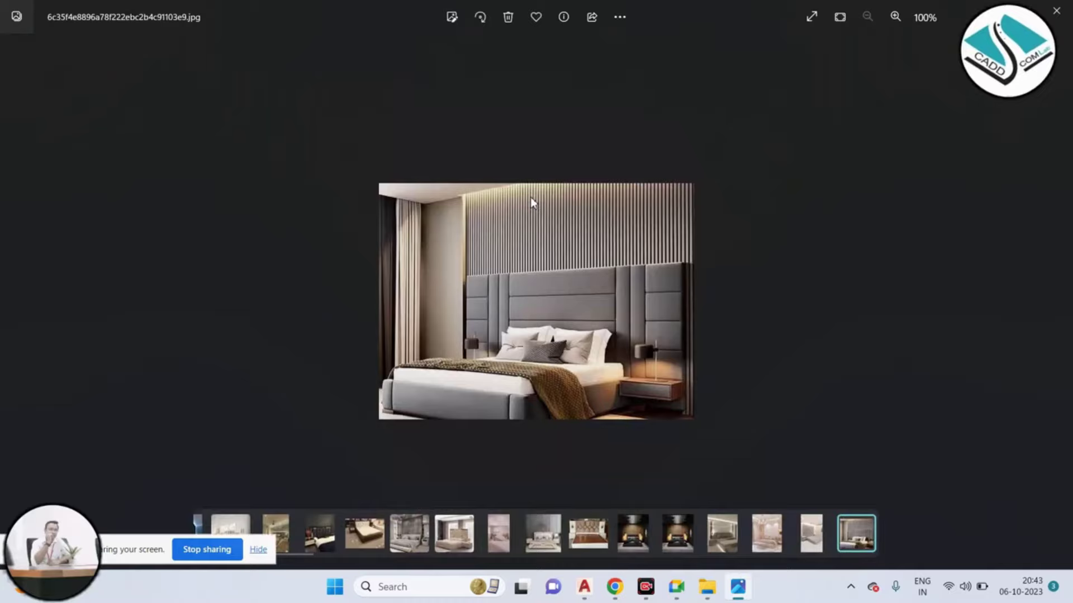
{"action": "left_click", "coordinate": [1056, 11]}
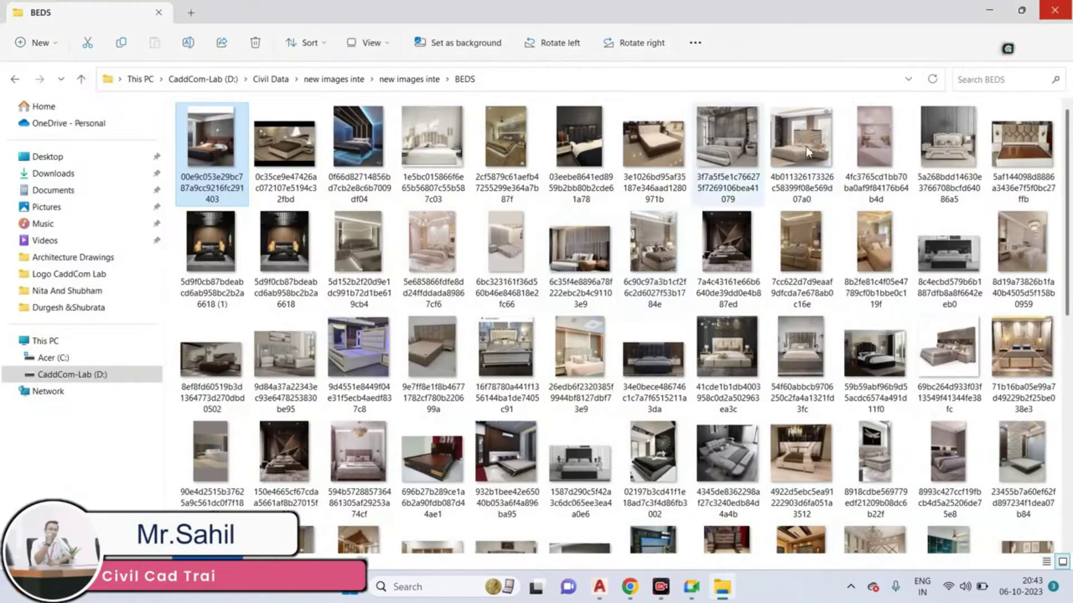
Step: Try offsetting the left inner wall line at 2' and then 3'
{"action": "scroll", "coordinate": [554, 313], "scroll_direction": "up", "scroll_amount": 4}
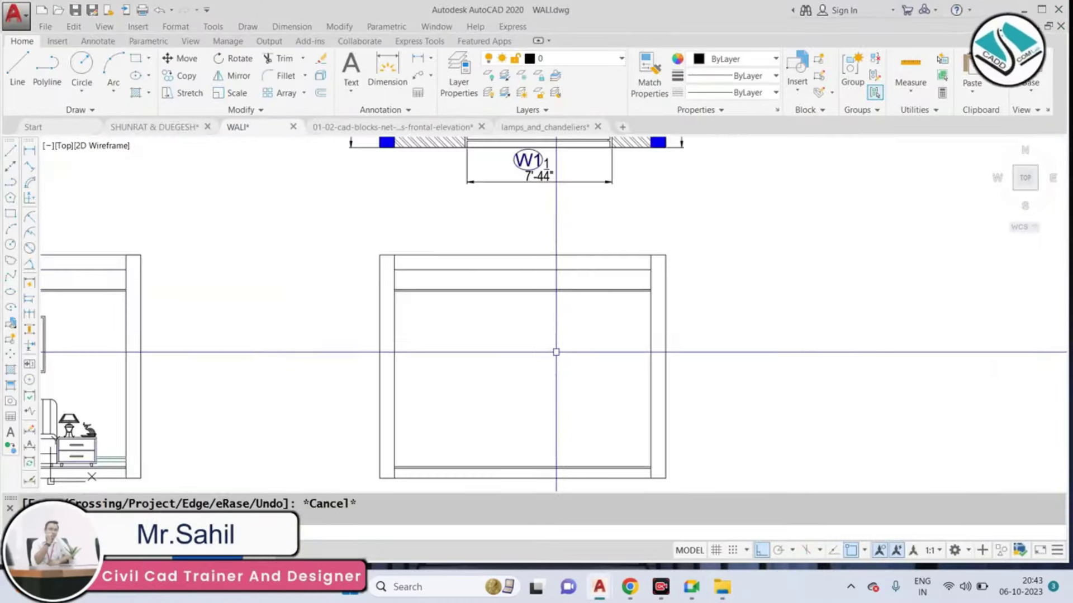
{"action": "type", "text": "o"}
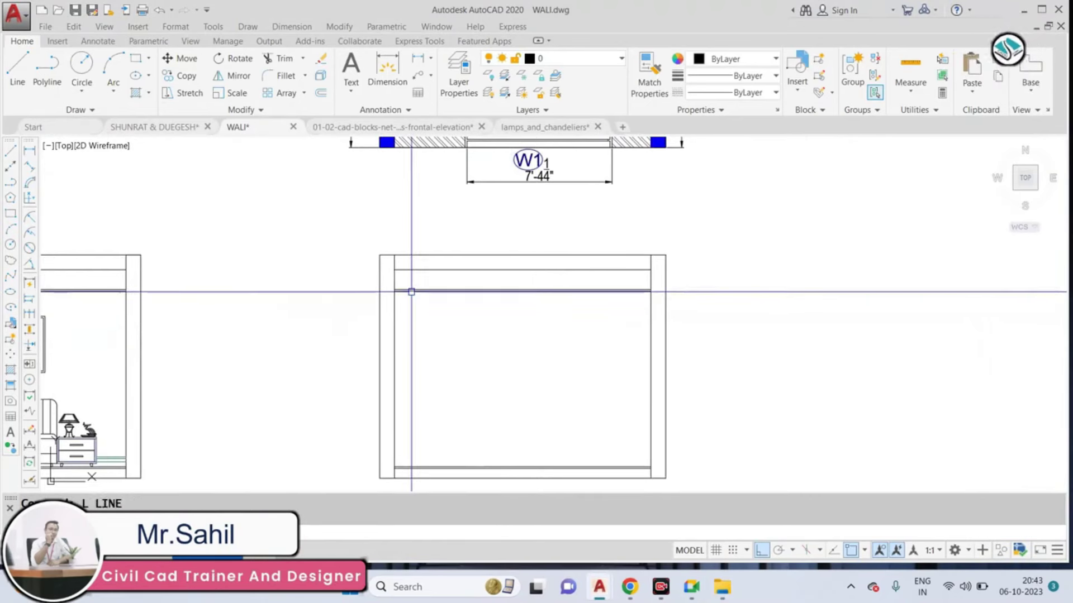
{"action": "key", "text": "Return"}
{"action": "type", "text": "2'"}
{"action": "key", "text": "Return"}
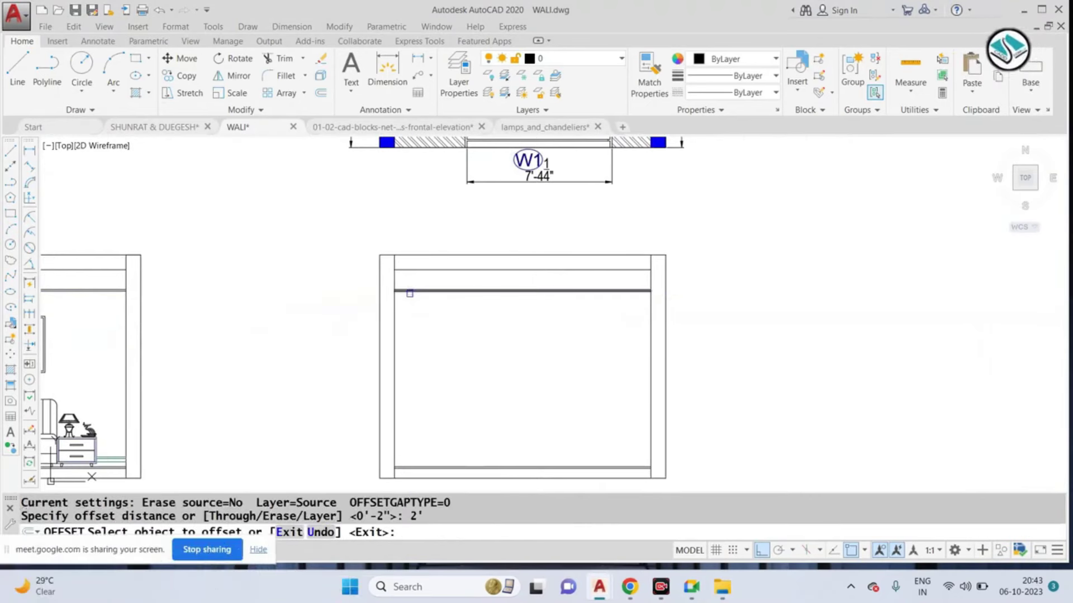
{"action": "scroll", "coordinate": [425, 313], "scroll_direction": "up", "scroll_amount": 3}
{"action": "left_click", "coordinate": [347, 345]}
{"action": "scroll", "coordinate": [442, 302], "scroll_direction": "down", "scroll_amount": 6}
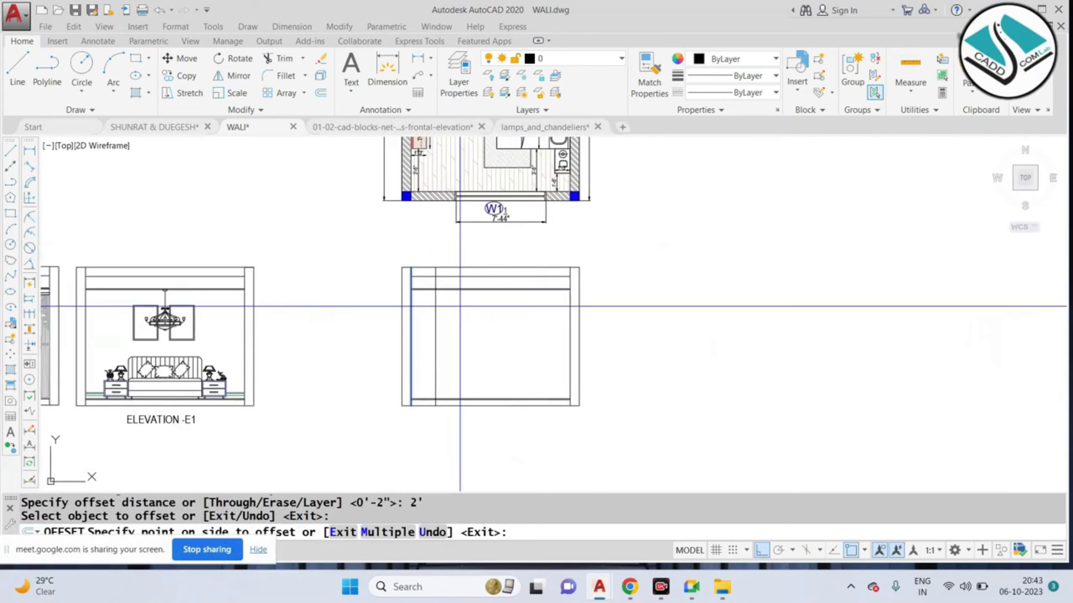
{"action": "key", "text": "Escape"}
{"action": "type", "text": "o"}
{"action": "key", "text": "Return"}
{"action": "type", "text": "3'"}
{"action": "key", "text": "Return"}
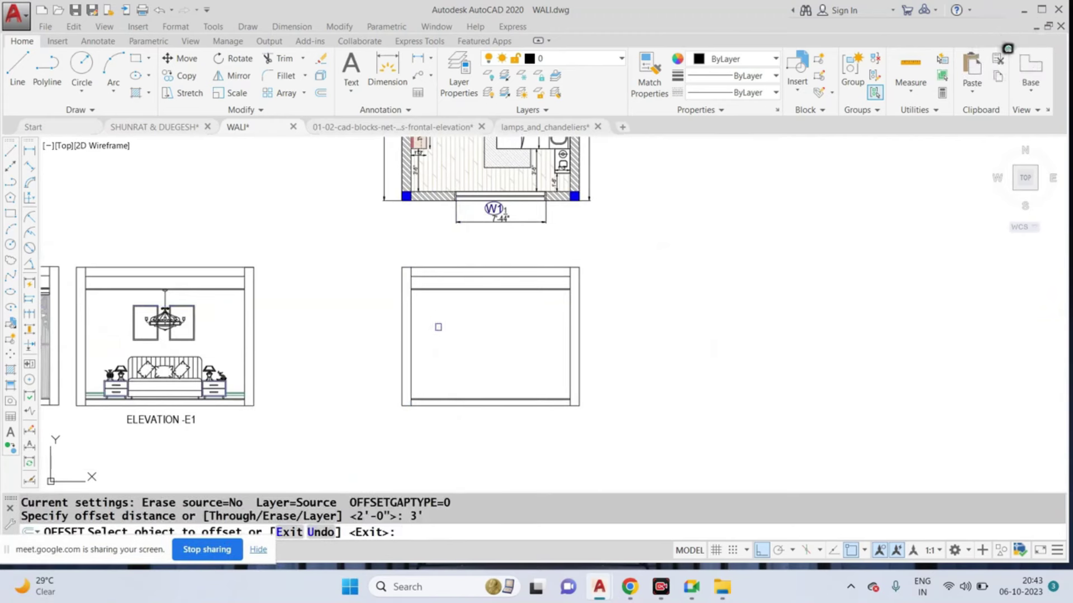
{"action": "scroll", "coordinate": [438, 327], "scroll_direction": "up", "scroll_amount": 2}
{"action": "left_click", "coordinate": [399, 343]}
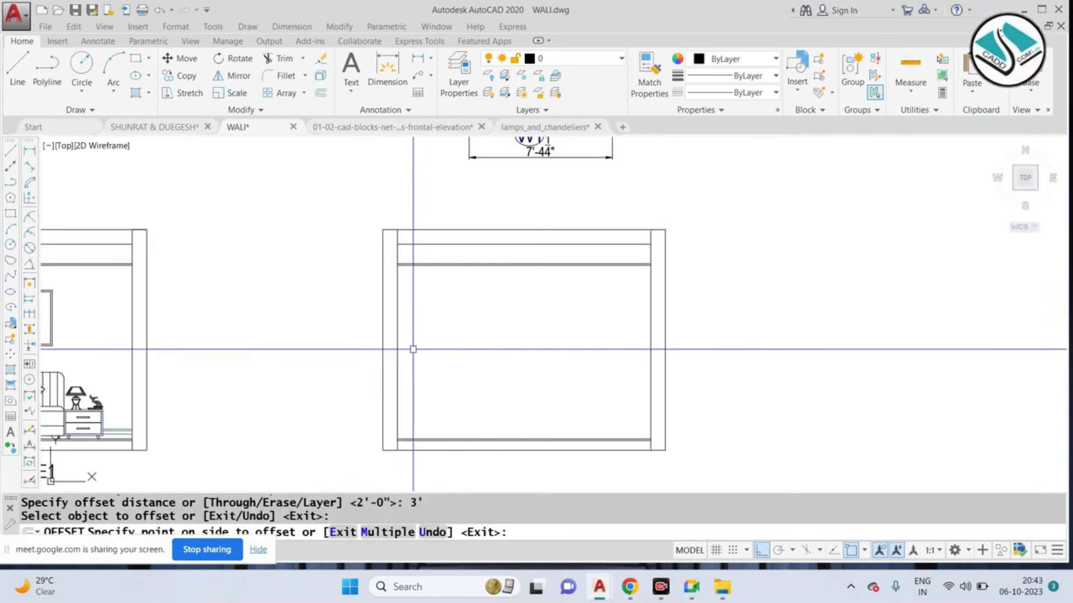
Step: Offset both inner vertical wall lines 2'6" inward
{"action": "key", "text": "Escape"}
{"action": "type", "text": "o"}
{"action": "key", "text": "Return"}
{"action": "type", "text": "2'6\""}
{"action": "key", "text": "Return"}
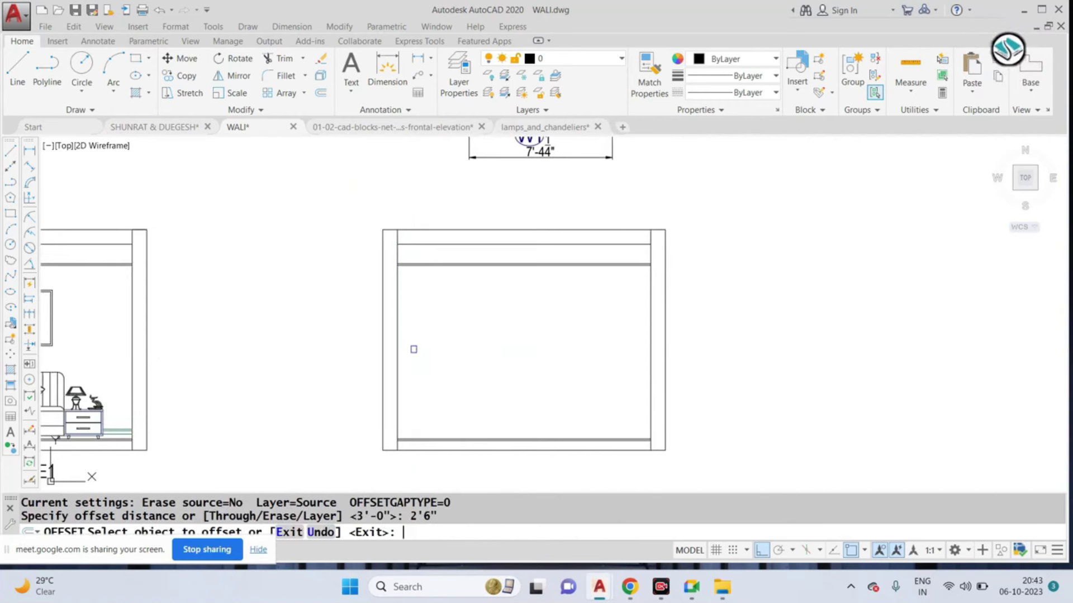
{"action": "left_click", "coordinate": [399, 339]}
{"action": "left_click", "coordinate": [499, 330]}
{"action": "left_click", "coordinate": [649, 336]}
{"action": "left_click", "coordinate": [615, 324]}
{"action": "key", "text": "Escape"}
Step: Trim the excess segments at the wall junctions with TRIM
{"action": "type", "text": "tr"}
{"action": "key", "text": "Return"}
{"action": "scroll", "coordinate": [592, 252], "scroll_direction": "up", "scroll_amount": 4}
{"action": "mouse_move", "coordinate": [633, 233]}
{"action": "left_mouse_down"}
{"action": "mouse_move", "coordinate": [216, 224]}
{"action": "mouse_move", "coordinate": [635, 292]}
{"action": "left_mouse_up"}
{"action": "scroll", "coordinate": [635, 292], "scroll_direction": "up", "scroll_amount": 3}
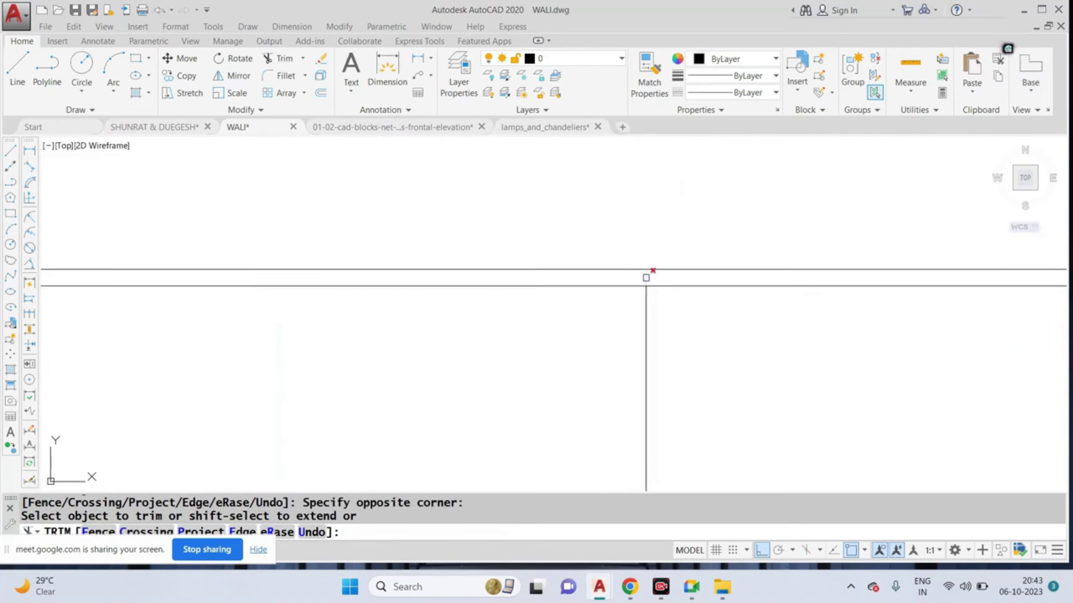
{"action": "scroll", "coordinate": [433, 259], "scroll_direction": "down", "scroll_amount": 3}
{"action": "scroll", "coordinate": [450, 280], "scroll_direction": "up", "scroll_amount": 2}
{"action": "scroll", "coordinate": [555, 242], "scroll_direction": "up", "scroll_amount": 2}
{"action": "scroll", "coordinate": [537, 257], "scroll_direction": "down", "scroll_amount": 3}
{"action": "left_click", "coordinate": [462, 333]}
{"action": "scroll", "coordinate": [447, 324], "scroll_direction": "up", "scroll_amount": 2}
{"action": "scroll", "coordinate": [492, 283], "scroll_direction": "up", "scroll_amount": 2}
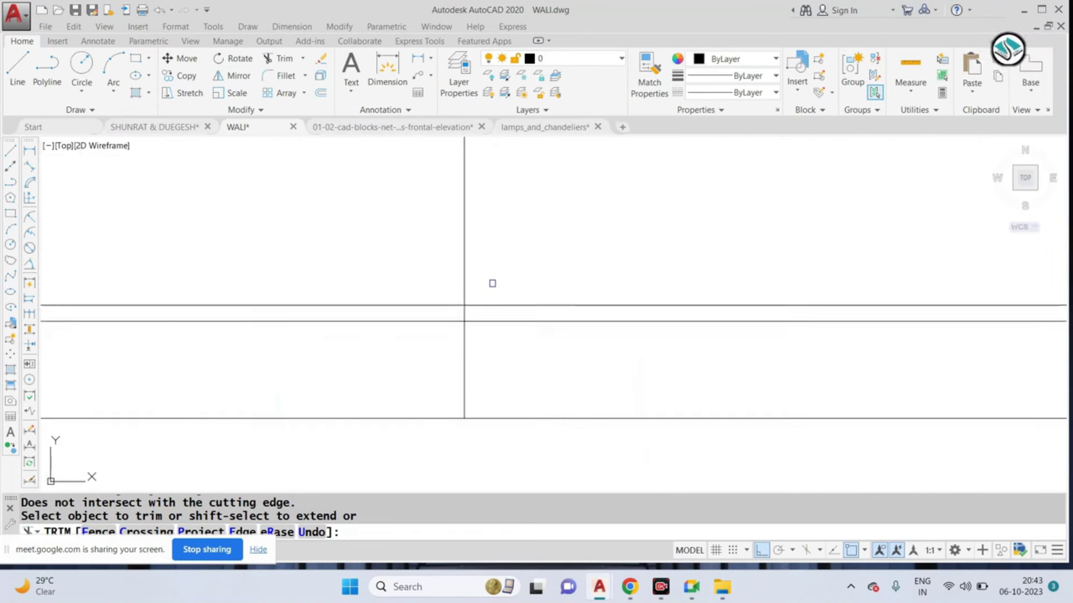
{"action": "left_click", "coordinate": [462, 318]}
{"action": "scroll", "coordinate": [462, 317], "scroll_direction": "down", "scroll_amount": 3}
{"action": "scroll", "coordinate": [630, 319], "scroll_direction": "up", "scroll_amount": 3}
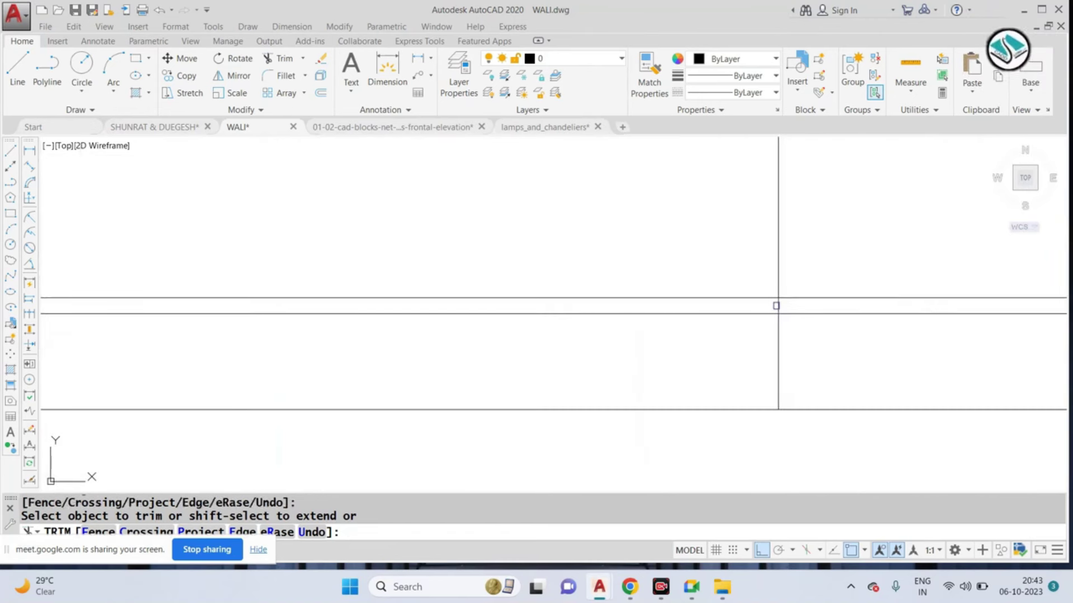
{"action": "left_click", "coordinate": [776, 305]}
{"action": "scroll", "coordinate": [783, 285], "scroll_direction": "down", "scroll_amount": 3}
{"action": "key", "text": "Escape"}
Step: Erase the two leftover lines
{"action": "left_click", "coordinate": [701, 285]}
{"action": "left_click", "coordinate": [162, 312]}
{"action": "key", "text": "e"}
{"action": "key", "text": "Return"}
{"action": "key", "text": "Escape"}
{"action": "key", "text": "Escape"}
Step: Draw a rectangle from the wall corner to frame the slat panel
{"action": "type", "text": "rec"}
{"action": "key", "text": "Return"}
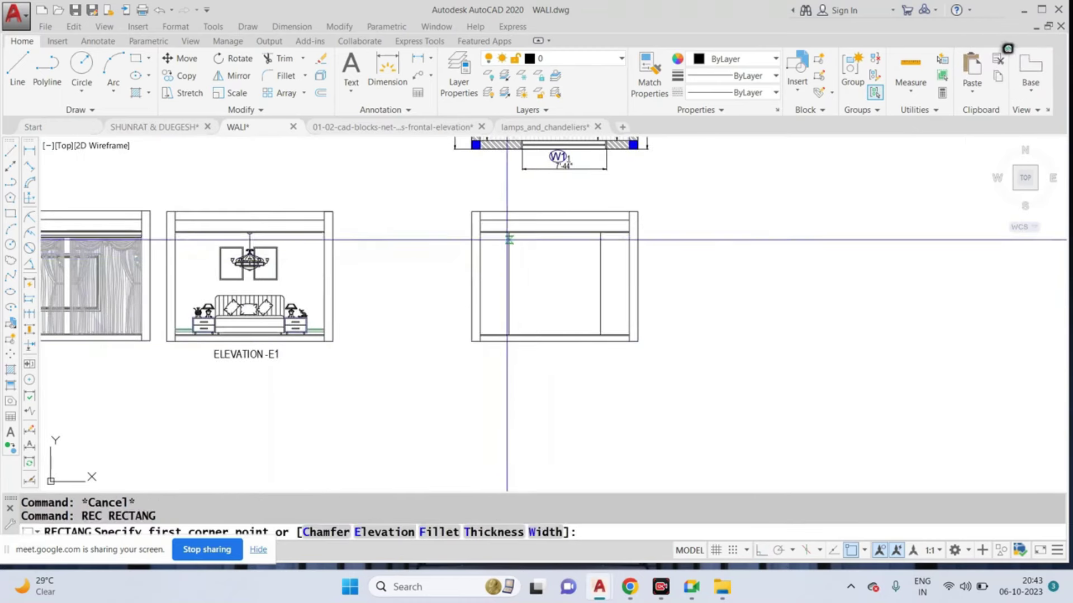
{"action": "scroll", "coordinate": [507, 240], "scroll_direction": "up", "scroll_amount": 3}
{"action": "left_click", "coordinate": [505, 220]}
{"action": "scroll", "coordinate": [525, 224], "scroll_direction": "down", "scroll_amount": 3}
{"action": "scroll", "coordinate": [531, 210], "scroll_direction": "up", "scroll_amount": 3}
{"action": "scroll", "coordinate": [517, 391], "scroll_direction": "up", "scroll_amount": 3}
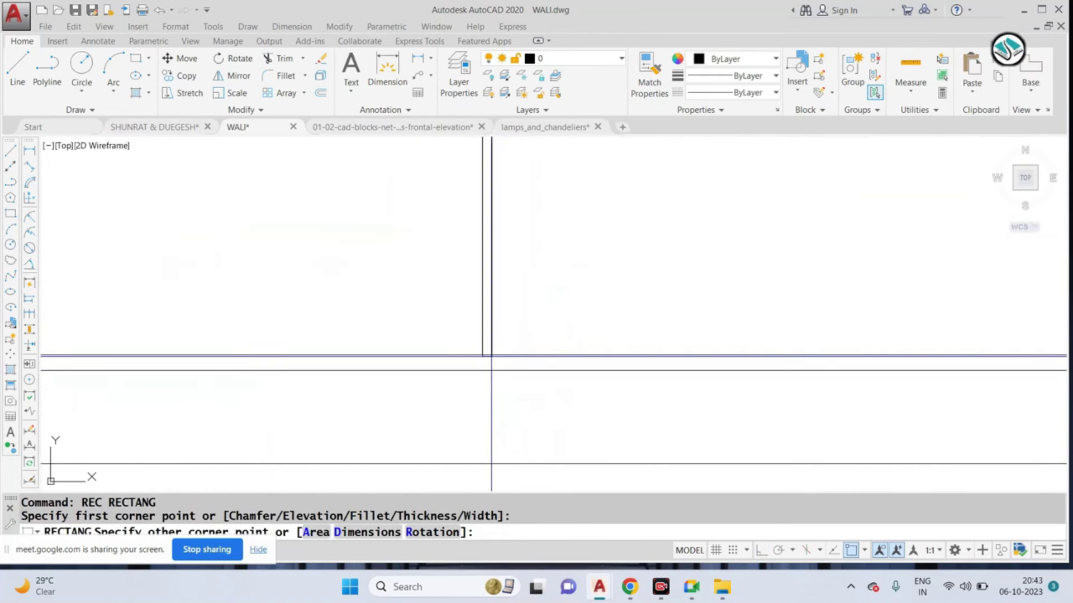
{"action": "scroll", "coordinate": [499, 354], "scroll_direction": "down", "scroll_amount": 3}
{"action": "scroll", "coordinate": [561, 266], "scroll_direction": "up", "scroll_amount": 3}
{"action": "scroll", "coordinate": [492, 319], "scroll_direction": "down", "scroll_amount": 2}
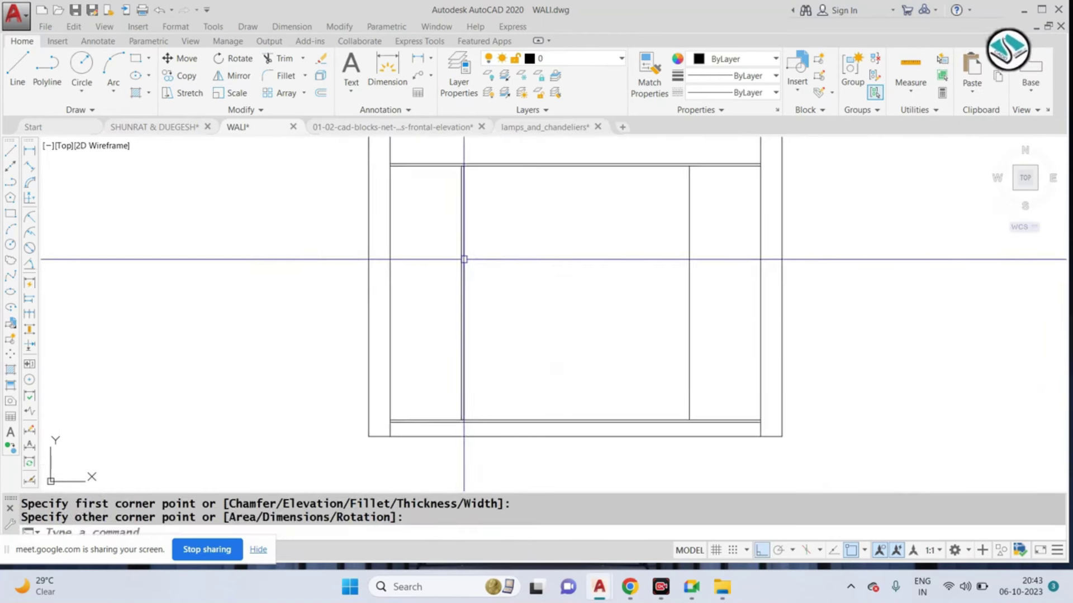
{"action": "scroll", "coordinate": [462, 256], "scroll_direction": "up", "scroll_amount": 2}
{"action": "left_click", "coordinate": [480, 317]}
{"action": "scroll", "coordinate": [480, 318], "scroll_direction": "up", "scroll_amount": 2}
{"action": "scroll", "coordinate": [455, 307], "scroll_direction": "up", "scroll_amount": 3}
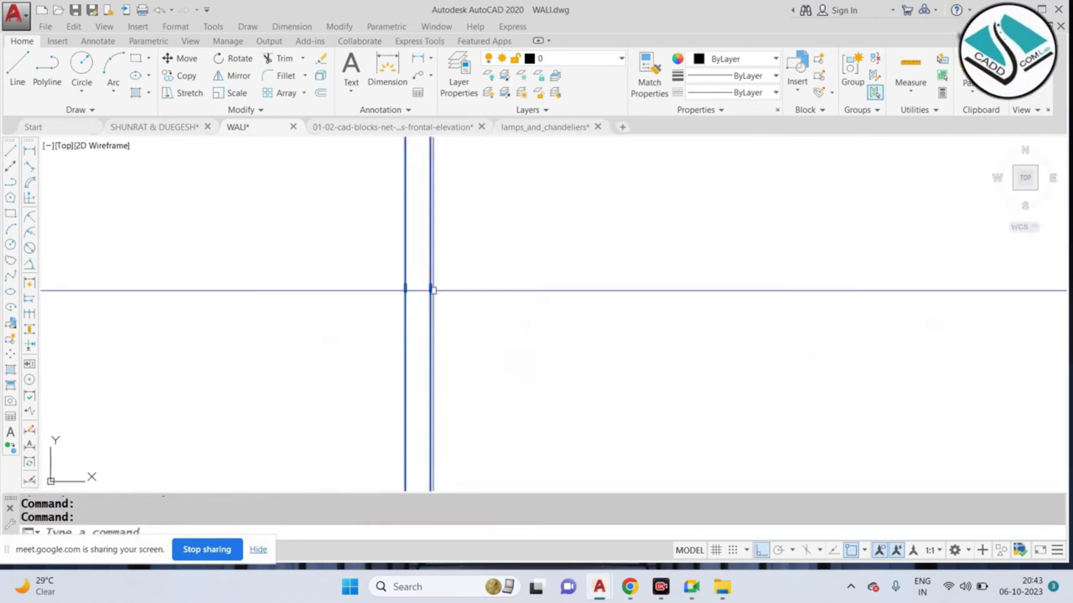
{"action": "left_click", "coordinate": [433, 290]}
{"action": "scroll", "coordinate": [450, 288], "scroll_direction": "down", "scroll_amount": 2}
{"action": "key", "text": "Escape"}
{"action": "scroll", "coordinate": [565, 283], "scroll_direction": "down", "scroll_amount": 2}
{"action": "scroll", "coordinate": [507, 179], "scroll_direction": "up", "scroll_amount": 4}
Step: Copy the vertical slat line once, beside the original
{"action": "left_click", "coordinate": [492, 208]}
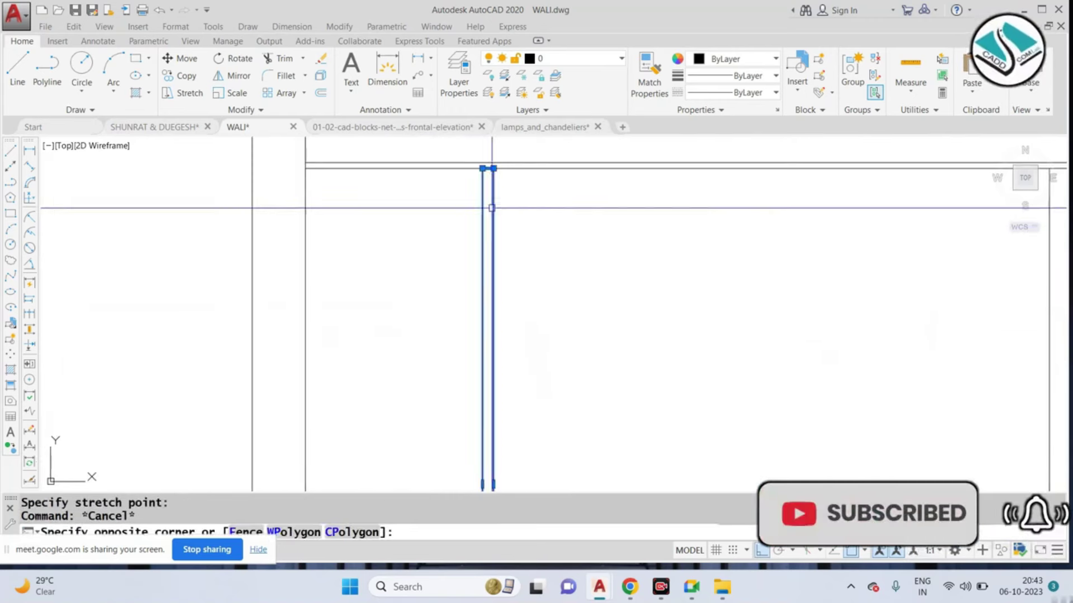
{"action": "left_click", "coordinate": [487, 178]}
{"action": "scroll", "coordinate": [489, 185], "scroll_direction": "up", "scroll_amount": 4}
{"action": "type", "text": "CO"}
{"action": "key", "text": "Return"}
{"action": "scroll", "coordinate": [491, 167], "scroll_direction": "up", "scroll_amount": 3}
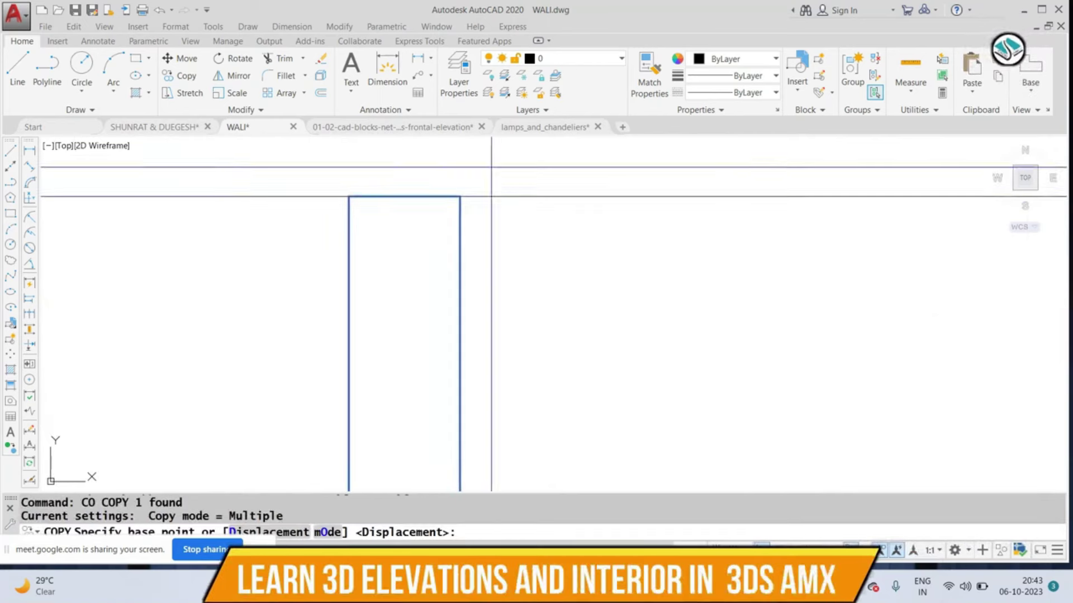
{"action": "left_click", "coordinate": [380, 196]}
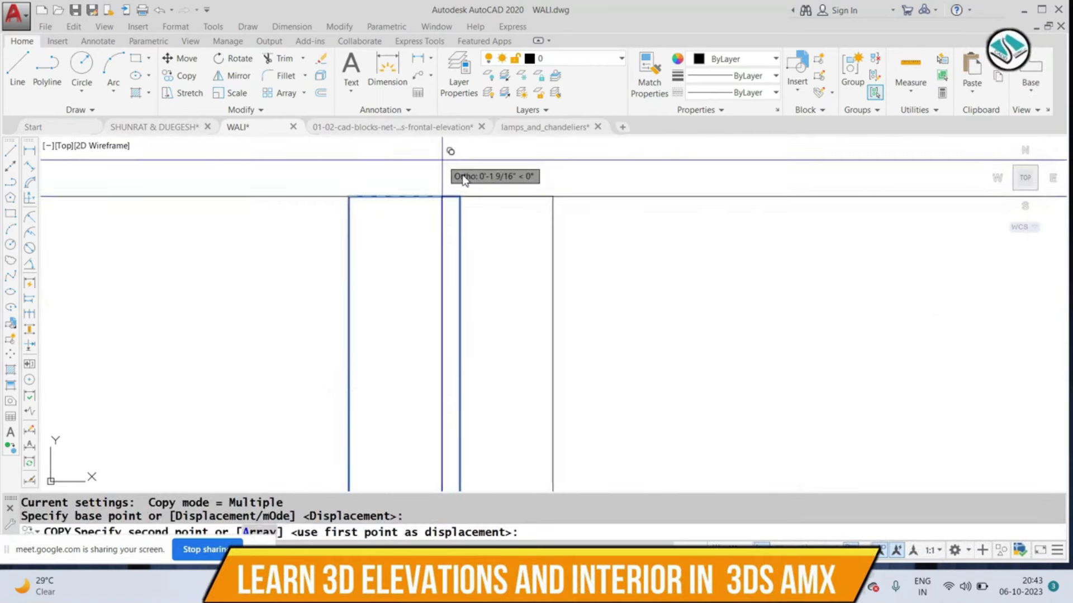
{"action": "left_click", "coordinate": [503, 192]}
{"action": "scroll", "coordinate": [523, 215], "scroll_direction": "up", "scroll_amount": 2}
{"action": "key", "text": "Escape"}
Step: Array the slat pair as 20 copies fitted to the panel's right edge
{"action": "left_click", "coordinate": [591, 250]}
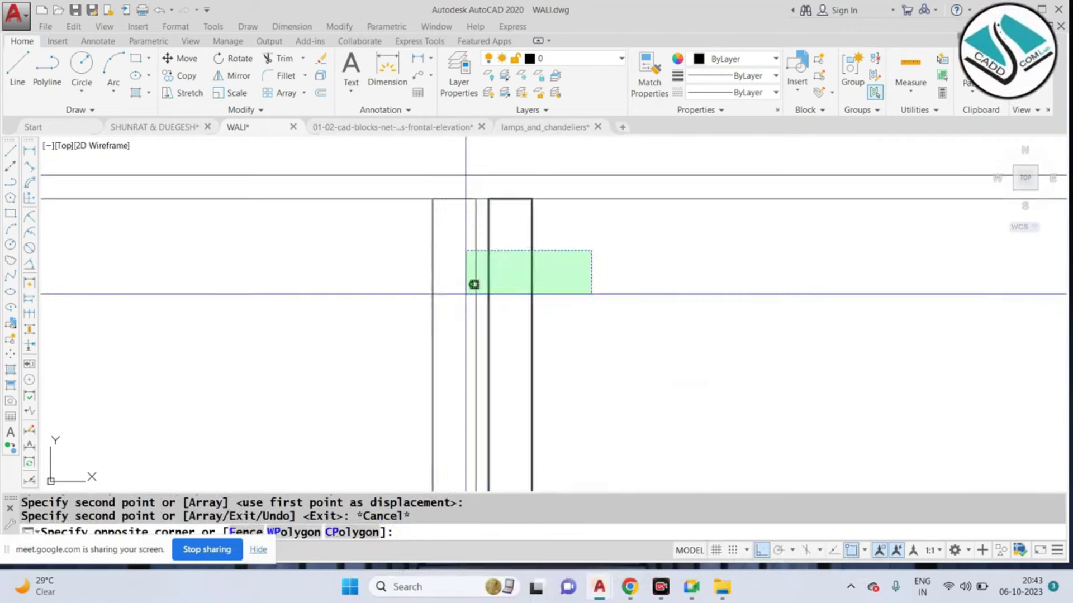
{"action": "left_click", "coordinate": [458, 296]}
{"action": "type", "text": "o"}
{"action": "key", "text": "Return"}
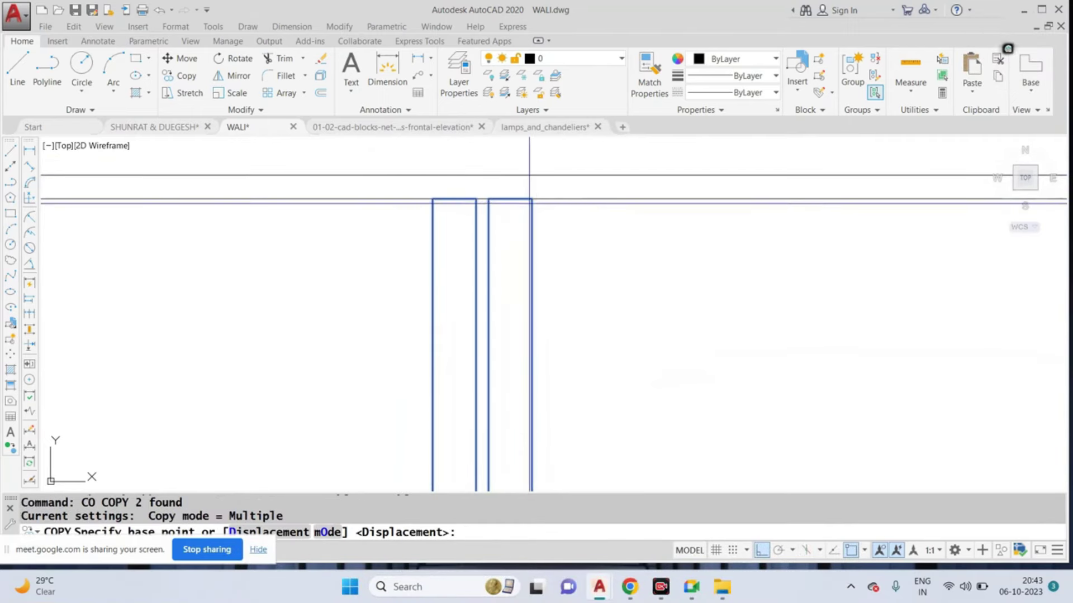
{"action": "left_click", "coordinate": [532, 198]}
{"action": "key", "text": "Return"}
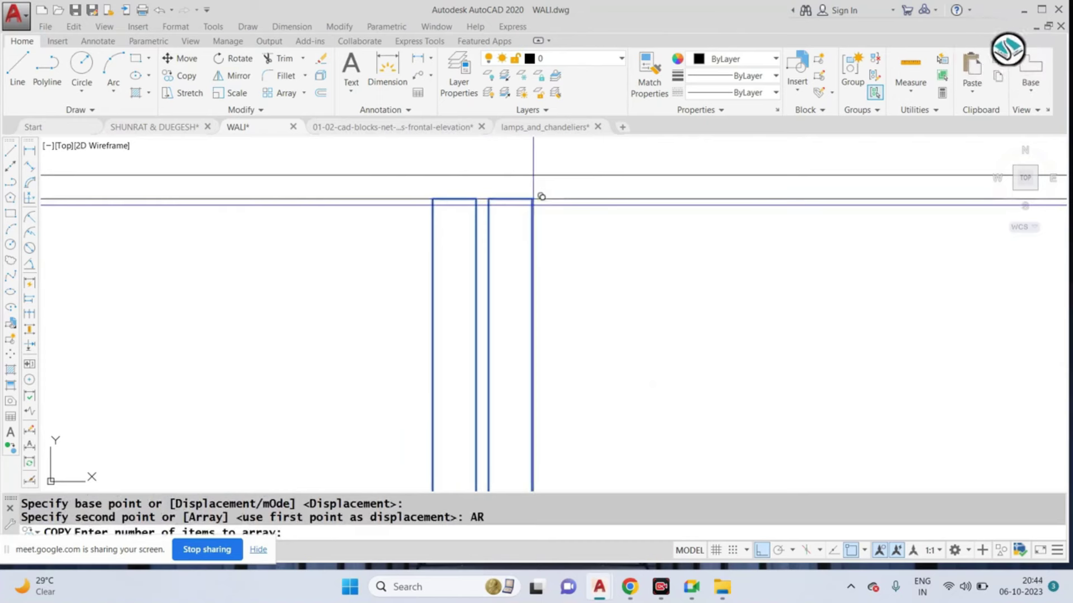
{"action": "type", "text": "20"}
{"action": "key", "text": "Return"}
{"action": "type", "text": "F"}
{"action": "key", "text": "Return"}
{"action": "scroll", "coordinate": [643, 264], "scroll_direction": "down", "scroll_amount": 5}
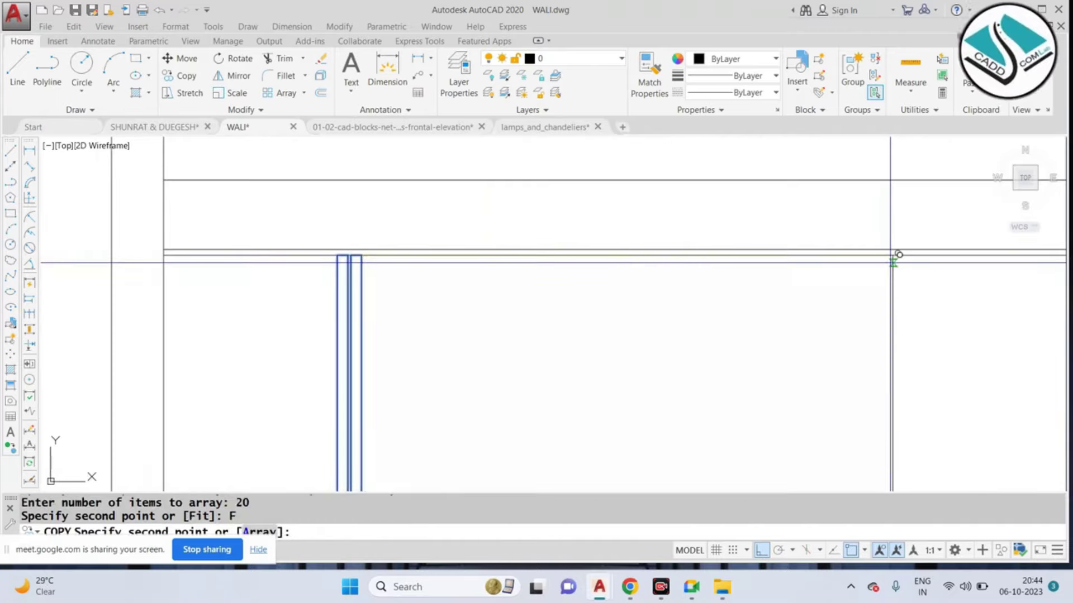
{"action": "scroll", "coordinate": [897, 249], "scroll_direction": "up", "scroll_amount": 4}
{"action": "left_click", "coordinate": [898, 243]}
{"action": "scroll", "coordinate": [625, 168], "scroll_direction": "down", "scroll_amount": 5}
{"action": "key", "text": "Escape"}
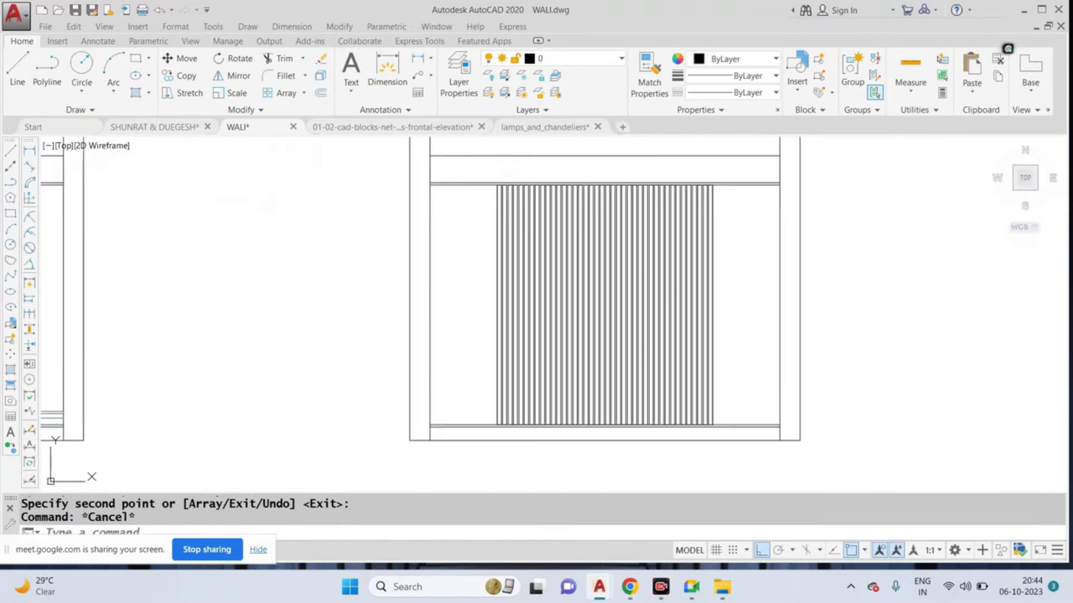
{"action": "key", "text": "Escape"}
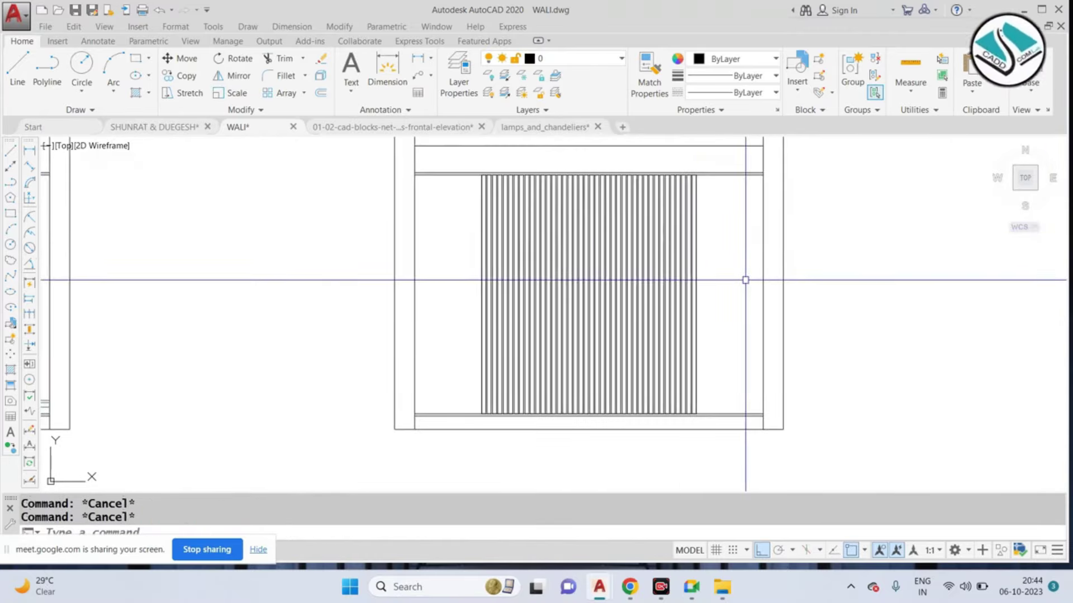
{"action": "scroll", "coordinate": [617, 282], "scroll_direction": "down", "scroll_amount": 2}
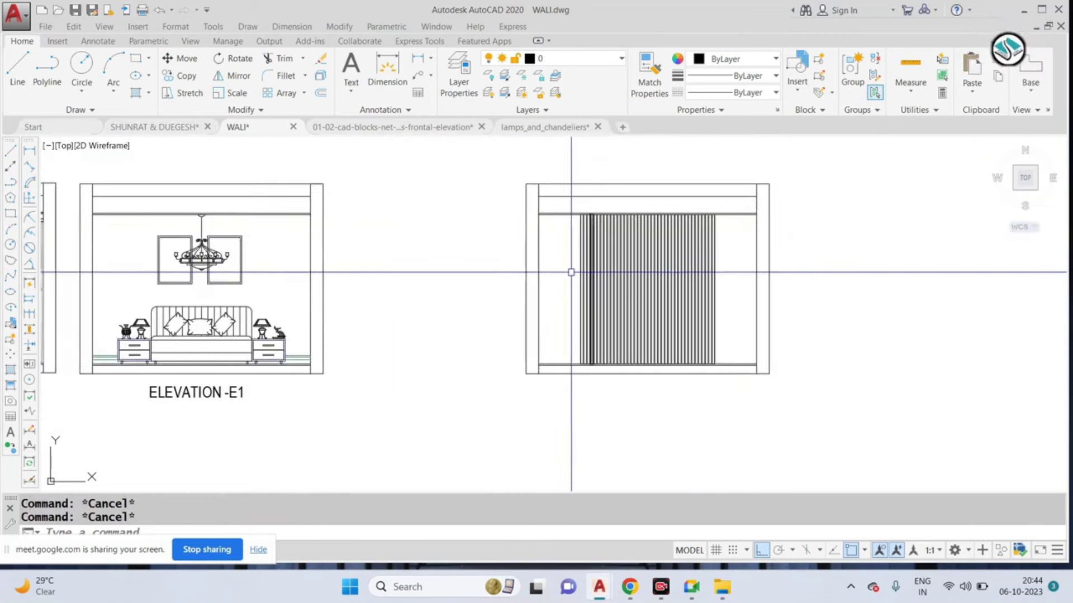
{"action": "scroll", "coordinate": [570, 271], "scroll_direction": "up", "scroll_amount": 4}
{"action": "scroll", "coordinate": [626, 221], "scroll_direction": "down", "scroll_amount": 3}
{"action": "scroll", "coordinate": [750, 232], "scroll_direction": "down", "scroll_amount": 1}
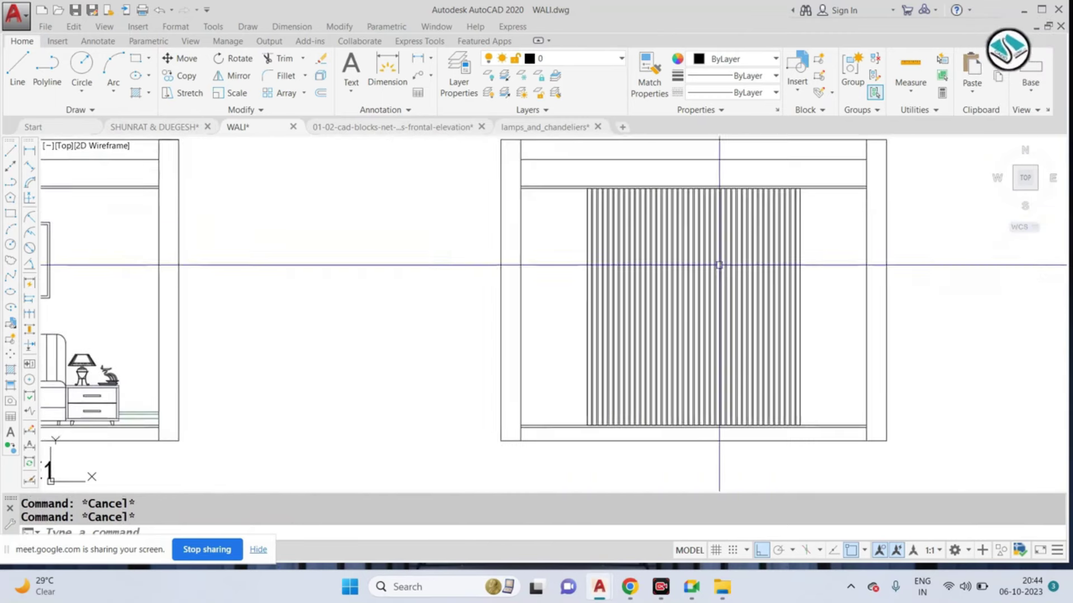
{"action": "scroll", "coordinate": [719, 263], "scroll_direction": "down", "scroll_amount": 1}
{"action": "scroll", "coordinate": [712, 263], "scroll_direction": "down", "scroll_amount": 2}
Step: Review the SHUNRAT & DUEGESH drawing's bedroom plans, then return to File Explorer
{"action": "scroll", "coordinate": [717, 258], "scroll_direction": "up", "scroll_amount": 4}
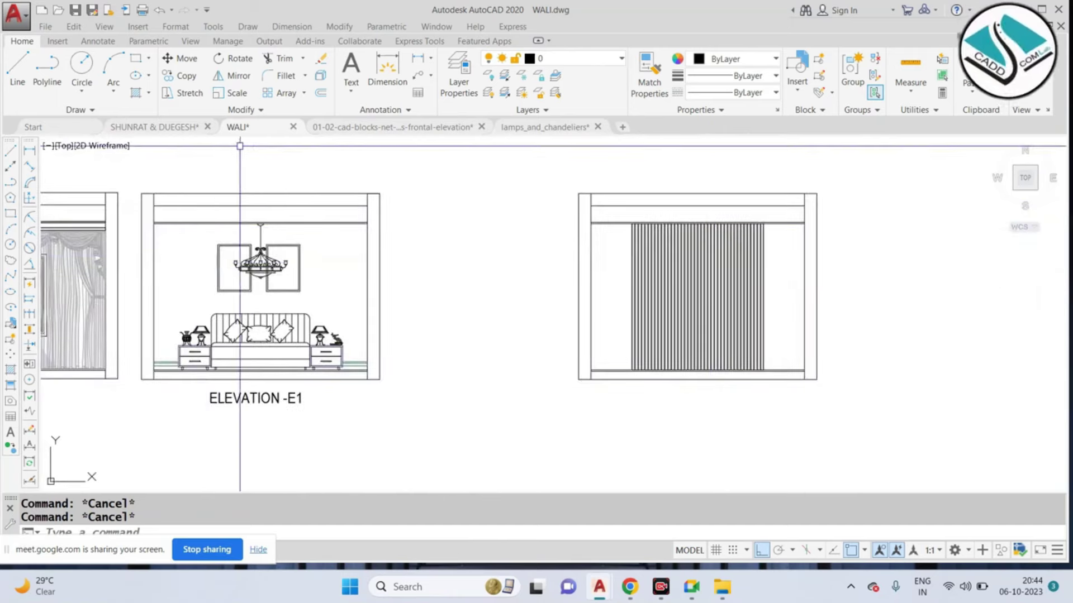
{"action": "left_click", "coordinate": [146, 128]}
{"action": "scroll", "coordinate": [554, 294], "scroll_direction": "down", "scroll_amount": 3}
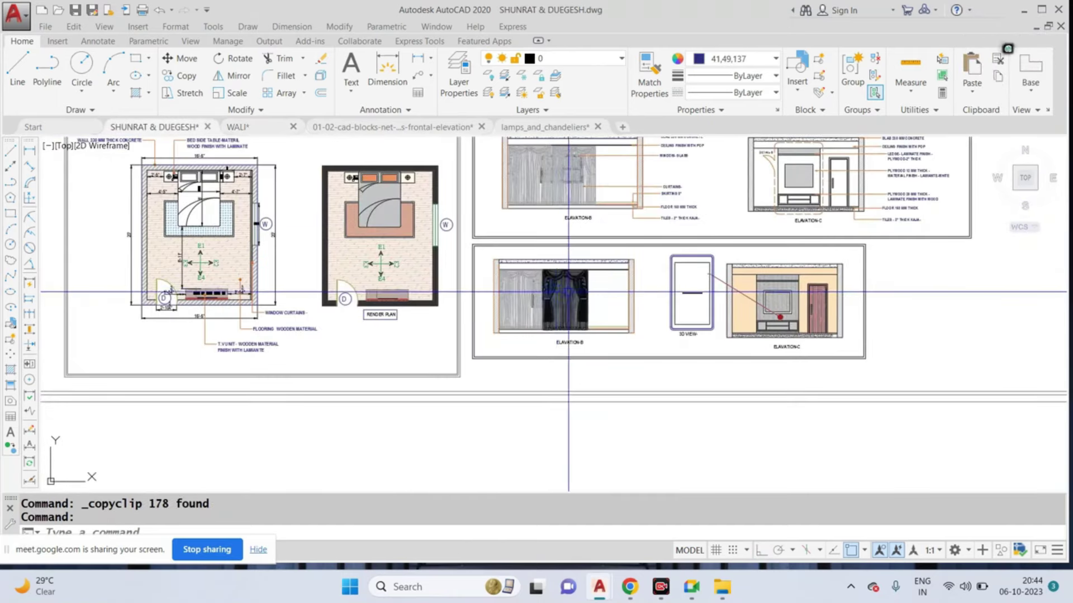
{"action": "mouse_move", "coordinate": [673, 299]}
{"action": "middle_mouse_down"}
{"action": "mouse_move", "coordinate": [594, 315]}
{"action": "mouse_move", "coordinate": [576, 338]}
{"action": "middle_mouse_up"}
{"action": "scroll", "coordinate": [661, 296], "scroll_direction": "down", "scroll_amount": 3}
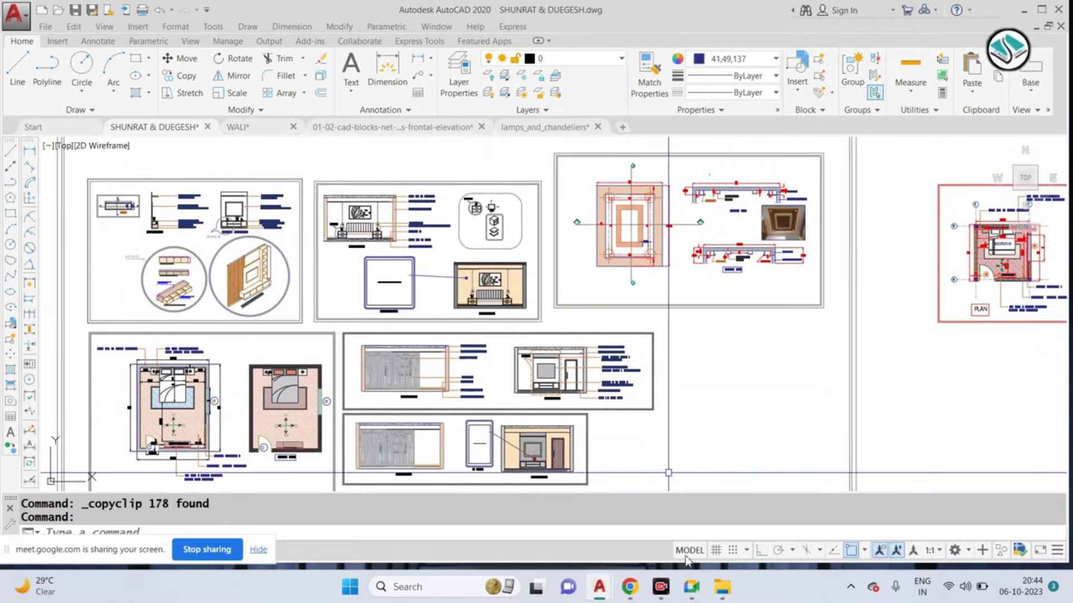
{"action": "left_click", "coordinate": [718, 588]}
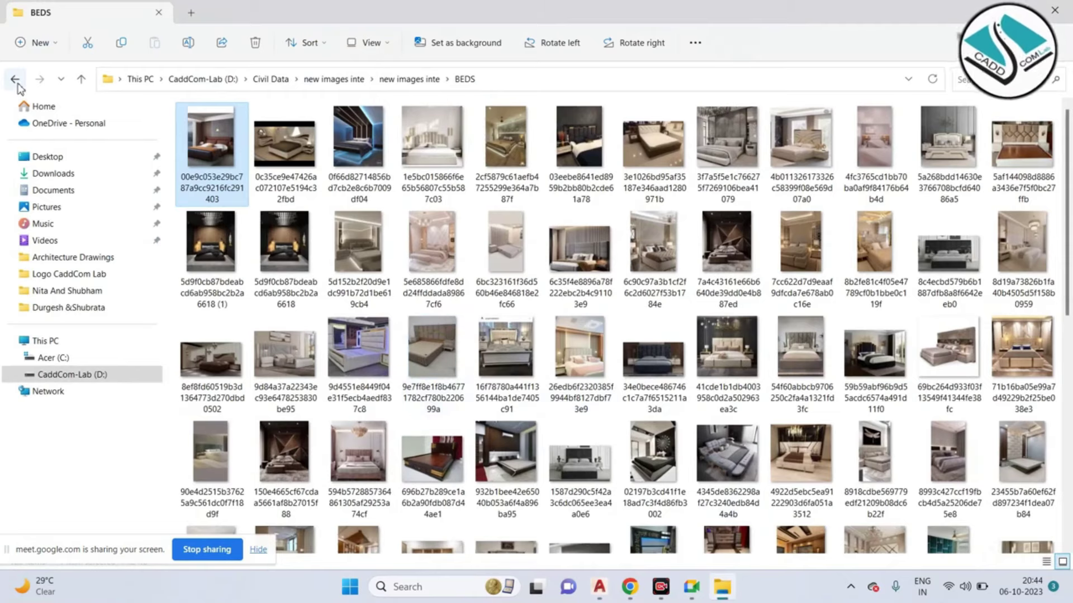
Step: Open the Interior Bedroom drawing from CaddCom -Lab › Autocad Interior › Interior Projects
{"action": "left_click", "coordinate": [15, 79]}
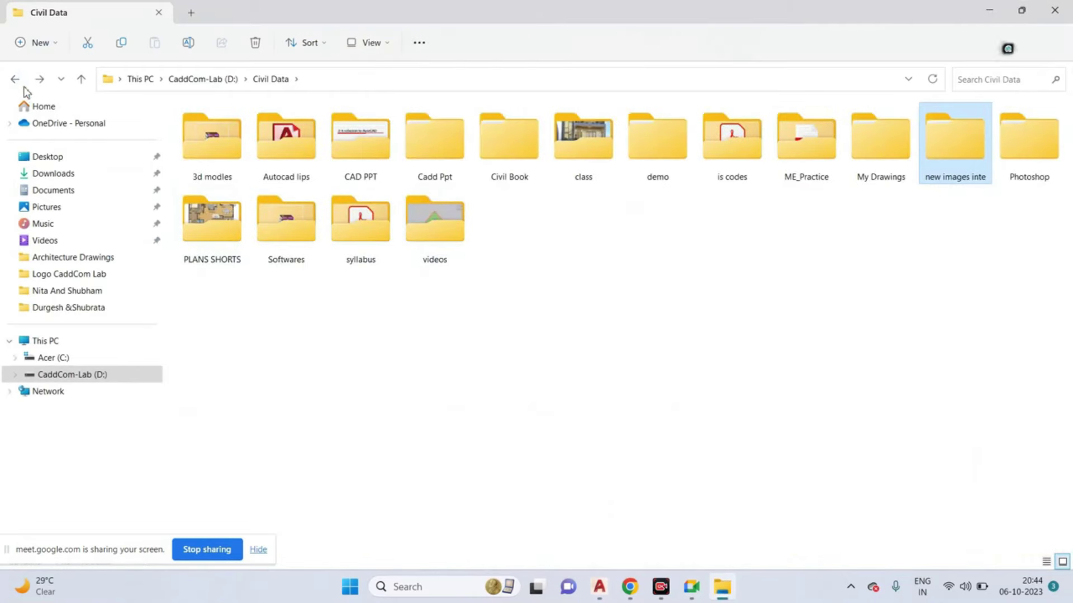
{"action": "left_click", "coordinate": [15, 79]}
{"action": "double_click", "coordinate": [246, 143]}
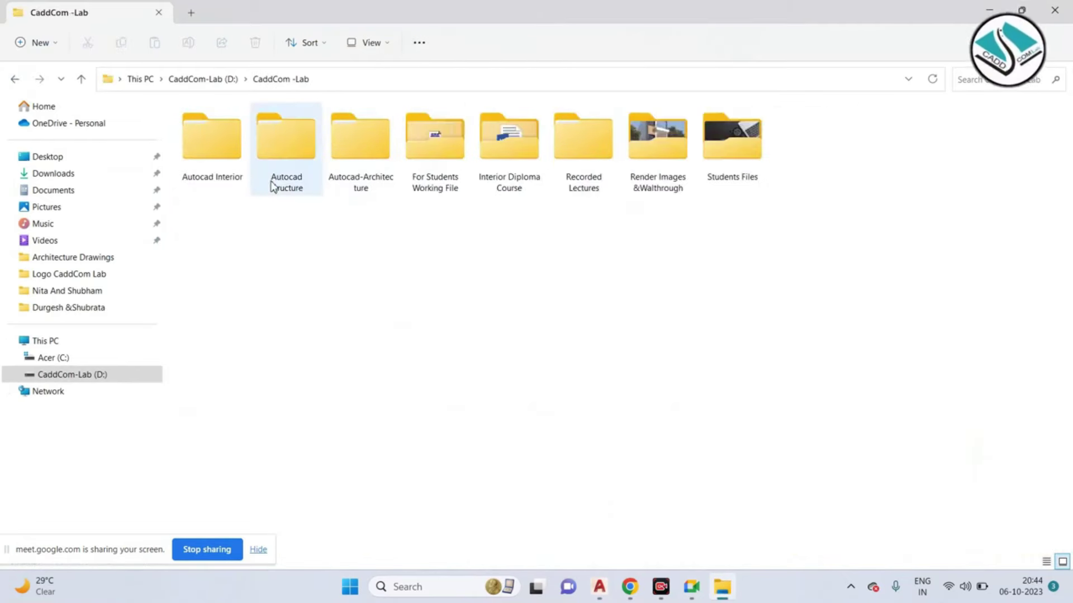
{"action": "double_click", "coordinate": [232, 163]}
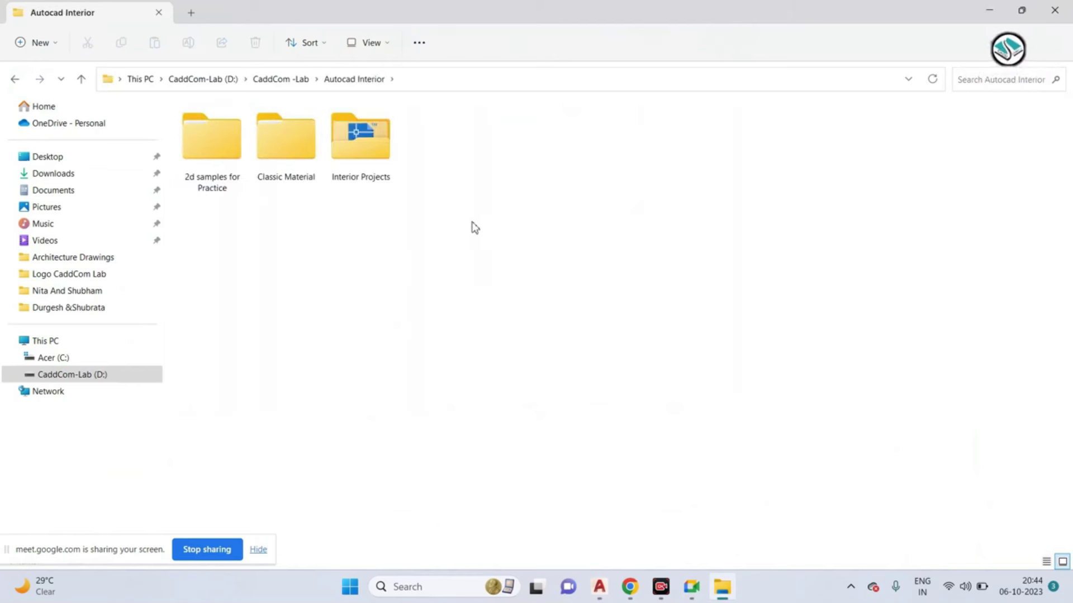
{"action": "double_click", "coordinate": [286, 152]}
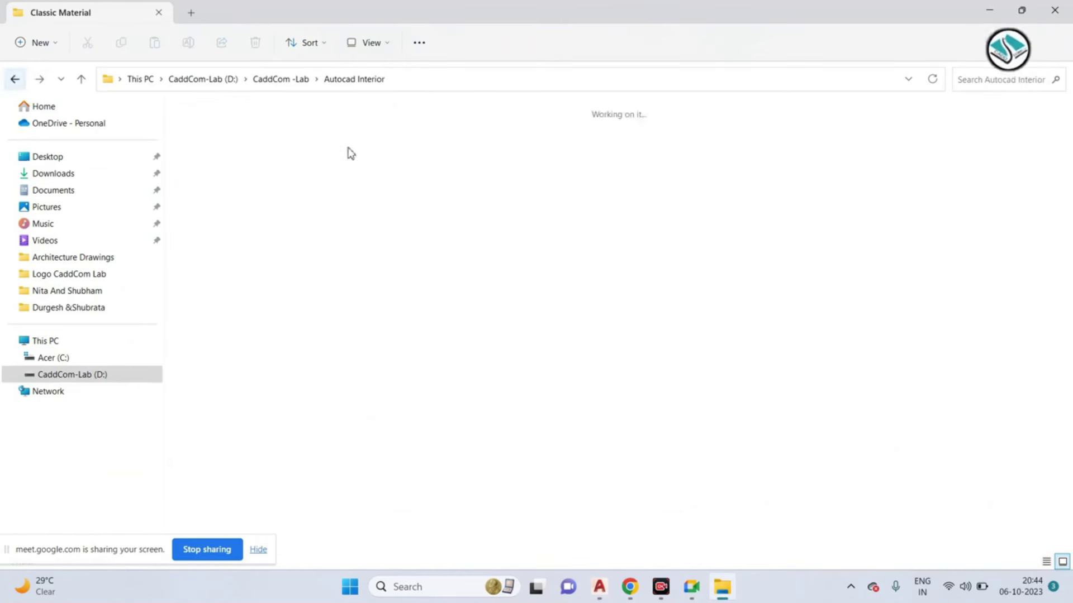
{"action": "double_click", "coordinate": [359, 146]}
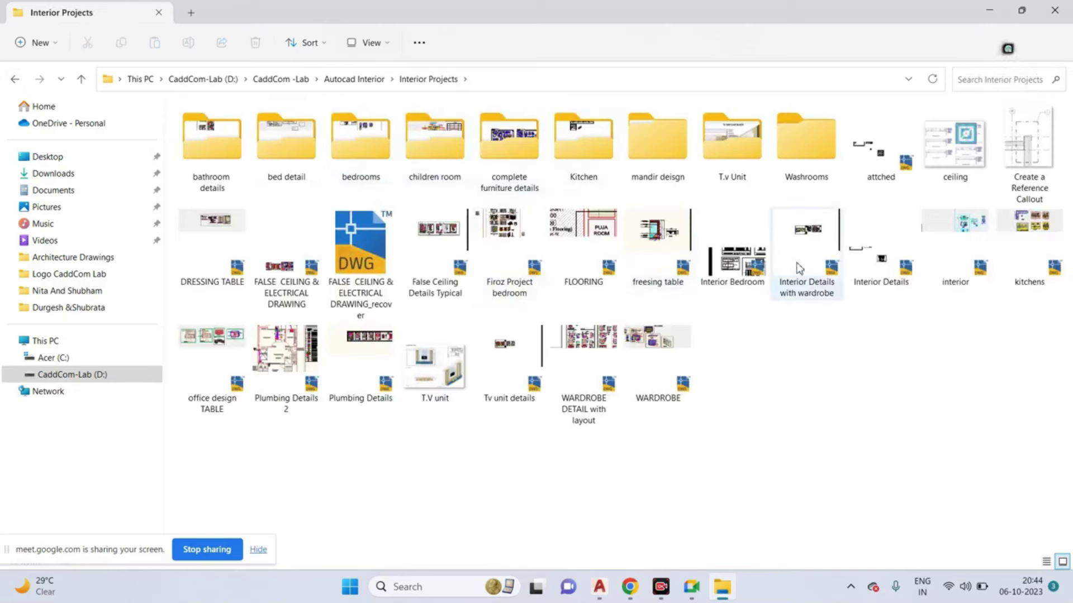
{"action": "double_click", "coordinate": [755, 244]}
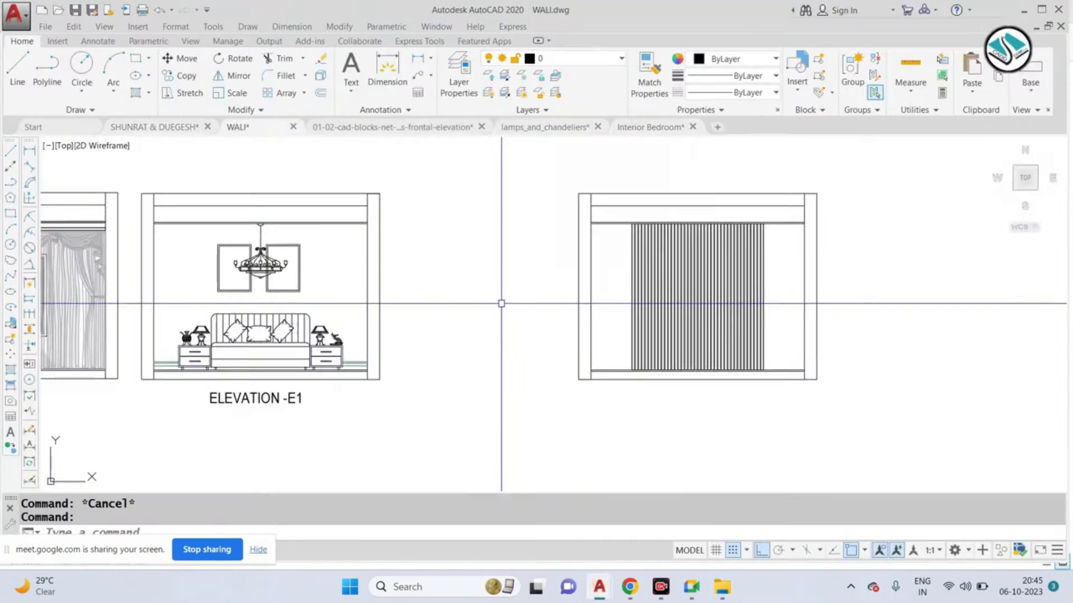
Step: Copy the picture frame from beside the chandelier over to the slat panel area
{"action": "scroll", "coordinate": [281, 240], "scroll_direction": "up", "scroll_amount": 5}
{"action": "left_click", "coordinate": [355, 293]}
{"action": "left_click", "coordinate": [334, 294]}
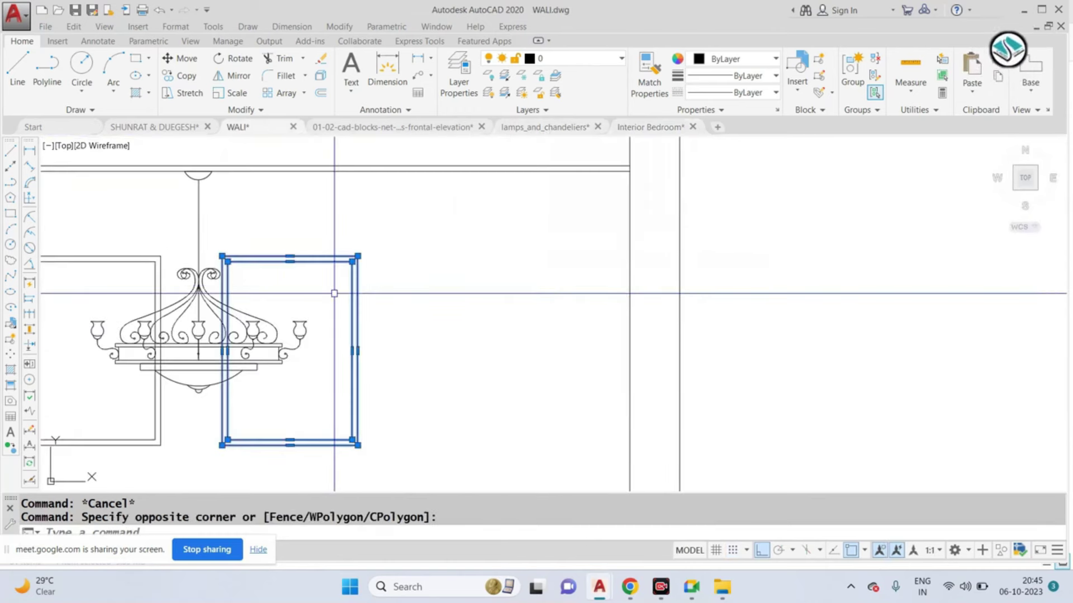
{"action": "type", "text": "dco"}
{"action": "key", "text": "Return"}
{"action": "left_click", "coordinate": [334, 293]}
{"action": "scroll", "coordinate": [293, 254], "scroll_direction": "down", "scroll_amount": 5}
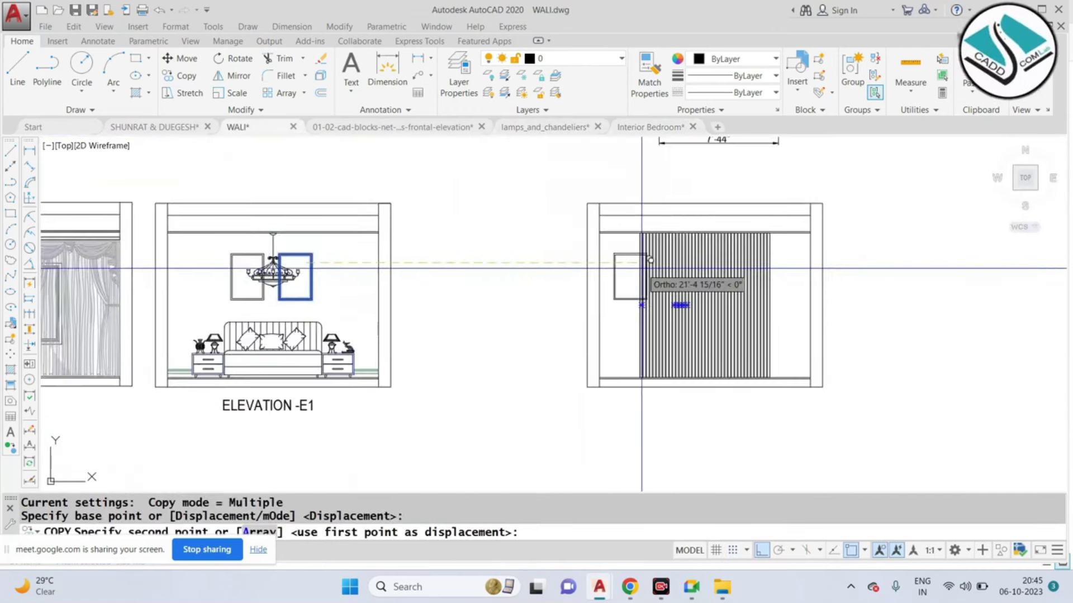
{"action": "scroll", "coordinate": [648, 280], "scroll_direction": "up", "scroll_amount": 3}
{"action": "left_click", "coordinate": [761, 551]}
{"action": "scroll", "coordinate": [608, 267], "scroll_direction": "up", "scroll_amount": 2}
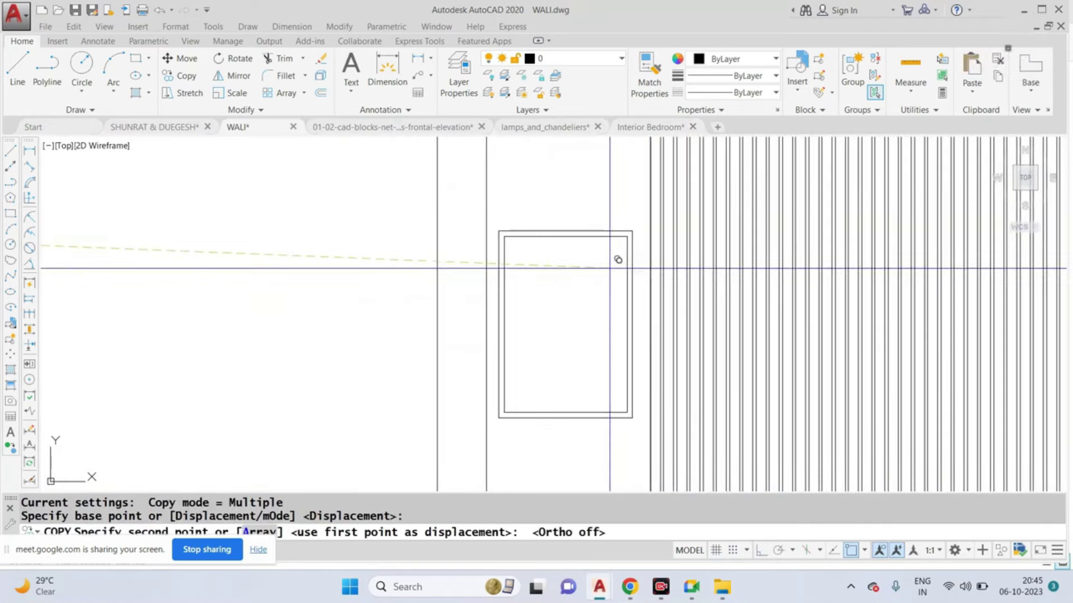
{"action": "left_click", "coordinate": [633, 179]}
{"action": "key", "text": "Escape"}
Step: Erase the extra frame copy and scale the remaining copy down to a small frame
{"action": "left_click_drag", "start_coordinate": [575, 172], "coordinate": [506, 184]}
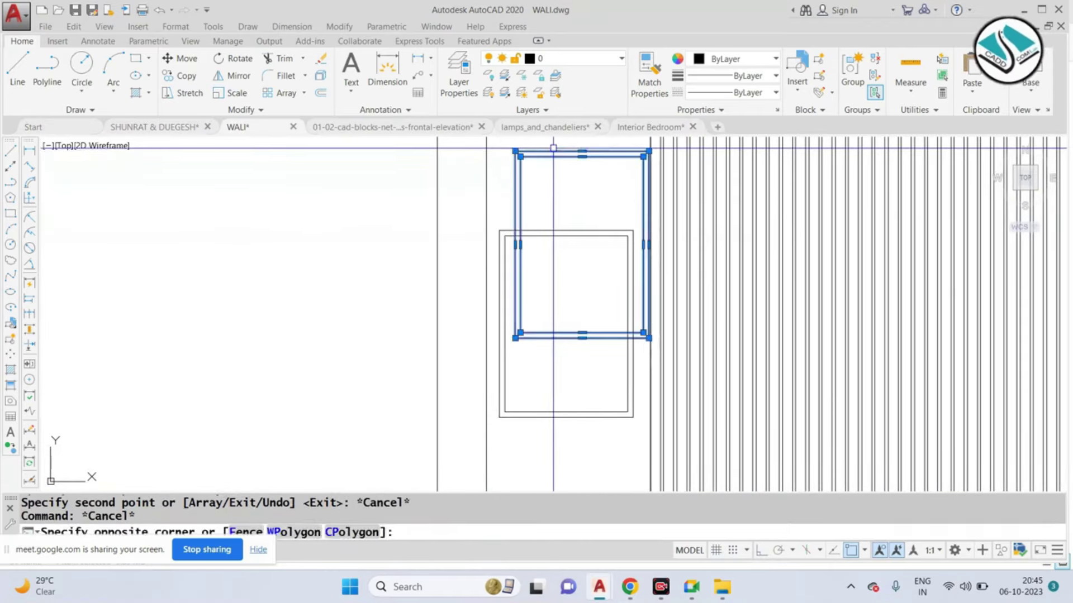
{"action": "type", "text": "e"}
{"action": "key", "text": "Return"}
{"action": "left_click_drag", "start_coordinate": [601, 192], "coordinate": [582, 269]}
{"action": "type", "text": "sc"}
{"action": "key", "text": "Return"}
{"action": "left_click", "coordinate": [542, 241]}
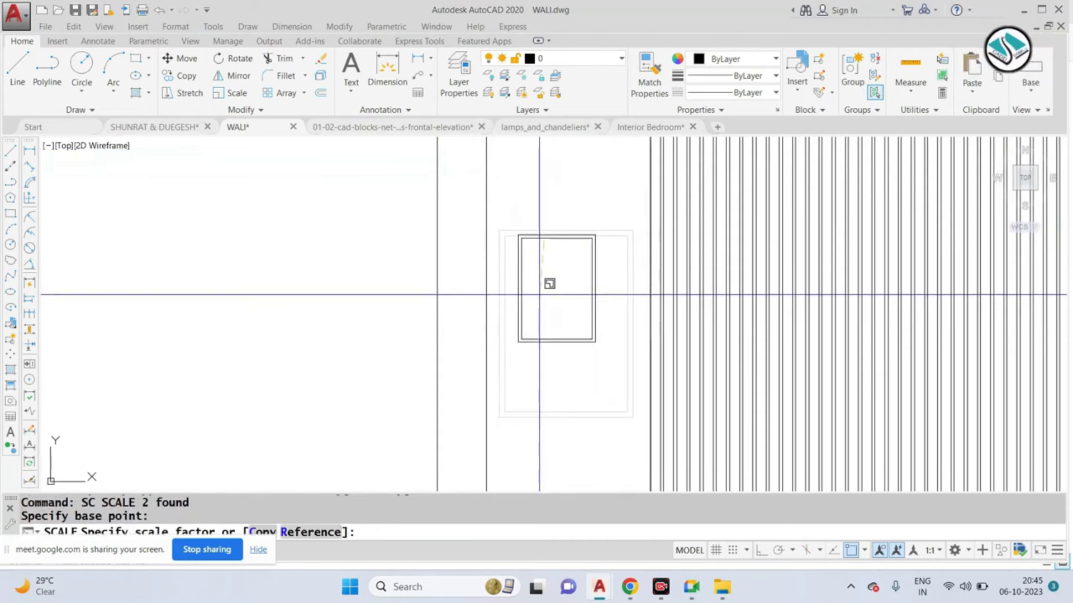
{"action": "left_click", "coordinate": [570, 242]}
{"action": "type", "text": "m"}
{"action": "key", "text": "Return"}
{"action": "scroll", "coordinate": [542, 290], "scroll_direction": "down", "scroll_amount": 3}
{"action": "scroll", "coordinate": [546, 280], "scroll_direction": "up", "scroll_amount": 3}
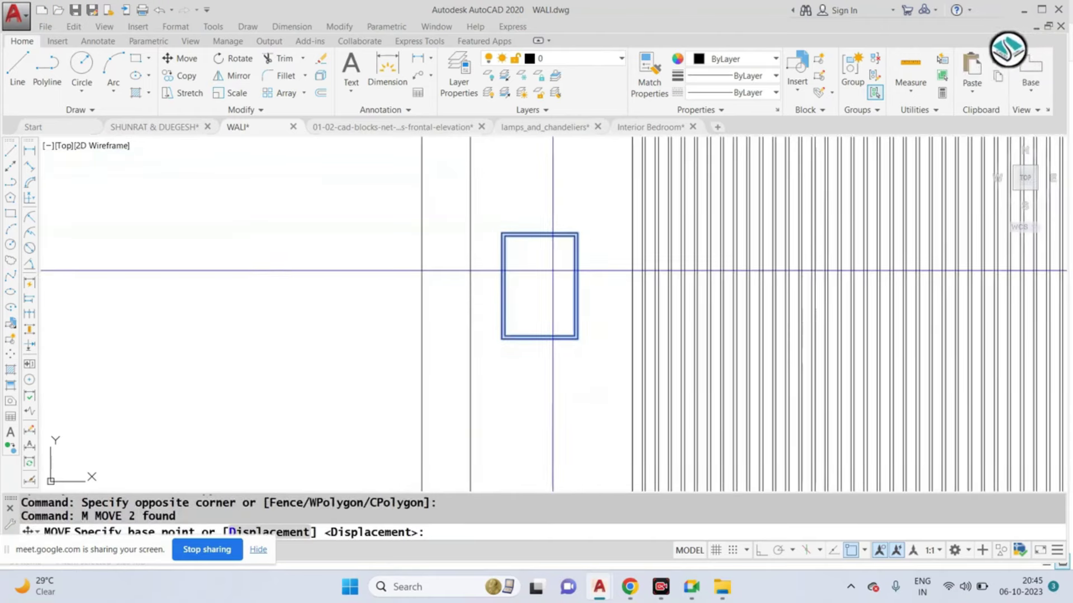
{"action": "left_click", "coordinate": [551, 252]}
{"action": "key", "text": "Escape"}
Step: Copy the small frame below and to the right of the first one
{"action": "left_click", "coordinate": [529, 261]}
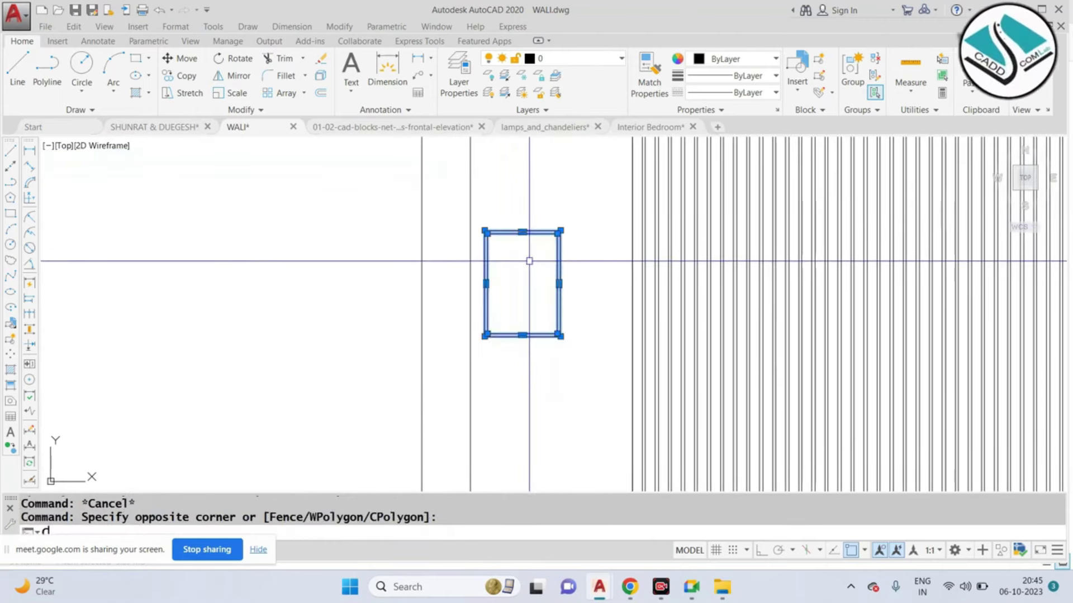
{"action": "type", "text": "co"}
{"action": "key", "text": "Return"}
{"action": "left_click", "coordinate": [529, 261]}
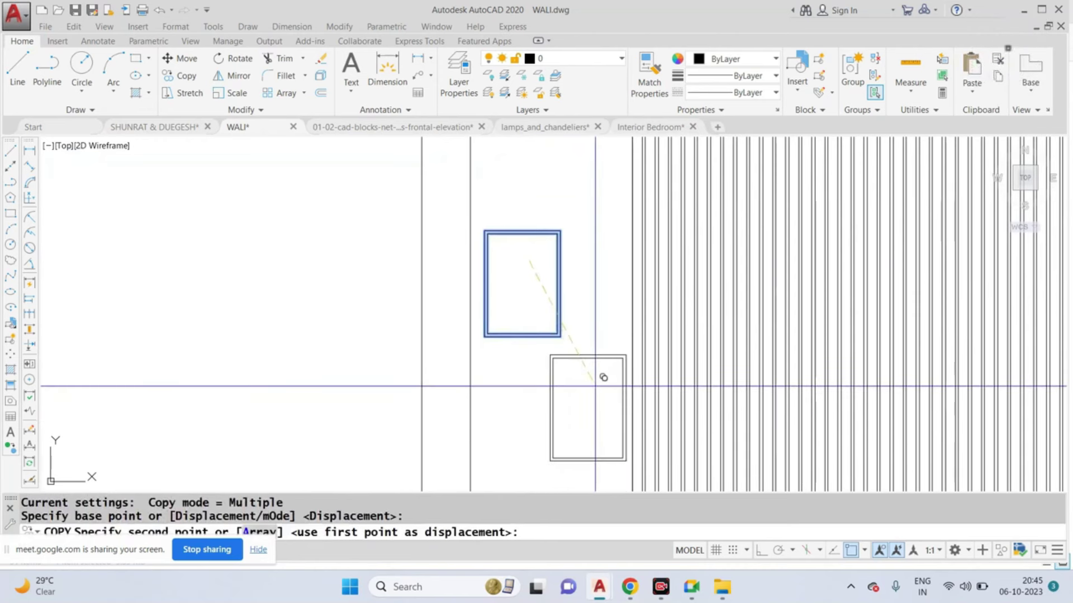
{"action": "left_click", "coordinate": [591, 385]}
{"action": "key", "text": "Escape"}
{"action": "scroll", "coordinate": [591, 385], "scroll_direction": "down", "scroll_amount": 3}
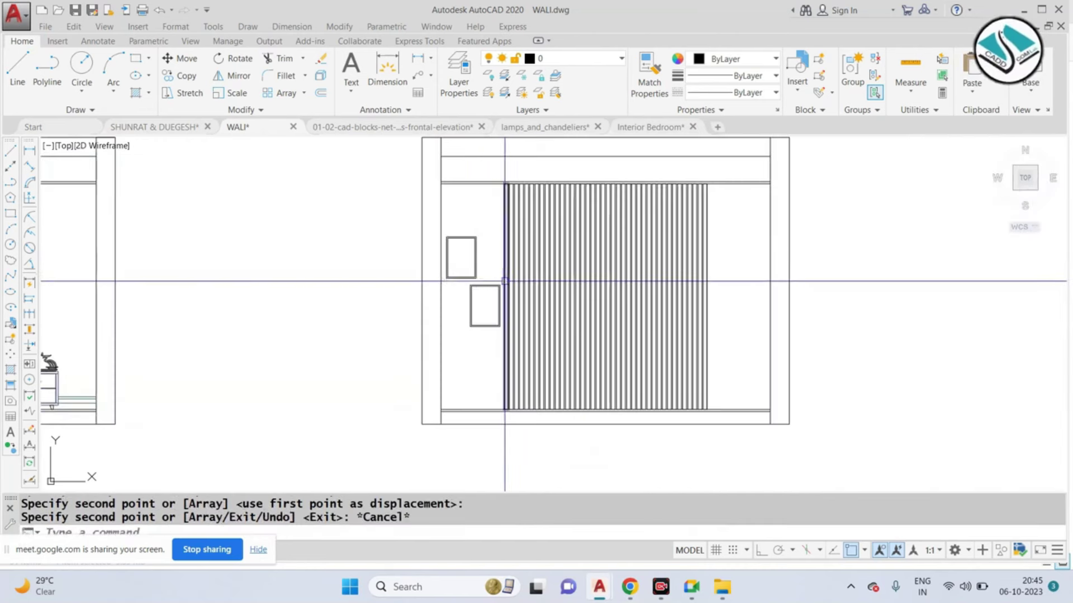
{"action": "scroll", "coordinate": [488, 215], "scroll_direction": "up", "scroll_amount": 3}
Step: Mirror both small frames across a vertical line at the panel centre, keeping the originals
{"action": "left_click", "coordinate": [510, 260]}
{"action": "left_click", "coordinate": [493, 297]}
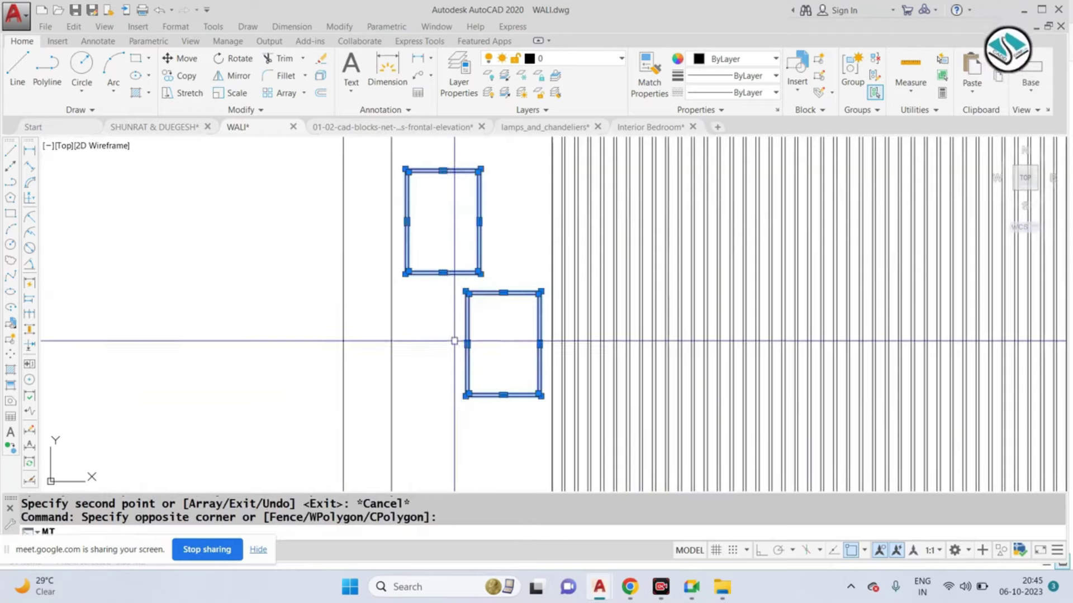
{"action": "scroll", "coordinate": [455, 341], "scroll_direction": "down", "scroll_amount": 5}
{"action": "type", "text": "mi"}
{"action": "key", "text": "Return"}
{"action": "left_click", "coordinate": [529, 250]}
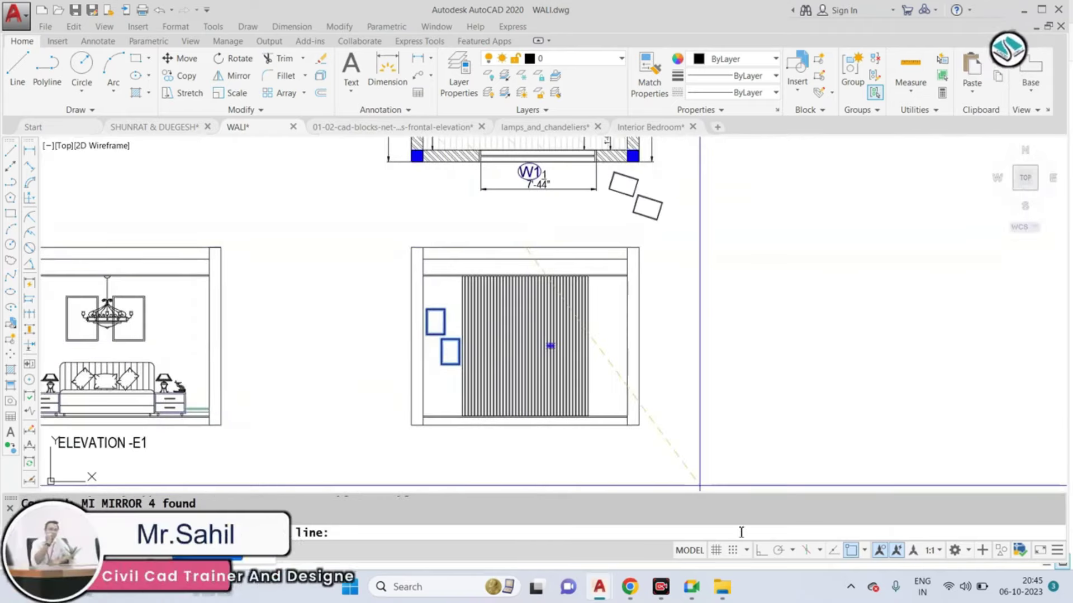
{"action": "left_click", "coordinate": [760, 552]}
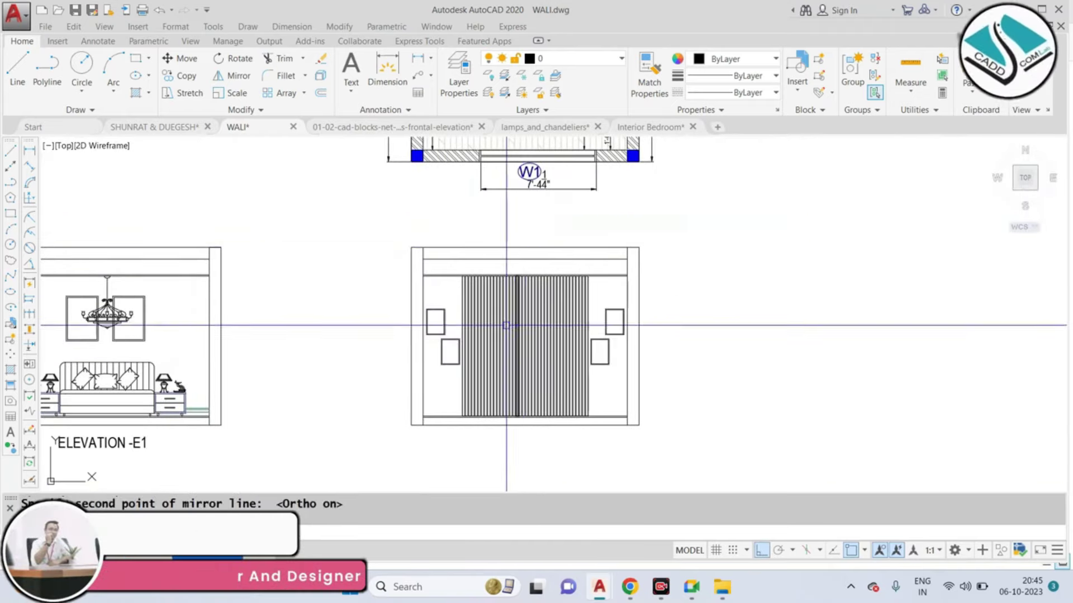
{"action": "key", "text": "Escape"}
{"action": "scroll", "coordinate": [552, 287], "scroll_direction": "up", "scroll_amount": 3}
{"action": "key", "text": "Escape"}
{"action": "scroll", "coordinate": [551, 318], "scroll_direction": "down", "scroll_amount": 3}
{"action": "scroll", "coordinate": [581, 302], "scroll_direction": "up", "scroll_amount": 4}
{"action": "scroll", "coordinate": [581, 302], "scroll_direction": "down", "scroll_amount": 4}
{"action": "scroll", "coordinate": [455, 300], "scroll_direction": "down", "scroll_amount": 3}
{"action": "scroll", "coordinate": [467, 280], "scroll_direction": "up", "scroll_amount": 2}
{"action": "scroll", "coordinate": [479, 233], "scroll_direction": "up", "scroll_amount": 2}
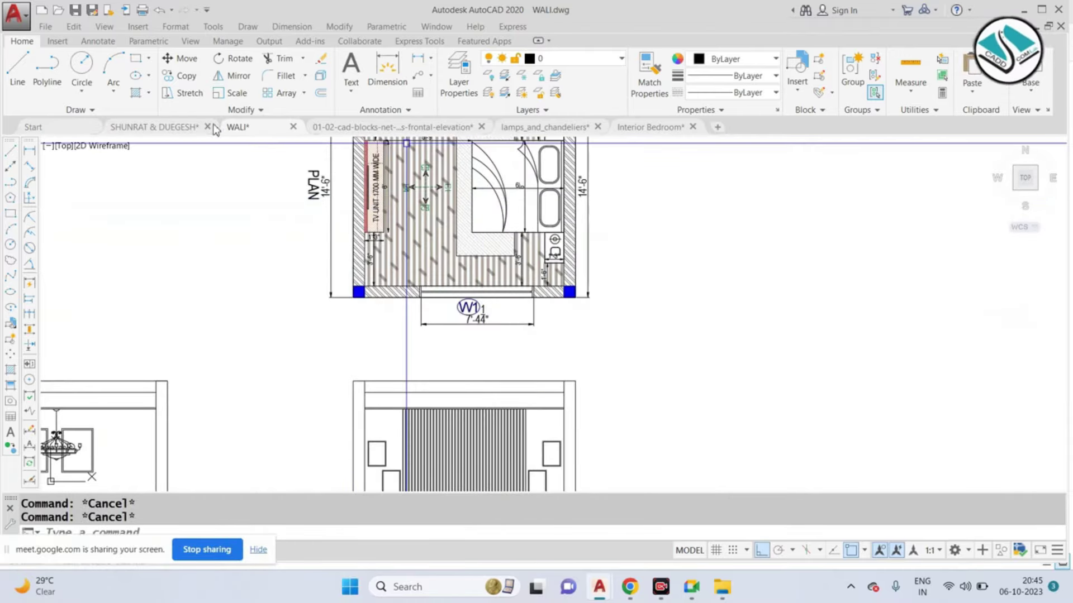
Step: Switch to the SHUNRAT & DUEGESH drawing and inspect the bedroom elevation's painting
{"action": "key", "text": "ctrl+shift+Tab"}
{"action": "scroll", "coordinate": [472, 204], "scroll_direction": "up", "scroll_amount": 2}
{"action": "scroll", "coordinate": [472, 204], "scroll_direction": "up", "scroll_amount": 3}
{"action": "scroll", "coordinate": [472, 204], "scroll_direction": "up", "scroll_amount": 2}
{"action": "scroll", "coordinate": [471, 204], "scroll_direction": "down", "scroll_amount": 5}
{"action": "scroll", "coordinate": [481, 269], "scroll_direction": "up", "scroll_amount": 5}
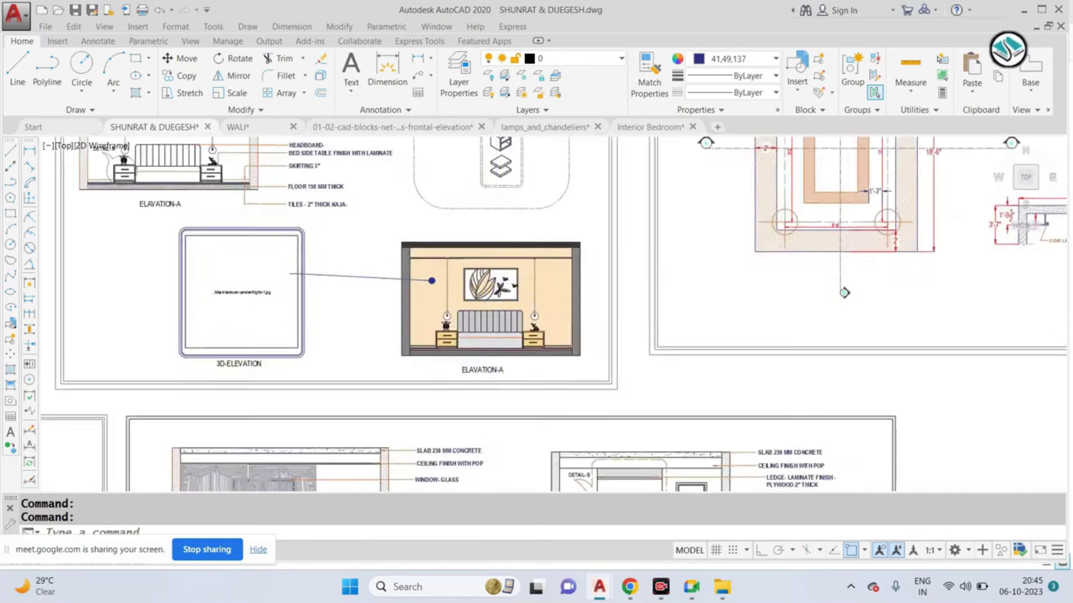
{"action": "scroll", "coordinate": [481, 270], "scroll_direction": "up", "scroll_amount": 5}
{"action": "key", "text": "Escape"}
{"action": "left_click", "coordinate": [579, 175]}
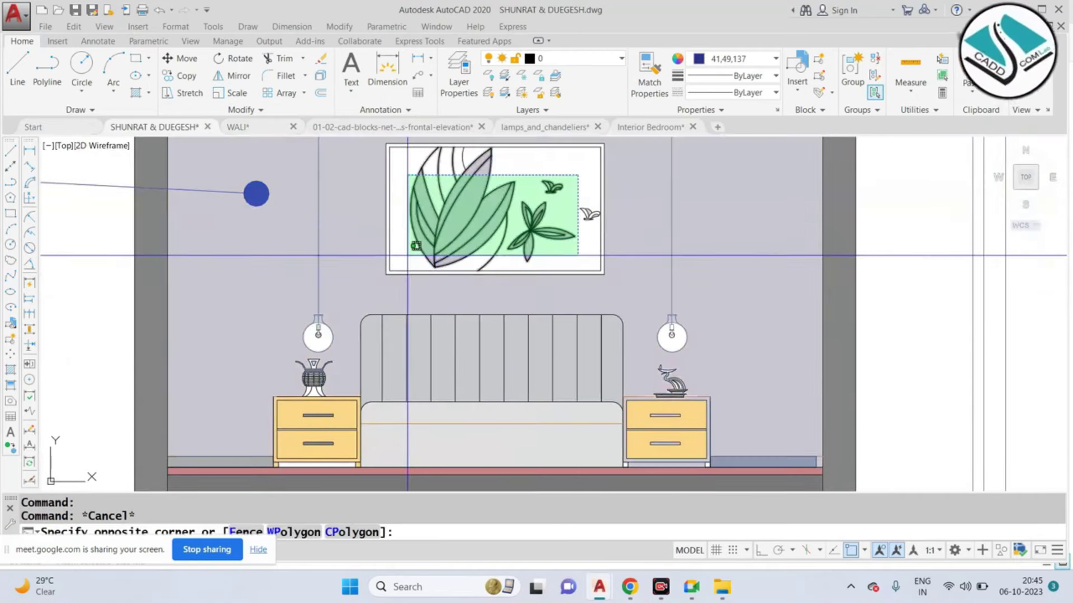
{"action": "key", "text": "Escape"}
{"action": "scroll", "coordinate": [535, 222], "scroll_direction": "up", "scroll_amount": 4}
{"action": "left_click", "coordinate": [592, 187]}
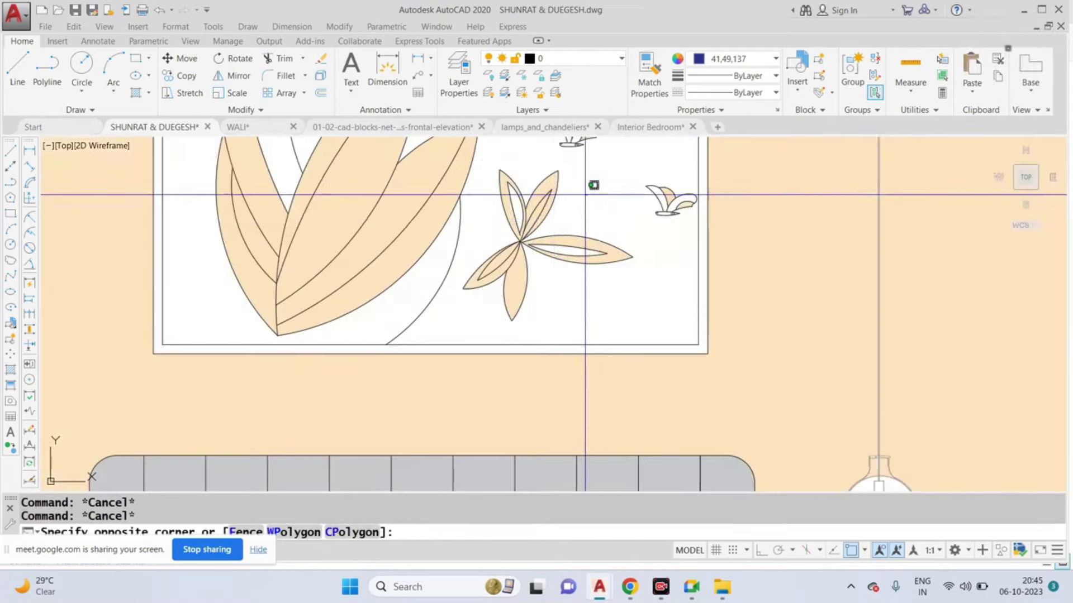
{"action": "key", "text": "Escape"}
{"action": "key", "text": "ctrl+a"}
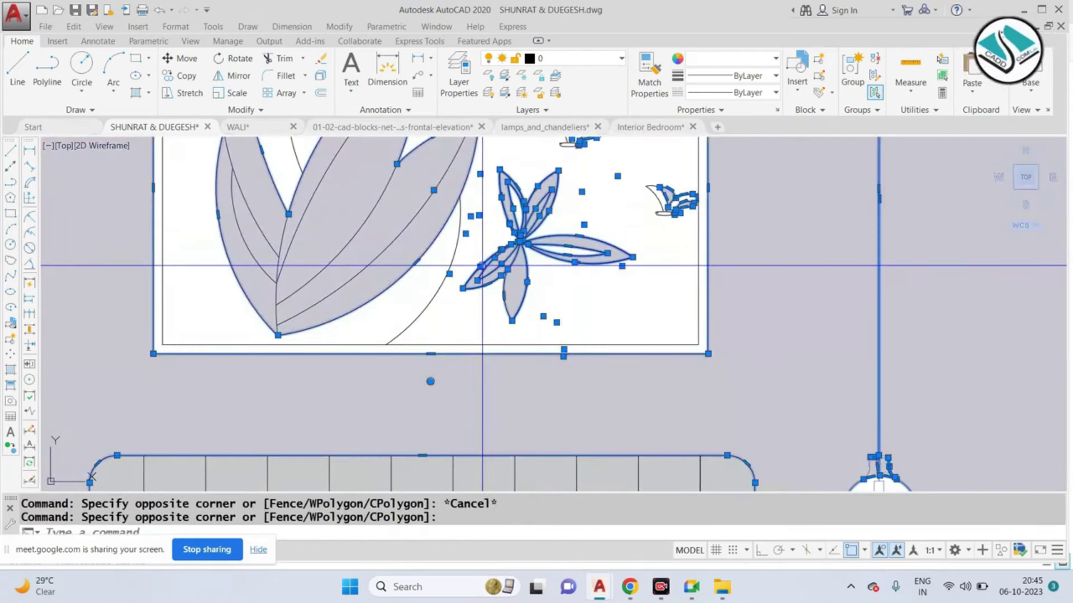
{"action": "key", "text": "Return"}
{"action": "left_click", "coordinate": [519, 240]}
{"action": "scroll", "coordinate": [519, 240], "scroll_direction": "down", "scroll_amount": 5}
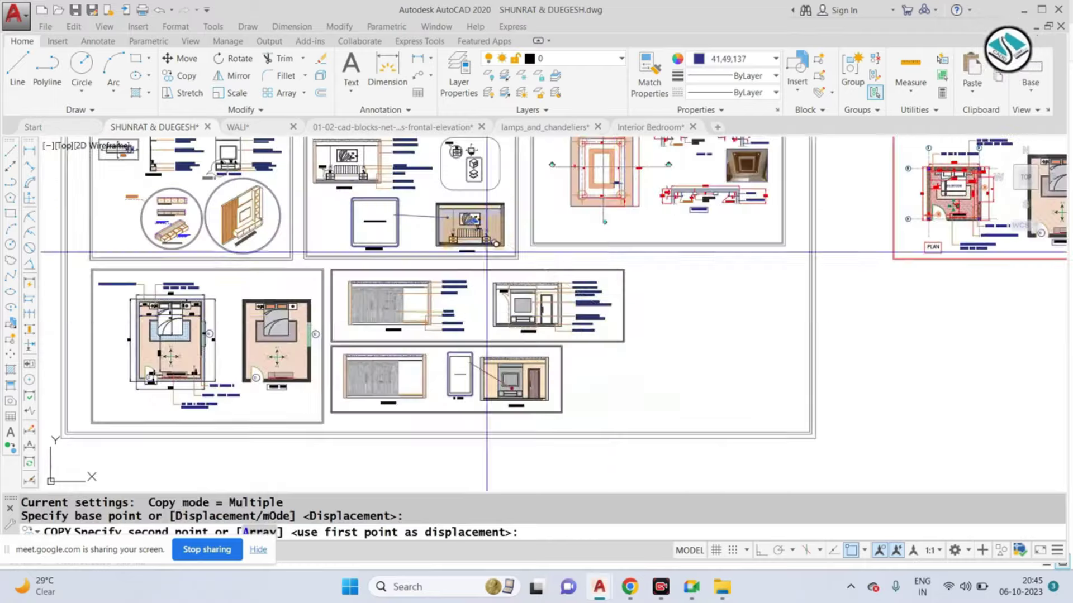
{"action": "scroll", "coordinate": [788, 319], "scroll_direction": "up", "scroll_amount": 5}
{"action": "key", "text": "Escape"}
Step: Erase the painting's image block and copy the remaining flower to the clipboard
{"action": "left_click", "coordinate": [771, 240]}
{"action": "left_click", "coordinate": [731, 300]}
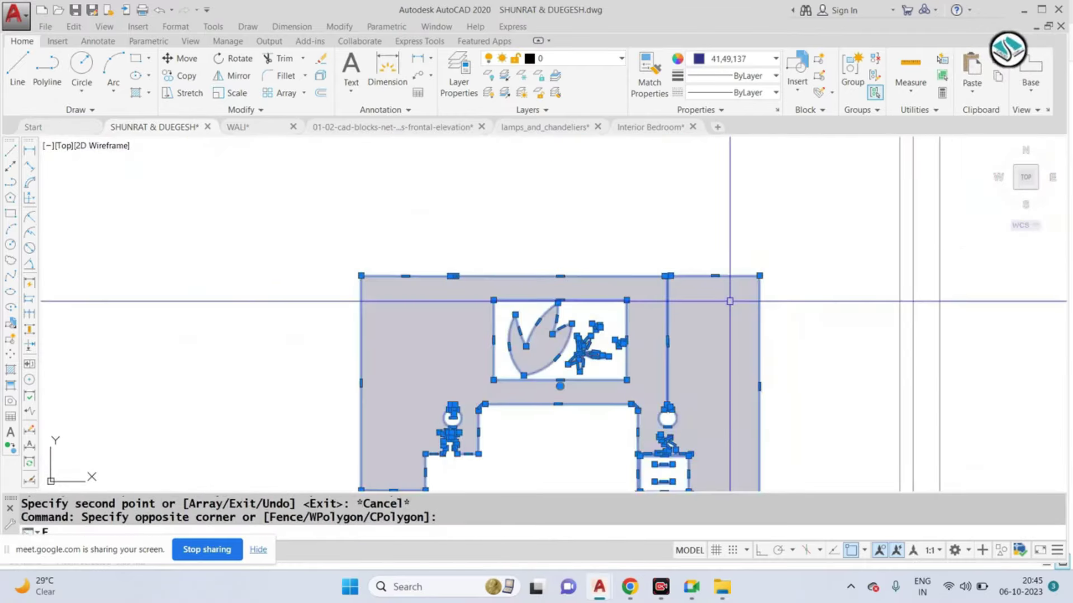
{"action": "type", "text": "e"}
{"action": "key", "text": "Return"}
{"action": "scroll", "coordinate": [586, 360], "scroll_direction": "up", "scroll_amount": 3}
{"action": "left_click", "coordinate": [697, 242]}
{"action": "left_click", "coordinate": [493, 402]}
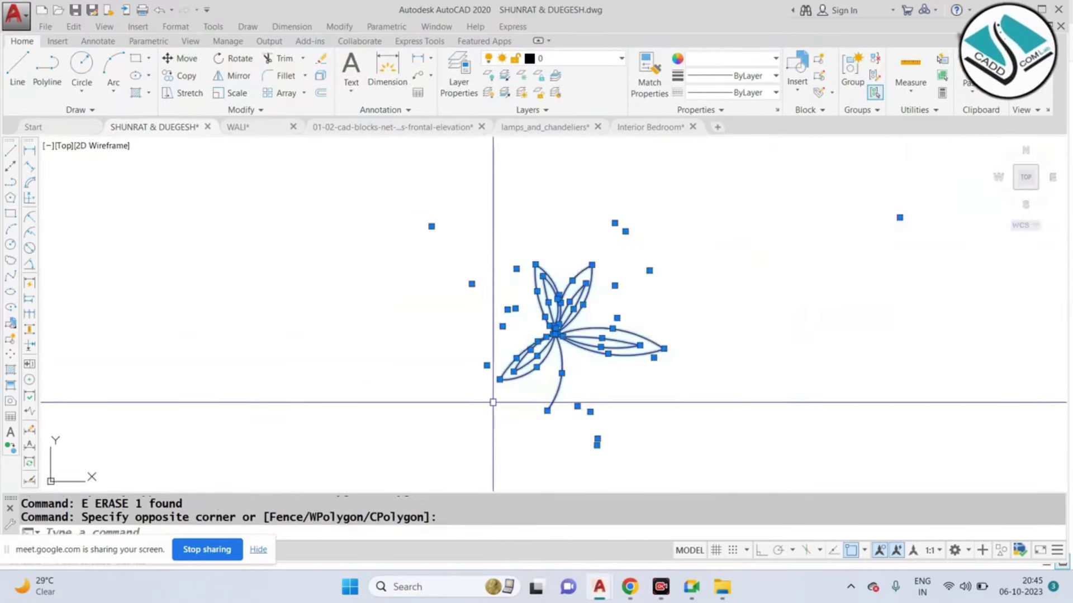
{"action": "key", "text": "ctrl+c"}
Step: Paste the flower into WALI beside the wall frames and scale it down
{"action": "key", "text": "ctrl+Tab"}
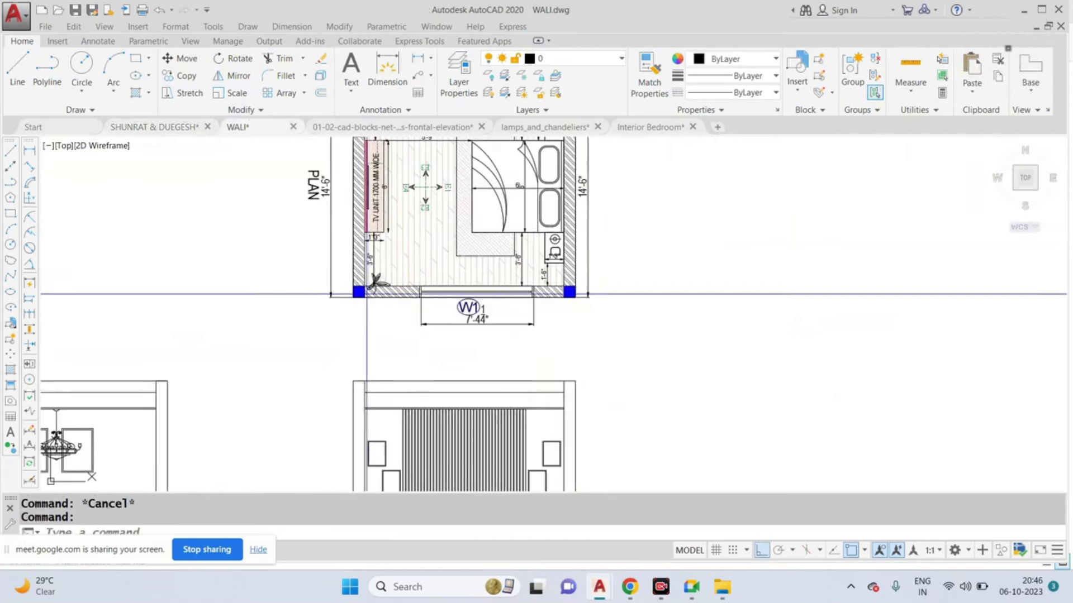
{"action": "key", "text": "ctrl+v"}
{"action": "scroll", "coordinate": [395, 229], "scroll_direction": "up", "scroll_amount": 3}
{"action": "left_click", "coordinate": [298, 275]}
{"action": "left_click", "coordinate": [342, 249]}
{"action": "left_click", "coordinate": [276, 329]}
{"action": "type", "text": "sc"}
{"action": "scroll", "coordinate": [358, 307], "scroll_direction": "up", "scroll_amount": 3}
{"action": "left_click", "coordinate": [366, 305]}
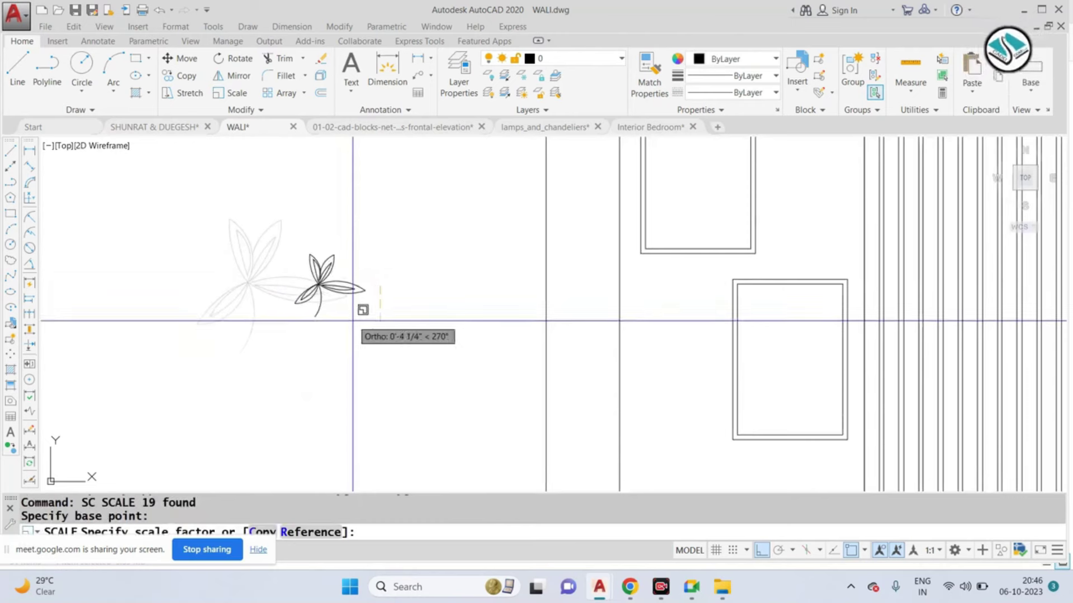
{"action": "left_click", "coordinate": [358, 307]}
Step: Group the scaled flower and move it into the first wall frame with Ortho off
{"action": "left_click", "coordinate": [257, 358]}
{"action": "left_click", "coordinate": [871, 139]}
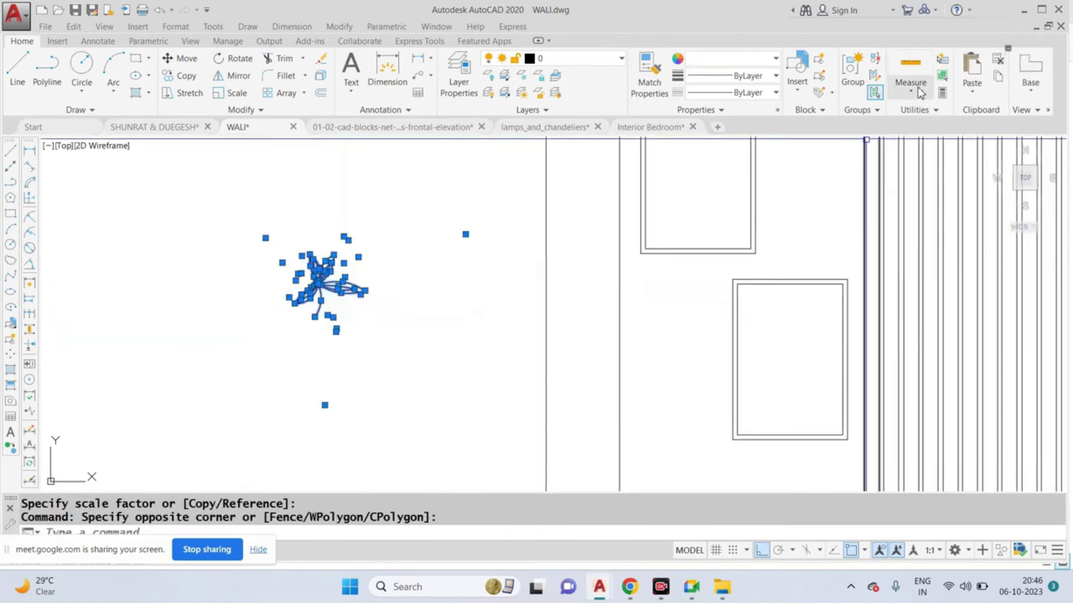
{"action": "left_click", "coordinate": [847, 68]}
{"action": "left_click", "coordinate": [340, 234]}
{"action": "left_click", "coordinate": [273, 297]}
{"action": "type", "text": "m"}
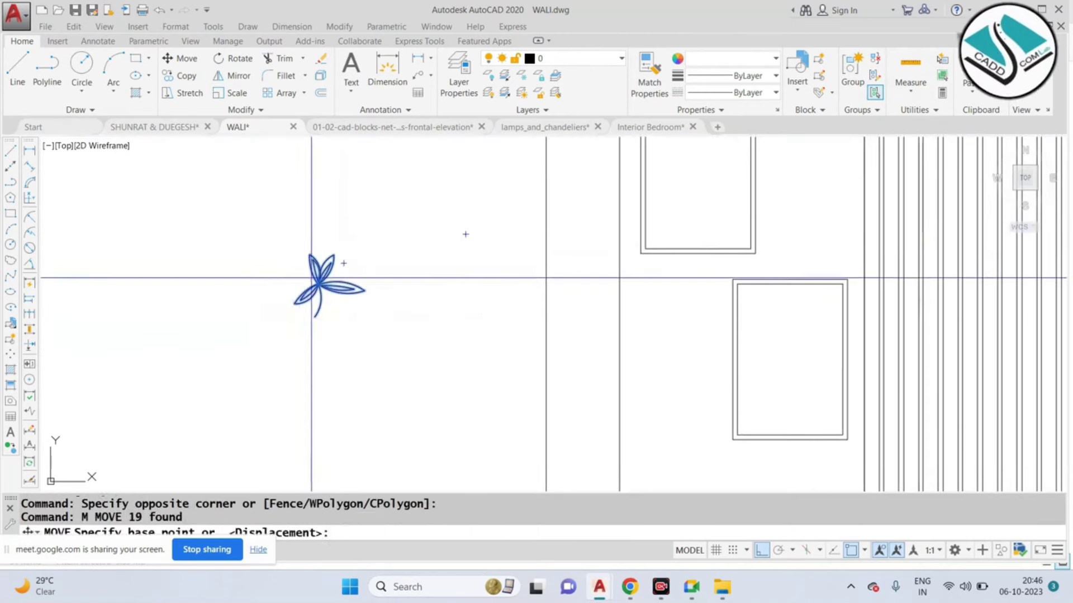
{"action": "left_click", "coordinate": [313, 235]}
{"action": "left_click", "coordinate": [760, 550]}
{"action": "scroll", "coordinate": [671, 329], "scroll_direction": "up", "scroll_amount": 3}
{"action": "scroll", "coordinate": [647, 288], "scroll_direction": "up", "scroll_amount": 2}
{"action": "left_click", "coordinate": [648, 287]}
Step: Copy the flower so the wall frames each hold two flower motifs
{"action": "left_click", "coordinate": [712, 263]}
{"action": "left_click", "coordinate": [636, 324]}
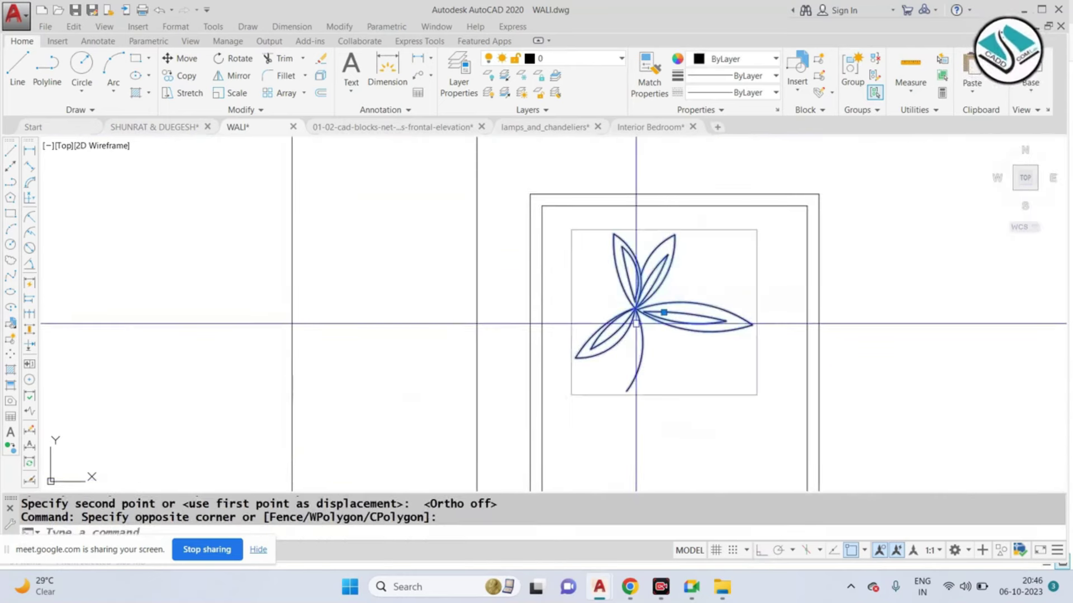
{"action": "type", "text": "CO"}
{"action": "key", "text": "Return"}
{"action": "scroll", "coordinate": [636, 324], "scroll_direction": "up", "scroll_amount": 2}
{"action": "scroll", "coordinate": [576, 291], "scroll_direction": "down", "scroll_amount": 2}
{"action": "left_click", "coordinate": [574, 240]}
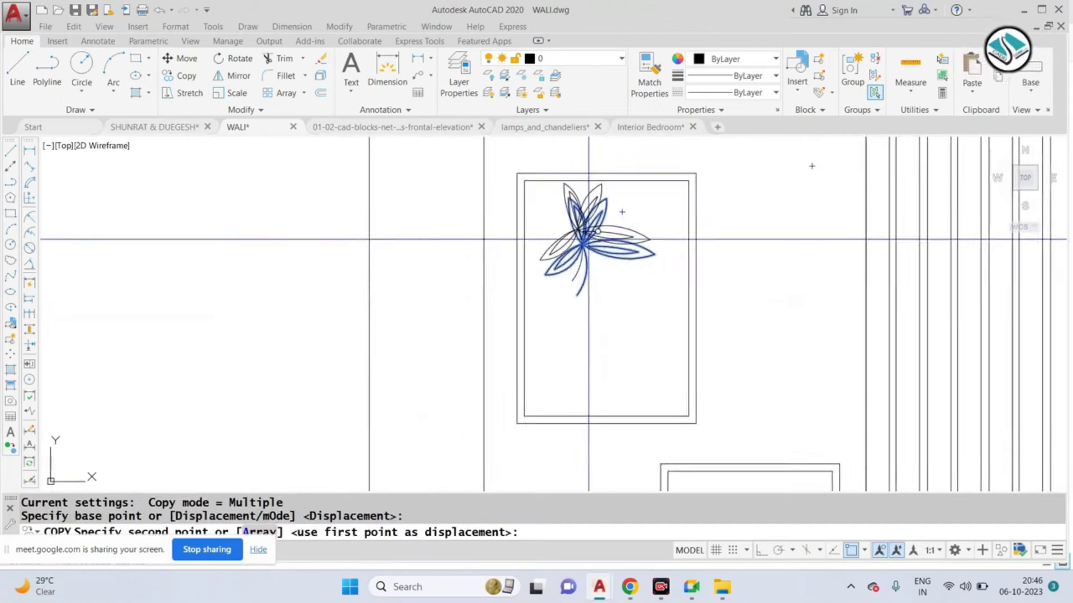
{"action": "scroll", "coordinate": [600, 355], "scroll_direction": "up", "scroll_amount": 2}
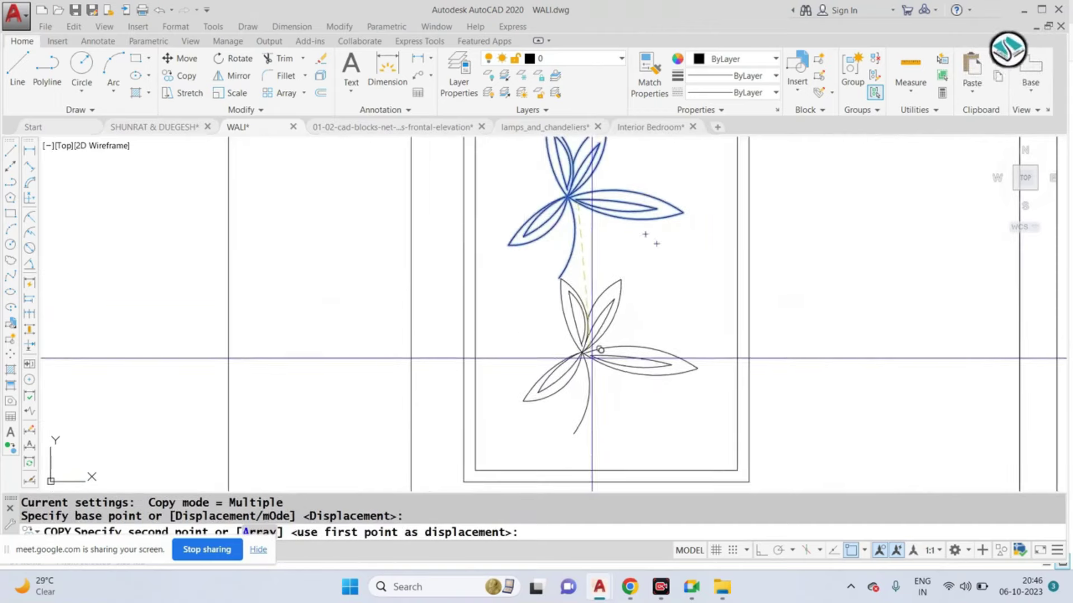
{"action": "left_click", "coordinate": [592, 358]}
{"action": "scroll", "coordinate": [593, 359], "scroll_direction": "down", "scroll_amount": 2}
{"action": "scroll", "coordinate": [572, 285], "scroll_direction": "up", "scroll_amount": 1}
{"action": "scroll", "coordinate": [567, 302], "scroll_direction": "up", "scroll_amount": 1}
{"action": "scroll", "coordinate": [564, 349], "scroll_direction": "up", "scroll_amount": 1}
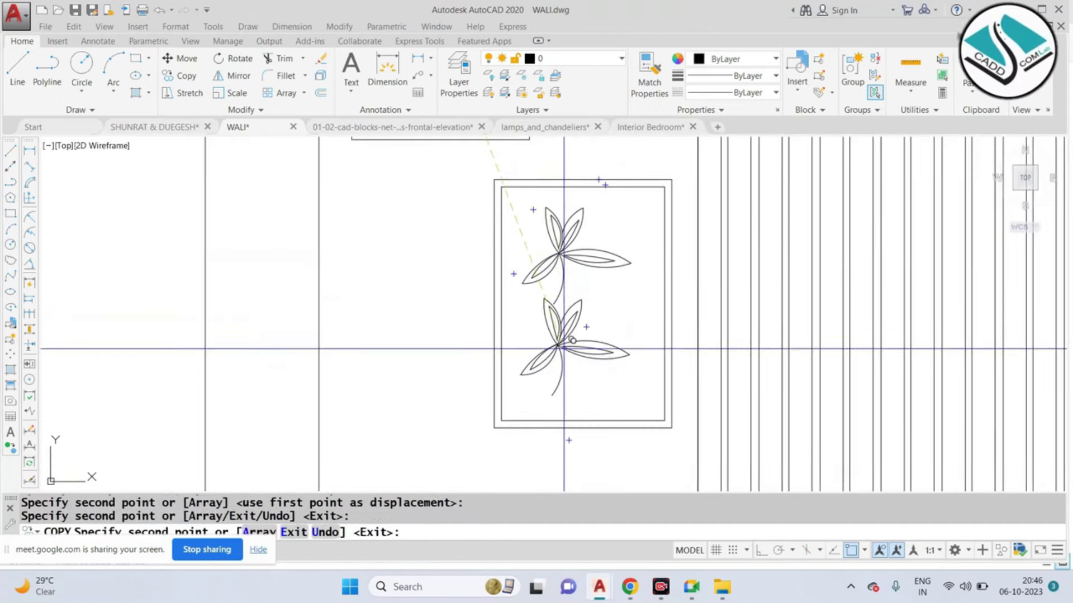
{"action": "left_click", "coordinate": [571, 353]}
{"action": "scroll", "coordinate": [367, 315], "scroll_direction": "down", "scroll_amount": 5}
{"action": "scroll", "coordinate": [837, 240], "scroll_direction": "up", "scroll_amount": 5}
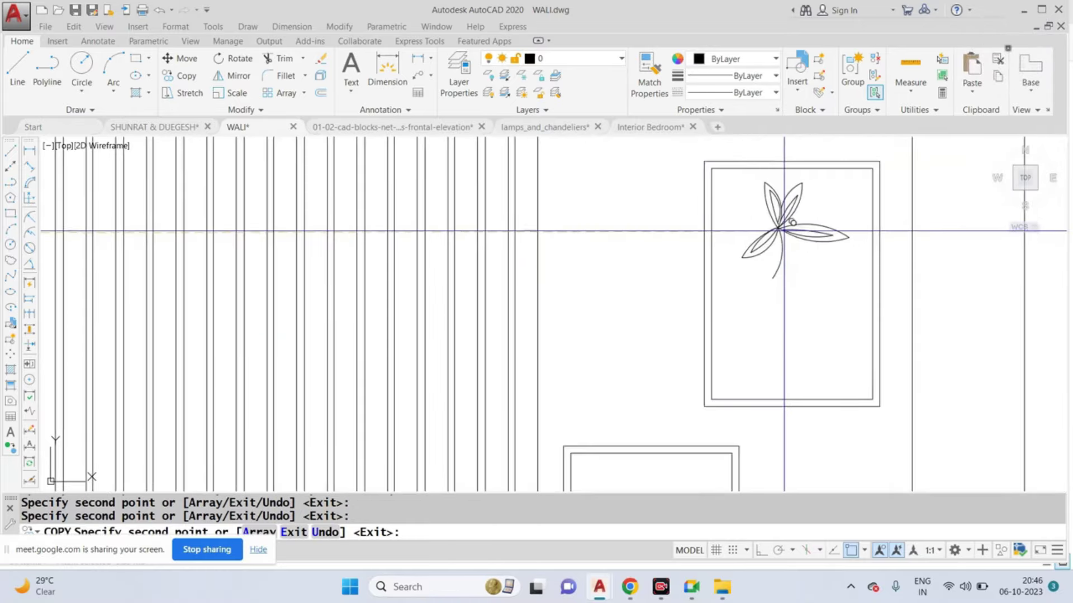
{"action": "scroll", "coordinate": [789, 328], "scroll_direction": "down", "scroll_amount": 4}
{"action": "scroll", "coordinate": [682, 321], "scroll_direction": "up", "scroll_amount": 4}
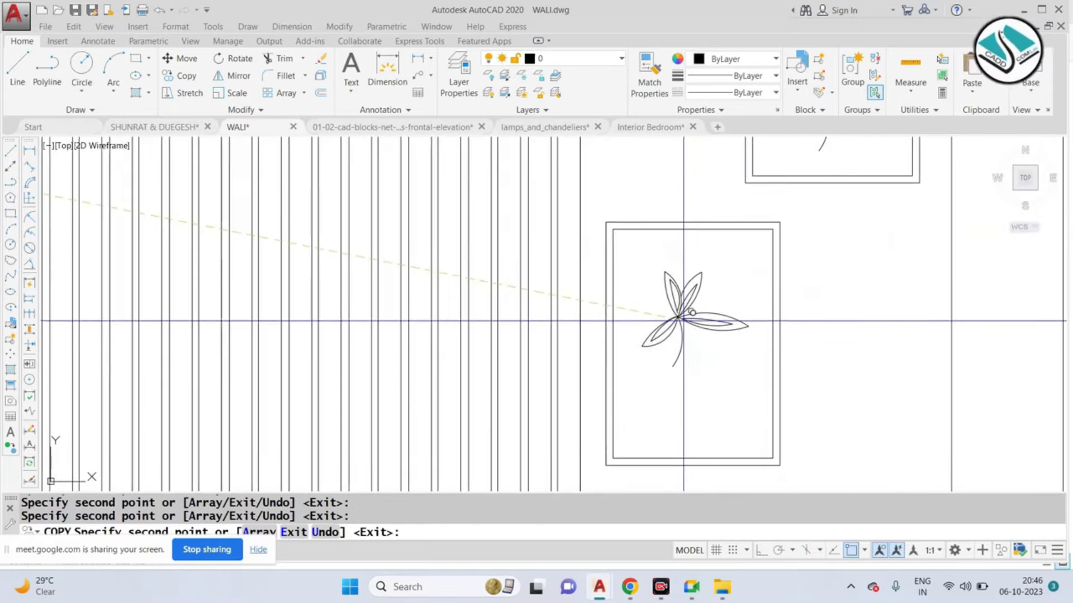
{"action": "scroll", "coordinate": [615, 335], "scroll_direction": "down", "scroll_amount": 2}
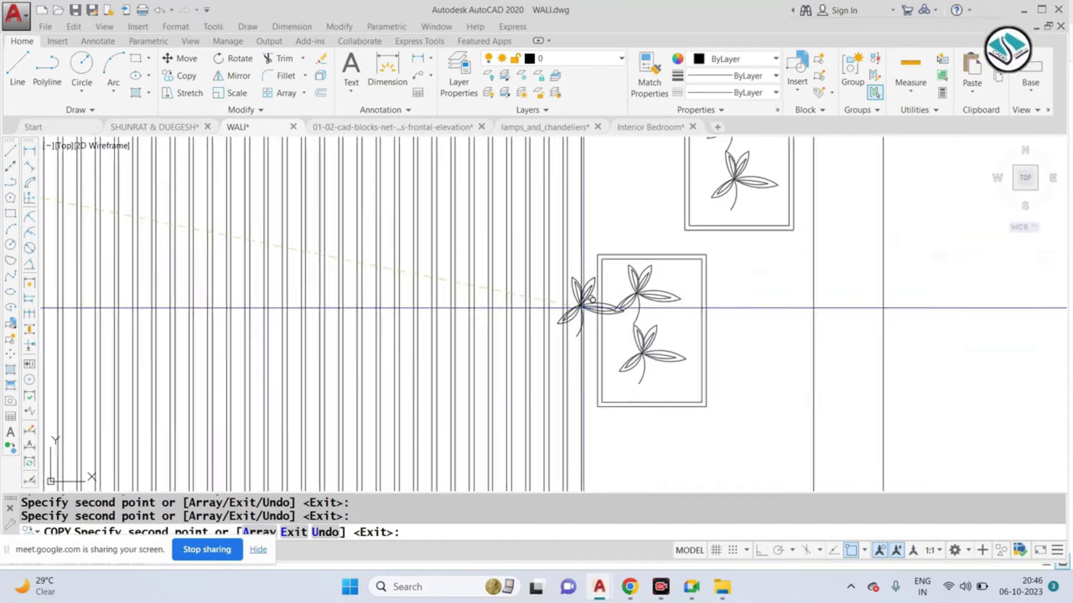
{"action": "key", "text": "Escape"}
{"action": "scroll", "coordinate": [581, 301], "scroll_direction": "down", "scroll_amount": 2}
{"action": "scroll", "coordinate": [633, 280], "scroll_direction": "down", "scroll_amount": 1}
{"action": "scroll", "coordinate": [517, 271], "scroll_direction": "up", "scroll_amount": 2}
{"action": "scroll", "coordinate": [517, 271], "scroll_direction": "down", "scroll_amount": 2}
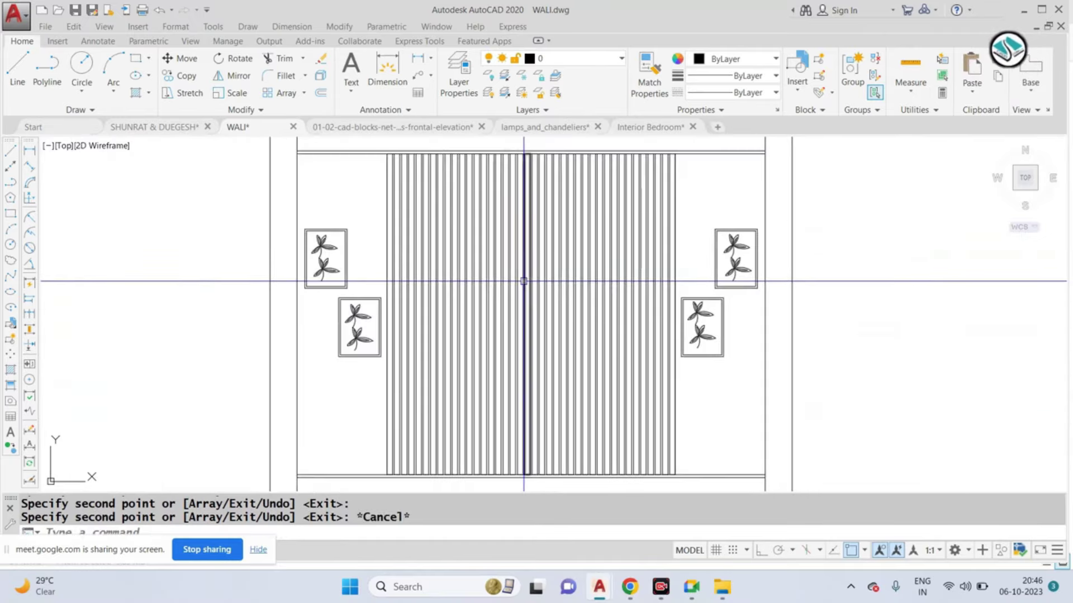
{"action": "scroll", "coordinate": [553, 314], "scroll_direction": "down", "scroll_amount": 3}
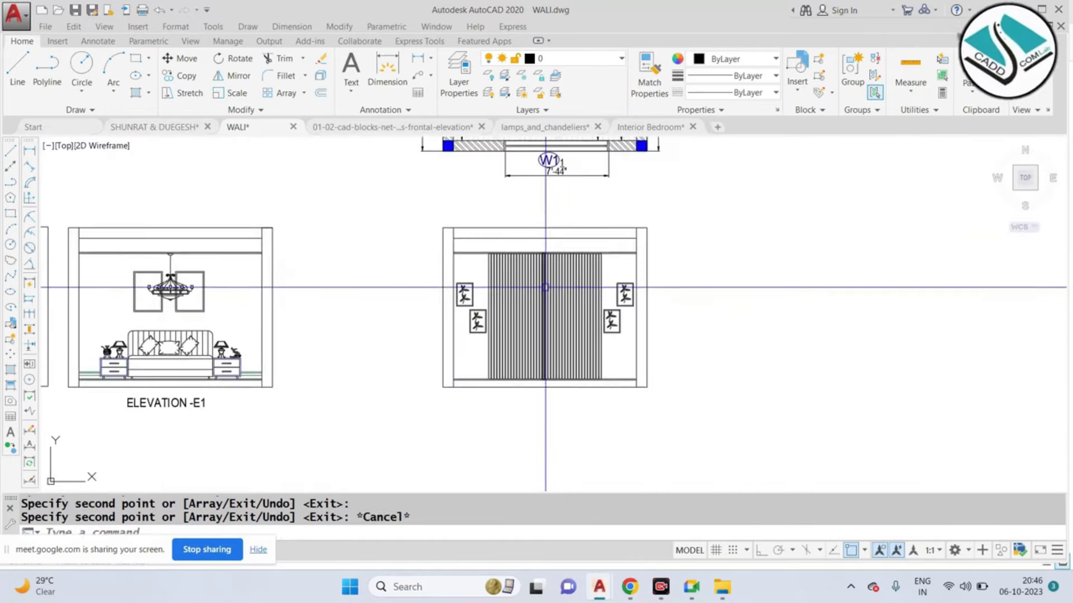
Step: Switch to the lamps_and_chandeliers drawing to view its wall lamp blocks
{"action": "left_click", "coordinate": [549, 129]}
{"action": "scroll", "coordinate": [606, 335], "scroll_direction": "down", "scroll_amount": 2}
{"action": "scroll", "coordinate": [594, 343], "scroll_direction": "down", "scroll_amount": 2}
{"action": "scroll", "coordinate": [564, 388], "scroll_direction": "up", "scroll_amount": 6}
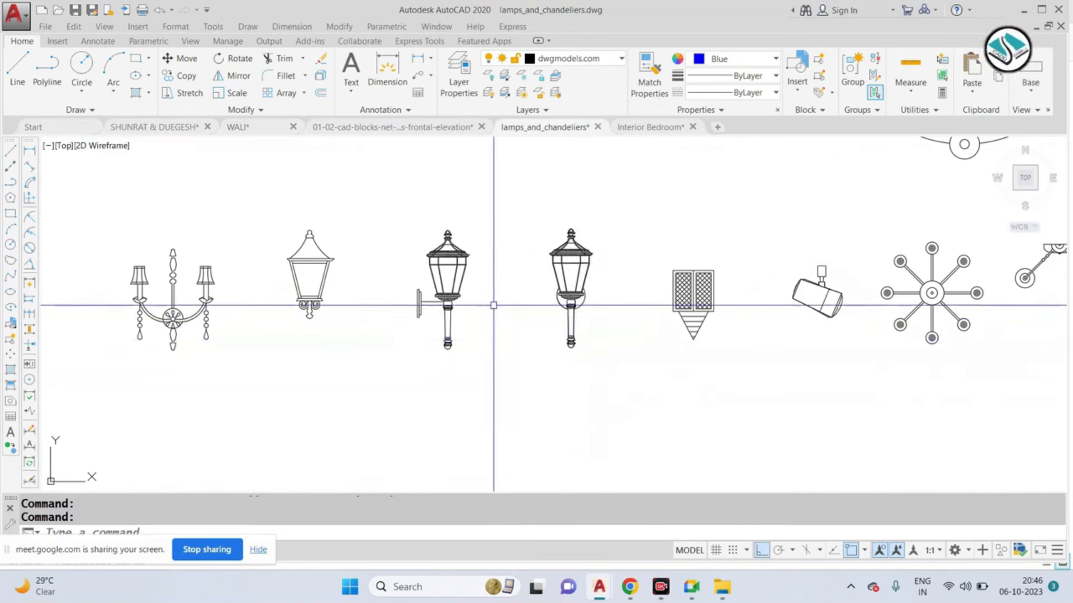
{"action": "scroll", "coordinate": [494, 305], "scroll_direction": "down", "scroll_amount": 3}
{"action": "scroll", "coordinate": [766, 294], "scroll_direction": "up", "scroll_amount": 1}
{"action": "scroll", "coordinate": [710, 221], "scroll_direction": "down", "scroll_amount": 2}
{"action": "middle_click_drag", "start_coordinate": [709, 221], "coordinate": [681, 333]}
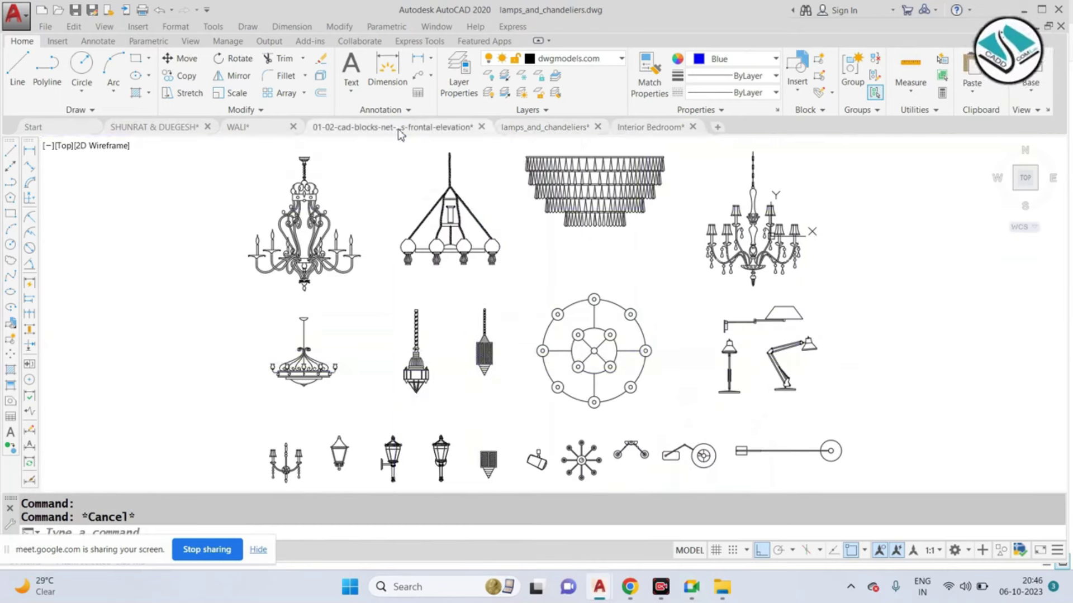
{"action": "left_click", "coordinate": [400, 128]}
{"action": "scroll", "coordinate": [490, 224], "scroll_direction": "down", "scroll_amount": 3}
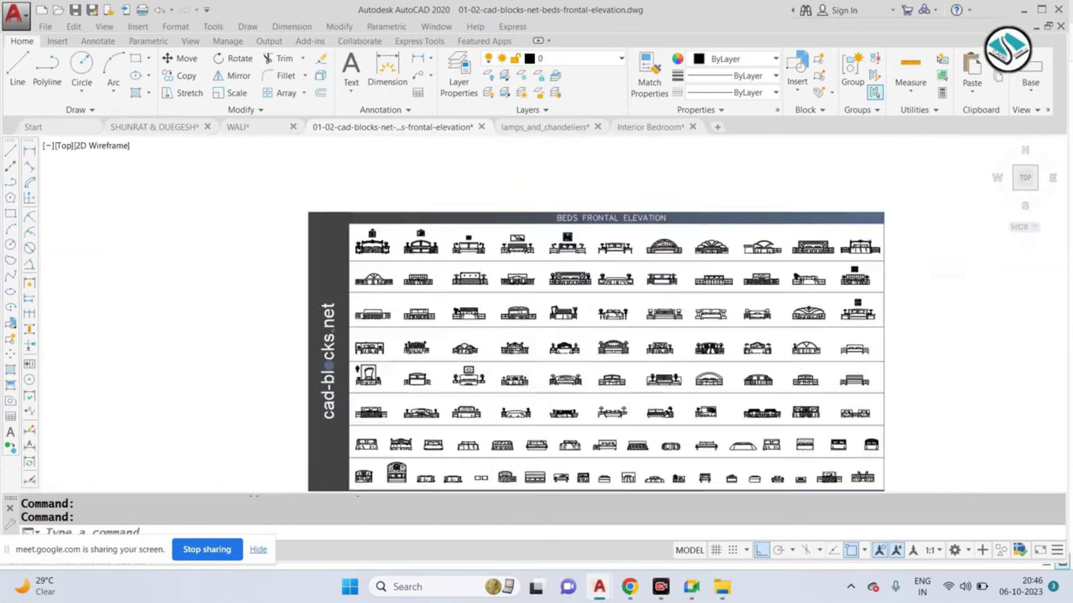
{"action": "scroll", "coordinate": [620, 251], "scroll_direction": "up", "scroll_amount": 3}
{"action": "scroll", "coordinate": [620, 251], "scroll_direction": "up", "scroll_amount": 2}
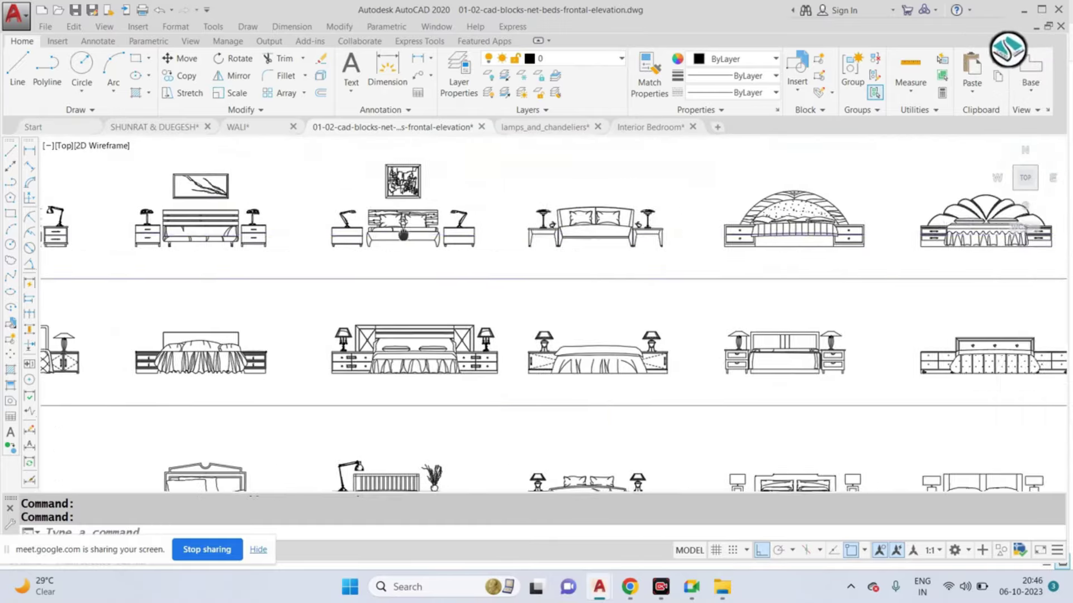
{"action": "scroll", "coordinate": [360, 229], "scroll_direction": "down", "scroll_amount": 3}
{"action": "scroll", "coordinate": [375, 315], "scroll_direction": "up", "scroll_amount": 1}
{"action": "scroll", "coordinate": [623, 283], "scroll_direction": "down", "scroll_amount": 2}
{"action": "scroll", "coordinate": [369, 335], "scroll_direction": "up", "scroll_amount": 2}
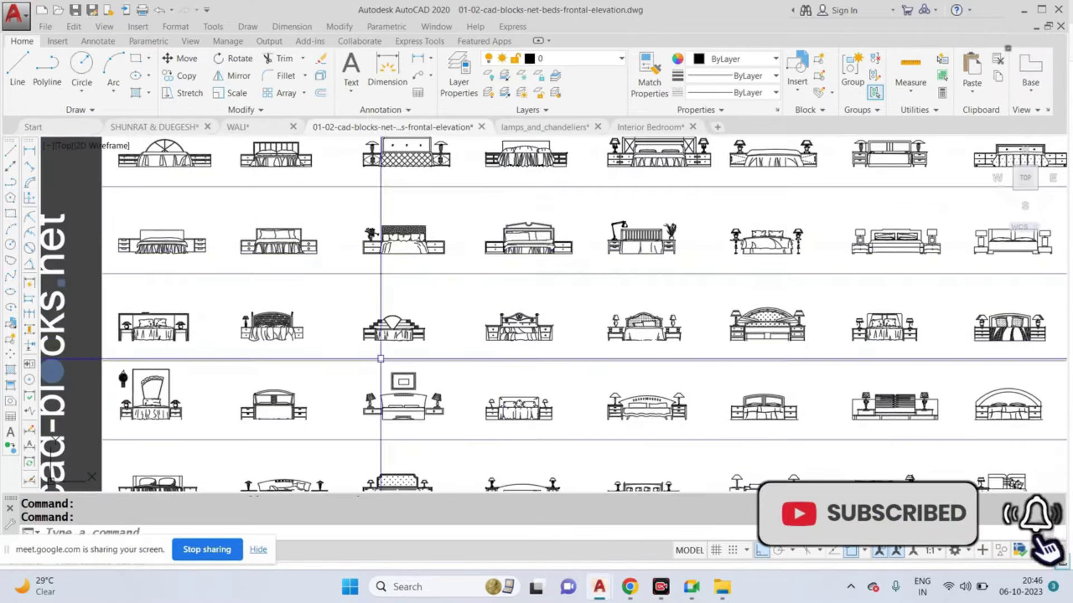
{"action": "scroll", "coordinate": [244, 328], "scroll_direction": "up", "scroll_amount": 2}
{"action": "scroll", "coordinate": [323, 187], "scroll_direction": "up", "scroll_amount": 1}
{"action": "scroll", "coordinate": [223, 233], "scroll_direction": "down", "scroll_amount": 3}
{"action": "mouse_move", "coordinate": [223, 232]}
{"action": "middle_mouse_down"}
{"action": "mouse_move", "coordinate": [604, 277]}
{"action": "mouse_move", "coordinate": [516, 268]}
{"action": "middle_mouse_up"}
{"action": "scroll", "coordinate": [652, 288], "scroll_direction": "up", "scroll_amount": 2}
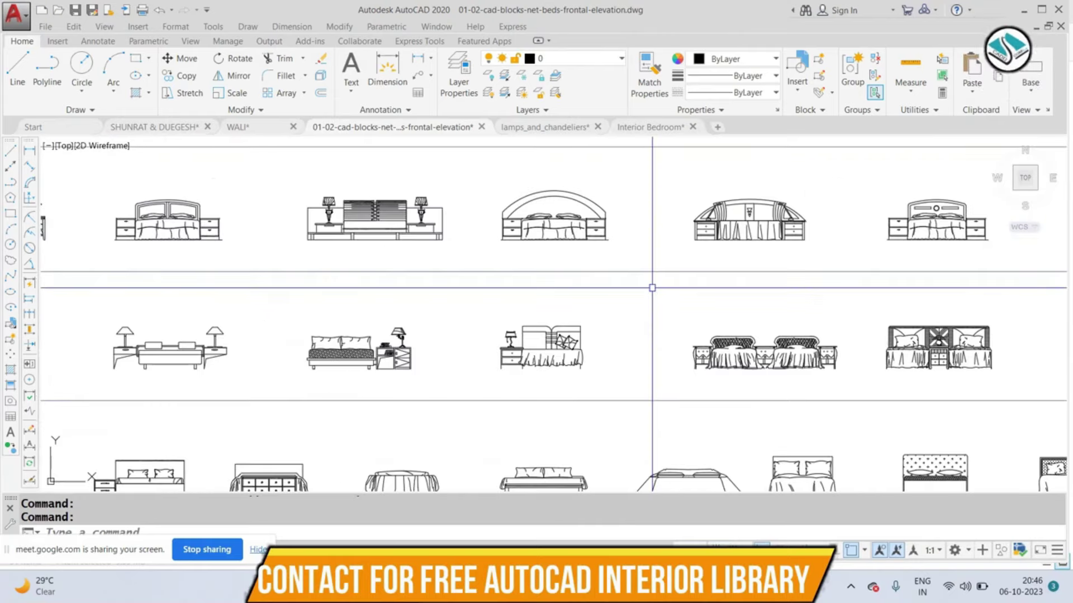
{"action": "scroll", "coordinate": [366, 316], "scroll_direction": "up", "scroll_amount": 2}
{"action": "scroll", "coordinate": [582, 307], "scroll_direction": "down", "scroll_amount": 4}
{"action": "scroll", "coordinate": [609, 346], "scroll_direction": "up", "scroll_amount": 2}
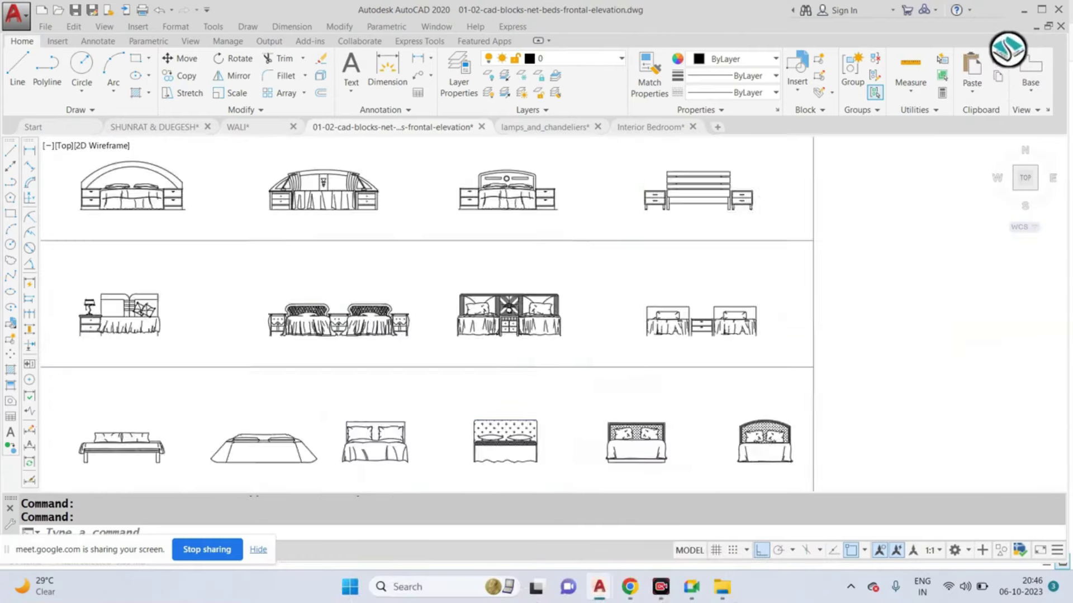
{"action": "scroll", "coordinate": [619, 373], "scroll_direction": "up", "scroll_amount": 1}
{"action": "scroll", "coordinate": [620, 373], "scroll_direction": "down", "scroll_amount": 1}
{"action": "scroll", "coordinate": [702, 311], "scroll_direction": "down", "scroll_amount": 3}
{"action": "scroll", "coordinate": [455, 287], "scroll_direction": "up", "scroll_amount": 2}
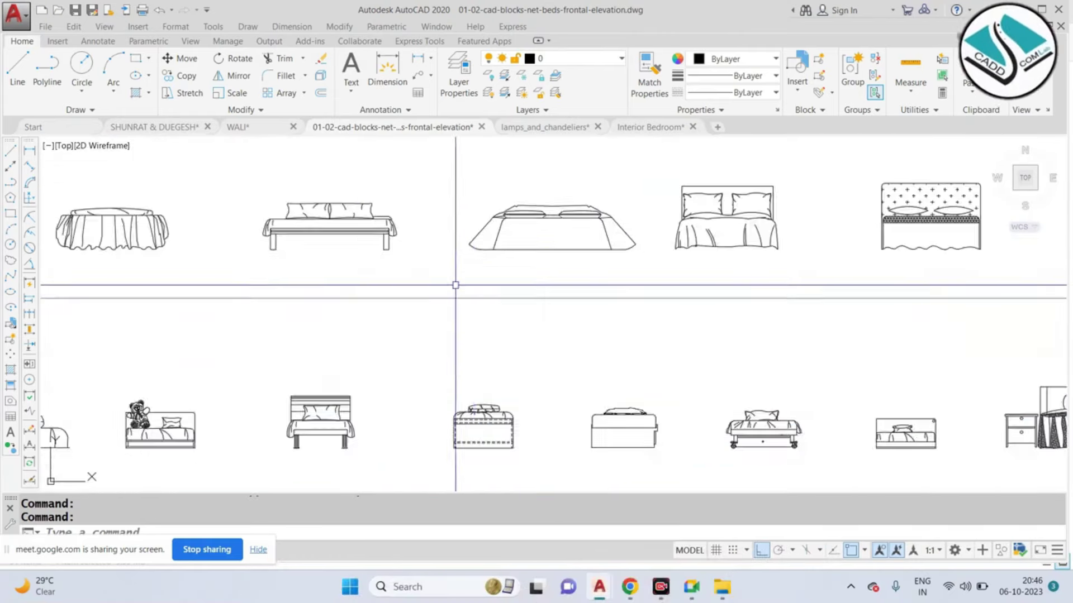
{"action": "scroll", "coordinate": [455, 287], "scroll_direction": "down", "scroll_amount": 1}
{"action": "middle_click_drag", "start_coordinate": [454, 287], "coordinate": [788, 276]}
{"action": "mouse_move", "coordinate": [567, 241]}
{"action": "middle_mouse_down"}
{"action": "mouse_move", "coordinate": [605, 218]}
{"action": "mouse_move", "coordinate": [563, 252]}
{"action": "middle_mouse_up"}
{"action": "scroll", "coordinate": [445, 285], "scroll_direction": "up", "scroll_amount": 2}
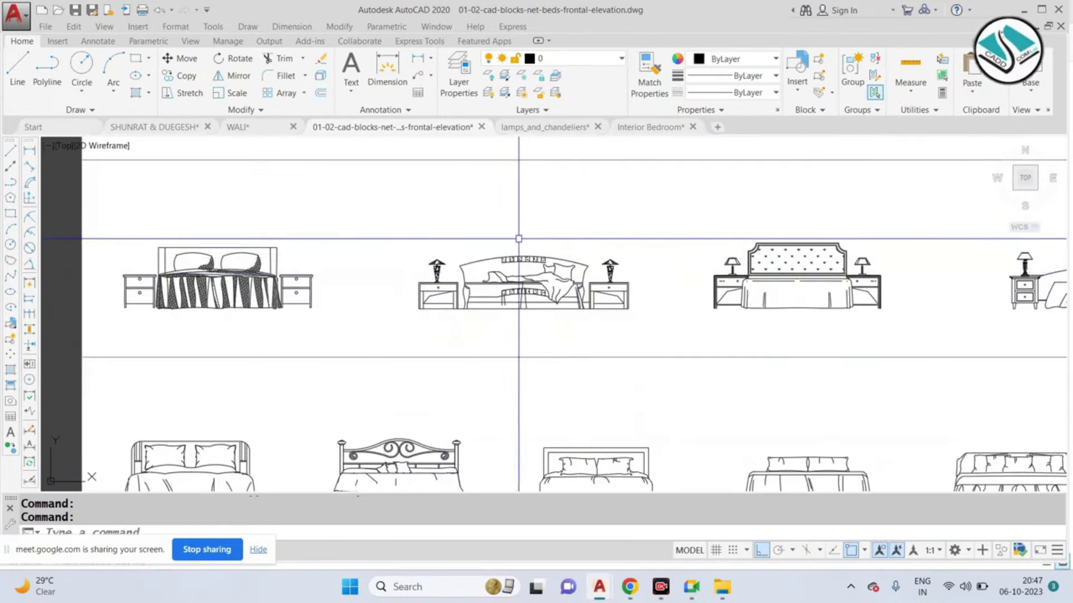
{"action": "left_click", "coordinate": [481, 127]}
Step: Discard the bed library changes and bring the wall-lamp row into view in the lamps library
{"action": "left_click", "coordinate": [579, 322]}
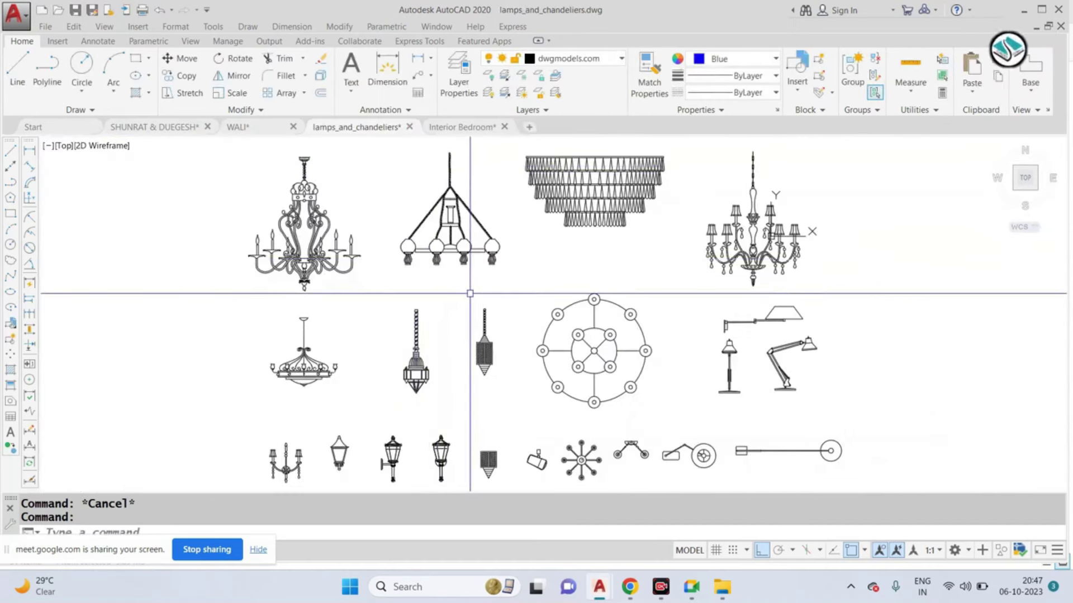
{"action": "middle_click_drag", "start_coordinate": [541, 287], "coordinate": [642, 218]}
{"action": "scroll", "coordinate": [438, 396], "scroll_direction": "up", "scroll_amount": 3}
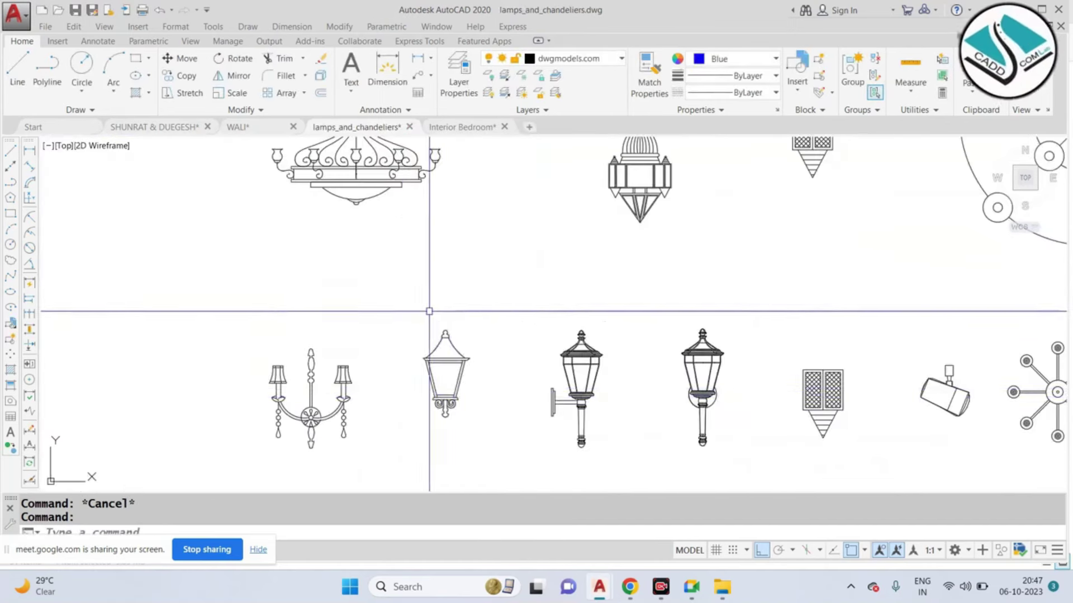
{"action": "middle_click_drag", "start_coordinate": [429, 311], "coordinate": [339, 255]}
{"action": "scroll", "coordinate": [574, 373], "scroll_direction": "up", "scroll_amount": 2}
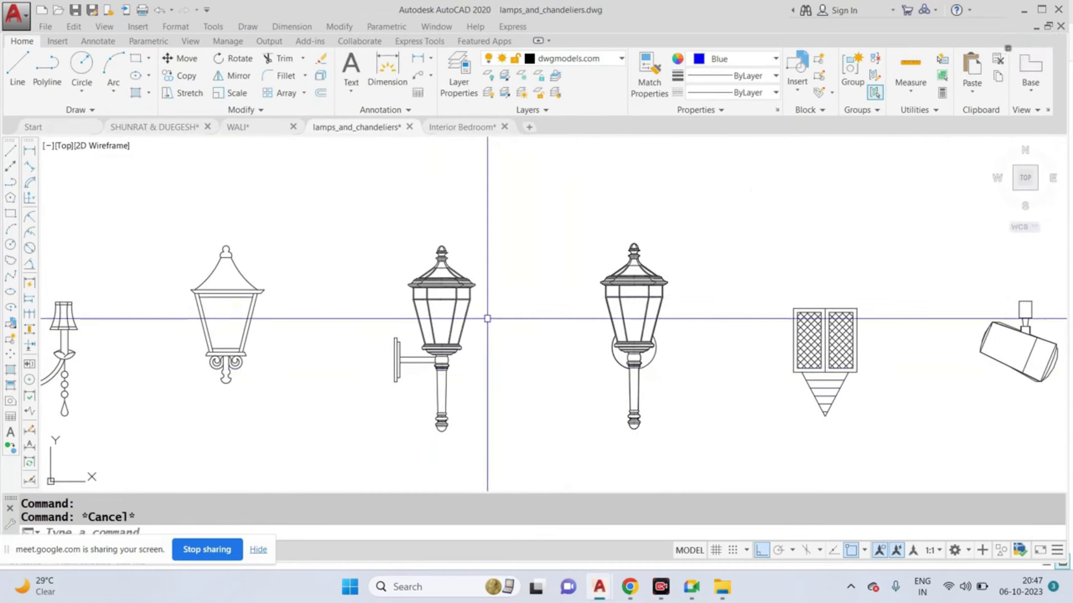
Step: Start selecting a wall lamp, cancel it, and zoom around the lamp library
{"action": "left_click", "coordinate": [668, 266]}
{"action": "key", "text": "Escape"}
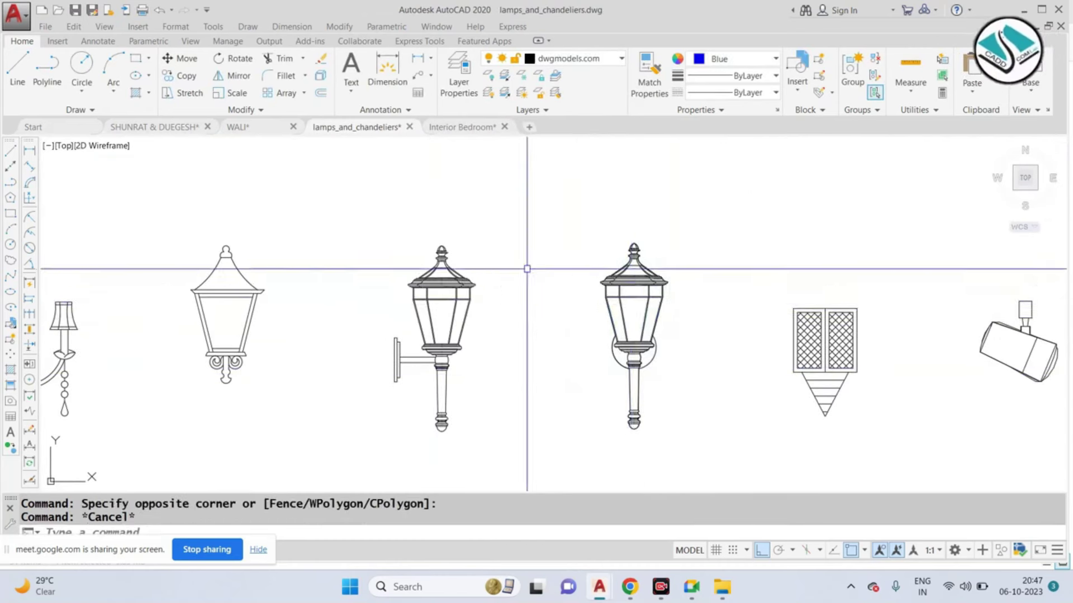
{"action": "scroll", "coordinate": [541, 285], "scroll_direction": "down", "scroll_amount": 2}
{"action": "scroll", "coordinate": [582, 283], "scroll_direction": "up", "scroll_amount": 3}
{"action": "scroll", "coordinate": [539, 281], "scroll_direction": "down", "scroll_amount": 1}
{"action": "scroll", "coordinate": [758, 314], "scroll_direction": "down", "scroll_amount": 2}
{"action": "scroll", "coordinate": [831, 316], "scroll_direction": "up", "scroll_amount": 3}
{"action": "scroll", "coordinate": [743, 316], "scroll_direction": "down", "scroll_amount": 7}
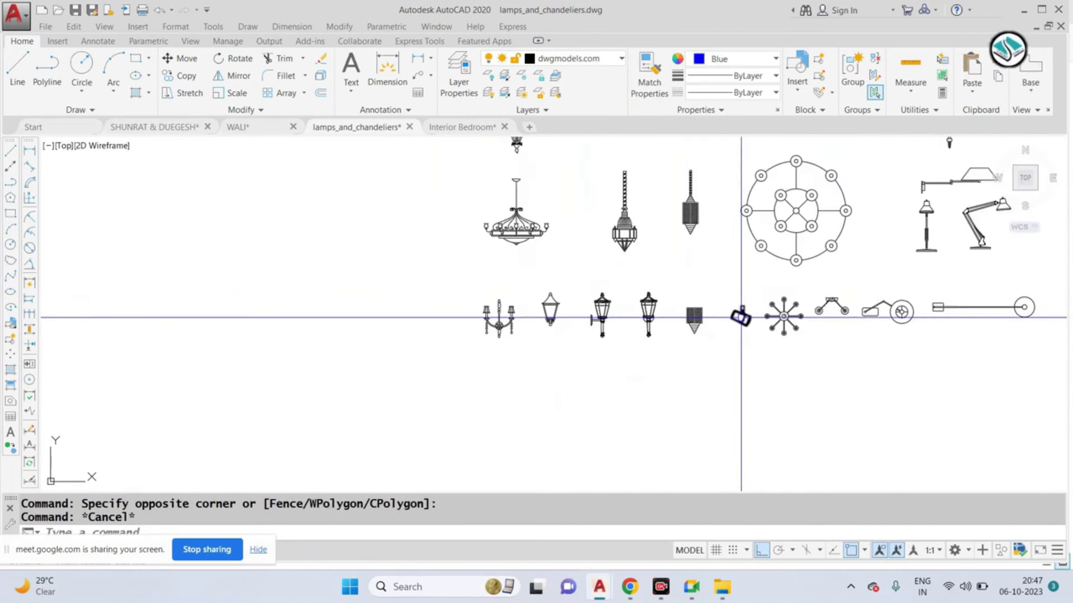
{"action": "scroll", "coordinate": [751, 314], "scroll_direction": "up", "scroll_amount": 2}
{"action": "scroll", "coordinate": [751, 313], "scroll_direction": "up", "scroll_amount": 5}
Step: Window-select the spotlight fixture, then clear that selection
{"action": "left_click", "coordinate": [718, 235]}
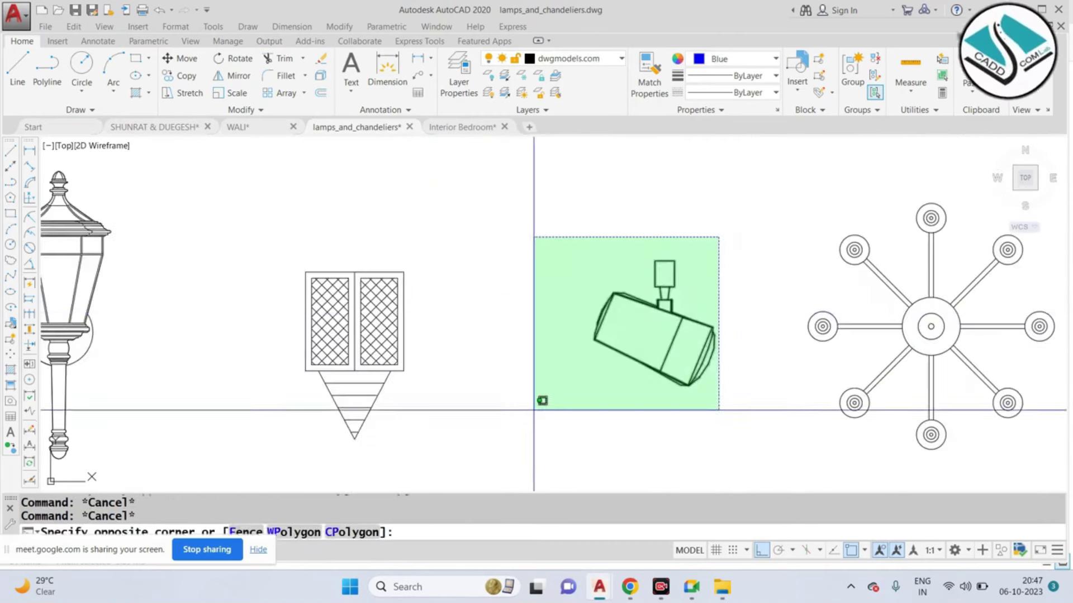
{"action": "left_click", "coordinate": [539, 400]}
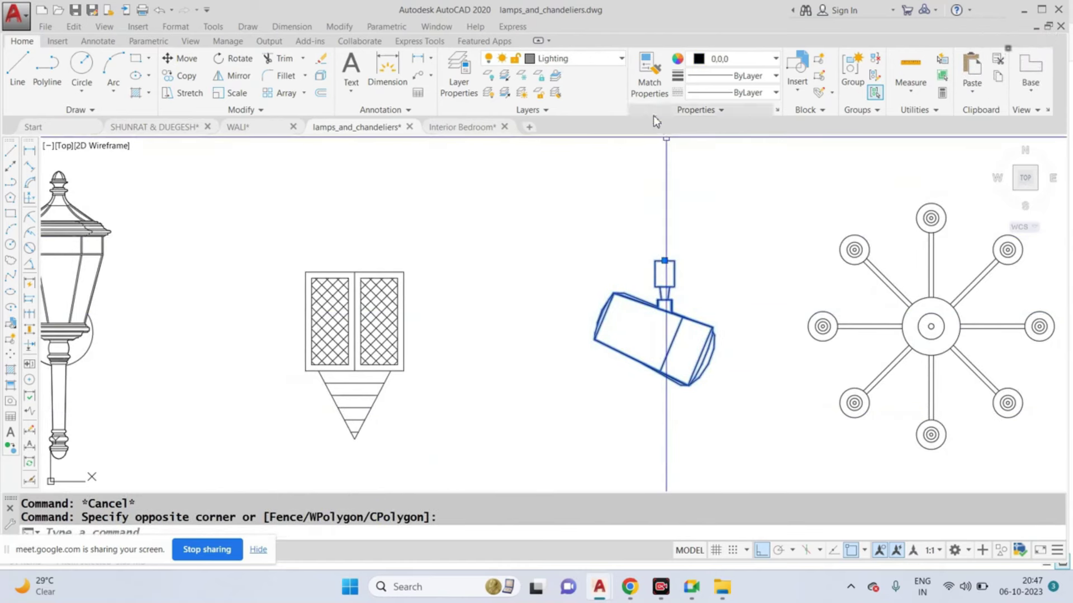
{"action": "scroll", "coordinate": [639, 278], "scroll_direction": "down", "scroll_amount": 3}
{"action": "key", "text": "Escape"}
Step: Copy the bracketed wall lantern to the clipboard and return to the WALI drawing
{"action": "middle_click_drag", "start_coordinate": [147, 257], "coordinate": [329, 259]}
{"action": "left_click", "coordinate": [526, 197]}
{"action": "left_click", "coordinate": [404, 397]}
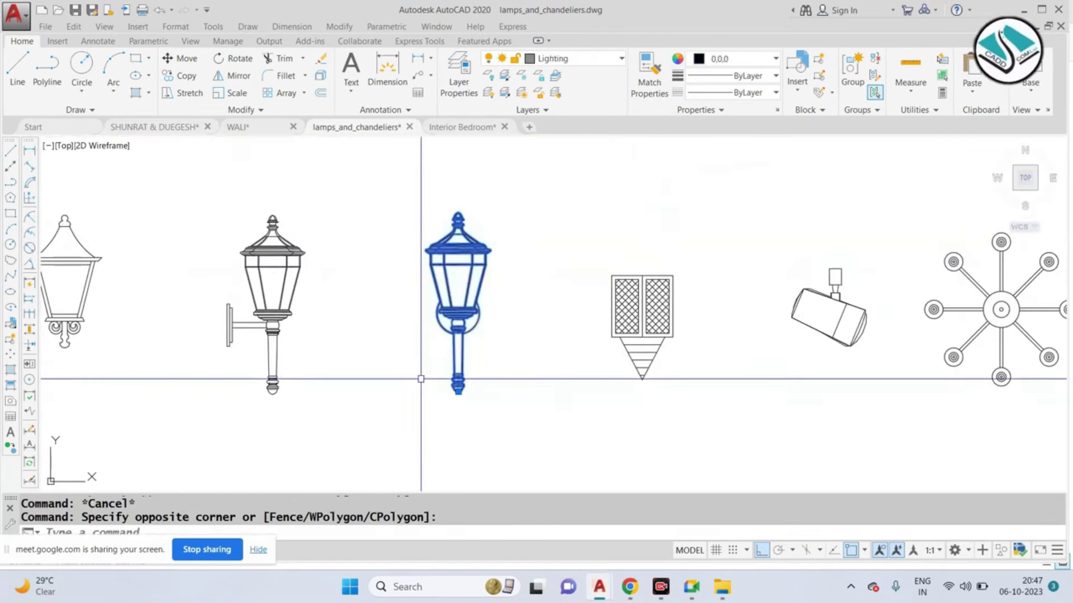
{"action": "key", "text": "ctrl+c"}
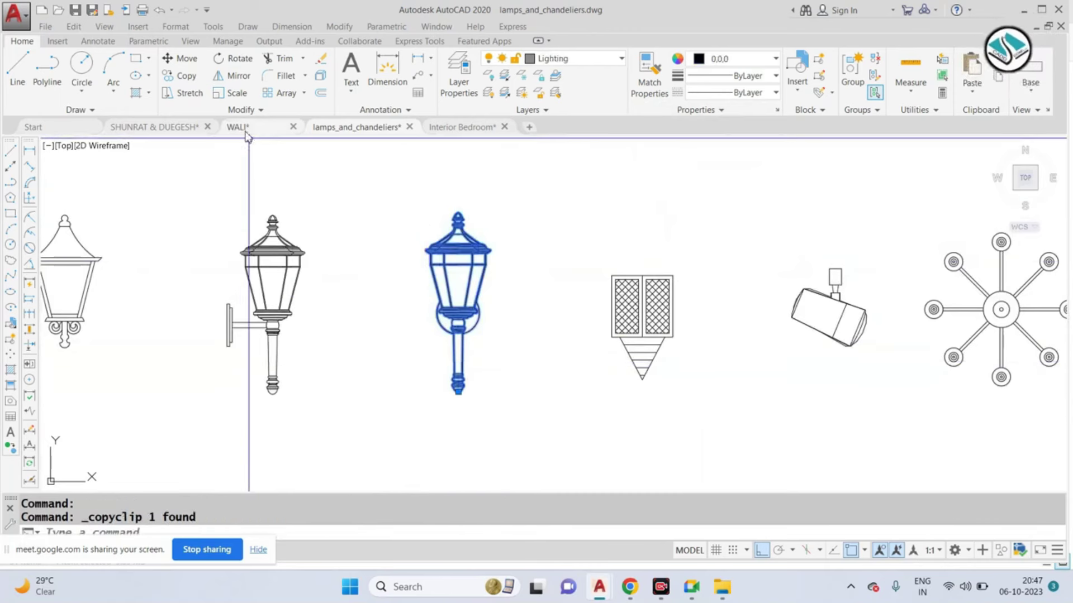
{"action": "left_click", "coordinate": [247, 132]}
{"action": "scroll", "coordinate": [423, 336], "scroll_direction": "down", "scroll_amount": 5}
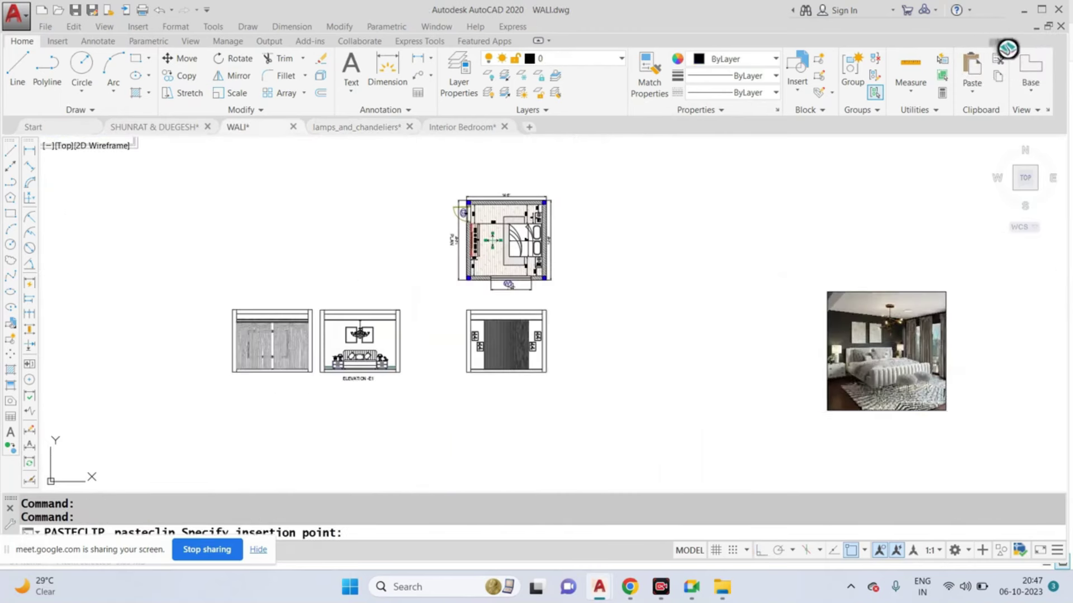
Step: Place the pasted lantern beside the bedroom drawings; a first scaling attempt is cancelled
{"action": "left_click", "coordinate": [581, 436]}
{"action": "scroll", "coordinate": [737, 154], "scroll_direction": "down", "scroll_amount": 2}
{"action": "left_click", "coordinate": [737, 154]}
{"action": "left_click", "coordinate": [623, 383]}
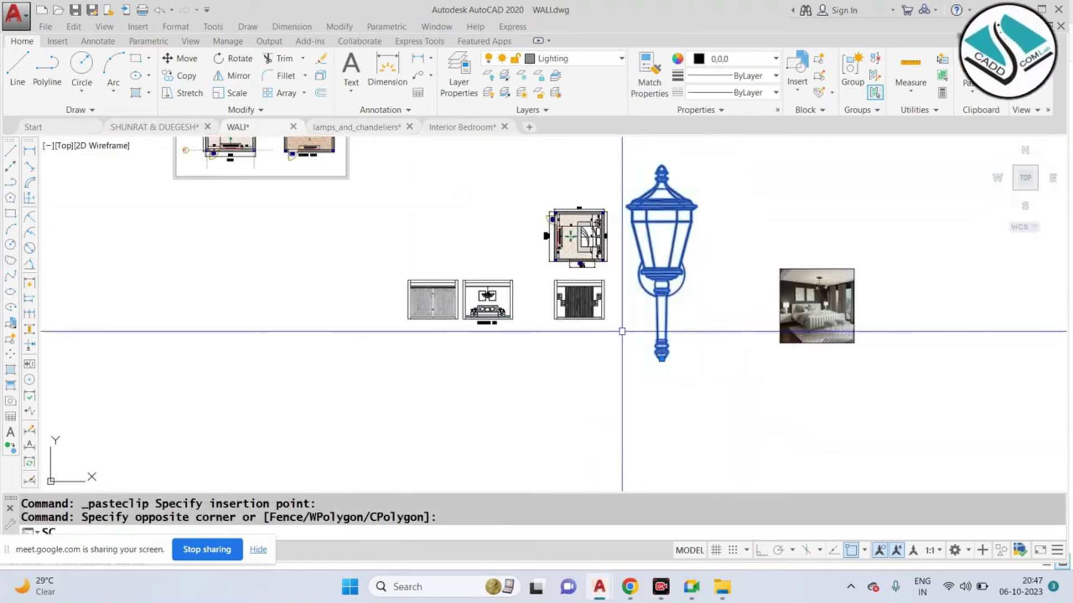
{"action": "type", "text": "sc"}
{"action": "key", "text": "Return"}
{"action": "scroll", "coordinate": [594, 268], "scroll_direction": "up", "scroll_amount": 4}
{"action": "left_click", "coordinate": [592, 271]}
{"action": "key", "text": "Escape"}
Step: Move the lantern next to the wall elevation and group it into one object
{"action": "left_click", "coordinate": [629, 223]}
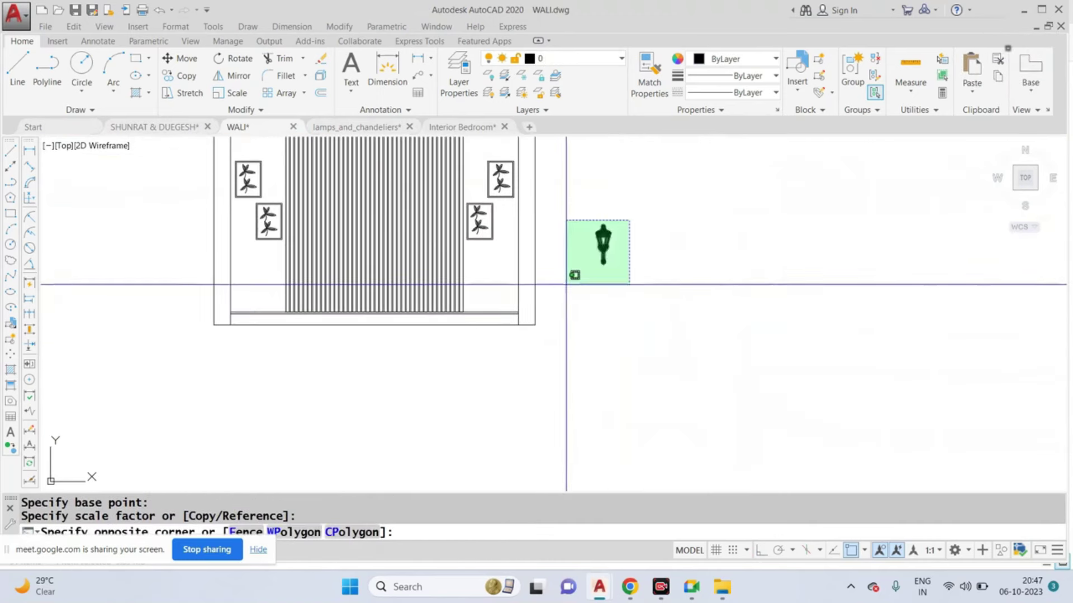
{"action": "left_click", "coordinate": [570, 282]}
{"action": "type", "text": "m"}
{"action": "key", "text": "Return"}
{"action": "left_click", "coordinate": [637, 324]}
{"action": "scroll", "coordinate": [632, 124], "scroll_direction": "up", "scroll_amount": 2}
{"action": "left_click", "coordinate": [638, 305]}
{"action": "left_click", "coordinate": [688, 197]}
{"action": "left_click", "coordinate": [584, 324]}
{"action": "left_click", "coordinate": [852, 70]}
Step: Scale the grouped lantern down to a smaller size
{"action": "left_click", "coordinate": [756, 160]}
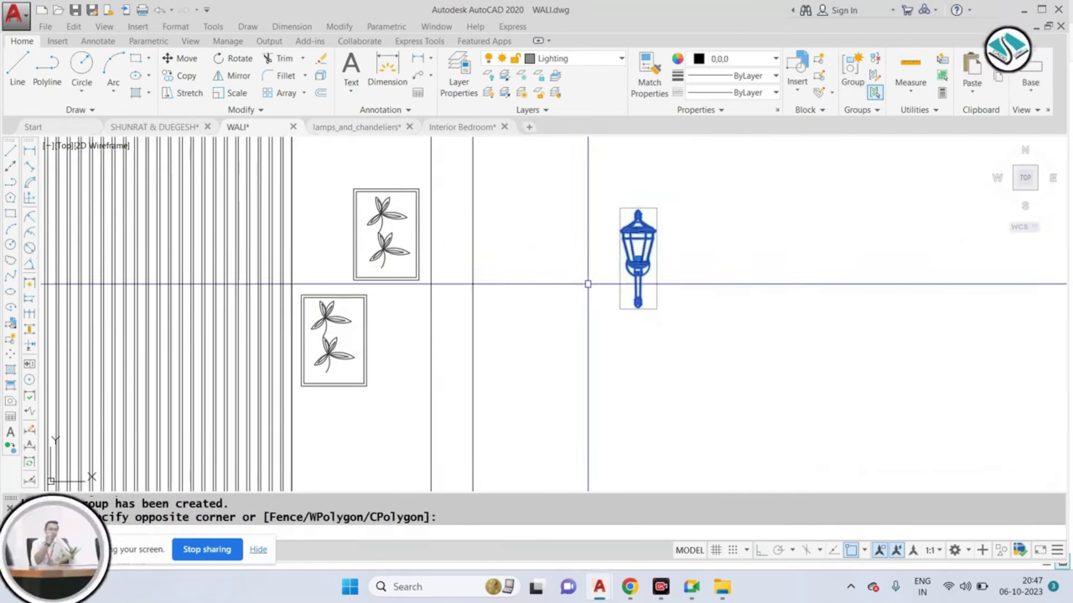
{"action": "left_click", "coordinate": [587, 288]}
{"action": "type", "text": "sc"}
{"action": "key", "text": "Return"}
{"action": "scroll", "coordinate": [592, 303], "scroll_direction": "up", "scroll_amount": 2}
{"action": "left_click", "coordinate": [609, 288]}
{"action": "left_click", "coordinate": [593, 313]}
Step: Move the lantern above the right picture frame
{"action": "left_click", "coordinate": [685, 222]}
{"action": "left_click", "coordinate": [596, 329]}
{"action": "type", "text": "m"}
{"action": "key", "text": "Return"}
{"action": "scroll", "coordinate": [620, 291], "scroll_direction": "down", "scroll_amount": 3}
{"action": "scroll", "coordinate": [540, 246], "scroll_direction": "up", "scroll_amount": 5}
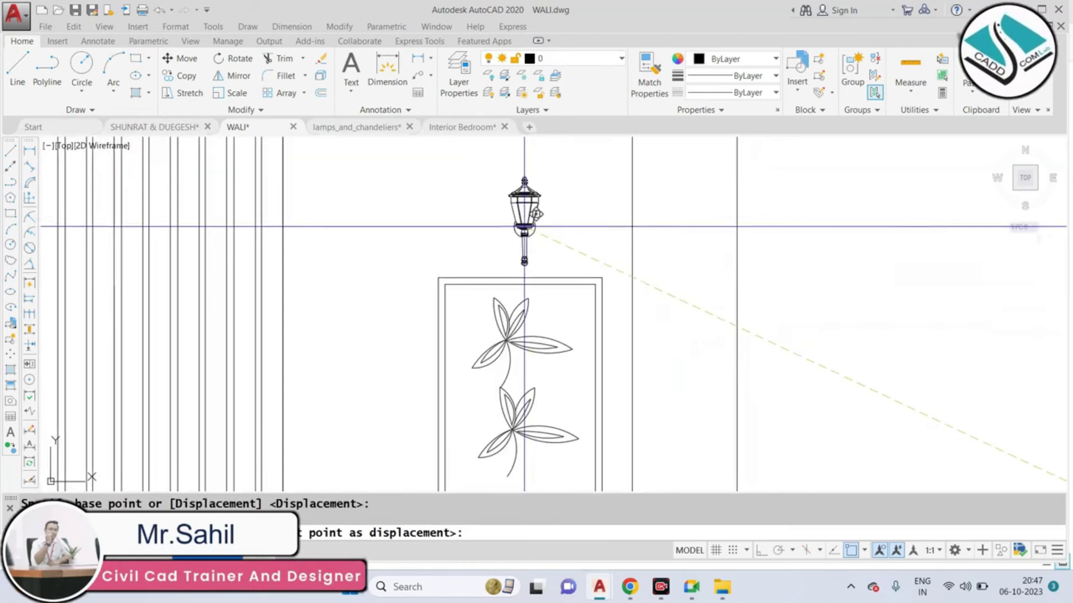
{"action": "left_click", "coordinate": [518, 216]}
Step: Shrink the lantern further to fit above the right frame
{"action": "left_click", "coordinate": [548, 162]}
{"action": "left_click", "coordinate": [462, 229]}
{"action": "type", "text": "sc"}
{"action": "key", "text": "Return"}
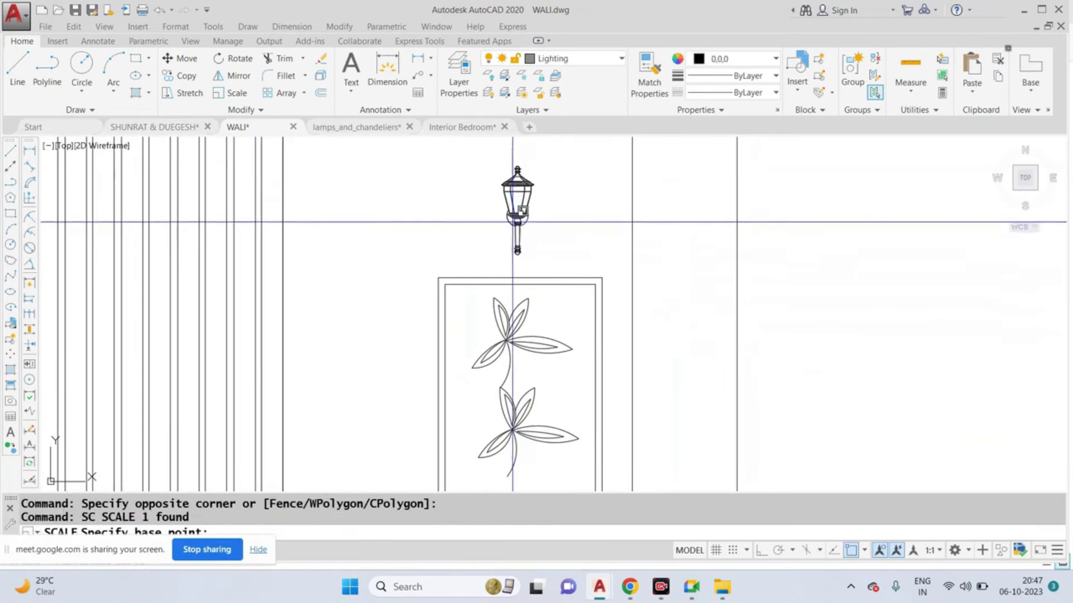
{"action": "left_click", "coordinate": [518, 224]}
{"action": "left_click", "coordinate": [561, 257]}
{"action": "scroll", "coordinate": [604, 268], "scroll_direction": "down", "scroll_amount": 3}
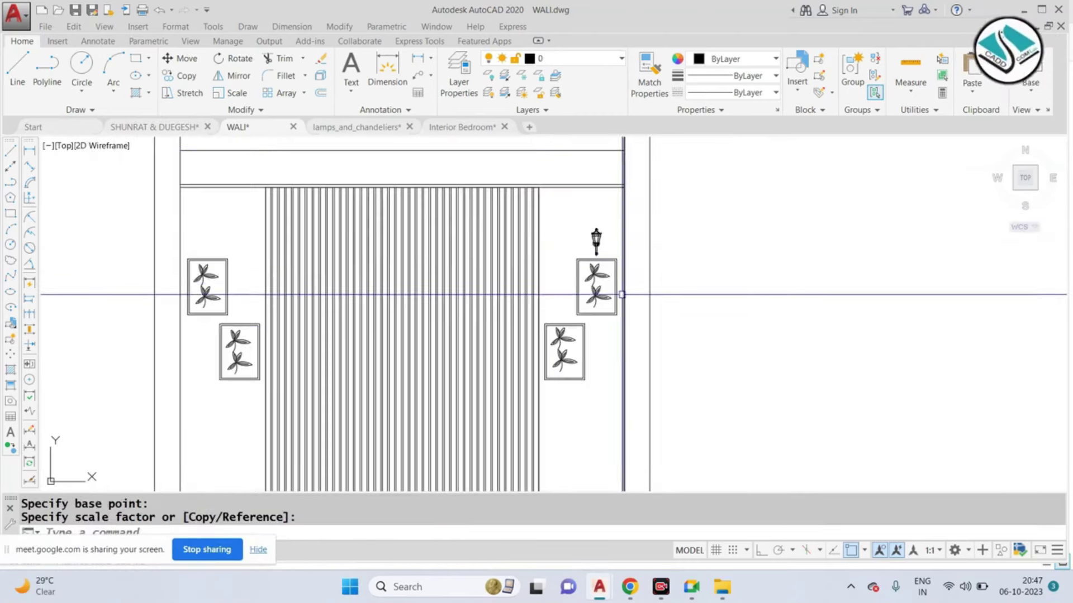
{"action": "scroll", "coordinate": [639, 243], "scroll_direction": "up", "scroll_amount": 3}
{"action": "scroll", "coordinate": [667, 248], "scroll_direction": "up", "scroll_amount": 2}
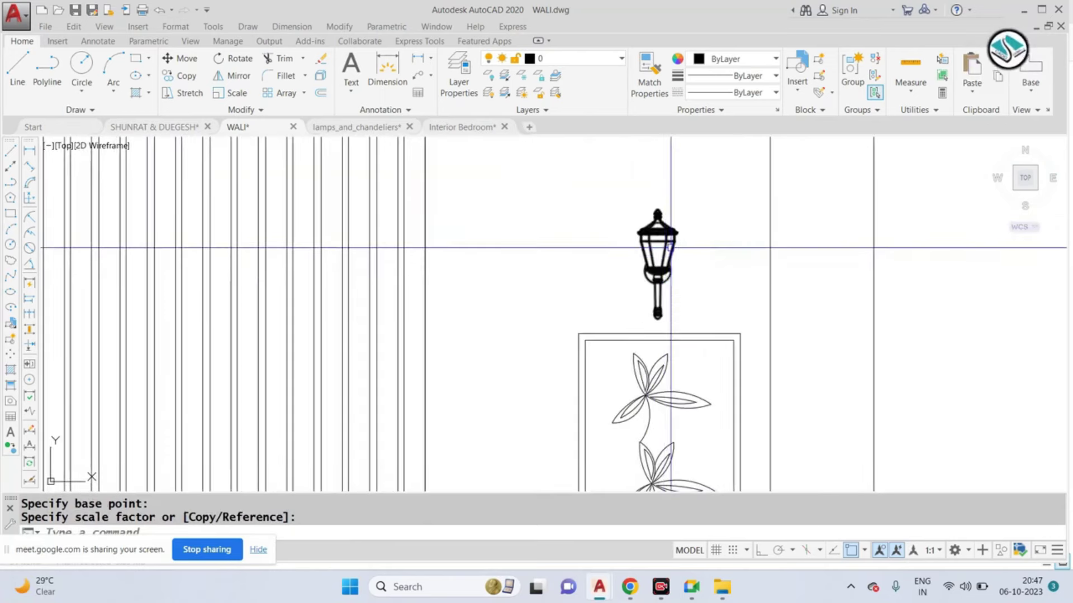
{"action": "type", "text": "SC"}
{"action": "key", "text": "Return"}
{"action": "left_click", "coordinate": [659, 272]}
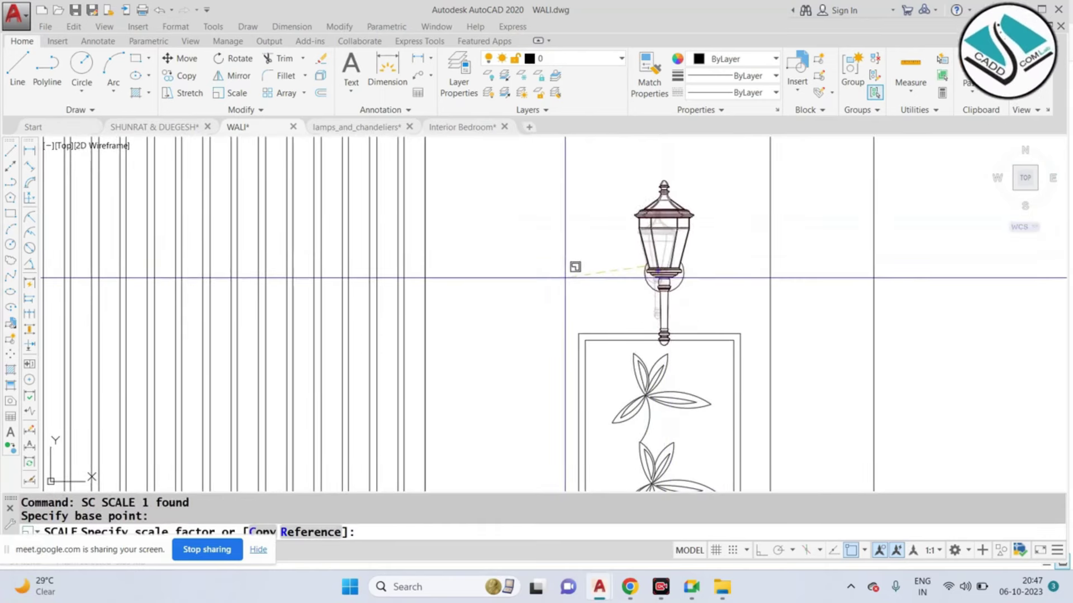
{"action": "key", "text": "Escape"}
Step: Raise the lantern slightly so it sits just above the right frame
{"action": "scroll", "coordinate": [567, 277], "scroll_direction": "down", "scroll_amount": 2}
{"action": "scroll", "coordinate": [642, 263], "scroll_direction": "up", "scroll_amount": 2}
{"action": "left_click", "coordinate": [641, 251]}
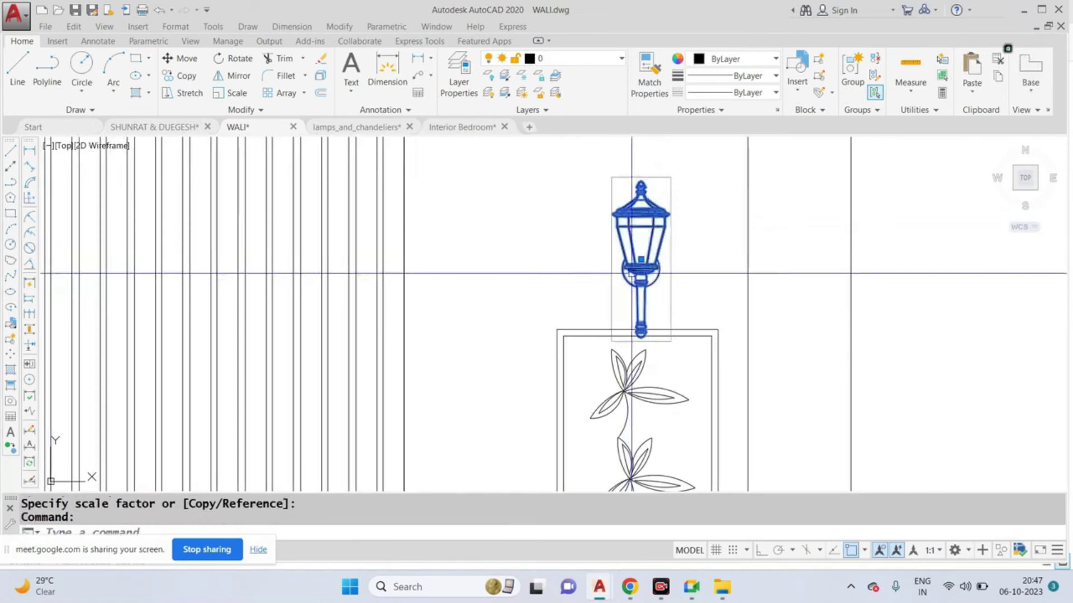
{"action": "type", "text": "m"}
{"action": "key", "text": "Return"}
{"action": "left_click", "coordinate": [640, 333]}
{"action": "left_click", "coordinate": [640, 306]}
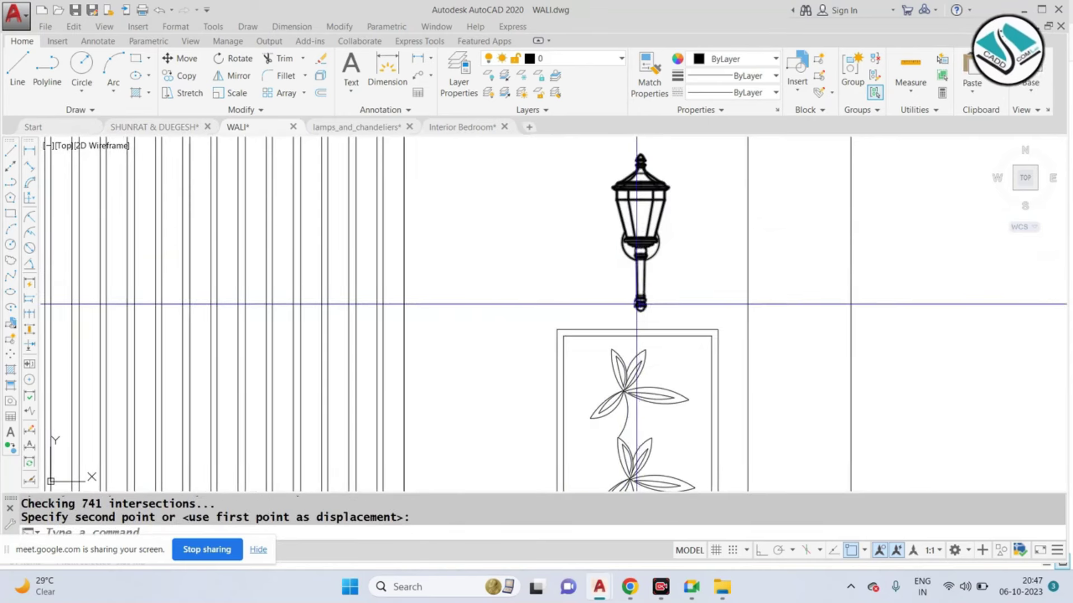
Step: Copy the lantern above the upper-left picture frame
{"action": "scroll", "coordinate": [639, 307], "scroll_direction": "down", "scroll_amount": 2}
{"action": "left_click", "coordinate": [658, 256]}
{"action": "left_click", "coordinate": [591, 272]}
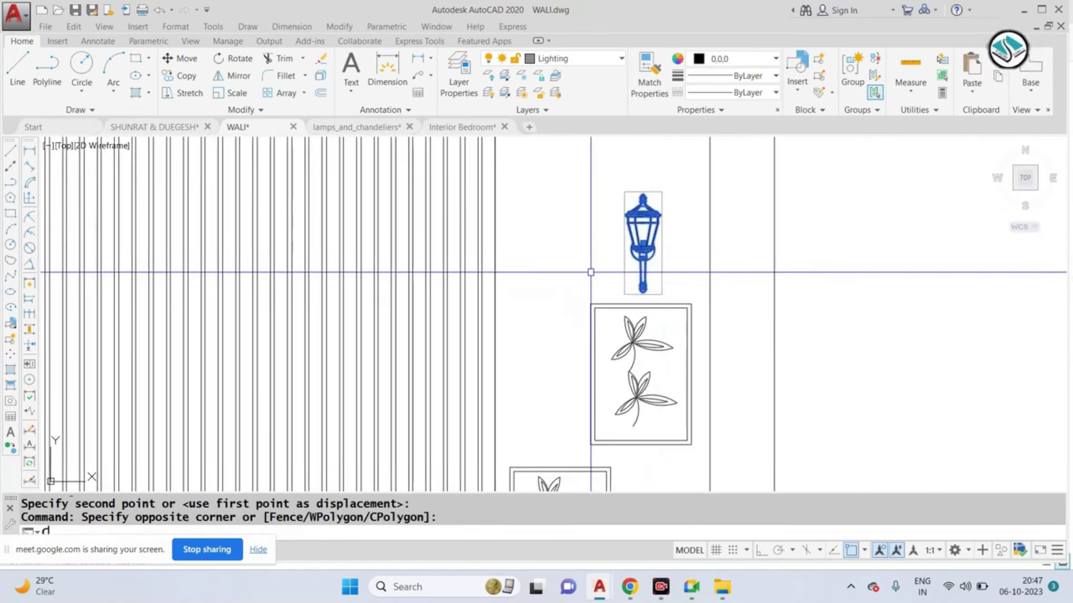
{"action": "type", "text": "o"}
{"action": "key", "text": "Return"}
{"action": "left_click", "coordinate": [623, 233]}
{"action": "scroll", "coordinate": [623, 233], "scroll_direction": "down", "scroll_amount": 3}
{"action": "scroll", "coordinate": [573, 253], "scroll_direction": "up", "scroll_amount": 3}
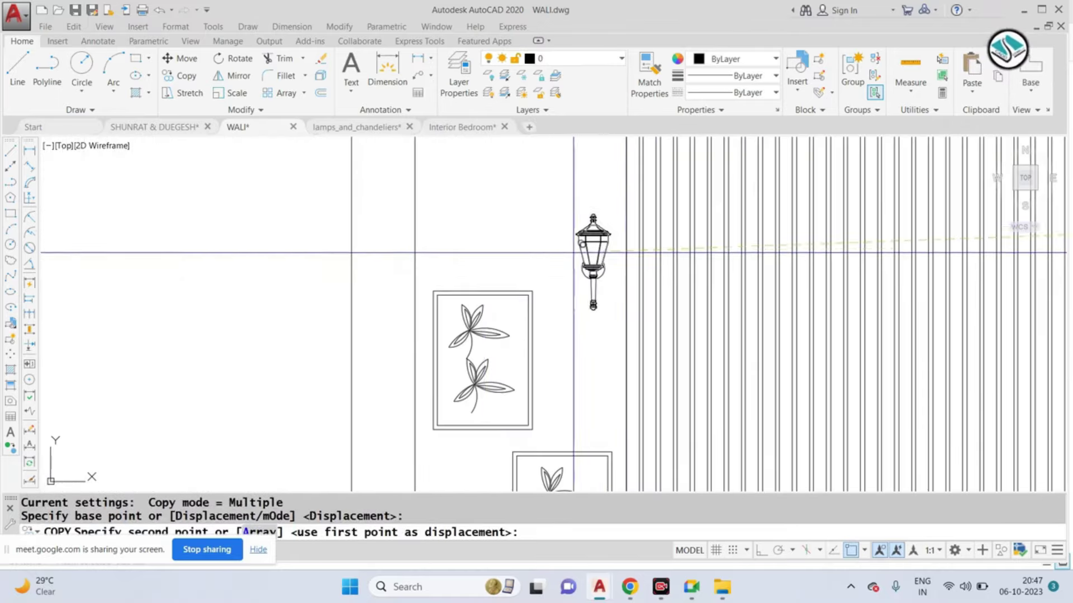
{"action": "left_click", "coordinate": [462, 226]}
Step: Place another lantern copy above the lower-left frame and end the copy command
{"action": "scroll", "coordinate": [462, 225], "scroll_direction": "down", "scroll_amount": 3}
{"action": "scroll", "coordinate": [472, 282], "scroll_direction": "up", "scroll_amount": 3}
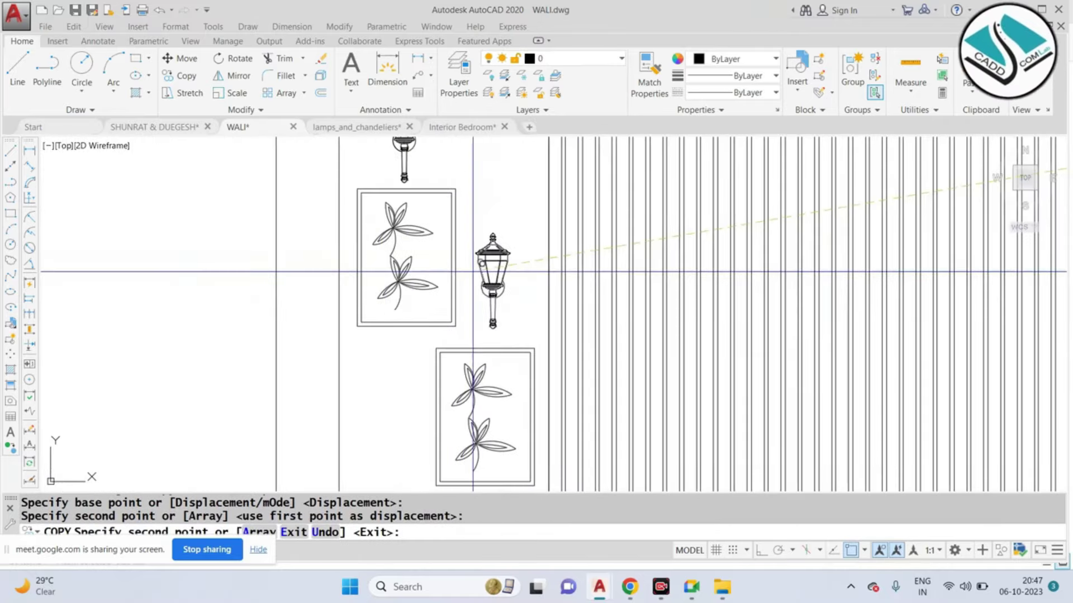
{"action": "left_click", "coordinate": [473, 285]}
{"action": "scroll", "coordinate": [472, 285], "scroll_direction": "down", "scroll_amount": 3}
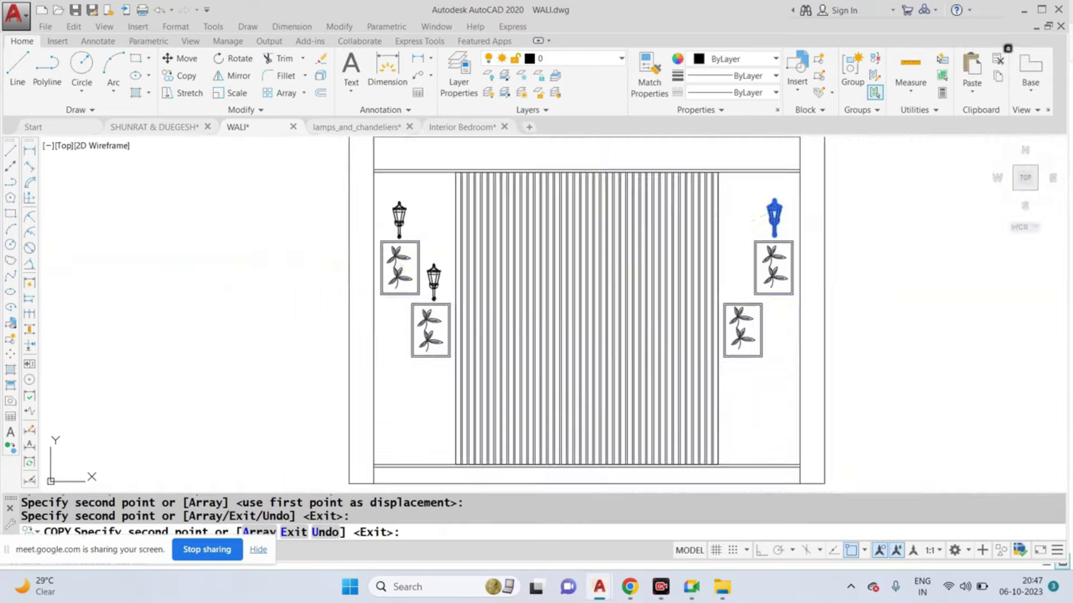
{"action": "scroll", "coordinate": [707, 276], "scroll_direction": "up", "scroll_amount": 3}
{"action": "key", "text": "Escape"}
{"action": "scroll", "coordinate": [736, 282], "scroll_direction": "down", "scroll_amount": 3}
{"action": "scroll", "coordinate": [656, 279], "scroll_direction": "down", "scroll_amount": 2}
{"action": "key", "text": "Escape"}
{"action": "left_click", "coordinate": [752, 147]}
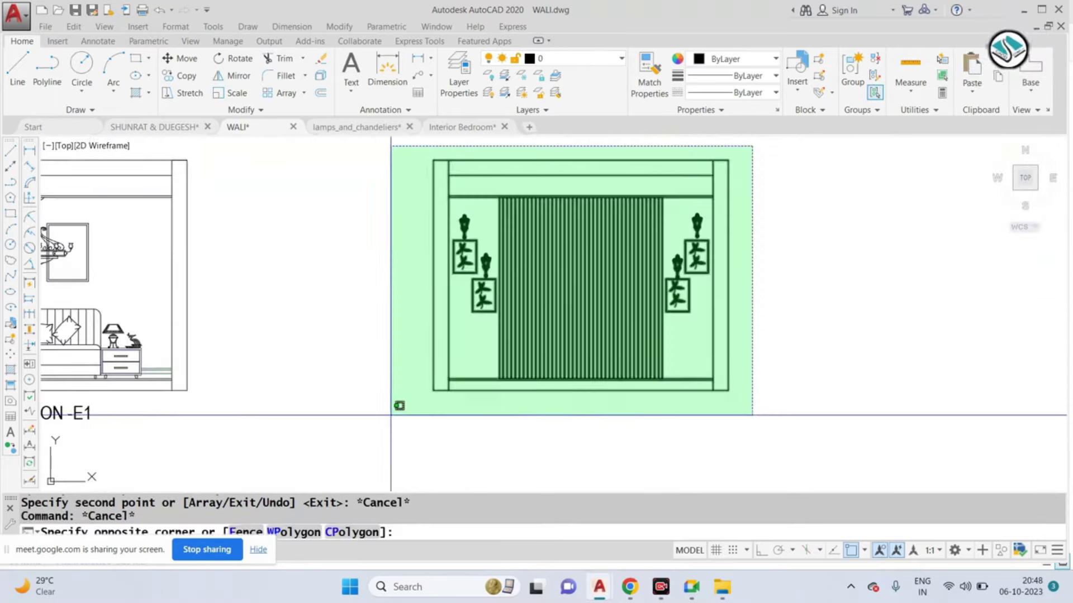
Step: Copy the three floor-trim lines beside the nightstand to the slatted wall's inner corner
{"action": "key", "text": "Escape"}
{"action": "scroll", "coordinate": [444, 341], "scroll_direction": "down", "scroll_amount": 4}
{"action": "scroll", "coordinate": [232, 345], "scroll_direction": "up", "scroll_amount": 3}
{"action": "scroll", "coordinate": [231, 345], "scroll_direction": "up", "scroll_amount": 2}
{"action": "left_click", "coordinate": [275, 304]}
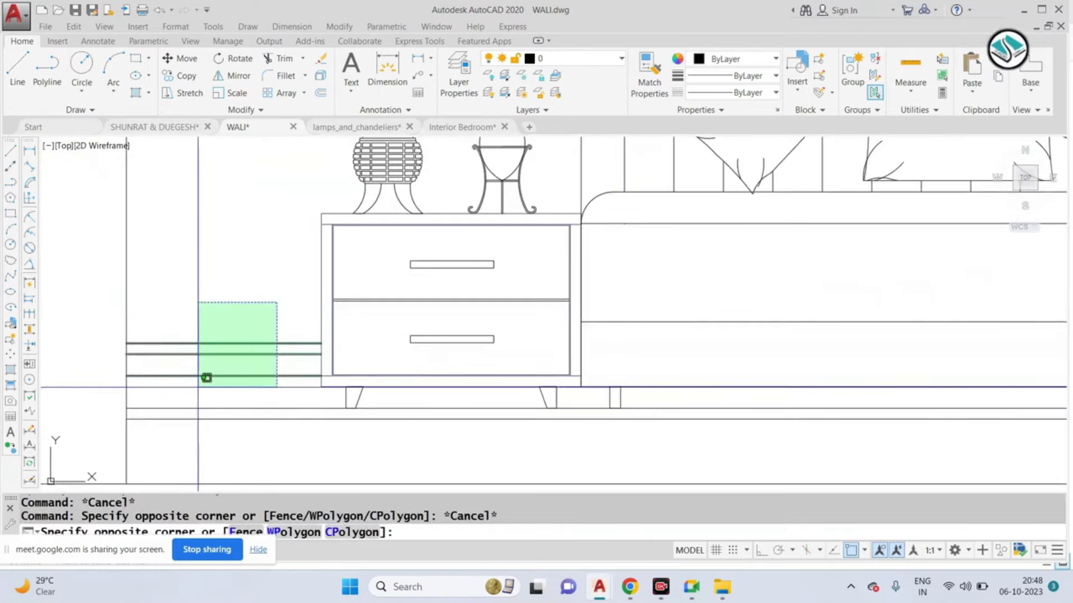
{"action": "left_click", "coordinate": [201, 377]}
{"action": "type", "text": "CO"}
{"action": "key", "text": "Return"}
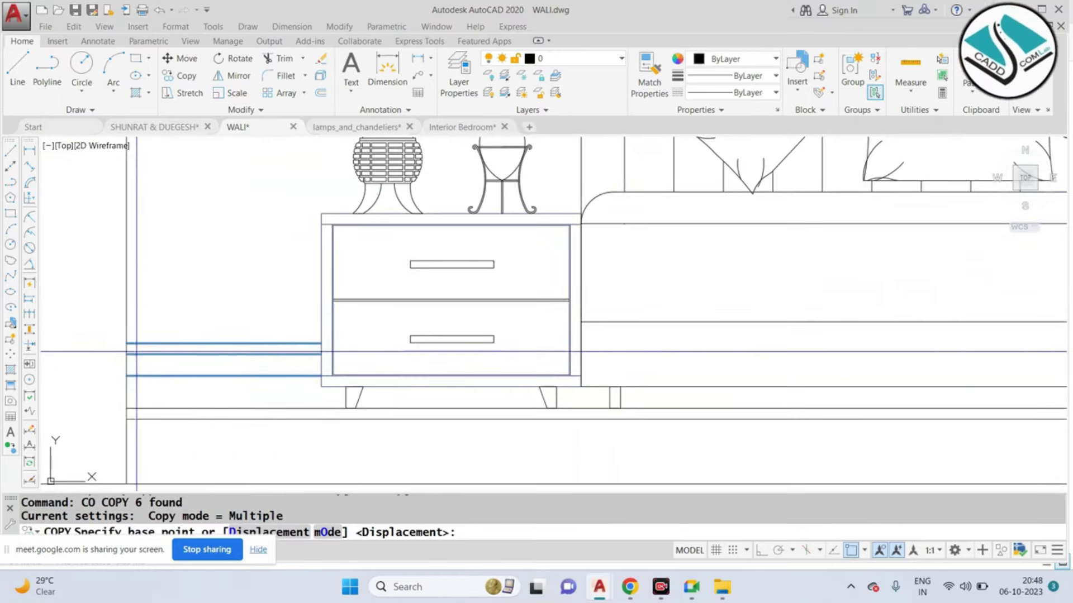
{"action": "left_click", "coordinate": [126, 408]}
{"action": "scroll", "coordinate": [126, 409], "scroll_direction": "down", "scroll_amount": 4}
{"action": "mouse_move", "coordinate": [538, 383]}
{"action": "middle_mouse_down"}
{"action": "mouse_move", "coordinate": [694, 383]}
{"action": "mouse_move", "coordinate": [554, 404]}
{"action": "mouse_move", "coordinate": [76, 407]}
{"action": "middle_mouse_up"}
{"action": "scroll", "coordinate": [695, 383], "scroll_direction": "up", "scroll_amount": 5}
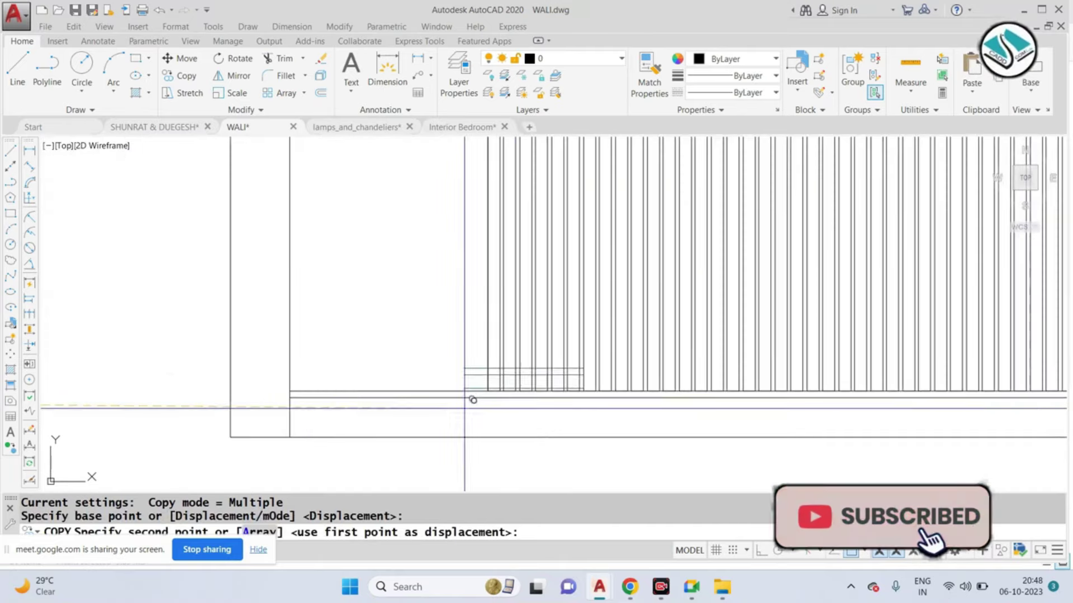
{"action": "left_click", "coordinate": [290, 391]}
{"action": "key", "text": "Escape"}
Step: Extend the copied trim lines to both the left and right walls
{"action": "left_click", "coordinate": [803, 366]}
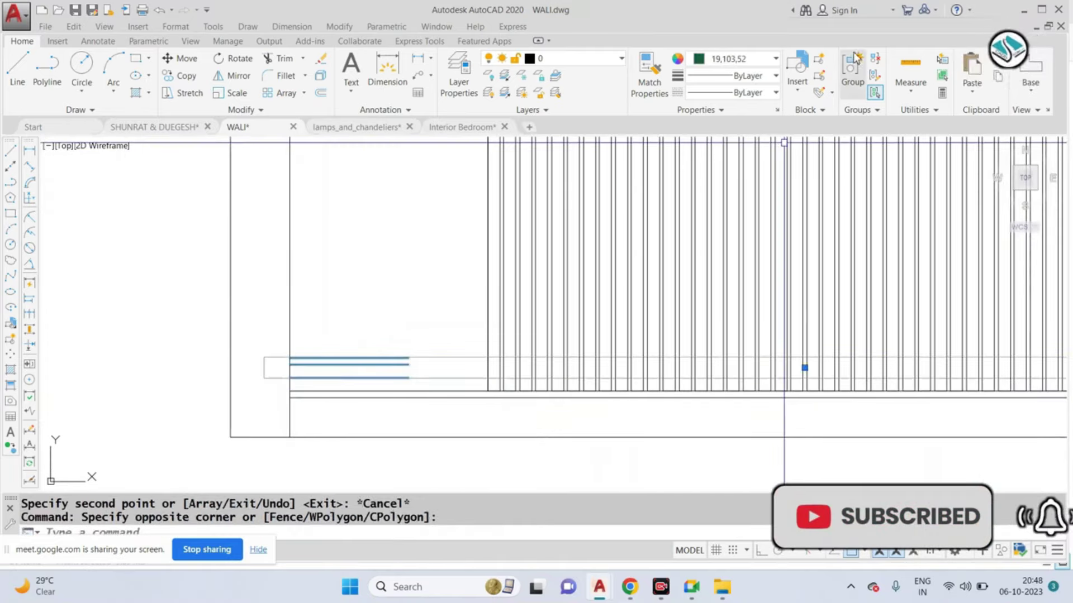
{"action": "key", "text": "Escape"}
{"action": "key", "text": "Escape"}
{"action": "key", "text": "Return"}
{"action": "left_click", "coordinate": [407, 329]}
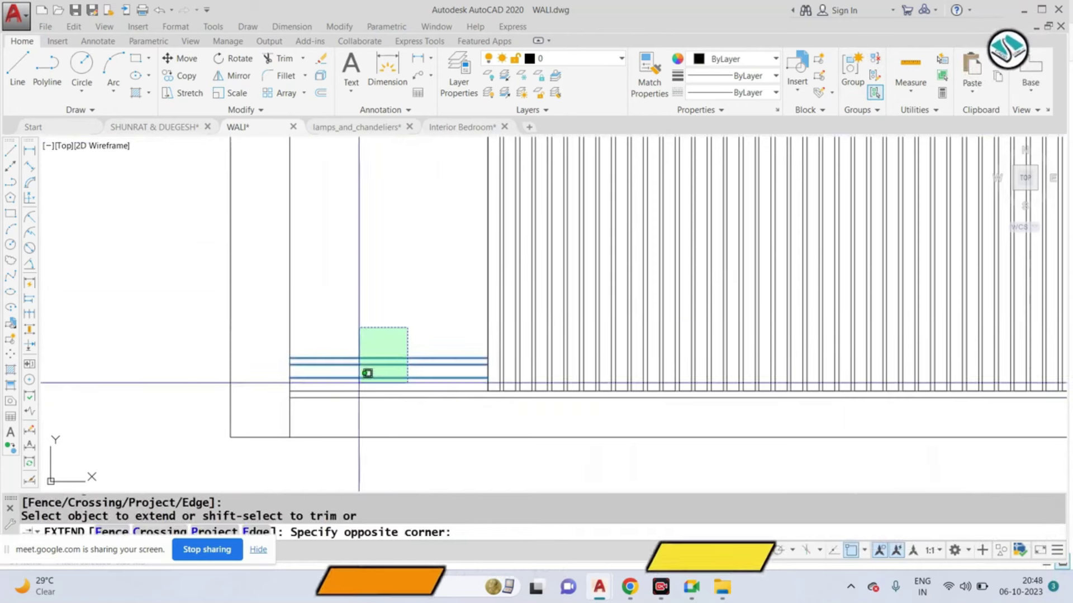
{"action": "left_click", "coordinate": [364, 371]}
{"action": "scroll", "coordinate": [364, 371], "scroll_direction": "down", "scroll_amount": 3}
{"action": "scroll", "coordinate": [690, 322], "scroll_direction": "up", "scroll_amount": 4}
{"action": "left_click", "coordinate": [690, 321]}
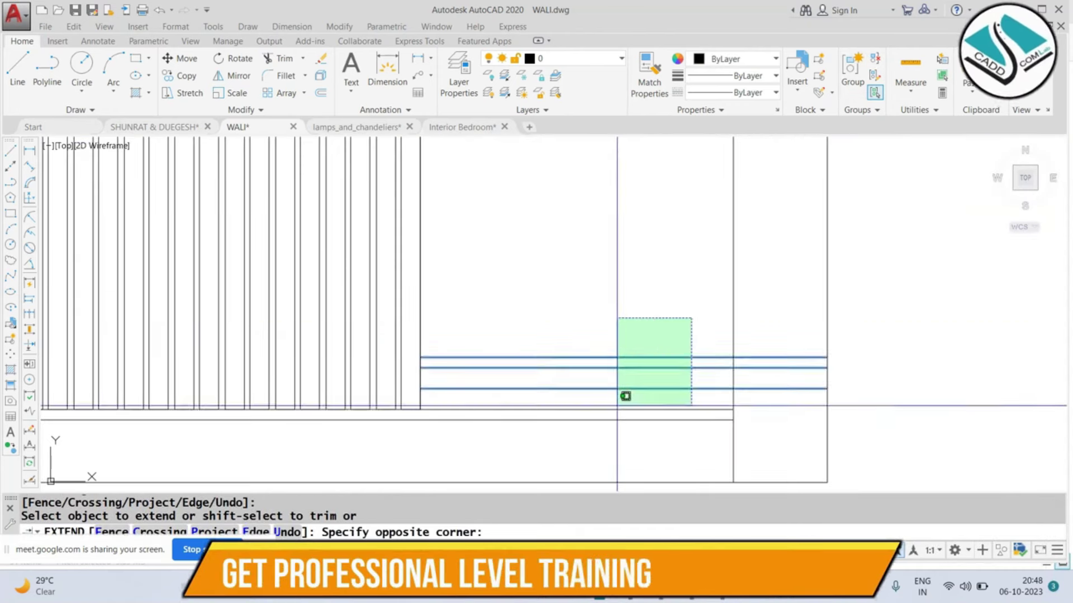
{"action": "left_click", "coordinate": [622, 395]}
{"action": "key", "text": "Escape"}
Step: Group the three extended base-band lines into one object, after a cancelled trim
{"action": "type", "text": "tr"}
{"action": "key", "text": "Return"}
{"action": "key", "text": "Return"}
{"action": "left_click", "coordinate": [797, 339]}
{"action": "key", "text": "Escape"}
{"action": "left_click", "coordinate": [659, 329]}
{"action": "left_click", "coordinate": [544, 394]}
{"action": "scroll", "coordinate": [545, 394], "scroll_direction": "down", "scroll_amount": 3}
{"action": "scroll", "coordinate": [361, 424], "scroll_direction": "up", "scroll_amount": 3}
{"action": "left_click", "coordinate": [361, 424]}
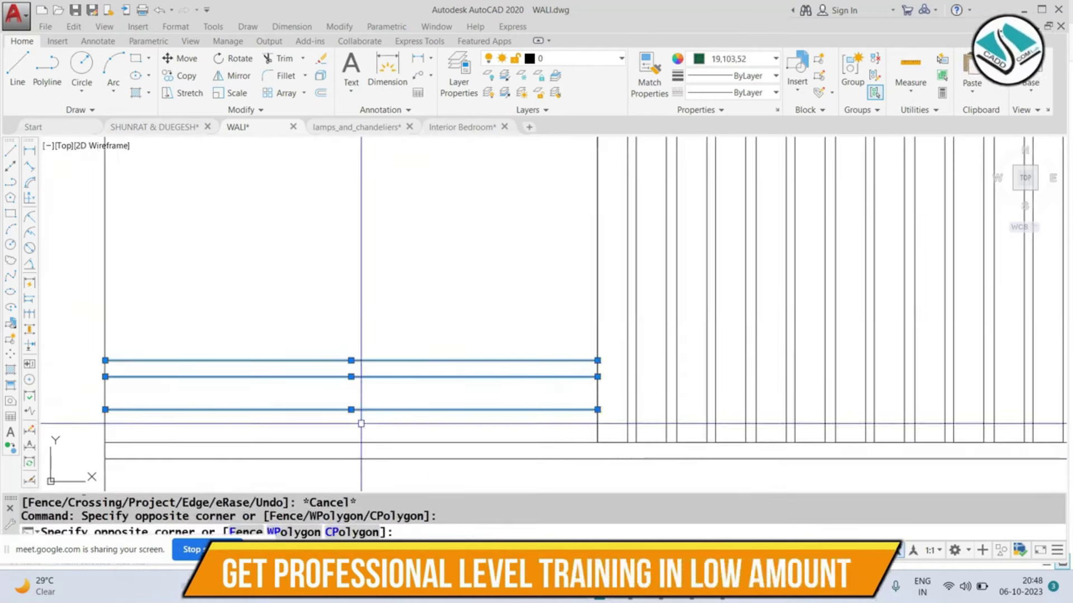
{"action": "left_click", "coordinate": [853, 72]}
{"action": "scroll", "coordinate": [523, 378], "scroll_direction": "down", "scroll_amount": 5}
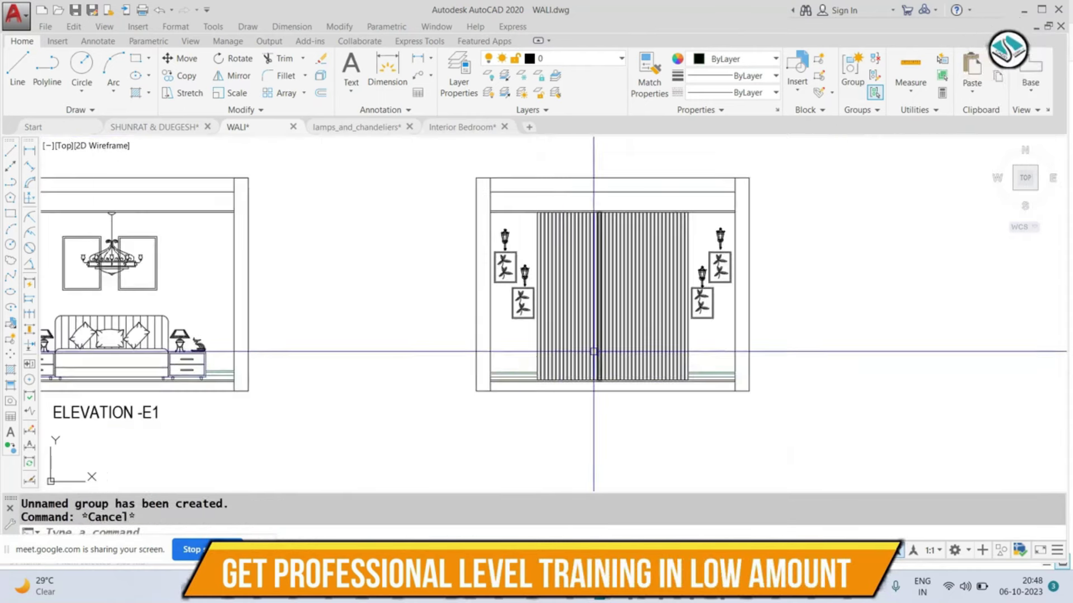
{"action": "scroll", "coordinate": [562, 369], "scroll_direction": "down", "scroll_amount": 2}
{"action": "key", "text": "Escape"}
Step: Window-select the whole slat-panel elevation and move it left of the others
{"action": "left_click", "coordinate": [730, 224]}
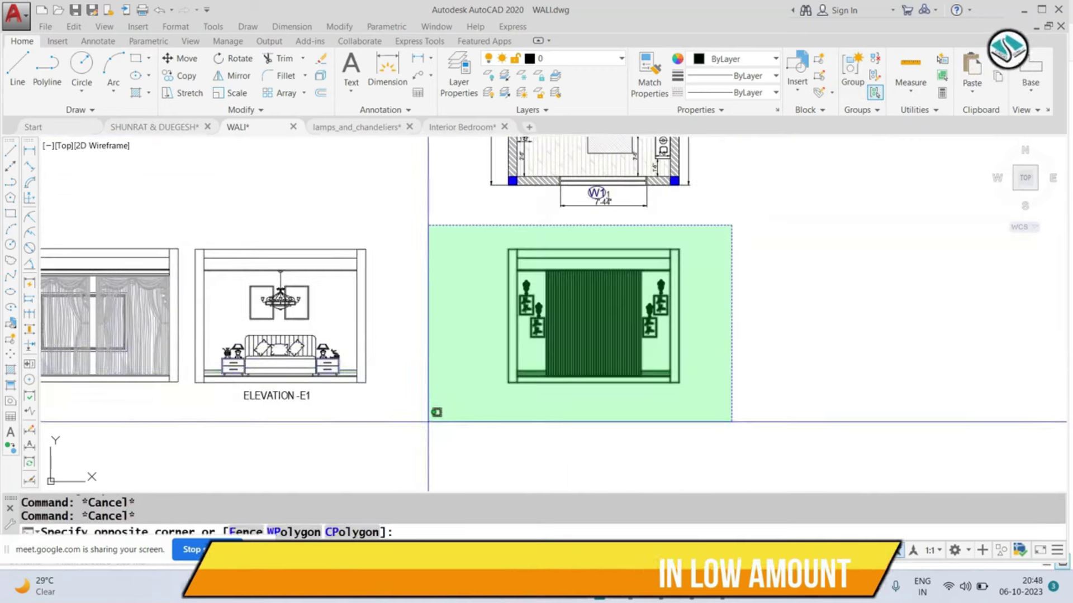
{"action": "left_click", "coordinate": [426, 422]}
{"action": "type", "text": "m"}
{"action": "key", "text": "Return"}
{"action": "left_click", "coordinate": [566, 339]}
{"action": "scroll", "coordinate": [565, 339], "scroll_direction": "down", "scroll_amount": 3}
{"action": "scroll", "coordinate": [598, 328], "scroll_direction": "up", "scroll_amount": 1}
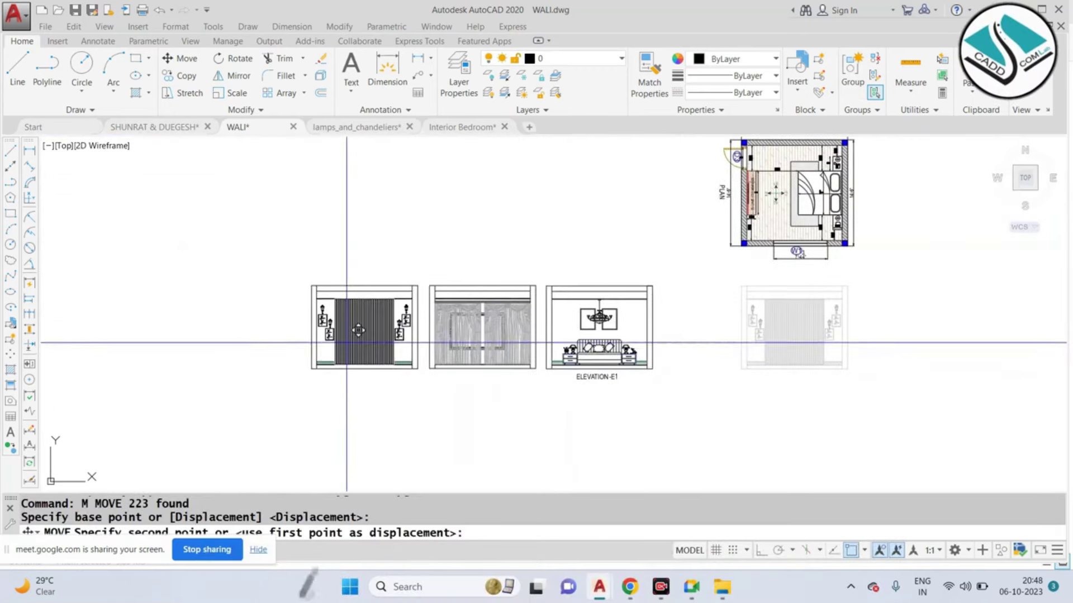
Step: Drop the moved elevation to the left of the other elevations
{"action": "left_click", "coordinate": [341, 313]}
{"action": "key", "text": "Escape"}
{"action": "scroll", "coordinate": [647, 314], "scroll_direction": "up", "scroll_amount": 3}
{"action": "scroll", "coordinate": [636, 321], "scroll_direction": "down", "scroll_amount": 3}
{"action": "scroll", "coordinate": [627, 316], "scroll_direction": "up", "scroll_amount": 1}
{"action": "scroll", "coordinate": [697, 252], "scroll_direction": "up", "scroll_amount": 2}
Step: Rotate the whole floor plan 180° with Ortho so the TV wall is on top
{"action": "left_click", "coordinate": [772, 188]}
{"action": "left_click", "coordinate": [474, 477]}
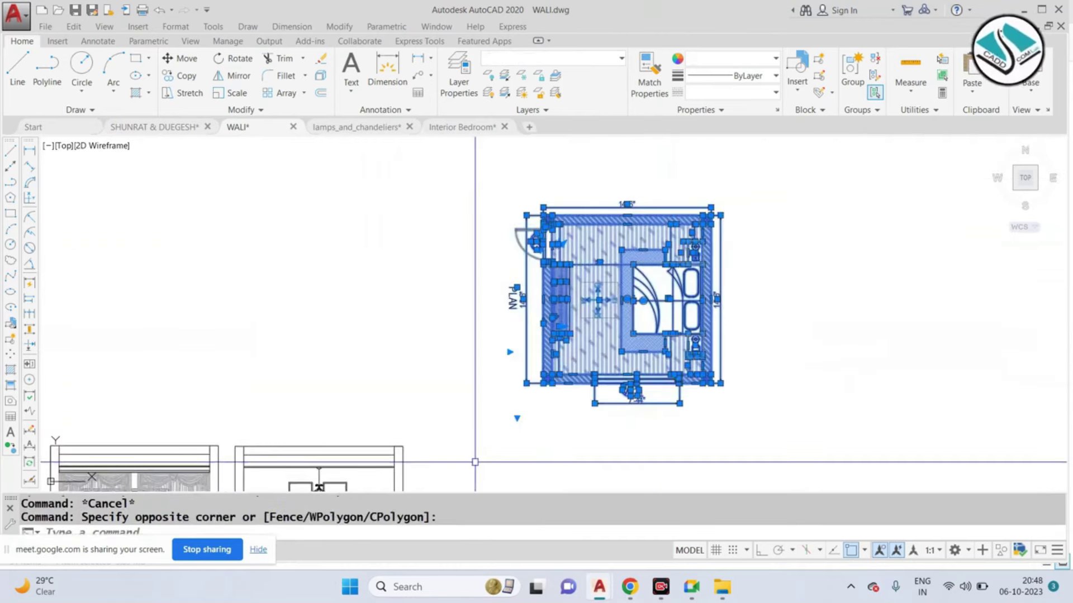
{"action": "type", "text": "ro"}
{"action": "key", "text": "Return"}
{"action": "scroll", "coordinate": [603, 223], "scroll_direction": "down", "scroll_amount": 2}
{"action": "left_click", "coordinate": [620, 254]}
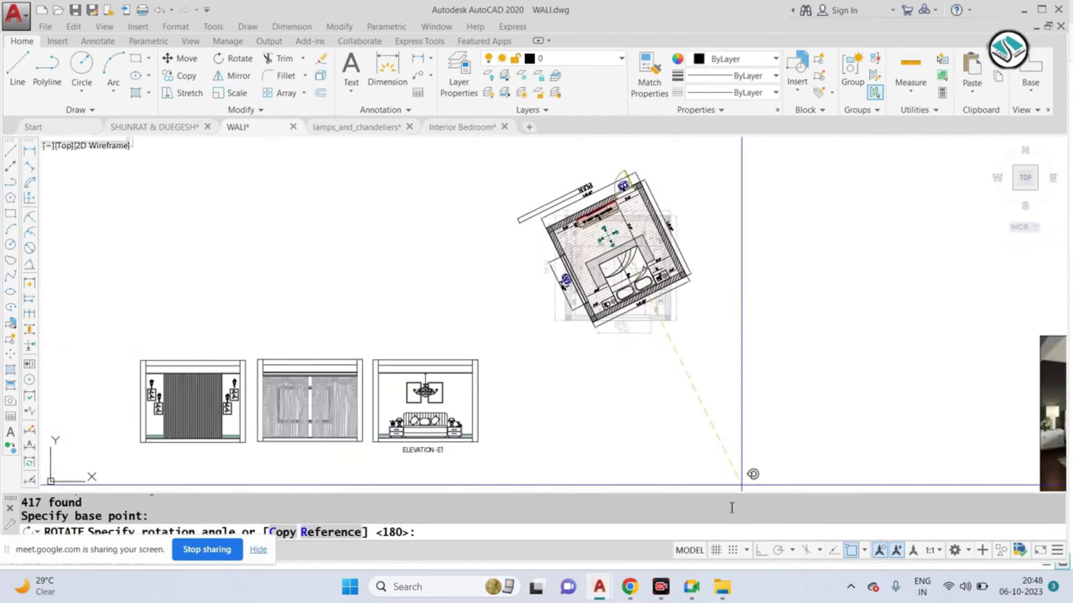
{"action": "left_click", "coordinate": [758, 552]}
{"action": "left_click", "coordinate": [611, 357]}
{"action": "scroll", "coordinate": [645, 215], "scroll_direction": "up", "scroll_amount": 2}
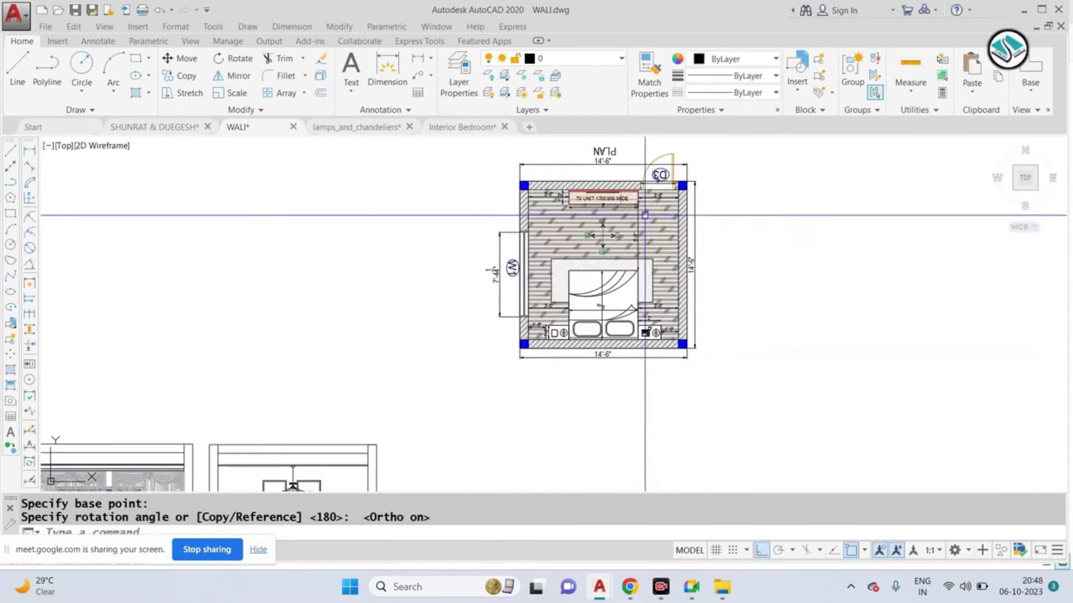
Step: Drop vertical XLINE construction lines through the plan's wall corners
{"action": "type", "text": "xl"}
{"action": "key", "text": "Return"}
{"action": "type", "text": "v"}
{"action": "key", "text": "Return"}
{"action": "scroll", "coordinate": [525, 156], "scroll_direction": "up", "scroll_amount": 5}
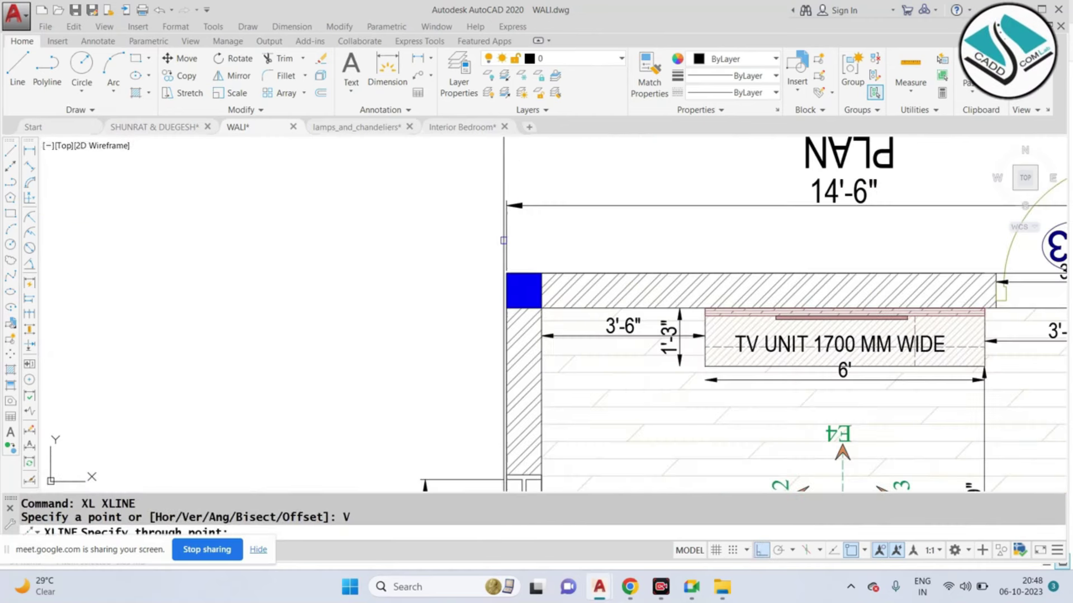
{"action": "left_click", "coordinate": [539, 272]}
{"action": "scroll", "coordinate": [539, 272], "scroll_direction": "down", "scroll_amount": 3}
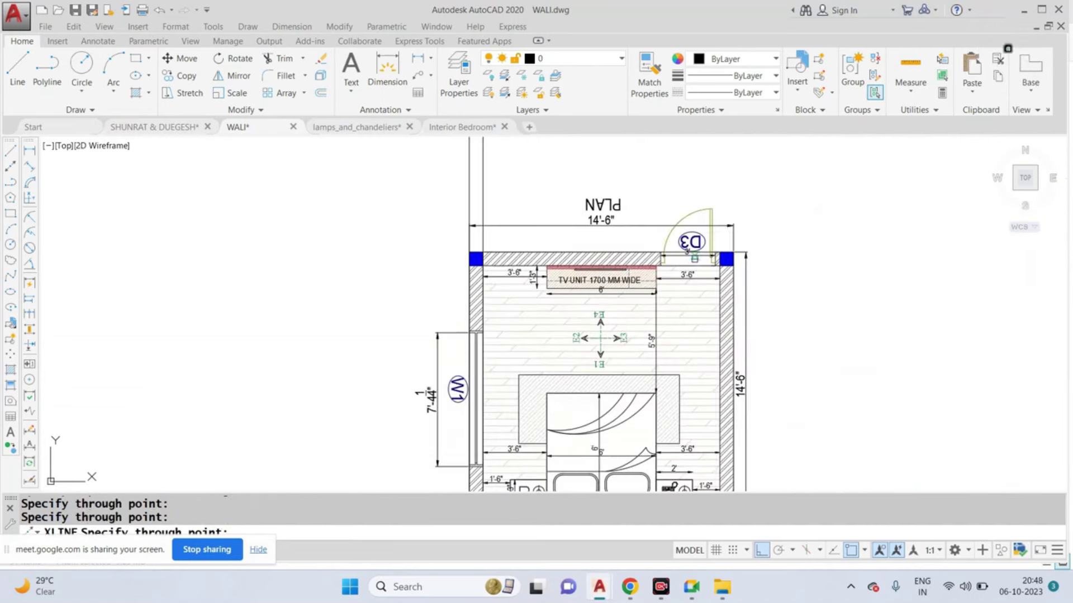
{"action": "scroll", "coordinate": [704, 256], "scroll_direction": "up", "scroll_amount": 4}
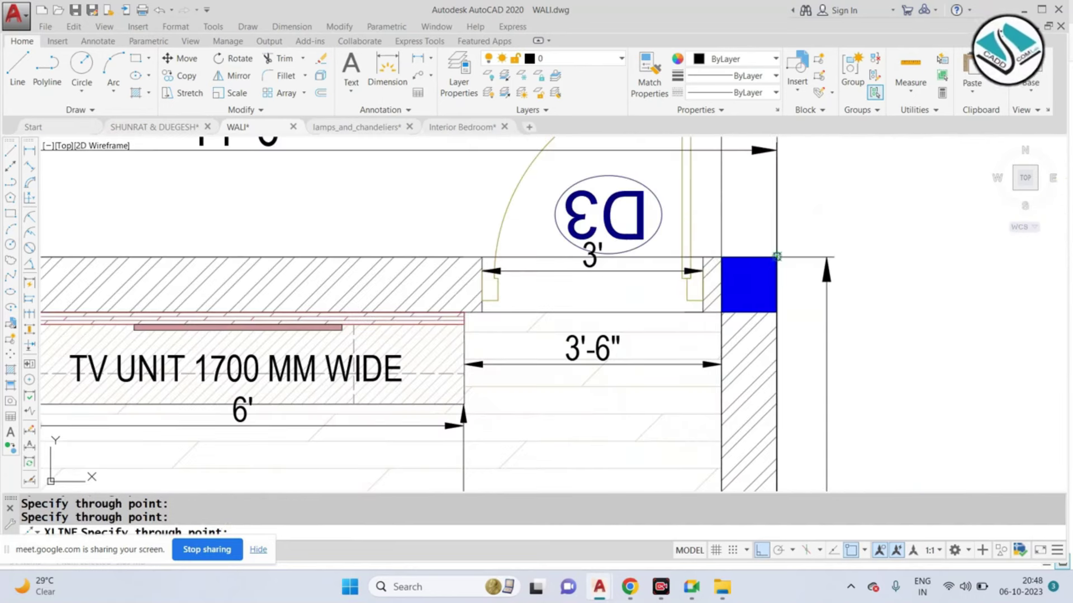
{"action": "scroll", "coordinate": [776, 258], "scroll_direction": "down", "scroll_amount": 5}
{"action": "scroll", "coordinate": [693, 307], "scroll_direction": "down", "scroll_amount": 3}
{"action": "key", "text": "Escape"}
{"action": "type", "text": "l"}
{"action": "key", "text": "Return"}
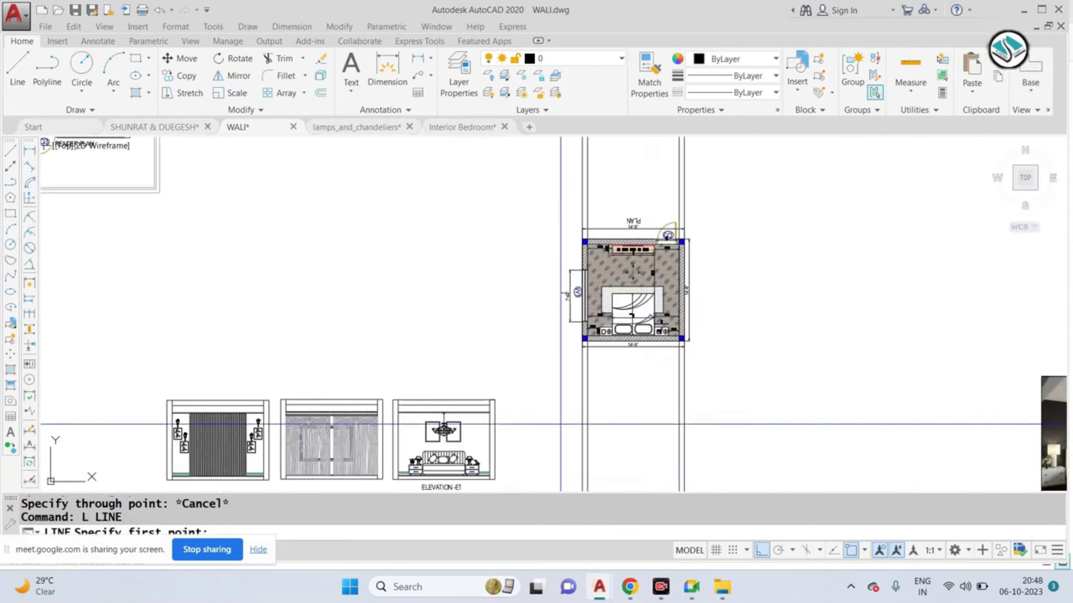
{"action": "scroll", "coordinate": [409, 266], "scroll_direction": "up", "scroll_amount": 3}
Step: Extend elevation E1's top edge with horizontal lines across the construction lines
{"action": "scroll", "coordinate": [409, 267], "scroll_direction": "up", "scroll_amount": 2}
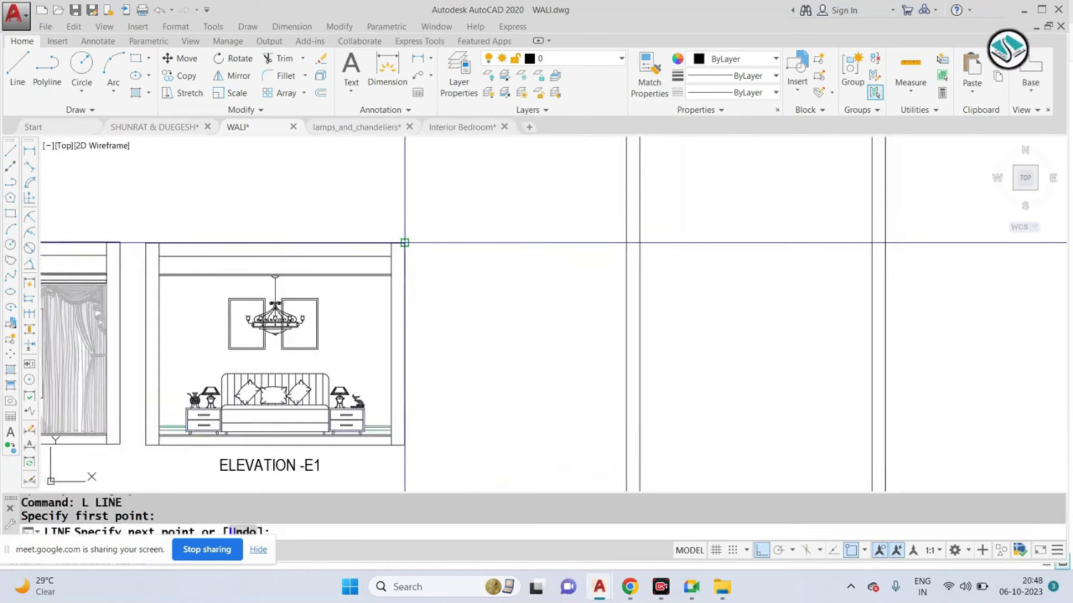
{"action": "left_click", "coordinate": [948, 280]}
{"action": "key", "text": "Escape"}
{"action": "key", "text": "space"}
{"action": "left_click", "coordinate": [405, 257]}
{"action": "left_click", "coordinate": [989, 257]}
{"action": "key", "text": "Escape"}
{"action": "key", "text": "space"}
Step: Draw further horizontal lines across the construction lines for the new frame
{"action": "scroll", "coordinate": [384, 266], "scroll_direction": "up", "scroll_amount": 3}
{"action": "left_click", "coordinate": [383, 268]}
{"action": "scroll", "coordinate": [383, 268], "scroll_direction": "down", "scroll_amount": 3}
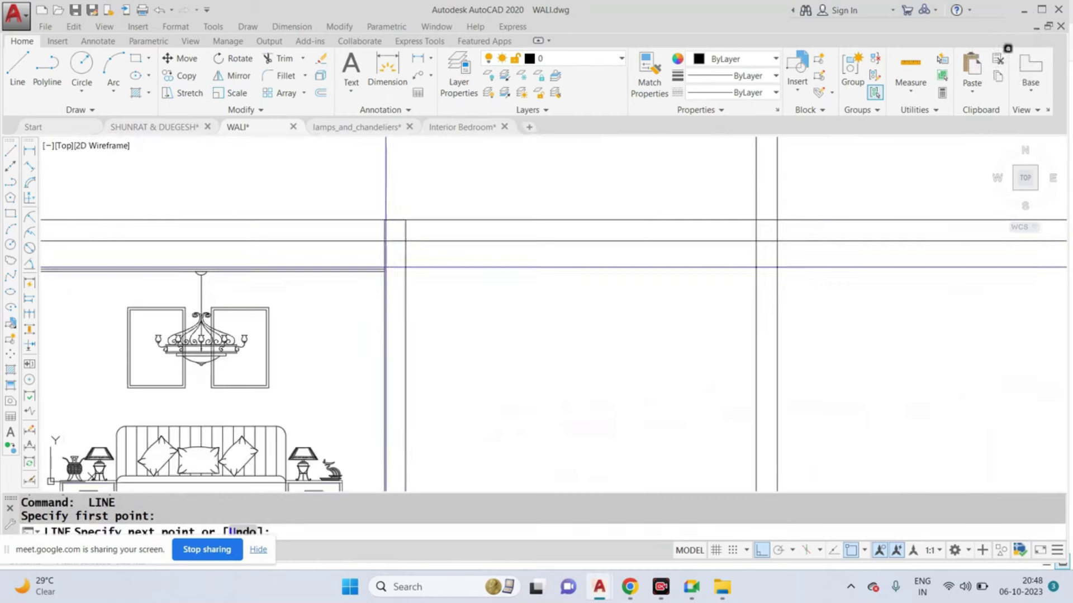
{"action": "middle_click_drag", "start_coordinate": [665, 268], "coordinate": [420, 243]}
{"action": "left_click", "coordinate": [466, 244]}
{"action": "key", "text": "Escape"}
{"action": "key", "text": "space"}
{"action": "scroll", "coordinate": [466, 244], "scroll_direction": "up", "scroll_amount": 4}
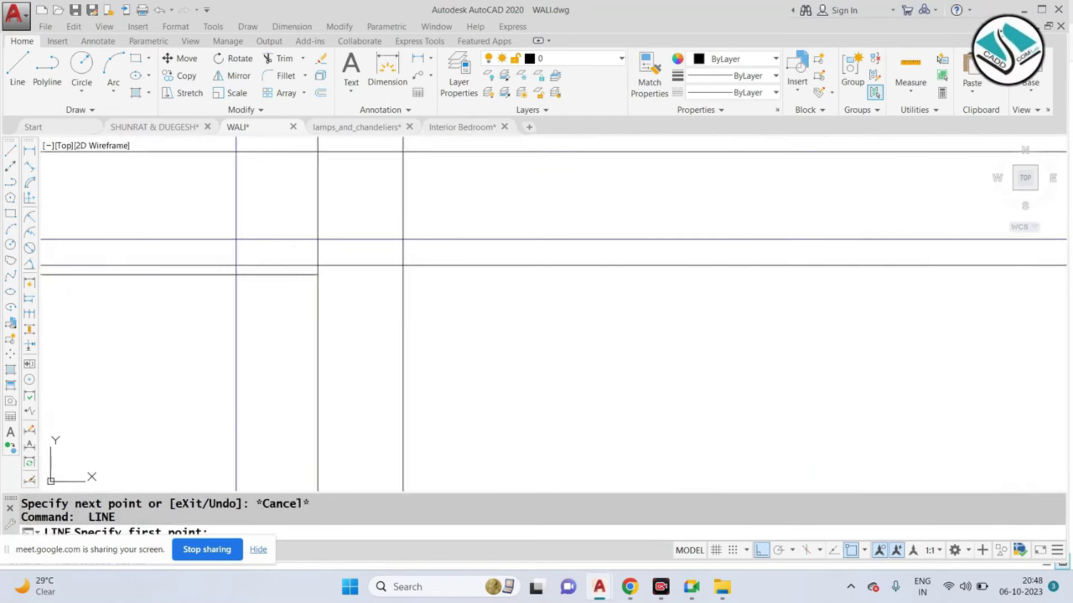
{"action": "left_click", "coordinate": [318, 274]}
{"action": "scroll", "coordinate": [318, 275], "scroll_direction": "down", "scroll_amount": 3}
{"action": "scroll", "coordinate": [391, 280], "scroll_direction": "down", "scroll_amount": 2}
{"action": "key", "text": "Escape"}
{"action": "key", "text": "space"}
{"action": "scroll", "coordinate": [535, 373], "scroll_direction": "up", "scroll_amount": 5}
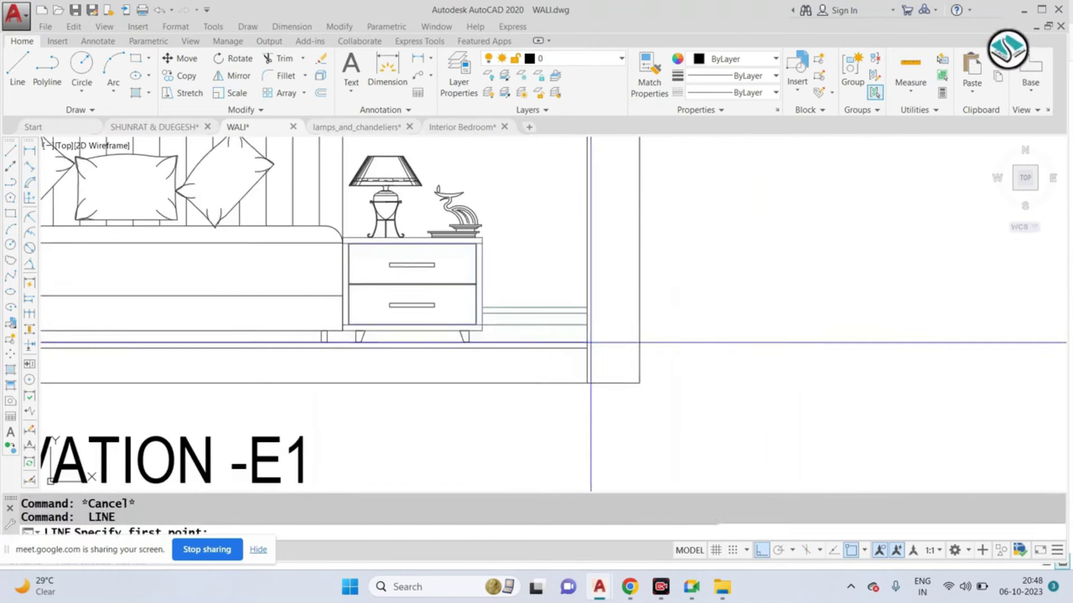
{"action": "scroll", "coordinate": [590, 342], "scroll_direction": "down", "scroll_amount": 3}
Step: Draw floor-level lines from E1's floor across the construction lines
{"action": "left_click", "coordinate": [765, 321]}
{"action": "key", "text": "Escape"}
{"action": "key", "text": "space"}
{"action": "scroll", "coordinate": [450, 289], "scroll_direction": "up", "scroll_amount": 4}
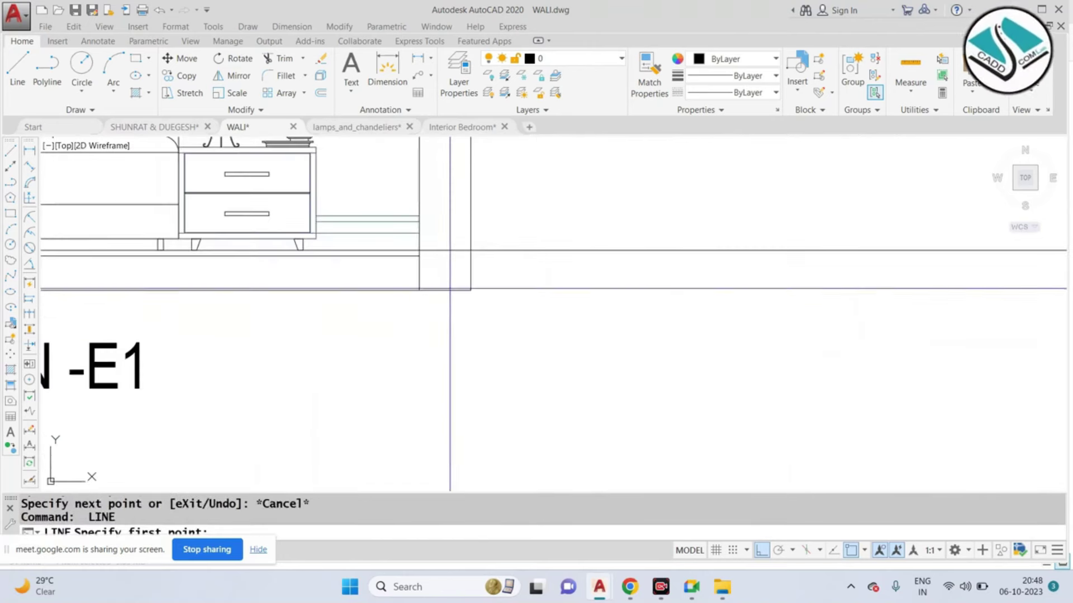
{"action": "left_click", "coordinate": [419, 255]}
{"action": "scroll", "coordinate": [419, 256], "scroll_direction": "down", "scroll_amount": 3}
{"action": "left_click", "coordinate": [828, 290]}
{"action": "key", "text": "Escape"}
{"action": "key", "text": "space"}
{"action": "scroll", "coordinate": [515, 304], "scroll_direction": "up", "scroll_amount": 4}
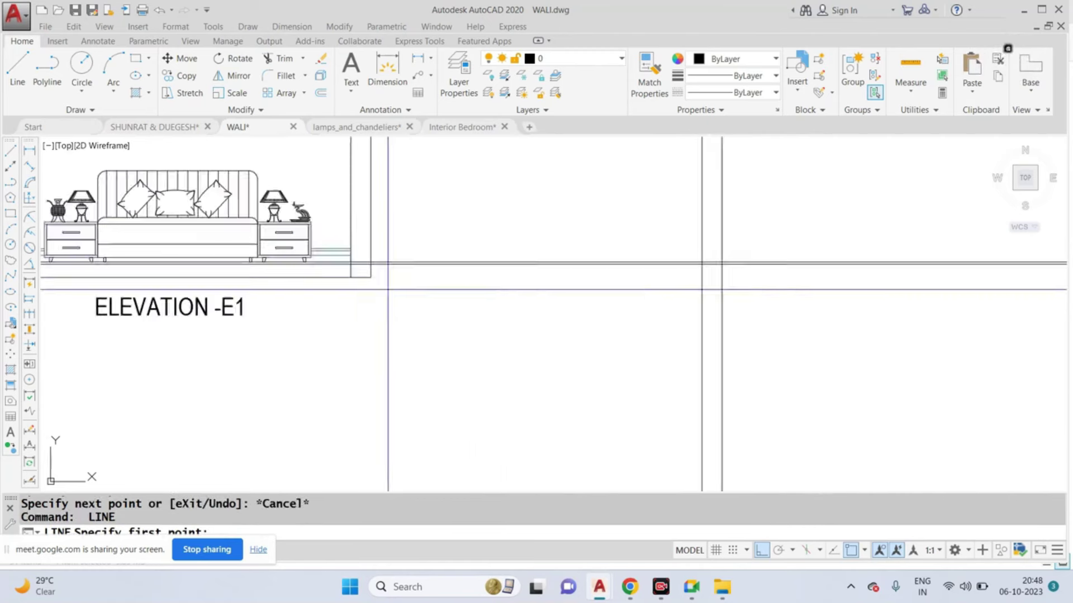
{"action": "left_click", "coordinate": [359, 270]}
{"action": "scroll", "coordinate": [359, 270], "scroll_direction": "down", "scroll_amount": 4}
{"action": "left_click", "coordinate": [790, 325]}
{"action": "key", "text": "Escape"}
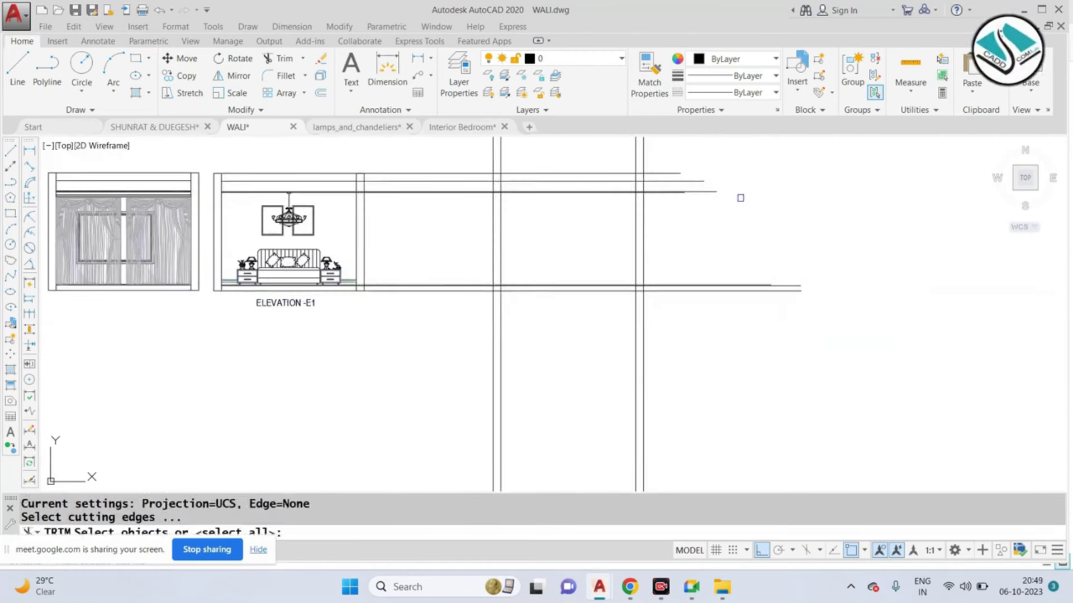
Step: Trim excess line ends and construction lines outside the new frame with crossing windows
{"action": "key", "text": "Return"}
{"action": "left_click", "coordinate": [721, 152]}
{"action": "left_click", "coordinate": [657, 321]}
{"action": "left_click", "coordinate": [686, 317]}
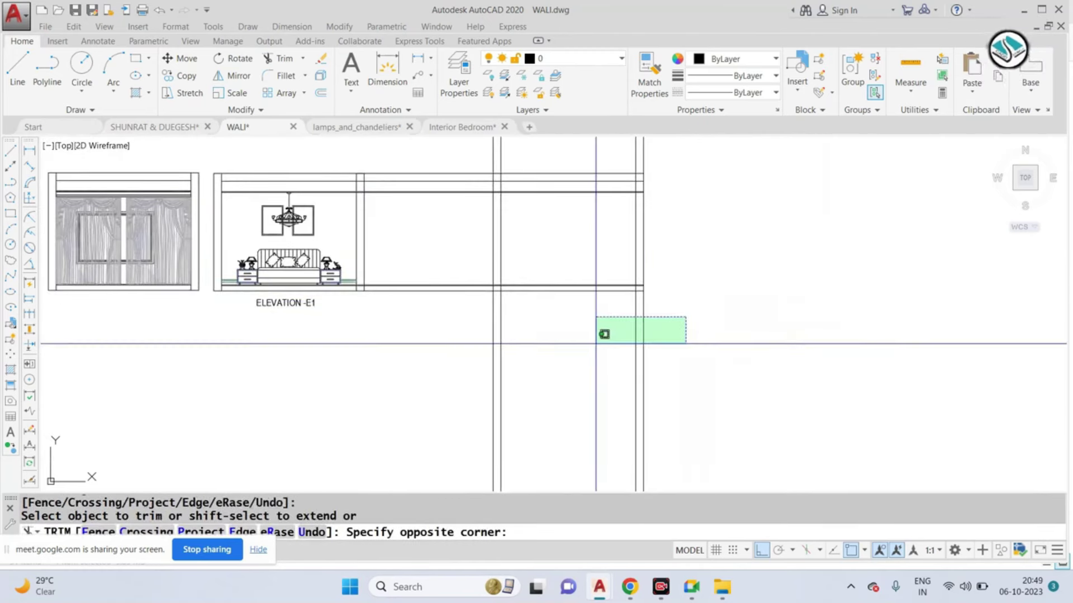
{"action": "left_click", "coordinate": [451, 353]}
{"action": "left_click", "coordinate": [465, 299]}
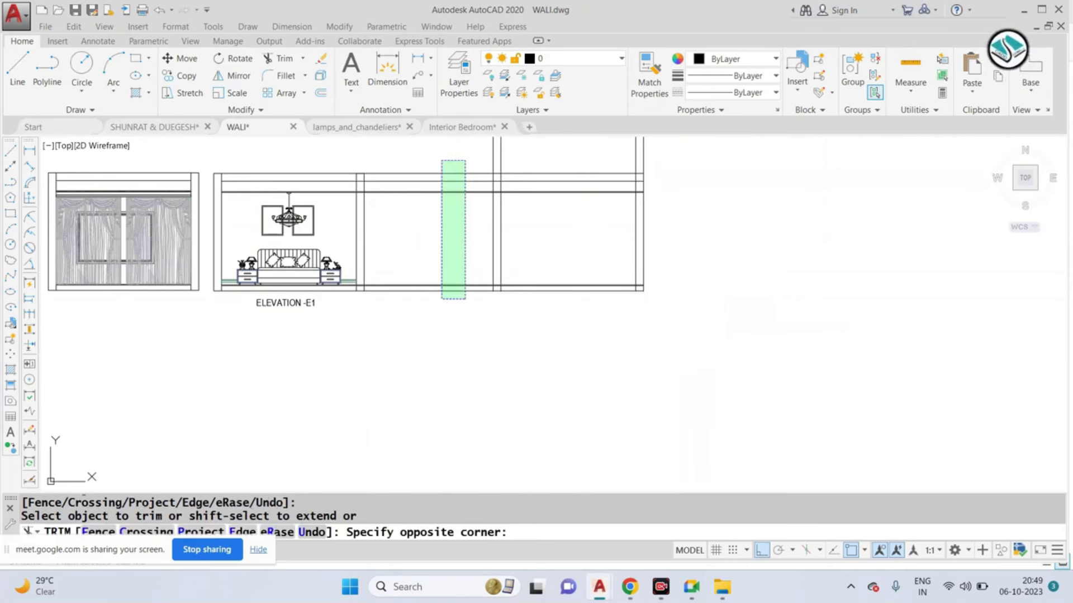
{"action": "left_click", "coordinate": [442, 161]}
{"action": "middle_click_drag", "start_coordinate": [617, 146], "coordinate": [617, 281]}
{"action": "scroll", "coordinate": [617, 279], "scroll_direction": "up", "scroll_amount": 2}
{"action": "left_click", "coordinate": [745, 263]}
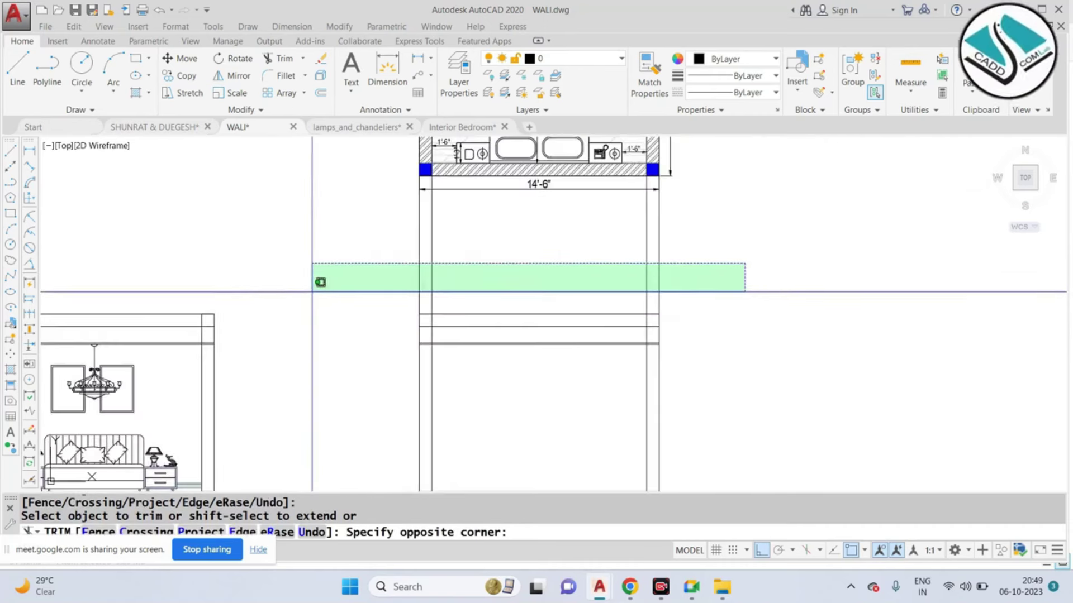
{"action": "left_click", "coordinate": [383, 281]}
{"action": "key", "text": "Escape"}
{"action": "key", "text": "Escape"}
Step: Trim the remaining leftover line ends on the frame with TRIM
{"action": "scroll", "coordinate": [423, 333], "scroll_direction": "up", "scroll_amount": 4}
{"action": "type", "text": "tr"}
{"action": "key", "text": "Return"}
{"action": "scroll", "coordinate": [623, 334], "scroll_direction": "down", "scroll_amount": 3}
{"action": "scroll", "coordinate": [642, 343], "scroll_direction": "up", "scroll_amount": 3}
{"action": "left_click", "coordinate": [642, 343]}
{"action": "scroll", "coordinate": [623, 335], "scroll_direction": "down", "scroll_amount": 3}
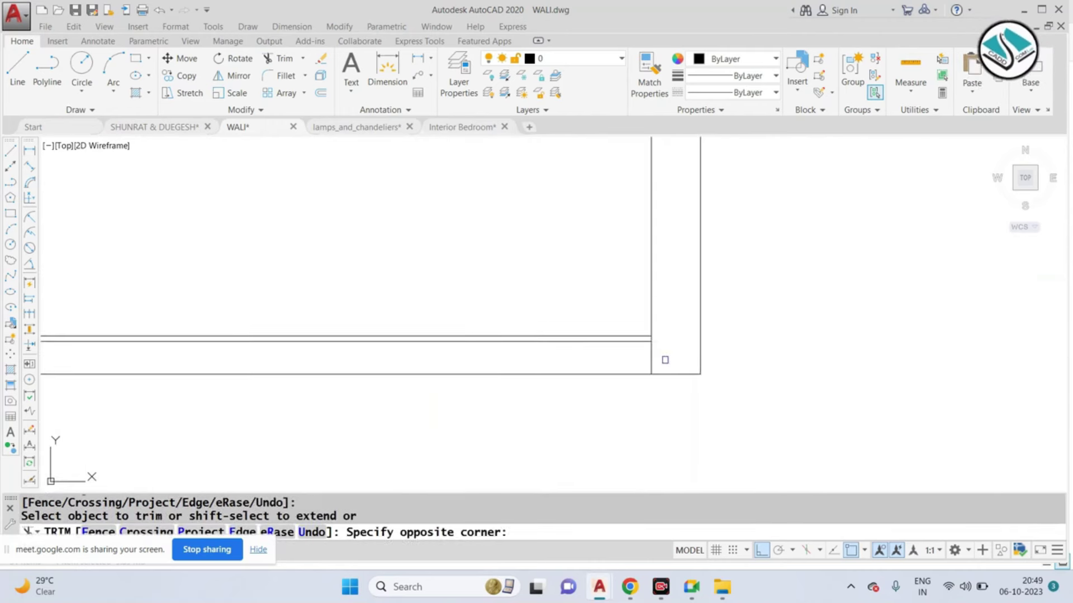
{"action": "scroll", "coordinate": [664, 360], "scroll_direction": "down", "scroll_amount": 5}
{"action": "scroll", "coordinate": [558, 335], "scroll_direction": "up", "scroll_amount": 4}
{"action": "scroll", "coordinate": [559, 335], "scroll_direction": "down", "scroll_amount": 4}
{"action": "left_click", "coordinate": [546, 304]}
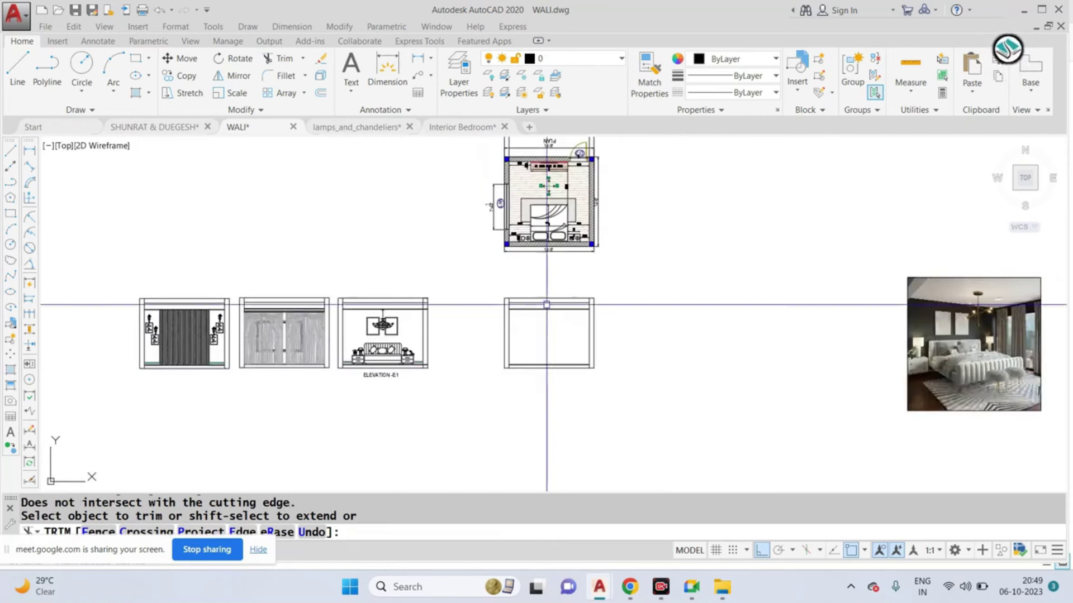
{"action": "key", "text": "Escape"}
Step: Erase the four stray lines left near the frame
{"action": "left_click", "coordinate": [491, 140]}
{"action": "left_click", "coordinate": [583, 372]}
{"action": "type", "text": "e"}
{"action": "key", "text": "Return"}
{"action": "scroll", "coordinate": [527, 214], "scroll_direction": "up", "scroll_amount": 3}
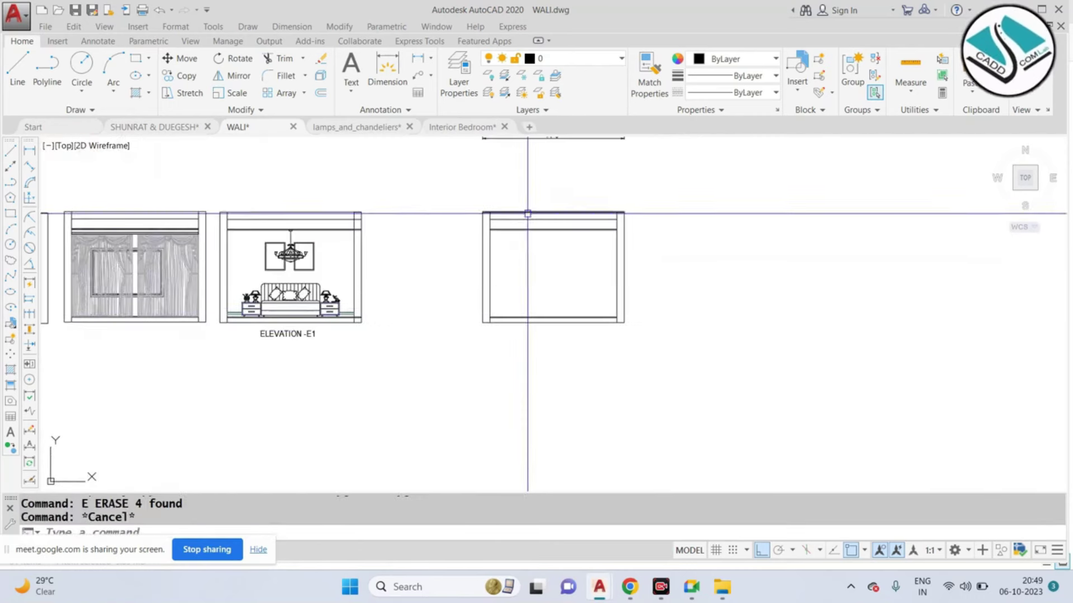
Step: Start a vertical construction line near the blank wall, then cancel it
{"action": "middle_click_drag", "start_coordinate": [527, 214], "coordinate": [557, 262]}
{"action": "key", "text": "Escape"}
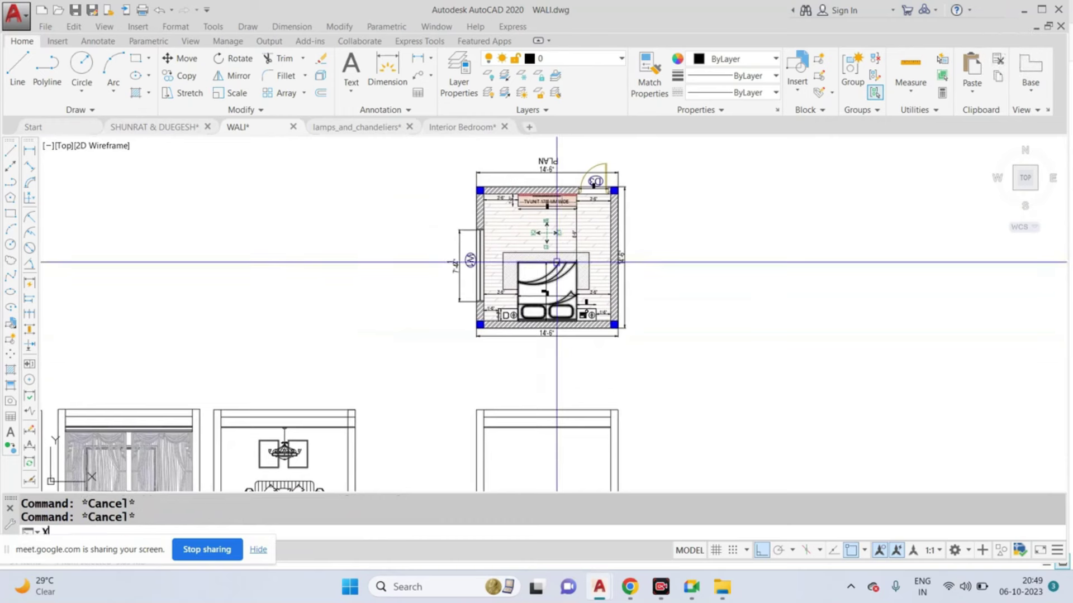
{"action": "type", "text": "l"}
{"action": "key", "text": "Return"}
{"action": "type", "text": "v"}
{"action": "key", "text": "Return"}
{"action": "scroll", "coordinate": [590, 193], "scroll_direction": "up", "scroll_amount": 8}
{"action": "scroll", "coordinate": [774, 234], "scroll_direction": "up", "scroll_amount": 3}
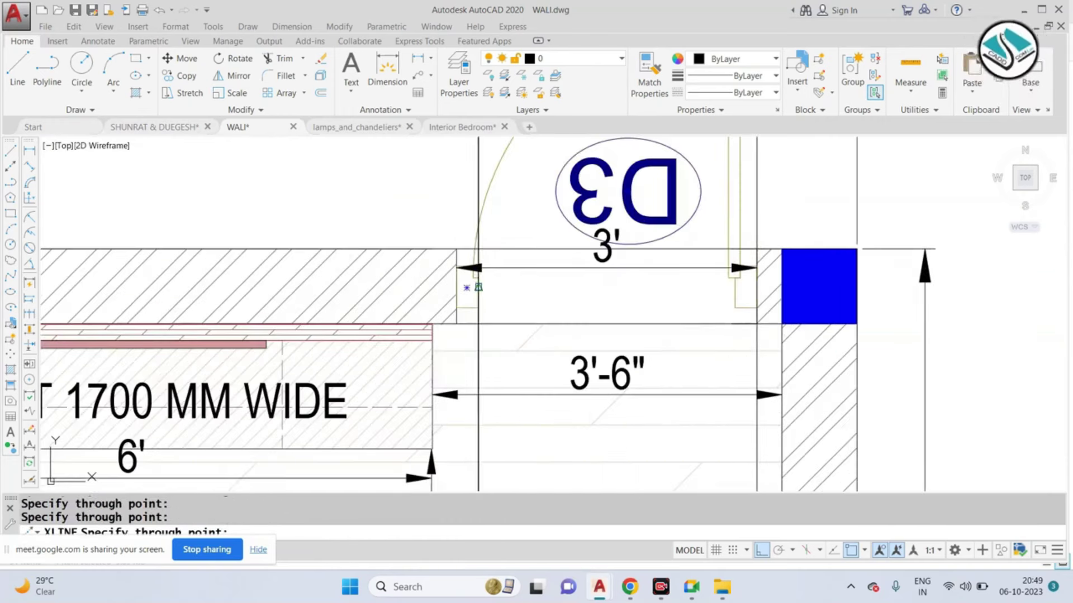
{"action": "scroll", "coordinate": [478, 287], "scroll_direction": "down", "scroll_amount": 5}
{"action": "scroll", "coordinate": [559, 192], "scroll_direction": "down", "scroll_amount": 3}
{"action": "key", "text": "Escape"}
{"action": "scroll", "coordinate": [557, 297], "scroll_direction": "up", "scroll_amount": 8}
{"action": "key", "text": "Escape"}
Step: Offset the wall's floor line 7' upward to mark the door head height
{"action": "type", "text": "o"}
{"action": "key", "text": "Return"}
{"action": "type", "text": "7'"}
{"action": "key", "text": "Return"}
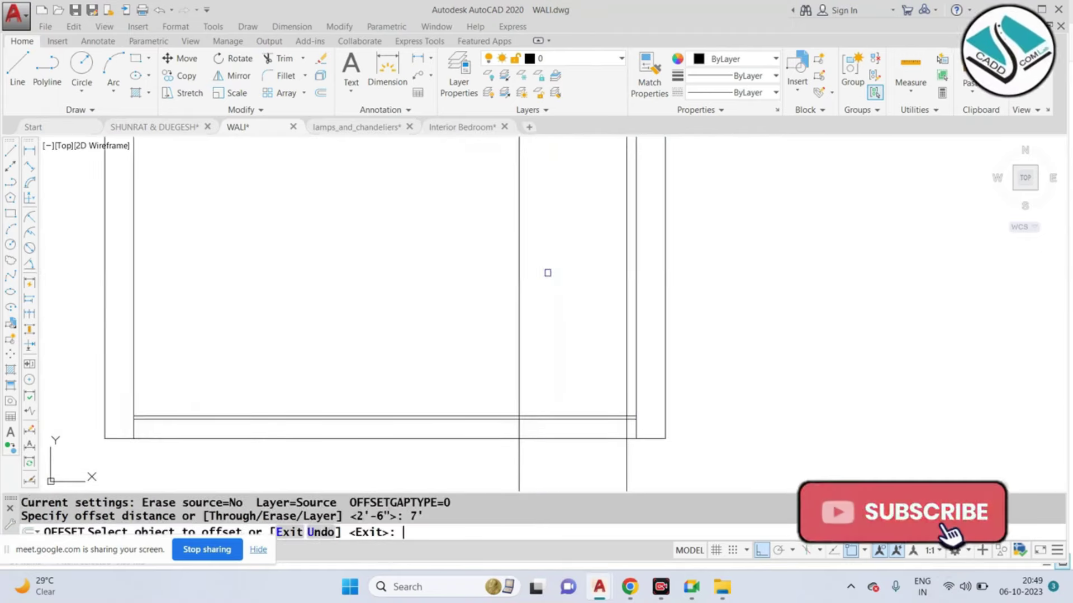
{"action": "left_click", "coordinate": [570, 417]}
{"action": "left_click", "coordinate": [584, 383]}
{"action": "key", "text": "Escape"}
Step: Trim the excess line segments so only the door opening outline remains
{"action": "type", "text": "tr"}
{"action": "key", "text": "Return"}
{"action": "key", "text": "Return"}
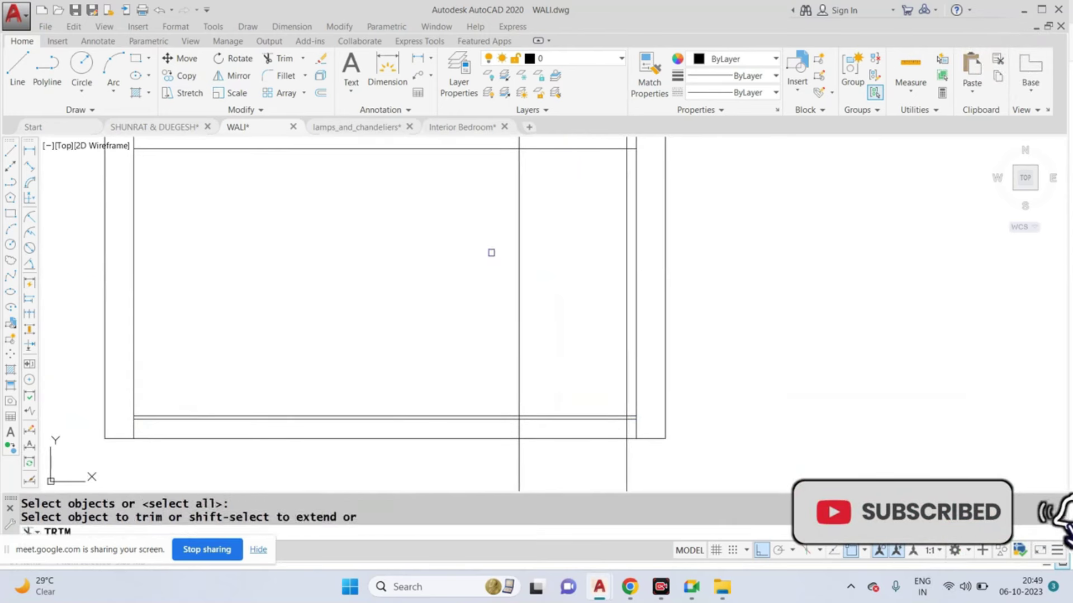
{"action": "scroll", "coordinate": [491, 253], "scroll_direction": "up", "scroll_amount": 2}
{"action": "left_click", "coordinate": [481, 301]}
{"action": "scroll", "coordinate": [629, 256], "scroll_direction": "up", "scroll_amount": 3}
{"action": "left_click", "coordinate": [630, 255]}
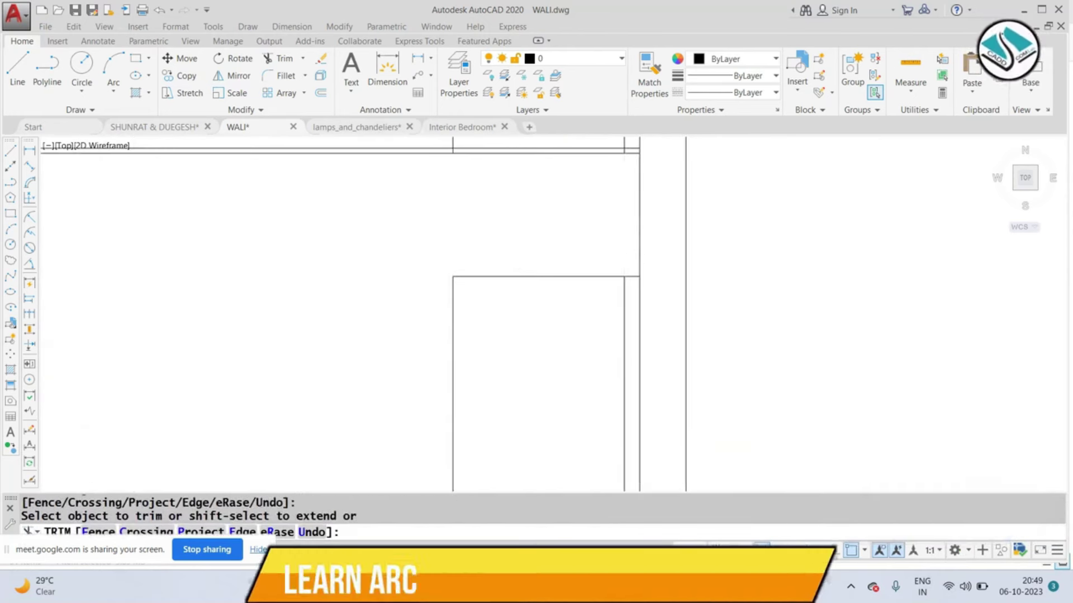
{"action": "scroll", "coordinate": [625, 265], "scroll_direction": "up", "scroll_amount": 2}
{"action": "scroll", "coordinate": [604, 217], "scroll_direction": "down", "scroll_amount": 3}
{"action": "left_click", "coordinate": [594, 308]}
{"action": "scroll", "coordinate": [462, 338], "scroll_direction": "up", "scroll_amount": 3}
{"action": "scroll", "coordinate": [464, 338], "scroll_direction": "up", "scroll_amount": 3}
{"action": "left_click", "coordinate": [494, 357]}
{"action": "scroll", "coordinate": [558, 341], "scroll_direction": "down", "scroll_amount": 3}
{"action": "left_click", "coordinate": [756, 340]}
{"action": "scroll", "coordinate": [754, 342], "scroll_direction": "down", "scroll_amount": 1}
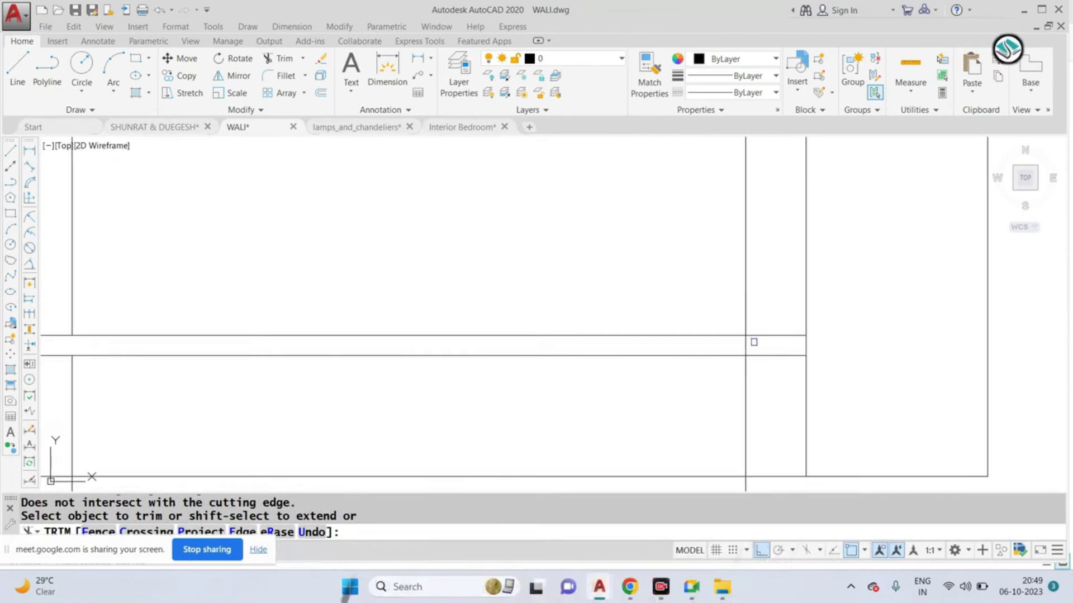
{"action": "scroll", "coordinate": [704, 313], "scroll_direction": "down", "scroll_amount": 3}
{"action": "key", "text": "Escape"}
Step: Erase the leftover line below the opening
{"action": "left_click", "coordinate": [546, 422]}
{"action": "type", "text": "e"}
{"action": "key", "text": "Return"}
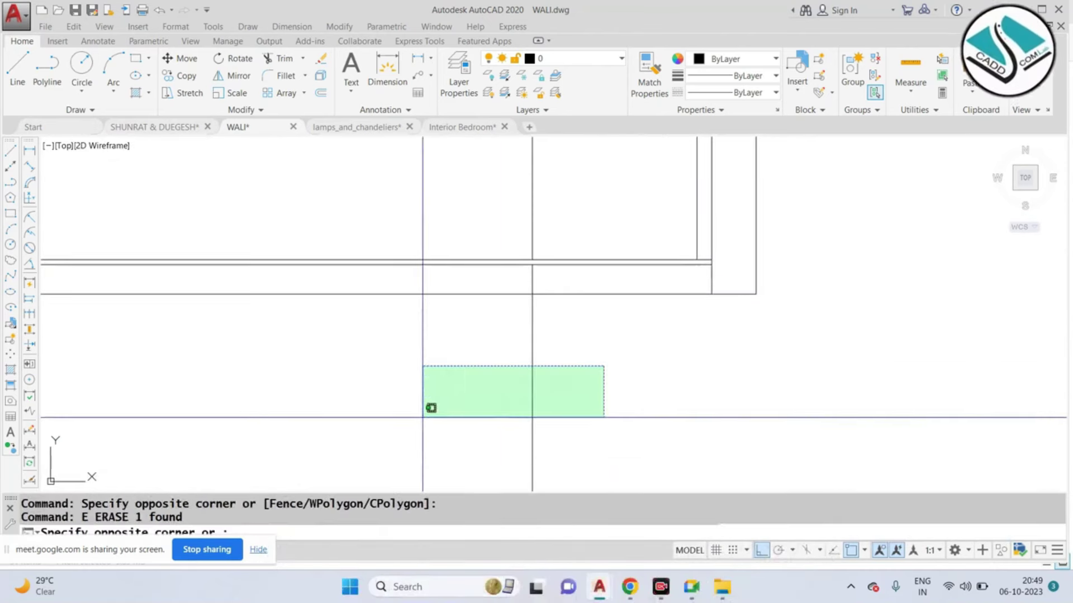
{"action": "scroll", "coordinate": [549, 359], "scroll_direction": "up", "scroll_amount": 3}
Step: Join the door opening edges into a single polyline
{"action": "type", "text": "j"}
{"action": "key", "text": "Return"}
{"action": "scroll", "coordinate": [598, 212], "scroll_direction": "up", "scroll_amount": 4}
{"action": "left_click", "coordinate": [672, 204]}
{"action": "left_click", "coordinate": [409, 301]}
{"action": "key", "text": "Return"}
{"action": "key", "text": "Return"}
{"action": "left_click", "coordinate": [510, 228]}
{"action": "key", "text": "Return"}
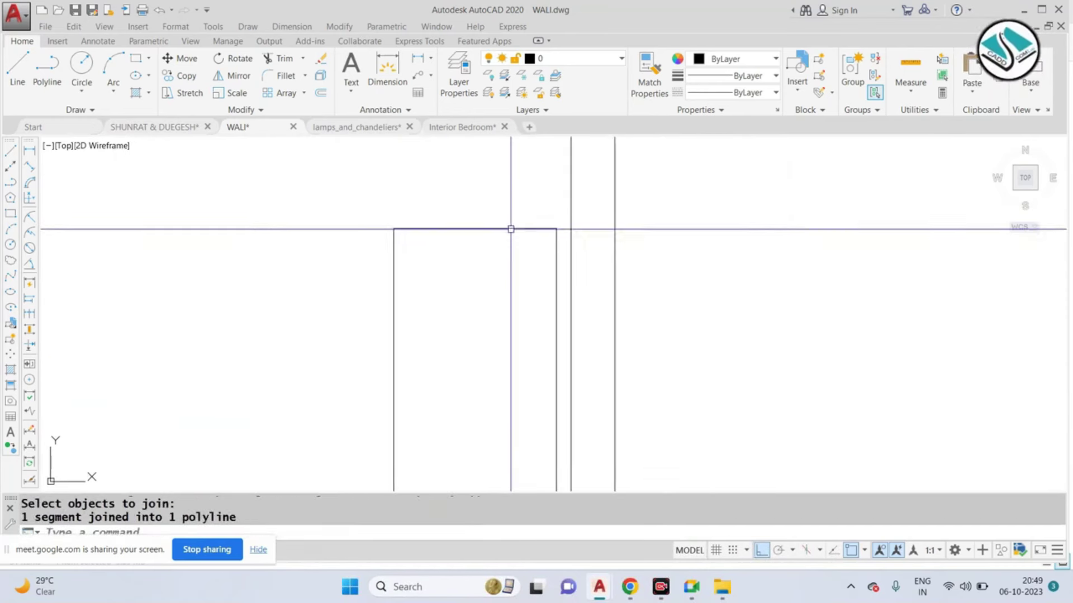
{"action": "scroll", "coordinate": [558, 313], "scroll_direction": "down", "scroll_amount": 3}
{"action": "type", "text": "e"}
{"action": "key", "text": "Return"}
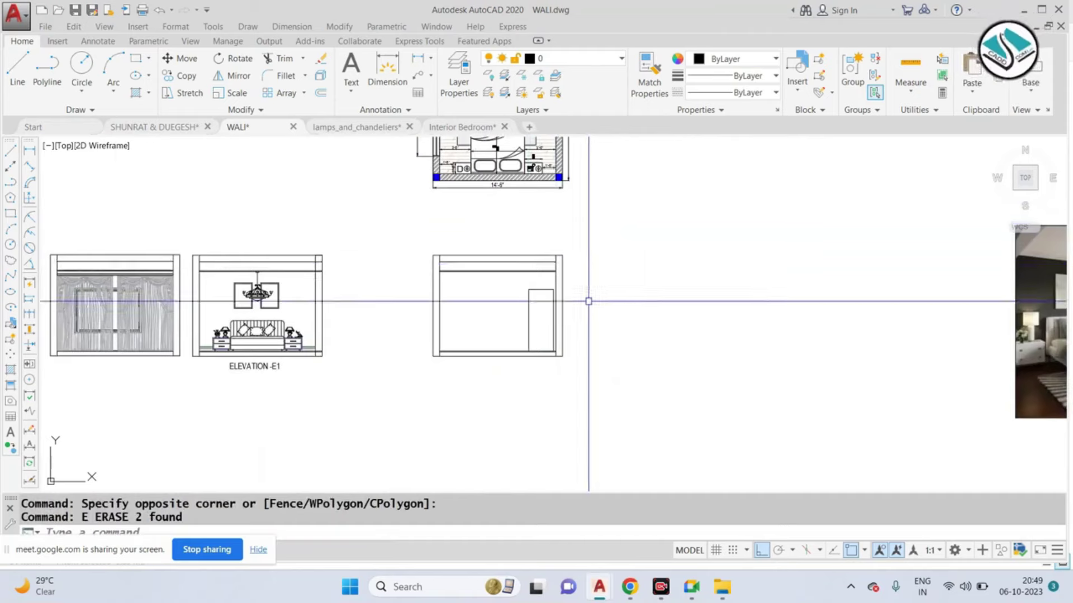
{"action": "scroll", "coordinate": [563, 264], "scroll_direction": "up", "scroll_amount": 3}
{"action": "key", "text": "Escape"}
{"action": "key", "text": "Escape"}
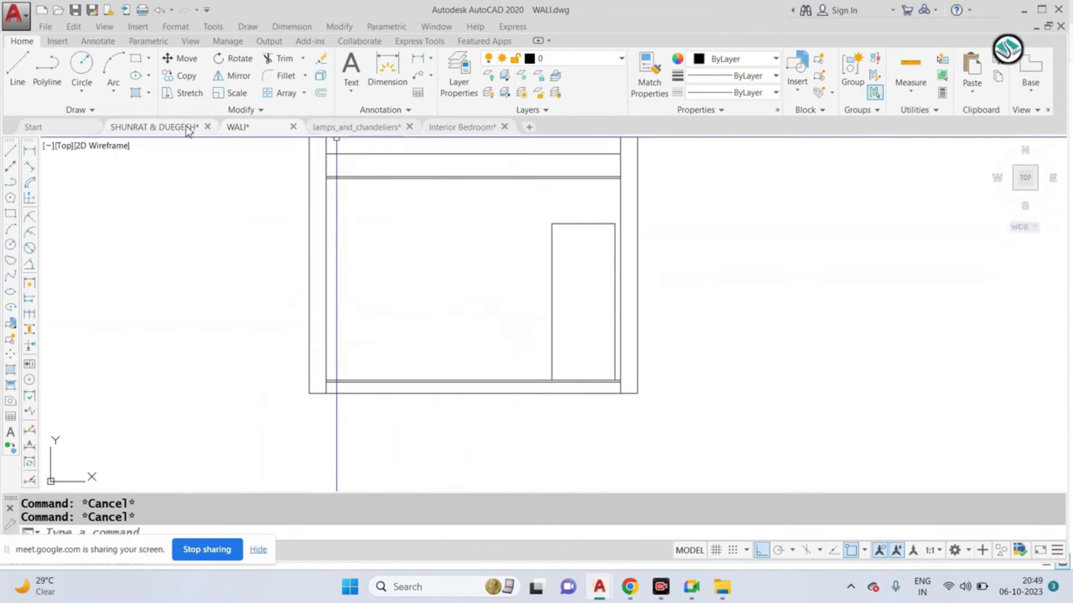
Step: Select the wooden door drawing with a selection window
{"action": "left_click", "coordinate": [853, 72]}
{"action": "left_click", "coordinate": [619, 284]}
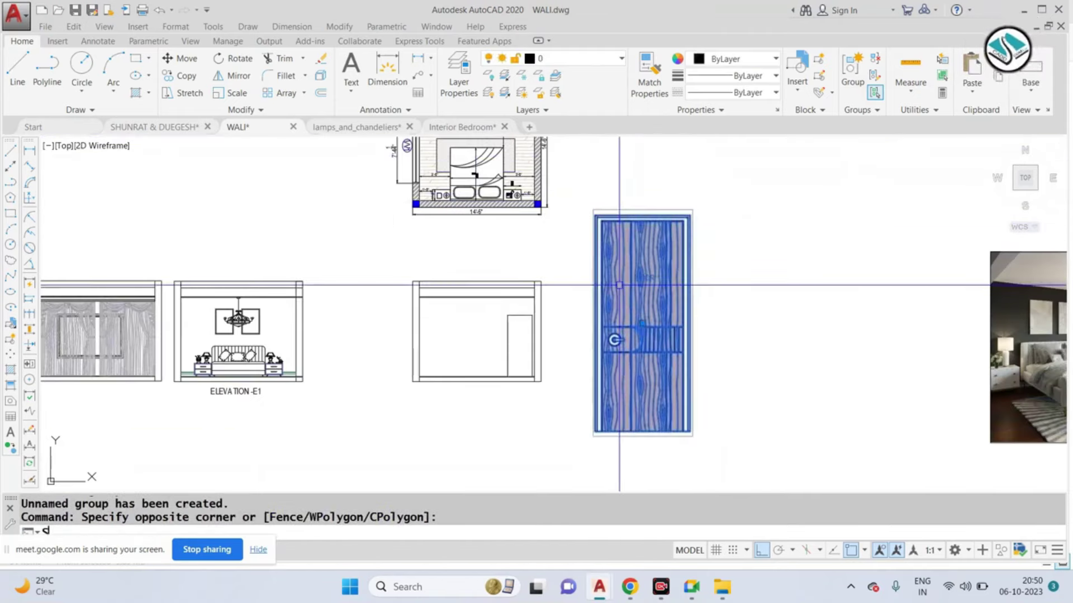
{"action": "type", "text": "c"}
{"action": "key", "text": "Return"}
{"action": "scroll", "coordinate": [557, 334], "scroll_direction": "up", "scroll_amount": 4}
{"action": "left_click", "coordinate": [565, 334]}
{"action": "left_click", "coordinate": [704, 239]}
{"action": "left_click", "coordinate": [712, 230]}
{"action": "left_click", "coordinate": [562, 430]}
Step: Scale the door by Reference, using its top-left to bottom-left corners as reference length
{"action": "type", "text": "sc"}
{"action": "key", "text": "Return"}
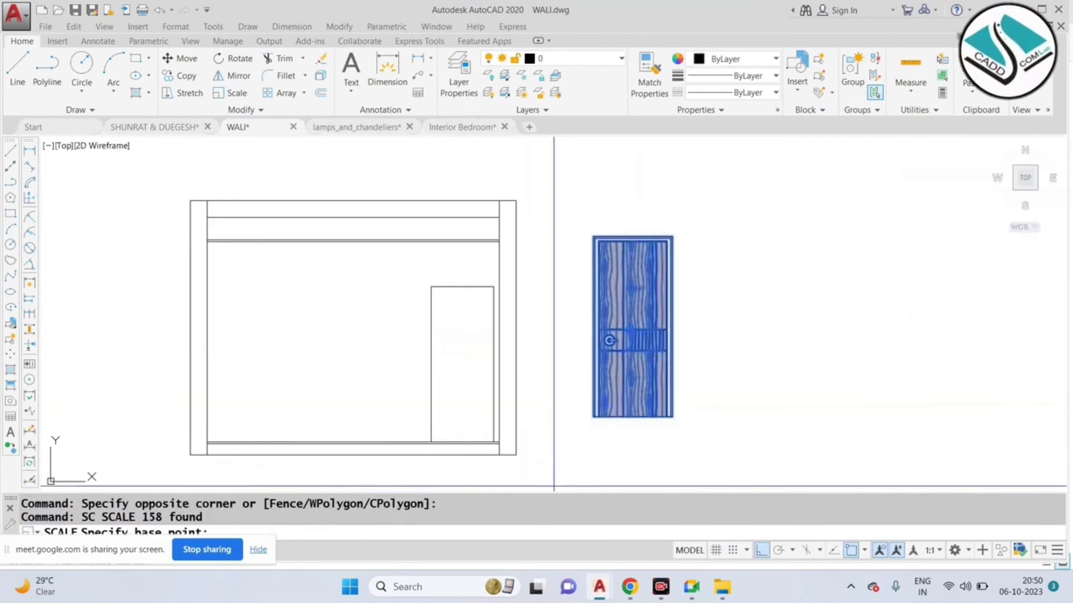
{"action": "scroll", "coordinate": [584, 268], "scroll_direction": "up", "scroll_amount": 3}
{"action": "scroll", "coordinate": [600, 223], "scroll_direction": "up", "scroll_amount": 2}
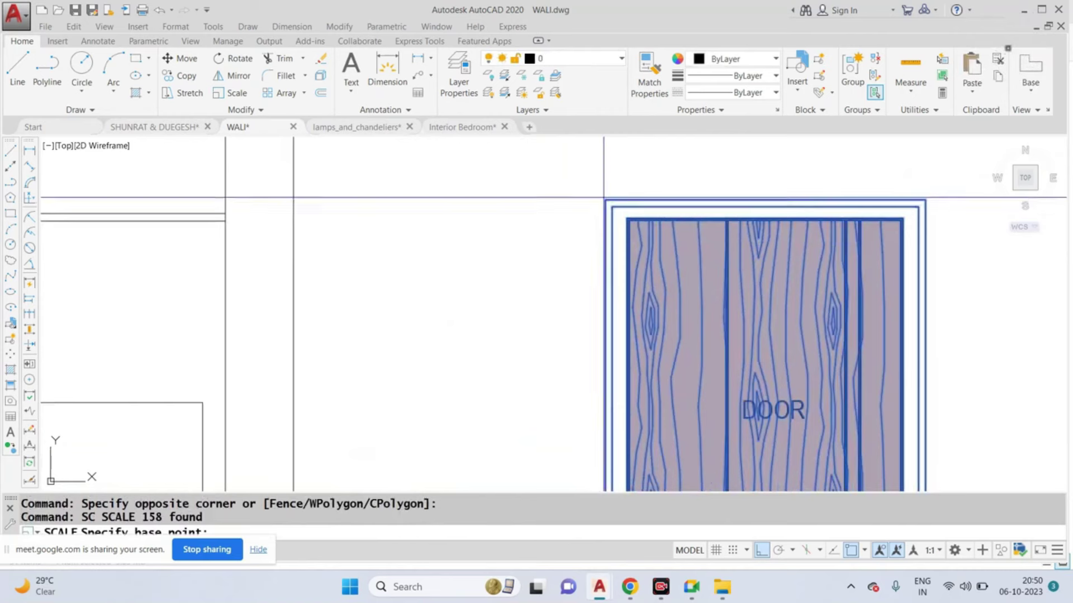
{"action": "left_click", "coordinate": [604, 200]}
{"action": "type", "text": "R"}
{"action": "key", "text": "Return"}
{"action": "left_click", "coordinate": [604, 200]}
{"action": "scroll", "coordinate": [621, 347], "scroll_direction": "down", "scroll_amount": 3}
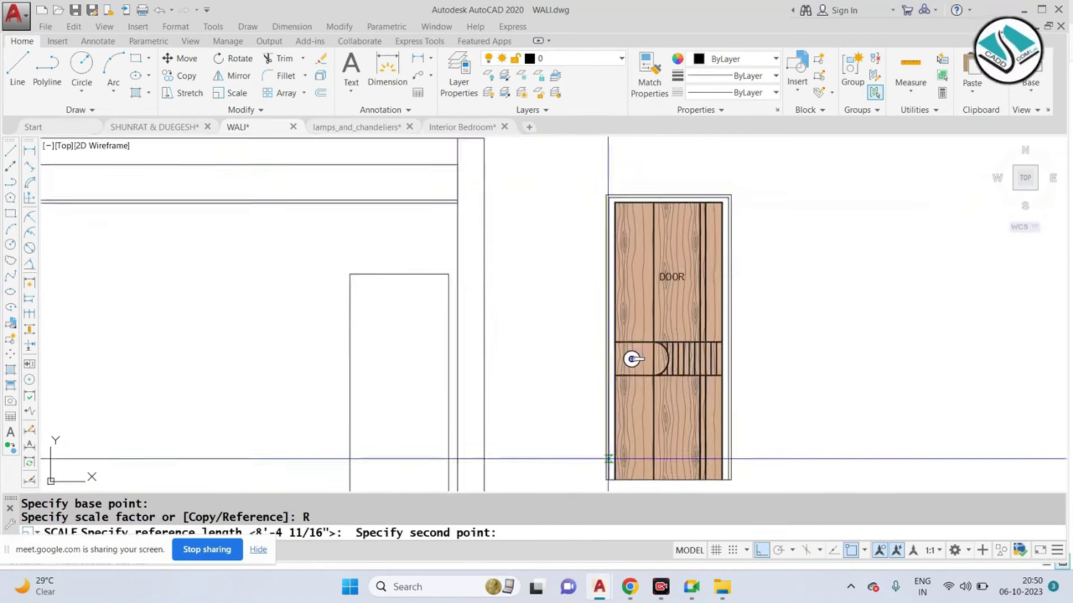
{"action": "scroll", "coordinate": [585, 274], "scroll_direction": "up", "scroll_amount": 4}
{"action": "left_click", "coordinate": [576, 297]}
{"action": "scroll", "coordinate": [575, 313], "scroll_direction": "down", "scroll_amount": 3}
Step: Set the new length by Points to match the door opening's full height
{"action": "type", "text": "P"}
{"action": "key", "text": "Return"}
{"action": "scroll", "coordinate": [550, 330], "scroll_direction": "down", "scroll_amount": 1}
{"action": "left_click", "coordinate": [409, 207]}
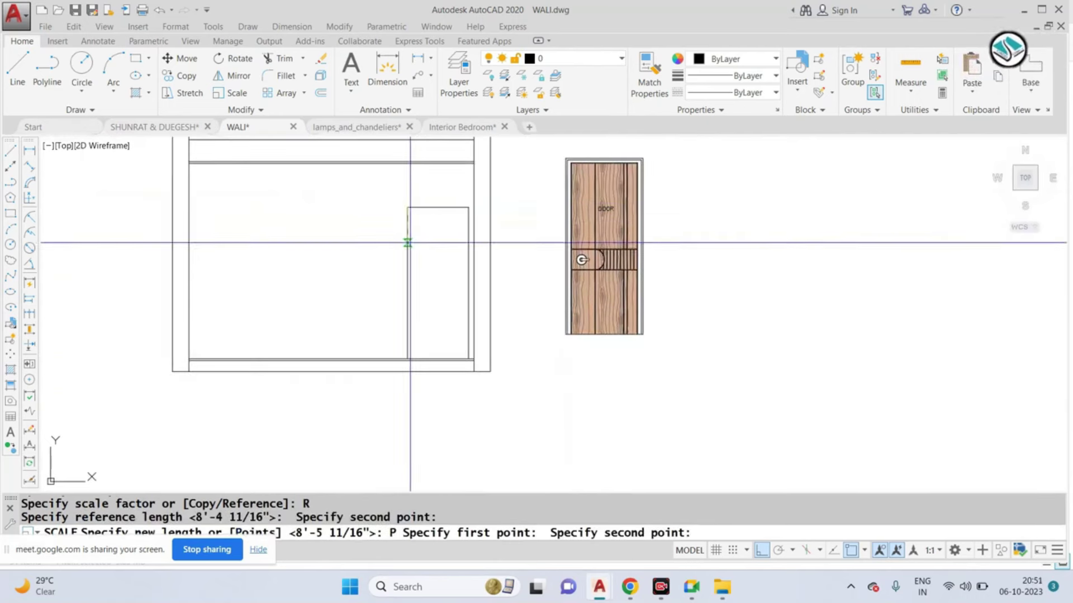
{"action": "scroll", "coordinate": [408, 359], "scroll_direction": "up", "scroll_amount": 3}
{"action": "scroll", "coordinate": [401, 364], "scroll_direction": "up", "scroll_amount": 2}
{"action": "left_click", "coordinate": [401, 364]}
{"action": "scroll", "coordinate": [401, 364], "scroll_direction": "down", "scroll_amount": 3}
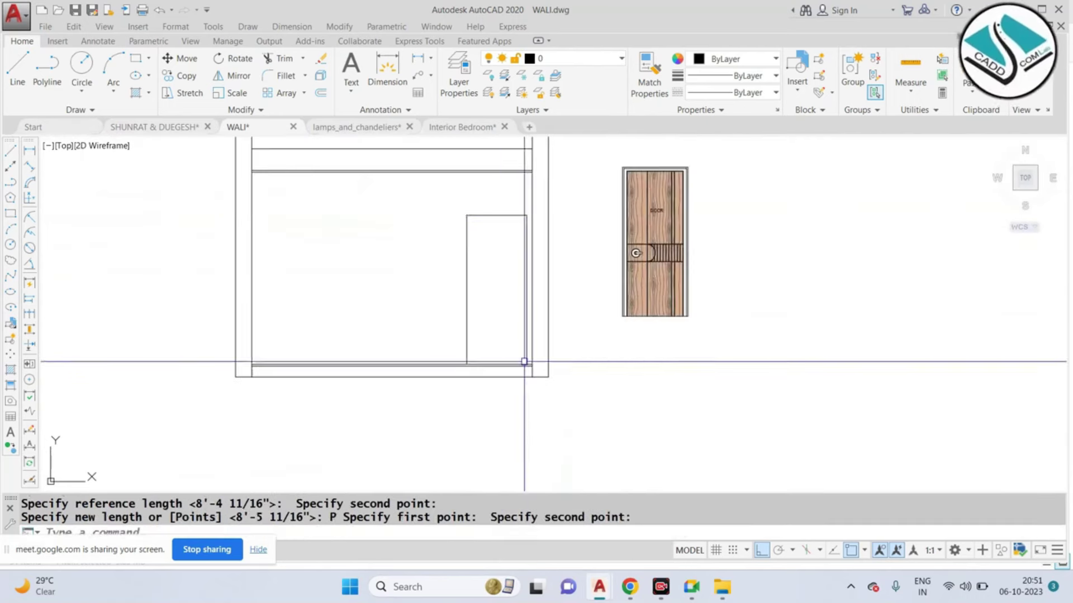
Step: Move the scaled door into the opening at its bottom corner
{"action": "left_click_drag", "start_coordinate": [766, 220], "coordinate": [627, 323]}
{"action": "type", "text": "M"}
{"action": "key", "text": "Return"}
{"action": "scroll", "coordinate": [656, 295], "scroll_direction": "up", "scroll_amount": 3}
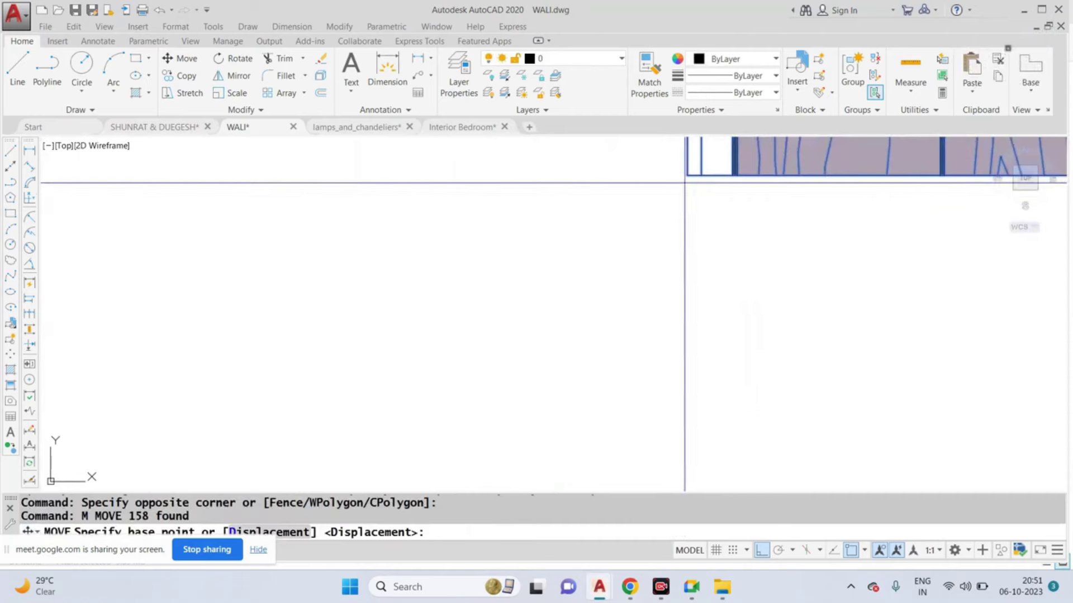
{"action": "left_click", "coordinate": [685, 183]}
{"action": "scroll", "coordinate": [580, 287], "scroll_direction": "down", "scroll_amount": 2}
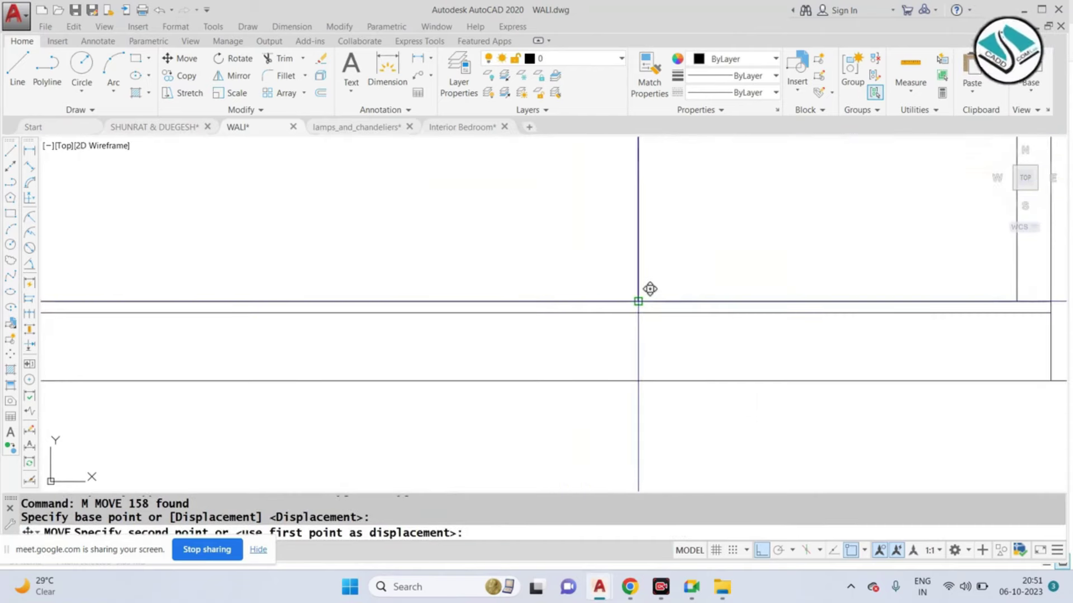
{"action": "left_click", "coordinate": [638, 302]}
Step: Move the door again so its frame's top corner aligns with the opening's top corner
{"action": "scroll", "coordinate": [669, 192], "scroll_direction": "up", "scroll_amount": 2}
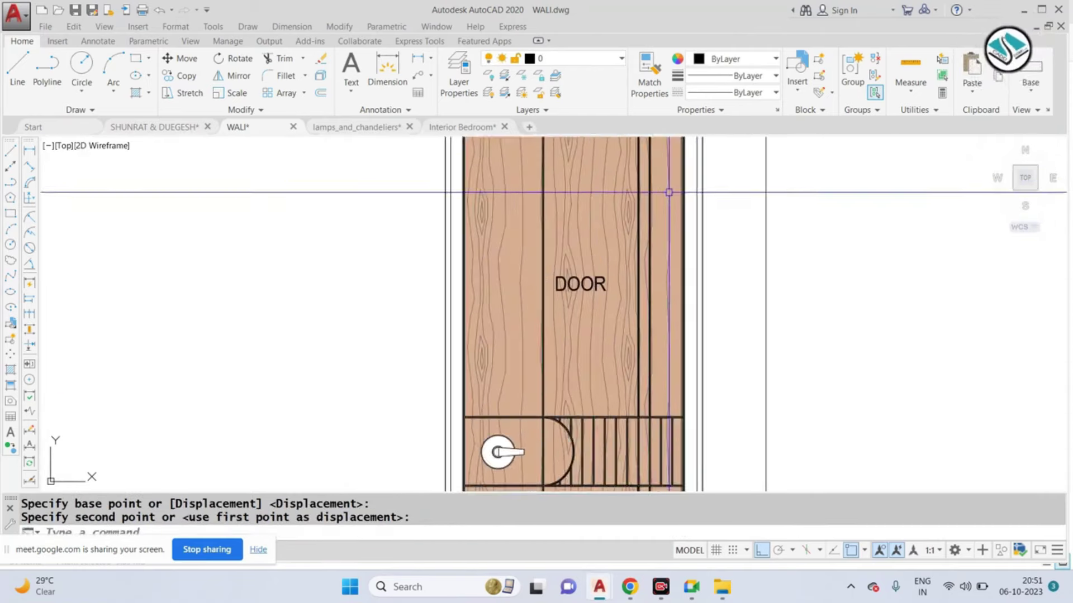
{"action": "middle_click_drag", "start_coordinate": [669, 192], "coordinate": [665, 294]}
{"action": "left_click", "coordinate": [639, 217]}
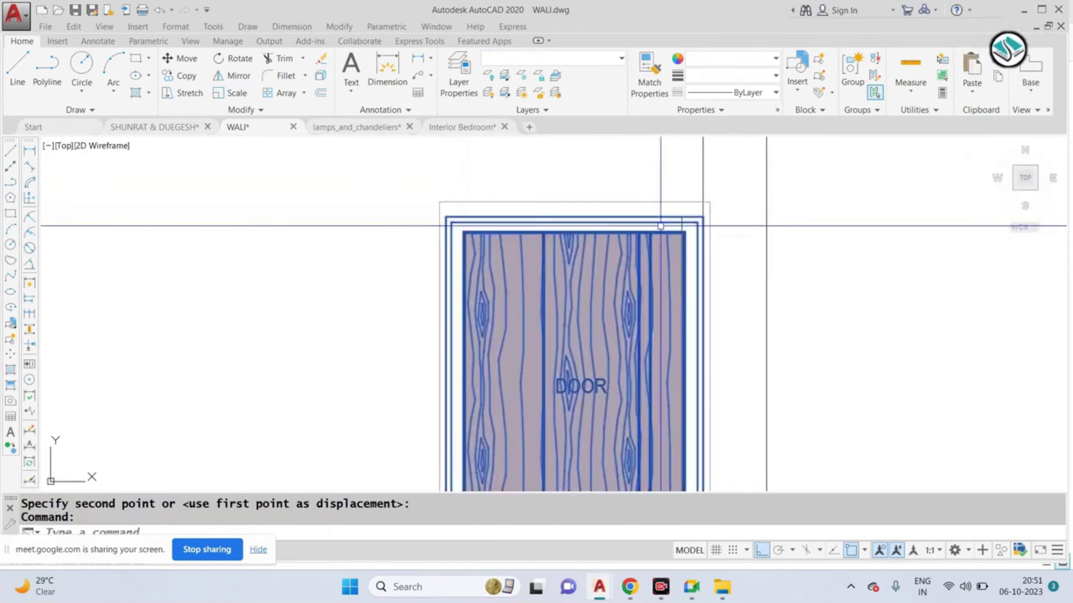
{"action": "scroll", "coordinate": [660, 226], "scroll_direction": "up", "scroll_amount": 4}
{"action": "type", "text": "m"}
{"action": "key", "text": "Return"}
{"action": "left_click", "coordinate": [701, 212]}
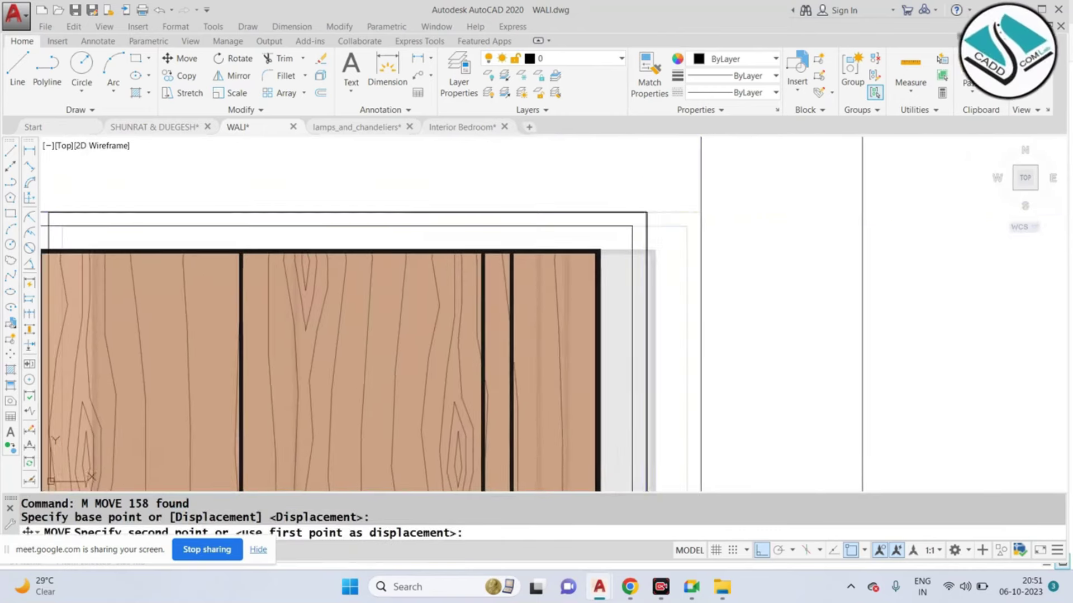
{"action": "left_click", "coordinate": [643, 193]}
{"action": "scroll", "coordinate": [782, 223], "scroll_direction": "down", "scroll_amount": 4}
{"action": "scroll", "coordinate": [492, 223], "scroll_direction": "up", "scroll_amount": 2}
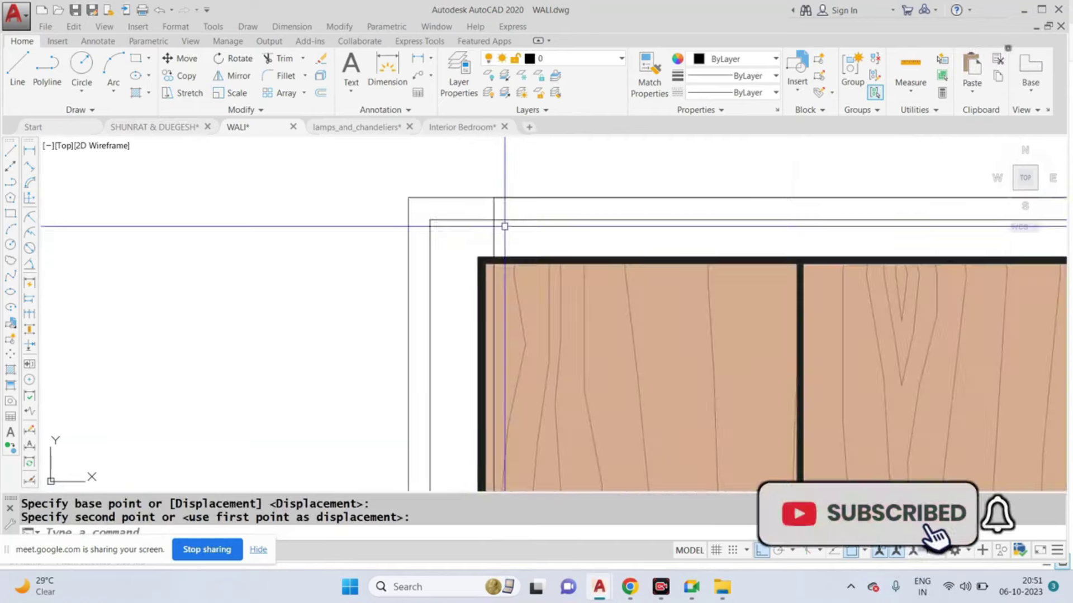
Step: Erase the leftover line around the door
{"action": "key", "text": "Escape"}
{"action": "type", "text": "e"}
{"action": "key", "text": "Return"}
Step: Place a vertical construction line at the TV unit's left edge
{"action": "scroll", "coordinate": [687, 335], "scroll_direction": "down", "scroll_amount": 4}
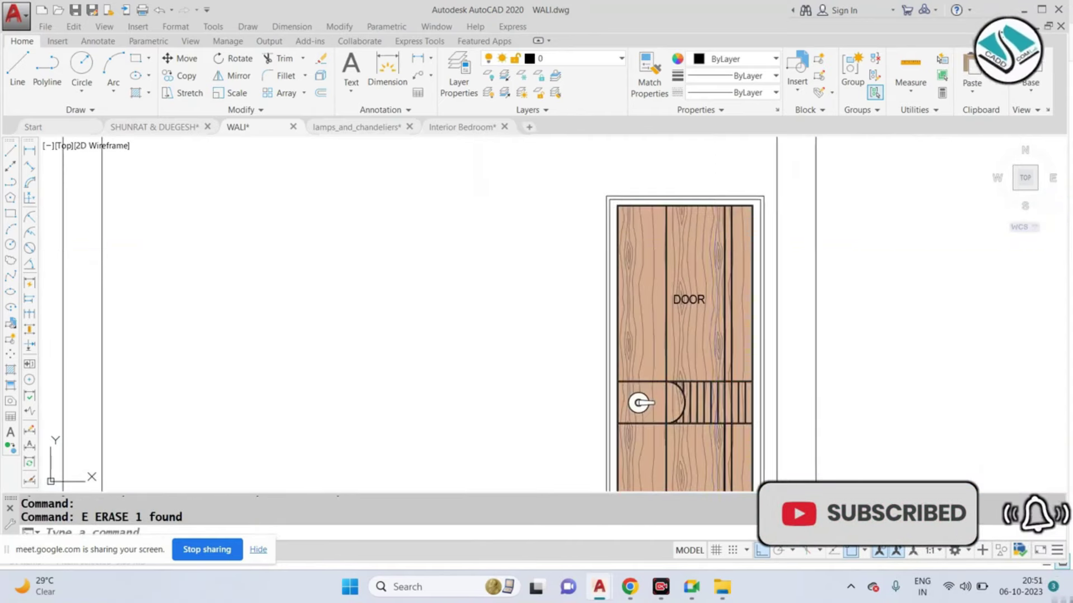
{"action": "key", "text": "Escape"}
{"action": "scroll", "coordinate": [690, 391], "scroll_direction": "down", "scroll_amount": 1}
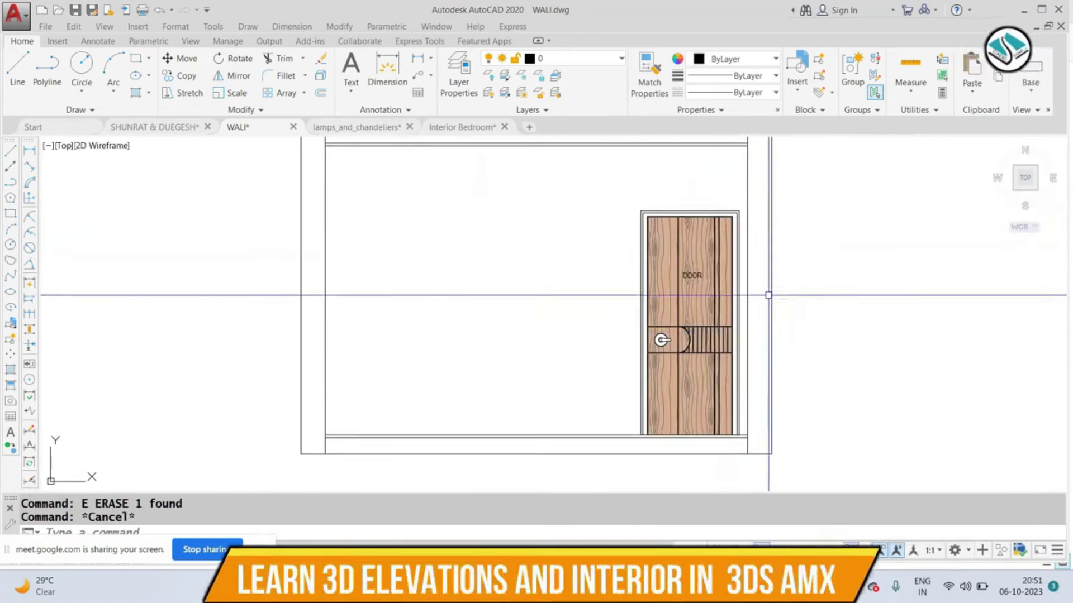
{"action": "scroll", "coordinate": [766, 292], "scroll_direction": "up", "scroll_amount": 2}
{"action": "left_click", "coordinate": [746, 285]}
{"action": "key", "text": "Escape"}
{"action": "scroll", "coordinate": [754, 304], "scroll_direction": "down", "scroll_amount": 2}
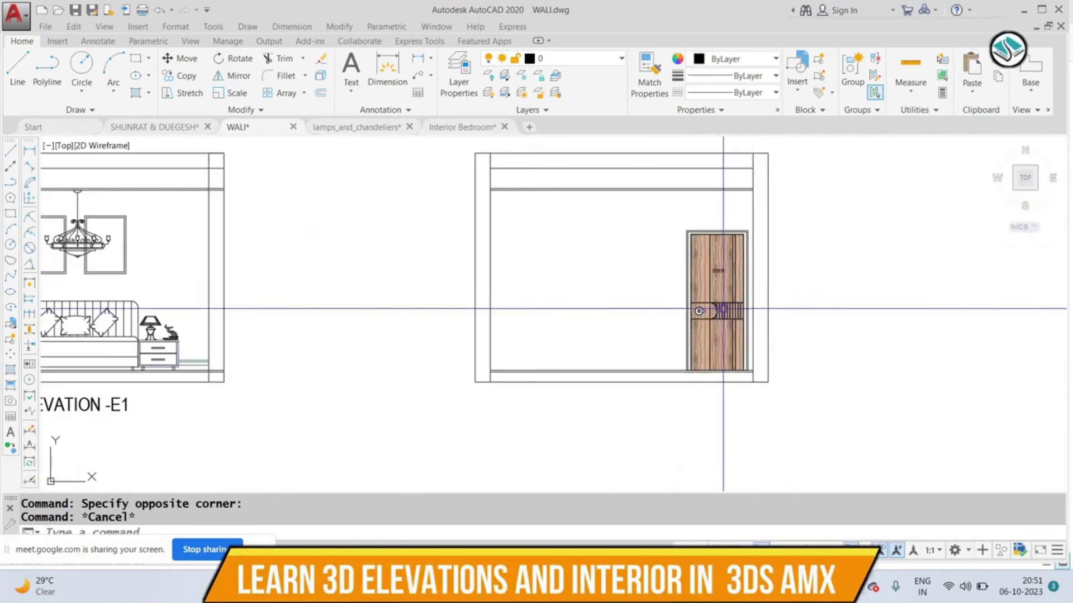
{"action": "scroll", "coordinate": [723, 309], "scroll_direction": "down", "scroll_amount": 2}
{"action": "scroll", "coordinate": [556, 230], "scroll_direction": "up", "scroll_amount": 1}
{"action": "scroll", "coordinate": [575, 252], "scroll_direction": "up", "scroll_amount": 3}
{"action": "key", "text": "Escape"}
{"action": "key", "text": "Return"}
{"action": "type", "text": "v"}
{"action": "key", "text": "Return"}
{"action": "scroll", "coordinate": [511, 179], "scroll_direction": "up", "scroll_amount": 5}
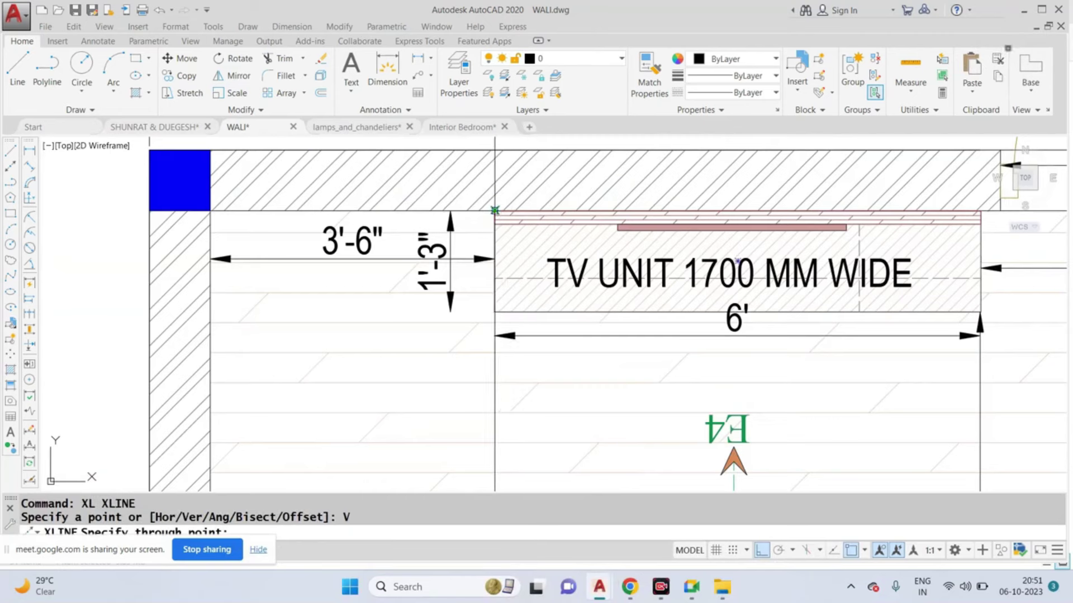
{"action": "left_click", "coordinate": [494, 210]}
{"action": "scroll", "coordinate": [476, 211], "scroll_direction": "down", "scroll_amount": 2}
{"action": "scroll", "coordinate": [637, 241], "scroll_direction": "up", "scroll_amount": 4}
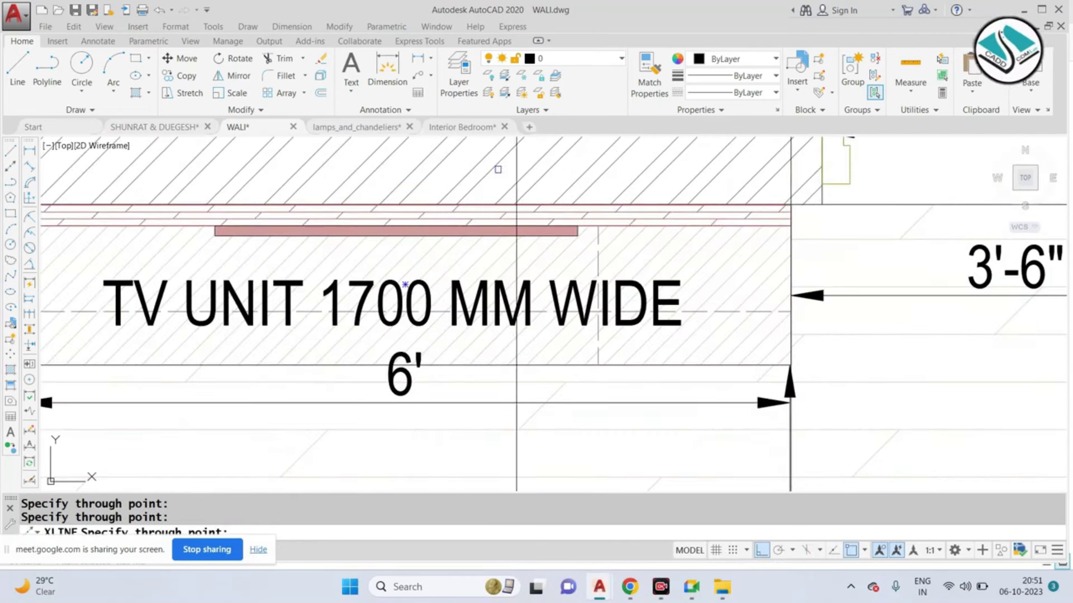
{"action": "scroll", "coordinate": [498, 170], "scroll_direction": "down", "scroll_amount": 5}
{"action": "key", "text": "Escape"}
{"action": "scroll", "coordinate": [615, 224], "scroll_direction": "up", "scroll_amount": 3}
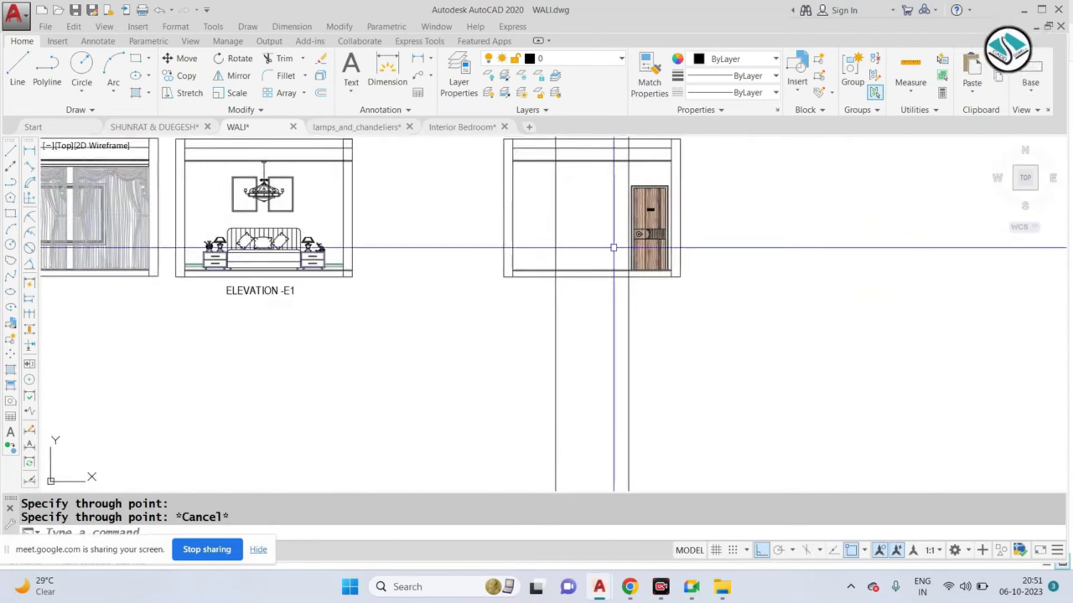
{"action": "scroll", "coordinate": [608, 211], "scroll_direction": "up", "scroll_amount": 2}
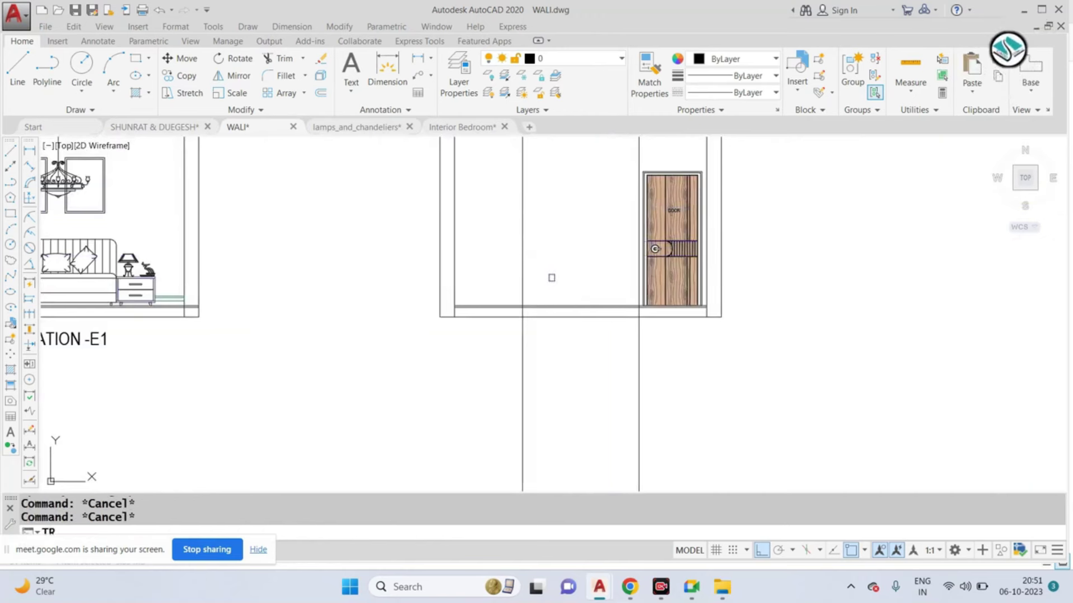
Step: Abandon a trim attempt and erase the two stray lines caught in a selection window
{"action": "key", "text": "Return"}
{"action": "key", "text": "Return"}
{"action": "scroll", "coordinate": [551, 278], "scroll_direction": "up", "scroll_amount": 3}
{"action": "scroll", "coordinate": [532, 197], "scroll_direction": "up", "scroll_amount": 2}
{"action": "left_click", "coordinate": [532, 197]}
{"action": "scroll", "coordinate": [561, 264], "scroll_direction": "down", "scroll_amount": 3}
{"action": "scroll", "coordinate": [817, 246], "scroll_direction": "up", "scroll_amount": 2}
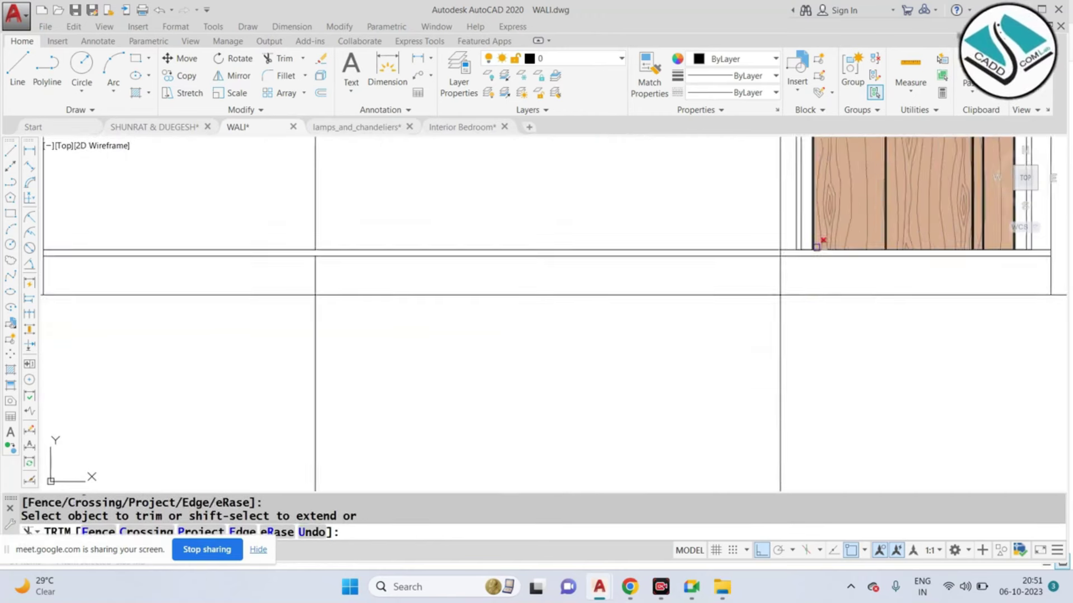
{"action": "scroll", "coordinate": [816, 246], "scroll_direction": "up", "scroll_amount": 4}
{"action": "key", "text": "Escape"}
{"action": "scroll", "coordinate": [793, 229], "scroll_direction": "down", "scroll_amount": 3}
{"action": "left_click", "coordinate": [822, 316]}
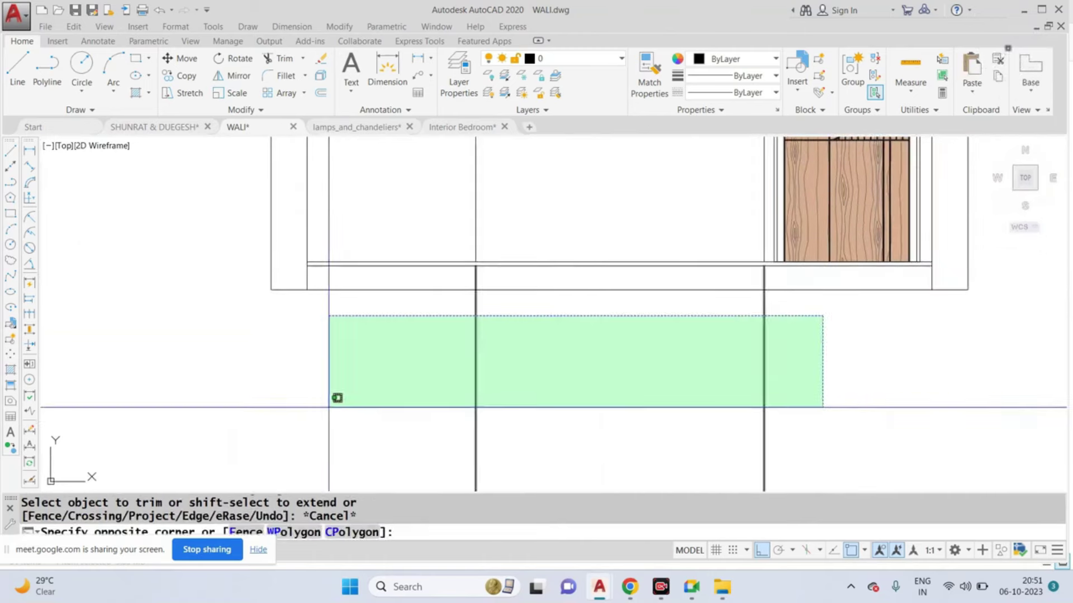
{"action": "left_click", "coordinate": [338, 397]}
{"action": "type", "text": "e"}
{"action": "key", "text": "Return"}
Step: Move the two vertical division lines left to their new position on the door elevation
{"action": "scroll", "coordinate": [700, 248], "scroll_direction": "down", "scroll_amount": 3}
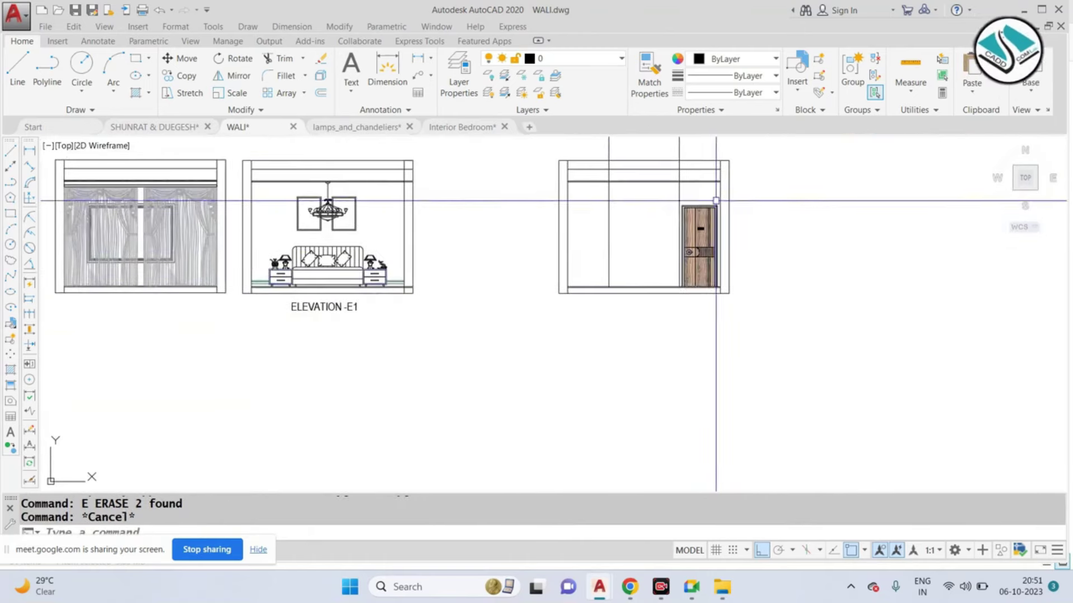
{"action": "scroll", "coordinate": [690, 262], "scroll_direction": "up", "scroll_amount": 2}
{"action": "scroll", "coordinate": [692, 287], "scroll_direction": "down", "scroll_amount": 2}
{"action": "scroll", "coordinate": [670, 291], "scroll_direction": "up", "scroll_amount": 1}
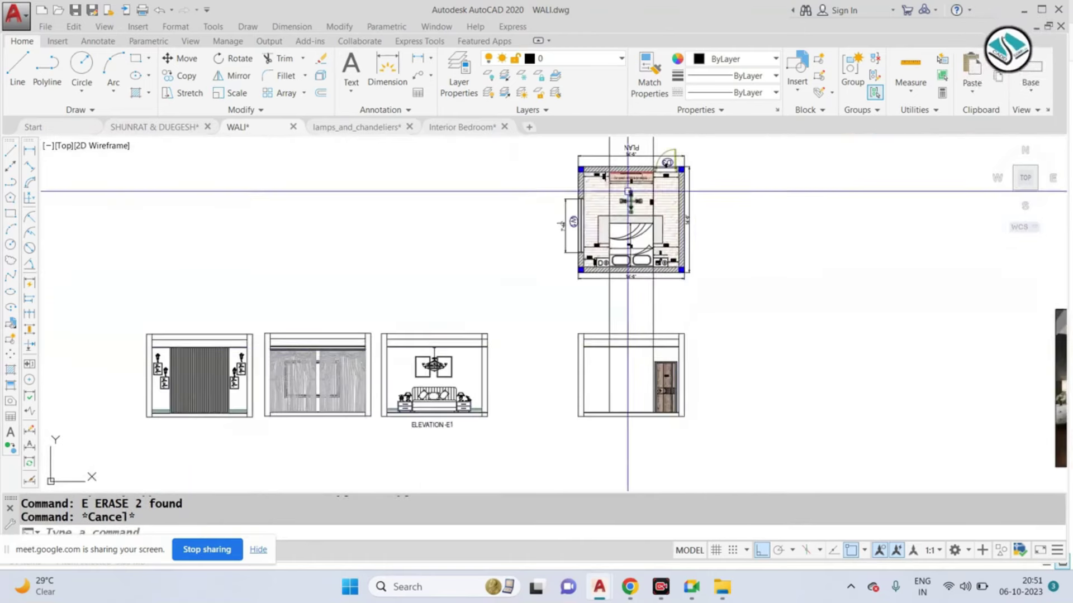
{"action": "scroll", "coordinate": [656, 281], "scroll_direction": "up", "scroll_amount": 1}
{"action": "scroll", "coordinate": [656, 281], "scroll_direction": "down", "scroll_amount": 2}
{"action": "scroll", "coordinate": [558, 235], "scroll_direction": "up", "scroll_amount": 2}
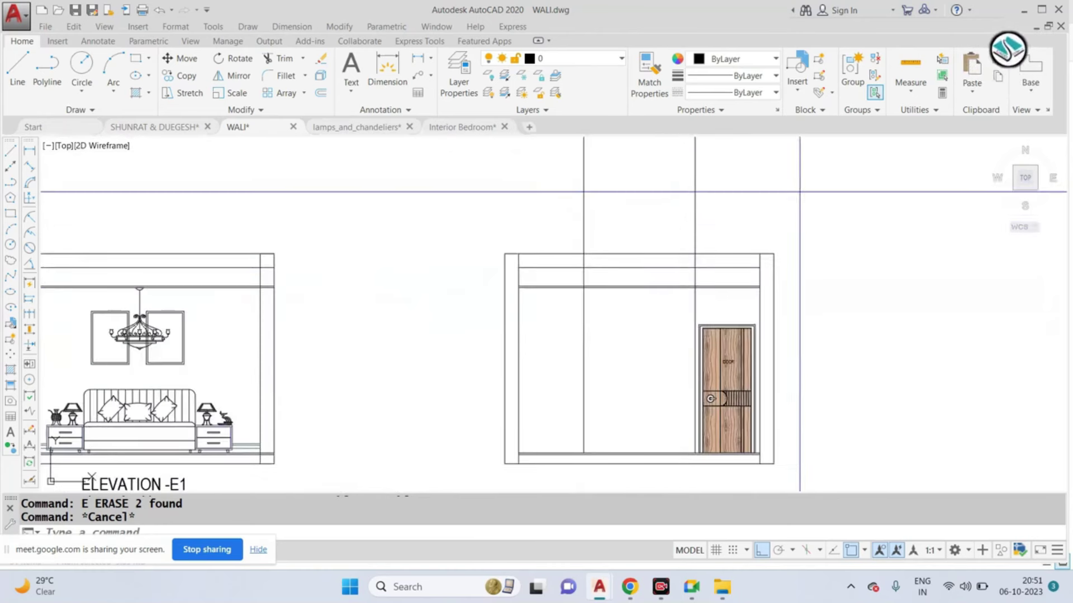
{"action": "left_click", "coordinate": [505, 223]}
{"action": "type", "text": "m"}
{"action": "key", "text": "Return"}
{"action": "scroll", "coordinate": [615, 403], "scroll_direction": "up", "scroll_amount": 1}
{"action": "scroll", "coordinate": [557, 366], "scroll_direction": "up", "scroll_amount": 2}
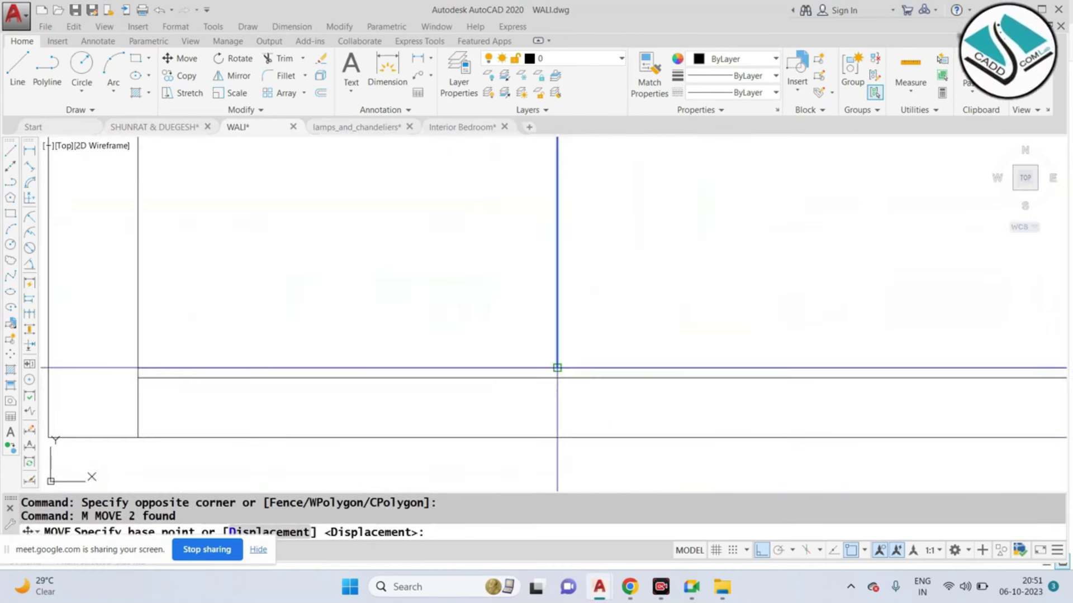
{"action": "left_click", "coordinate": [557, 366]}
{"action": "left_click", "coordinate": [495, 368]}
{"action": "key", "text": "Escape"}
{"action": "scroll", "coordinate": [713, 294], "scroll_direction": "down", "scroll_amount": 2}
{"action": "key", "text": "Escape"}
Step: Trim the wall line ends using two crossing windows
{"action": "scroll", "coordinate": [726, 322], "scroll_direction": "down", "scroll_amount": 1}
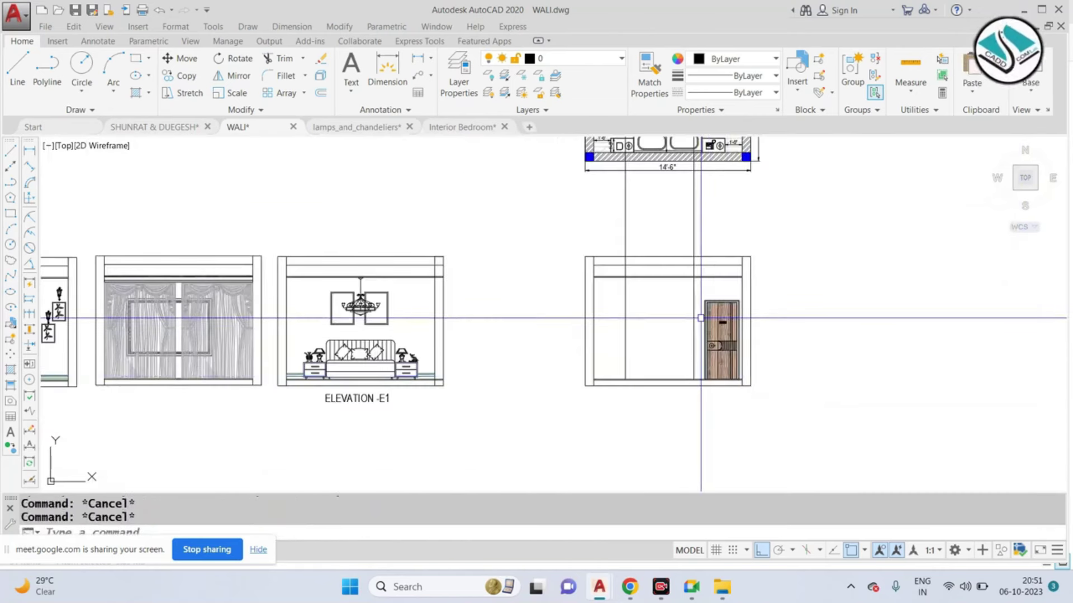
{"action": "type", "text": "tr"}
{"action": "key", "text": "Return"}
{"action": "key", "text": "Return"}
{"action": "scroll", "coordinate": [735, 271], "scroll_direction": "up", "scroll_amount": 3}
{"action": "left_click", "coordinate": [467, 271]}
{"action": "left_click", "coordinate": [468, 295]}
{"action": "left_click", "coordinate": [563, 223]}
{"action": "left_click", "coordinate": [455, 240]}
{"action": "scroll", "coordinate": [493, 287], "scroll_direction": "down", "scroll_amount": 2}
{"action": "scroll", "coordinate": [853, 268], "scroll_direction": "up", "scroll_amount": 2}
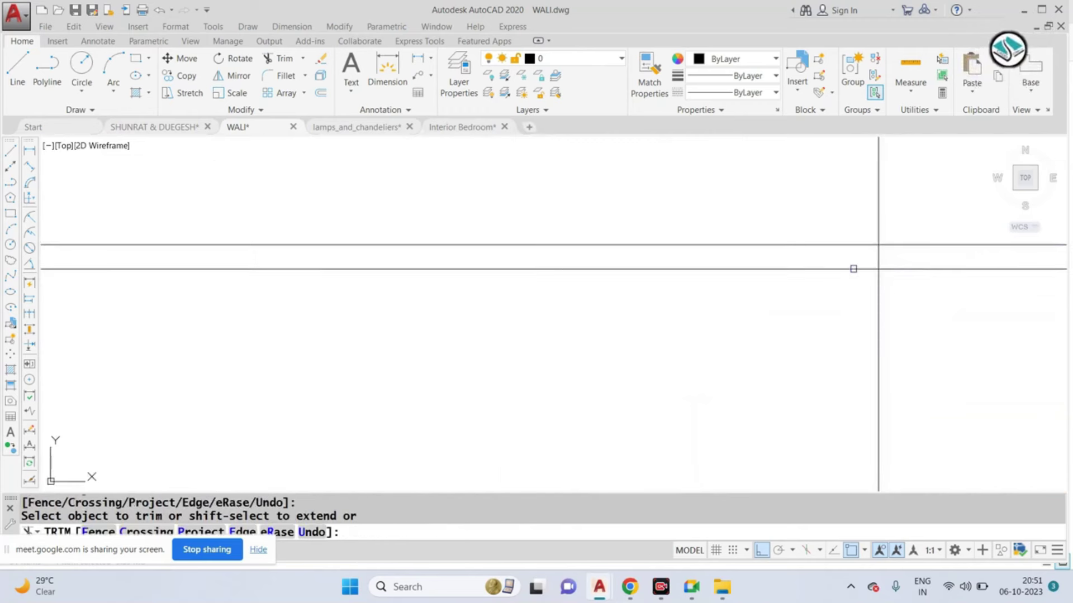
{"action": "scroll", "coordinate": [877, 258], "scroll_direction": "down", "scroll_amount": 2}
{"action": "key", "text": "Escape"}
{"action": "scroll", "coordinate": [855, 228], "scroll_direction": "up", "scroll_amount": 2}
Step: Erase the extra vertical line and switch over to File Explorer
{"action": "type", "text": "e"}
{"action": "key", "text": "Return"}
{"action": "left_click", "coordinate": [706, 241]}
{"action": "key", "text": "Escape"}
{"action": "scroll", "coordinate": [559, 251], "scroll_direction": "down", "scroll_amount": 3}
{"action": "scroll", "coordinate": [592, 283], "scroll_direction": "up", "scroll_amount": 2}
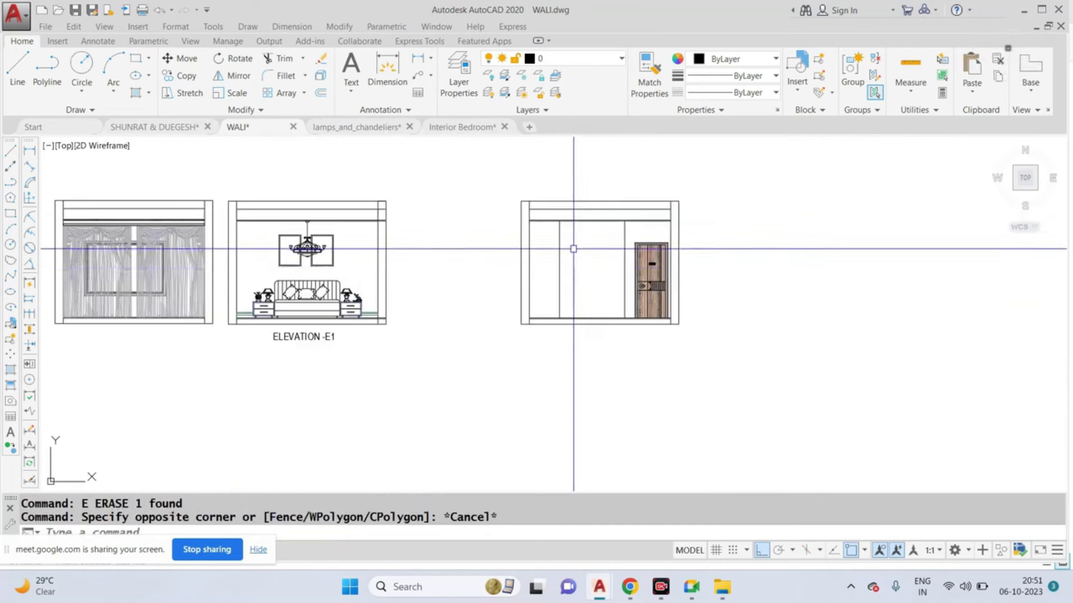
{"action": "scroll", "coordinate": [617, 254], "scroll_direction": "up", "scroll_amount": 1}
{"action": "key", "text": "alt+Tab"}
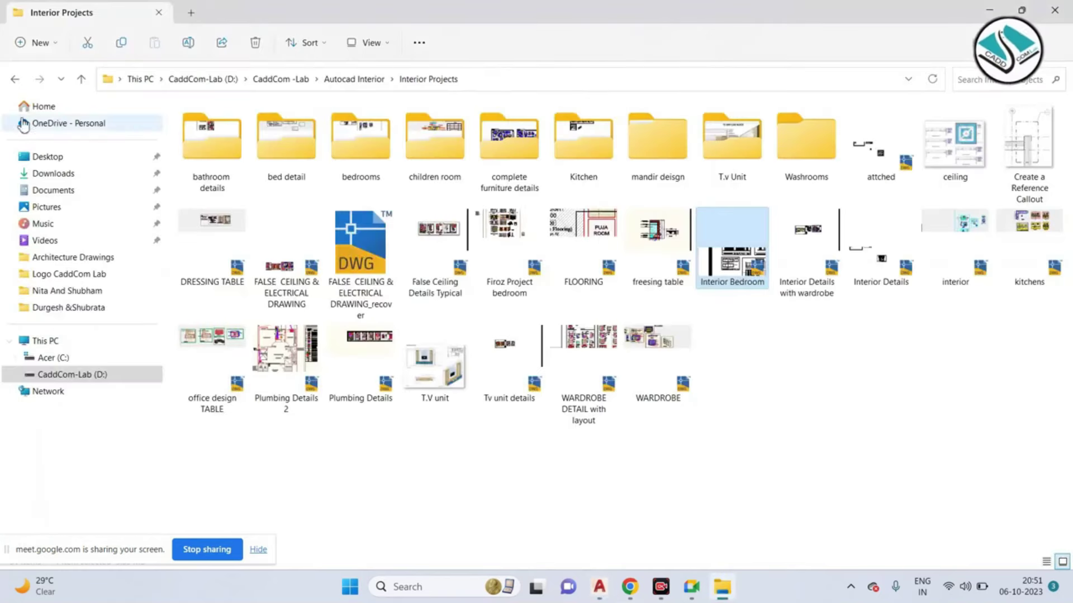
Step: Browse D: > Civil Data > new images inte > new images inte > tv unit and open a picture
{"action": "left_click", "coordinate": [72, 374]}
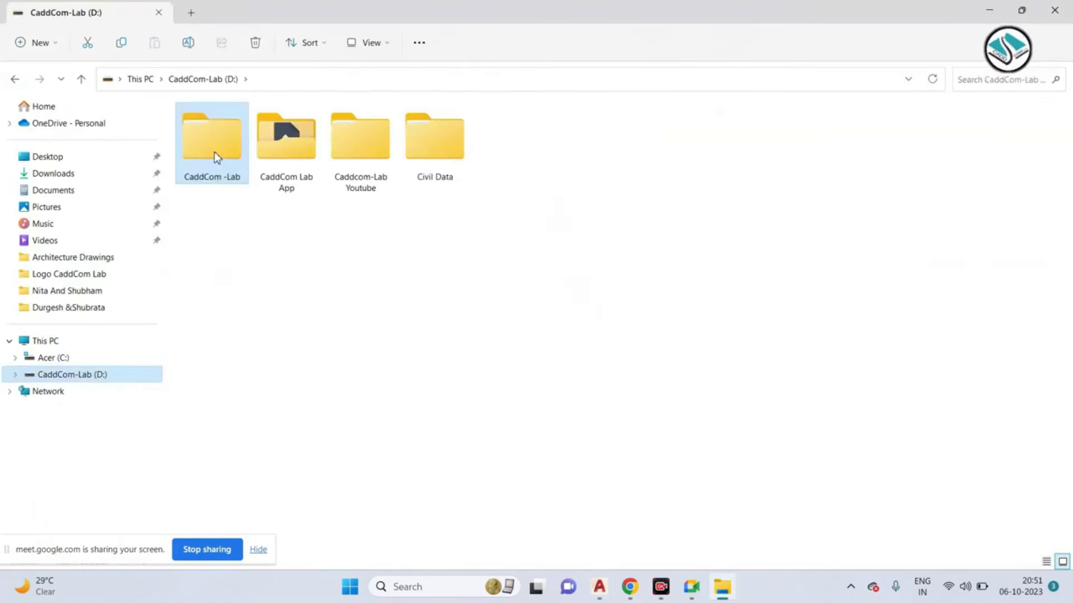
{"action": "double_click", "coordinate": [213, 152]}
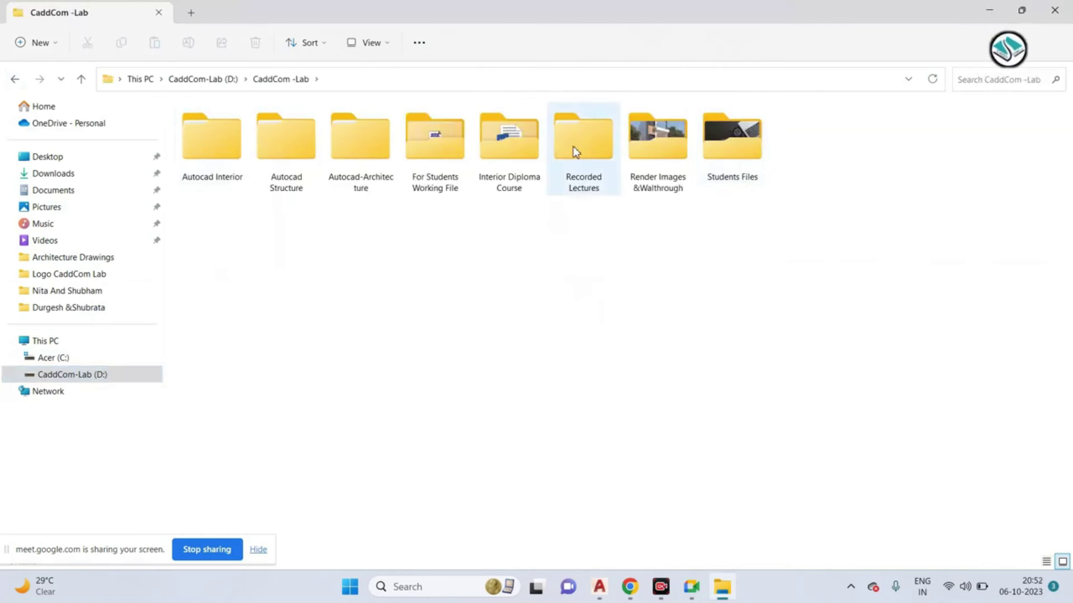
{"action": "left_click", "coordinate": [15, 78]}
{"action": "double_click", "coordinate": [456, 167]}
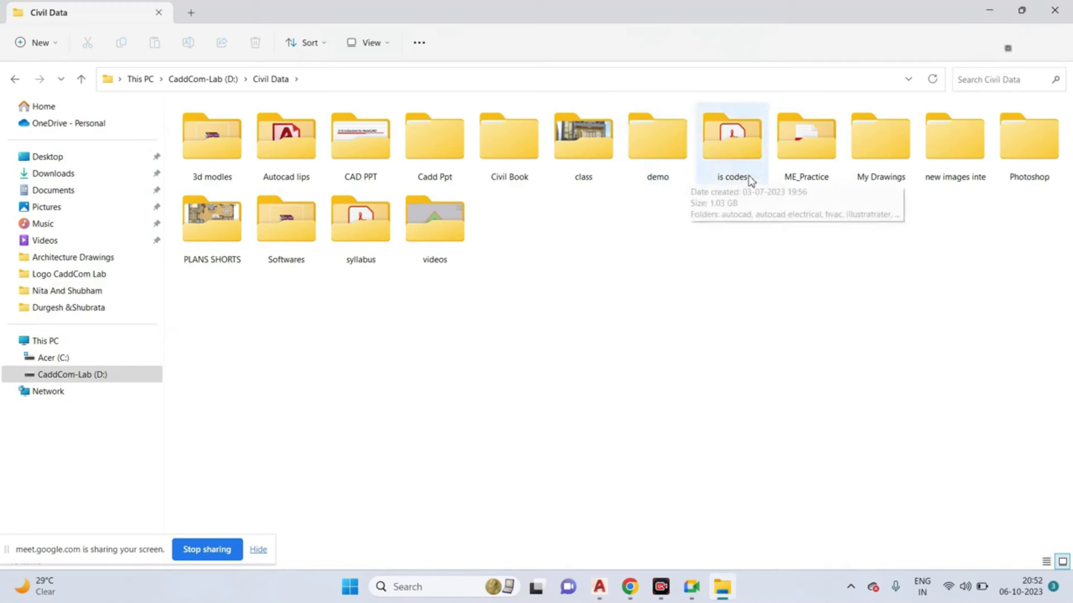
{"action": "double_click", "coordinate": [950, 154]}
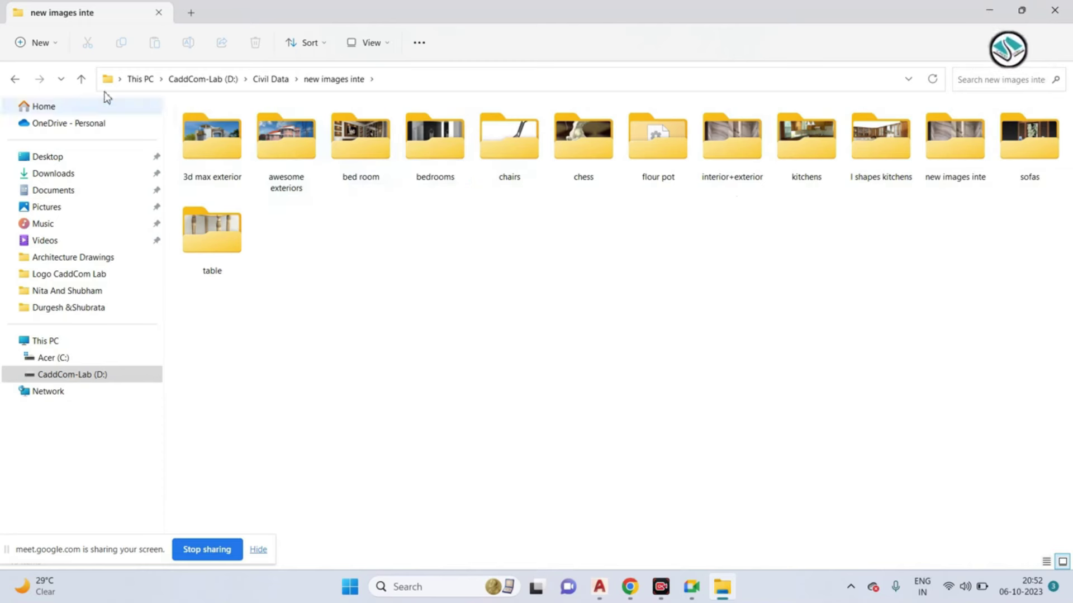
{"action": "double_click", "coordinate": [940, 165]}
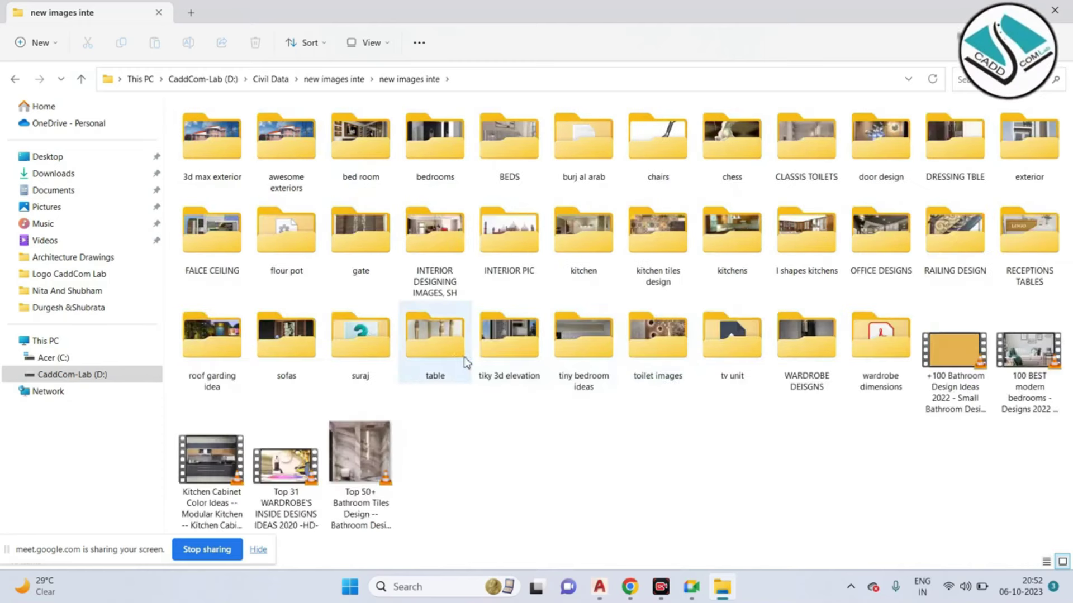
{"action": "double_click", "coordinate": [725, 345]}
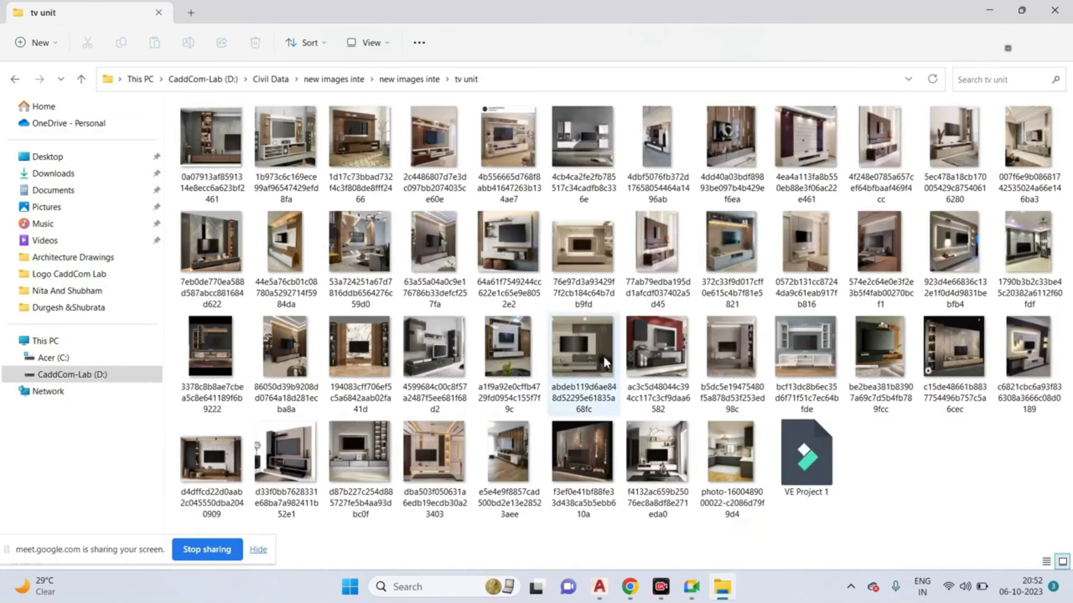
{"action": "double_click", "coordinate": [664, 444]}
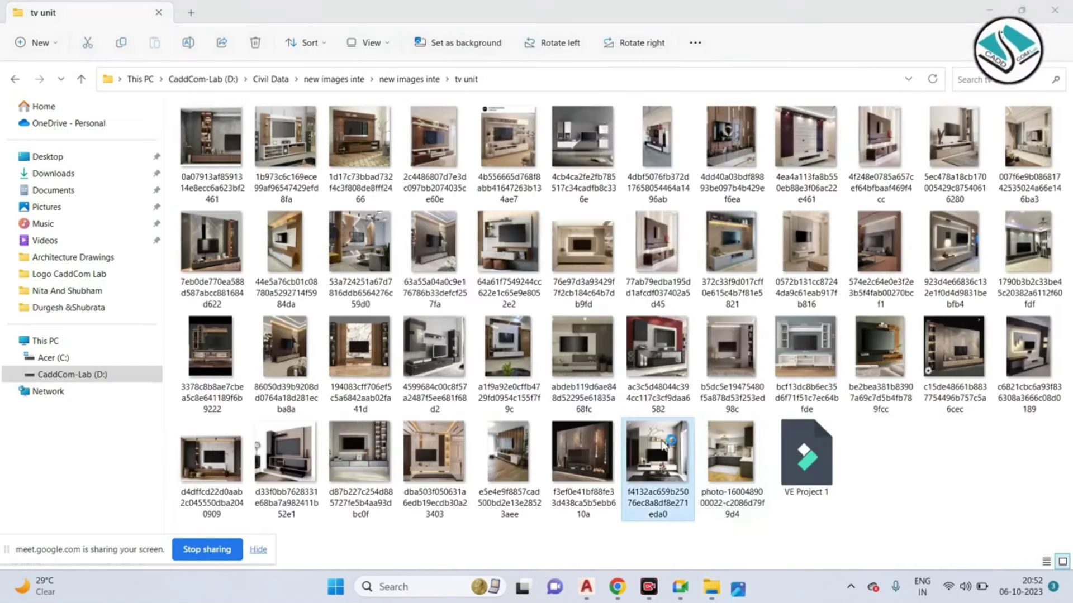
Step: Flip to the marble wall with wooden slats, zoom it to 214%, and close Photos
{"action": "key", "text": "Left"}
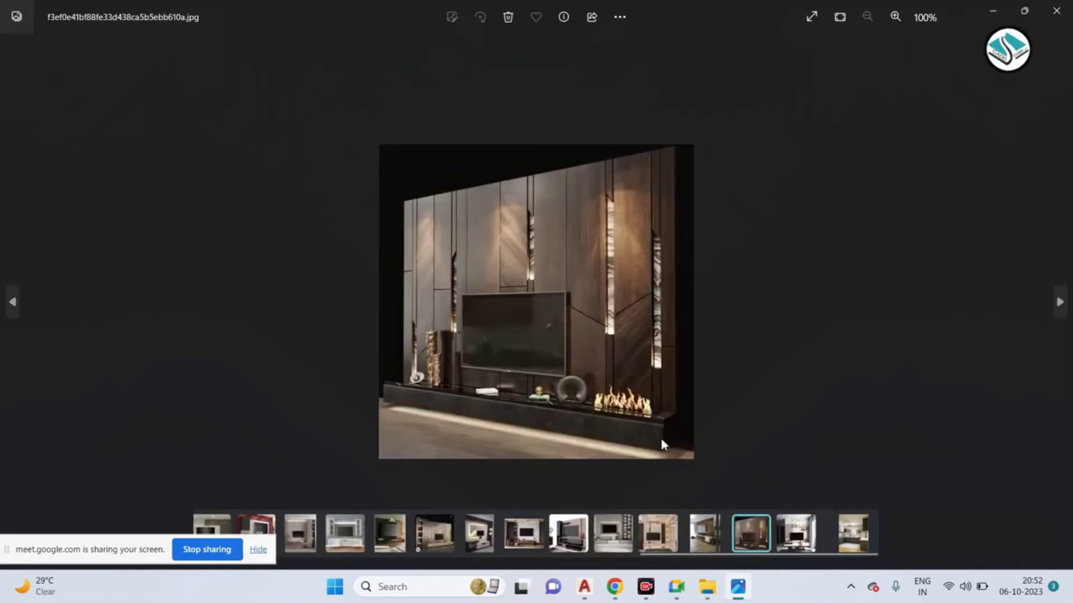
{"action": "key", "text": "Left"}
{"action": "key", "text": "Right"}
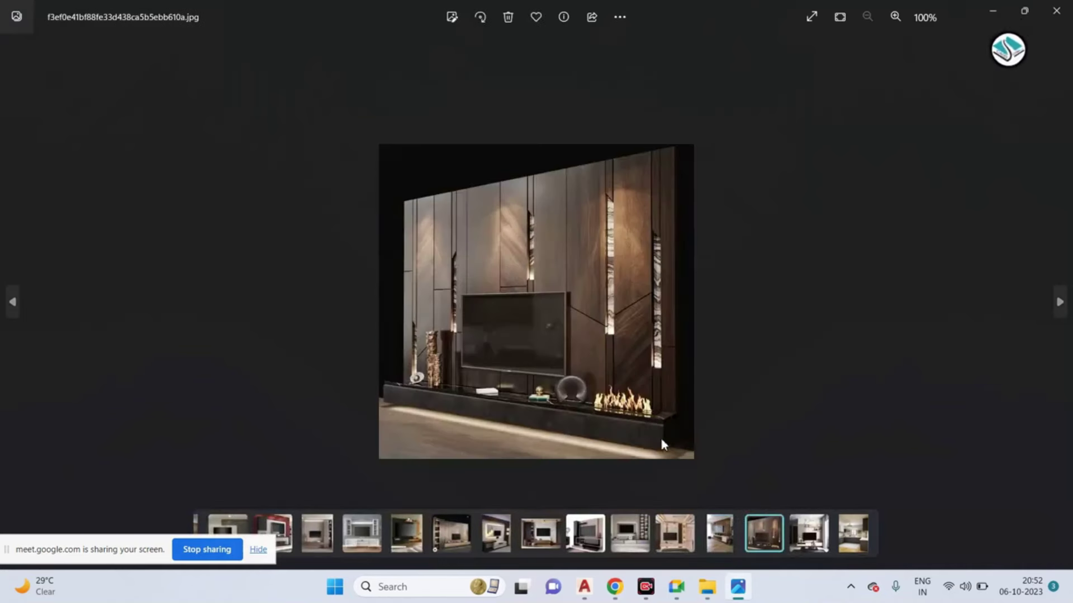
{"action": "key", "text": "Left"}
{"action": "key", "text": "Left"}
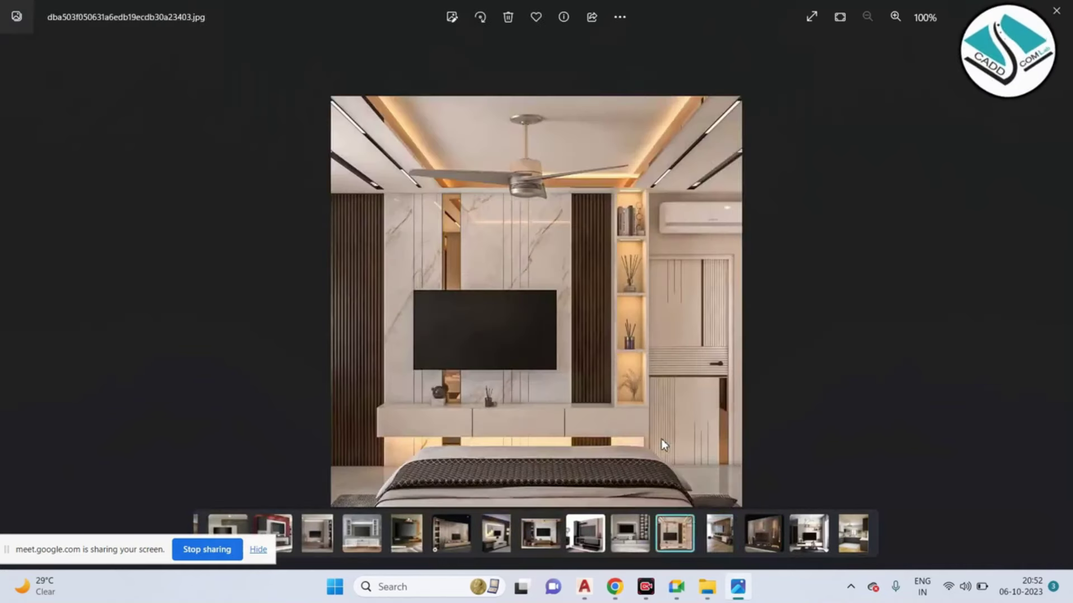
{"action": "key", "text": "Left"}
{"action": "key", "text": "Left"}
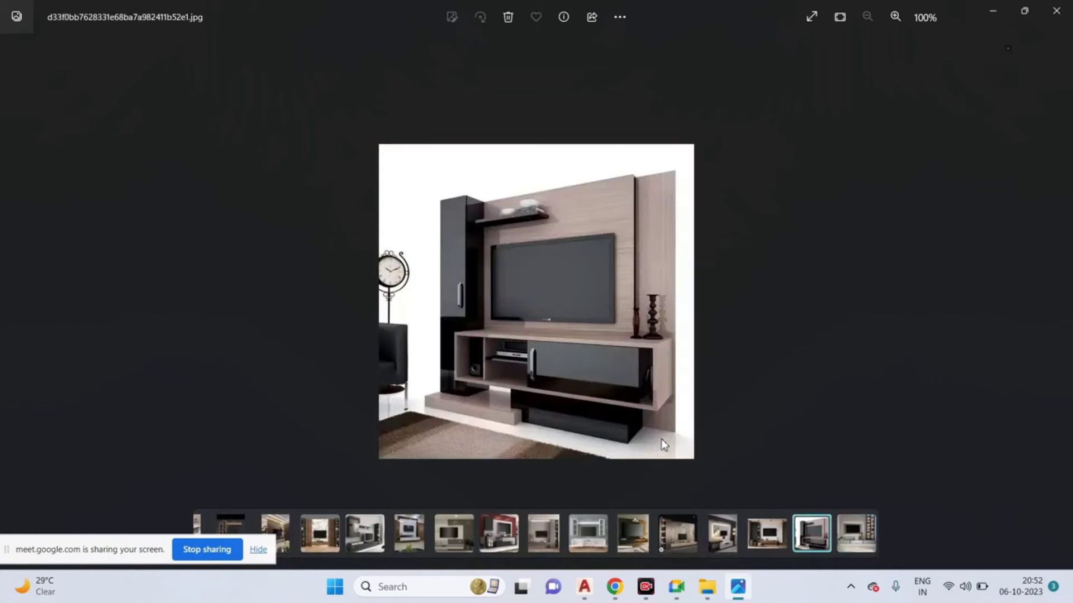
{"action": "key", "text": "Left"}
{"action": "key", "text": "Left"}
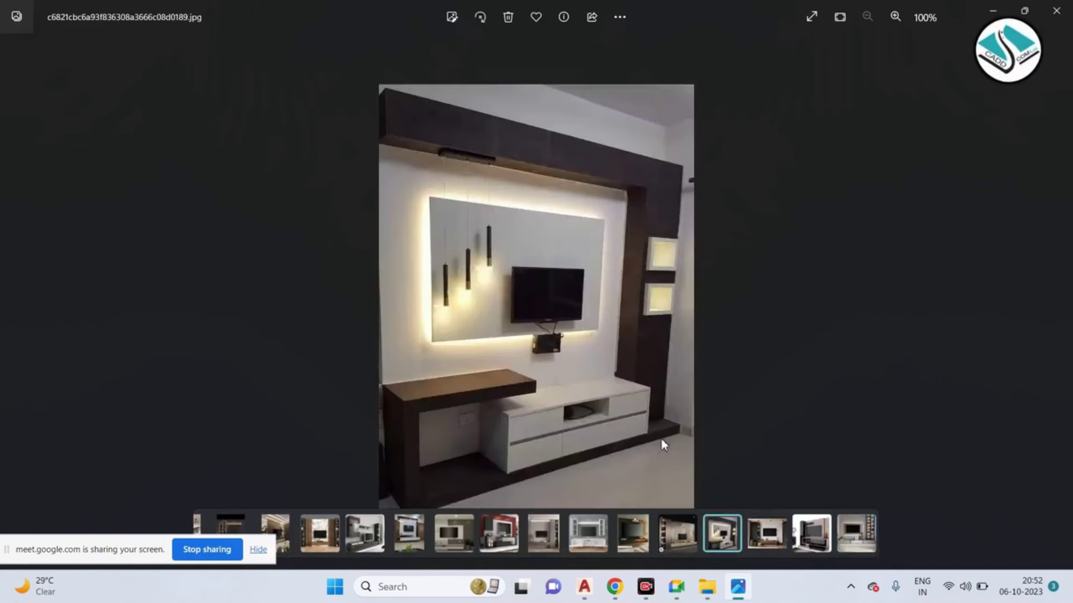
{"action": "key", "text": "Left"}
{"action": "key", "text": "Left"}
{"action": "key", "text": "Left"}
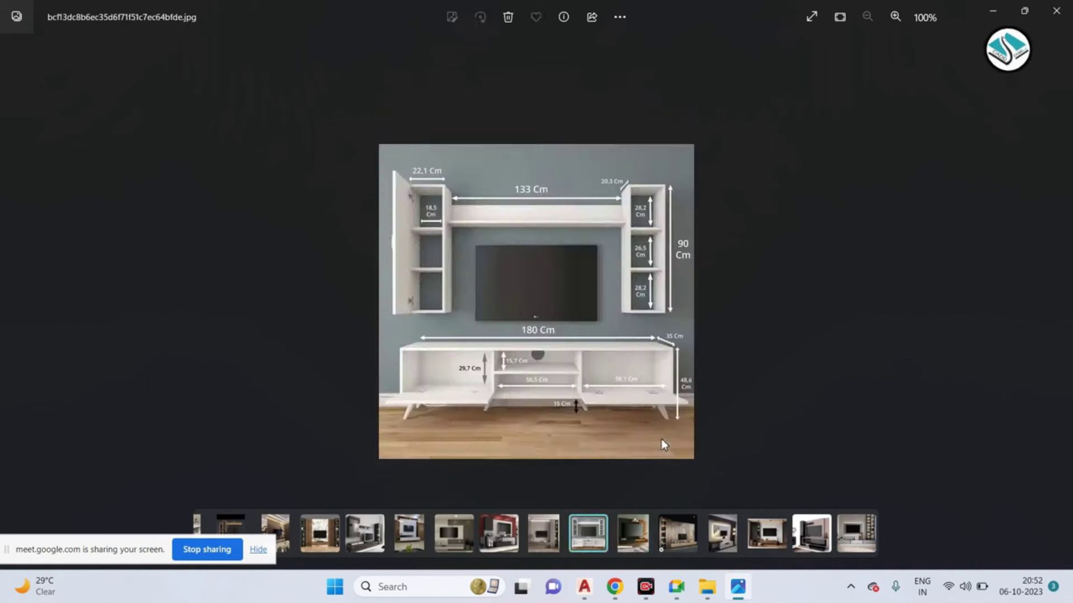
{"action": "key", "text": "Left"}
{"action": "key", "text": "Left"}
{"action": "key", "text": "Left"}
{"action": "key", "text": "Left"}
{"action": "key", "text": "Left"}
{"action": "key", "text": "Left"}
{"action": "key", "text": "Left"}
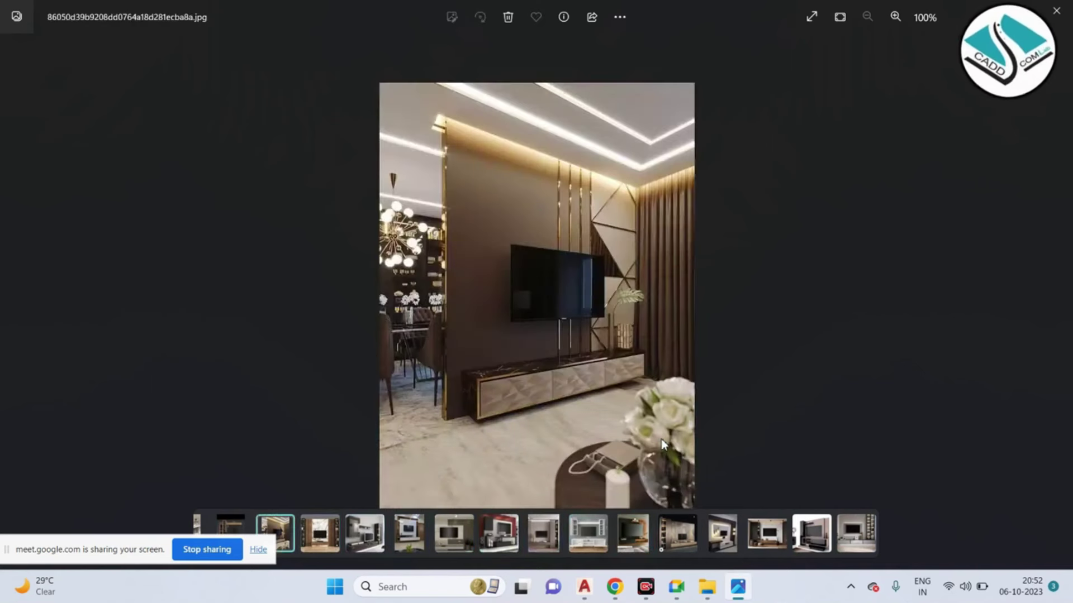
{"action": "key", "text": "Right"}
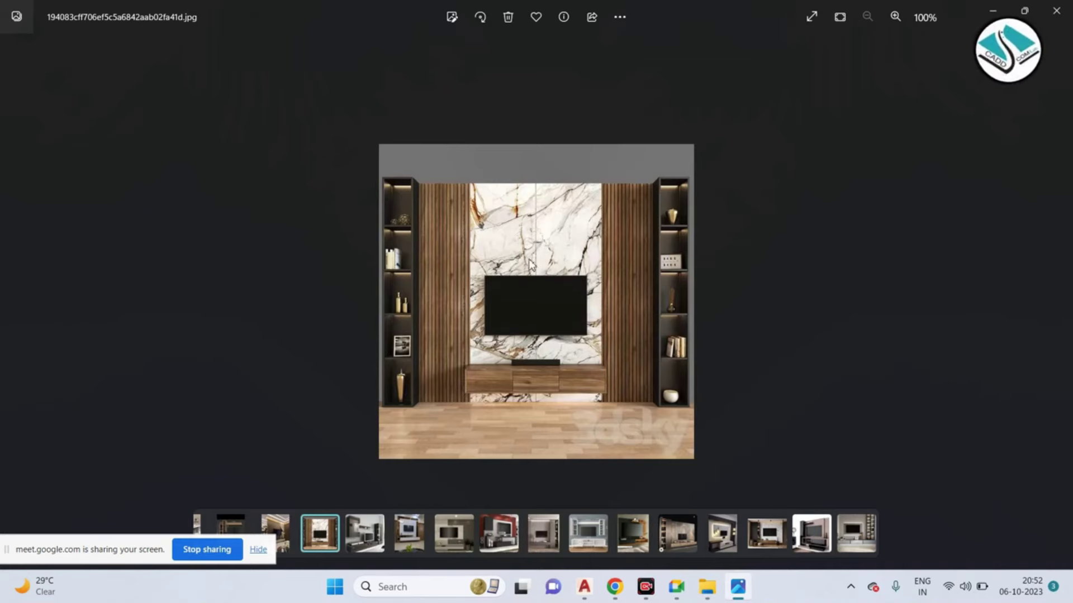
{"action": "scroll", "coordinate": [529, 263], "scroll_direction": "up", "scroll_amount": 2}
{"action": "scroll", "coordinate": [522, 287], "scroll_direction": "up", "scroll_amount": 1}
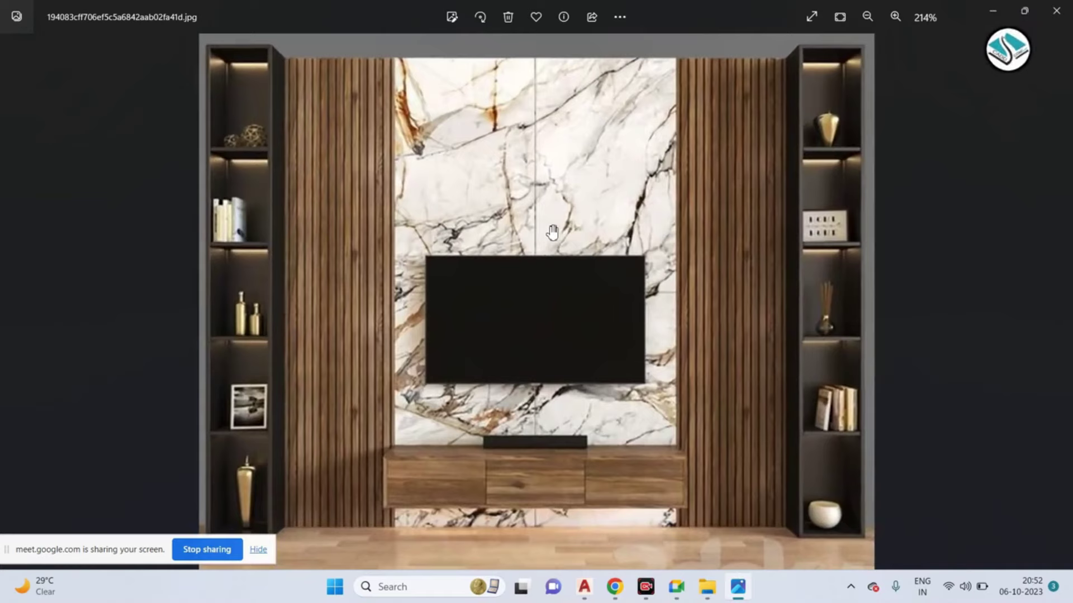
{"action": "left_click", "coordinate": [1054, 6]}
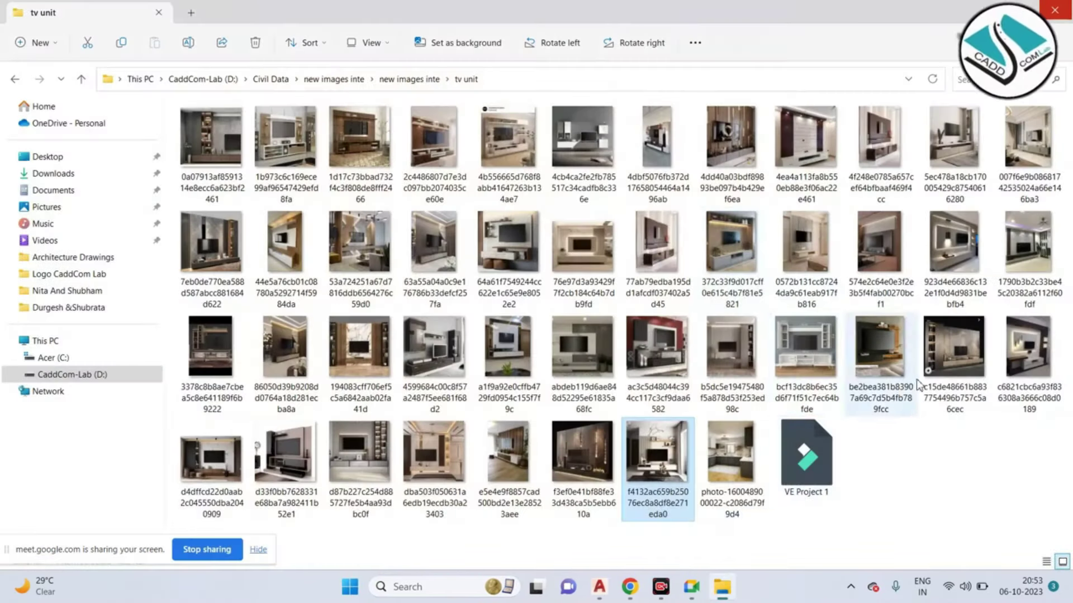
Step: Drag the 194083 marble-and-slat picture from Explorer into the AutoCAD drawing and set its insertion point
{"action": "mouse_move", "coordinate": [368, 356]}
{"action": "left_mouse_down"}
{"action": "mouse_move", "coordinate": [634, 584]}
{"action": "mouse_move", "coordinate": [809, 531]}
{"action": "mouse_move", "coordinate": [608, 597]}
{"action": "left_mouse_up"}
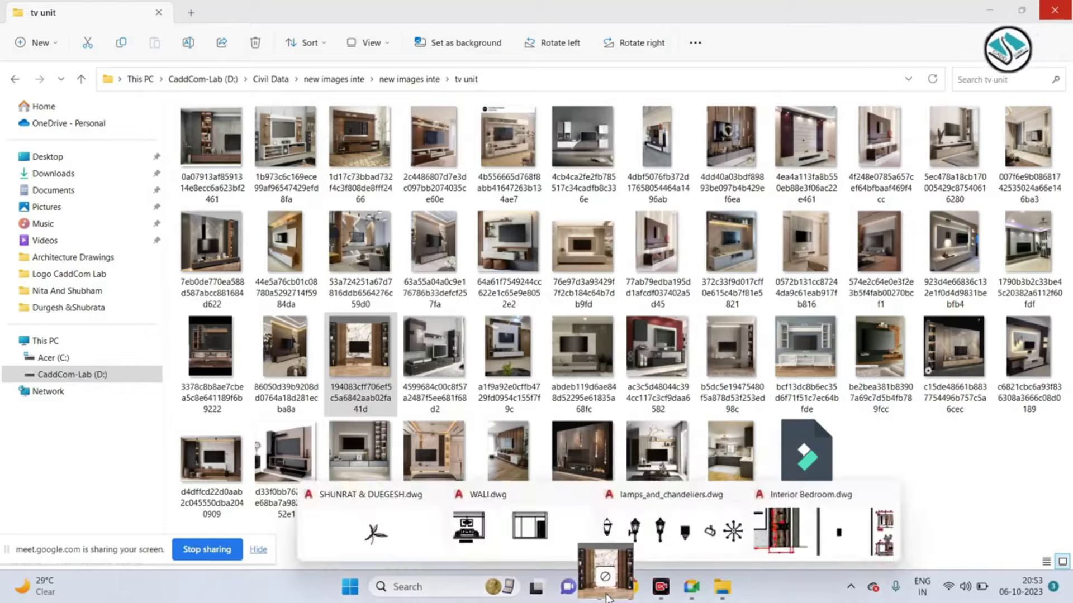
{"action": "left_click_drag", "start_coordinate": [608, 597], "coordinate": [571, 493]}
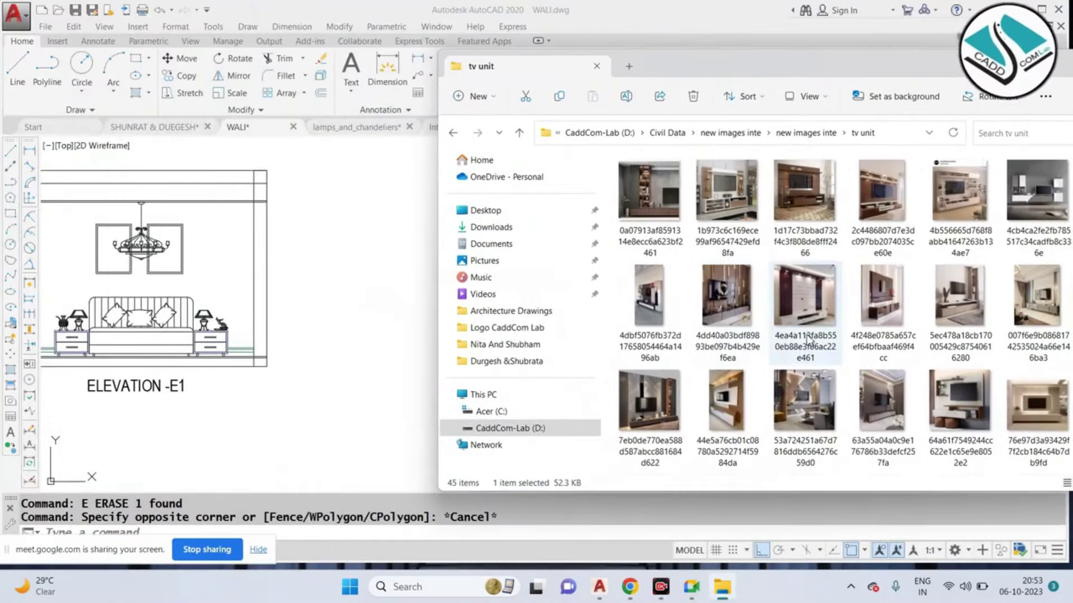
{"action": "left_click", "coordinate": [834, 50]}
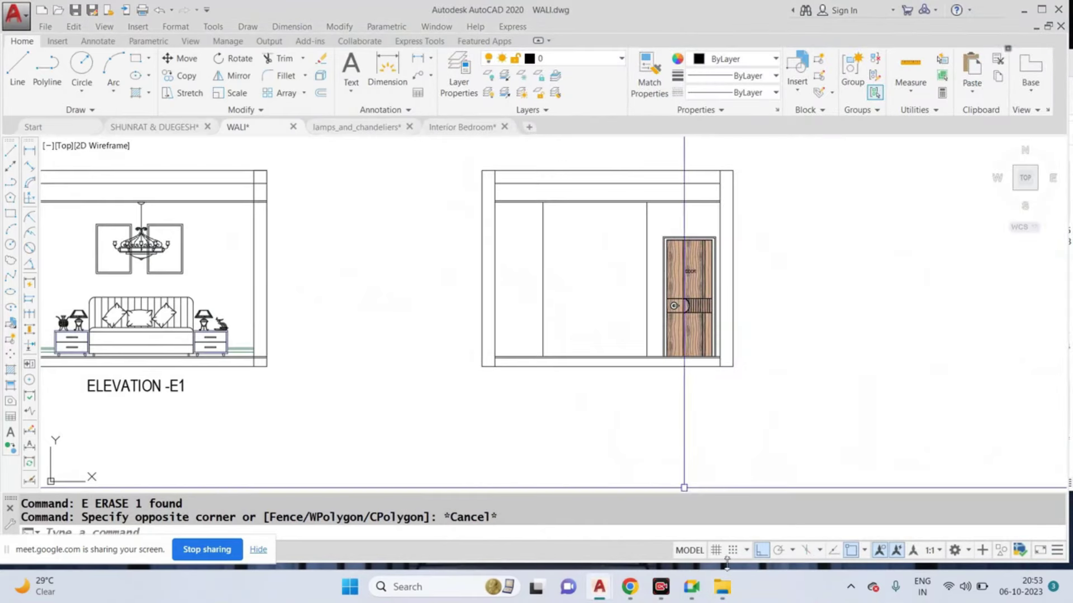
{"action": "left_click", "coordinate": [722, 587]}
{"action": "left_click_drag", "start_coordinate": [886, 73], "coordinate": [719, 75]}
{"action": "scroll", "coordinate": [738, 359], "scroll_direction": "down", "scroll_amount": 3}
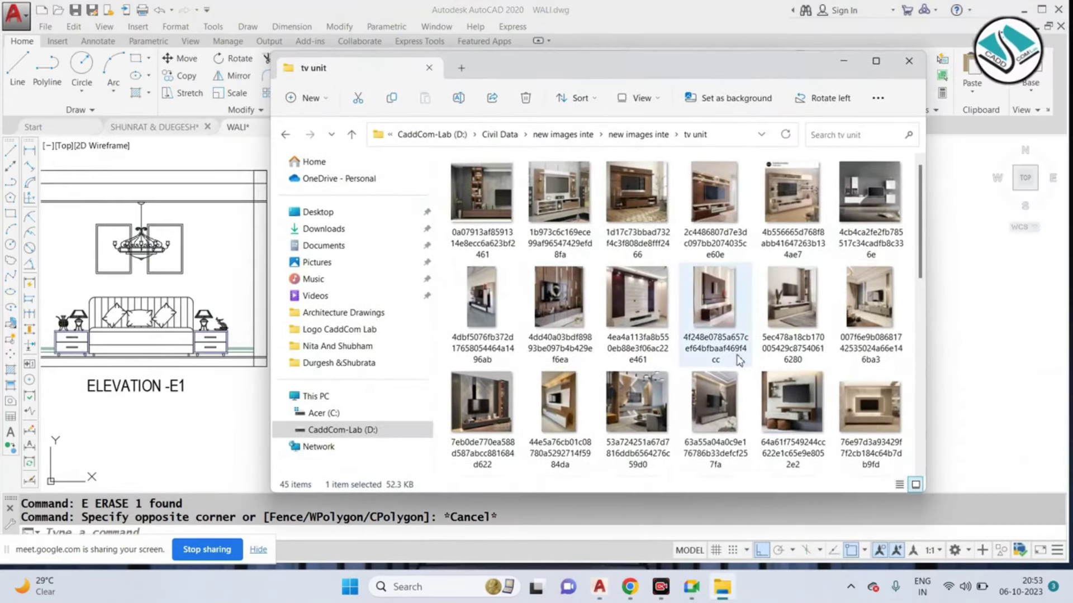
{"action": "left_click_drag", "start_coordinate": [988, 400], "coordinate": [949, 398]}
{"action": "left_click", "coordinate": [808, 421]}
Step: Place the TV-wall reference image in the drawing with 0° rotation
{"action": "left_click", "coordinate": [838, 388]}
{"action": "left_click", "coordinate": [898, 387]}
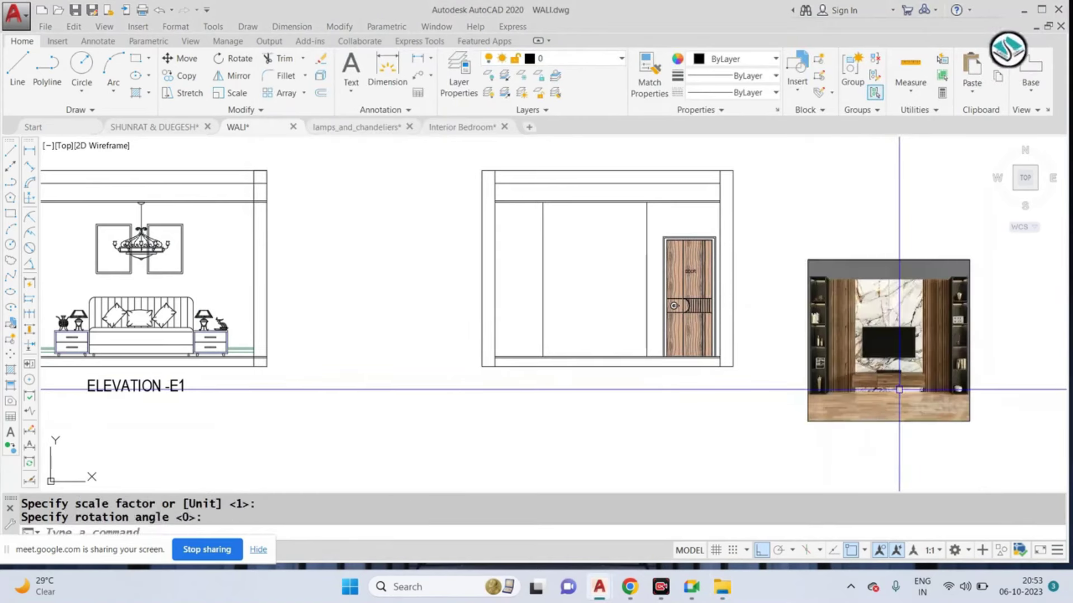
{"action": "scroll", "coordinate": [880, 239], "scroll_direction": "down", "scroll_amount": 4}
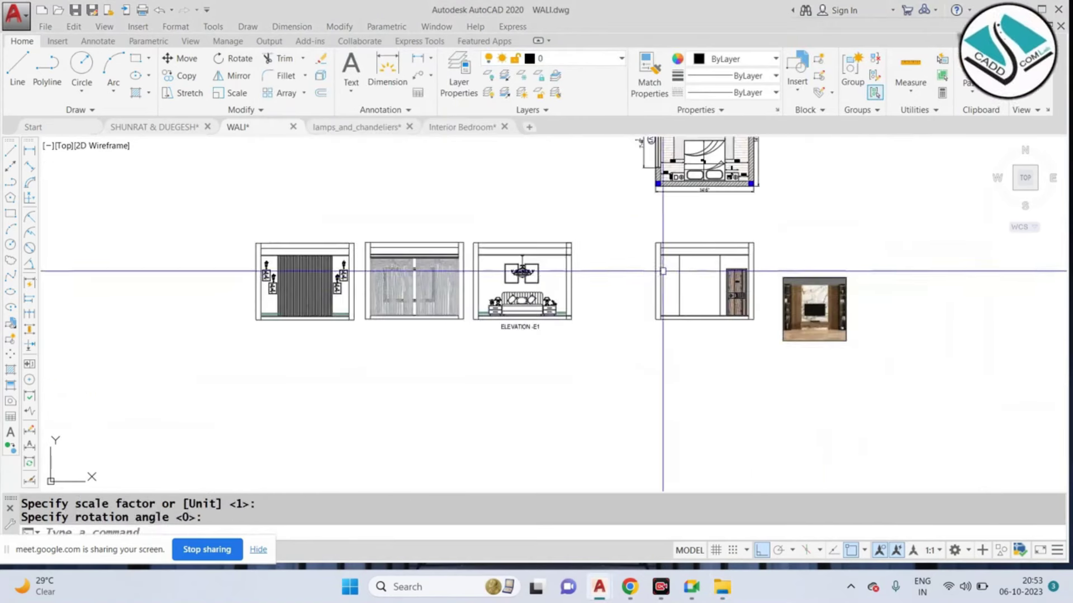
{"action": "scroll", "coordinate": [813, 306], "scroll_direction": "up", "scroll_amount": 4}
Step: Move the reference image to the left of the door elevation
{"action": "left_click", "coordinate": [810, 290]}
{"action": "type", "text": "m"}
{"action": "key", "text": "Return"}
{"action": "left_click", "coordinate": [817, 242]}
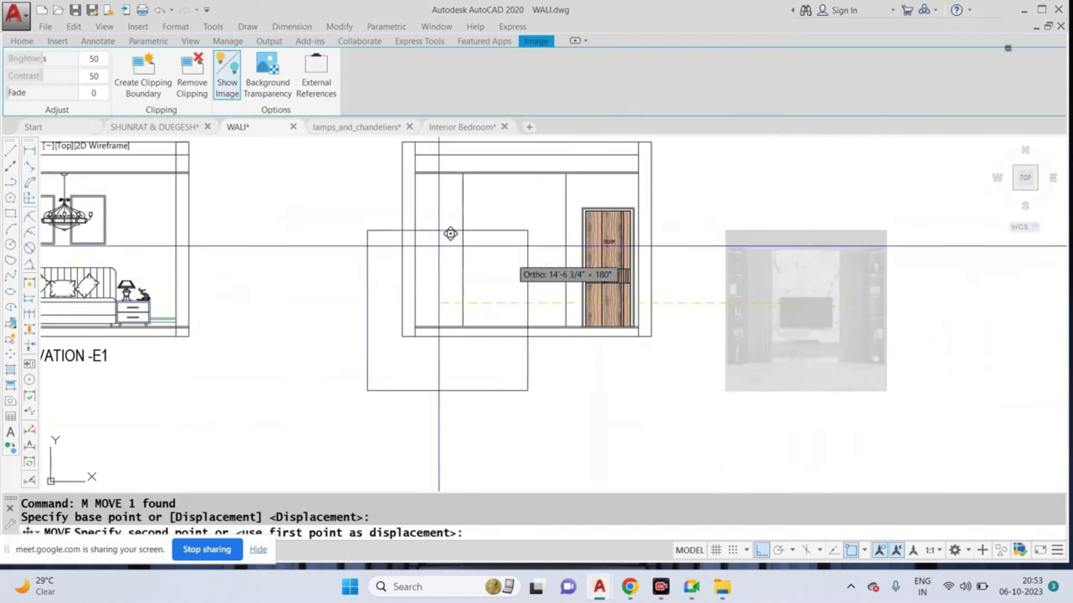
{"action": "left_click", "coordinate": [300, 241]}
{"action": "key", "text": "Escape"}
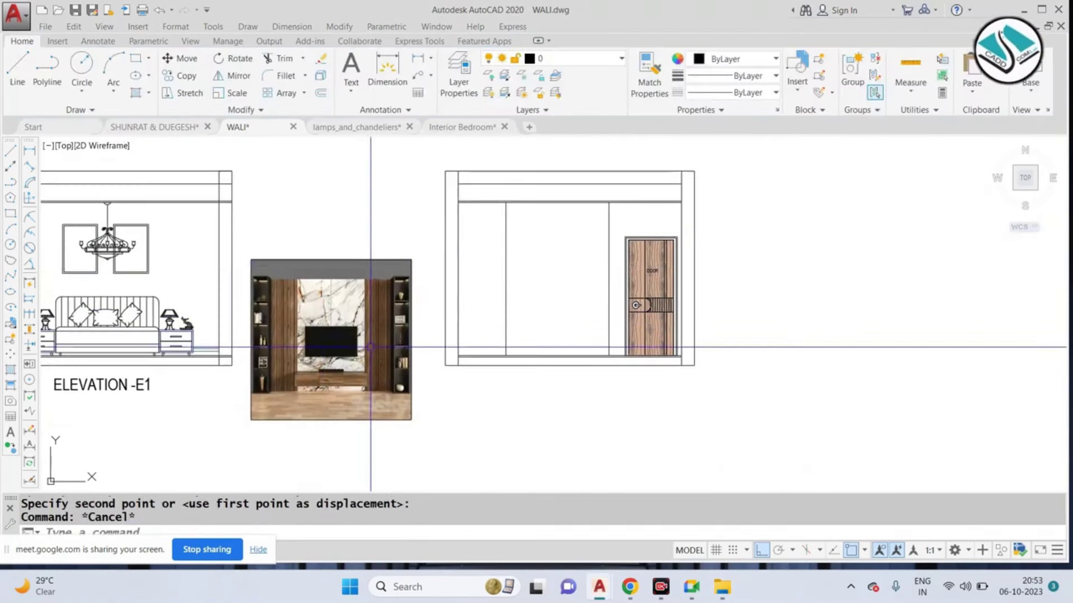
{"action": "scroll", "coordinate": [649, 327], "scroll_direction": "up", "scroll_amount": 3}
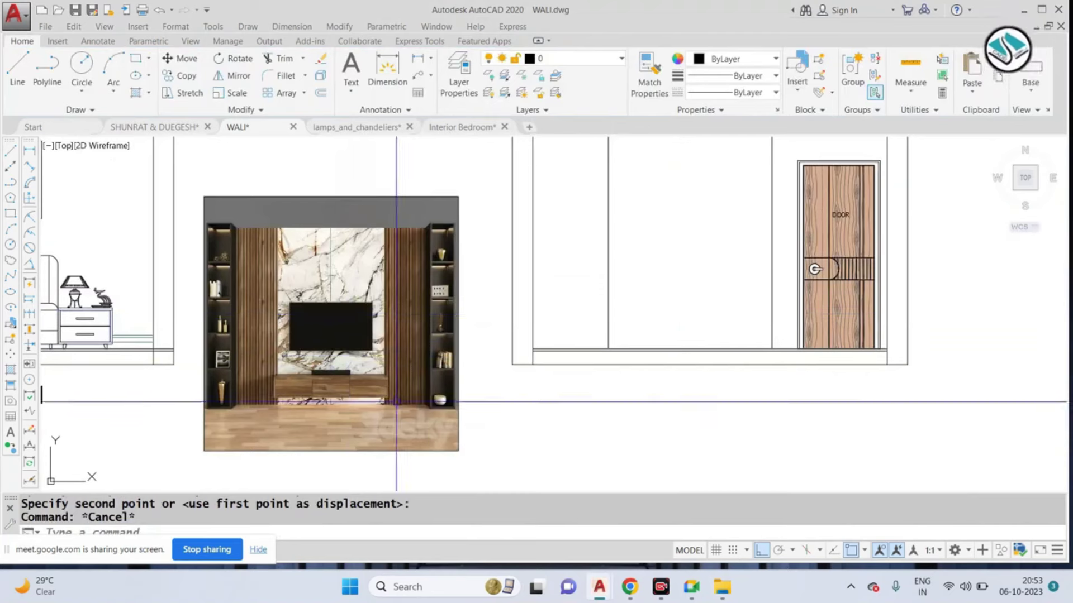
{"action": "type", "text": "d"}
{"action": "key", "text": "Return"}
Step: Offset the floor line upward by 11, then offset the wall line upward by 10
{"action": "type", "text": "11"}
{"action": "key", "text": "Return"}
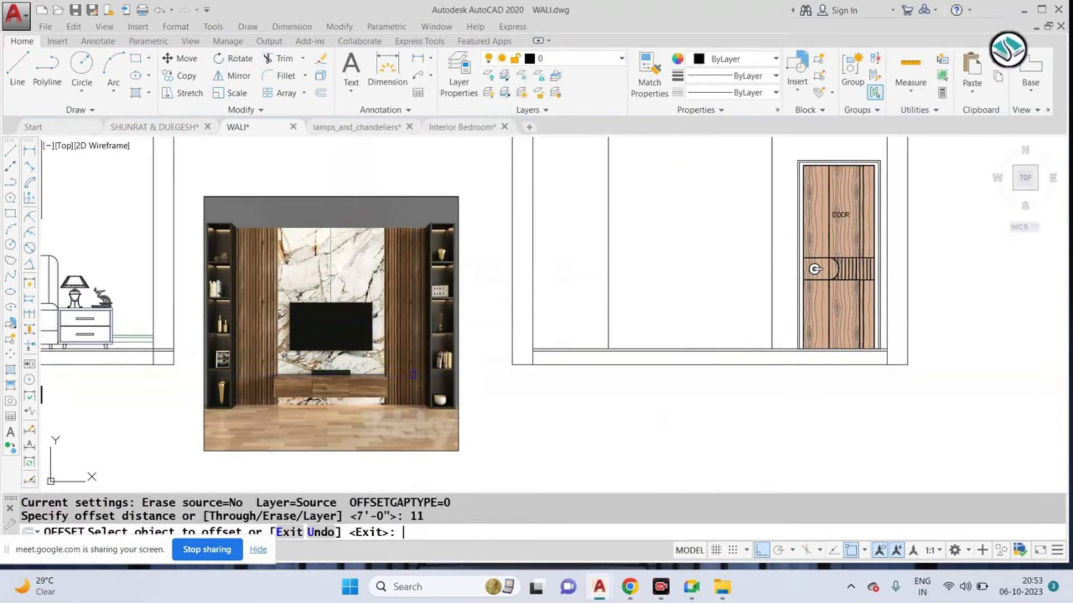
{"action": "scroll", "coordinate": [652, 359], "scroll_direction": "up", "scroll_amount": 5}
{"action": "left_click", "coordinate": [651, 336]}
{"action": "left_click", "coordinate": [646, 299]}
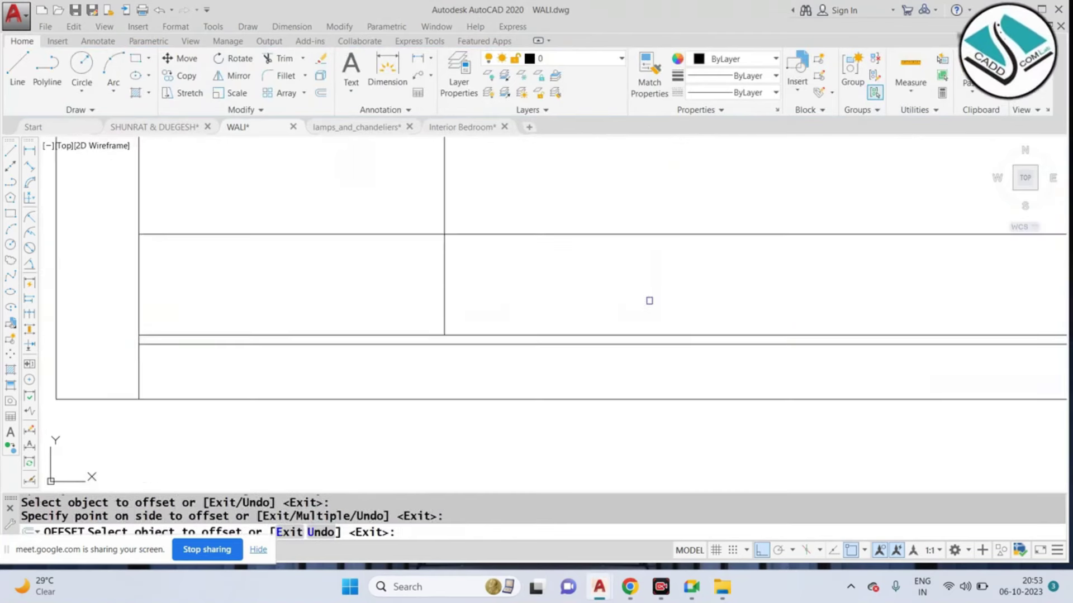
{"action": "key", "text": "Escape"}
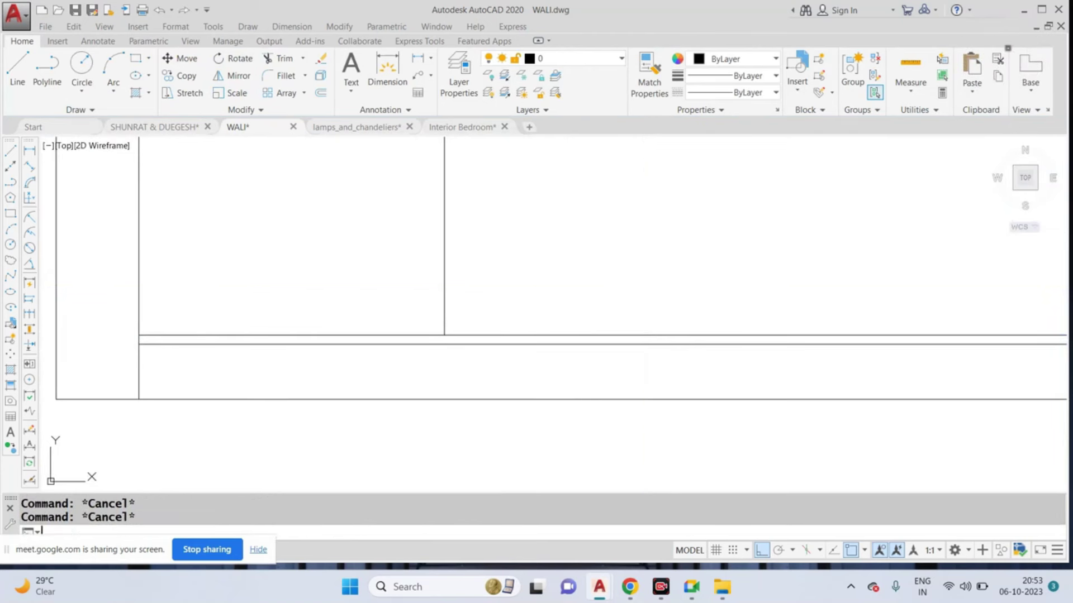
{"action": "type", "text": "o"}
{"action": "key", "text": "Return"}
{"action": "type", "text": "10"}
{"action": "key", "text": "Return"}
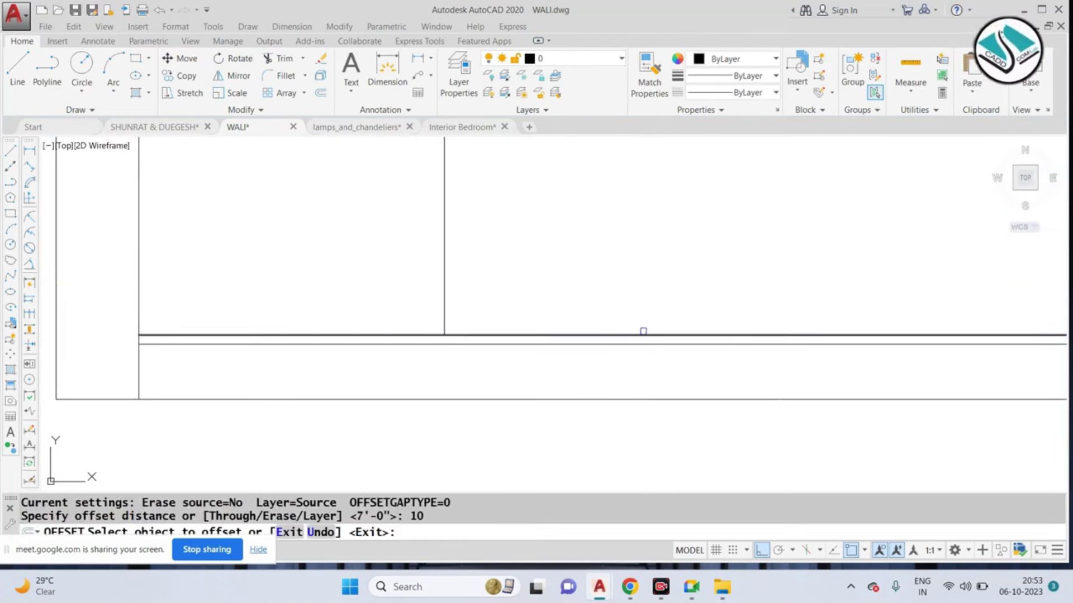
{"action": "left_click", "coordinate": [643, 332]}
{"action": "left_click", "coordinate": [649, 313]}
{"action": "key", "text": "Escape"}
Step: Try trimming the new offset lines, then erase the stray extra line
{"action": "type", "text": "tr"}
{"action": "key", "text": "Return"}
{"action": "left_click", "coordinate": [337, 261]}
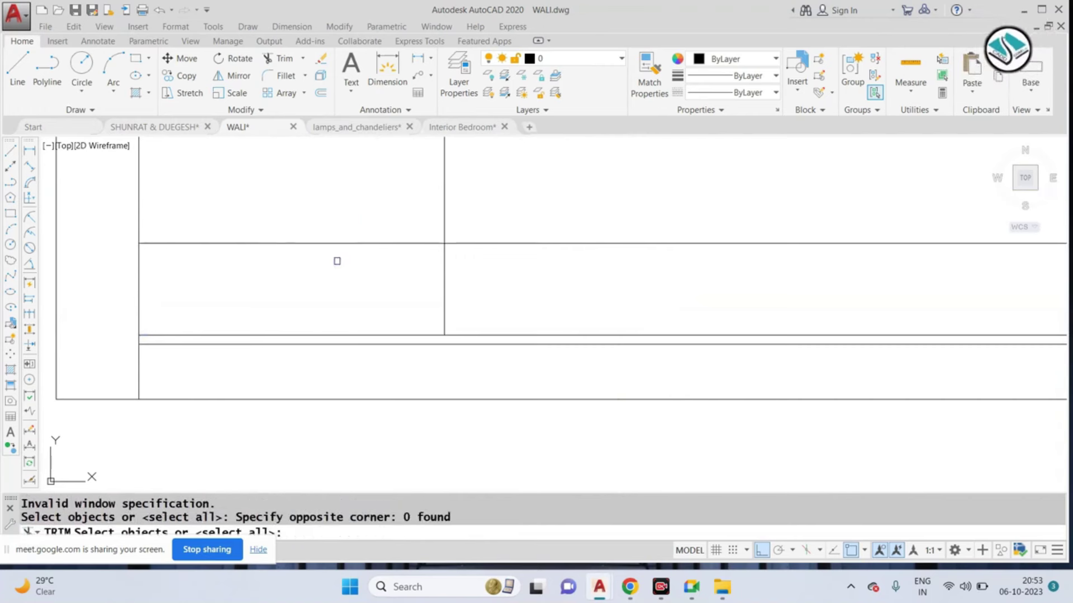
{"action": "scroll", "coordinate": [333, 254], "scroll_direction": "down", "scroll_amount": 2}
{"action": "scroll", "coordinate": [426, 254], "scroll_direction": "up", "scroll_amount": 2}
{"action": "key", "text": "Escape"}
{"action": "key", "text": "Return"}
{"action": "key", "text": "Return"}
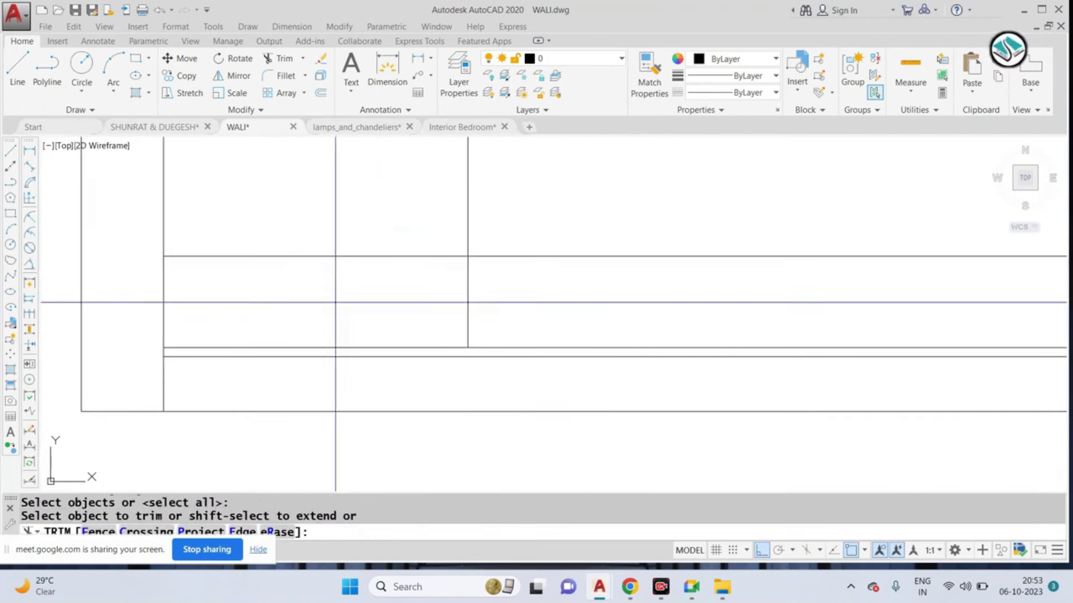
{"action": "left_click", "coordinate": [335, 303]}
{"action": "scroll", "coordinate": [894, 297], "scroll_direction": "up", "scroll_amount": 2}
{"action": "key", "text": "Escape"}
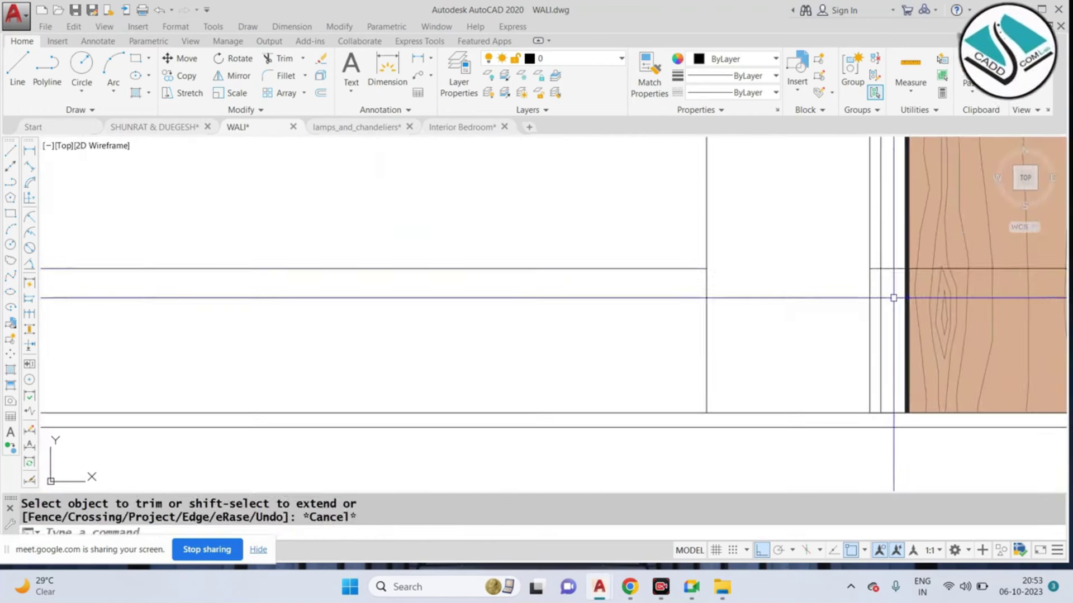
{"action": "type", "text": "e"}
{"action": "key", "text": "Return"}
{"action": "key", "text": "Escape"}
{"action": "scroll", "coordinate": [870, 266], "scroll_direction": "down", "scroll_amount": 3}
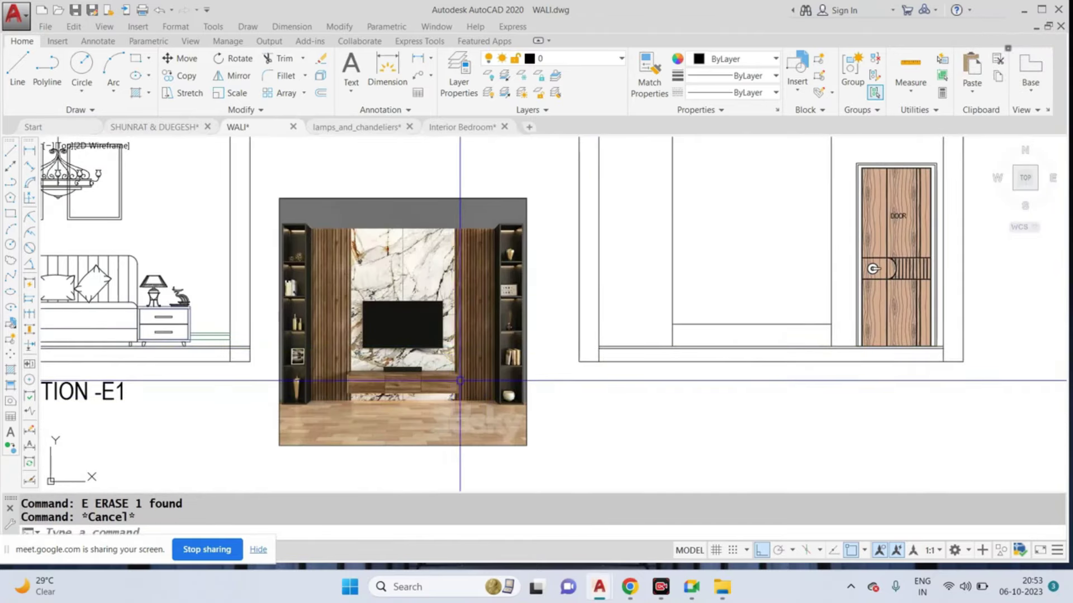
Step: Offset the short wall line 16 upward for the cabinet top
{"action": "type", "text": "o"}
{"action": "key", "text": "Return"}
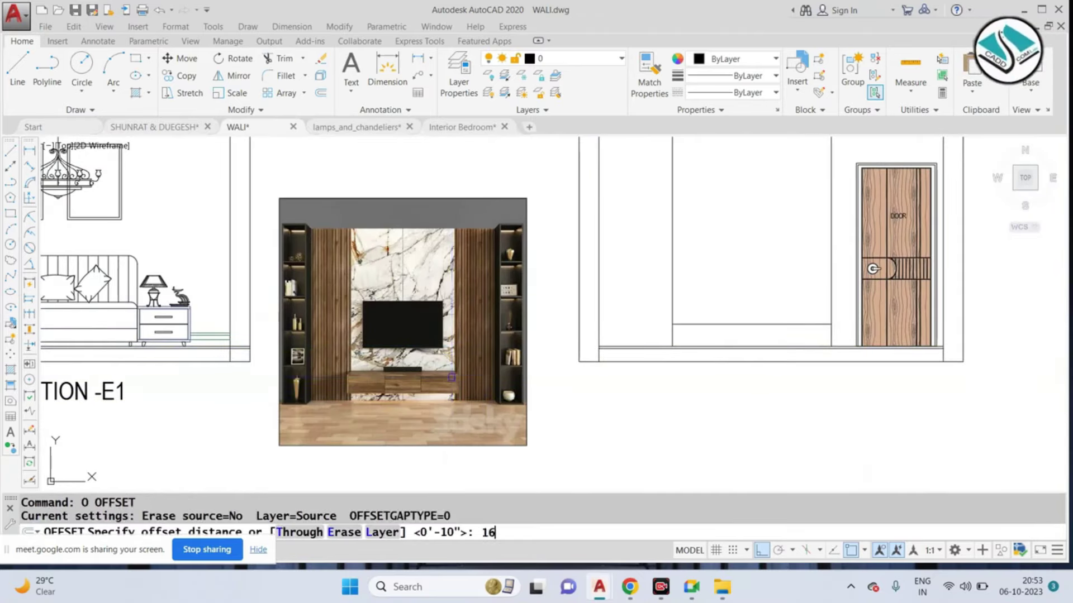
{"action": "key", "text": "Return"}
{"action": "scroll", "coordinate": [559, 335], "scroll_direction": "up", "scroll_amount": 3}
{"action": "scroll", "coordinate": [582, 350], "scroll_direction": "down", "scroll_amount": 2}
{"action": "left_click", "coordinate": [570, 338]}
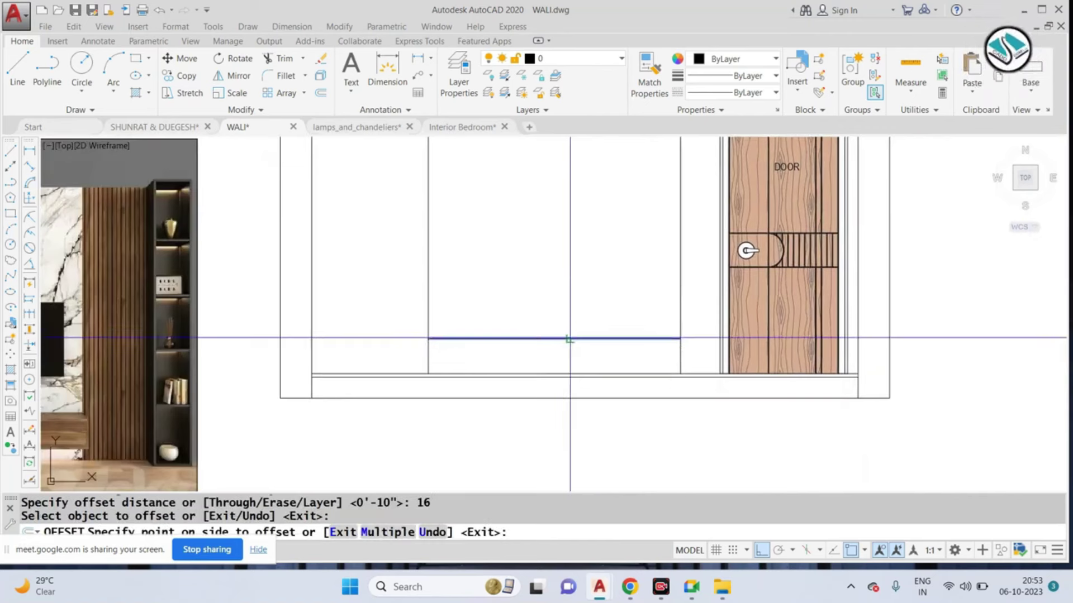
{"action": "key", "text": "Escape"}
Step: Trim the vertical line above the cabinet with a crossing window
{"action": "type", "text": "tr"}
{"action": "key", "text": "Return"}
{"action": "key", "text": "Return"}
{"action": "left_click", "coordinate": [623, 229]}
{"action": "left_click", "coordinate": [694, 256]}
{"action": "scroll", "coordinate": [695, 256], "scroll_direction": "down", "scroll_amount": 3}
{"action": "scroll", "coordinate": [654, 319], "scroll_direction": "up", "scroll_amount": 2}
{"action": "scroll", "coordinate": [653, 322], "scroll_direction": "up", "scroll_amount": 1}
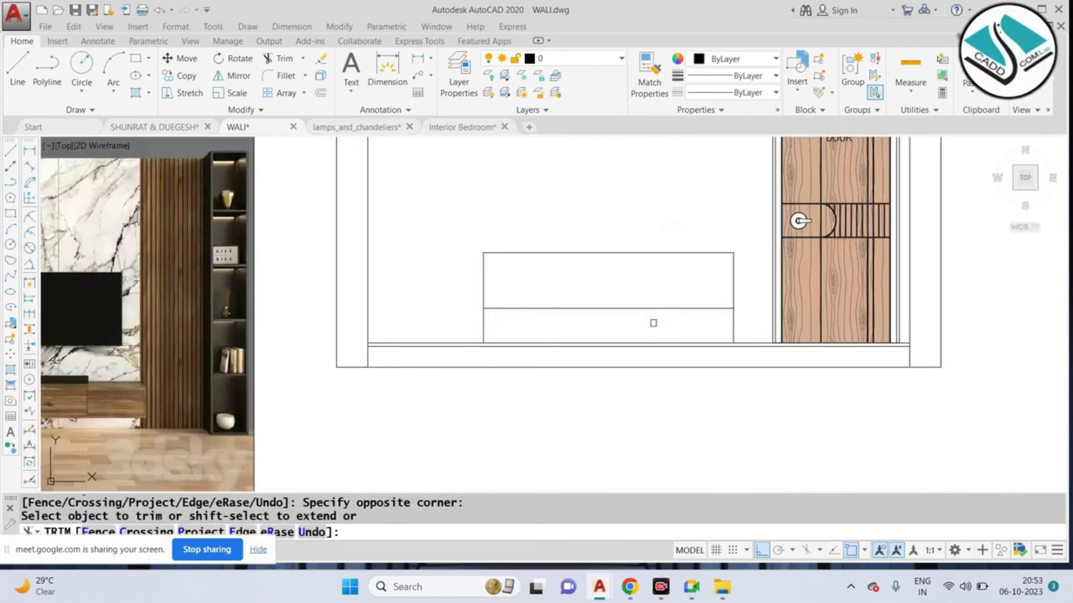
{"action": "scroll", "coordinate": [653, 322], "scroll_direction": "up", "scroll_amount": 2}
{"action": "key", "text": "Escape"}
Step: Offset the cabinet line 6 upward
{"action": "type", "text": "o"}
{"action": "key", "text": "Return"}
{"action": "type", "text": "6"}
{"action": "key", "text": "Return"}
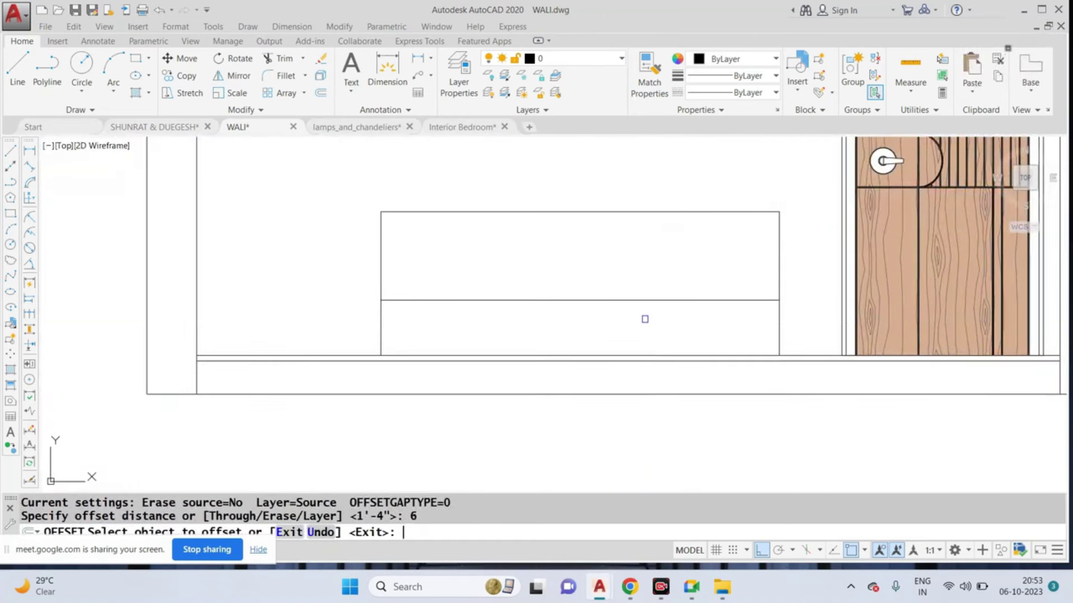
{"action": "scroll", "coordinate": [632, 334], "scroll_direction": "up", "scroll_amount": 2}
{"action": "left_click", "coordinate": [620, 356]}
{"action": "left_click", "coordinate": [620, 335]}
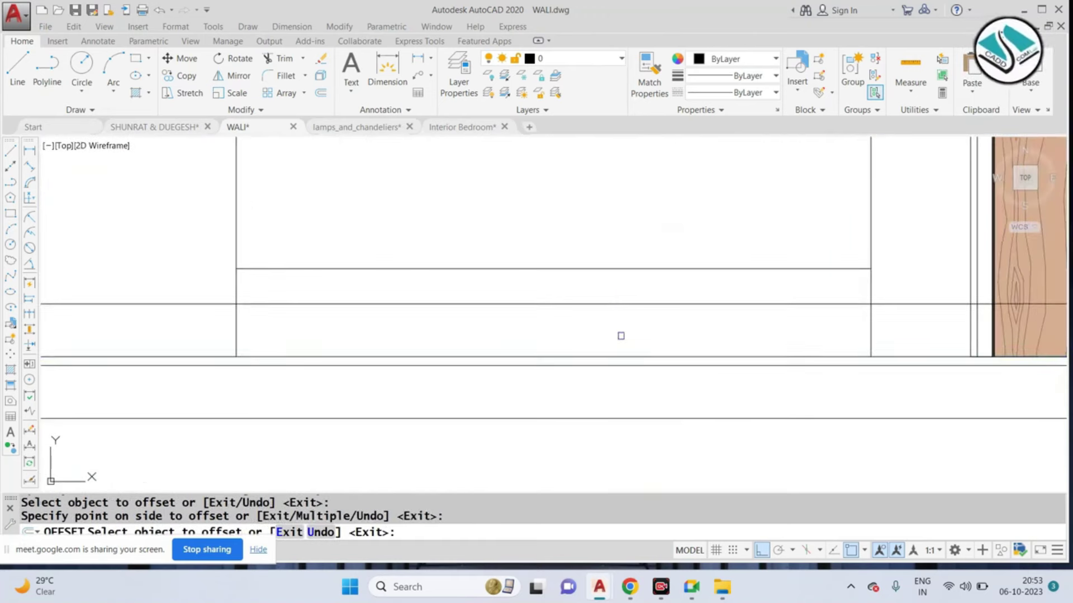
{"action": "key", "text": "Escape"}
Step: Trim the line end left of the cabinet
{"action": "type", "text": "tr"}
{"action": "key", "text": "Return"}
{"action": "key", "text": "Return"}
{"action": "left_click_drag", "start_coordinate": [204, 290], "coordinate": [273, 291]}
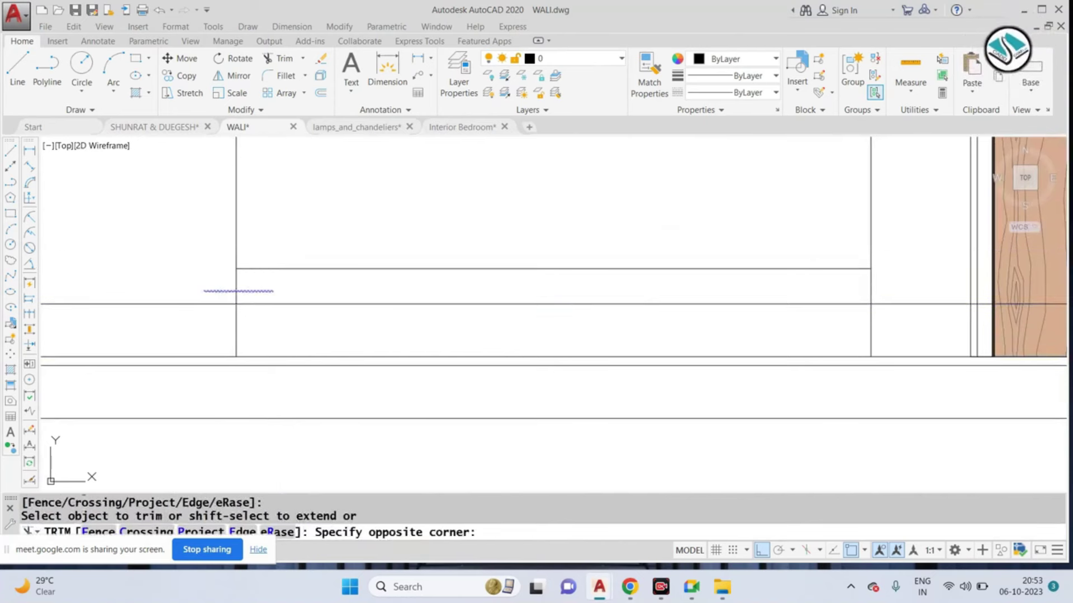
{"action": "scroll", "coordinate": [817, 308], "scroll_direction": "down", "scroll_amount": 2}
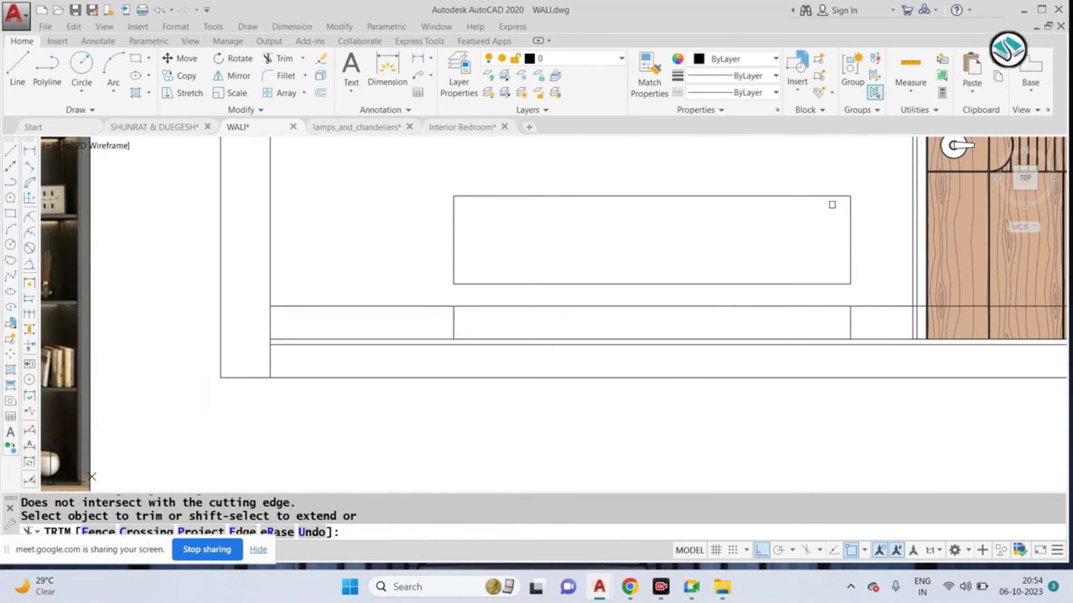
{"action": "key", "text": "Escape"}
Step: Select the cabinet lines and start a move, then cancel it
{"action": "left_click", "coordinate": [886, 167]}
{"action": "left_click", "coordinate": [433, 282]}
{"action": "type", "text": "m"}
{"action": "key", "text": "Return"}
{"action": "scroll", "coordinate": [444, 267], "scroll_direction": "up", "scroll_amount": 3}
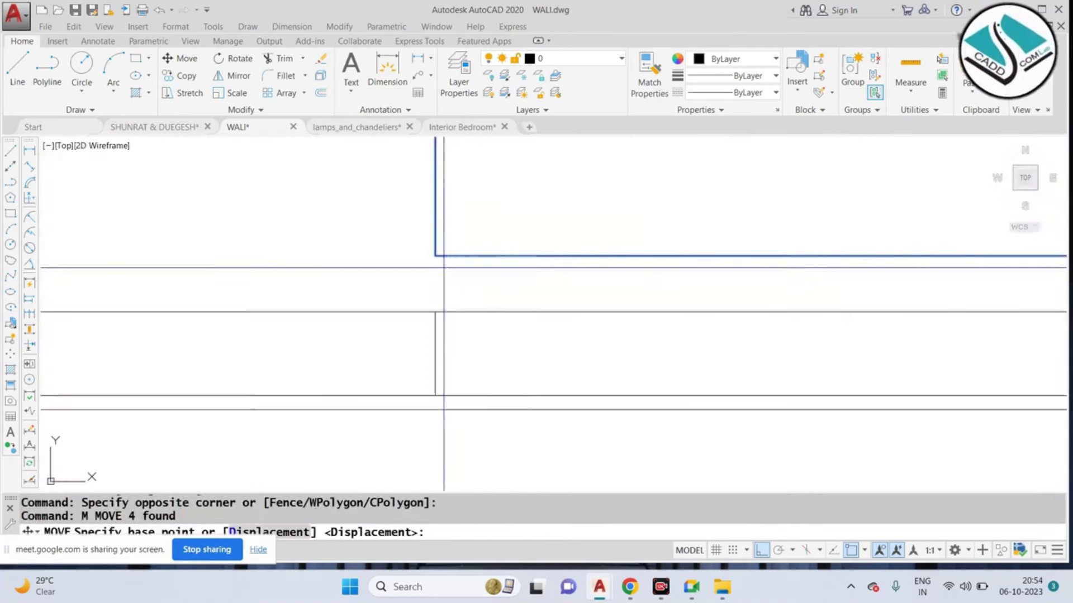
{"action": "left_click", "coordinate": [444, 256]}
{"action": "key", "text": "Escape"}
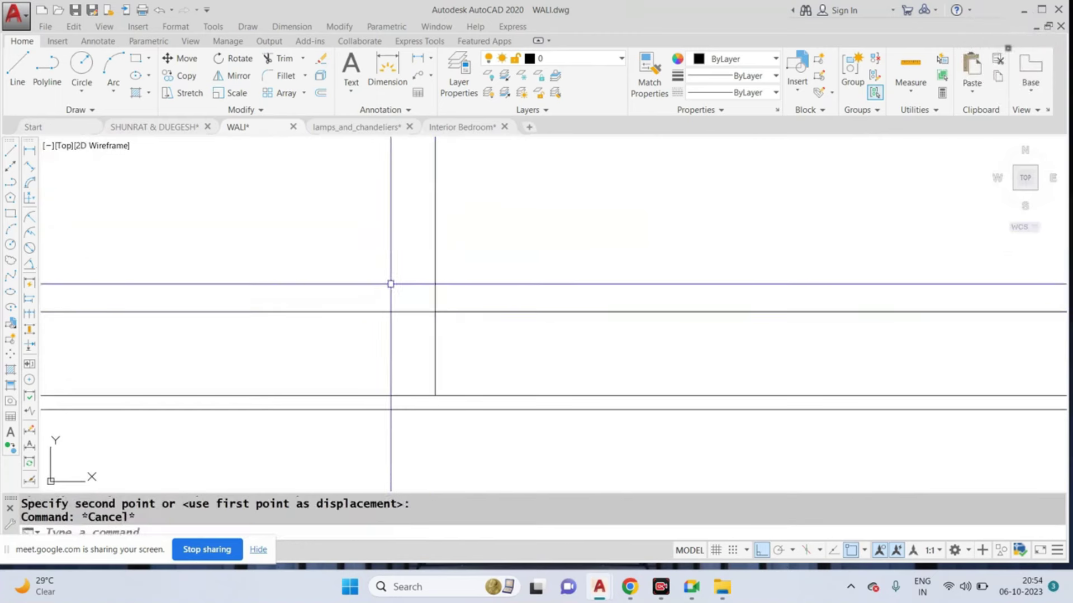
Step: Trim the line between cabinet and door and erase the leftover horizontal line
{"action": "type", "text": "tr"}
{"action": "key", "text": "Return"}
{"action": "key", "text": "Return"}
{"action": "scroll", "coordinate": [536, 279], "scroll_direction": "down", "scroll_amount": 2}
{"action": "left_click_drag", "start_coordinate": [794, 293], "coordinate": [785, 318]}
{"action": "key", "text": "Escape"}
{"action": "scroll", "coordinate": [853, 320], "scroll_direction": "up", "scroll_amount": 3}
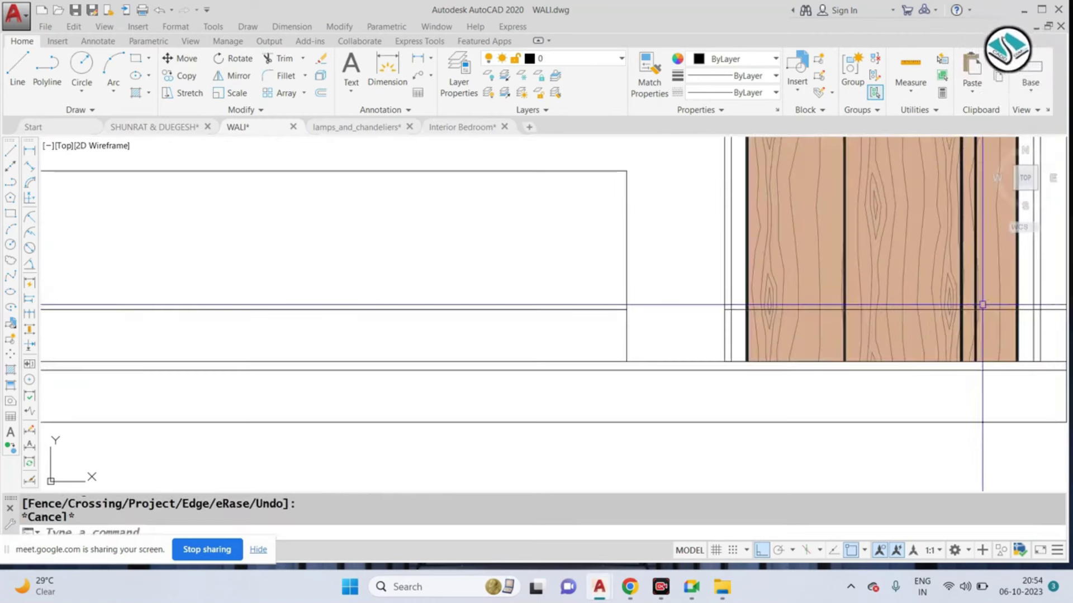
{"action": "left_click", "coordinate": [839, 311]}
{"action": "type", "text": "e"}
{"action": "key", "text": "Return"}
{"action": "scroll", "coordinate": [811, 319], "scroll_direction": "down", "scroll_amount": 3}
{"action": "key", "text": "Escape"}
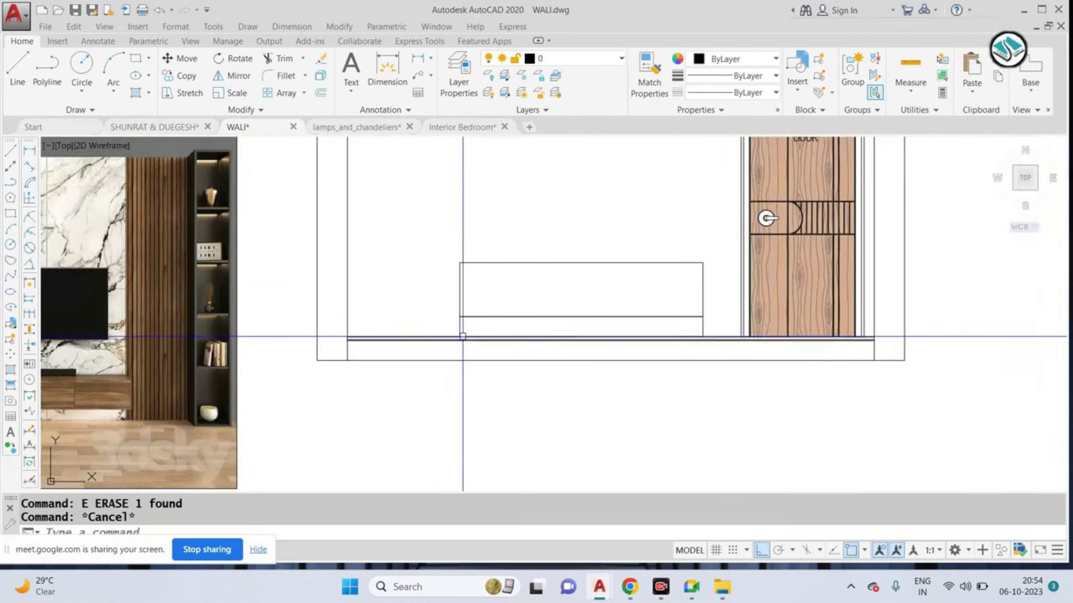
Step: Attempt trimming the lines around the cabinet
{"action": "scroll", "coordinate": [463, 338], "scroll_direction": "down", "scroll_amount": 2}
{"action": "scroll", "coordinate": [472, 340], "scroll_direction": "down", "scroll_amount": 2}
{"action": "scroll", "coordinate": [678, 346], "scroll_direction": "up", "scroll_amount": 2}
{"action": "scroll", "coordinate": [678, 346], "scroll_direction": "up", "scroll_amount": 2}
{"action": "type", "text": "tr"}
{"action": "key", "text": "Return"}
Step: Erase the lower rectangle's left and right edges
{"action": "key", "text": "Return"}
{"action": "mouse_move", "coordinate": [562, 326]}
{"action": "left_mouse_down"}
{"action": "mouse_move", "coordinate": [493, 318]}
{"action": "mouse_move", "coordinate": [510, 323]}
{"action": "left_mouse_up"}
{"action": "key", "text": "Escape"}
{"action": "key", "text": "e"}
{"action": "key", "text": "Return"}
{"action": "left_click_drag", "start_coordinate": [938, 323], "coordinate": [895, 324]}
{"action": "key", "text": "e"}
{"action": "key", "text": "Return"}
{"action": "scroll", "coordinate": [753, 364], "scroll_direction": "down", "scroll_amount": 3}
{"action": "key", "text": "Escape"}
{"action": "key", "text": "Escape"}
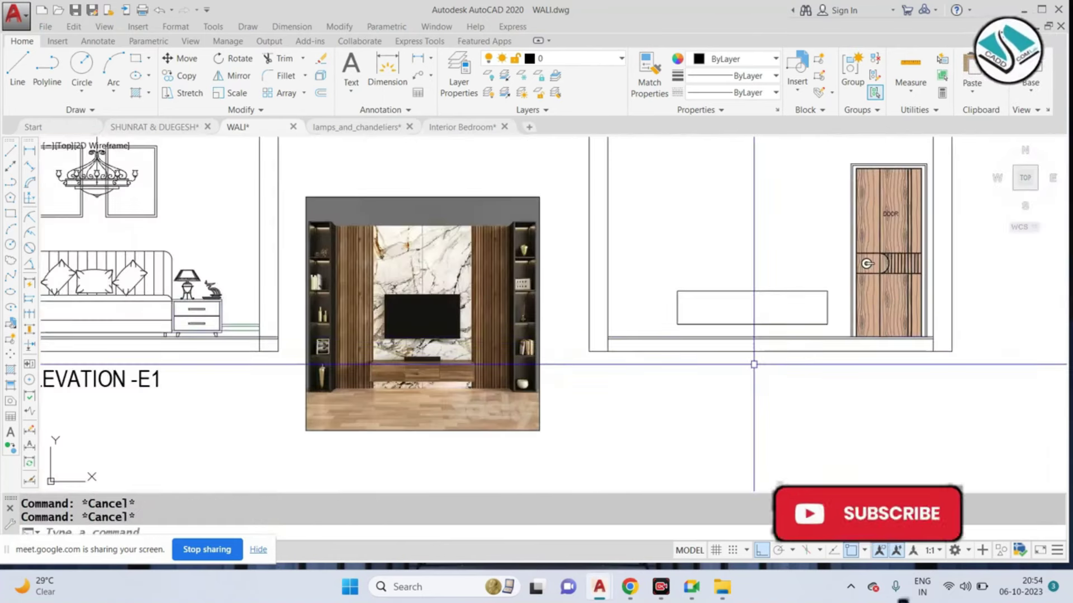
Step: Draw a 1'6" vertical line up from the cabinet's top midpoint
{"action": "type", "text": "l"}
{"action": "key", "text": "Return"}
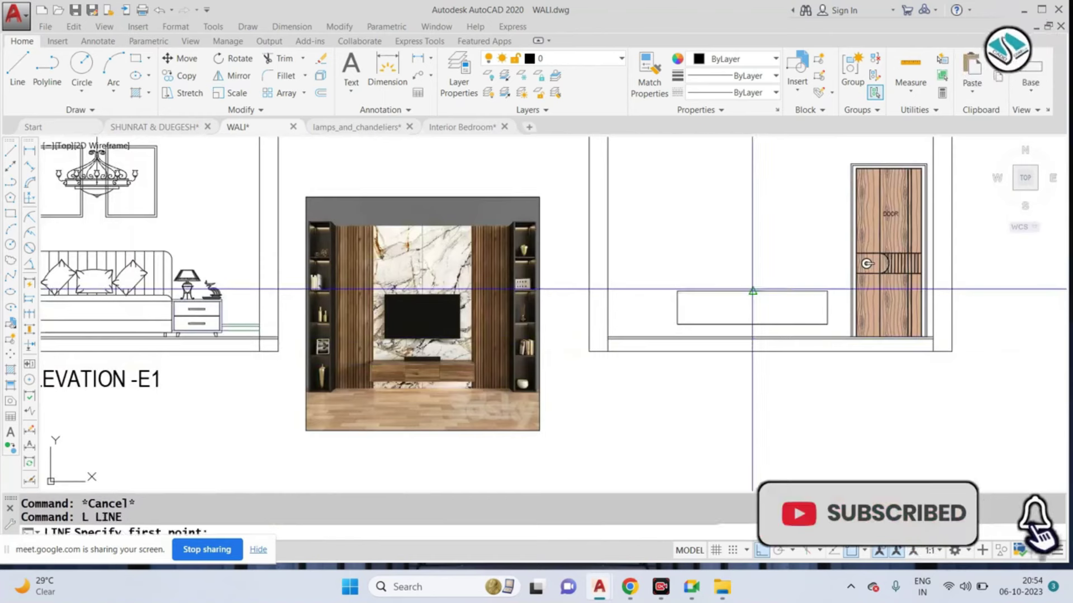
{"action": "left_click", "coordinate": [753, 289]}
{"action": "type", "text": "1'"}
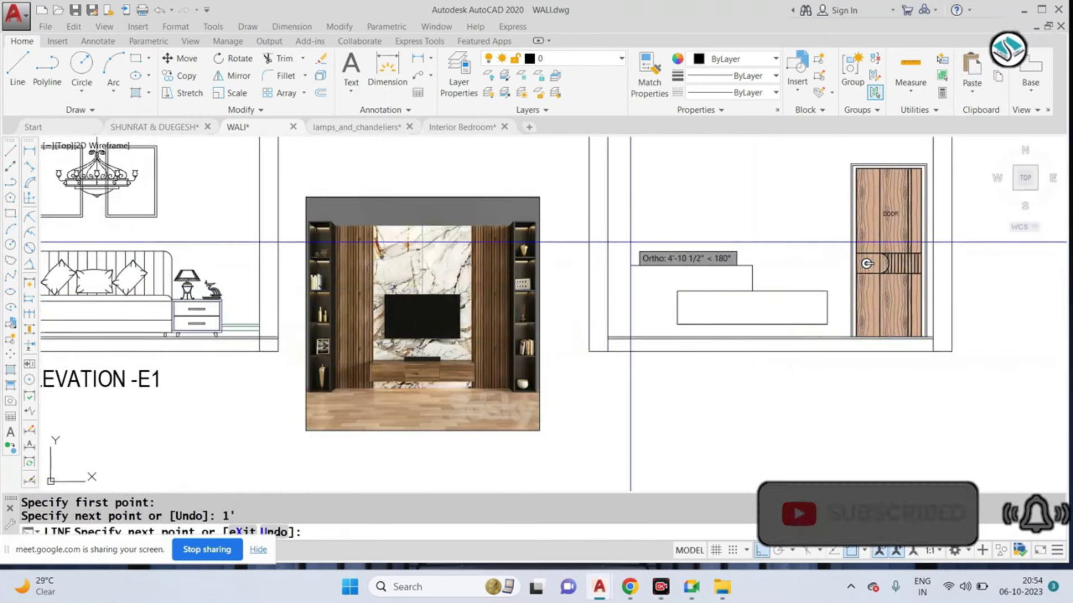
{"action": "key", "text": "ctrl+z"}
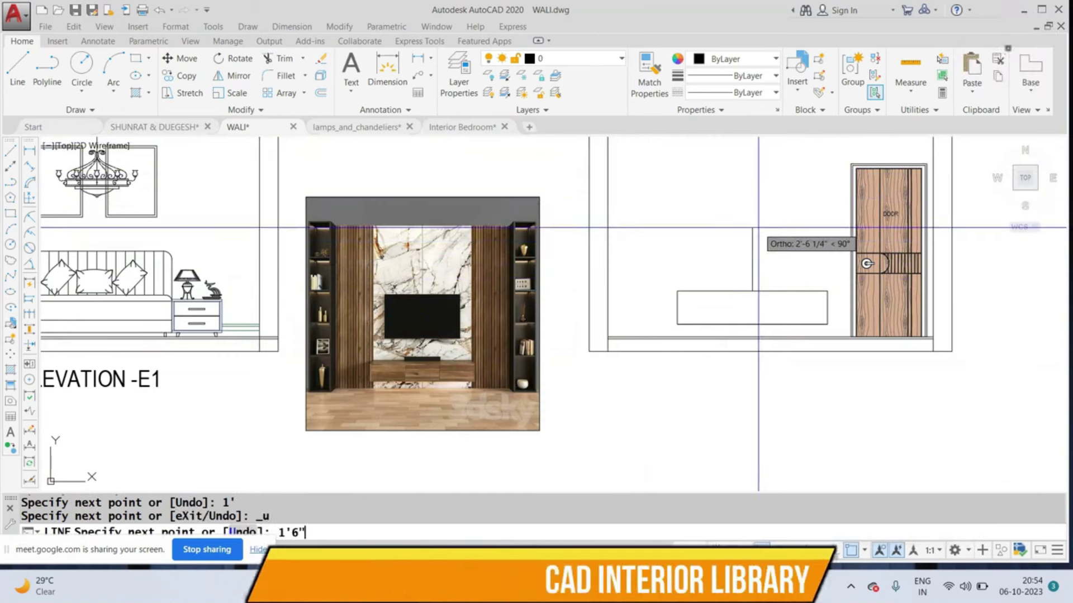
{"action": "key", "text": "Return"}
{"action": "key", "text": "Escape"}
{"action": "key", "text": "Escape"}
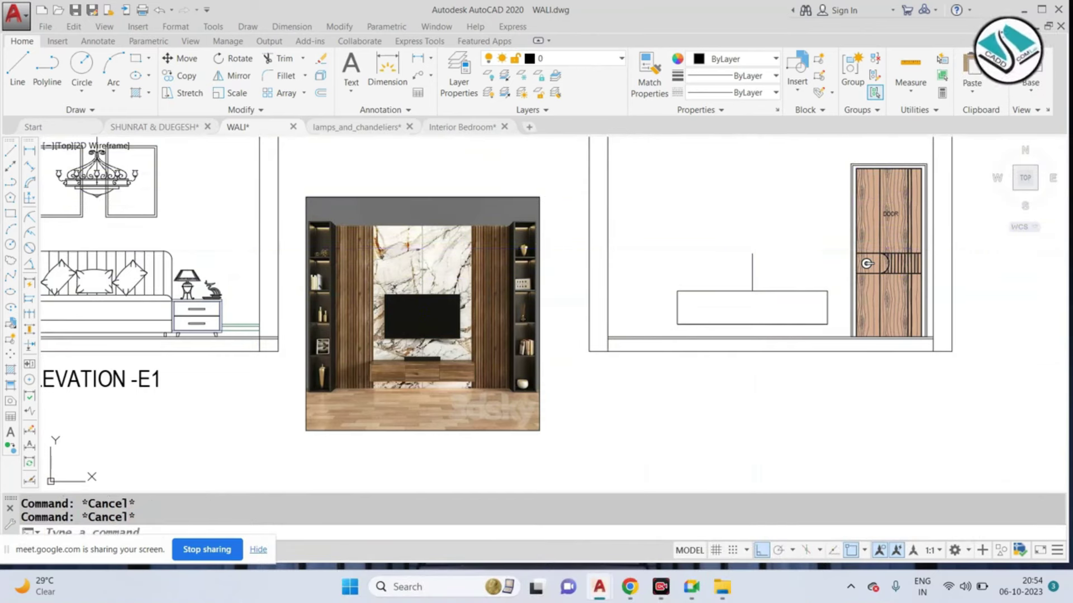
Step: Draw a 24-long line from the vertical line's top
{"action": "type", "text": "l"}
{"action": "key", "text": "Return"}
{"action": "left_click", "coordinate": [752, 255]}
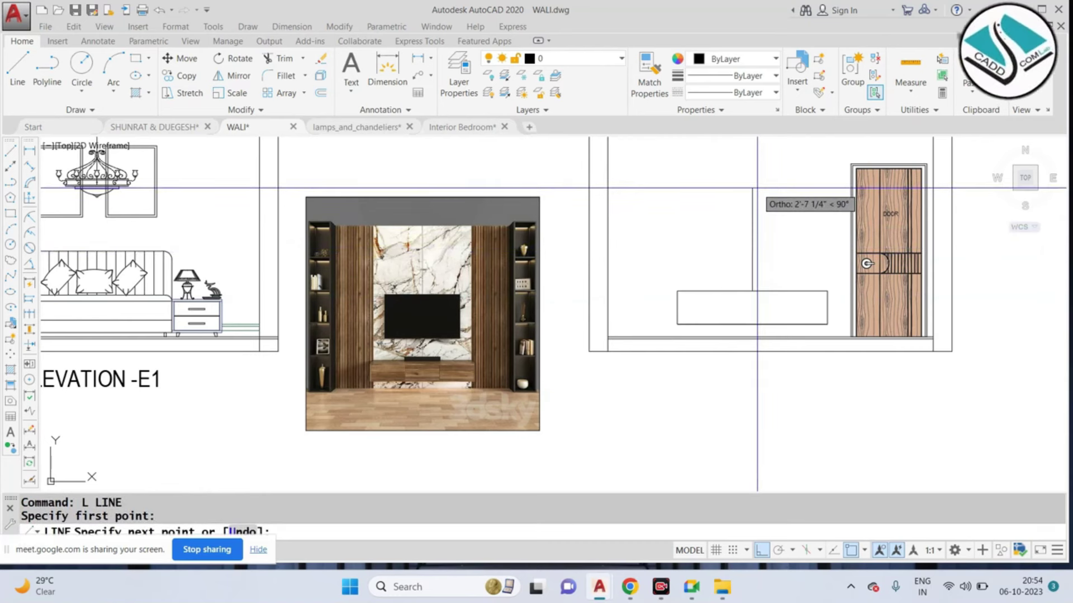
{"action": "type", "text": "24"}
{"action": "key", "text": "Return"}
{"action": "key", "text": "Escape"}
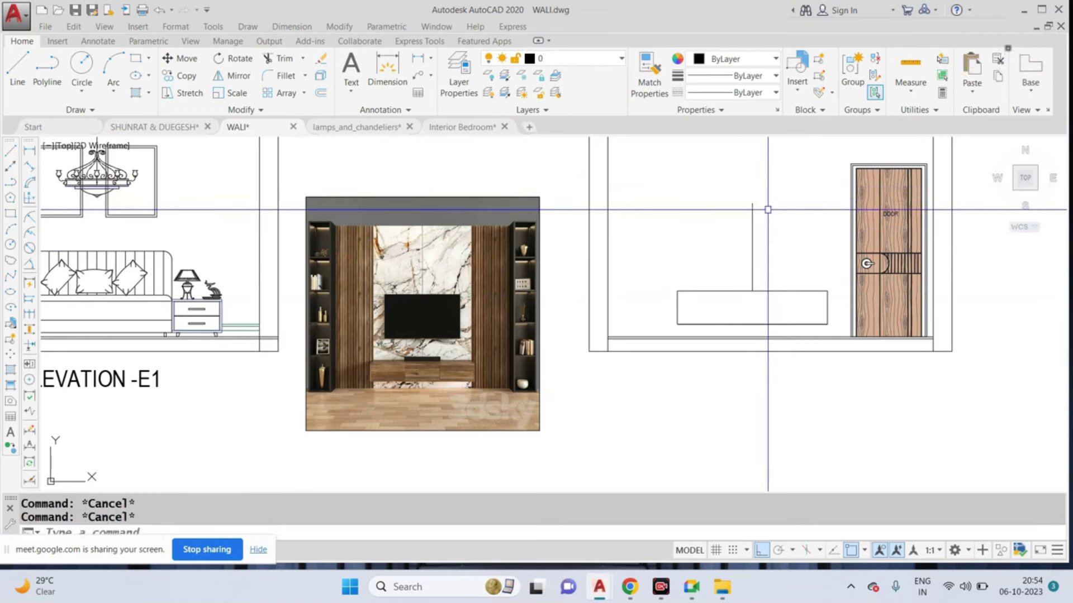
Step: Make parallel copies of the vertical line on both sides
{"action": "type", "text": "o"}
{"action": "key", "text": "Return"}
Step: Offset the centre vertical line 20 to the left and right
{"action": "key", "text": "Return"}
{"action": "left_click", "coordinate": [751, 219]}
{"action": "left_click", "coordinate": [721, 223]}
{"action": "left_click", "coordinate": [790, 227]}
{"action": "key", "text": "Escape"}
{"action": "type", "text": "o"}
{"action": "key", "text": "Return"}
{"action": "type", "text": "20"}
{"action": "key", "text": "Return"}
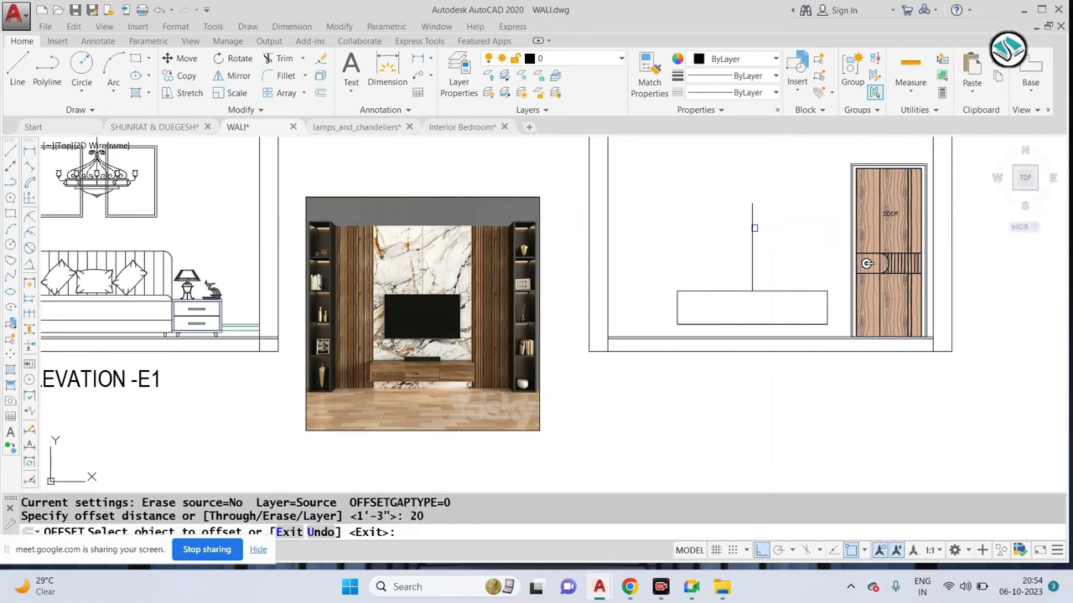
{"action": "left_click", "coordinate": [753, 228]}
{"action": "left_click", "coordinate": [721, 234]}
{"action": "left_click", "coordinate": [789, 240]}
{"action": "key", "text": "Escape"}
{"action": "key", "text": "Escape"}
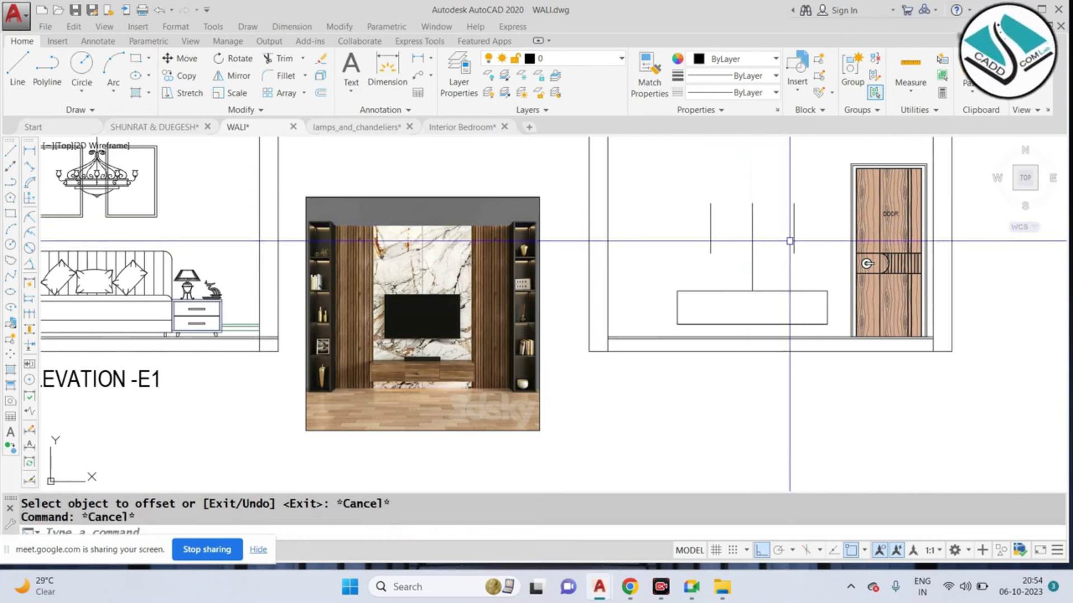
Step: Draw the TV's top and bottom edges between the two verticals
{"action": "type", "text": "l"}
{"action": "key", "text": "Return"}
{"action": "left_click", "coordinate": [710, 203]}
{"action": "left_click", "coordinate": [794, 203]}
{"action": "key", "text": "Escape"}
{"action": "type", "text": "l"}
{"action": "key", "text": "Return"}
{"action": "left_click", "coordinate": [710, 253]}
{"action": "left_click", "coordinate": [794, 253]}
{"action": "key", "text": "Escape"}
Step: Erase the middle vertical line to leave the TV rectangle
{"action": "left_click", "coordinate": [752, 234]}
{"action": "key", "text": "Return"}
{"action": "key", "text": "Escape"}
{"action": "key", "text": "Escape"}
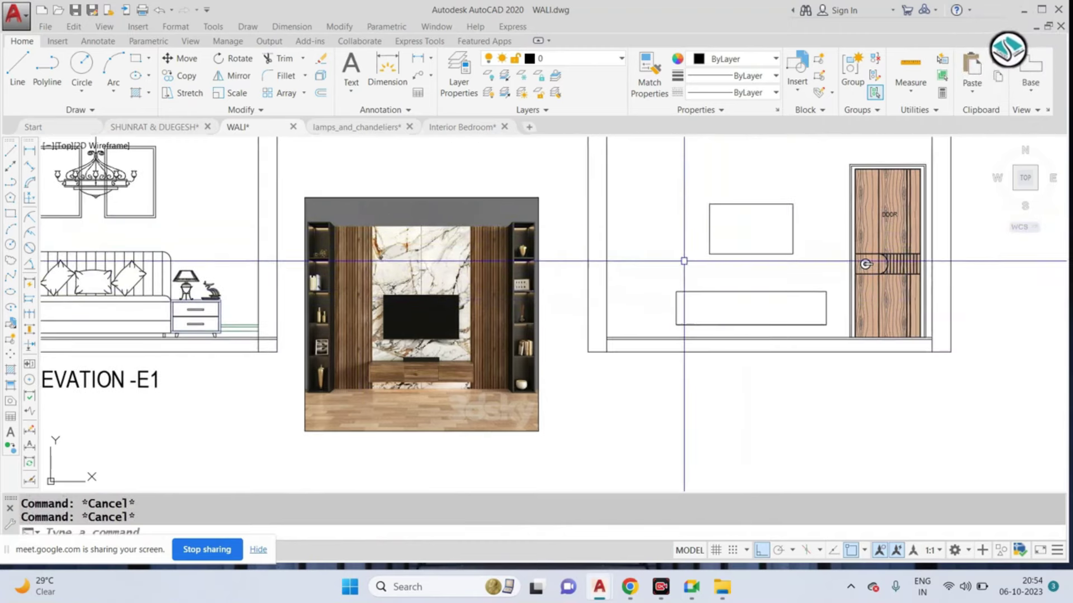
Step: Join the TV rectangle's edges and offset the outline 1 unit inward
{"action": "scroll", "coordinate": [754, 254], "scroll_direction": "up", "scroll_amount": 2}
{"action": "left_click", "coordinate": [832, 168]}
{"action": "left_click", "coordinate": [635, 257]}
{"action": "type", "text": "j"}
{"action": "key", "text": "Return"}
{"action": "key", "text": "Escape"}
{"action": "type", "text": "o"}
{"action": "key", "text": "Return"}
{"action": "type", "text": "1"}
{"action": "key", "text": "Return"}
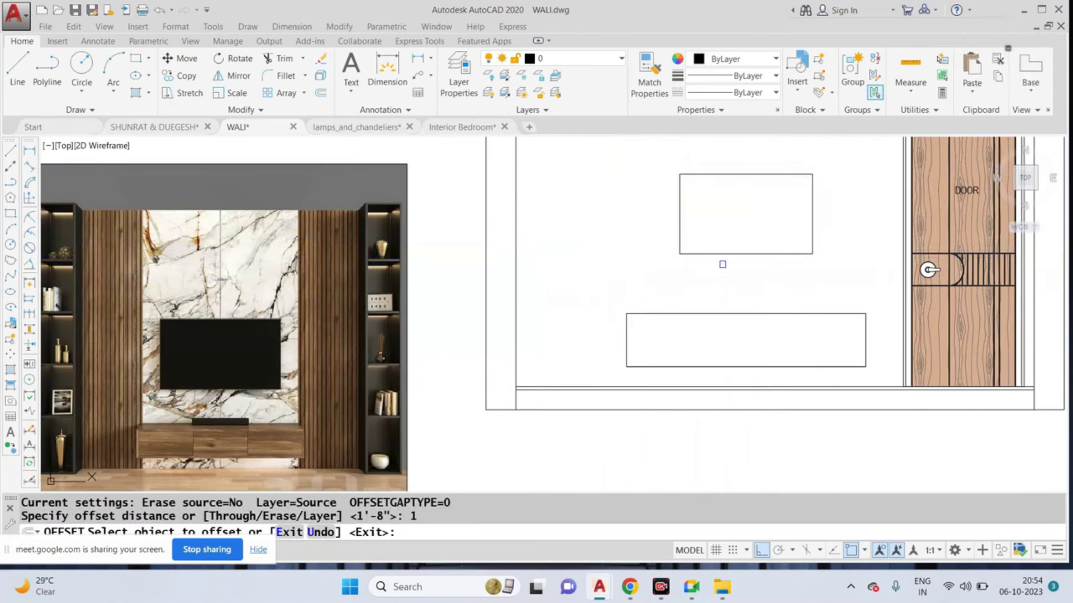
{"action": "left_click", "coordinate": [722, 255]}
{"action": "left_click", "coordinate": [744, 213]}
{"action": "key", "text": "Escape"}
Step: Join the cabinet rectangle's edges and offset the outline 1 unit inward
{"action": "scroll", "coordinate": [711, 240], "scroll_direction": "down", "scroll_amount": 2}
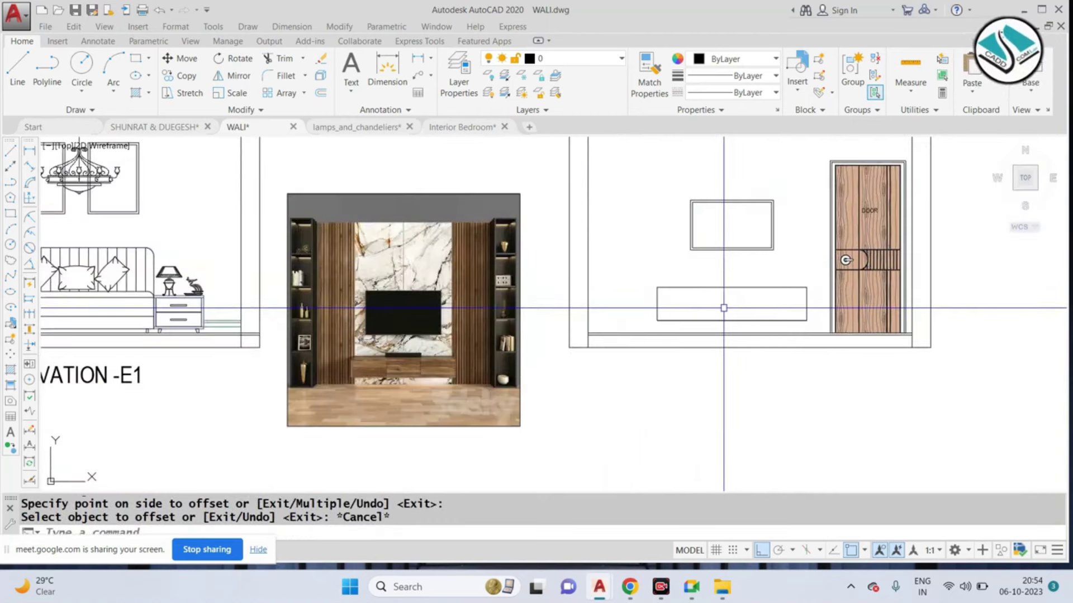
{"action": "scroll", "coordinate": [723, 308], "scroll_direction": "up", "scroll_amount": 2}
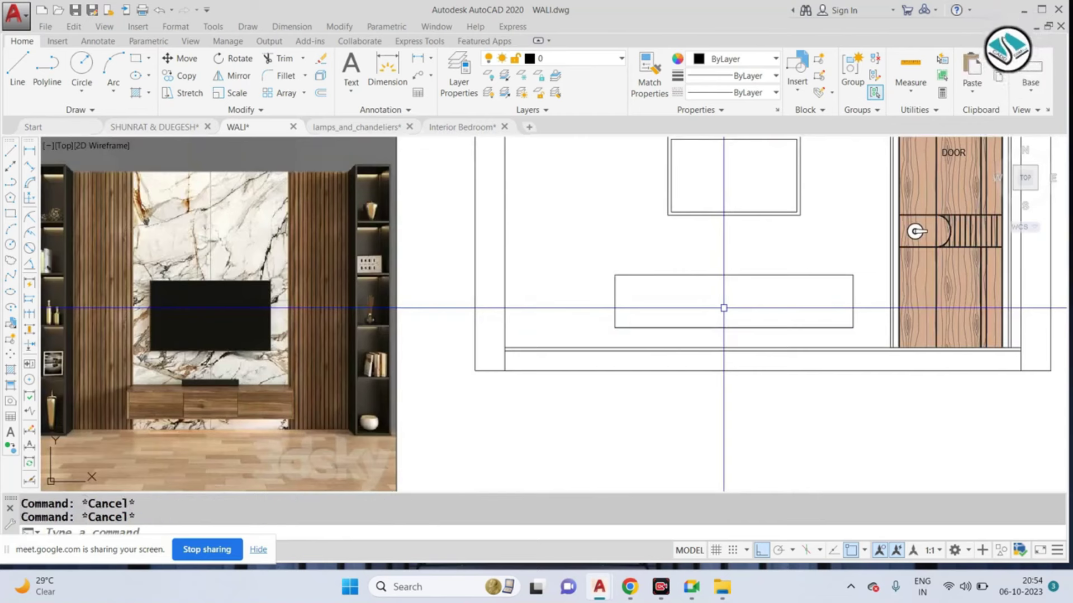
{"action": "left_click", "coordinate": [862, 252]}
{"action": "left_click", "coordinate": [591, 346]}
{"action": "key", "text": "Return"}
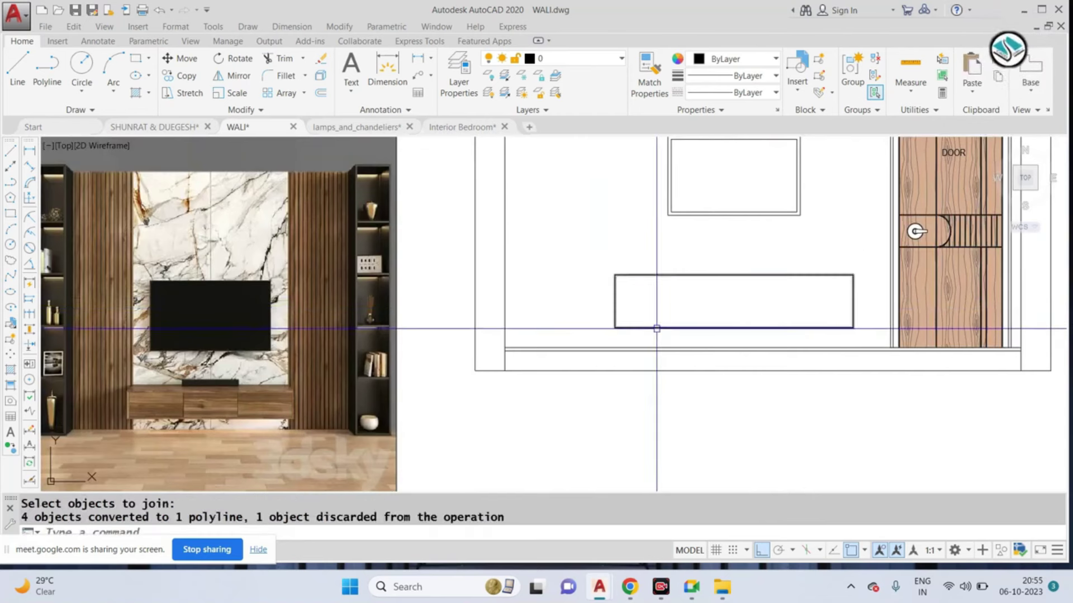
{"action": "type", "text": "o"}
{"action": "key", "text": "Return"}
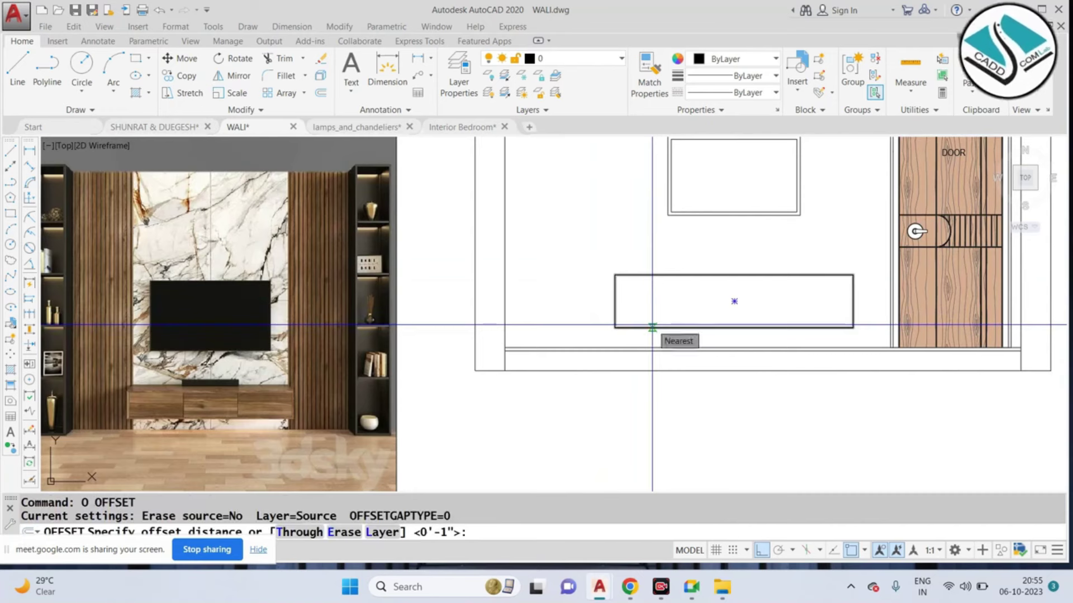
{"action": "type", "text": "1"}
{"action": "key", "text": "Return"}
{"action": "left_click", "coordinate": [687, 276]}
{"action": "left_click", "coordinate": [732, 301]}
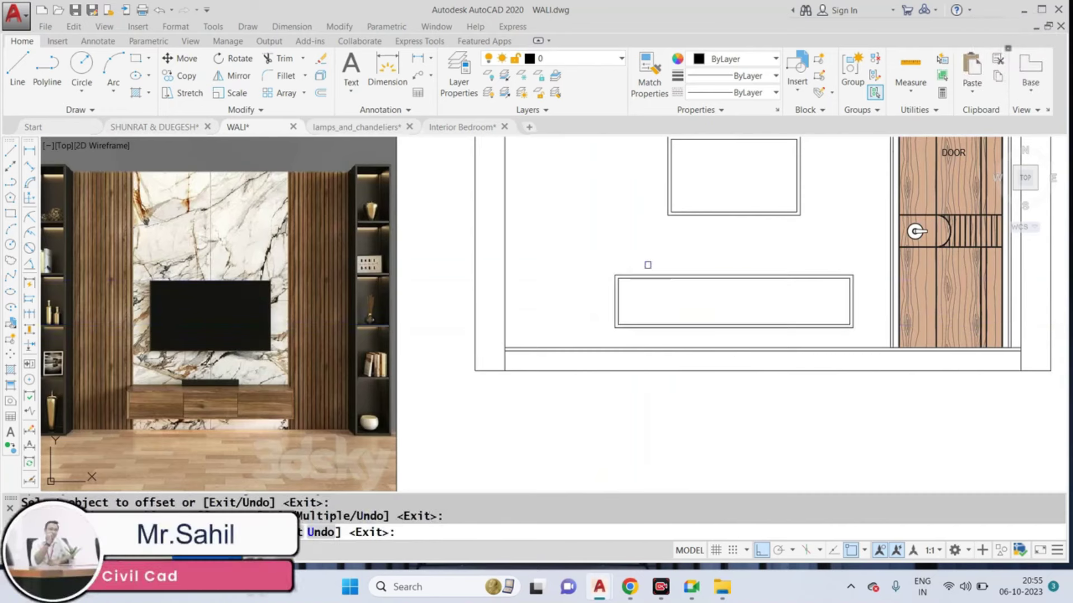
{"action": "key", "text": "Escape"}
Step: Draw a vertical divider line from the cabinet's bottom midpoint
{"action": "scroll", "coordinate": [710, 277], "scroll_direction": "up", "scroll_amount": 3}
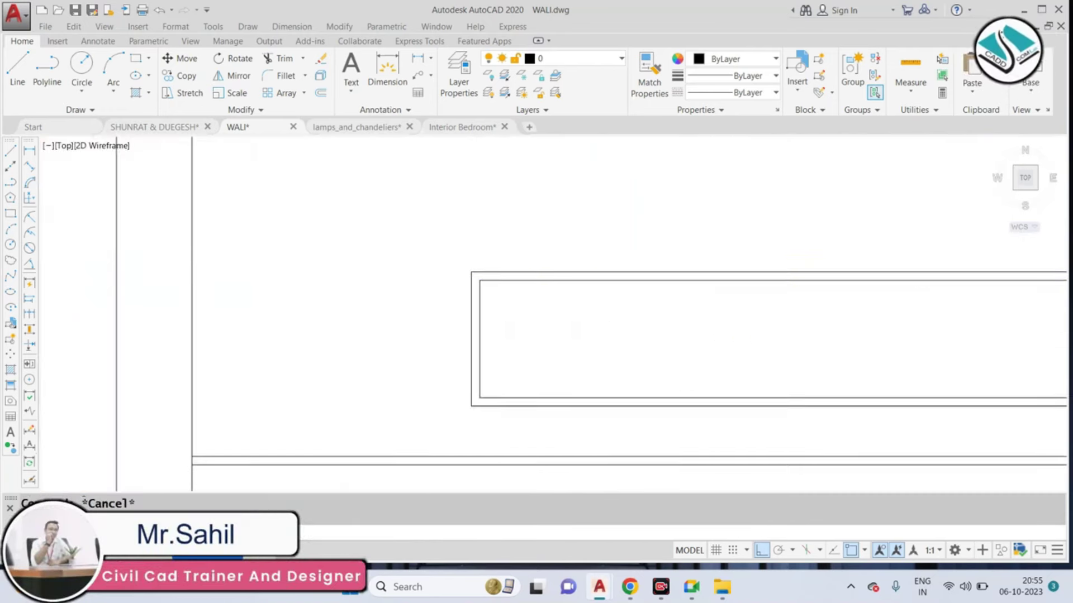
{"action": "scroll", "coordinate": [505, 268], "scroll_direction": "down", "scroll_amount": 3}
{"action": "type", "text": "l"}
{"action": "key", "text": "Return"}
{"action": "left_click", "coordinate": [576, 252]}
{"action": "left_click", "coordinate": [555, 297]}
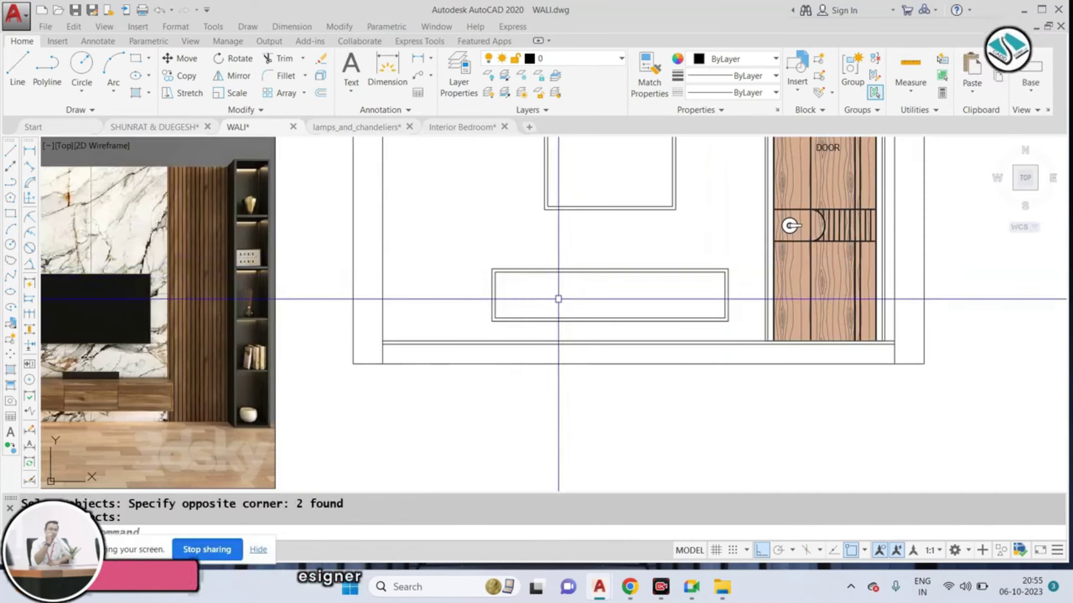
{"action": "type", "text": "l"}
{"action": "key", "text": "Return"}
{"action": "left_click", "coordinate": [610, 272]}
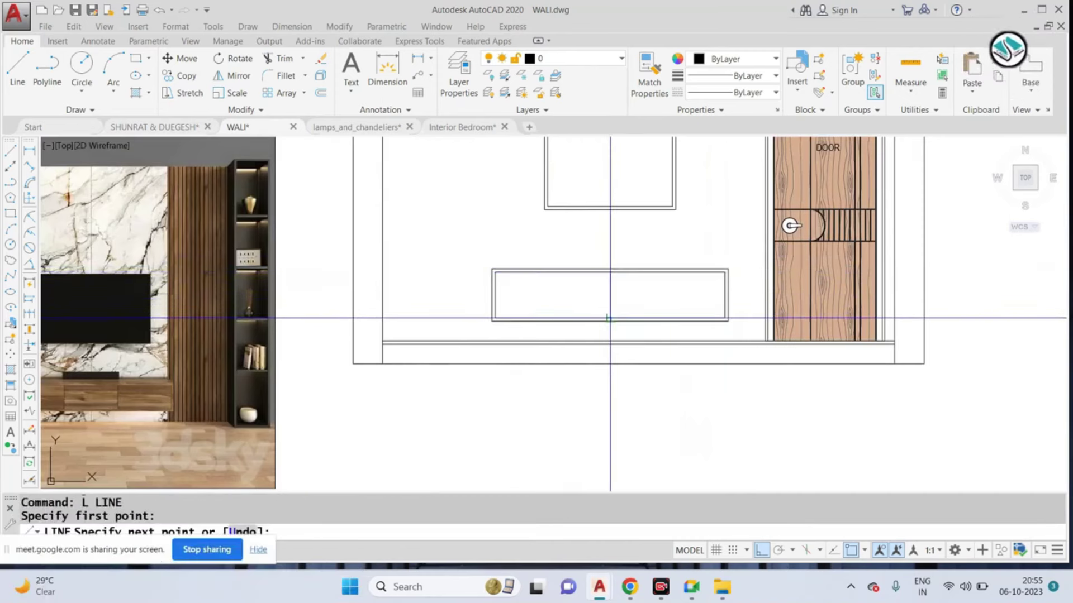
{"action": "key", "text": "Escape"}
Step: Offset the middle divider 1' to add a second divider beside it
{"action": "type", "text": "o"}
{"action": "key", "text": "Return"}
{"action": "type", "text": "'"}
{"action": "key", "text": "Return"}
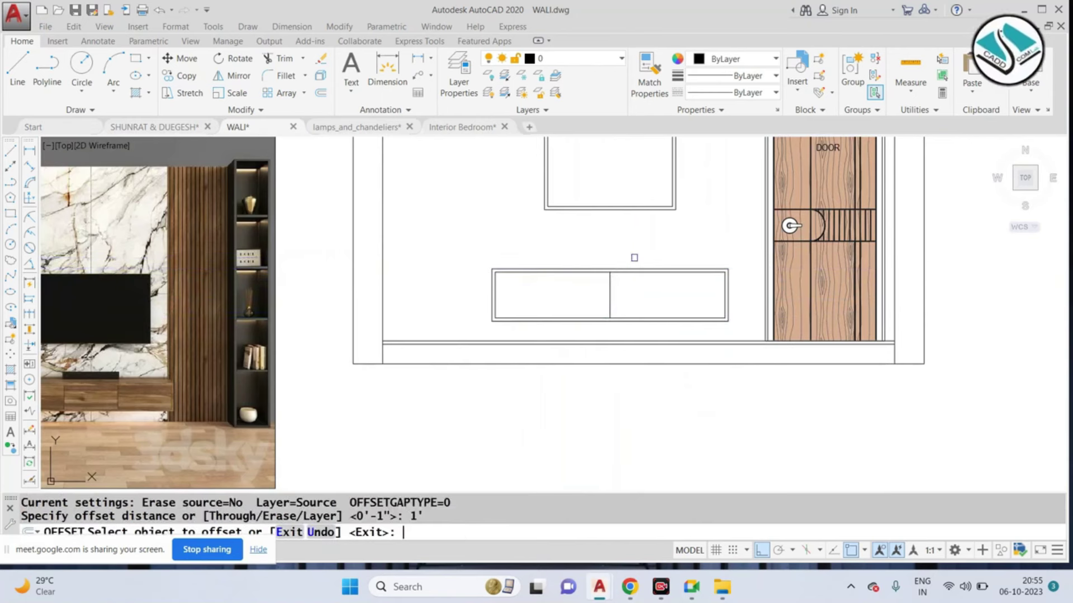
{"action": "scroll", "coordinate": [609, 295], "scroll_direction": "up", "scroll_amount": 2}
{"action": "left_click", "coordinate": [609, 292]}
{"action": "left_click", "coordinate": [642, 293]}
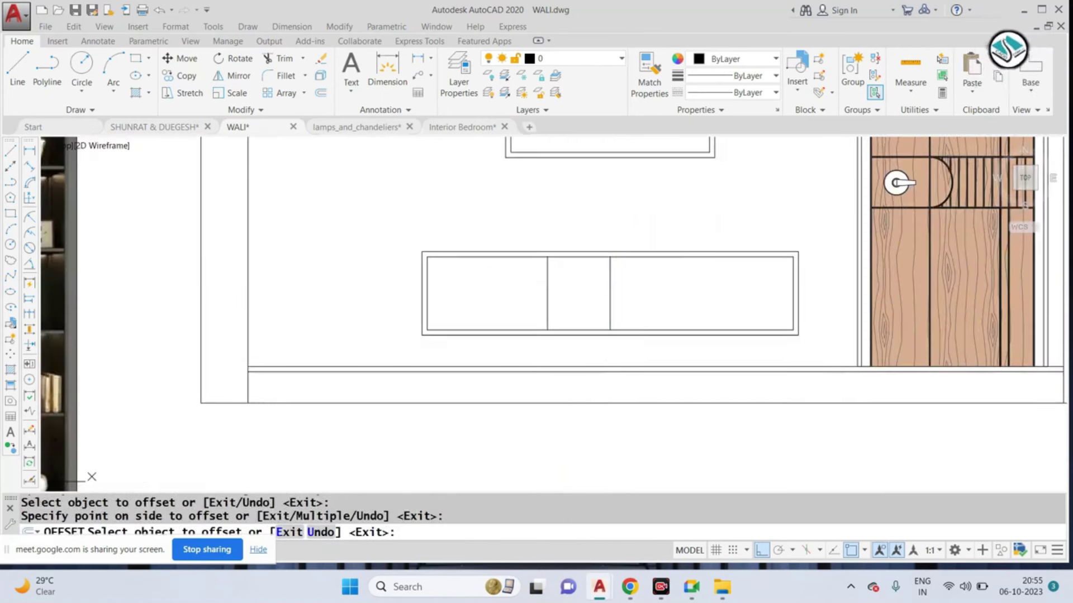
{"action": "key", "text": "Escape"}
Step: Draw a horizontal split line between the left and right dividers
{"action": "type", "text": "l"}
{"action": "key", "text": "Return"}
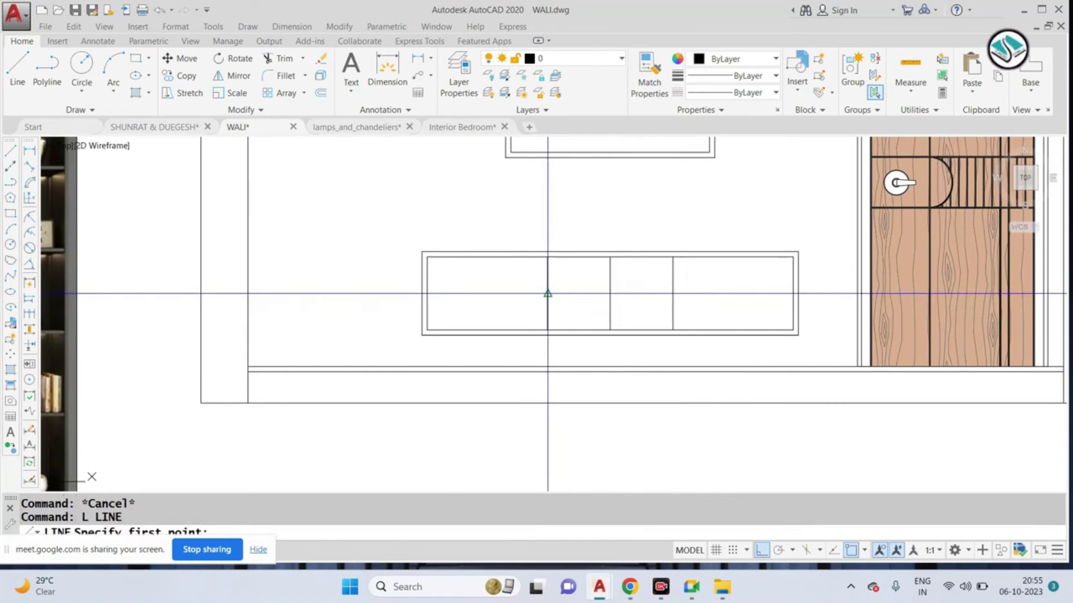
{"action": "left_click", "coordinate": [548, 293]}
{"action": "left_click", "coordinate": [676, 294]}
{"action": "key", "text": "Escape"}
{"action": "key", "text": "Escape"}
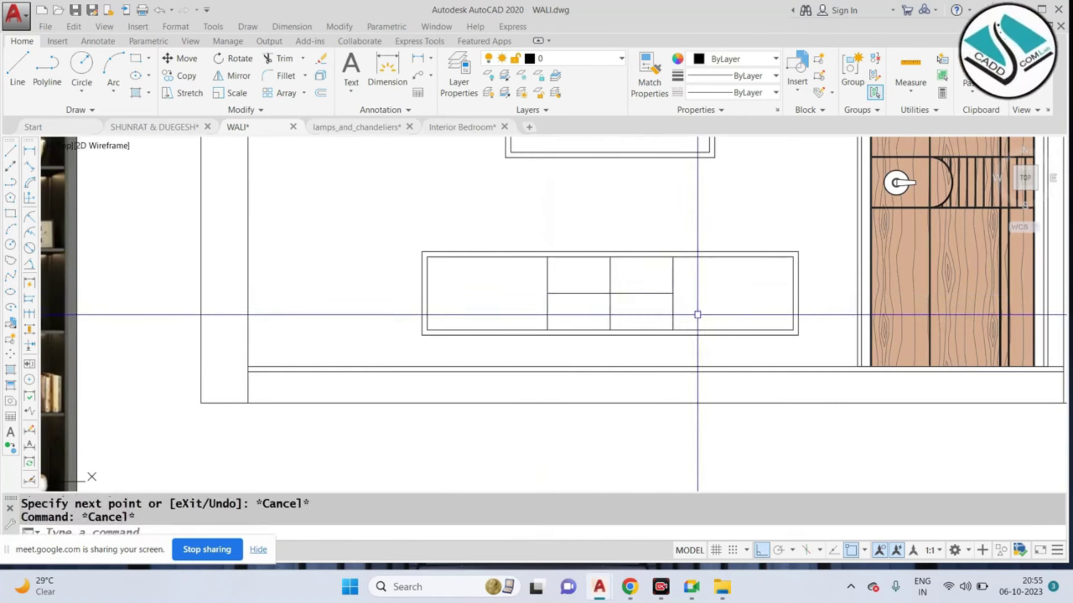
Step: Offset the horizontal split line 0.3 downward to form the drawer strip
{"action": "type", "text": "o"}
{"action": "key", "text": "Return"}
{"action": "type", "text": ".3"}
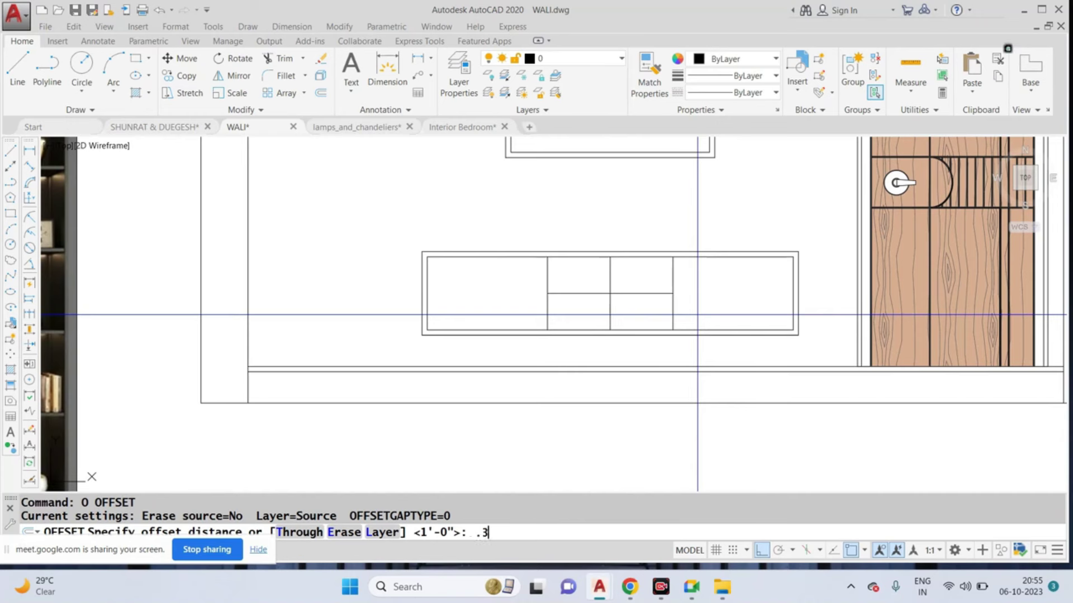
{"action": "key", "text": "Return"}
{"action": "scroll", "coordinate": [692, 311], "scroll_direction": "up", "scroll_amount": 2}
{"action": "scroll", "coordinate": [616, 290], "scroll_direction": "up", "scroll_amount": 2}
{"action": "left_click", "coordinate": [671, 296]}
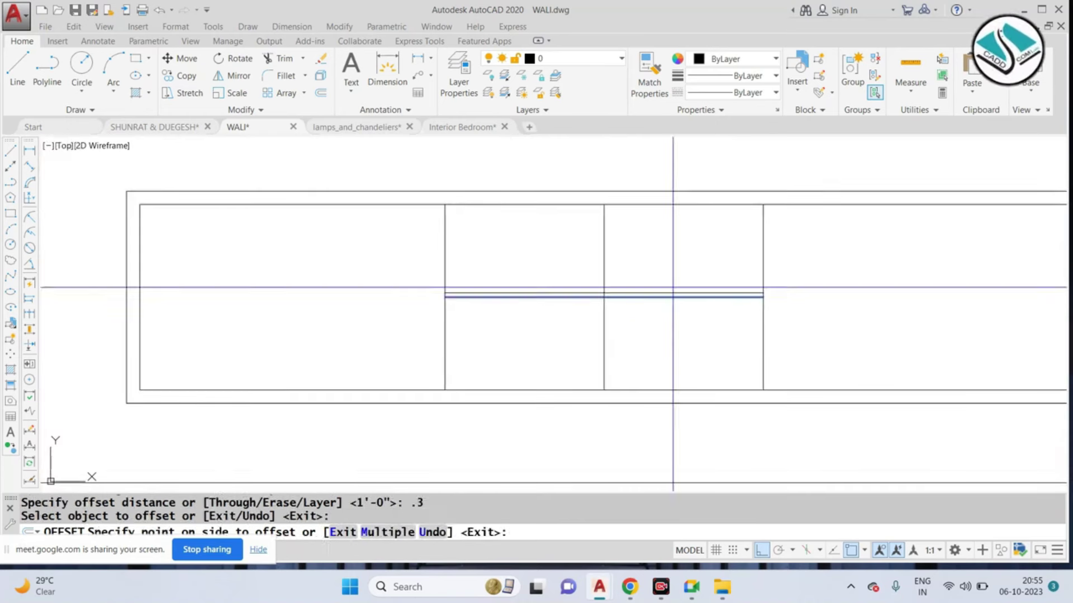
{"action": "scroll", "coordinate": [668, 293], "scroll_direction": "up", "scroll_amount": 2}
{"action": "key", "text": "Escape"}
{"action": "left_click", "coordinate": [666, 297]}
Step: Erase the extra line, trim the divider inside the drawer strip, and delete the lower middle divider
{"action": "type", "text": "e"}
{"action": "key", "text": "Return"}
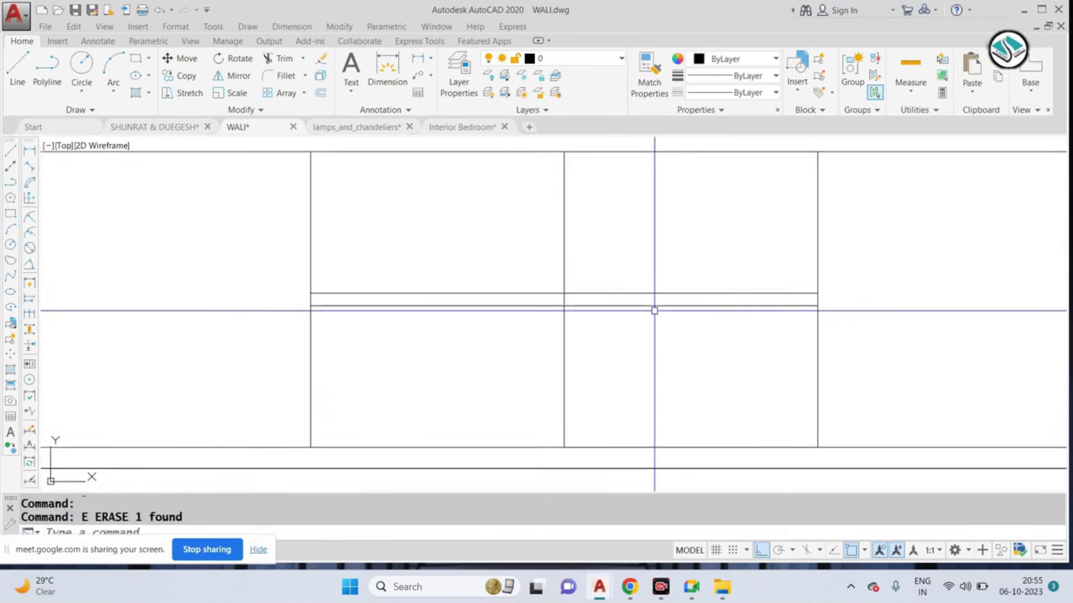
{"action": "type", "text": "r"}
{"action": "key", "text": "Return"}
{"action": "key", "text": "Return"}
{"action": "left_click", "coordinate": [568, 287]}
{"action": "scroll", "coordinate": [558, 302], "scroll_direction": "down", "scroll_amount": 2}
{"action": "scroll", "coordinate": [541, 280], "scroll_direction": "down", "scroll_amount": 2}
{"action": "scroll", "coordinate": [540, 280], "scroll_direction": "down", "scroll_amount": 3}
{"action": "key", "text": "Escape"}
{"action": "left_click", "coordinate": [579, 304]}
{"action": "left_click", "coordinate": [545, 335]}
{"action": "type", "text": "e"}
{"action": "key", "text": "Return"}
{"action": "key", "text": "Escape"}
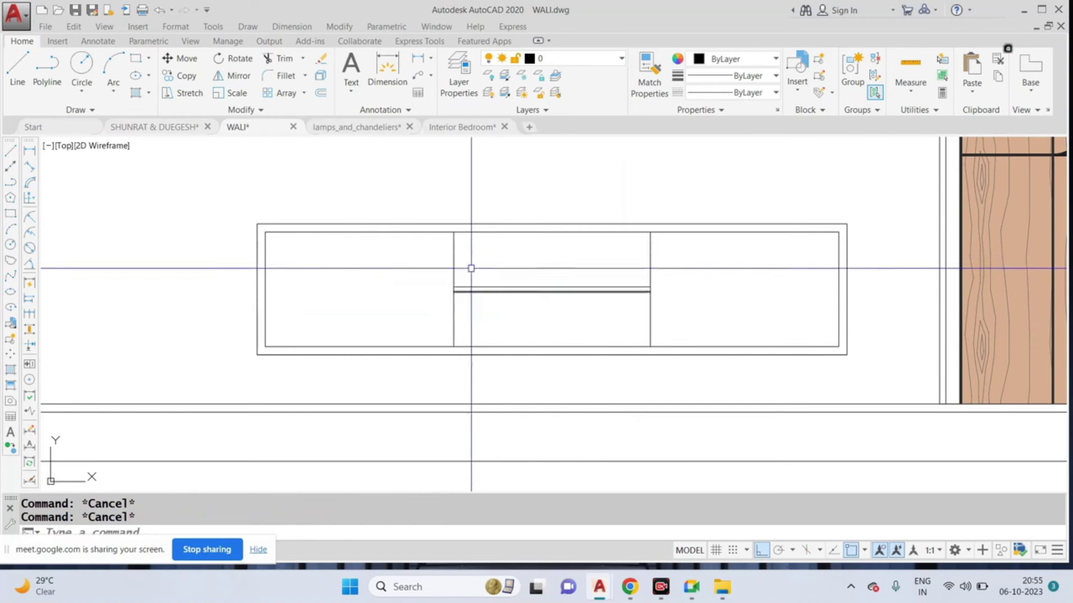
Step: Draw a small rectangle as the middle drawer's handle
{"action": "type", "text": "rec"}
{"action": "key", "text": "Return"}
{"action": "scroll", "coordinate": [536, 321], "scroll_direction": "down", "scroll_amount": 4}
{"action": "scroll", "coordinate": [525, 318], "scroll_direction": "up", "scroll_amount": 3}
{"action": "scroll", "coordinate": [521, 316], "scroll_direction": "up", "scroll_amount": 3}
{"action": "scroll", "coordinate": [519, 314], "scroll_direction": "up", "scroll_amount": 1}
{"action": "left_click", "coordinate": [519, 314]}
{"action": "scroll", "coordinate": [522, 316], "scroll_direction": "down", "scroll_amount": 2}
{"action": "key", "text": "Escape"}
{"action": "scroll", "coordinate": [615, 327], "scroll_direction": "down", "scroll_amount": 2}
{"action": "scroll", "coordinate": [493, 307], "scroll_direction": "down", "scroll_amount": 2}
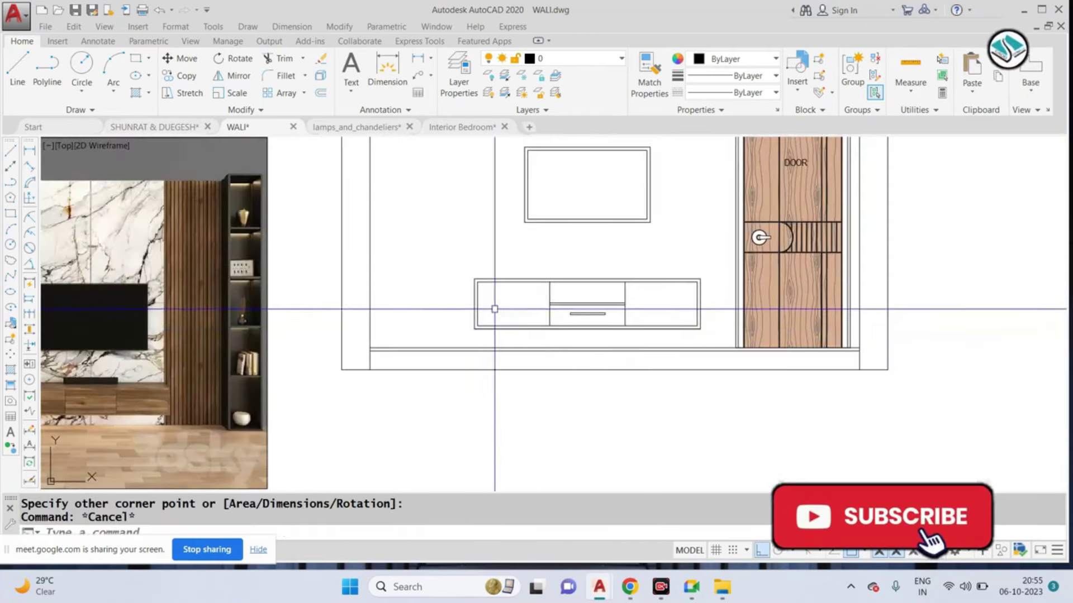
{"action": "scroll", "coordinate": [510, 307], "scroll_direction": "up", "scroll_amount": 2}
Step: Offset the cabinet divider line 0.3 to its left to double it
{"action": "type", "text": "o"}
{"action": "key", "text": "Return"}
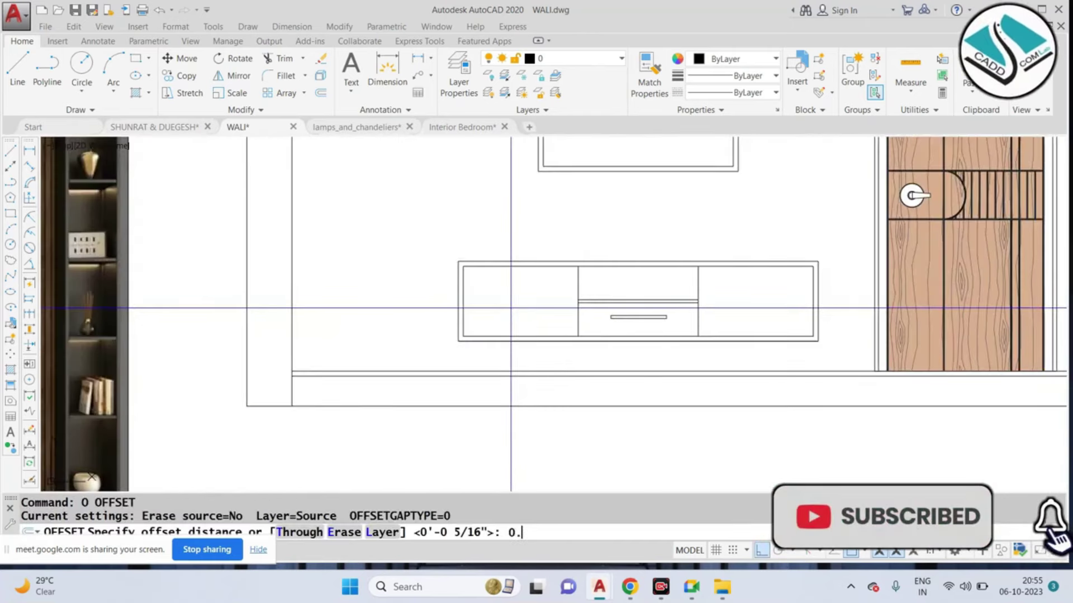
{"action": "type", "text": "3"}
{"action": "key", "text": "Return"}
{"action": "scroll", "coordinate": [575, 283], "scroll_direction": "up", "scroll_amount": 2}
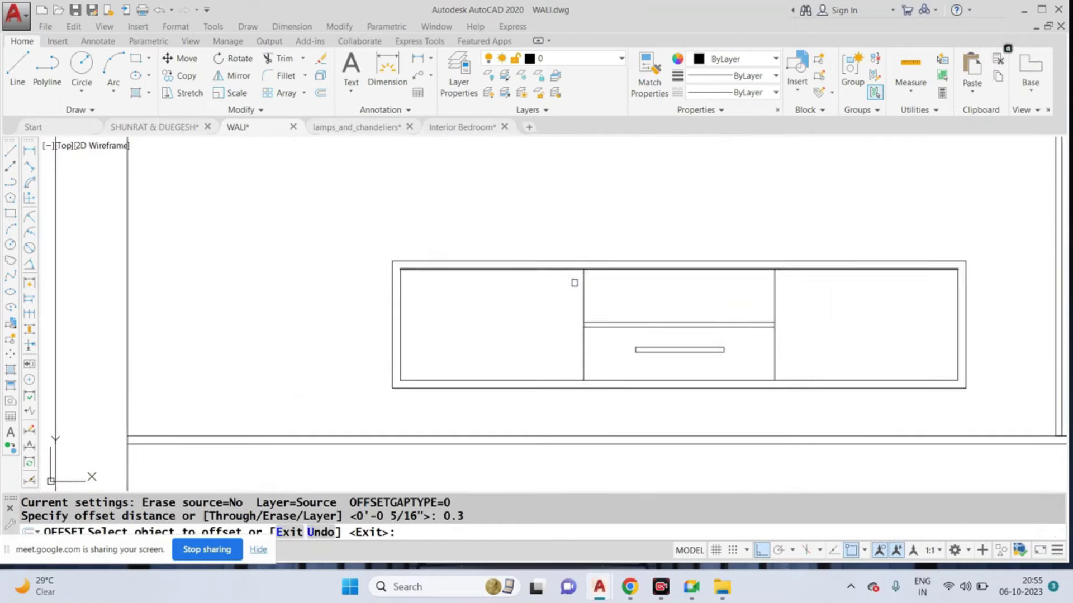
{"action": "left_click", "coordinate": [582, 292]}
{"action": "left_click", "coordinate": [558, 294]}
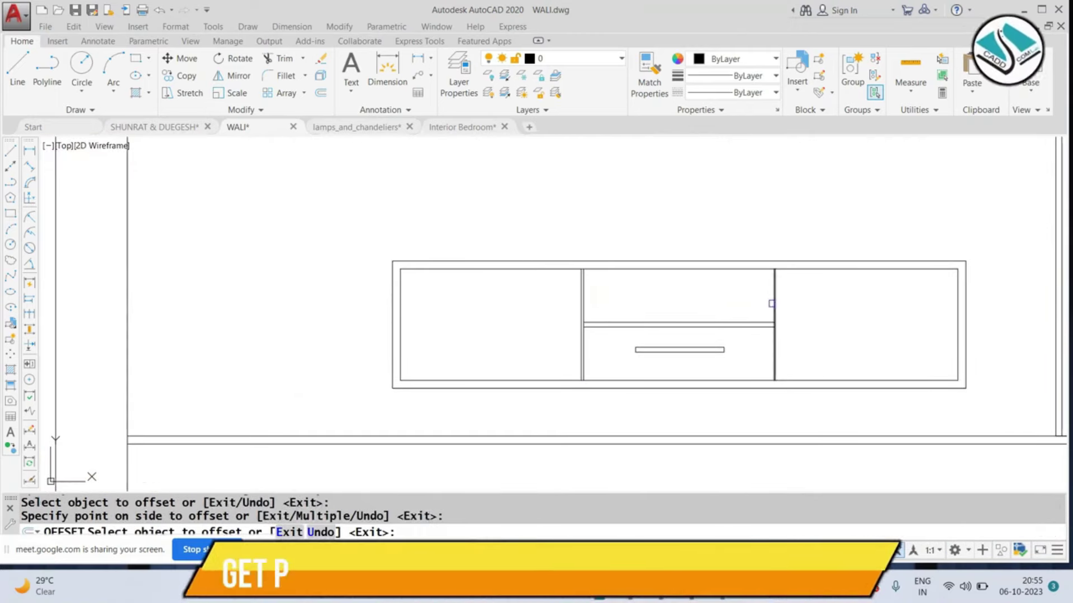
{"action": "scroll", "coordinate": [611, 283], "scroll_direction": "down", "scroll_amount": 3}
{"action": "key", "text": "Escape"}
{"action": "key", "text": "Escape"}
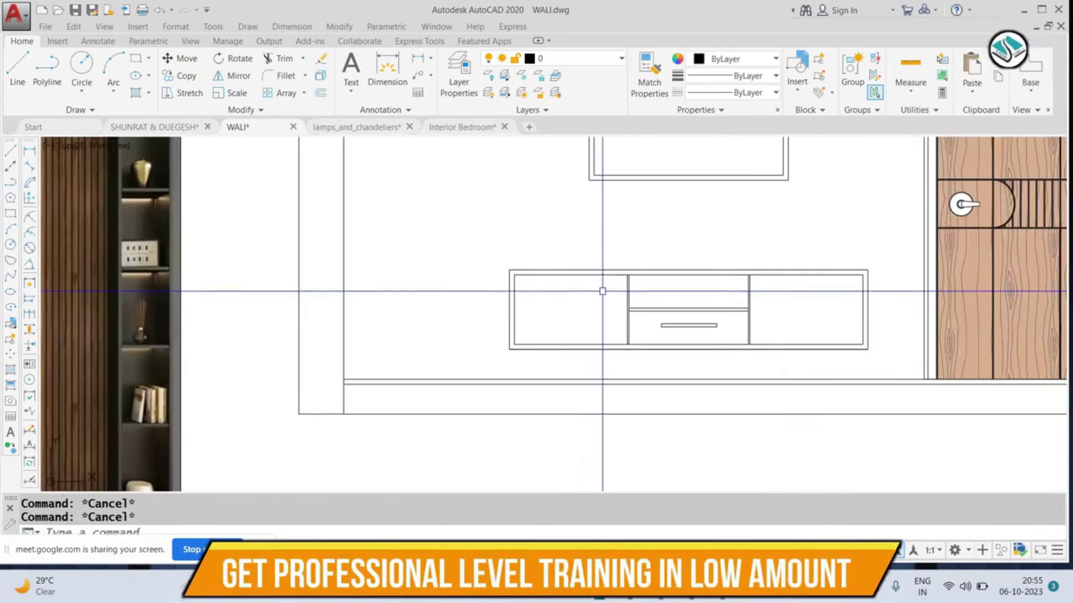
{"action": "scroll", "coordinate": [603, 291], "scroll_direction": "down", "scroll_amount": 4}
{"action": "scroll", "coordinate": [606, 291], "scroll_direction": "up", "scroll_amount": 3}
{"action": "scroll", "coordinate": [602, 290], "scroll_direction": "up", "scroll_amount": 1}
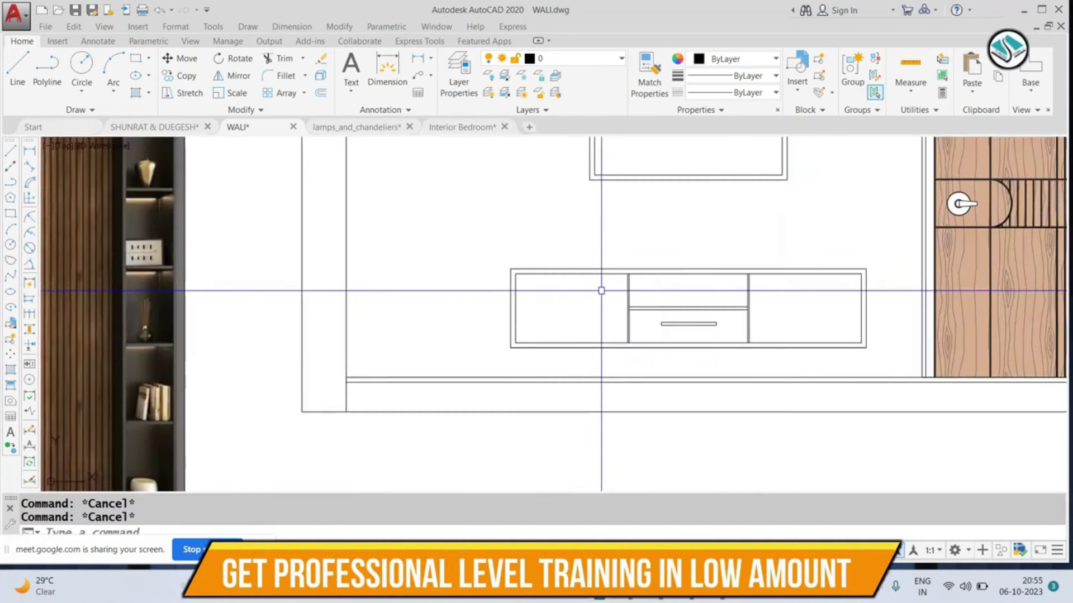
{"action": "scroll", "coordinate": [602, 290], "scroll_direction": "down", "scroll_amount": 3}
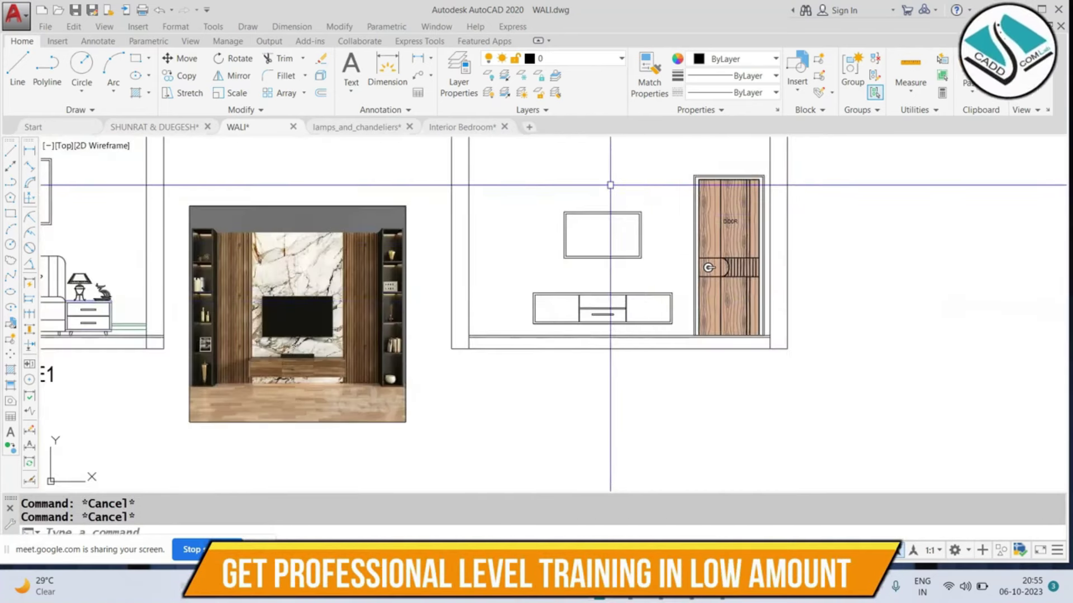
{"action": "scroll", "coordinate": [209, 360], "scroll_direction": "up", "scroll_amount": 5}
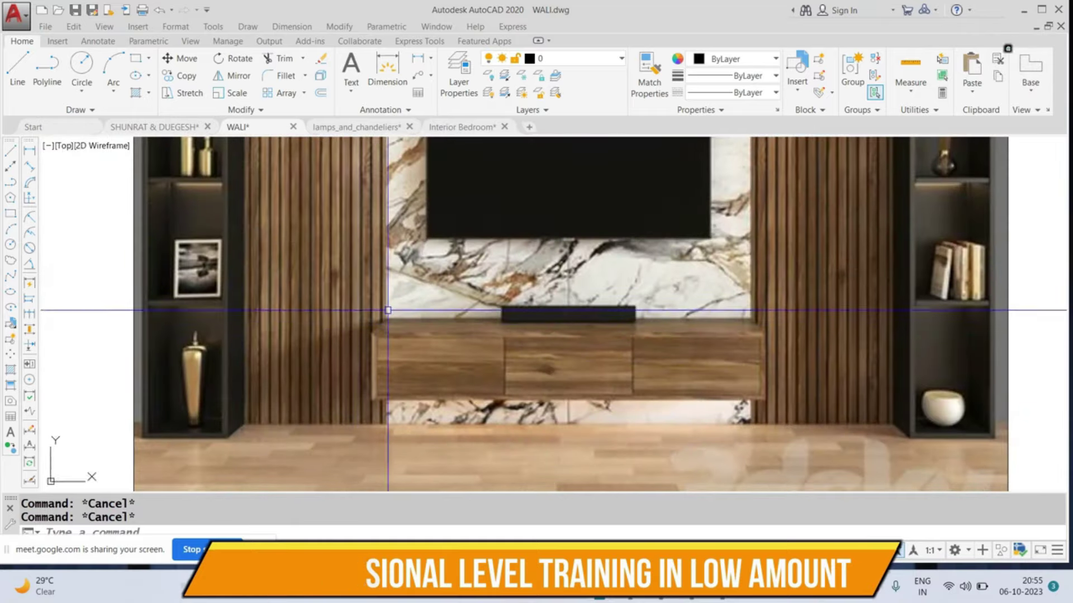
{"action": "scroll", "coordinate": [388, 310], "scroll_direction": "down", "scroll_amount": 2}
{"action": "scroll", "coordinate": [595, 332], "scroll_direction": "up", "scroll_amount": 3}
{"action": "scroll", "coordinate": [596, 332], "scroll_direction": "up", "scroll_amount": 2}
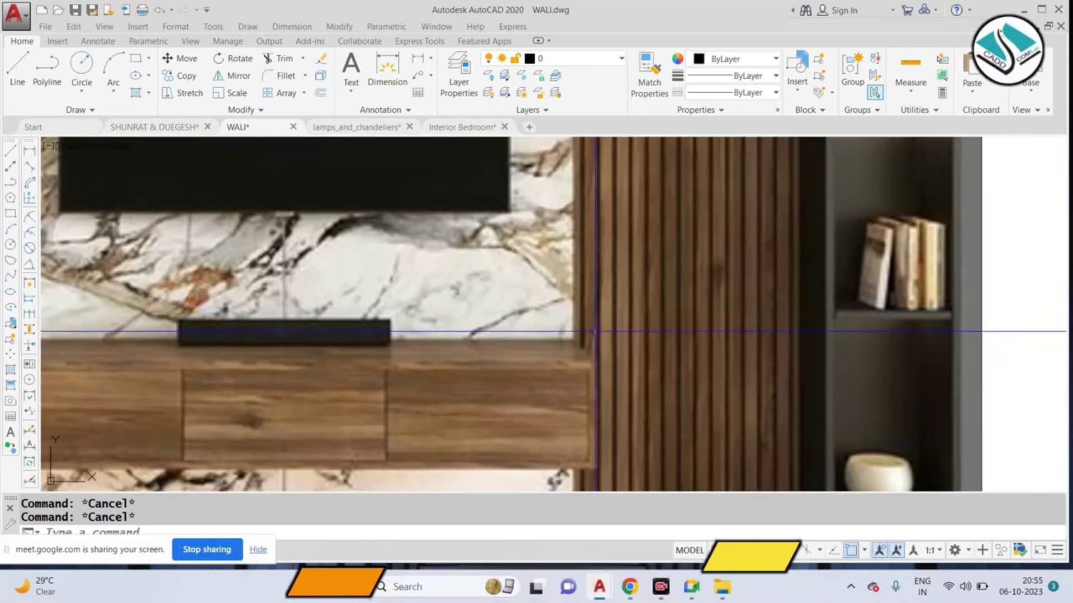
{"action": "scroll", "coordinate": [595, 332], "scroll_direction": "down", "scroll_amount": 4}
{"action": "scroll", "coordinate": [594, 332], "scroll_direction": "down", "scroll_amount": 2}
{"action": "scroll", "coordinate": [532, 328], "scroll_direction": "down", "scroll_amount": 2}
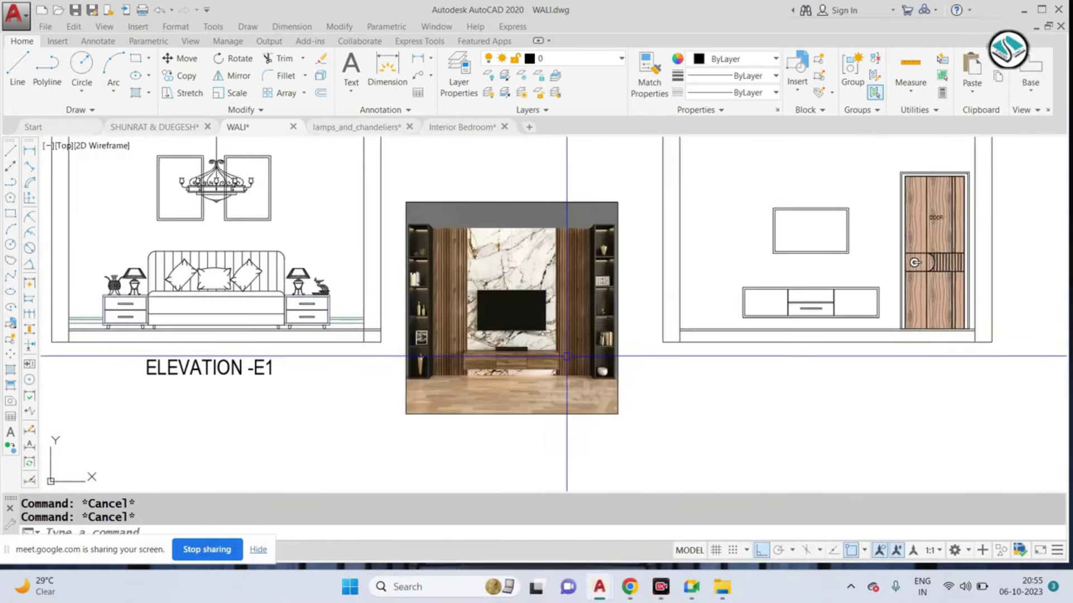
{"action": "type", "text": "l"}
{"action": "key", "text": "Return"}
{"action": "scroll", "coordinate": [745, 310], "scroll_direction": "up", "scroll_amount": 2}
{"action": "scroll", "coordinate": [744, 310], "scroll_direction": "up", "scroll_amount": 2}
{"action": "scroll", "coordinate": [742, 304], "scroll_direction": "up", "scroll_amount": 3}
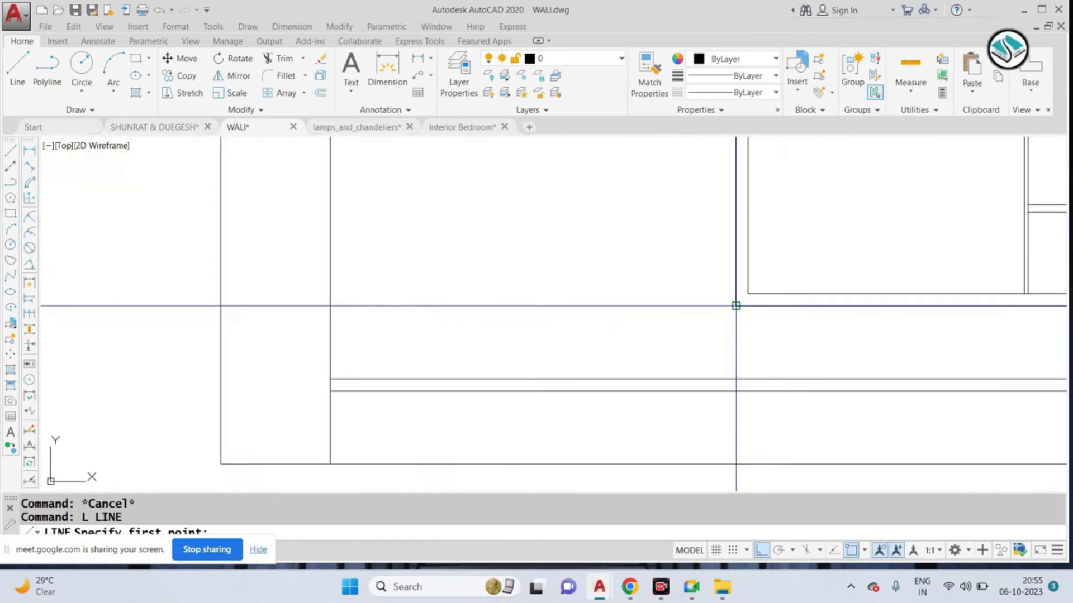
{"action": "left_click", "coordinate": [736, 379]}
{"action": "scroll", "coordinate": [736, 380], "scroll_direction": "down", "scroll_amount": 3}
{"action": "middle_click_drag", "start_coordinate": [732, 234], "coordinate": [638, 342]}
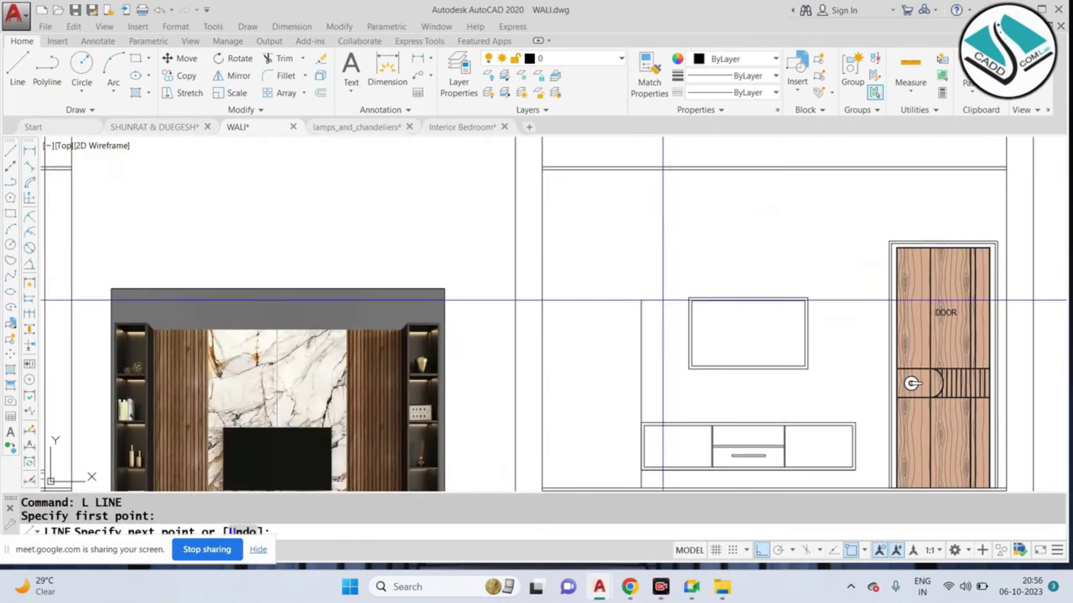
{"action": "key", "text": "Escape"}
{"action": "scroll", "coordinate": [641, 170], "scroll_direction": "down", "scroll_amount": 2}
{"action": "scroll", "coordinate": [773, 355], "scroll_direction": "up", "scroll_amount": 5}
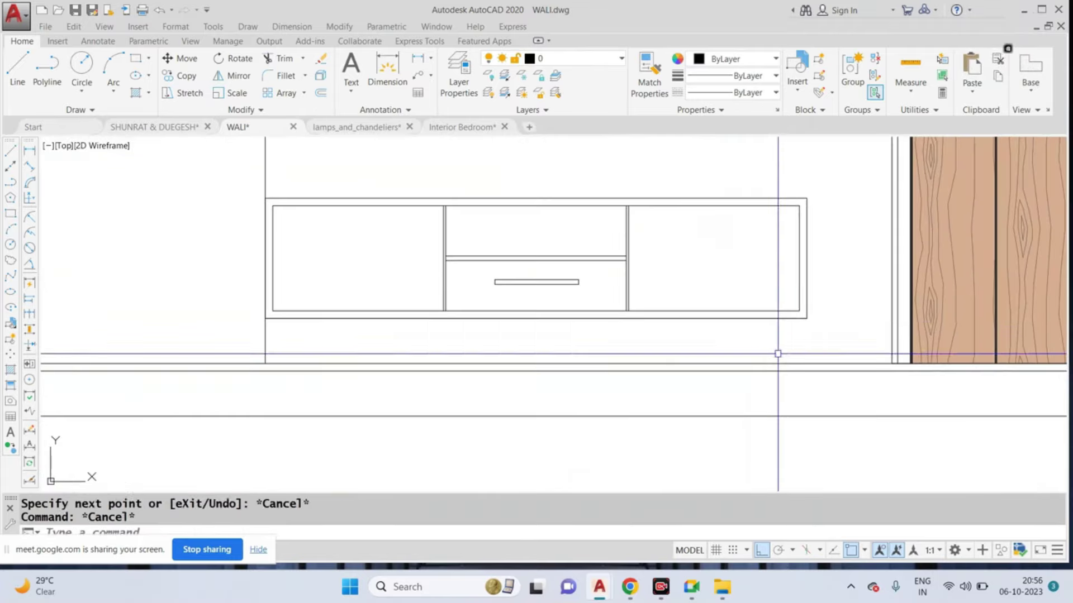
{"action": "type", "text": "l"}
{"action": "key", "text": "Return"}
{"action": "left_click", "coordinate": [805, 364]}
{"action": "scroll", "coordinate": [805, 364], "scroll_direction": "down", "scroll_amount": 3}
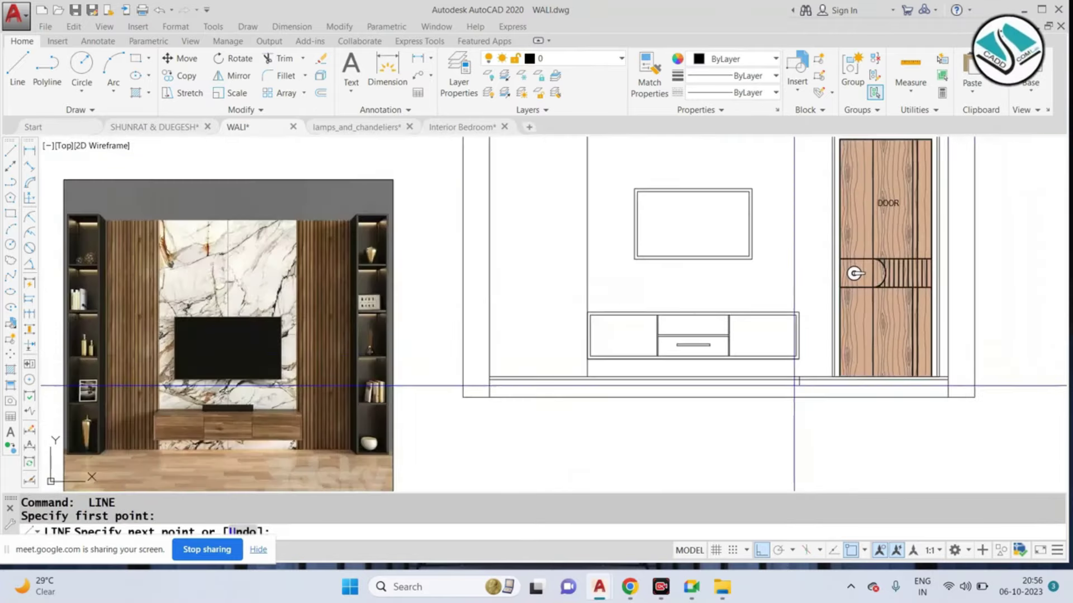
{"action": "scroll", "coordinate": [770, 208], "scroll_direction": "up", "scroll_amount": 1}
{"action": "left_click", "coordinate": [762, 187]}
{"action": "key", "text": "Escape"}
{"action": "scroll", "coordinate": [762, 187], "scroll_direction": "down", "scroll_amount": 3}
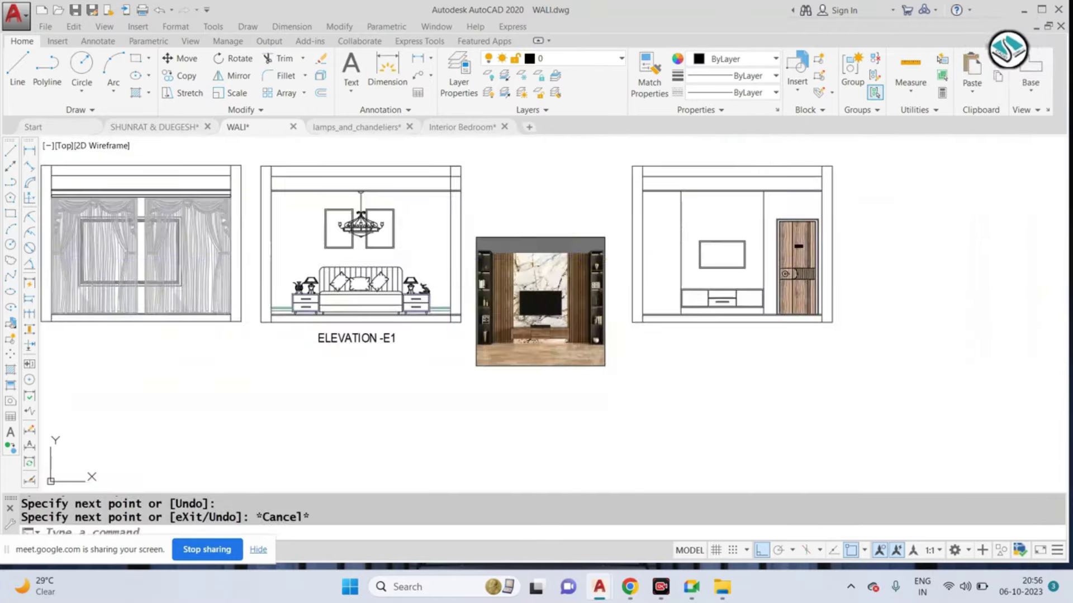
{"action": "scroll", "coordinate": [480, 259], "scroll_direction": "up", "scroll_amount": 4}
{"action": "scroll", "coordinate": [512, 226], "scroll_direction": "down", "scroll_amount": 5}
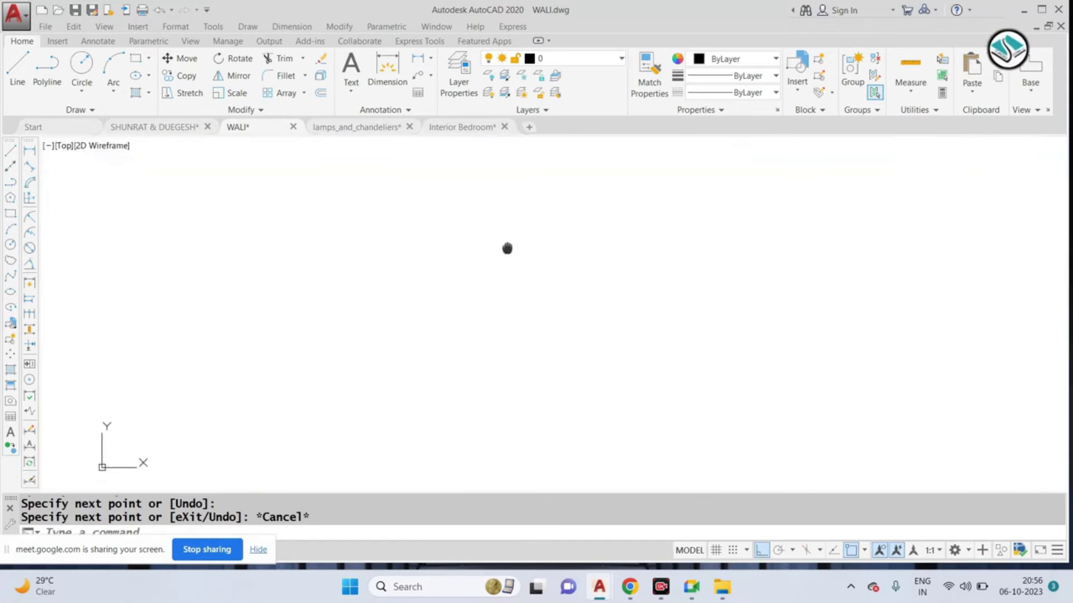
{"action": "key", "text": "Escape"}
{"action": "scroll", "coordinate": [505, 263], "scroll_direction": "up", "scroll_amount": 7}
{"action": "scroll", "coordinate": [505, 265], "scroll_direction": "down", "scroll_amount": 2}
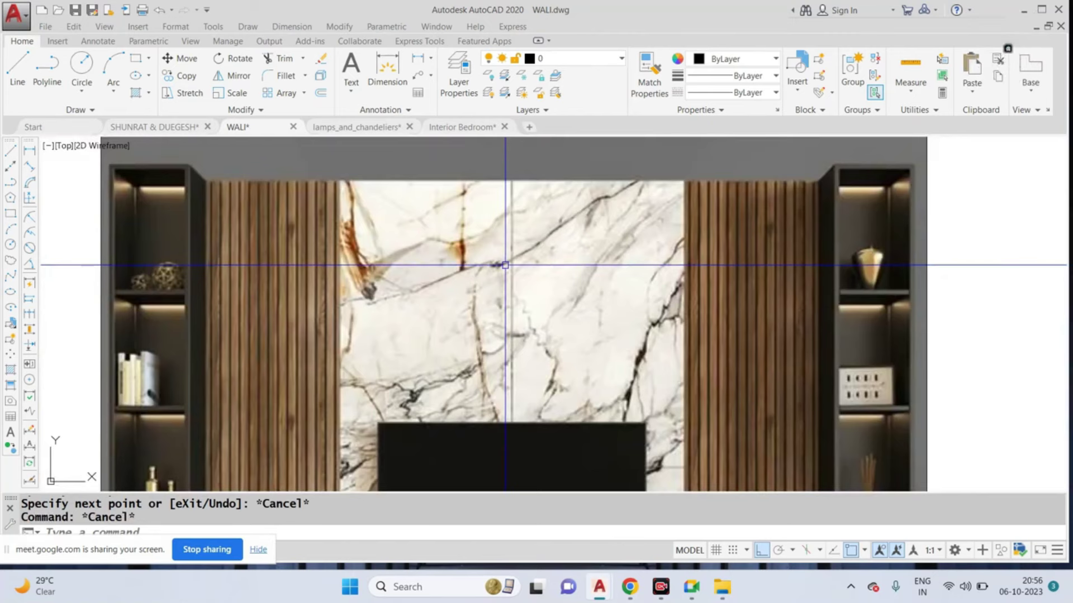
{"action": "scroll", "coordinate": [399, 289], "scroll_direction": "down", "scroll_amount": 5}
{"action": "scroll", "coordinate": [450, 255], "scroll_direction": "up", "scroll_amount": 3}
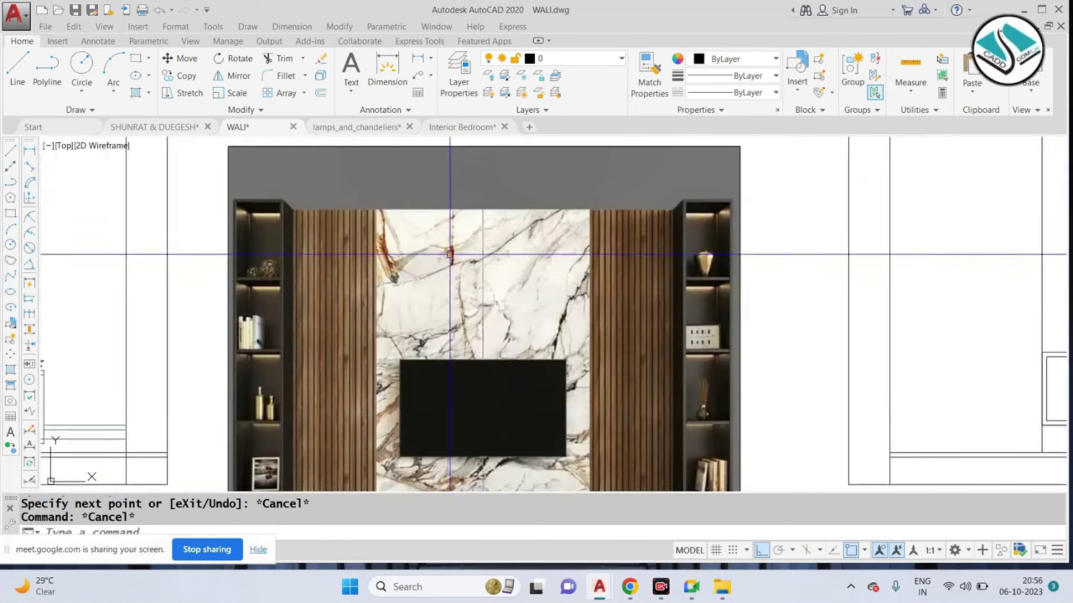
{"action": "scroll", "coordinate": [359, 203], "scroll_direction": "up", "scroll_amount": 4}
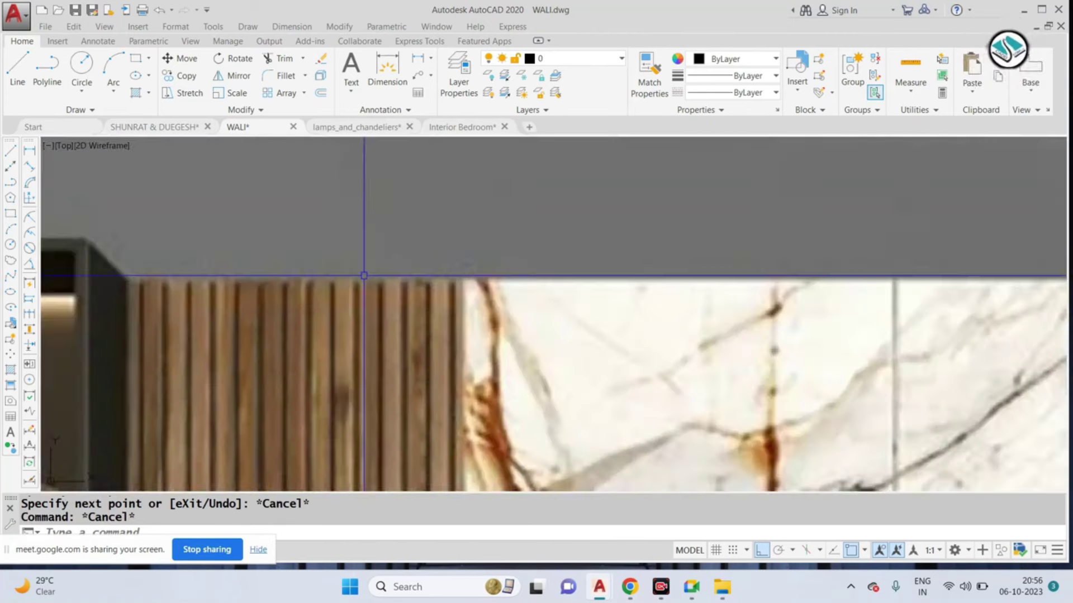
{"action": "scroll", "coordinate": [391, 237], "scroll_direction": "down", "scroll_amount": 3}
{"action": "scroll", "coordinate": [425, 235], "scroll_direction": "down", "scroll_amount": 3}
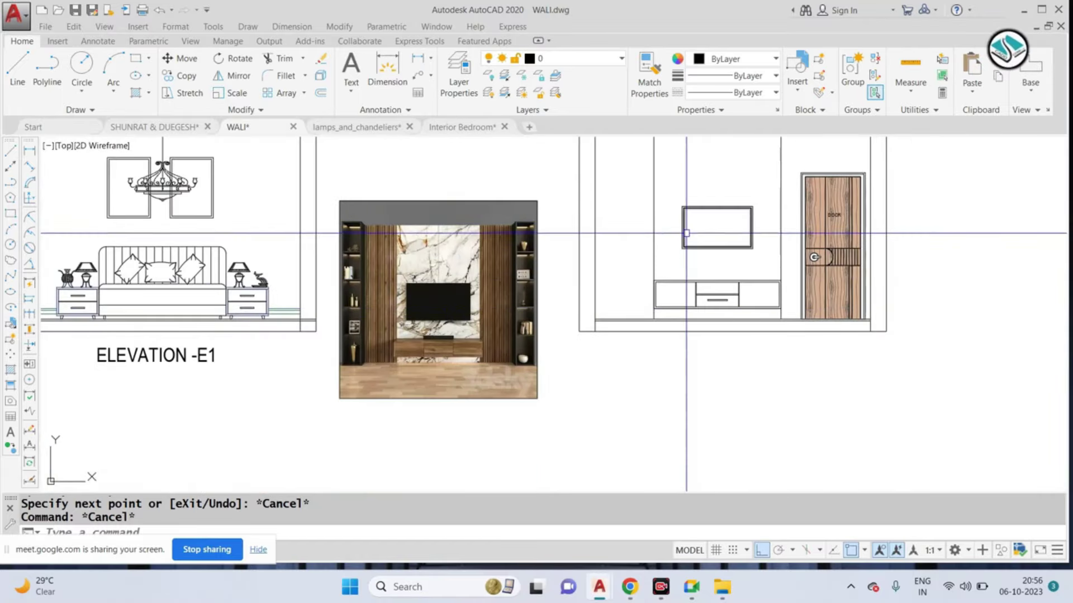
{"action": "middle_click_drag", "start_coordinate": [686, 237], "coordinate": [646, 302]}
{"action": "key", "text": "Escape"}
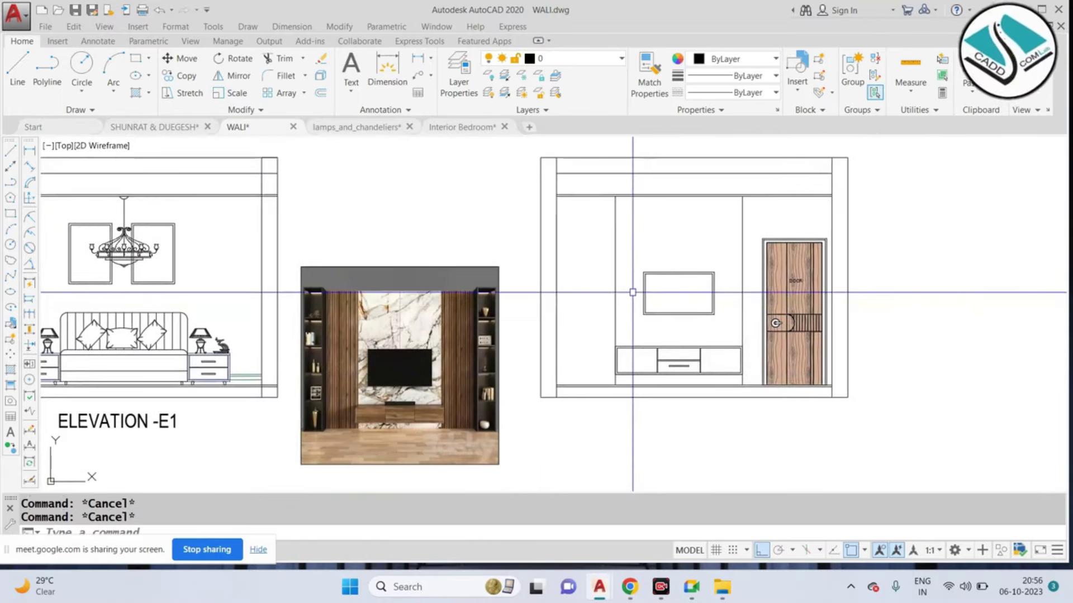
Step: Draw a thin rectangular slat at the left side of the TV wall
{"action": "type", "text": "REc"}
{"action": "key", "text": "Return"}
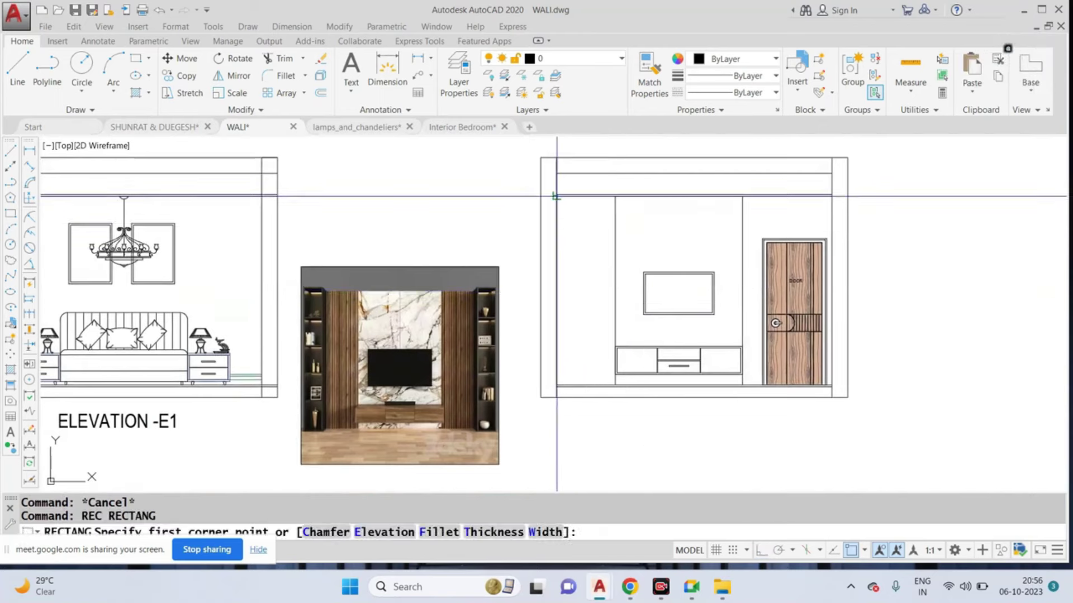
{"action": "scroll", "coordinate": [570, 198], "scroll_direction": "up", "scroll_amount": 2}
{"action": "scroll", "coordinate": [569, 198], "scroll_direction": "up", "scroll_amount": 2}
{"action": "scroll", "coordinate": [523, 192], "scroll_direction": "up", "scroll_amount": 2}
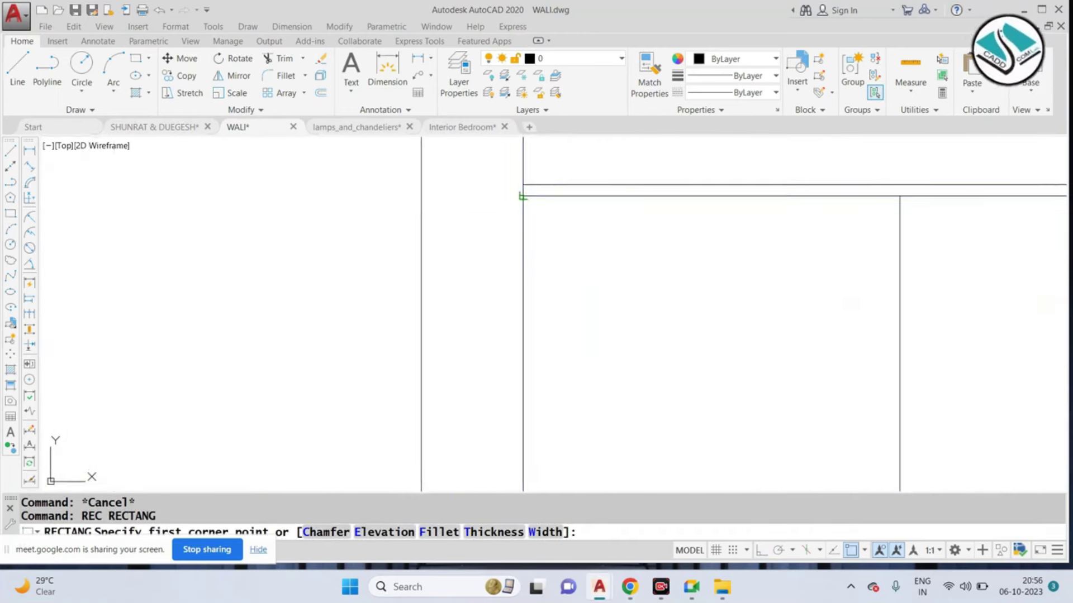
{"action": "left_click", "coordinate": [523, 191]}
{"action": "scroll", "coordinate": [559, 252], "scroll_direction": "down", "scroll_amount": 4}
{"action": "scroll", "coordinate": [597, 289], "scroll_direction": "up", "scroll_amount": 2}
{"action": "scroll", "coordinate": [597, 289], "scroll_direction": "up", "scroll_amount": 5}
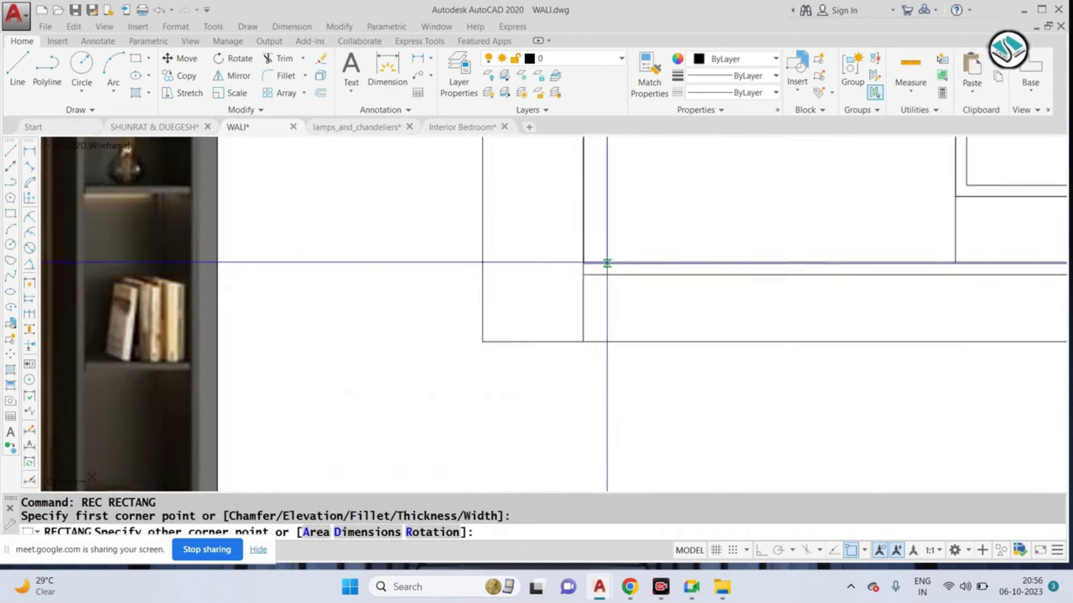
{"action": "left_click", "coordinate": [600, 263]}
{"action": "scroll", "coordinate": [594, 297], "scroll_direction": "down", "scroll_amount": 3}
{"action": "scroll", "coordinate": [559, 383], "scroll_direction": "down", "scroll_amount": 2}
{"action": "scroll", "coordinate": [530, 179], "scroll_direction": "up", "scroll_amount": 4}
Step: Copy the slat rectangle once, placing the copy right beside it
{"action": "left_click", "coordinate": [530, 179]}
{"action": "type", "text": "co"}
{"action": "key", "text": "Return"}
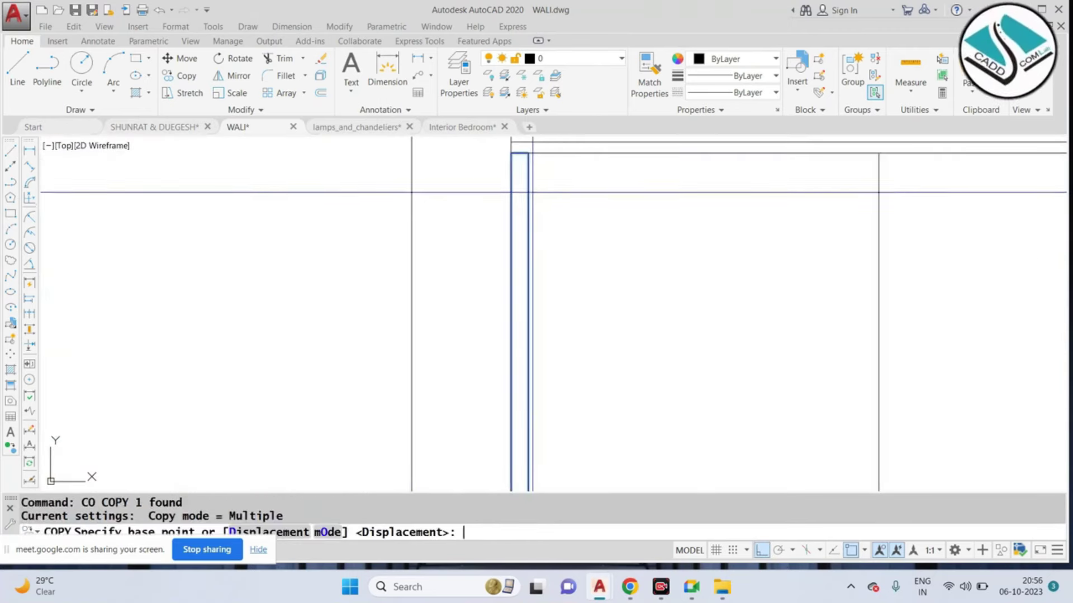
{"action": "left_click", "coordinate": [528, 152]}
{"action": "scroll", "coordinate": [528, 153], "scroll_direction": "up", "scroll_amount": 4}
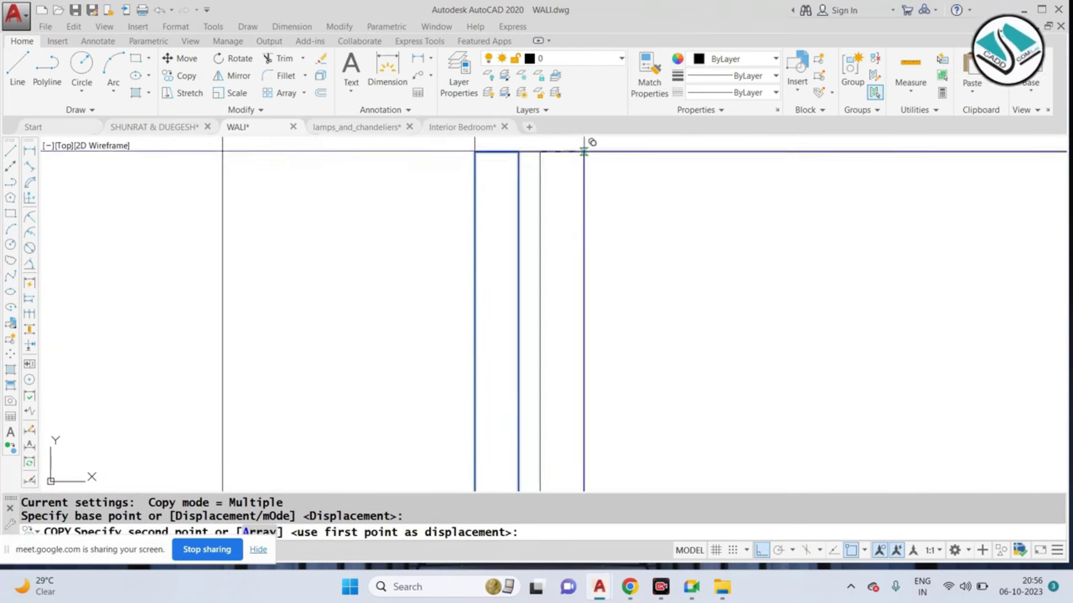
{"action": "left_click", "coordinate": [581, 152]}
{"action": "key", "text": "Escape"}
Step: Array the slat pair 15 times, fitted evenly across the panel width
{"action": "left_click", "coordinate": [628, 215]}
{"action": "left_click", "coordinate": [503, 278]}
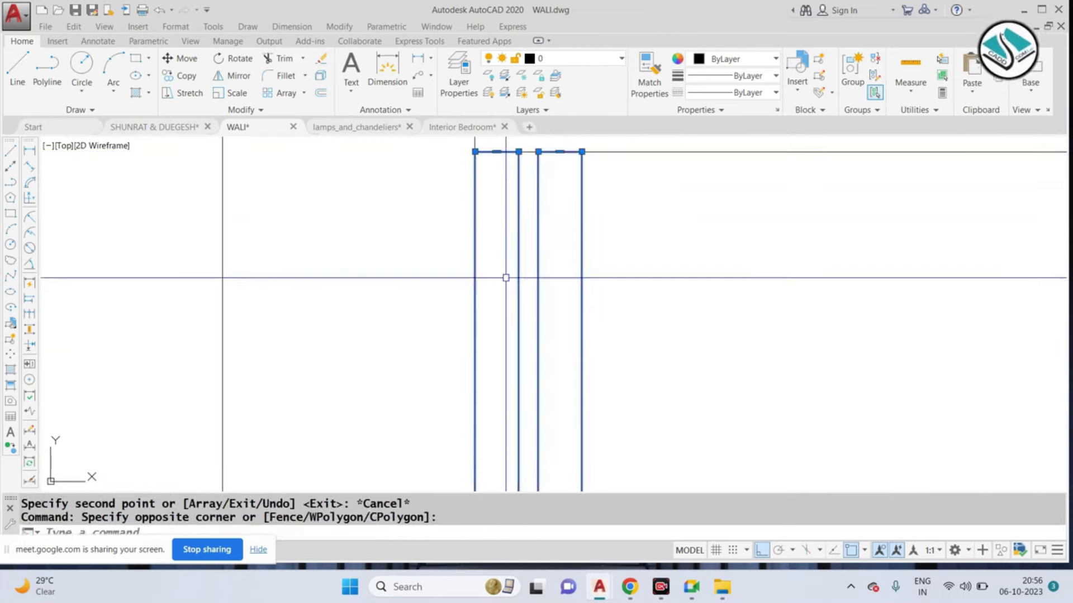
{"action": "type", "text": "co"}
{"action": "key", "text": "Return"}
{"action": "middle_click_drag", "start_coordinate": [222, 290], "coordinate": [167, 319]}
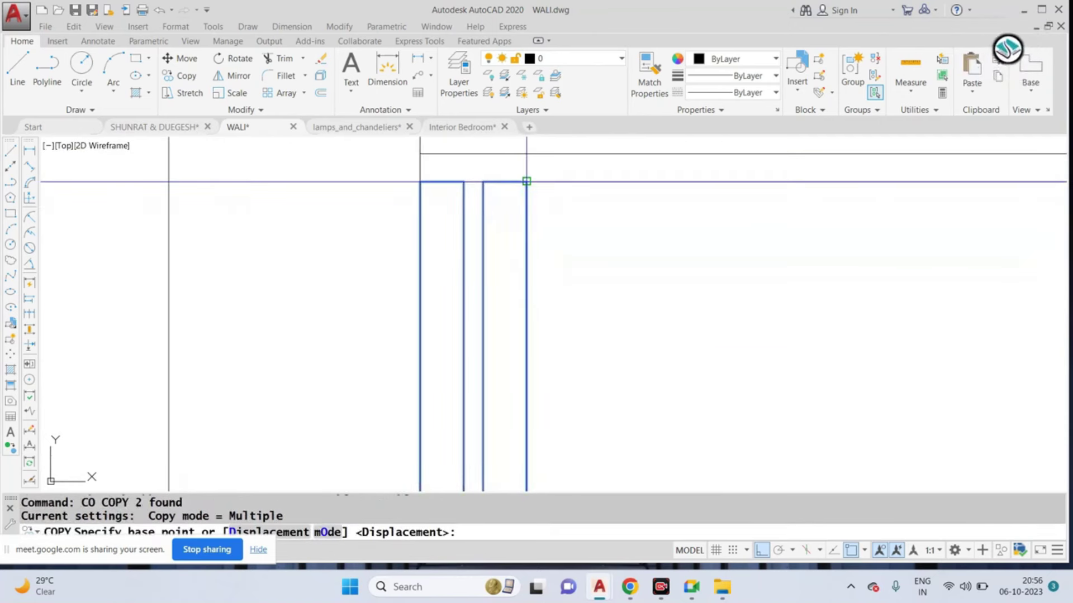
{"action": "left_click", "coordinate": [526, 181]}
{"action": "scroll", "coordinate": [528, 181], "scroll_direction": "down", "scroll_amount": 2}
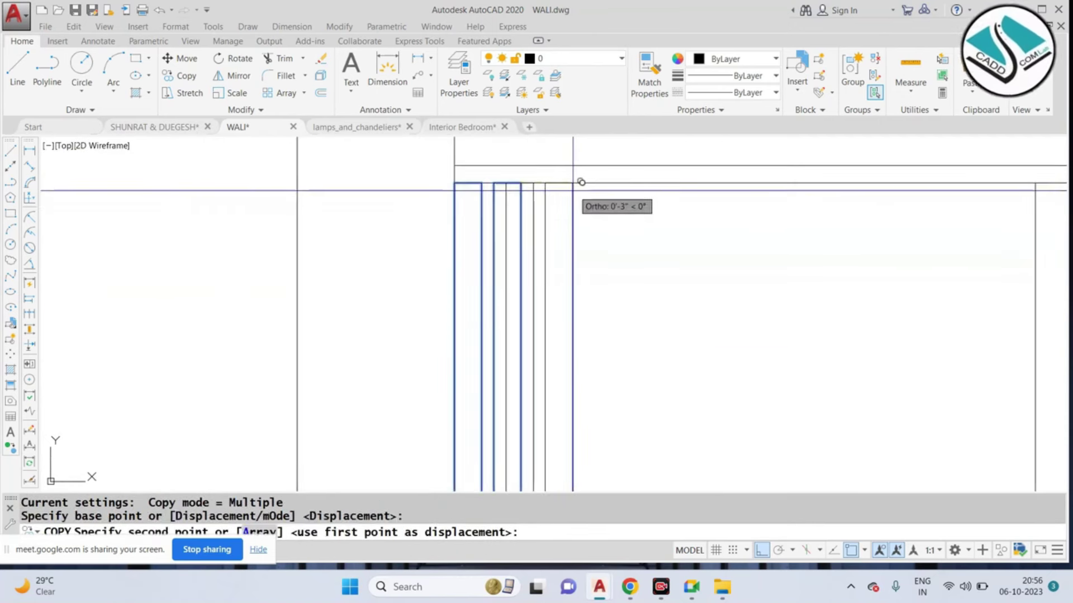
{"action": "type", "text": "AR"}
{"action": "key", "text": "Return"}
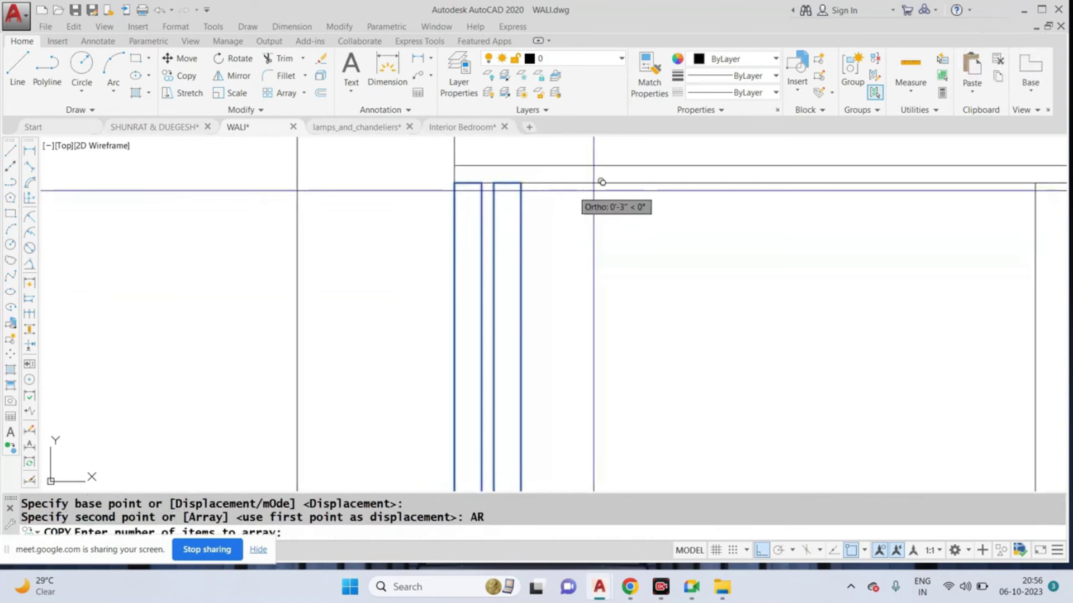
{"action": "type", "text": "5"}
{"action": "key", "text": "Return"}
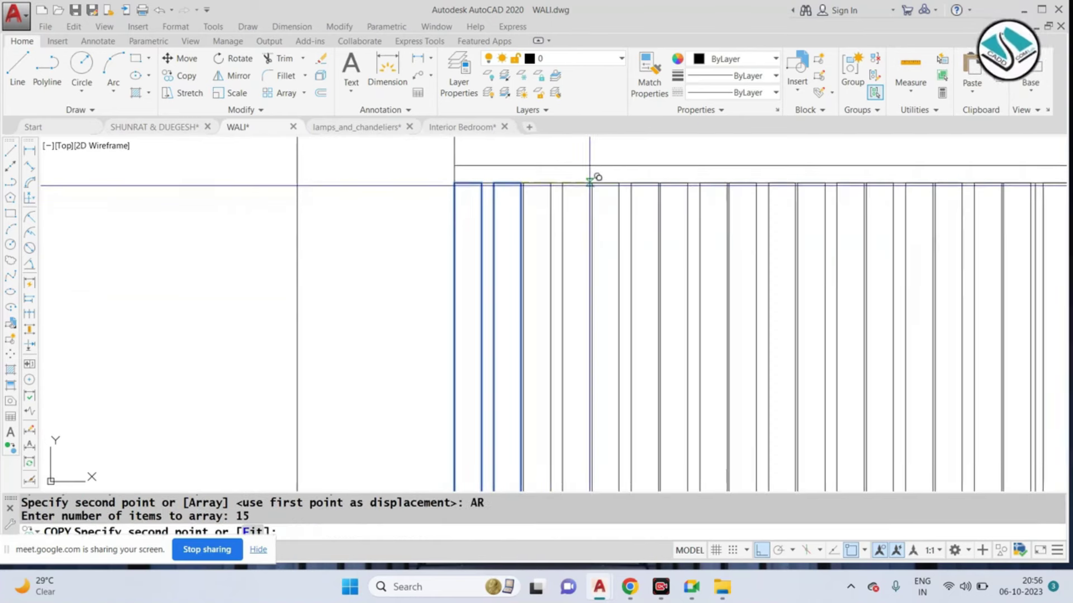
{"action": "type", "text": "F"}
{"action": "key", "text": "Return"}
{"action": "scroll", "coordinate": [684, 176], "scroll_direction": "up", "scroll_amount": 2}
{"action": "scroll", "coordinate": [684, 177], "scroll_direction": "up", "scroll_amount": 5}
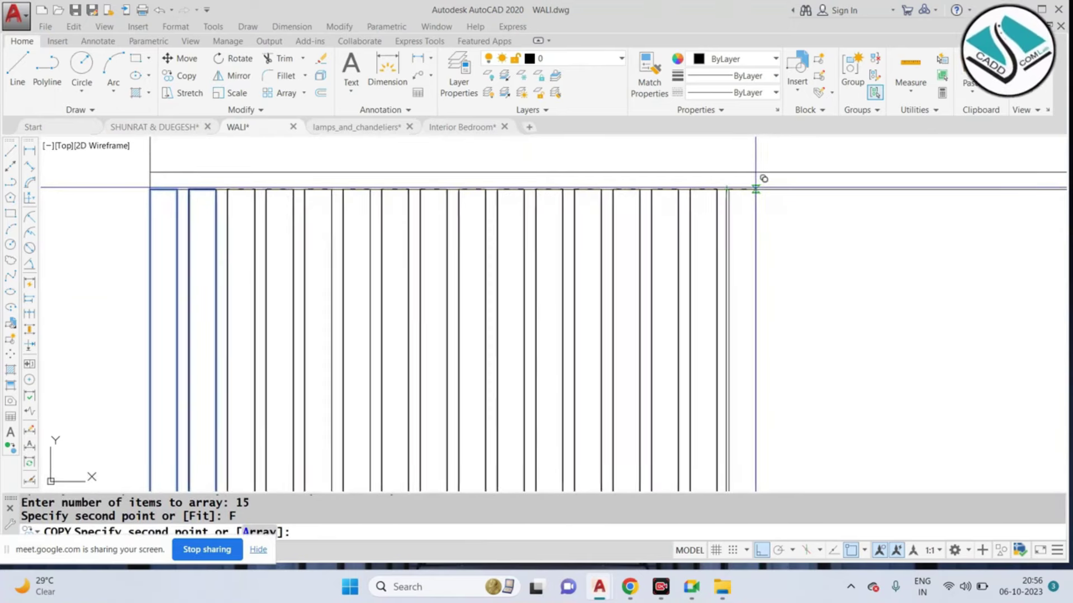
{"action": "left_click", "coordinate": [754, 188]}
{"action": "key", "text": "Return"}
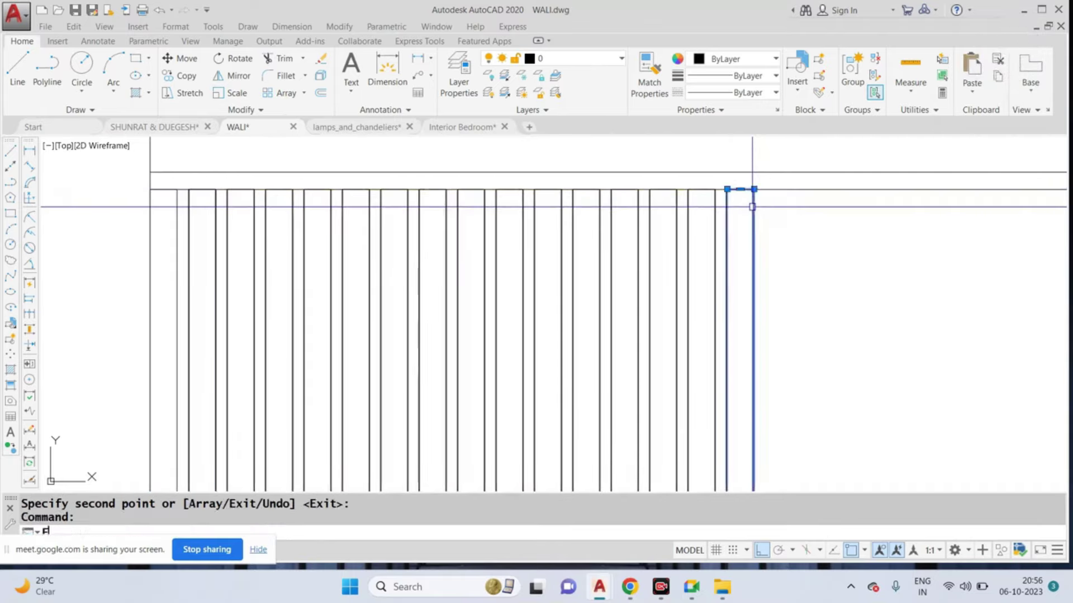
Step: Erase the stray extra line left by the array
{"action": "type", "text": "e"}
{"action": "key", "text": "Return"}
{"action": "scroll", "coordinate": [678, 255], "scroll_direction": "down", "scroll_amount": 5}
{"action": "scroll", "coordinate": [678, 342], "scroll_direction": "up", "scroll_amount": 5}
{"action": "scroll", "coordinate": [596, 207], "scroll_direction": "down", "scroll_amount": 5}
{"action": "scroll", "coordinate": [597, 206], "scroll_direction": "up", "scroll_amount": 2}
{"action": "scroll", "coordinate": [651, 163], "scroll_direction": "up", "scroll_amount": 2}
{"action": "scroll", "coordinate": [651, 201], "scroll_direction": "up", "scroll_amount": 2}
{"action": "scroll", "coordinate": [677, 218], "scroll_direction": "up", "scroll_amount": 1}
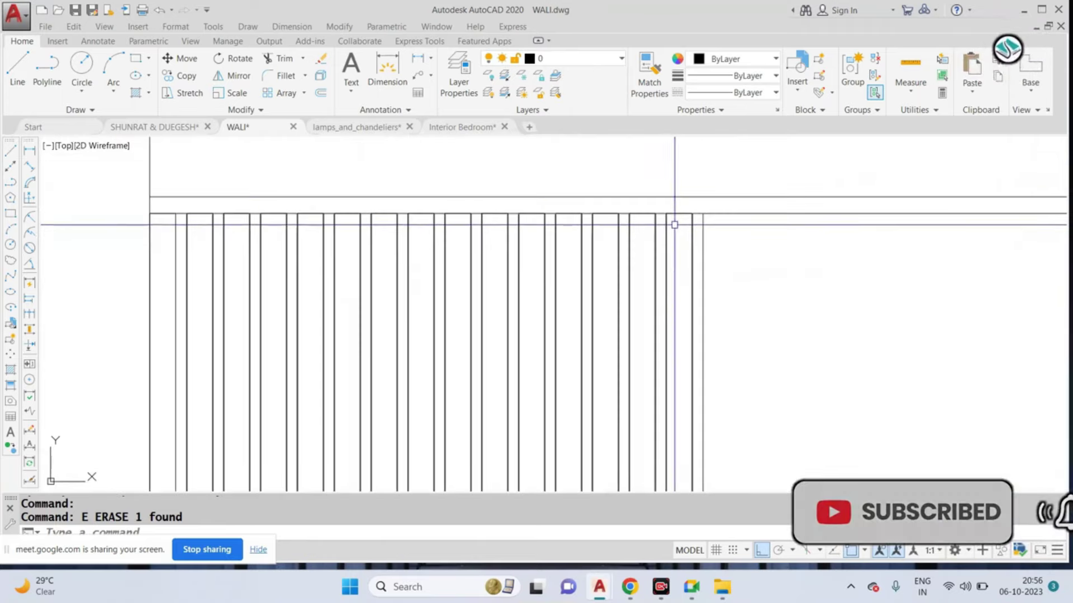
Step: Select all 29 slat lines and copy them from their top-left corner
{"action": "left_click", "coordinate": [674, 222]}
{"action": "left_click", "coordinate": [175, 257]}
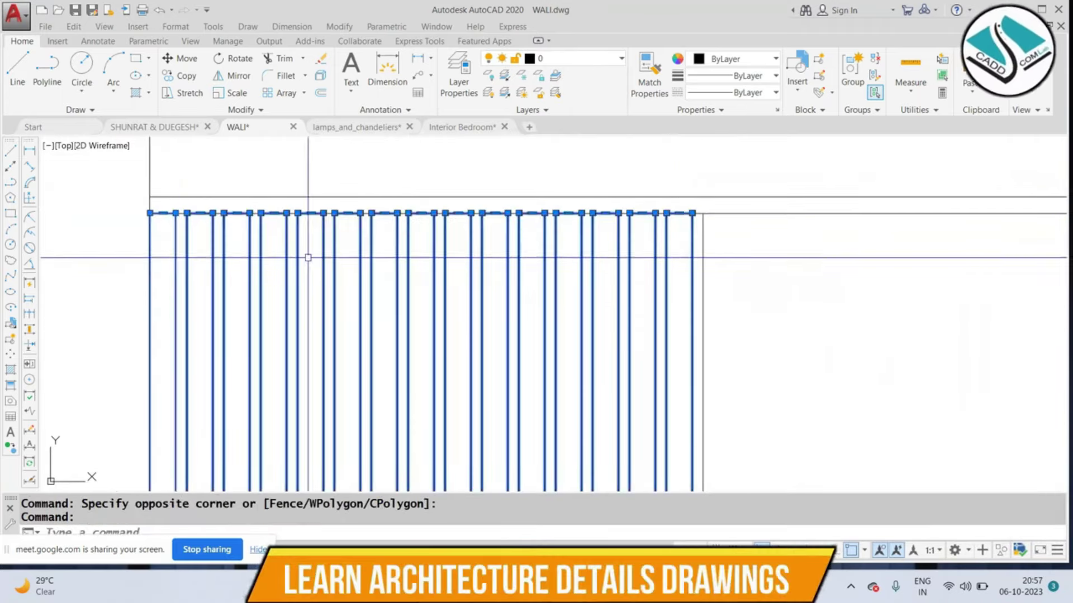
{"action": "scroll", "coordinate": [504, 193], "scroll_direction": "down", "scroll_amount": 3}
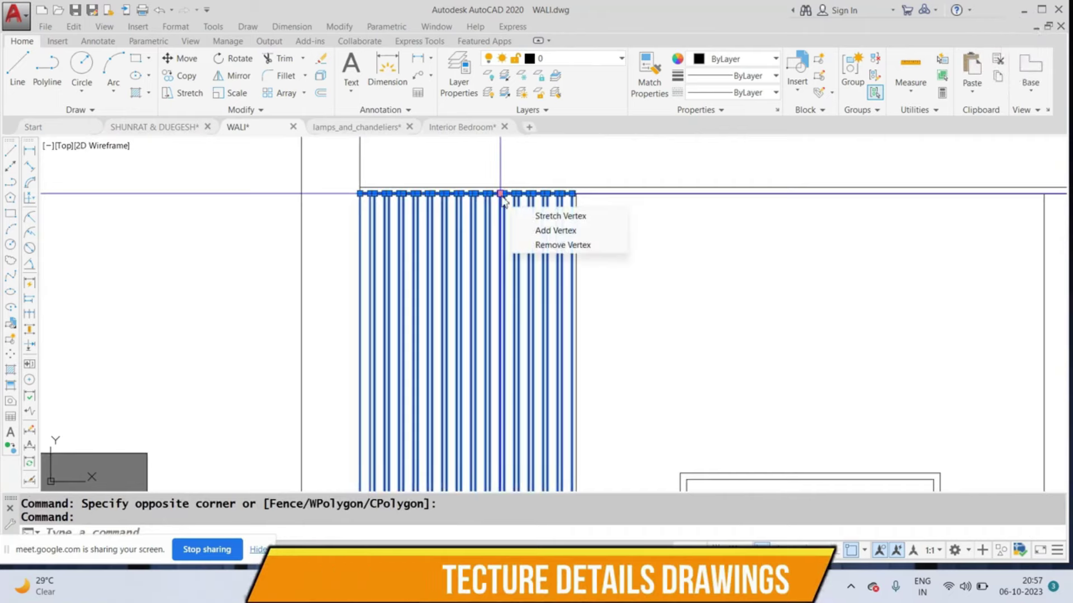
{"action": "type", "text": "co"}
{"action": "key", "text": "Return"}
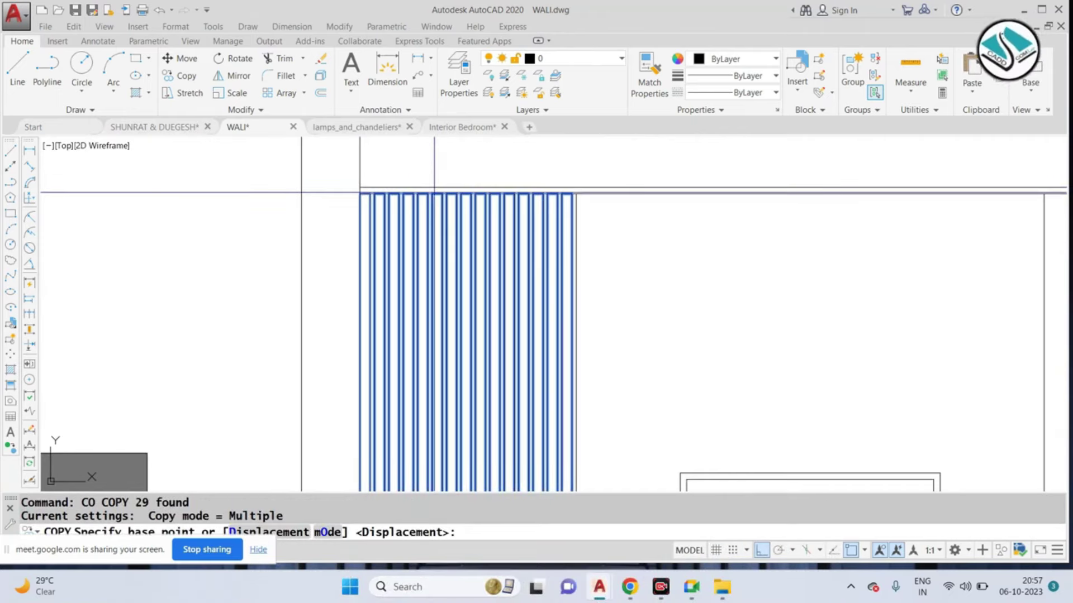
{"action": "scroll", "coordinate": [435, 193], "scroll_direction": "up", "scroll_amount": 5}
{"action": "left_click", "coordinate": [283, 191]}
{"action": "scroll", "coordinate": [285, 192], "scroll_direction": "down", "scroll_amount": 8}
{"action": "scroll", "coordinate": [555, 221], "scroll_direction": "up", "scroll_amount": 5}
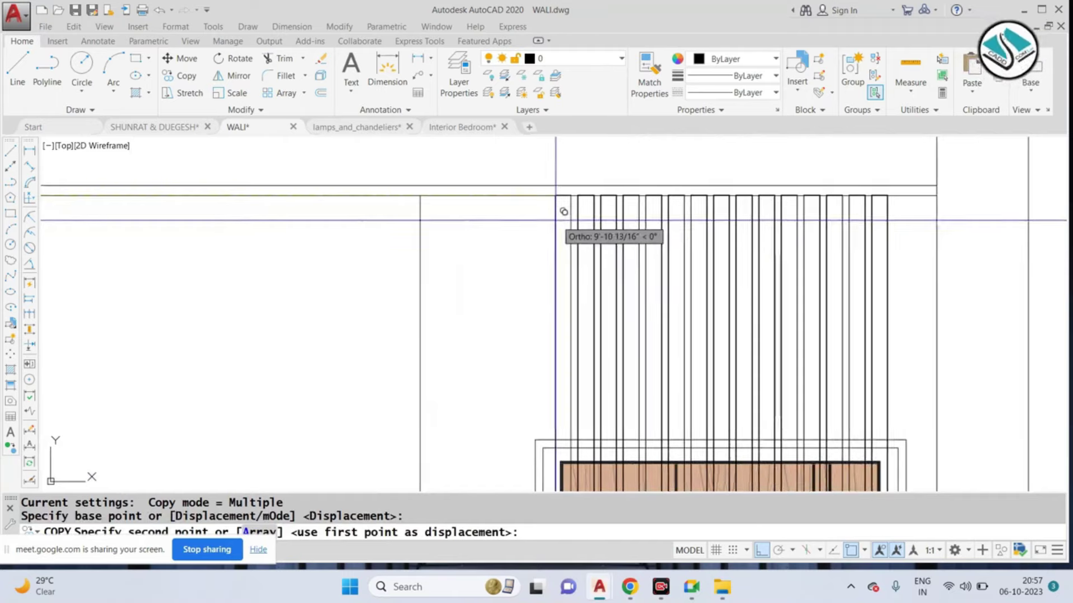
{"action": "scroll", "coordinate": [556, 220], "scroll_direction": "down", "scroll_amount": 5}
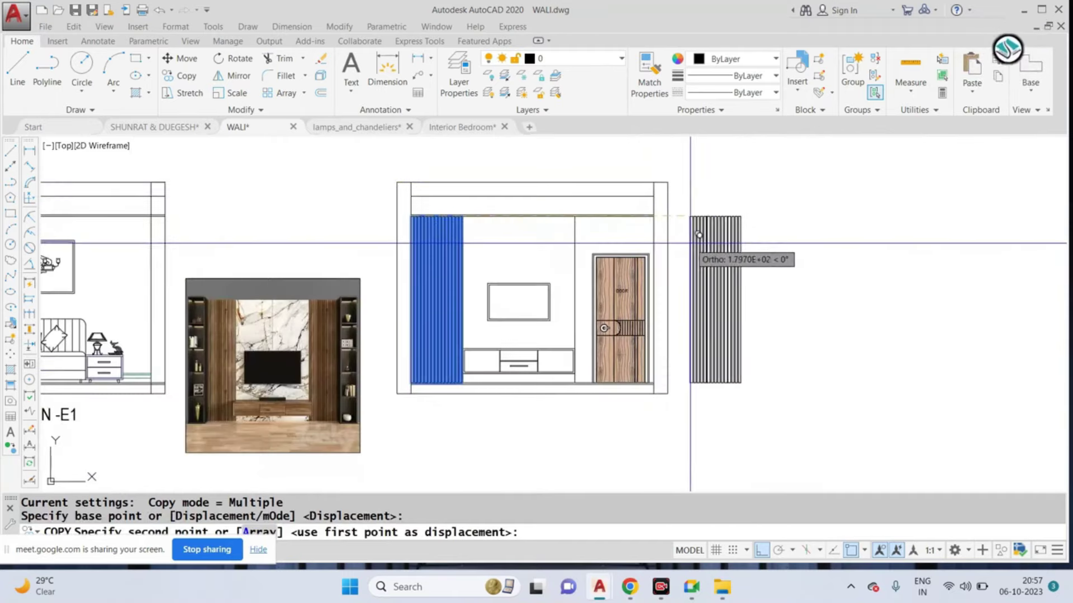
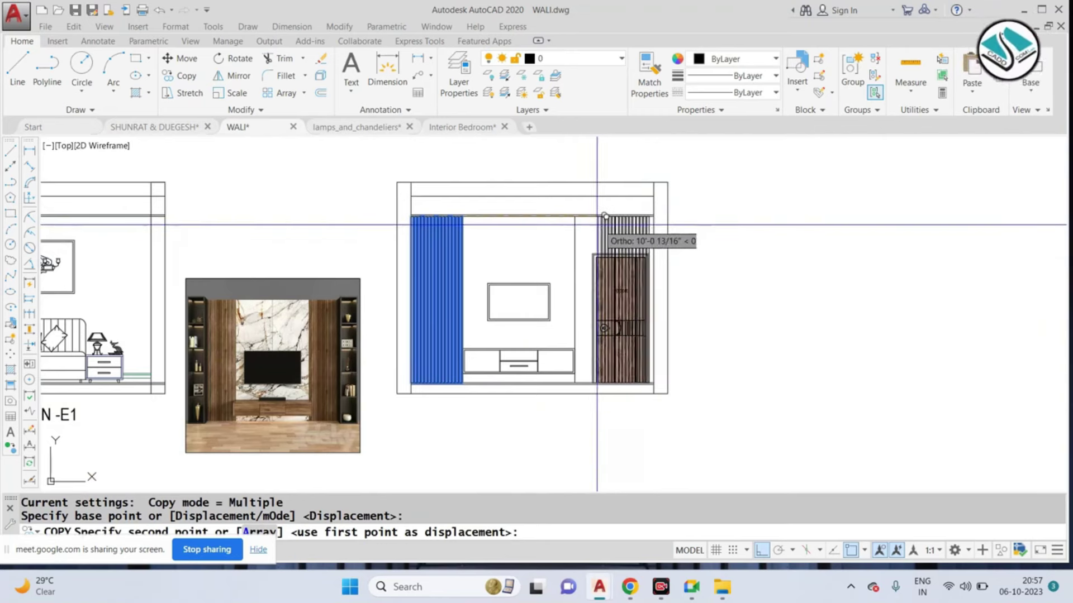
Step: Place the copied vertical slat panel beside the door and end the copy
{"action": "scroll", "coordinate": [575, 223], "scroll_direction": "up", "scroll_amount": 3}
{"action": "scroll", "coordinate": [569, 220], "scroll_direction": "up", "scroll_amount": 4}
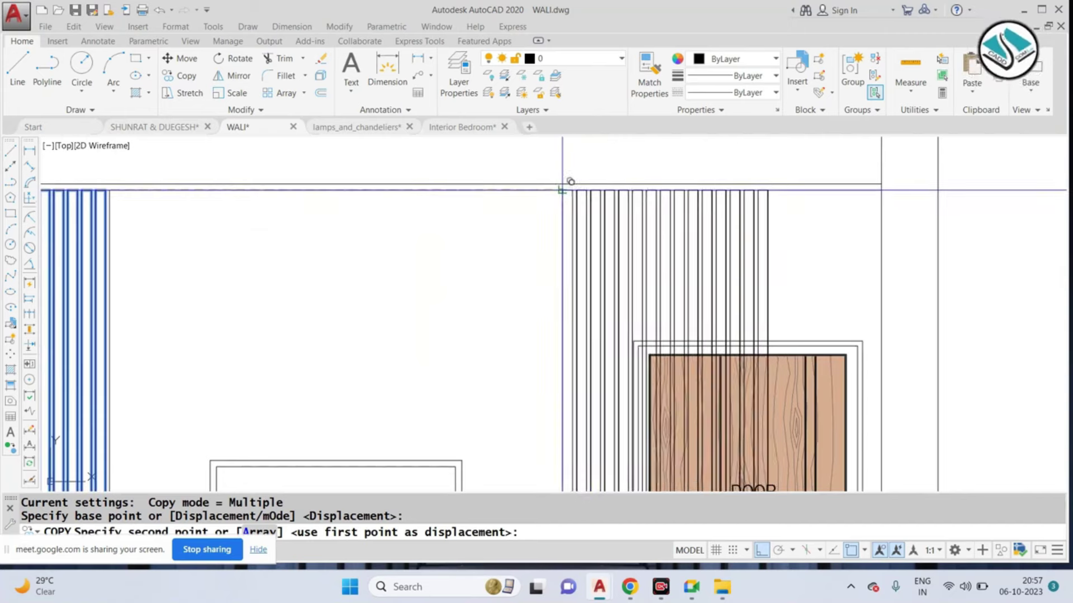
{"action": "left_click", "coordinate": [570, 183]}
{"action": "key", "text": "Escape"}
Step: Crossing-select the surplus slat lines around the door and erase them
{"action": "scroll", "coordinate": [891, 253], "scroll_direction": "up", "scroll_amount": 4}
{"action": "left_click", "coordinate": [891, 253]}
{"action": "left_click", "coordinate": [554, 328]}
{"action": "type", "text": "e"}
{"action": "key", "text": "Return"}
{"action": "scroll", "coordinate": [719, 208], "scroll_direction": "down", "scroll_amount": 3}
{"action": "scroll", "coordinate": [719, 208], "scroll_direction": "down", "scroll_amount": 2}
{"action": "scroll", "coordinate": [719, 208], "scroll_direction": "down", "scroll_amount": 3}
{"action": "key", "text": "Escape"}
{"action": "key", "text": "Escape"}
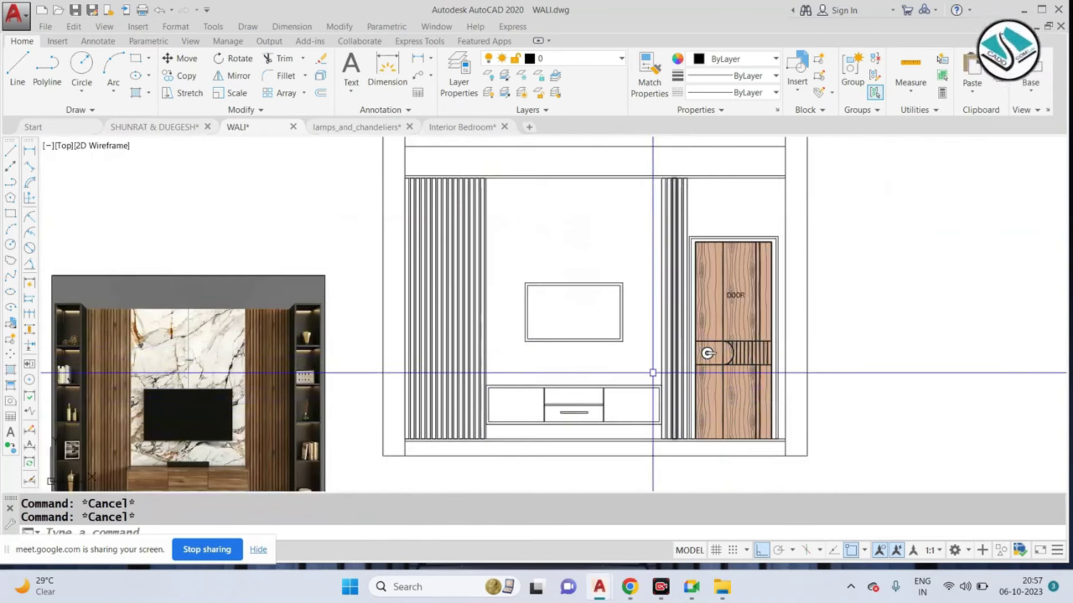
{"action": "scroll", "coordinate": [569, 418], "scroll_direction": "up", "scroll_amount": 2}
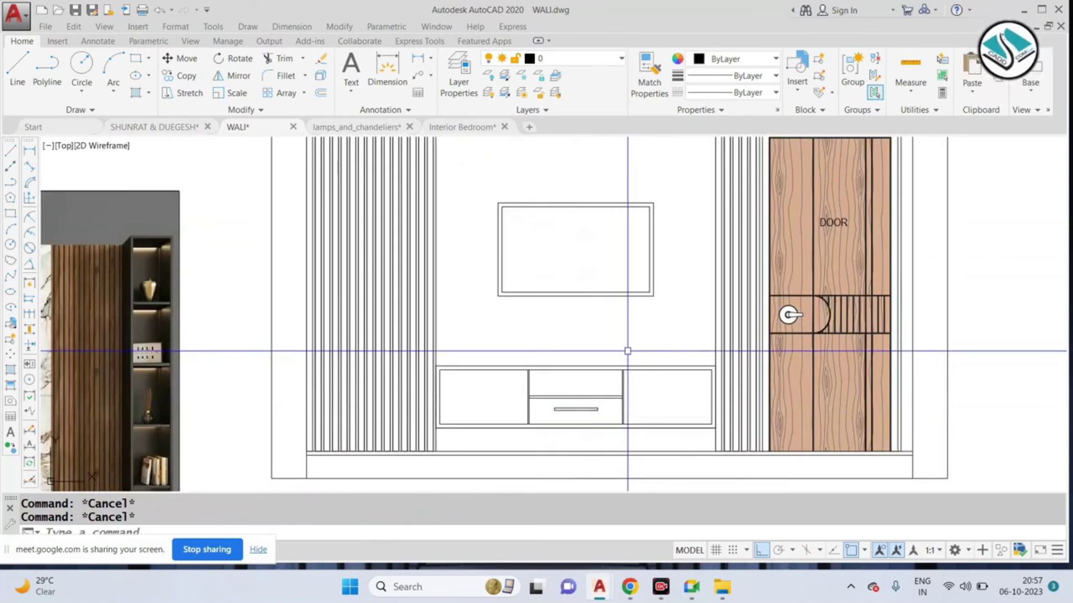
{"action": "scroll", "coordinate": [628, 350], "scroll_direction": "down", "scroll_amount": 2}
{"action": "scroll", "coordinate": [589, 404], "scroll_direction": "up", "scroll_amount": 2}
{"action": "left_click", "coordinate": [291, 27]}
{"action": "left_click", "coordinate": [301, 62]}
{"action": "scroll", "coordinate": [486, 429], "scroll_direction": "up", "scroll_amount": 2}
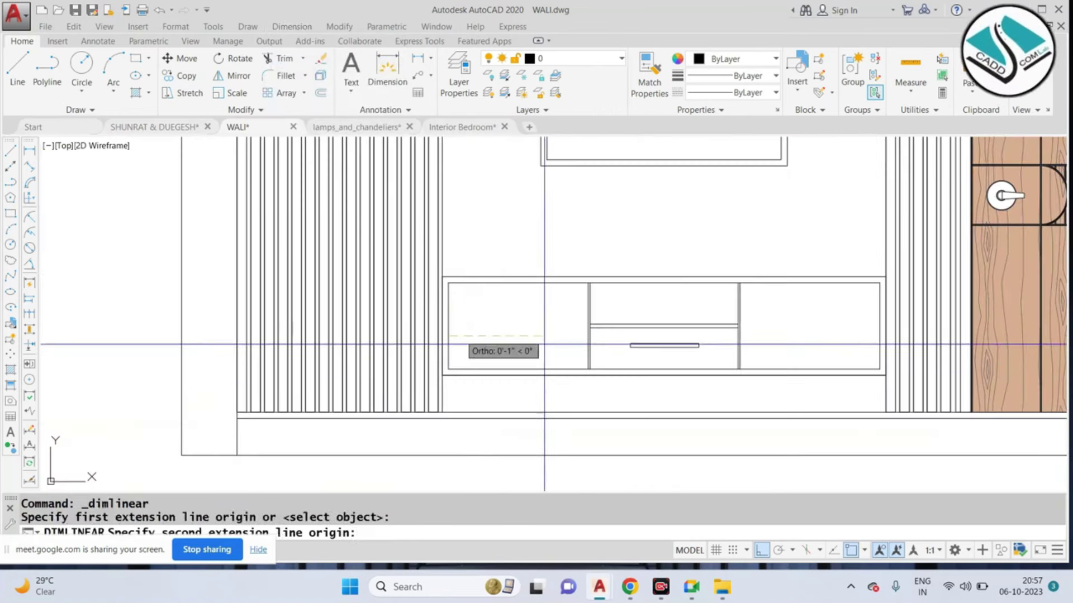
{"action": "left_click", "coordinate": [589, 336]}
{"action": "key", "text": "Escape"}
{"action": "key", "text": "space"}
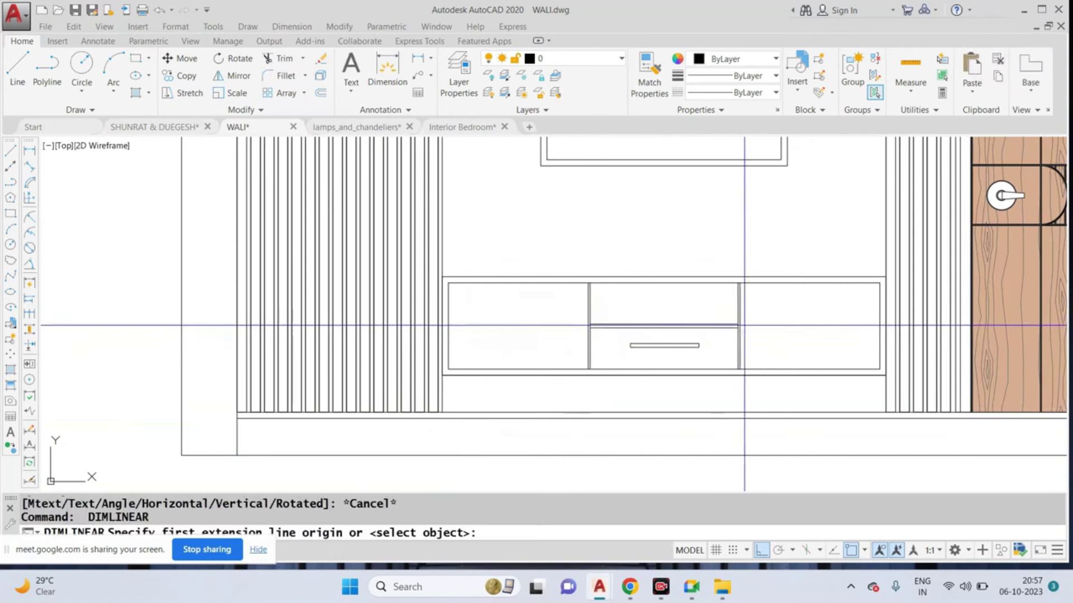
{"action": "left_click", "coordinate": [738, 325]}
{"action": "left_click", "coordinate": [879, 324]}
{"action": "key", "text": "Escape"}
{"action": "key", "text": "space"}
{"action": "left_click", "coordinate": [846, 284]}
{"action": "left_click", "coordinate": [846, 369]}
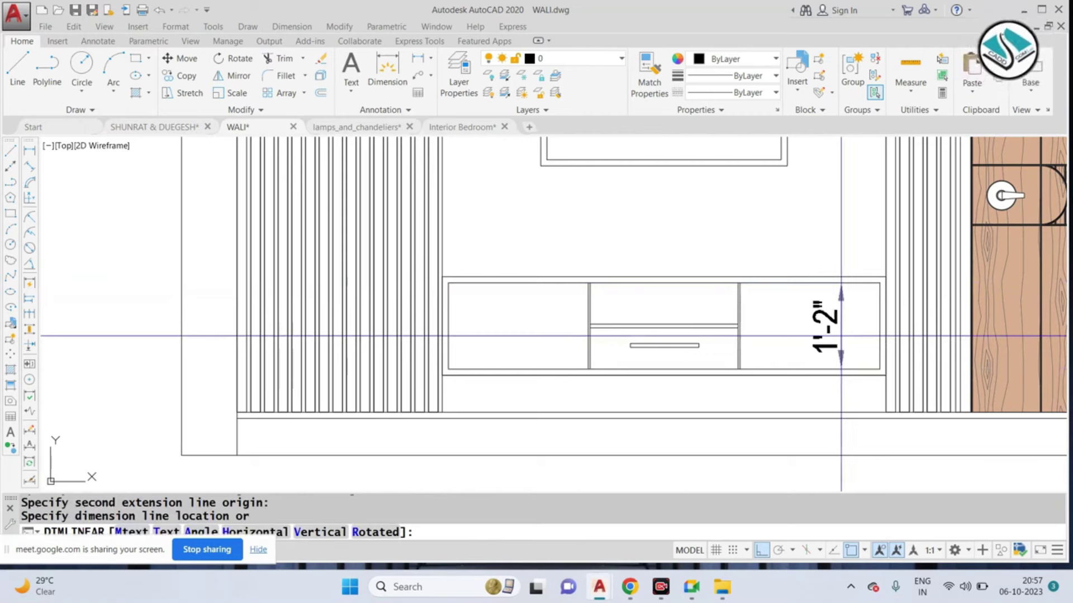
{"action": "key", "text": "Escape"}
{"action": "key", "text": "Escape"}
{"action": "scroll", "coordinate": [645, 283], "scroll_direction": "down", "scroll_amount": 5}
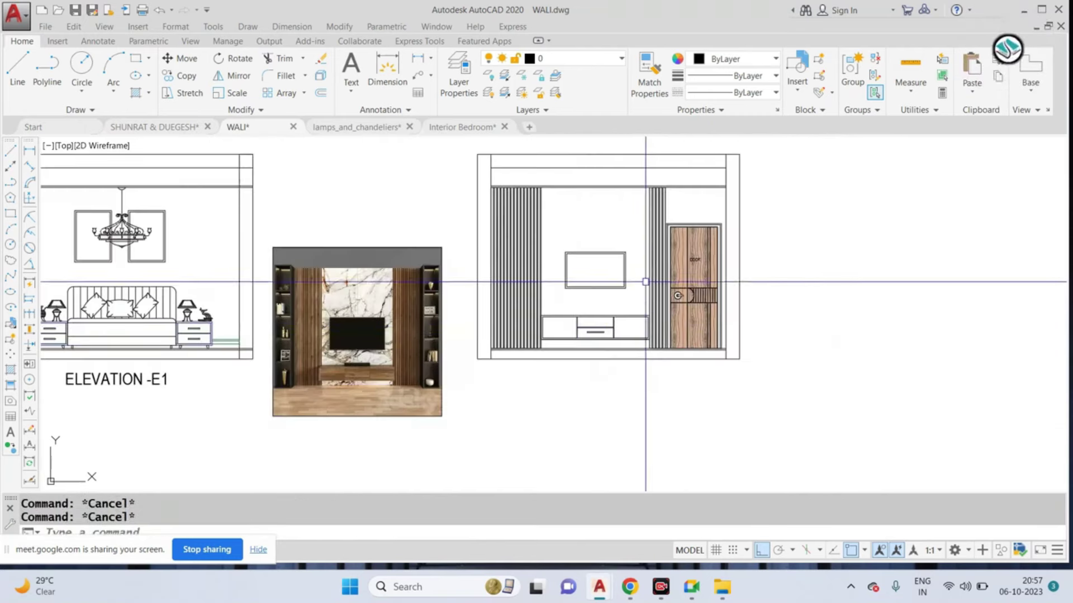
{"action": "scroll", "coordinate": [630, 269], "scroll_direction": "up", "scroll_amount": 1}
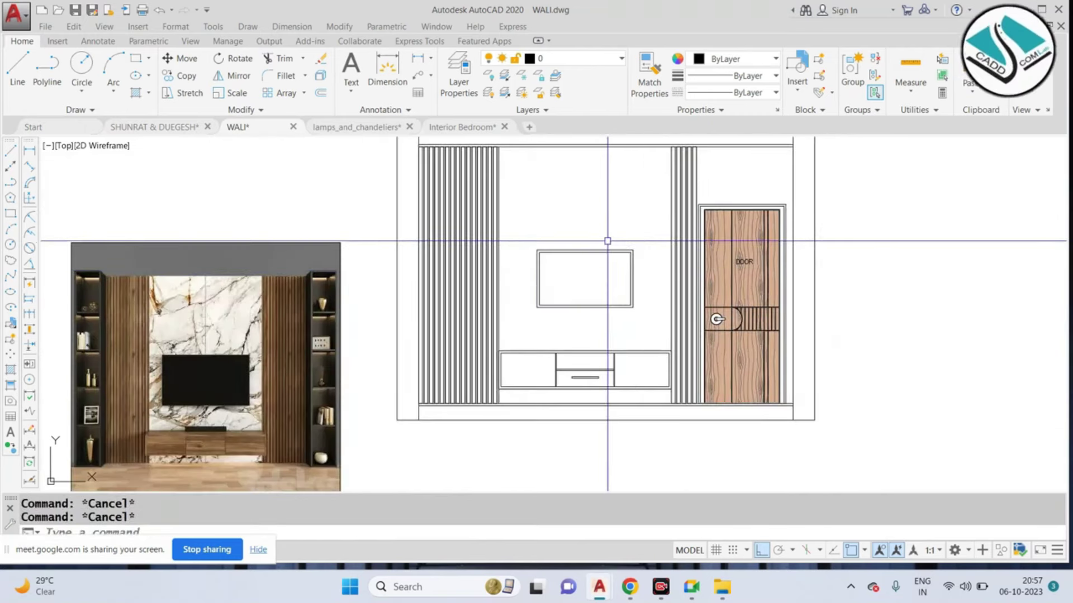
Step: Explode the TV rectangle into separate edge lines after two cancelled LINE attempts
{"action": "type", "text": "l"}
{"action": "key", "text": "Return"}
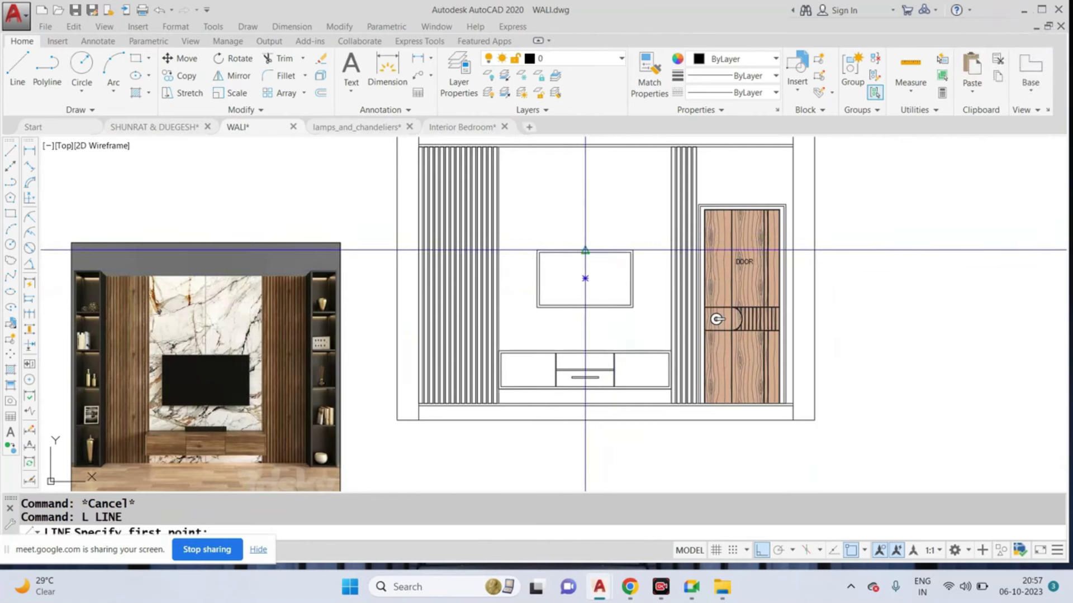
{"action": "key", "text": "Escape"}
{"action": "scroll", "coordinate": [575, 251], "scroll_direction": "up", "scroll_amount": 4}
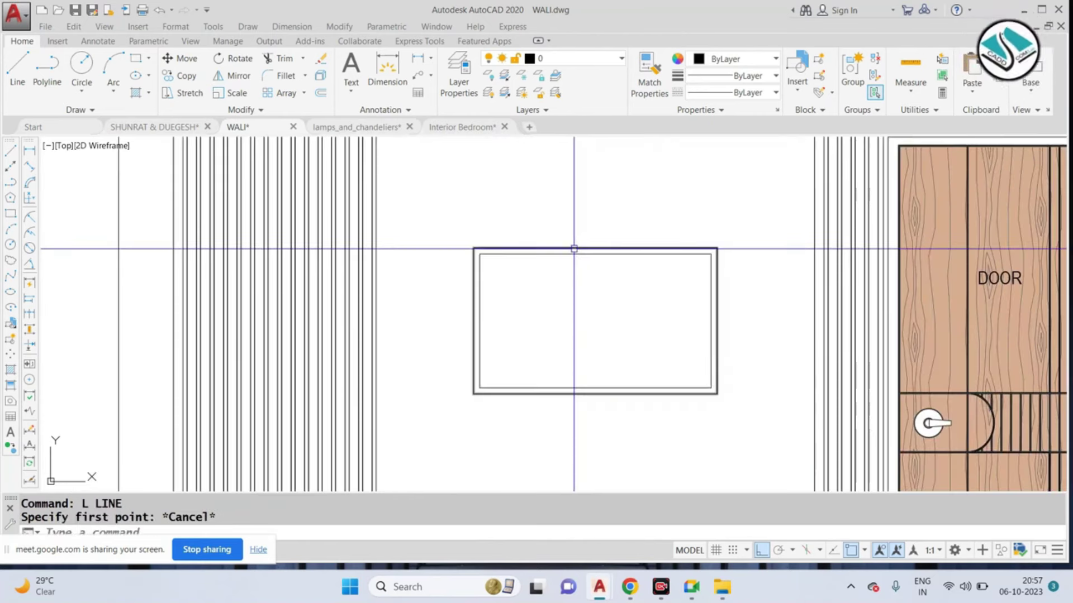
{"action": "type", "text": "l"}
{"action": "key", "text": "Return"}
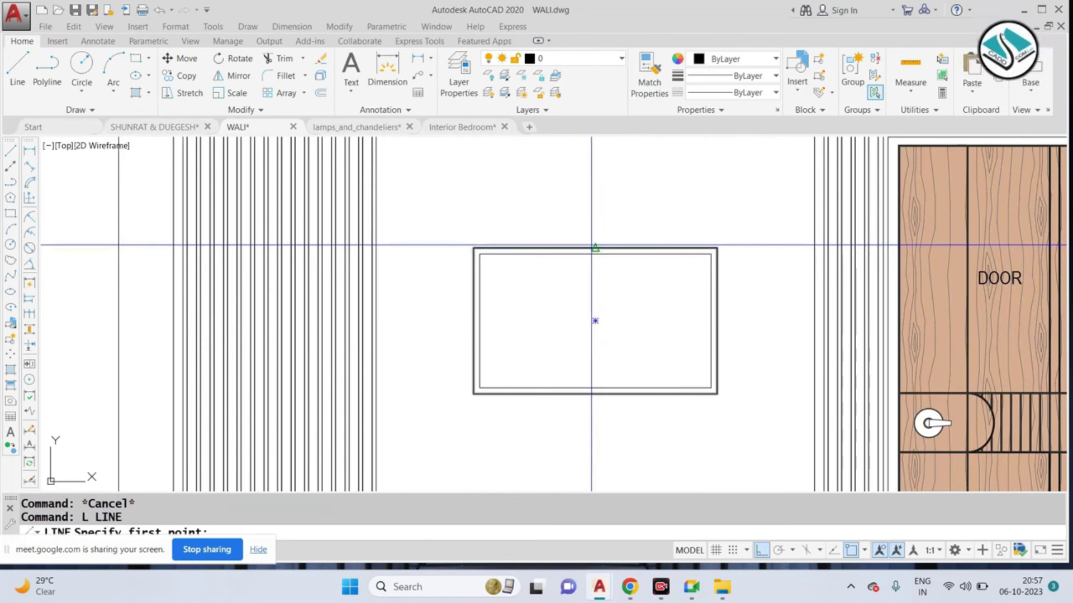
{"action": "key", "text": "Escape"}
{"action": "type", "text": "x"}
{"action": "key", "text": "Return"}
{"action": "left_click", "coordinate": [623, 199]}
{"action": "key", "text": "Escape"}
Step: Offset the TV rectangle's edges 9 outward, including the left and right sides
{"action": "type", "text": "o"}
{"action": "key", "text": "Return"}
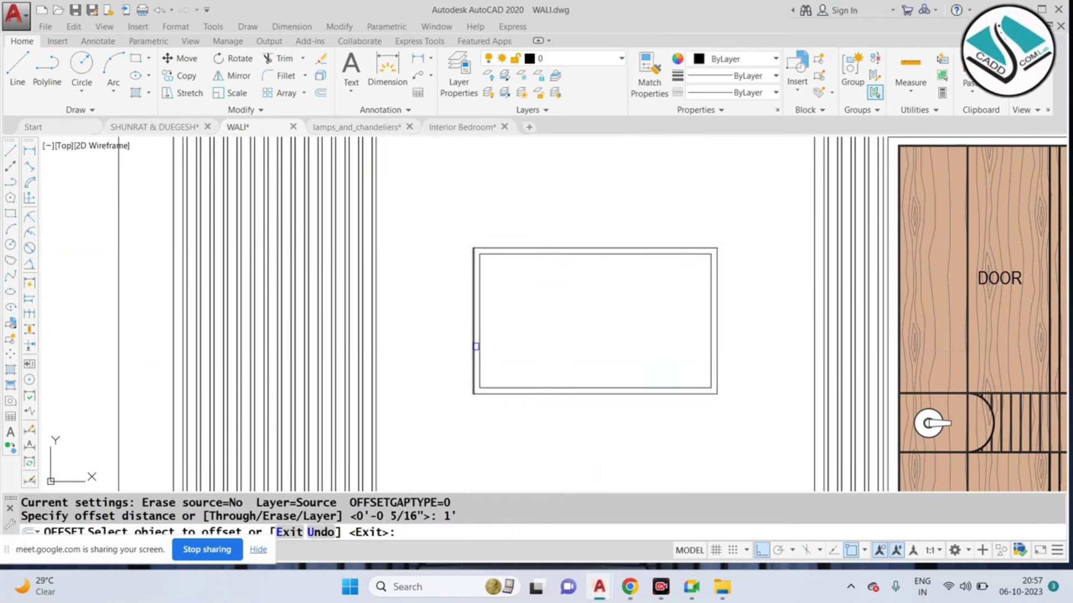
{"action": "left_click", "coordinate": [474, 297]}
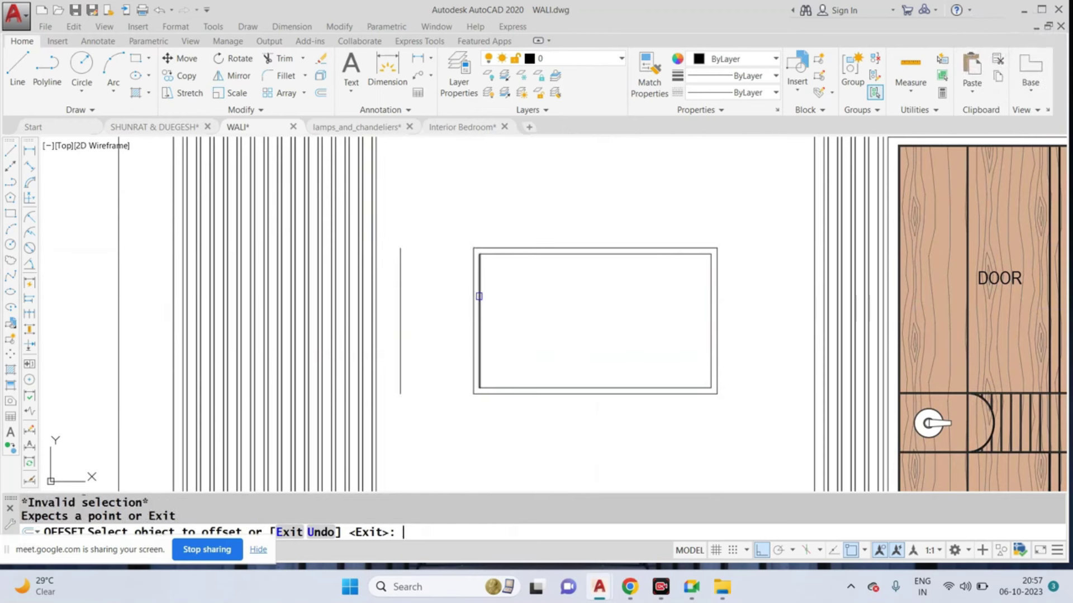
{"action": "key", "text": "Escape"}
{"action": "key", "text": "Return"}
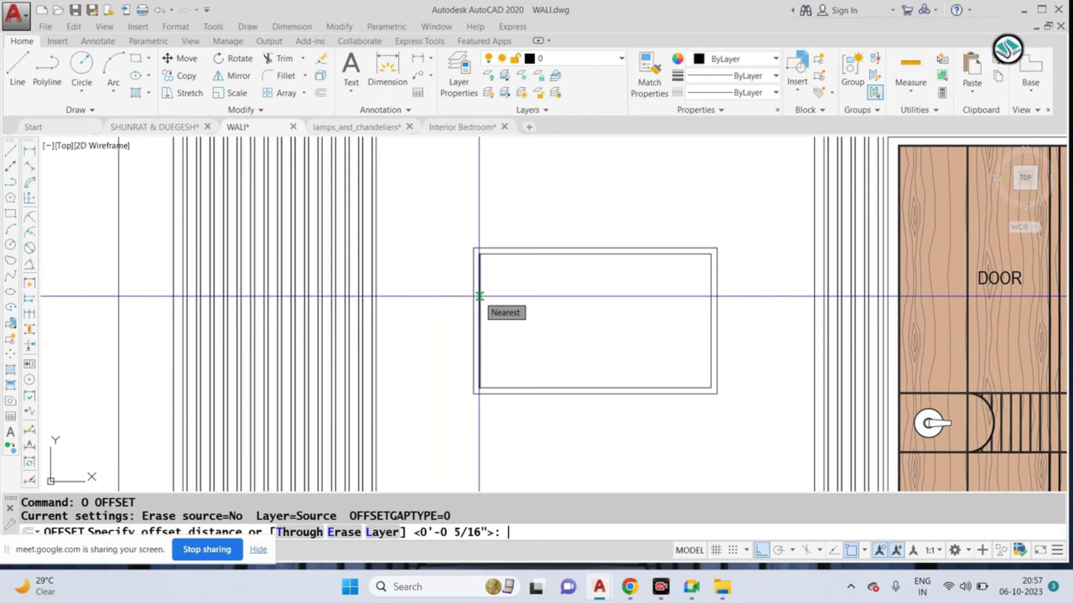
{"action": "type", "text": "9"}
{"action": "key", "text": "Return"}
{"action": "left_click", "coordinate": [479, 296]}
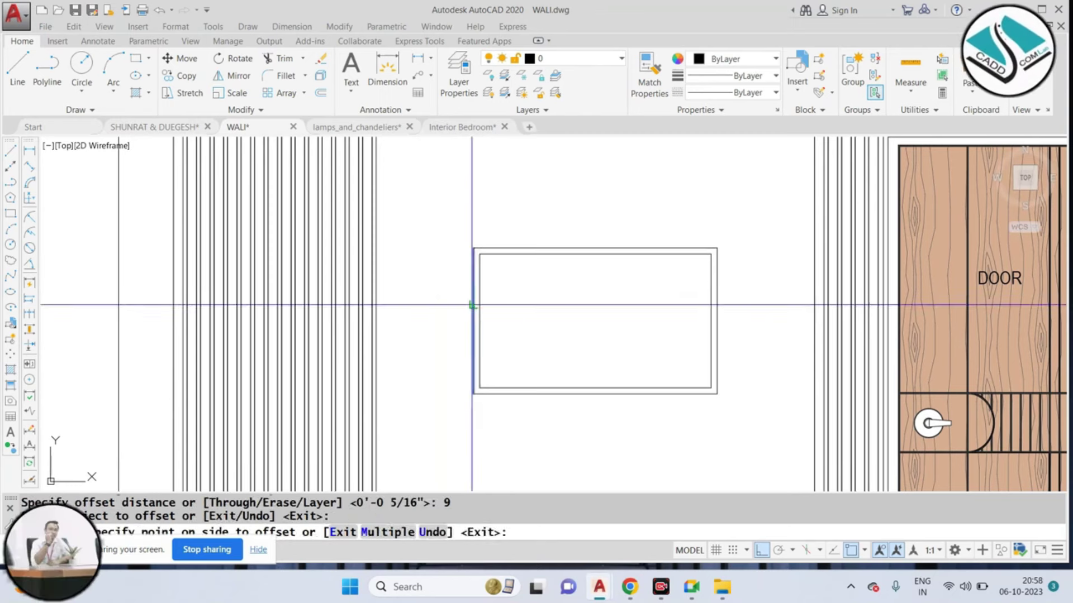
{"action": "left_click", "coordinate": [721, 320]}
{"action": "left_click", "coordinate": [732, 313]}
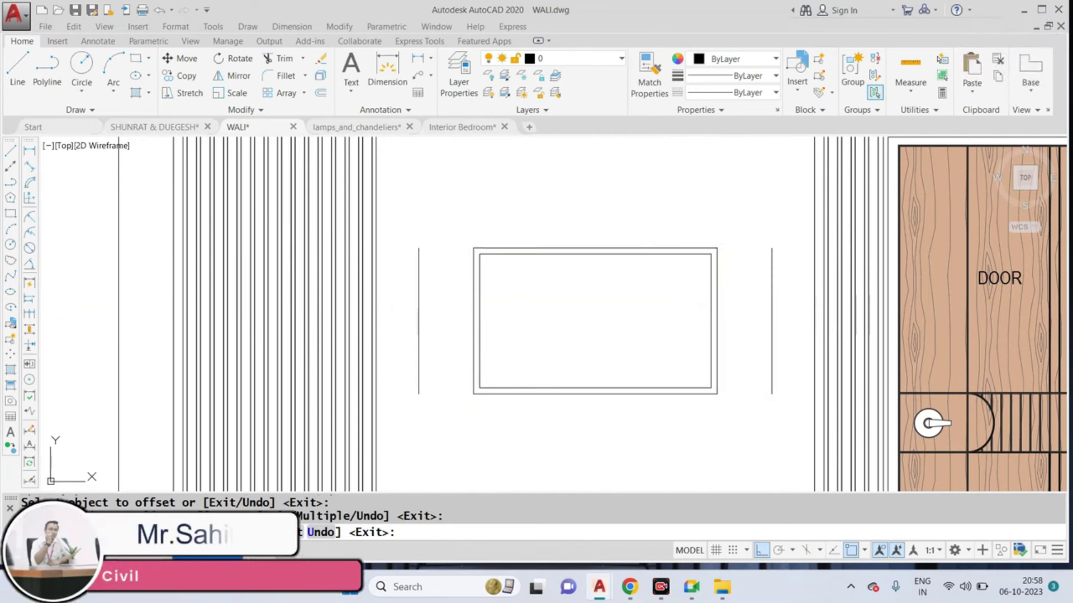
{"action": "key", "text": "Escape"}
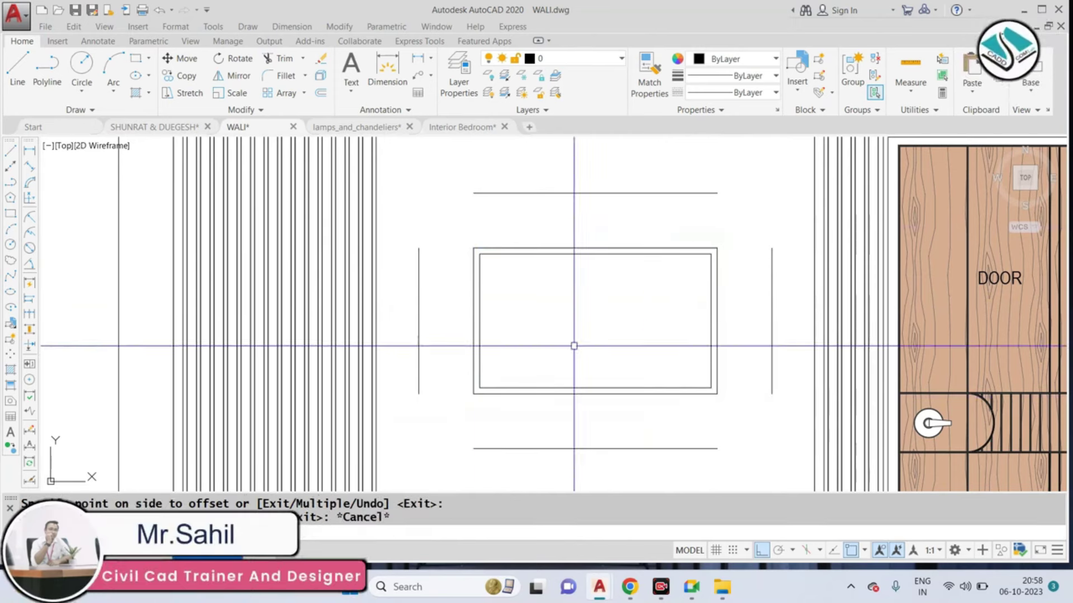
Step: Fillet the frame's top-left and bottom-left corners with radius 0
{"action": "type", "text": "f"}
{"action": "key", "text": "Return"}
{"action": "left_click", "coordinate": [493, 191]}
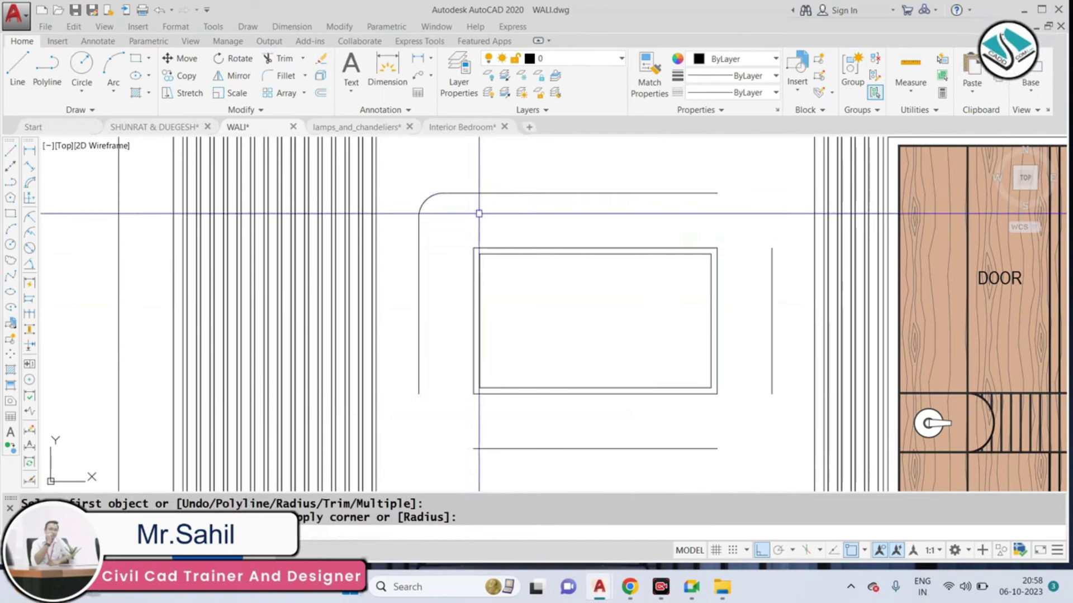
{"action": "type", "text": "r"}
{"action": "key", "text": "Return"}
{"action": "type", "text": "0"}
{"action": "key", "text": "Return"}
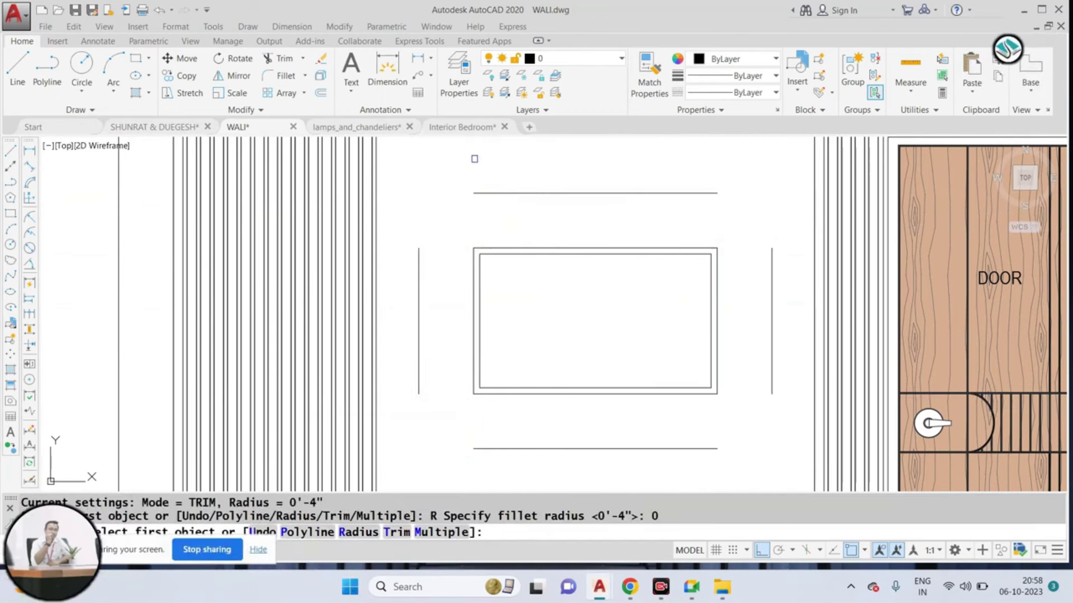
{"action": "left_click", "coordinate": [476, 193]}
{"action": "left_click", "coordinate": [419, 285]}
Step: Close the bottom-right and top-right frame corners with zero-radius fillets
{"action": "key", "text": "Return"}
{"action": "left_click", "coordinate": [419, 357]}
{"action": "left_click", "coordinate": [536, 449]}
{"action": "key", "text": "Return"}
{"action": "left_click", "coordinate": [670, 449]}
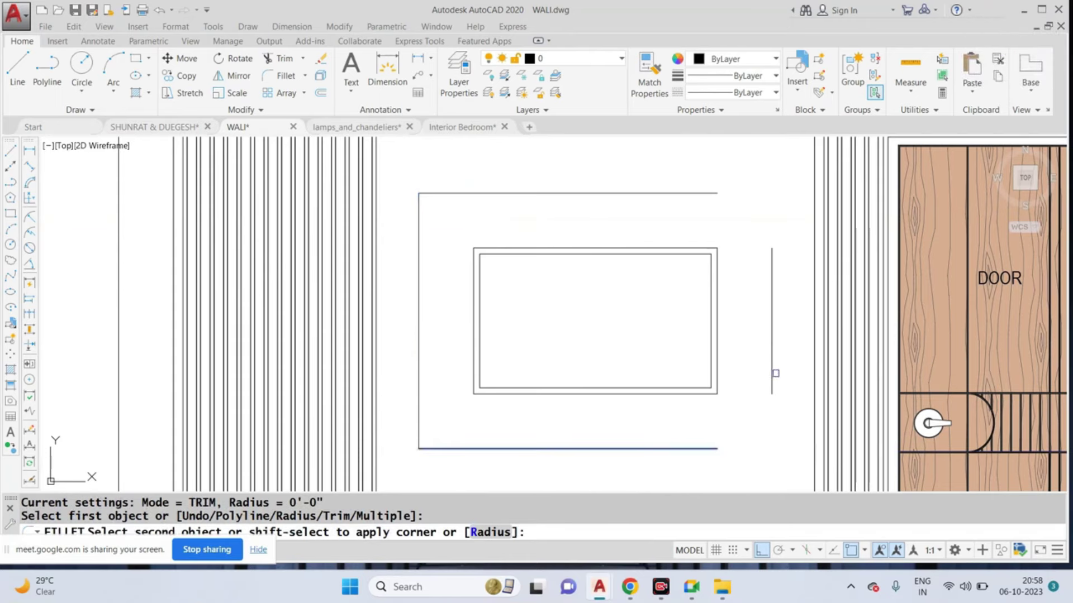
{"action": "left_click", "coordinate": [773, 373]}
{"action": "key", "text": "Return"}
{"action": "left_click", "coordinate": [718, 193]}
{"action": "left_click", "coordinate": [771, 246]}
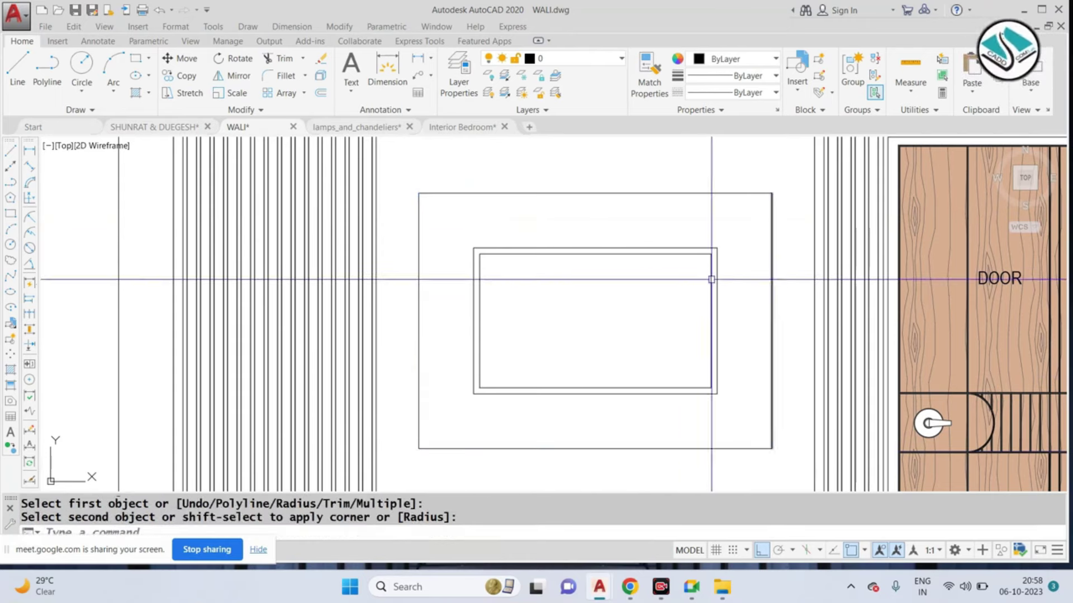
{"action": "key", "text": "Escape"}
{"action": "scroll", "coordinate": [615, 294], "scroll_direction": "down", "scroll_amount": 3}
{"action": "key", "text": "Escape"}
{"action": "scroll", "coordinate": [492, 330], "scroll_direction": "down", "scroll_amount": 2}
Step: Zoom and pan to the cabinet base where the leg will be drawn
{"action": "scroll", "coordinate": [729, 337], "scroll_direction": "up", "scroll_amount": 3}
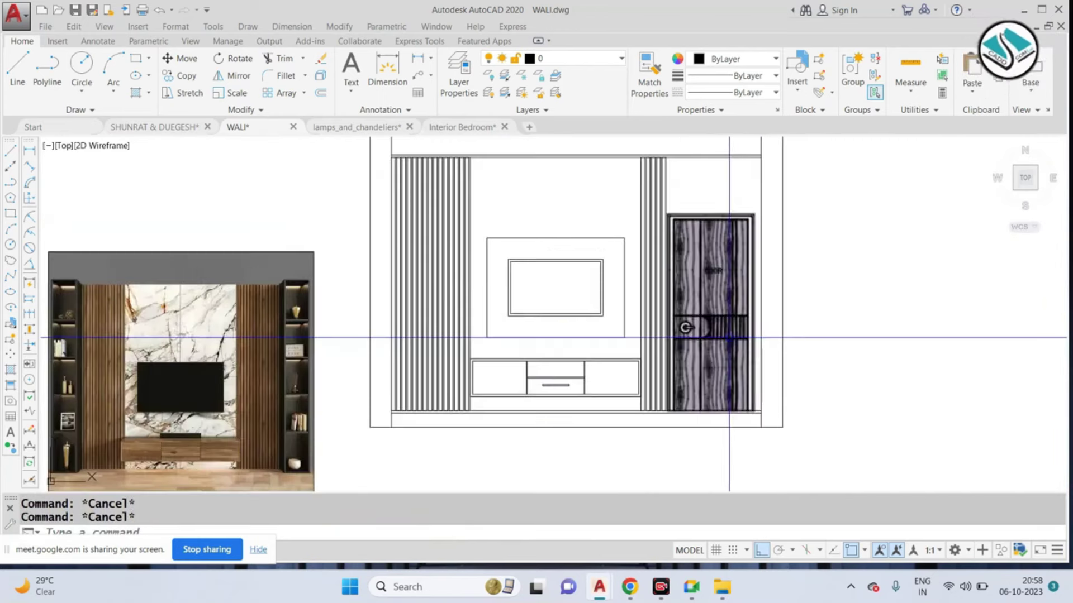
{"action": "middle_click_drag", "start_coordinate": [833, 346], "coordinate": [843, 346]}
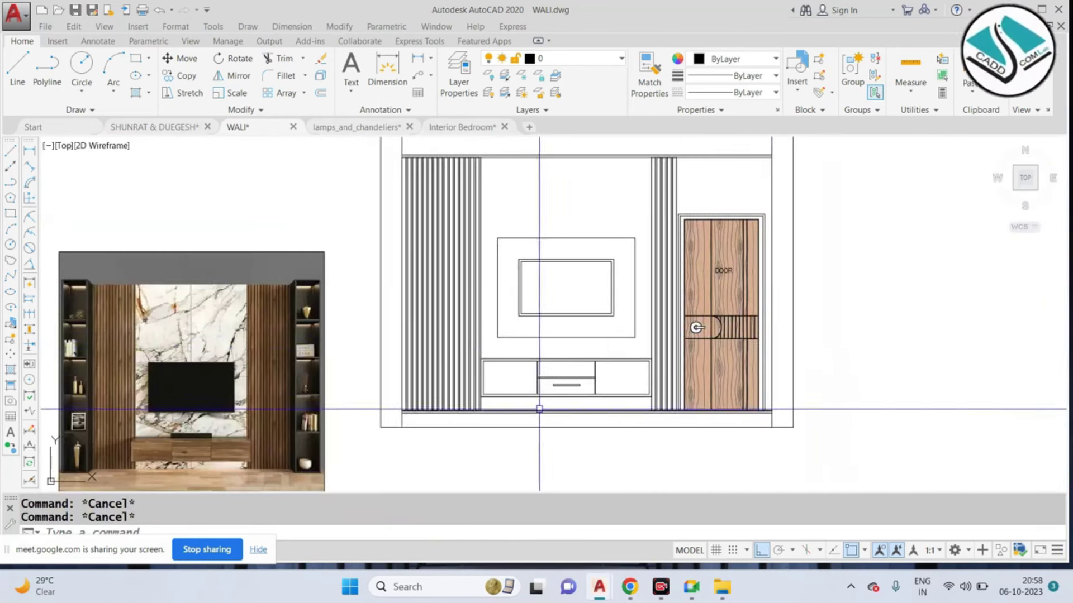
{"action": "scroll", "coordinate": [491, 408], "scroll_direction": "up", "scroll_amount": 4}
{"action": "scroll", "coordinate": [604, 355], "scroll_direction": "down", "scroll_amount": 4}
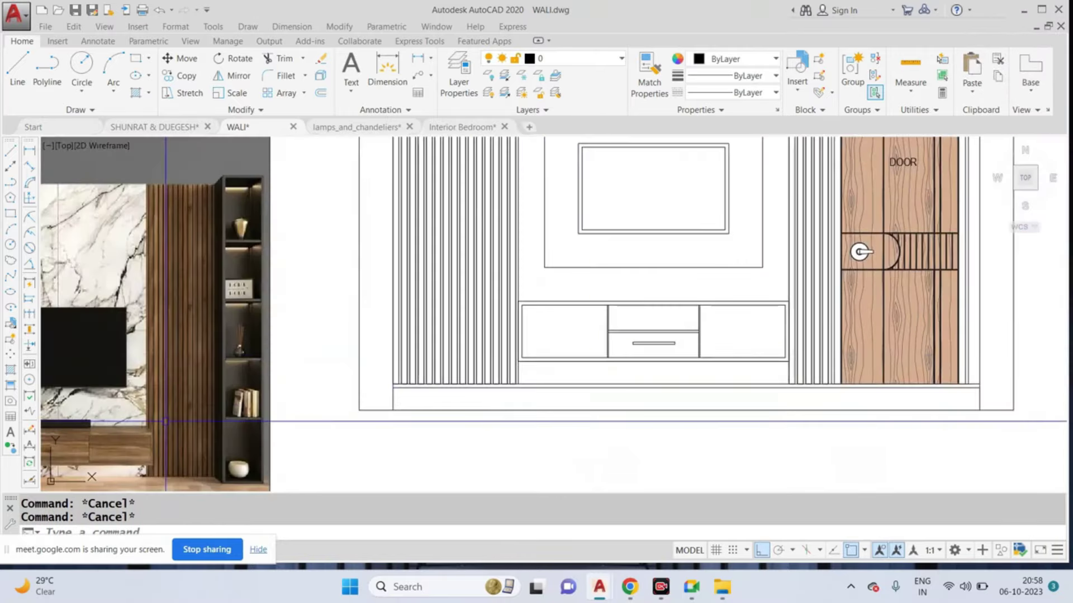
{"action": "scroll", "coordinate": [604, 355], "scroll_direction": "up", "scroll_amount": 2}
{"action": "scroll", "coordinate": [215, 323], "scroll_direction": "up", "scroll_amount": 3}
{"action": "scroll", "coordinate": [215, 323], "scroll_direction": "down", "scroll_amount": 3}
{"action": "scroll", "coordinate": [539, 352], "scroll_direction": "up", "scroll_amount": 1}
{"action": "scroll", "coordinate": [544, 328], "scroll_direction": "up", "scroll_amount": 2}
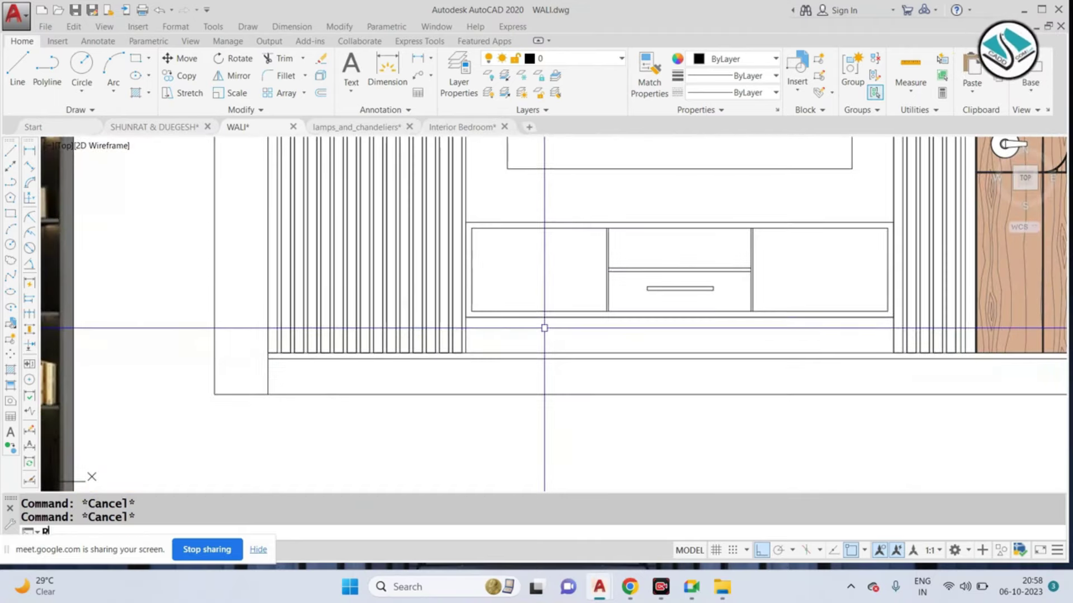
{"action": "scroll", "coordinate": [512, 317], "scroll_direction": "up", "scroll_amount": 2}
{"action": "type", "text": "ec"}
{"action": "key", "text": "Return"}
{"action": "key", "text": "Escape"}
Step: Draw the two slanted sides of the trapezoid leg under the cabinet
{"action": "type", "text": "l"}
{"action": "key", "text": "Return"}
{"action": "left_click", "coordinate": [462, 317]}
{"action": "scroll", "coordinate": [466, 329], "scroll_direction": "up", "scroll_amount": 2}
{"action": "key", "text": "F8"}
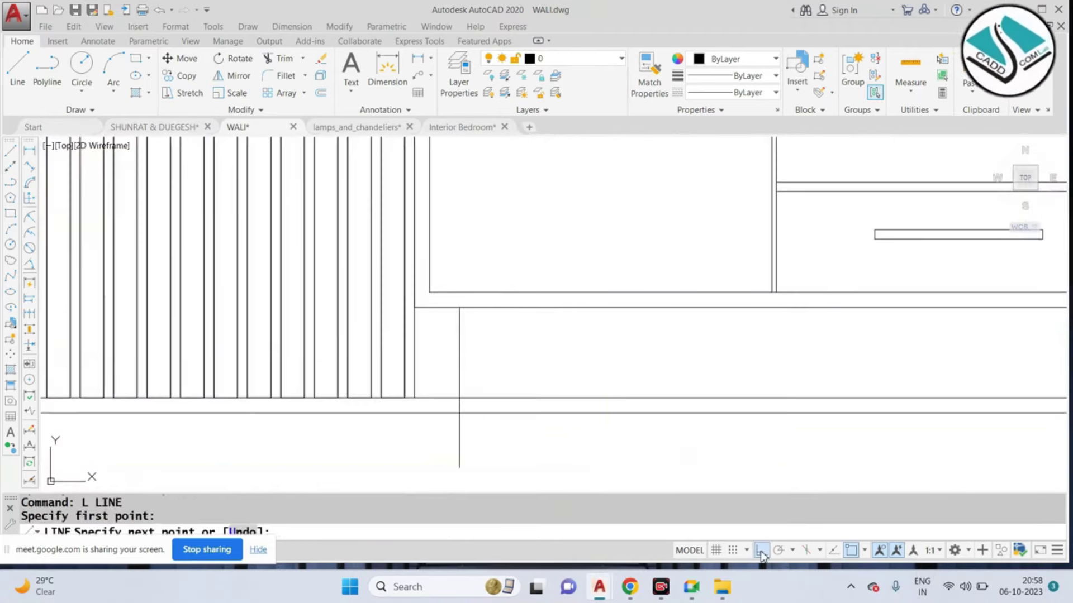
{"action": "left_click", "coordinate": [761, 552]}
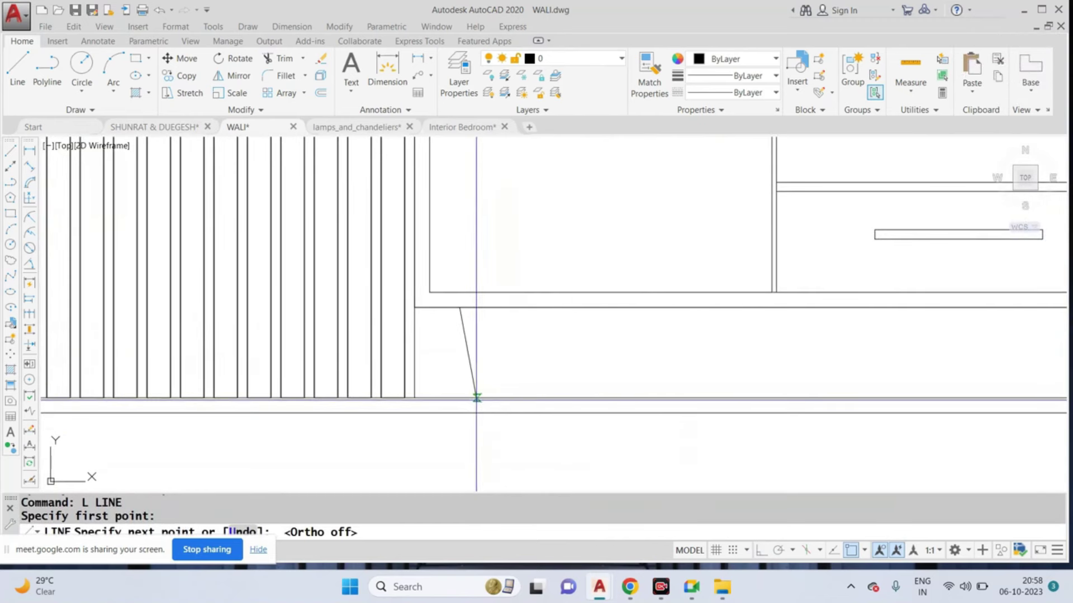
{"action": "left_click", "coordinate": [473, 397]}
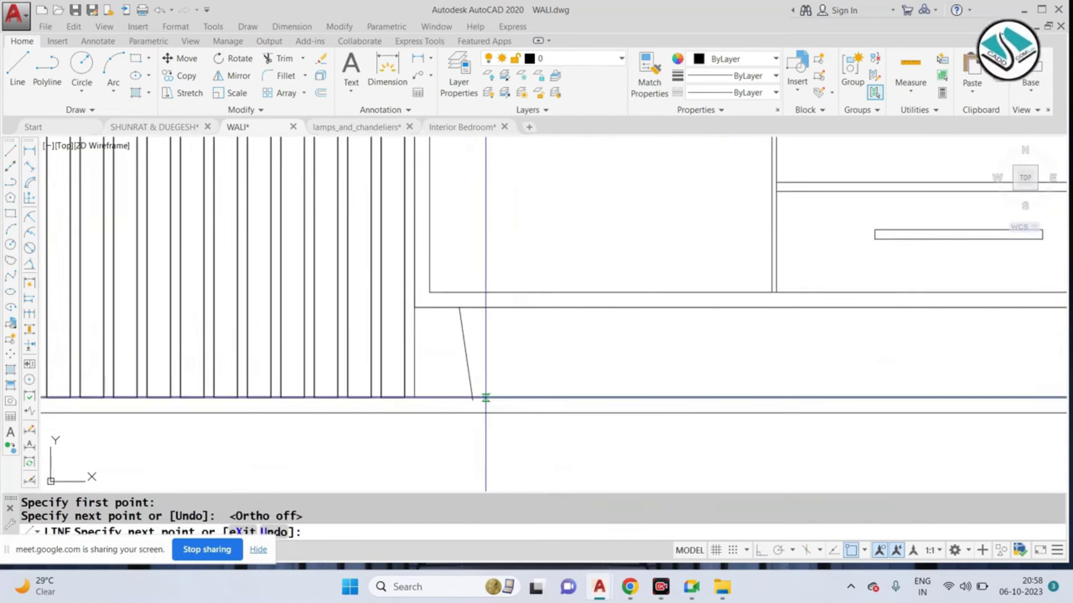
{"action": "key", "text": "ctrl+z"}
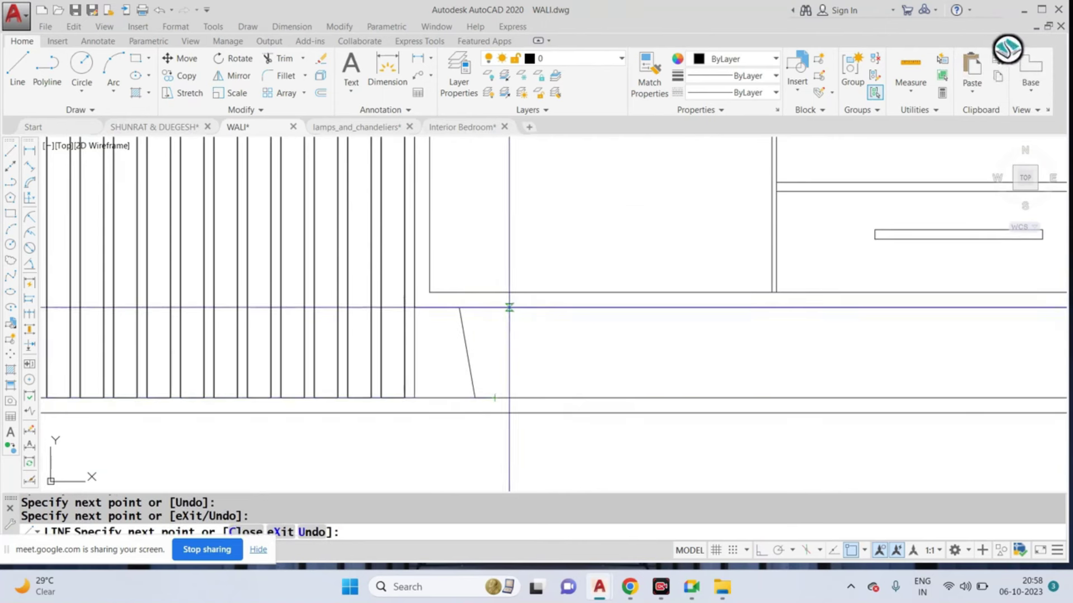
{"action": "left_click", "coordinate": [509, 307]}
{"action": "key", "text": "Escape"}
{"action": "left_click_drag", "start_coordinate": [501, 371], "coordinate": [464, 375]}
{"action": "key", "text": "Escape"}
Step: Add the leg's top edge and JOIN all four edges into one outline
{"action": "type", "text": "l"}
{"action": "key", "text": "Return"}
{"action": "left_click", "coordinate": [460, 308]}
{"action": "left_click", "coordinate": [509, 308]}
{"action": "key", "text": "Escape"}
{"action": "type", "text": "j"}
{"action": "key", "text": "Return"}
{"action": "left_click", "coordinate": [455, 259]}
{"action": "left_click", "coordinate": [520, 427]}
{"action": "key", "text": "Return"}
Step: Copy the trapezoid leg to the right end of the cabinet
{"action": "left_click", "coordinate": [502, 357]}
{"action": "type", "text": "co"}
{"action": "key", "text": "Return"}
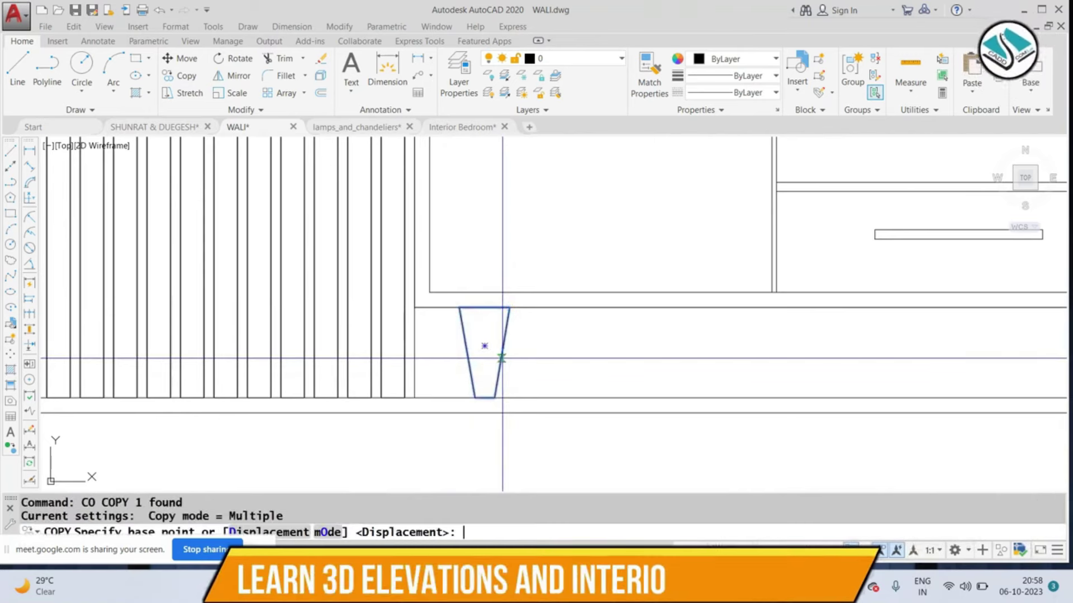
{"action": "left_click", "coordinate": [509, 307]}
{"action": "scroll", "coordinate": [510, 307], "scroll_direction": "down", "scroll_amount": 4}
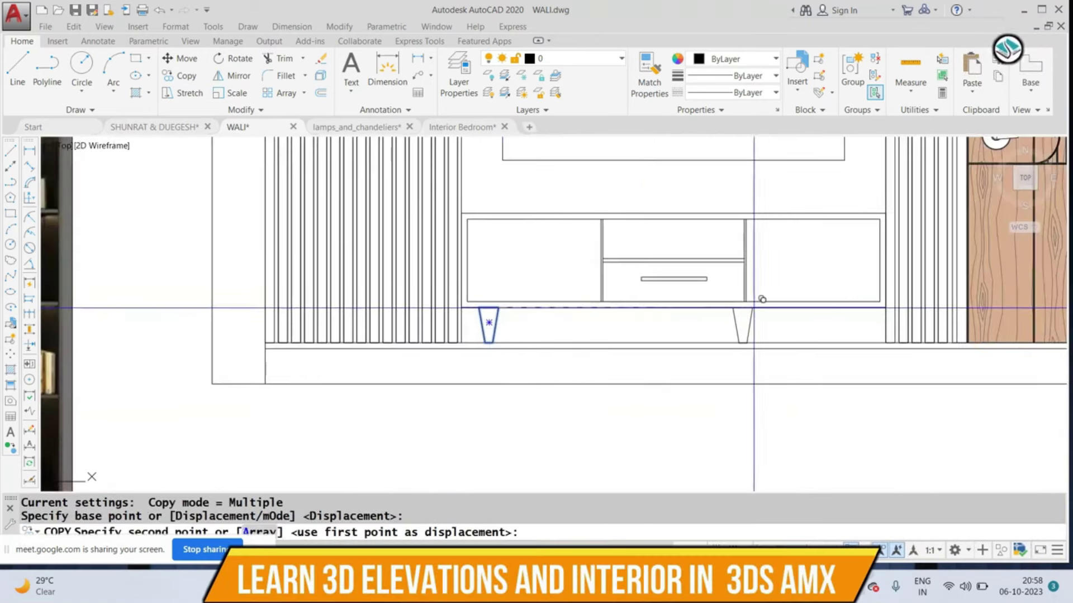
{"action": "left_click", "coordinate": [858, 307]}
Step: Finish the leg copy and pan to the elevation with the door
{"action": "key", "text": "Escape"}
{"action": "scroll", "coordinate": [622, 360], "scroll_direction": "down", "scroll_amount": 5}
{"action": "key", "text": "Escape"}
{"action": "scroll", "coordinate": [636, 344], "scroll_direction": "down", "scroll_amount": 2}
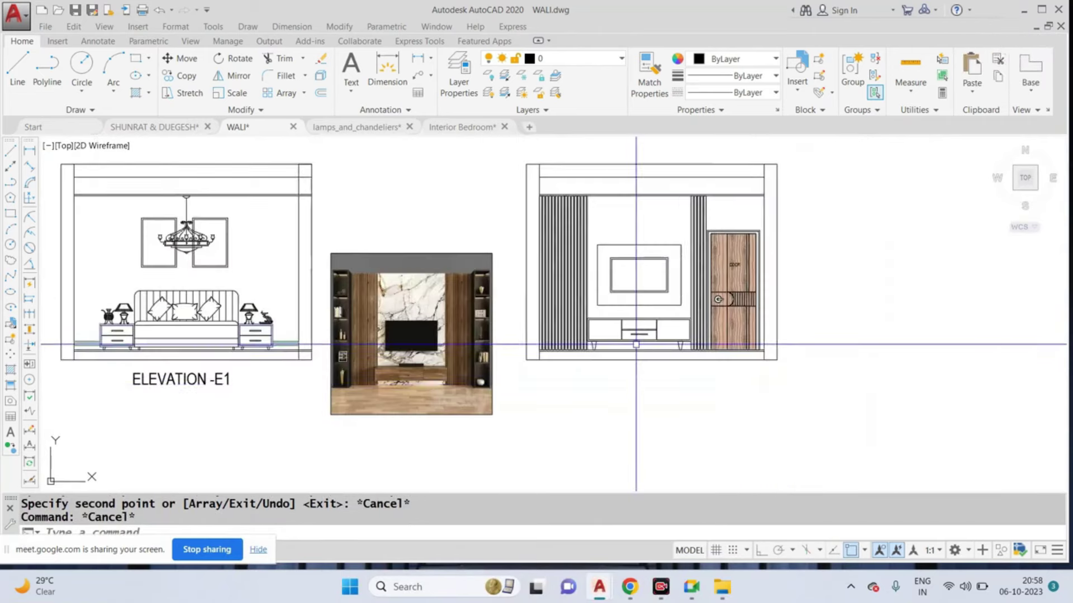
{"action": "scroll", "coordinate": [296, 329], "scroll_direction": "up", "scroll_amount": 5}
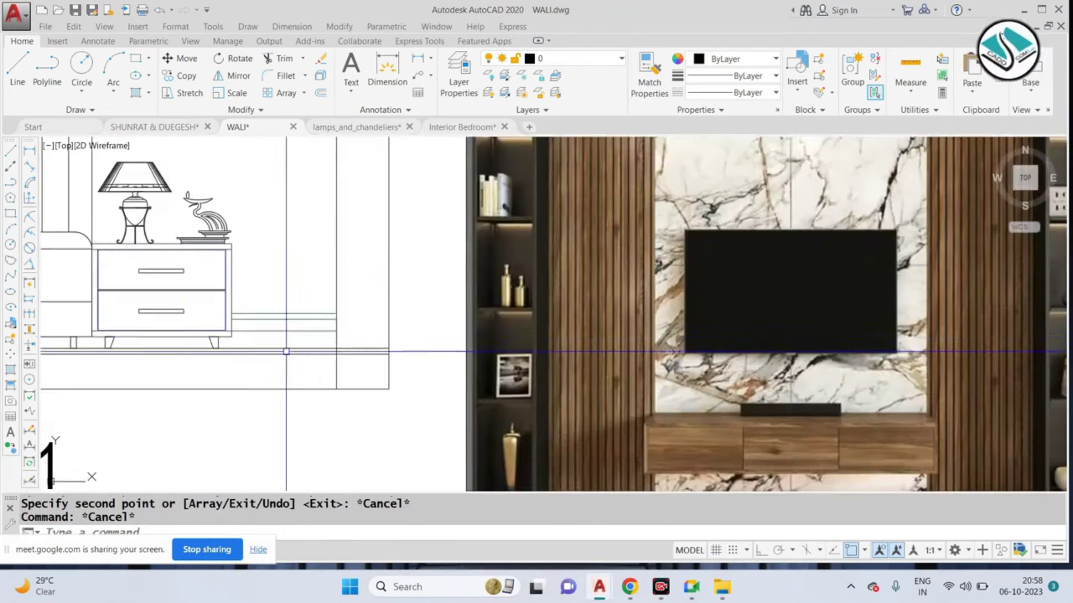
{"action": "scroll", "coordinate": [310, 332], "scroll_direction": "down", "scroll_amount": 3}
{"action": "middle_click_drag", "start_coordinate": [928, 342], "coordinate": [816, 348]}
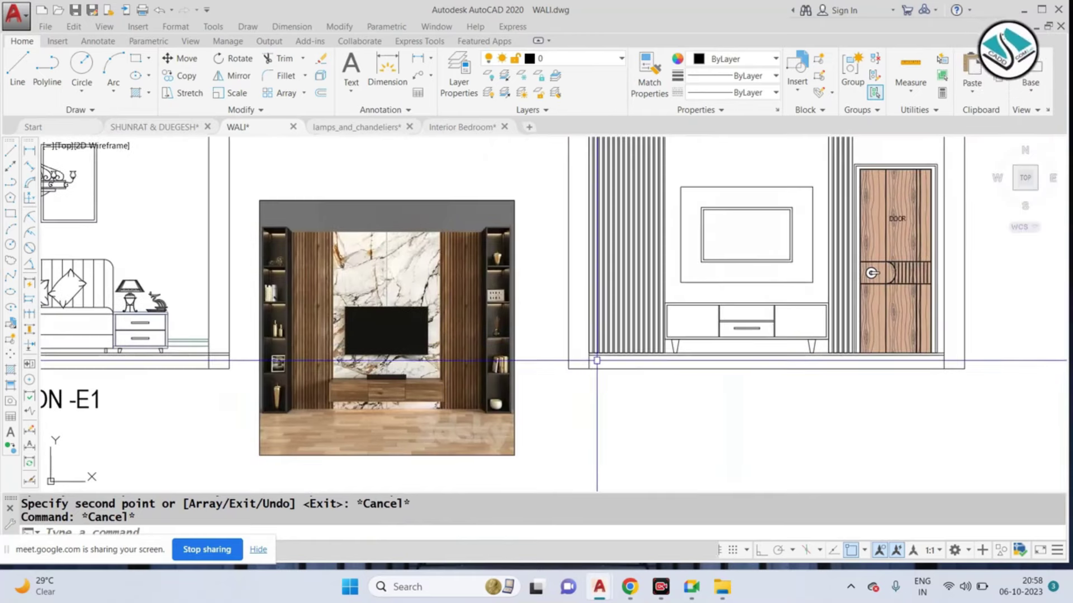
{"action": "scroll", "coordinate": [746, 314], "scroll_direction": "down", "scroll_amount": 2}
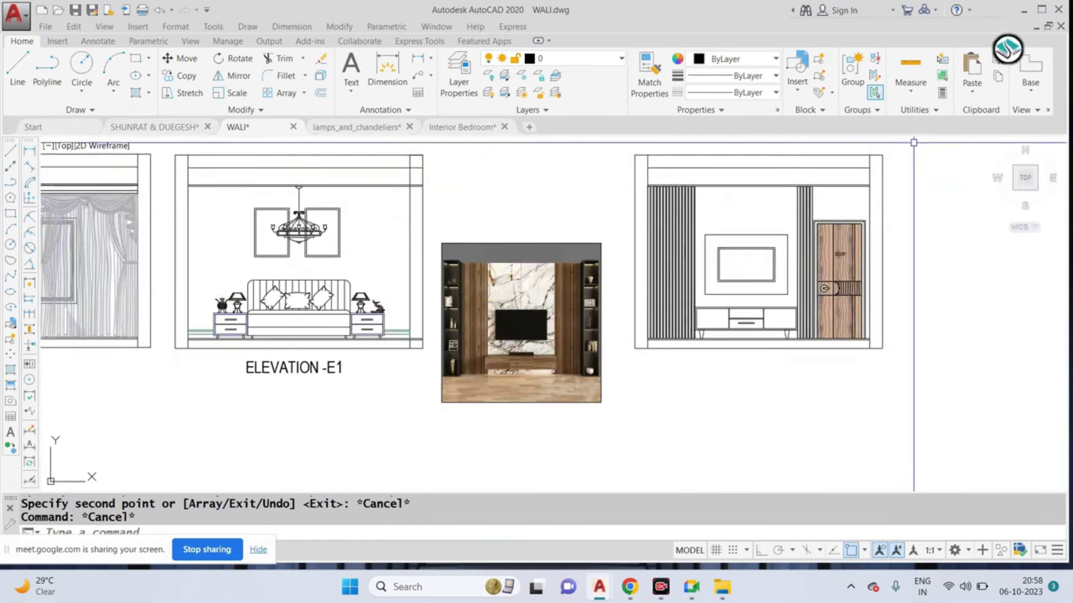
Step: Window-select the TV-wall elevation and start moving it, then cancel the move
{"action": "left_click", "coordinate": [914, 143]}
{"action": "left_click", "coordinate": [631, 358]}
{"action": "type", "text": "m"}
{"action": "key", "text": "Return"}
{"action": "left_click", "coordinate": [752, 295]}
{"action": "scroll", "coordinate": [843, 324], "scroll_direction": "down", "scroll_amount": 2}
{"action": "scroll", "coordinate": [283, 300], "scroll_direction": "down", "scroll_amount": 2}
{"action": "scroll", "coordinate": [311, 313], "scroll_direction": "up", "scroll_amount": 4}
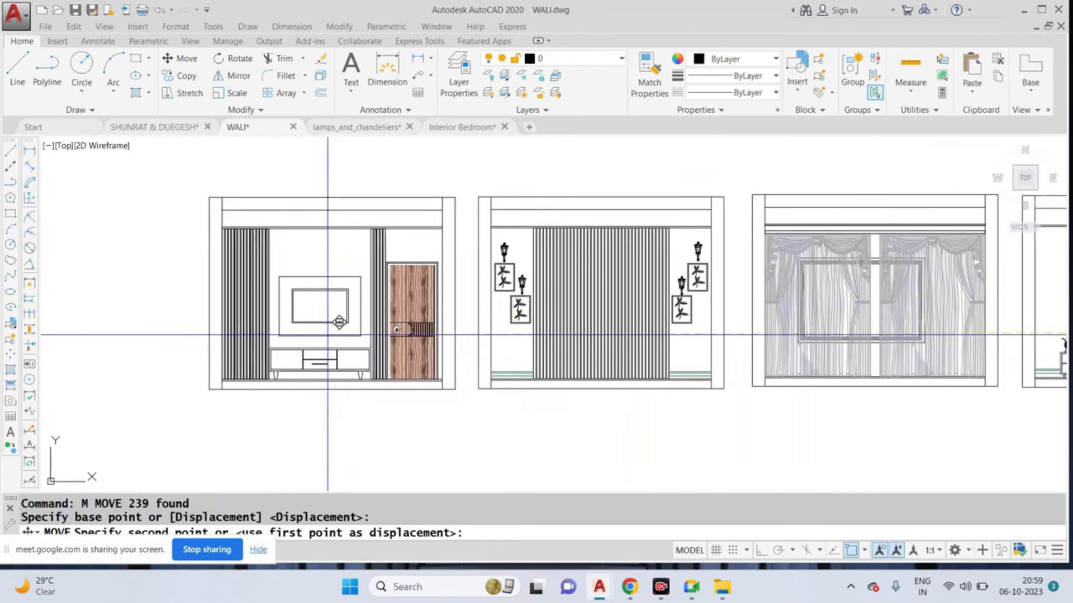
{"action": "key", "text": "Escape"}
Step: Select the 'ELEVATION -E1' title and start copying it
{"action": "scroll", "coordinate": [328, 335], "scroll_direction": "down", "scroll_amount": 4}
{"action": "scroll", "coordinate": [595, 327], "scroll_direction": "up", "scroll_amount": 4}
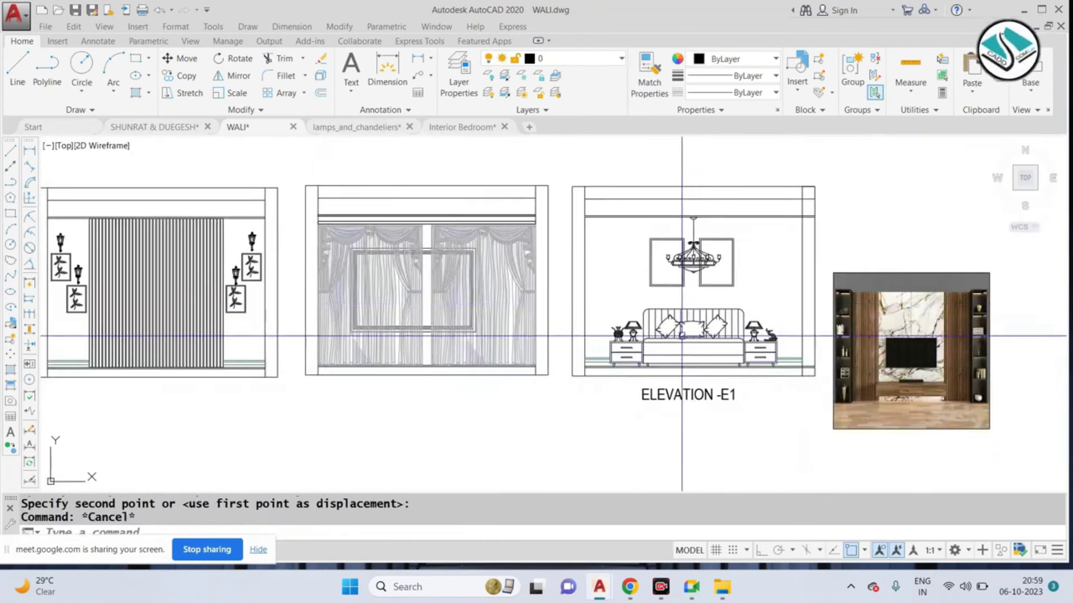
{"action": "left_click", "coordinate": [673, 391]}
{"action": "type", "text": "d"}
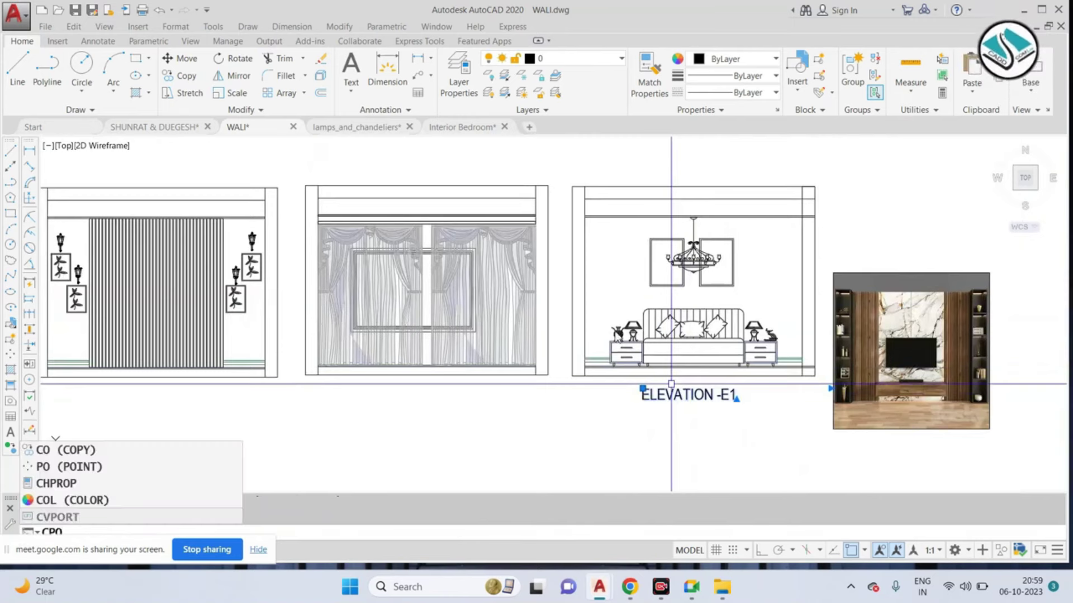
{"action": "key", "text": "Return"}
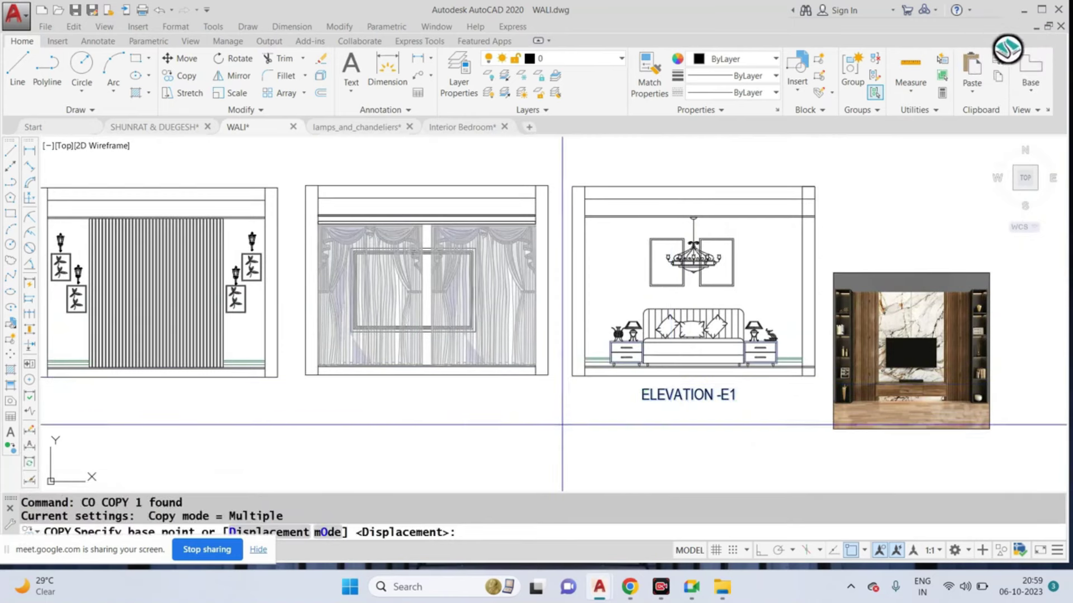
Step: Copy the ELEVATION -E1 label under each of the other elevations
{"action": "left_click", "coordinate": [562, 425]}
{"action": "left_click", "coordinate": [306, 419]}
{"action": "scroll", "coordinate": [540, 393], "scroll_direction": "down", "scroll_amount": 4}
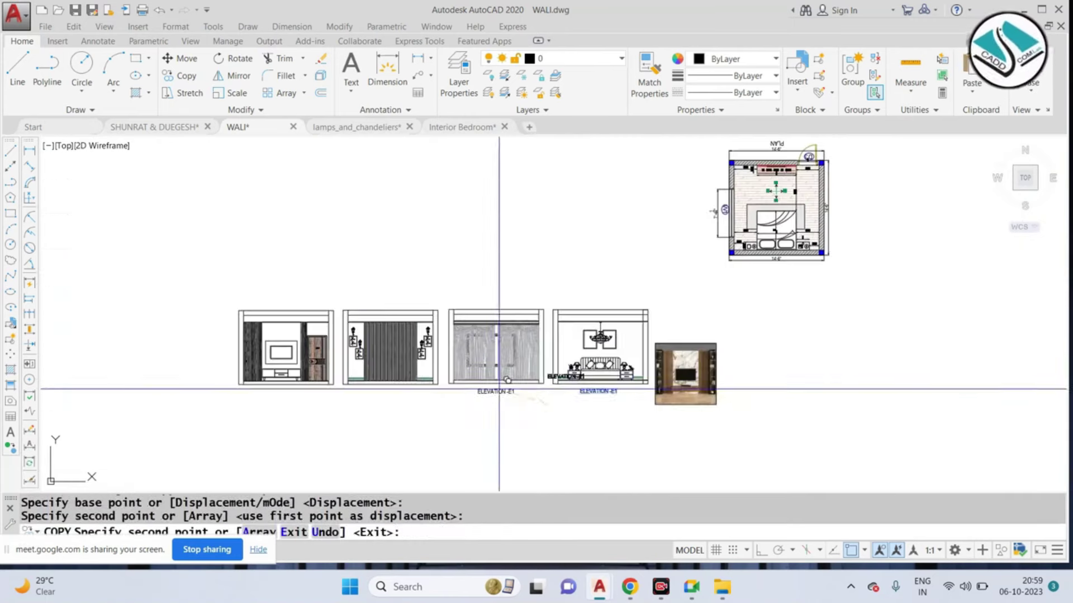
{"action": "left_click", "coordinate": [342, 409]}
{"action": "key", "text": "Escape"}
{"action": "scroll", "coordinate": [538, 380], "scroll_direction": "up", "scroll_amount": 4}
{"action": "scroll", "coordinate": [492, 369], "scroll_direction": "down", "scroll_amount": 2}
{"action": "scroll", "coordinate": [590, 347], "scroll_direction": "down", "scroll_amount": 4}
{"action": "scroll", "coordinate": [693, 246], "scroll_direction": "up", "scroll_amount": 2}
{"action": "scroll", "coordinate": [646, 282], "scroll_direction": "down", "scroll_amount": 3}
{"action": "scroll", "coordinate": [391, 192], "scroll_direction": "up", "scroll_amount": 4}
{"action": "scroll", "coordinate": [424, 186], "scroll_direction": "up", "scroll_amount": 4}
{"action": "scroll", "coordinate": [430, 184], "scroll_direction": "down", "scroll_amount": 2}
{"action": "scroll", "coordinate": [441, 179], "scroll_direction": "down", "scroll_amount": 2}
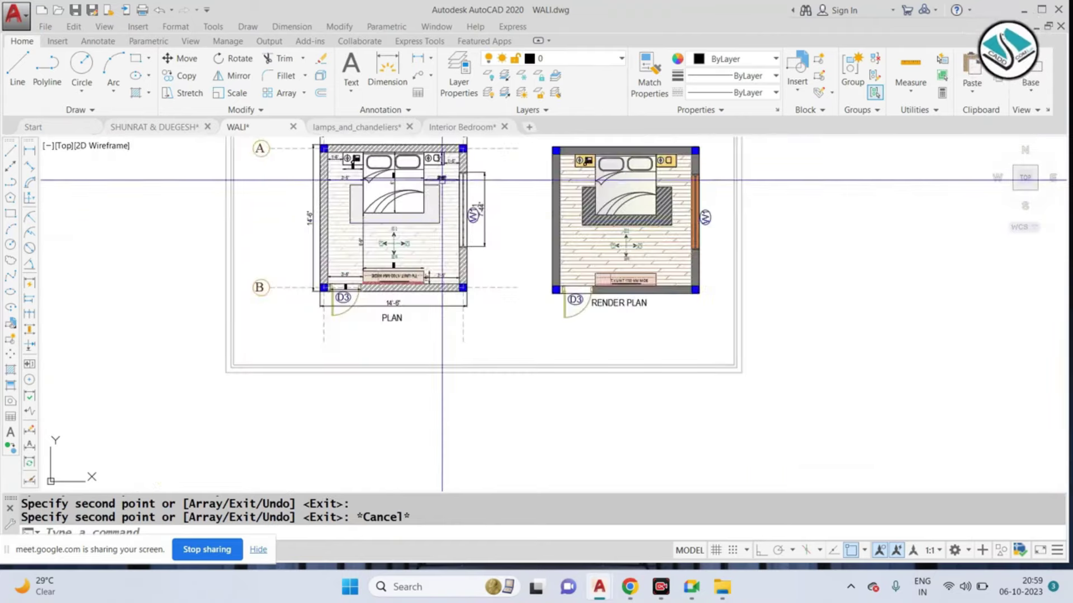
{"action": "scroll", "coordinate": [442, 179], "scroll_direction": "up", "scroll_amount": 2}
{"action": "scroll", "coordinate": [446, 179], "scroll_direction": "down", "scroll_amount": 5}
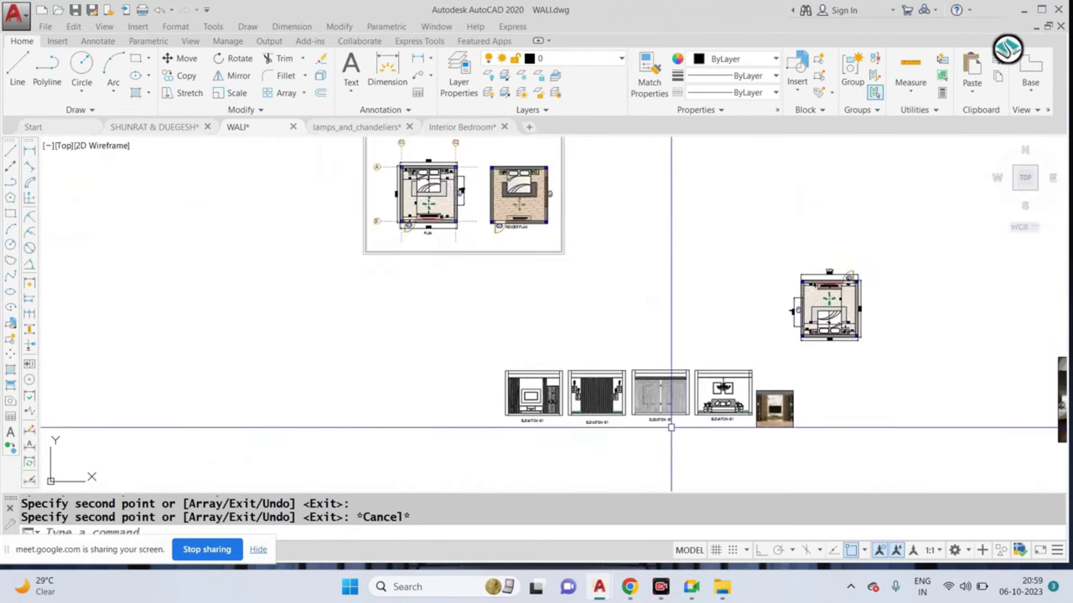
{"action": "scroll", "coordinate": [648, 391], "scroll_direction": "up", "scroll_amount": 6}
Step: Change the first copied label to read ELEVATION -E2
{"action": "left_click", "coordinate": [646, 401]}
{"action": "key", "text": "Escape"}
{"action": "double_click", "coordinate": [682, 414]}
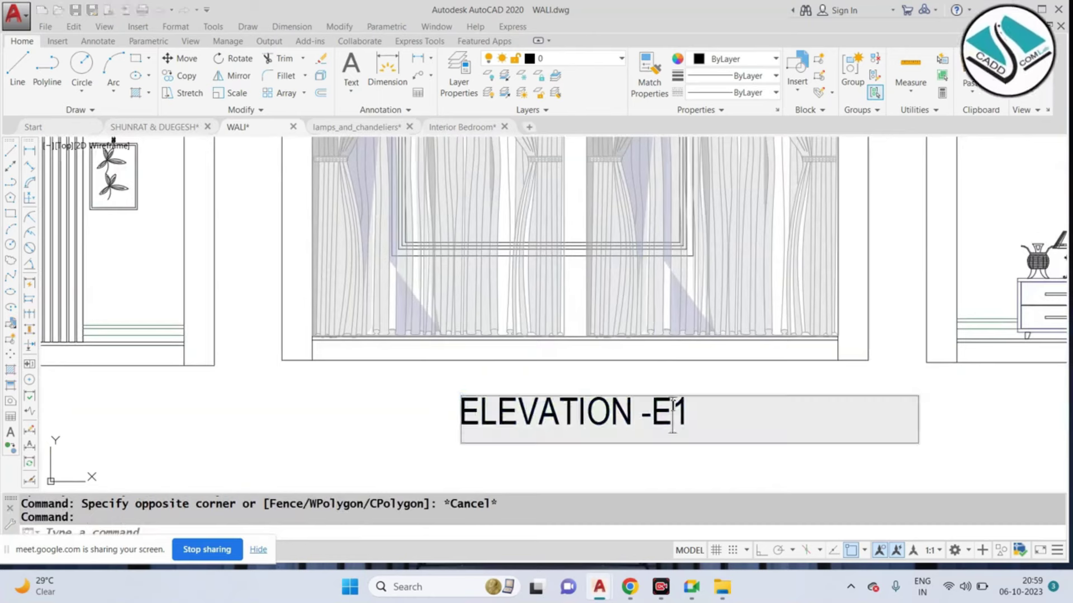
{"action": "type", "text": "2"}
{"action": "left_click", "coordinate": [760, 385]}
{"action": "scroll", "coordinate": [757, 376], "scroll_direction": "down", "scroll_amount": 5}
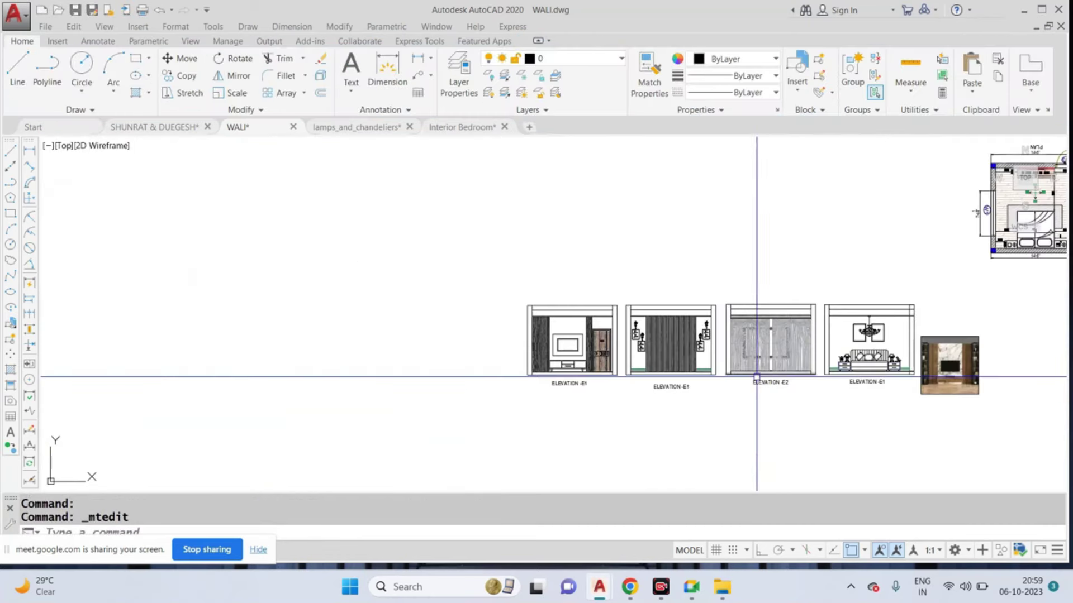
{"action": "key", "text": "Escape"}
{"action": "scroll", "coordinate": [665, 400], "scroll_direction": "up", "scroll_amount": 4}
{"action": "scroll", "coordinate": [664, 400], "scroll_direction": "down", "scroll_amount": 3}
{"action": "scroll", "coordinate": [665, 257], "scroll_direction": "down", "scroll_amount": 2}
{"action": "scroll", "coordinate": [474, 201], "scroll_direction": "up", "scroll_amount": 3}
{"action": "scroll", "coordinate": [468, 205], "scroll_direction": "up", "scroll_amount": 2}
{"action": "scroll", "coordinate": [467, 212], "scroll_direction": "down", "scroll_amount": 2}
{"action": "scroll", "coordinate": [575, 359], "scroll_direction": "down", "scroll_amount": 3}
{"action": "scroll", "coordinate": [627, 391], "scroll_direction": "up", "scroll_amount": 4}
{"action": "scroll", "coordinate": [634, 409], "scroll_direction": "up", "scroll_amount": 3}
Step: Change the next copied label to read ELEVATION -E3
{"action": "double_click", "coordinate": [635, 414]}
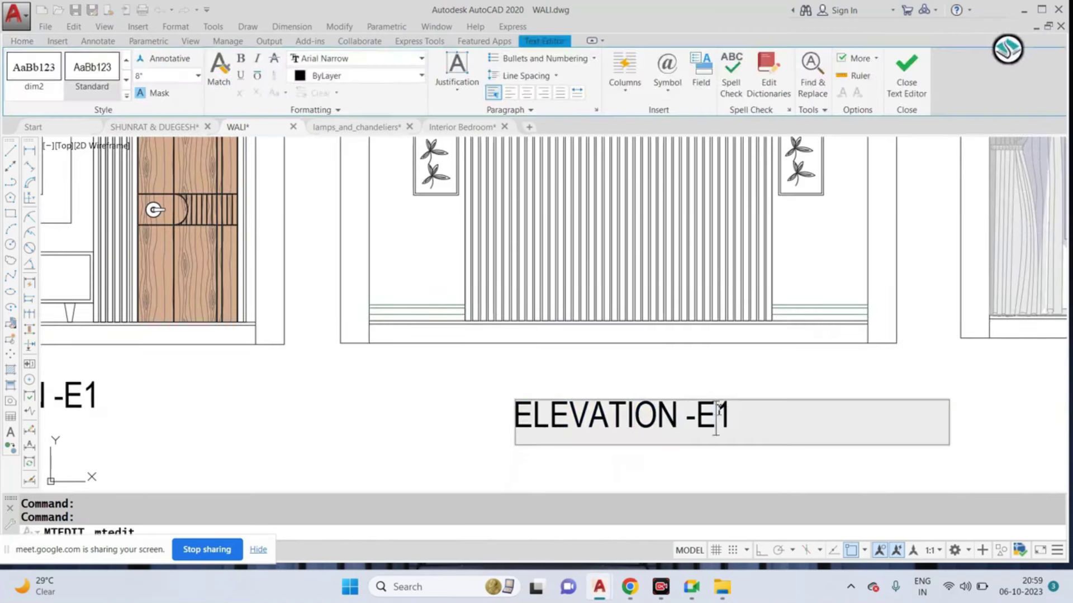
{"action": "type", "text": "3"}
{"action": "left_click", "coordinate": [778, 366]}
{"action": "scroll", "coordinate": [779, 366], "scroll_direction": "down", "scroll_amount": 3}
{"action": "scroll", "coordinate": [491, 385], "scroll_direction": "up", "scroll_amount": 4}
{"action": "key", "text": "Escape"}
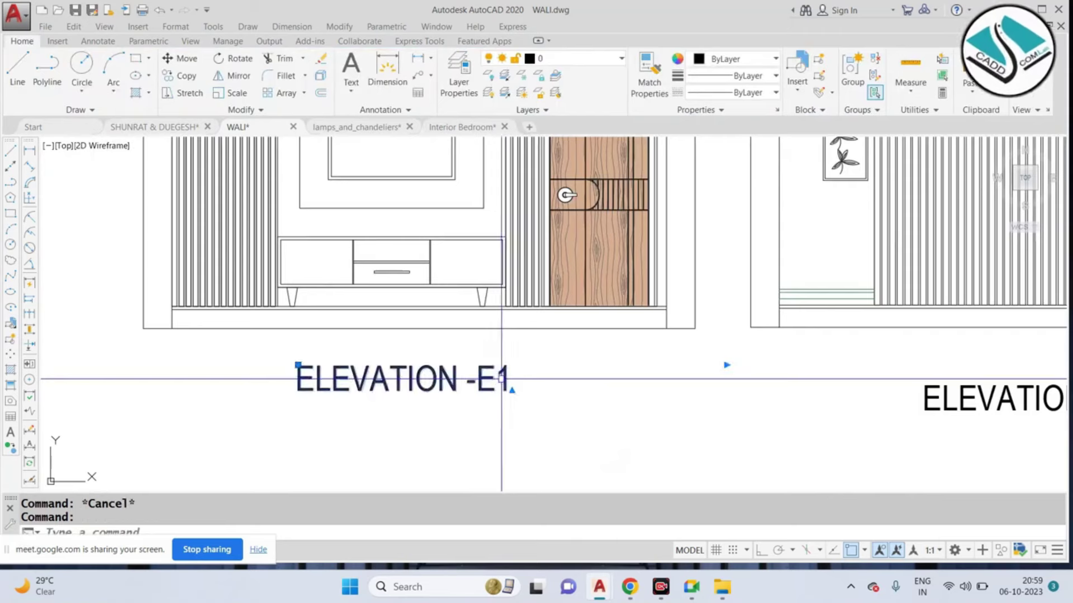
Step: Change the leftmost elevation's label to ELEVATION -E4 and view all four elevations
{"action": "double_click", "coordinate": [493, 385]}
{"action": "left_click_drag", "start_coordinate": [494, 385], "coordinate": [578, 394]}
{"action": "key", "text": "Escape"}
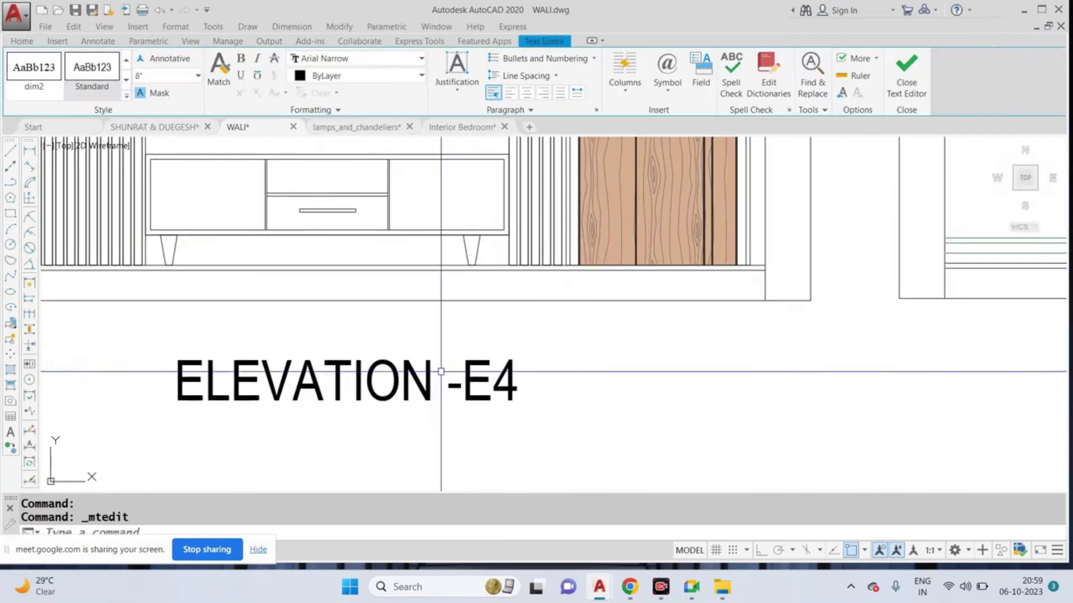
{"action": "scroll", "coordinate": [516, 342], "scroll_direction": "down", "scroll_amount": 3}
{"action": "middle_click_drag", "start_coordinate": [522, 335], "coordinate": [627, 323]}
{"action": "scroll", "coordinate": [627, 323], "scroll_direction": "down", "scroll_amount": 2}
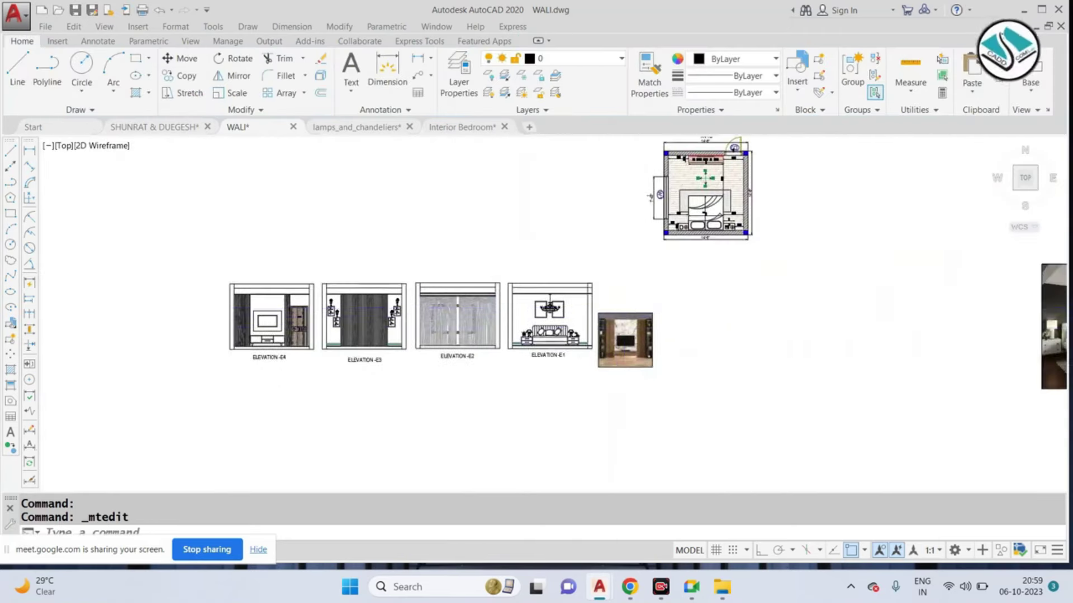
{"action": "scroll", "coordinate": [627, 318], "scroll_direction": "down", "scroll_amount": 2}
{"action": "left_click", "coordinate": [891, 323]}
Step: Move the bedroom render image aside to the upper left
{"action": "type", "text": "m"}
{"action": "key", "text": "Return"}
{"action": "left_click", "coordinate": [891, 323]}
{"action": "left_click", "coordinate": [280, 242]}
{"action": "key", "text": "Escape"}
{"action": "left_click", "coordinate": [698, 182]}
Step: Erase the extra copy of the floor plan
{"action": "left_click", "coordinate": [617, 259]}
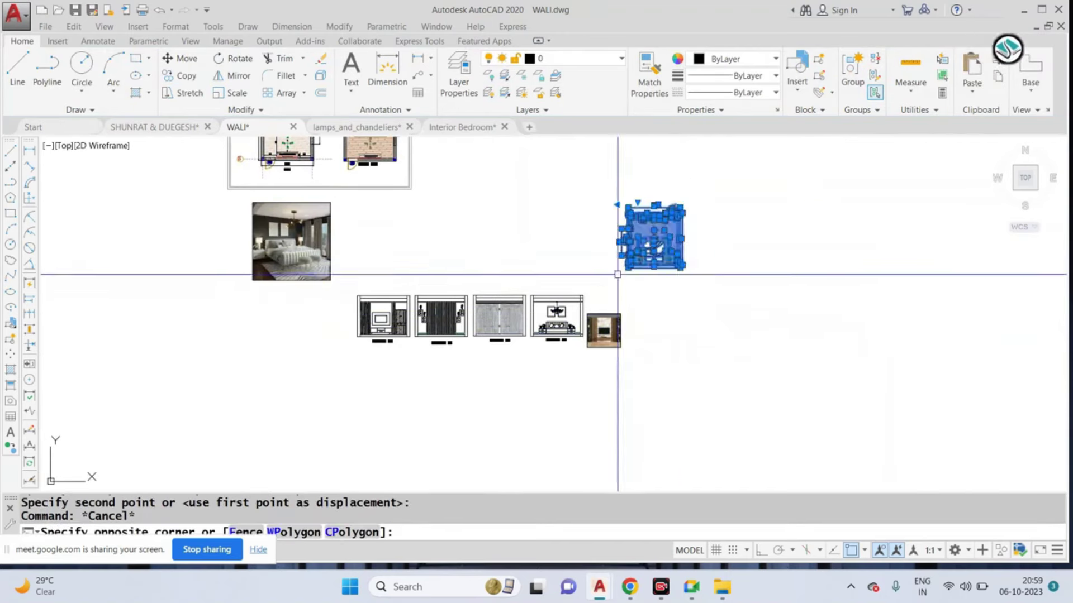
{"action": "type", "text": "e"}
{"action": "key", "text": "Return"}
{"action": "left_click", "coordinate": [655, 259]}
Step: Move the row of elevations and render beside the floor plans
{"action": "left_click", "coordinate": [343, 390]}
{"action": "type", "text": "m"}
{"action": "key", "text": "Return"}
{"action": "left_click", "coordinate": [419, 335]}
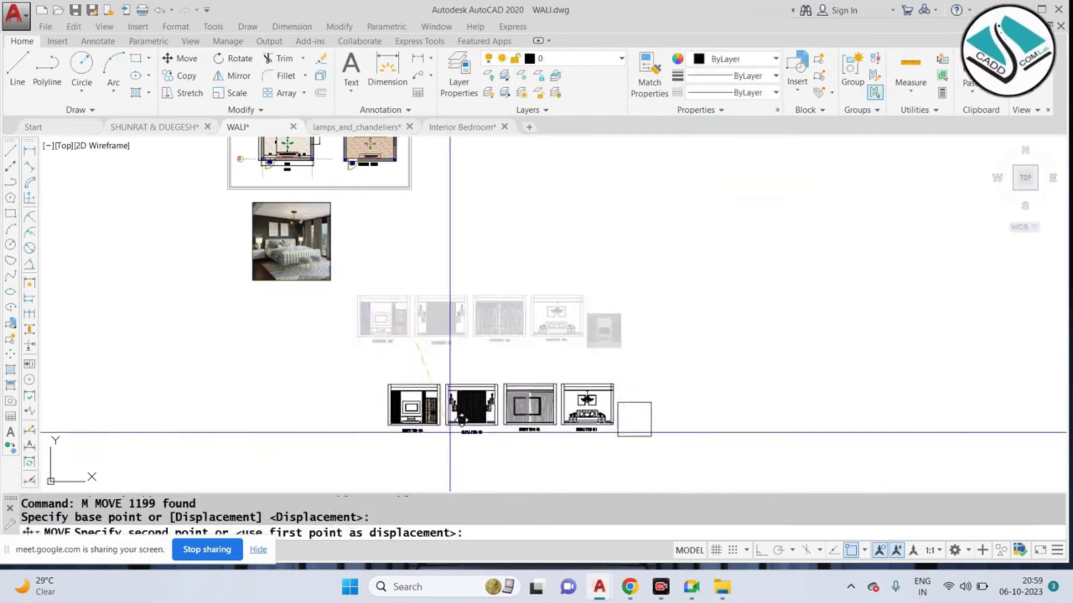
{"action": "middle_click_drag", "start_coordinate": [455, 212], "coordinate": [470, 406]}
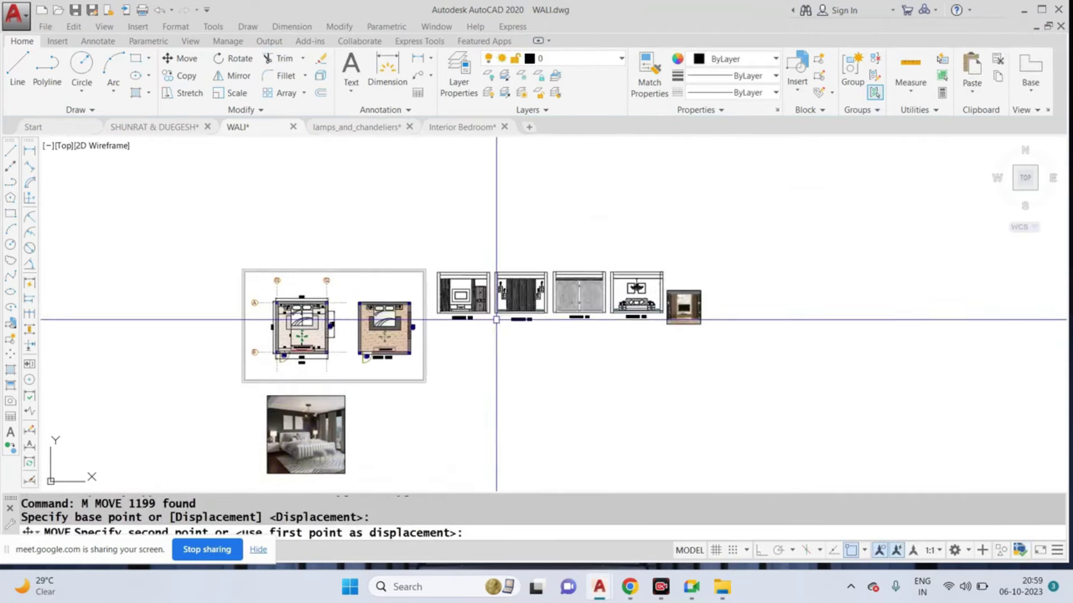
{"action": "key", "text": "Escape"}
{"action": "scroll", "coordinate": [548, 287], "scroll_direction": "up", "scroll_amount": 5}
{"action": "scroll", "coordinate": [519, 232], "scroll_direction": "down", "scroll_amount": 3}
{"action": "scroll", "coordinate": [772, 246], "scroll_direction": "up", "scroll_amount": 2}
Step: Move the TV render image to the end of the elevation row next to E1
{"action": "left_click", "coordinate": [782, 231]}
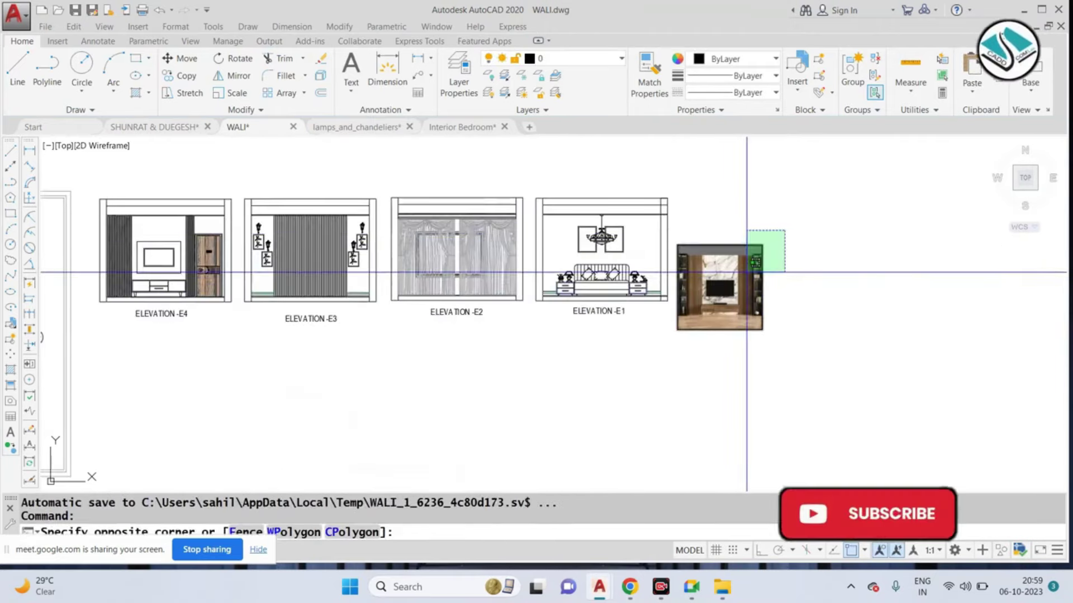
{"action": "left_click", "coordinate": [747, 269]}
{"action": "type", "text": "m"}
{"action": "key", "text": "Return"}
{"action": "left_click", "coordinate": [737, 293]}
{"action": "key", "text": "Escape"}
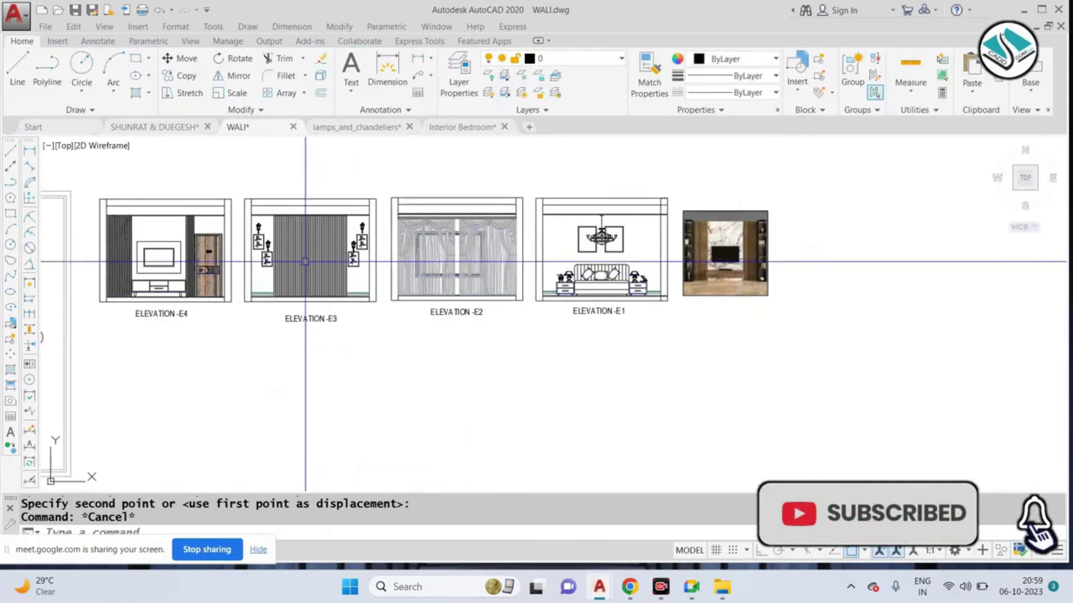
Step: Pan and zoom to frame the plans and the four elevations
{"action": "scroll", "coordinate": [304, 255], "scroll_direction": "up", "scroll_amount": 2}
{"action": "scroll", "coordinate": [518, 248], "scroll_direction": "down", "scroll_amount": 2}
{"action": "middle_click_drag", "start_coordinate": [267, 285], "coordinate": [514, 265]}
{"action": "scroll", "coordinate": [280, 363], "scroll_direction": "up", "scroll_amount": 2}
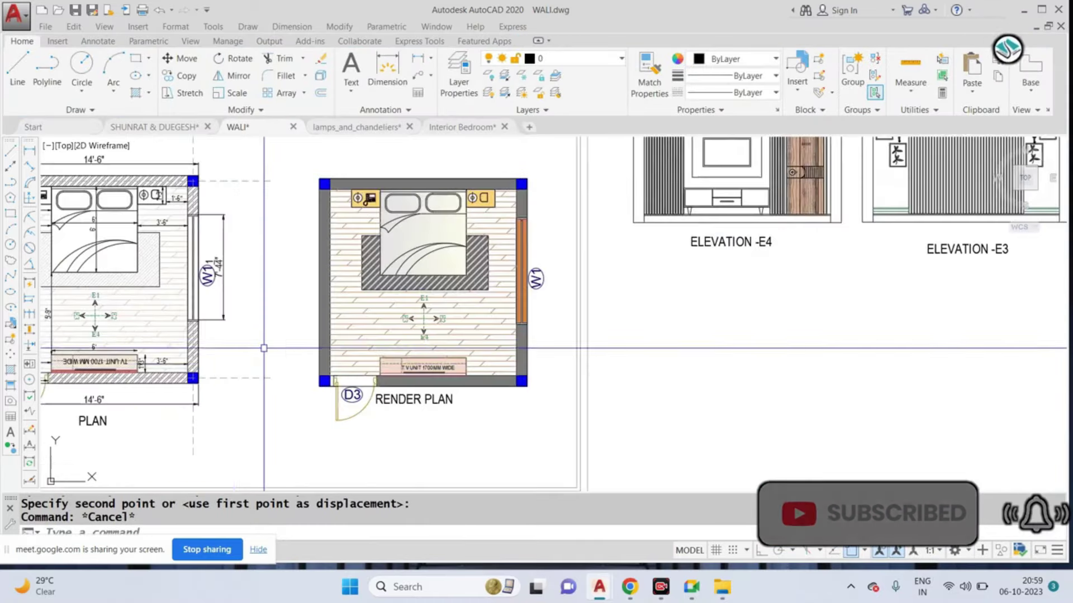
{"action": "scroll", "coordinate": [372, 288], "scroll_direction": "down", "scroll_amount": 3}
{"action": "scroll", "coordinate": [455, 167], "scroll_direction": "up", "scroll_amount": 1}
{"action": "middle_click_drag", "start_coordinate": [740, 216], "coordinate": [401, 261]}
{"action": "key", "text": "Escape"}
{"action": "scroll", "coordinate": [652, 260], "scroll_direction": "up", "scroll_amount": 2}
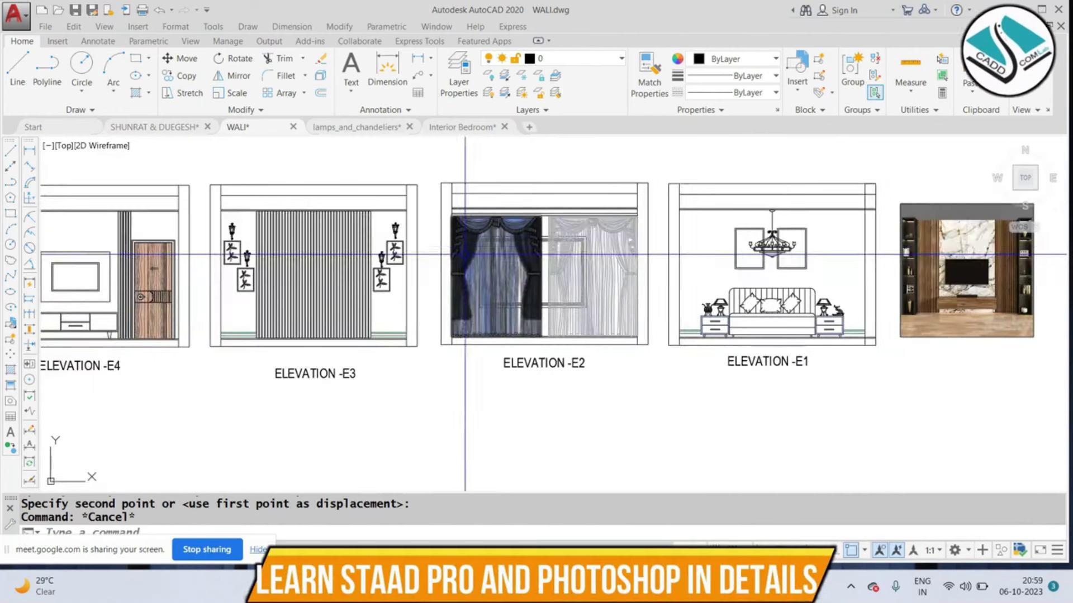
{"action": "scroll", "coordinate": [572, 269], "scroll_direction": "down", "scroll_amount": 2}
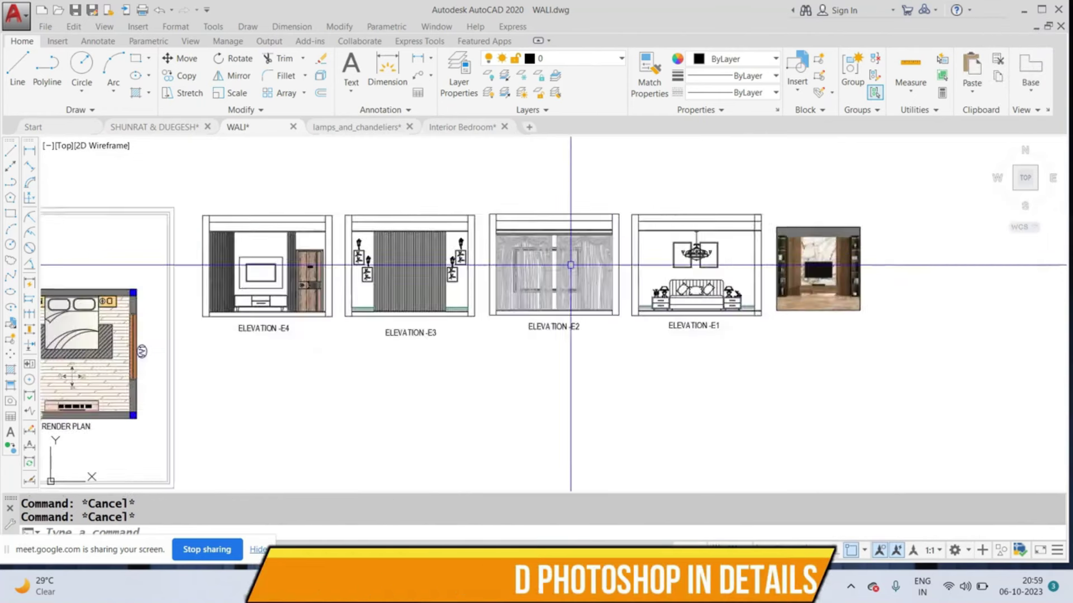
{"action": "scroll", "coordinate": [570, 260], "scroll_direction": "down", "scroll_amount": 2}
{"action": "scroll", "coordinate": [551, 279], "scroll_direction": "up", "scroll_amount": 2}
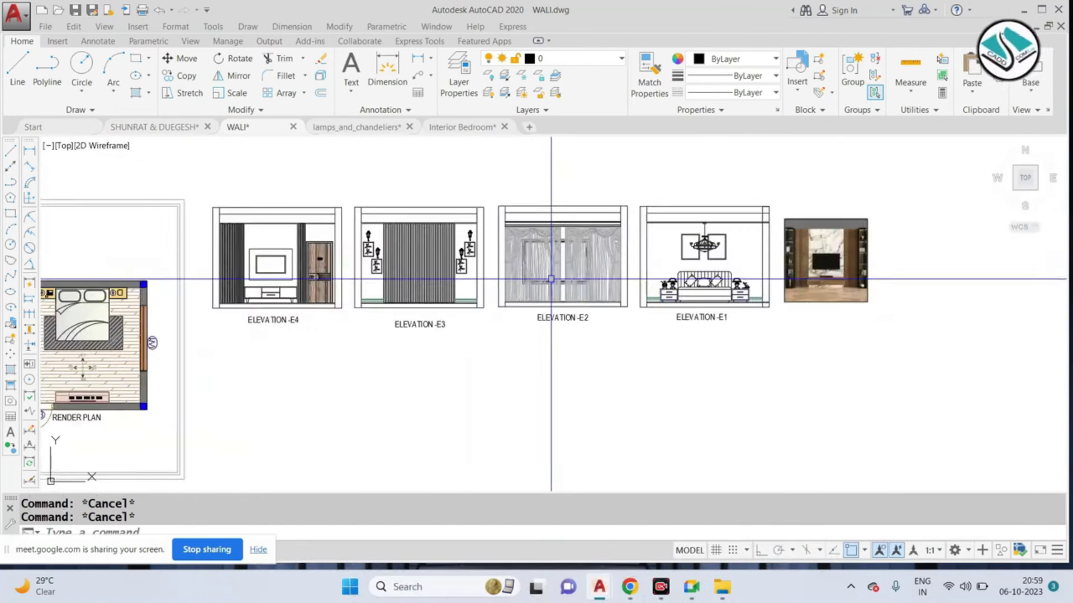